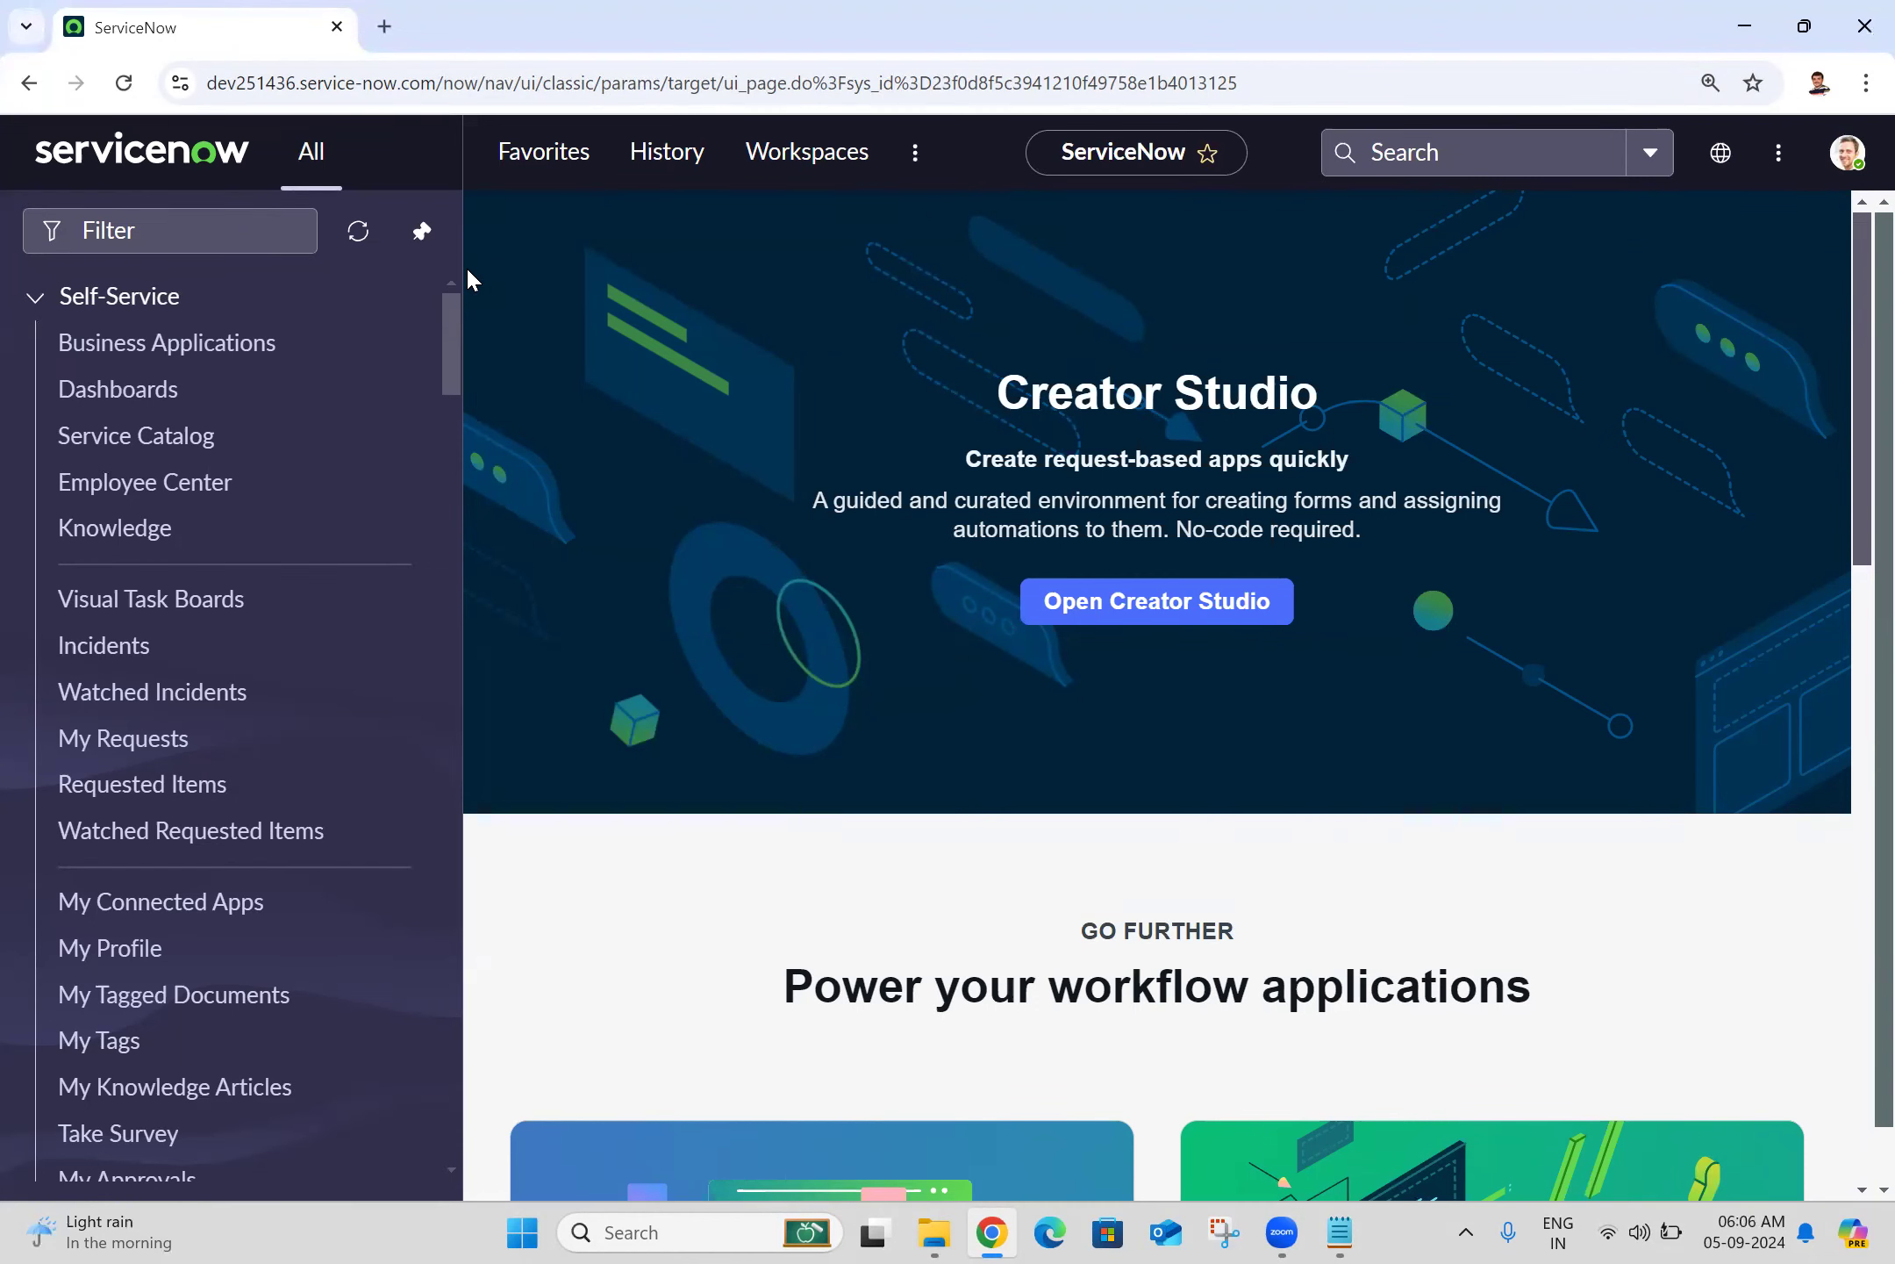
# Step: Re-dock the ServiceNow navigation menu and switch to the Batch 25.txt notes
pyautogui.click(422, 230)
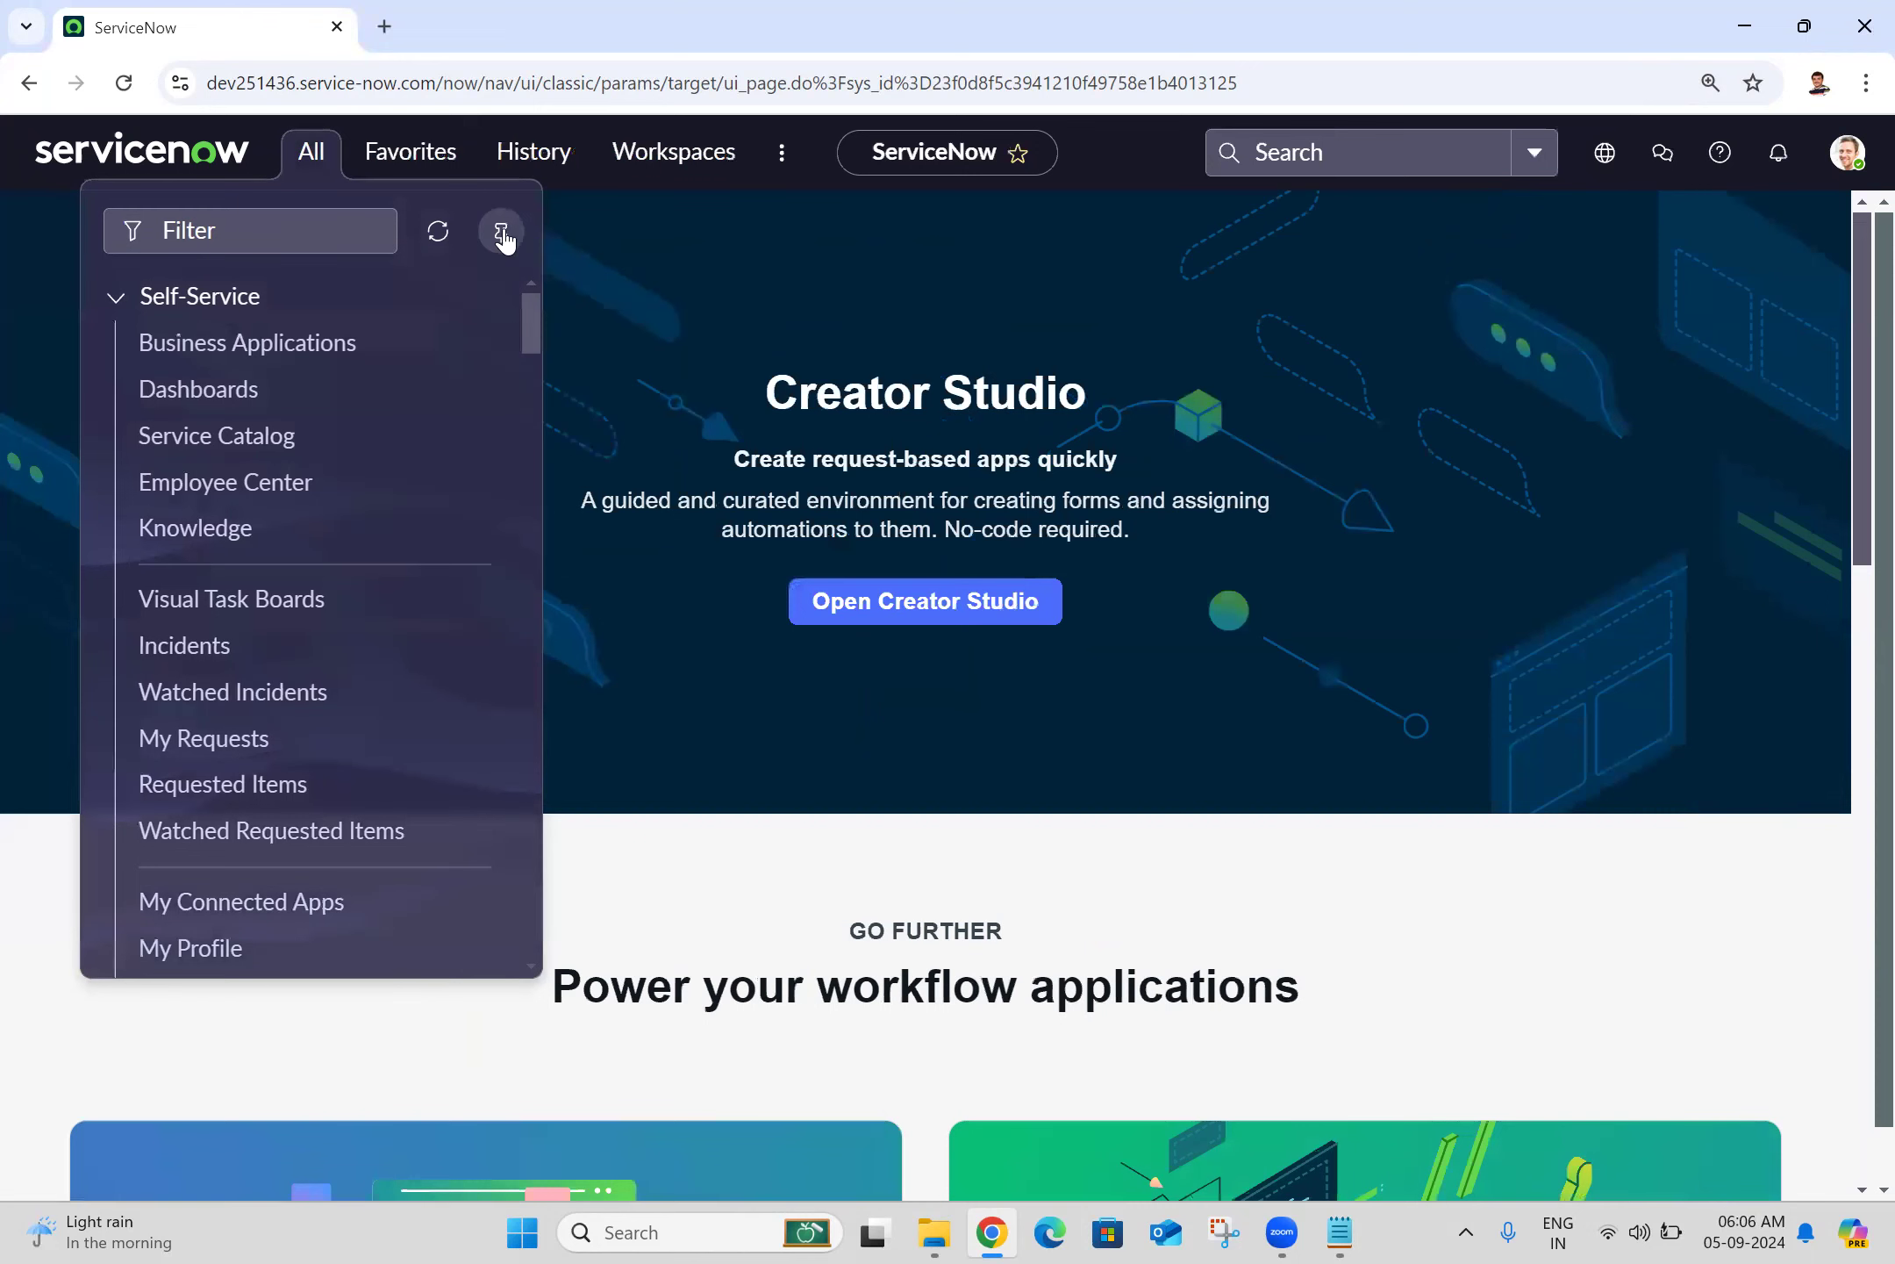
pyautogui.click(501, 231)
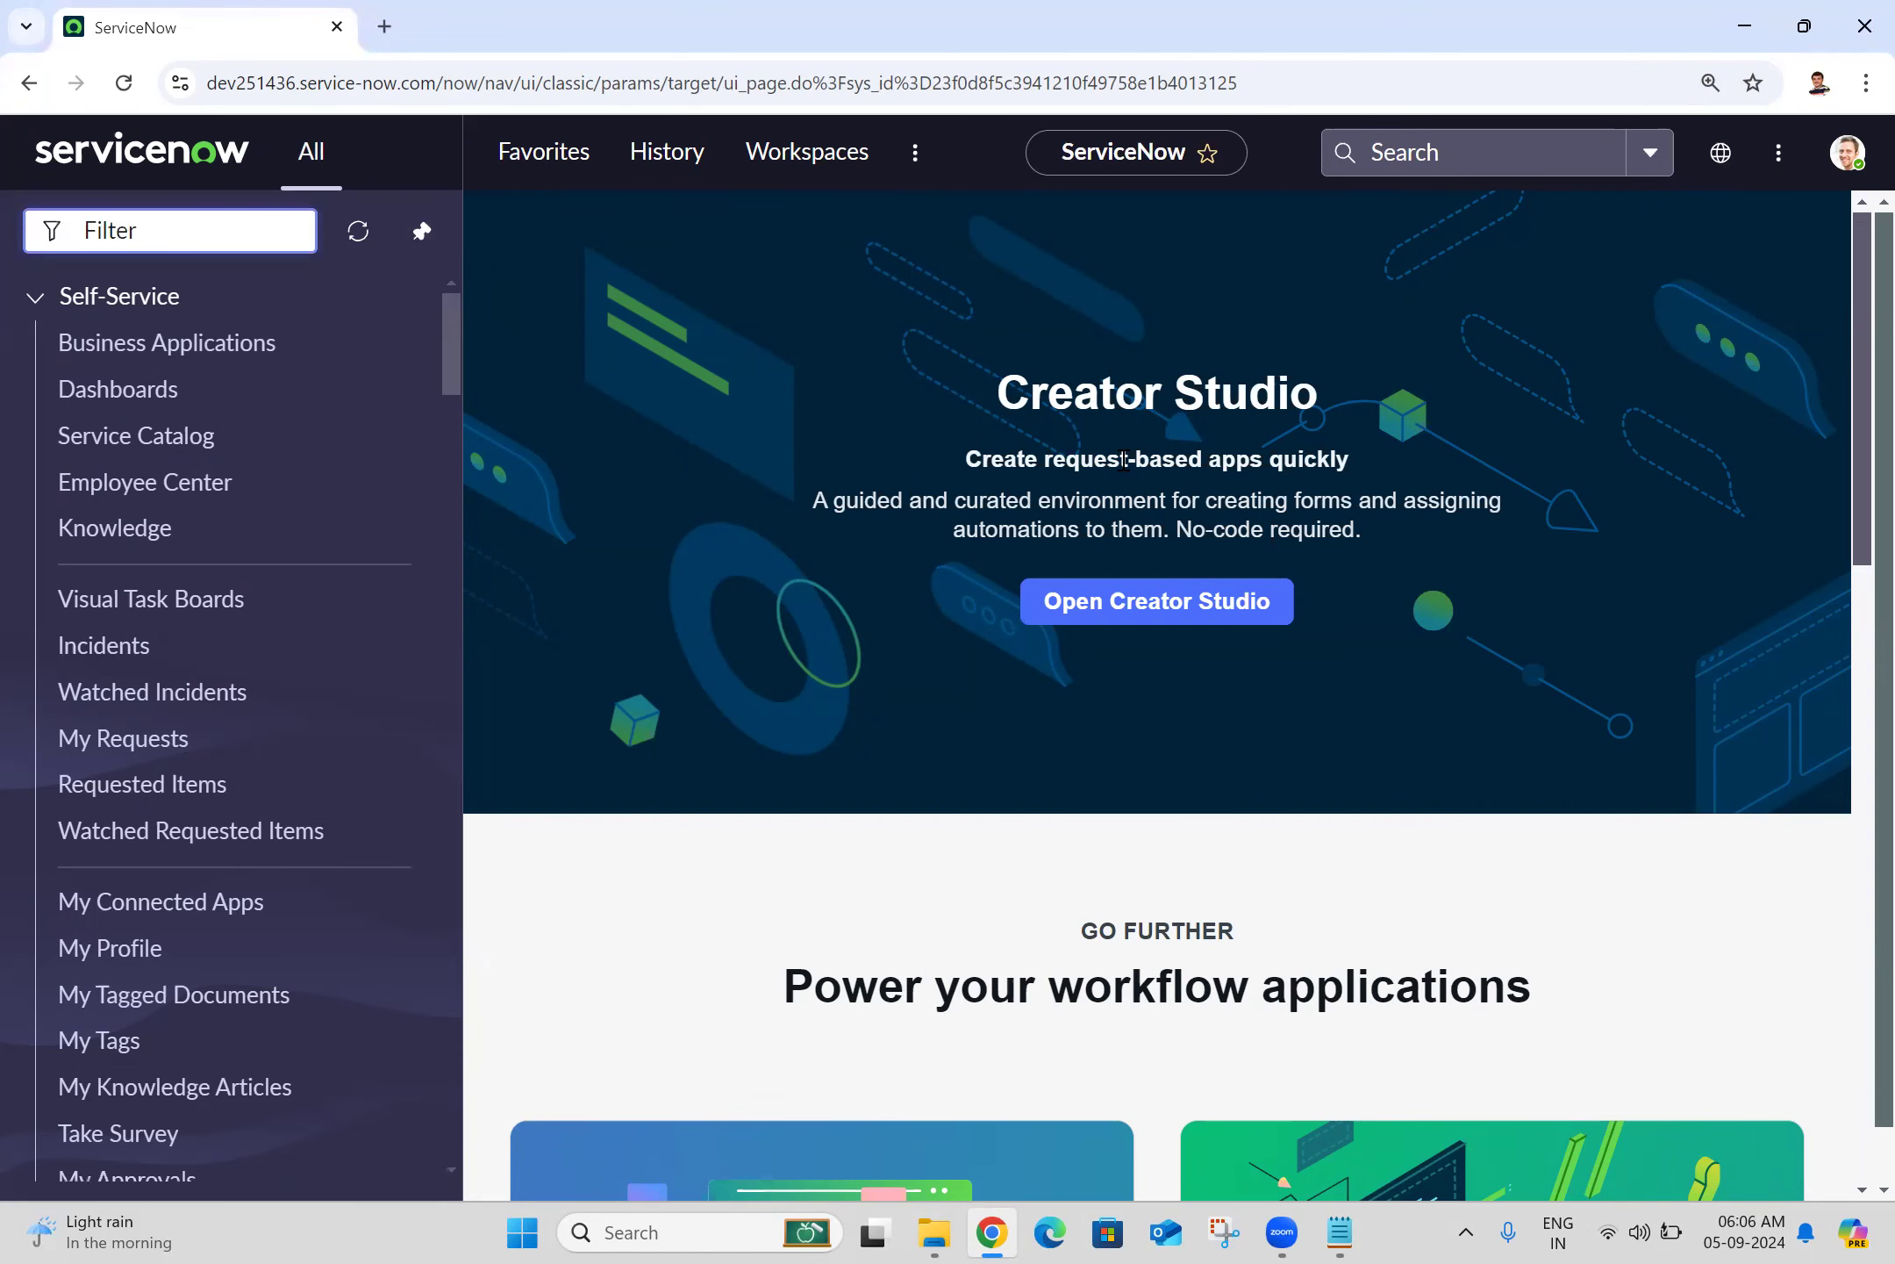
pyautogui.click(1340, 1232)
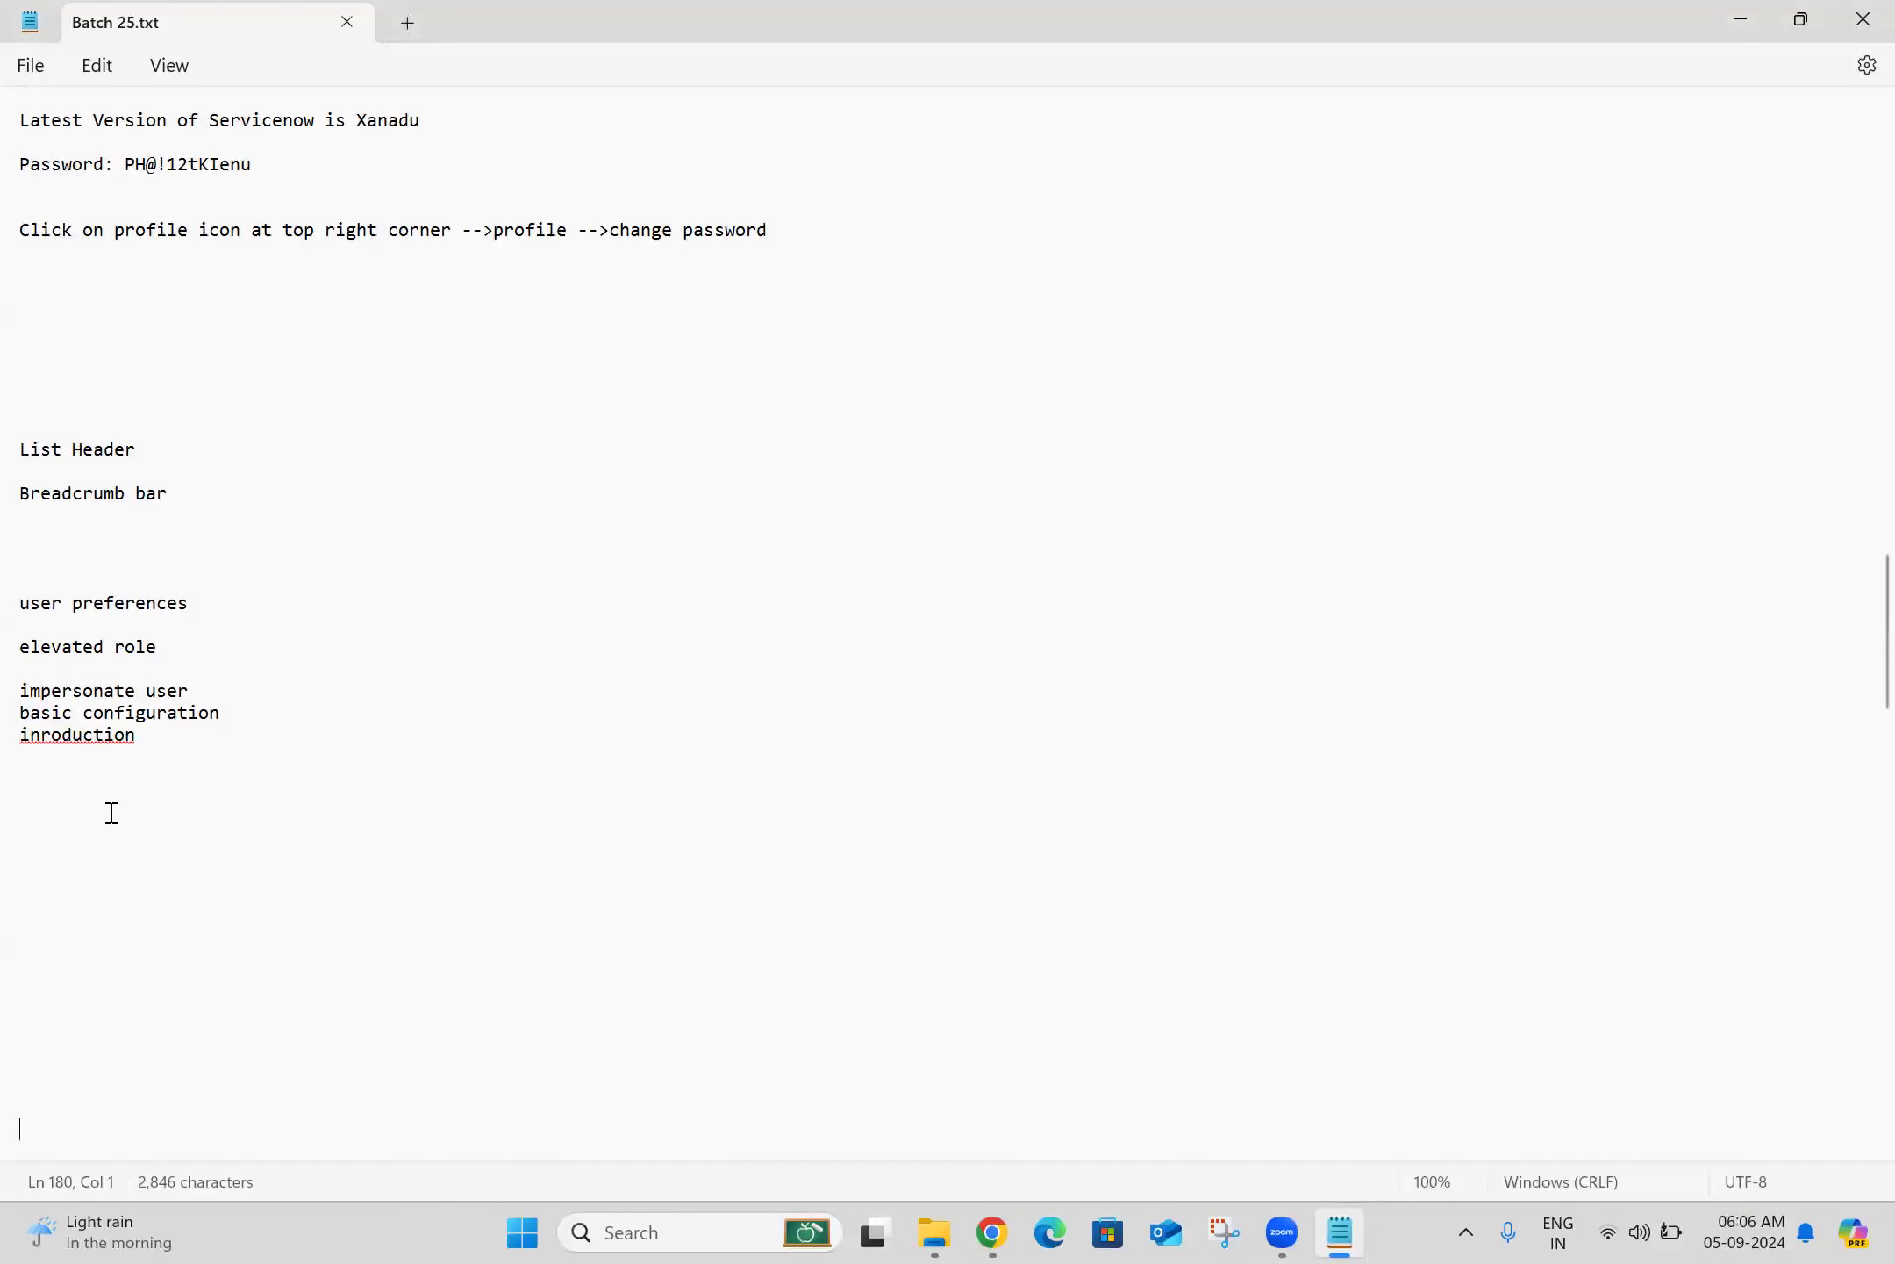
# Step: Add a '05-09-2024:' heading with a dashed underline below the topic list, then return to ServiceNow
pyautogui.click(87, 800)
pyautogui.write('05-09-2024:')
pyautogui.press('Return')
pyautogui.write('-----------')
pyautogui.press('Return')
pyautogui.tripleClick(139, 690)
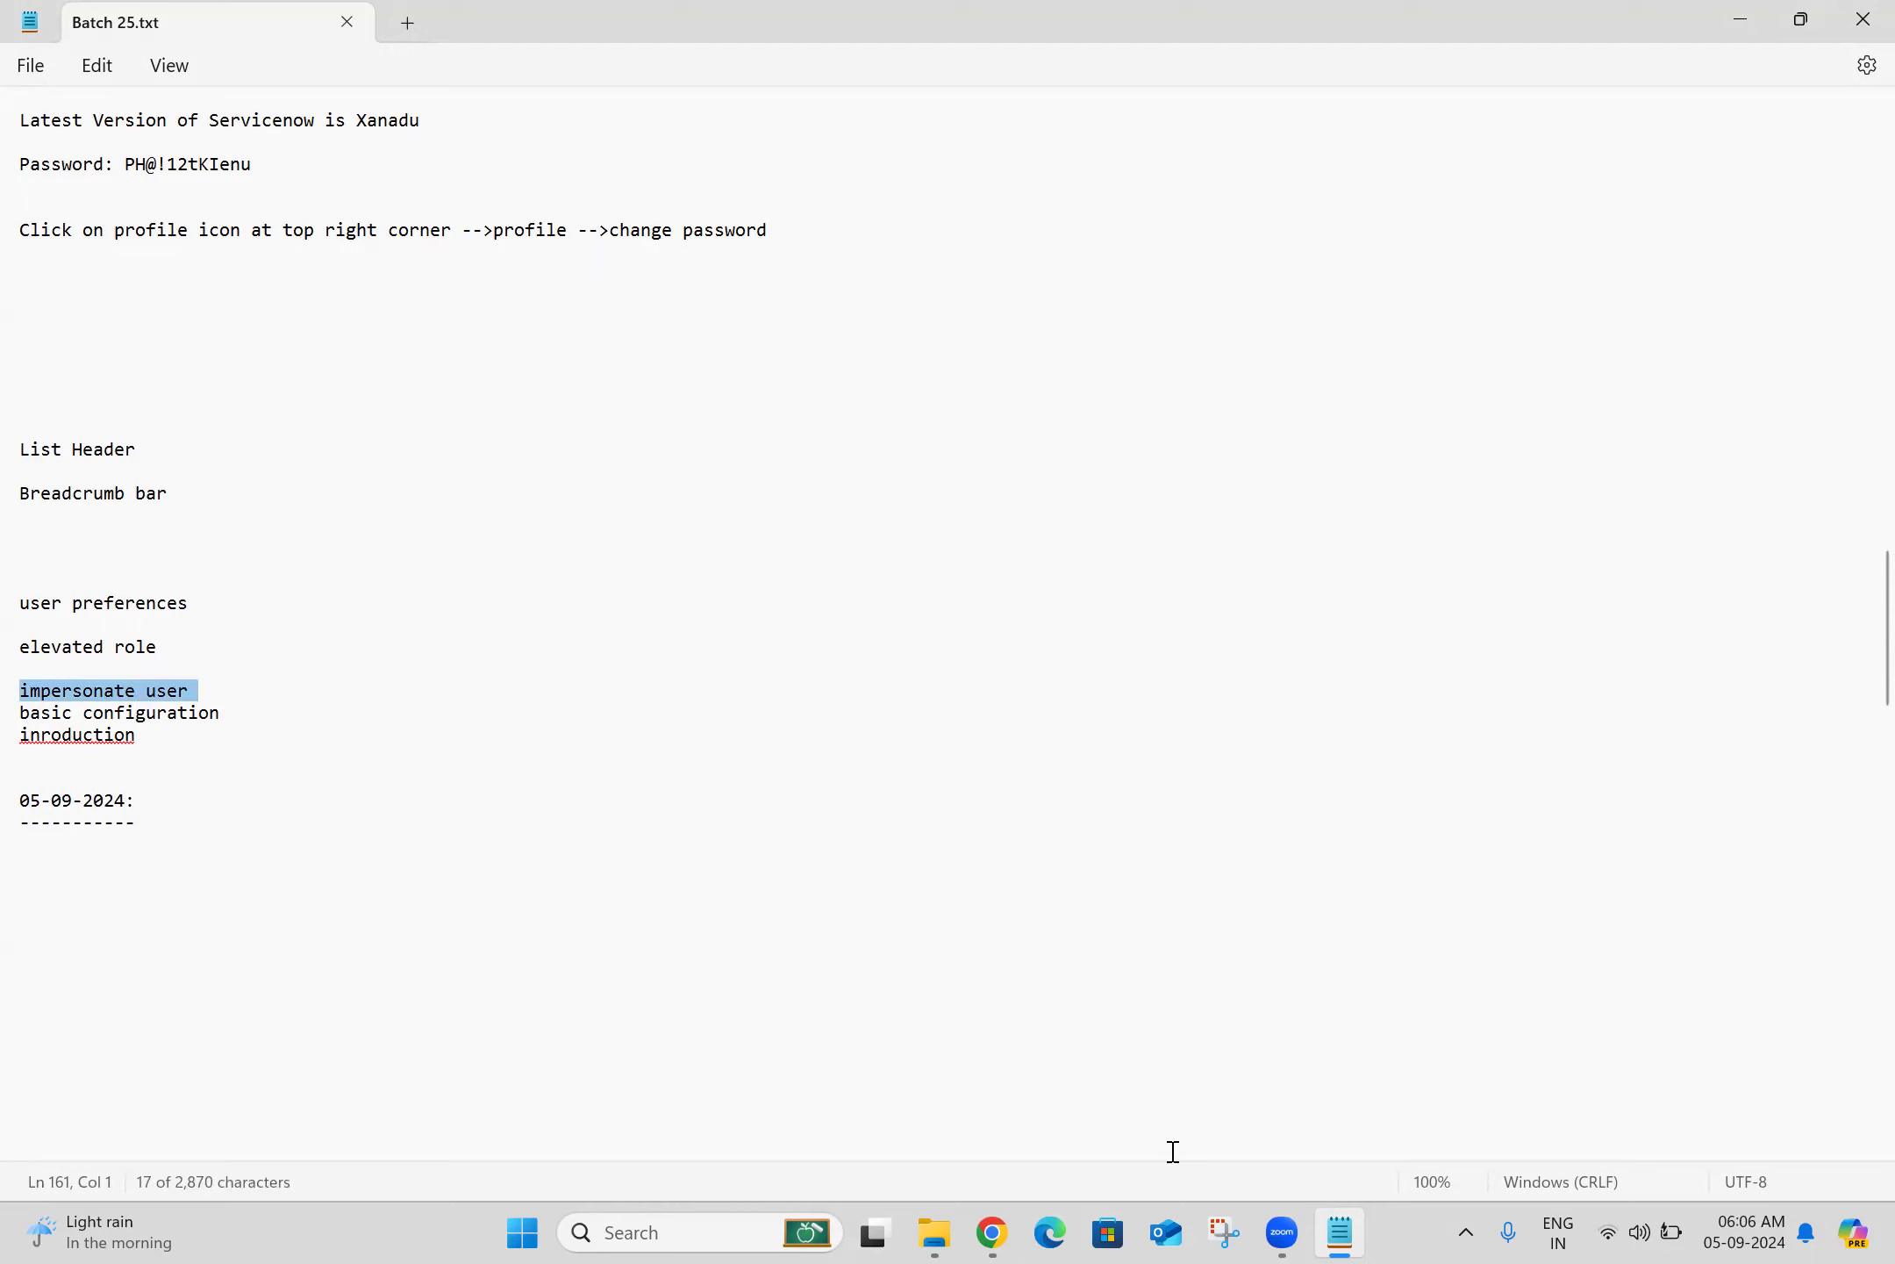
pyautogui.hotkey('alt', 'Tab')
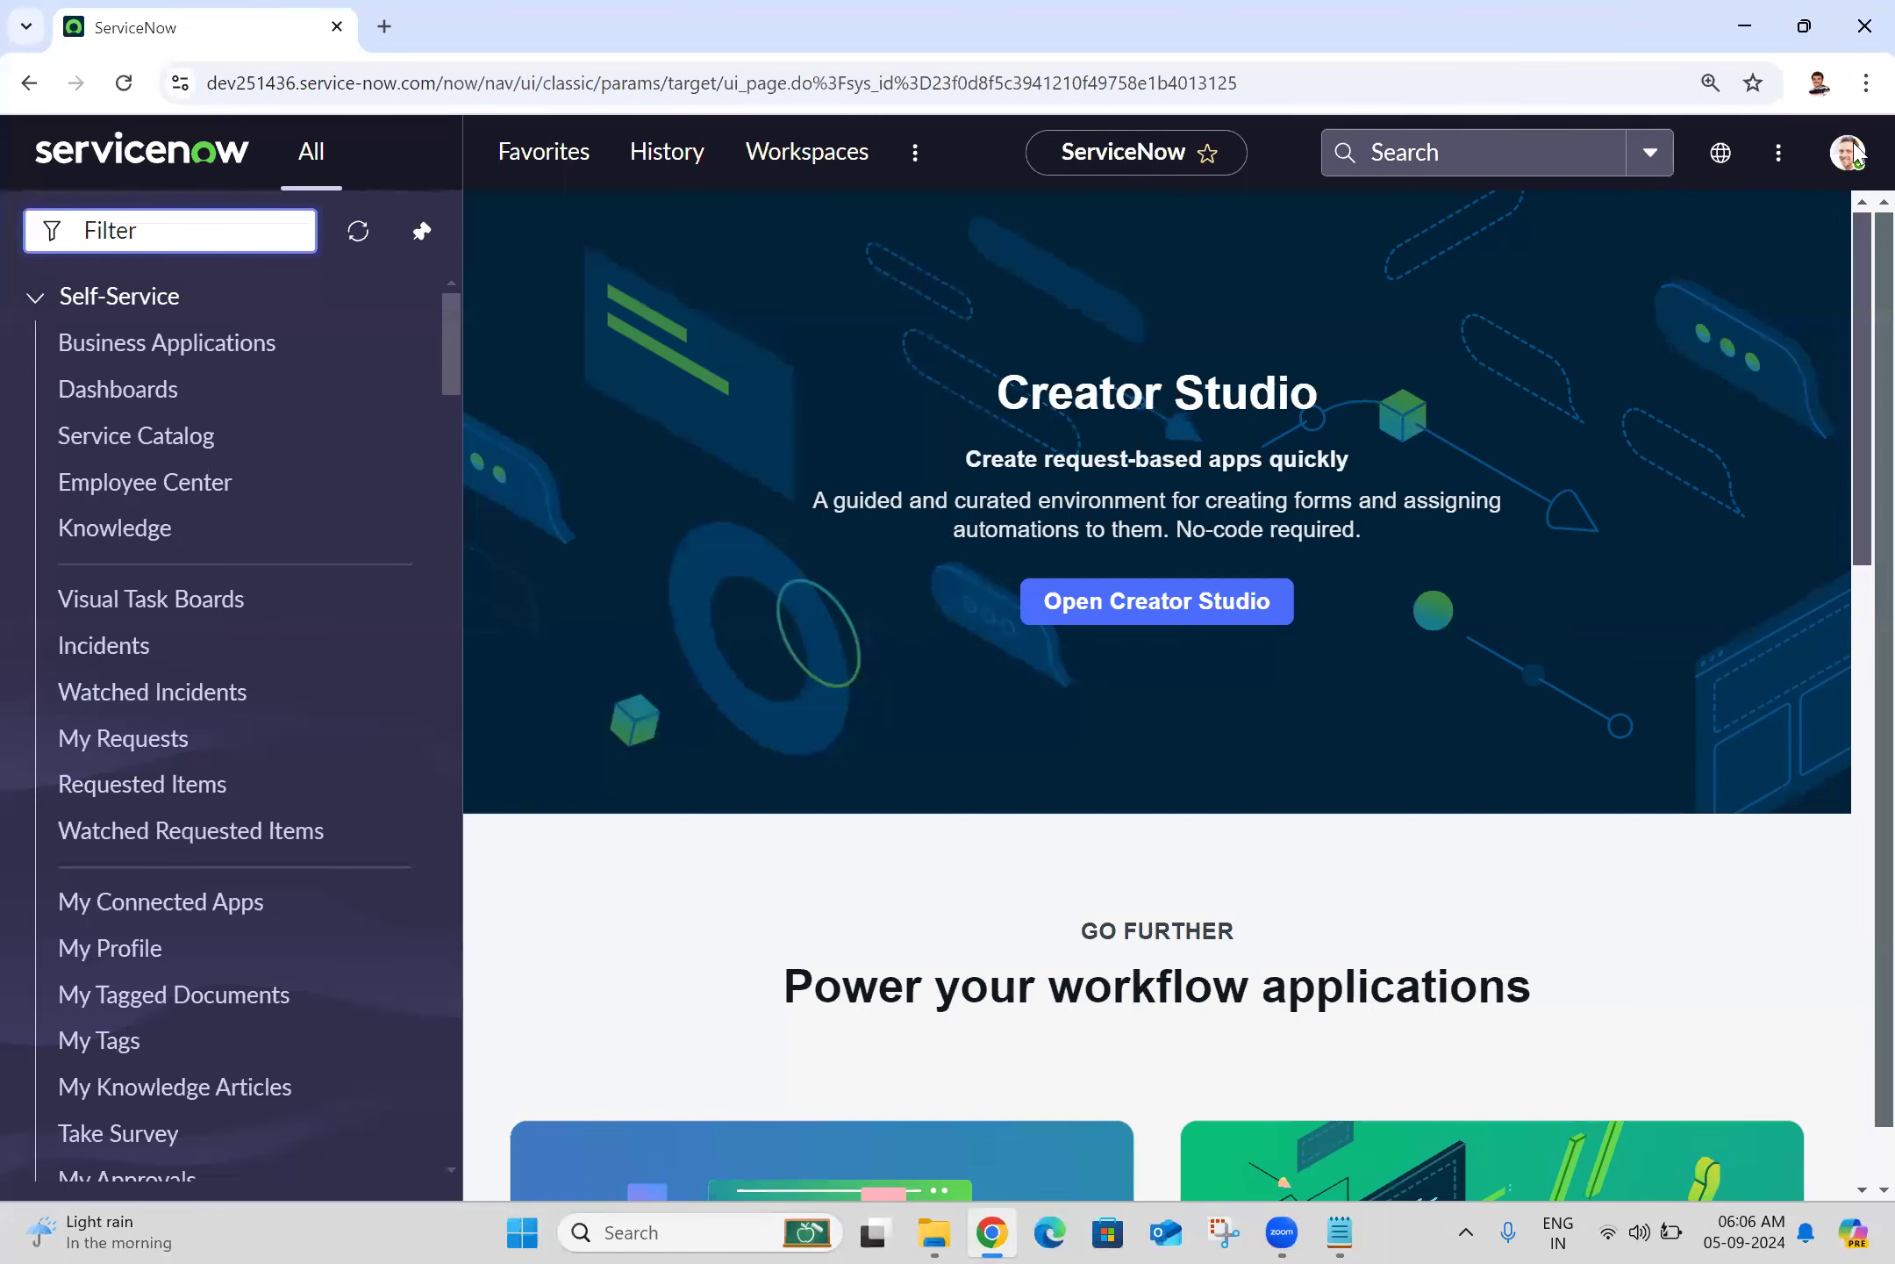
# Step: Unpin the All navigation menu so Creator Studio spans the full width, and show the account menu
pyautogui.click(1852, 153)
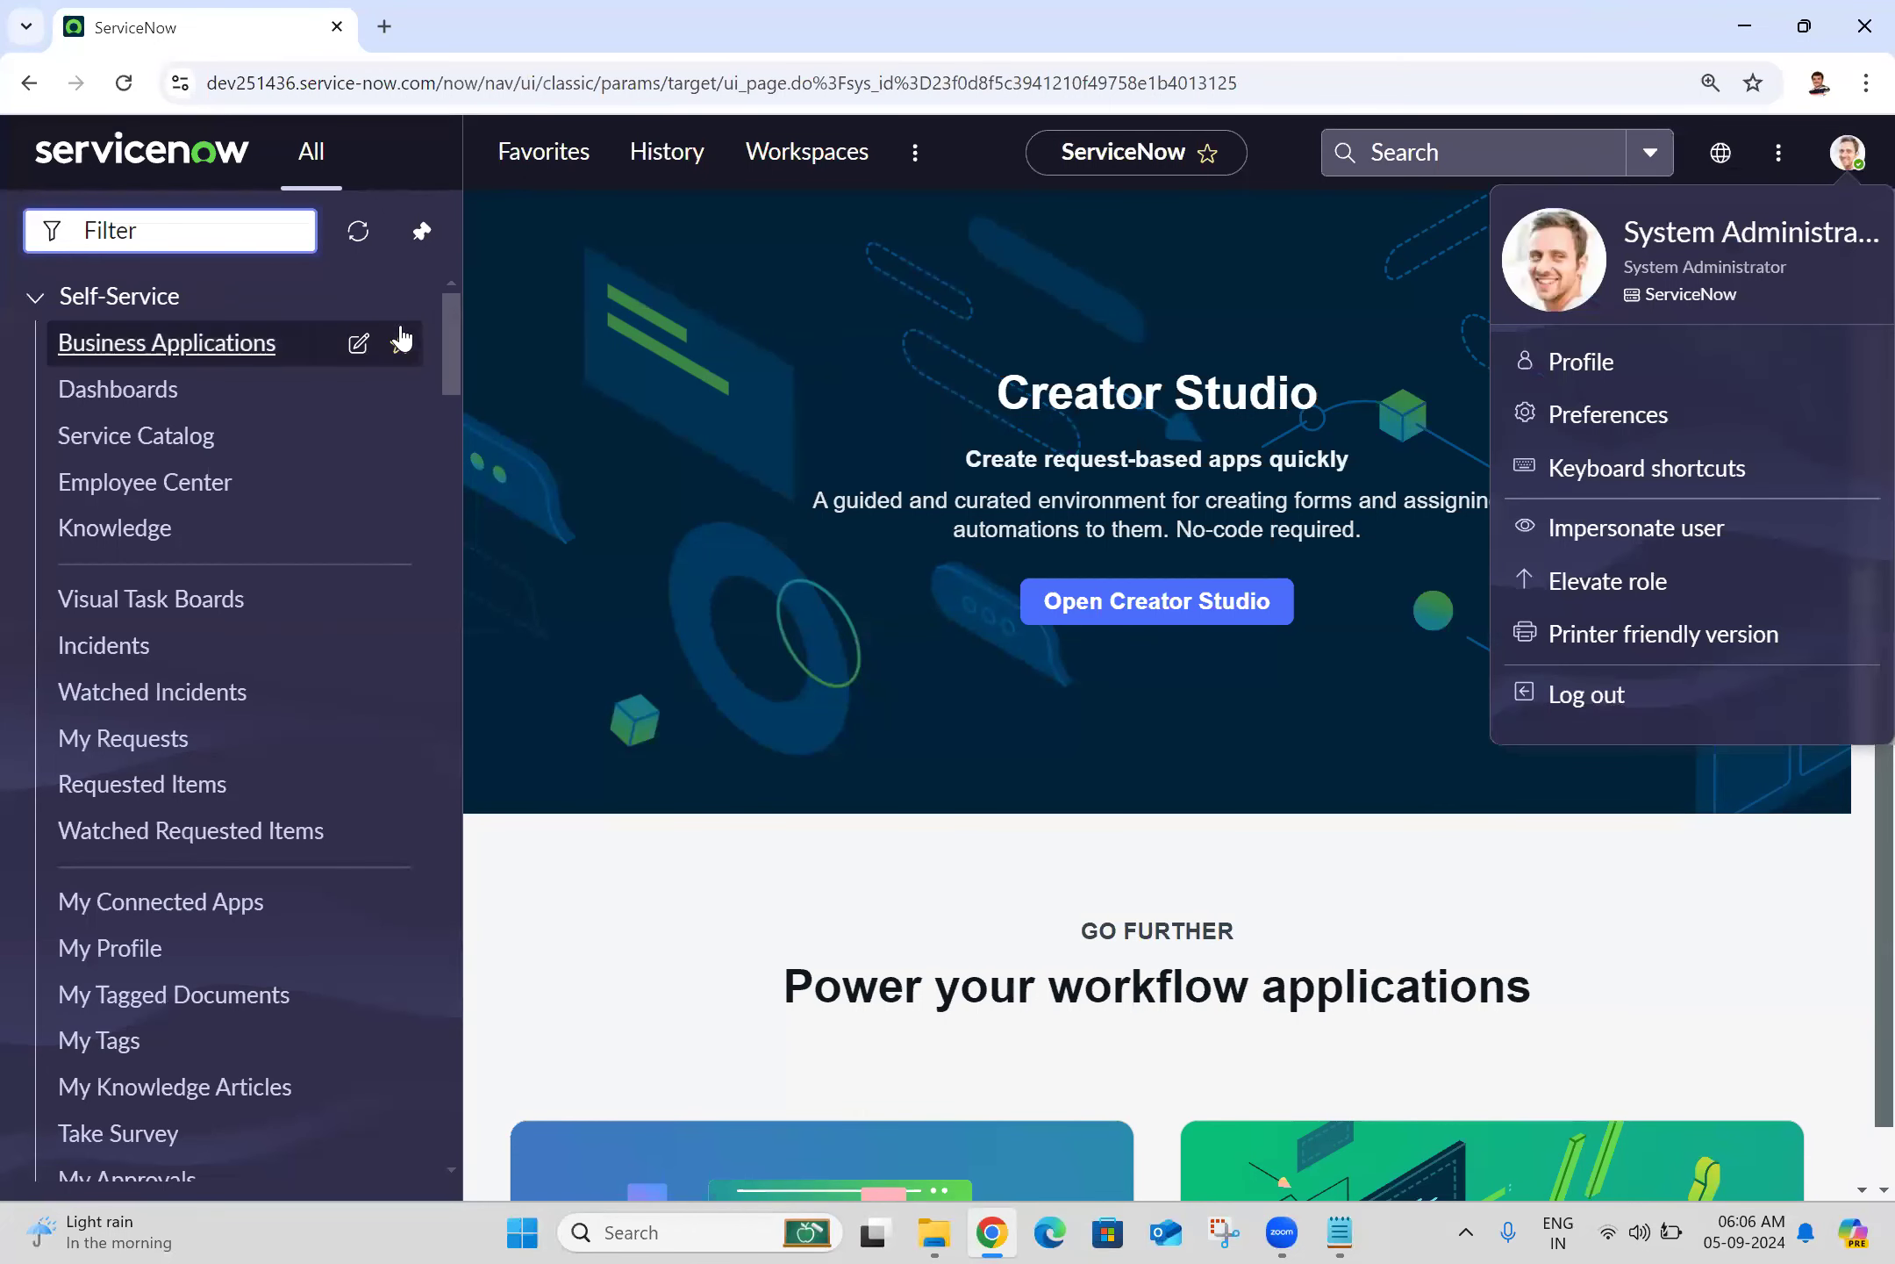
pyautogui.click(422, 232)
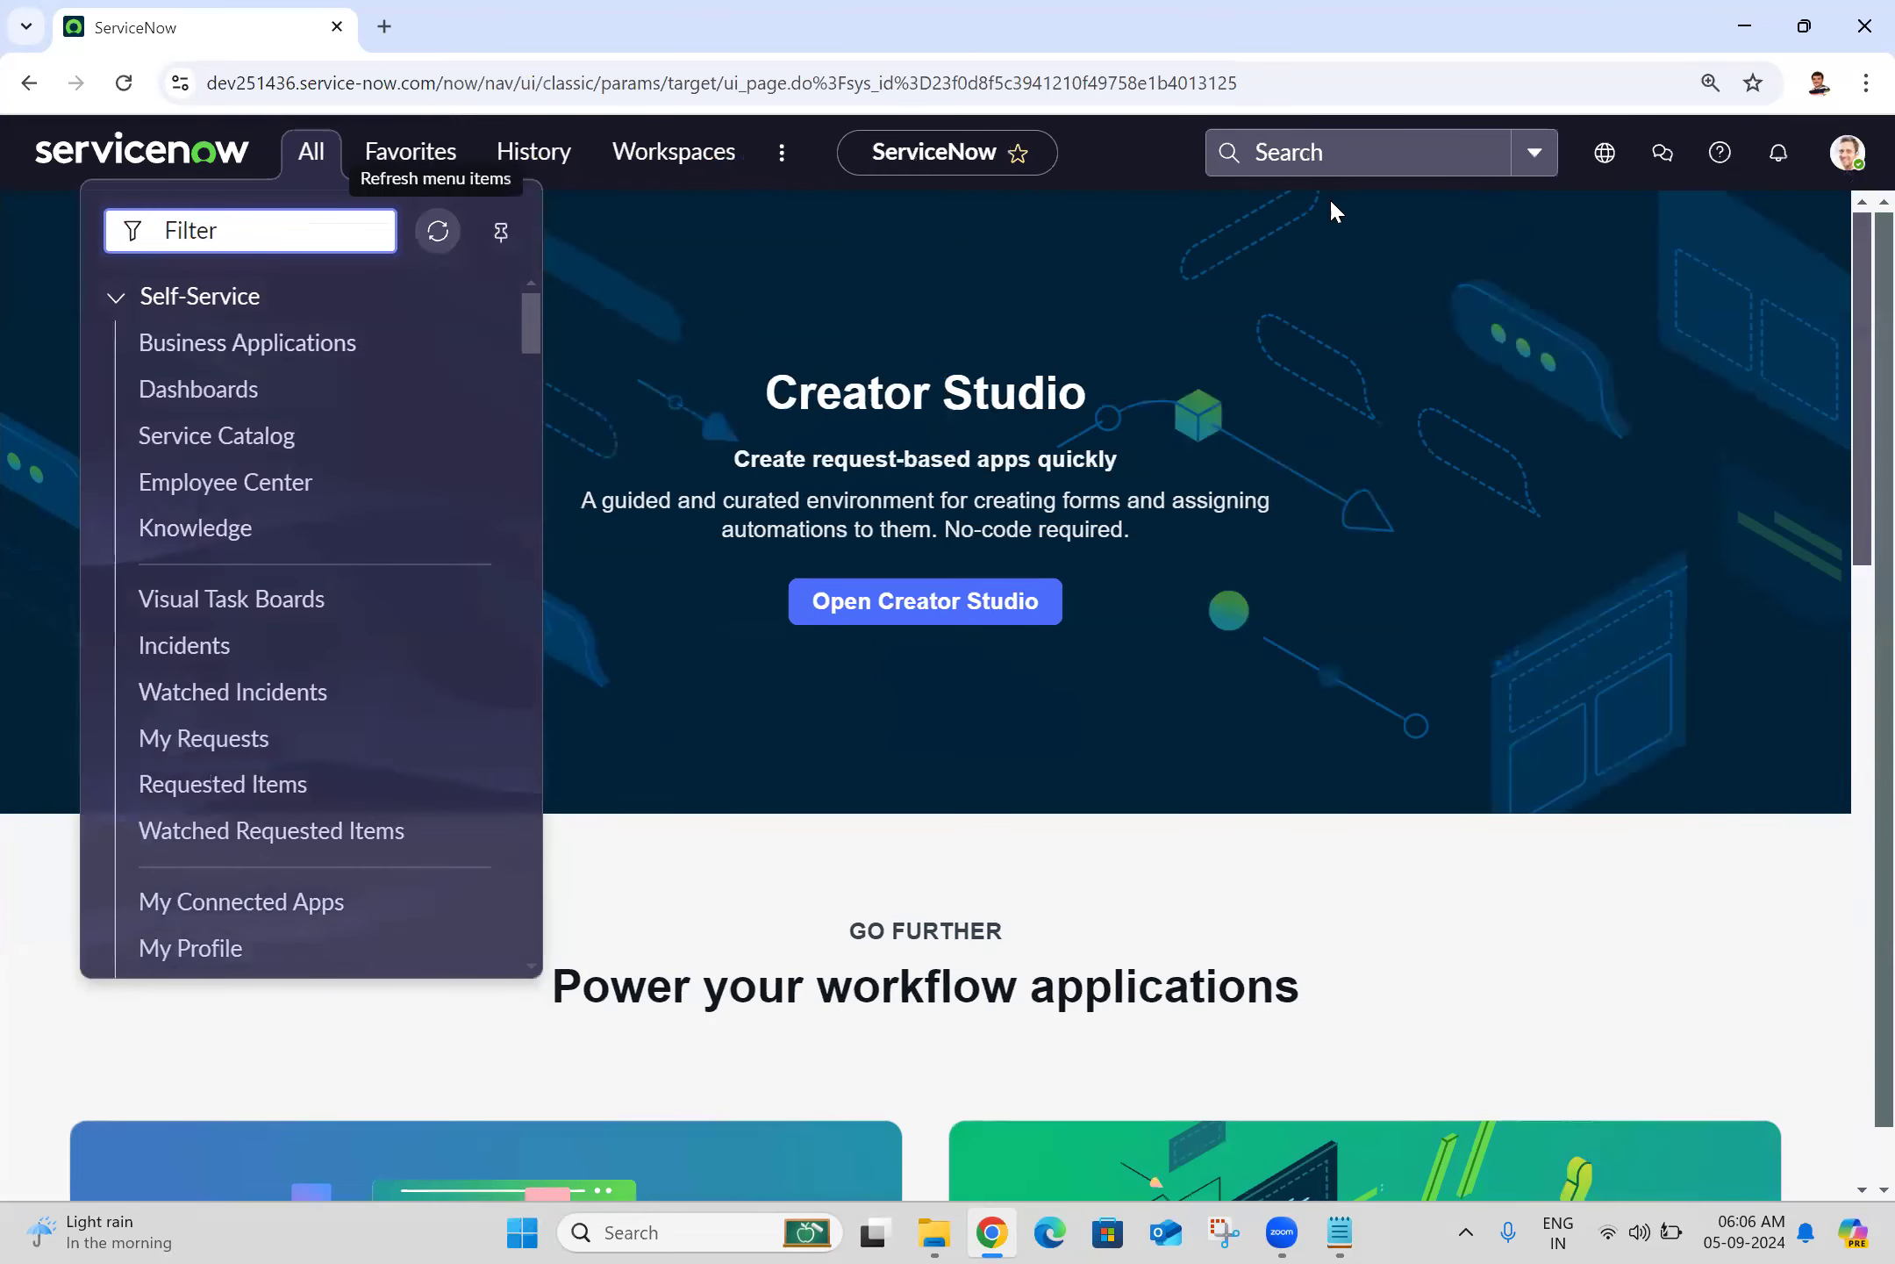
pyautogui.click(1683, 360)
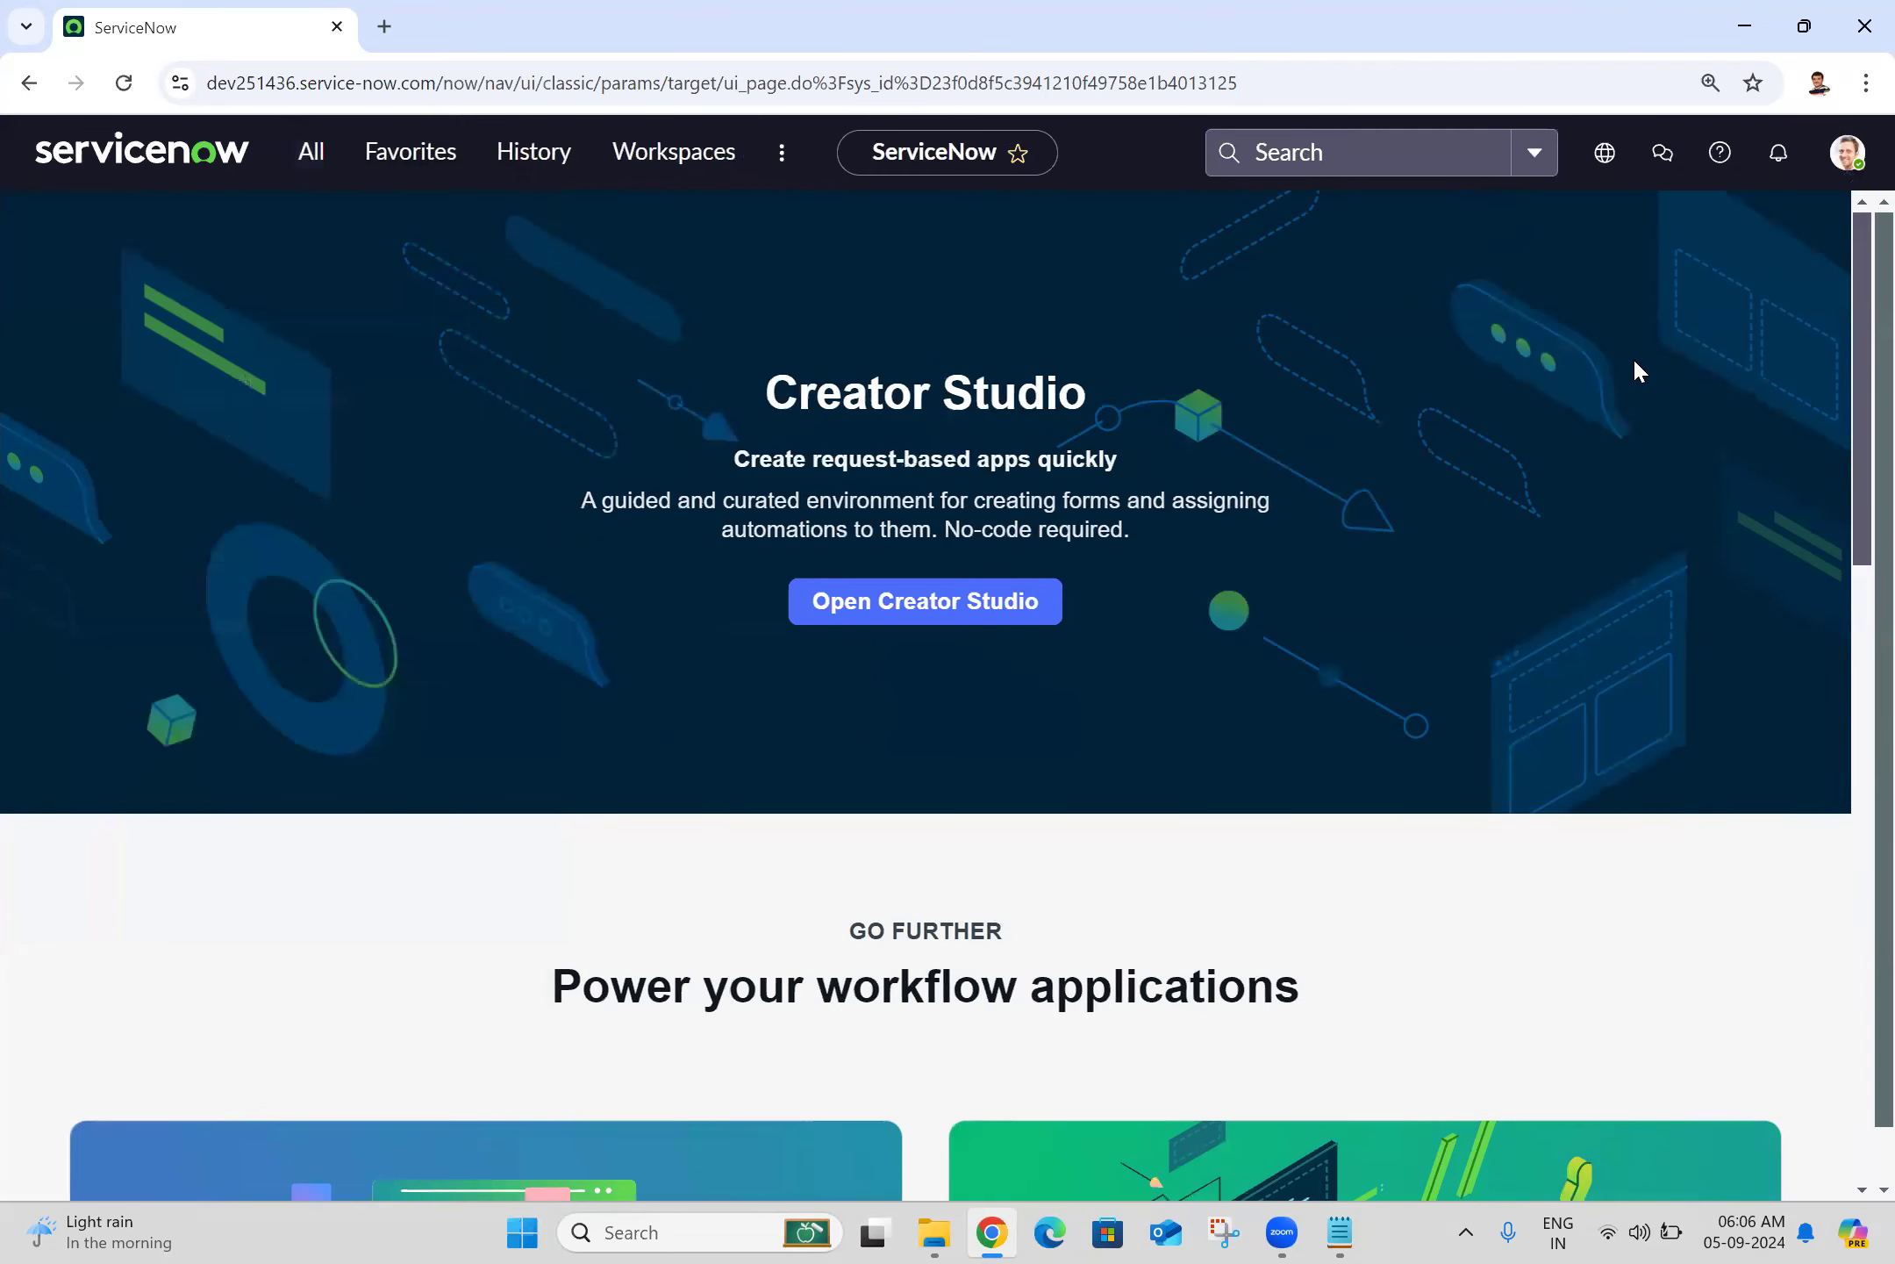
pyautogui.click(1851, 153)
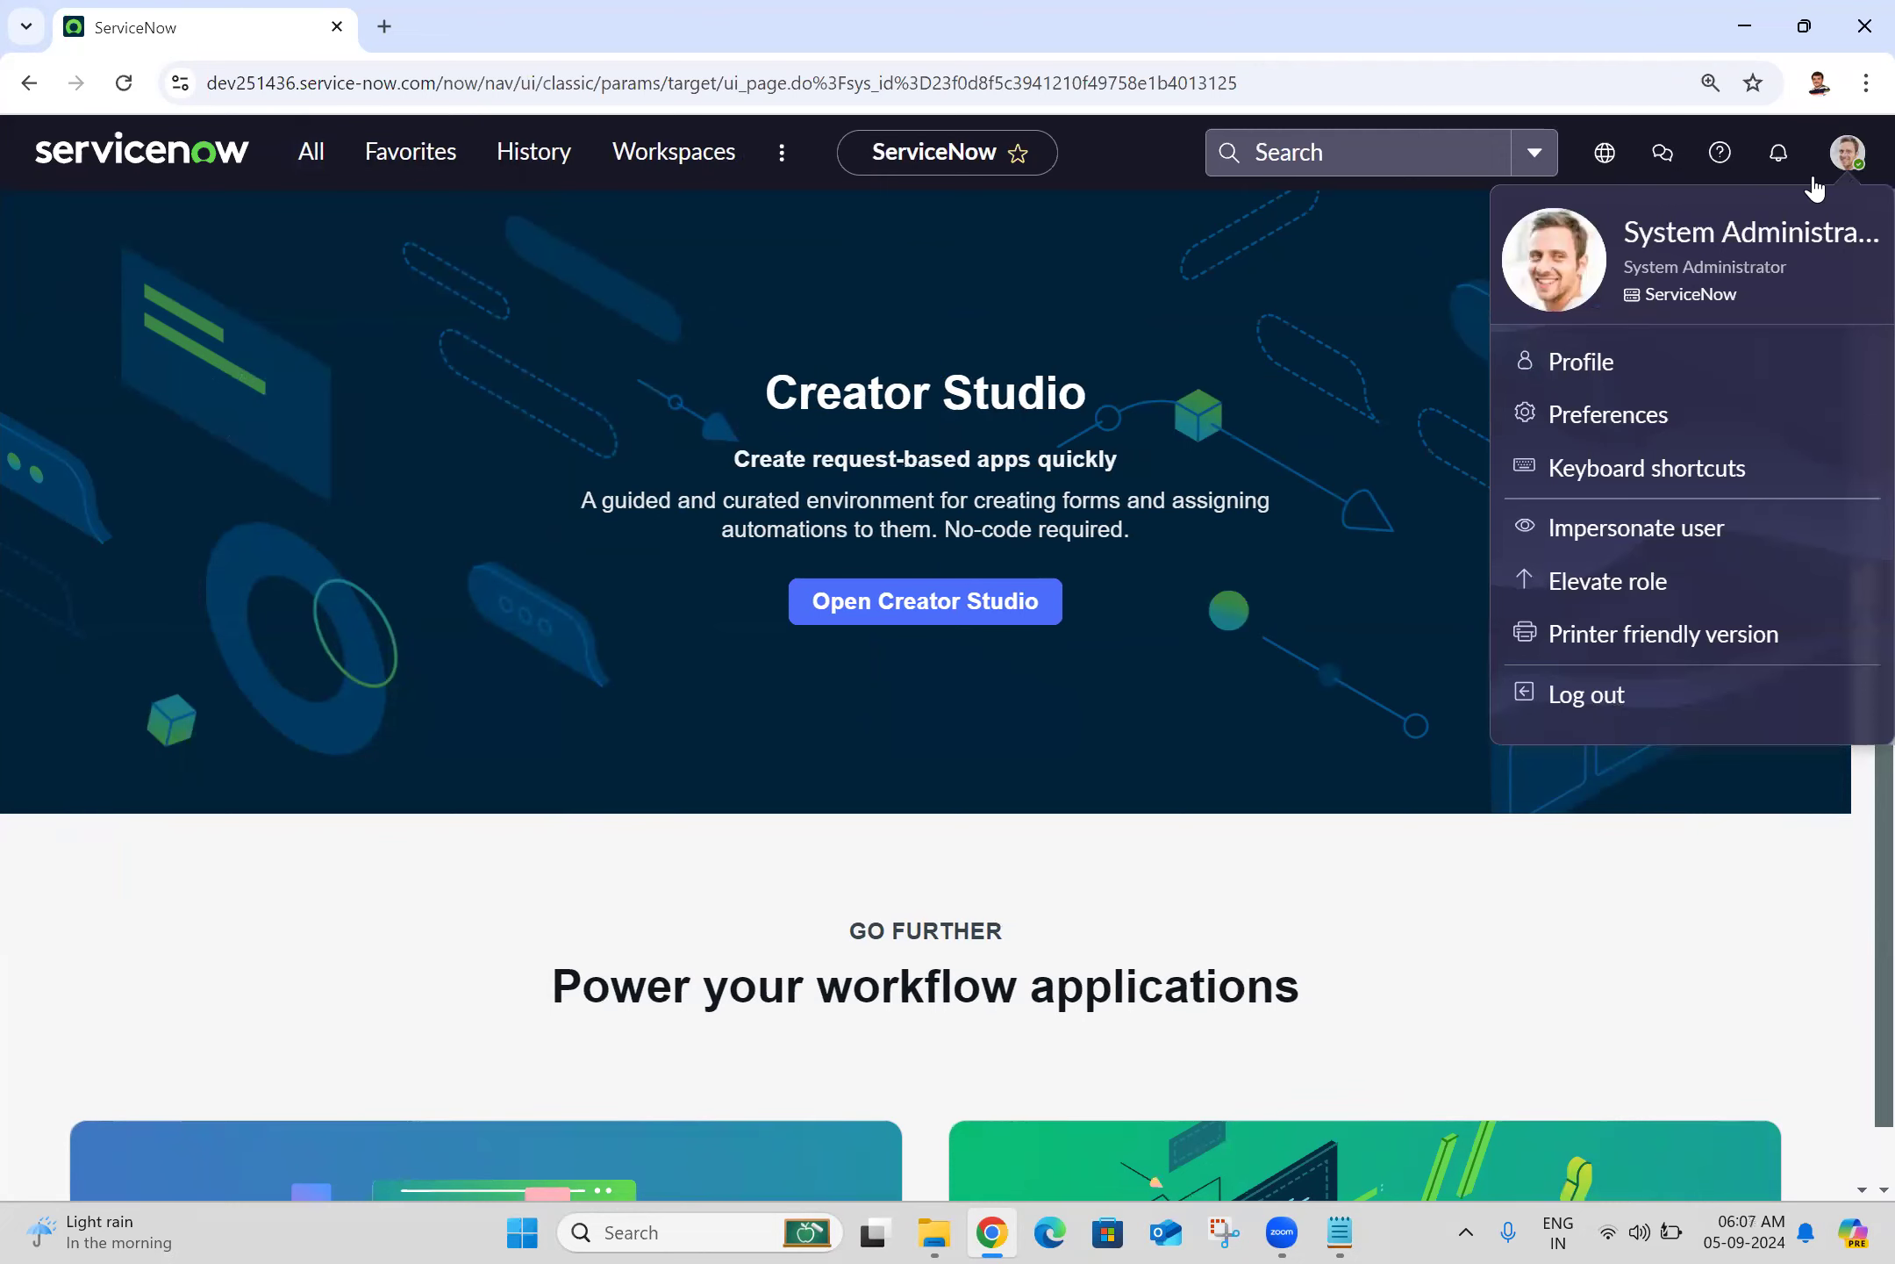
# Step: Impersonate the user found by searching 'abel' and close the 'Work your way' tour
pyautogui.click(1571, 532)
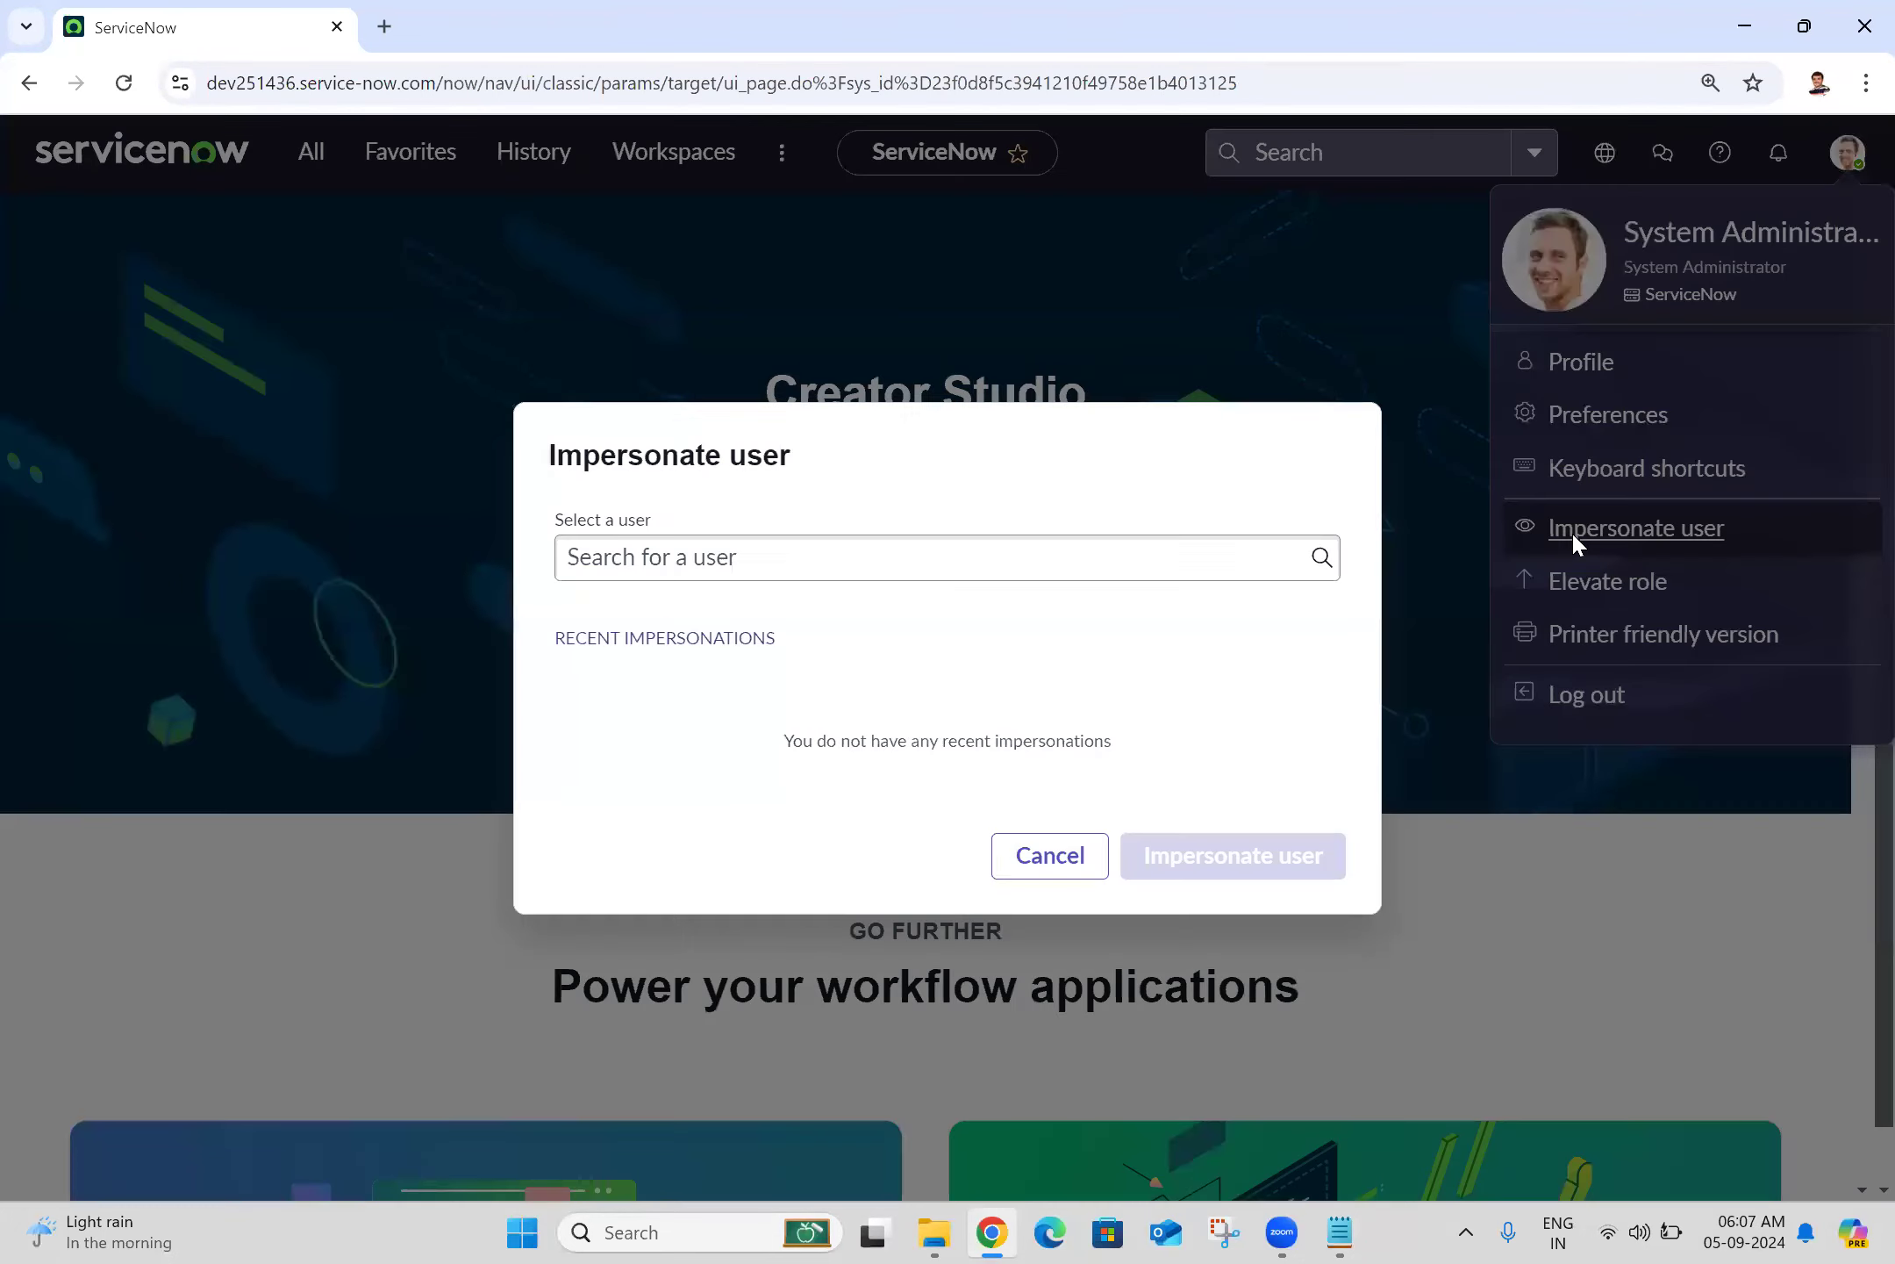
pyautogui.click(868, 487)
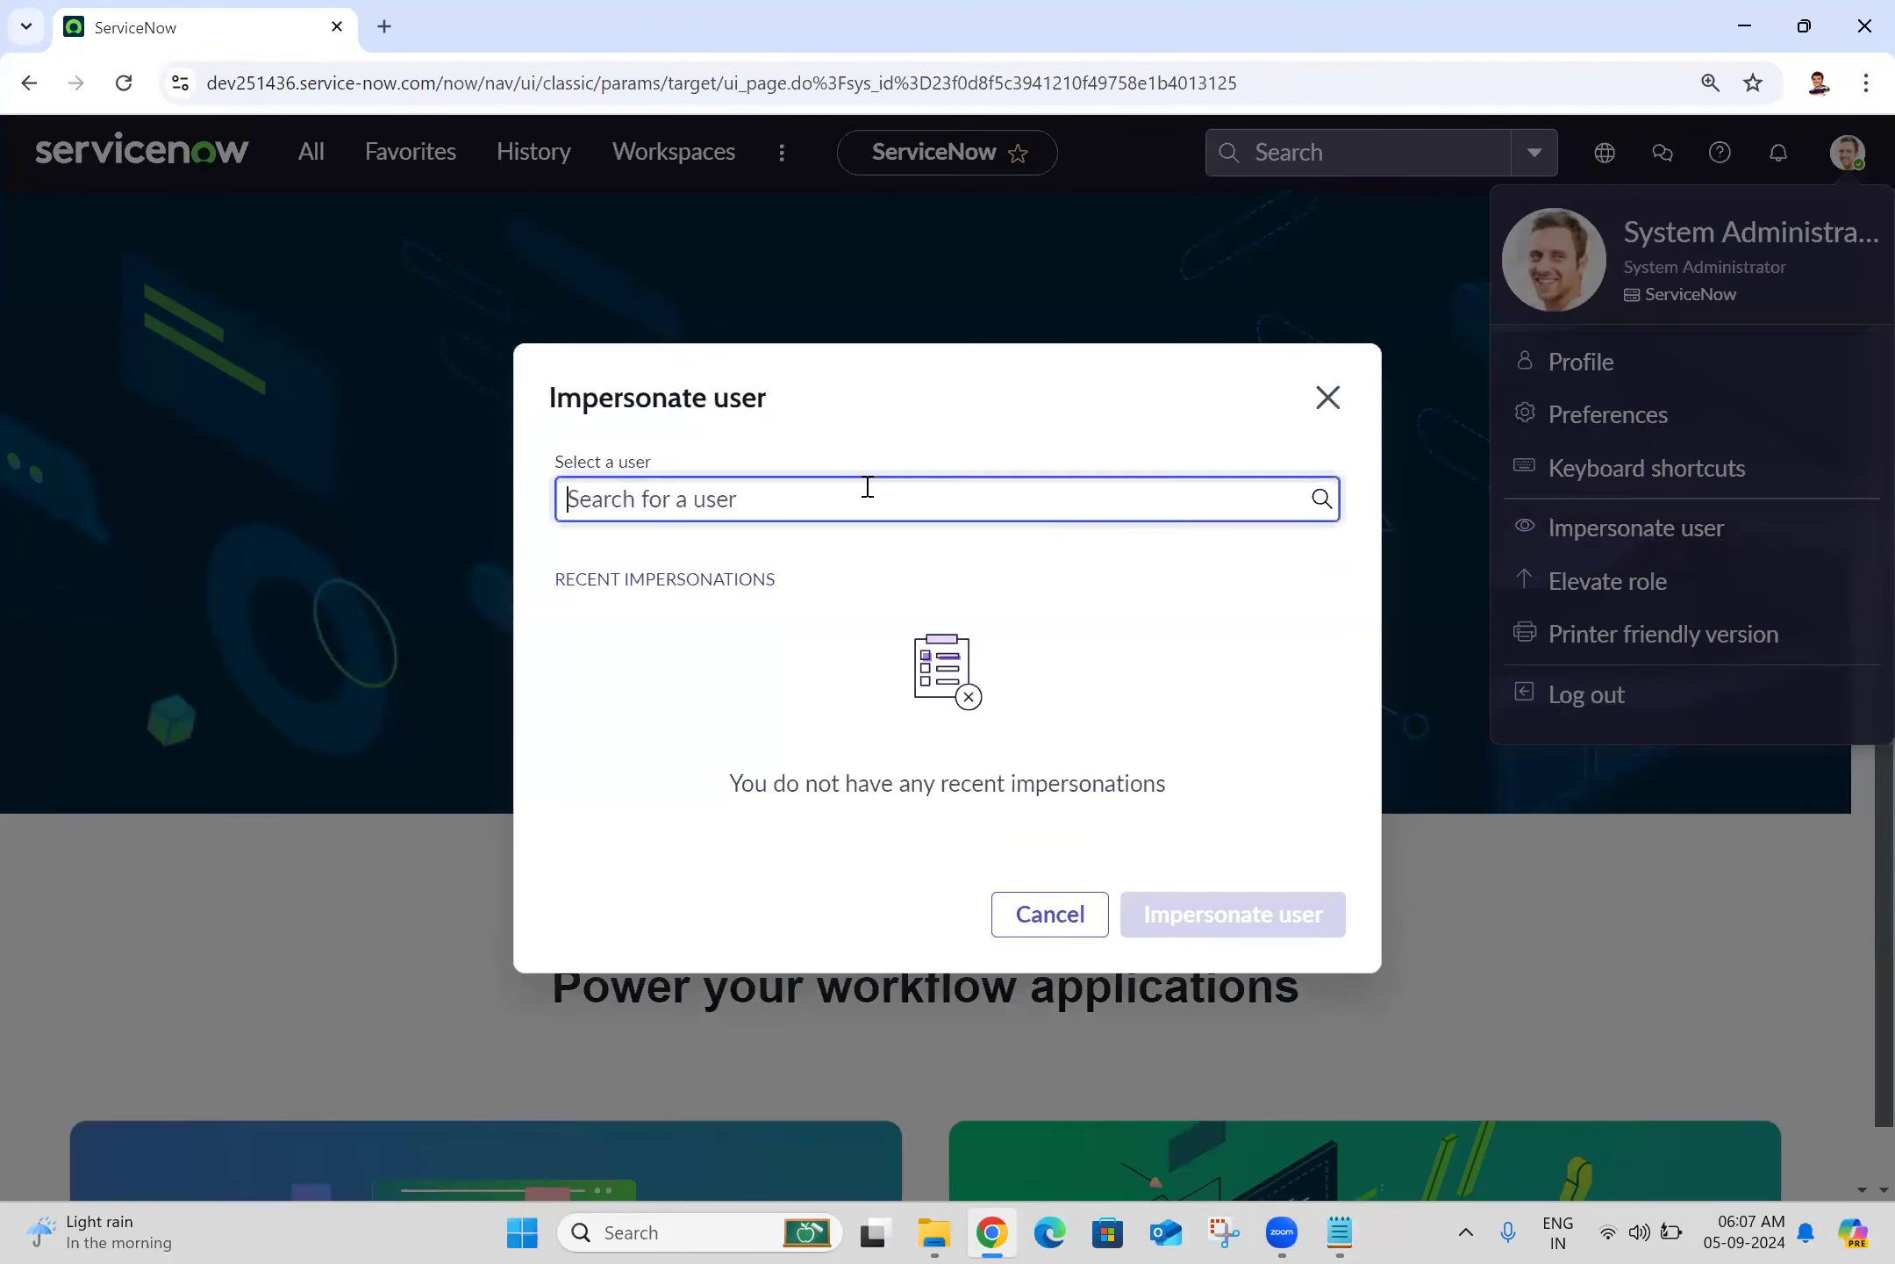
pyautogui.write('abel')
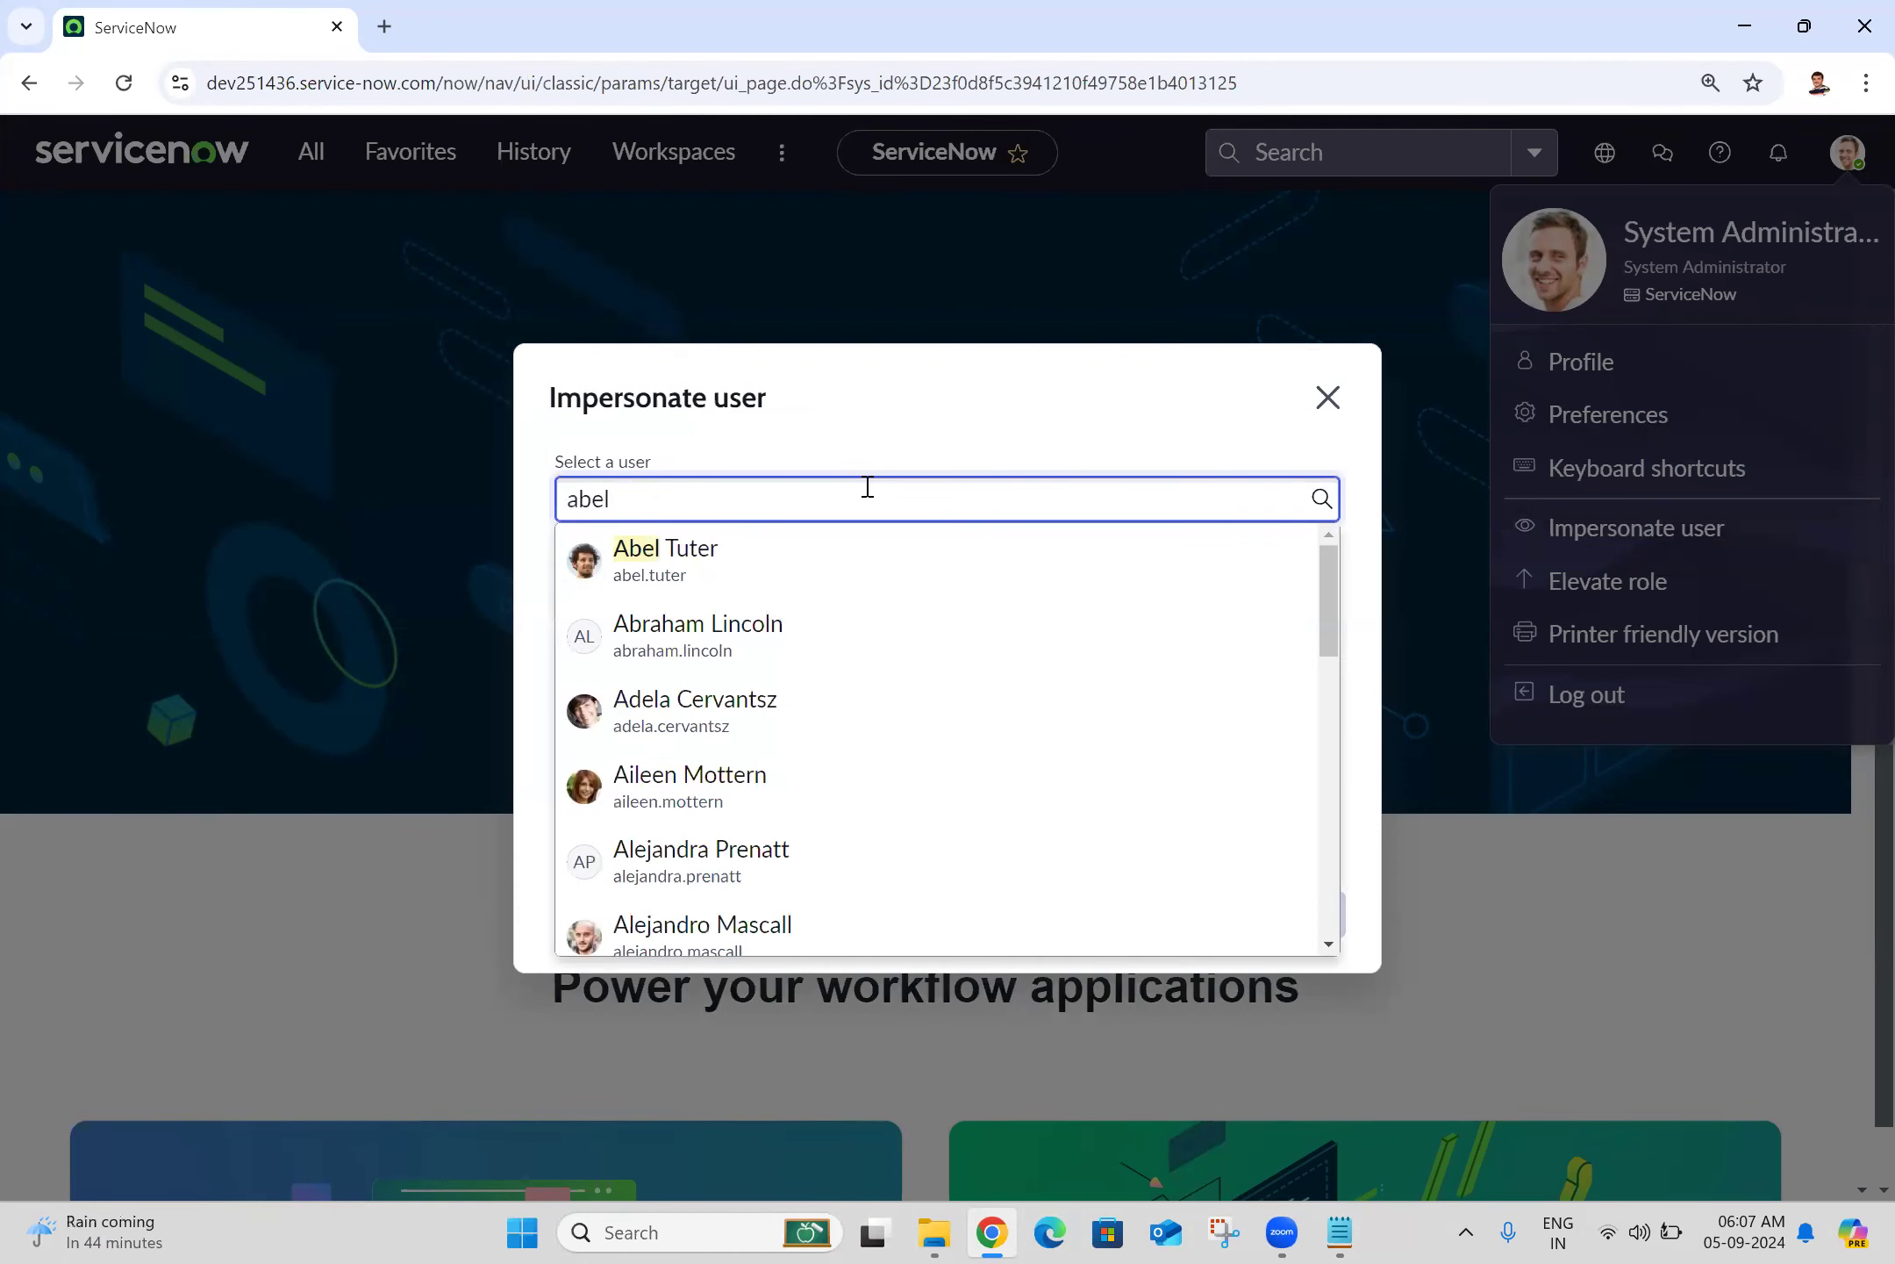
pyautogui.click(731, 559)
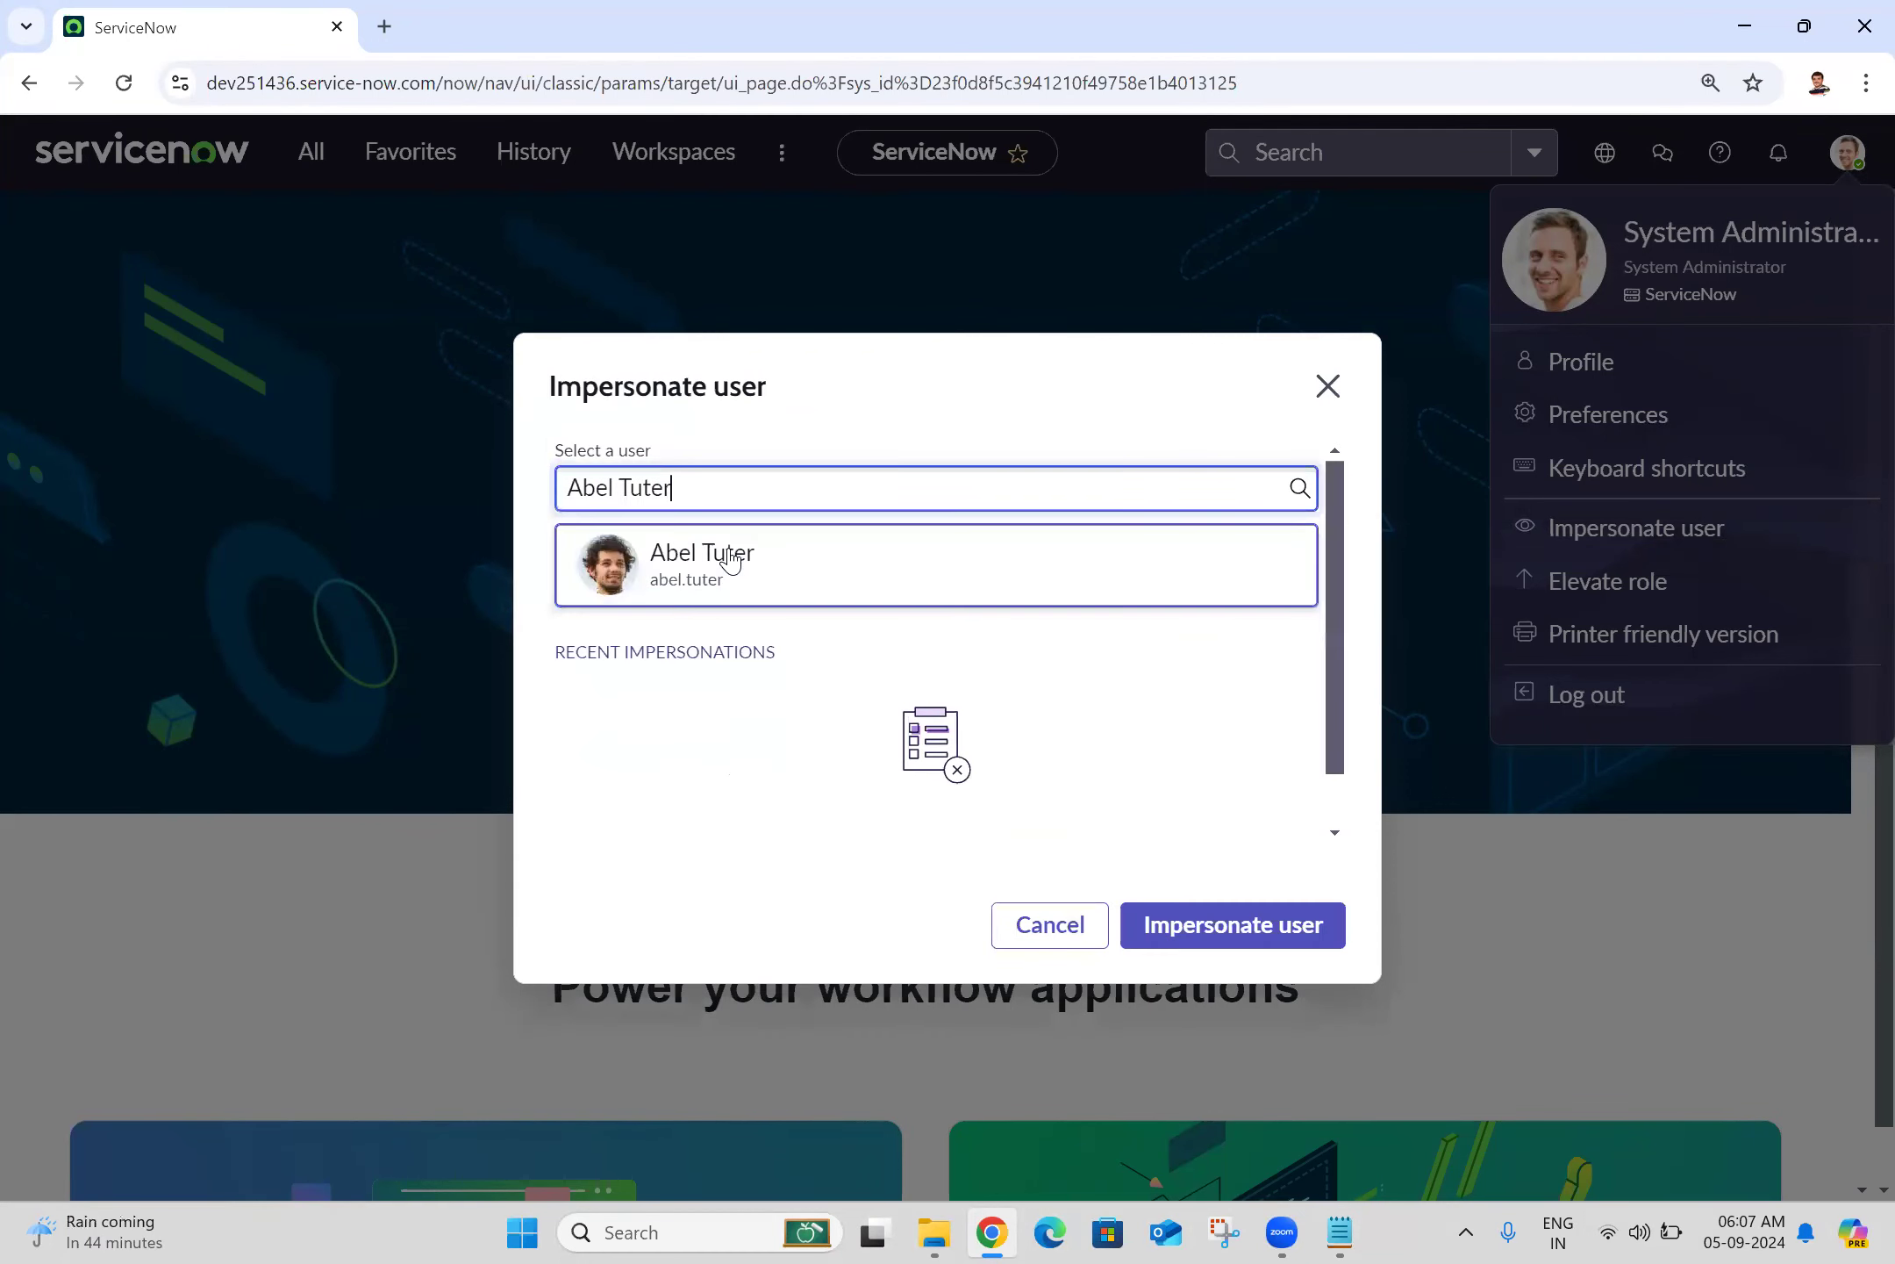
pyautogui.click(1271, 943)
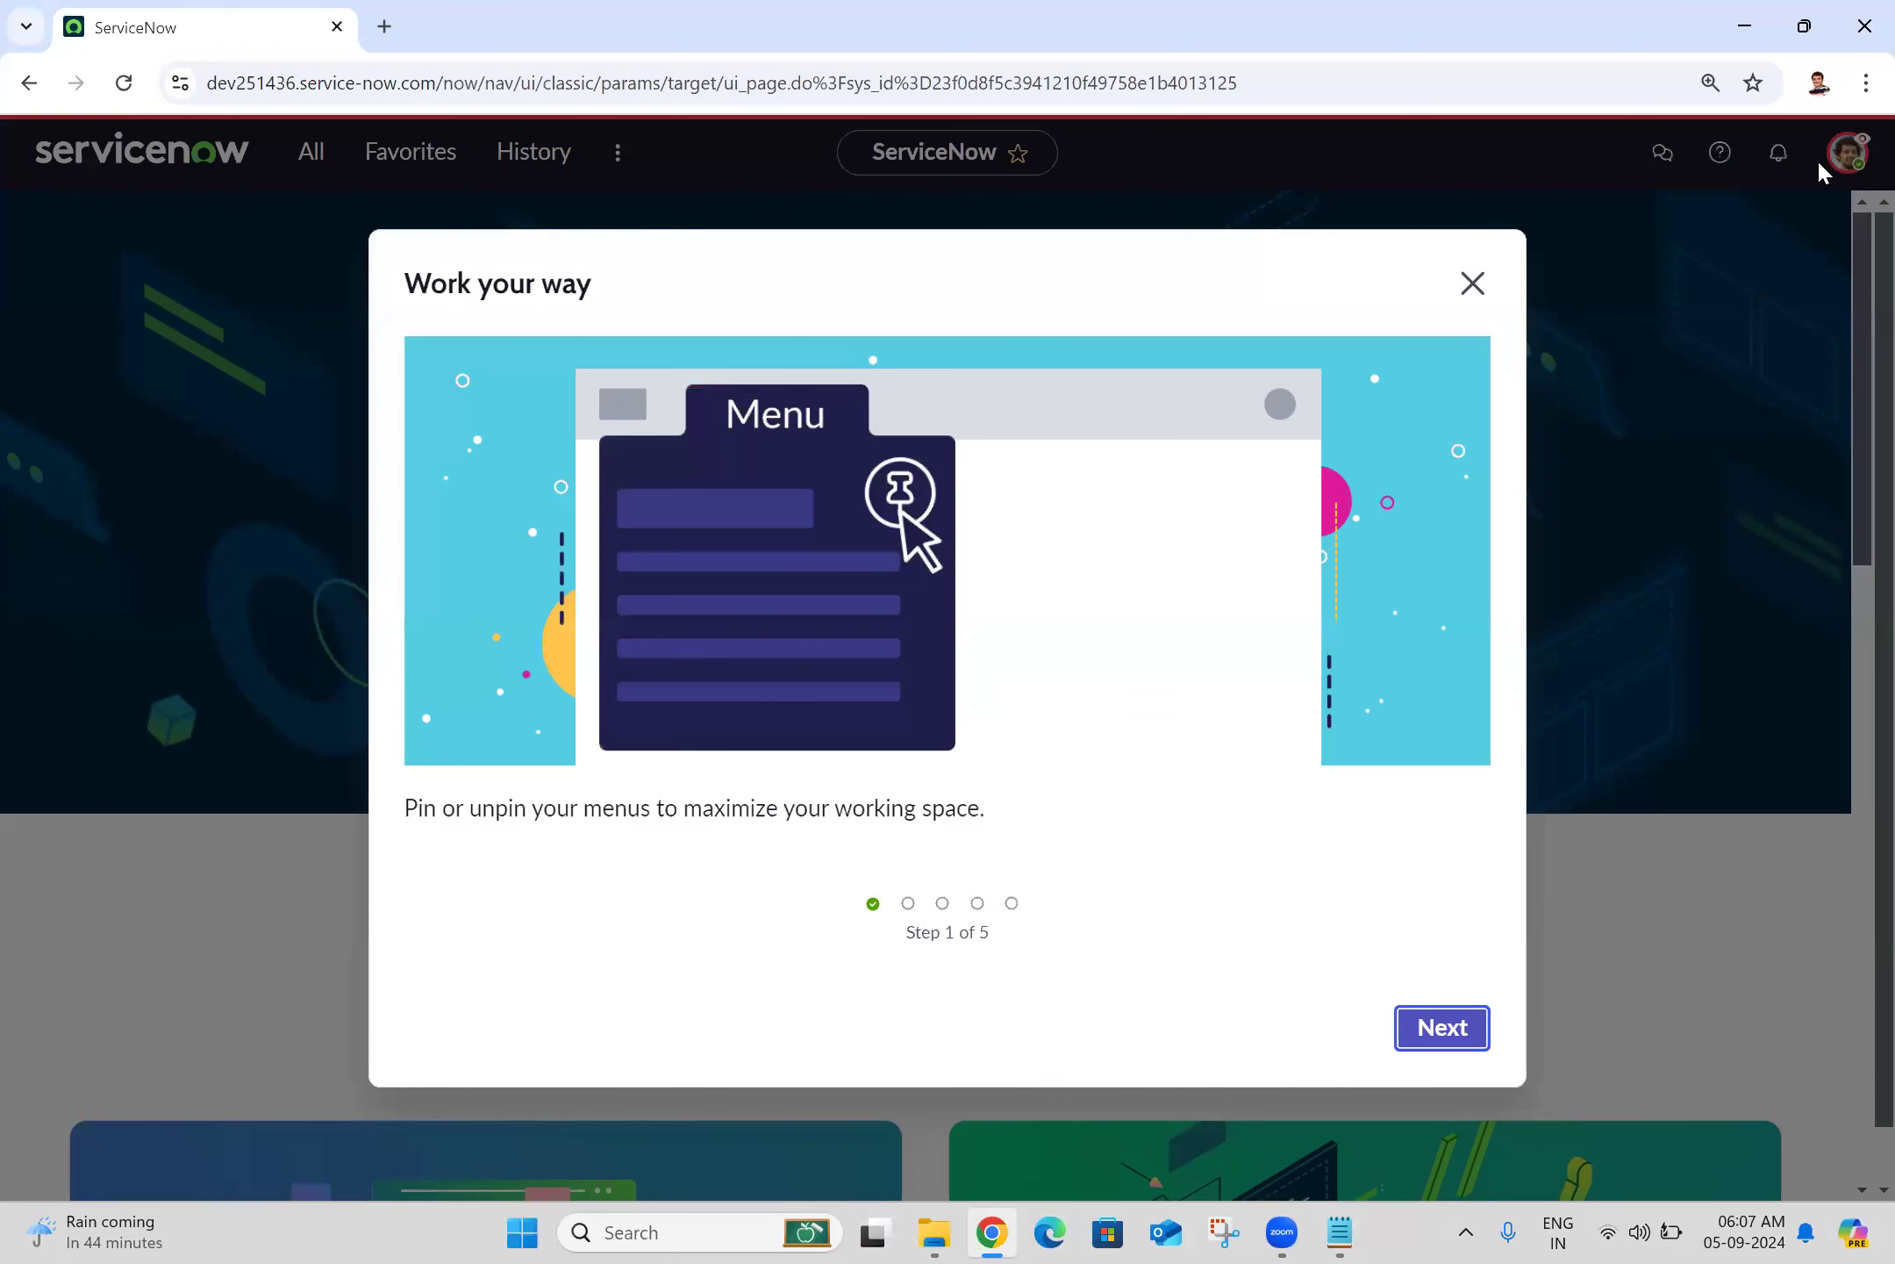
pyautogui.click(1471, 283)
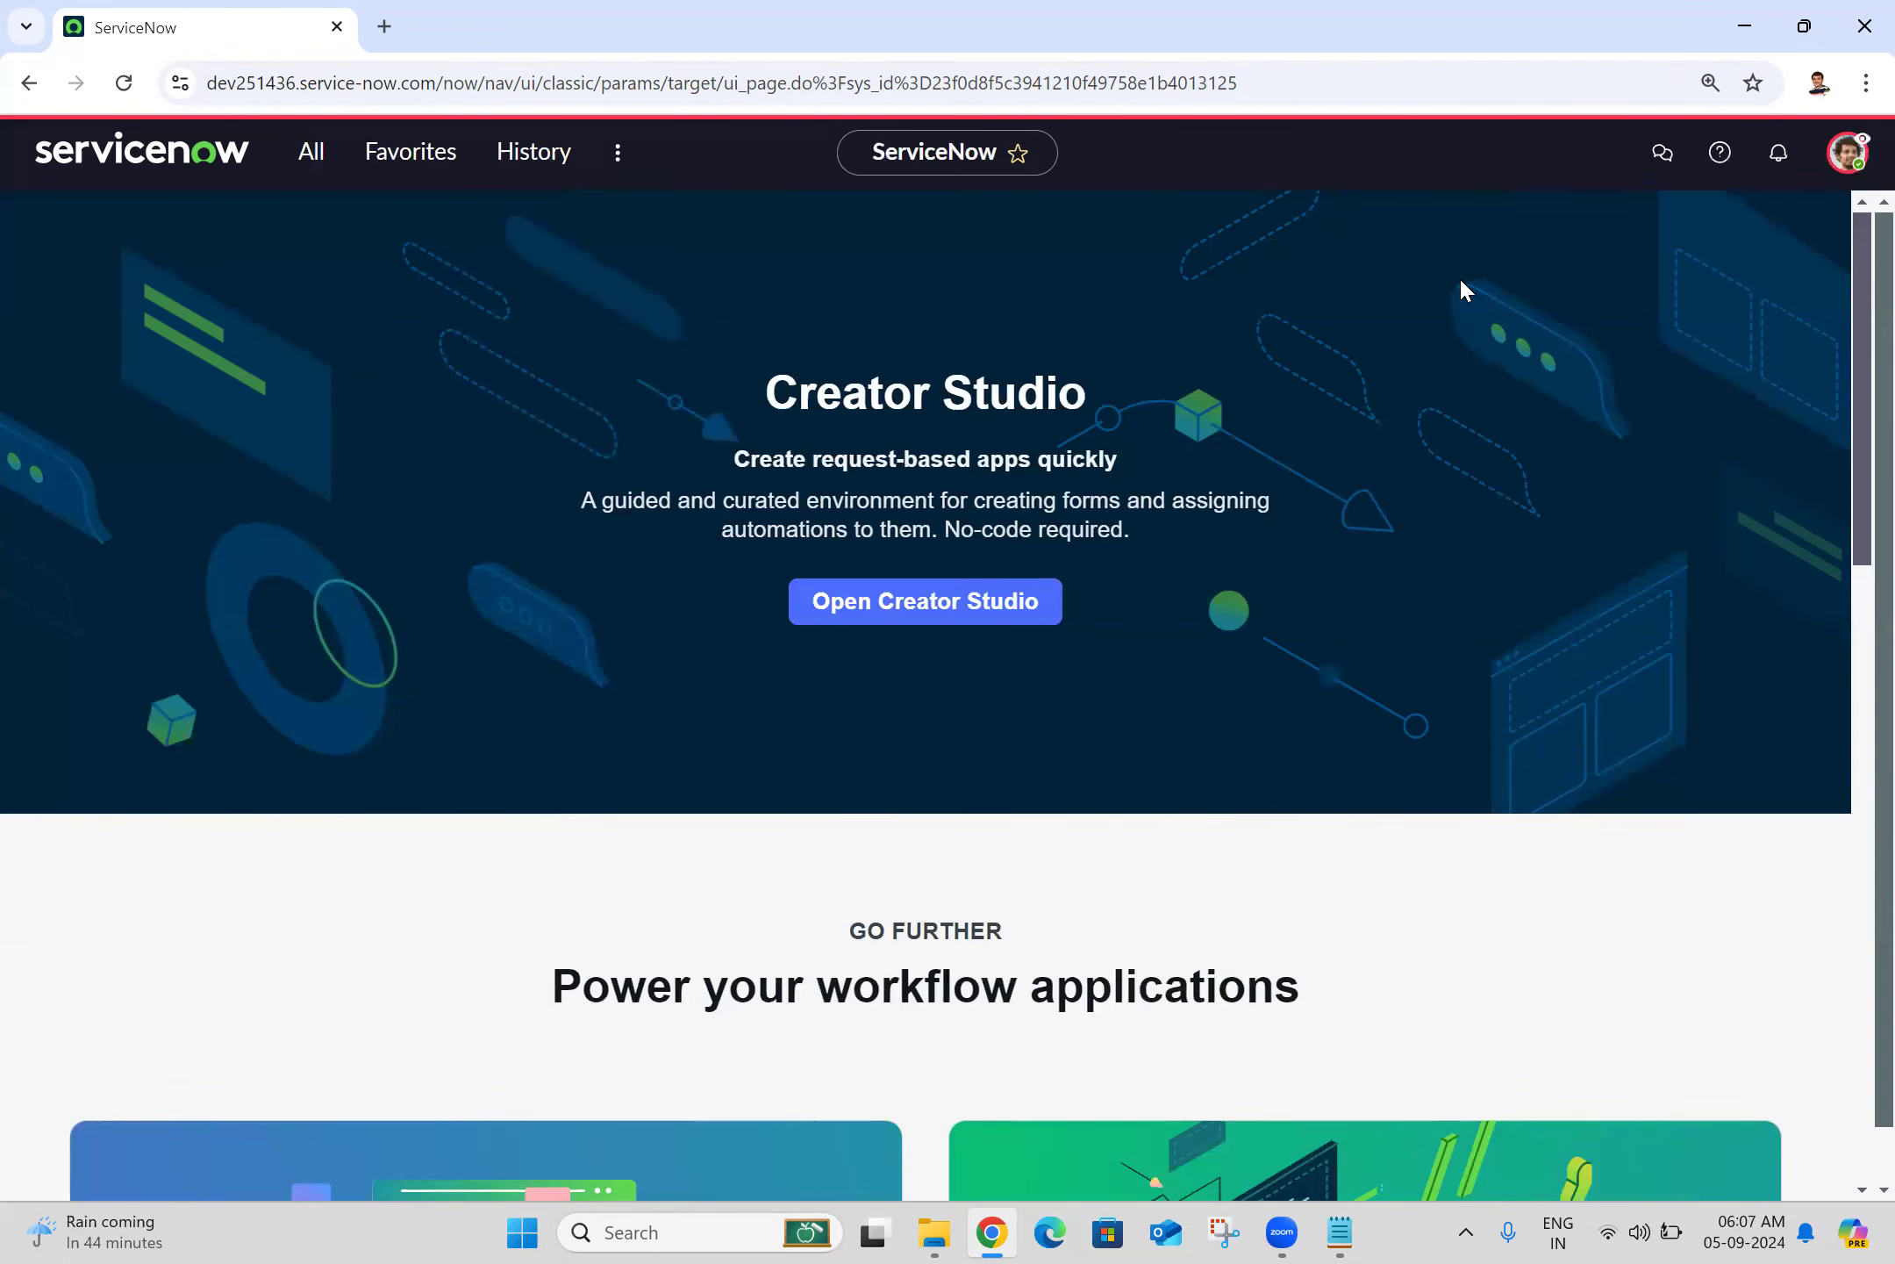
# Step: Switch impersonation to the user found by searching 'abra' and close the welcome tour
pyautogui.click(1848, 153)
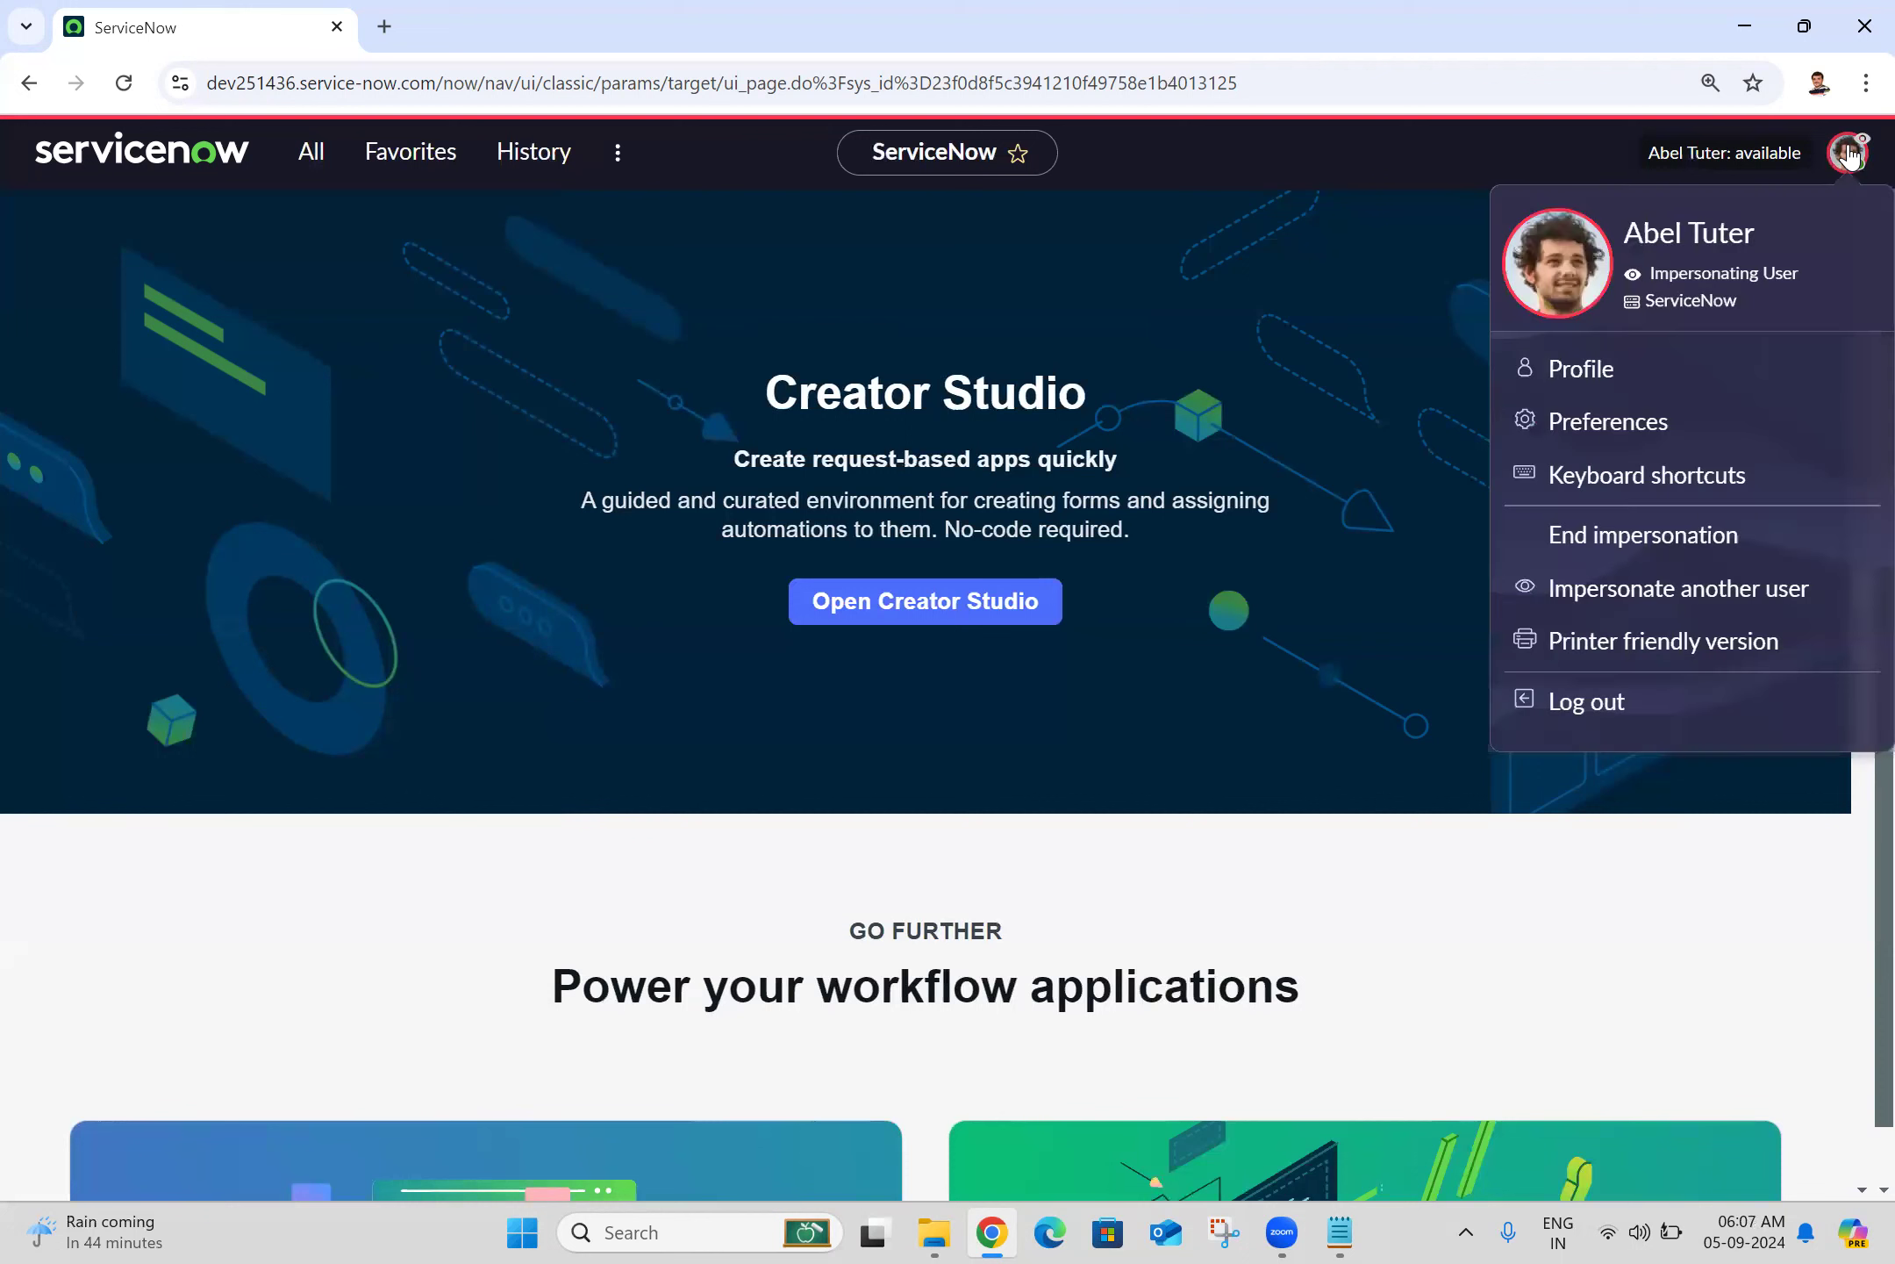
pyautogui.click(1605, 602)
pyautogui.click(817, 565)
pyautogui.write('abra')
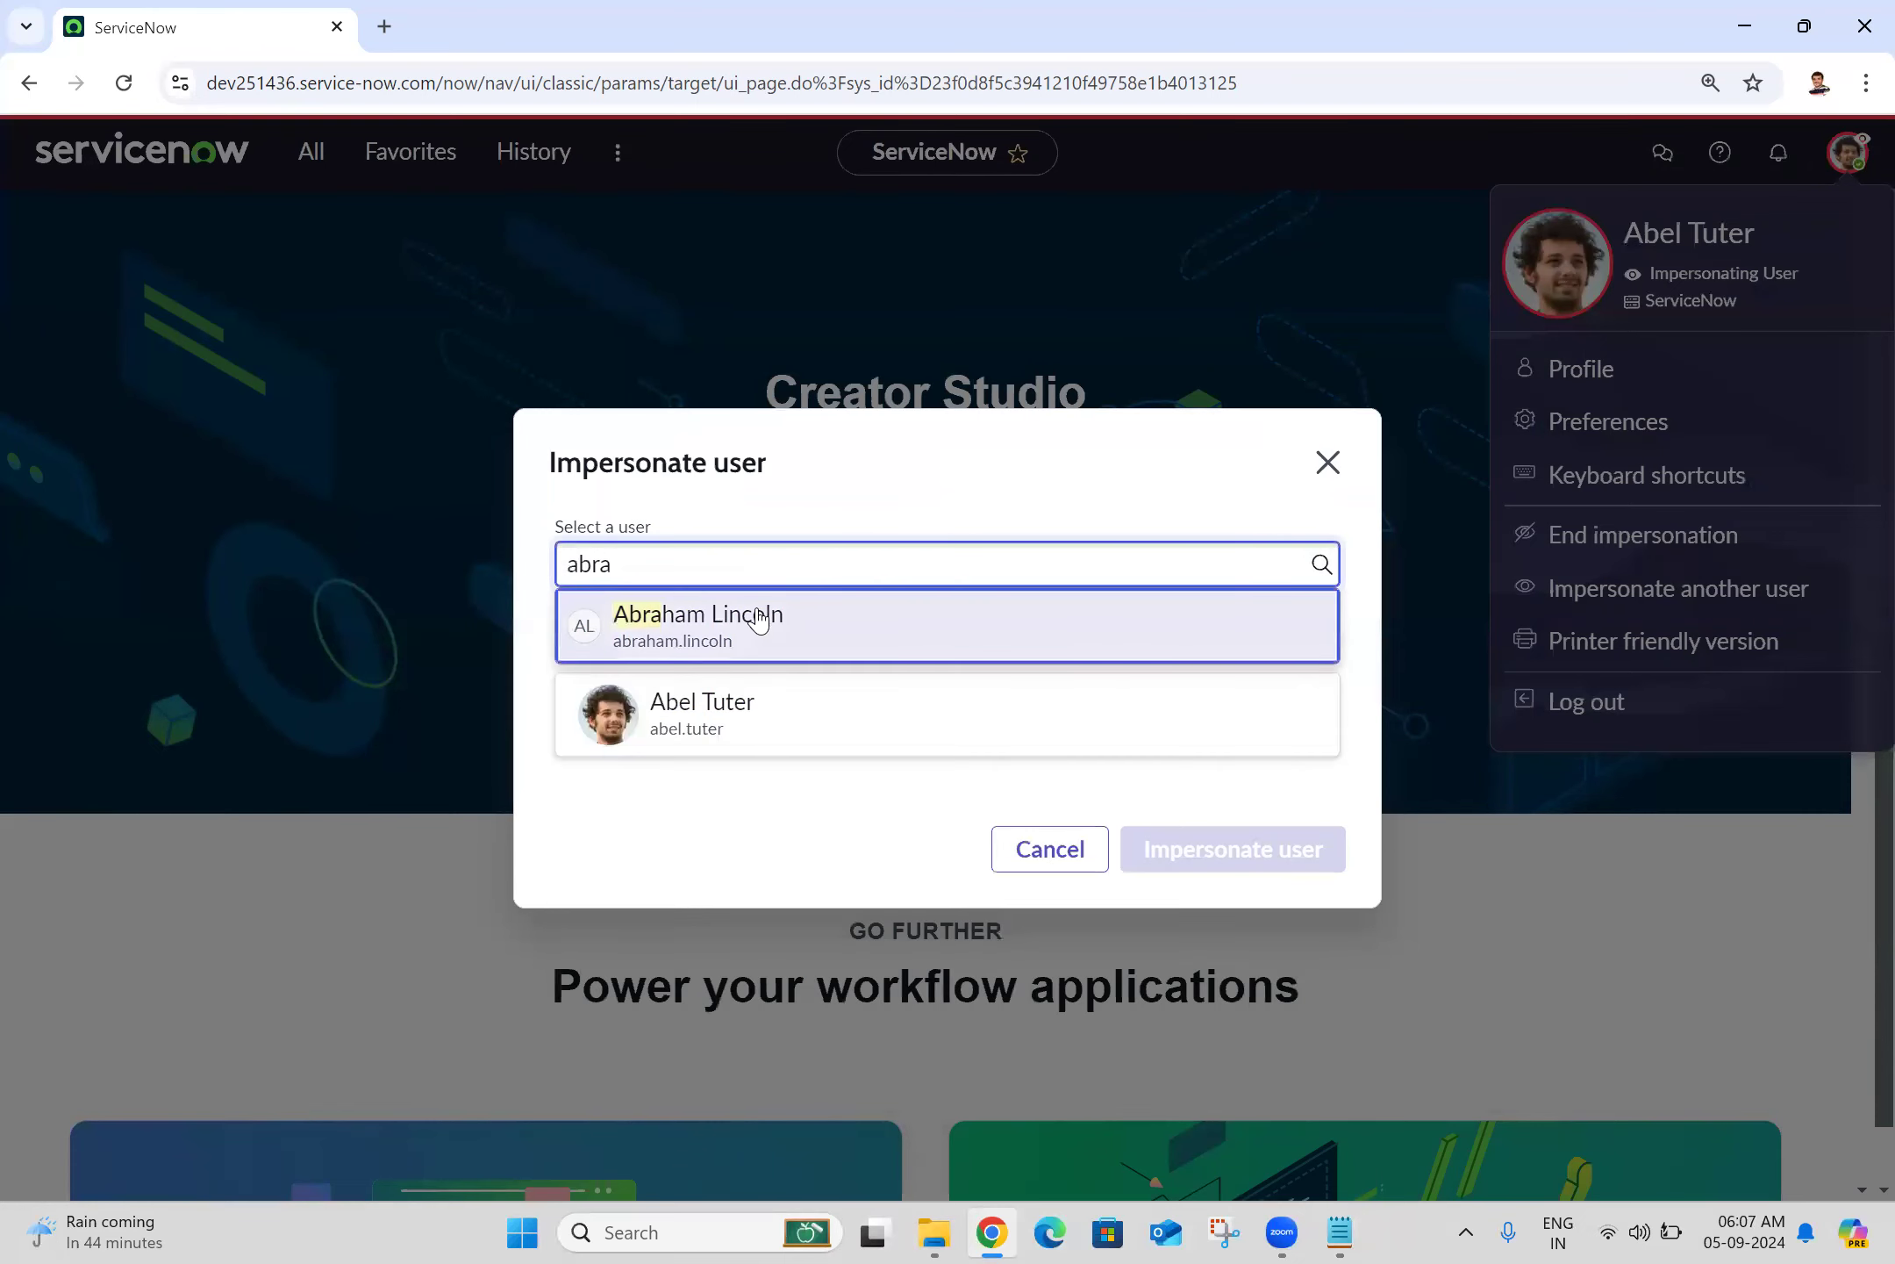
pyautogui.click(867, 645)
pyautogui.click(1259, 902)
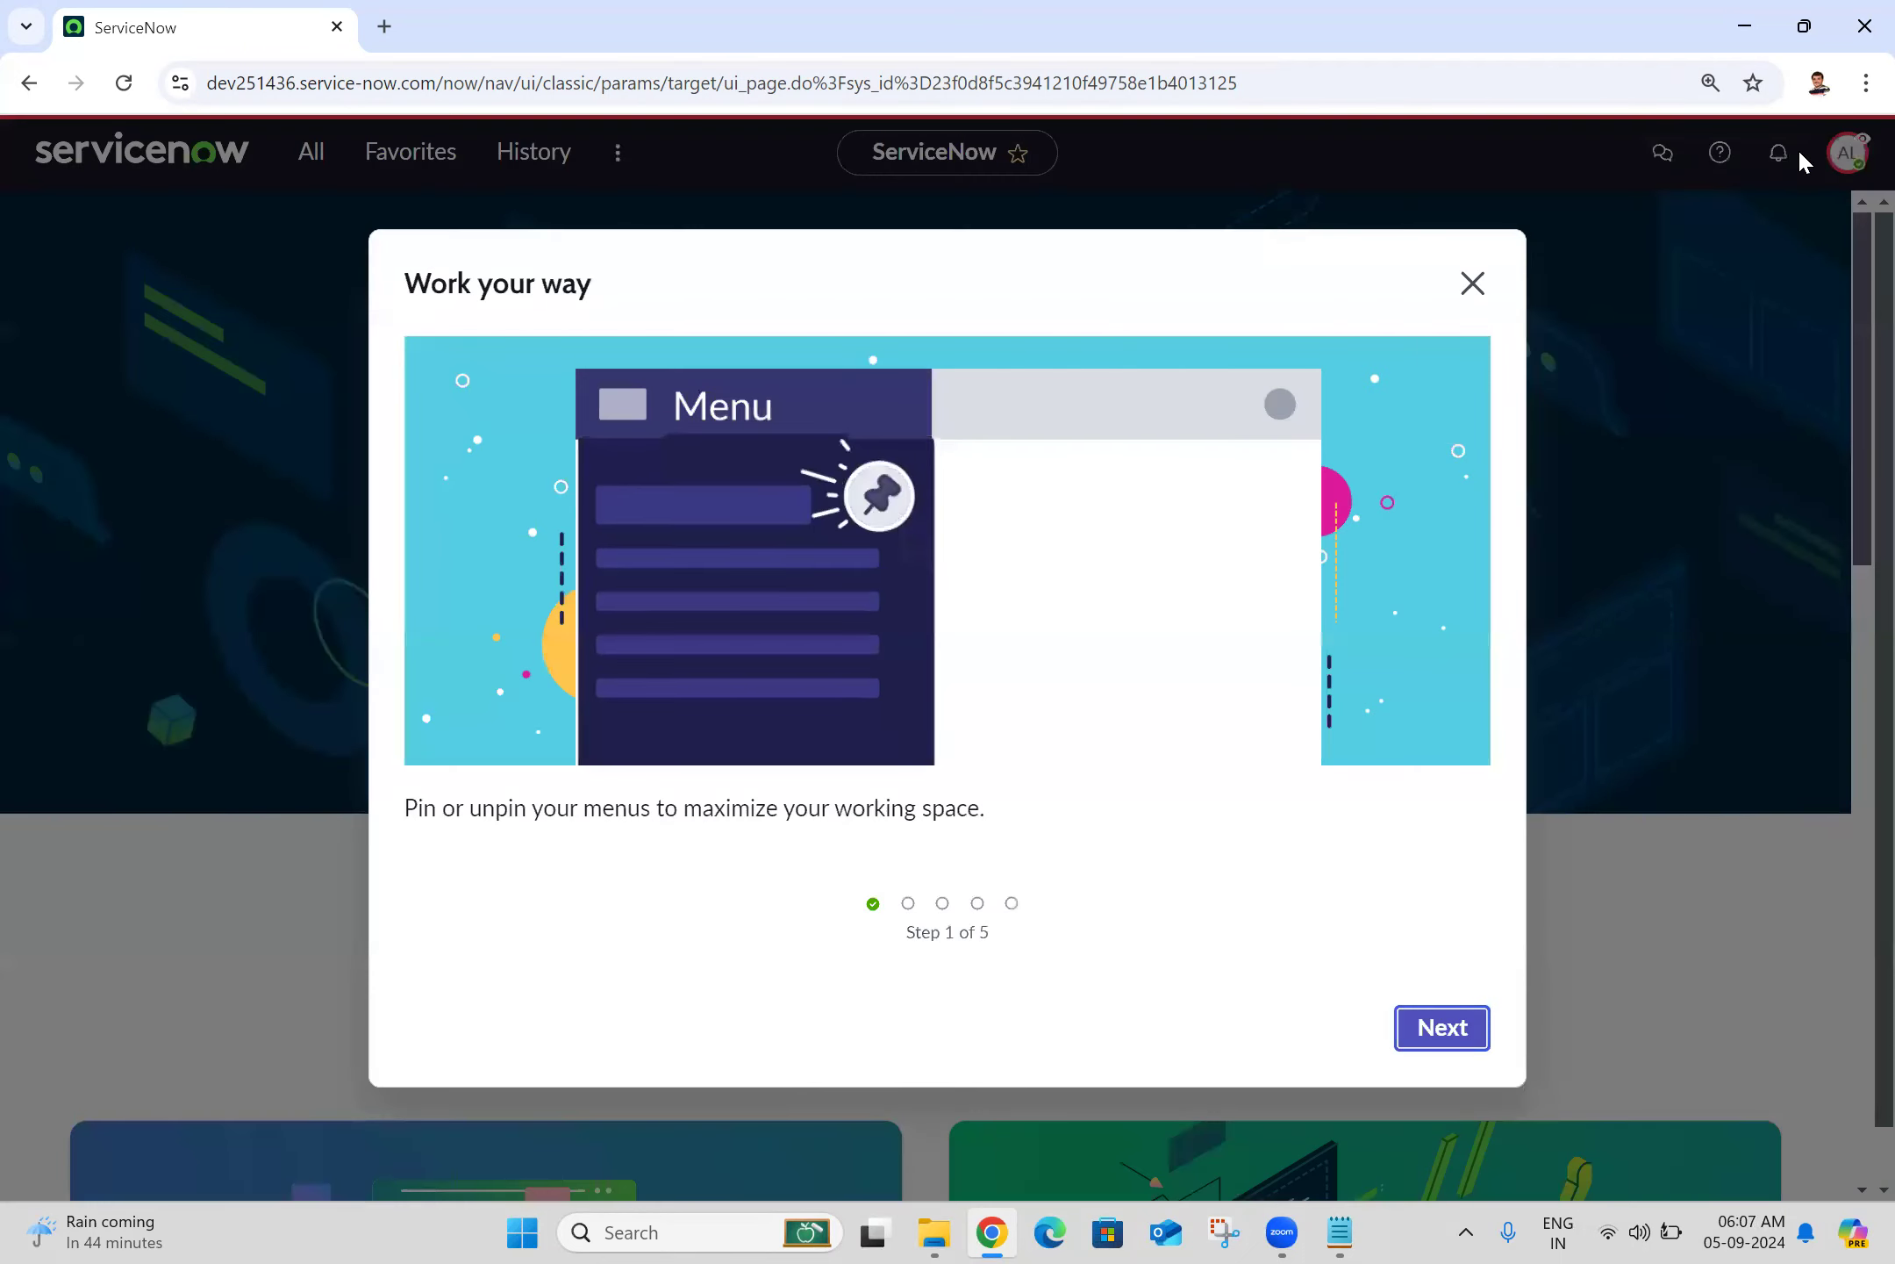
pyautogui.click(1472, 290)
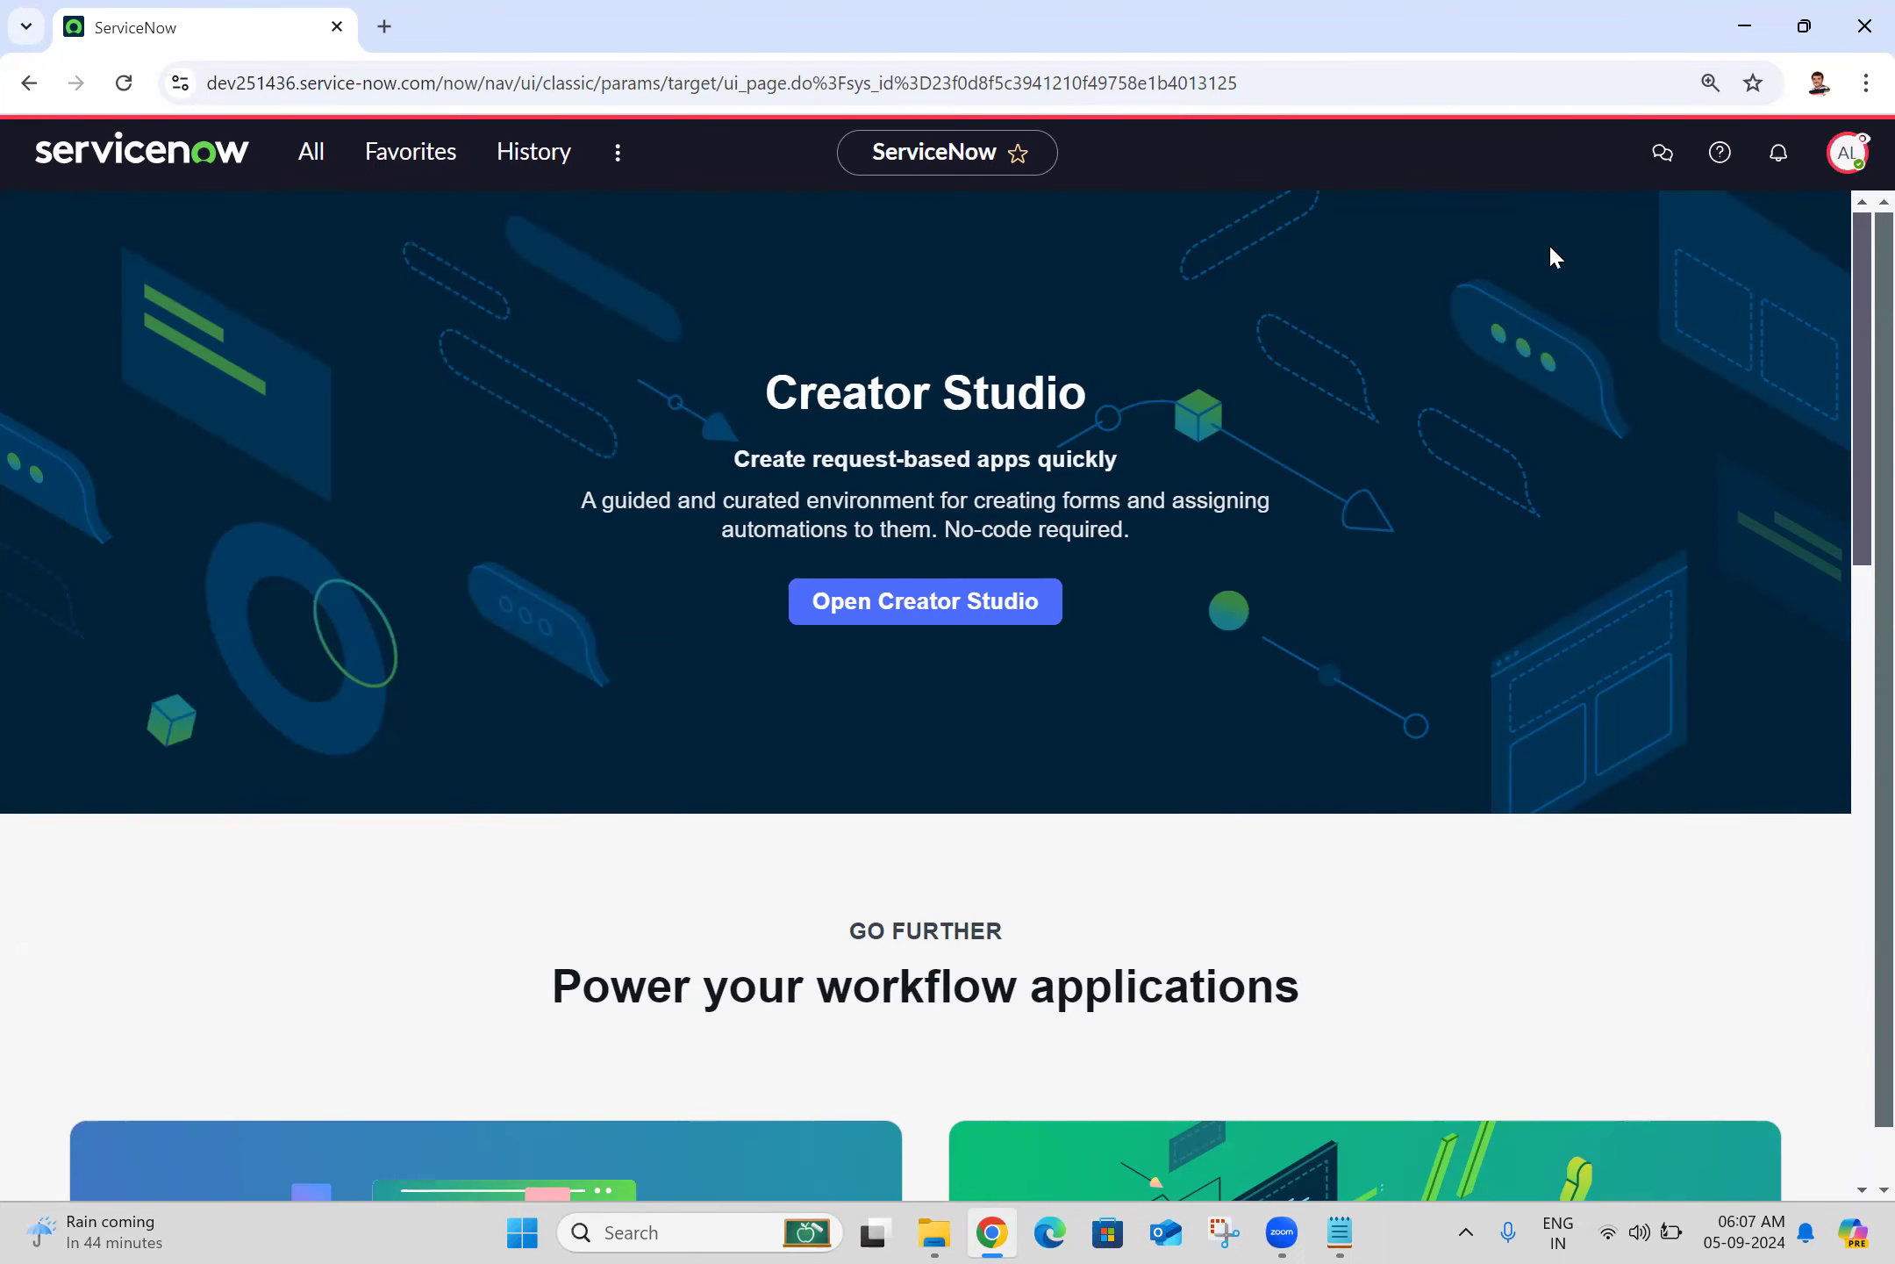
# Step: Show the AL avatar's account menu for the impersonated user and bring the browser back
pyautogui.click(1853, 153)
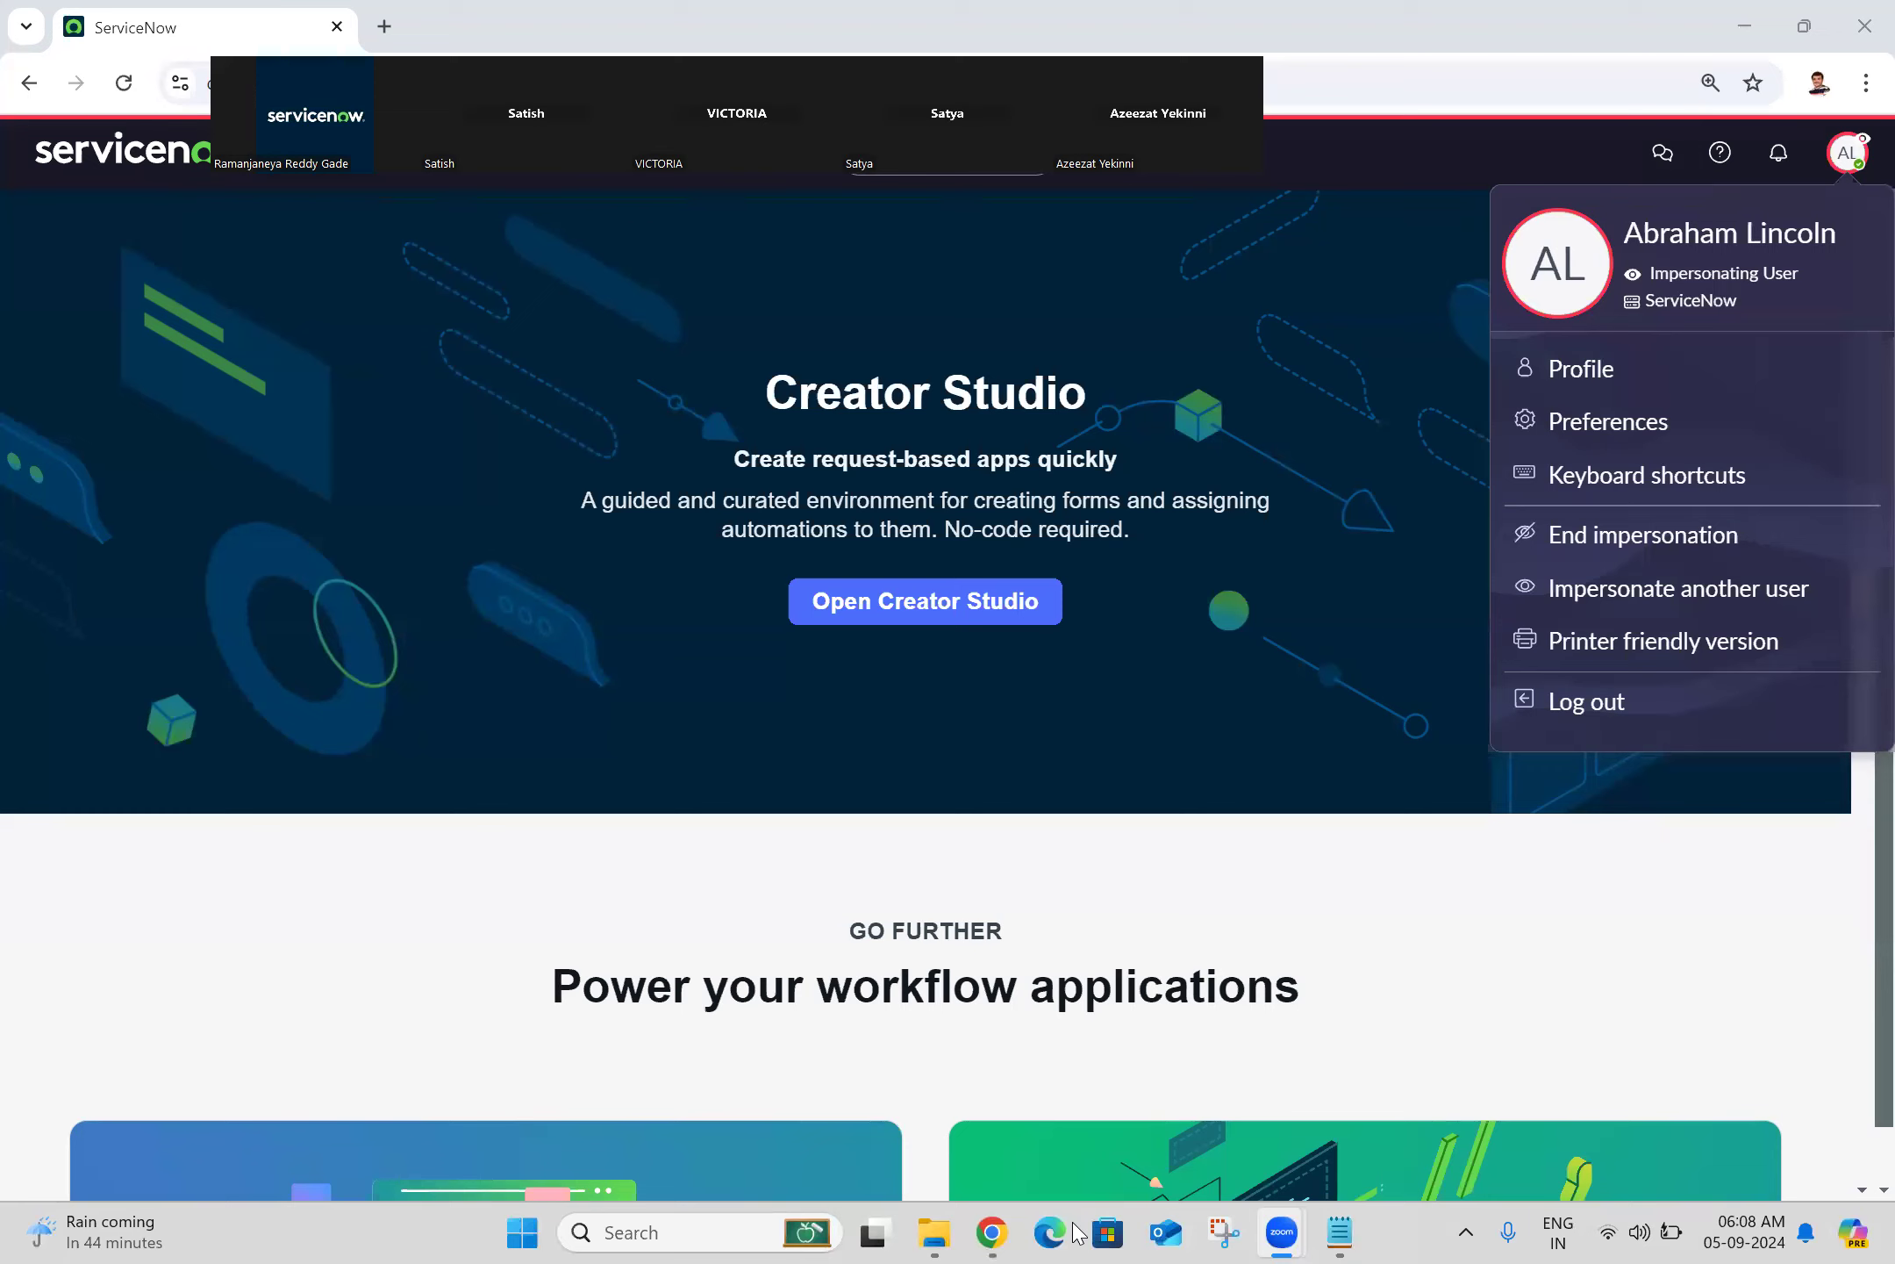
pyautogui.click(978, 1231)
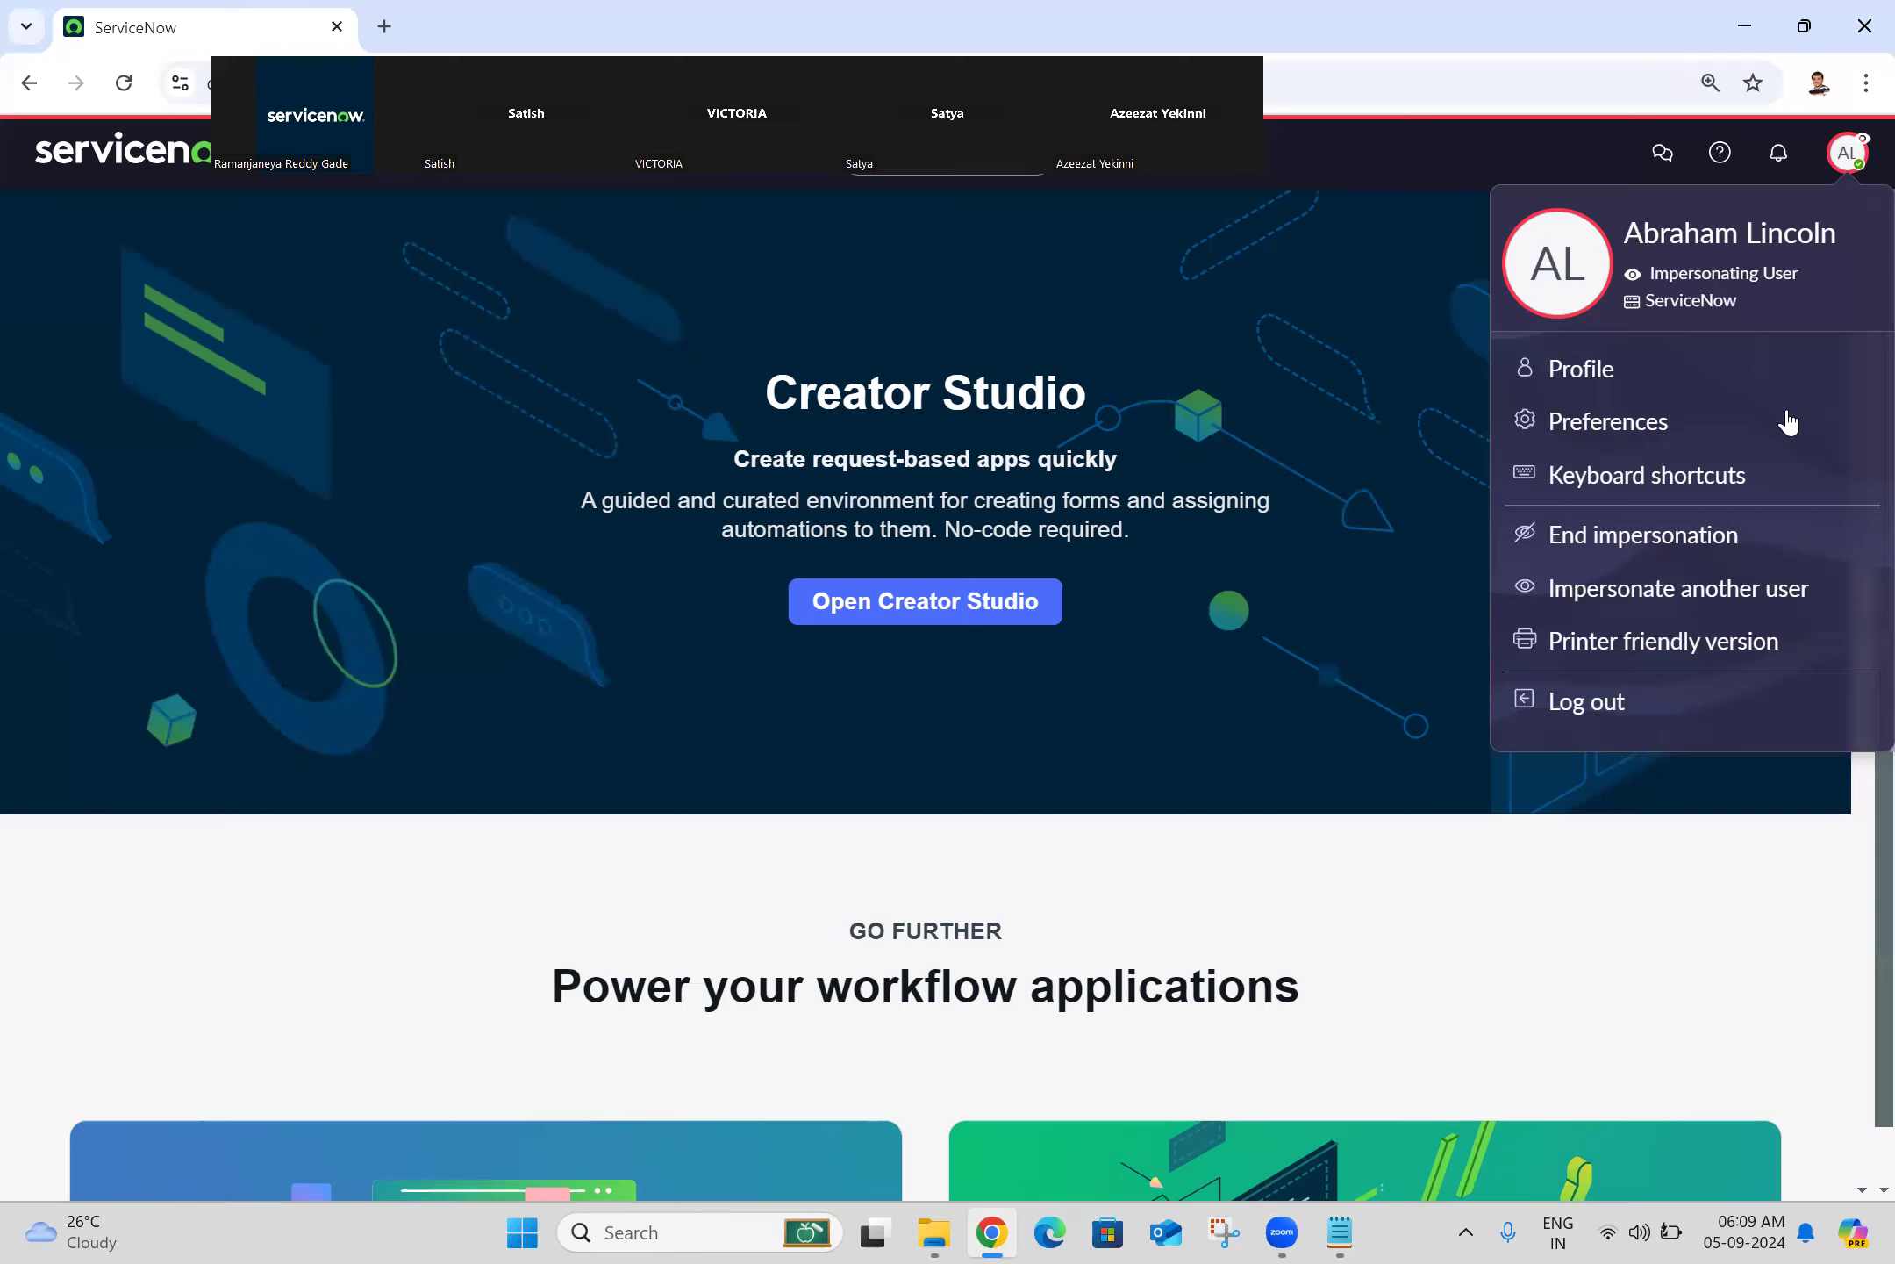
# Step: End impersonation to return to System Administrator and open that account's Profile page
pyautogui.click(1680, 547)
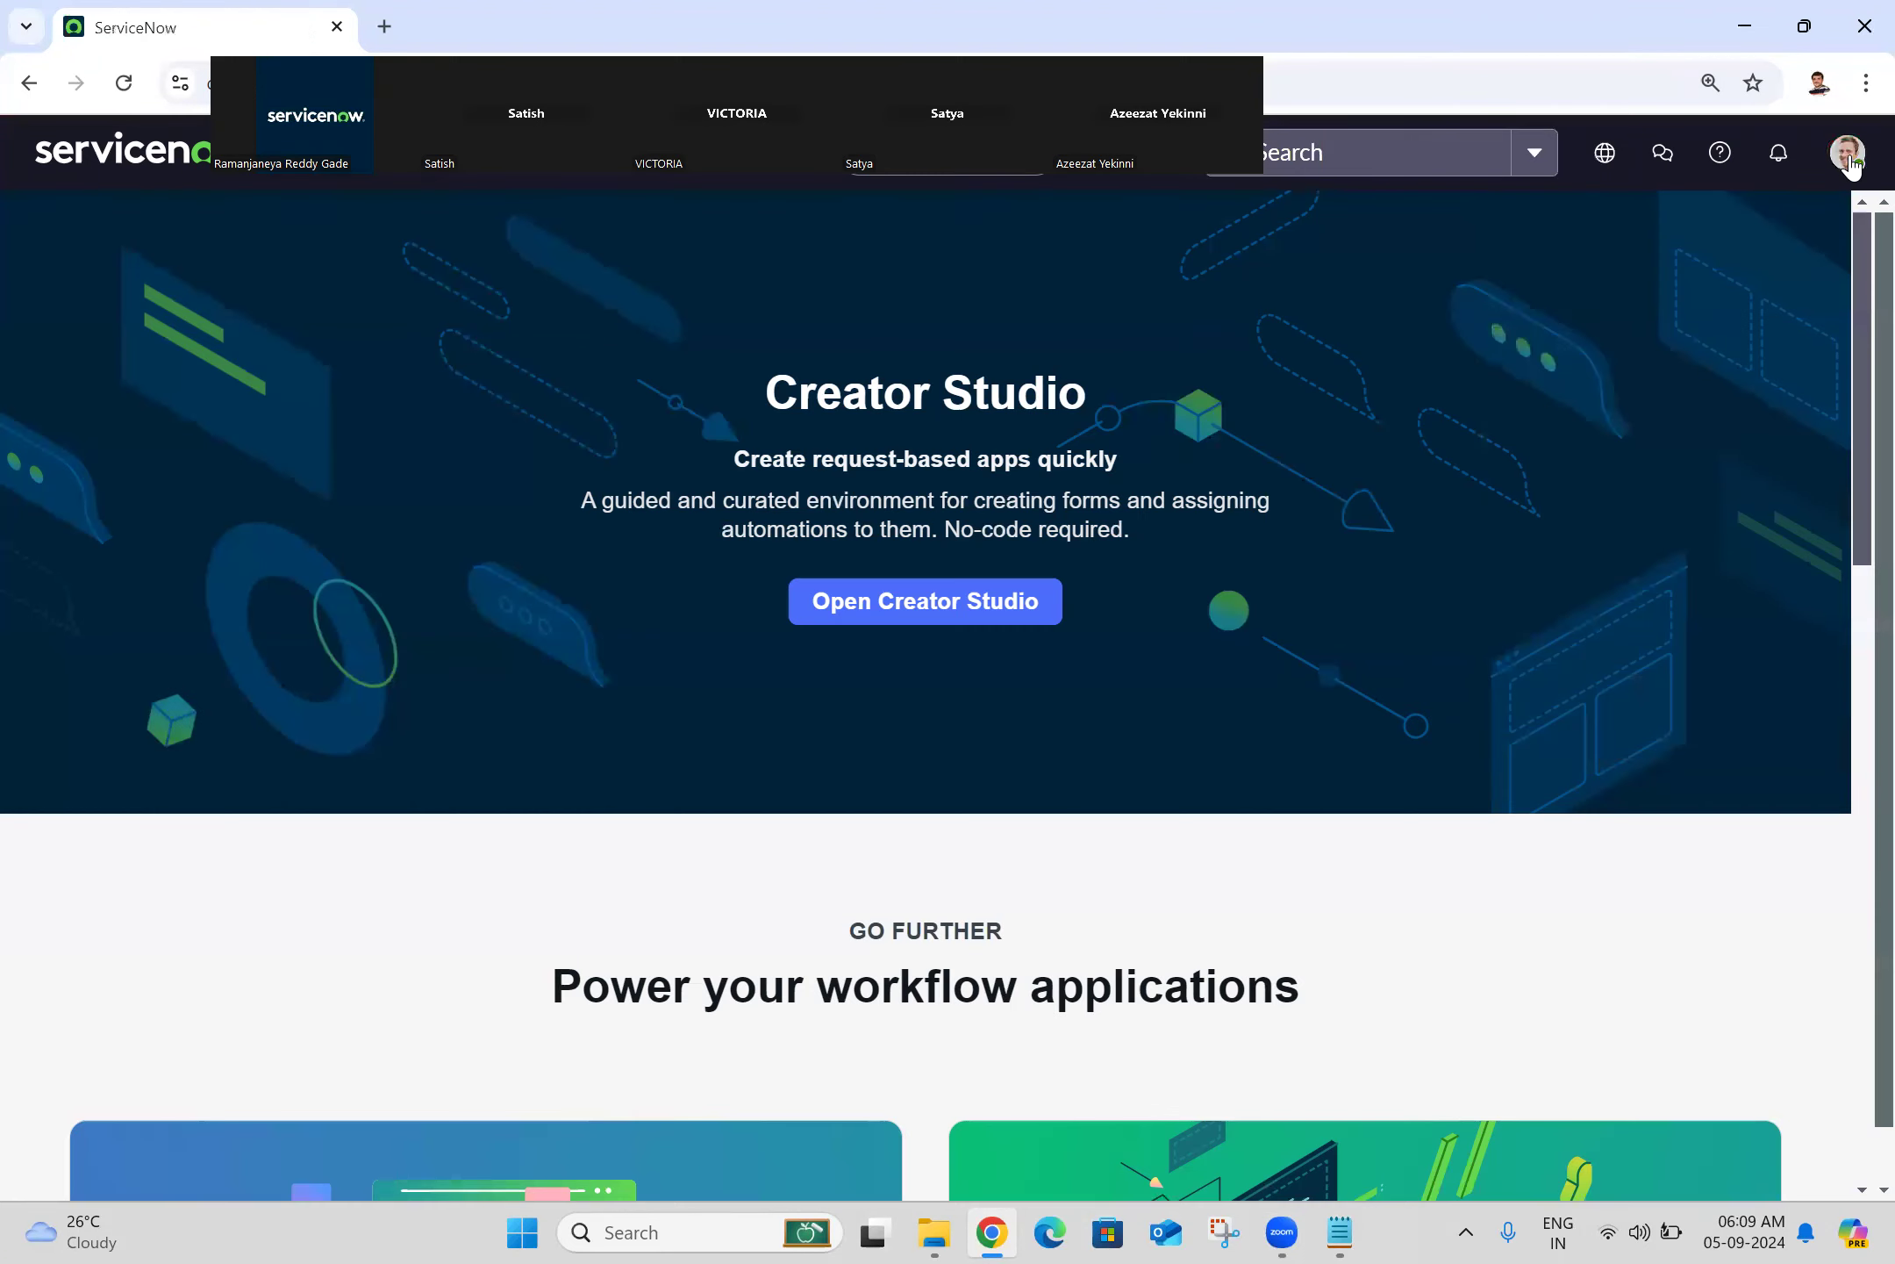
pyautogui.click(1854, 161)
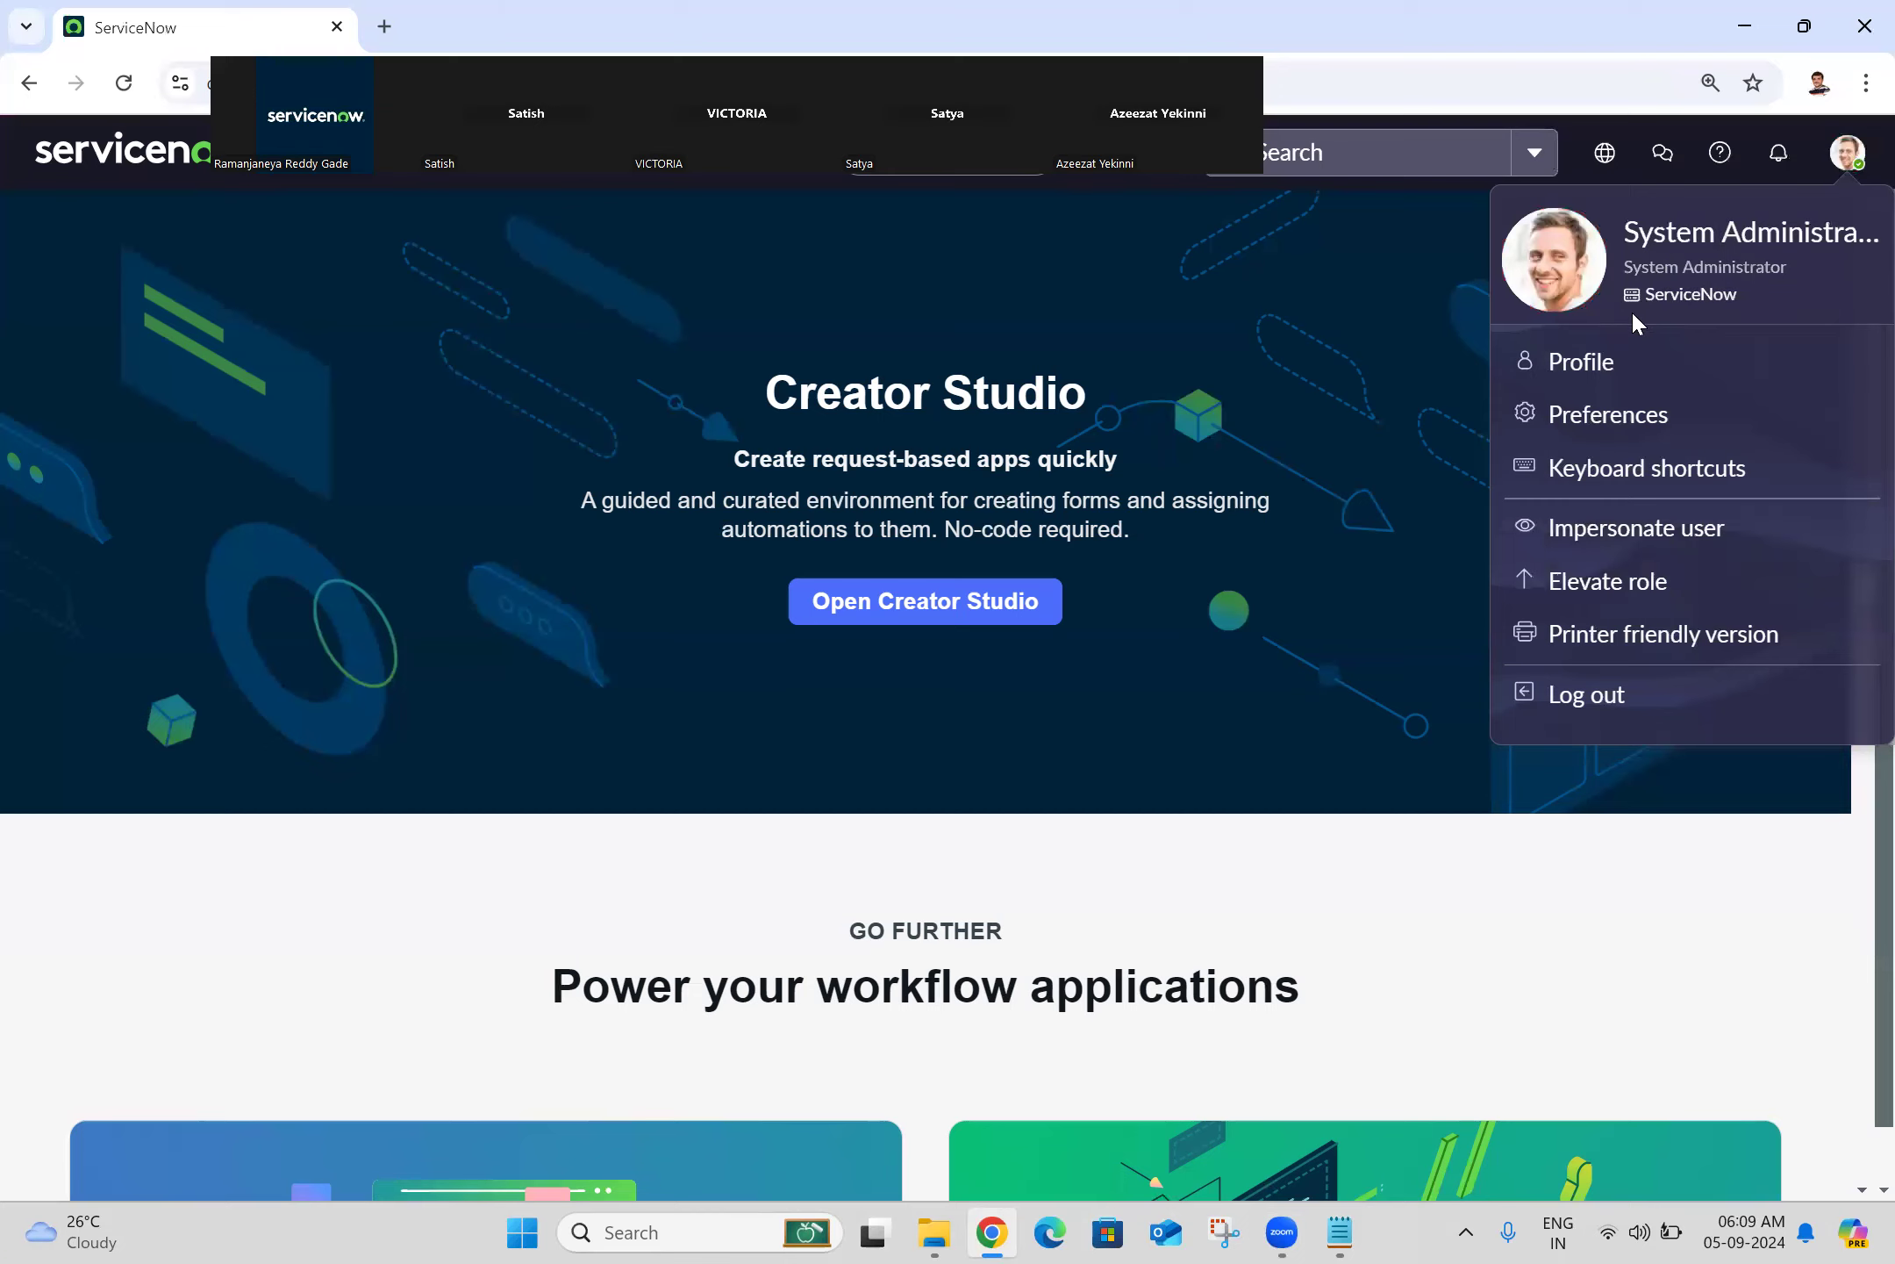
pyautogui.click(1045, 312)
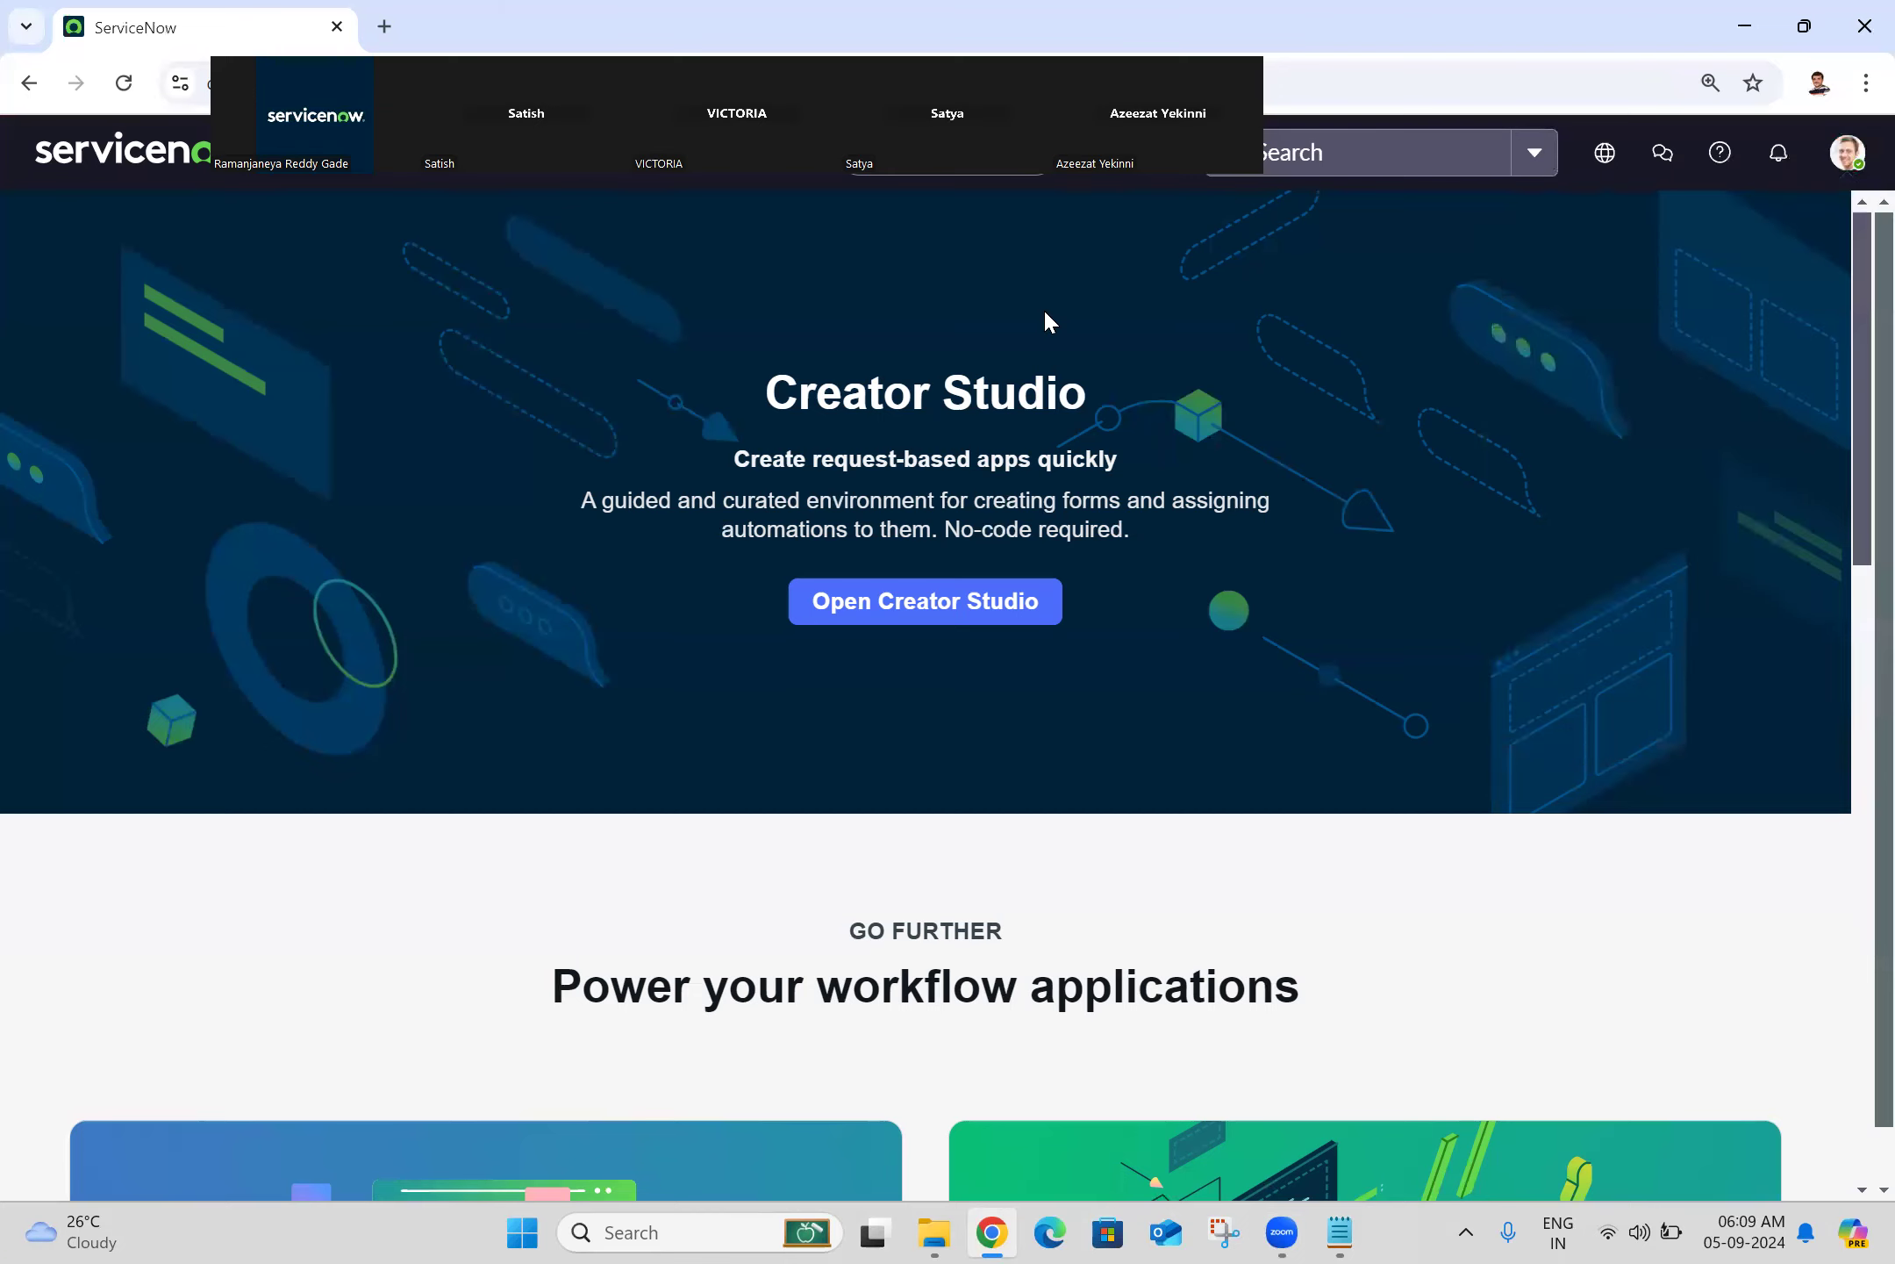
pyautogui.click(1849, 158)
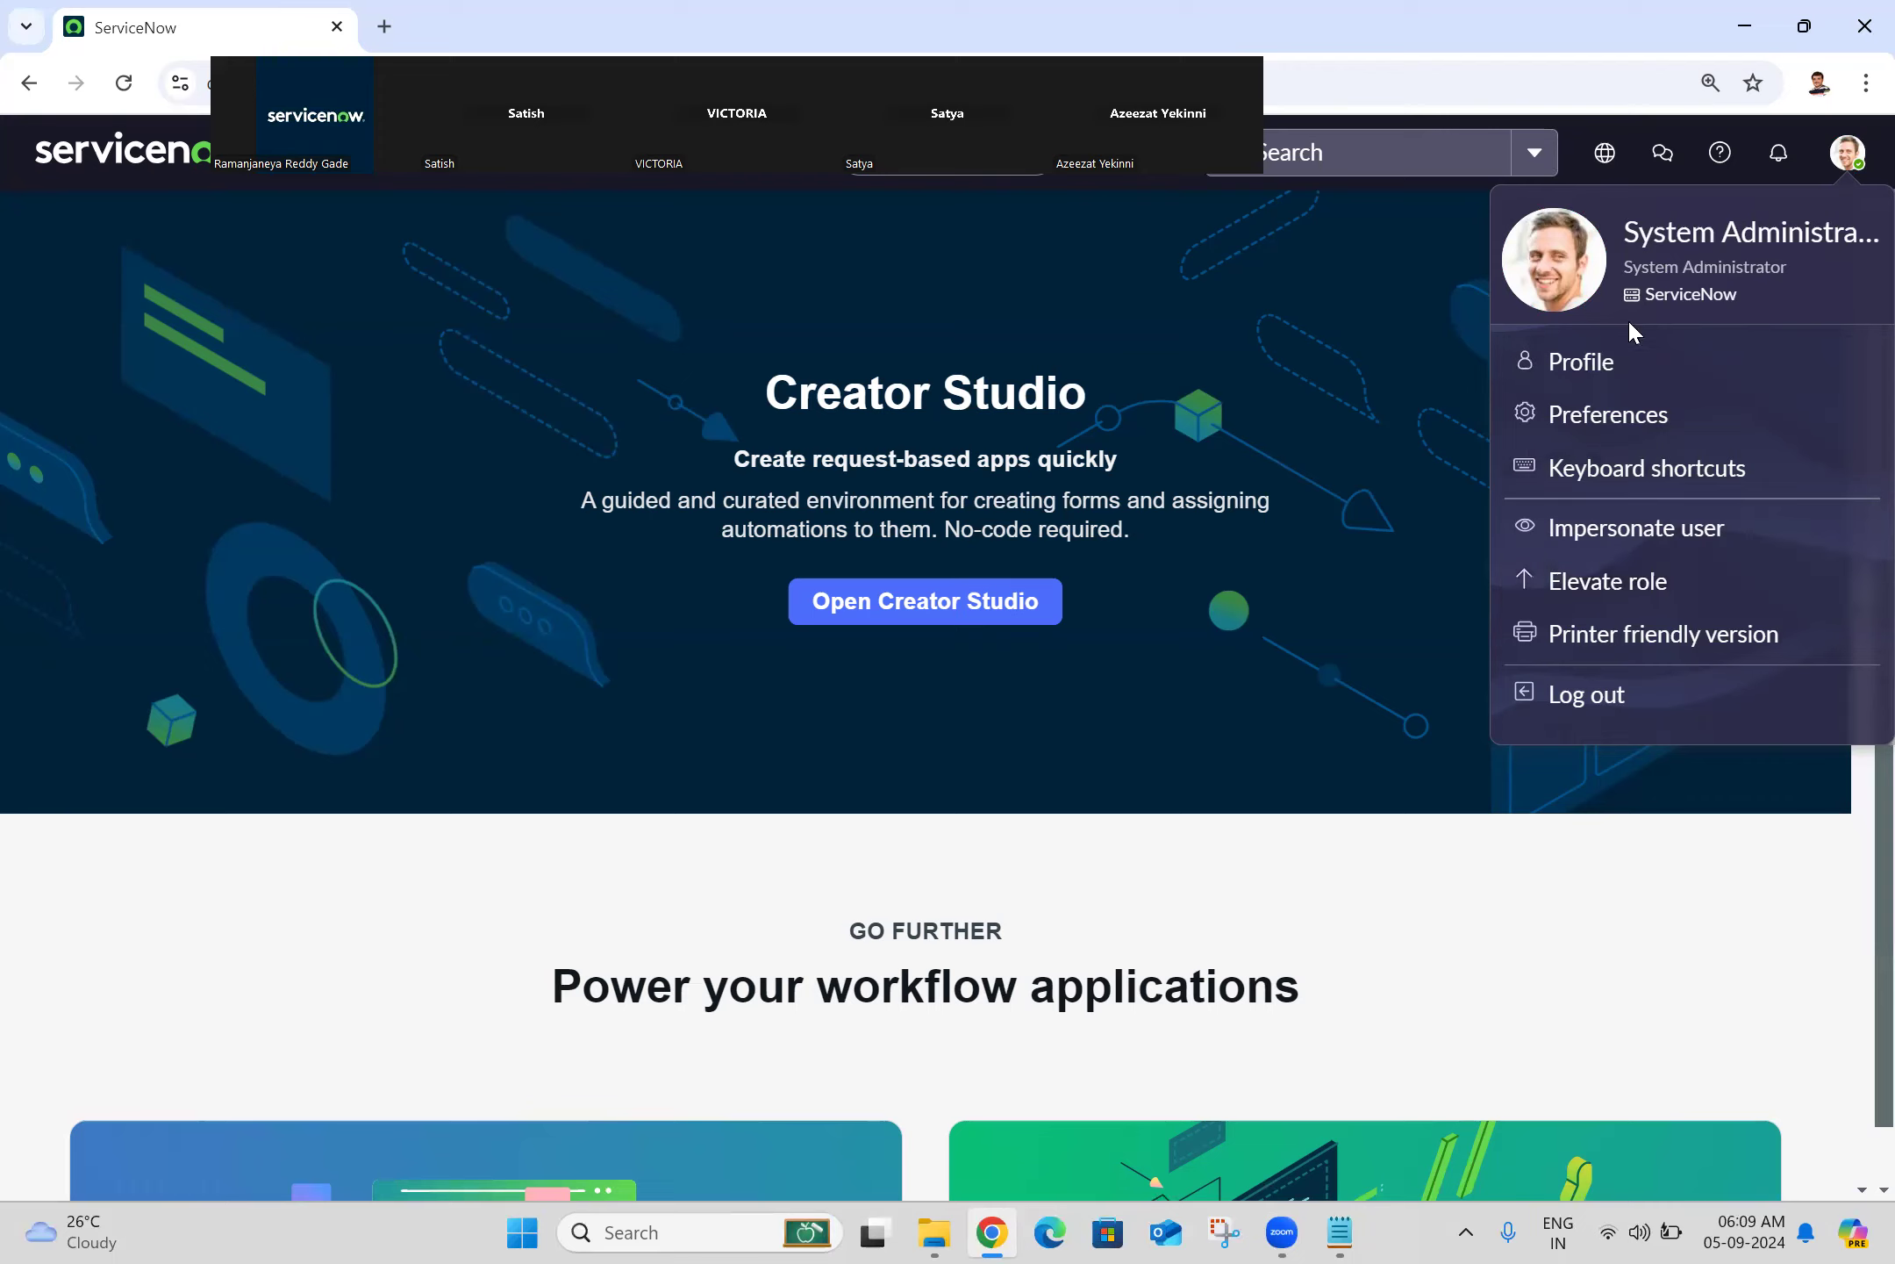
pyautogui.click(1575, 359)
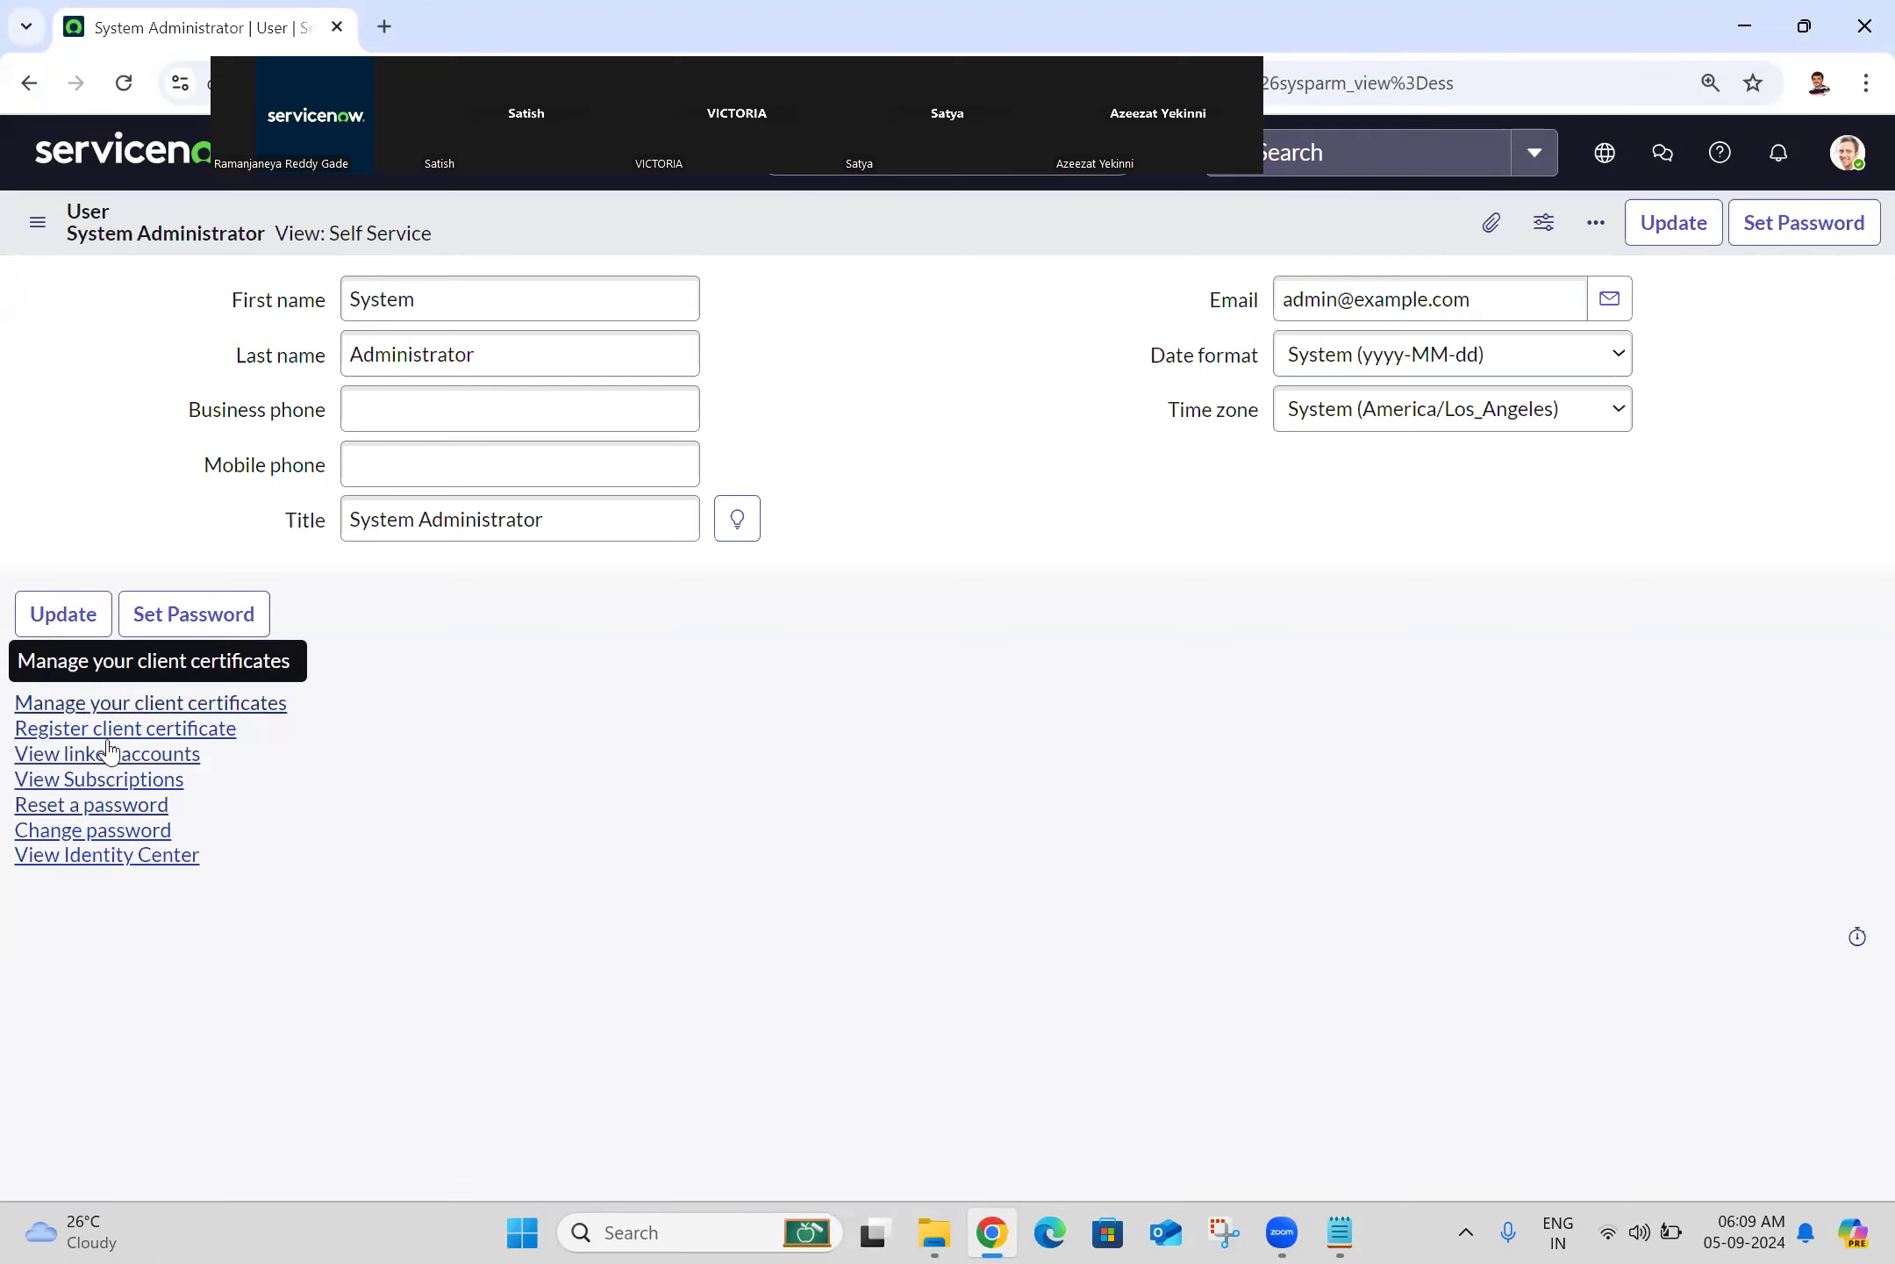
# Step: Switch the user record to the Default view and show its Roles list of 43 roles
pyautogui.click(390, 239)
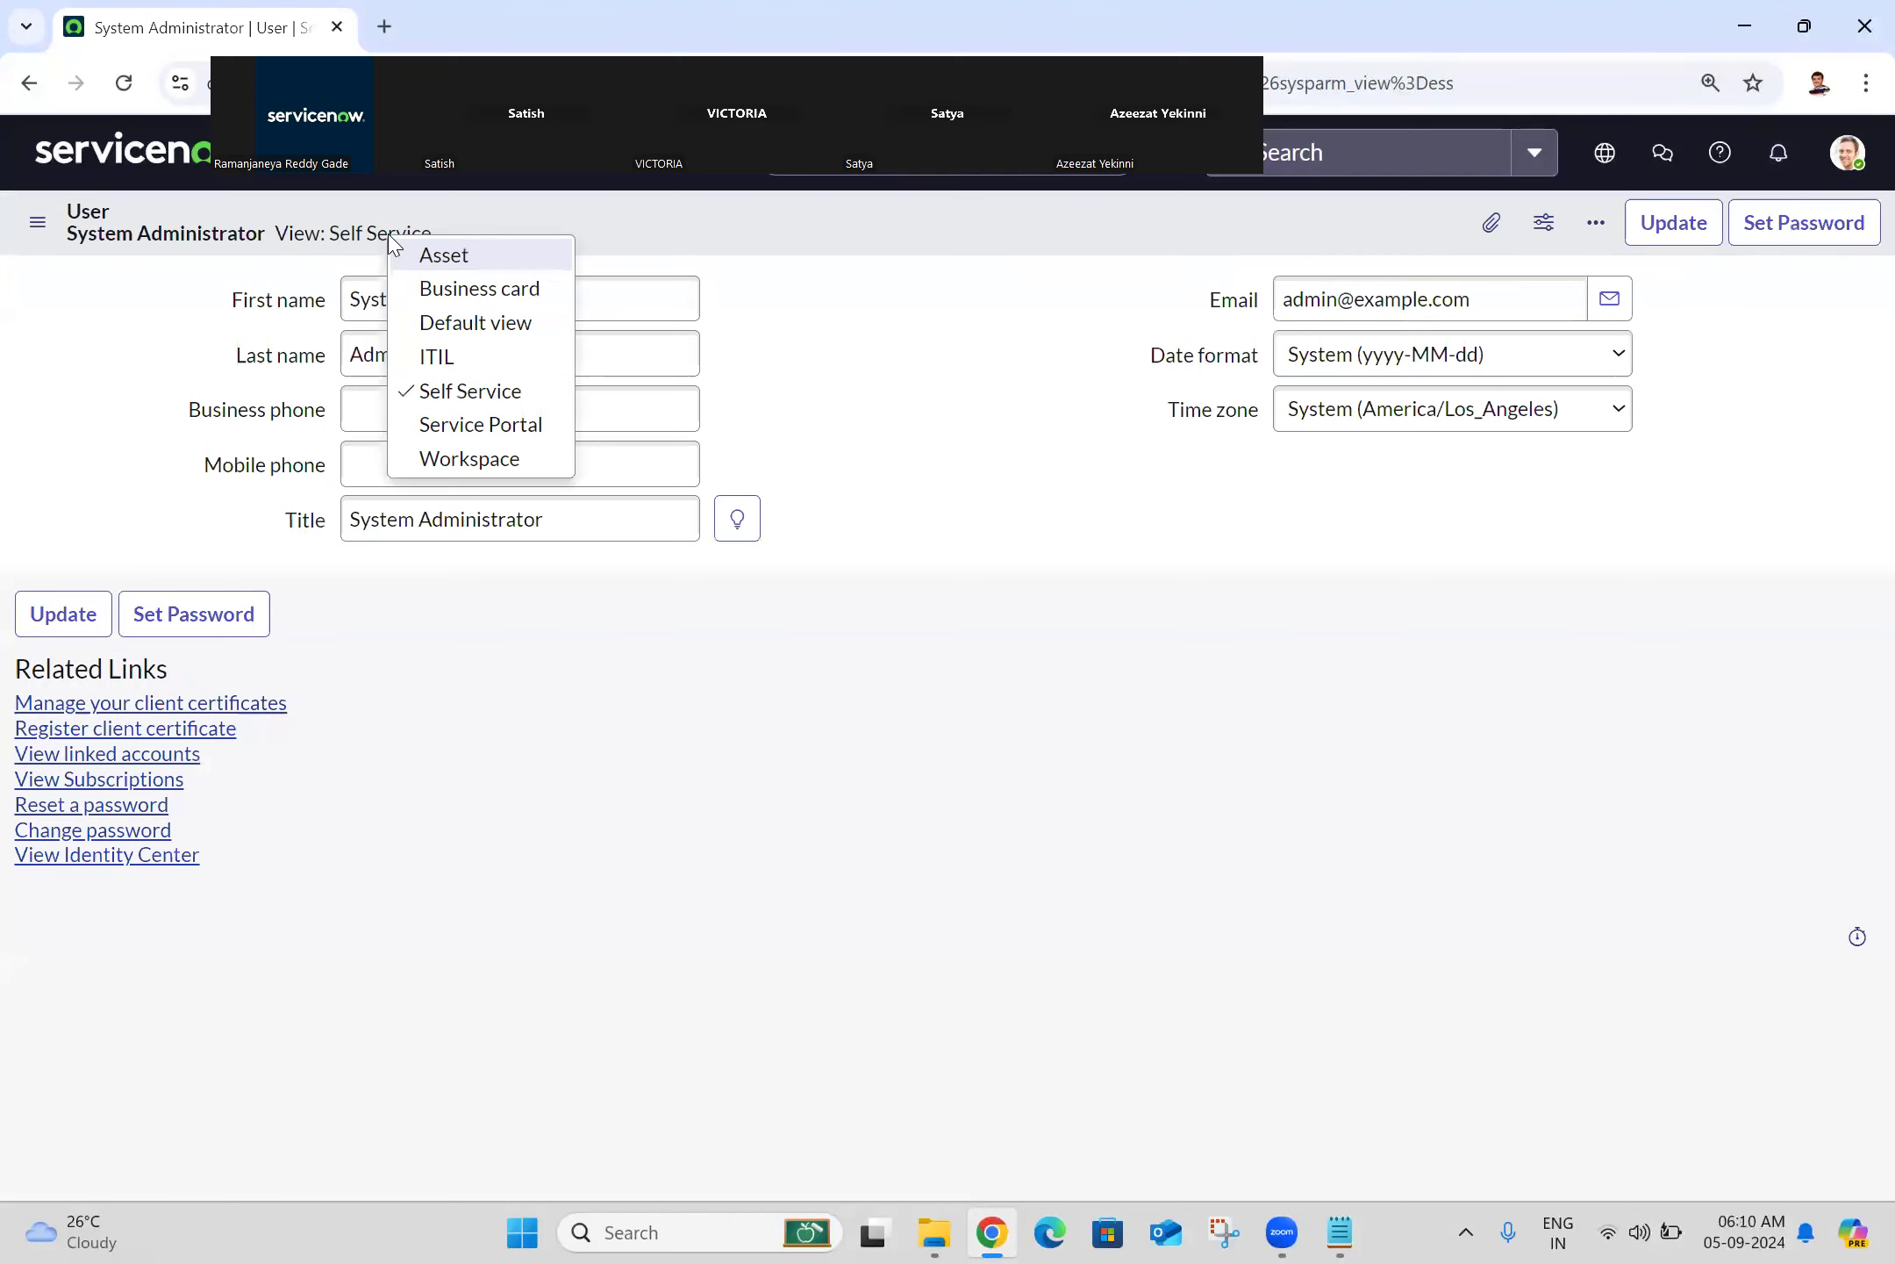
pyautogui.click(476, 336)
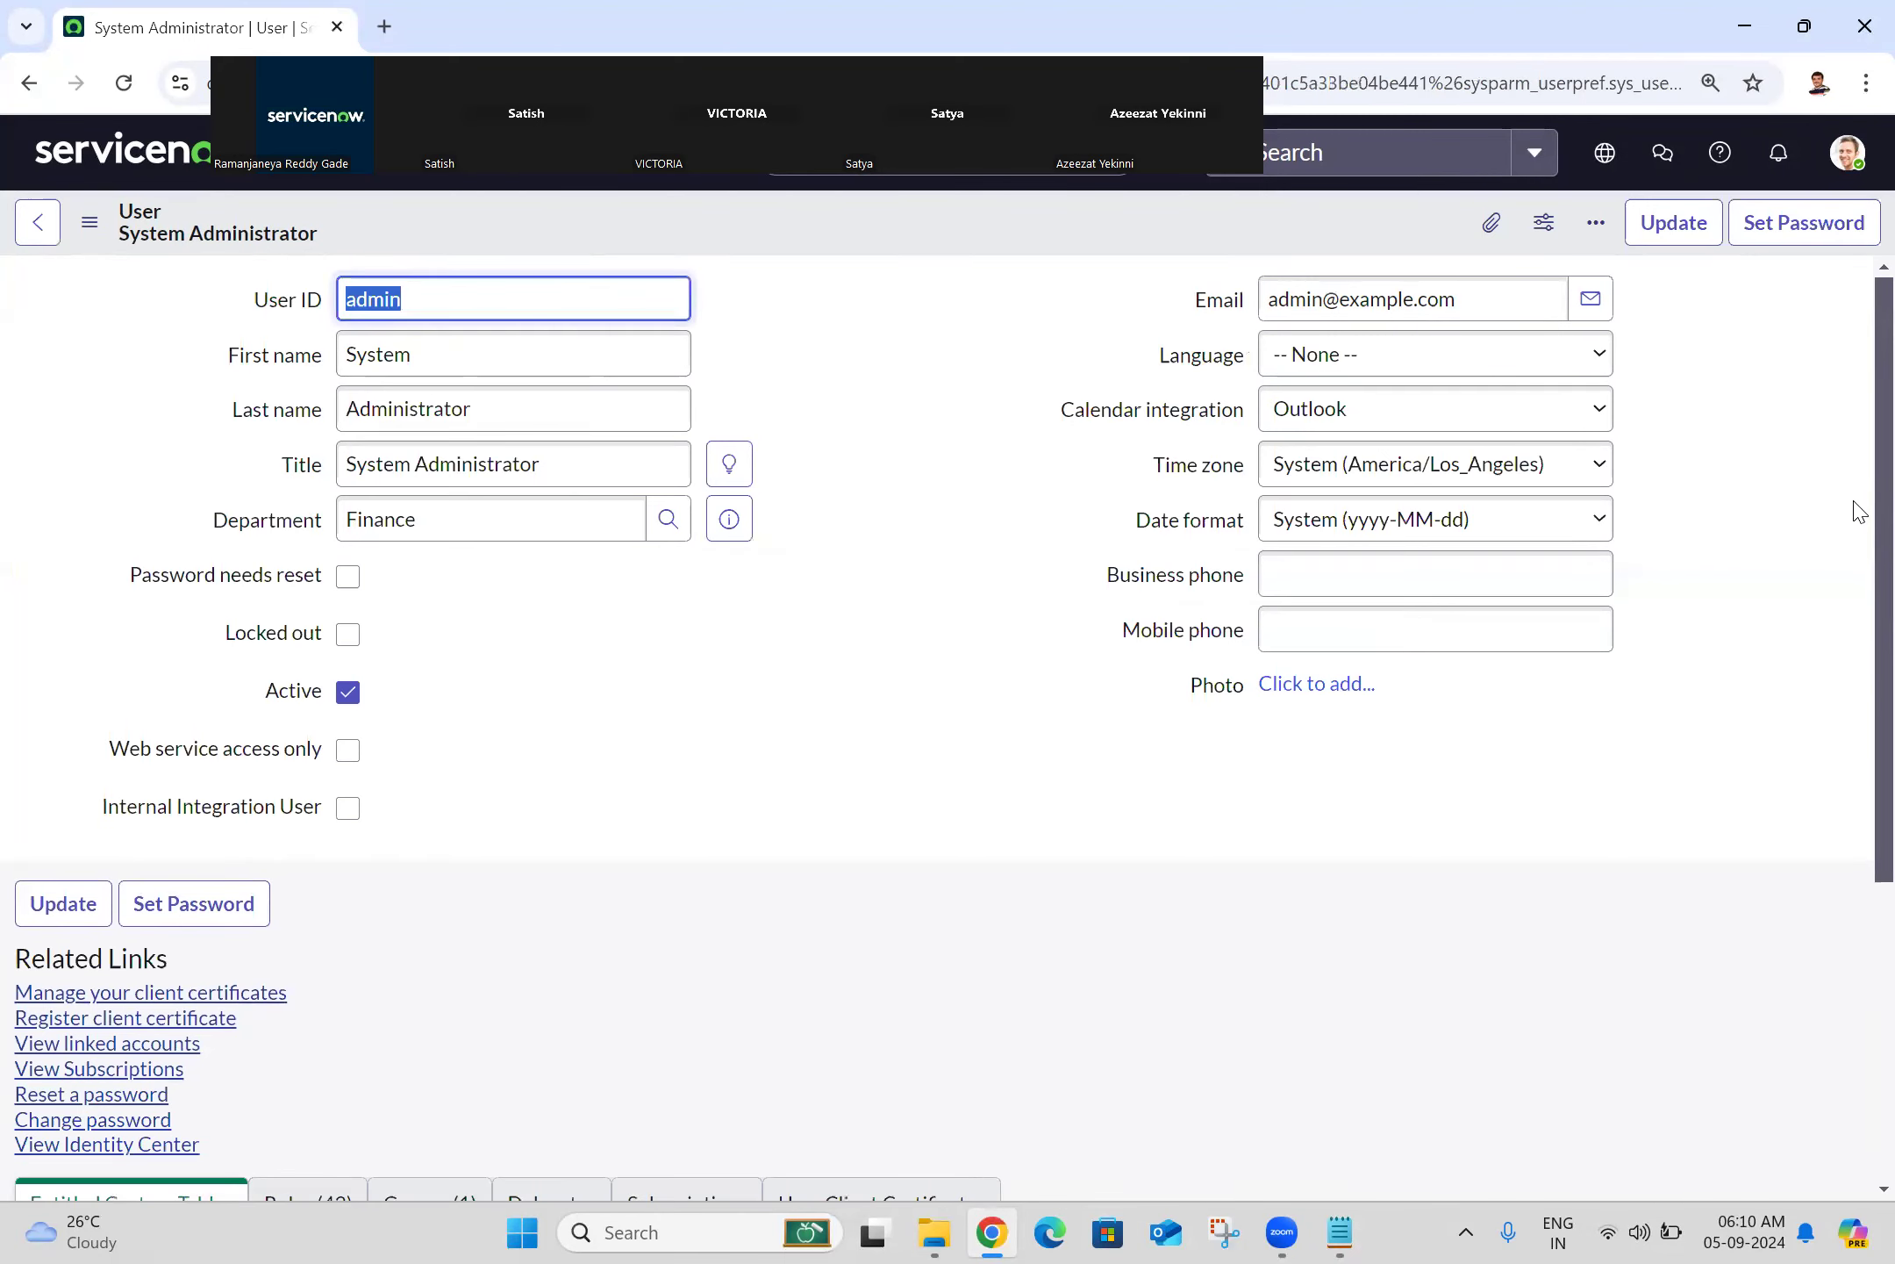
pyautogui.scroll(-5, 1859, 511)
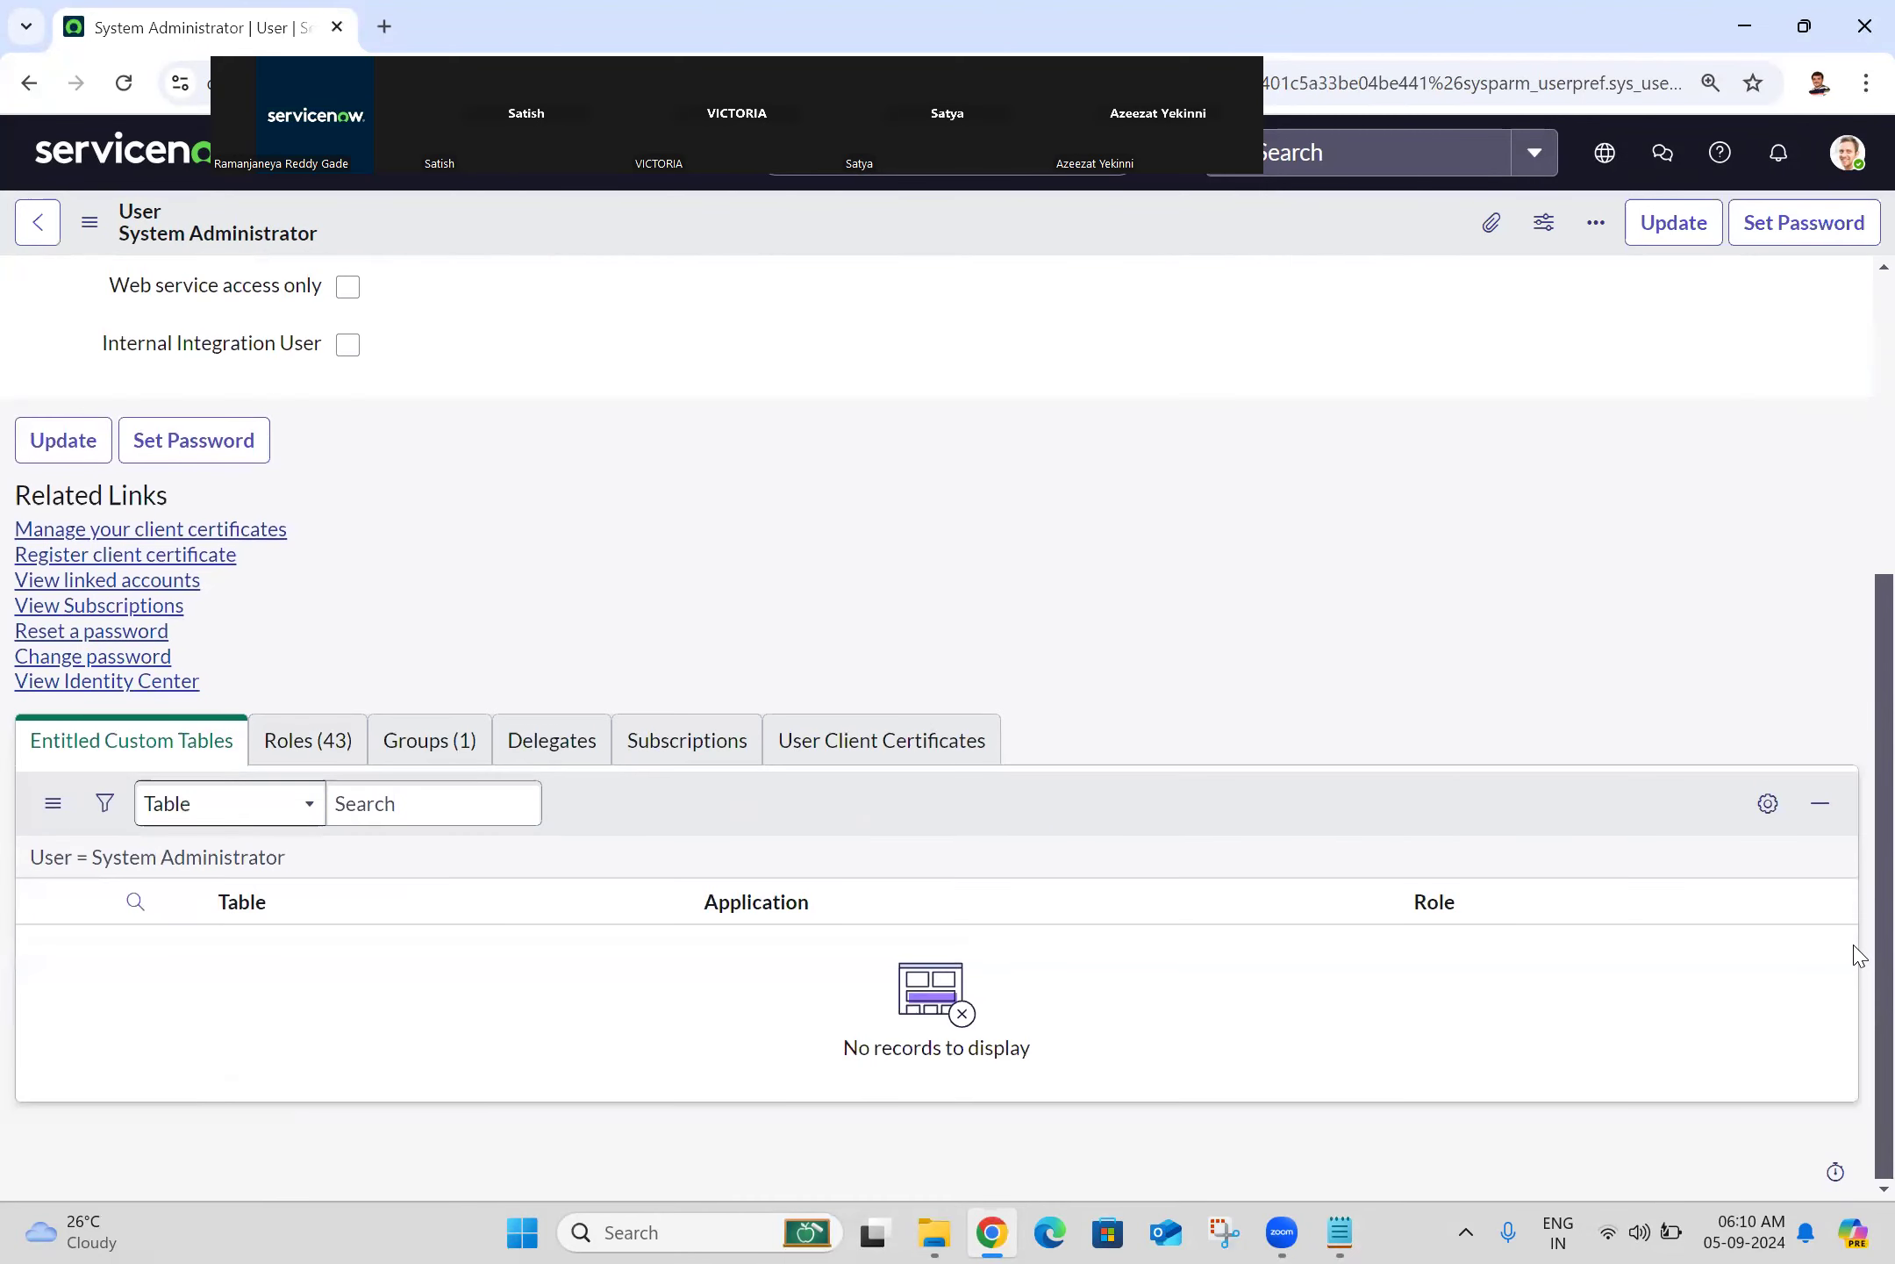
pyautogui.click(309, 742)
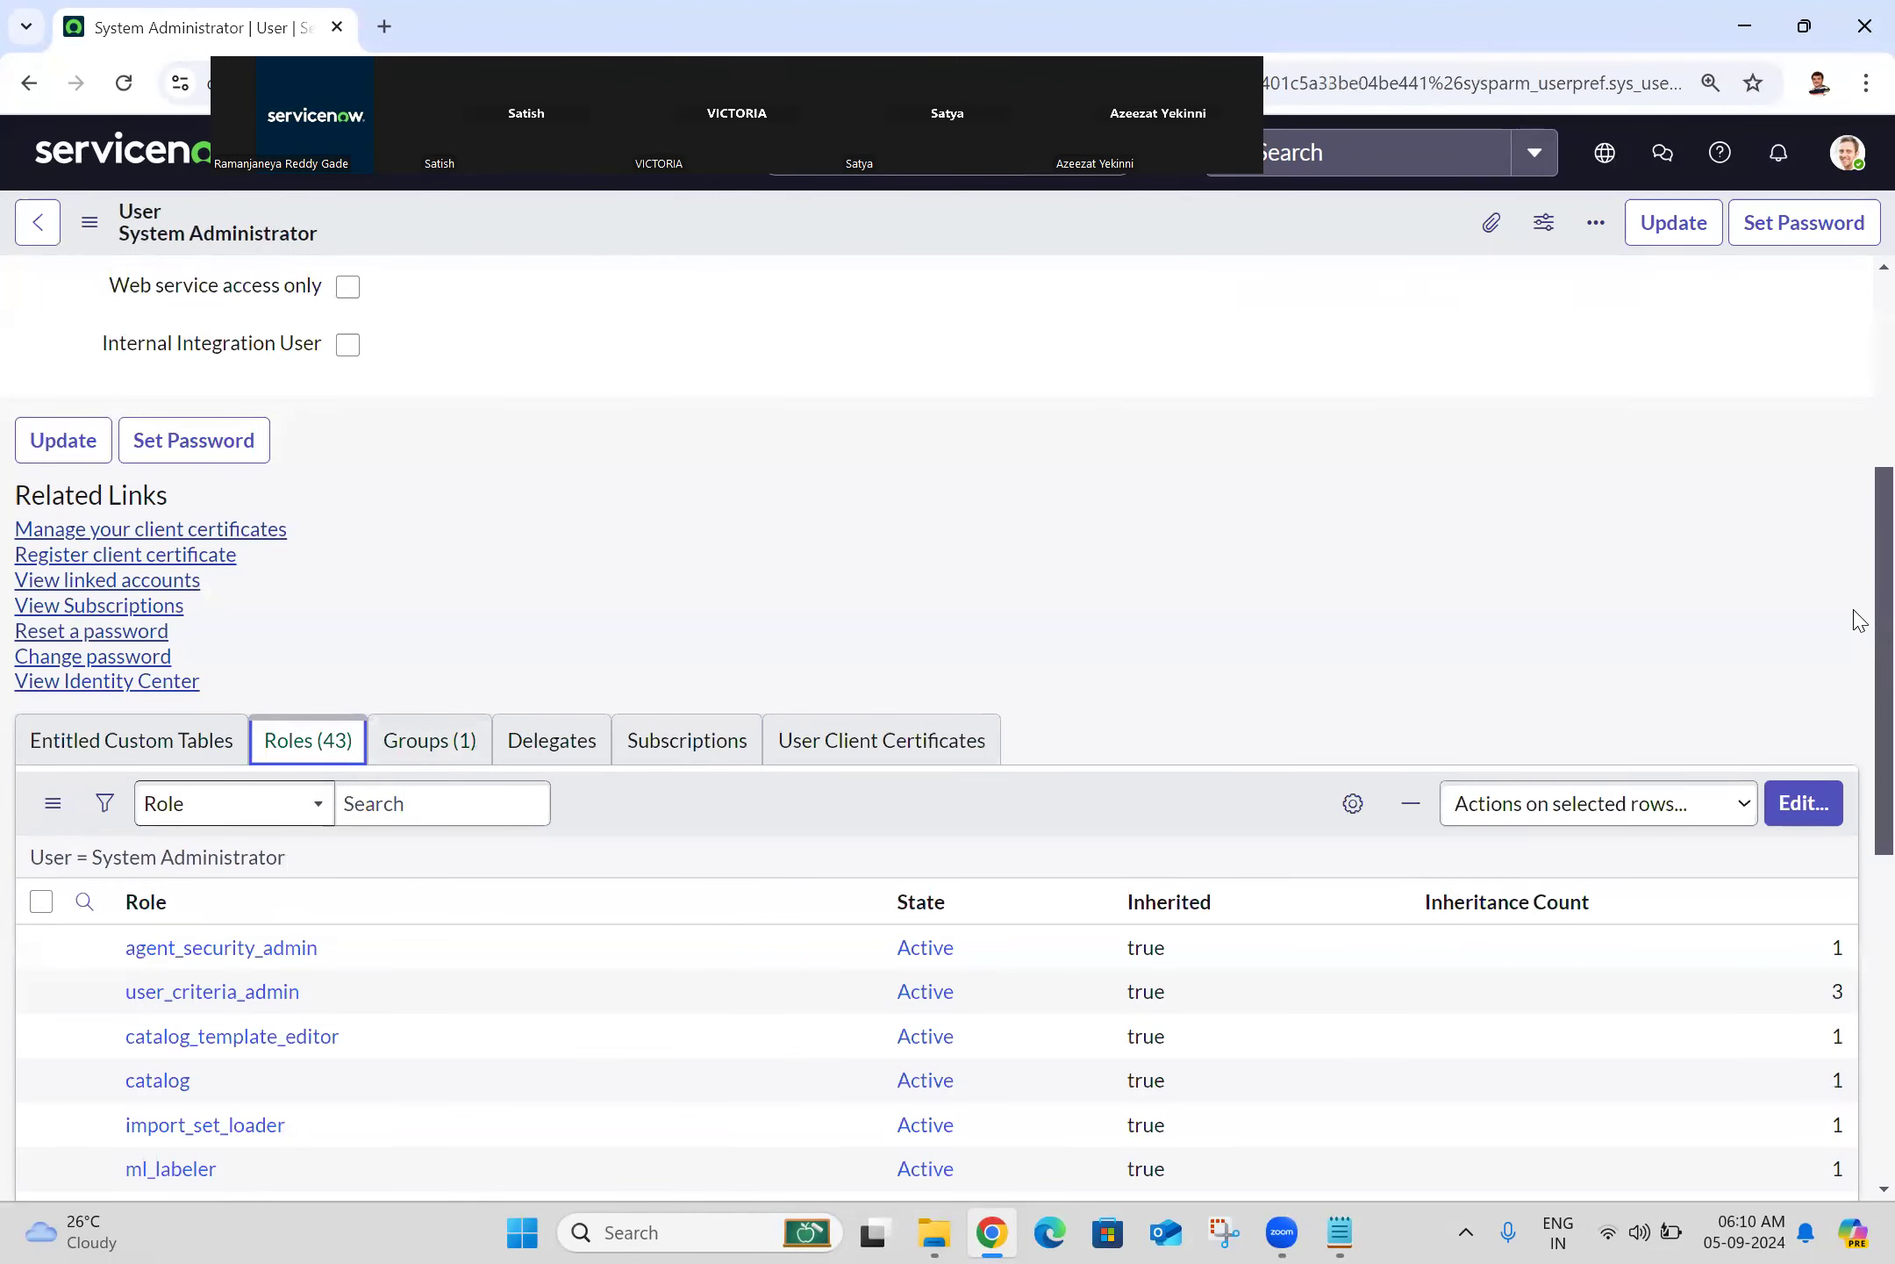
pyautogui.scroll(-8, 1855, 622)
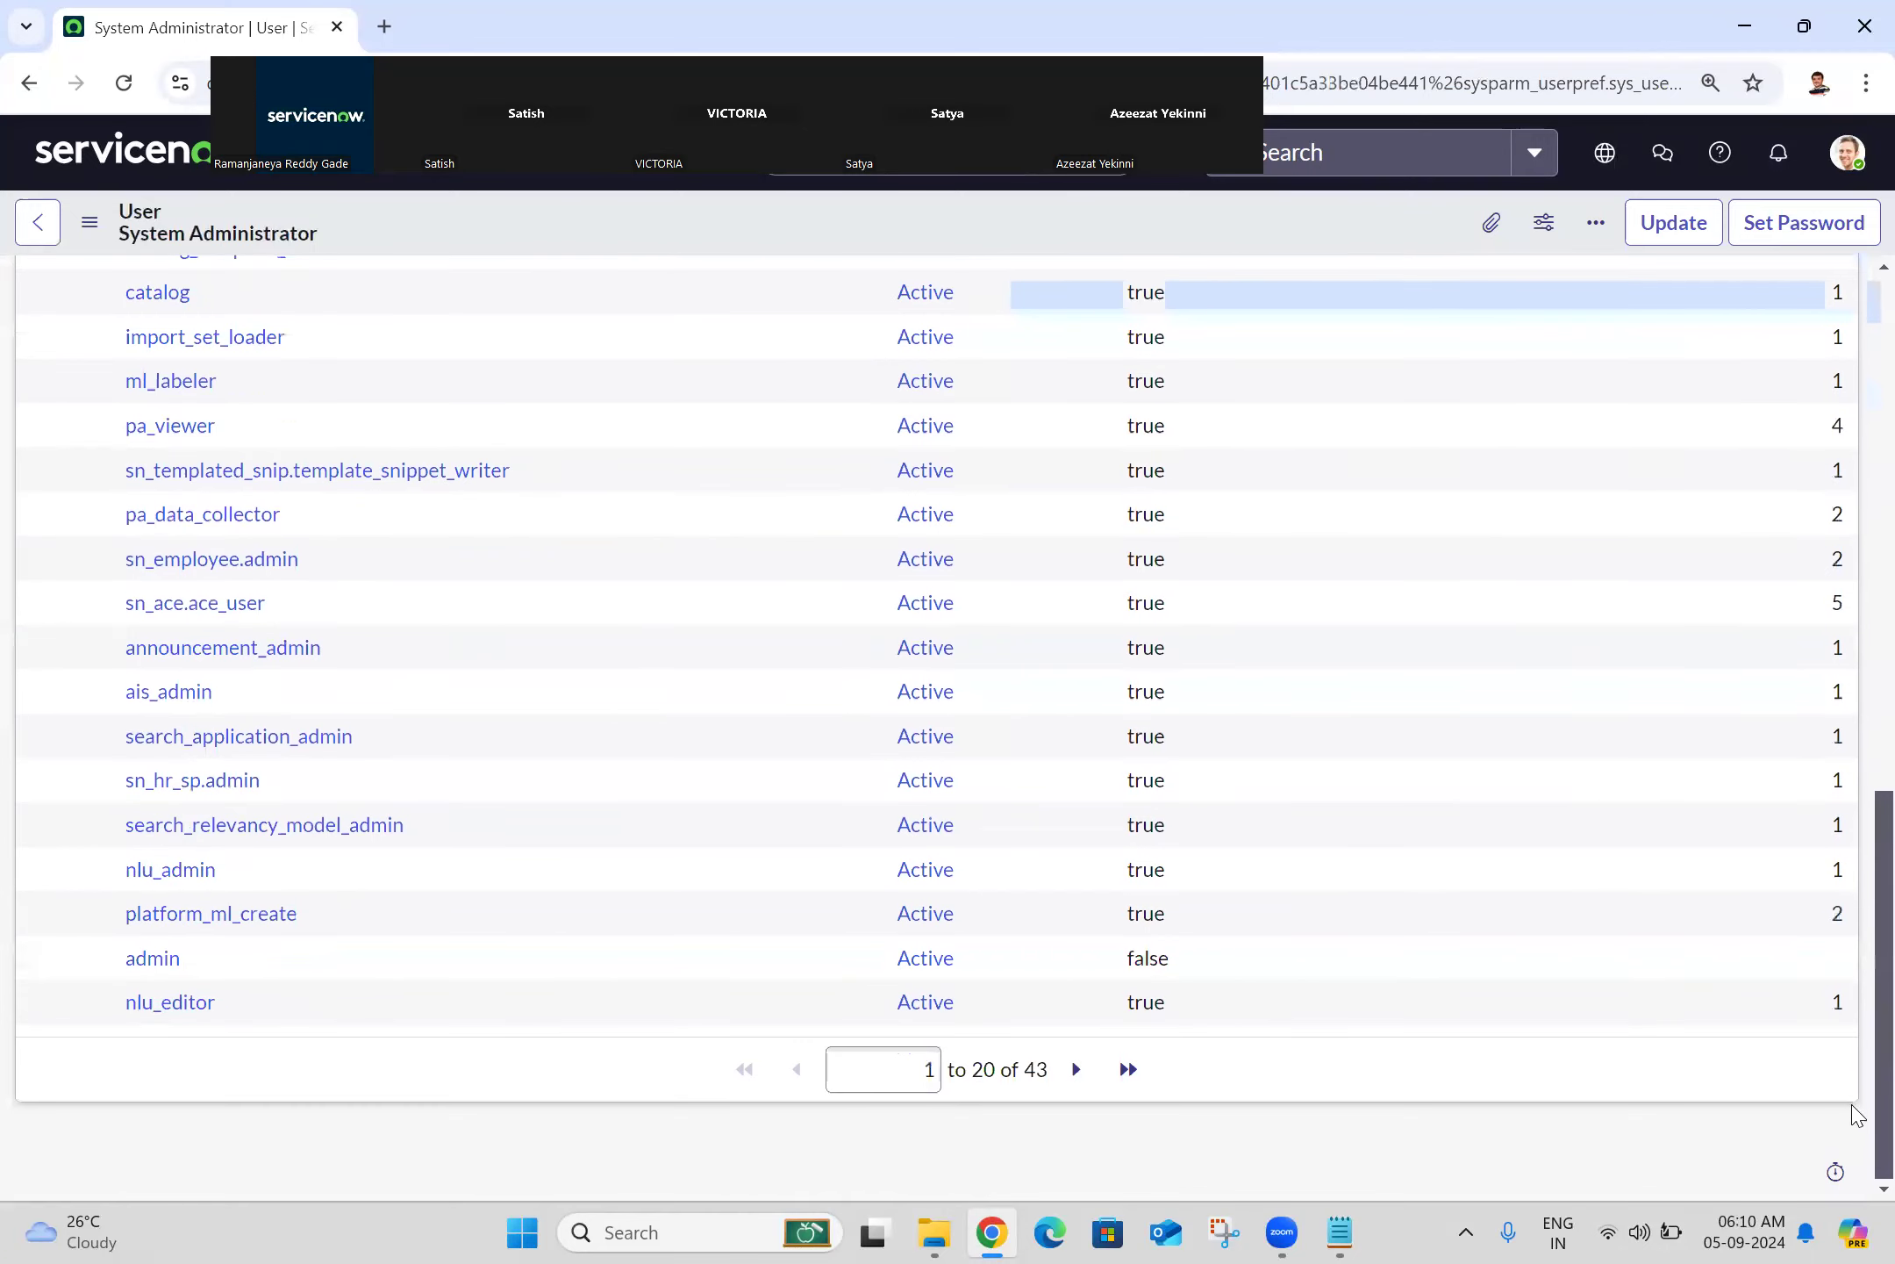
pyautogui.scroll(12, 1854, 566)
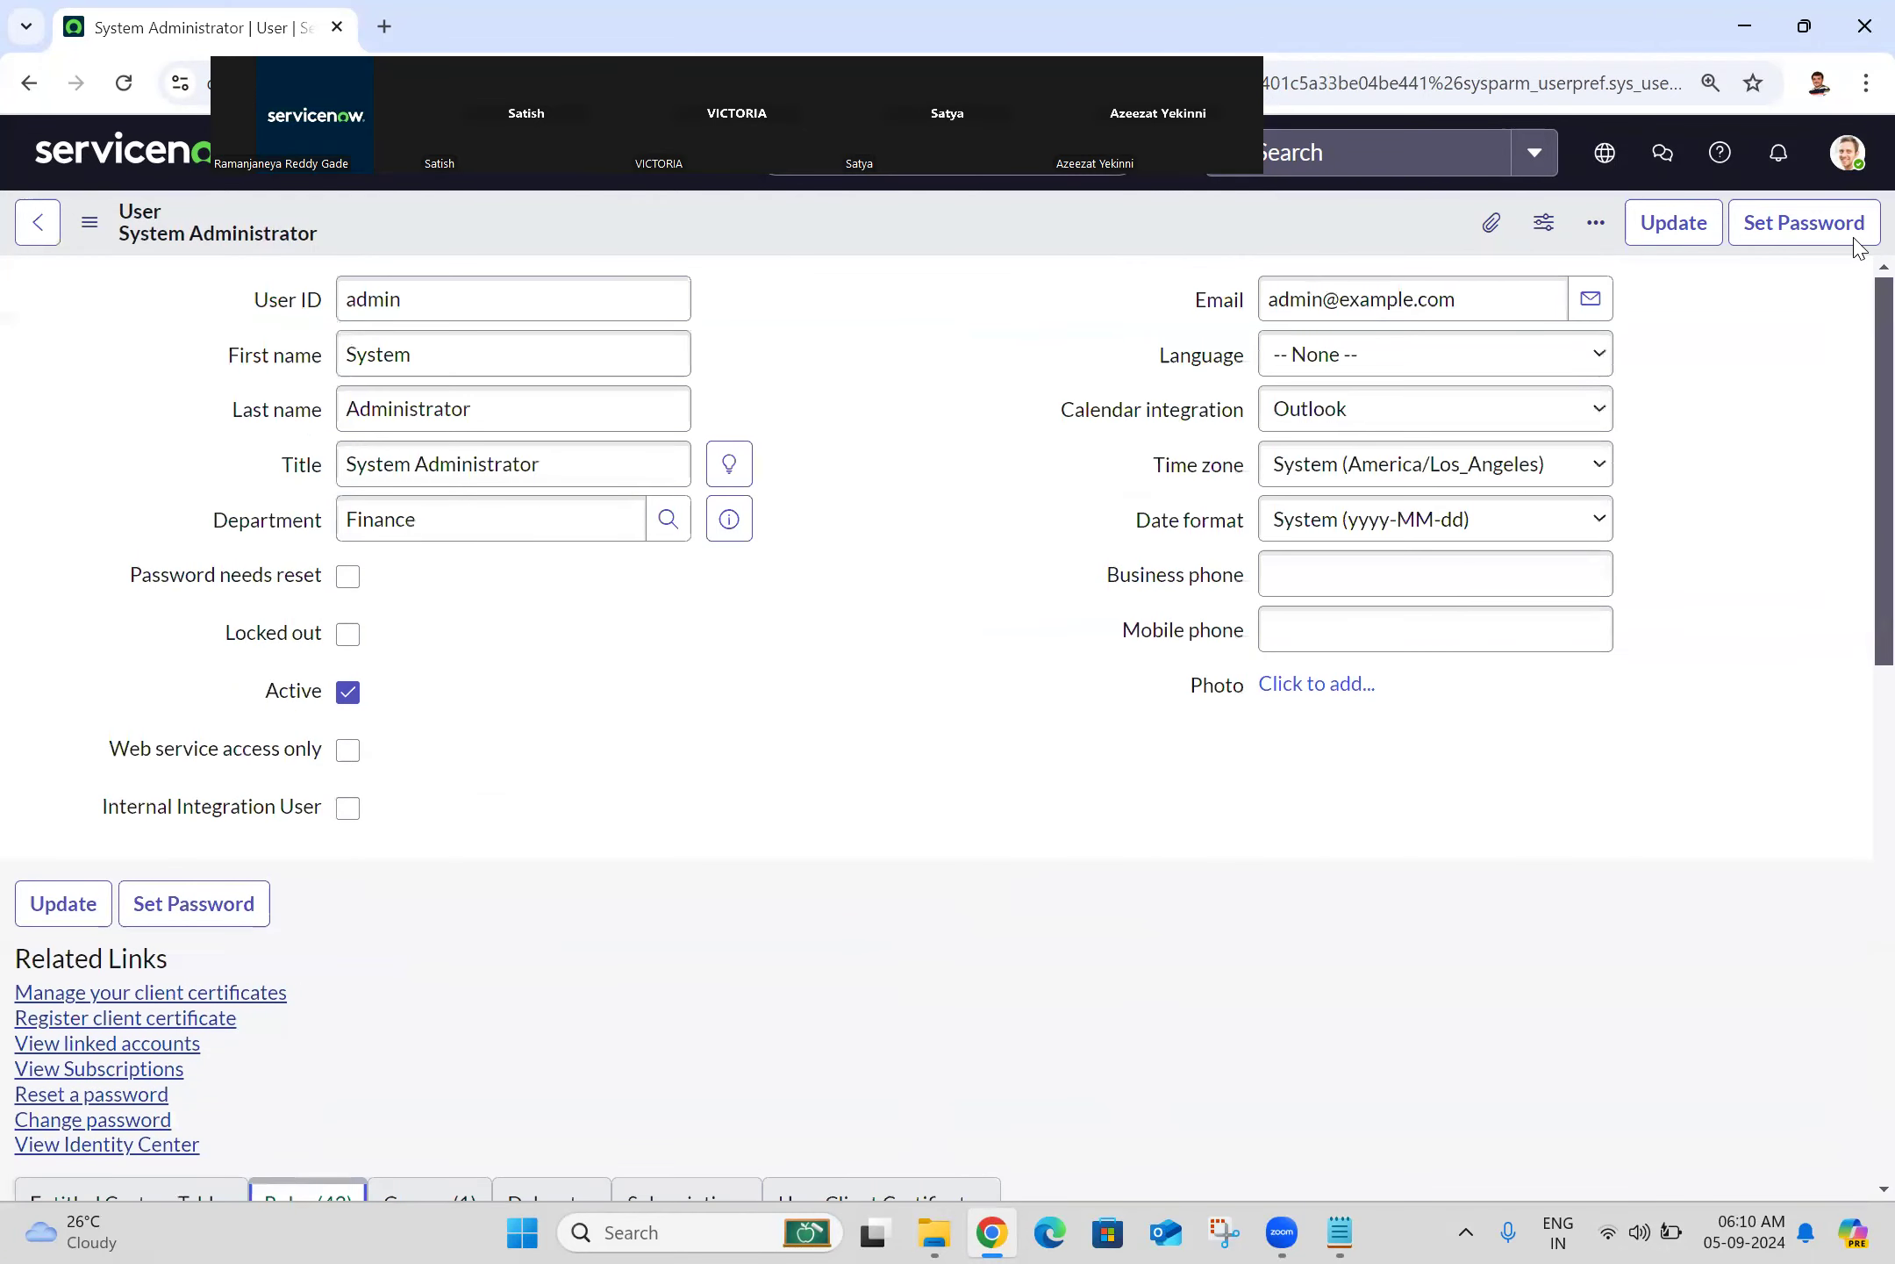
pyautogui.scroll(-5, 1855, 245)
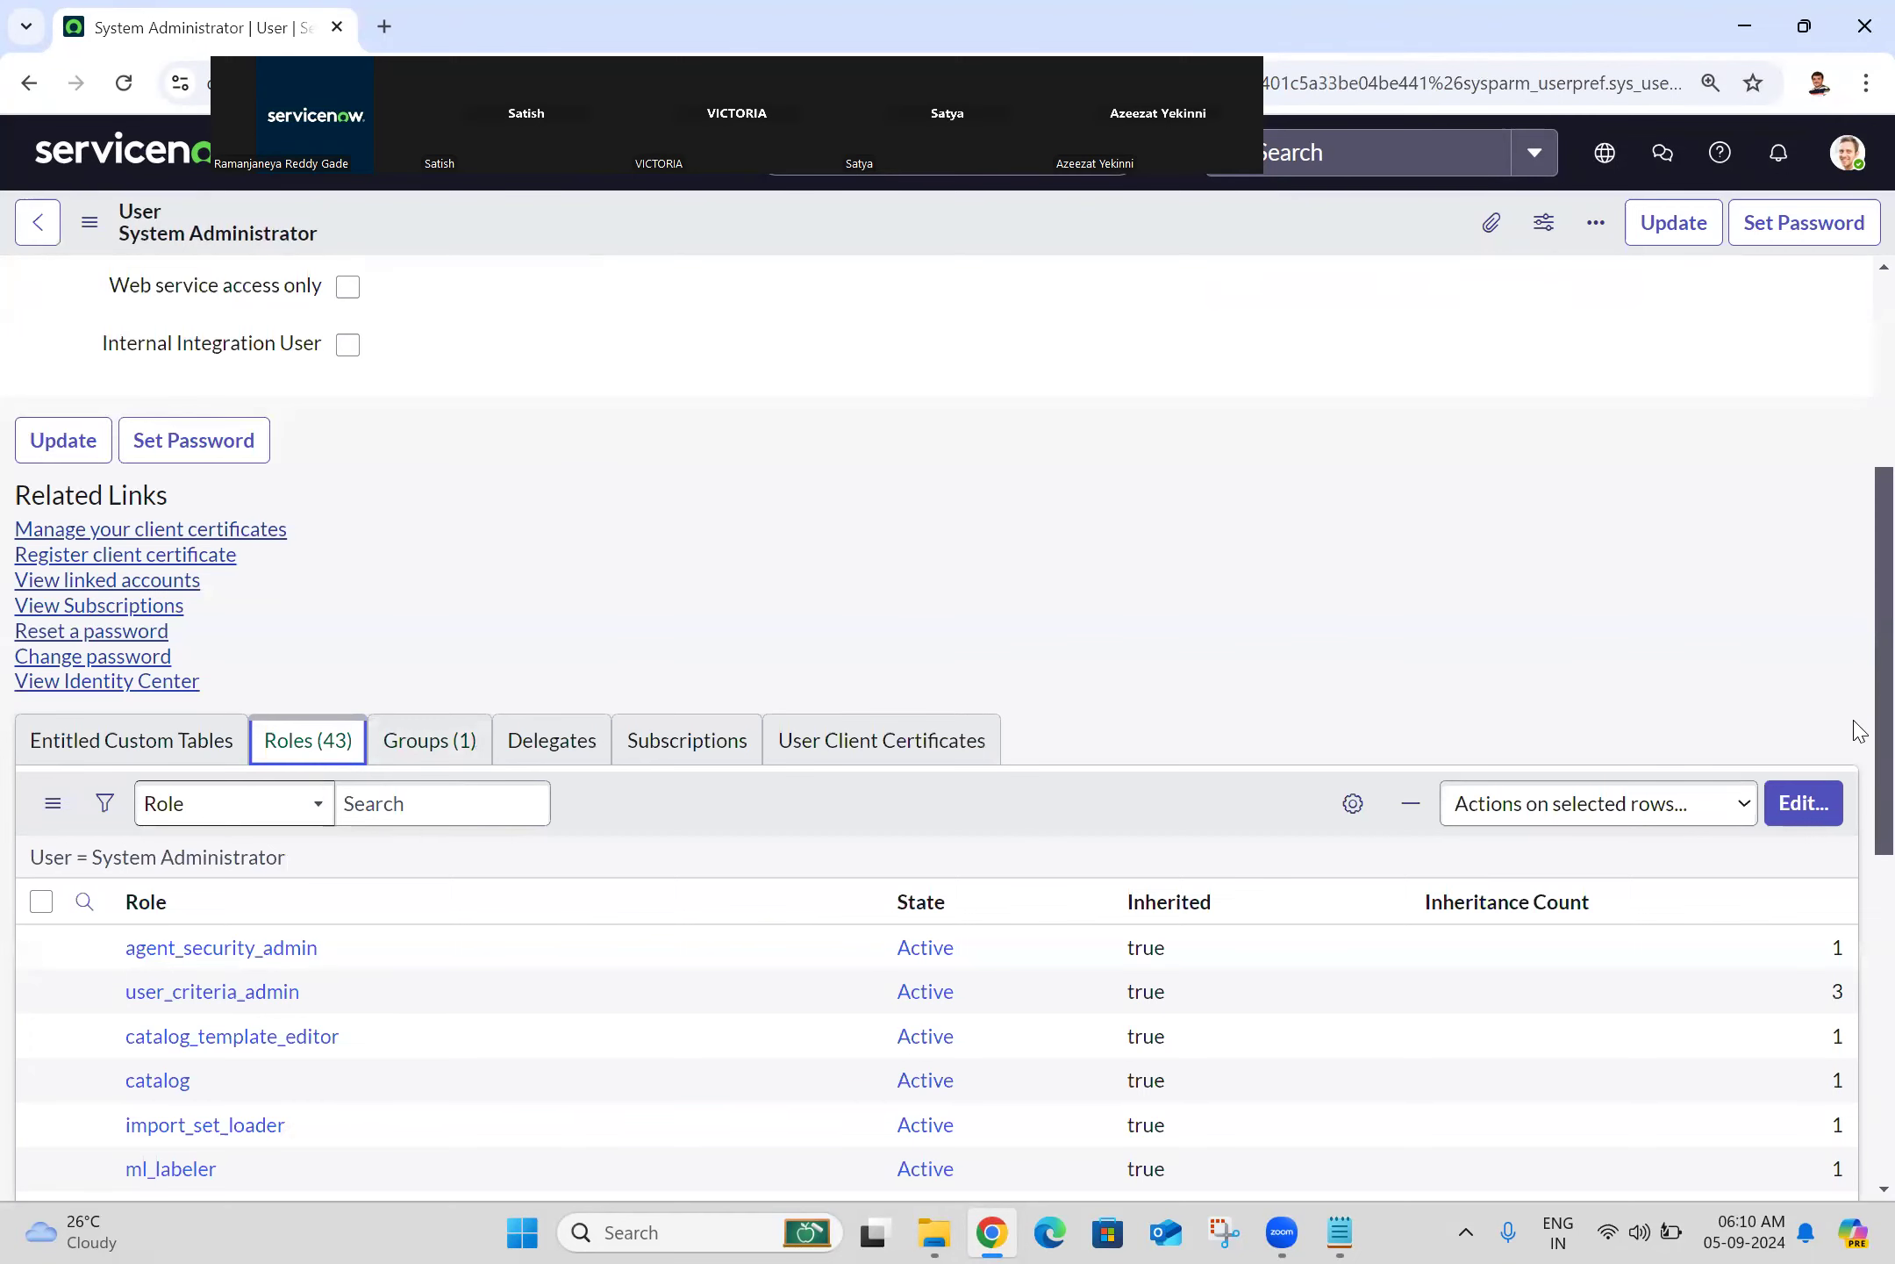
pyautogui.scroll(-10, 1856, 737)
pyautogui.scroll(8, 1852, 833)
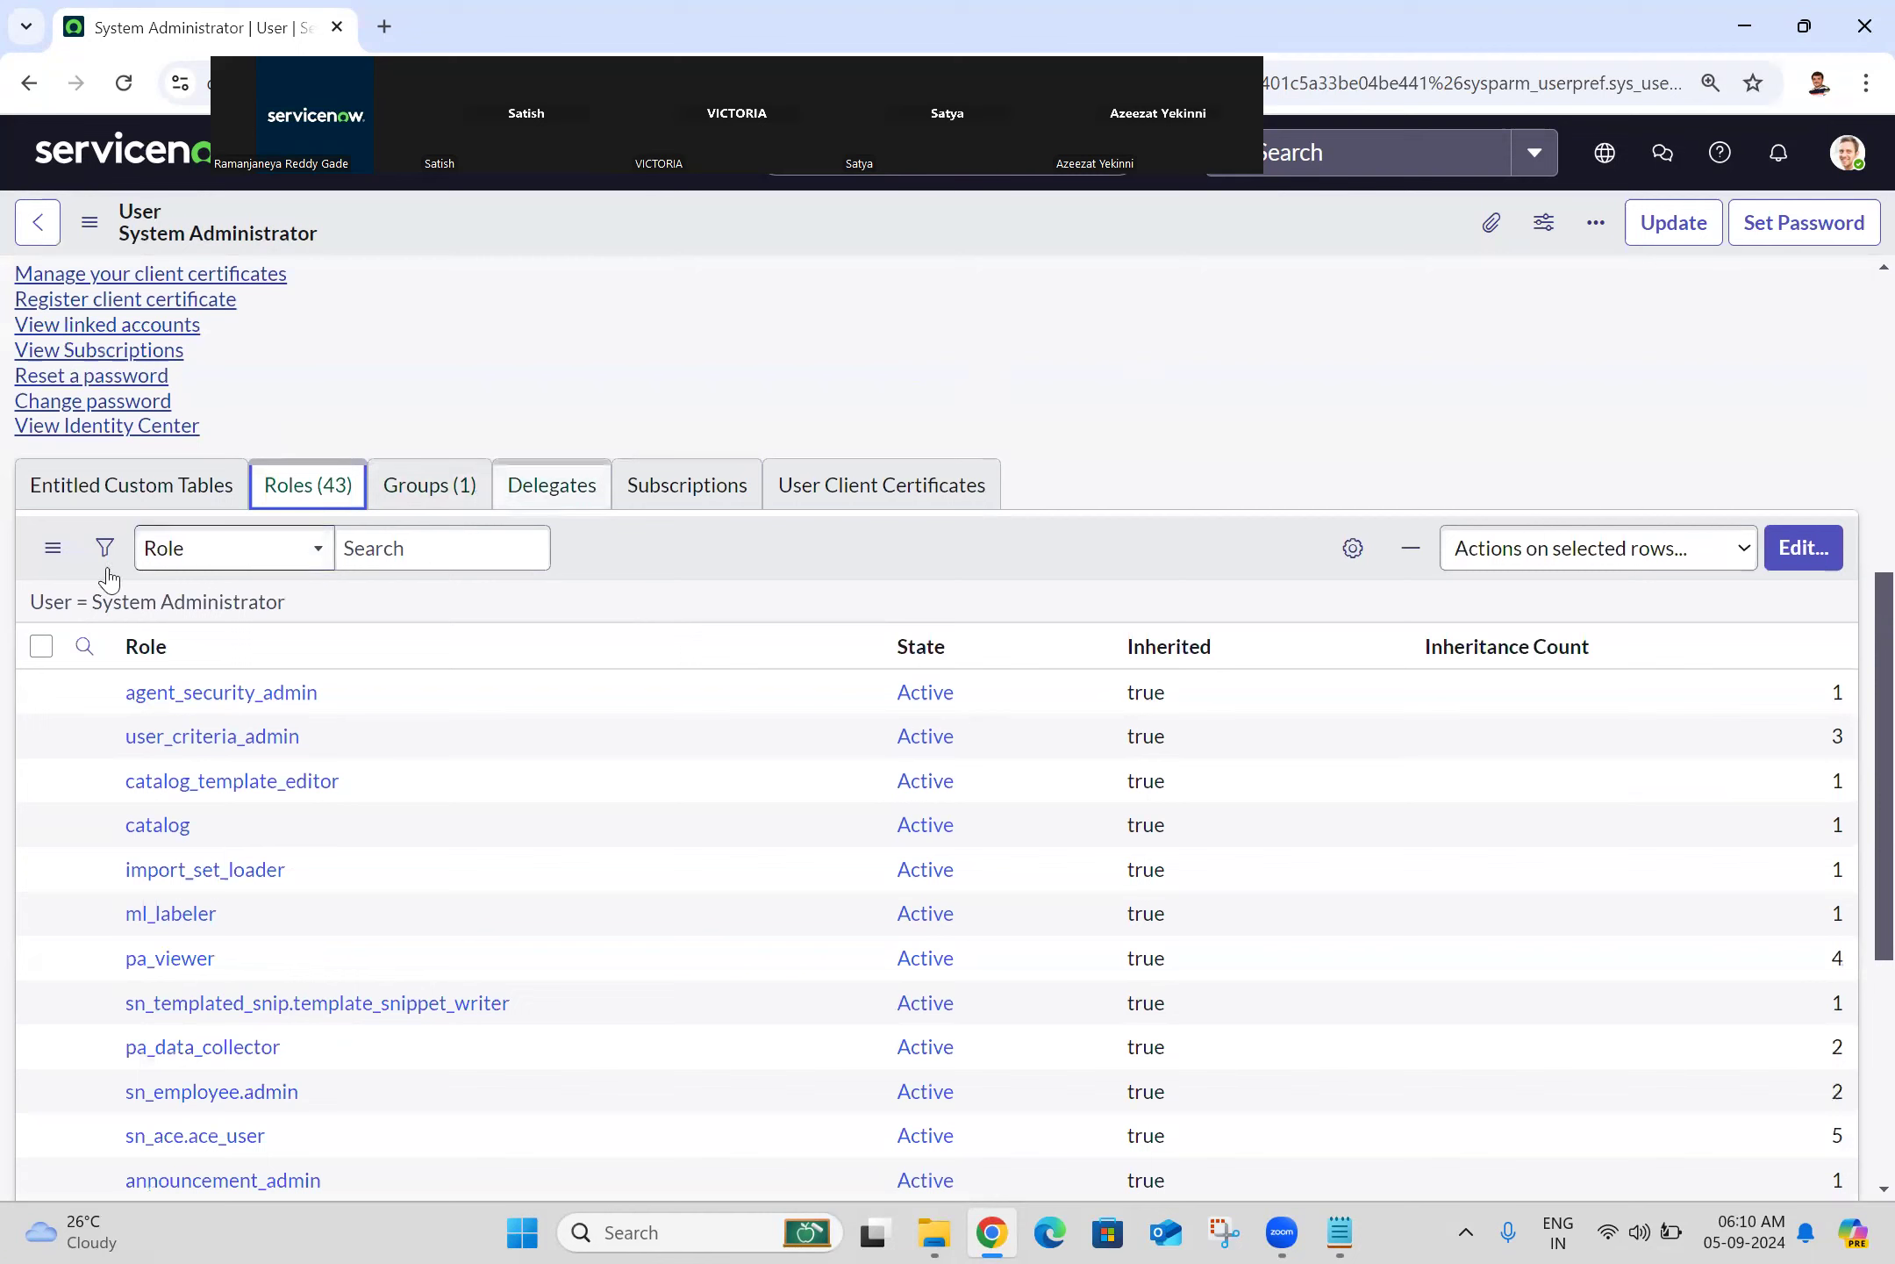
pyautogui.click(1850, 151)
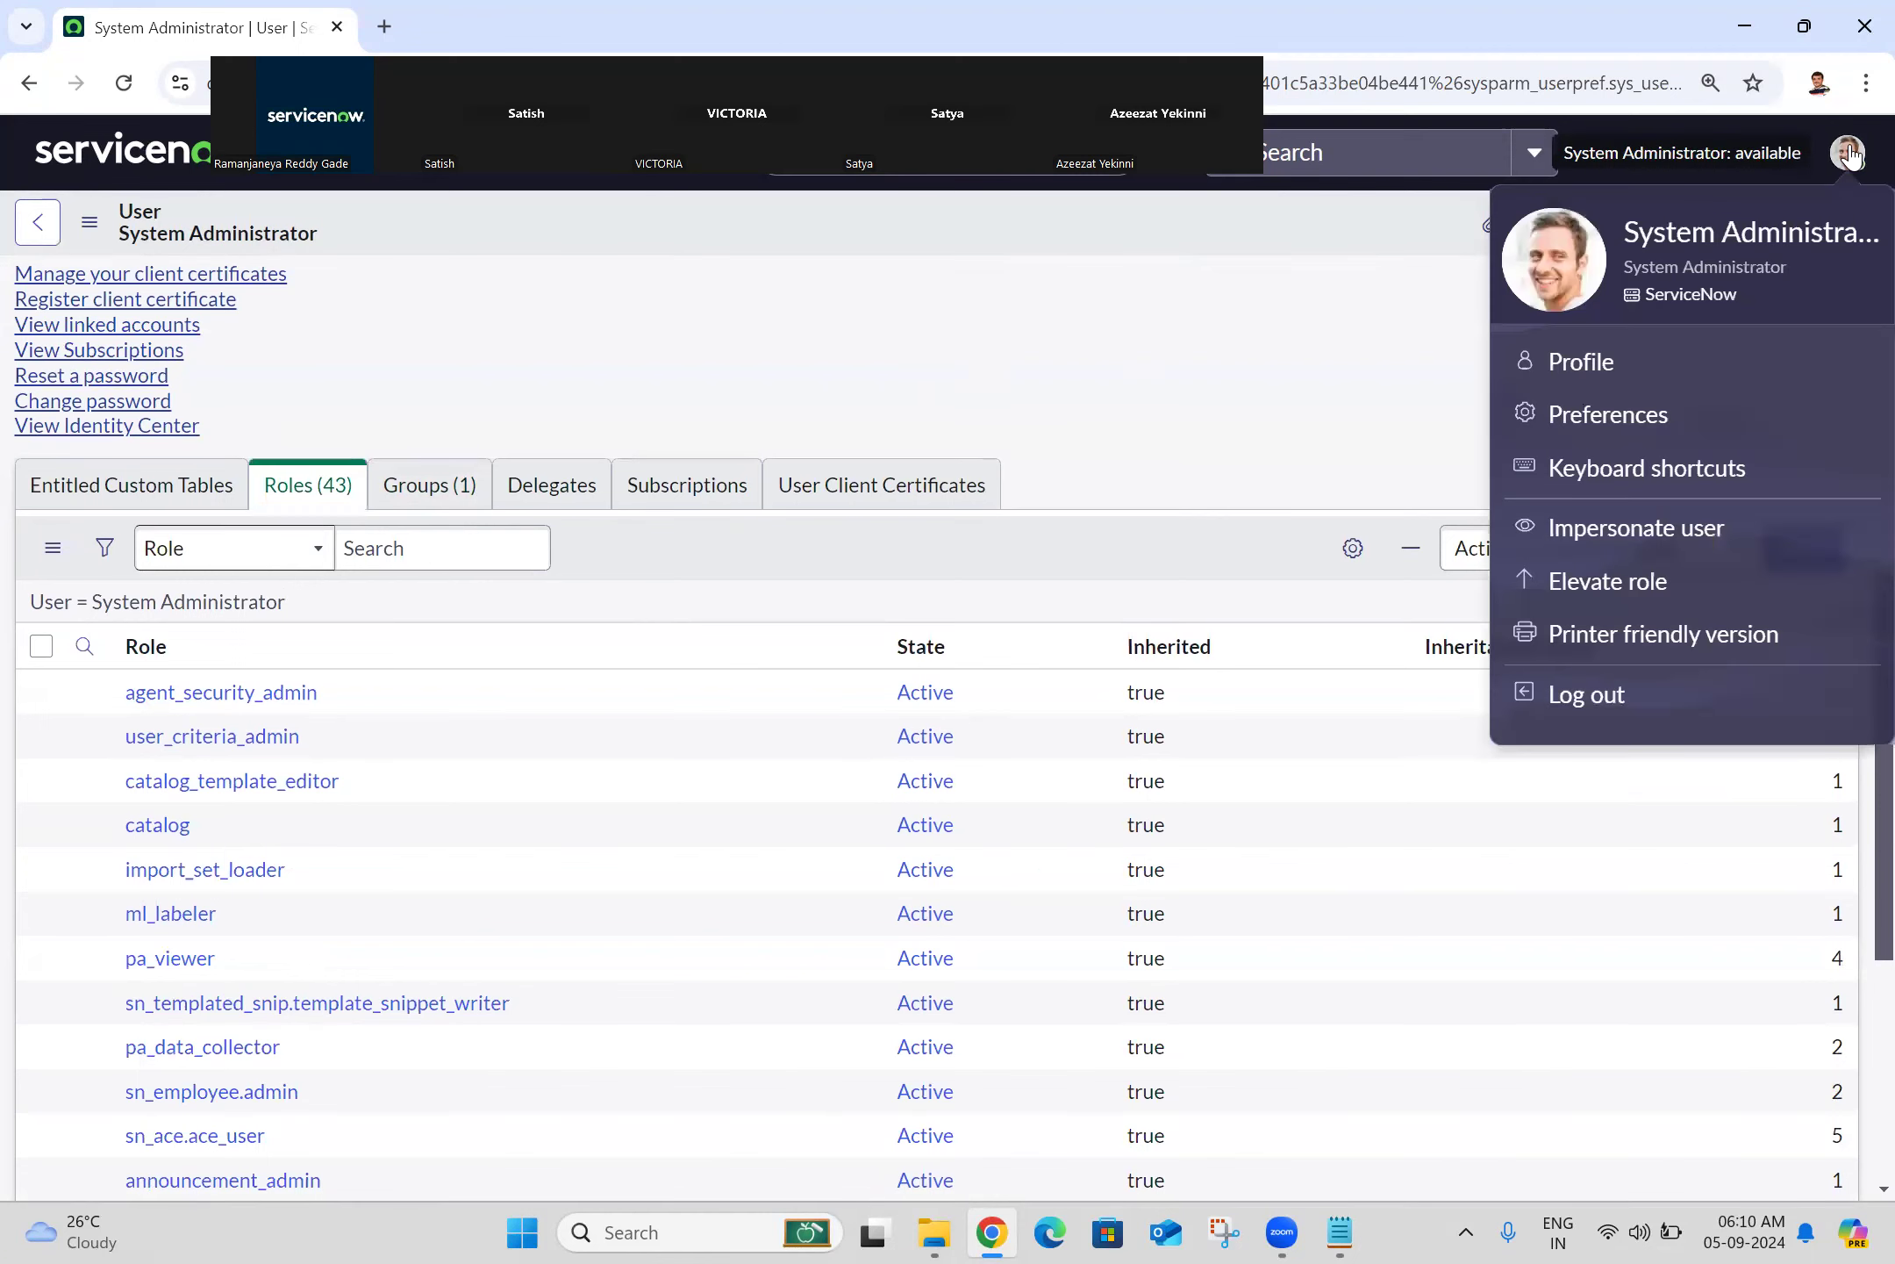
pyautogui.click(1850, 151)
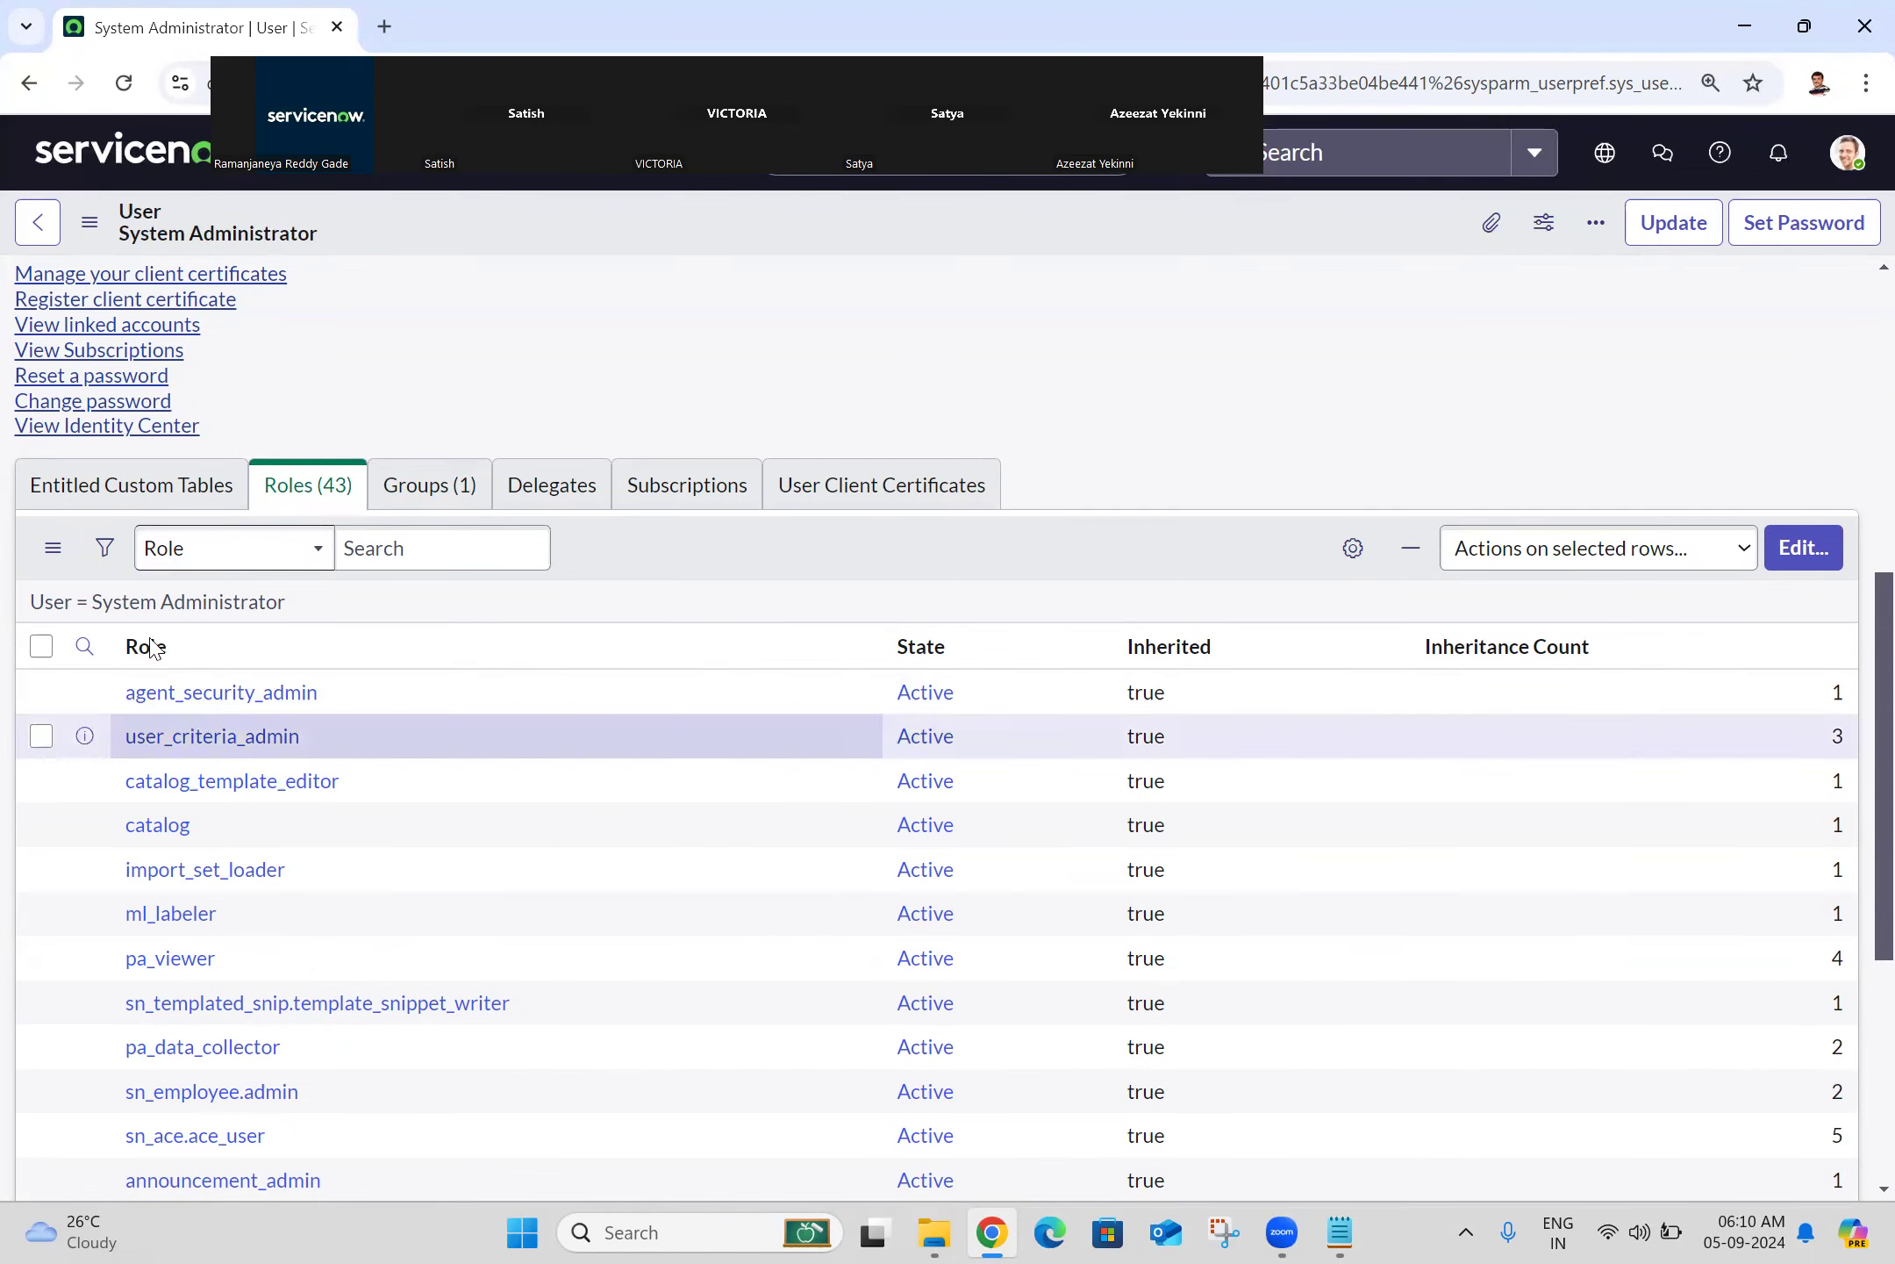
# Step: Filter the Roles list by 'security_admin', then go back to the Creator Studio home page
pyautogui.click(83, 650)
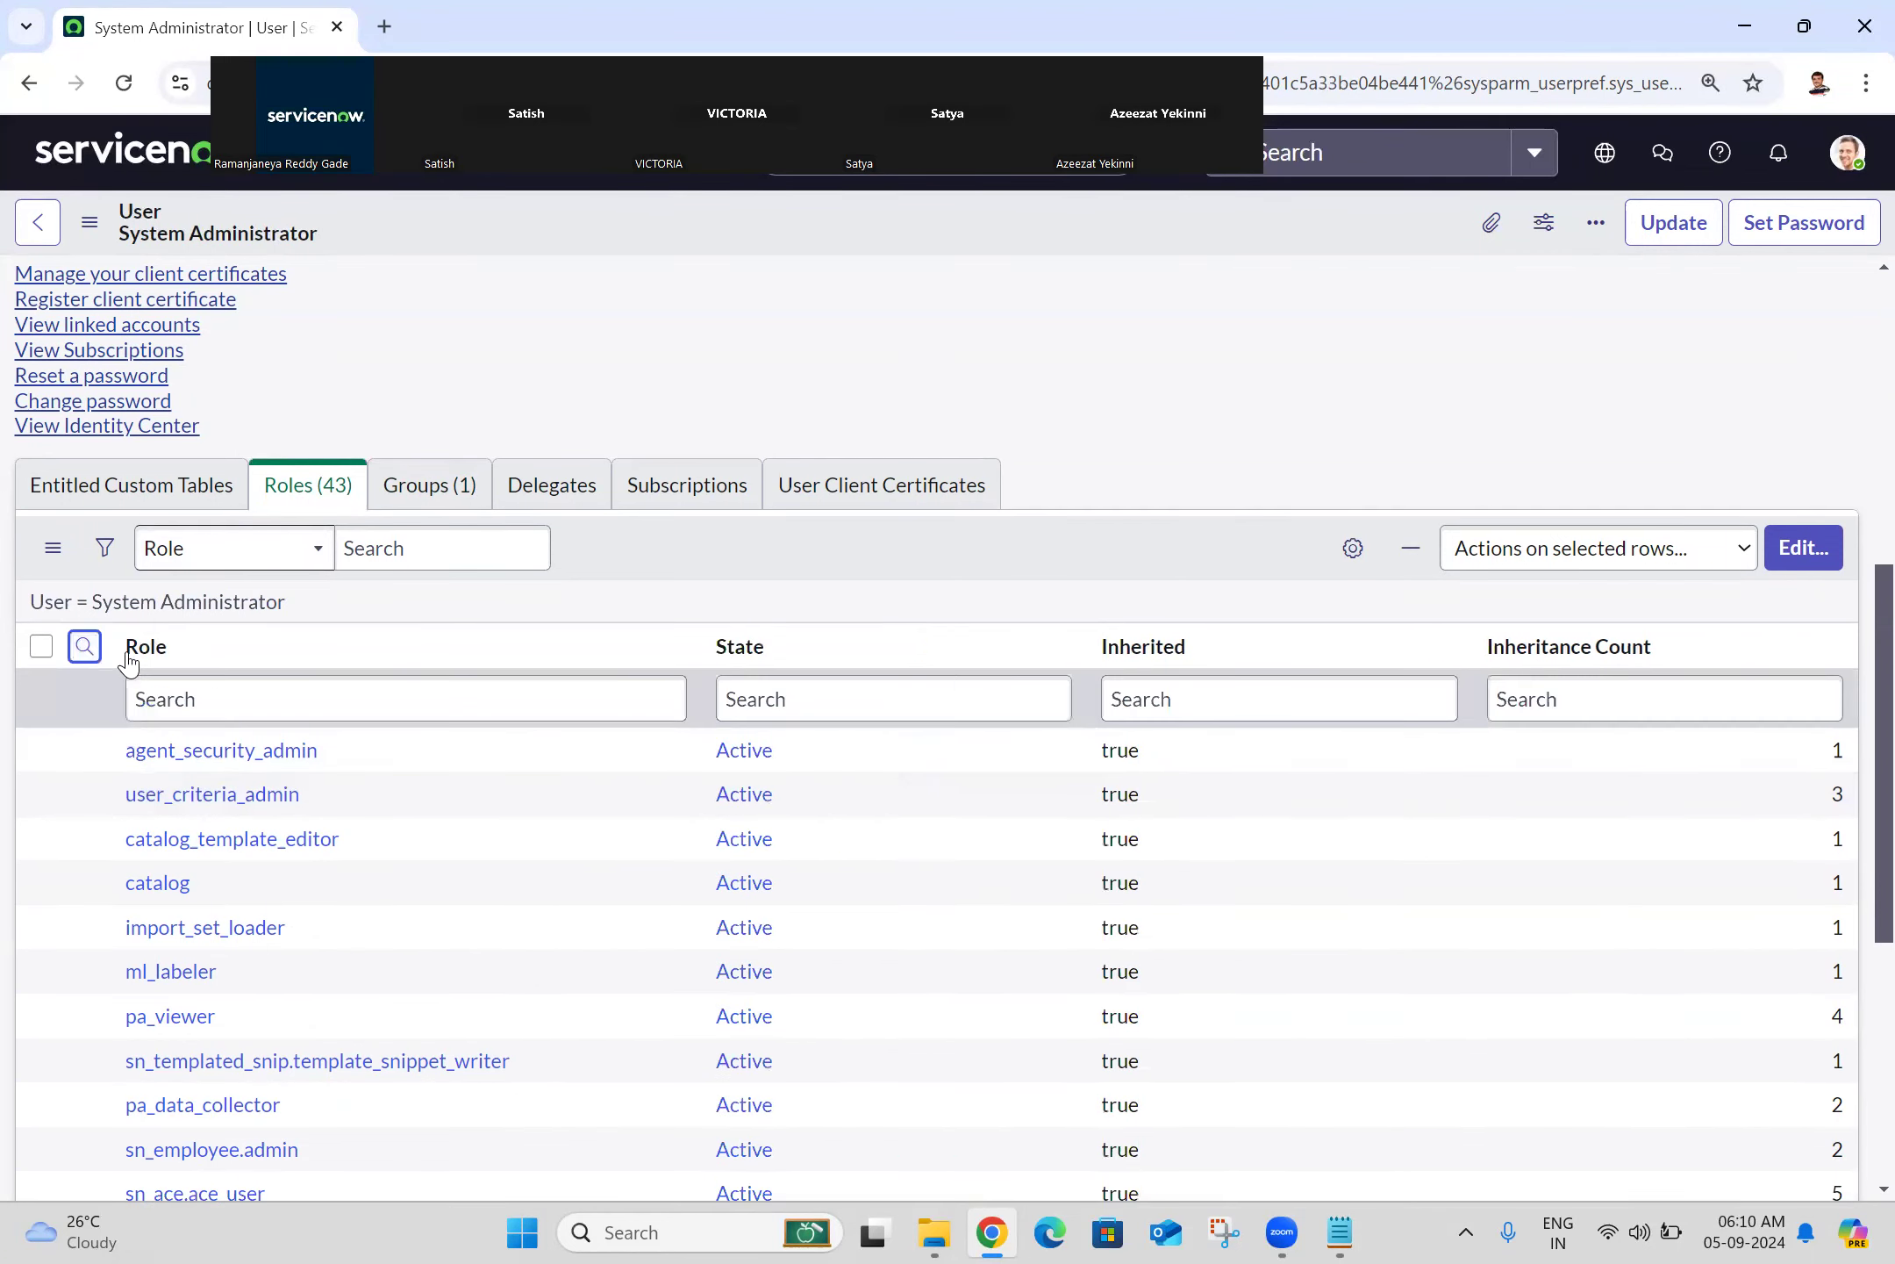
pyautogui.click(233, 680)
pyautogui.write('sec')
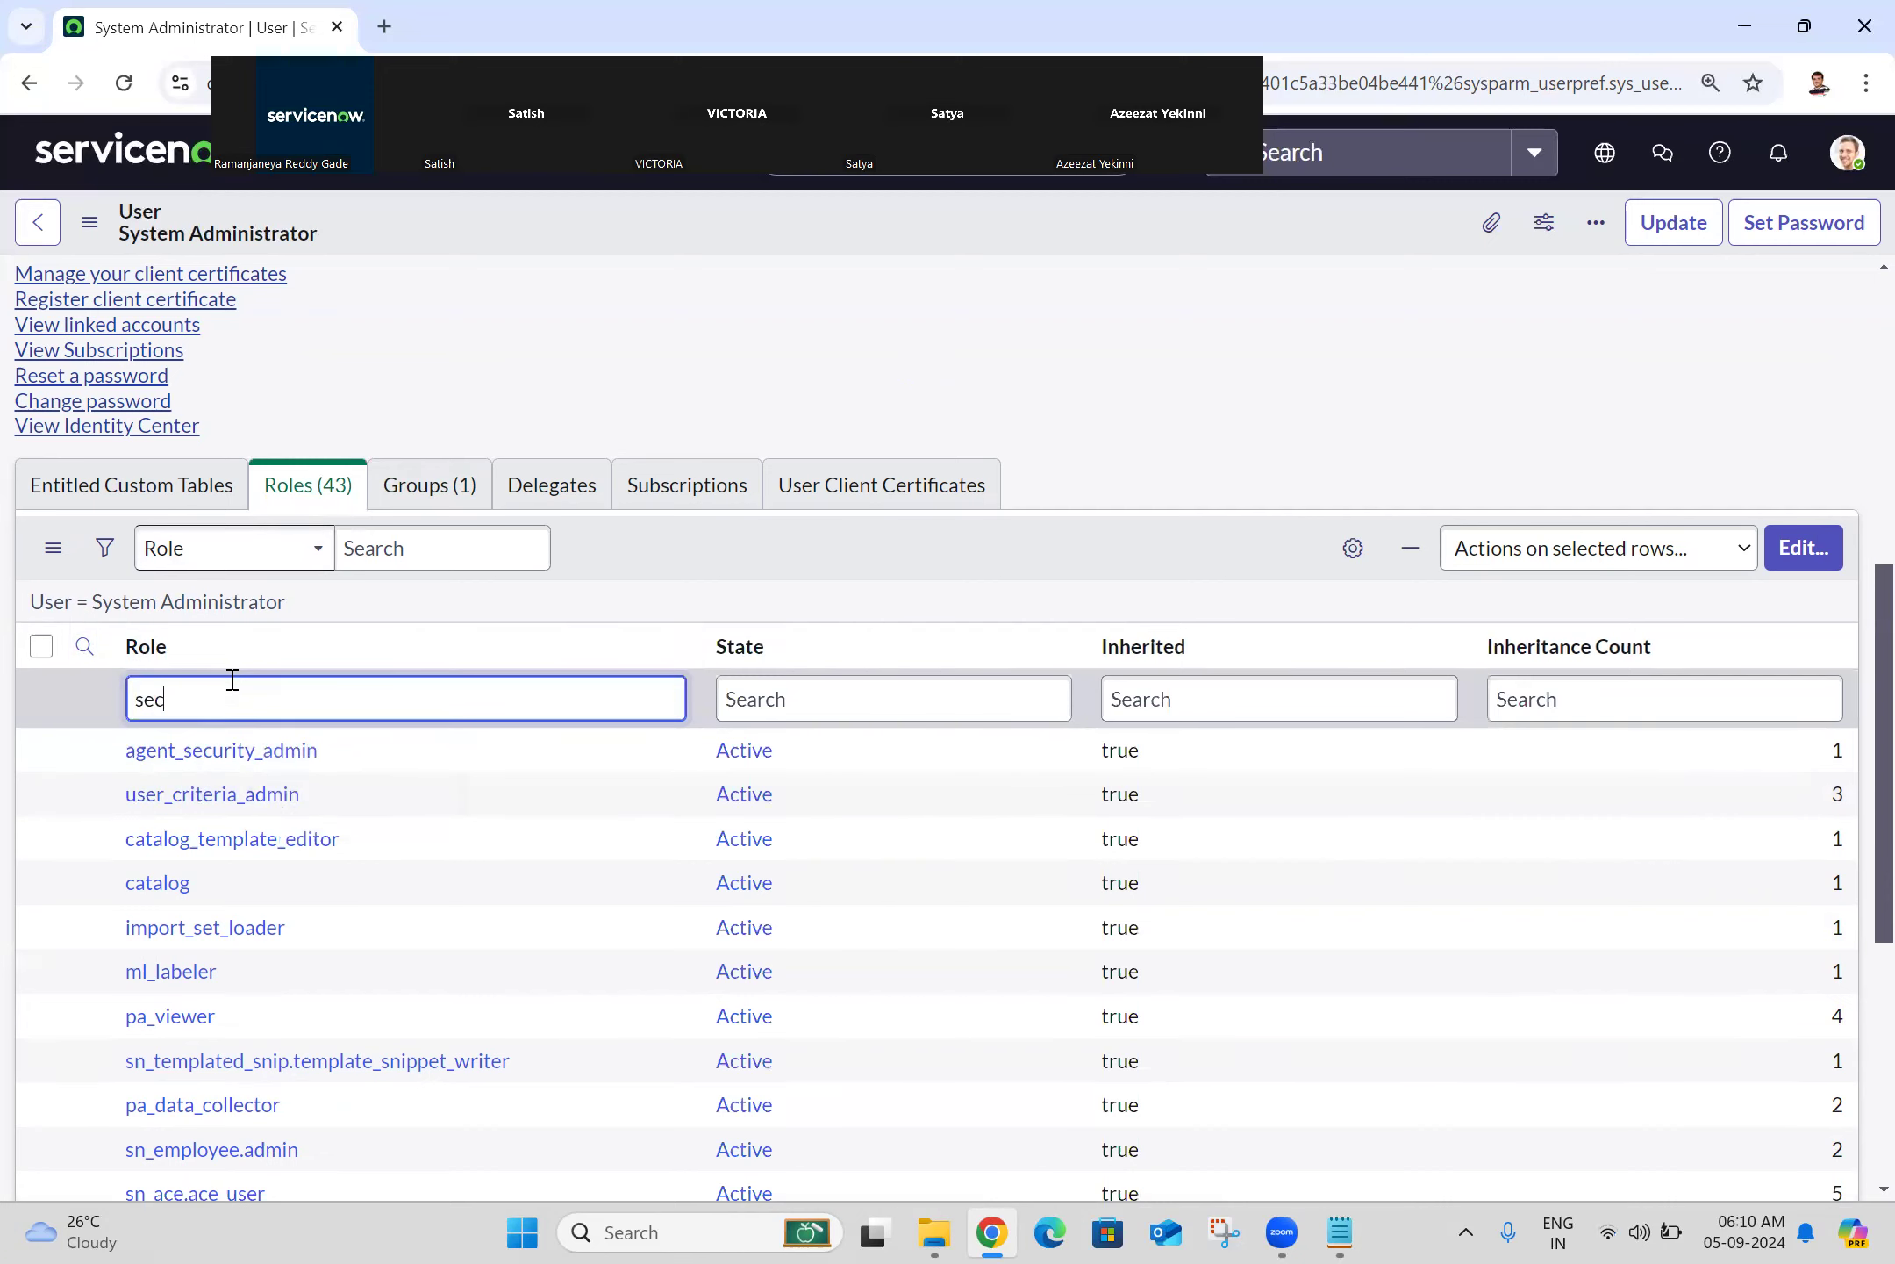
pyautogui.write('urity_admin')
pyautogui.press('Return')
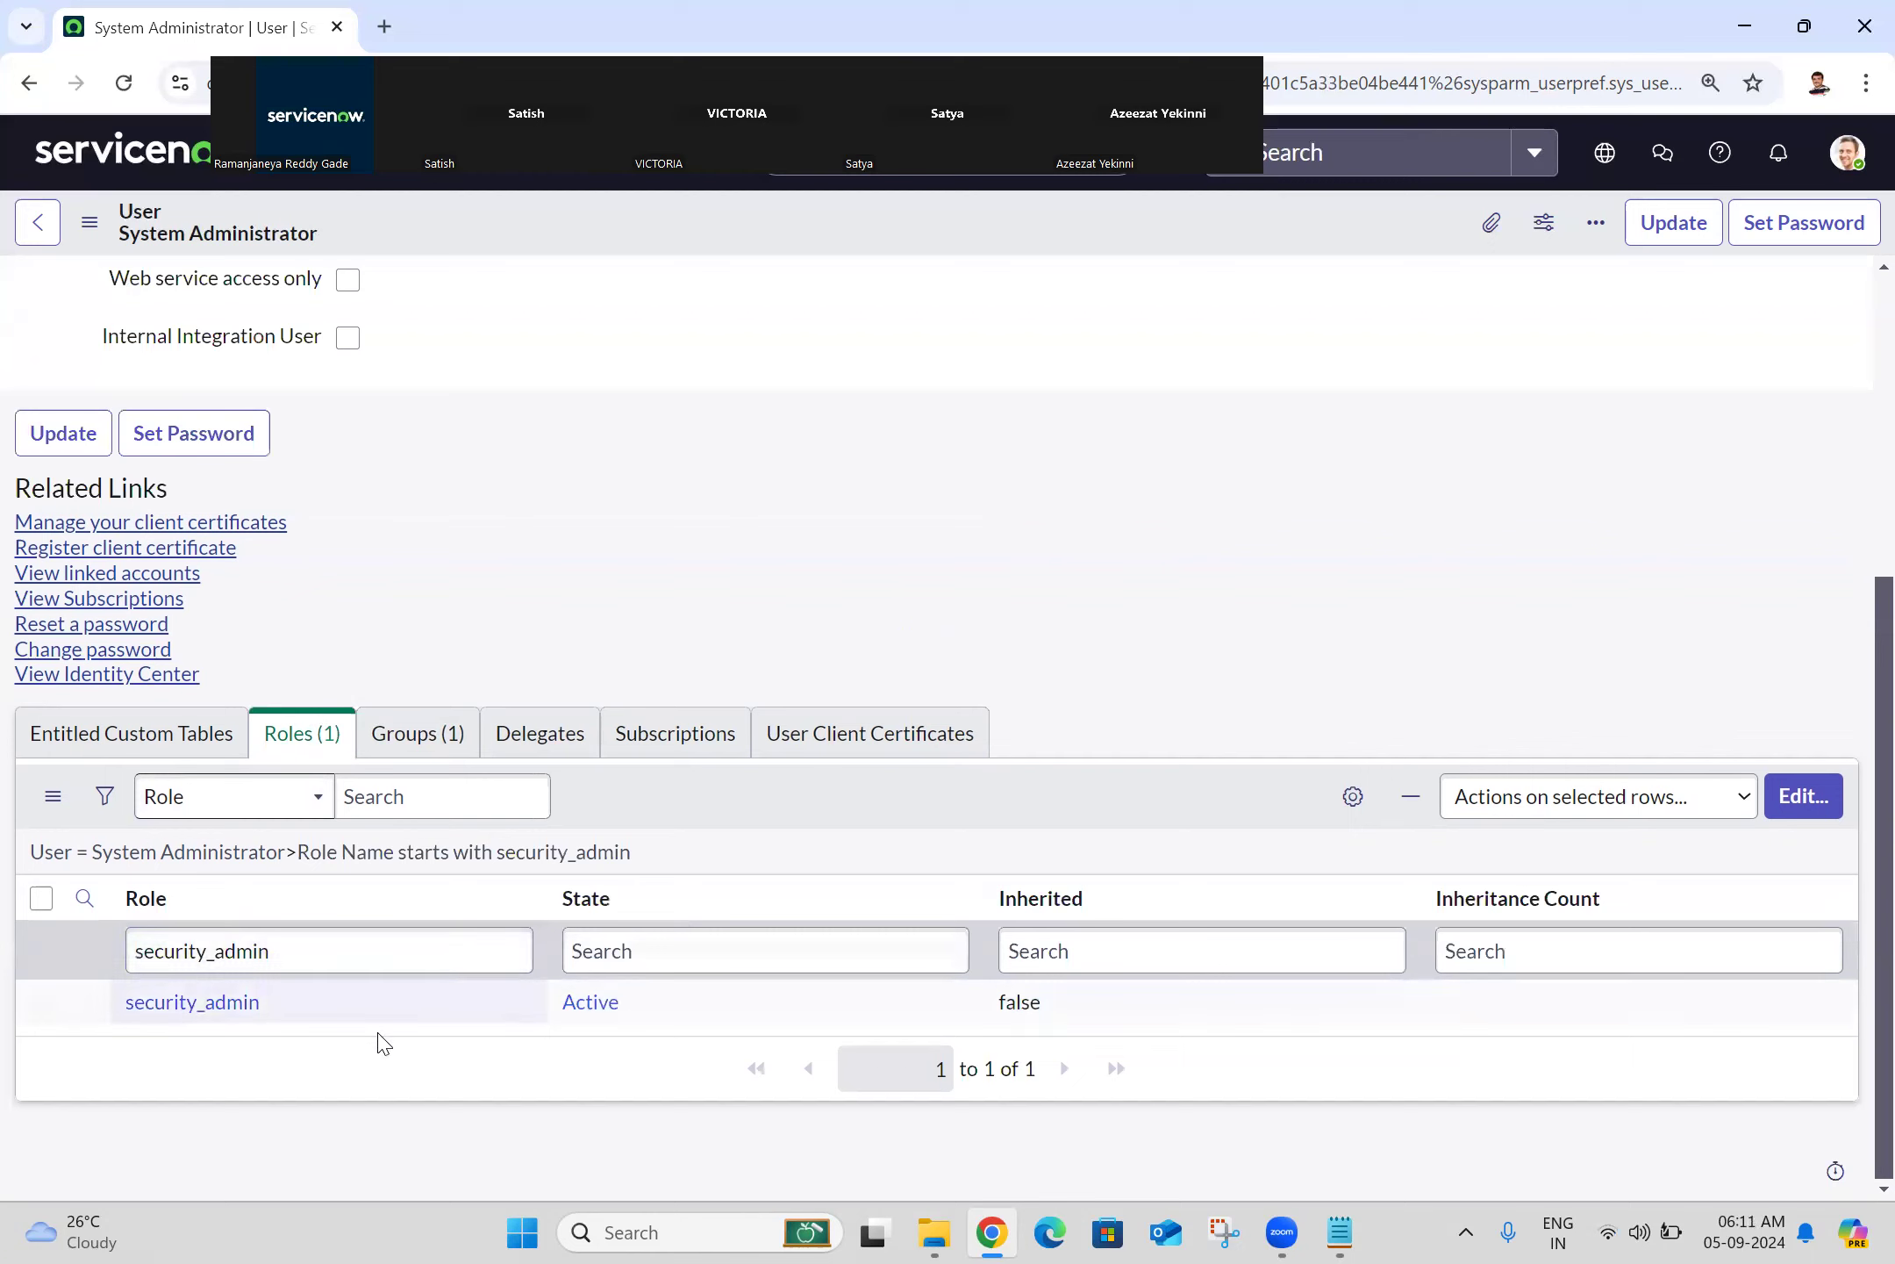
pyautogui.click(132, 150)
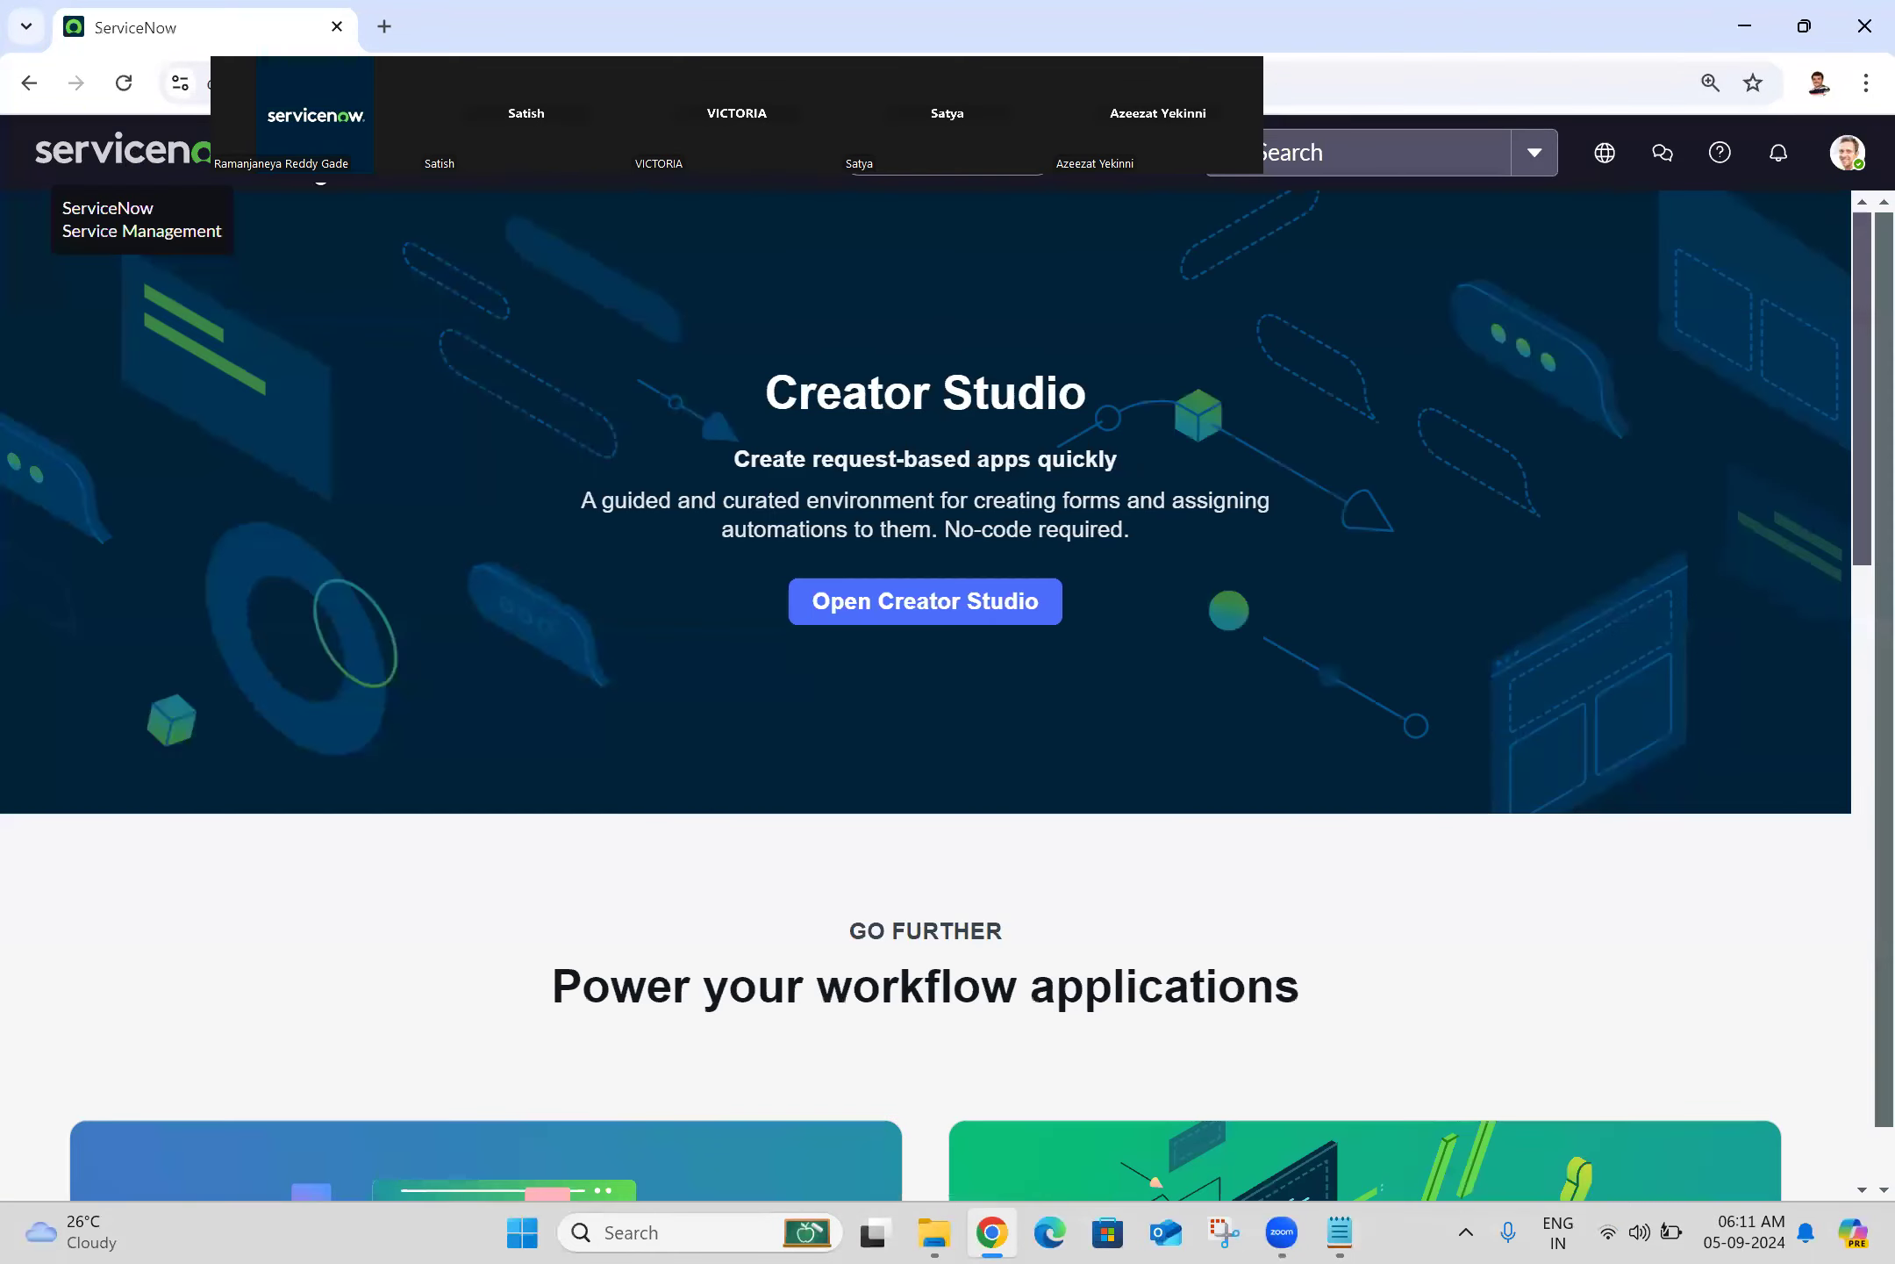
pyautogui.click(1849, 172)
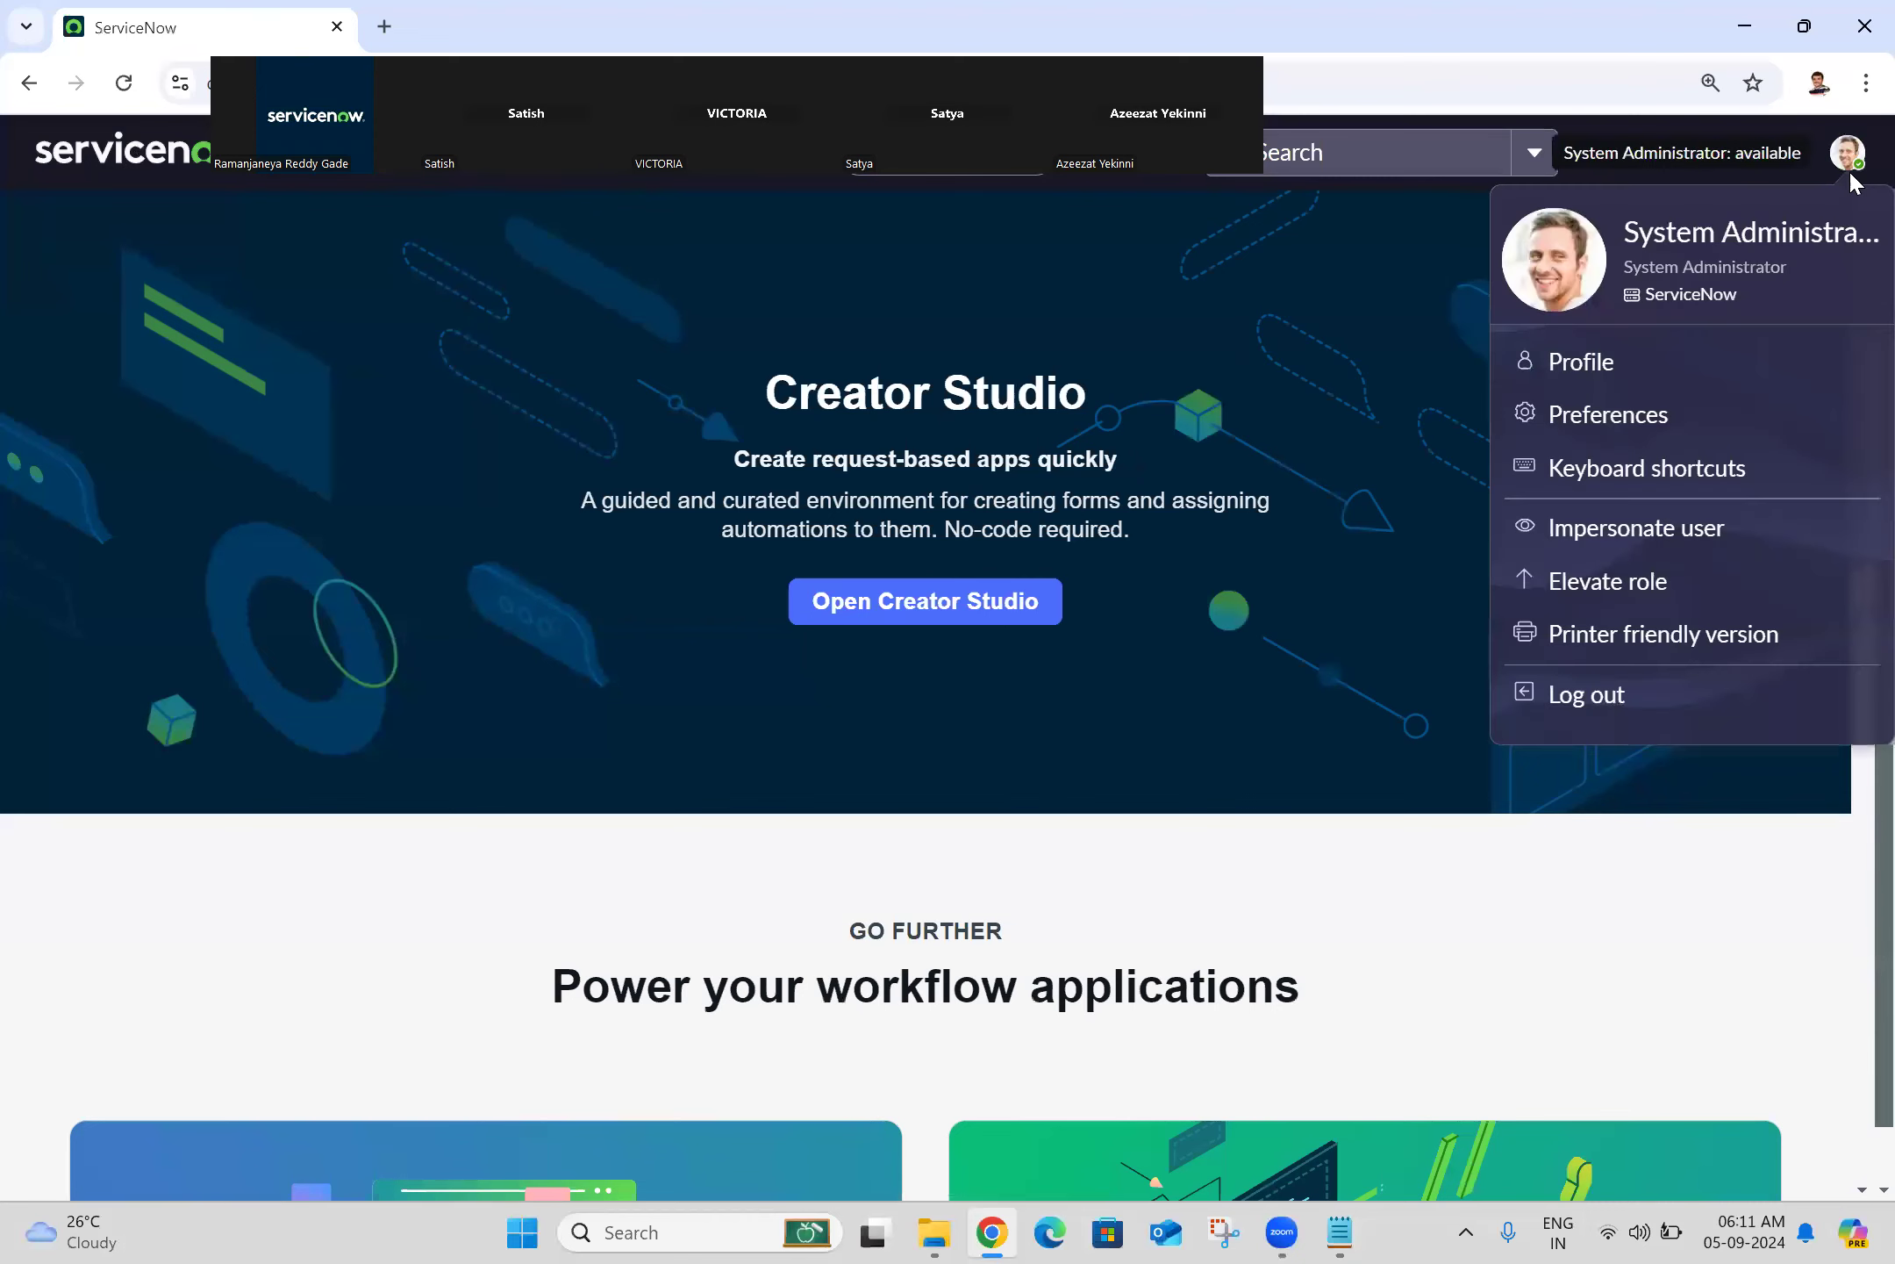
# Step: Elevate the current session to the security_admin role
pyautogui.click(1637, 593)
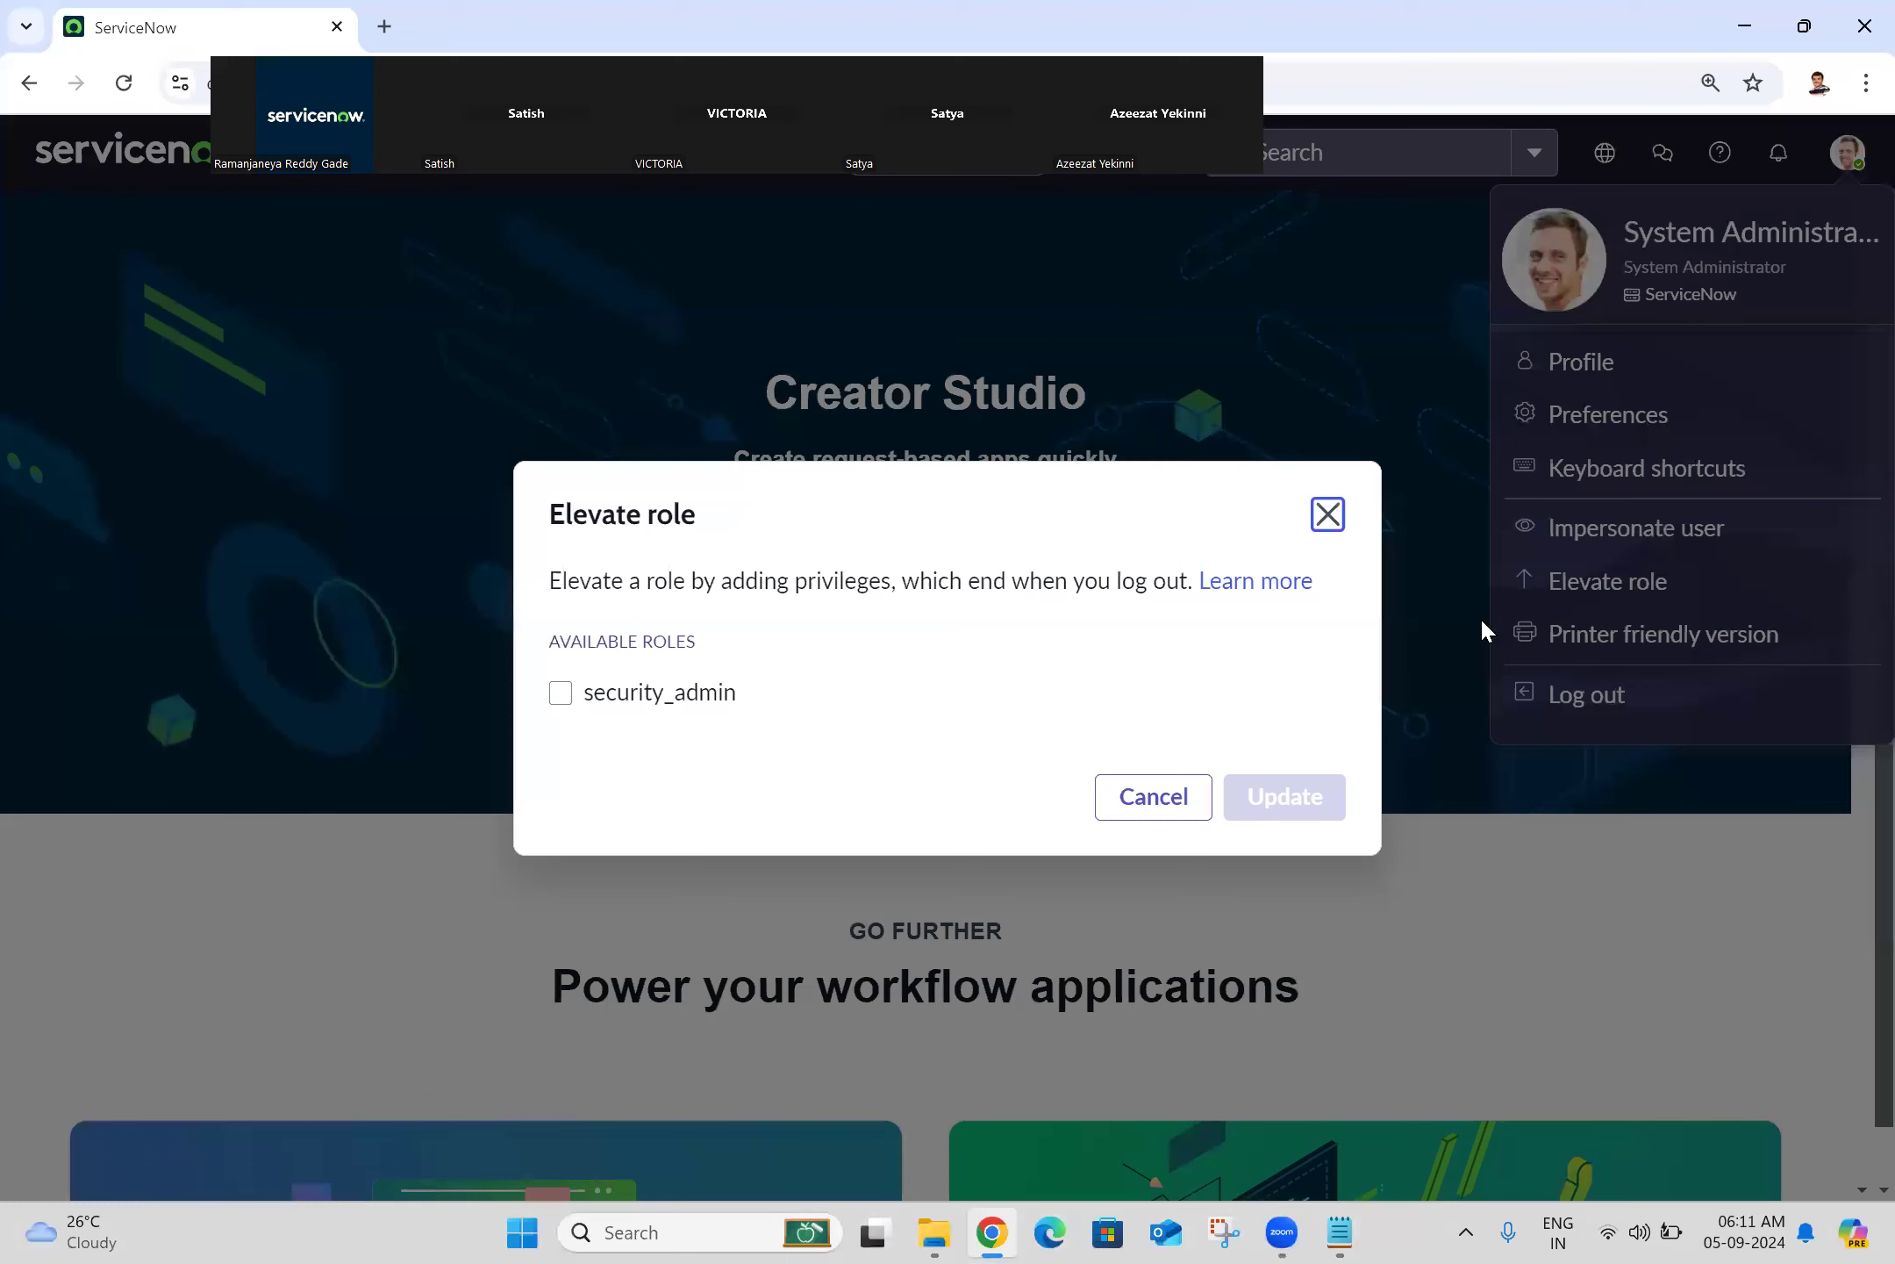
pyautogui.click(561, 667)
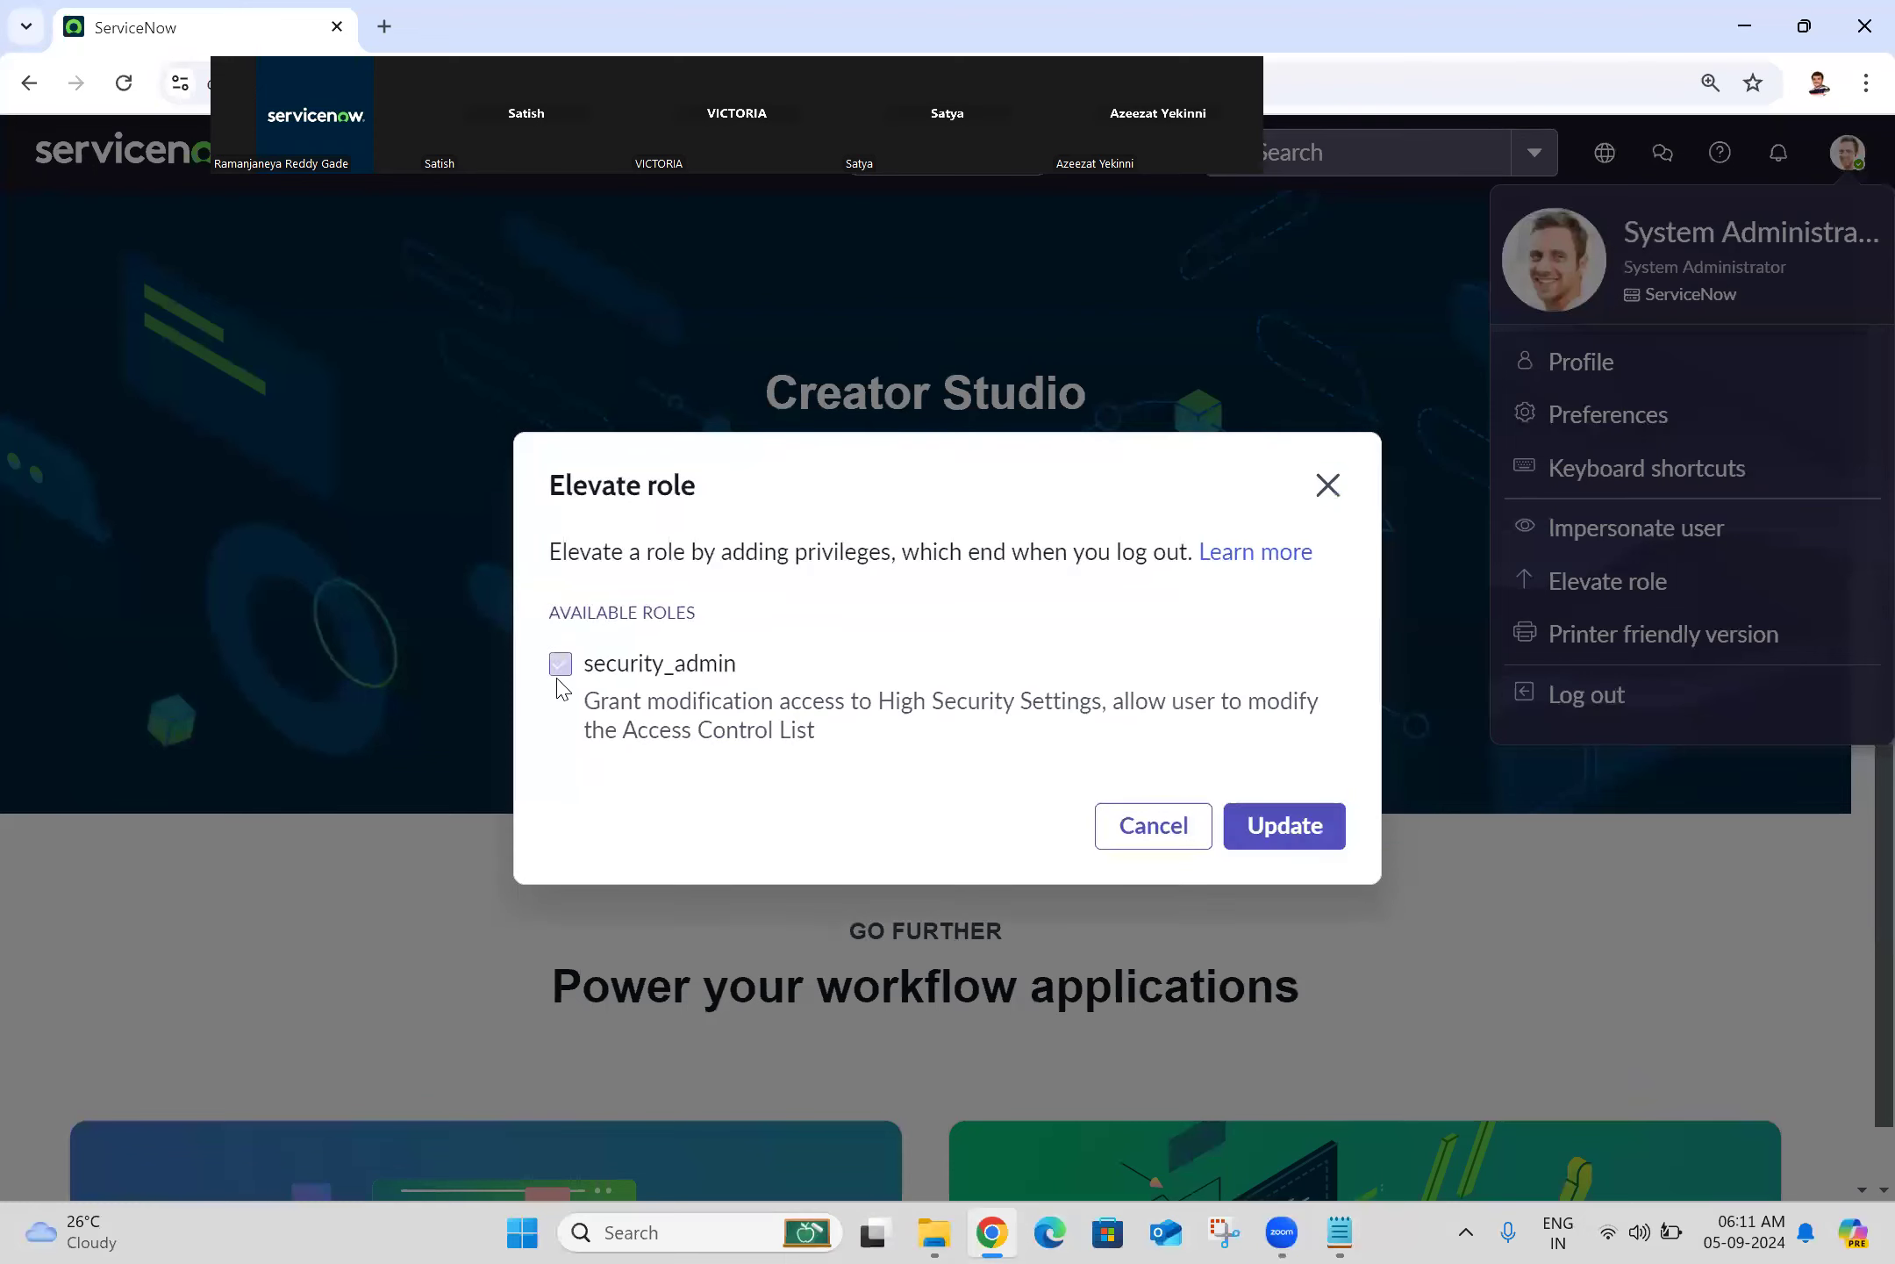
pyautogui.click(1305, 823)
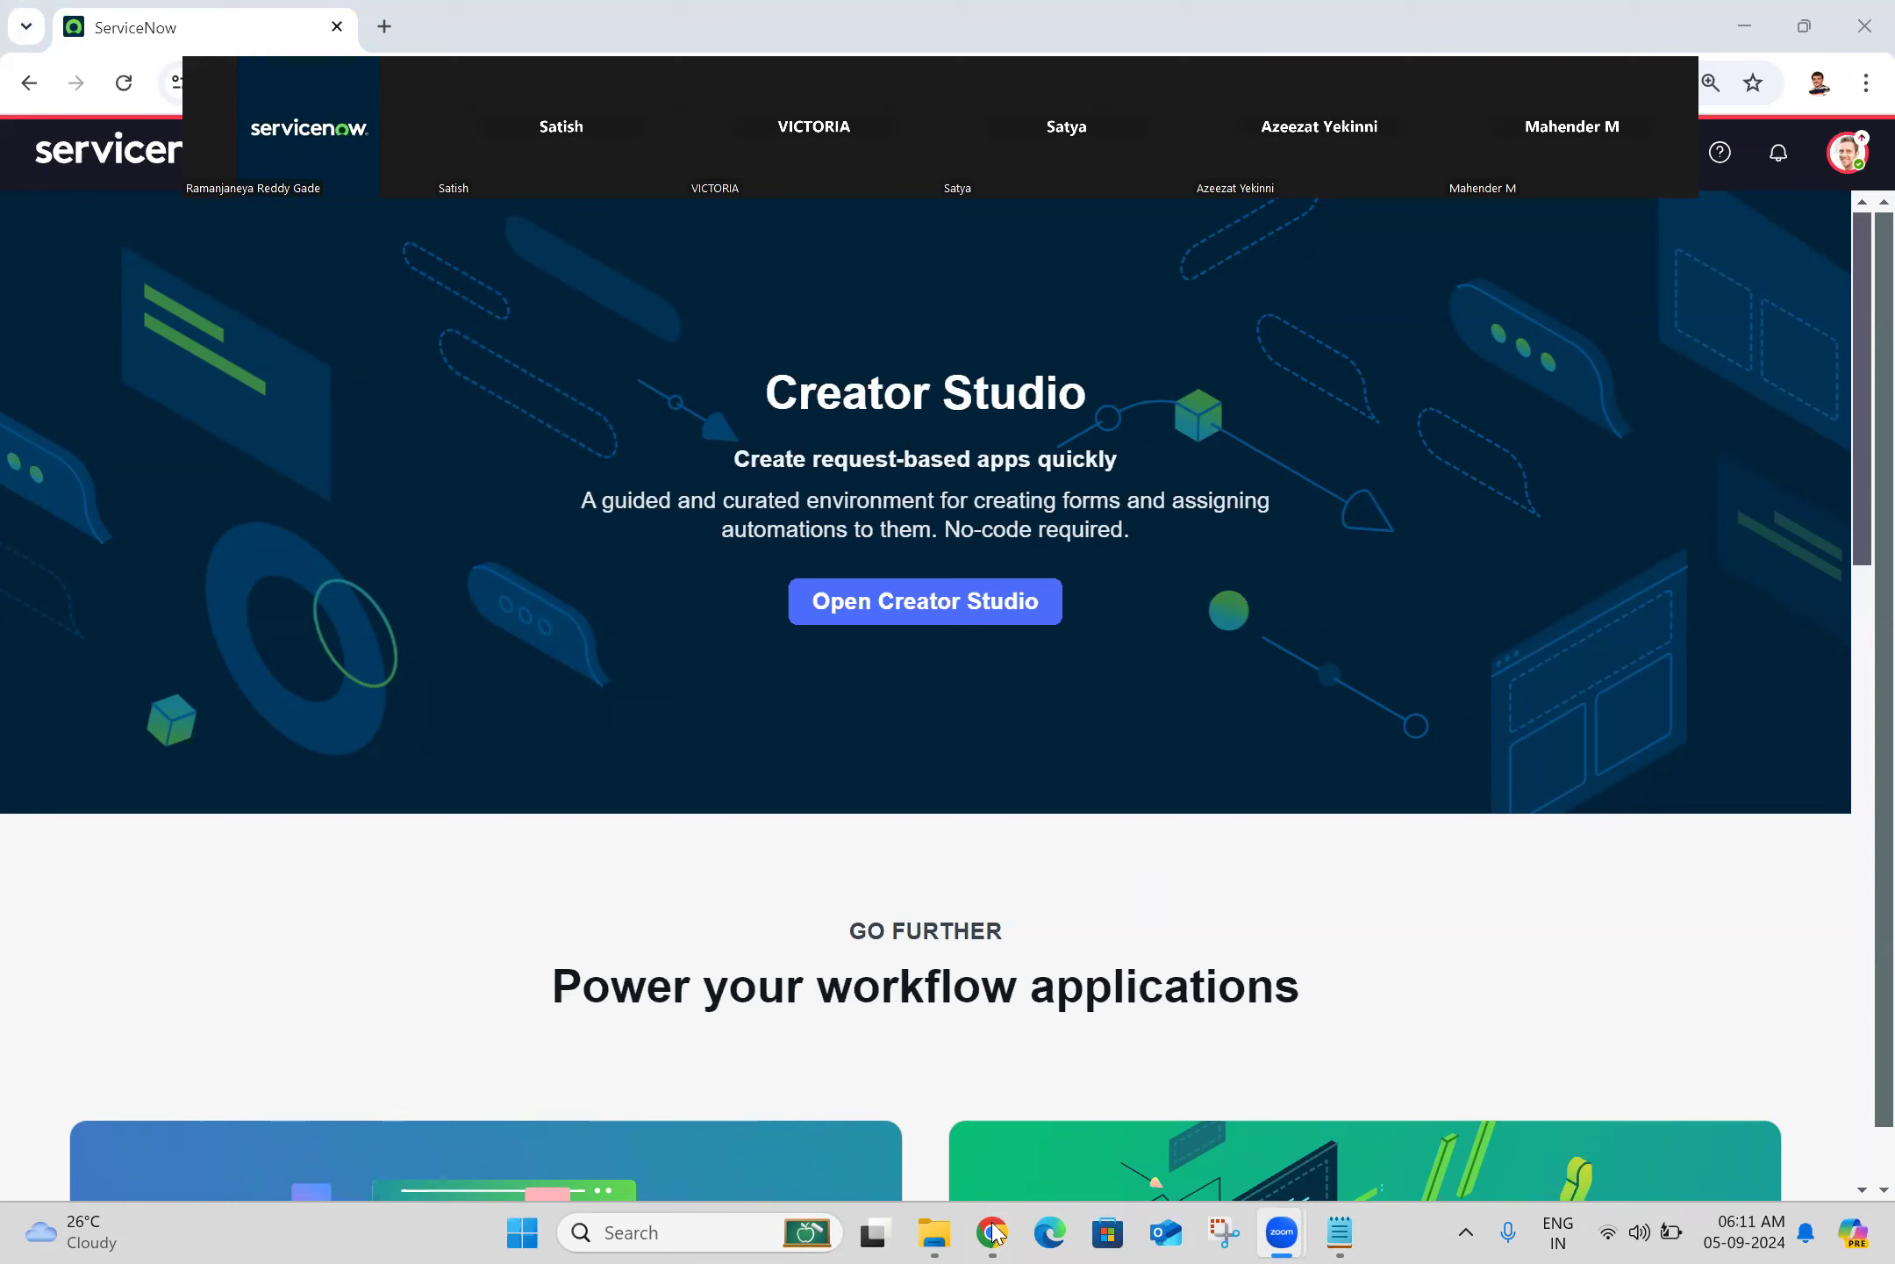
pyautogui.click(1847, 152)
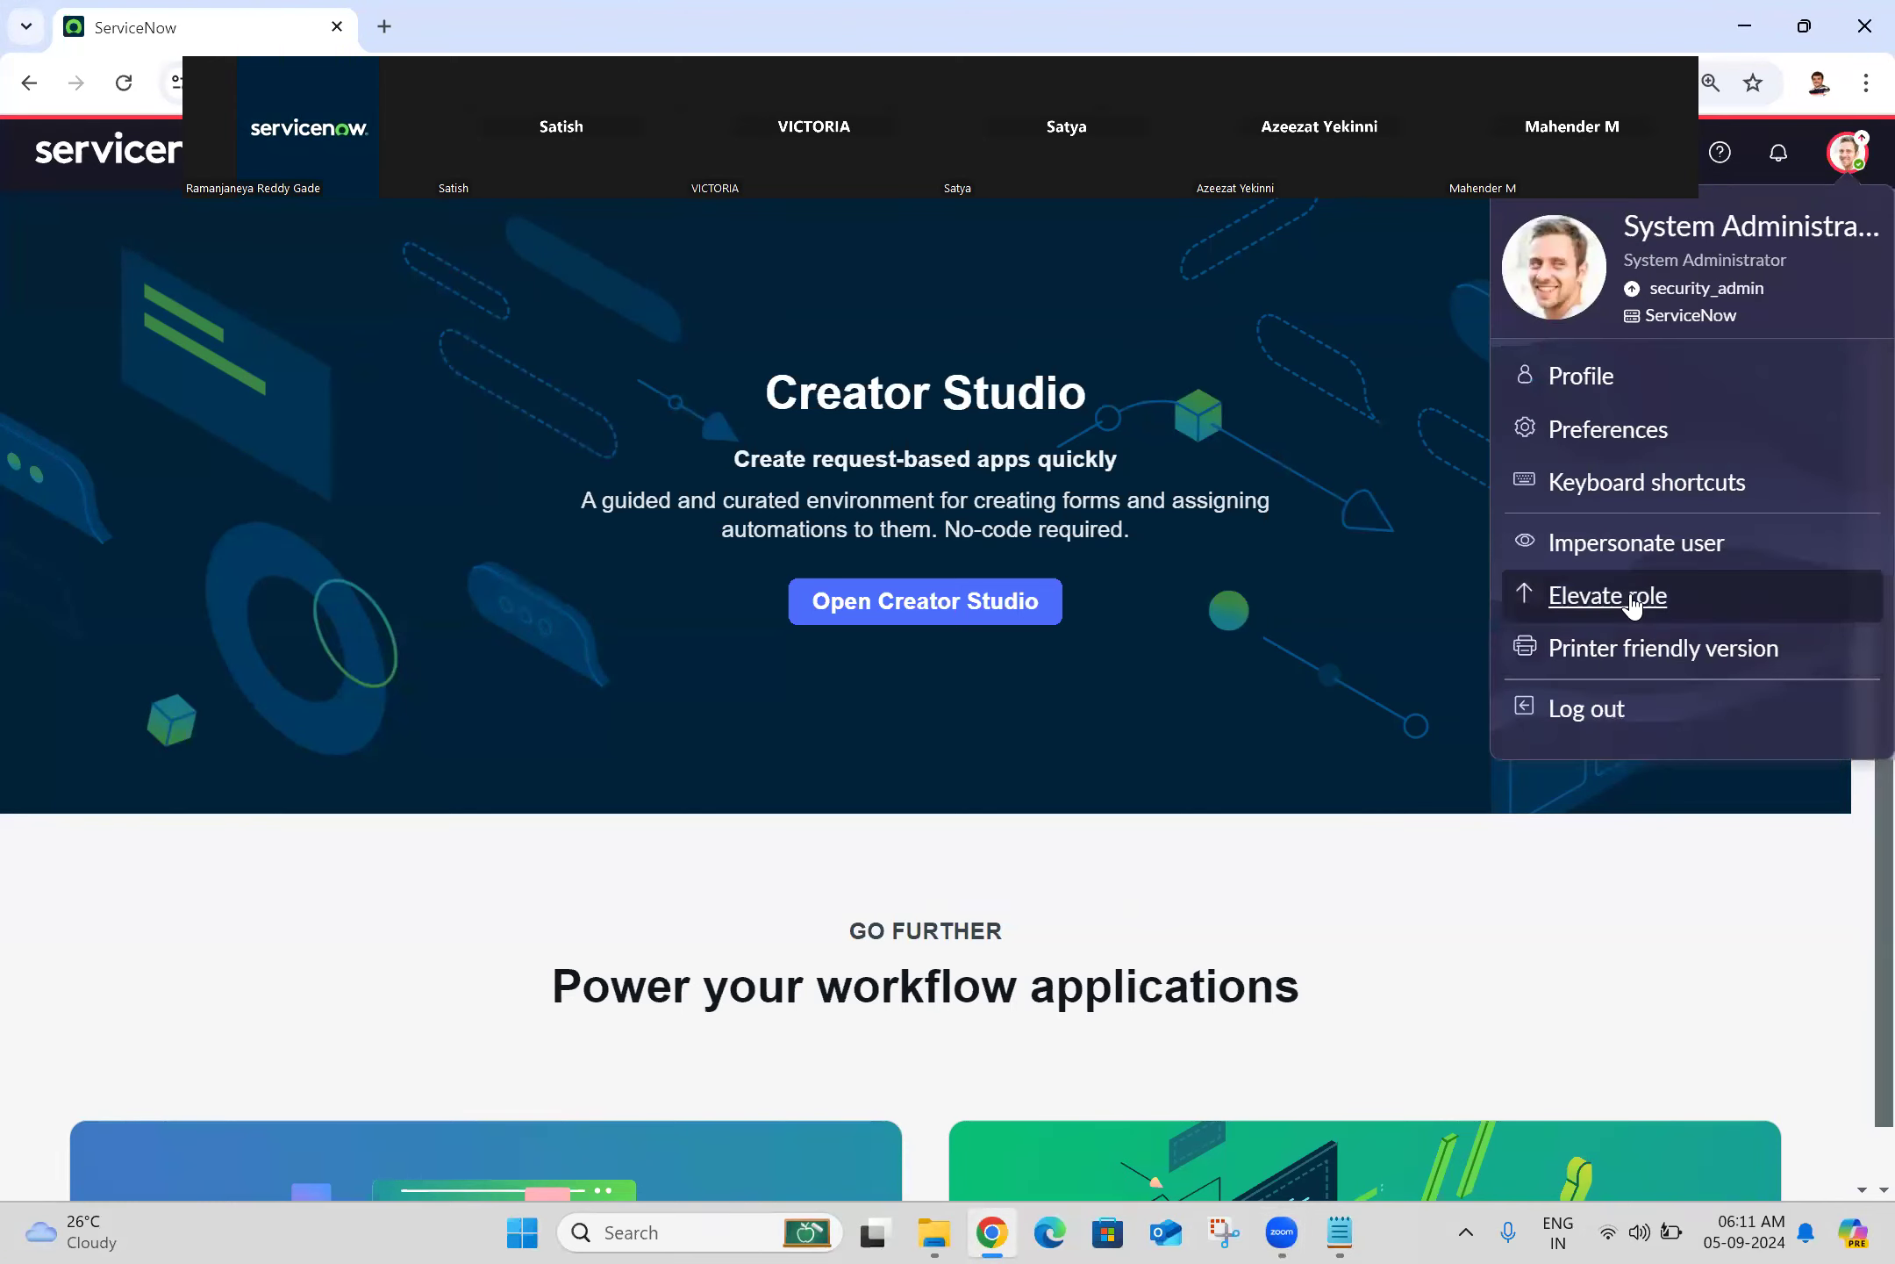
# Step: Check the Display preferences, try the Dark theme, then restore the Default theme
pyautogui.click(1635, 443)
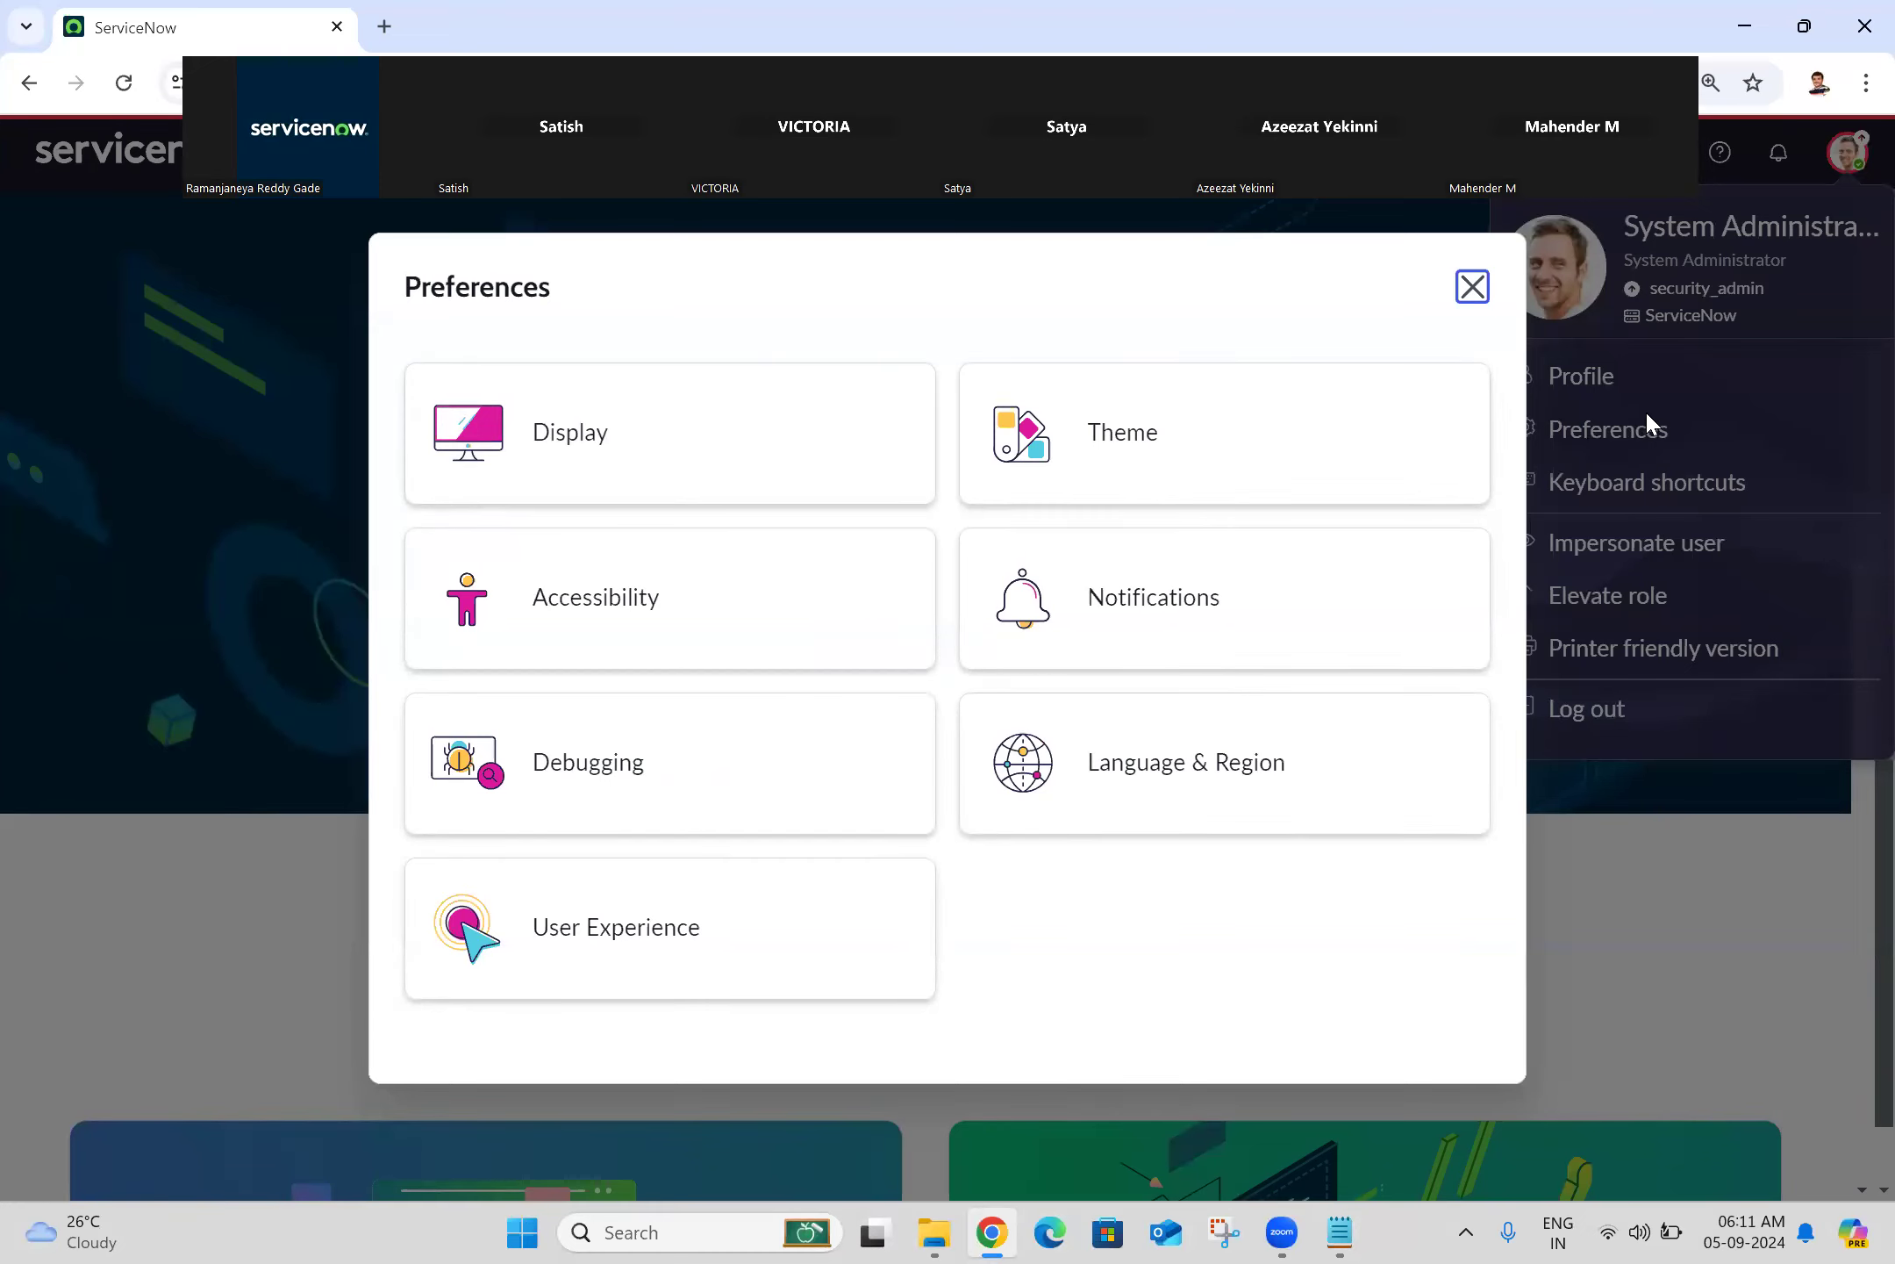
pyautogui.click(662, 474)
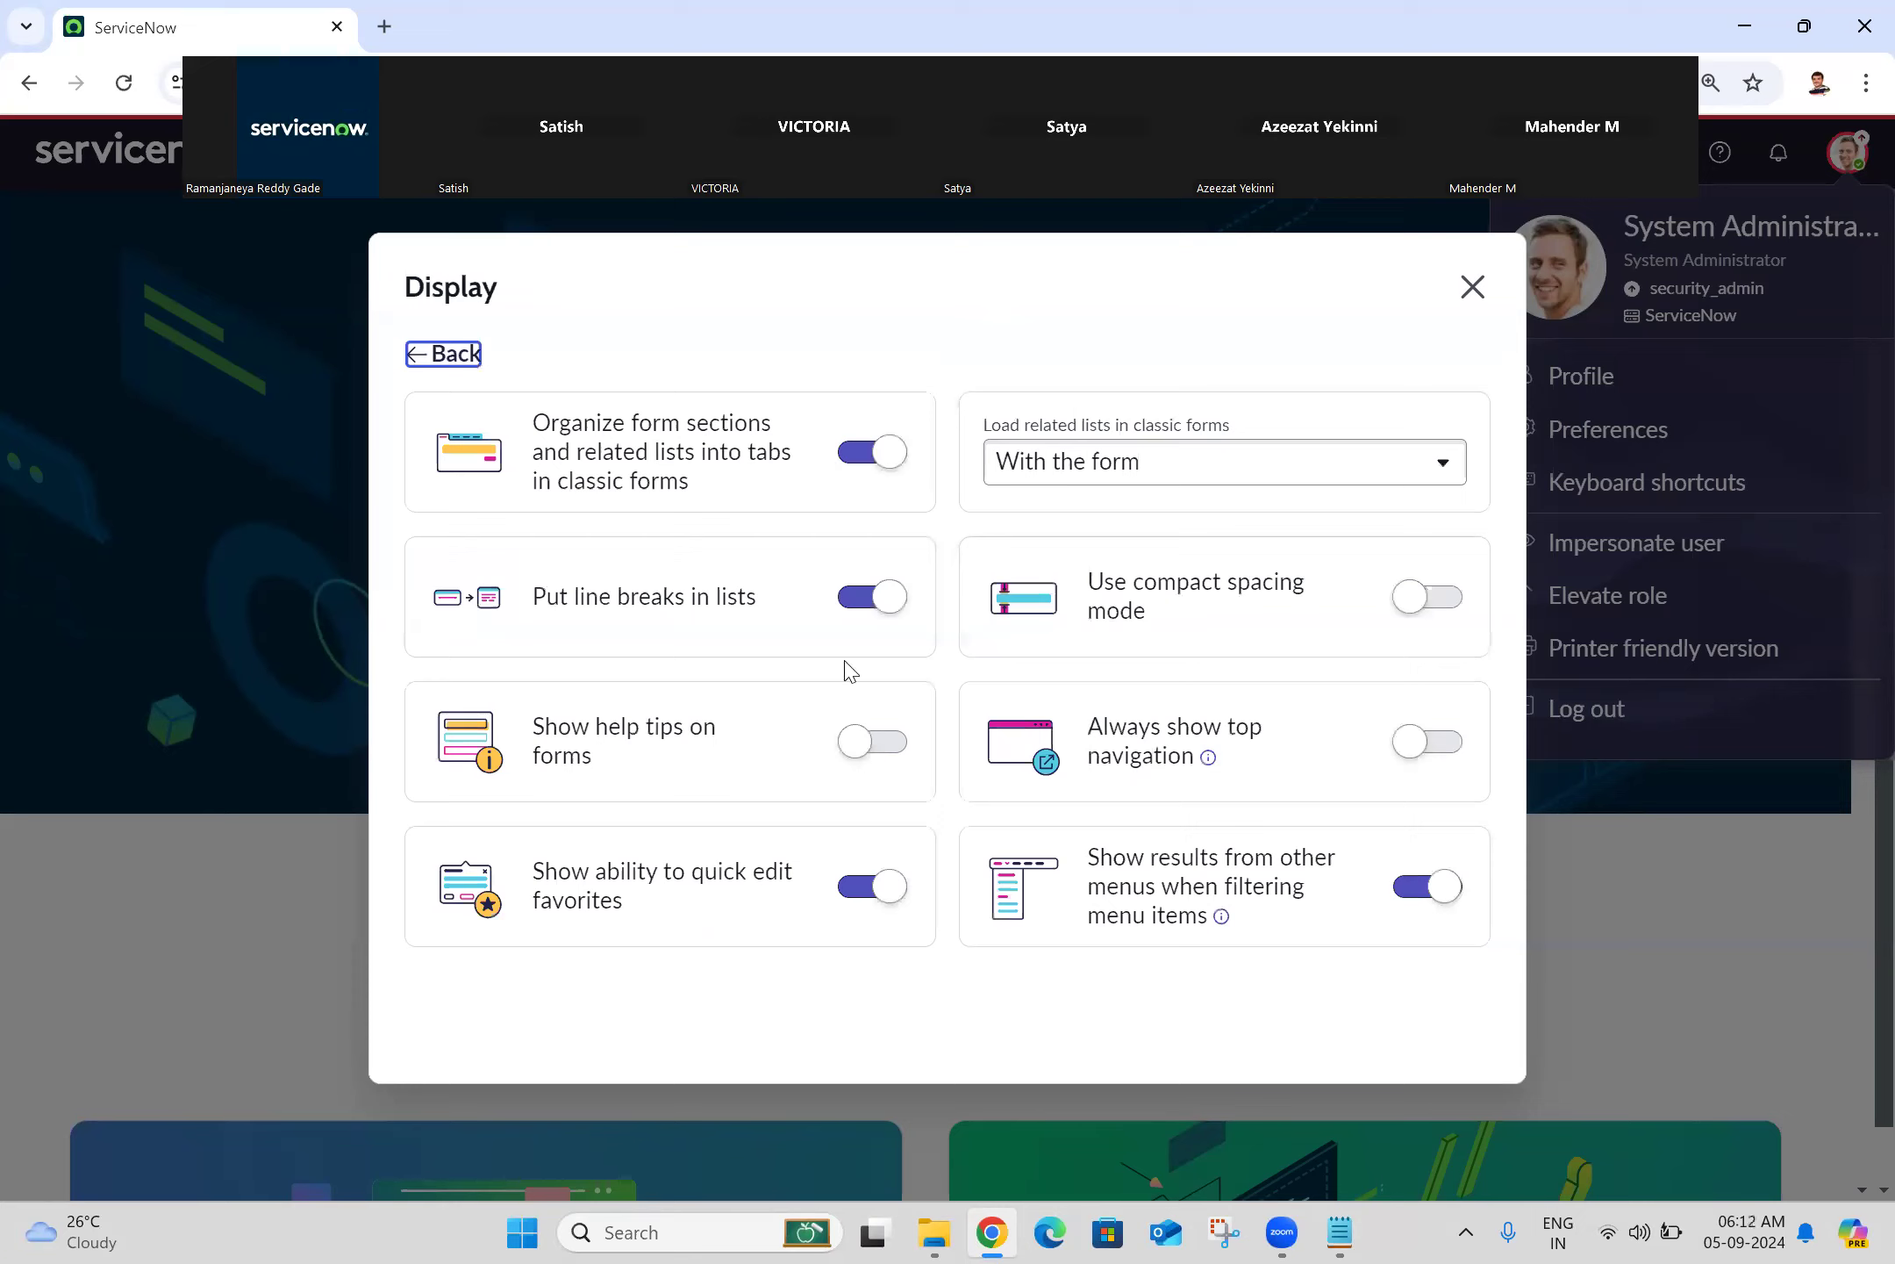
pyautogui.click(450, 352)
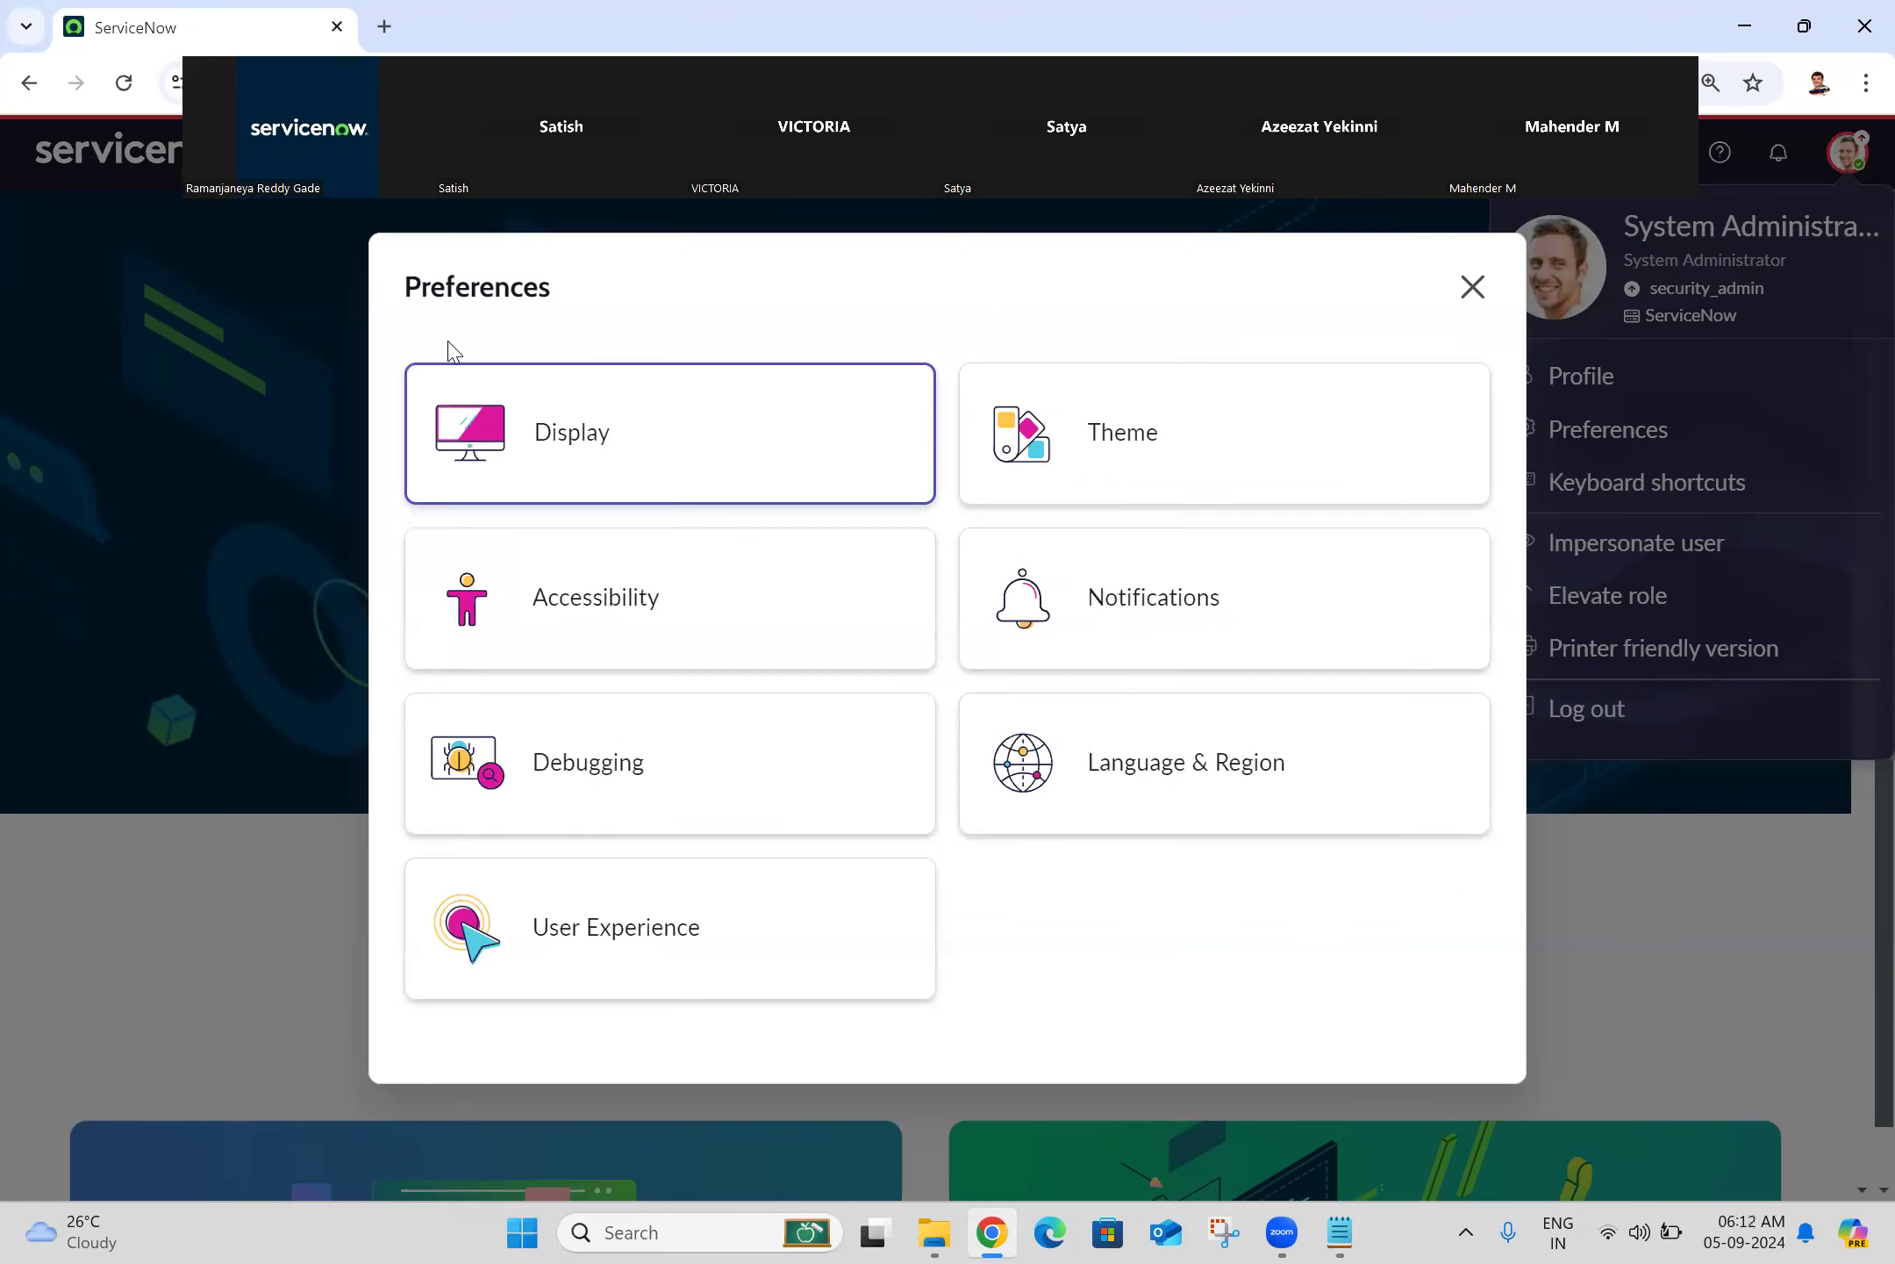
pyautogui.click(1225, 402)
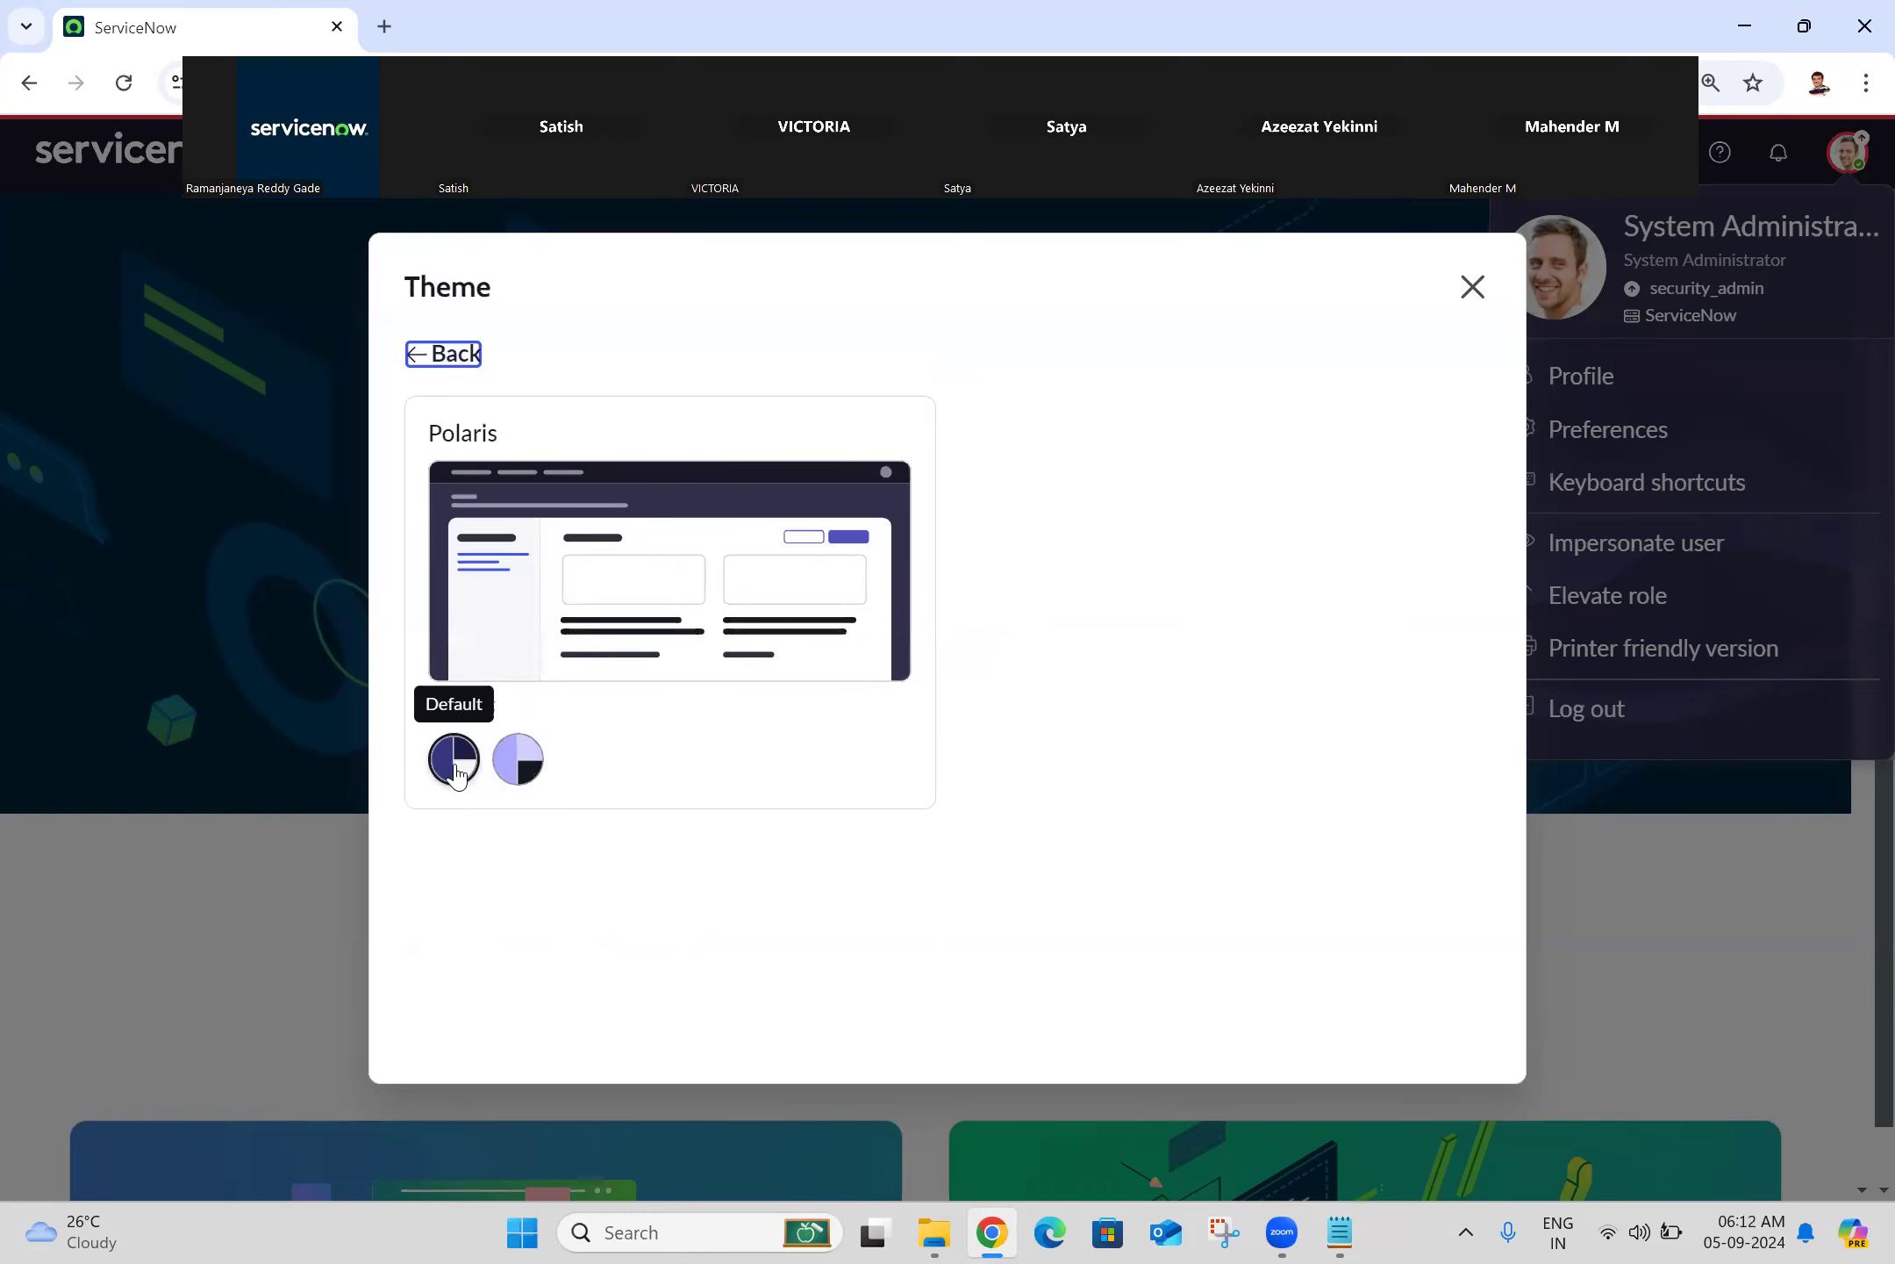
pyautogui.click(519, 760)
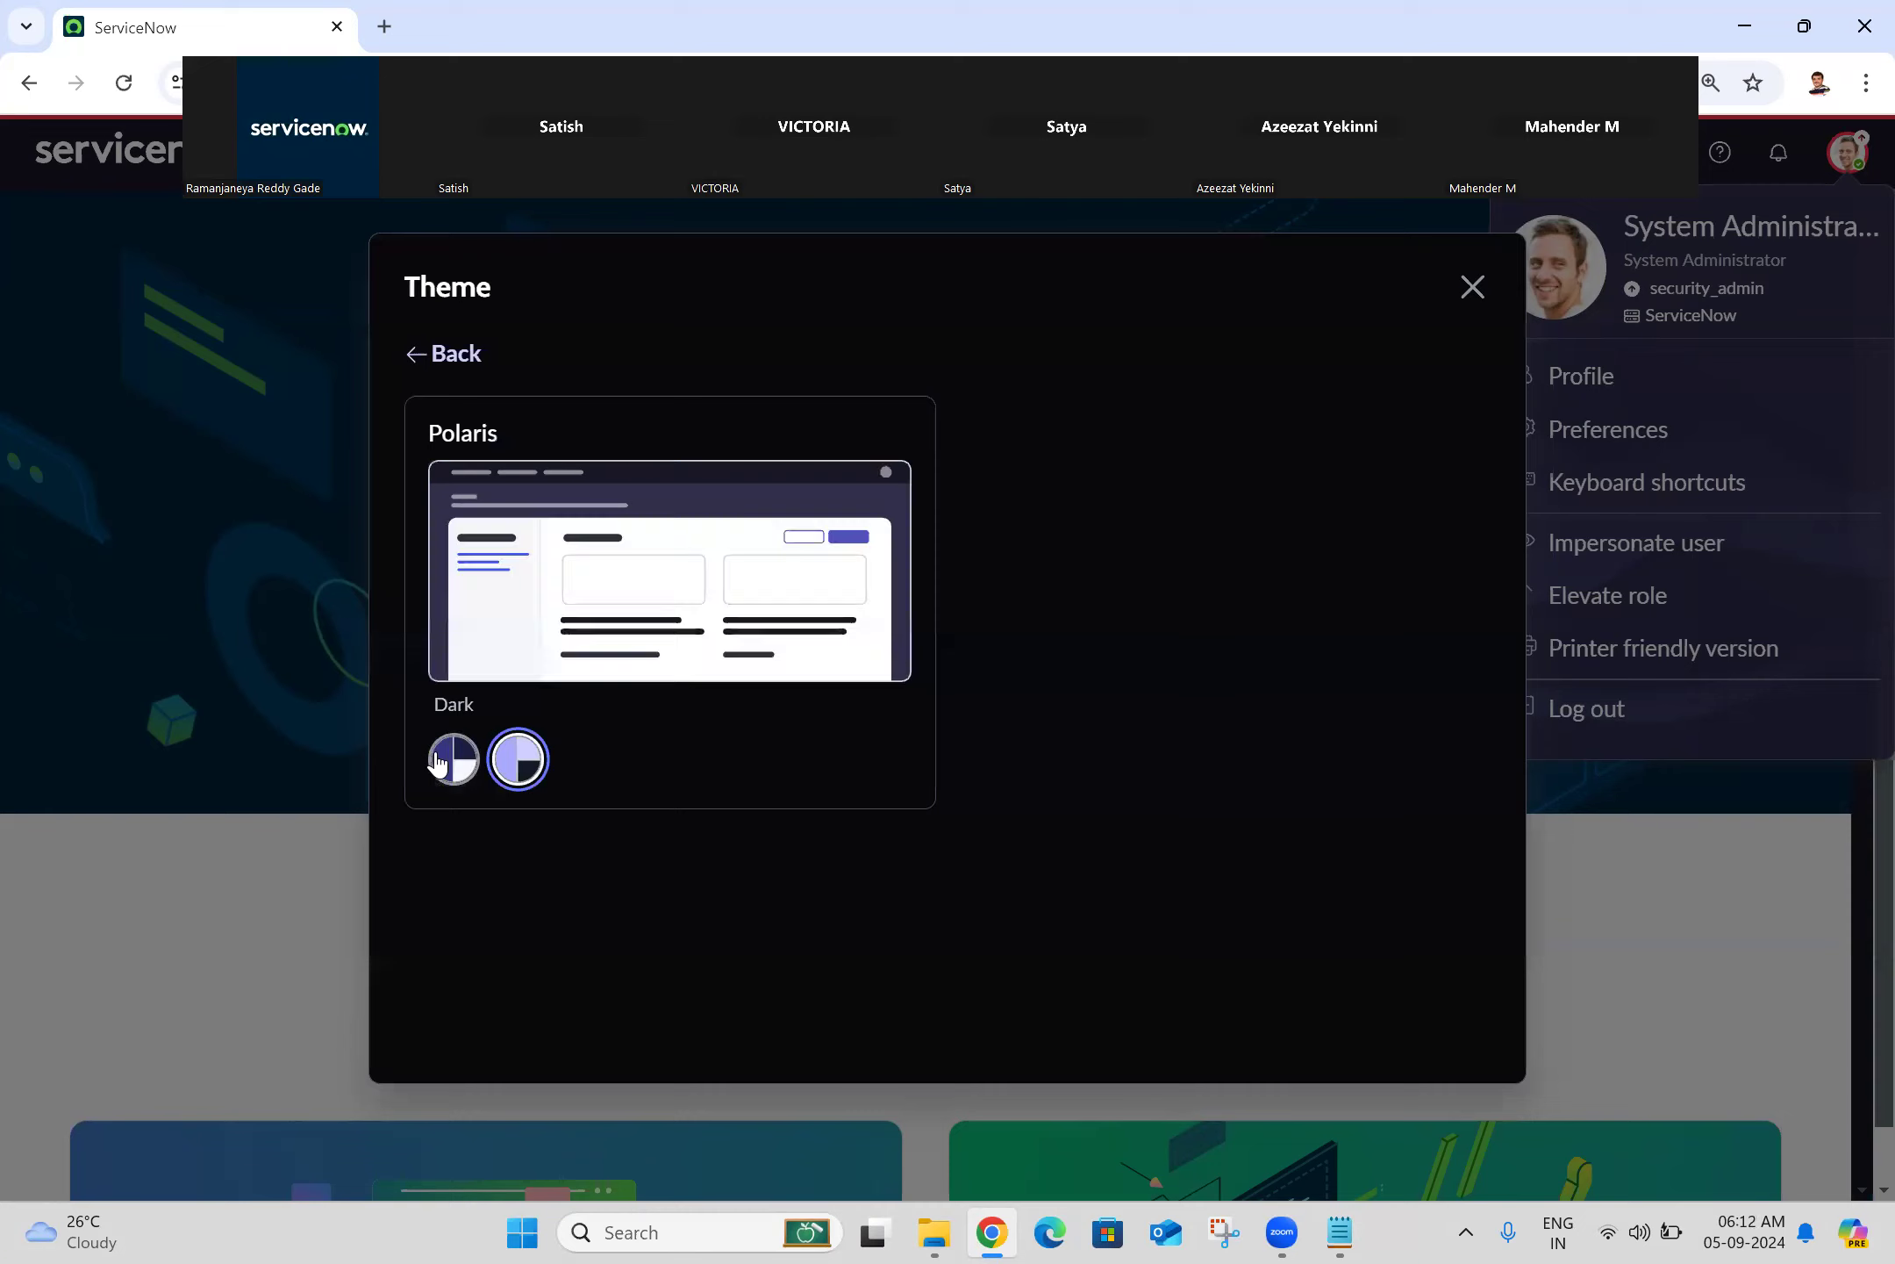
pyautogui.click(450, 760)
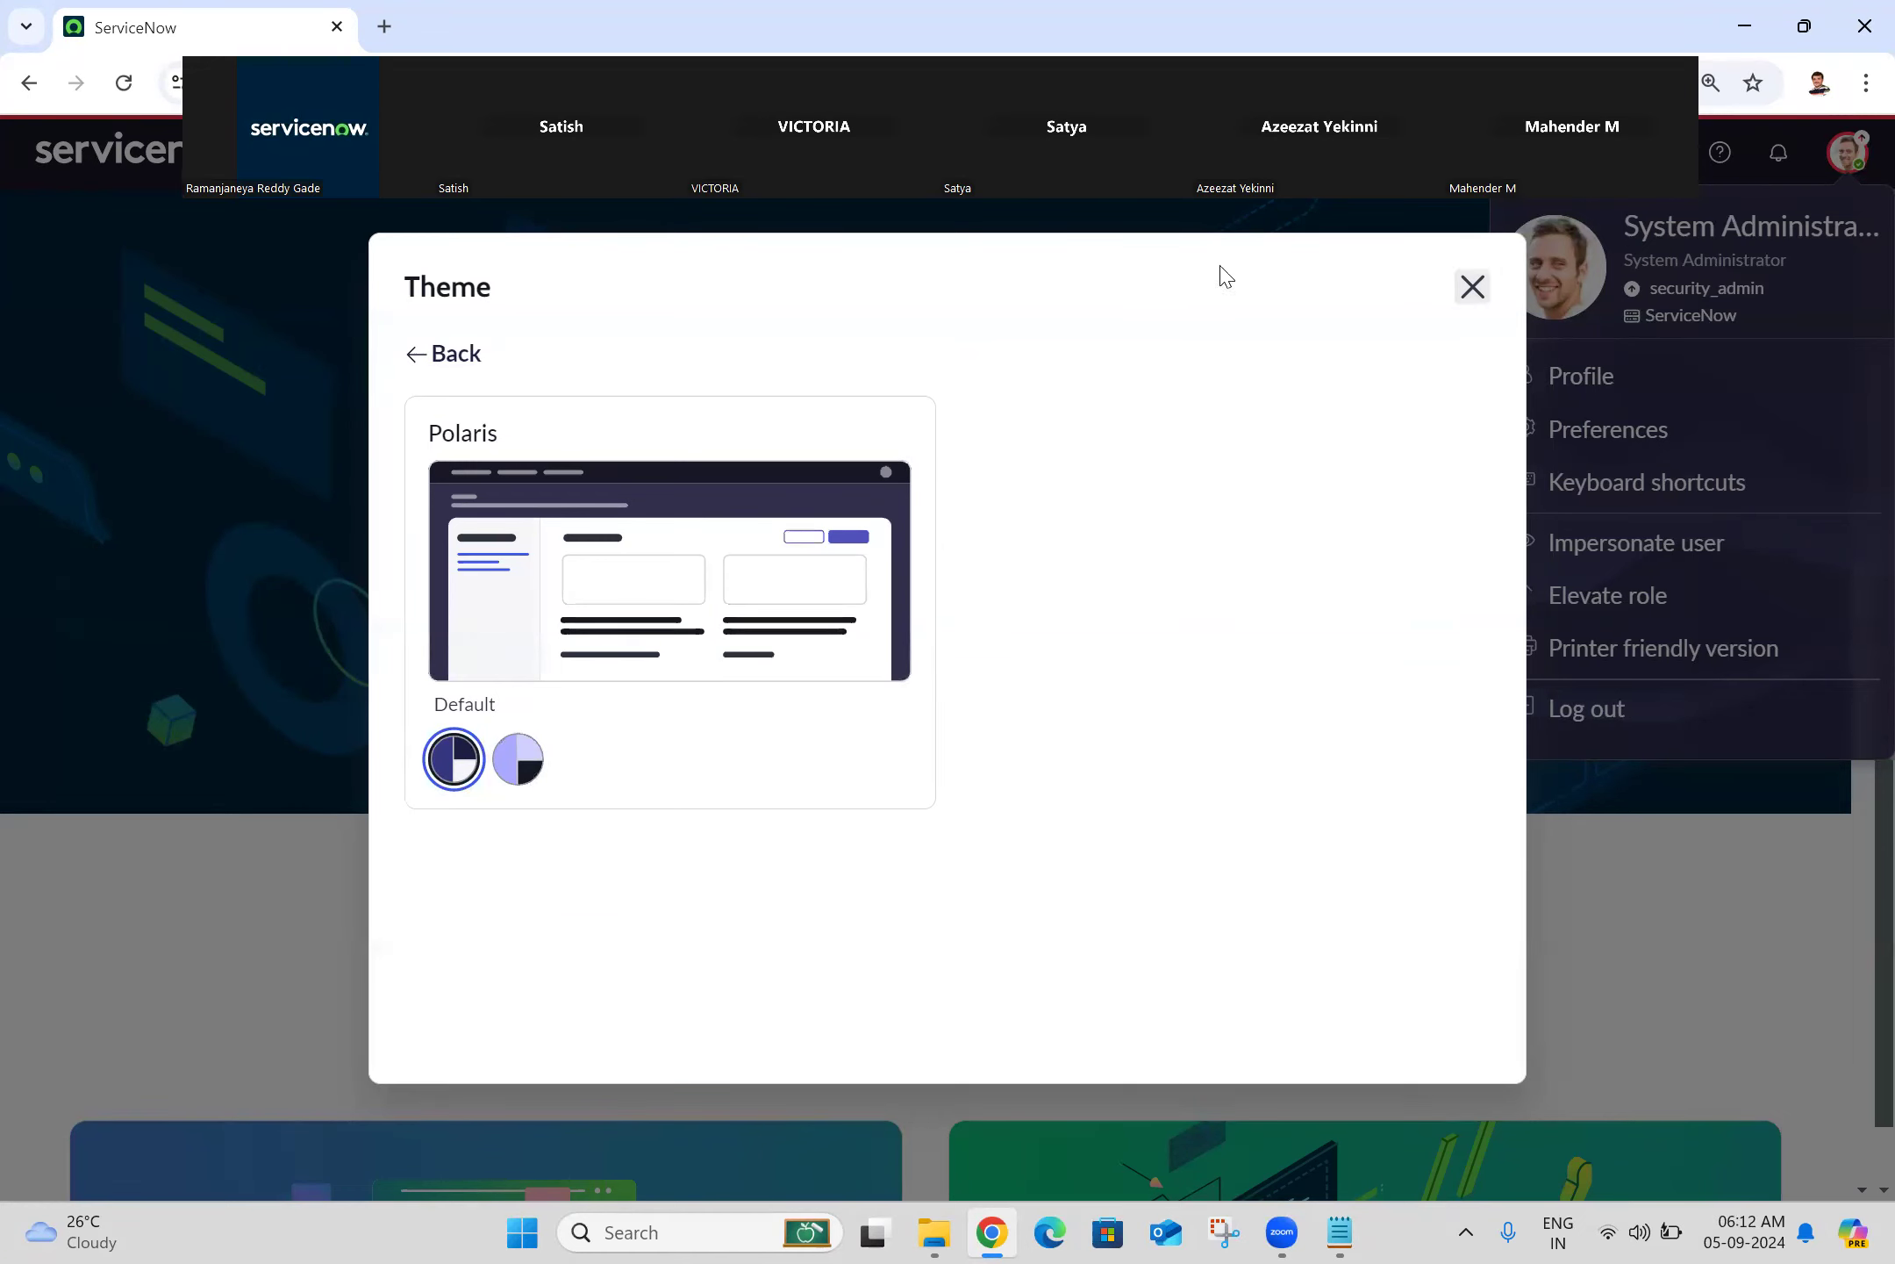
pyautogui.click(444, 354)
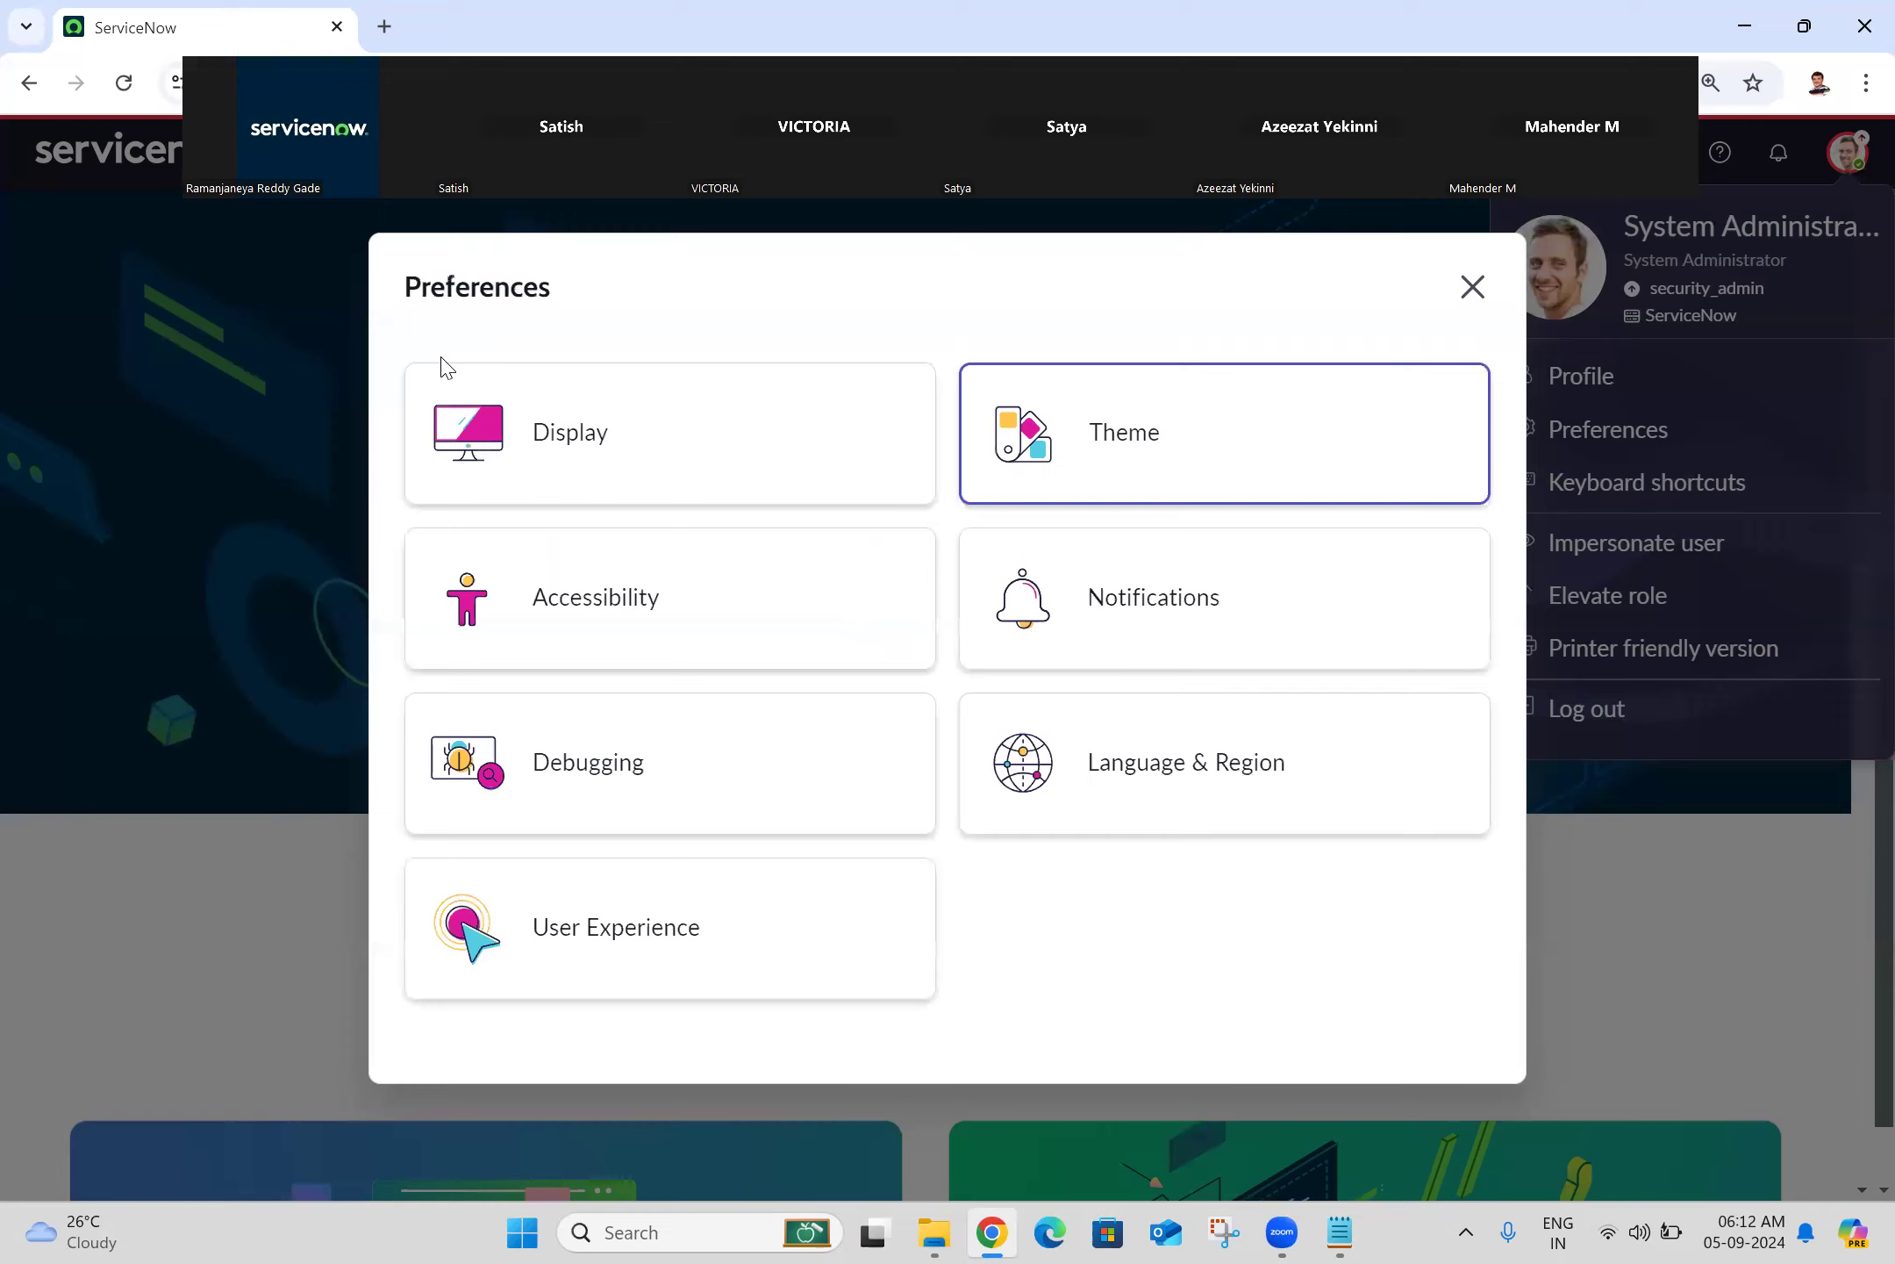
# Step: In Language & Region, search and browse the timezone list but keep America/Los_Angeles
pyautogui.click(1168, 797)
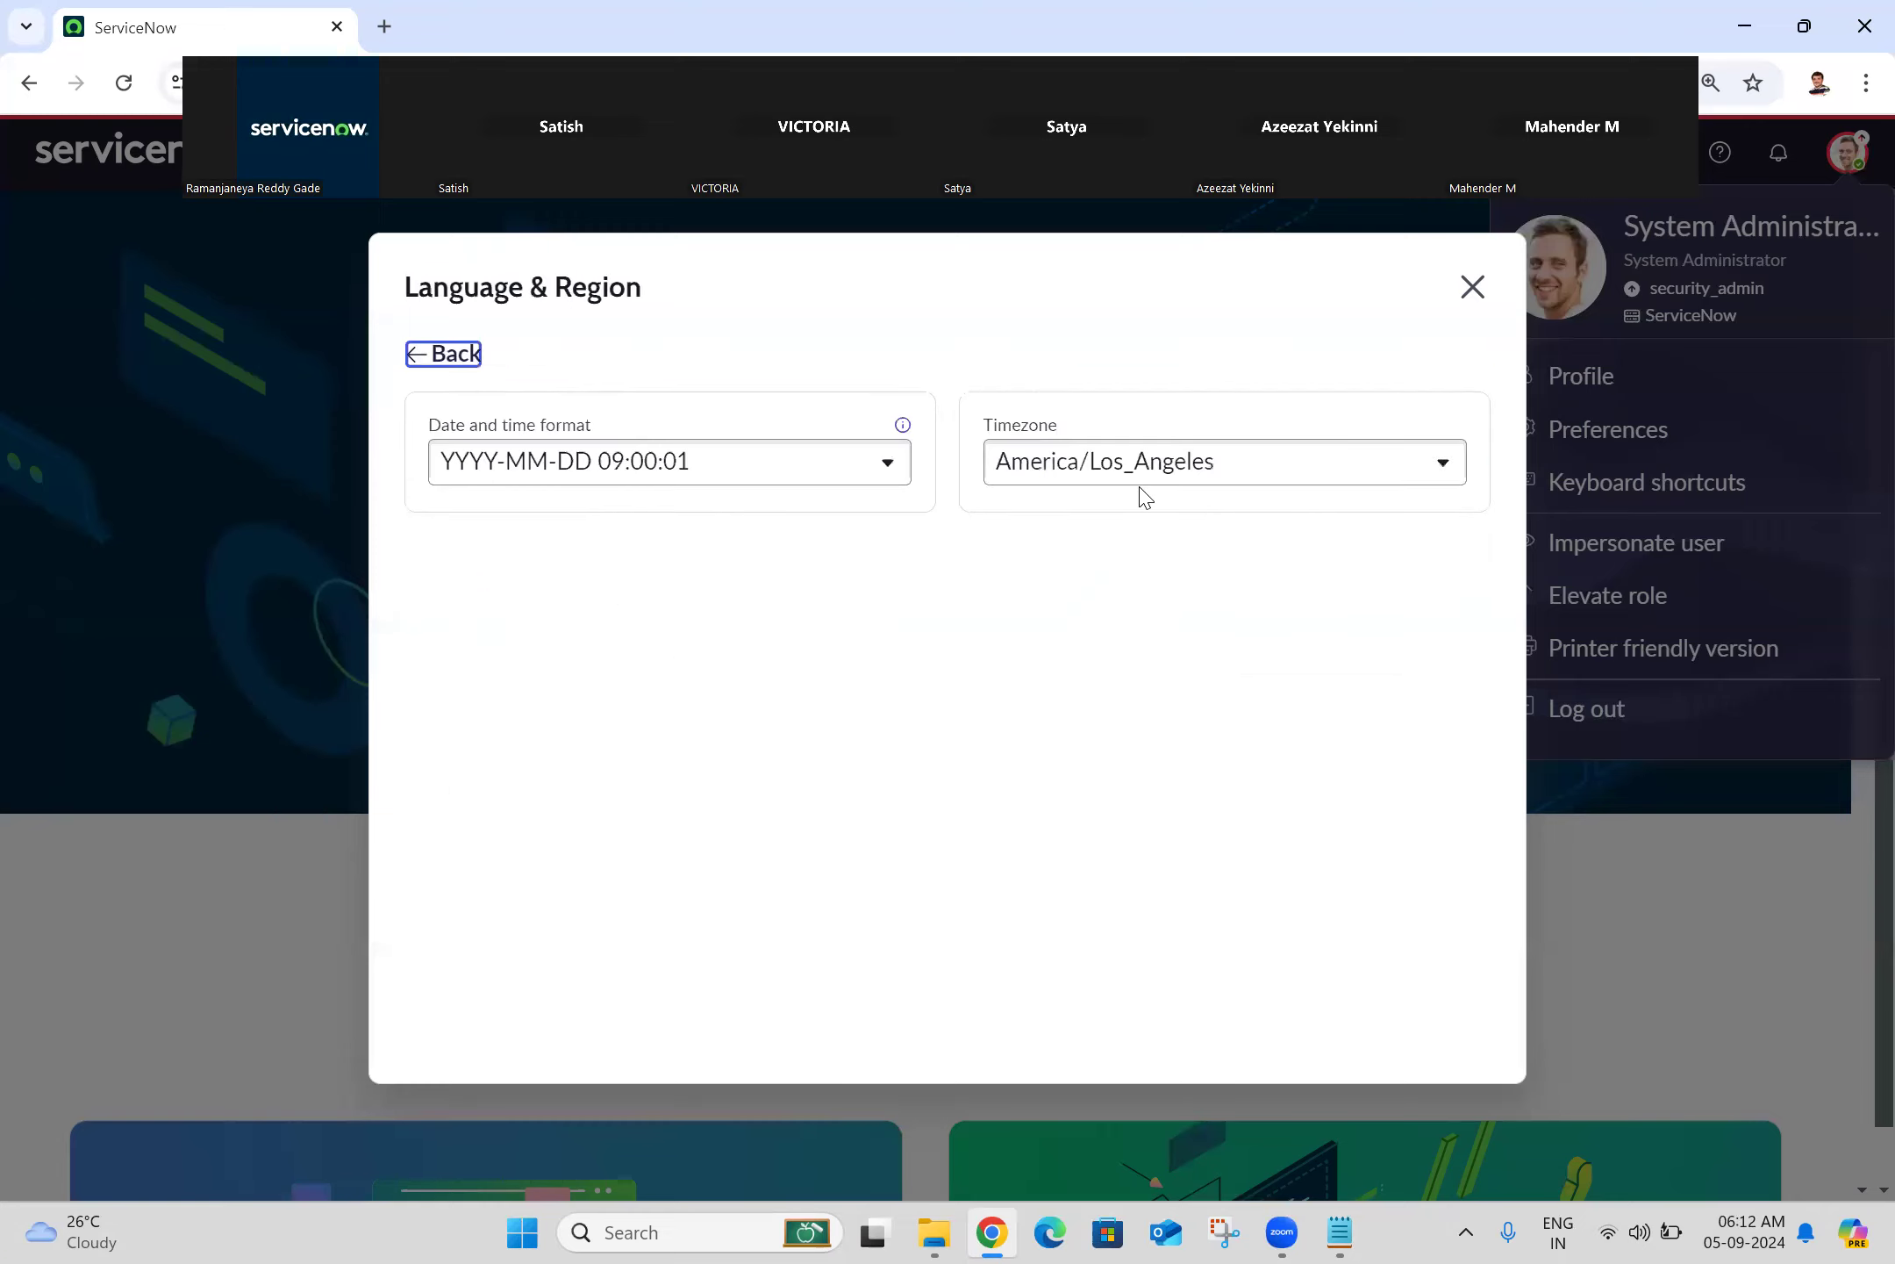
pyautogui.click(1107, 465)
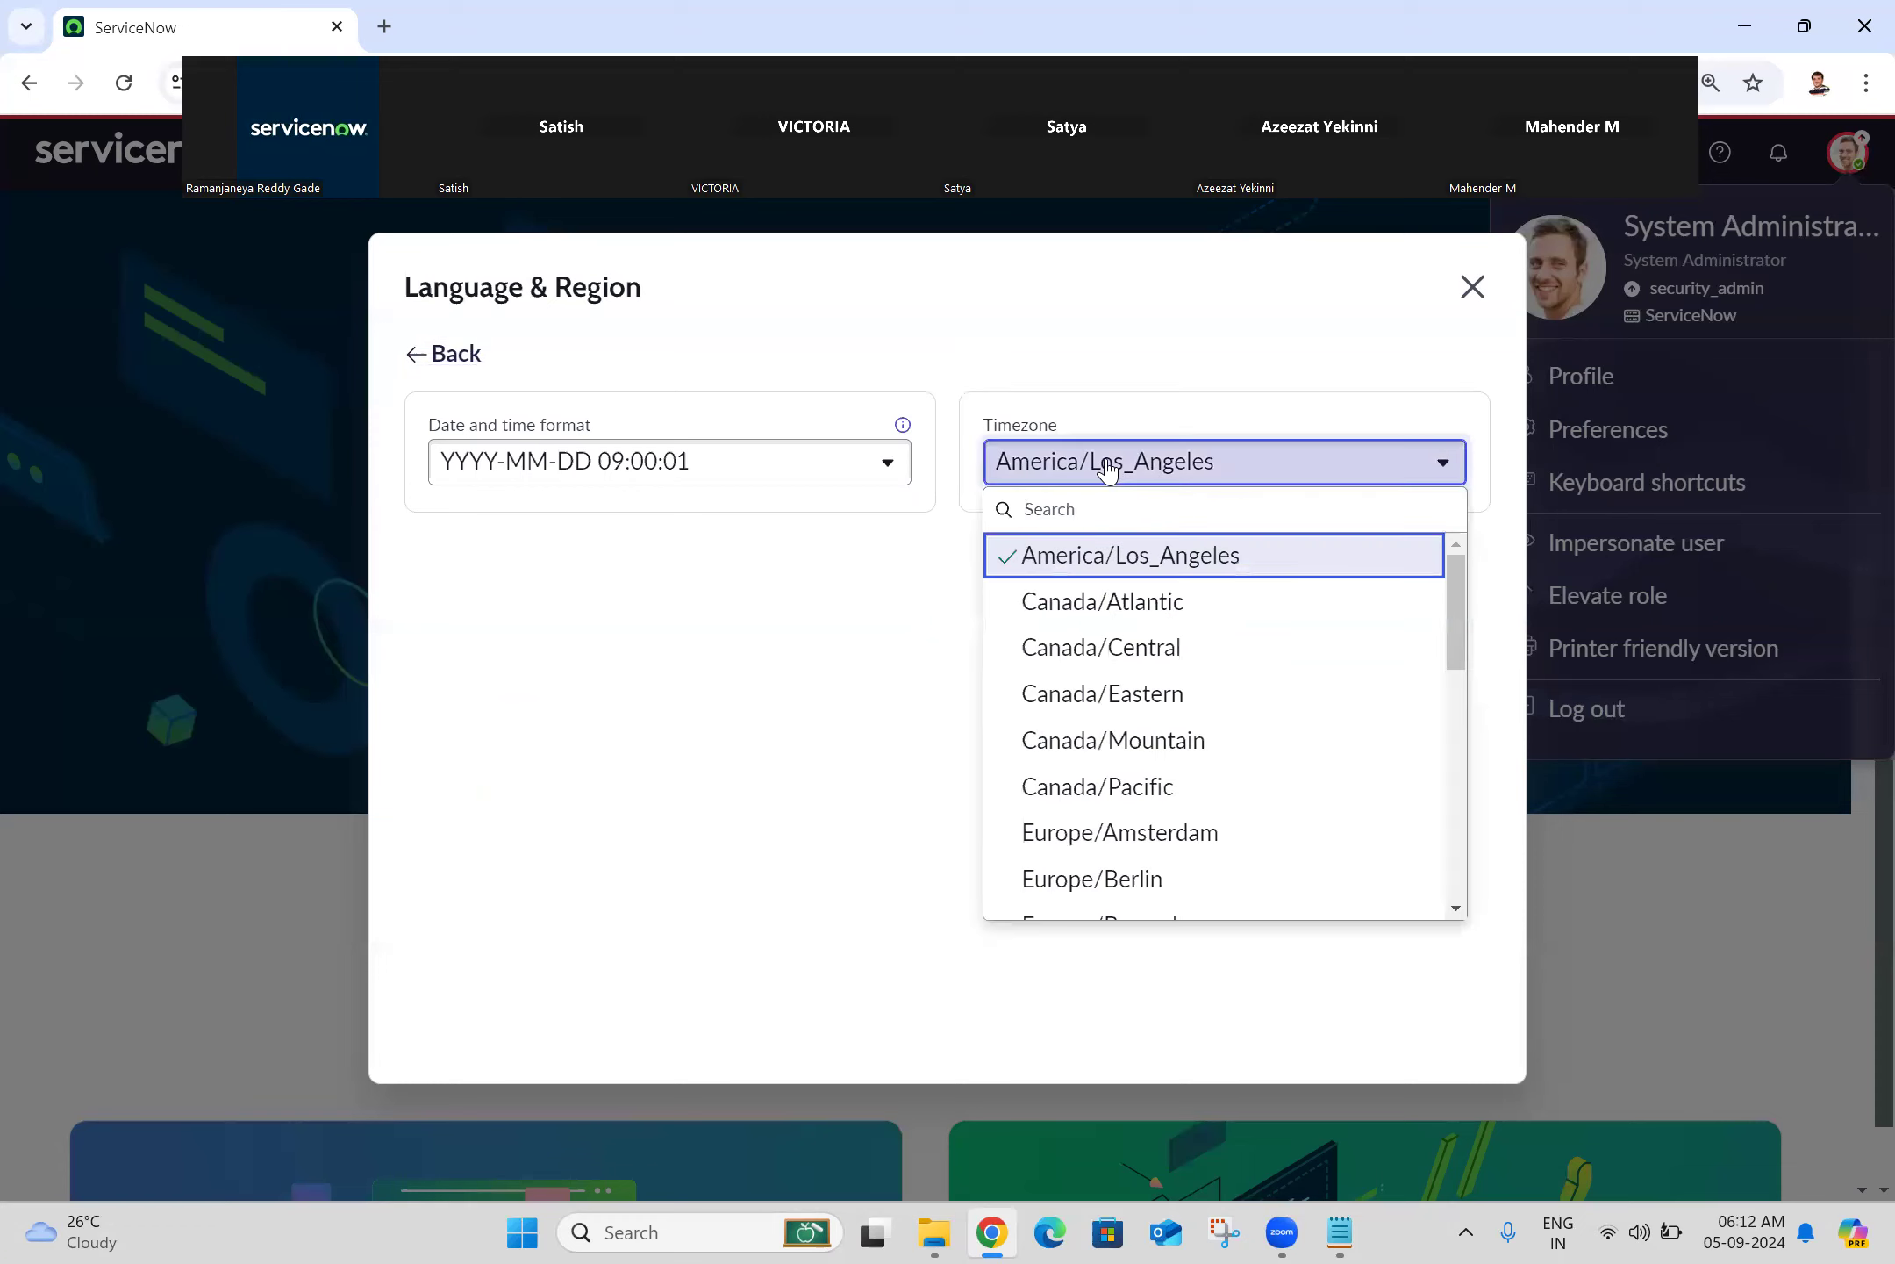
pyautogui.moveTo(1460, 614); pyautogui.dragTo(1455, 891)
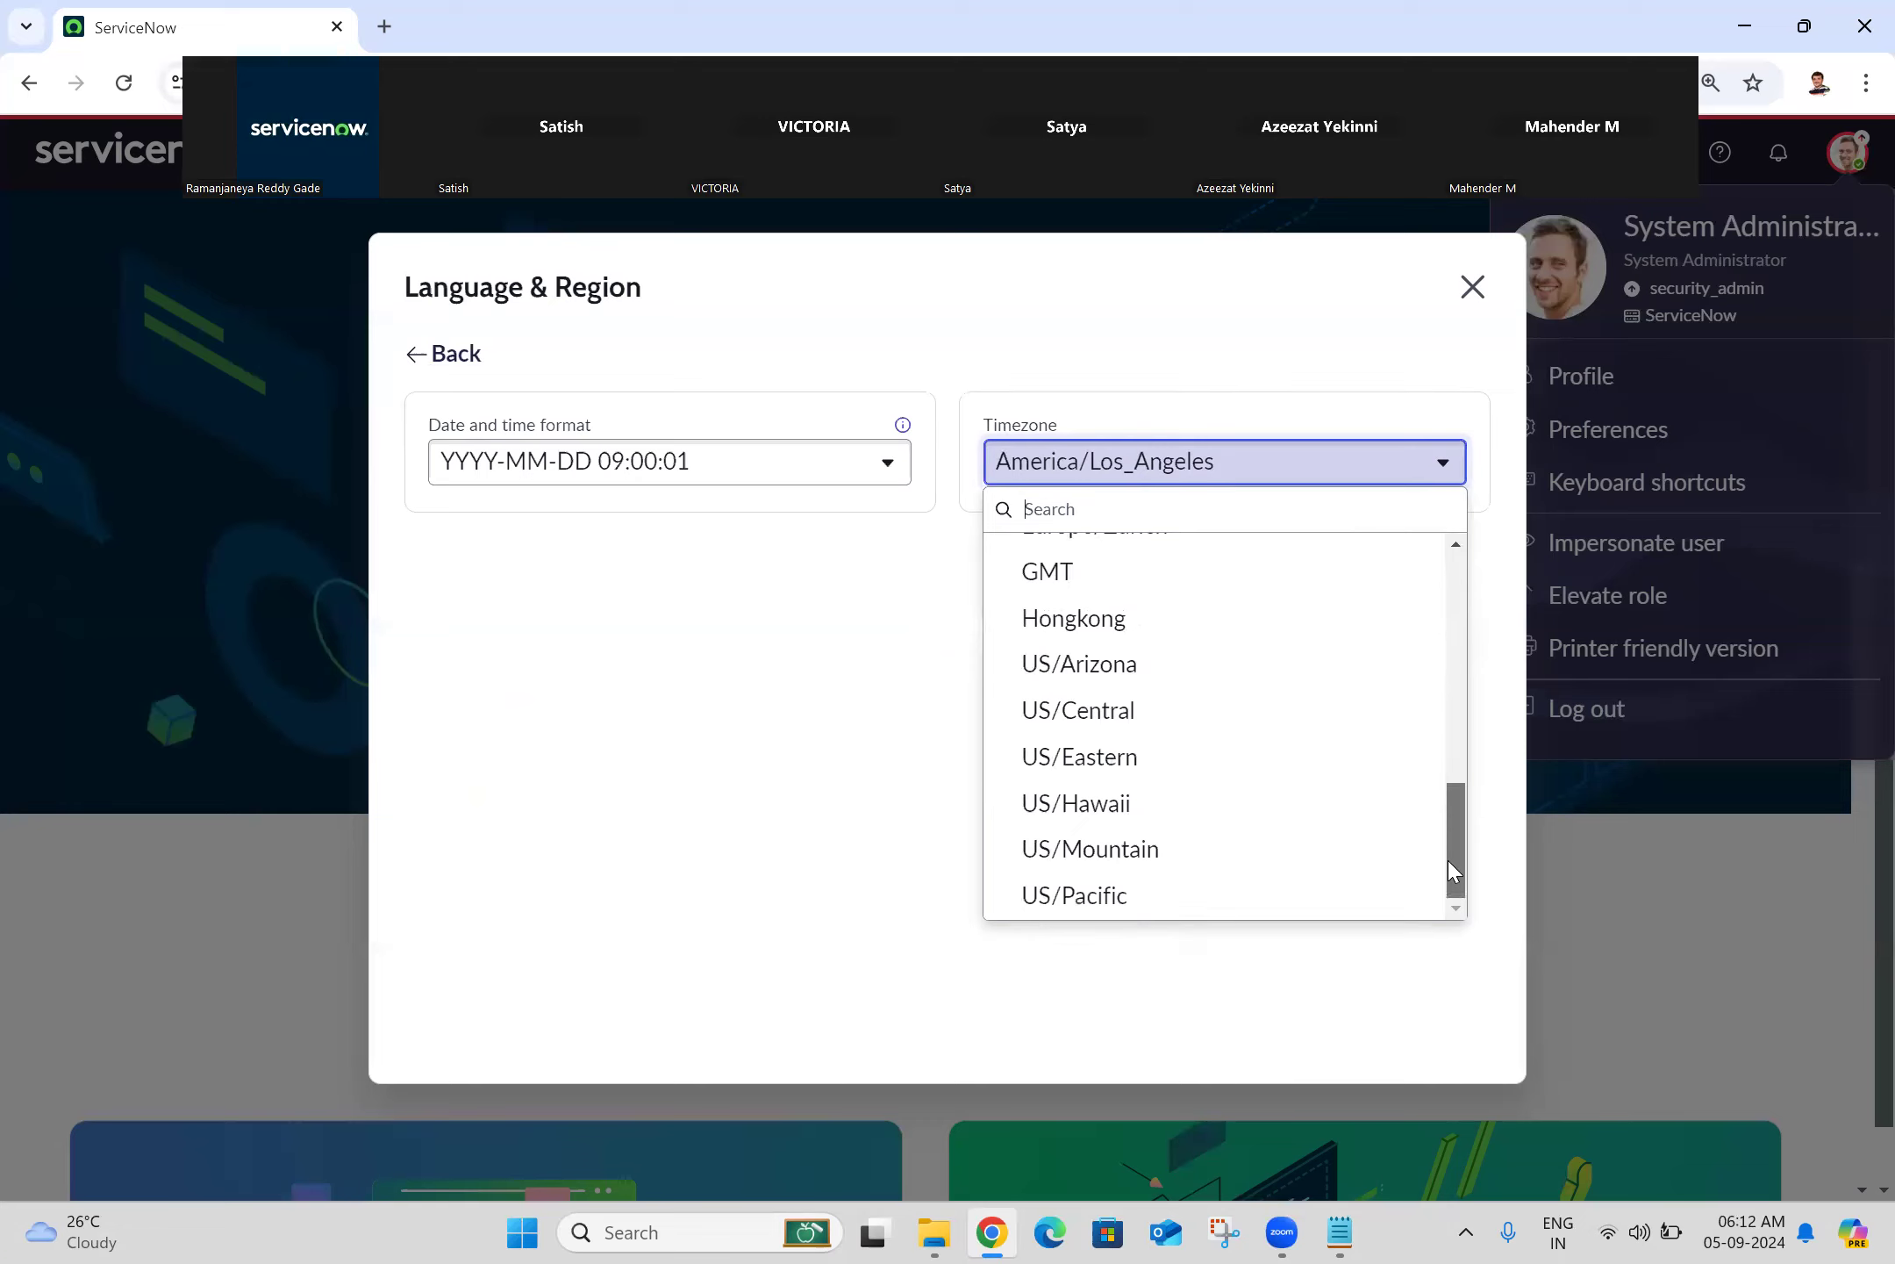
pyautogui.moveTo(1456, 804); pyautogui.dragTo(1430, 478)
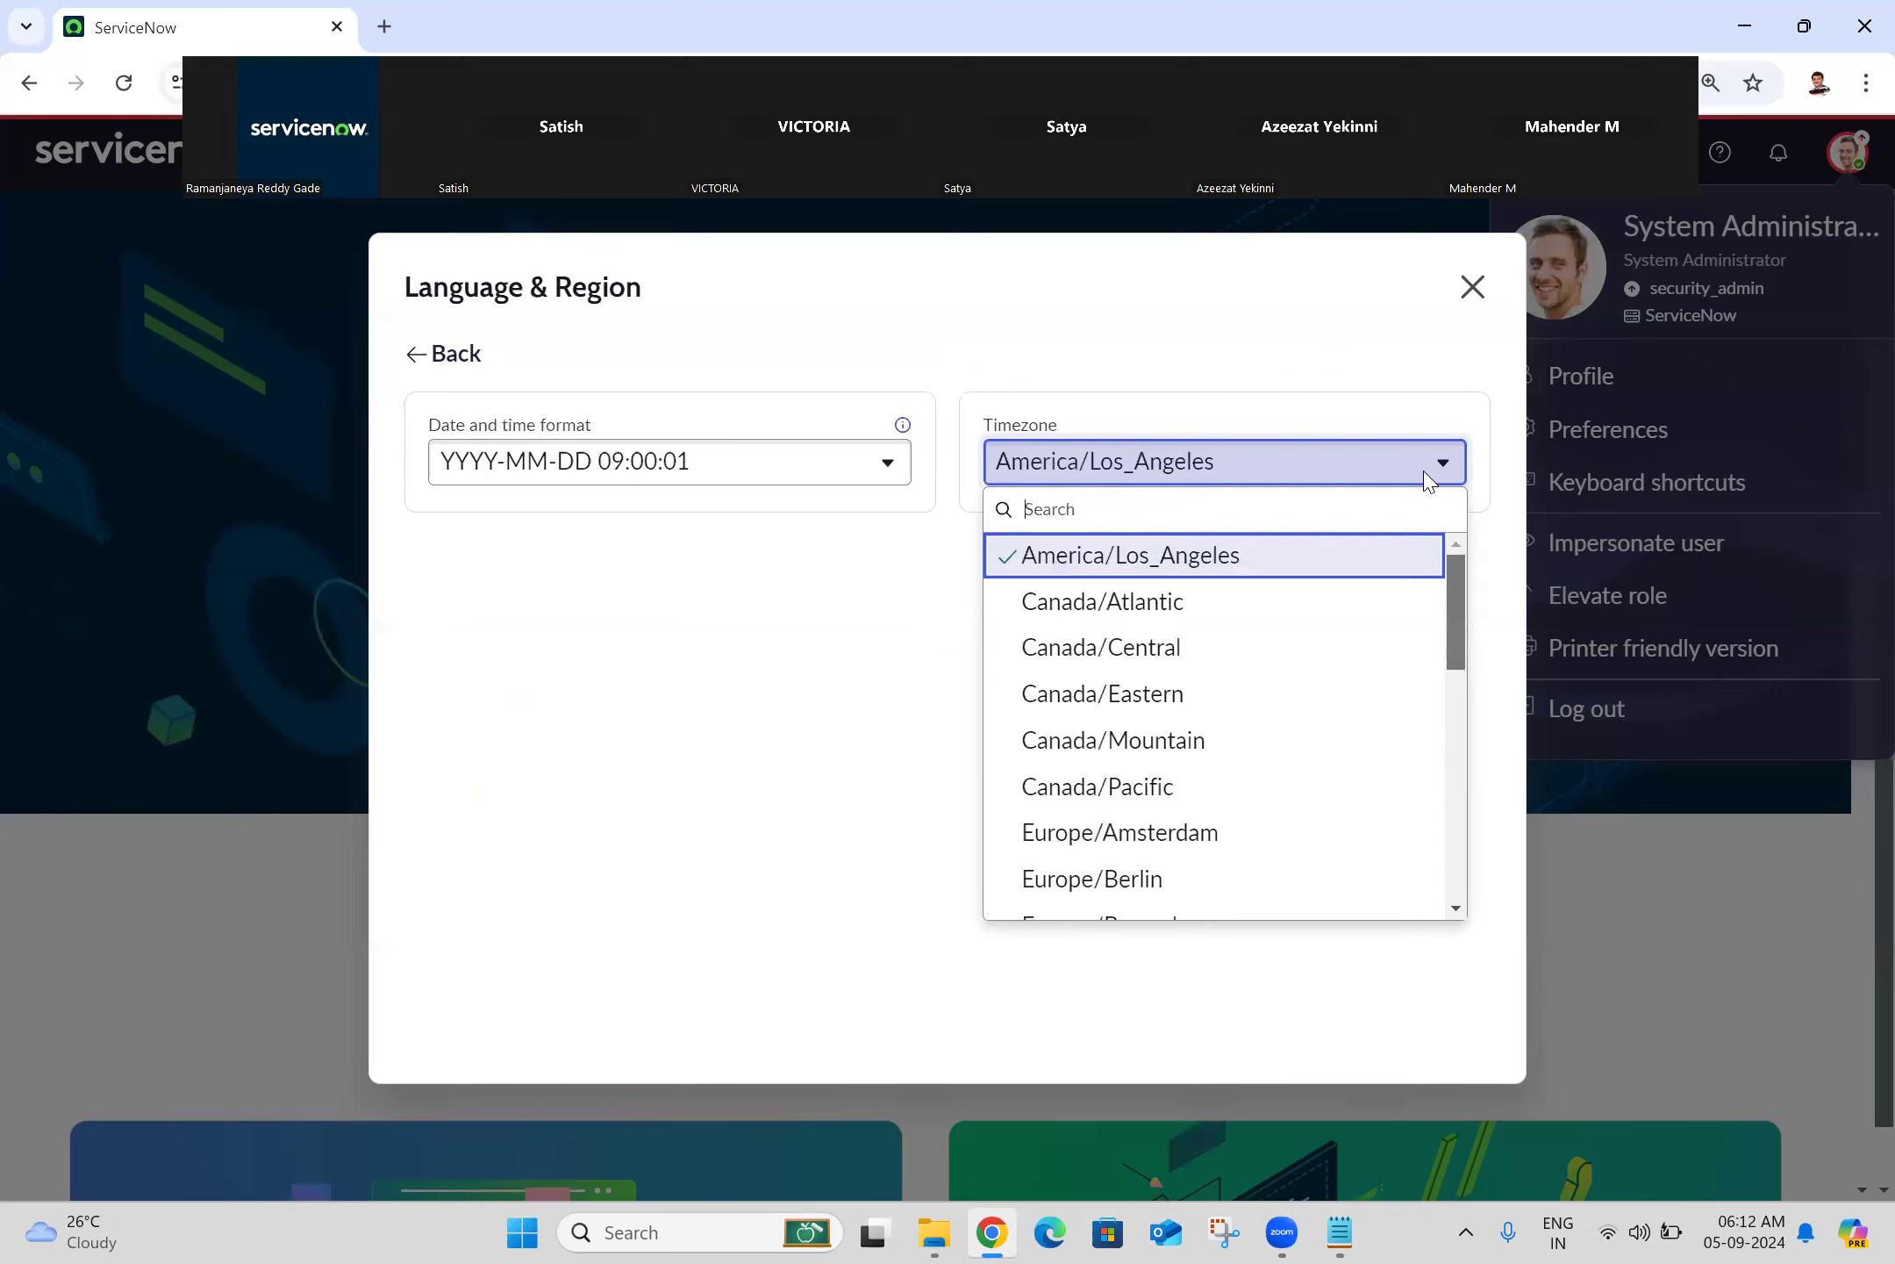
pyautogui.click(1198, 465)
pyautogui.click(1198, 465)
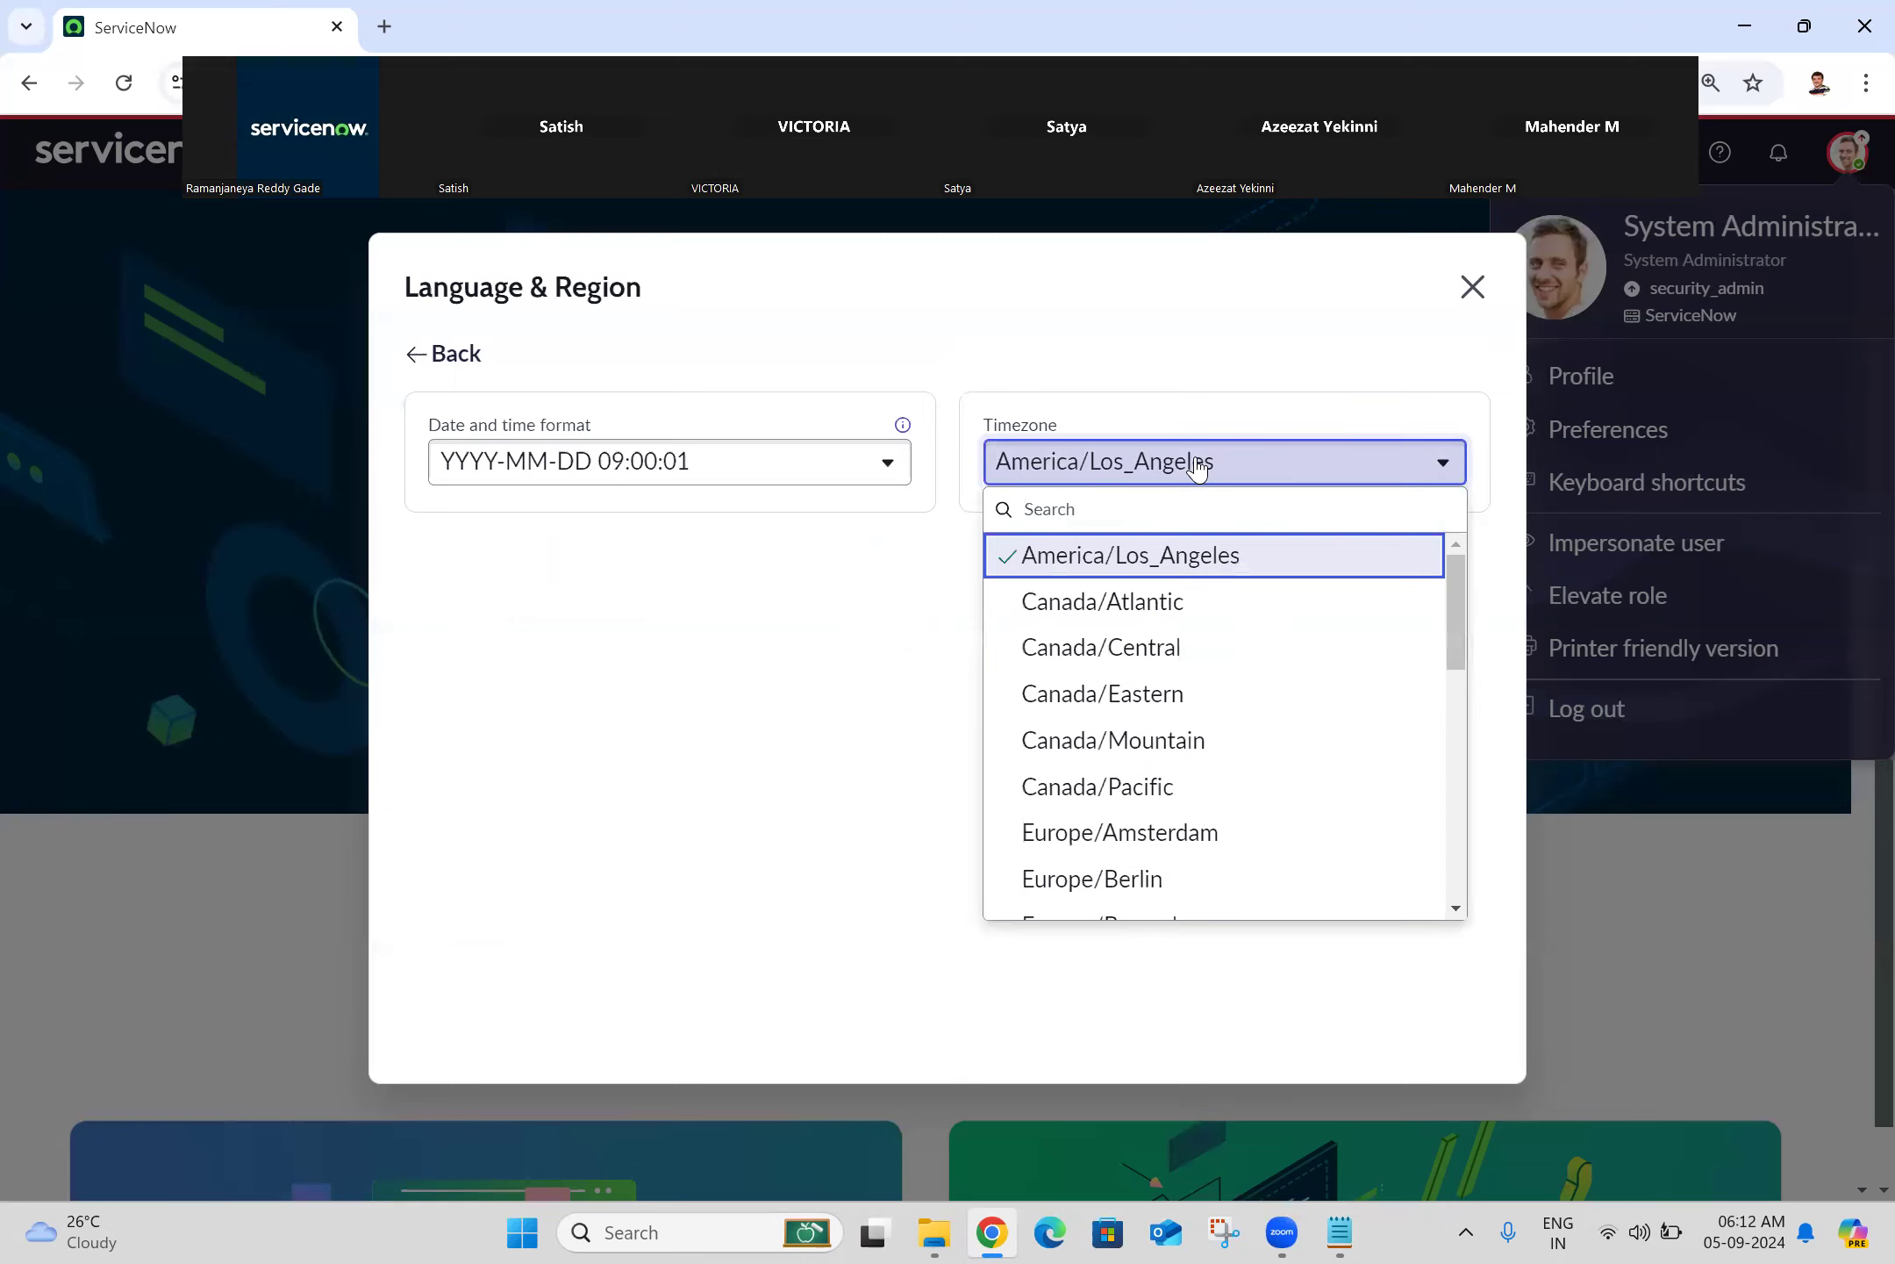
pyautogui.write('asia')
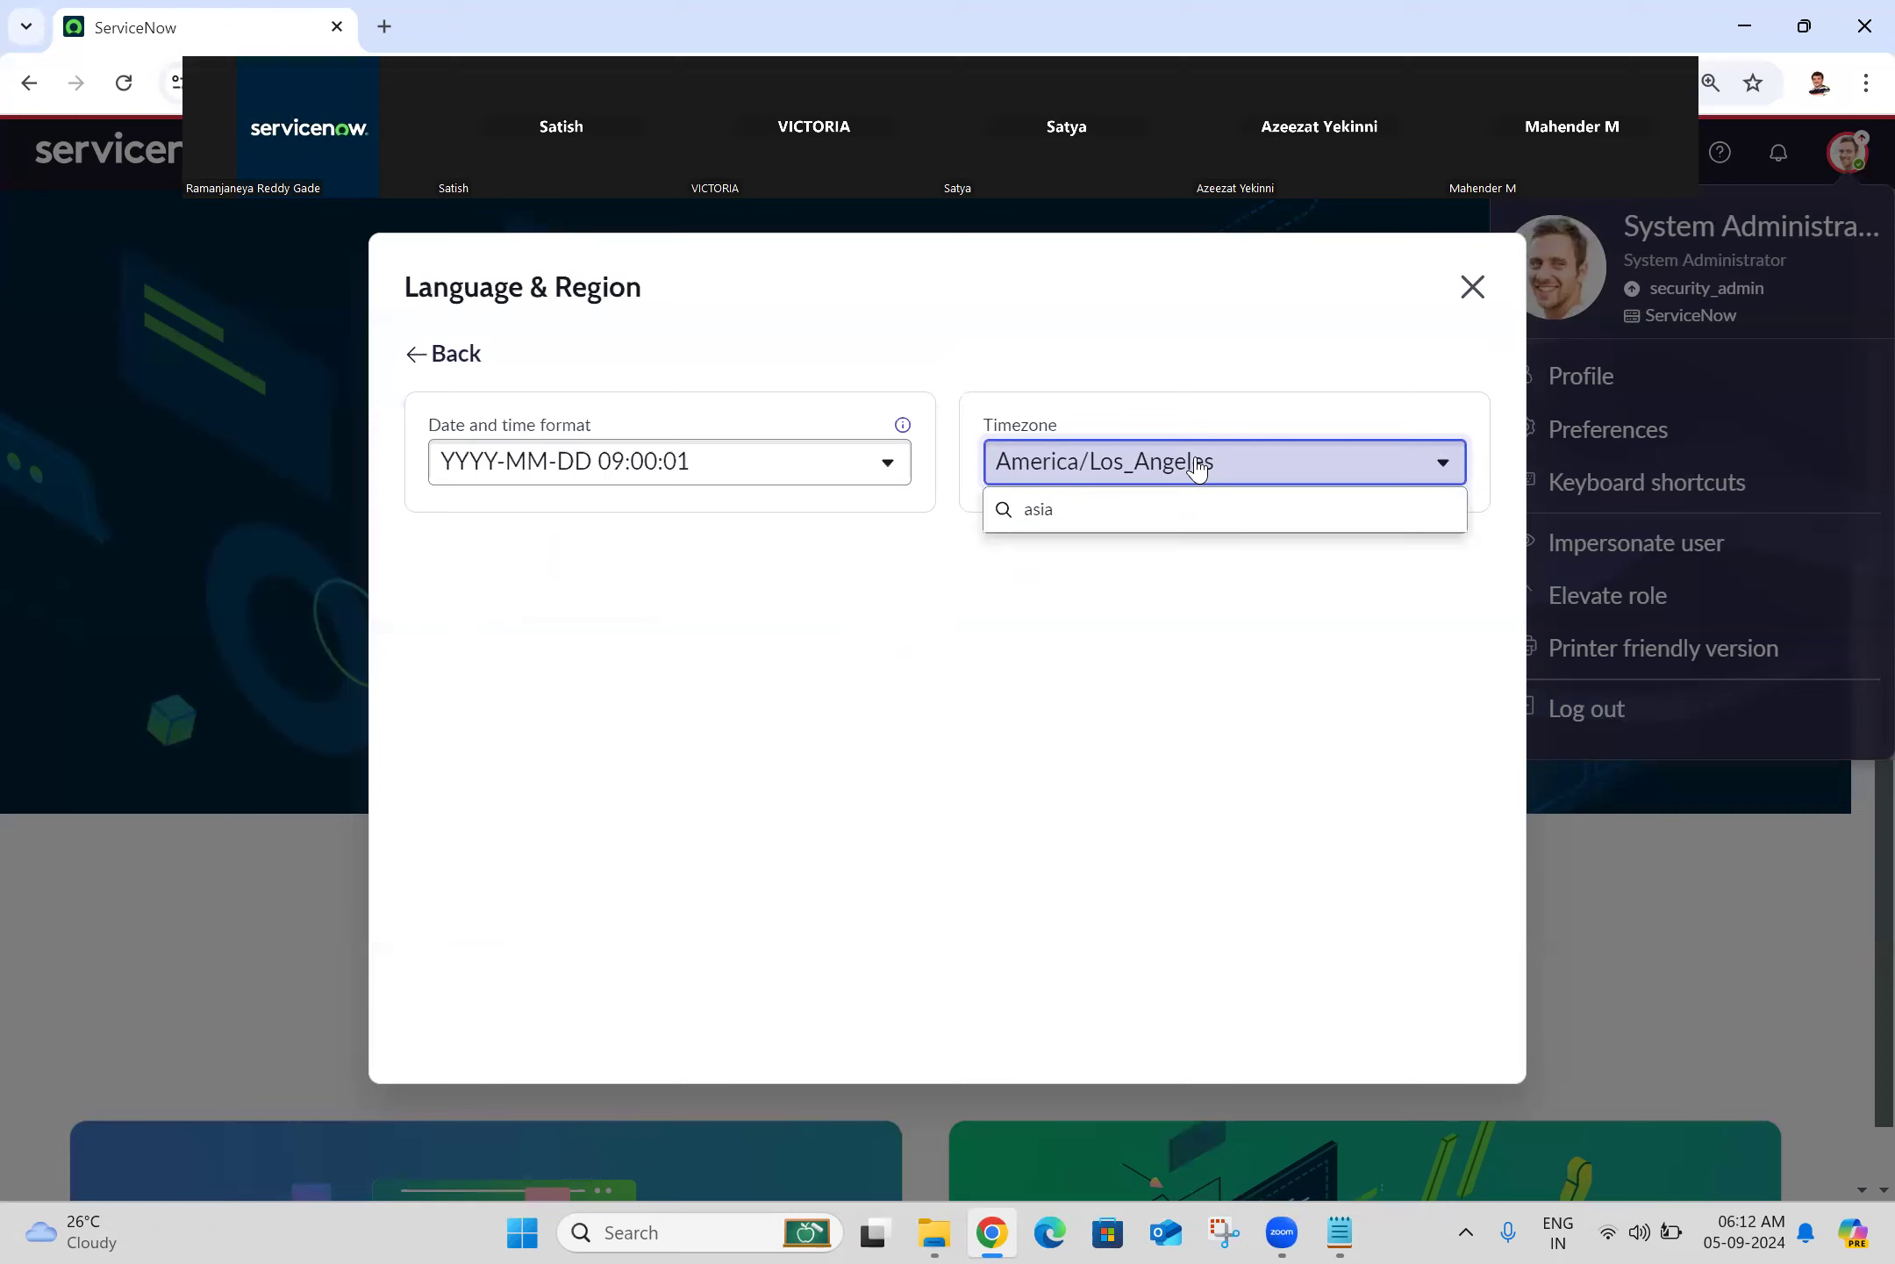
pyautogui.press('BackSpace')
pyautogui.press('BackSpace')
pyautogui.press('BackSpace')
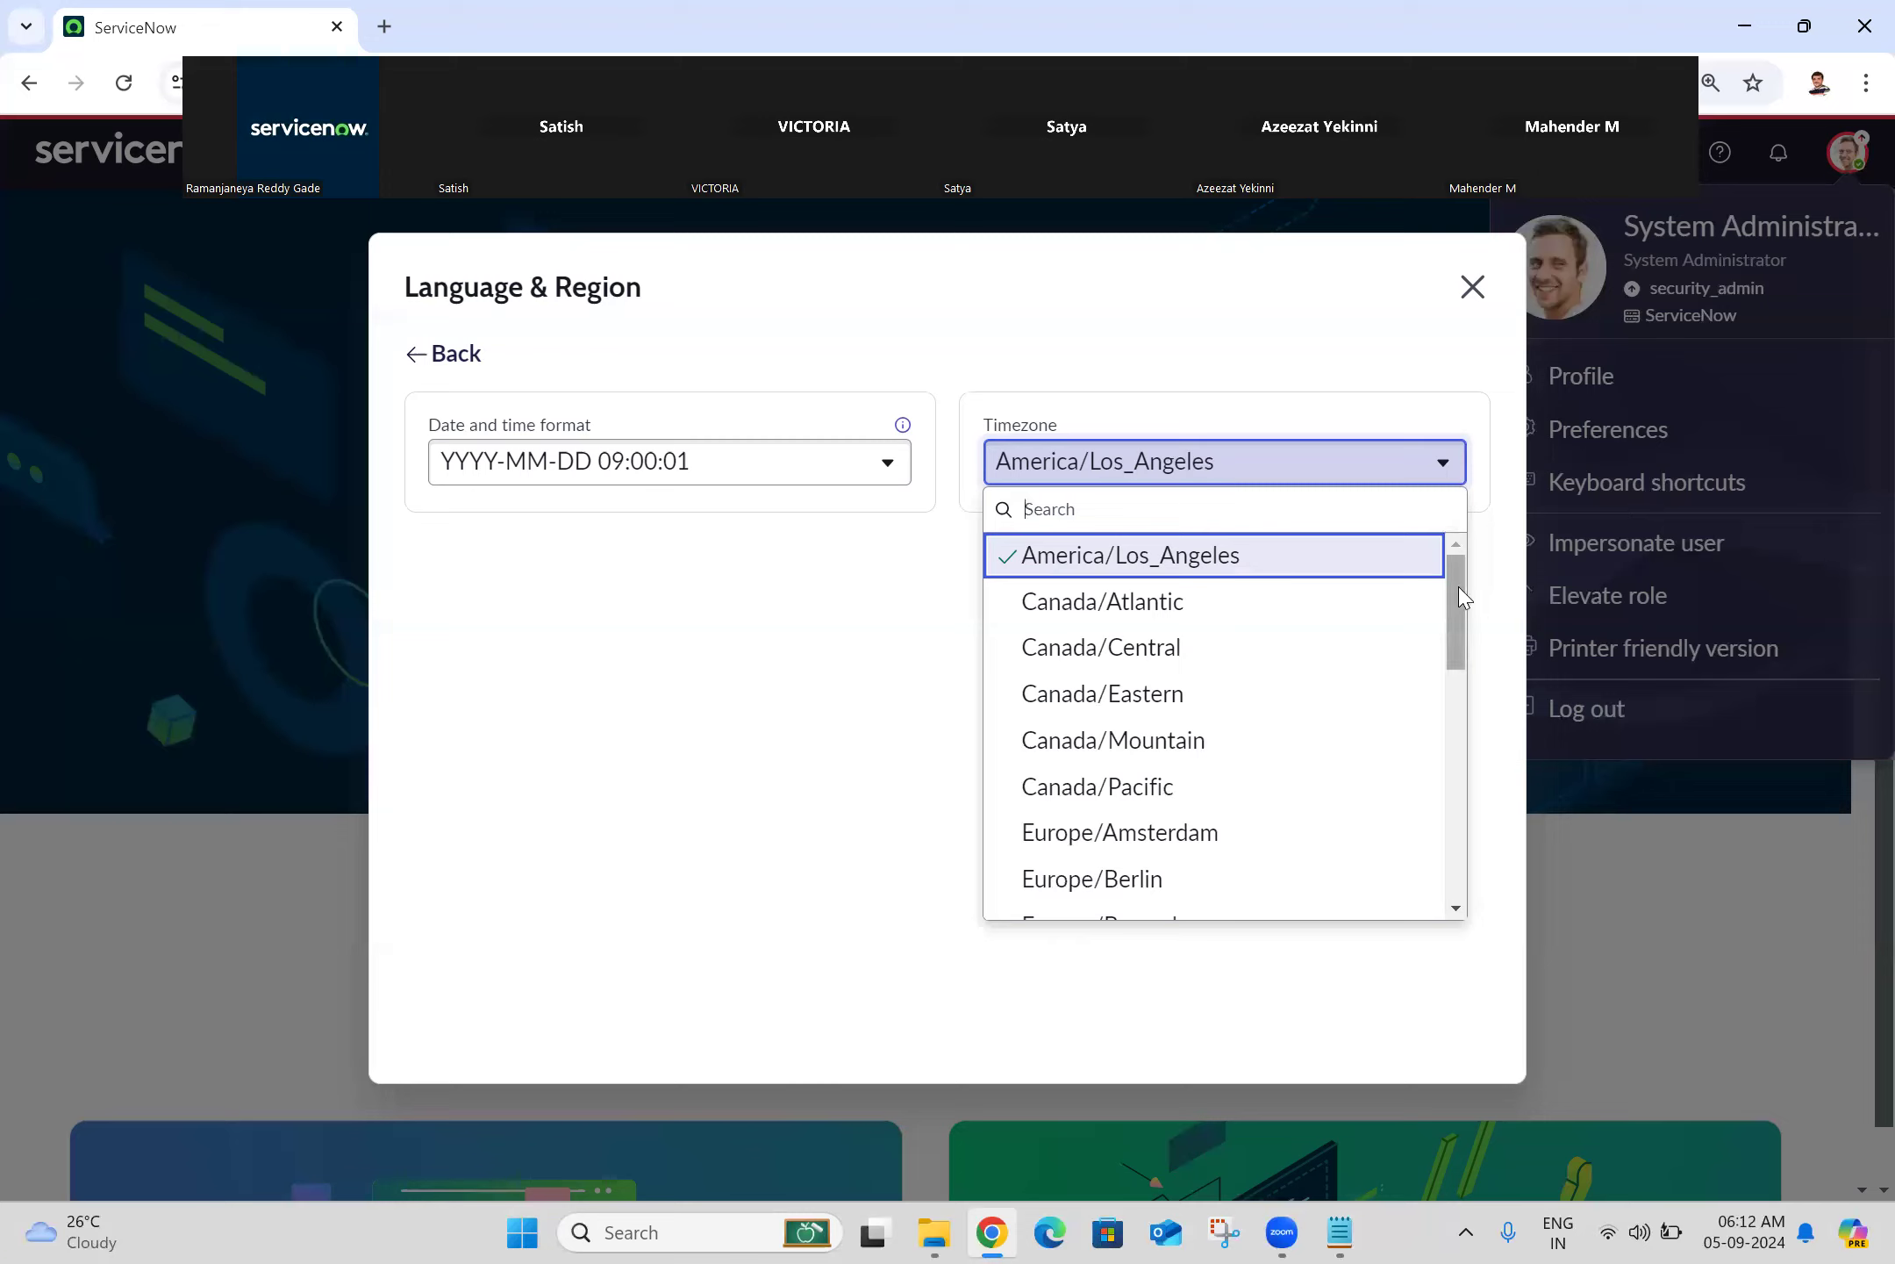
pyautogui.press('Down')
pyautogui.press('Down')
pyautogui.press('Down')
pyautogui.press('Down')
pyautogui.press('Down')
pyautogui.press('Down')
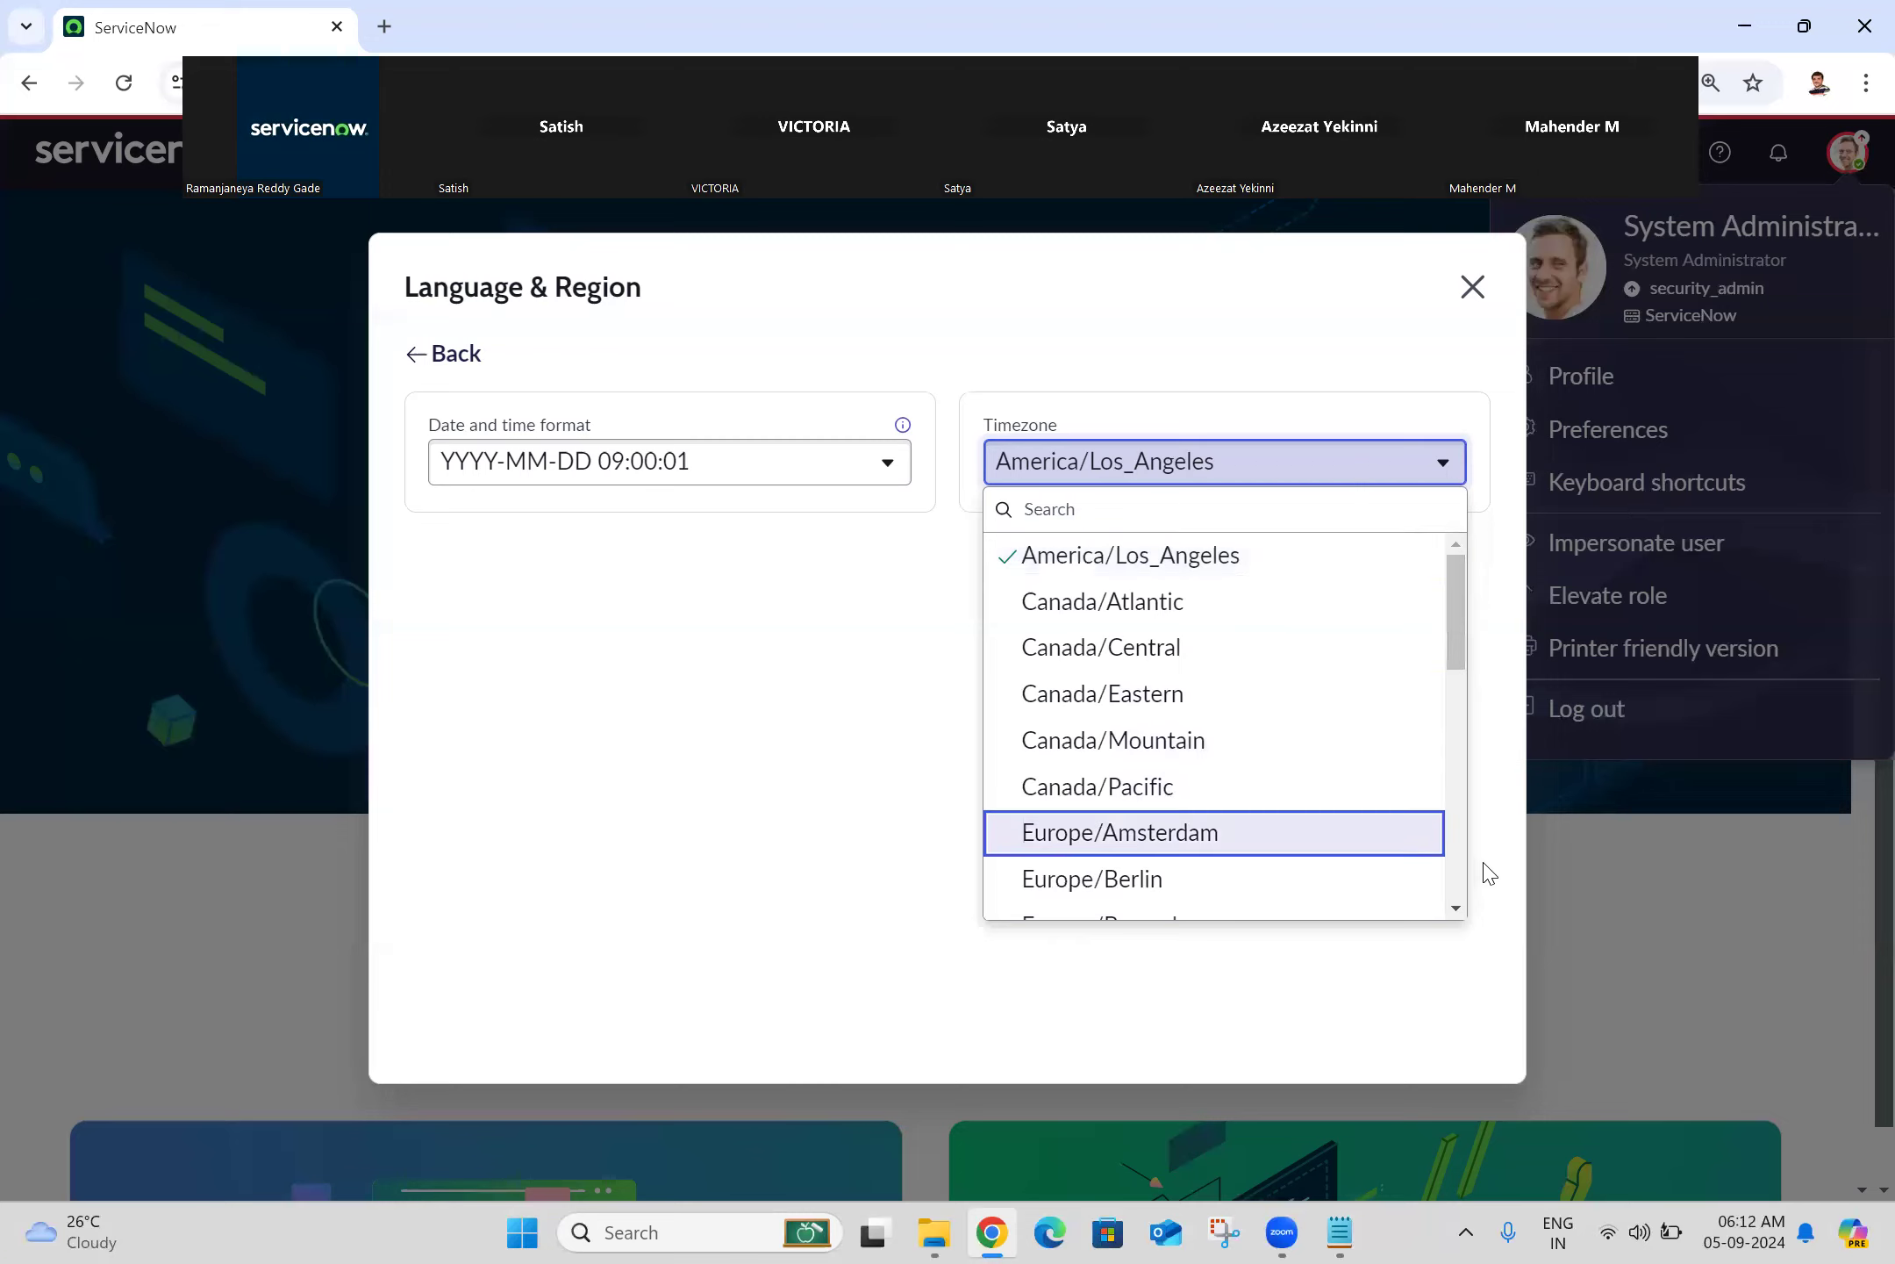
pyautogui.click(1282, 367)
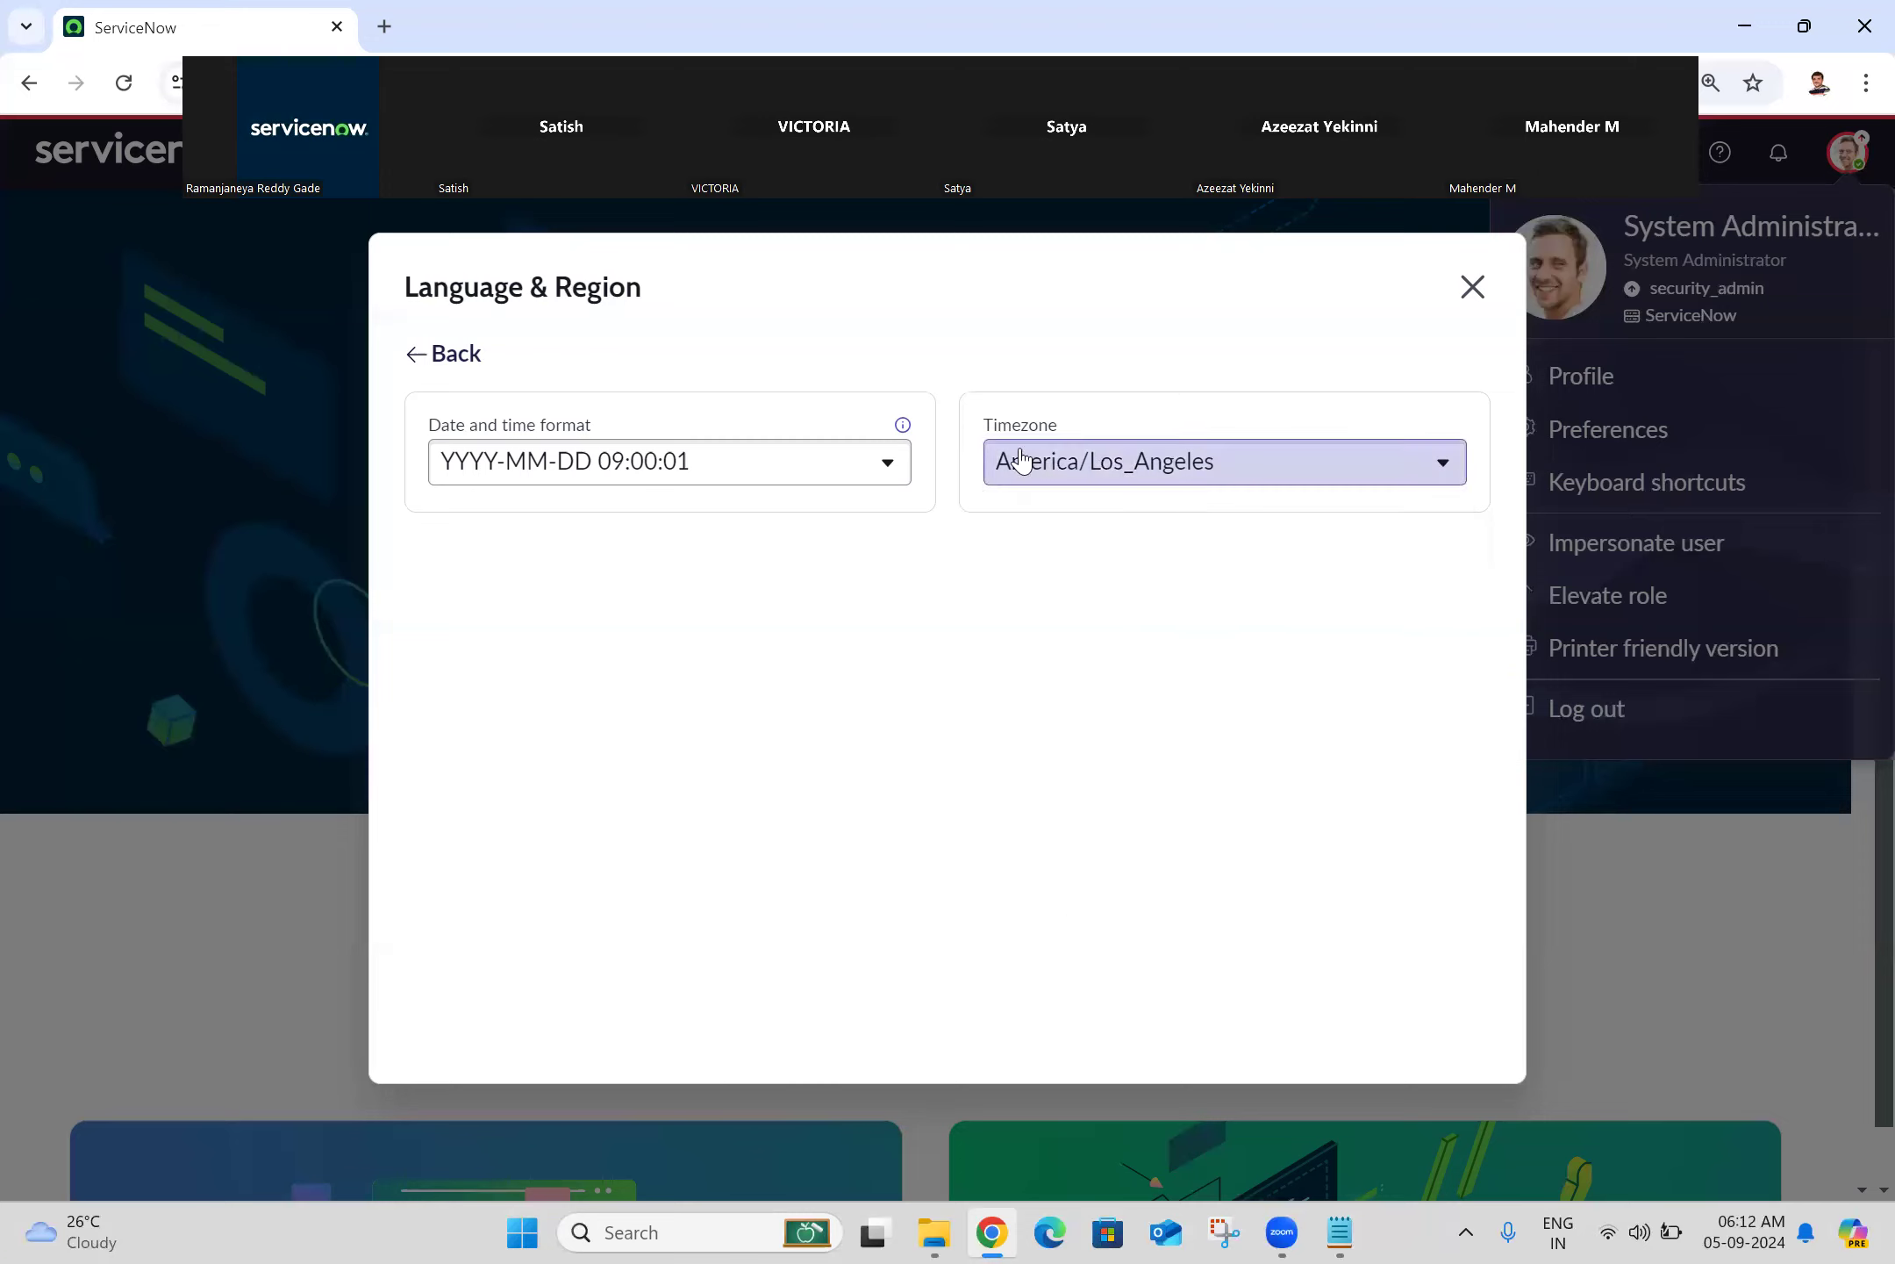
# Step: Browse the date and time formats, keep YYYY-MM-DD 09:00:01, and go back to the Preferences categories
pyautogui.click(871, 465)
pyautogui.press('Down')
pyautogui.press('Down')
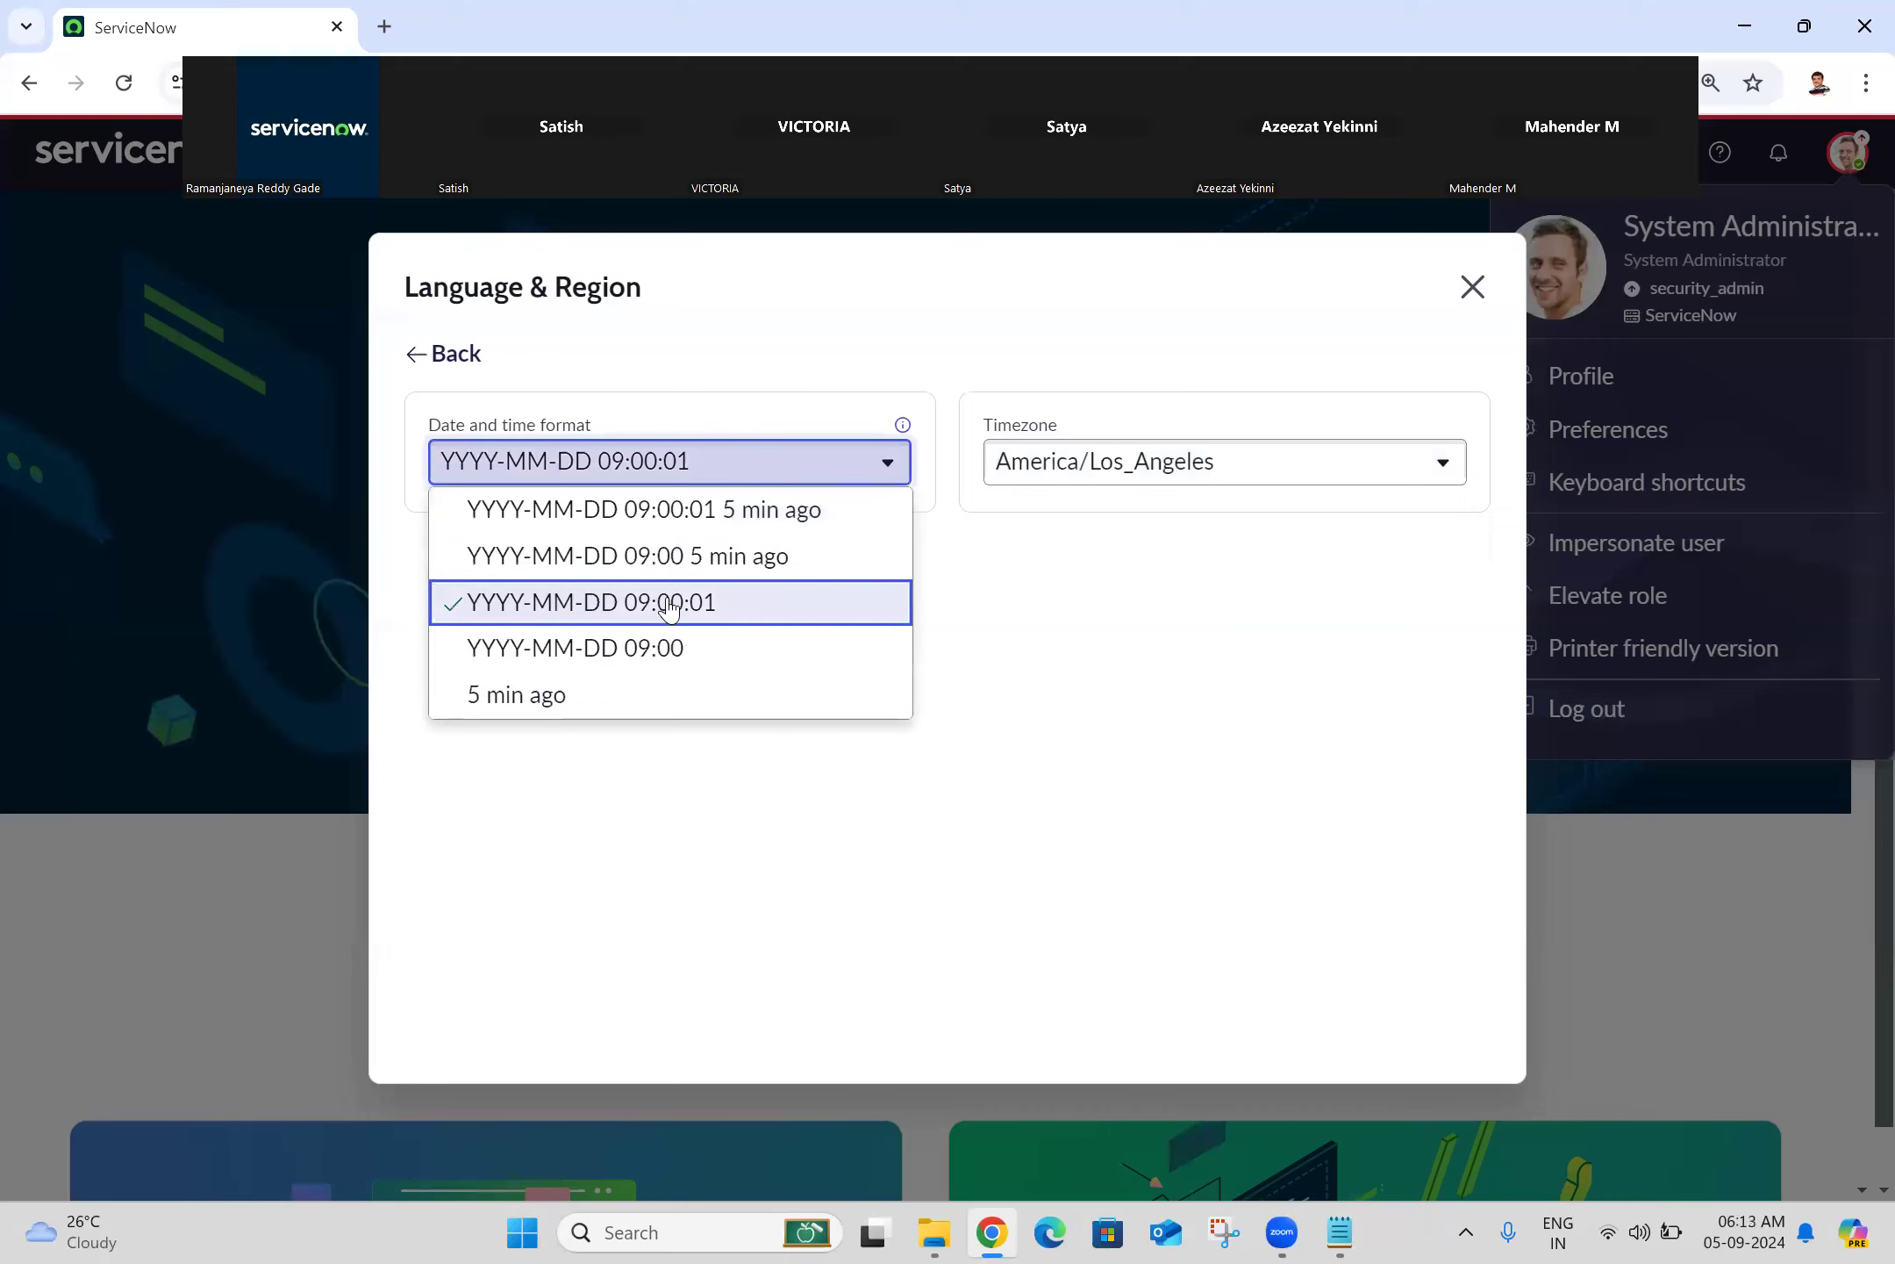
pyautogui.click(1139, 303)
pyautogui.click(416, 359)
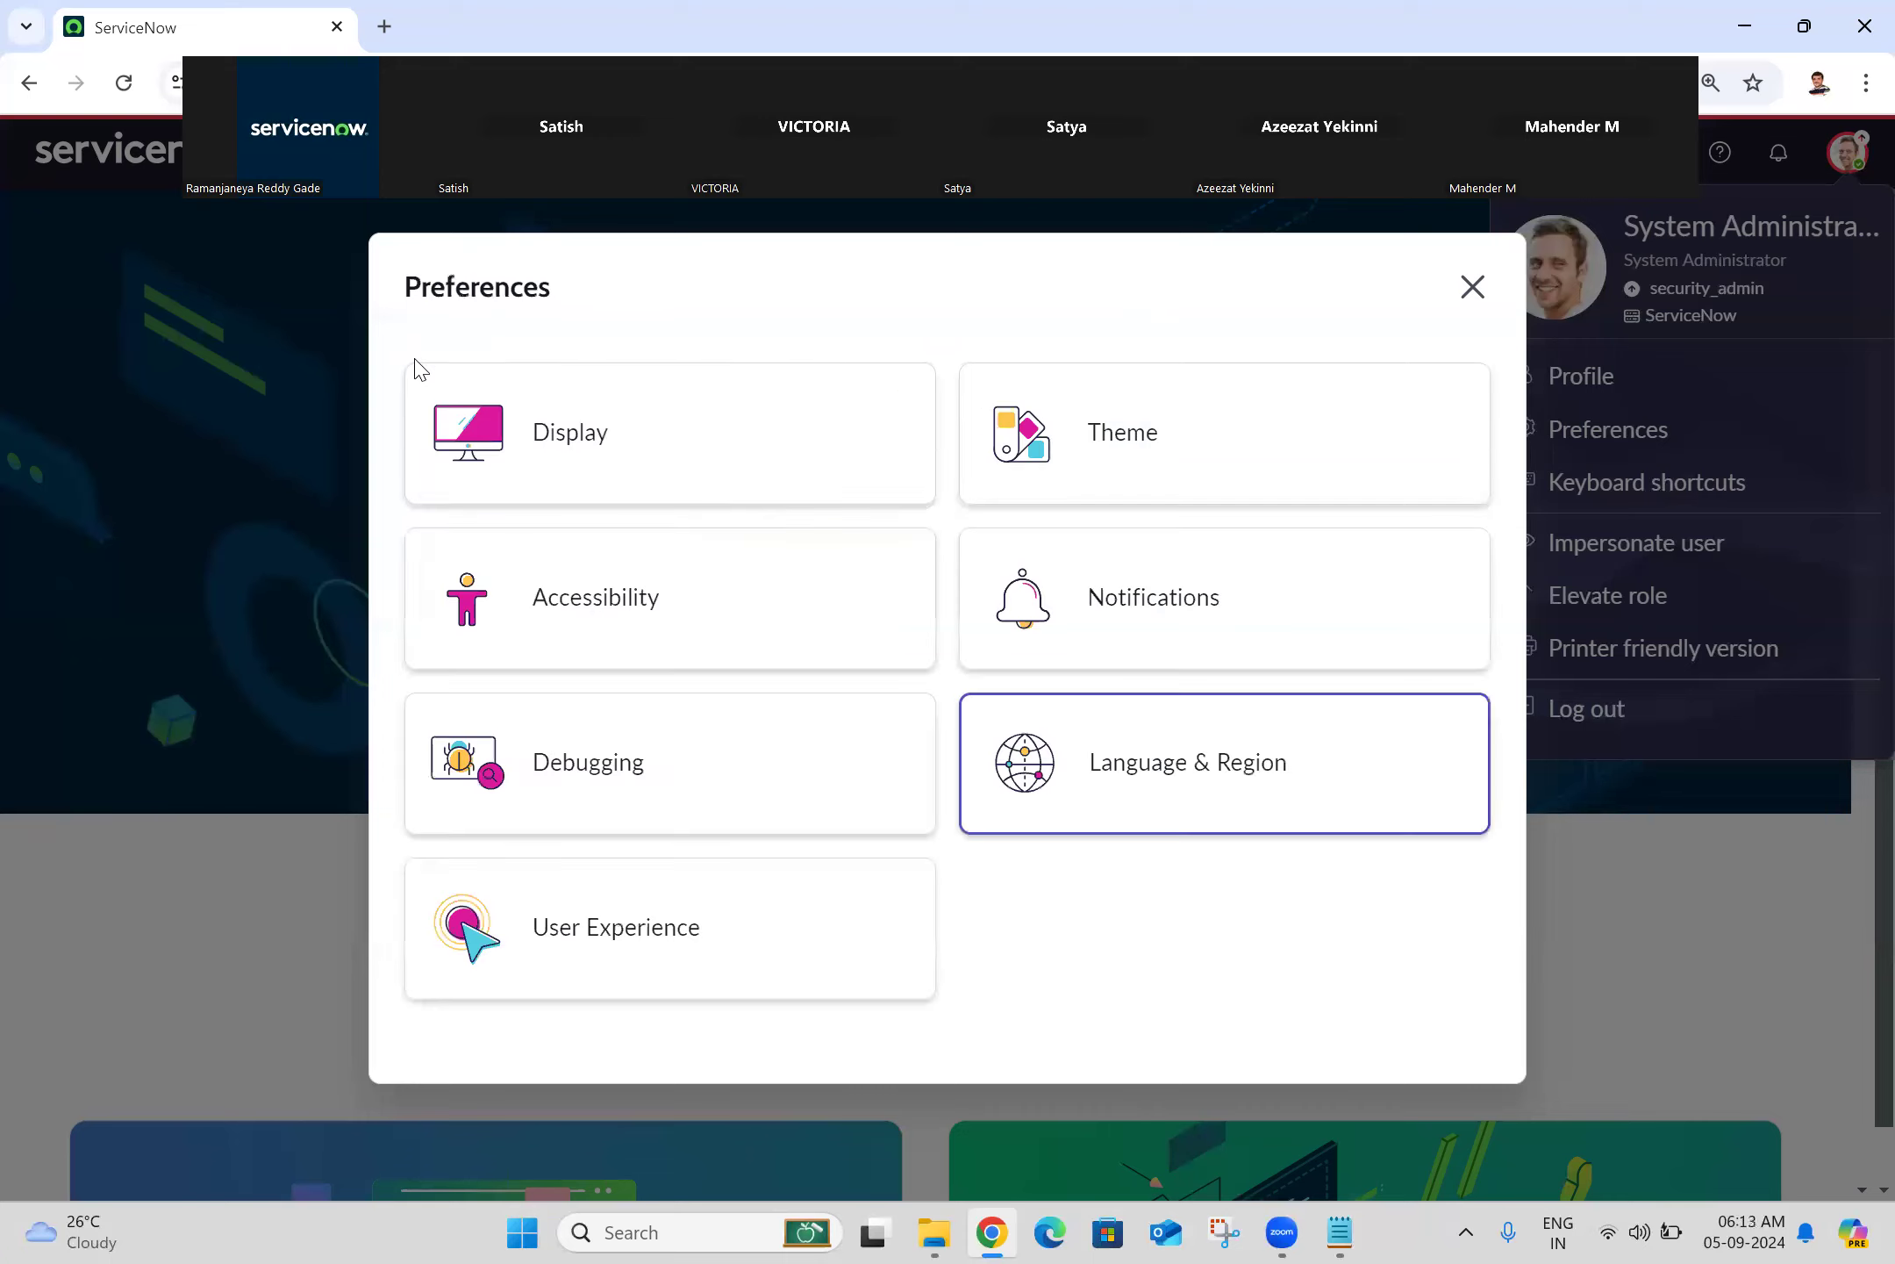
# Step: Look over the User Experience preferences and their start page choices without changing them
pyautogui.click(677, 932)
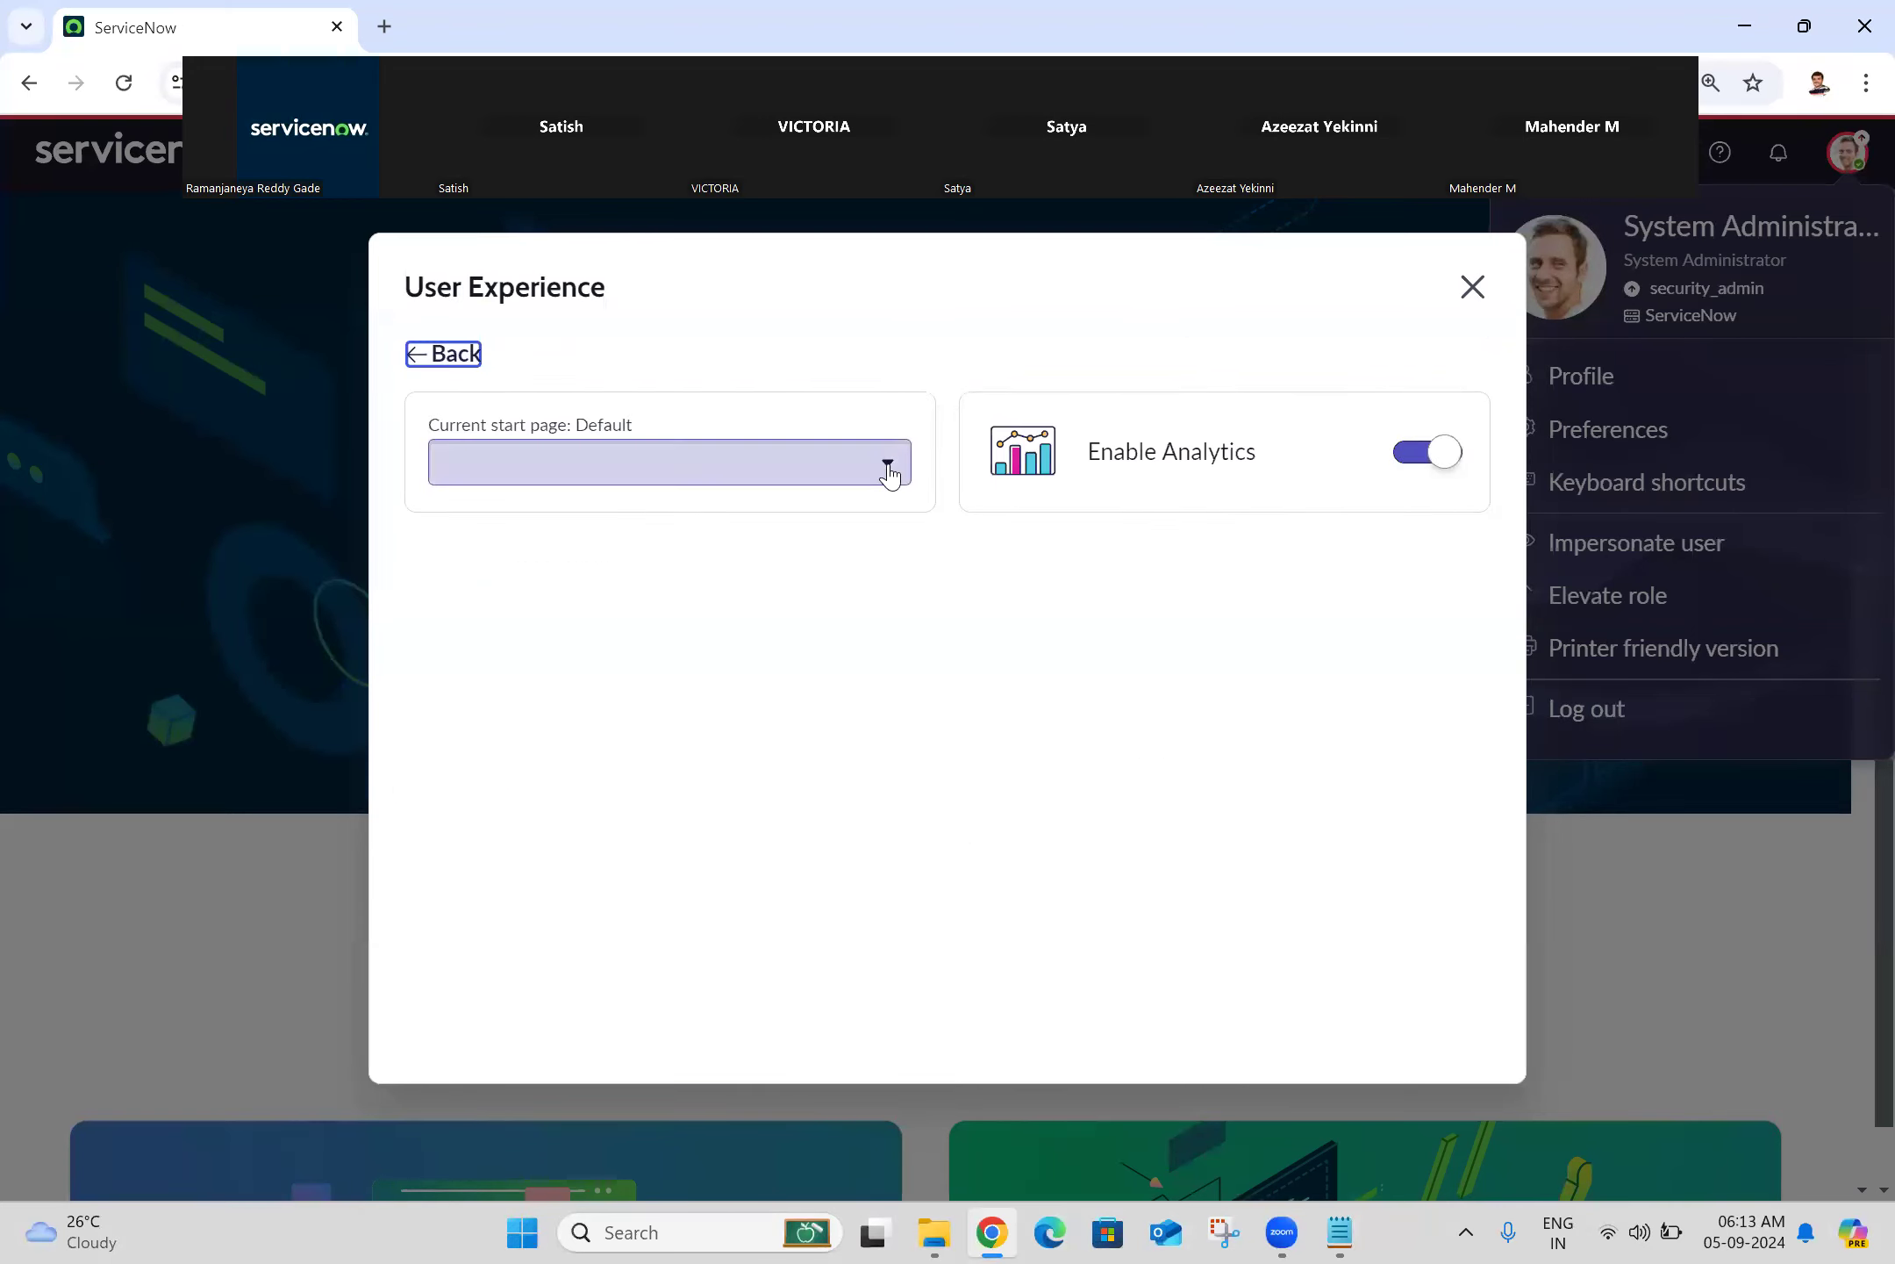
pyautogui.click(816, 459)
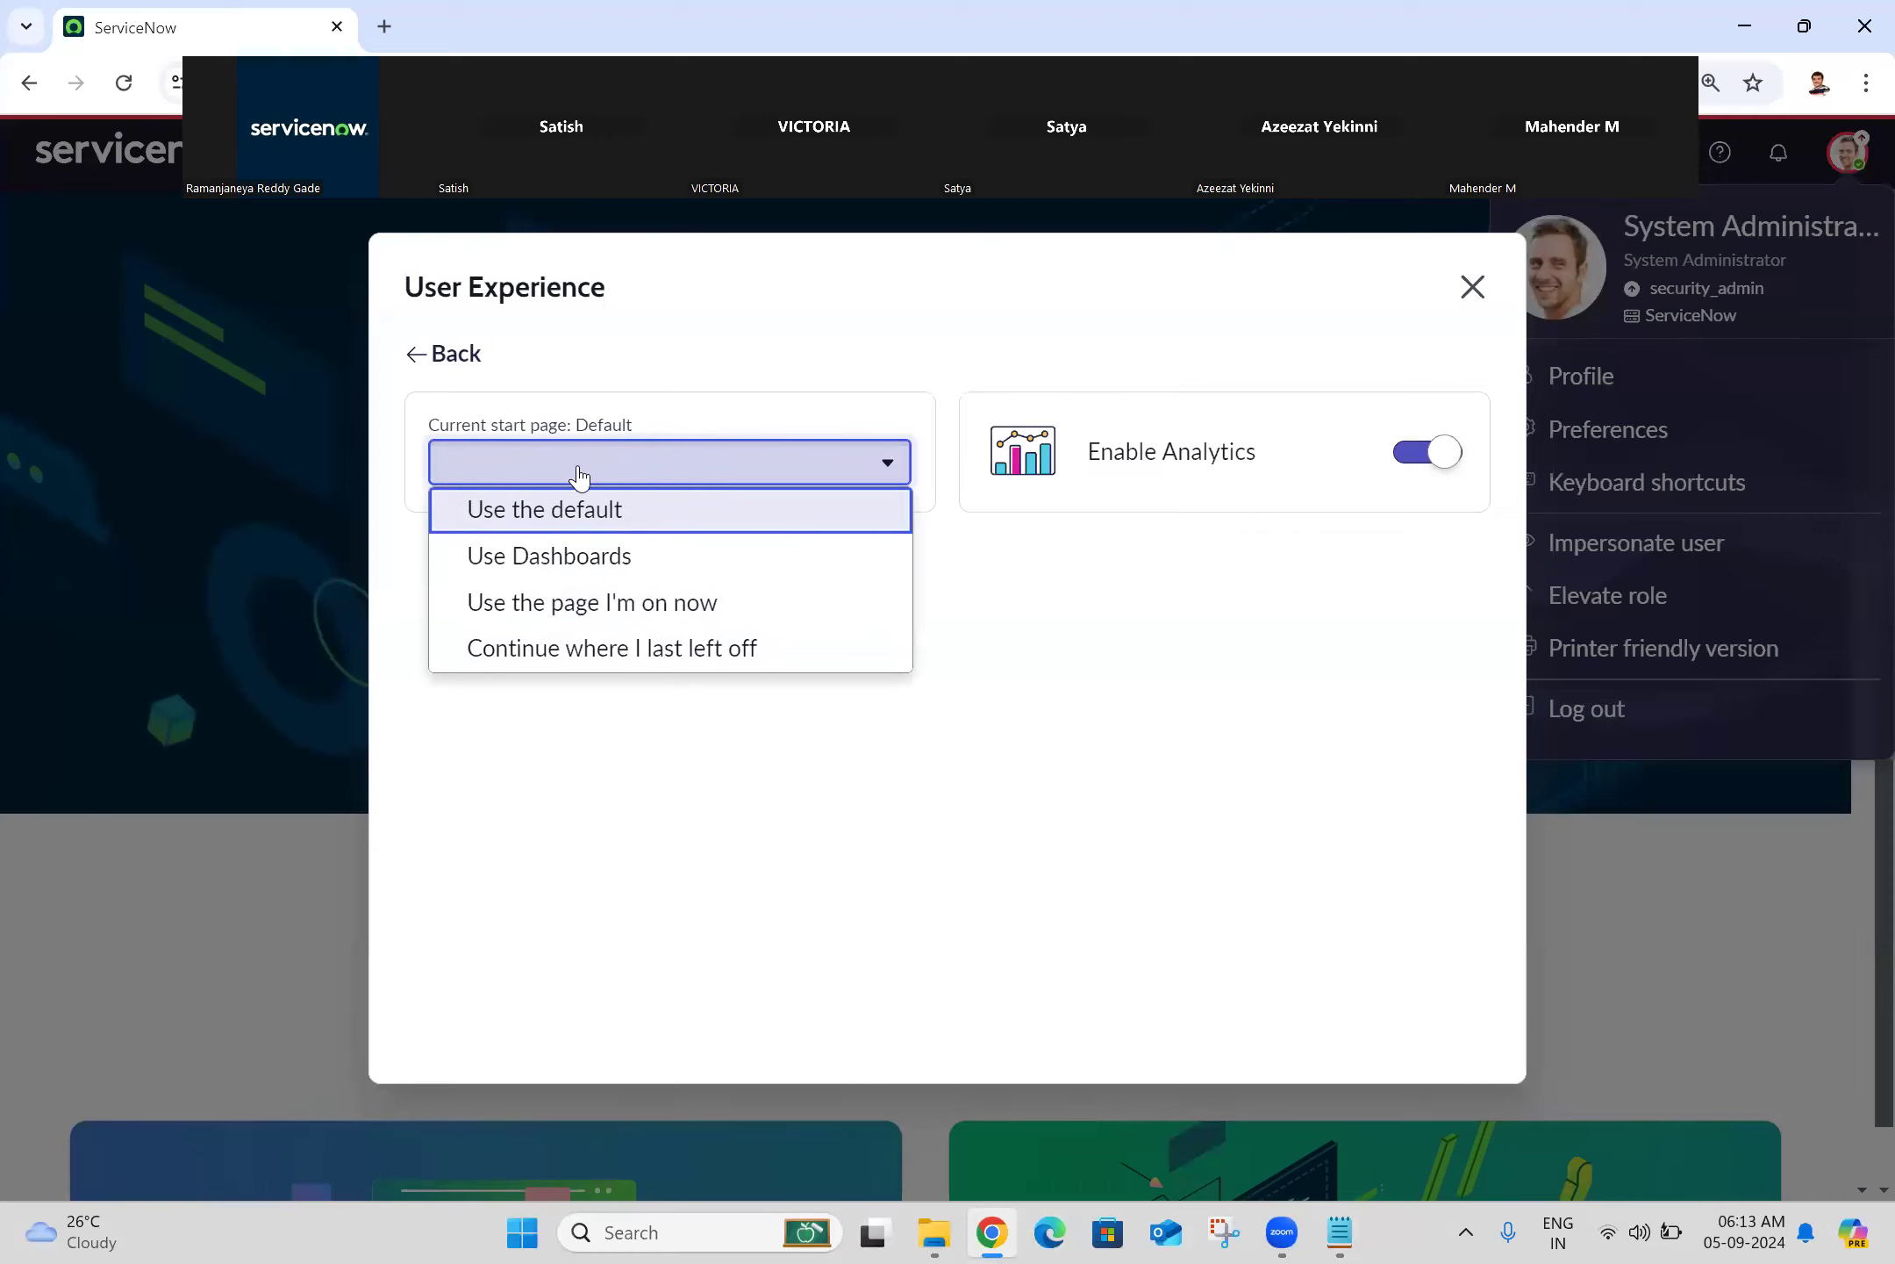
pyautogui.click(445, 359)
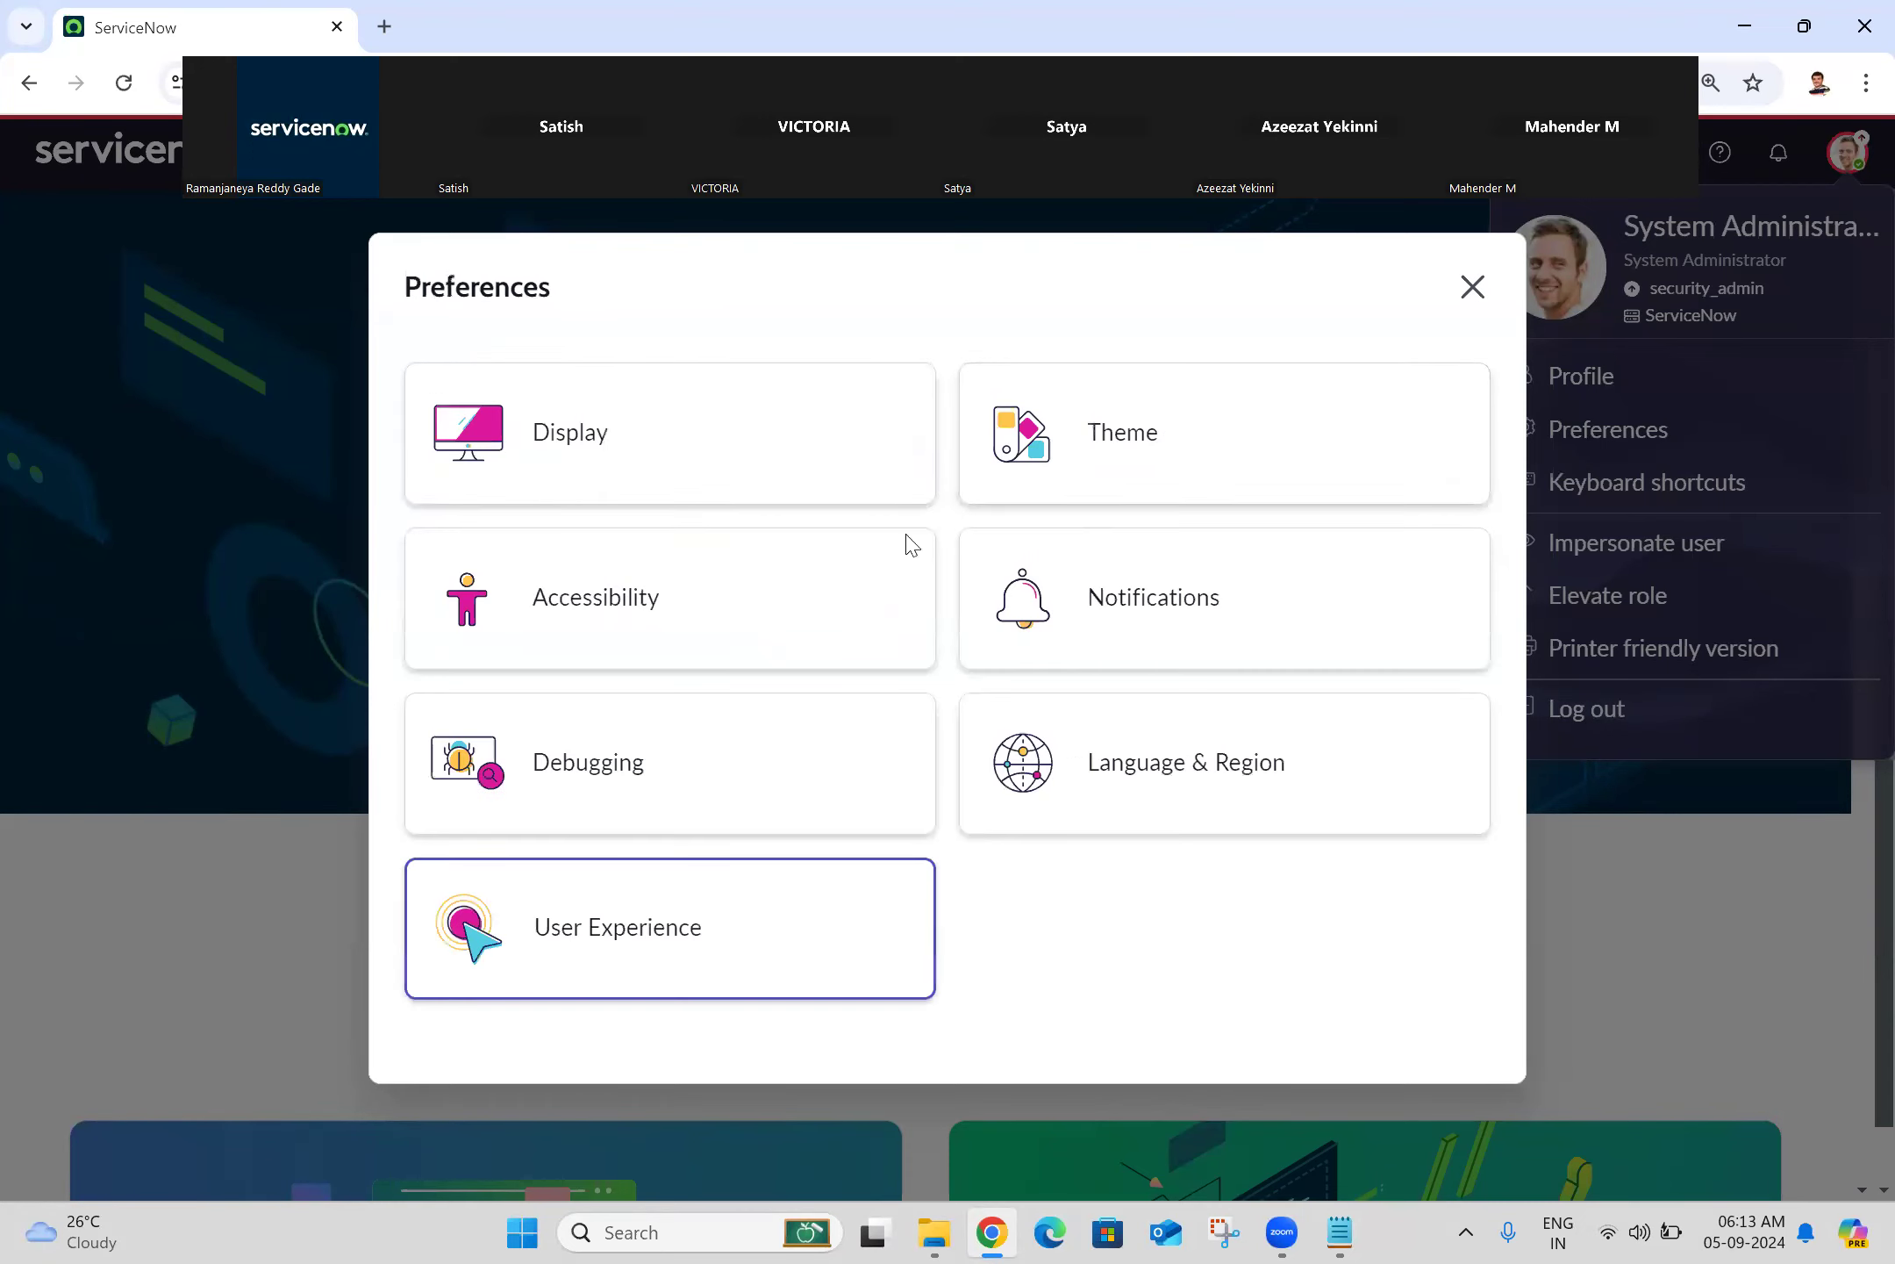
# Step: Glance through the Debugging and Accessibility preferences, then bring up the Display preferences
pyautogui.click(688, 814)
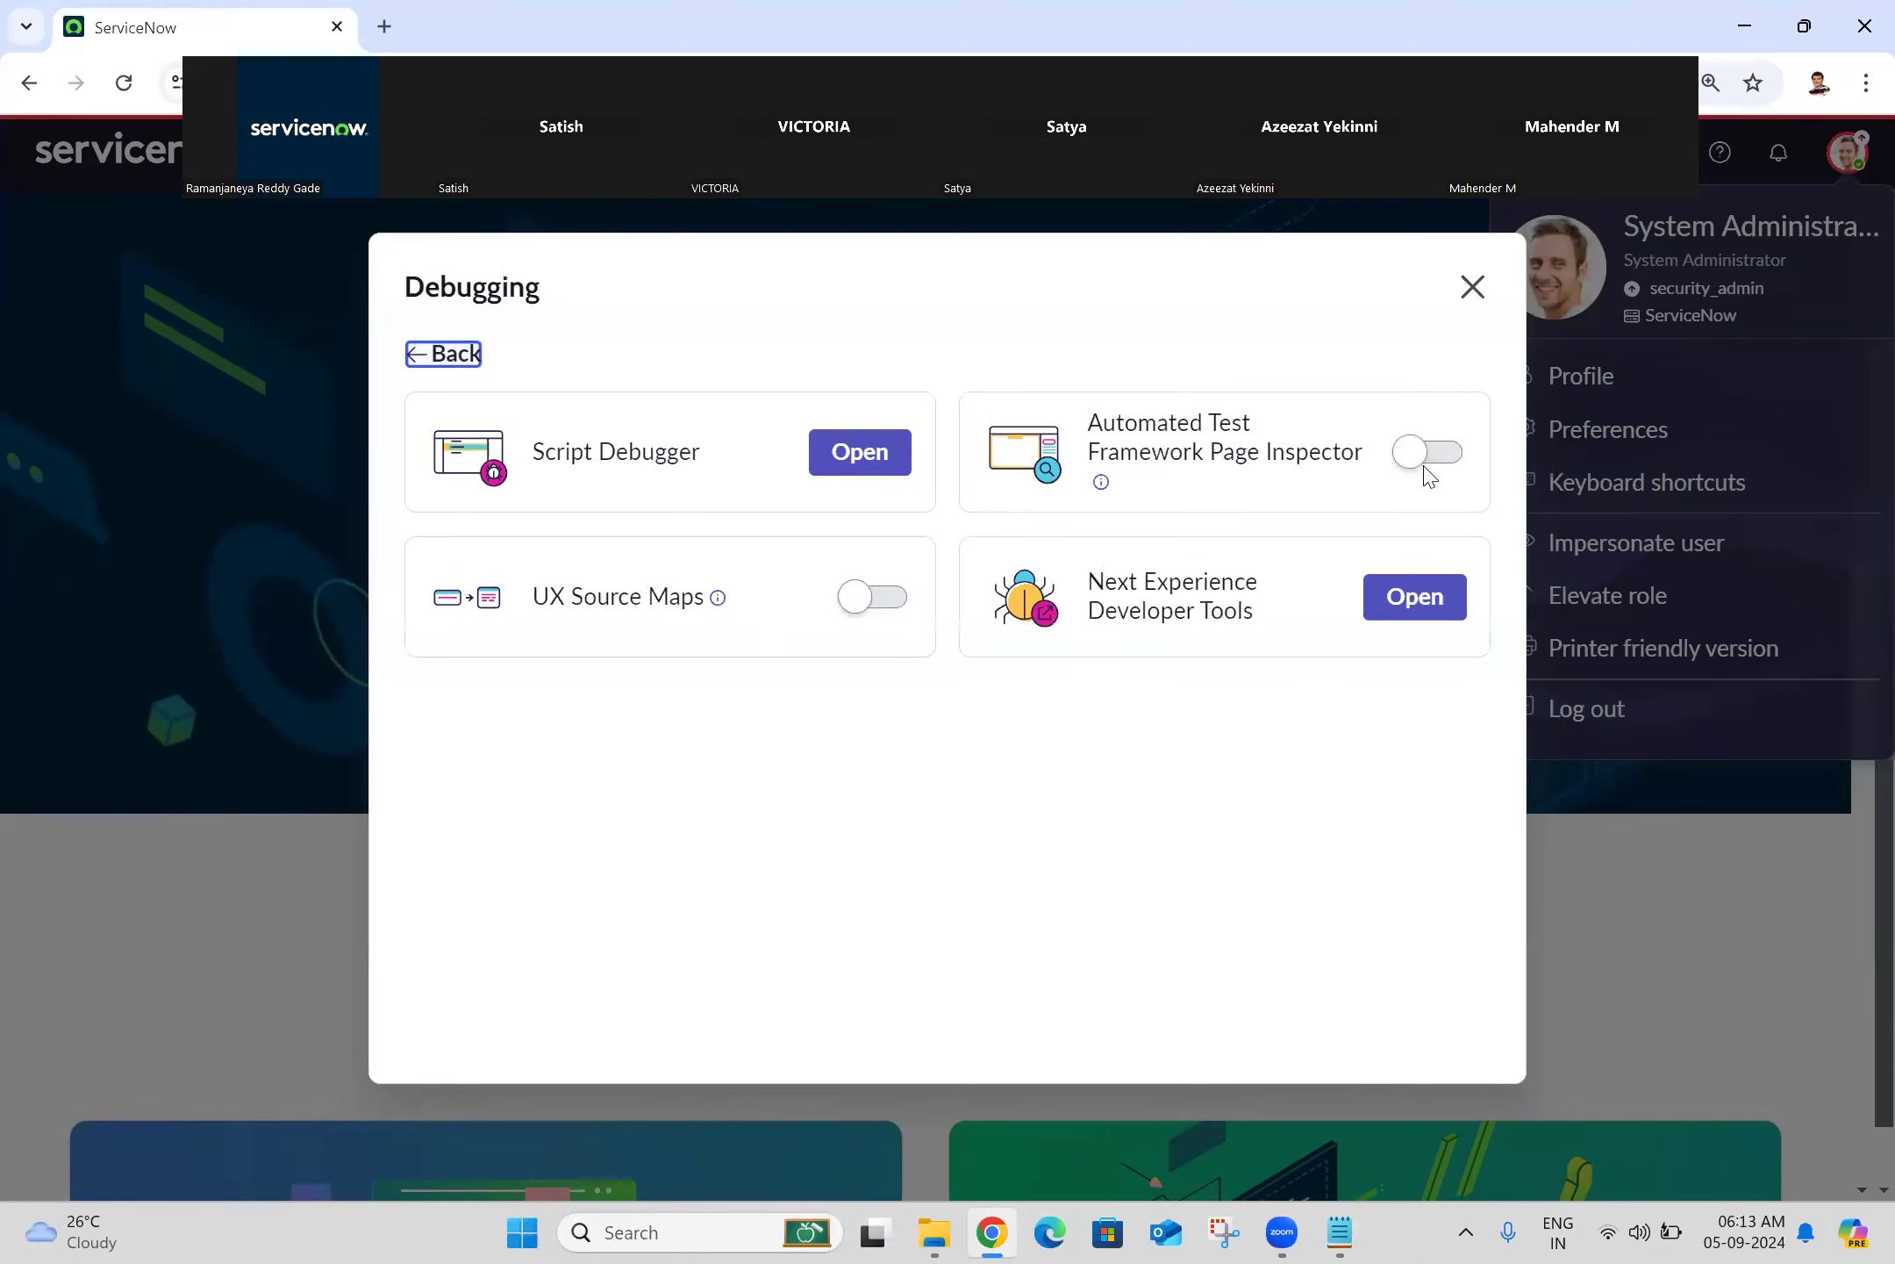
pyautogui.click(454, 361)
pyautogui.click(565, 641)
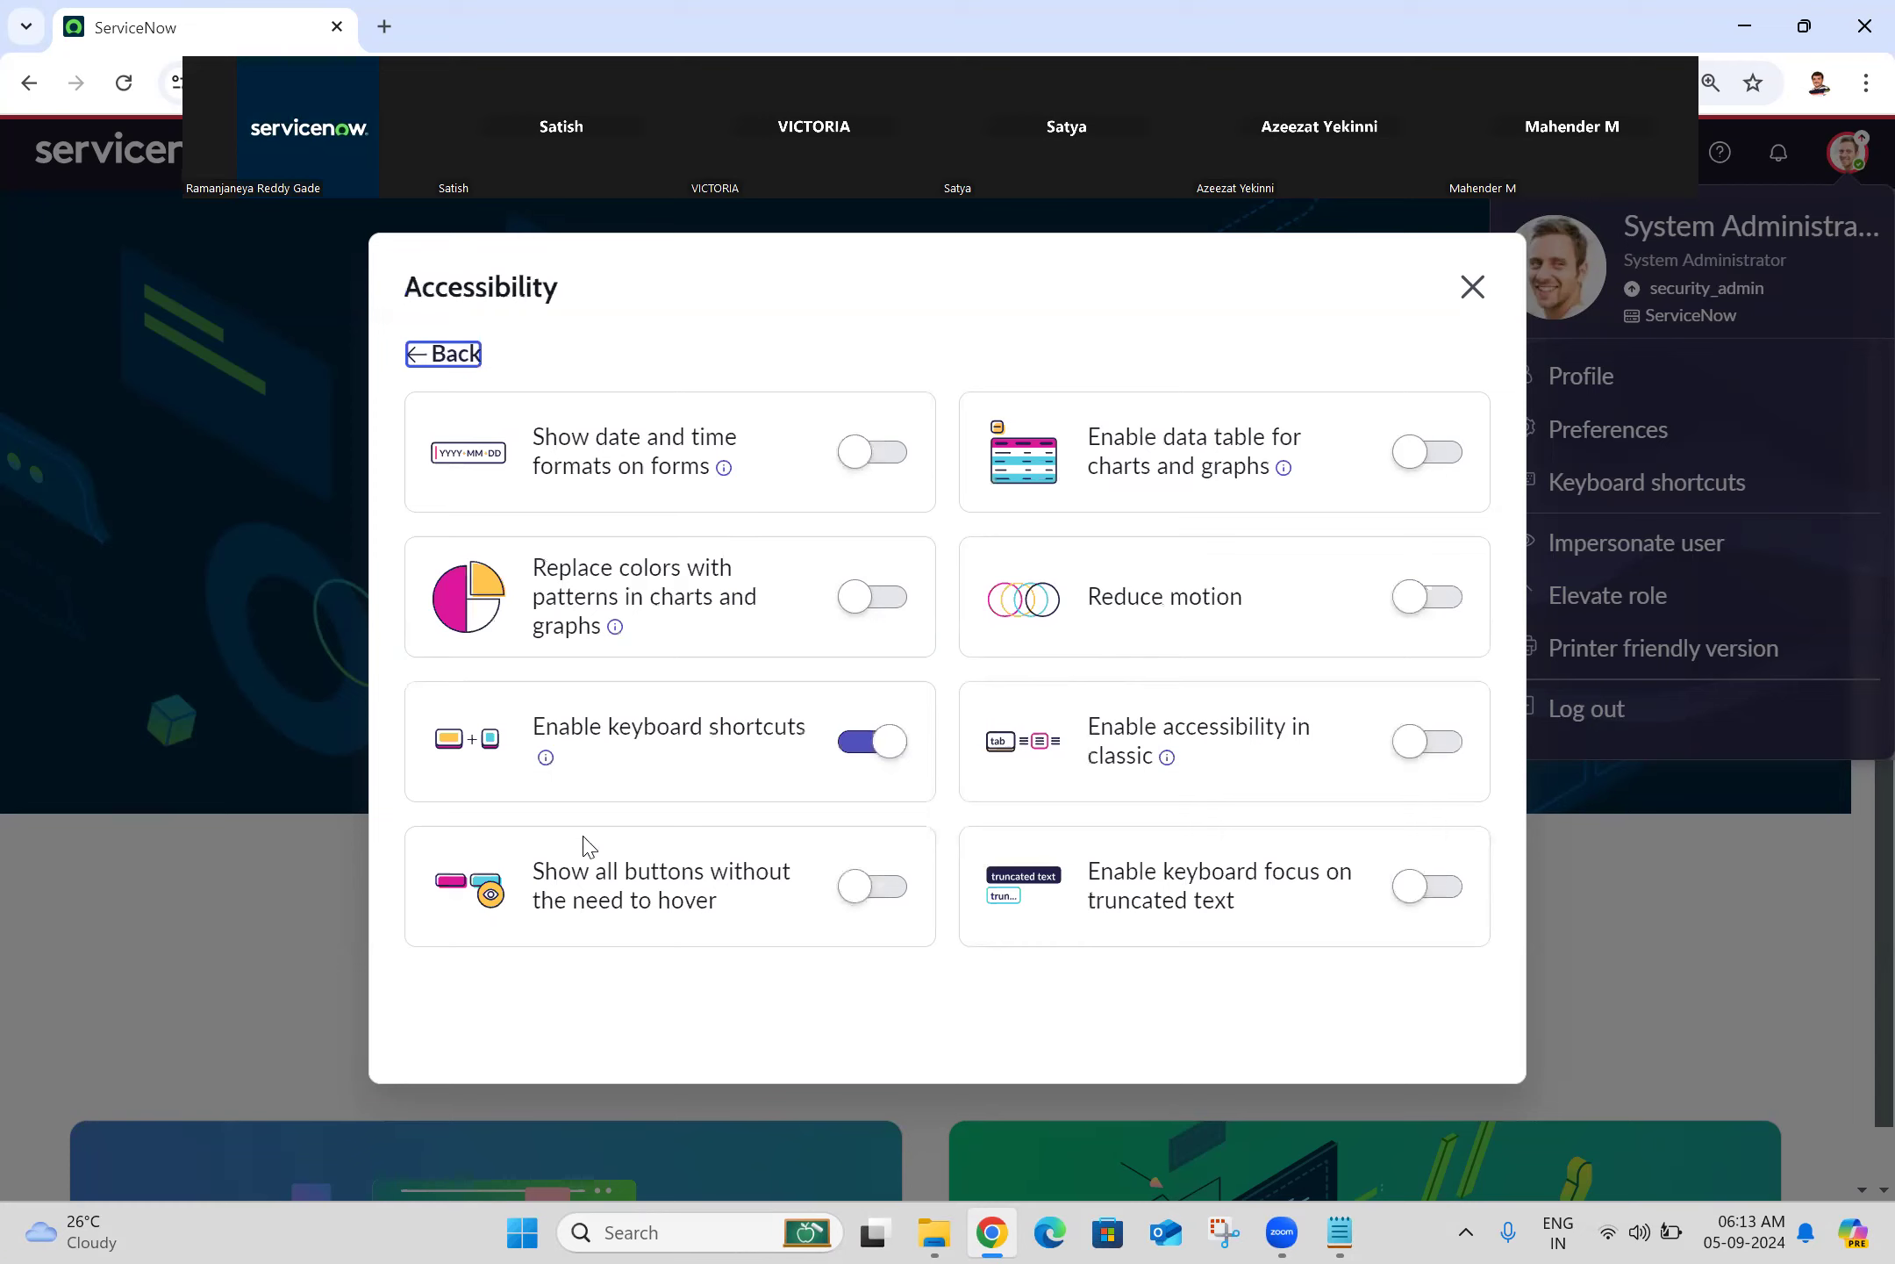
pyautogui.click(450, 362)
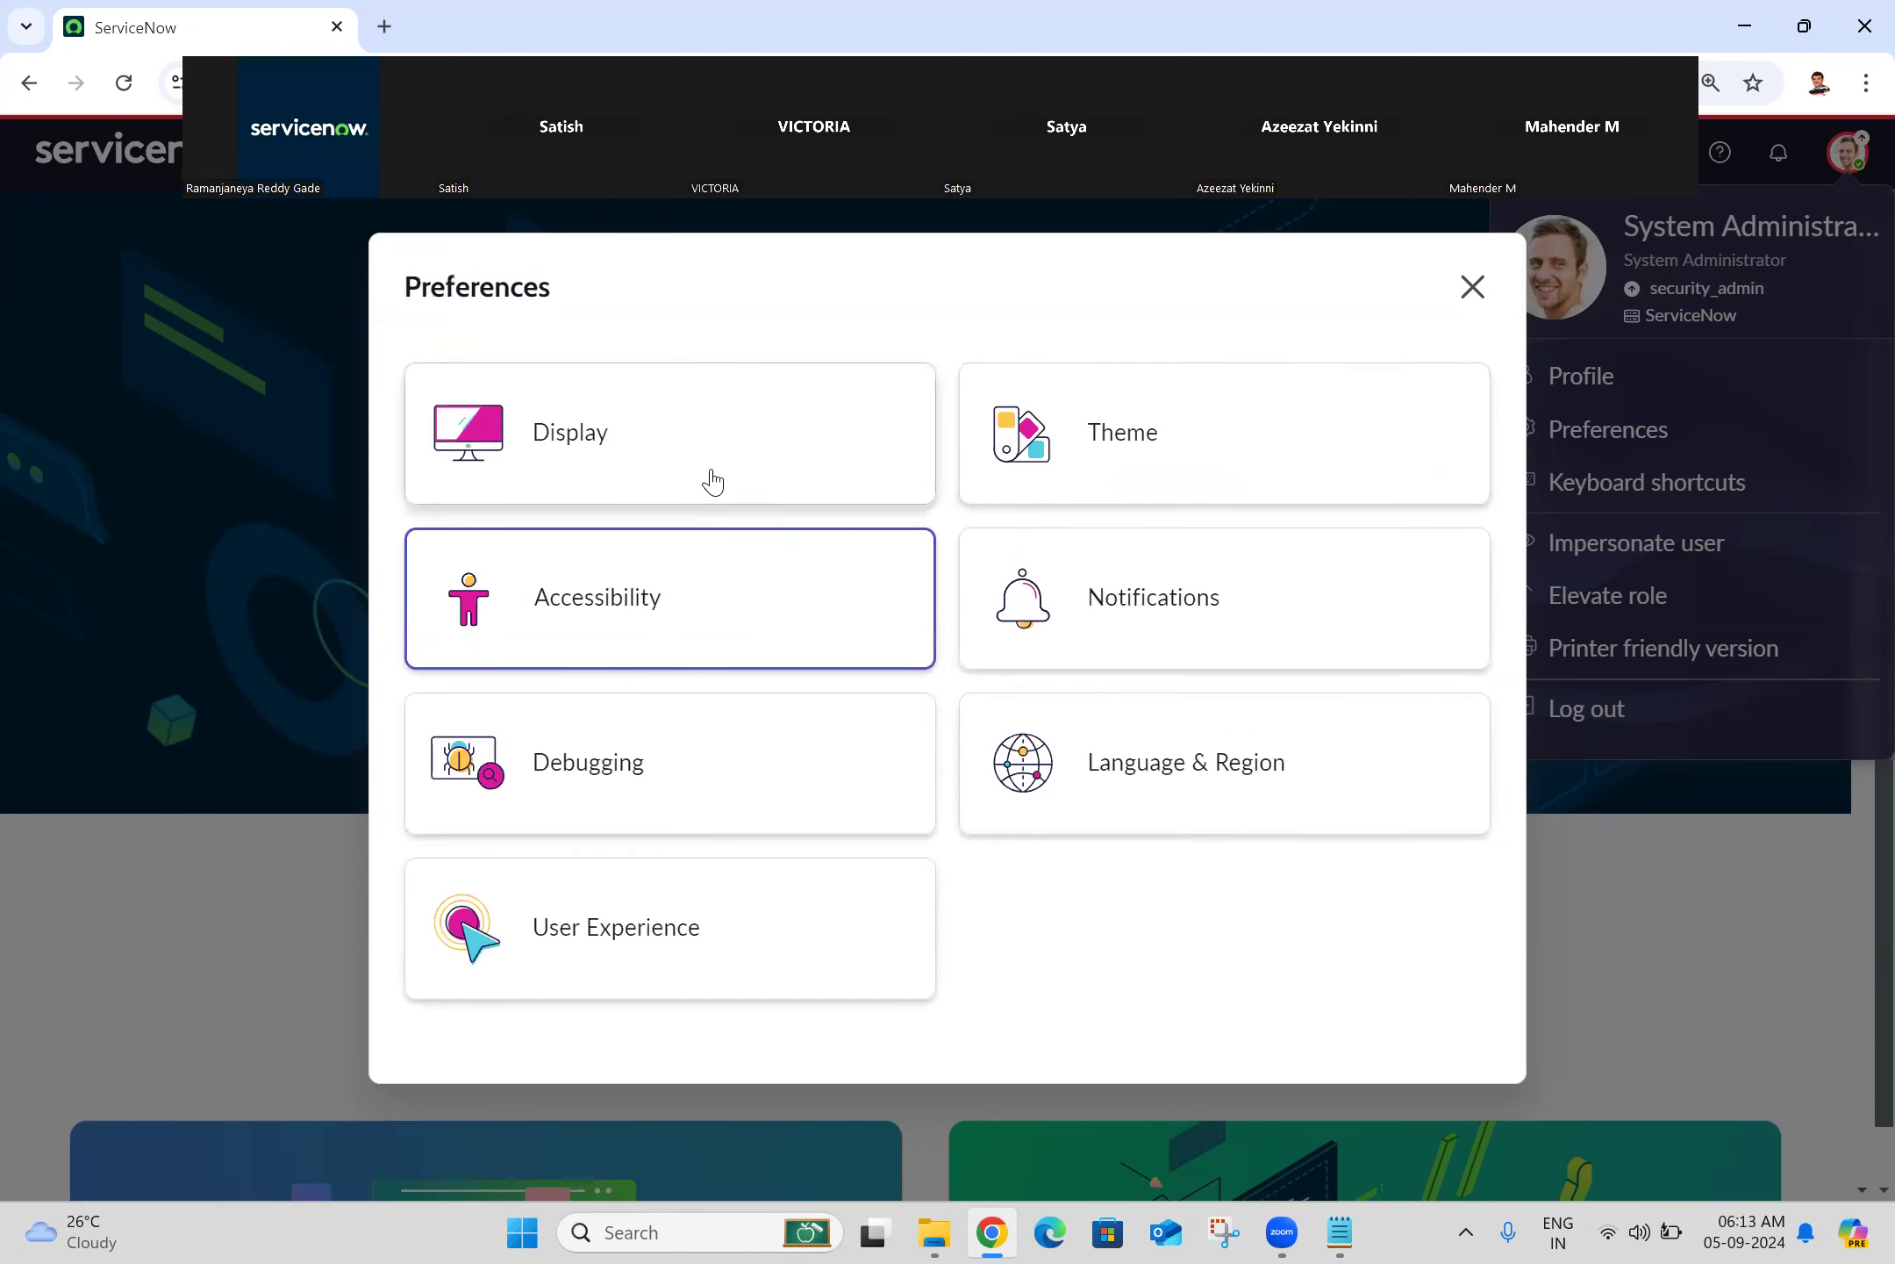
pyautogui.click(645, 410)
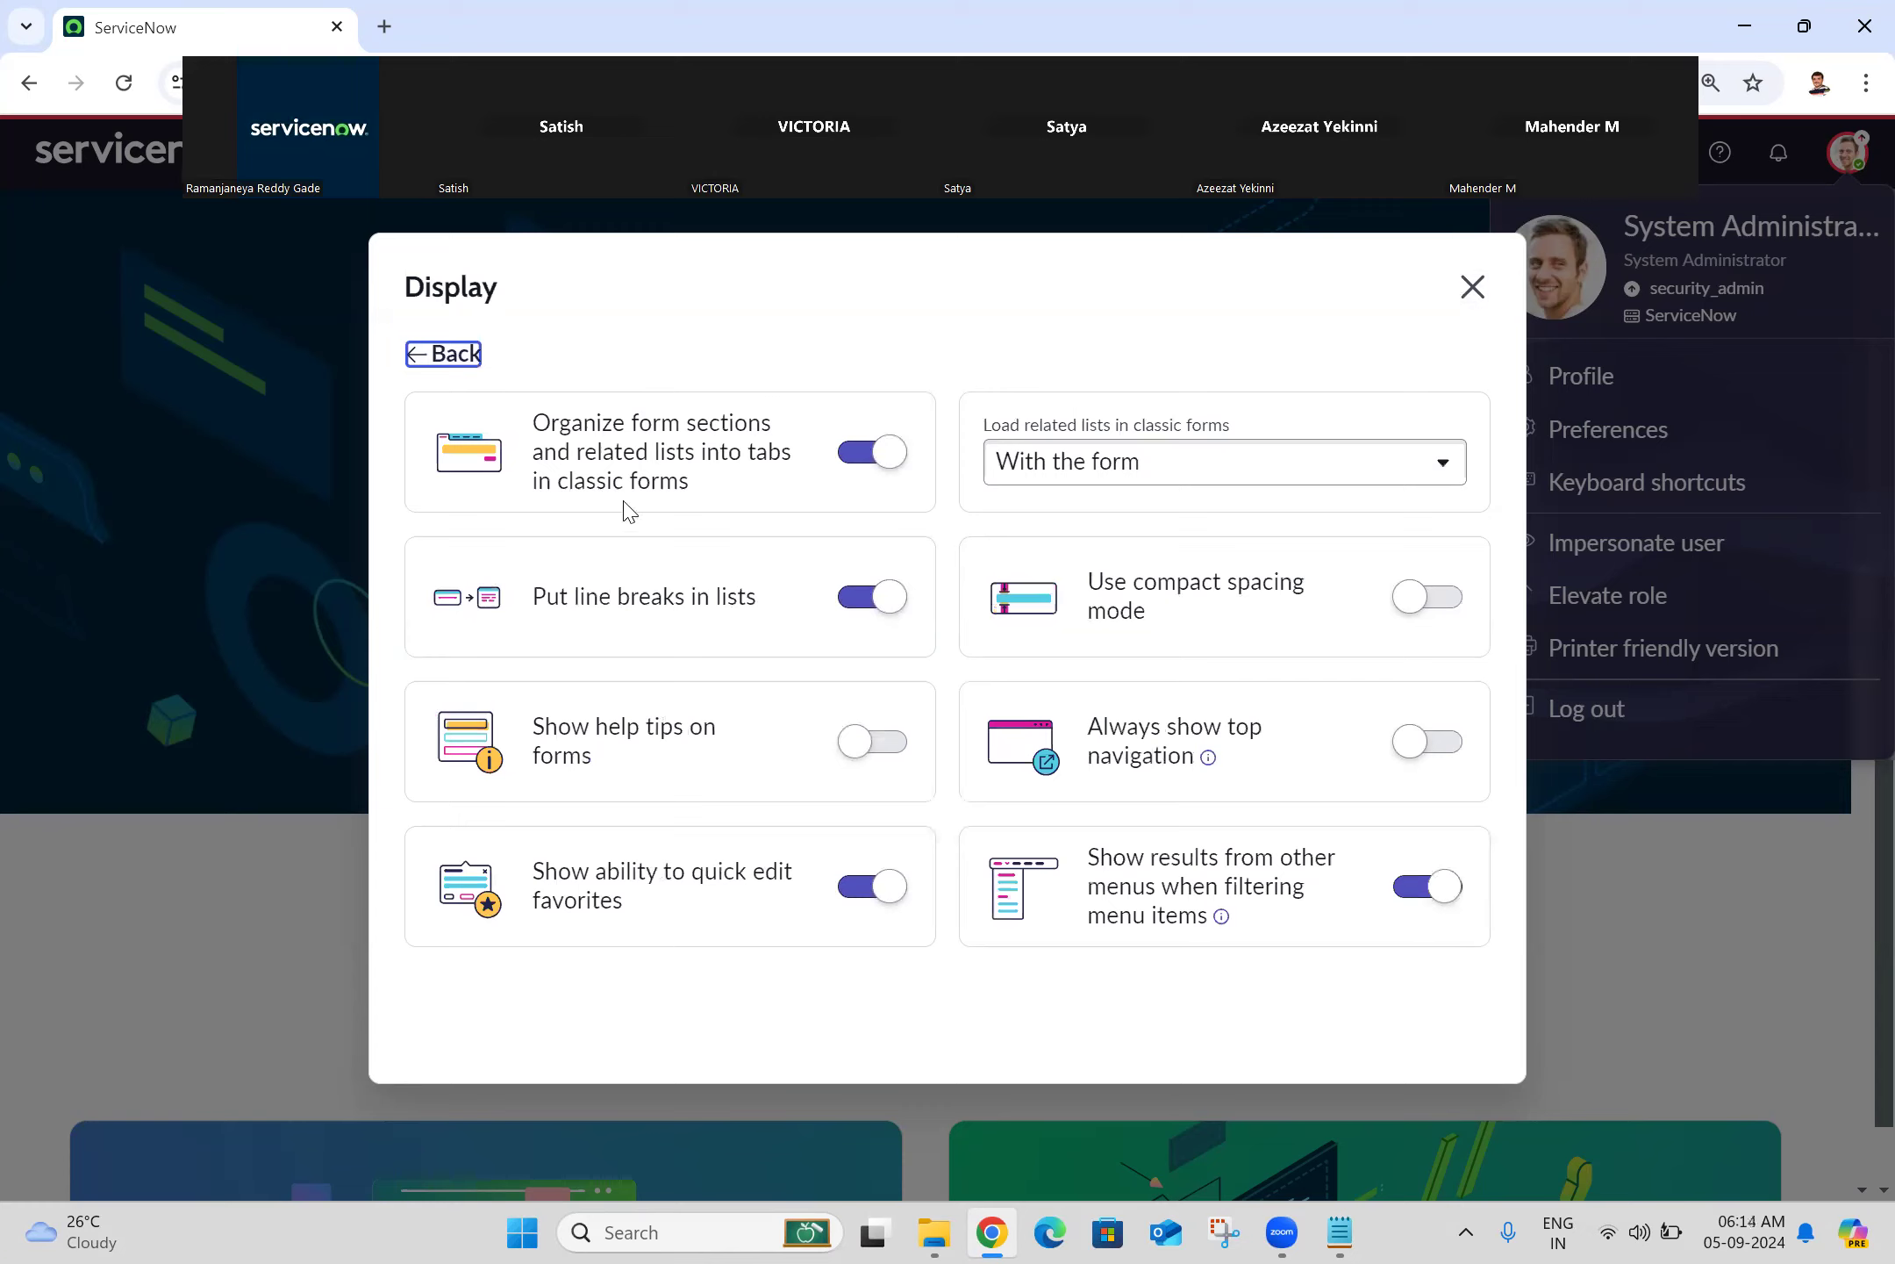
# Step: Close Preferences and open INC0000001 from the 'incident'-filtered Incident - All list in a new tab
pyautogui.click(1473, 289)
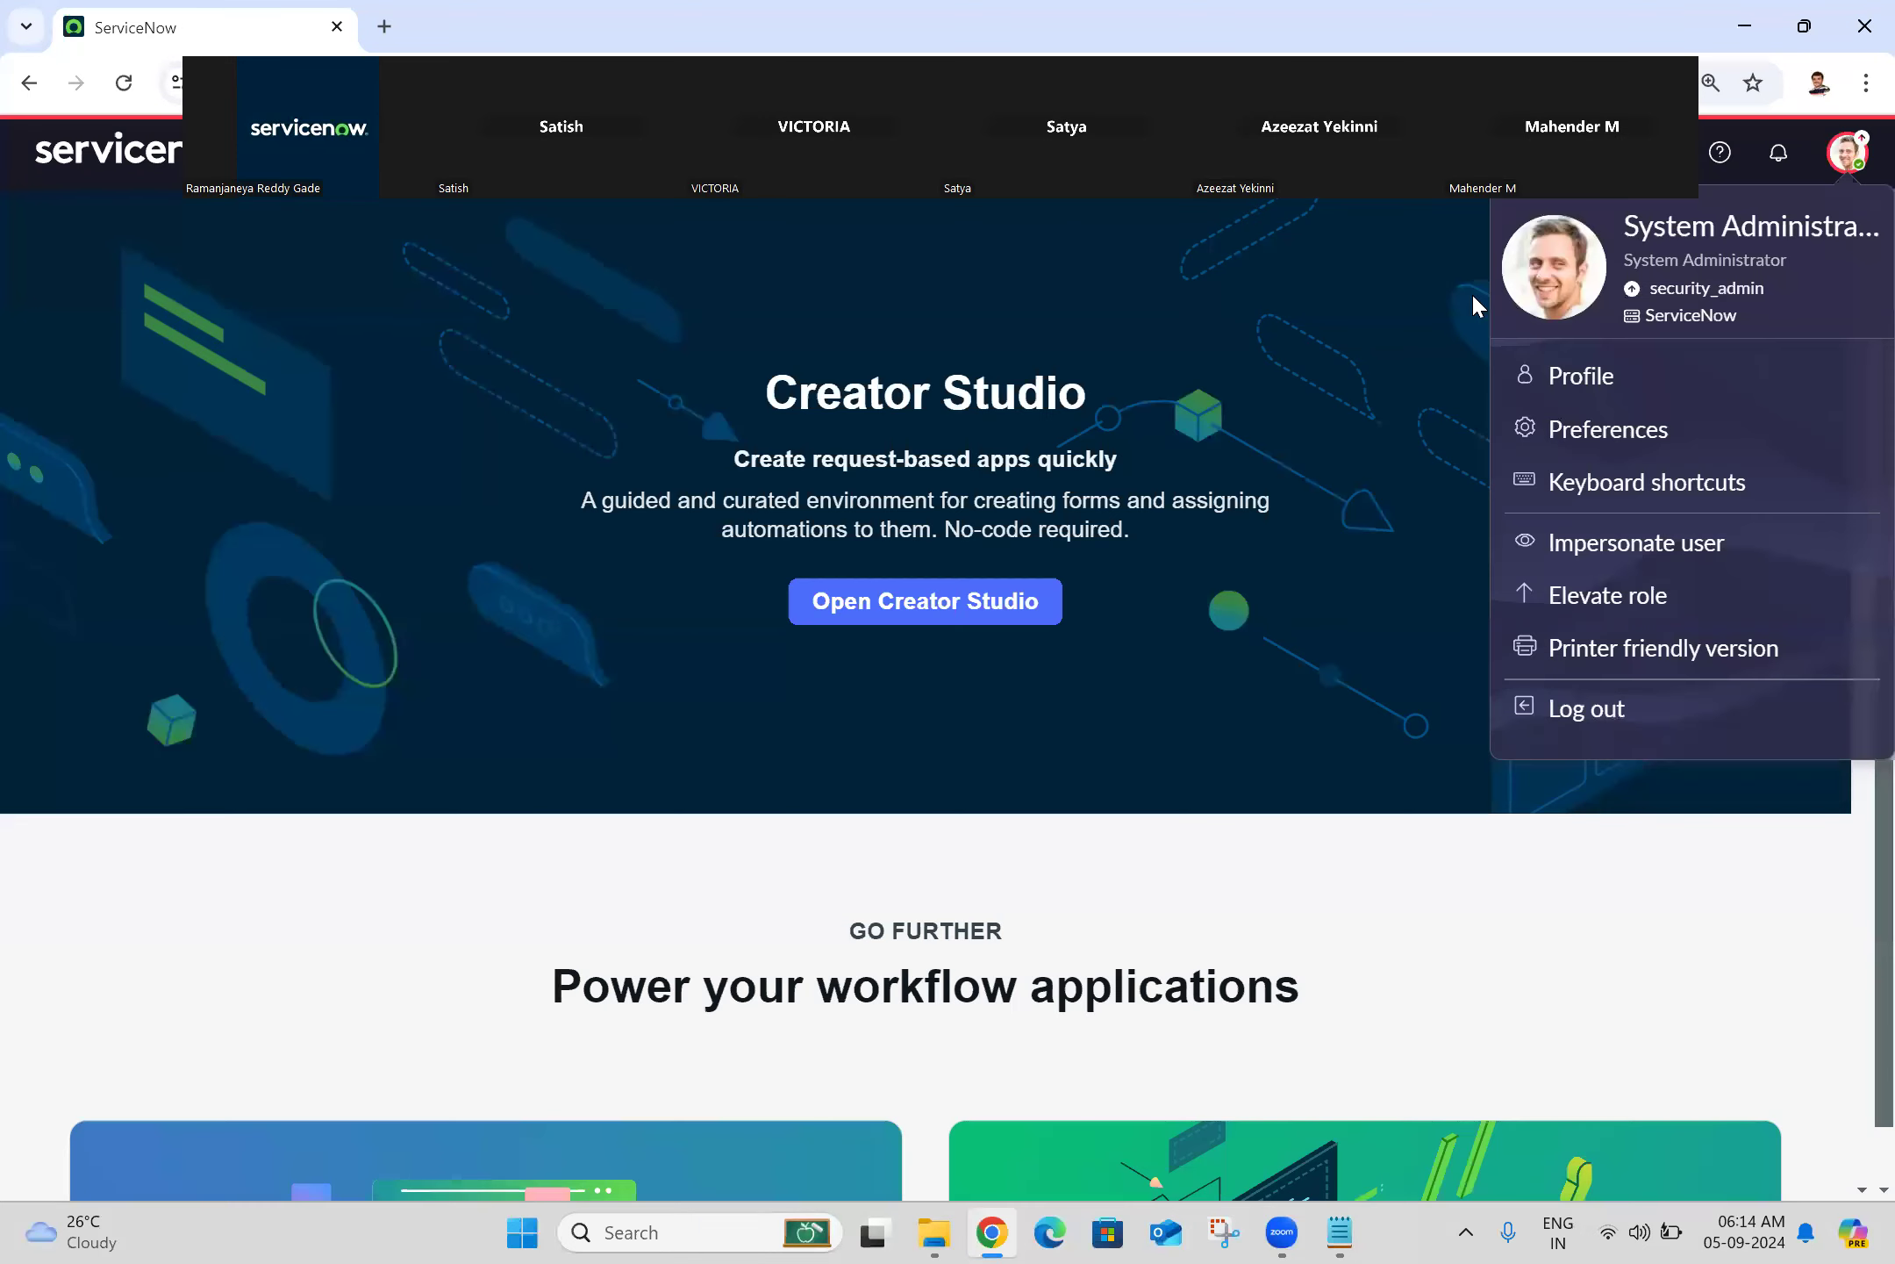
pyautogui.click(300, 153)
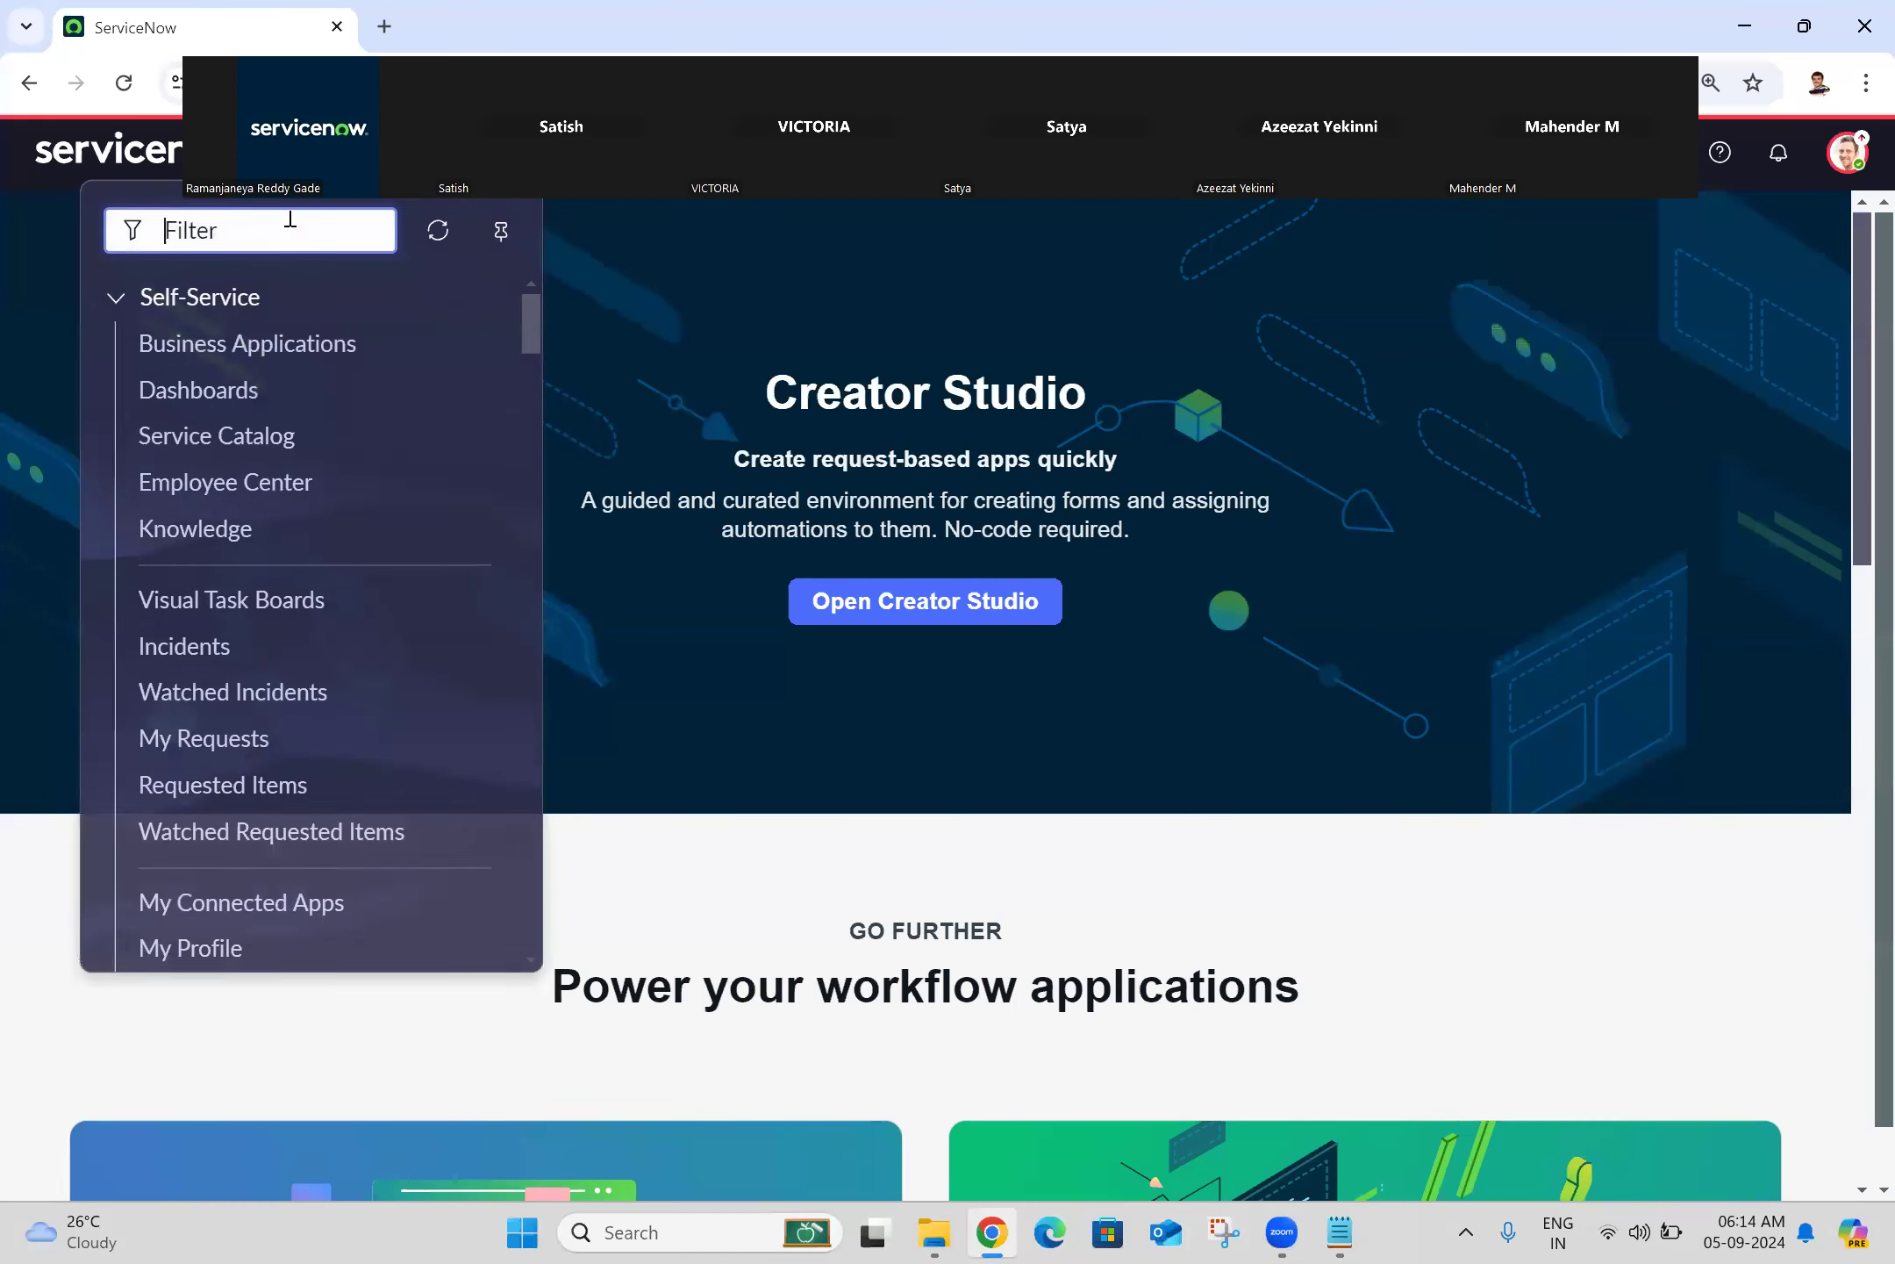
pyautogui.write('in')
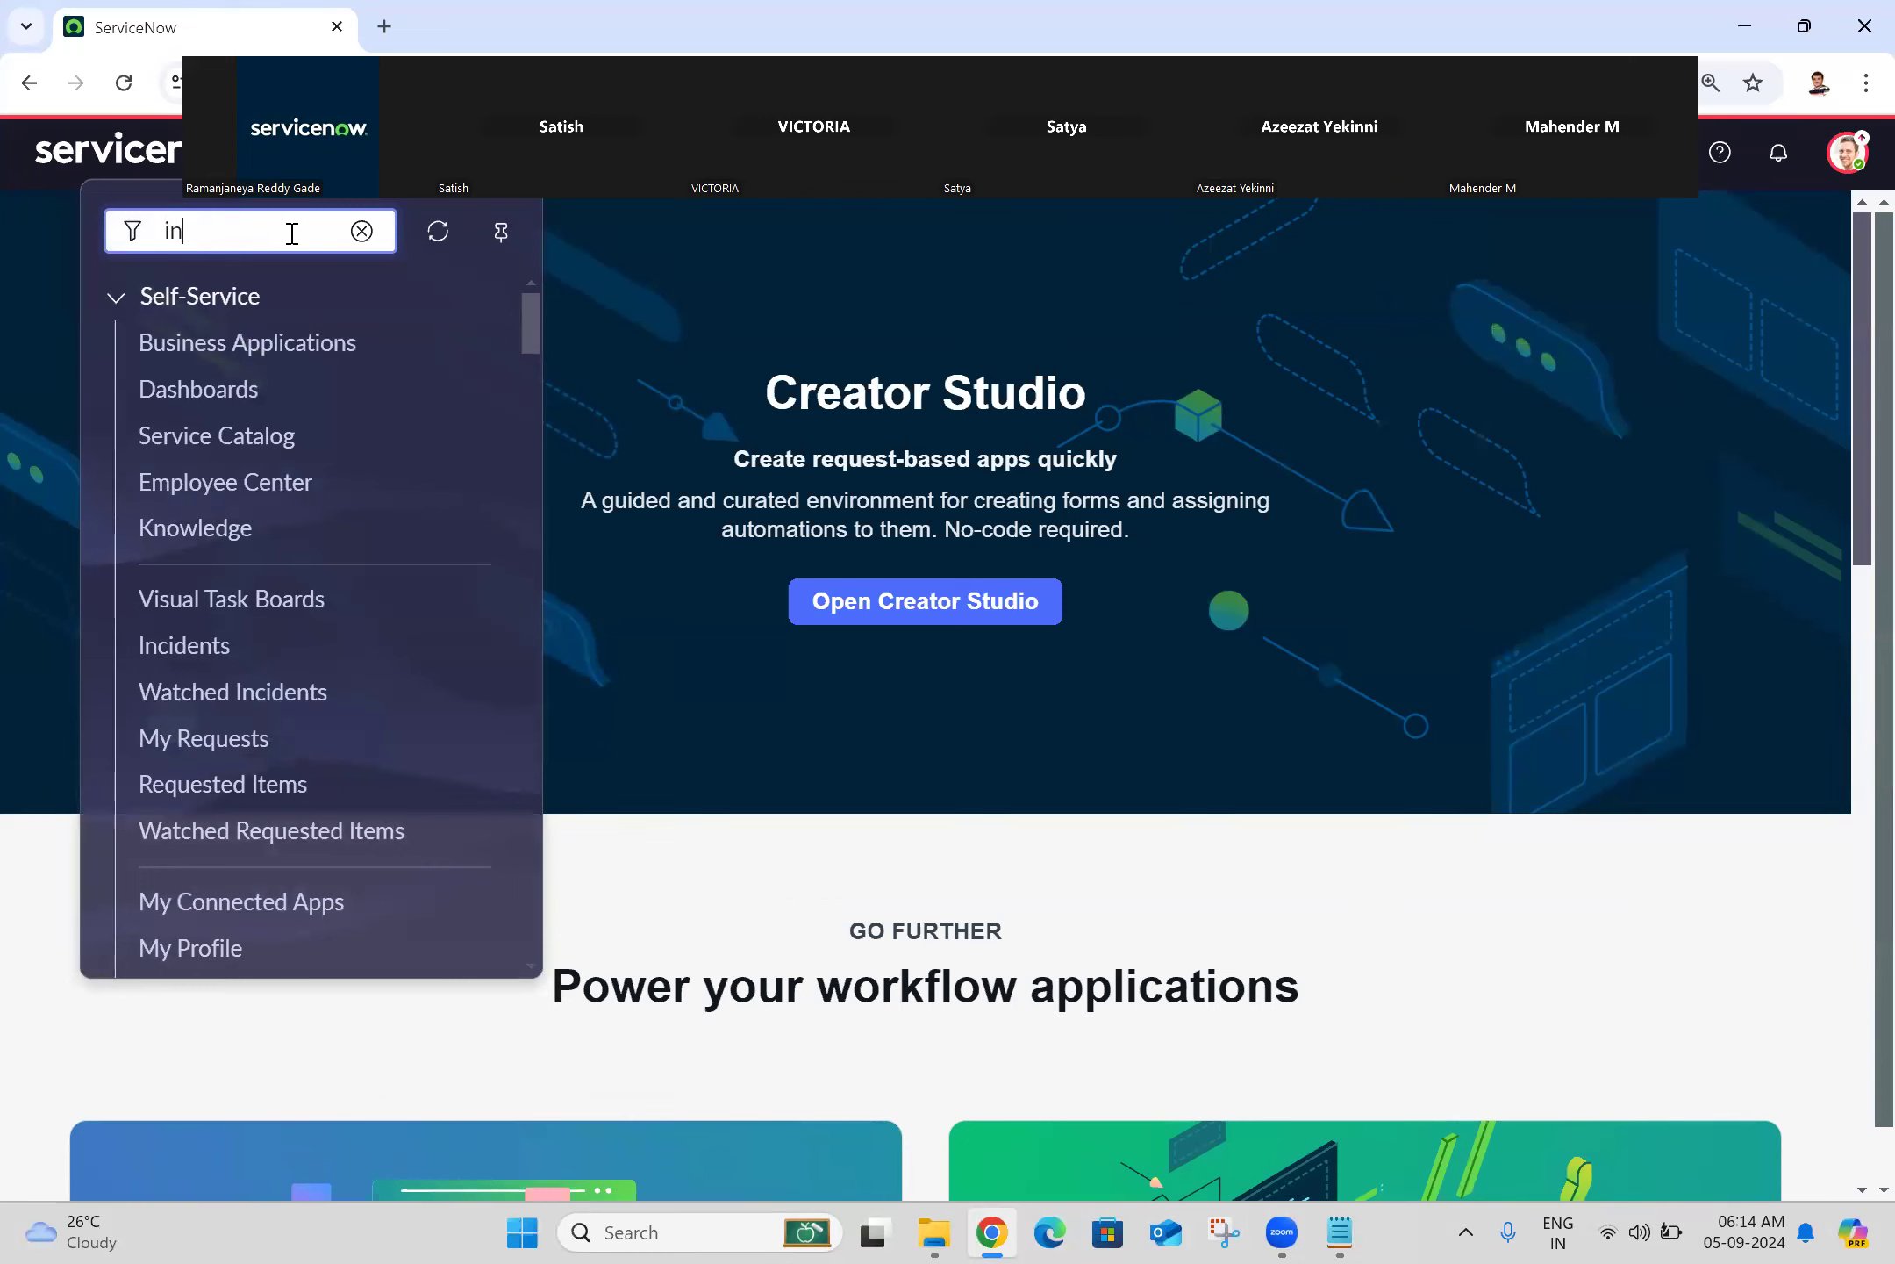
pyautogui.write('cident')
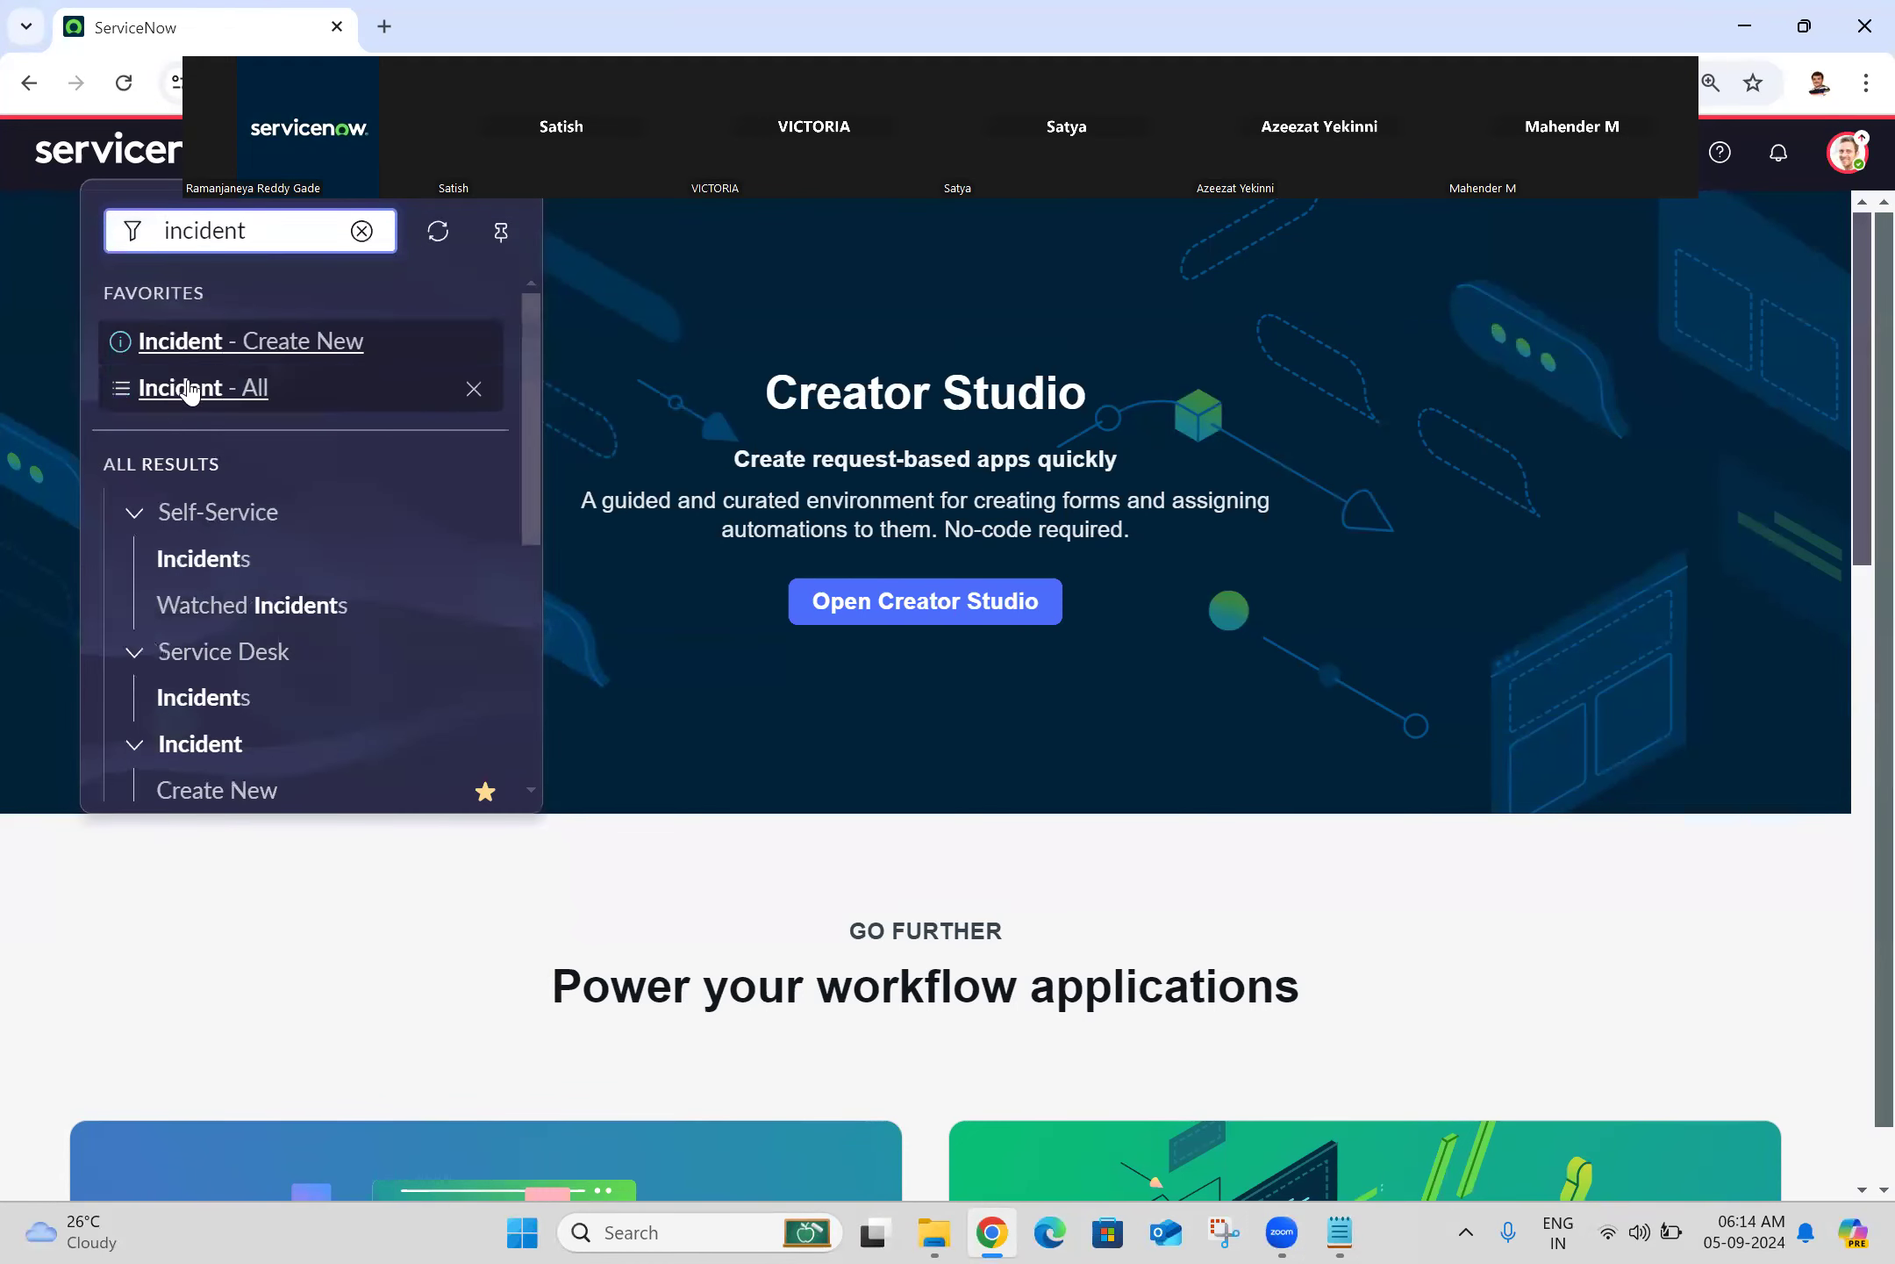
pyautogui.middleClick(243, 399)
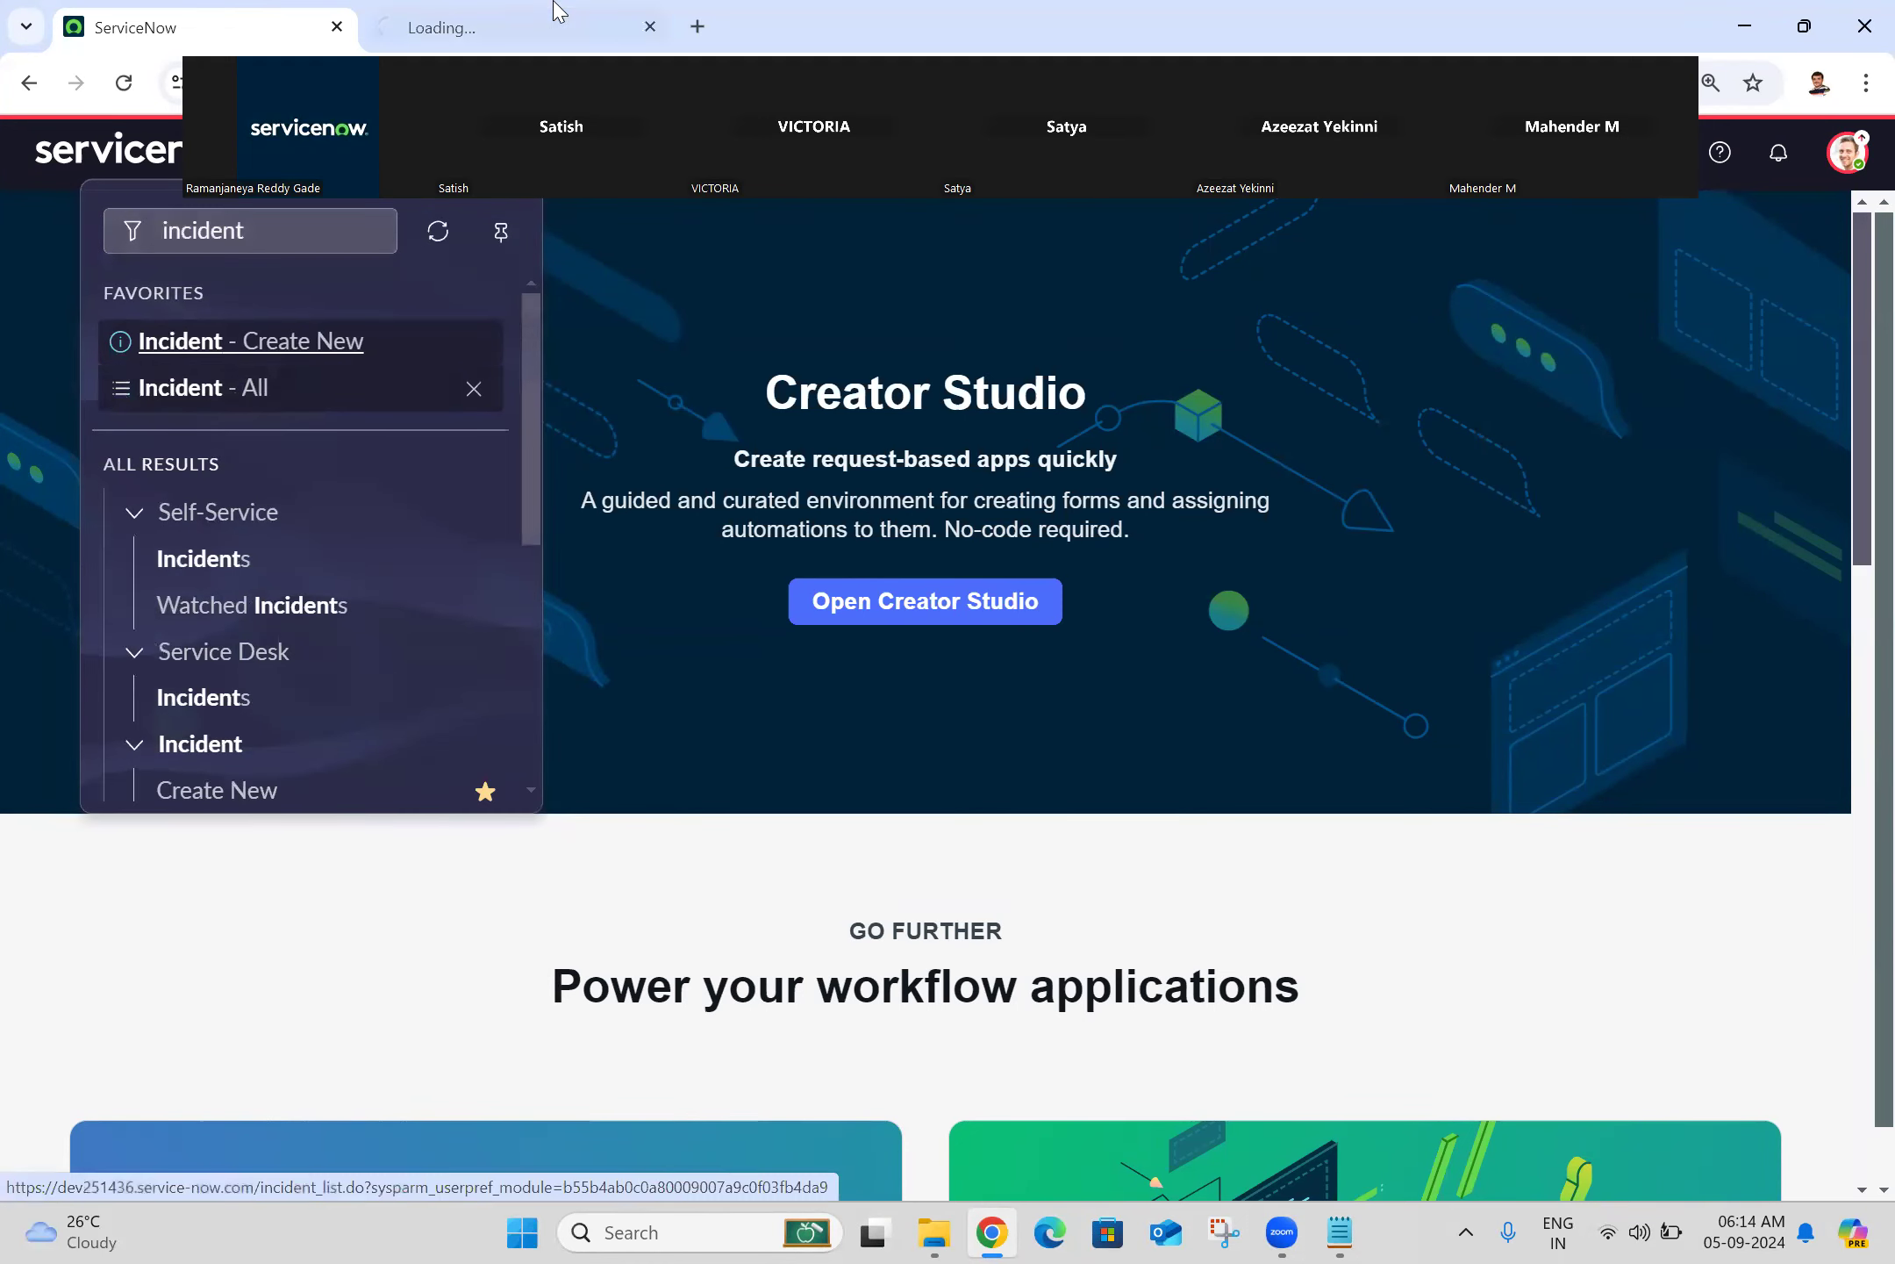
pyautogui.click(552, 12)
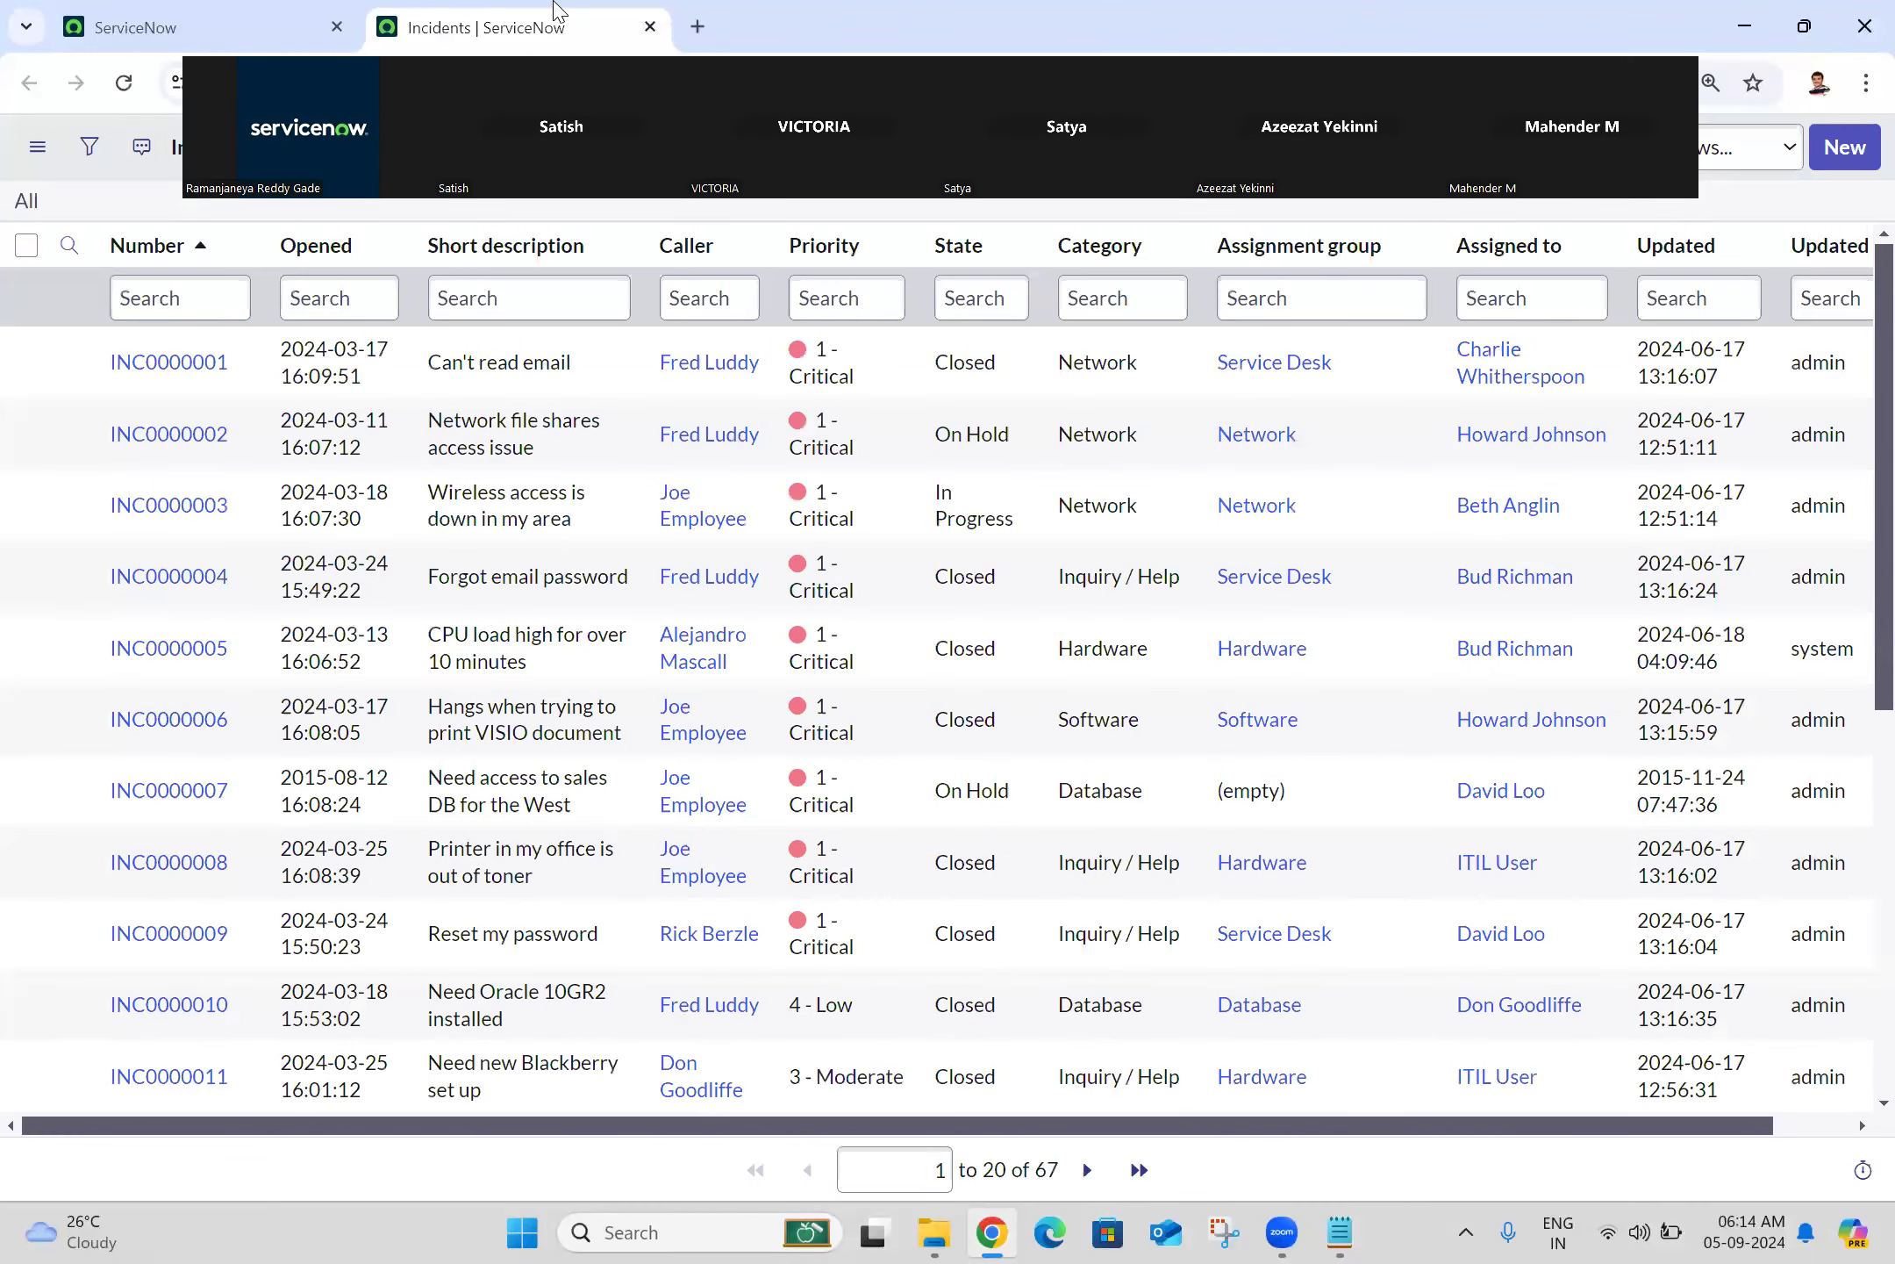
pyautogui.click(200, 365)
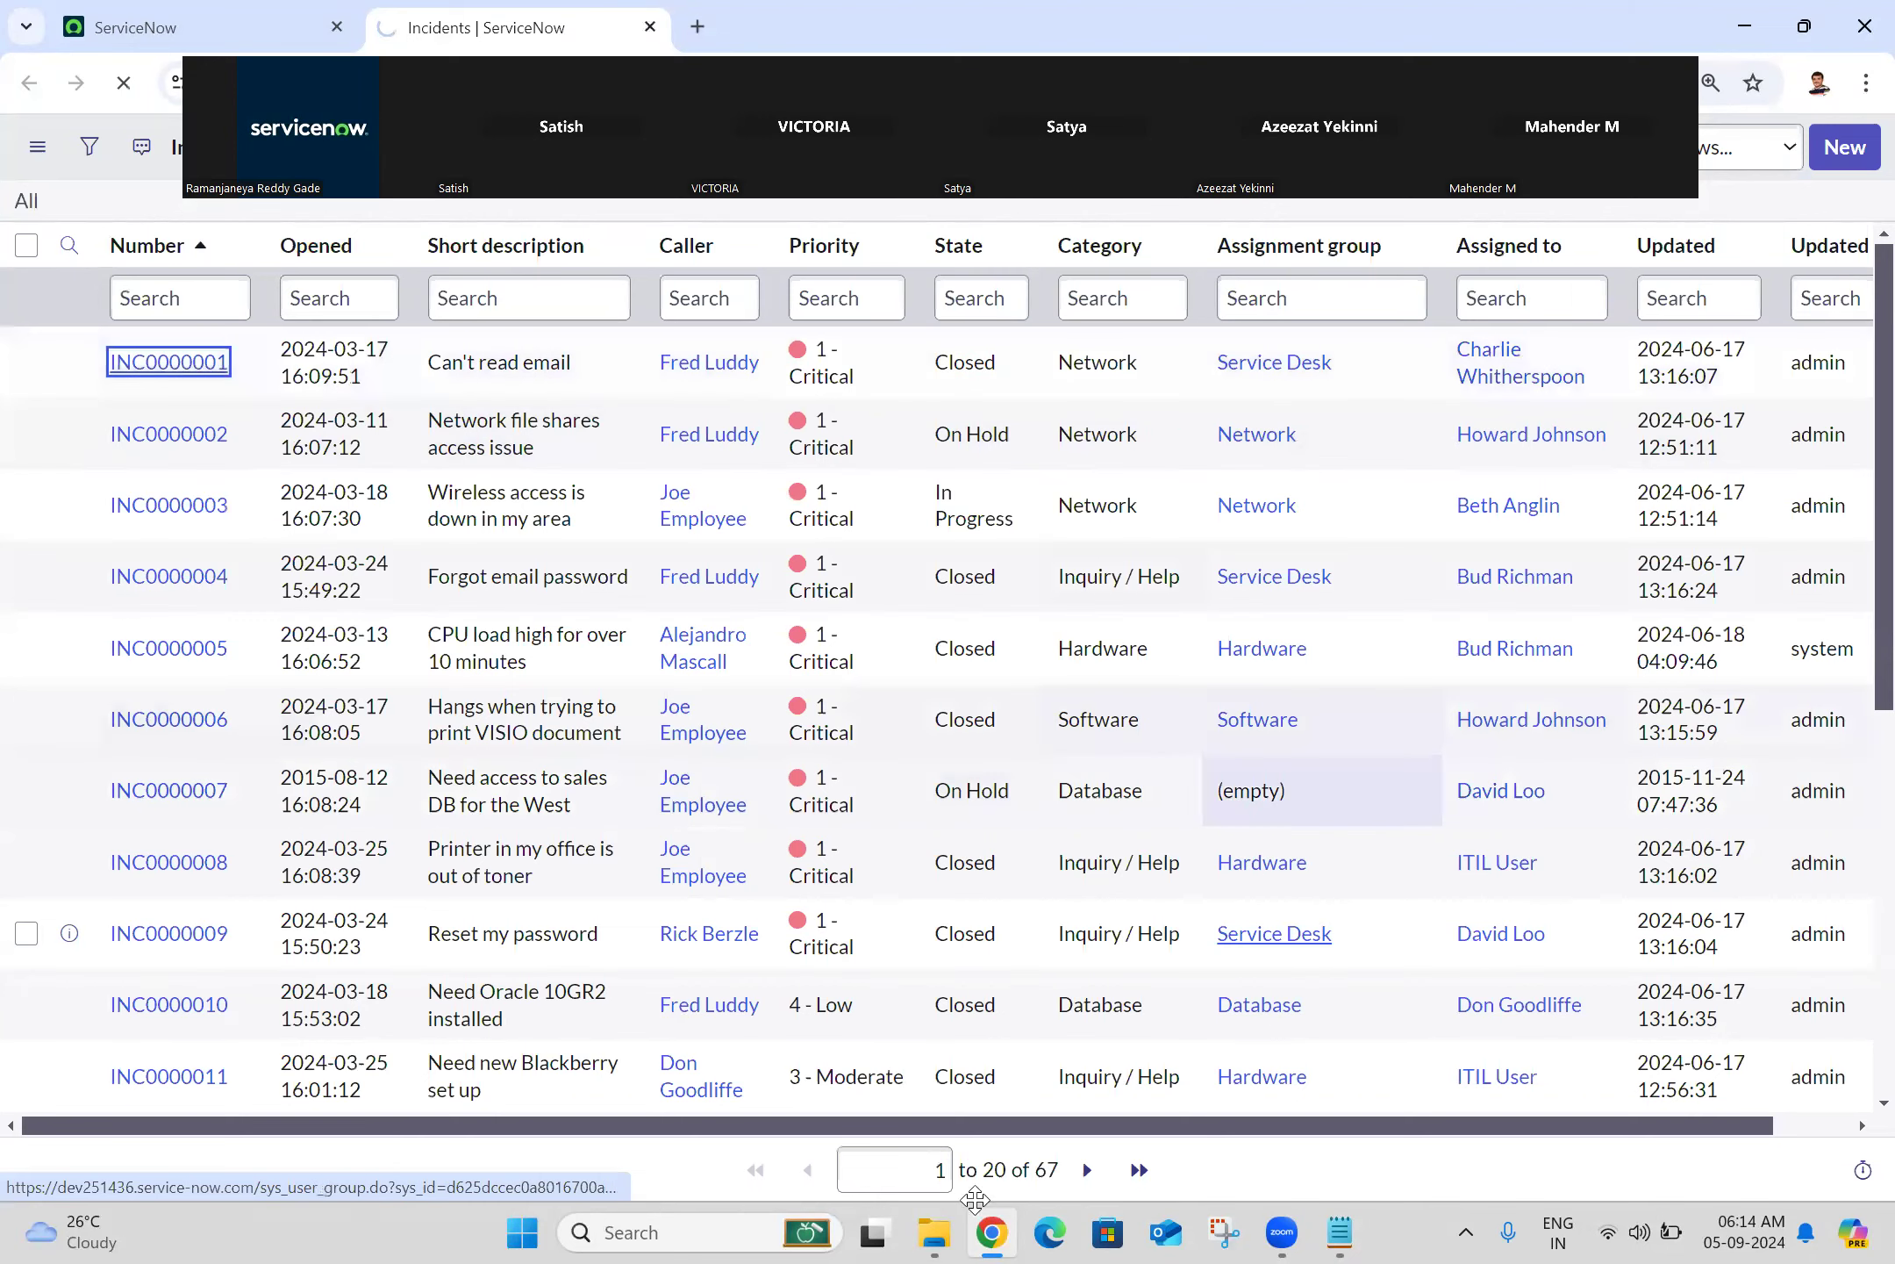
pyautogui.click(975, 1199)
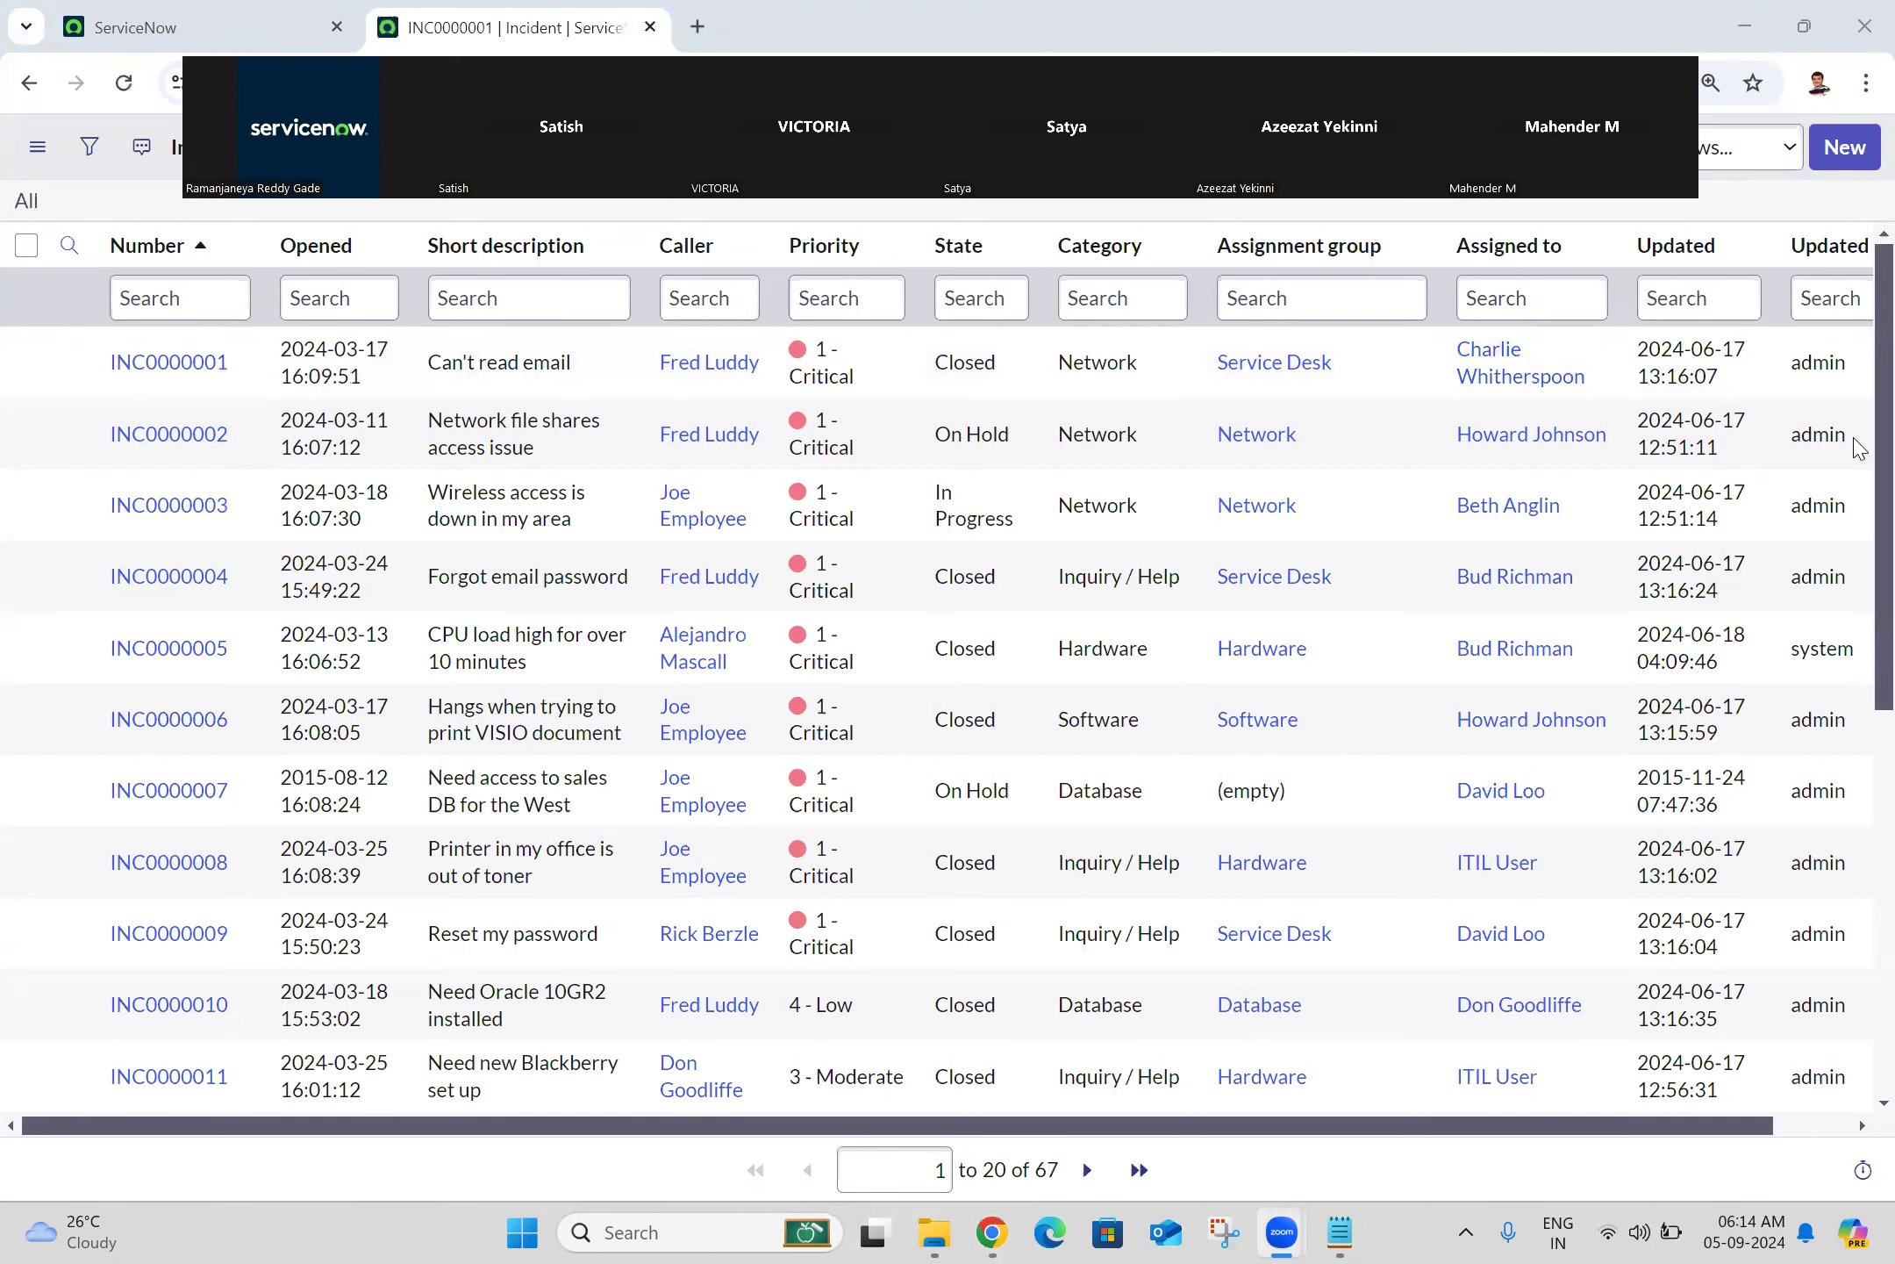
# Step: Open Display preferences and view INC0000001's Related Records, Resolution Information and Notes tabs
pyautogui.click(249, 9)
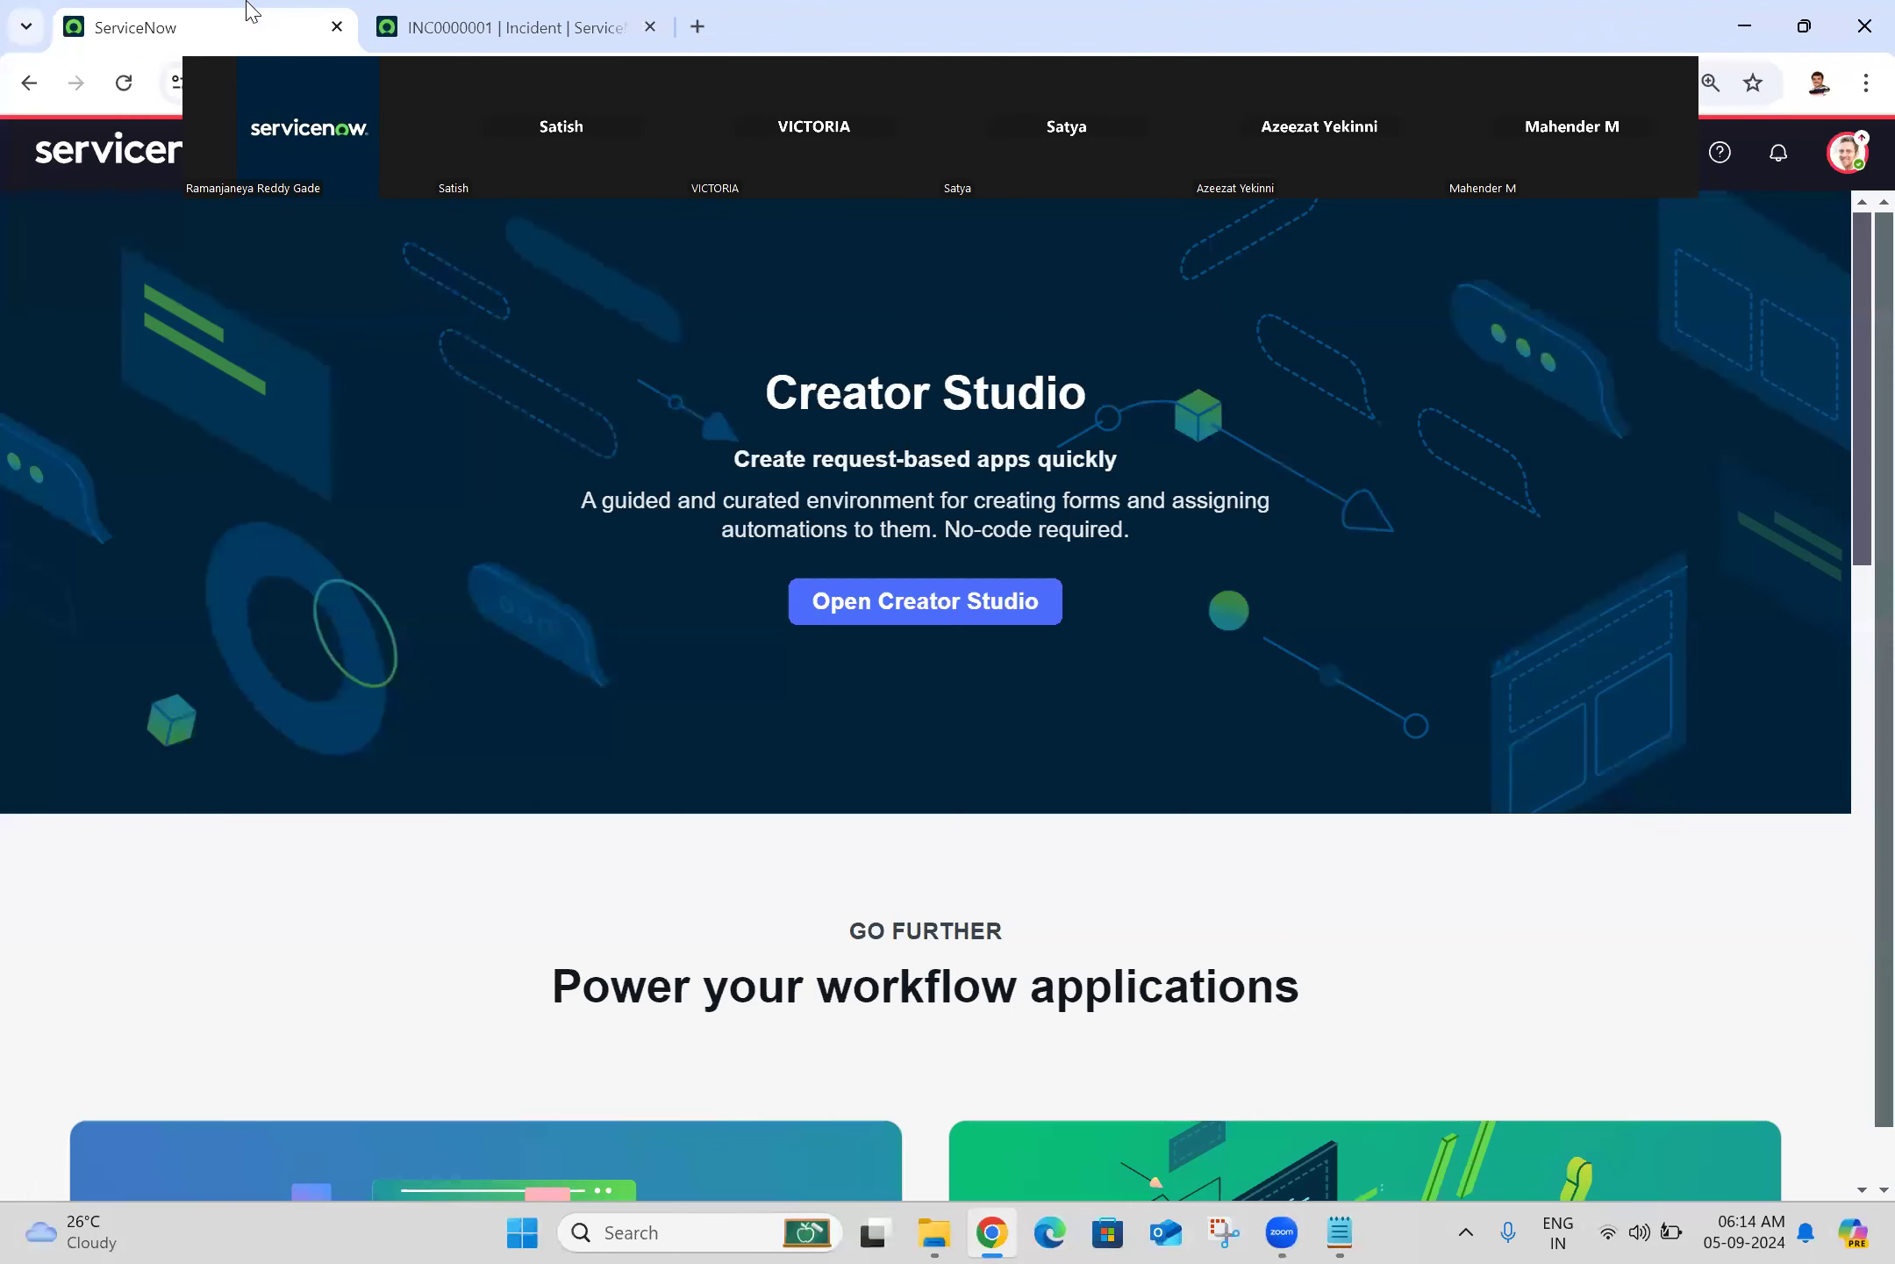
pyautogui.click(1848, 153)
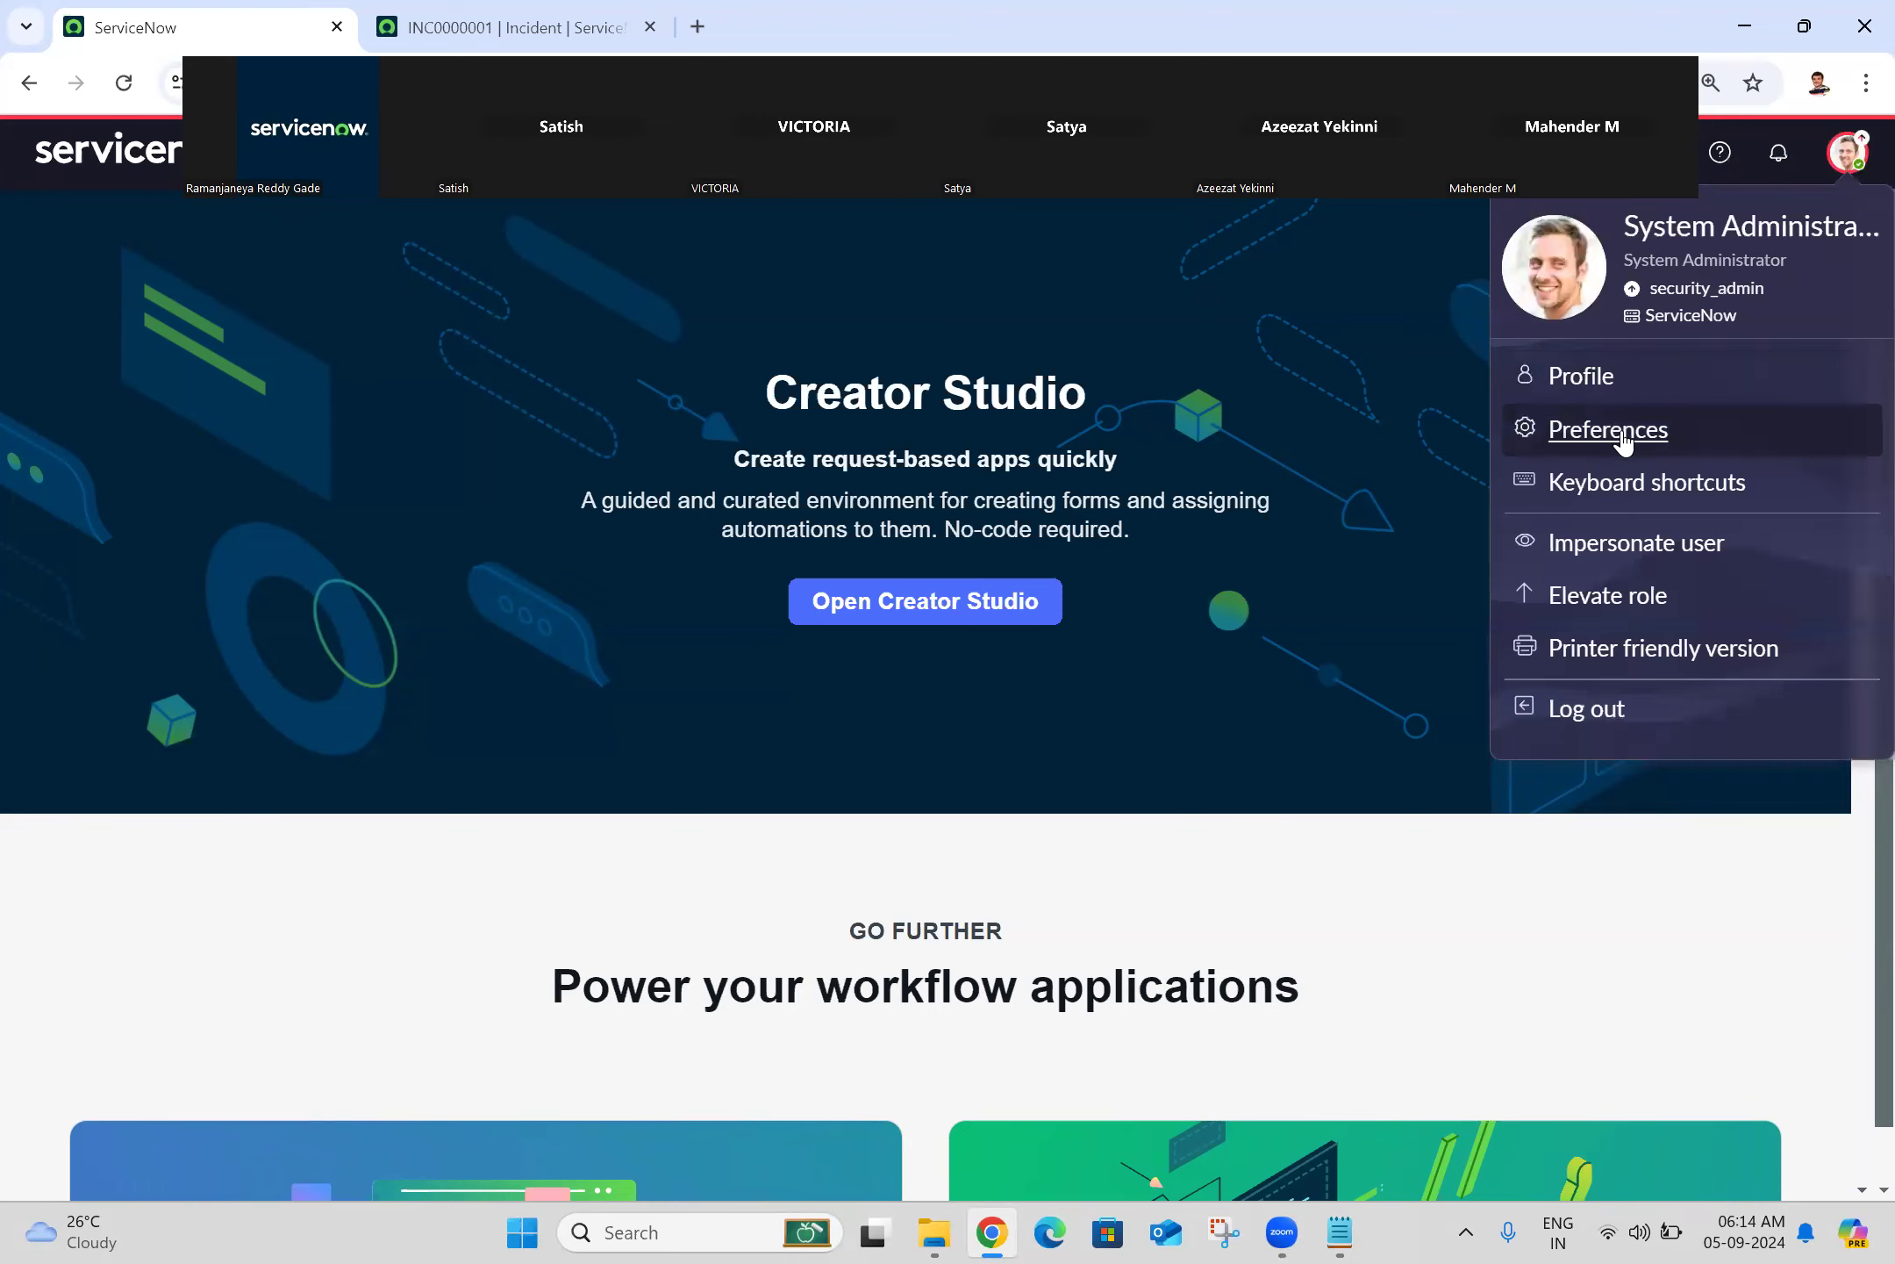
pyautogui.click(1621, 428)
pyautogui.click(550, 508)
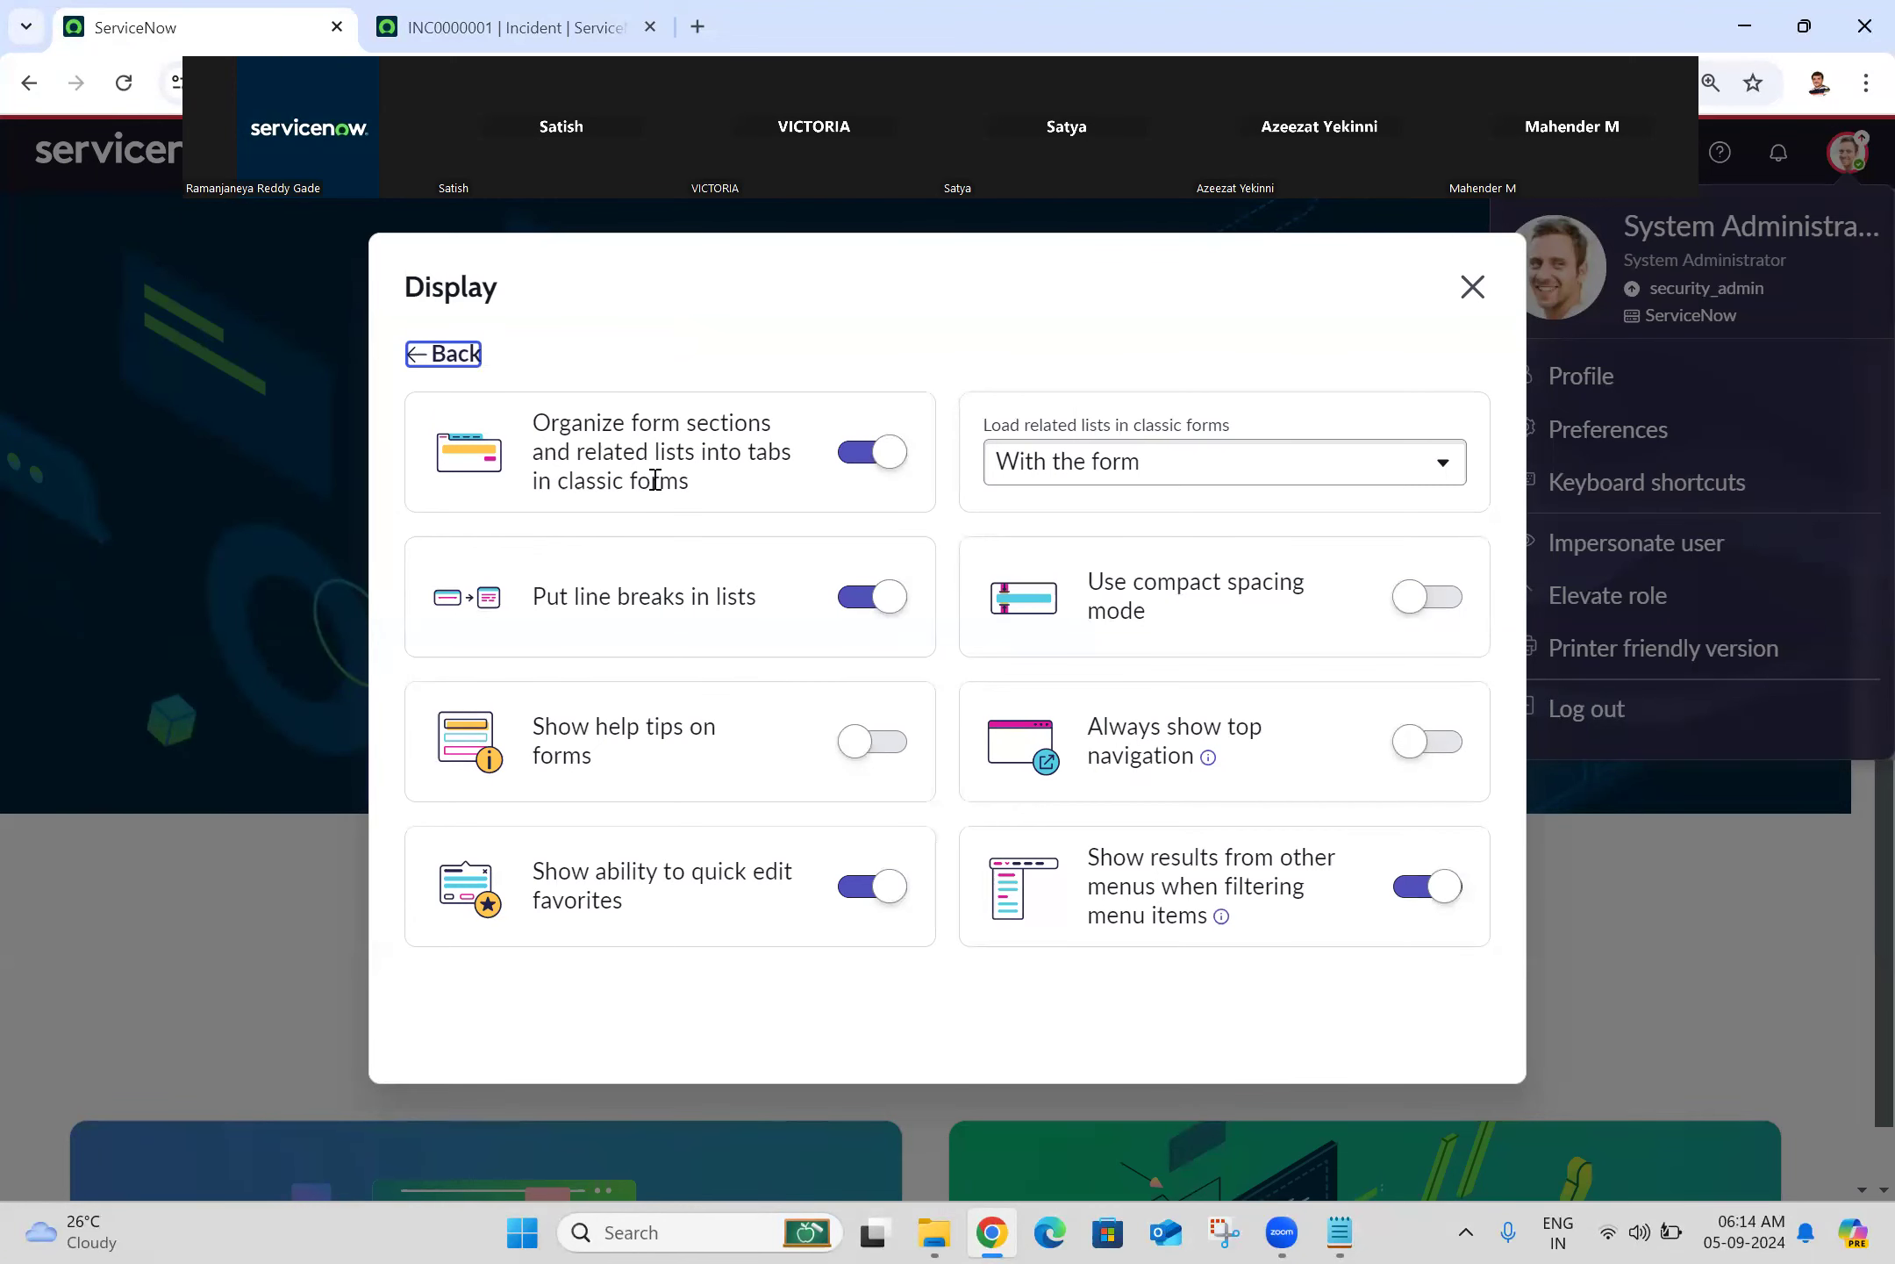
pyautogui.click(465, 10)
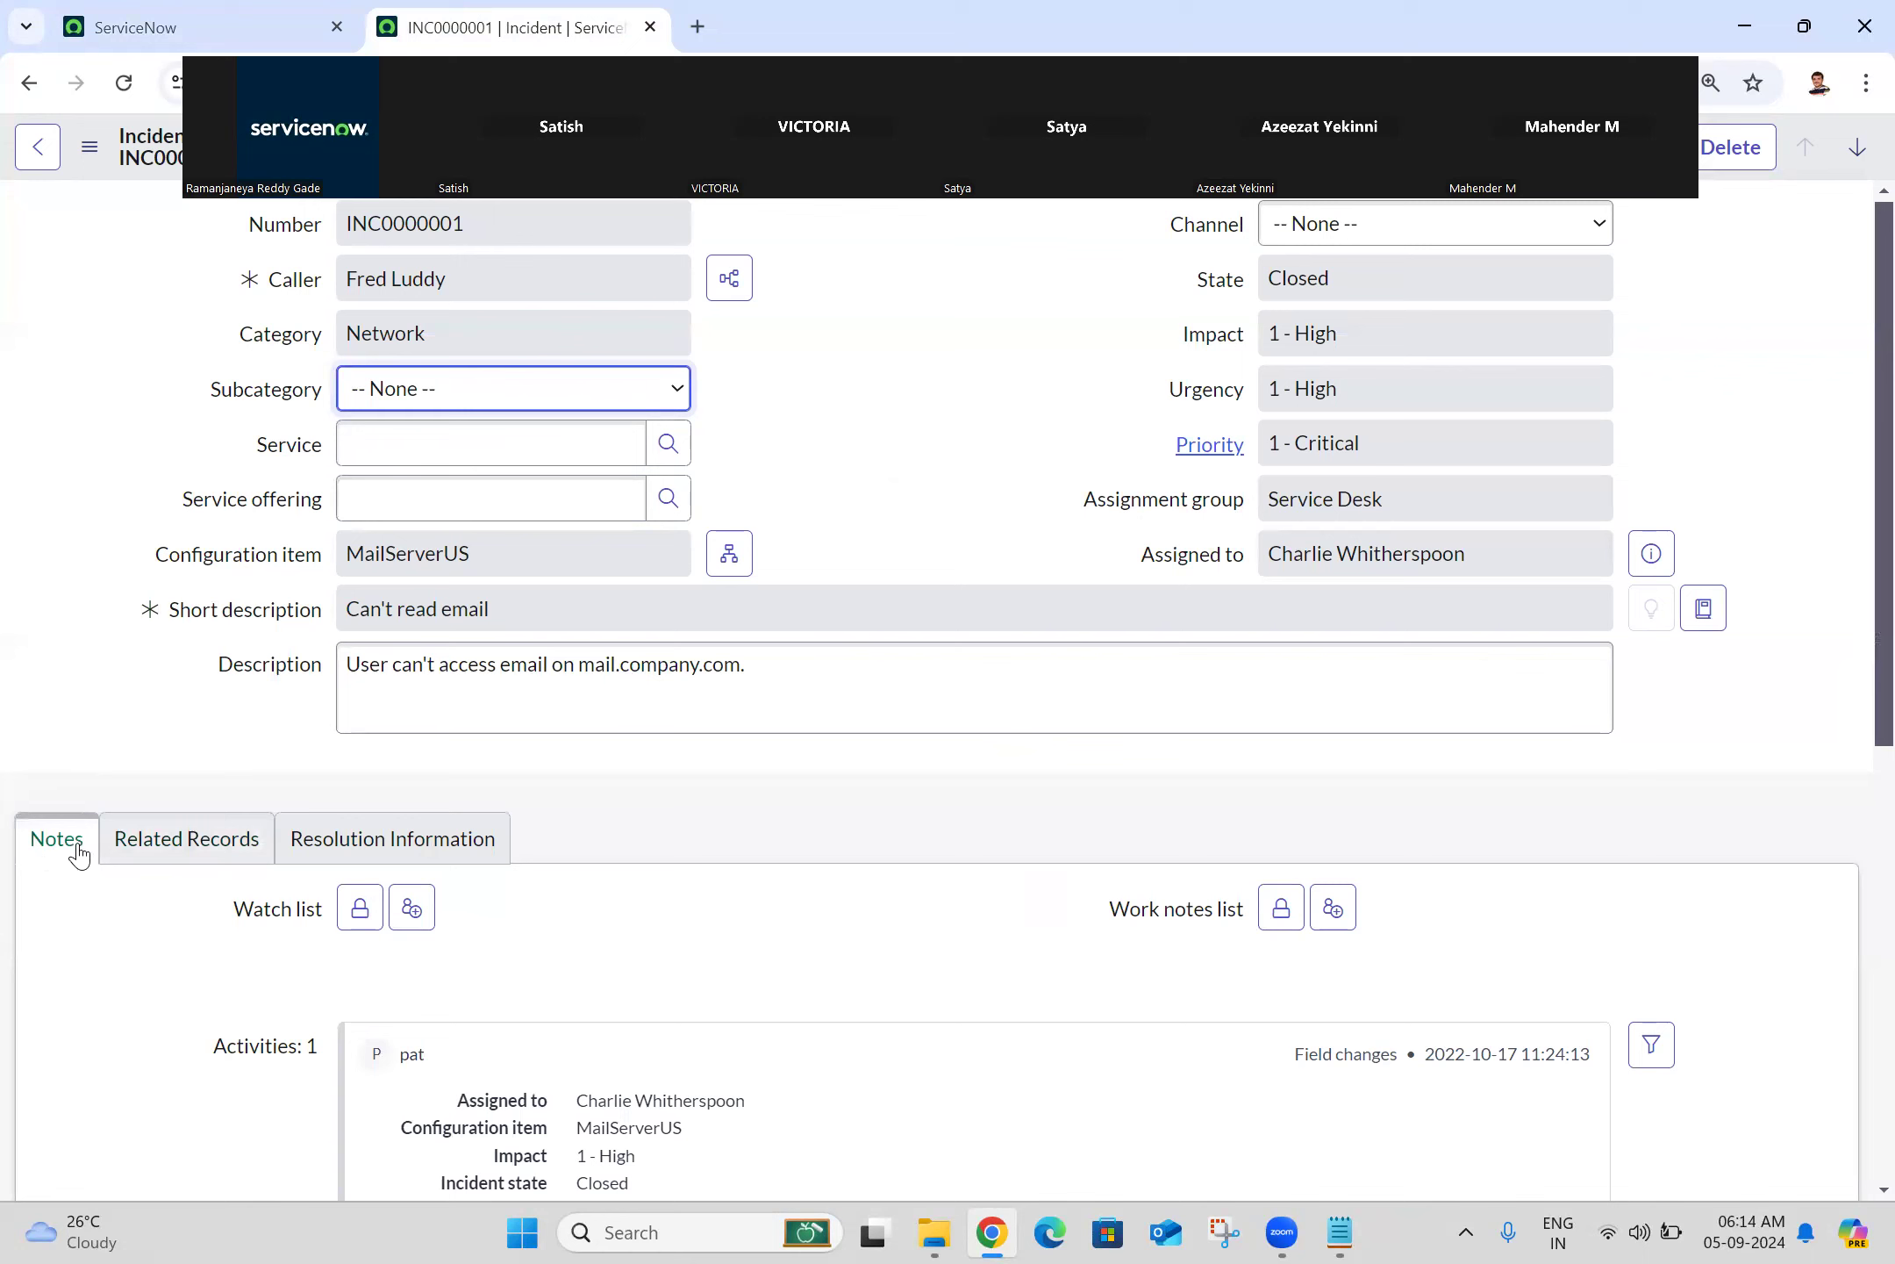
pyautogui.click(191, 855)
pyautogui.click(397, 838)
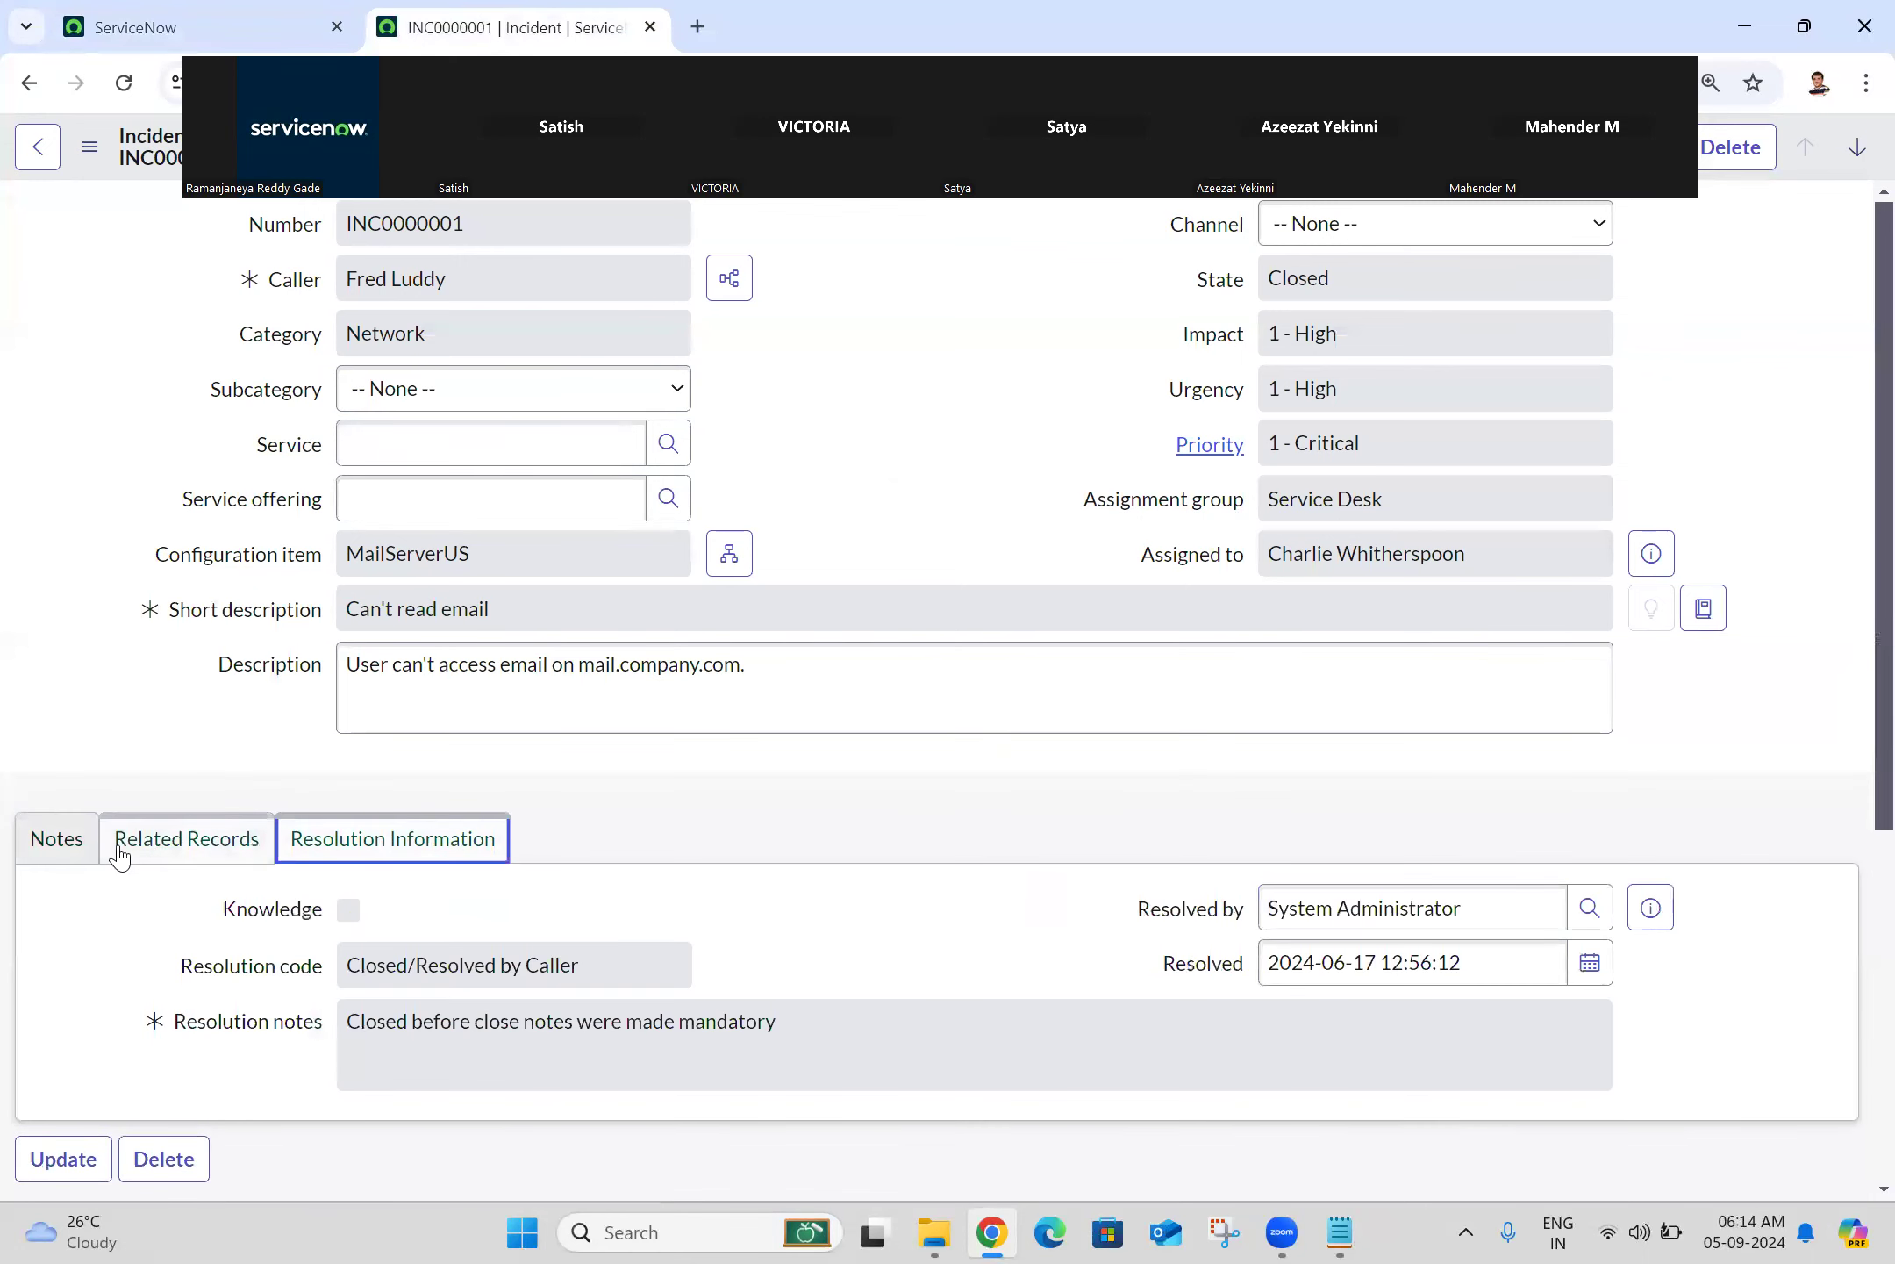
pyautogui.click(19, 844)
# Step: Turn off tabbed form sections and check the reloaded incident's collapsible Notes, Related Records and Resolution sections
pyautogui.click(151, 19)
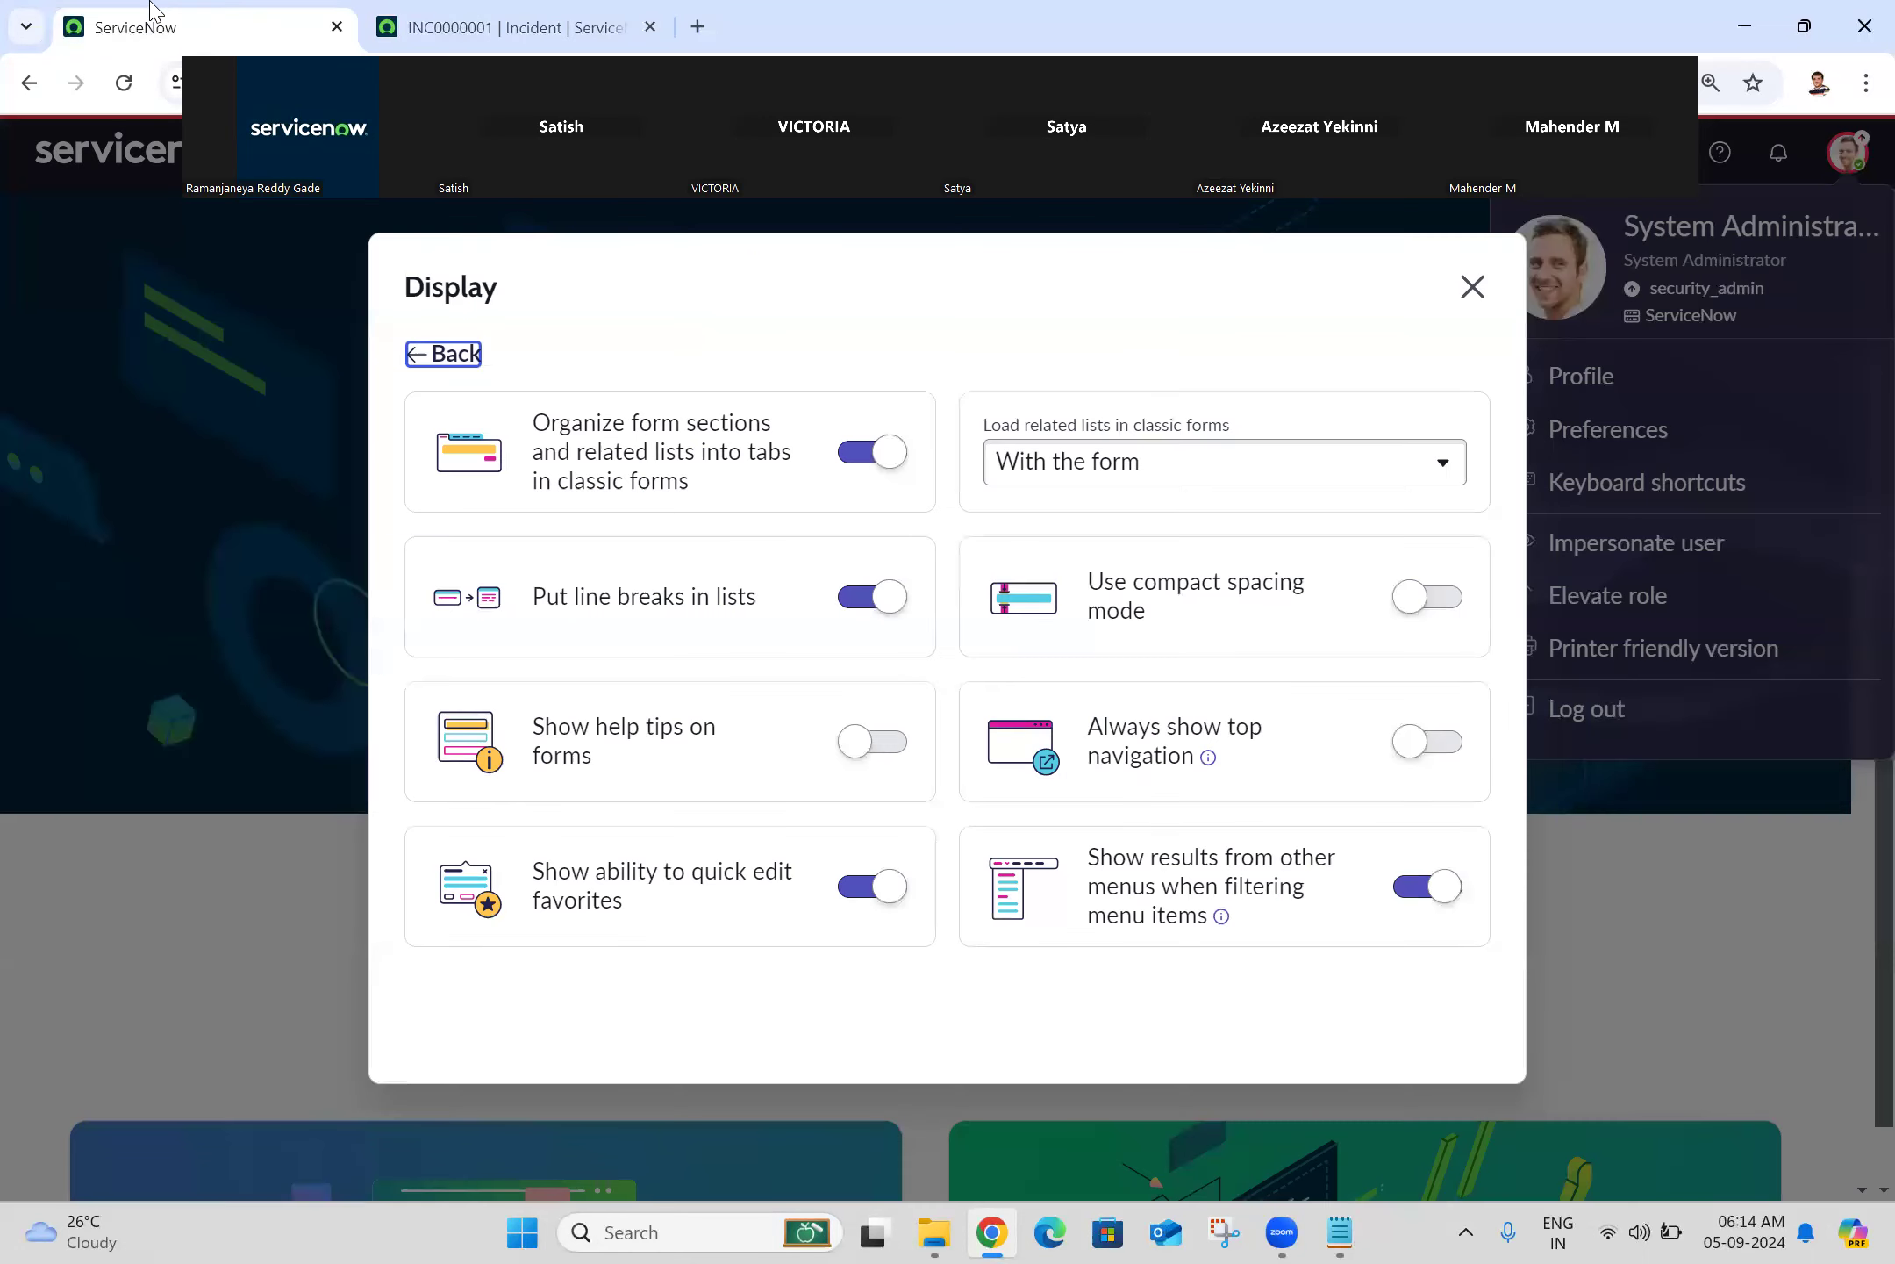
pyautogui.click(841, 452)
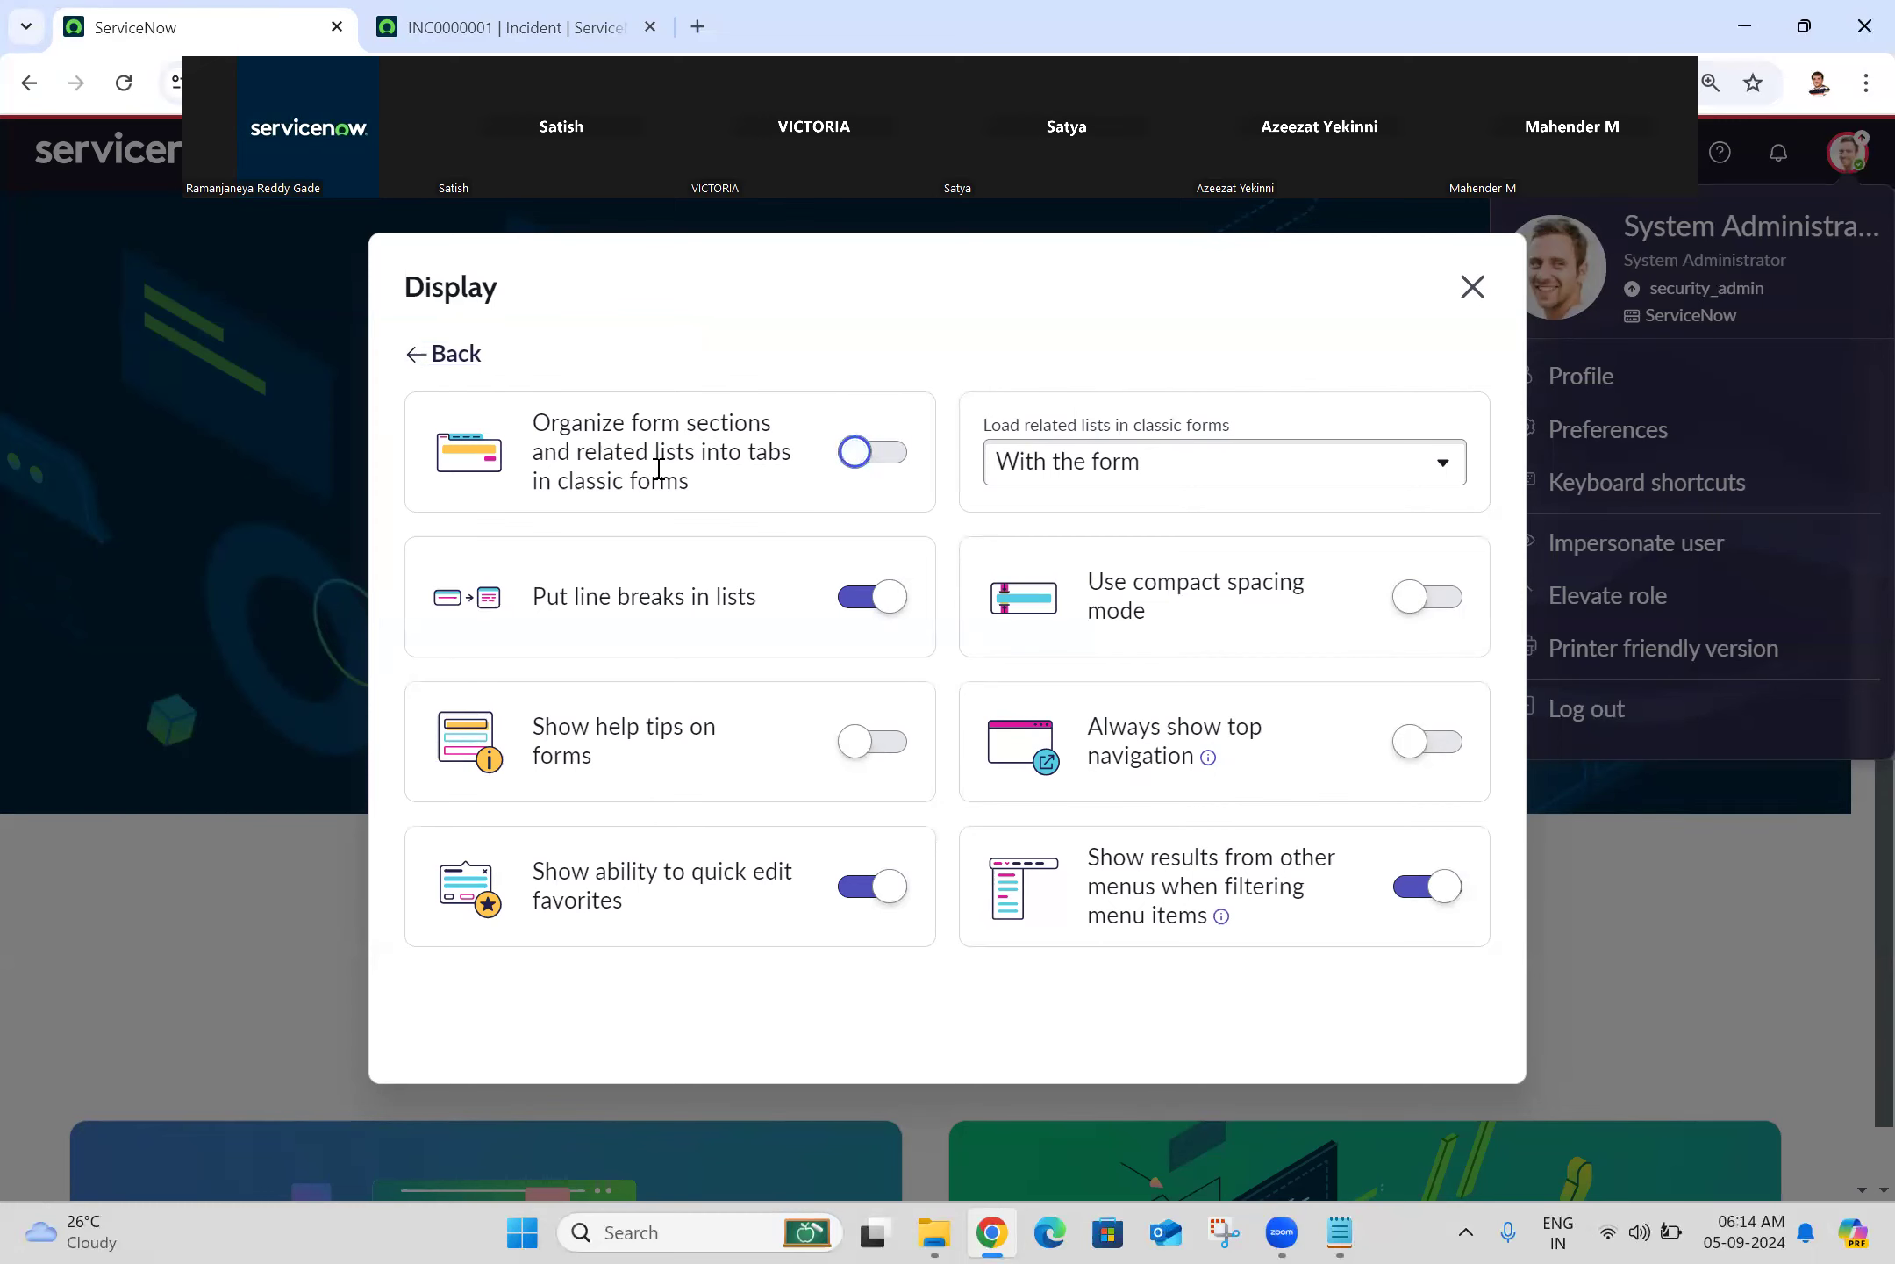
pyautogui.click(509, 27)
pyautogui.click(128, 83)
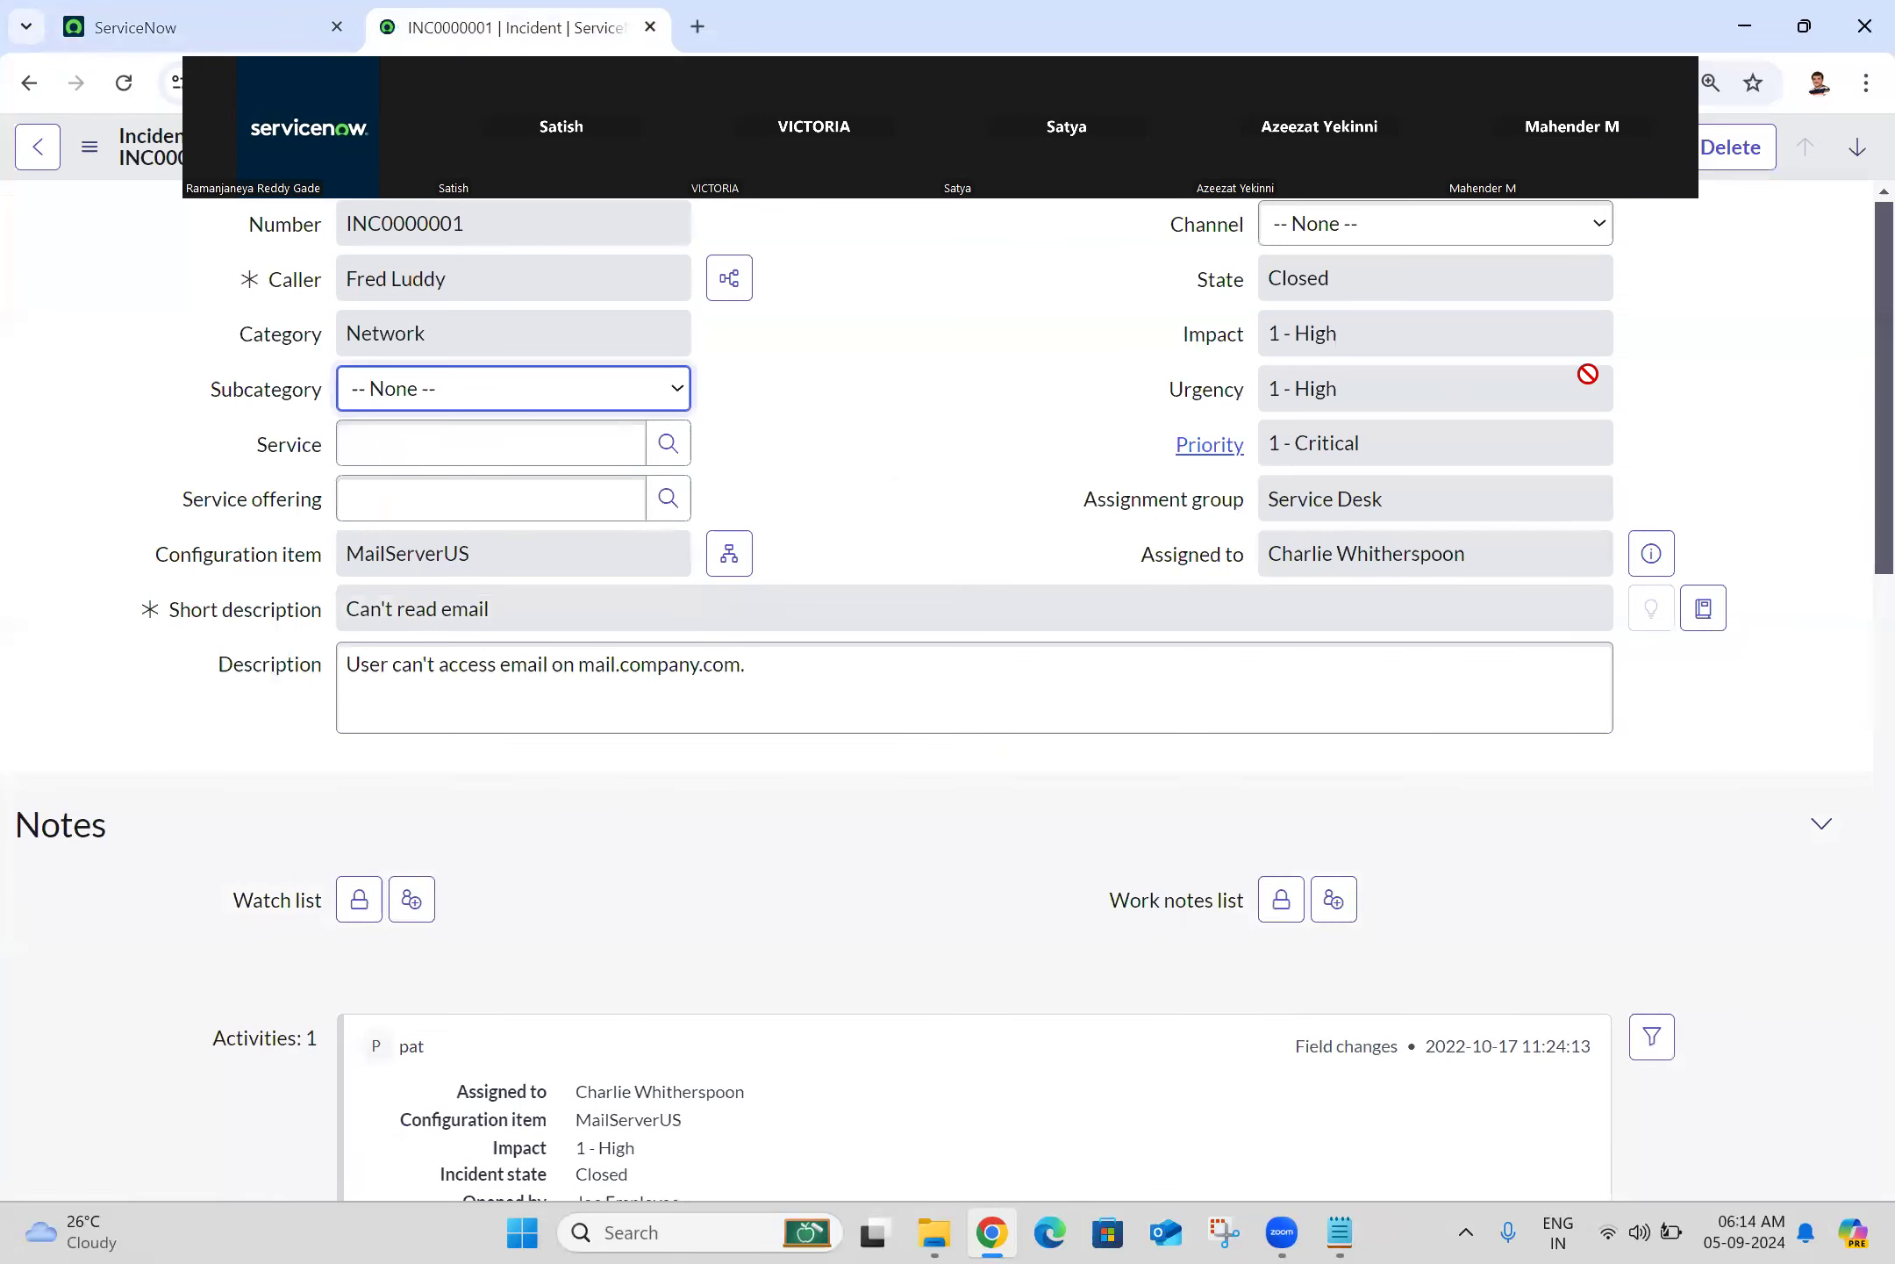
pyautogui.scroll(-5, 1858, 363)
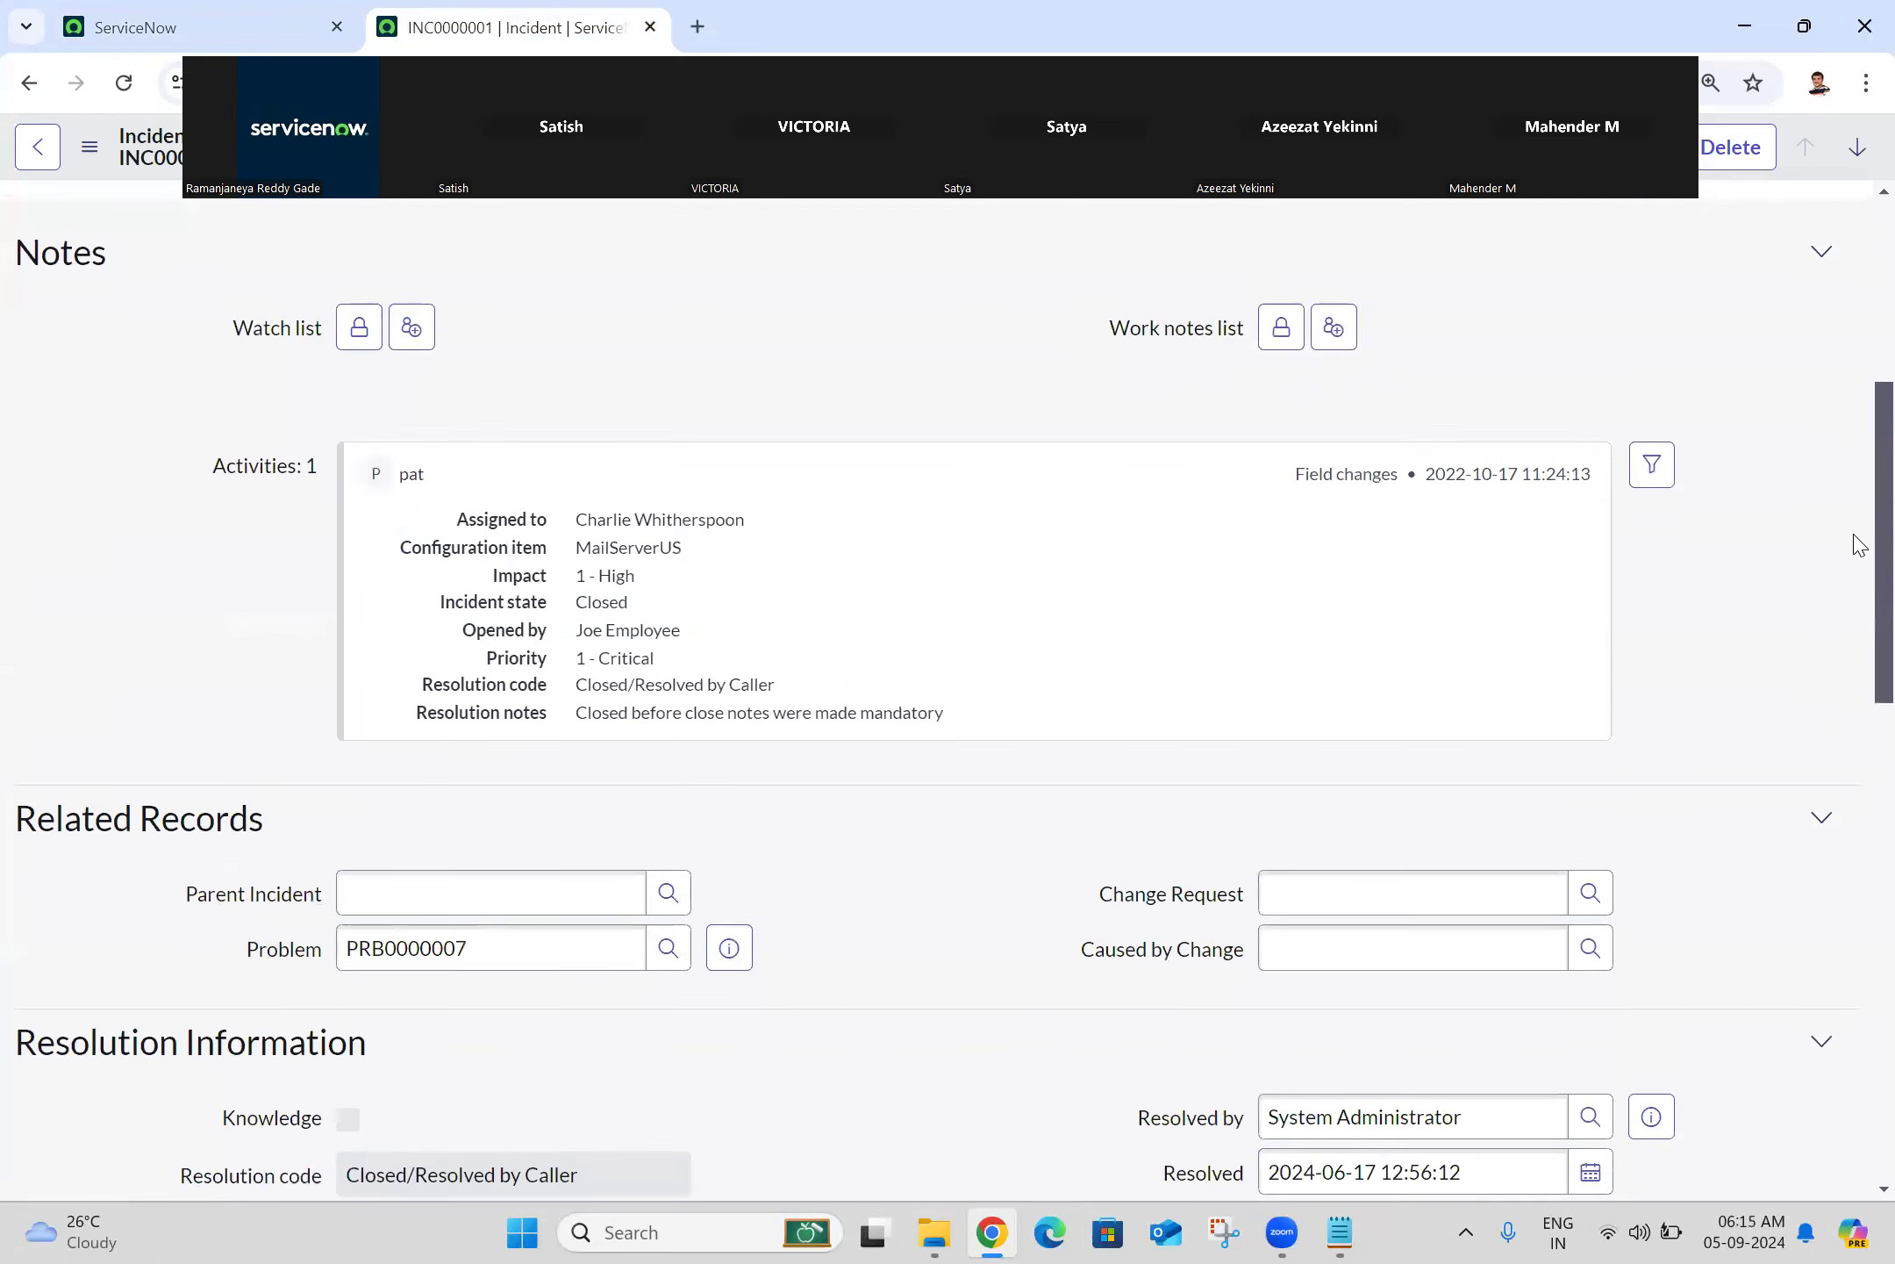
pyautogui.click(1822, 254)
pyautogui.click(1822, 316)
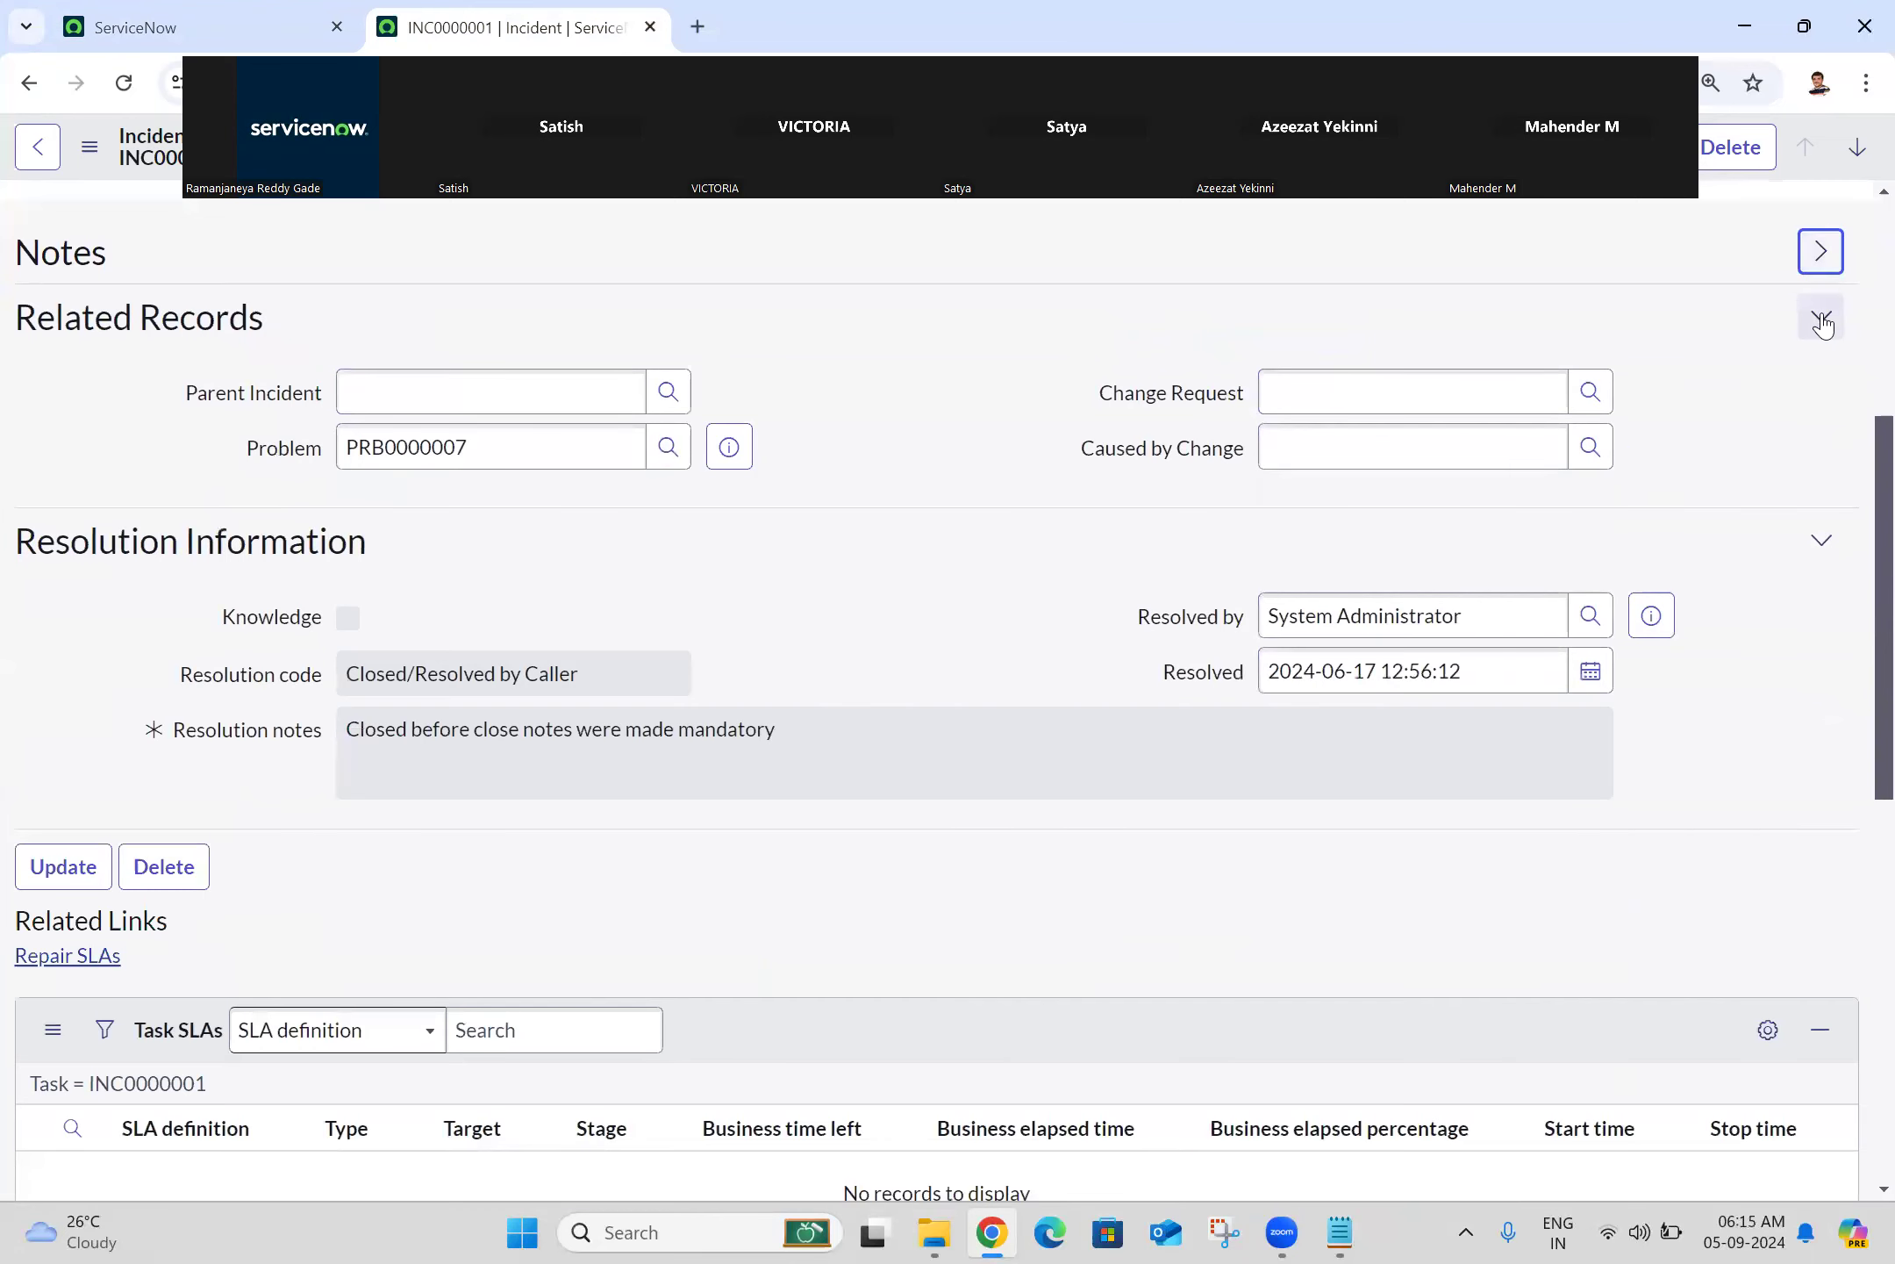
pyautogui.click(1825, 390)
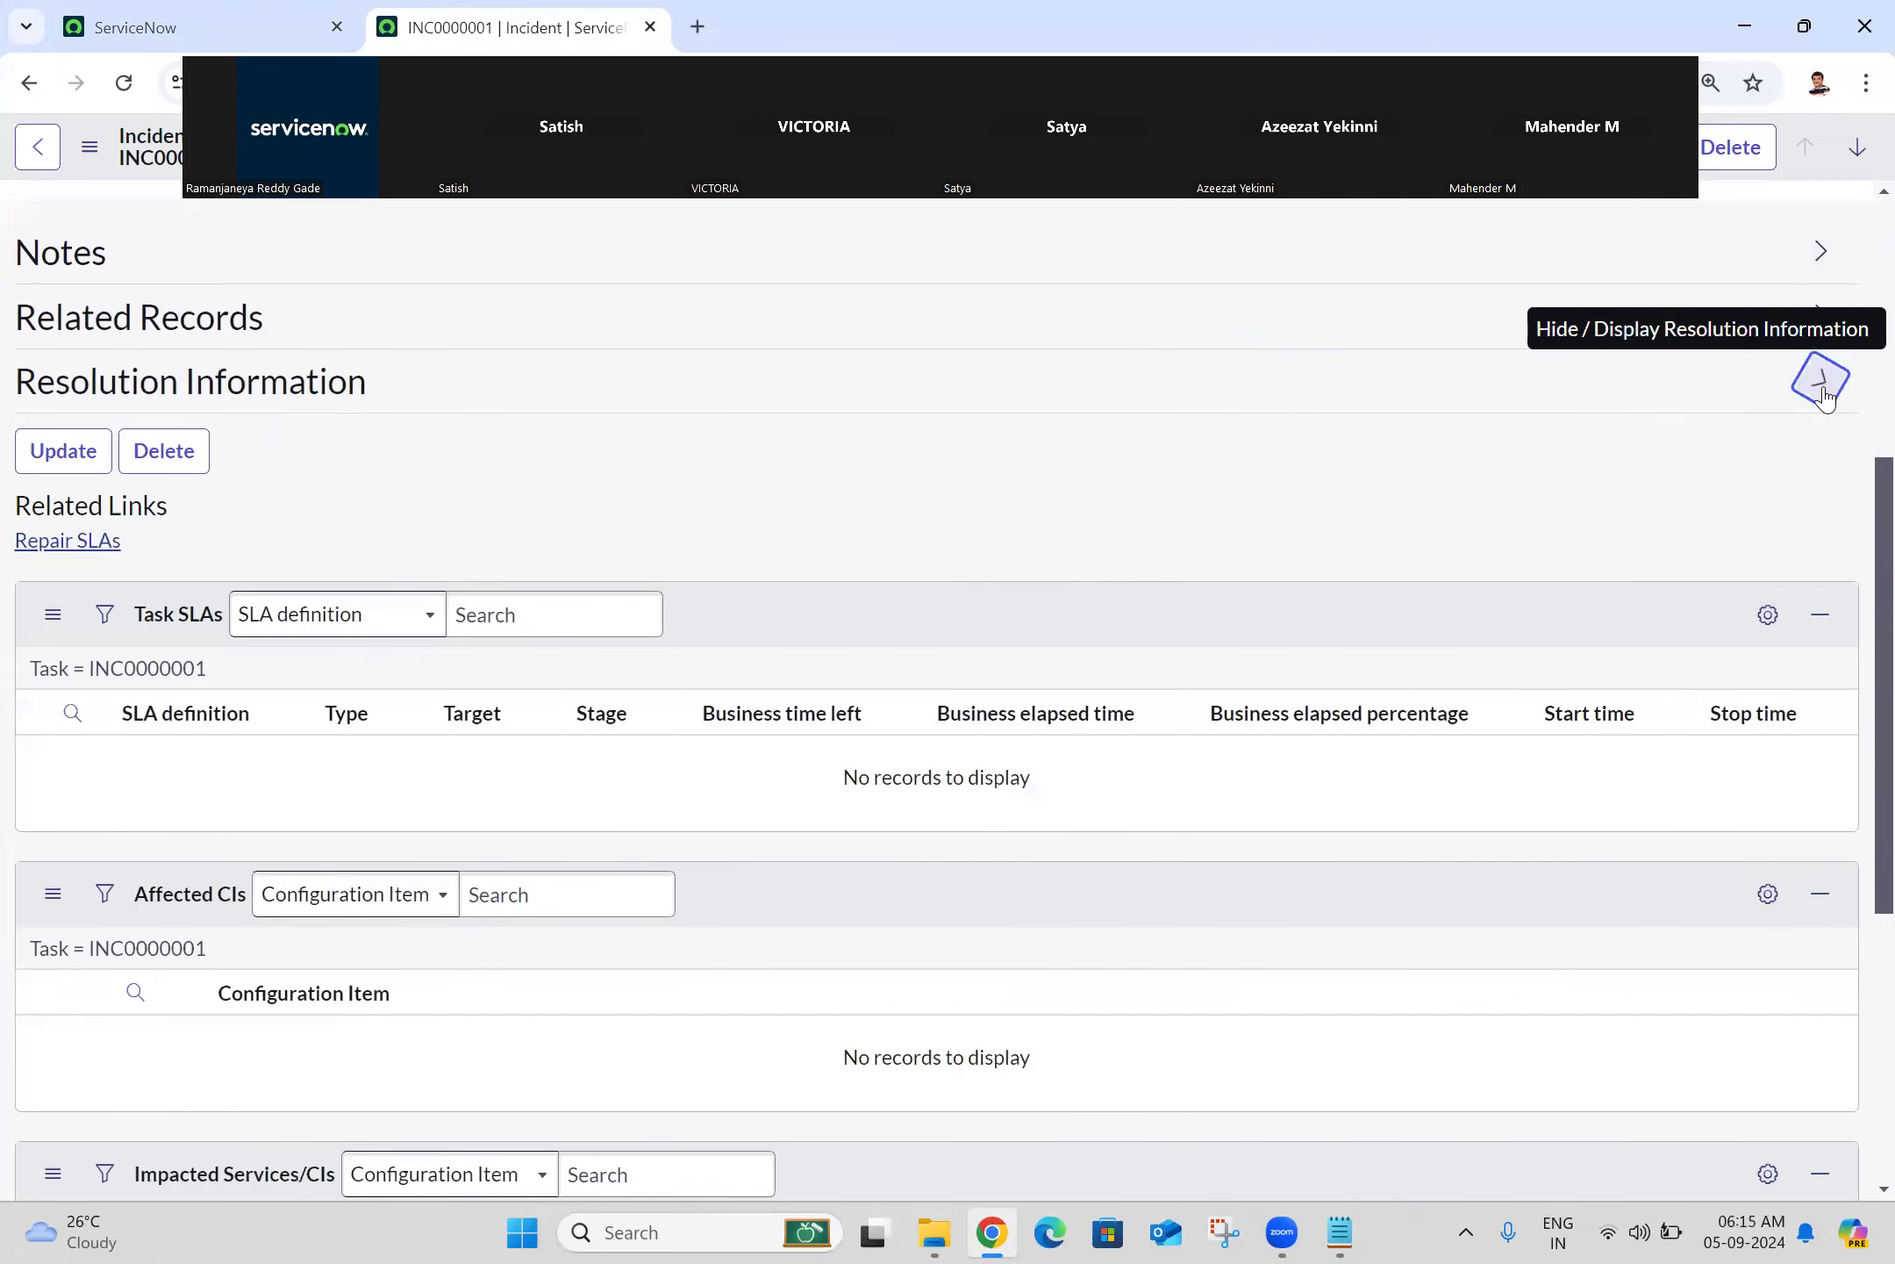
pyautogui.click(1821, 253)
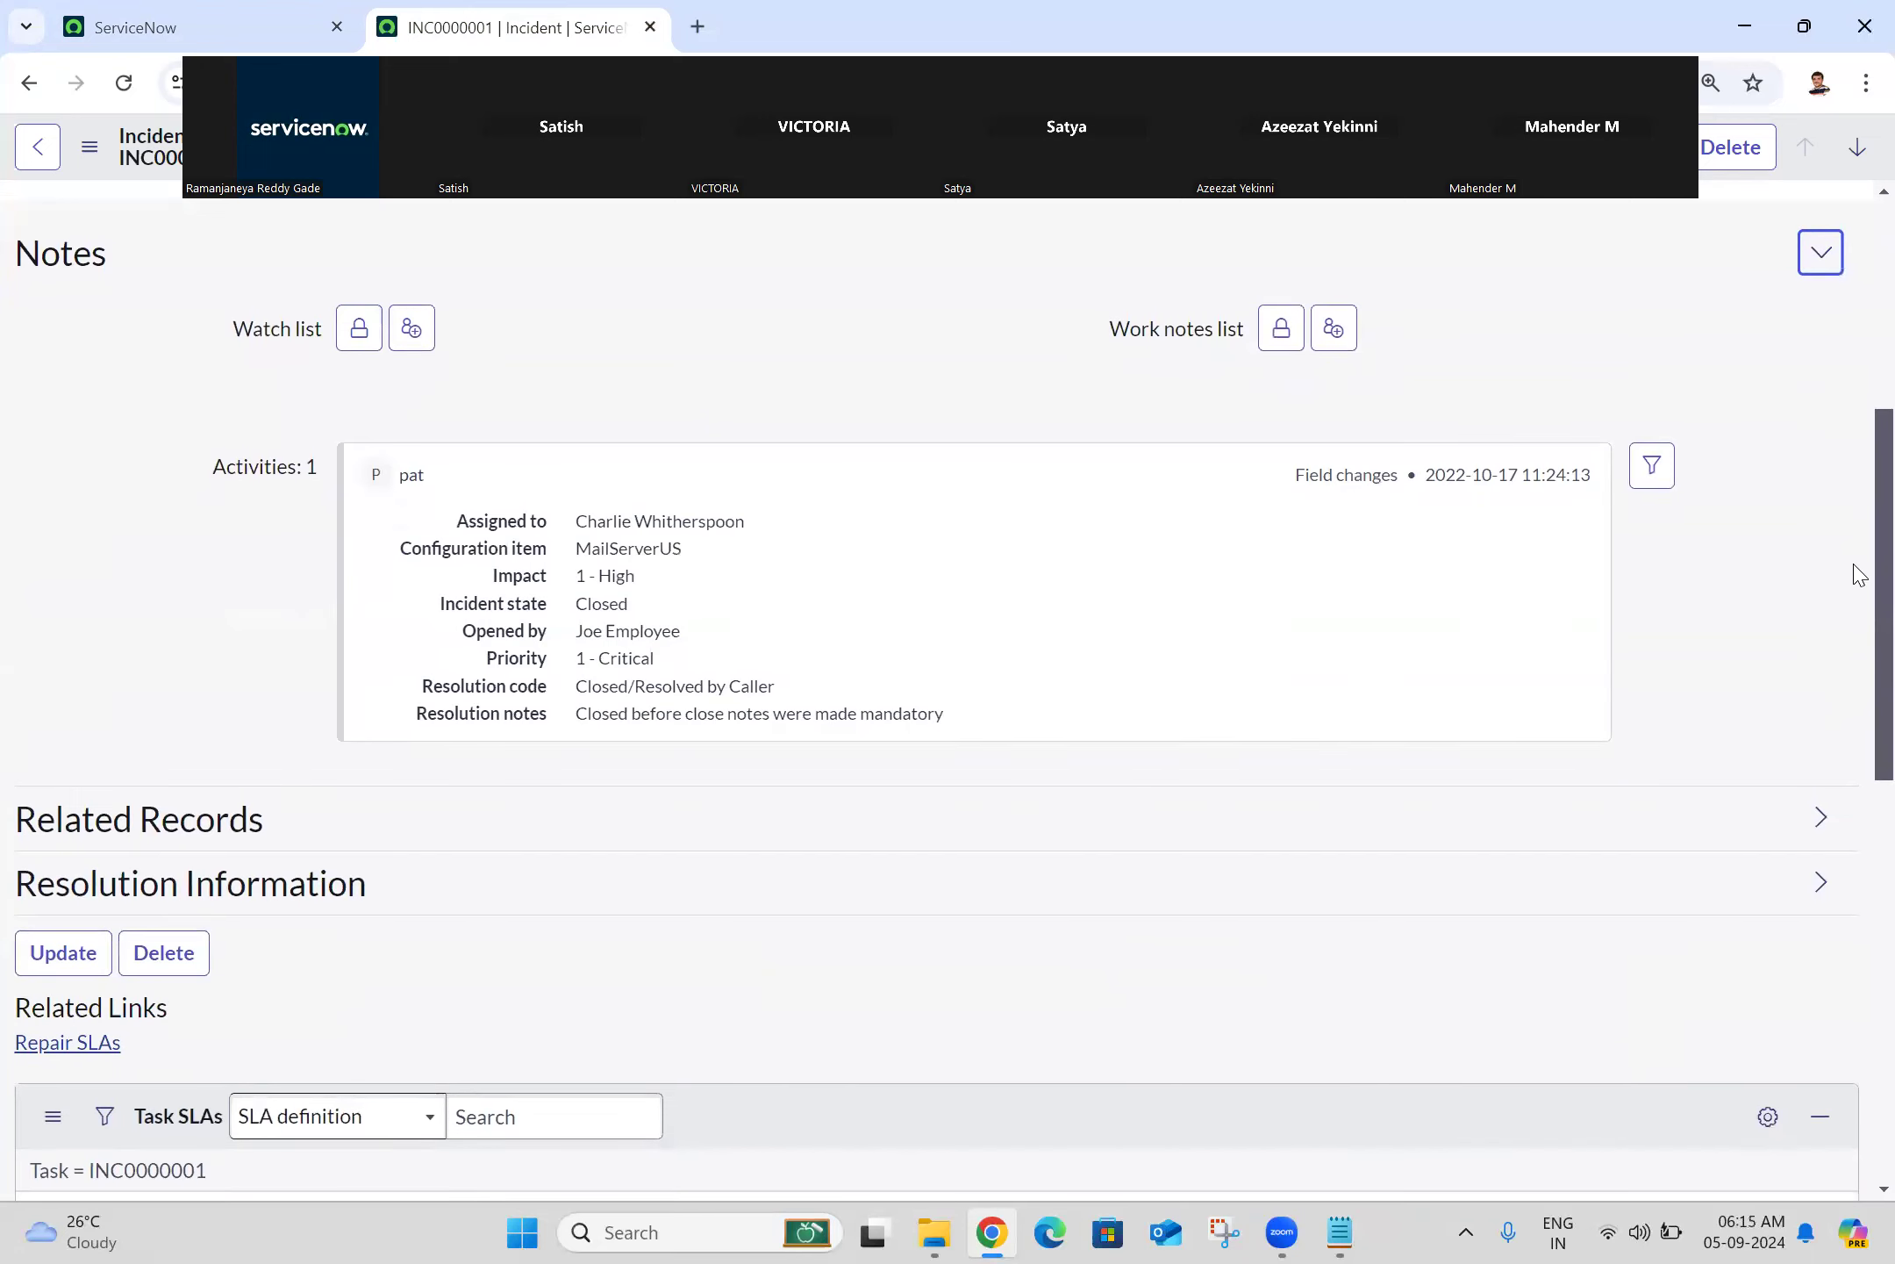
# Step: Turn 'Organize form sections and related lists into tabs' back on and close Display preferences
pyautogui.click(356, 10)
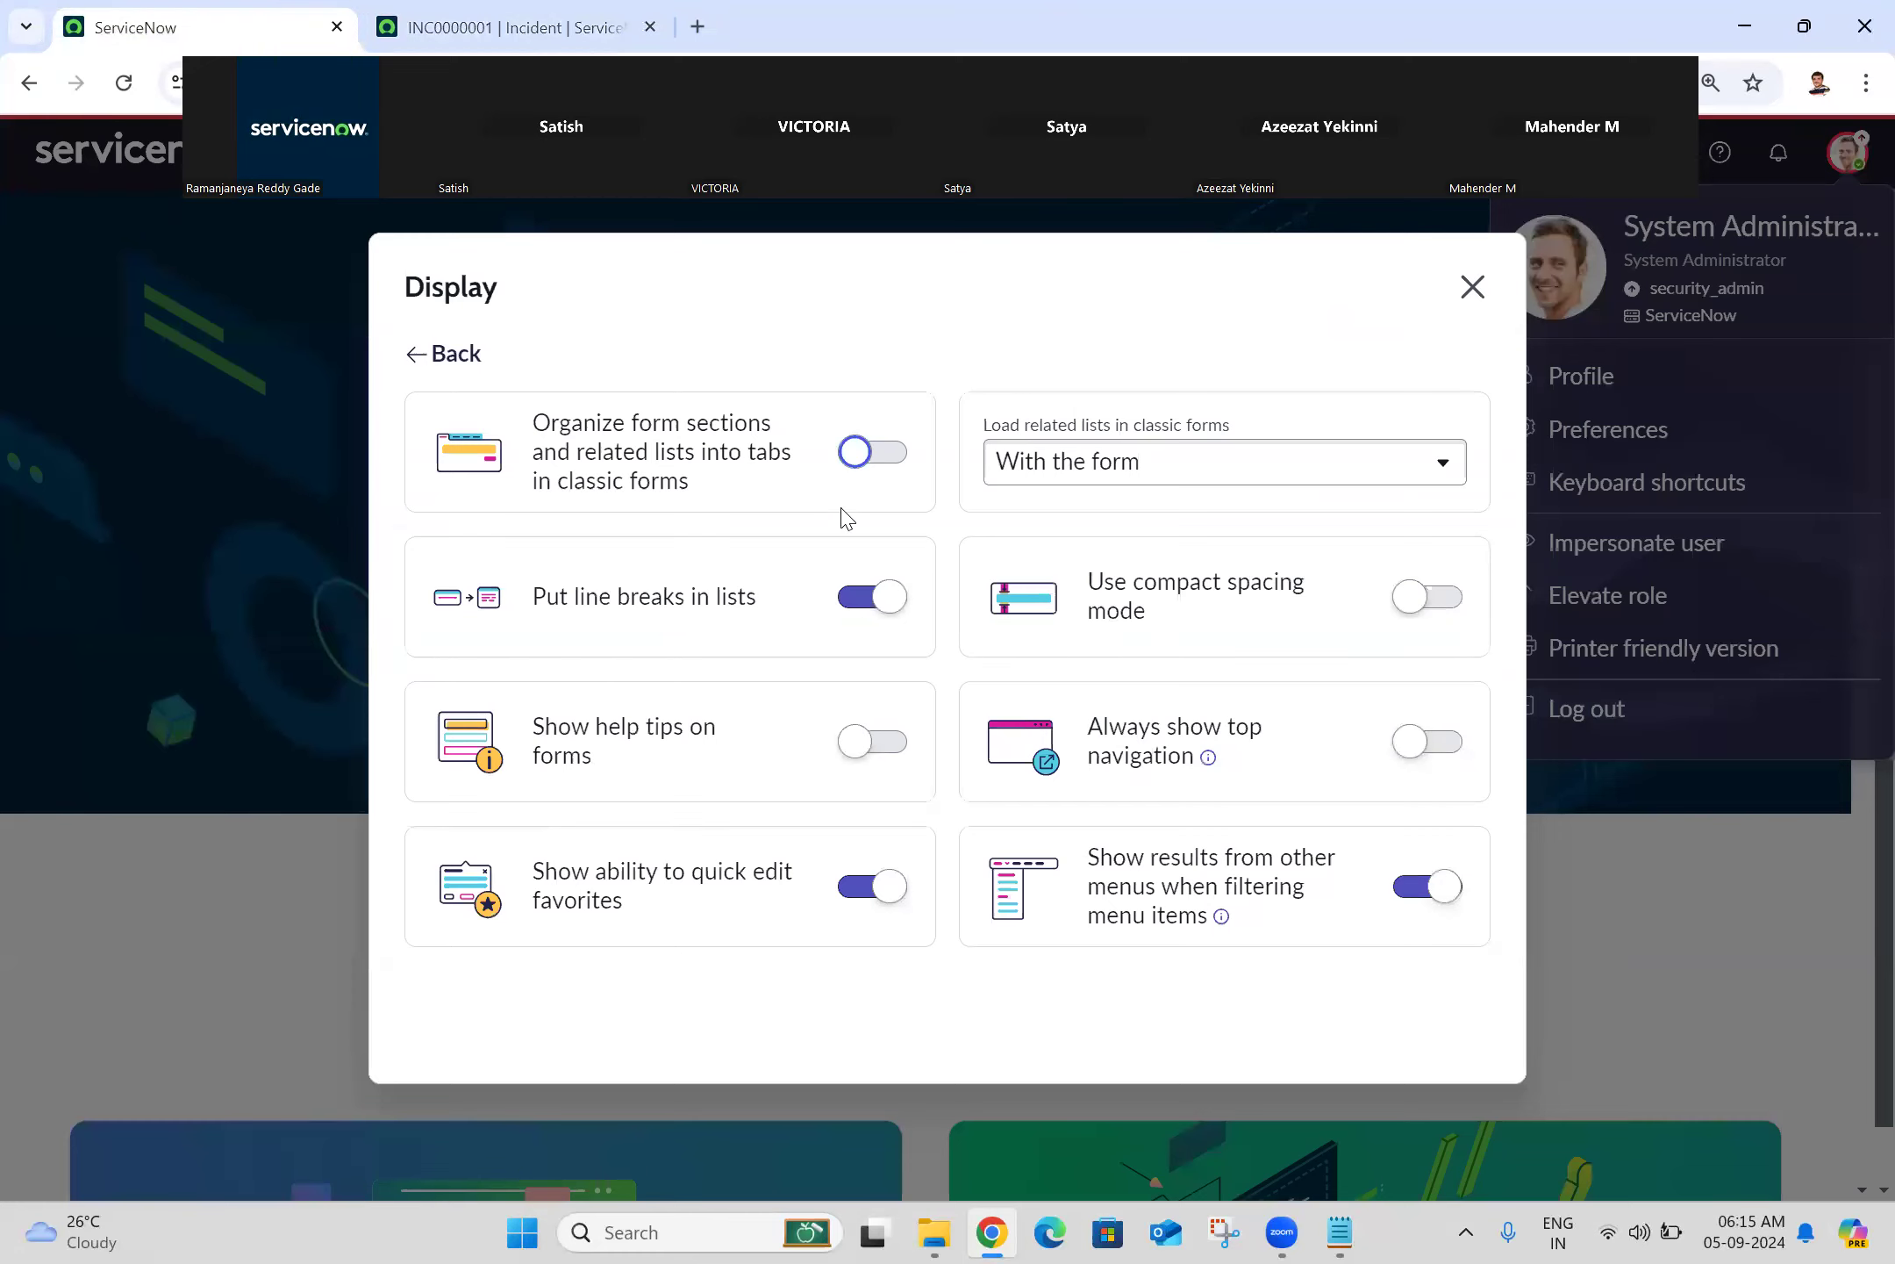
pyautogui.click(899, 454)
pyautogui.click(489, 17)
pyautogui.click(301, 12)
pyautogui.click(1473, 287)
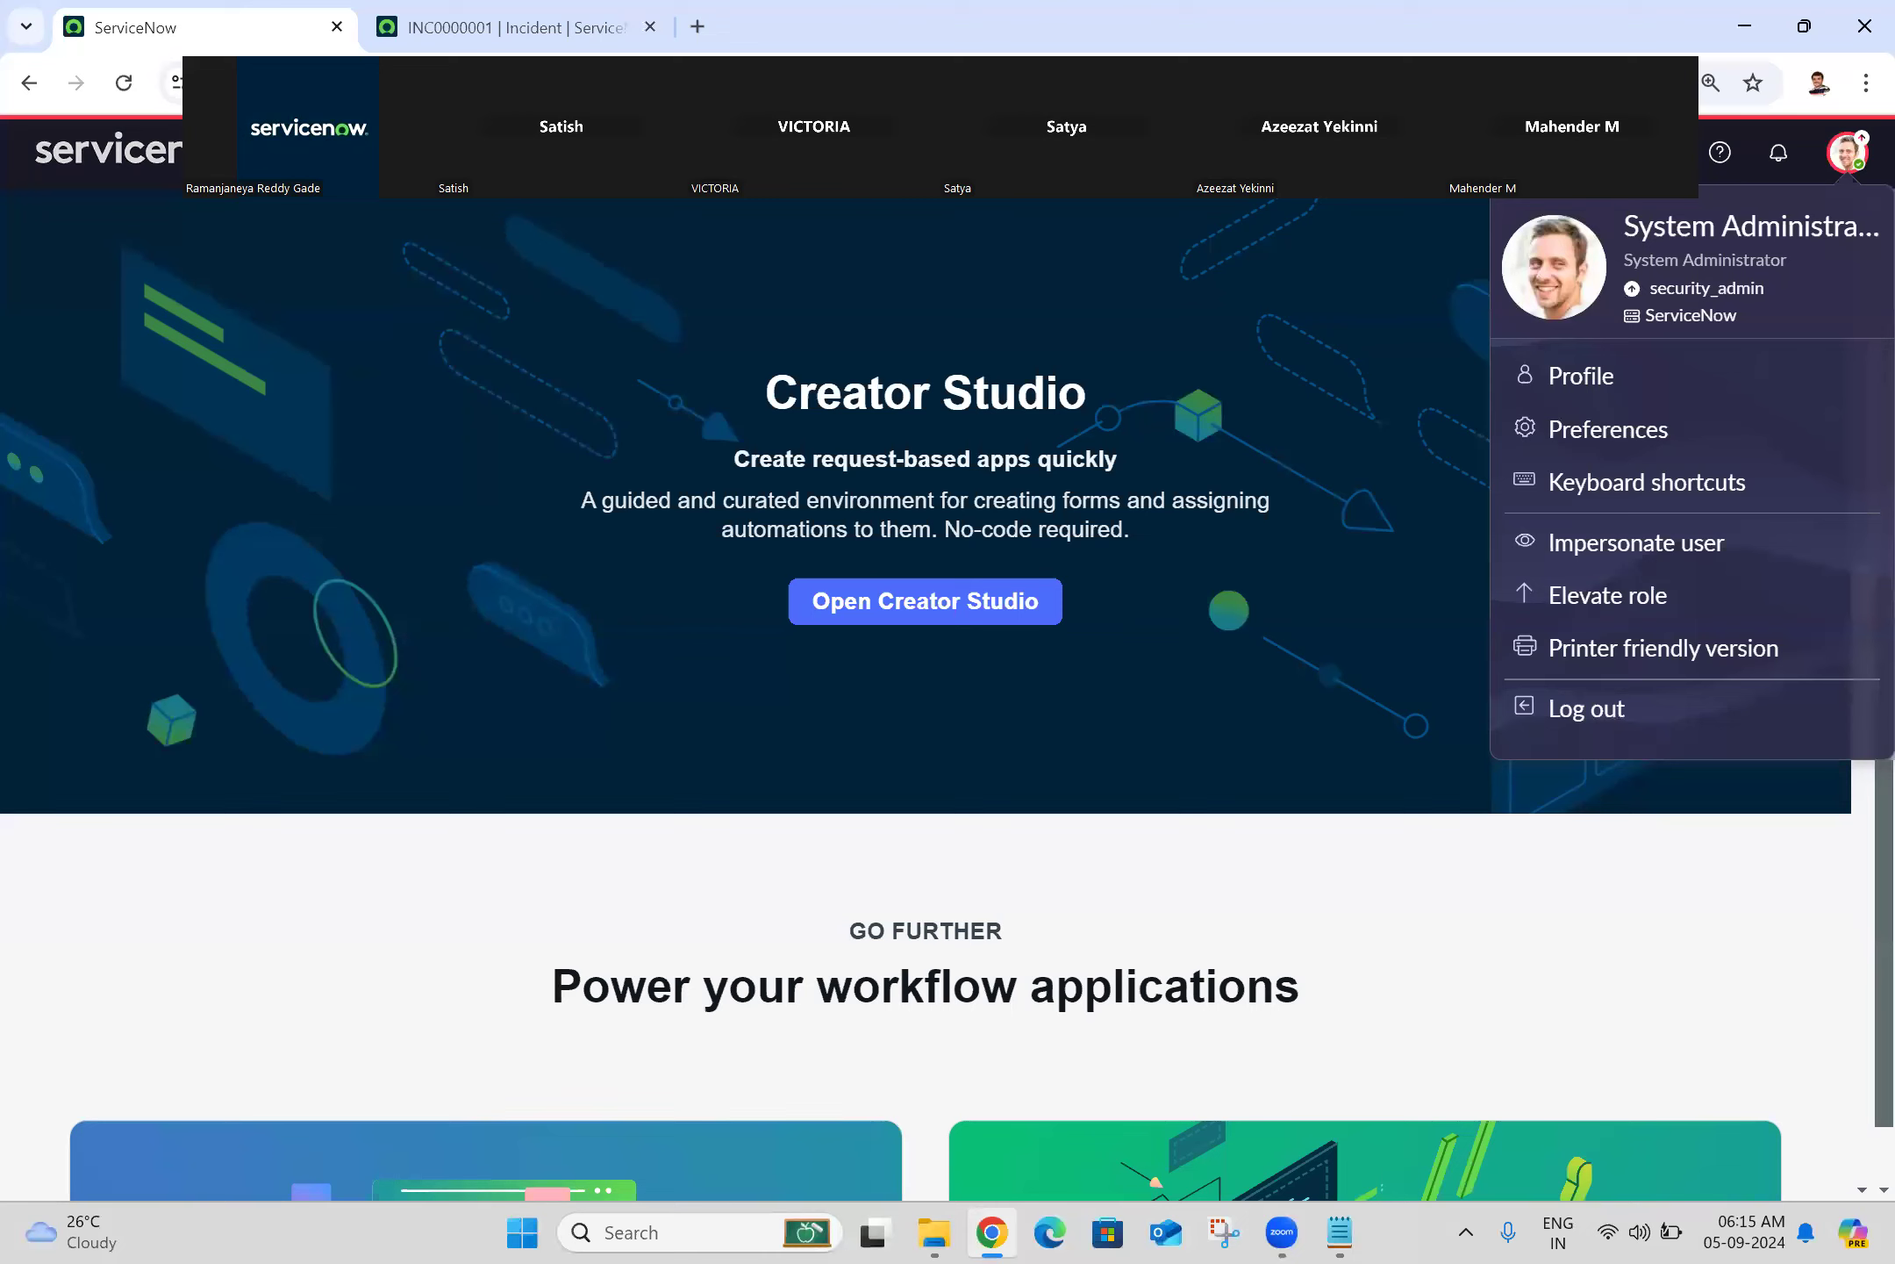
# Step: Open the 67-record Incident - All list from the 'incident'-filtered navigator, then return to the home tab
pyautogui.click(310, 153)
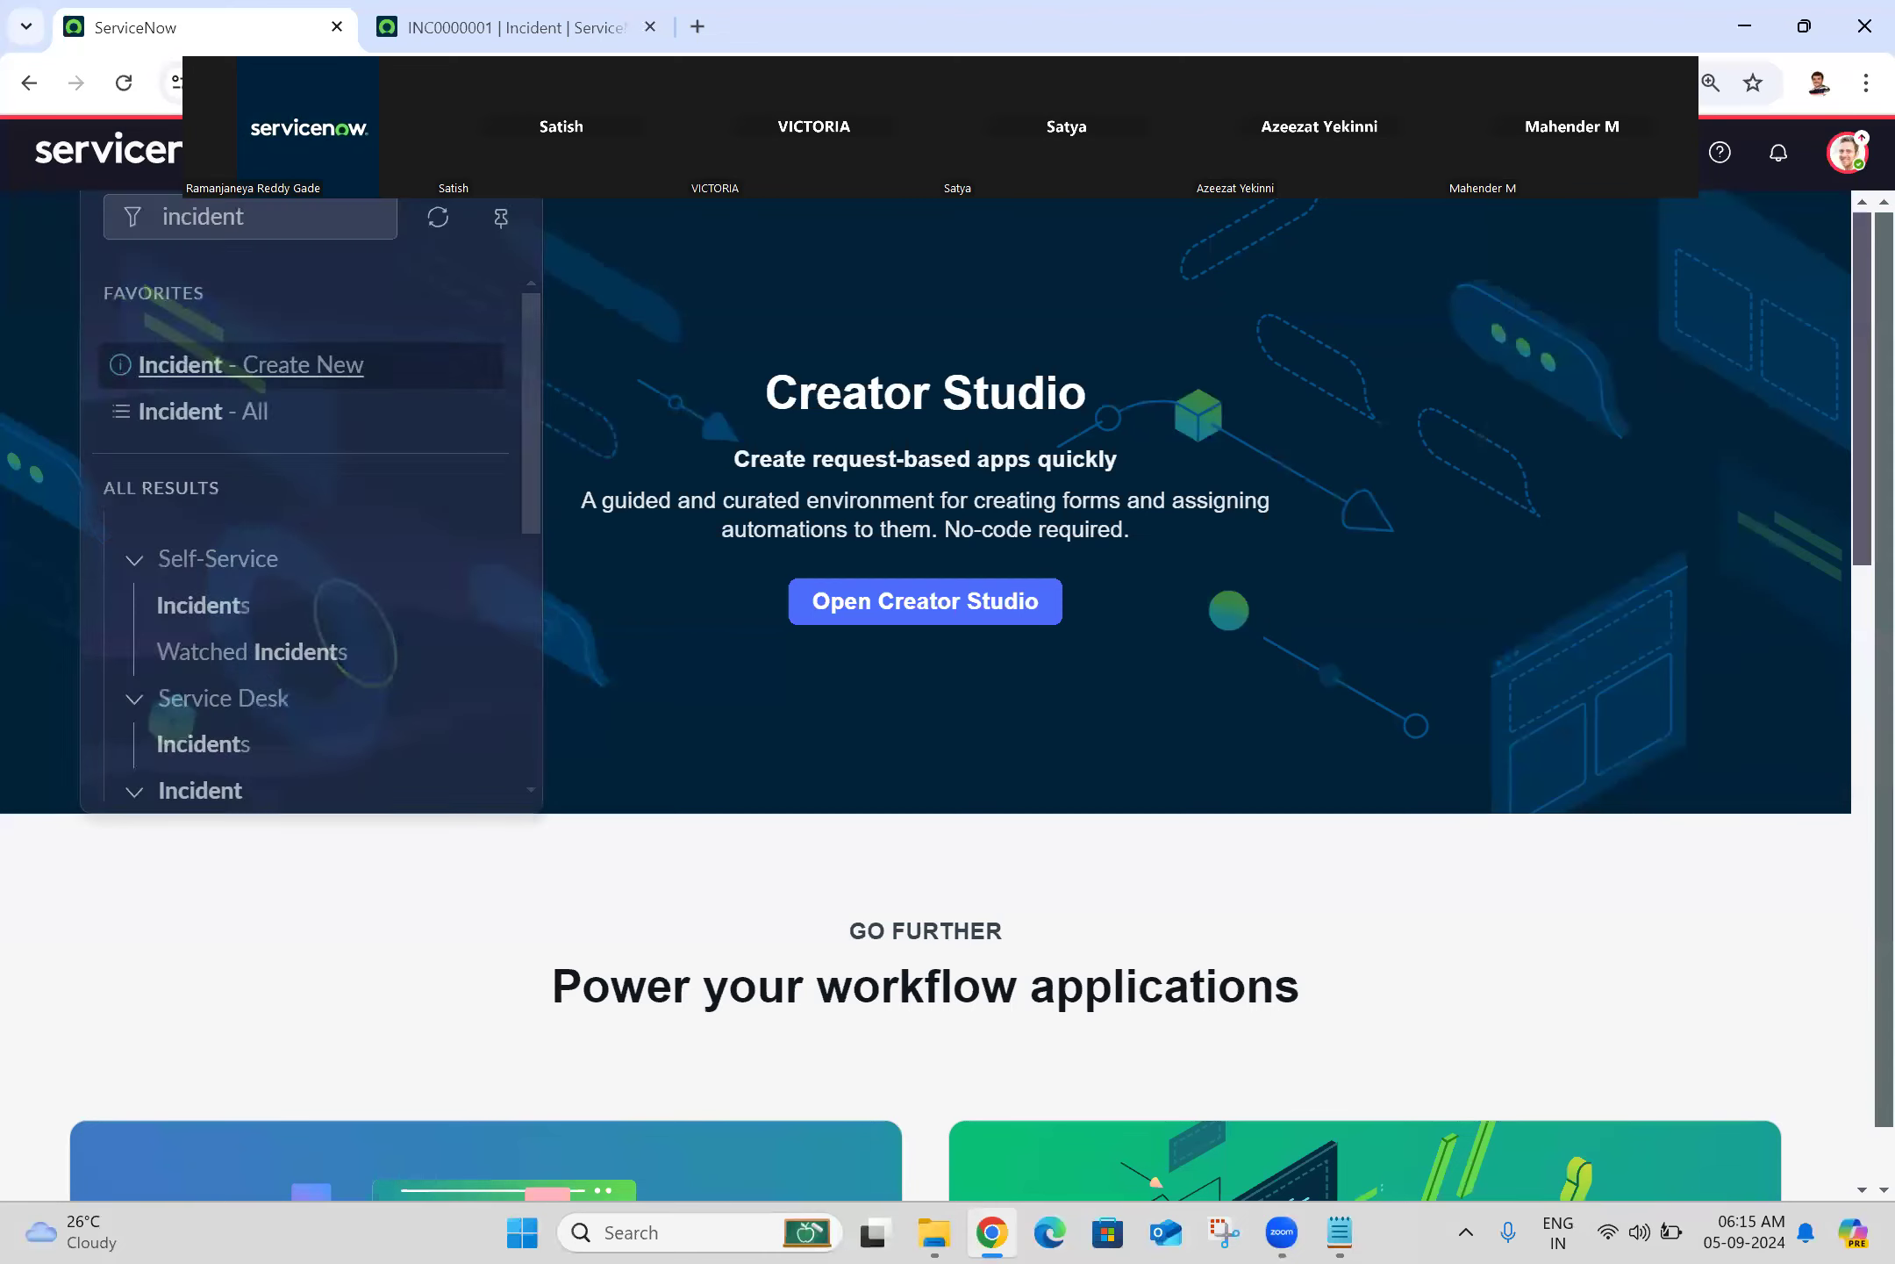
pyautogui.click(218, 405)
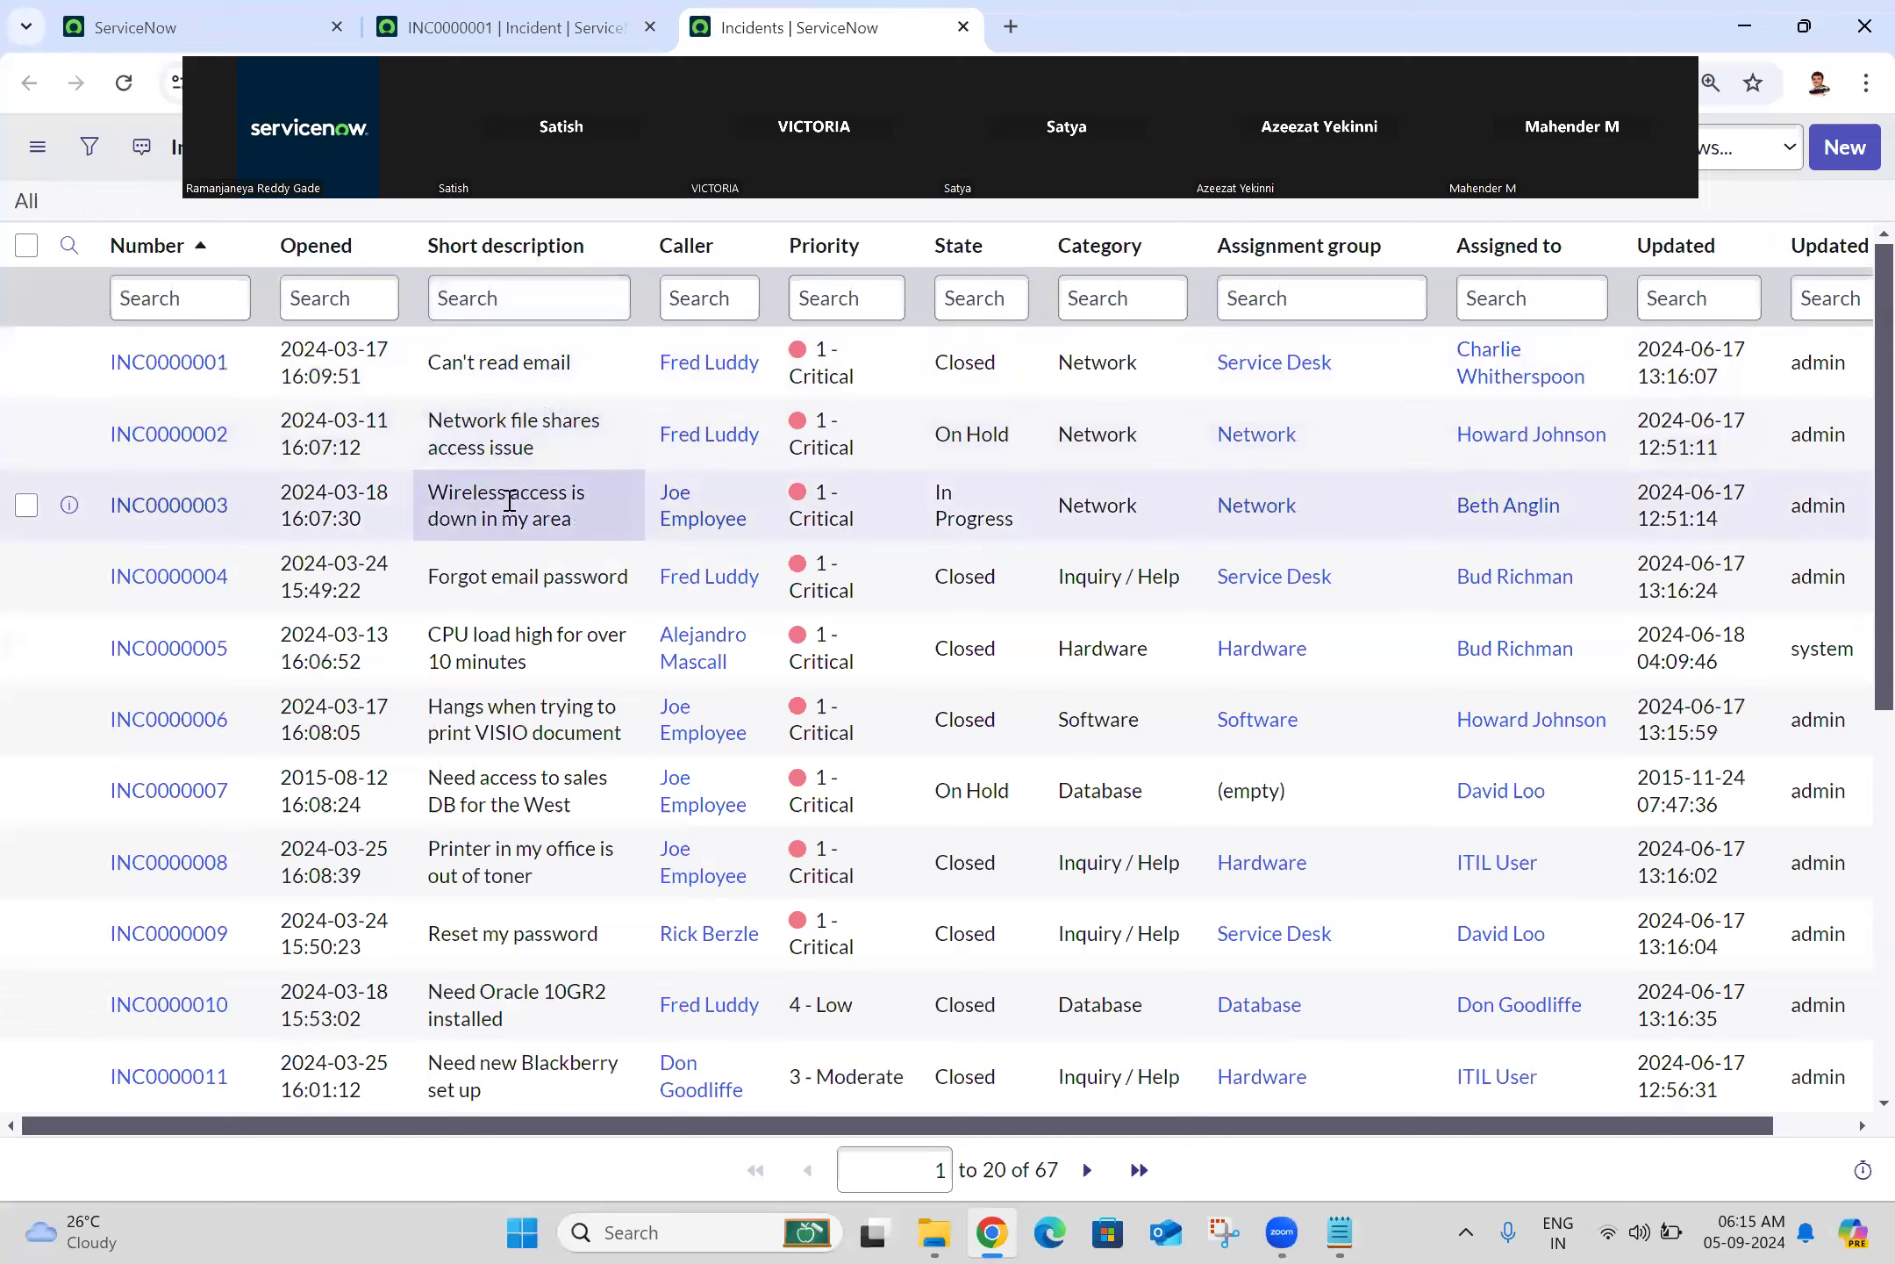
pyautogui.click(184, 13)
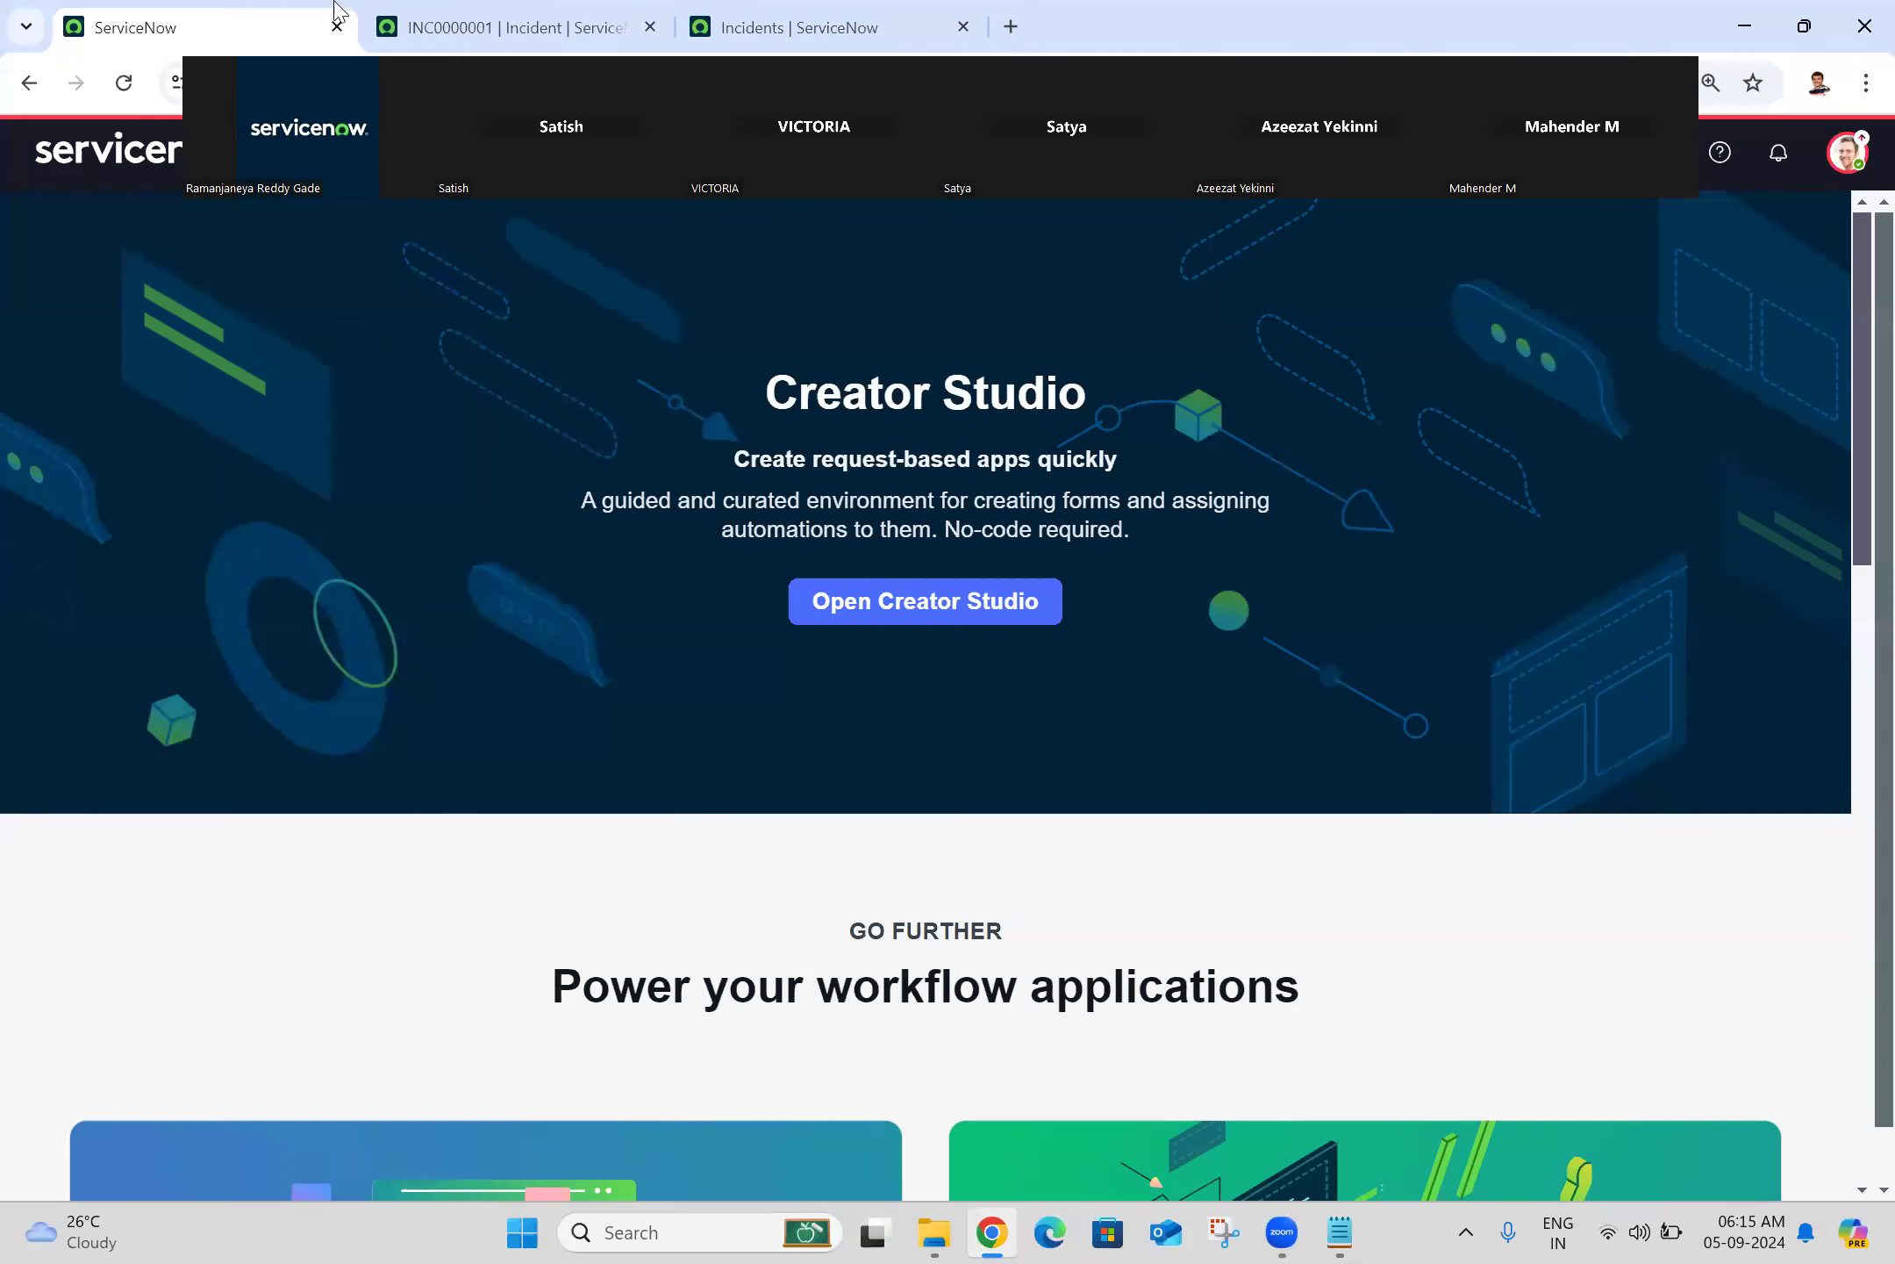
# Step: Turn off 'Put line breaks in lists' and refresh the Incidents list to see single-line rows
pyautogui.click(1851, 154)
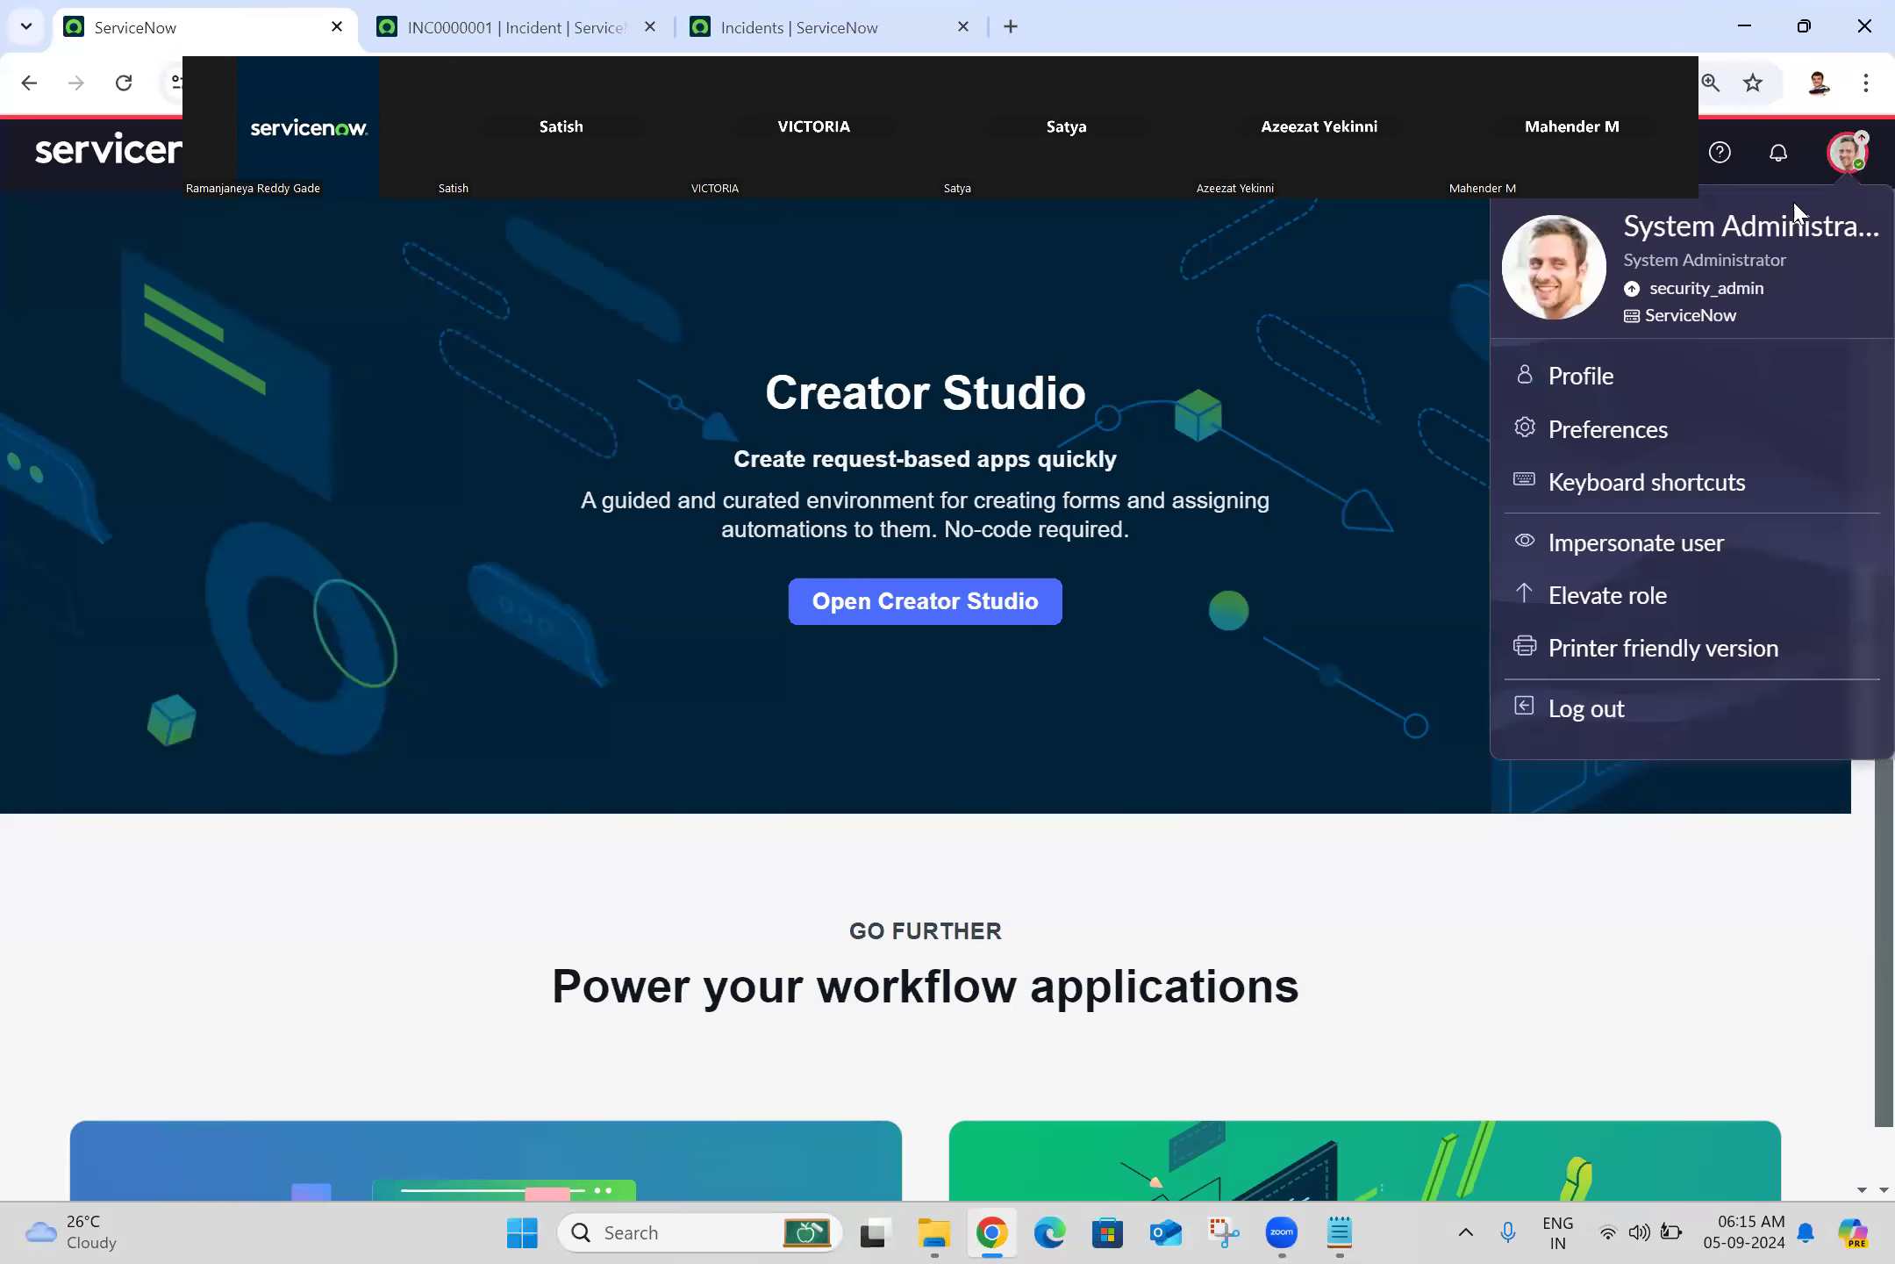
pyautogui.click(1652, 443)
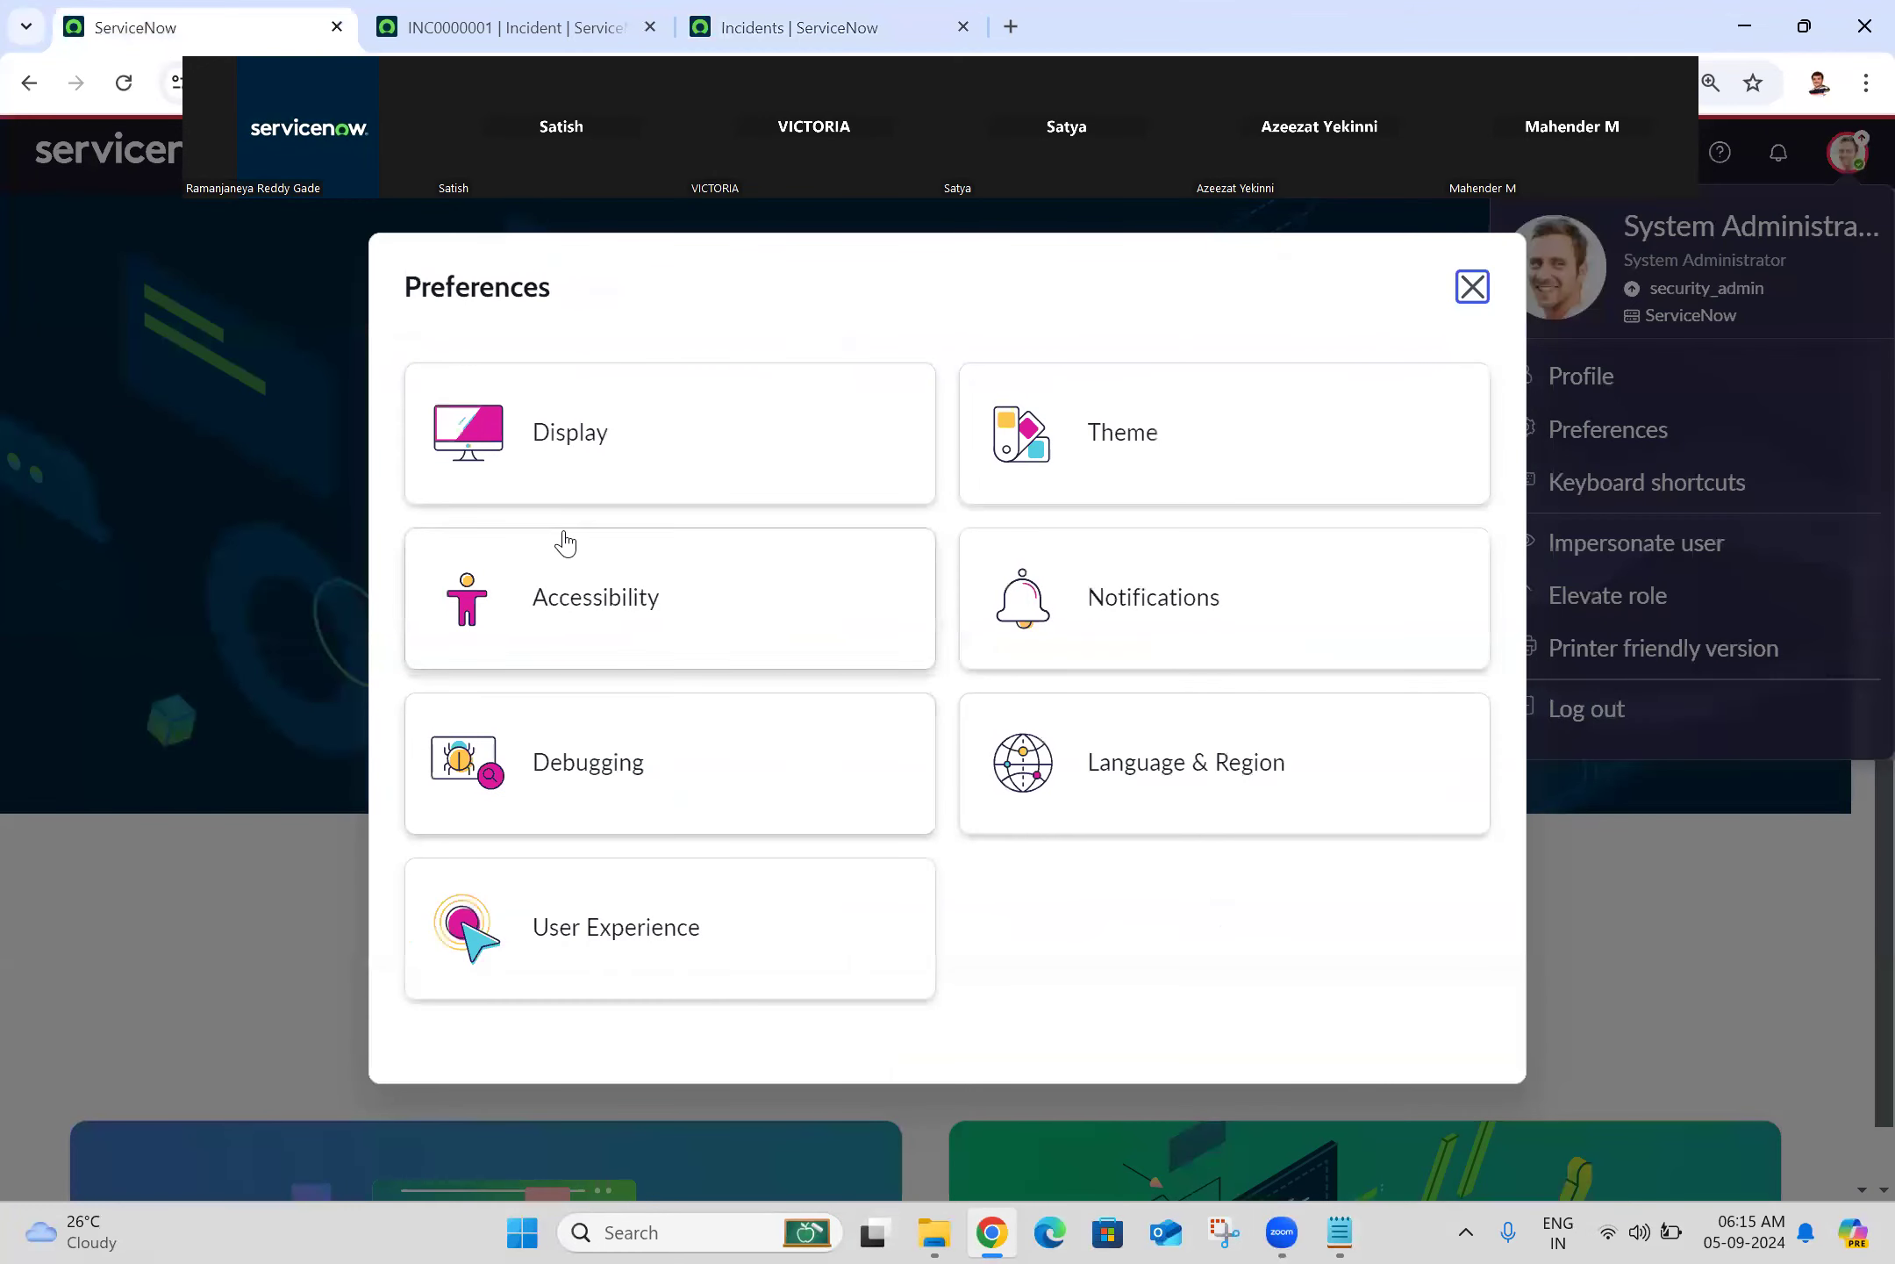
pyautogui.click(640, 425)
pyautogui.click(871, 597)
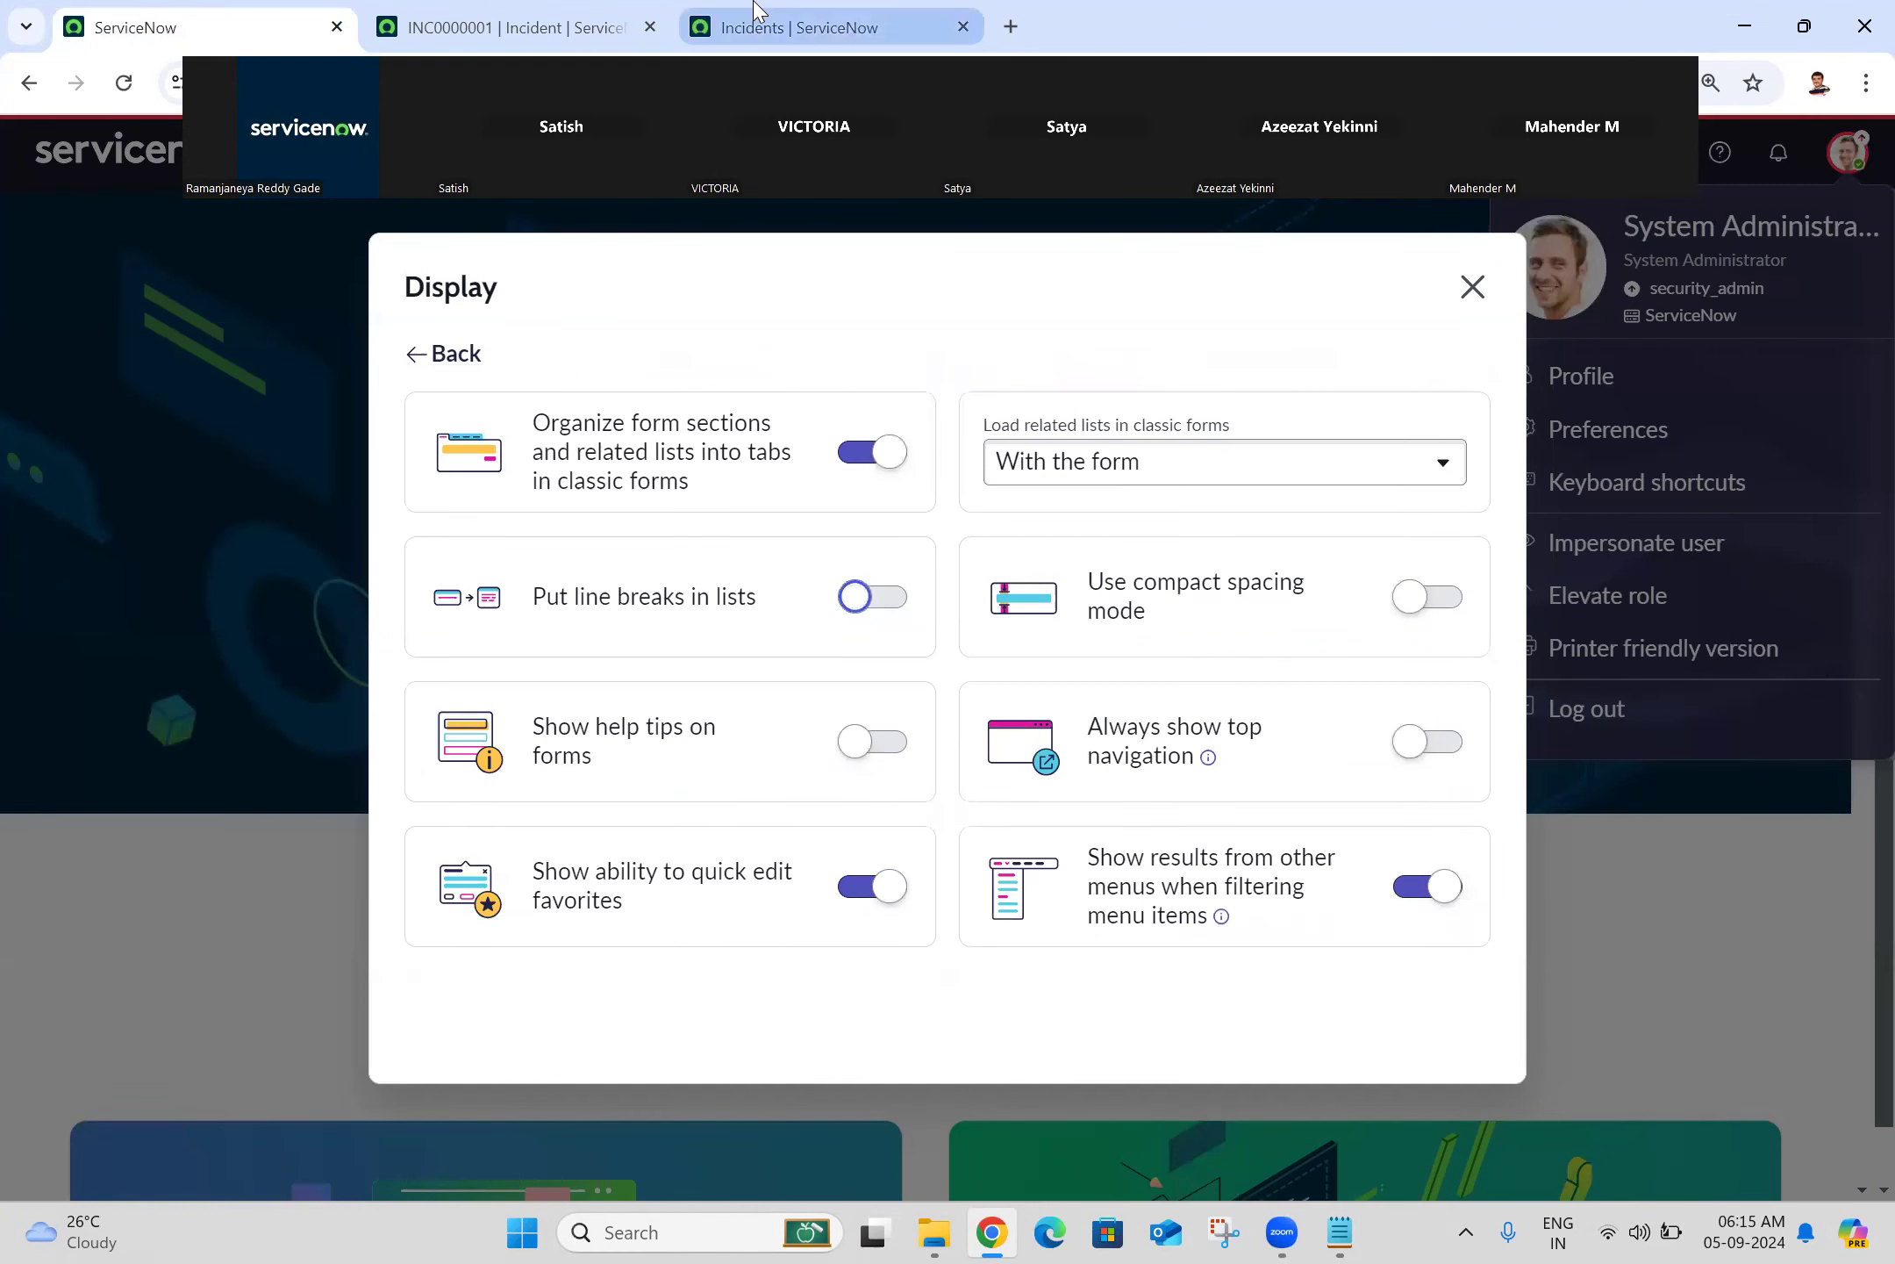
pyautogui.click(755, 13)
pyautogui.click(123, 81)
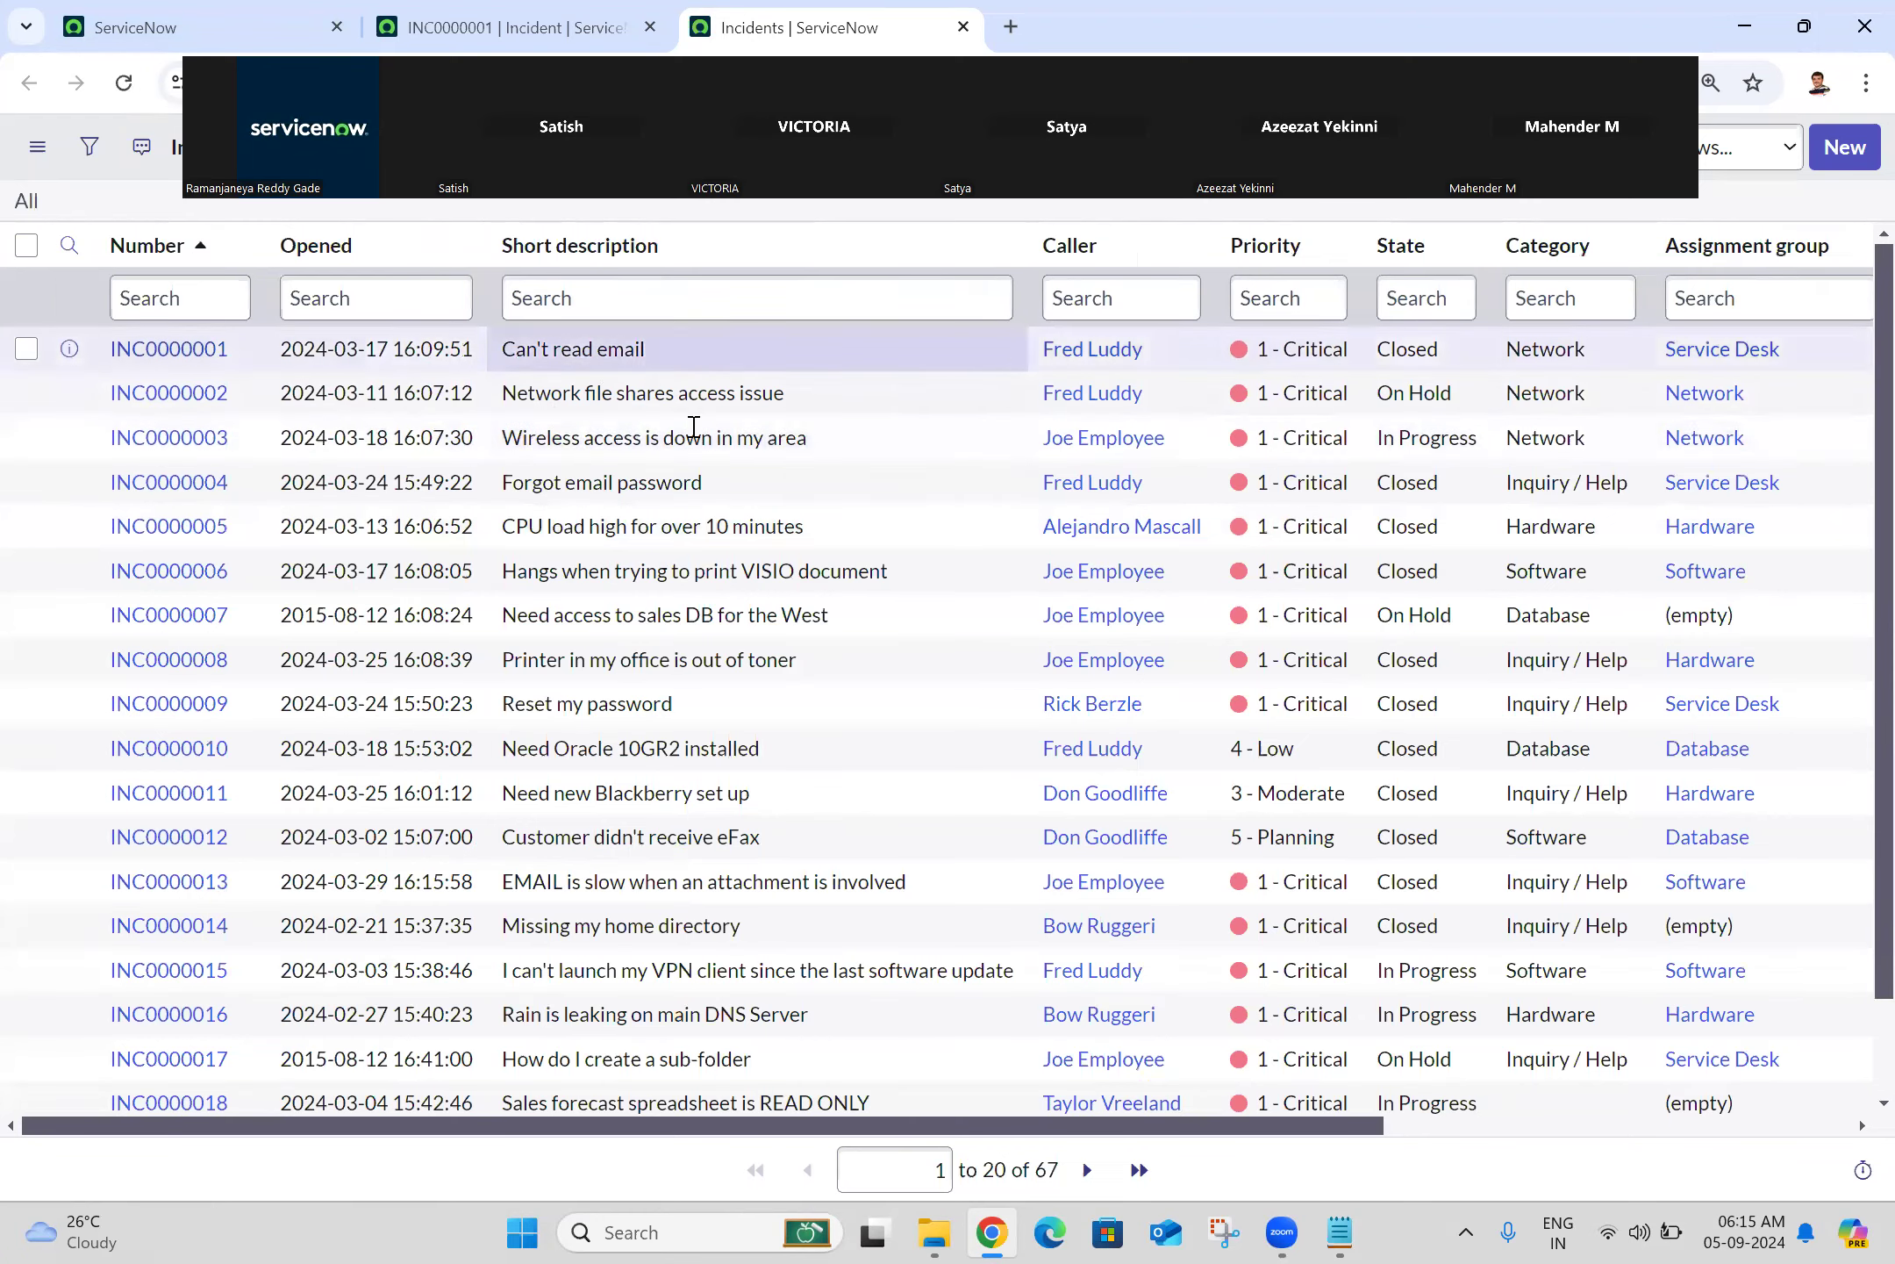
pyautogui.scroll(-1, 1858, 478)
pyautogui.scroll(1, 1860, 867)
# Step: Switch 'Put line breaks in lists' back on and return to the Incidents list
pyautogui.click(303, 11)
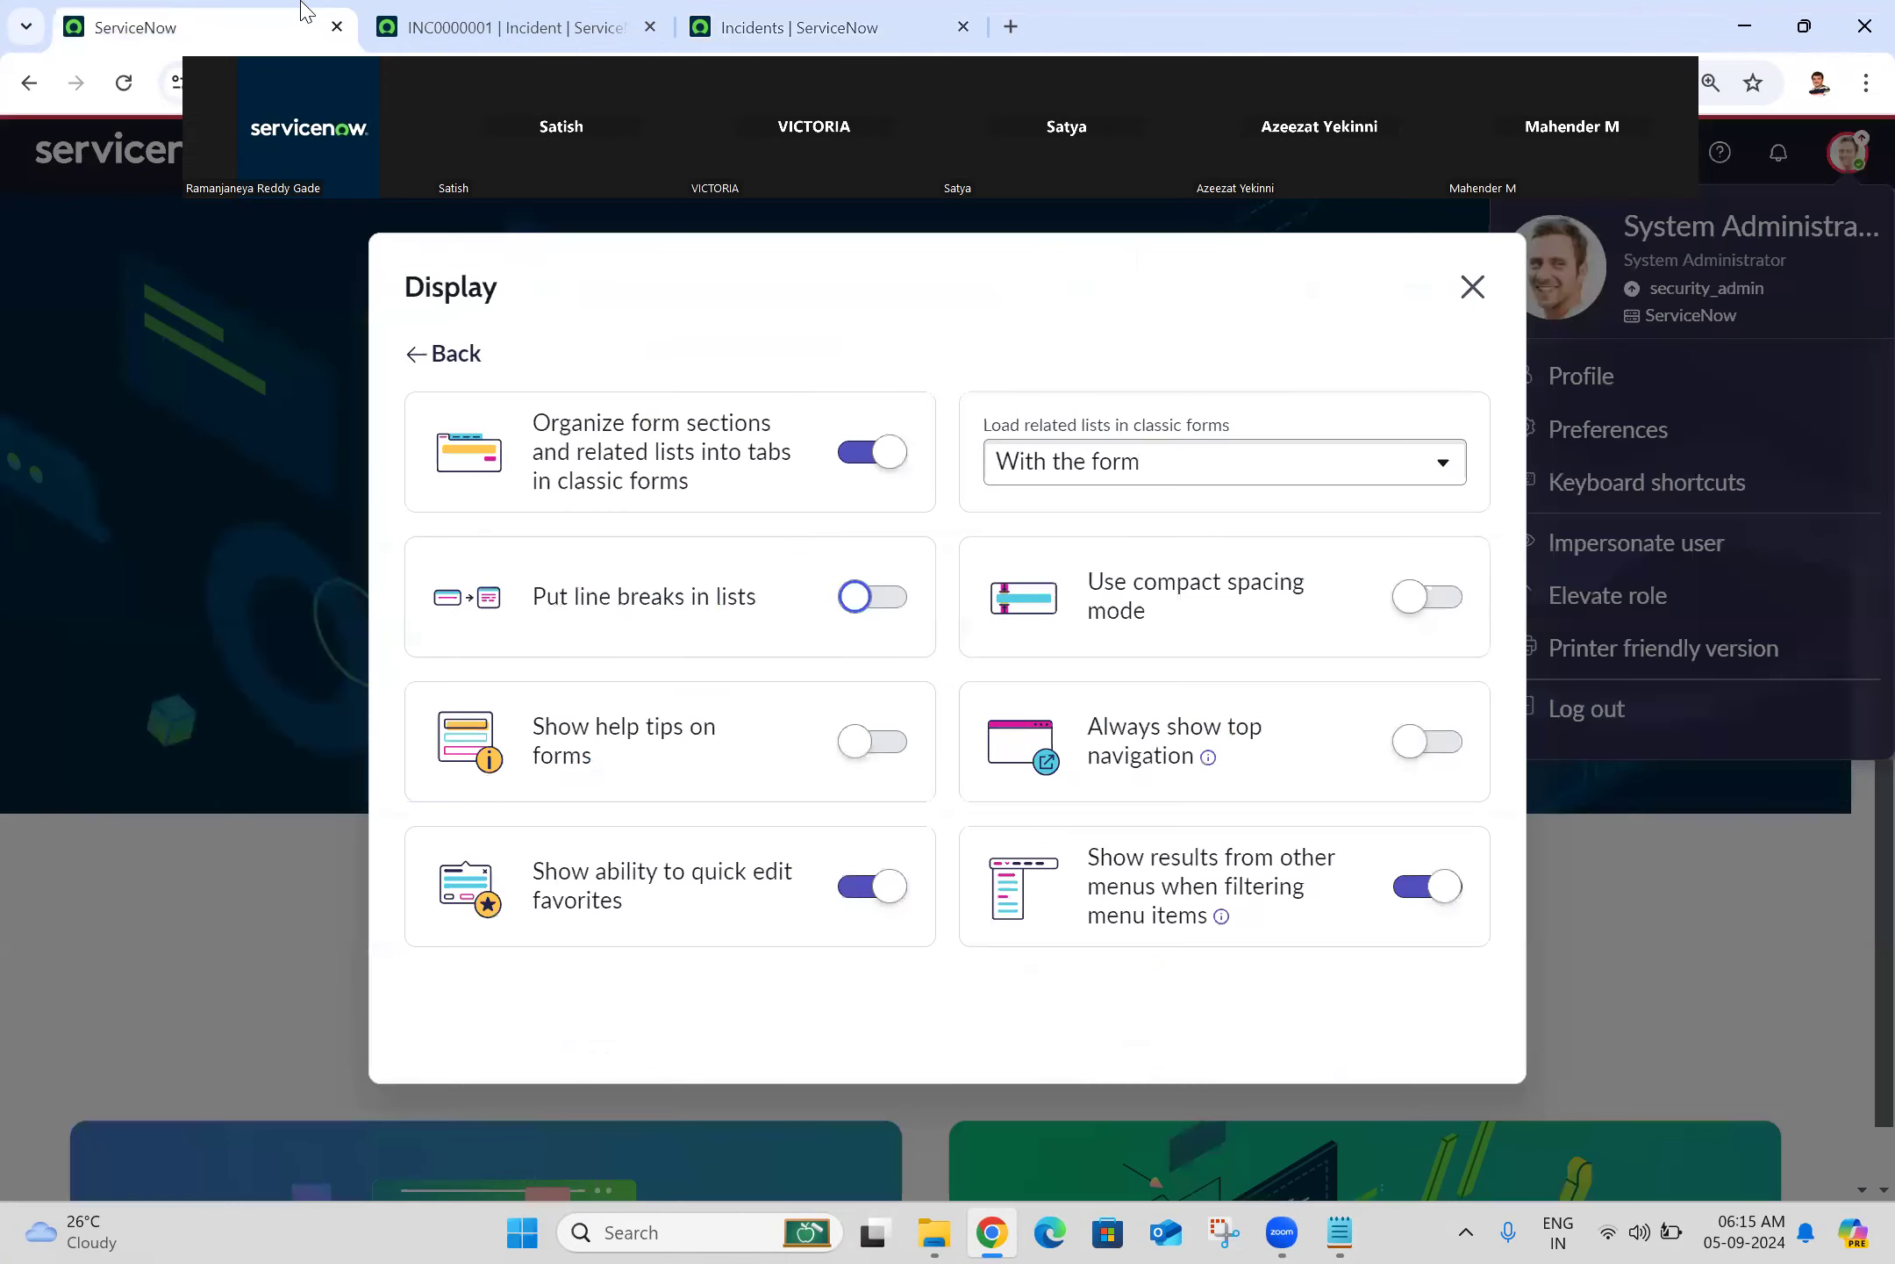
pyautogui.click(891, 601)
pyautogui.click(778, 13)
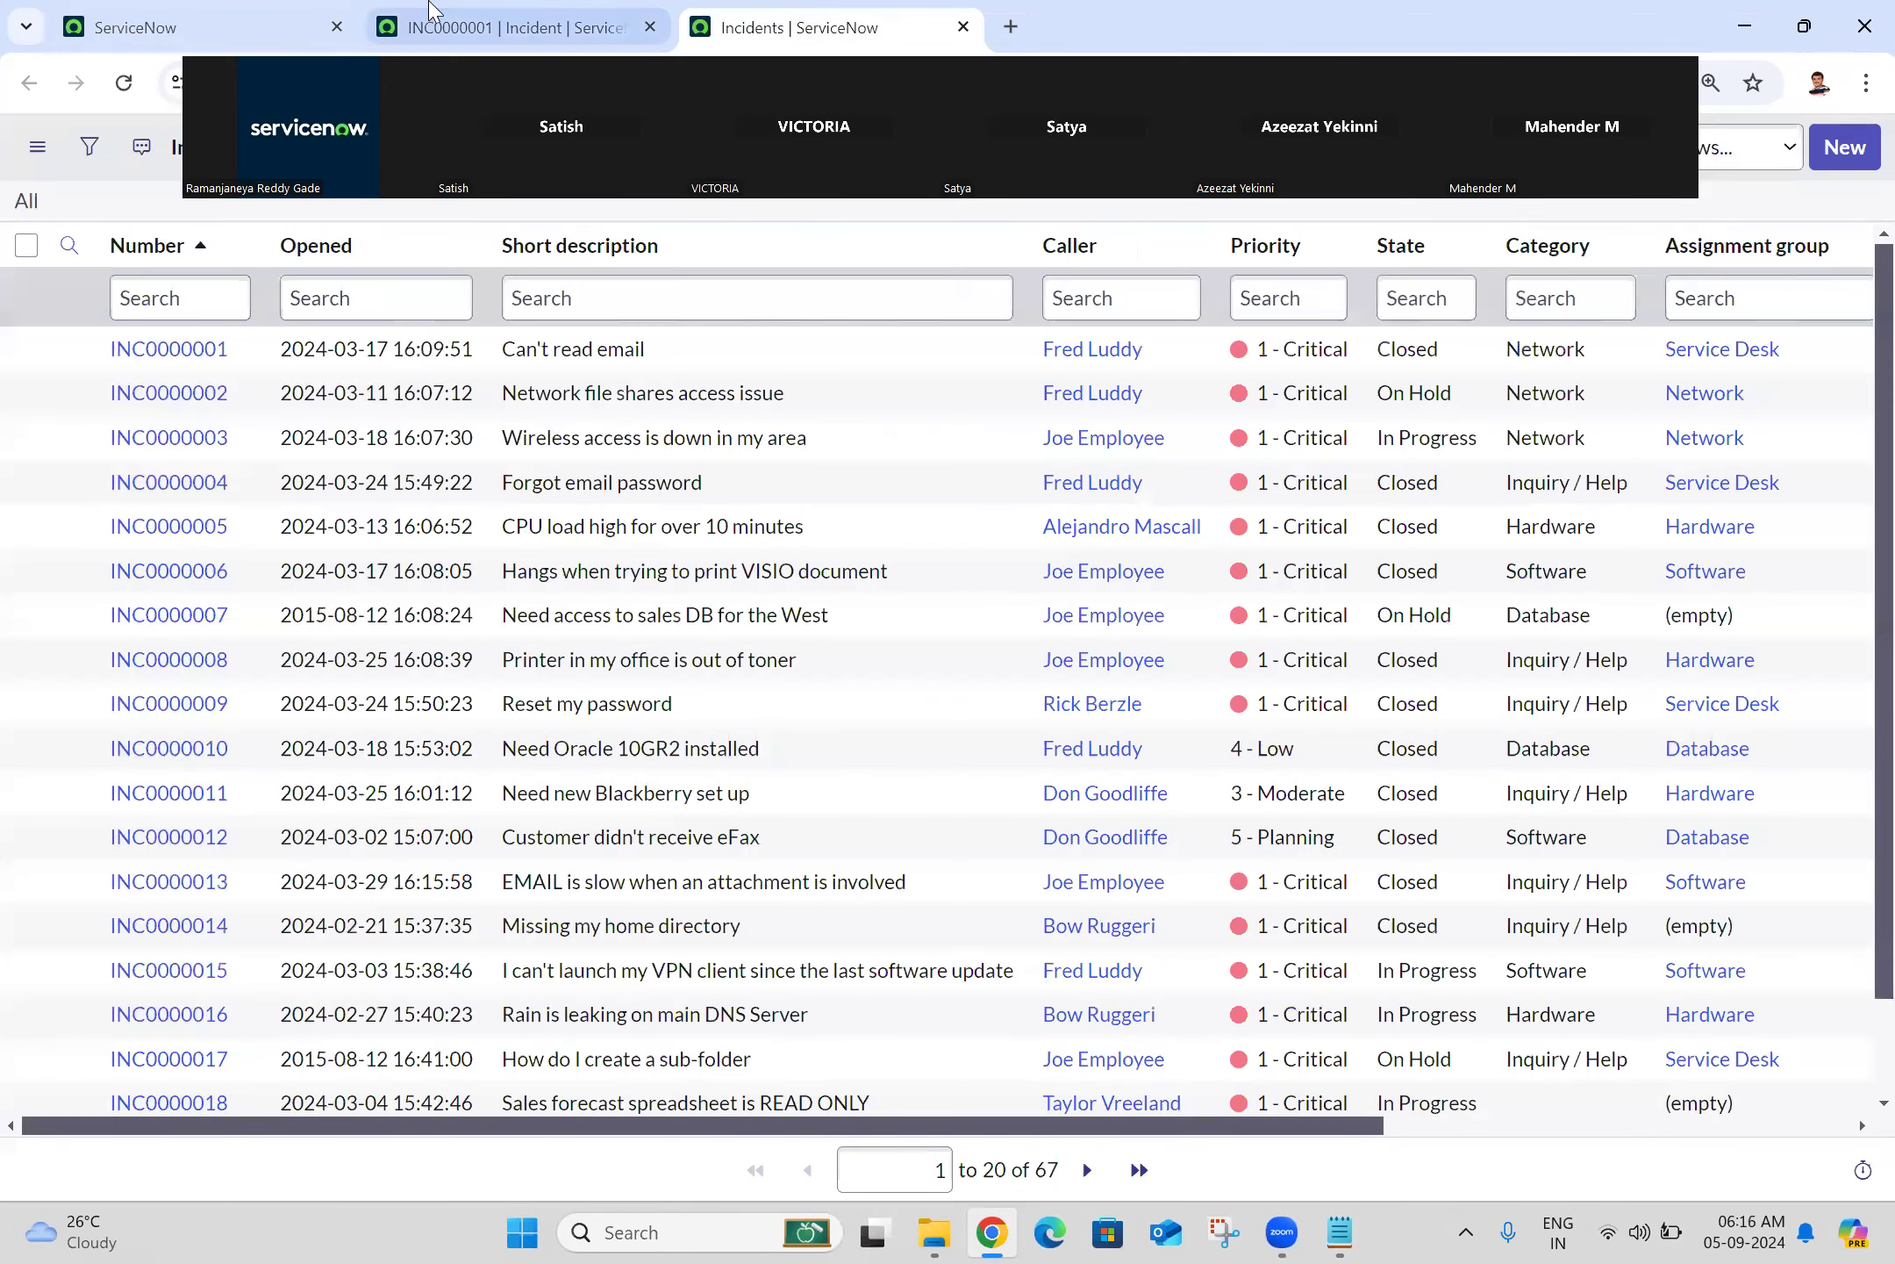
# Step: Reload INC0000001 so its form sections appear as tabs
pyautogui.click(518, 26)
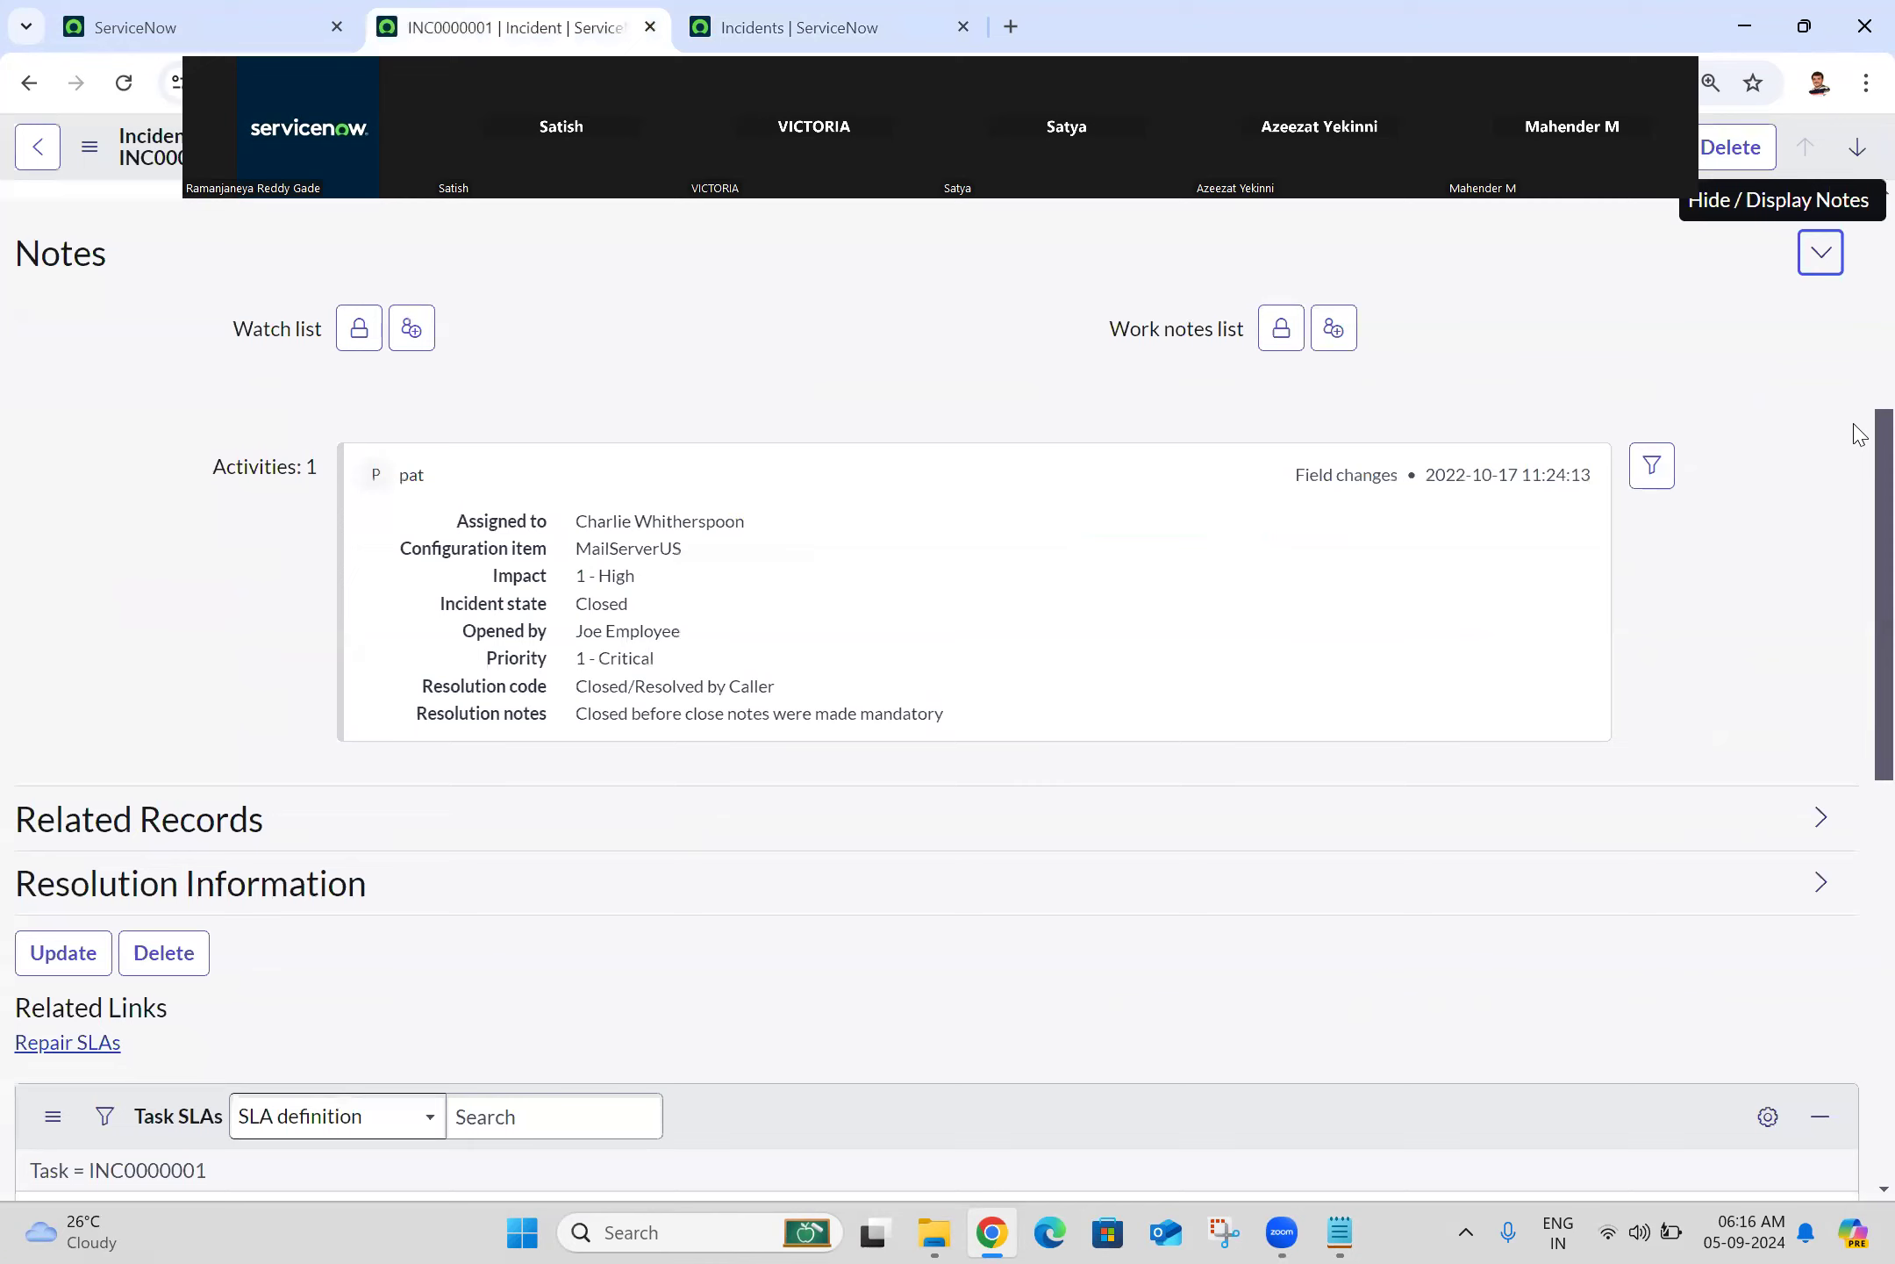
pyautogui.scroll(6, 1860, 433)
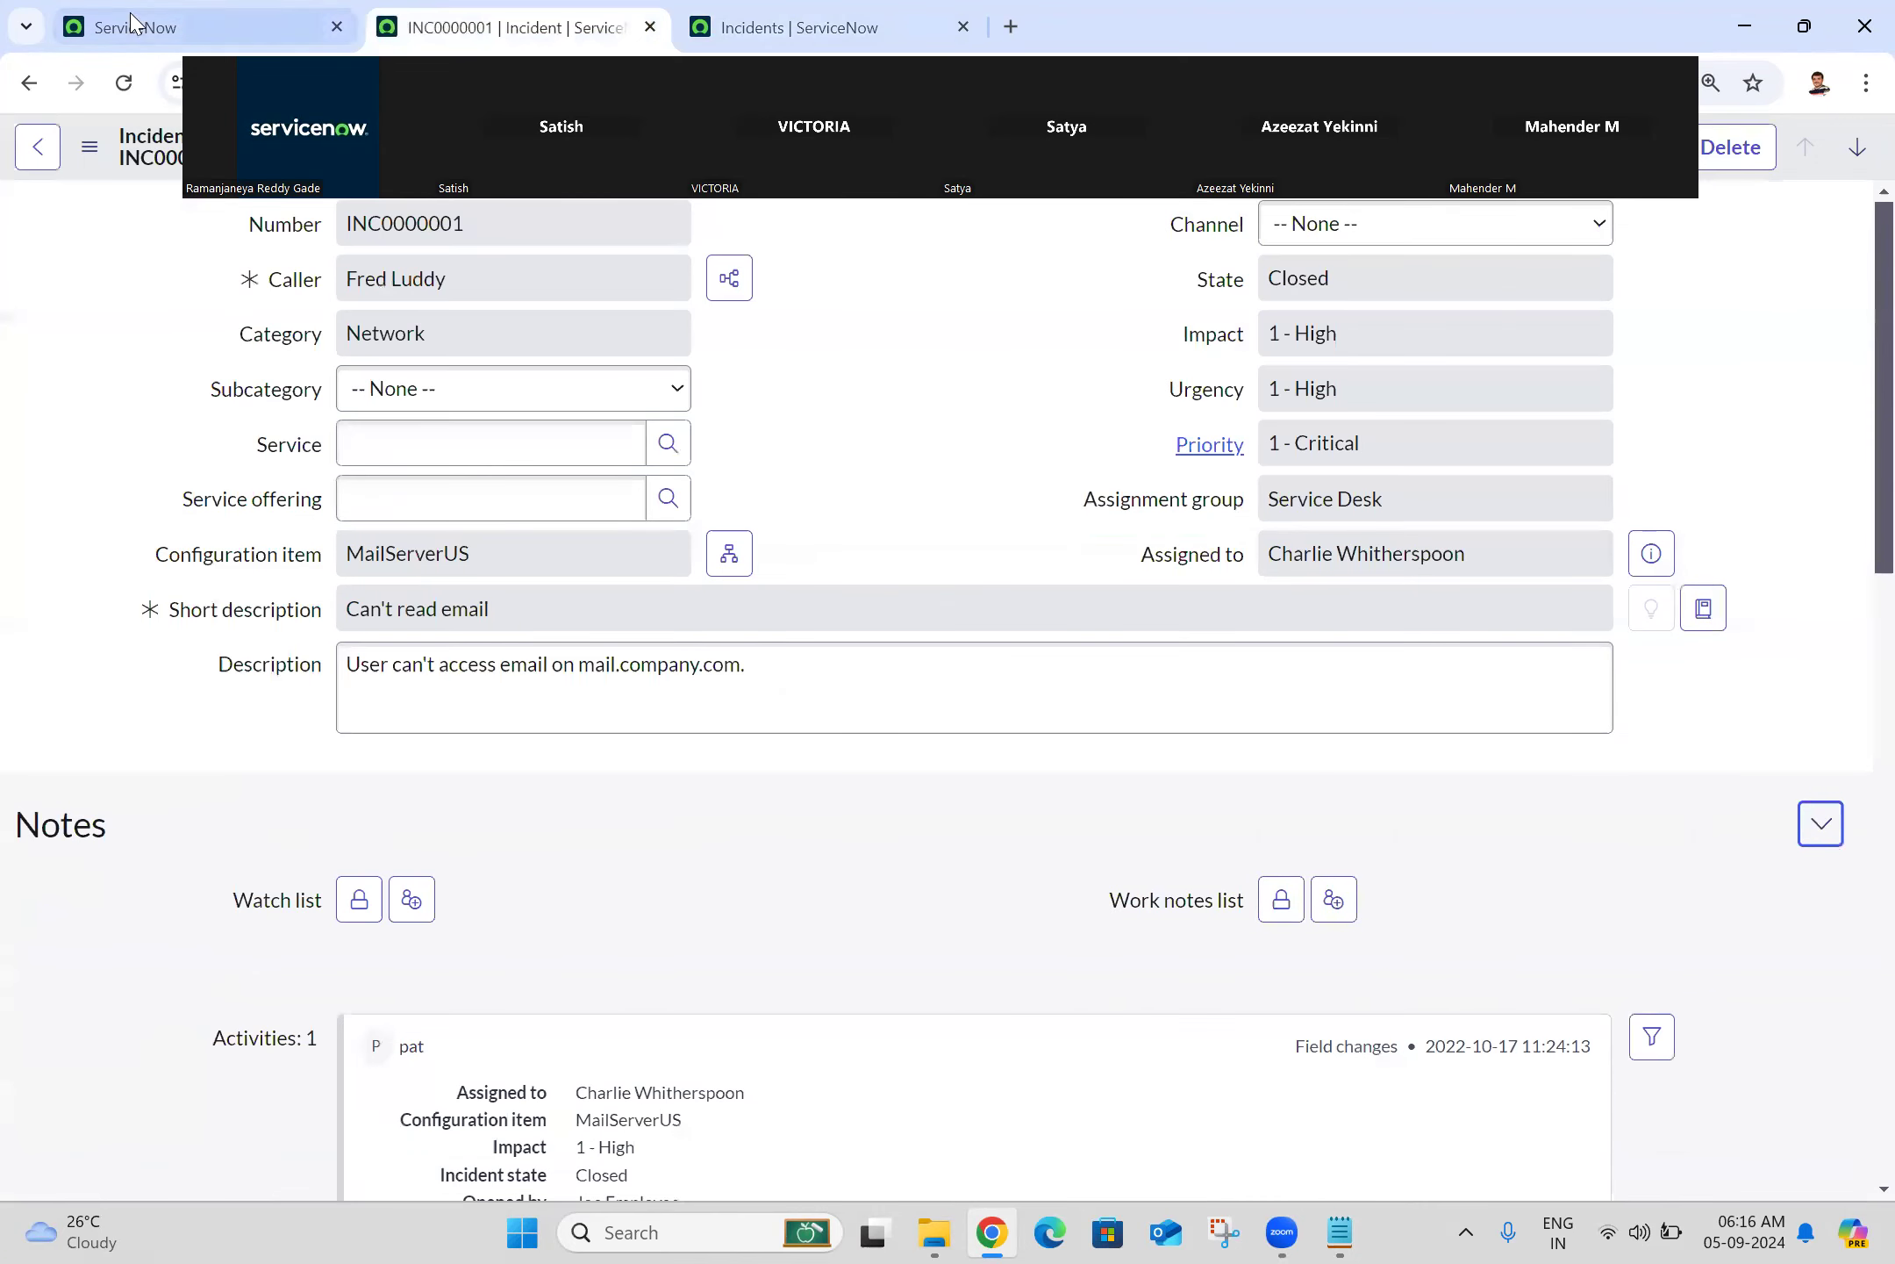
pyautogui.click(124, 82)
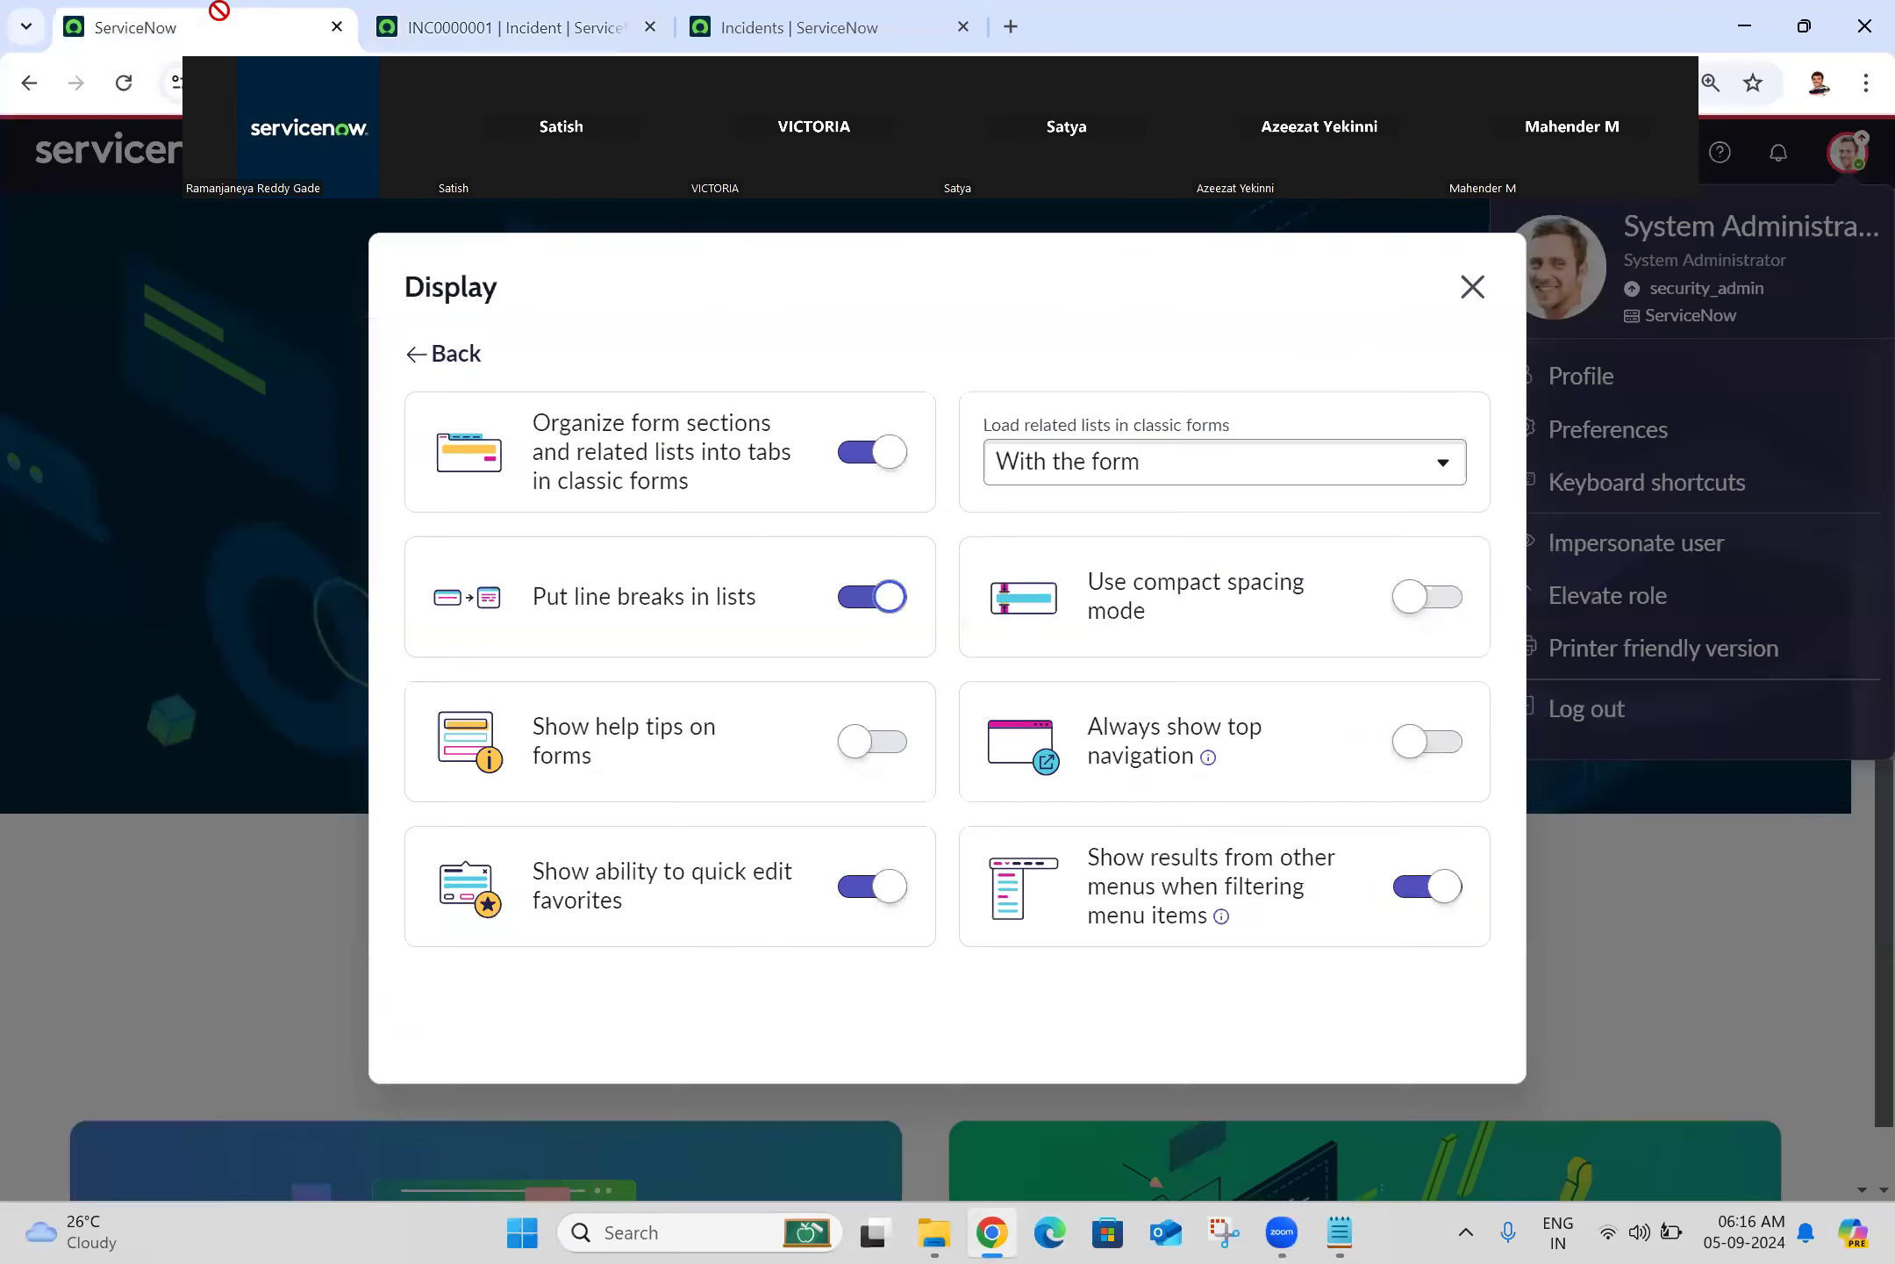
# Step: Turn on 'Show help tips on forms' and reload INC0000001 to show field help icons
pyautogui.click(211, 14)
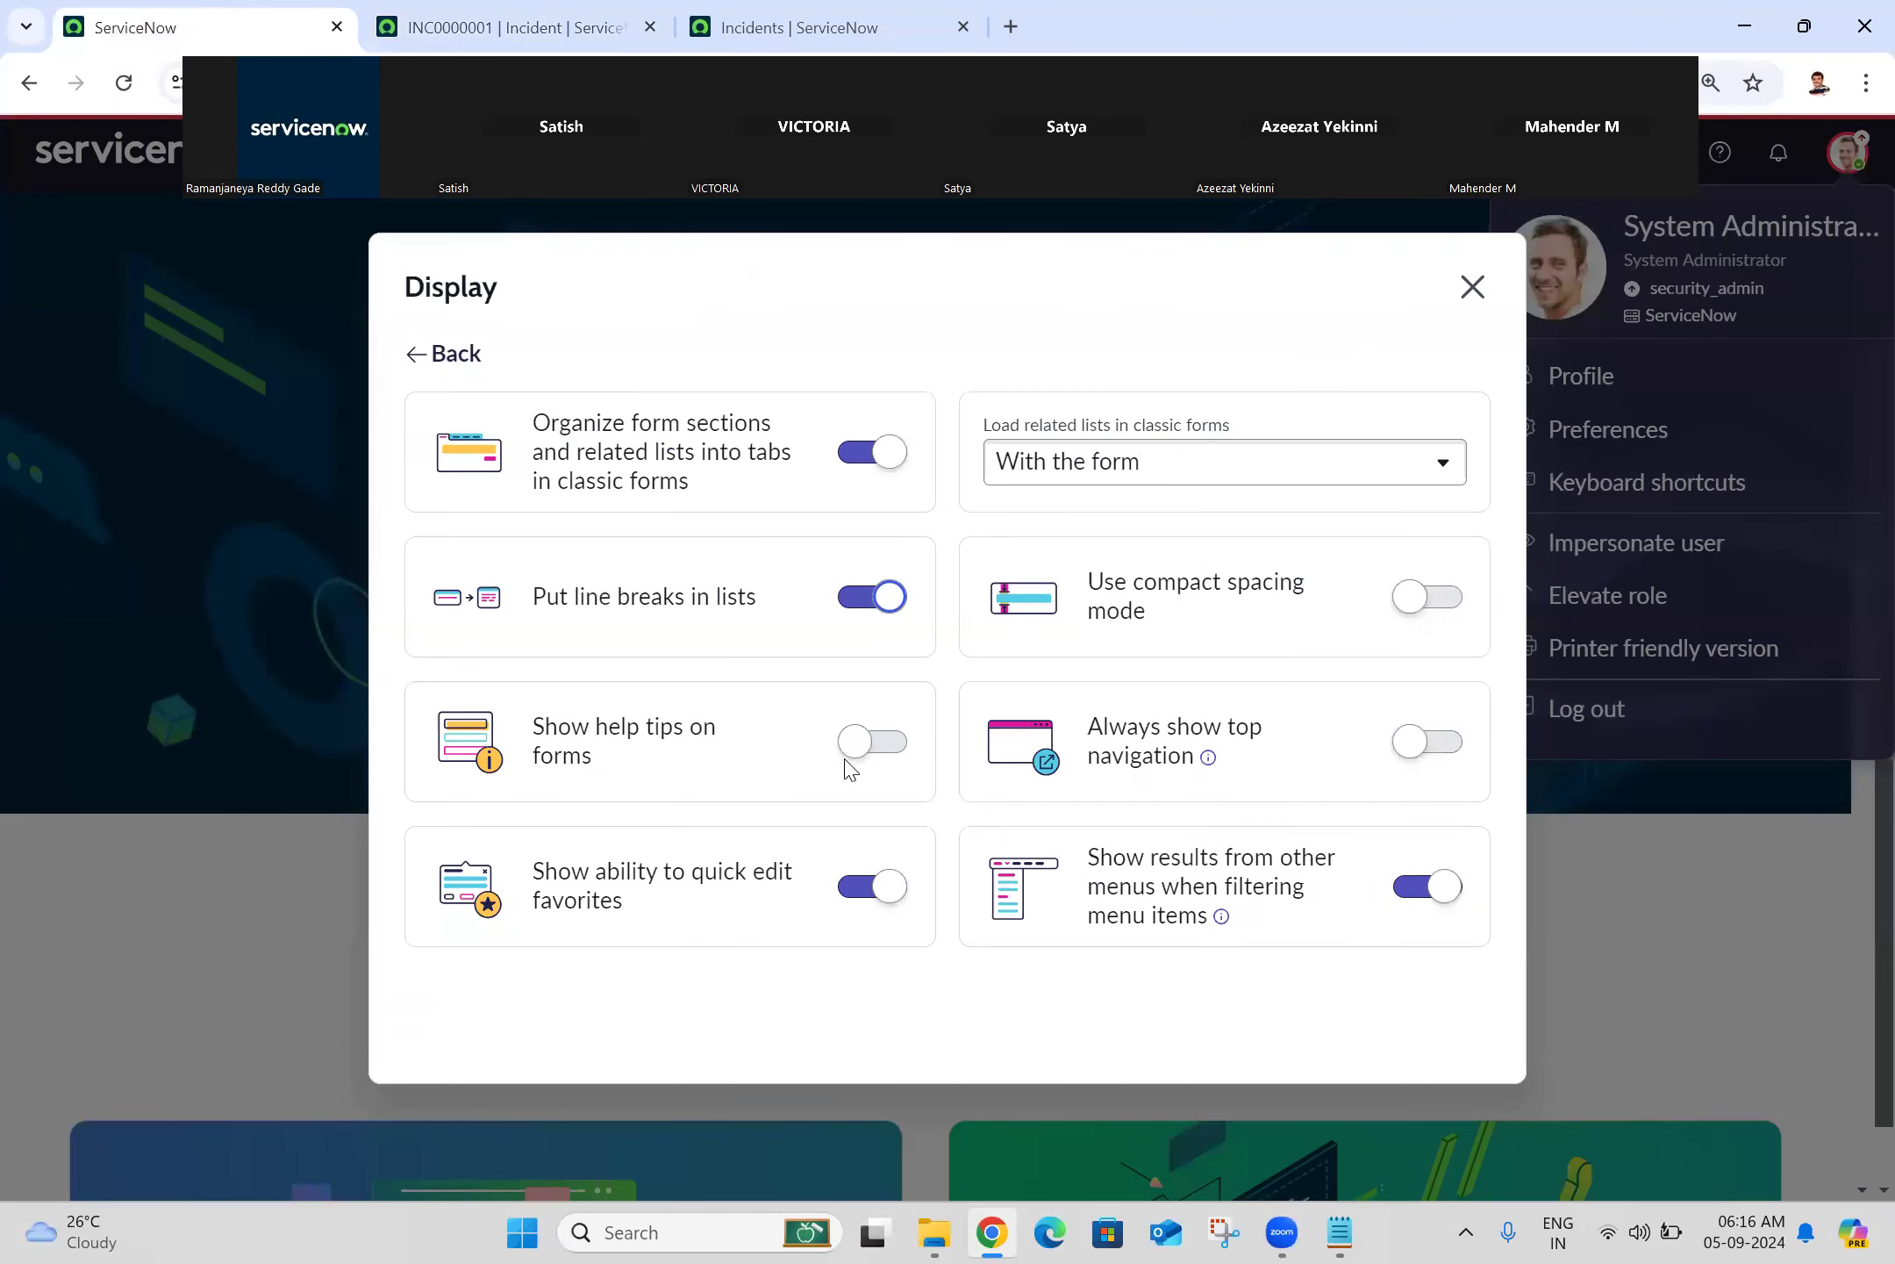
pyautogui.click(895, 747)
pyautogui.click(877, 27)
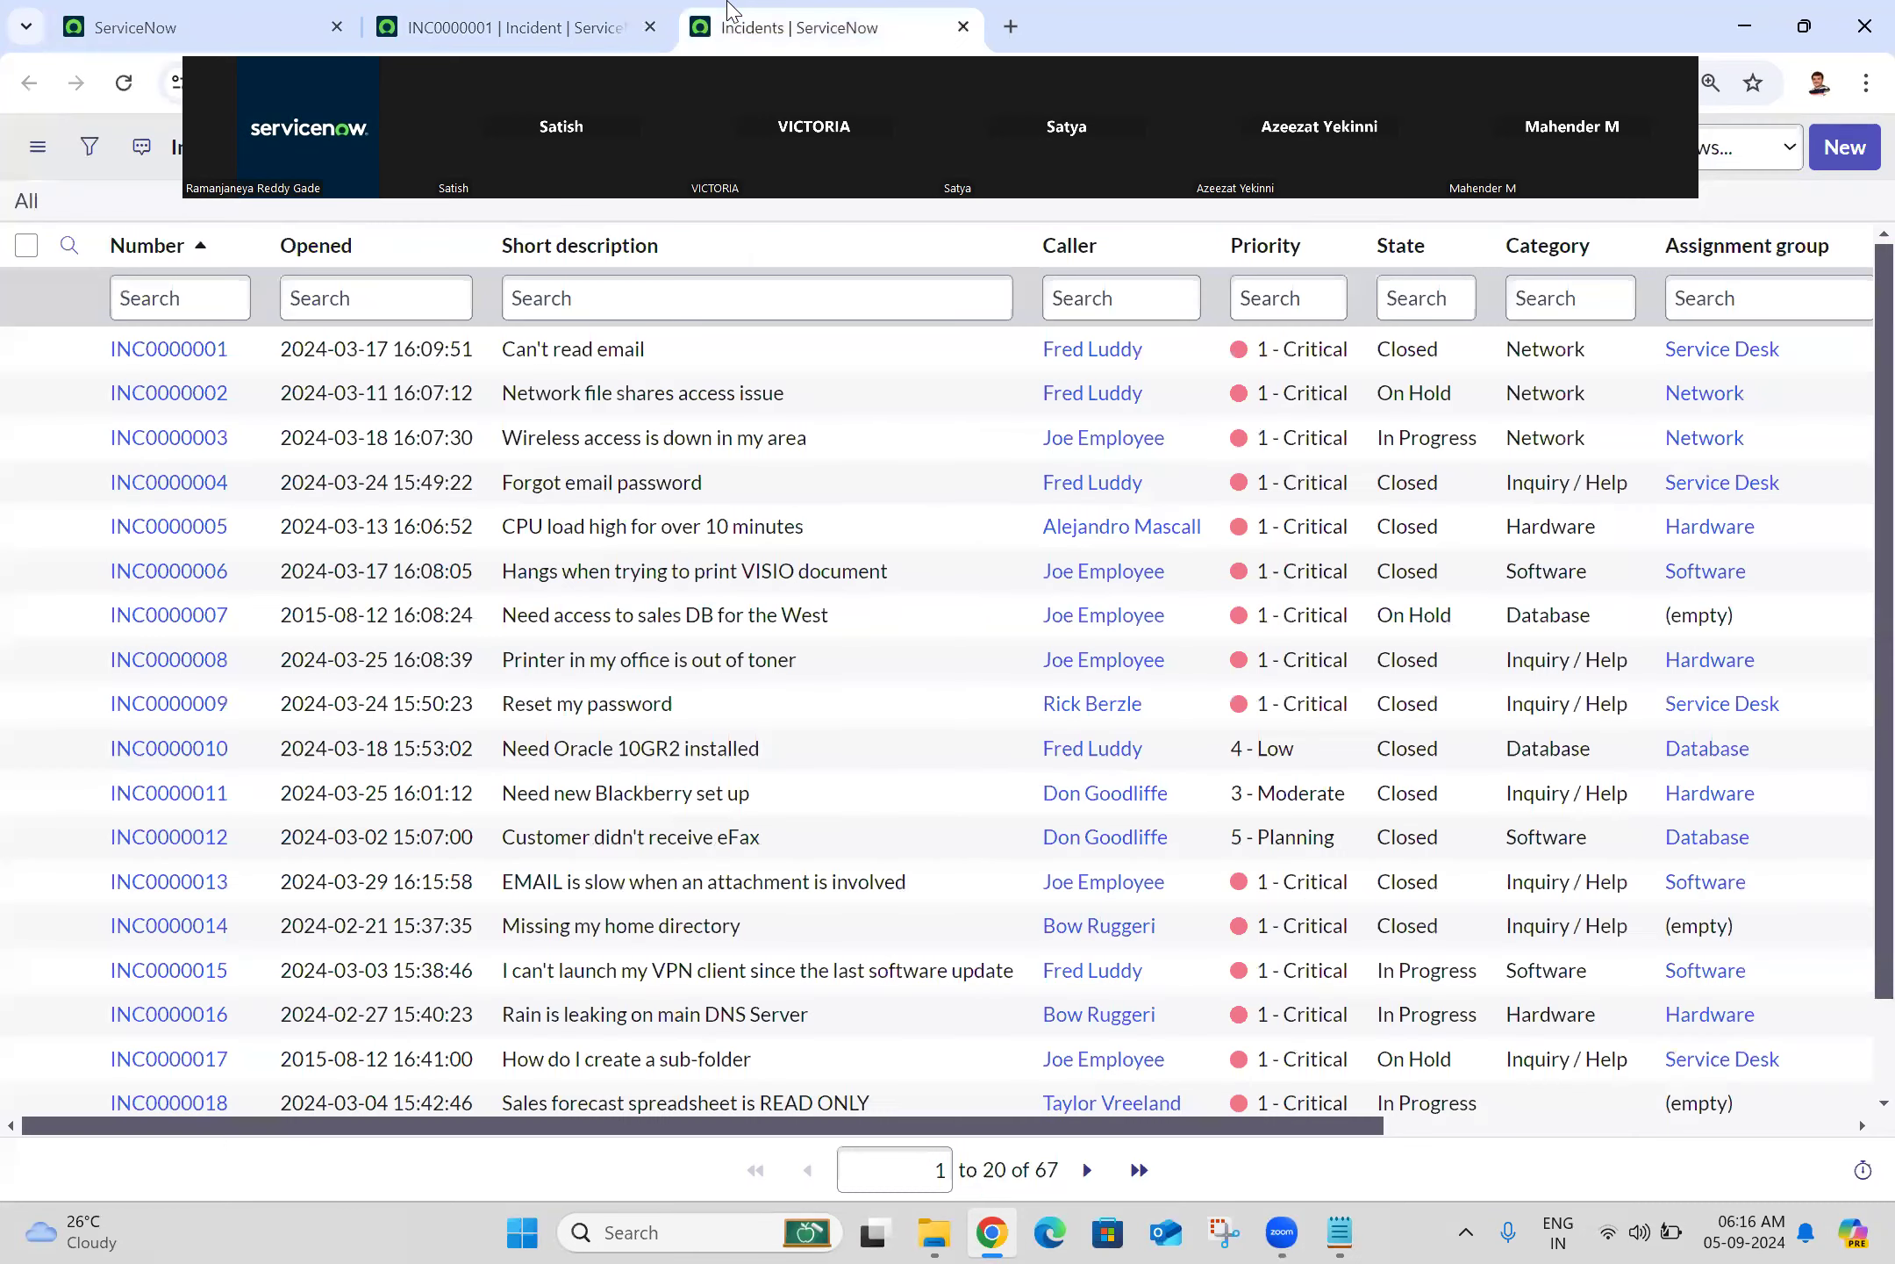
pyautogui.click(533, 12)
pyautogui.click(124, 84)
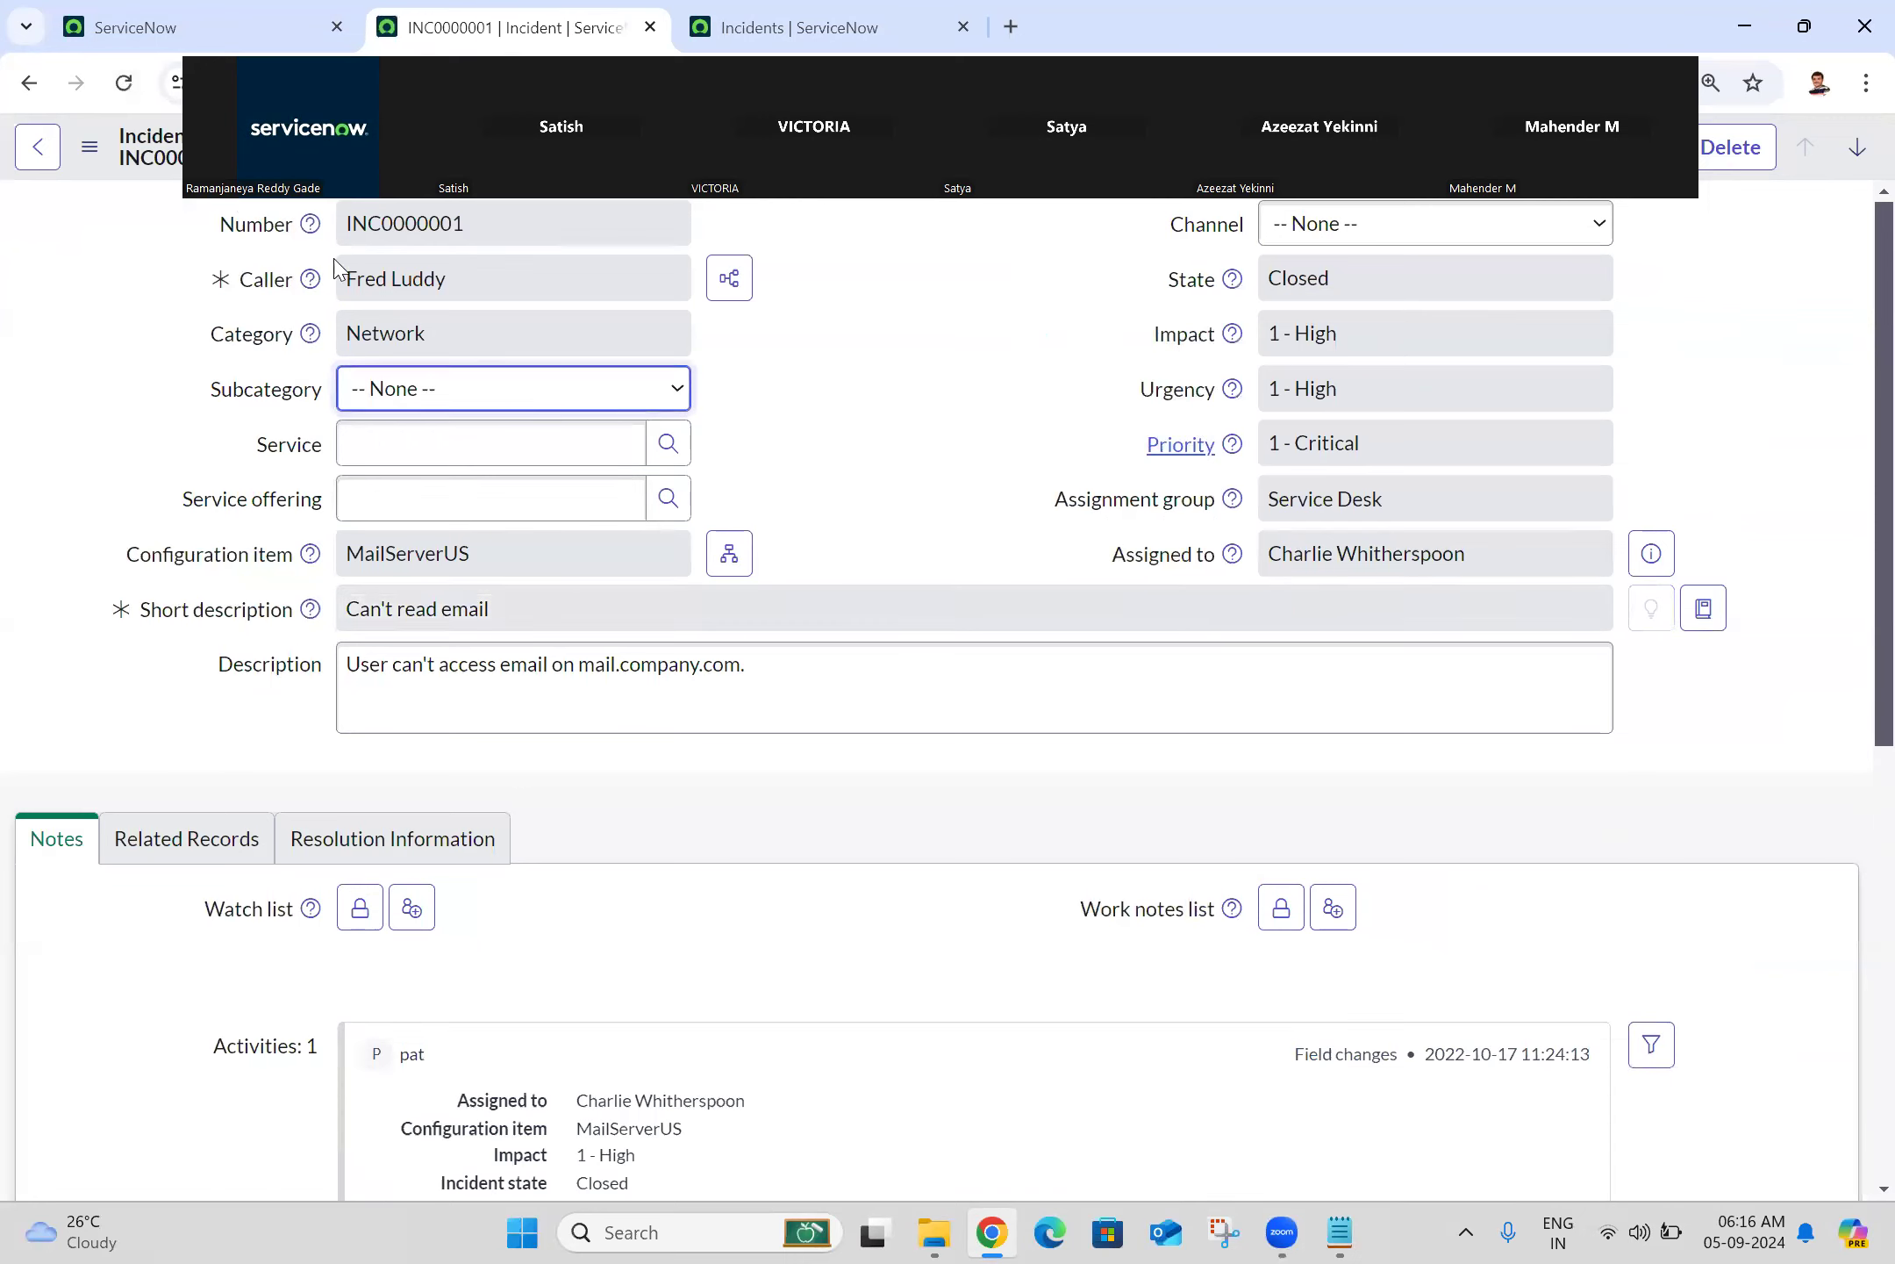
# Step: Check the help tips on several INC0000001 fields, then switch 'Show help tips on forms' back off
pyautogui.moveTo(311, 235)
pyautogui.moveTo(306, 292)
pyautogui.moveTo(311, 344)
pyautogui.moveTo(312, 563)
pyautogui.moveTo(311, 619)
pyautogui.click(184, 10)
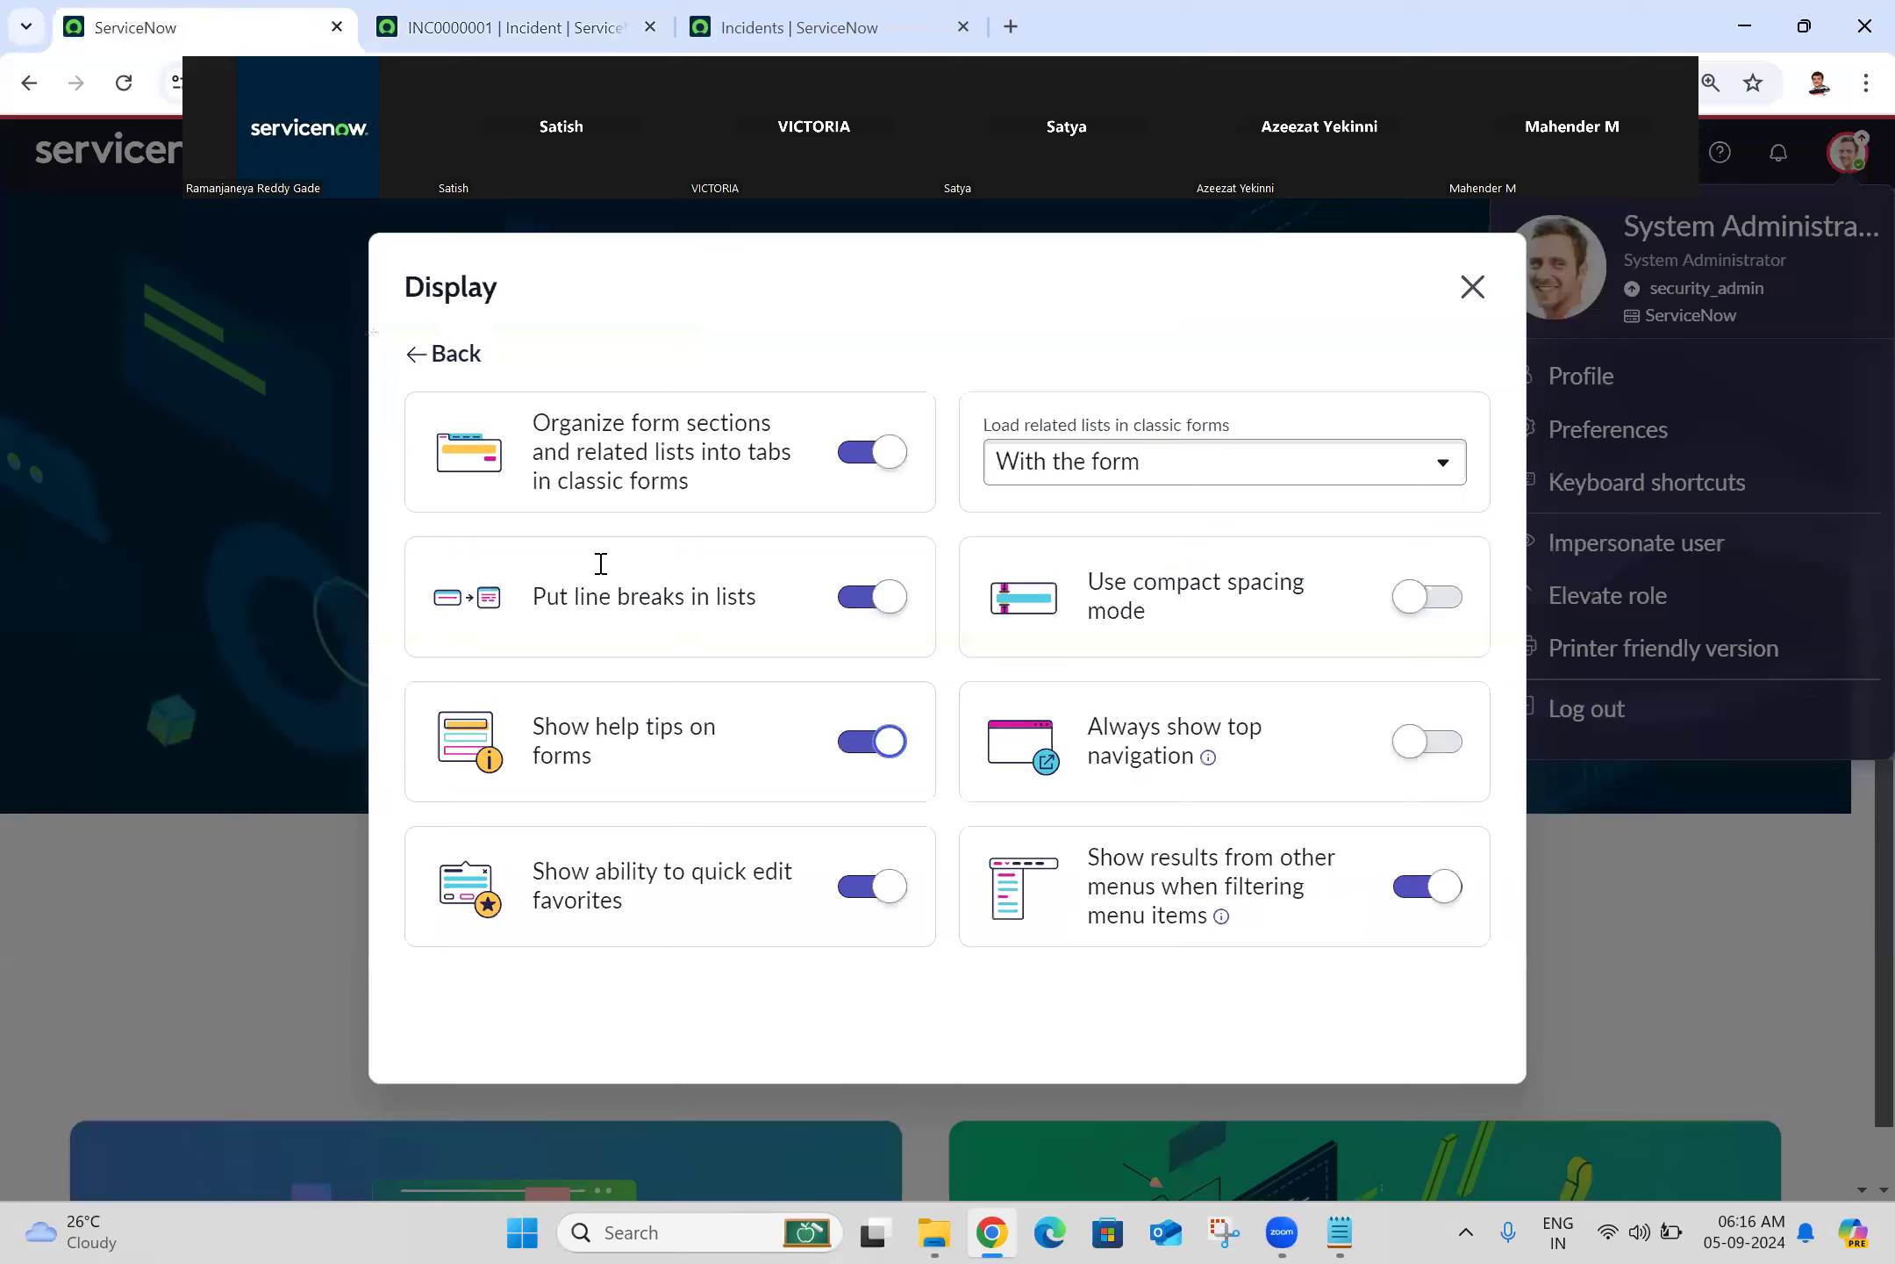
pyautogui.click(855, 743)
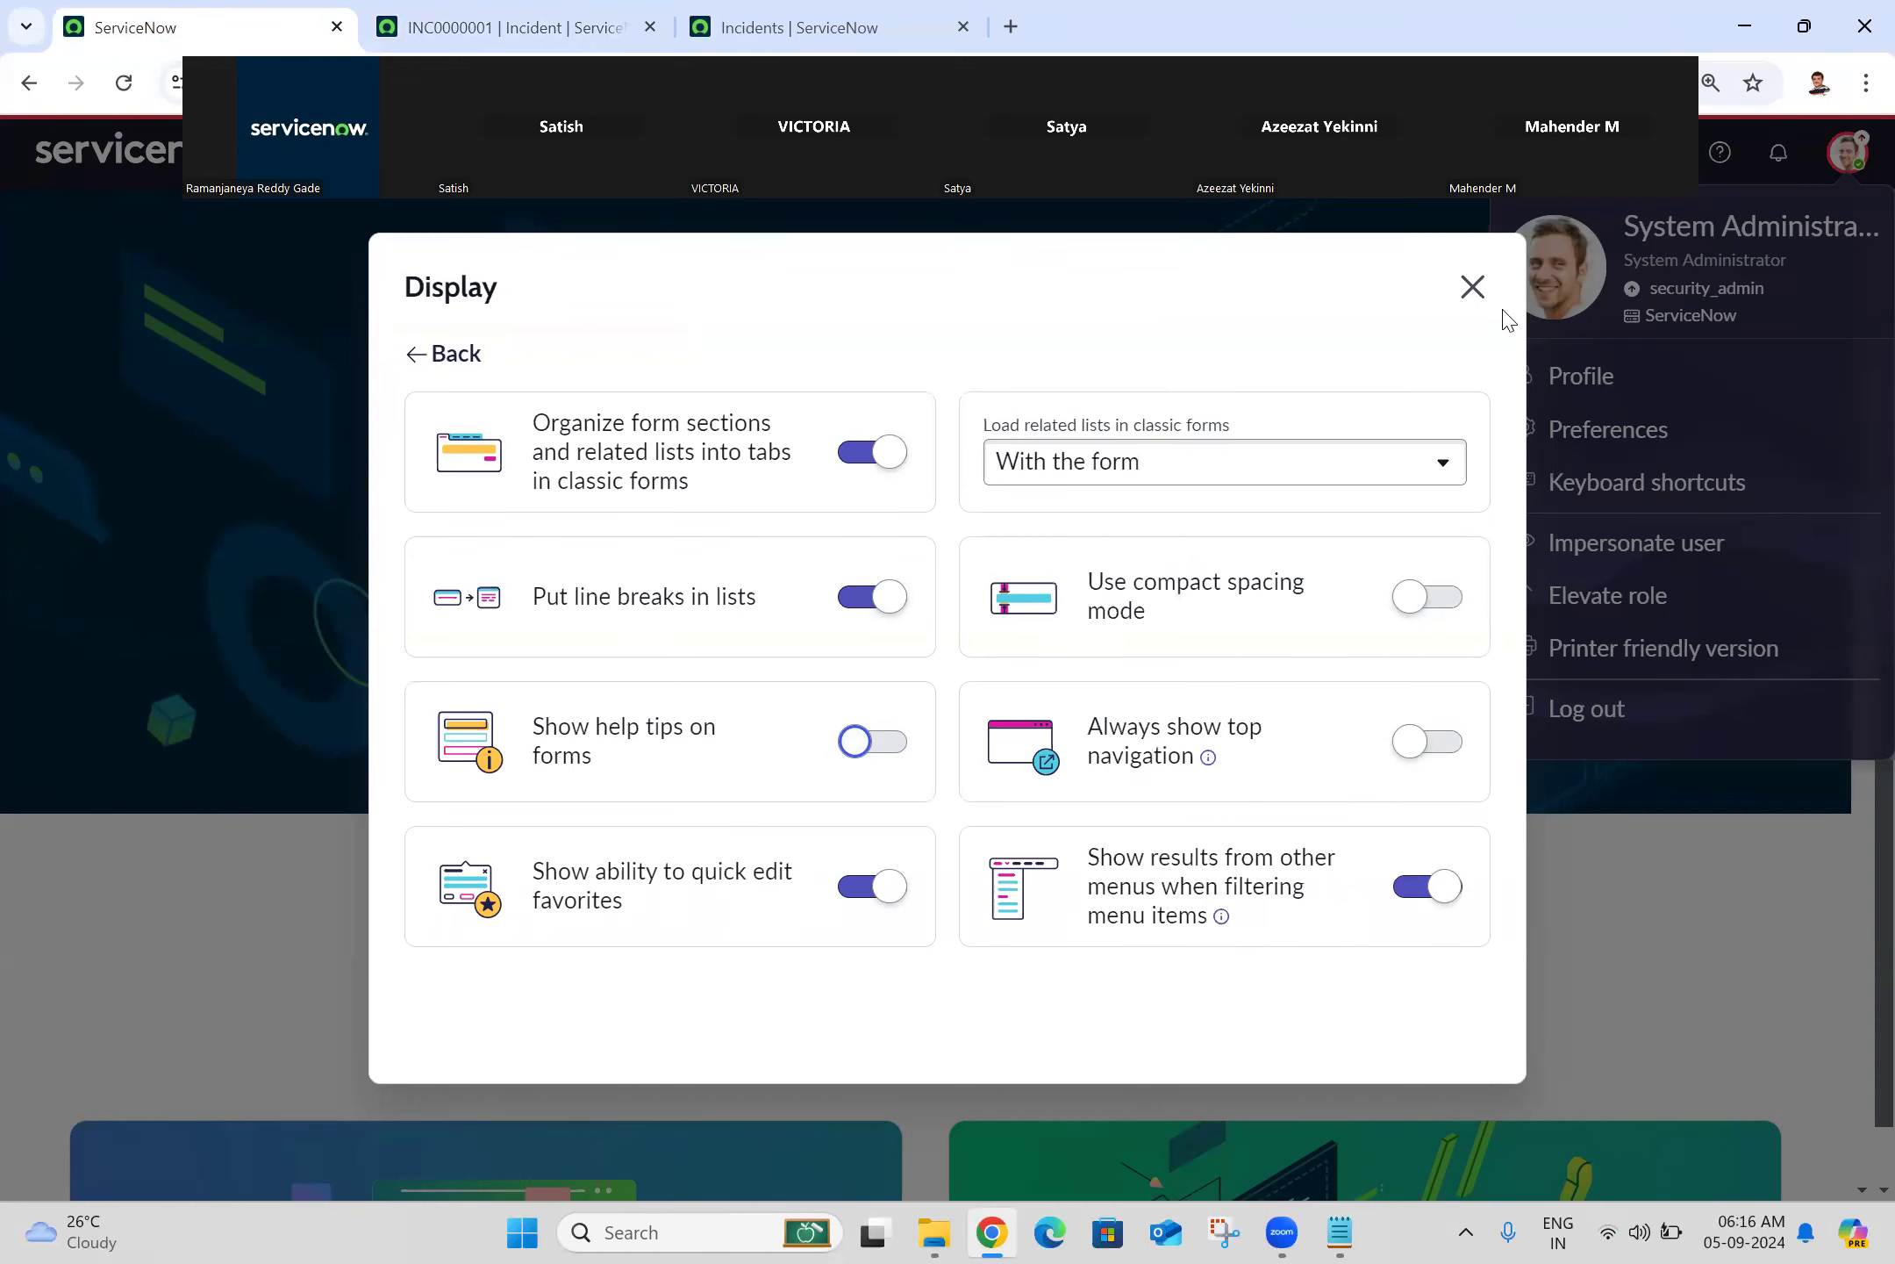
# Step: Close Display preferences and scroll through the 'incident' entries in the All navigator menu
pyautogui.click(1472, 287)
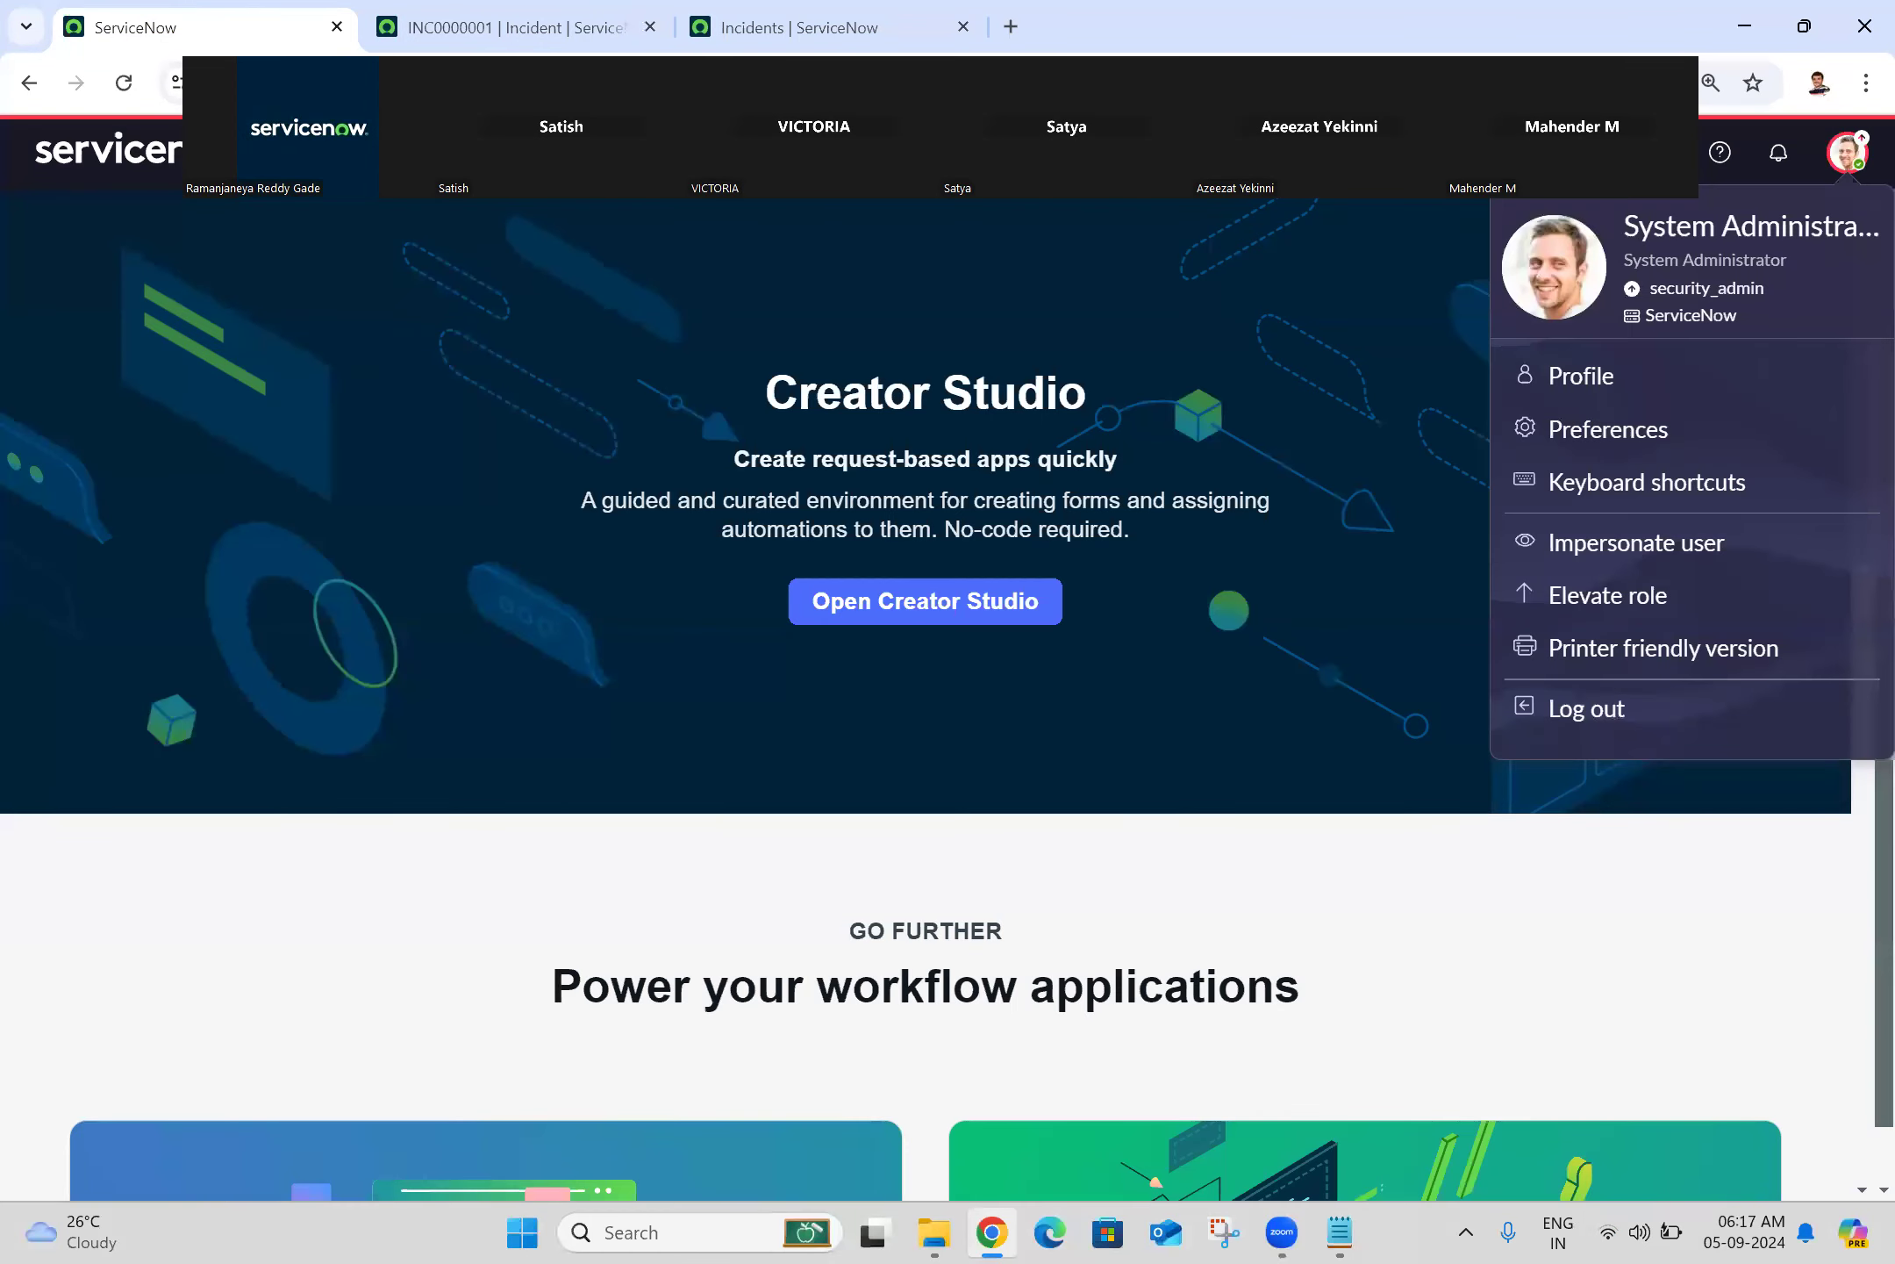
pyautogui.click(312, 150)
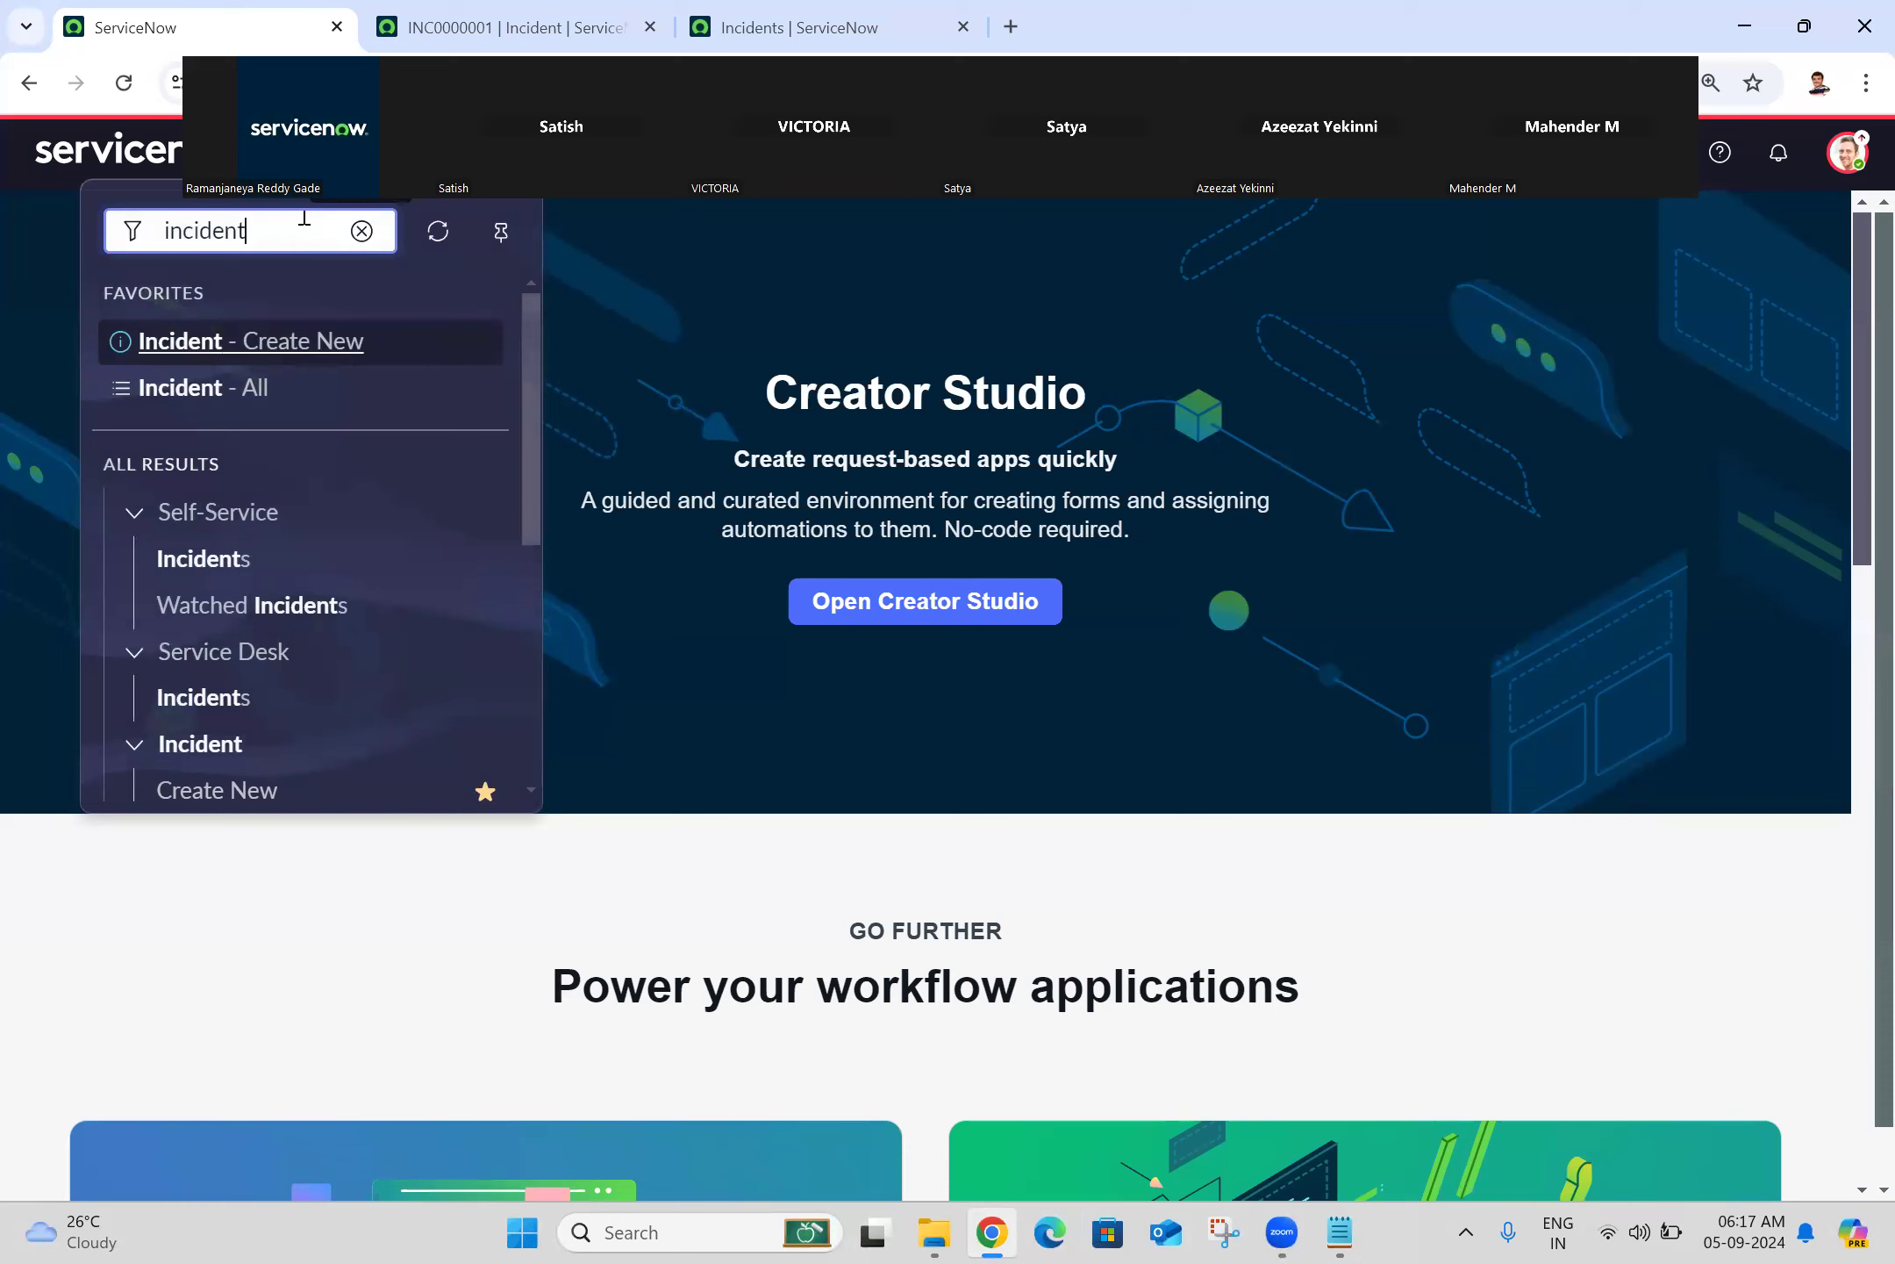
pyautogui.doubleClick(304, 219)
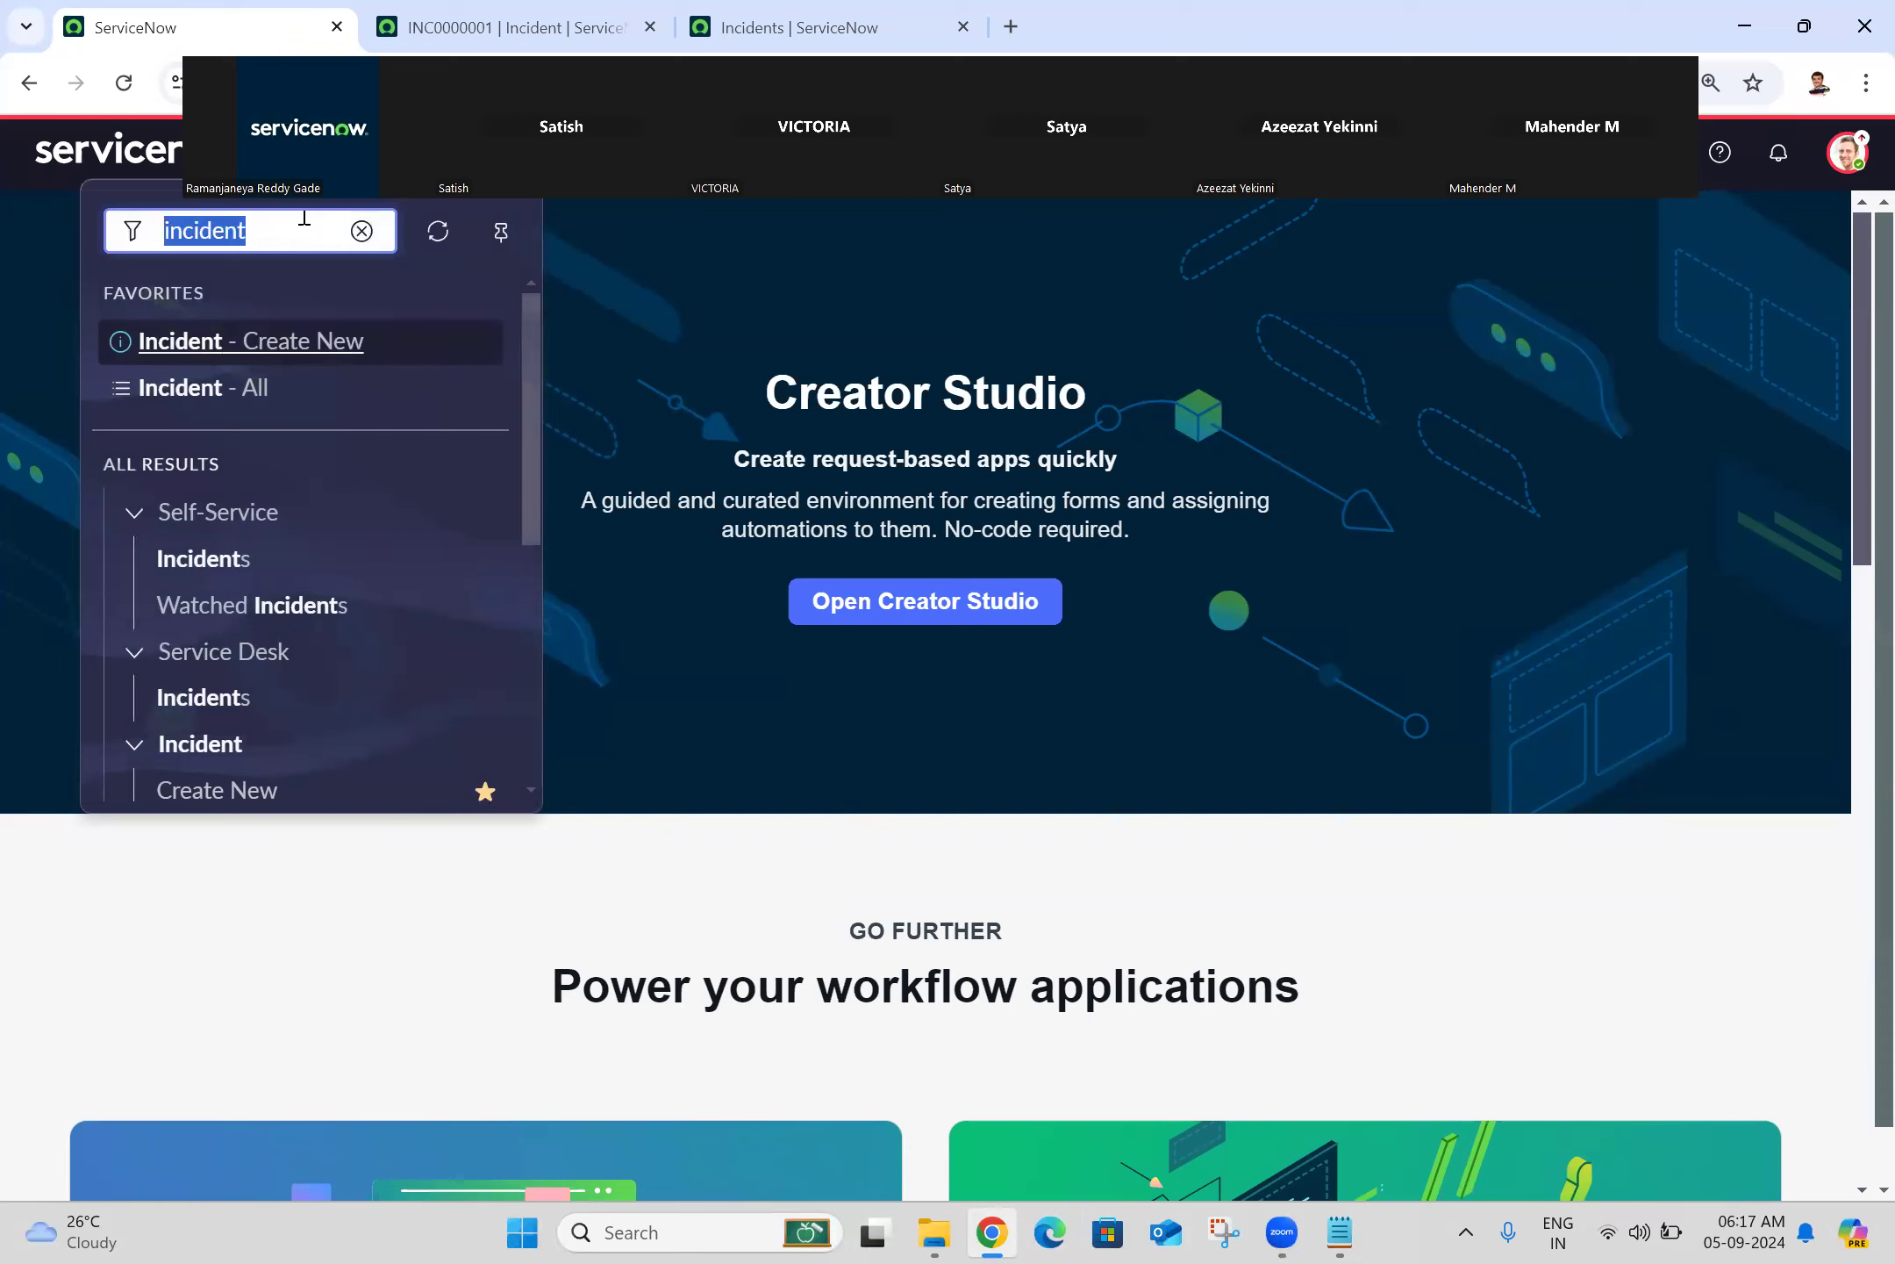
pyautogui.moveTo(527, 378); pyautogui.dragTo(571, 641)
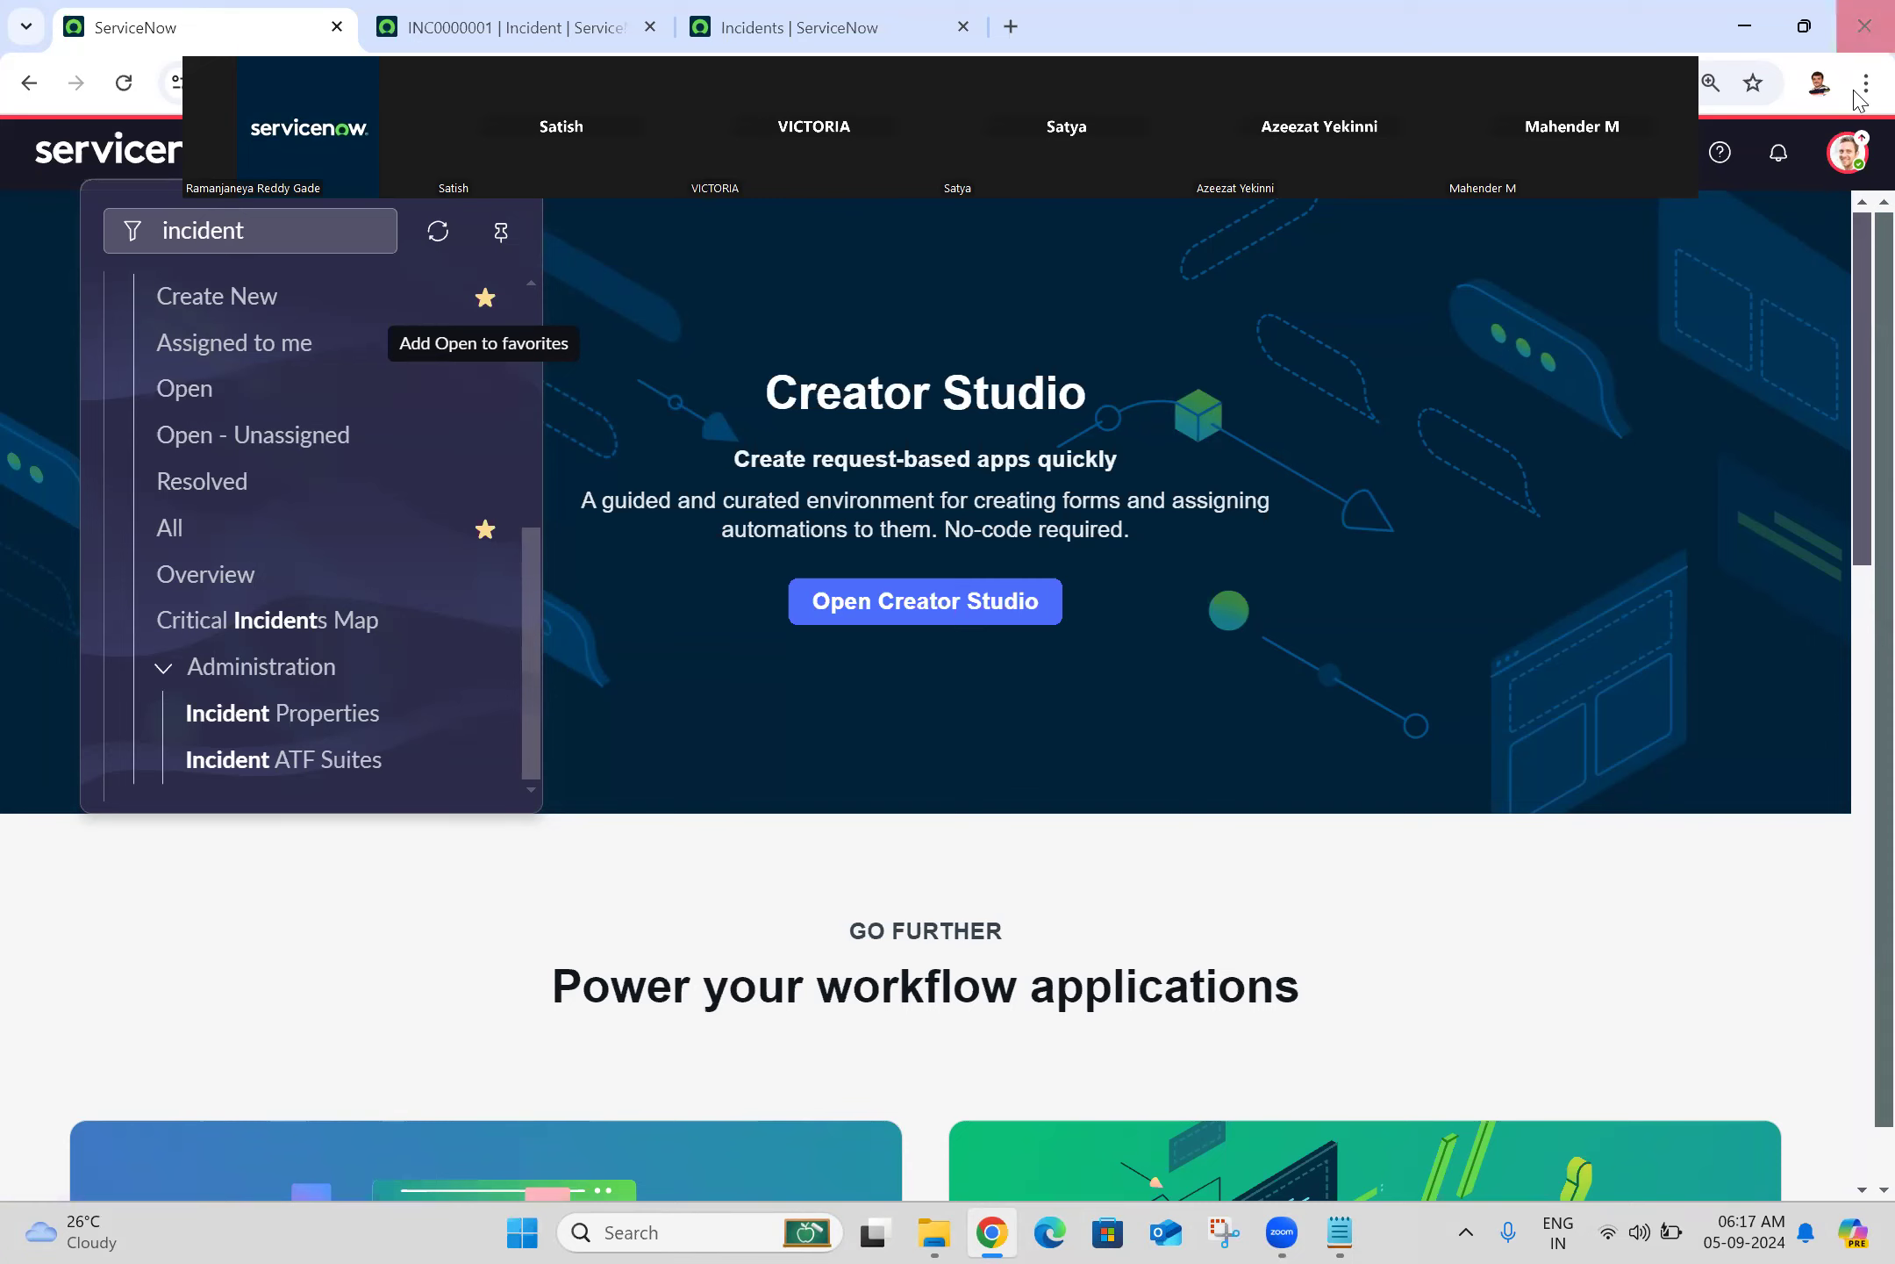
pyautogui.click(1859, 175)
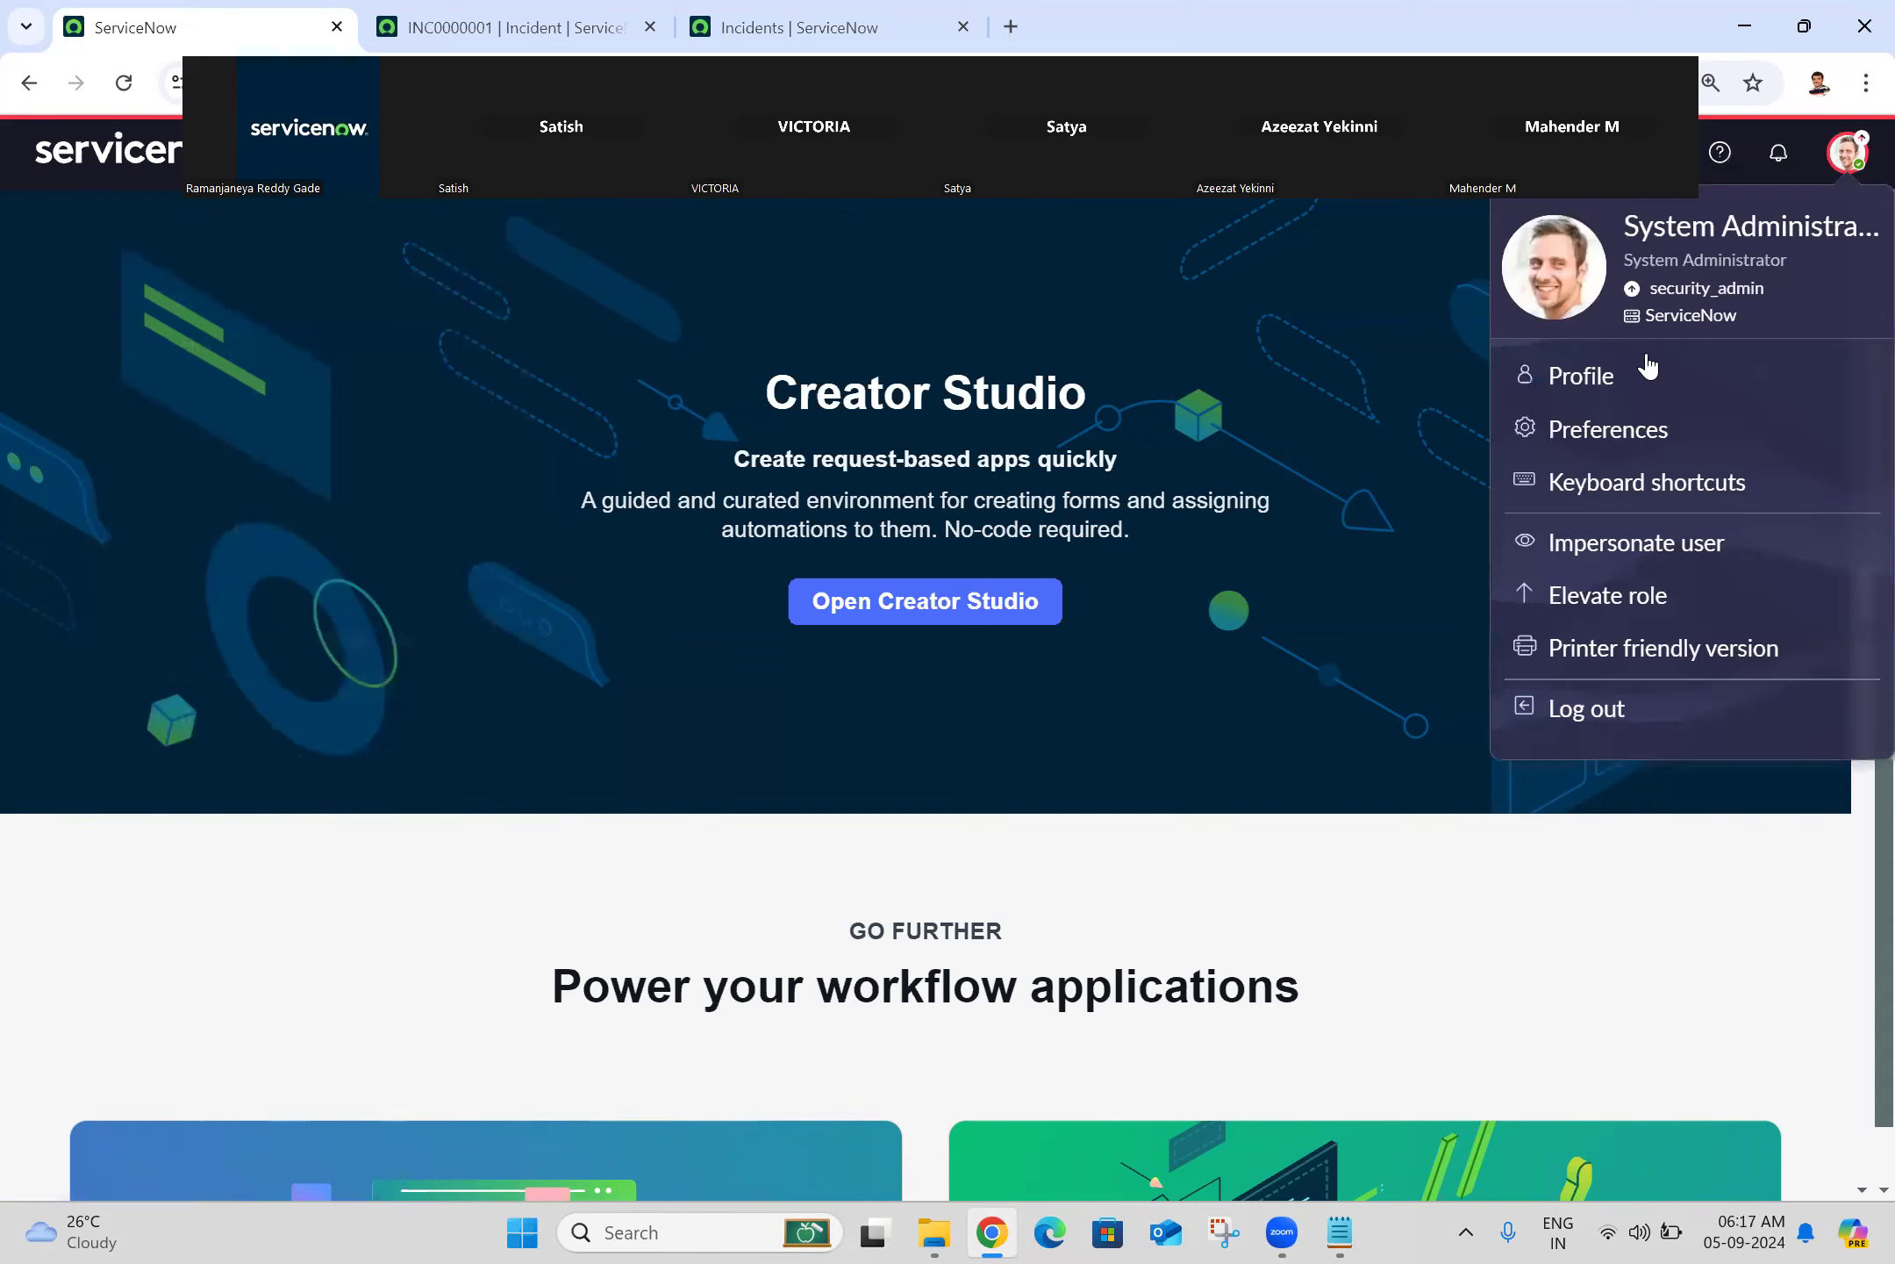
# Step: Switch off 'Show ability to quick edit favorites' in Display preferences and reload the home page
pyautogui.click(1598, 455)
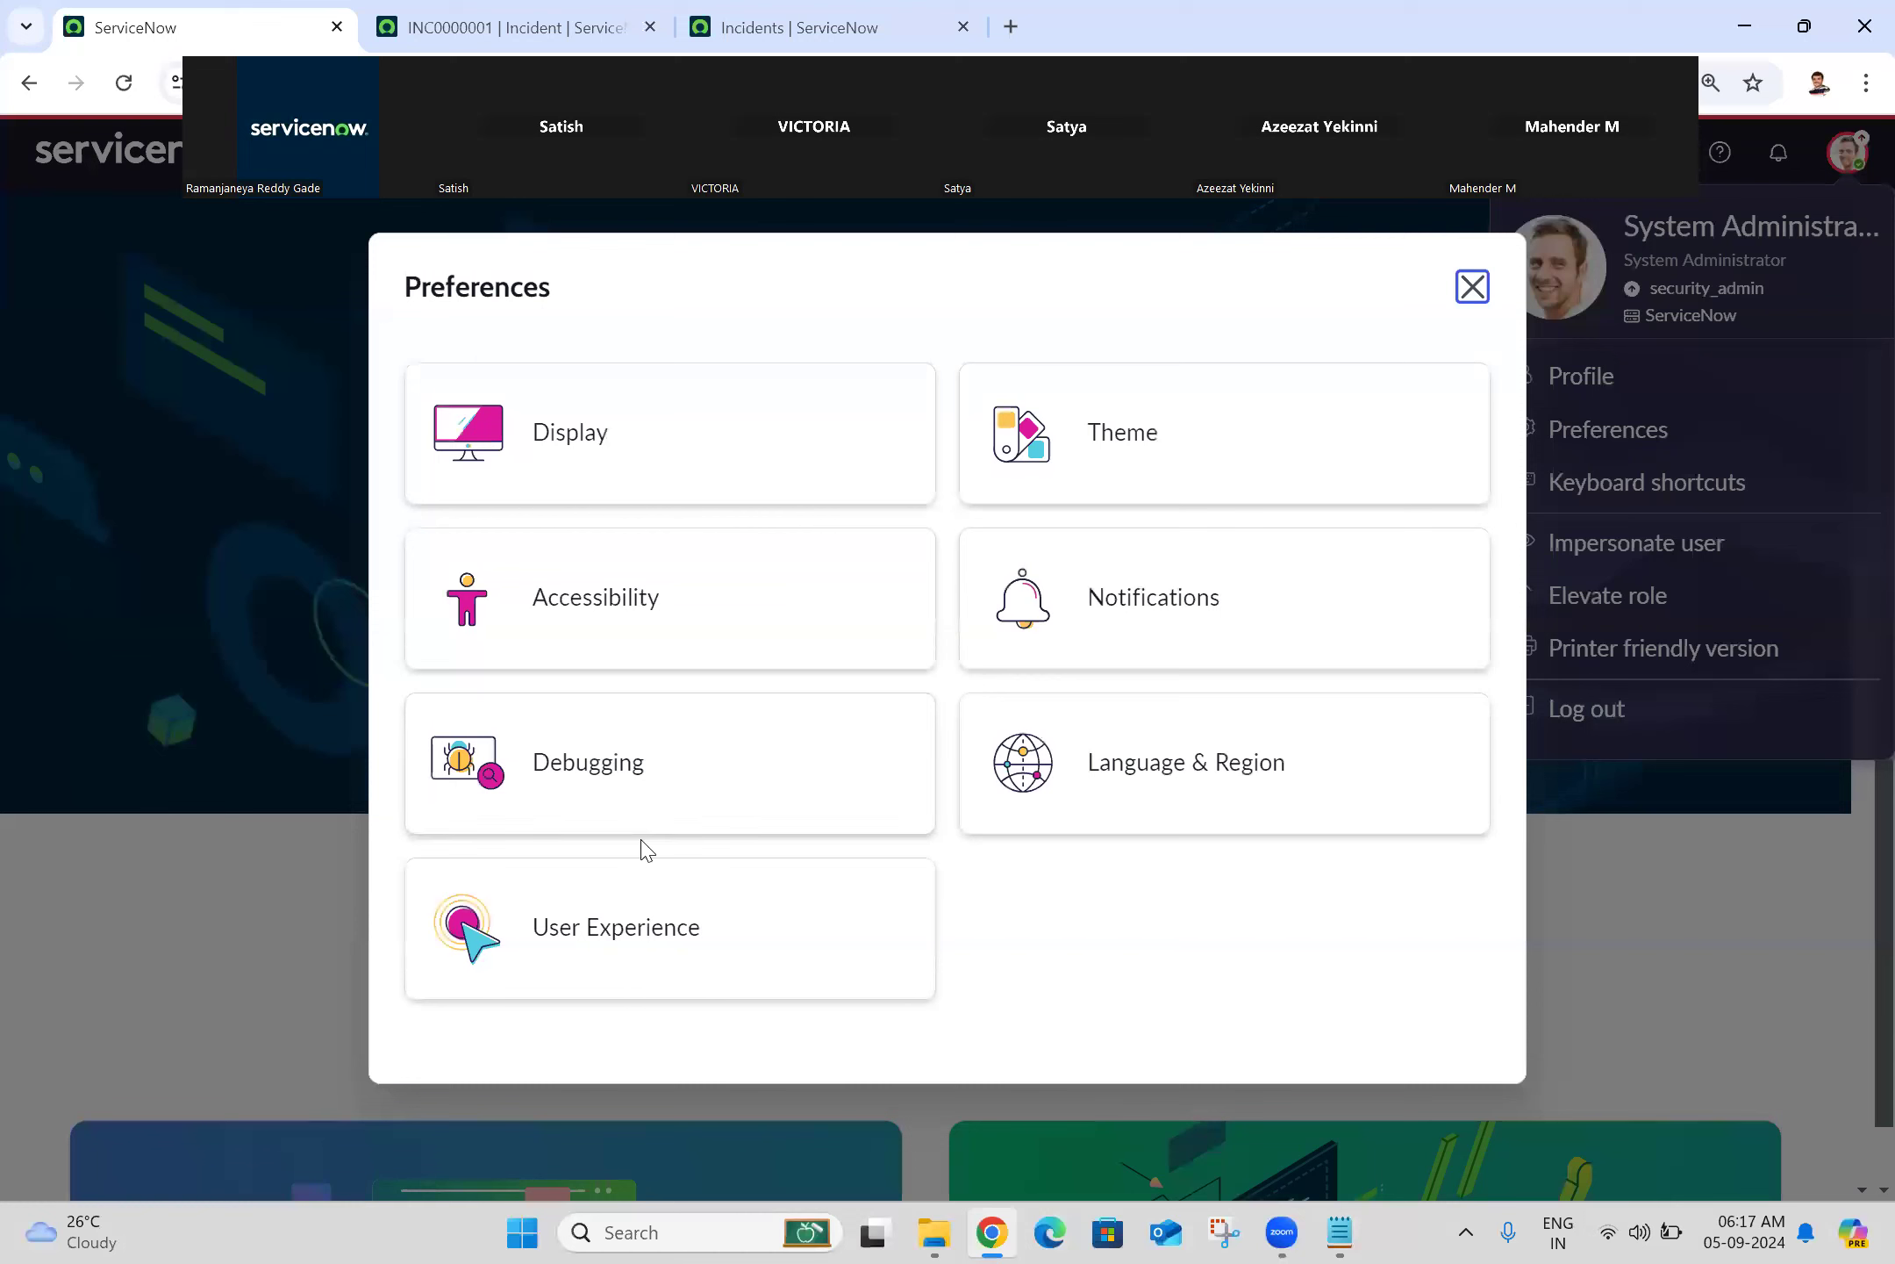
pyautogui.click(709, 474)
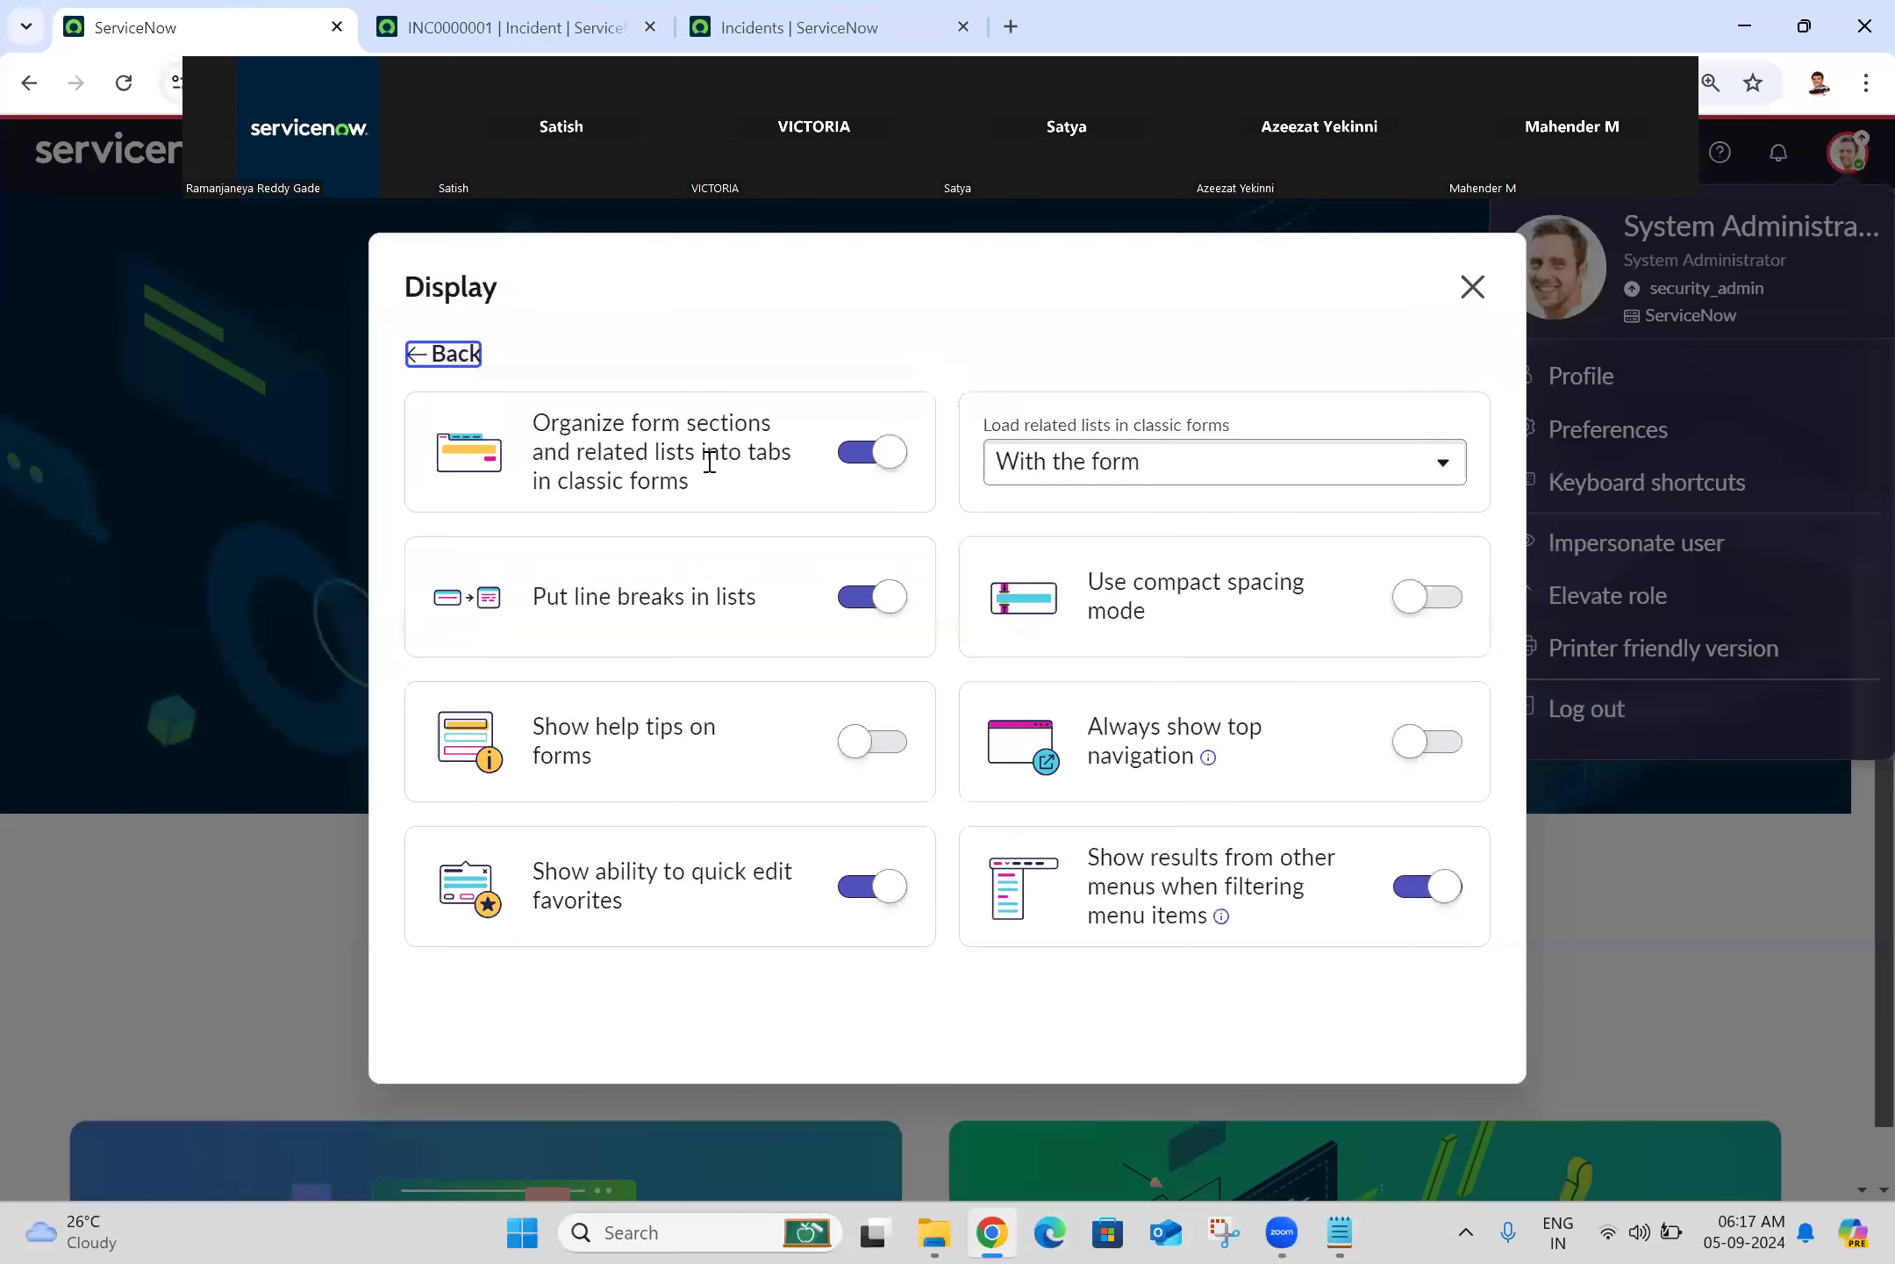
pyautogui.click(871, 888)
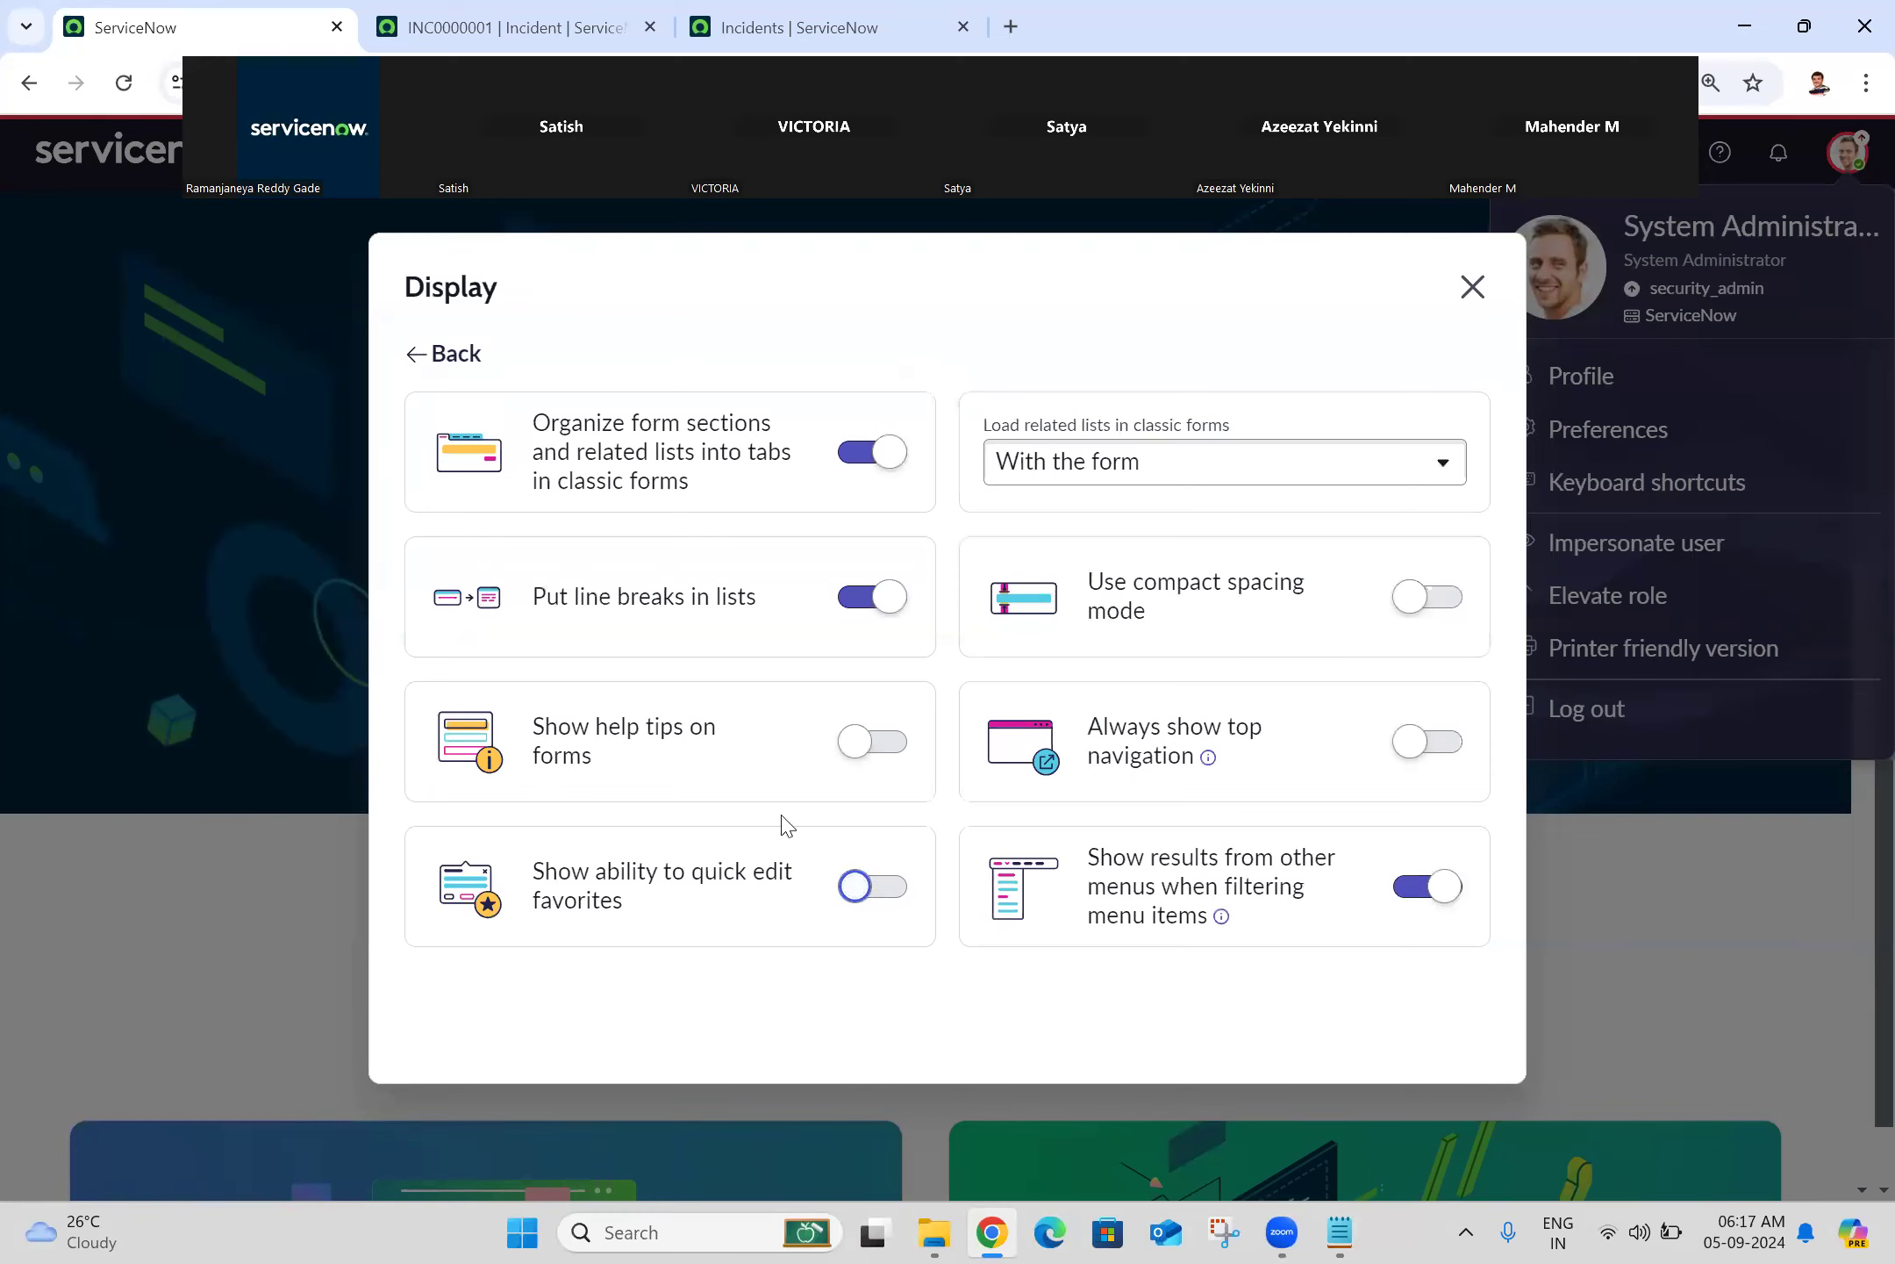
pyautogui.click(1472, 287)
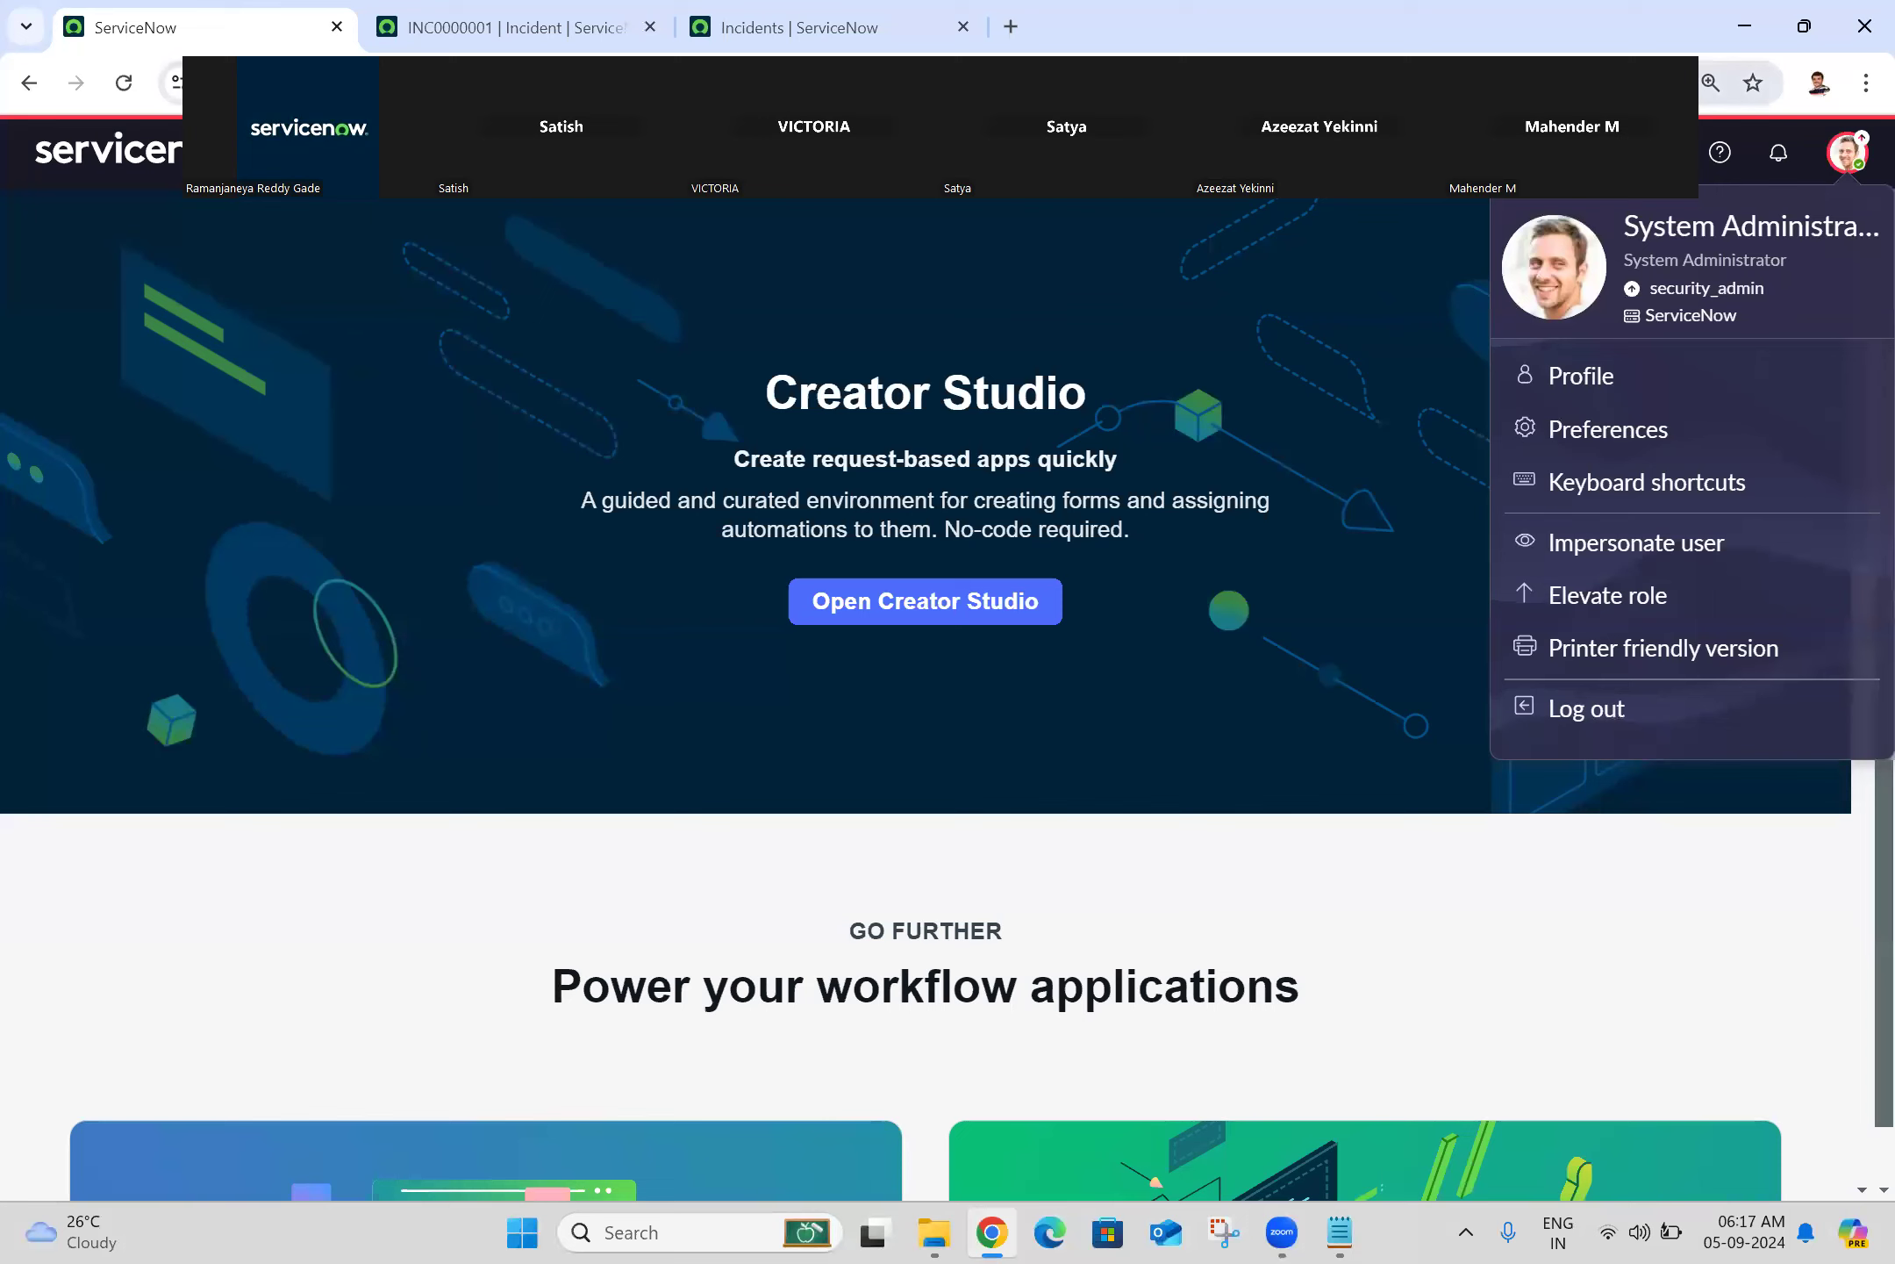
pyautogui.click(126, 93)
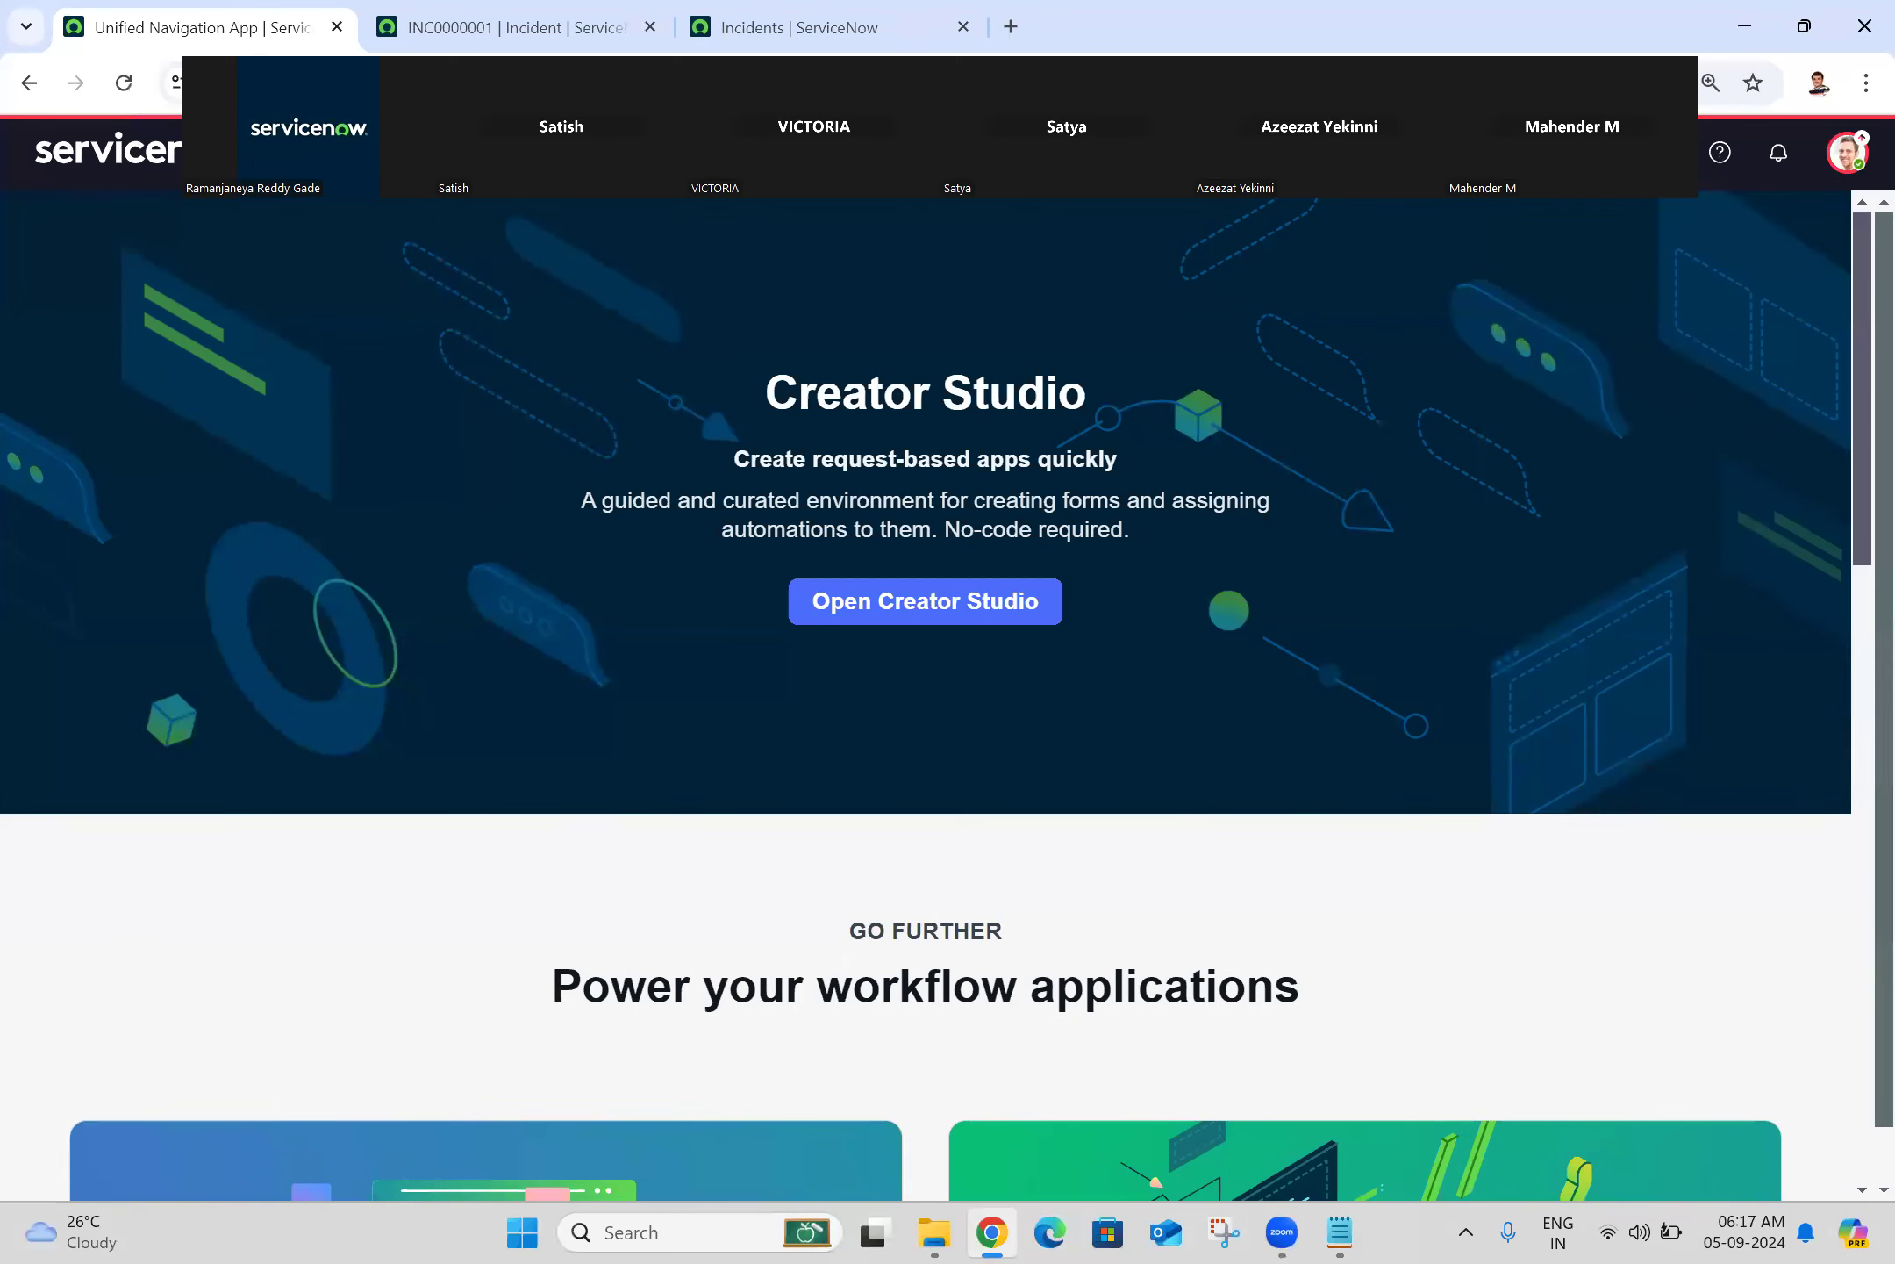
# Step: Star Knowledge in the All menu, then confirm removing it from favorites again
pyautogui.click(309, 153)
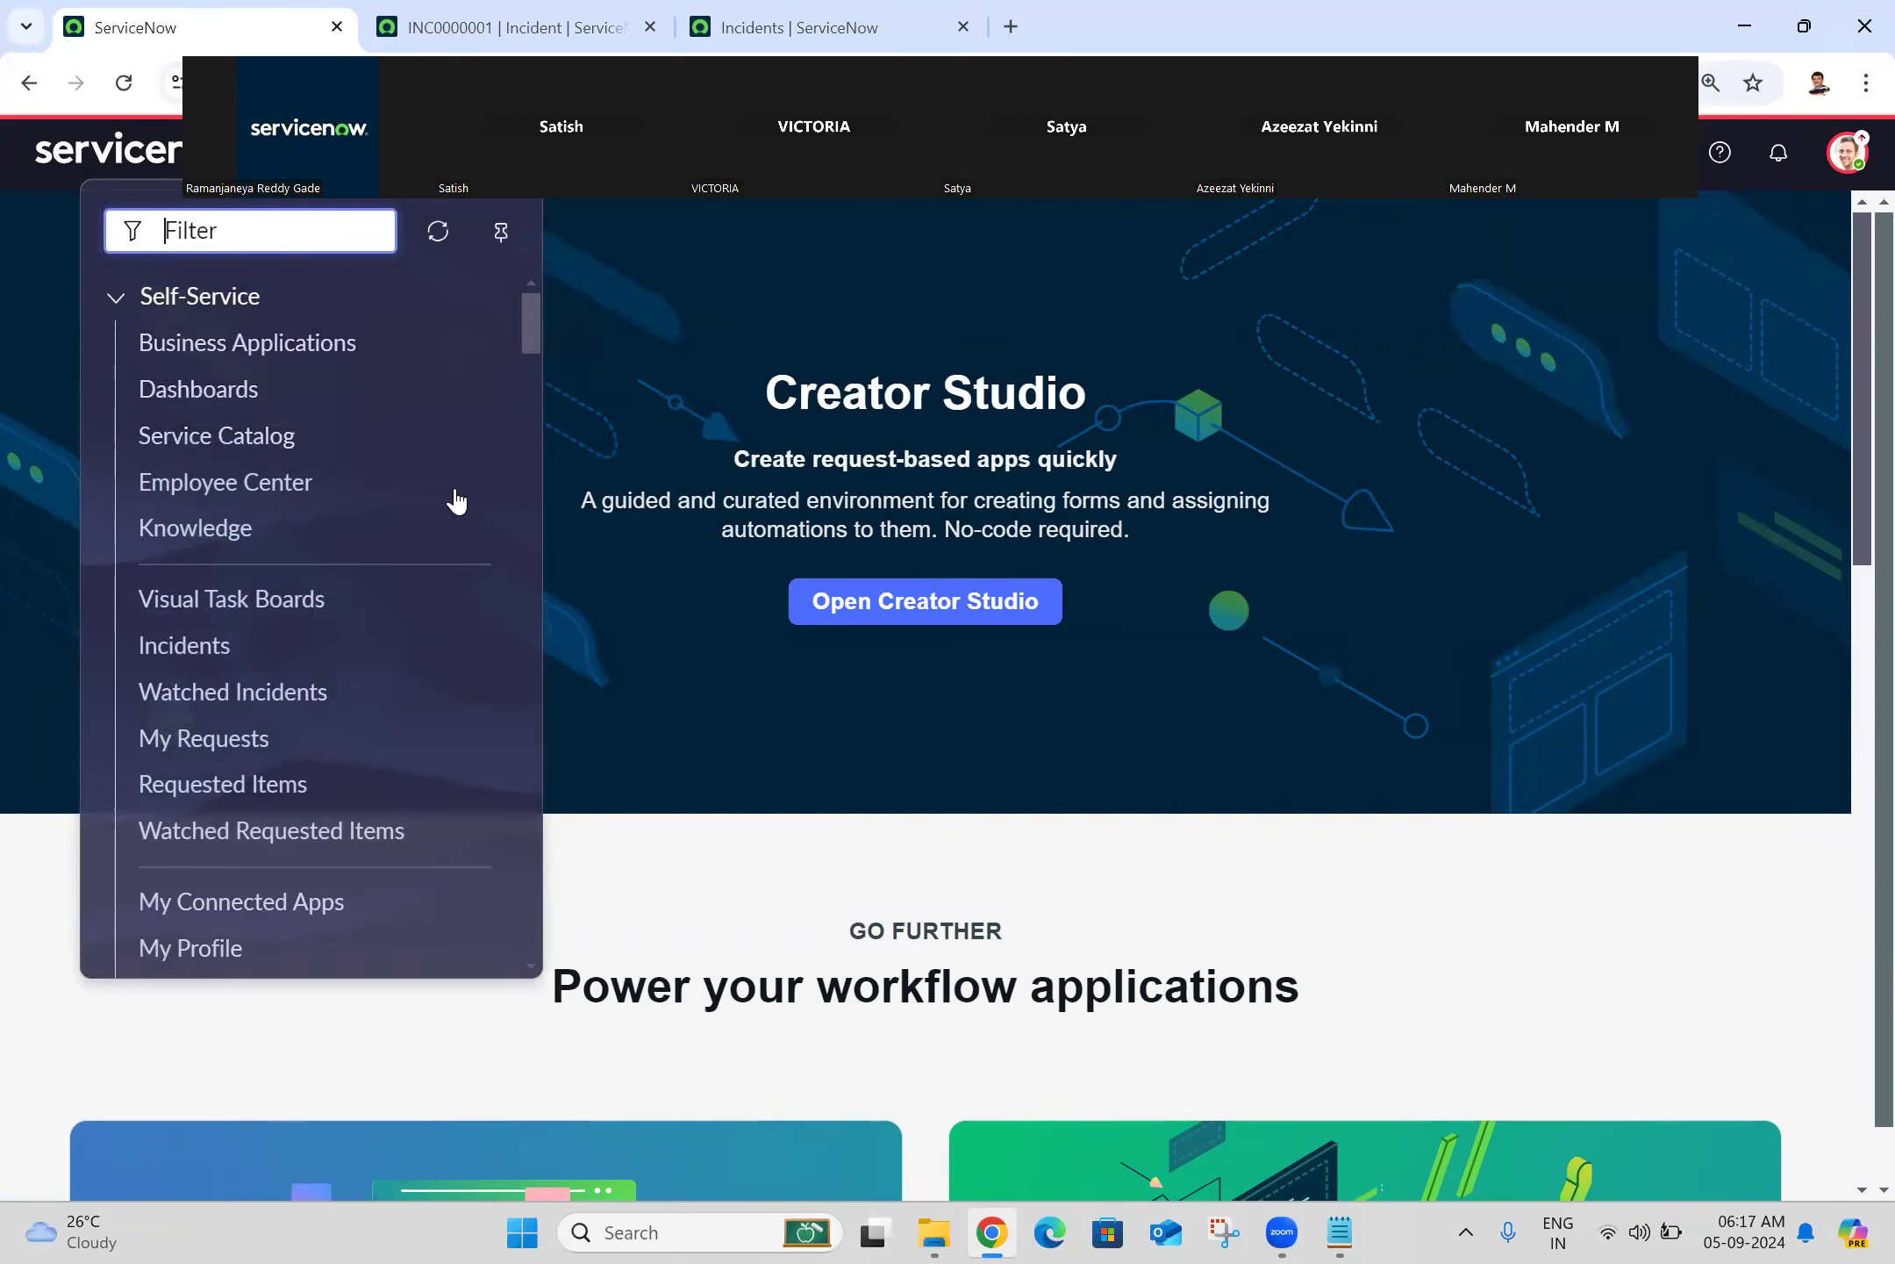
pyautogui.click(475, 532)
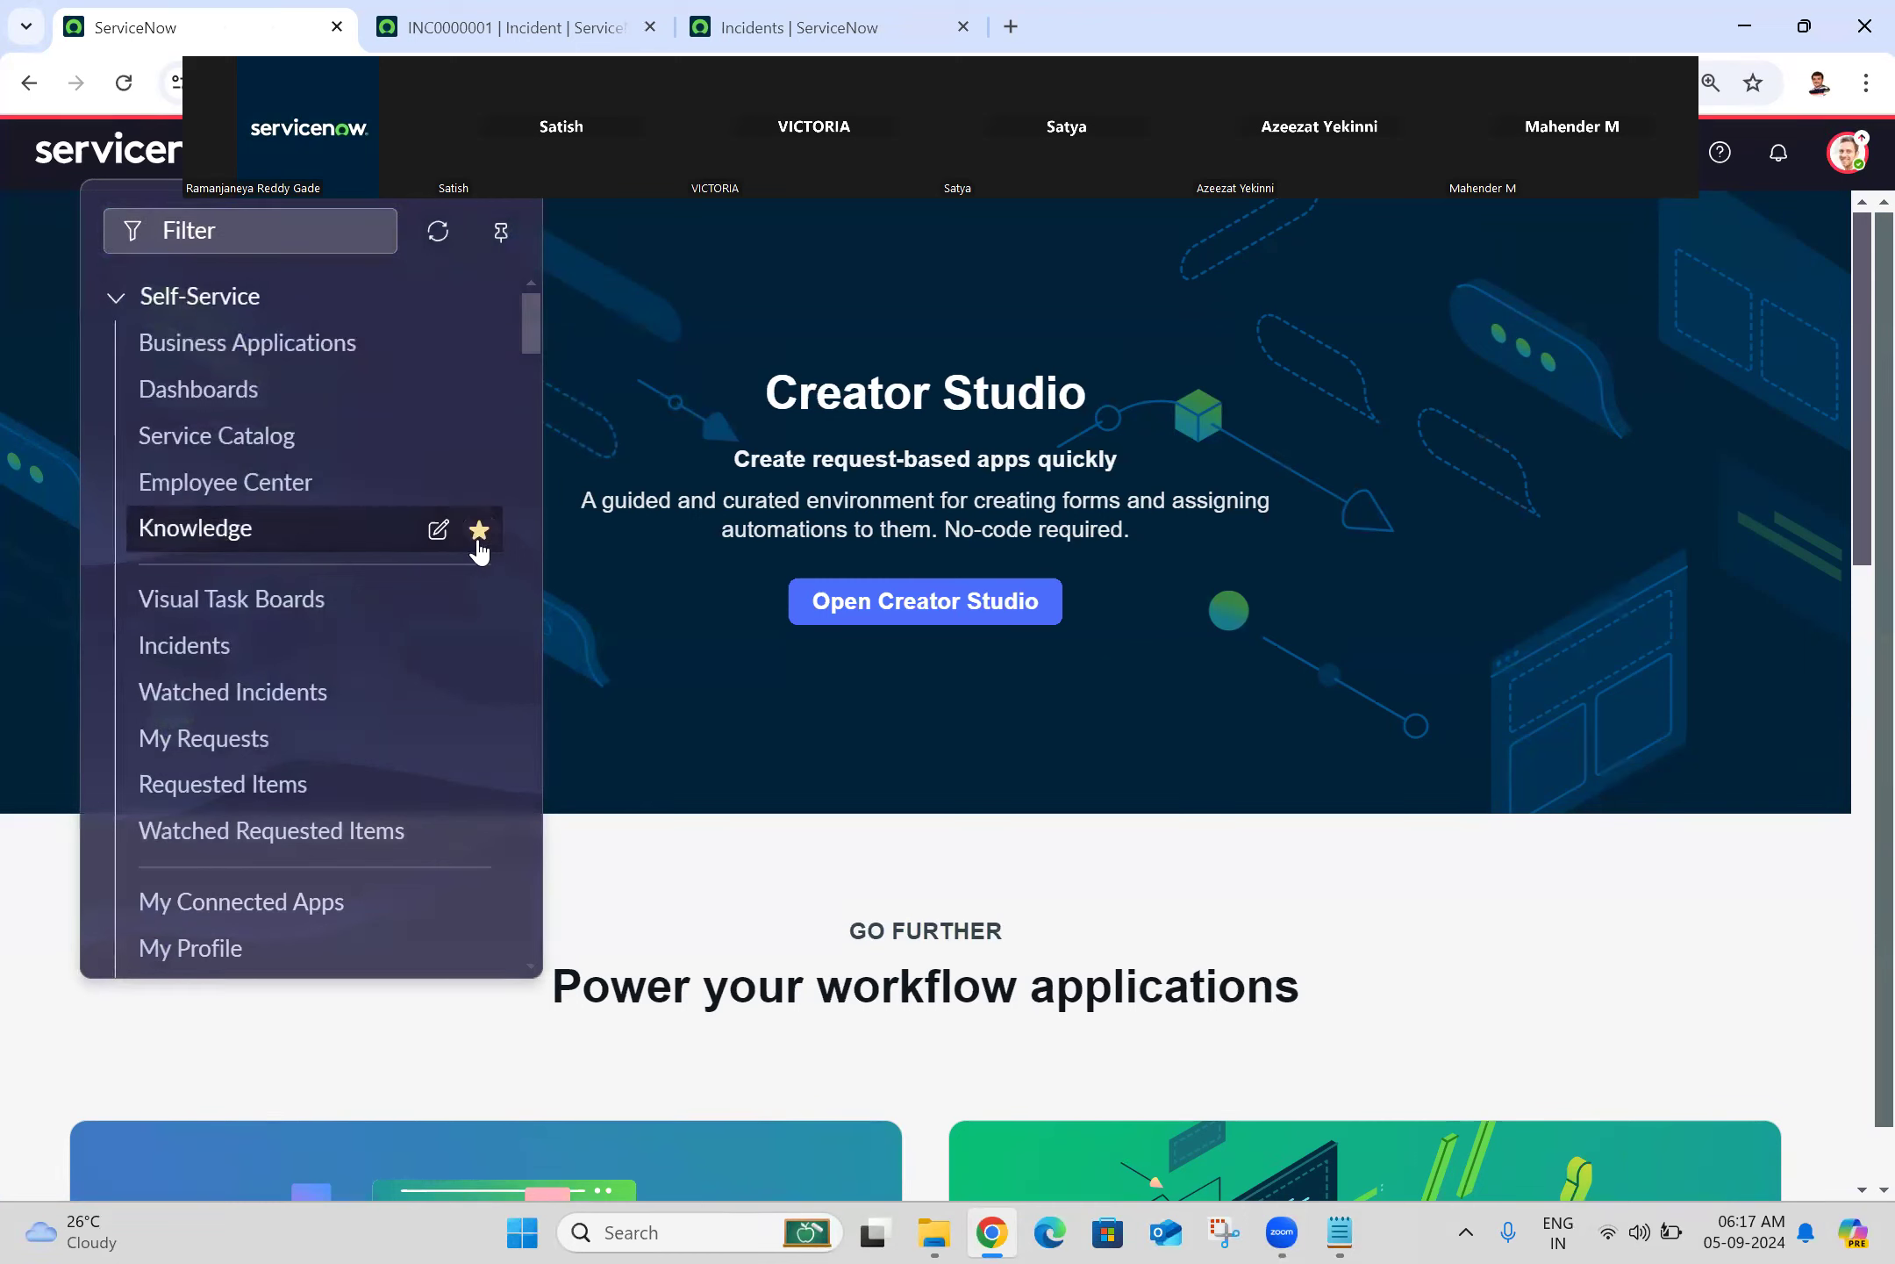
pyautogui.click(479, 542)
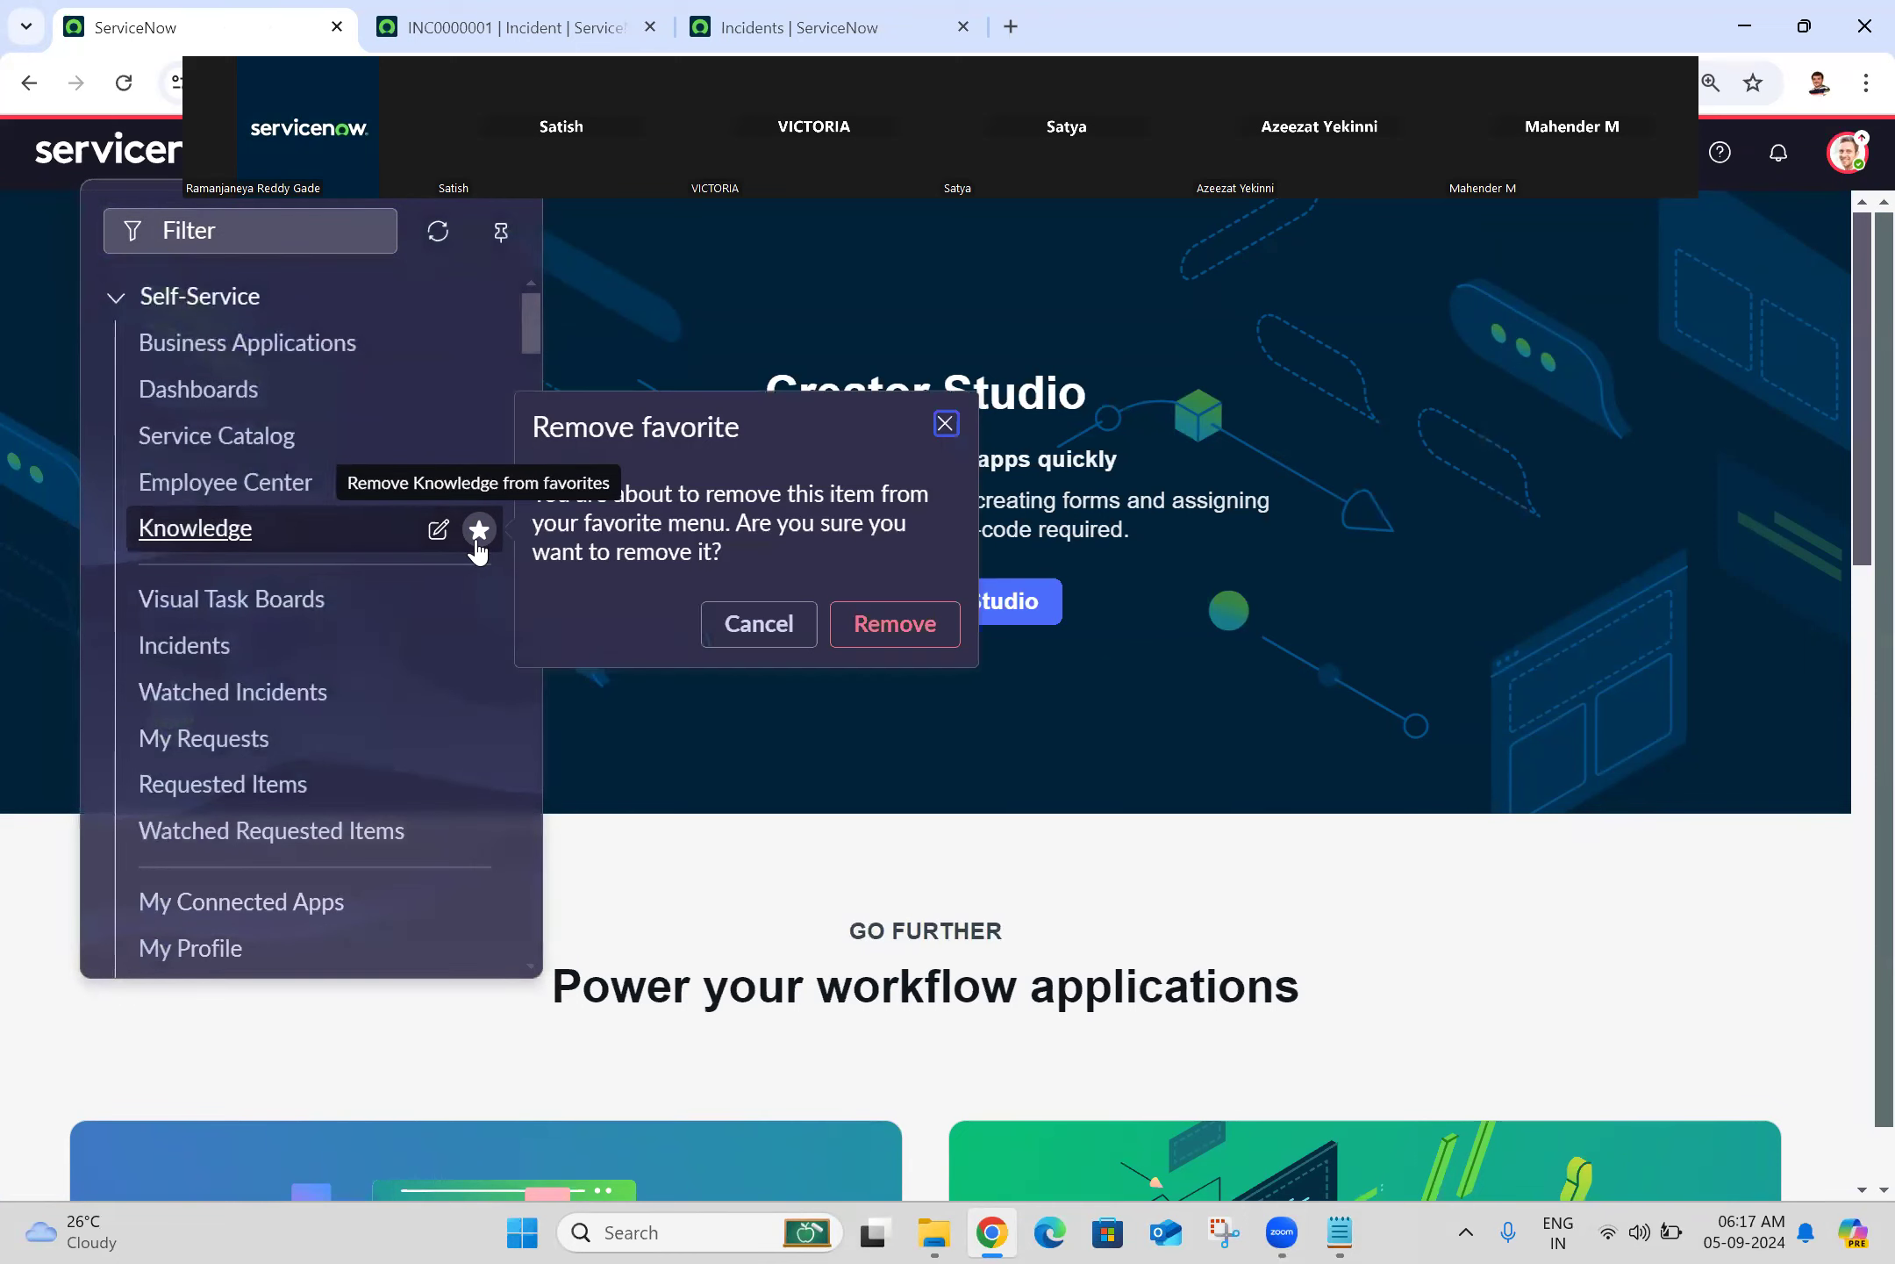
pyautogui.click(891, 633)
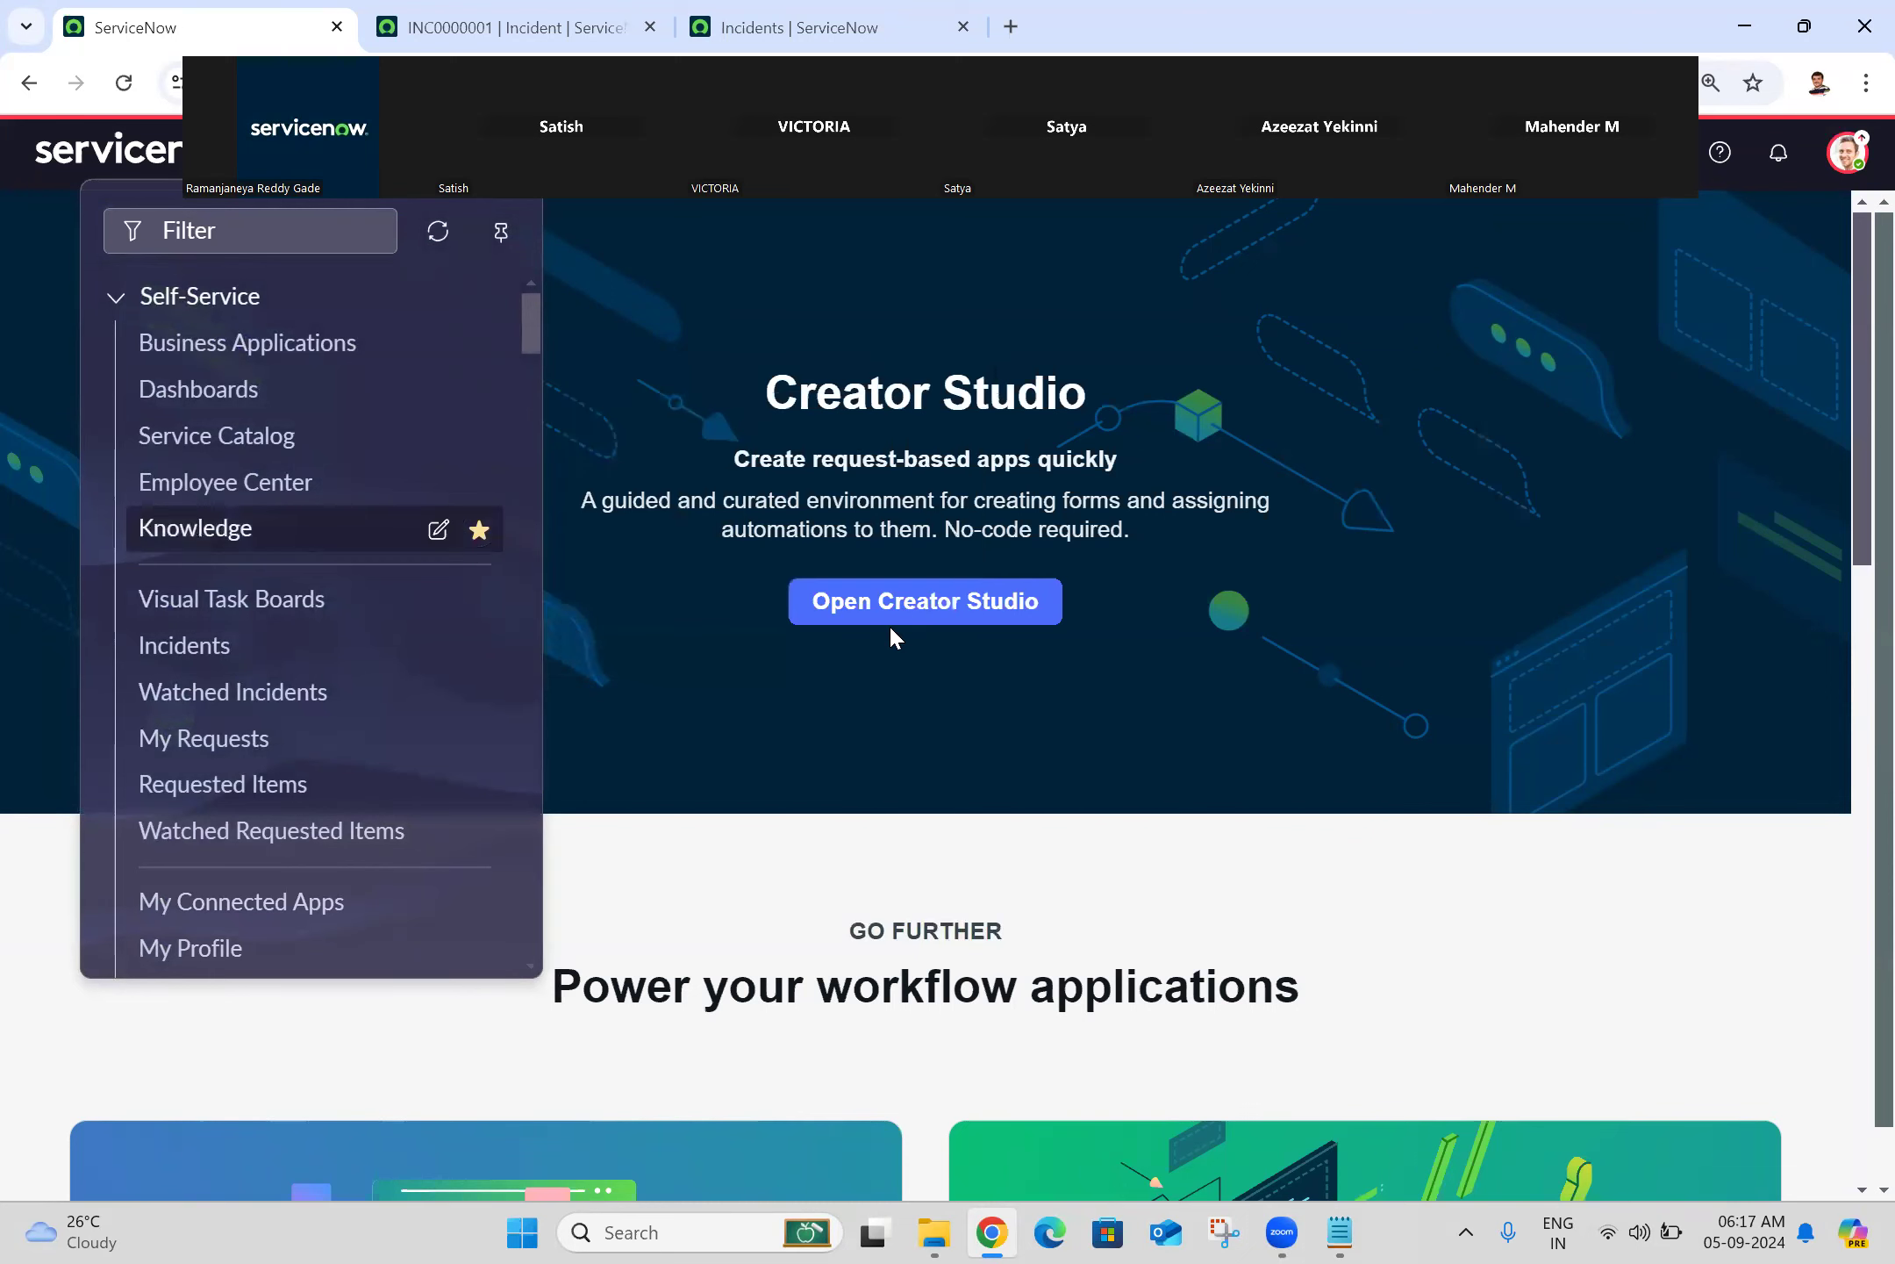
pyautogui.click(1847, 153)
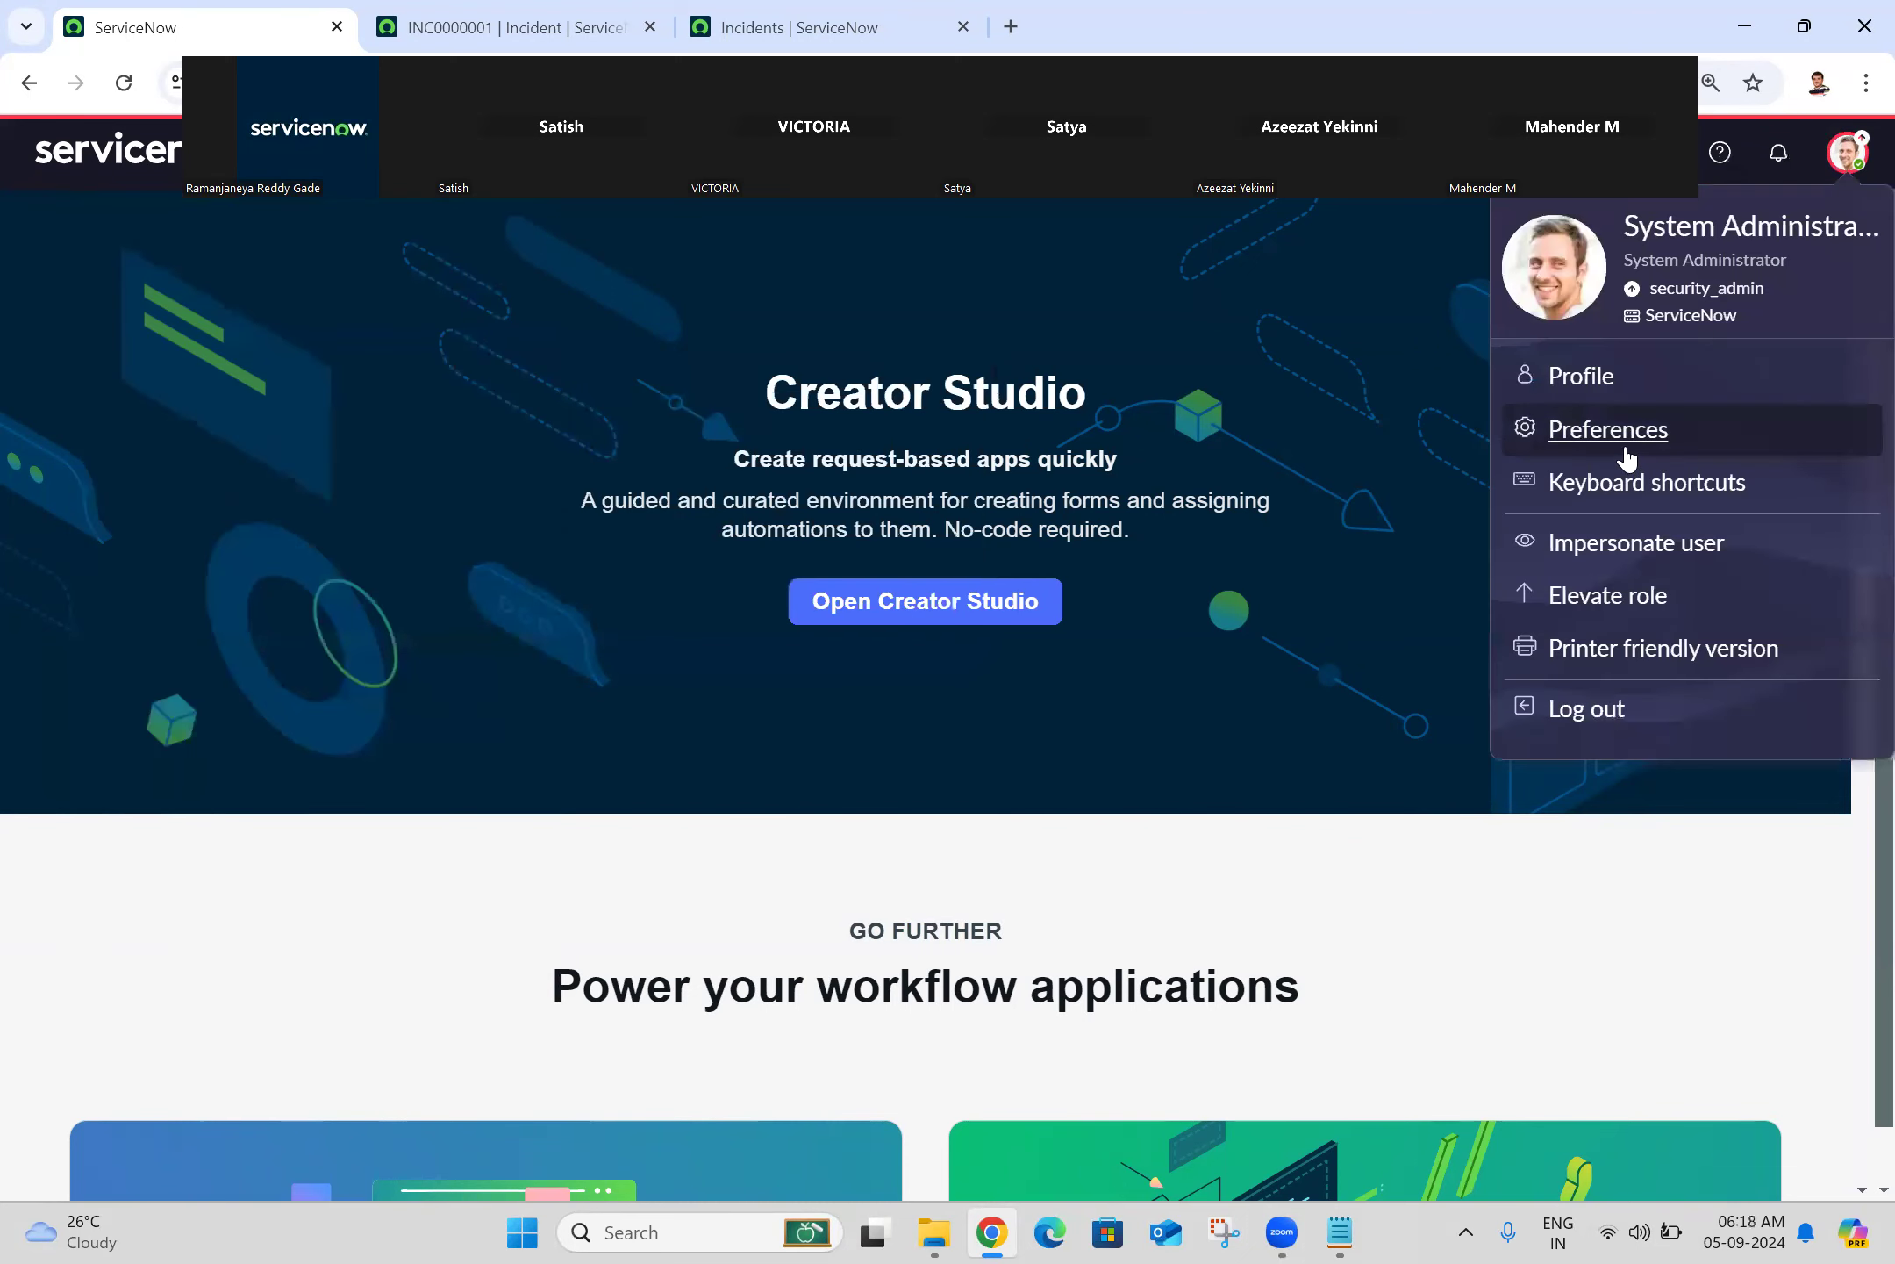
# Step: Toggle 'Show ability to quick edit favorites' on and back off, then reload the home page
pyautogui.click(1626, 454)
pyautogui.click(762, 497)
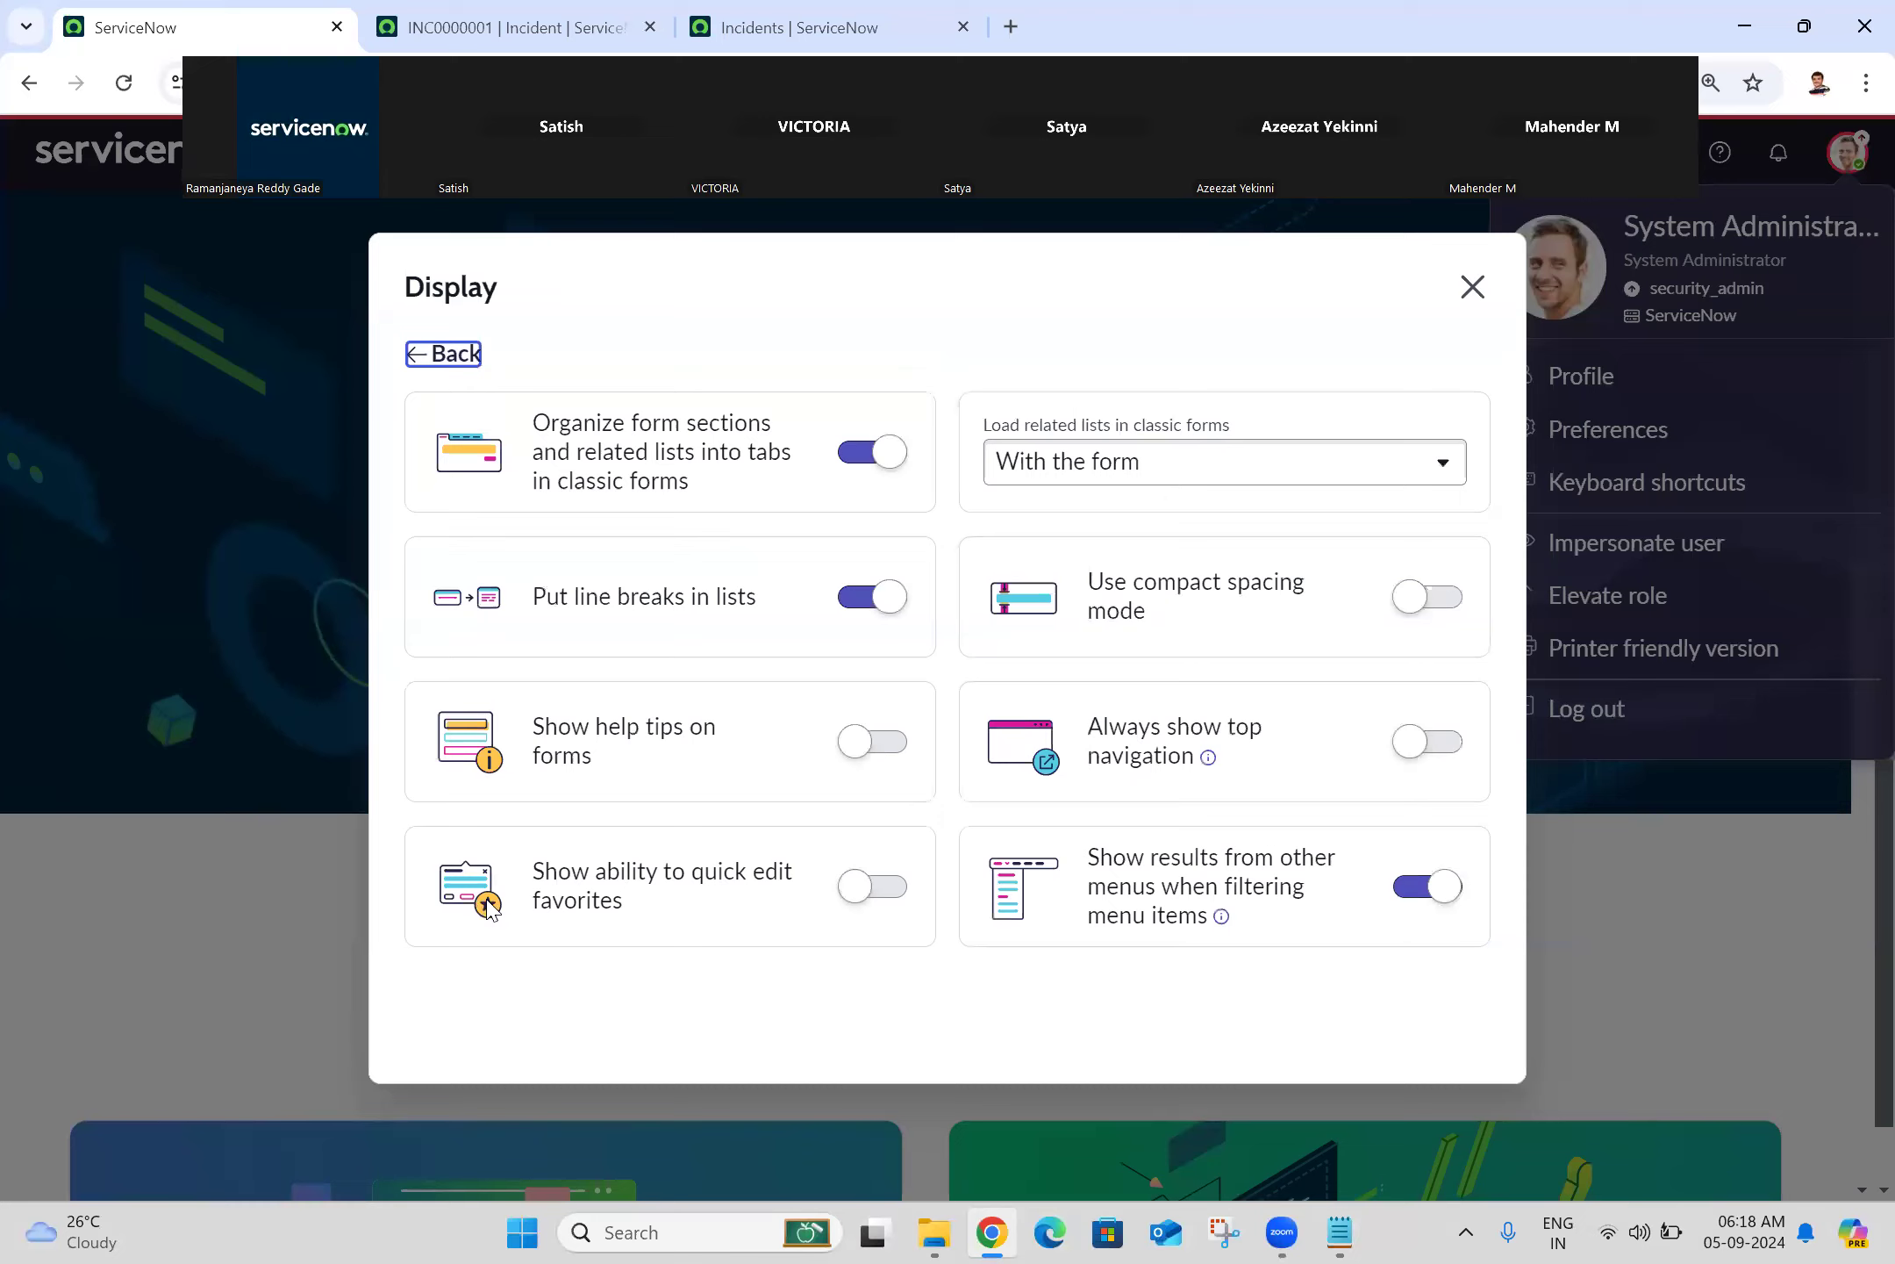
pyautogui.click(893, 893)
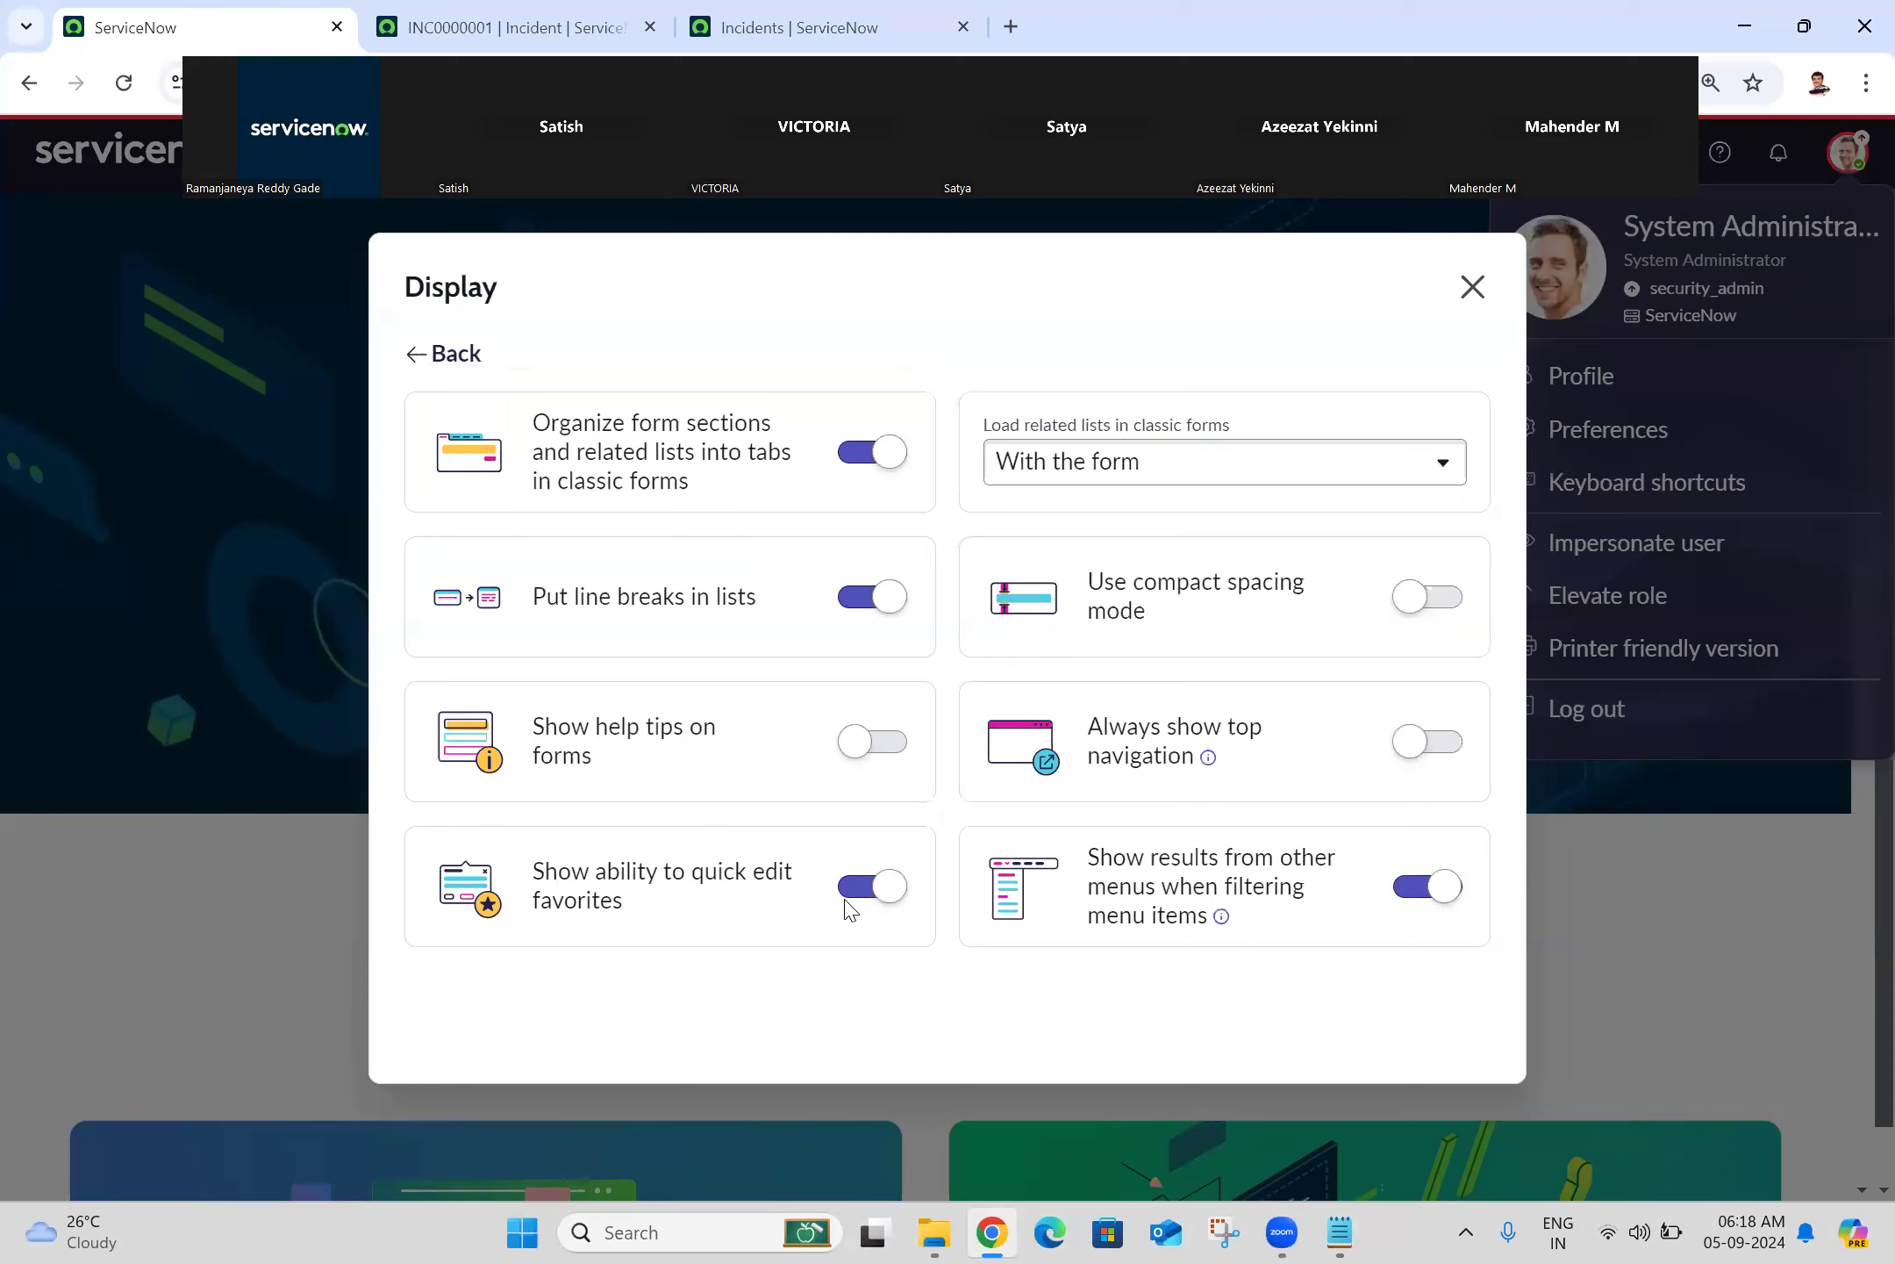
pyautogui.click(888, 888)
pyautogui.click(1472, 289)
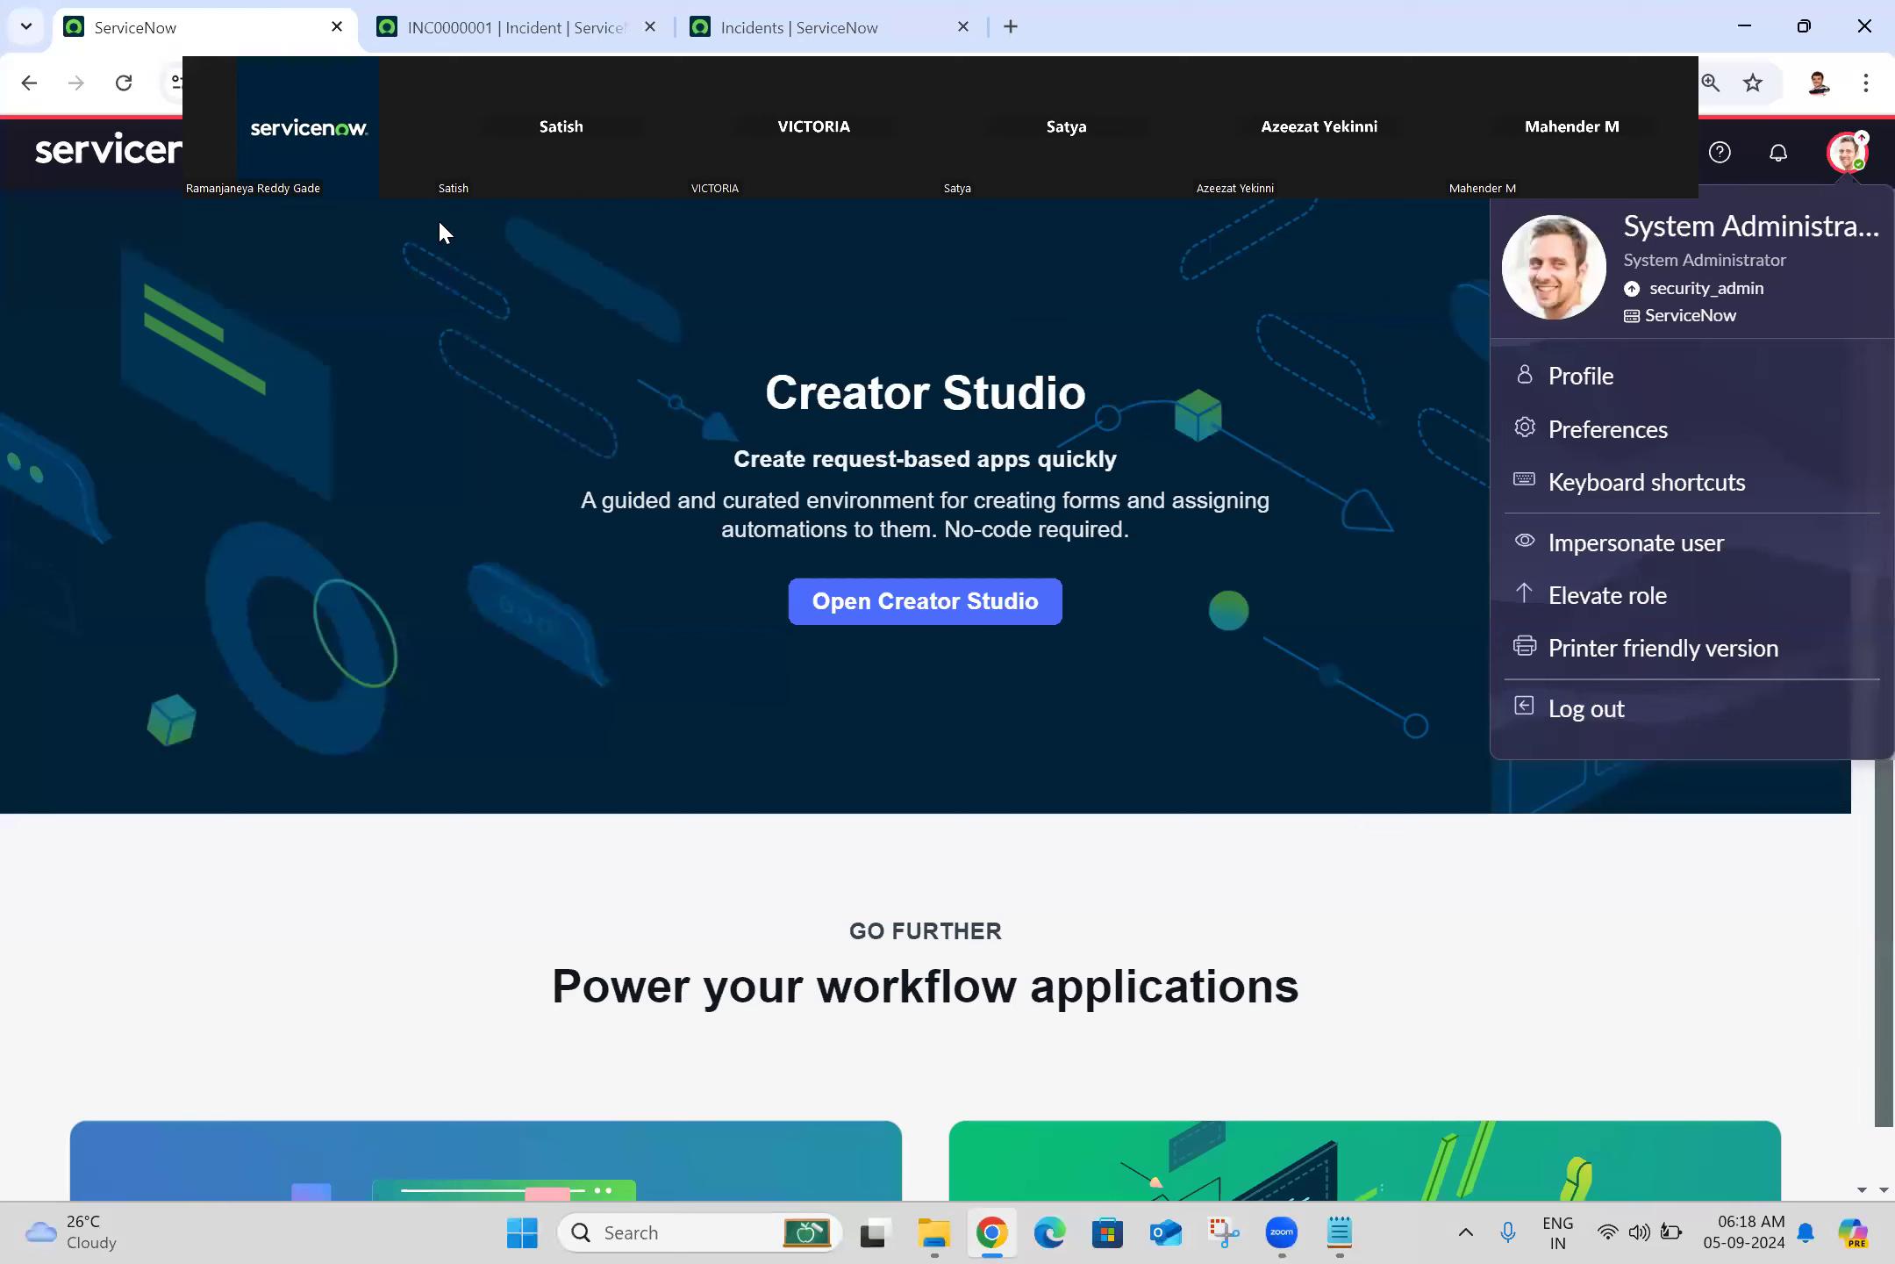
pyautogui.click(124, 84)
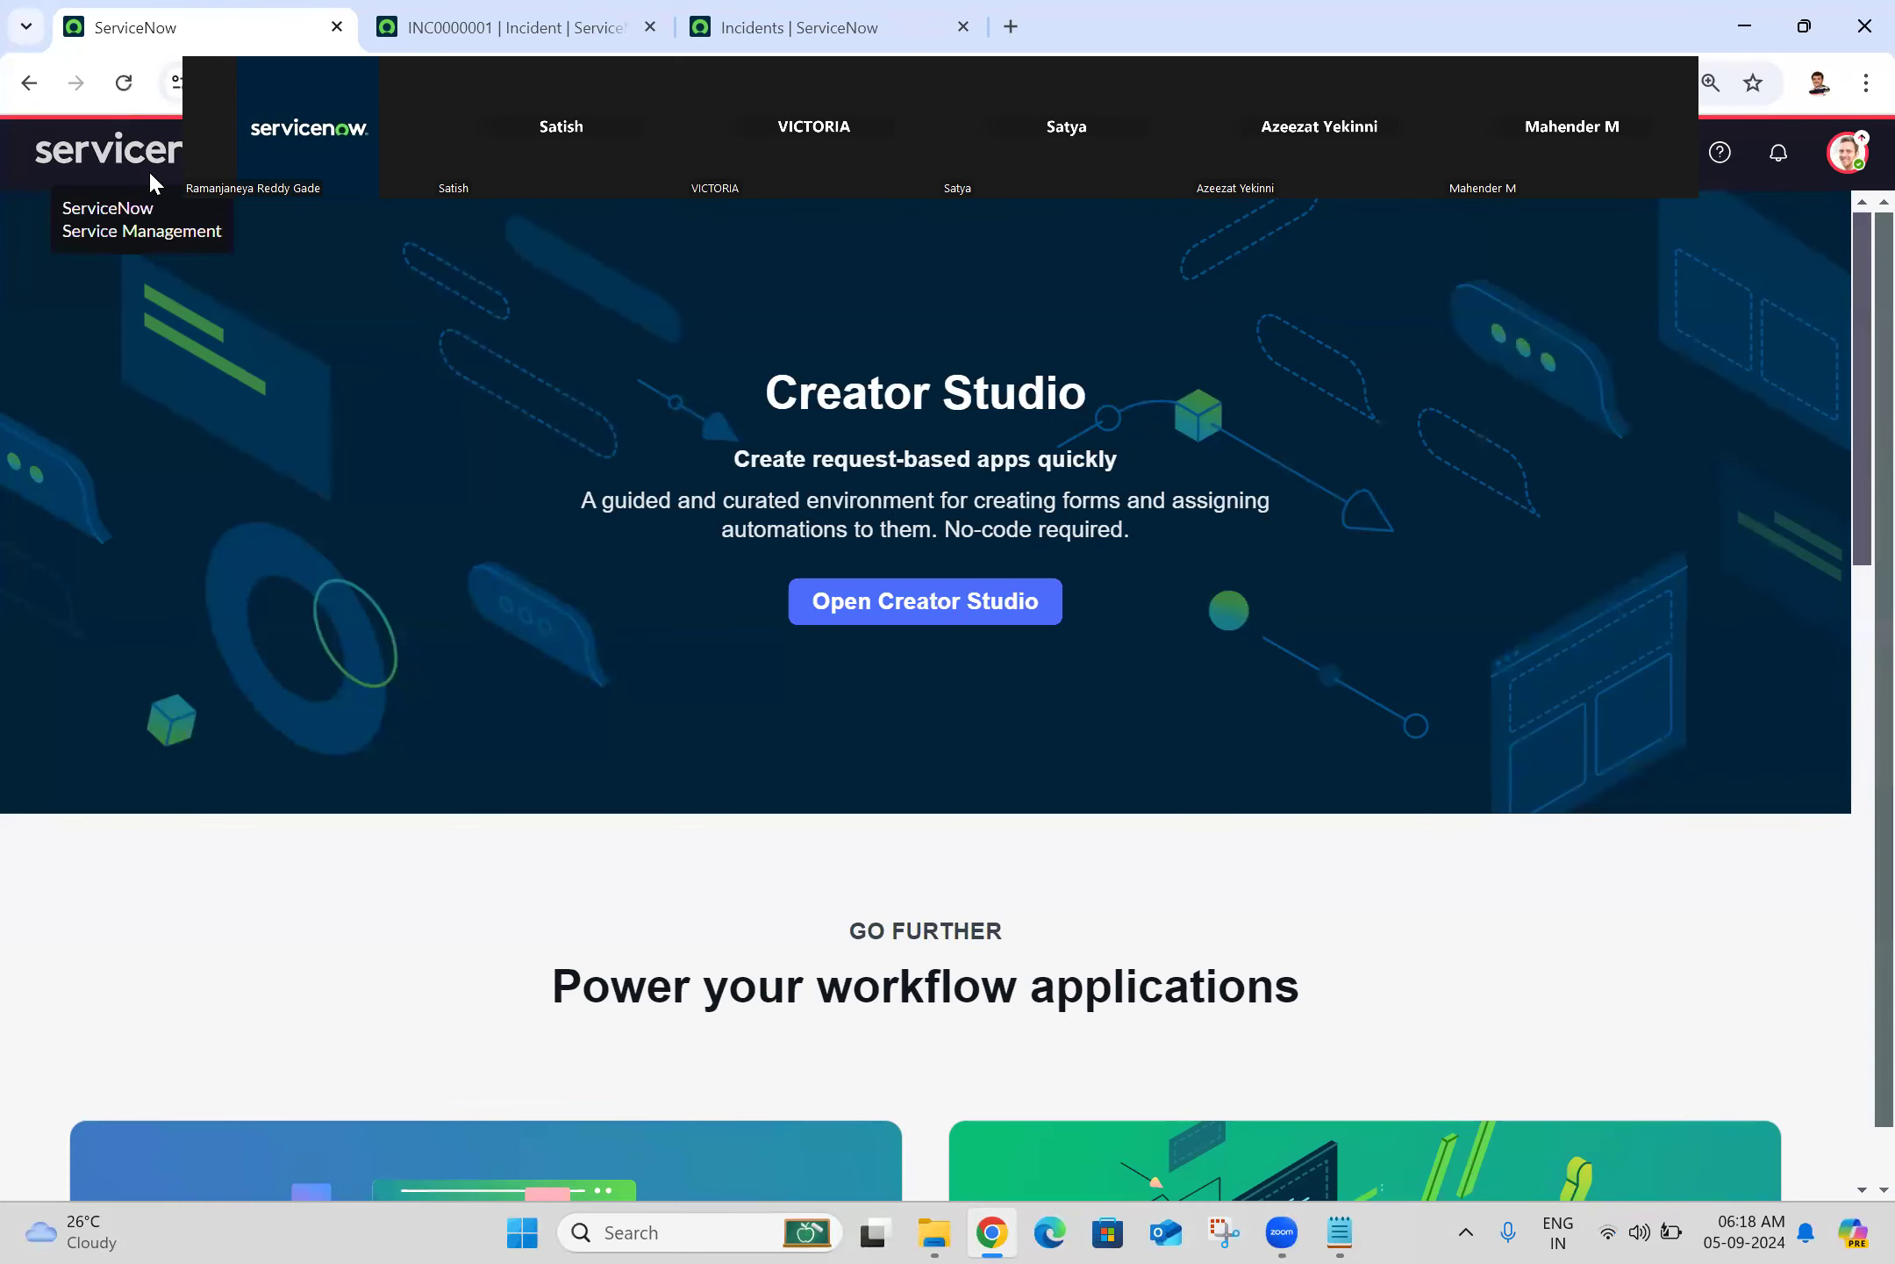
pyautogui.click(313, 154)
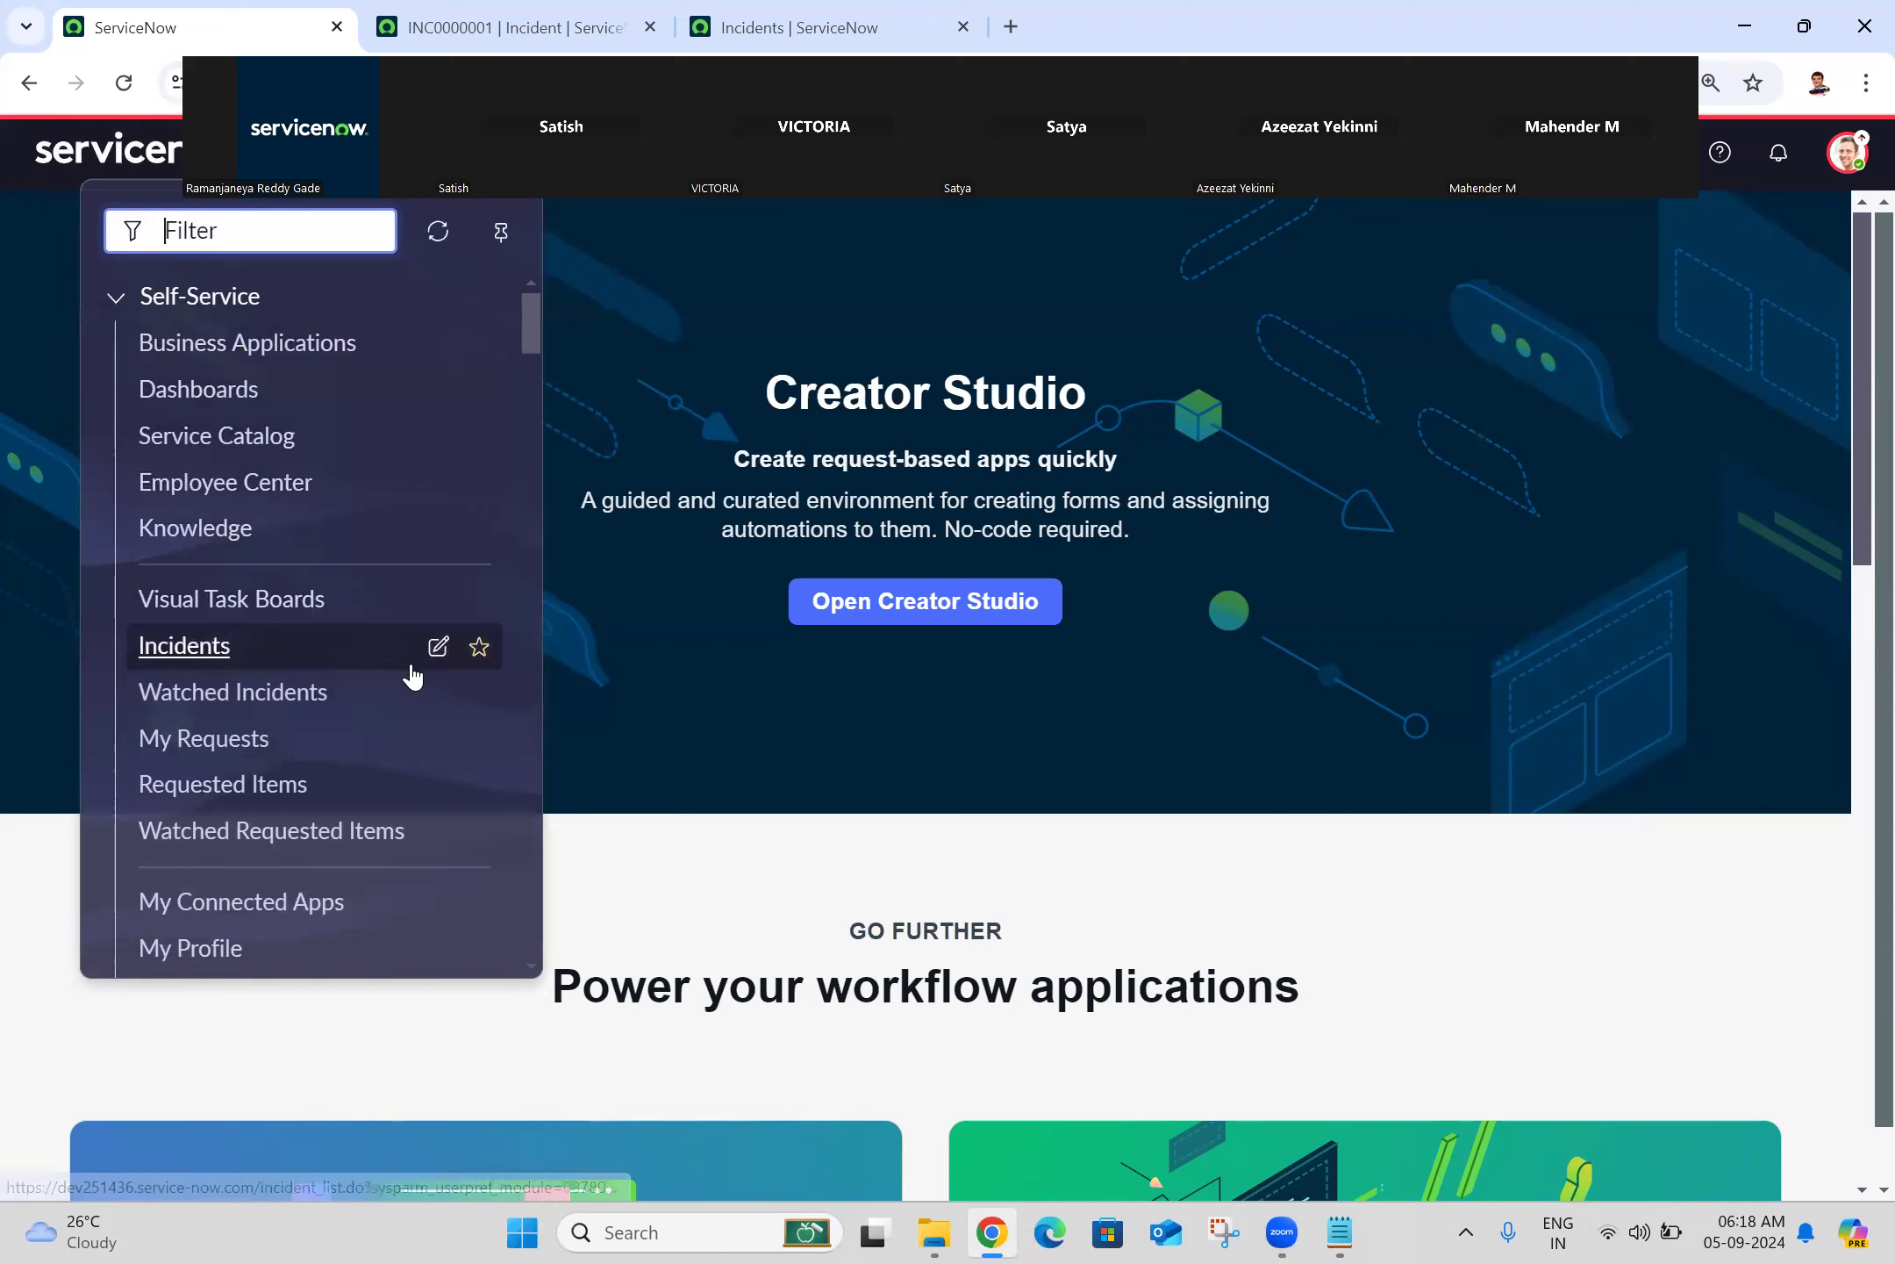
pyautogui.click(411, 155)
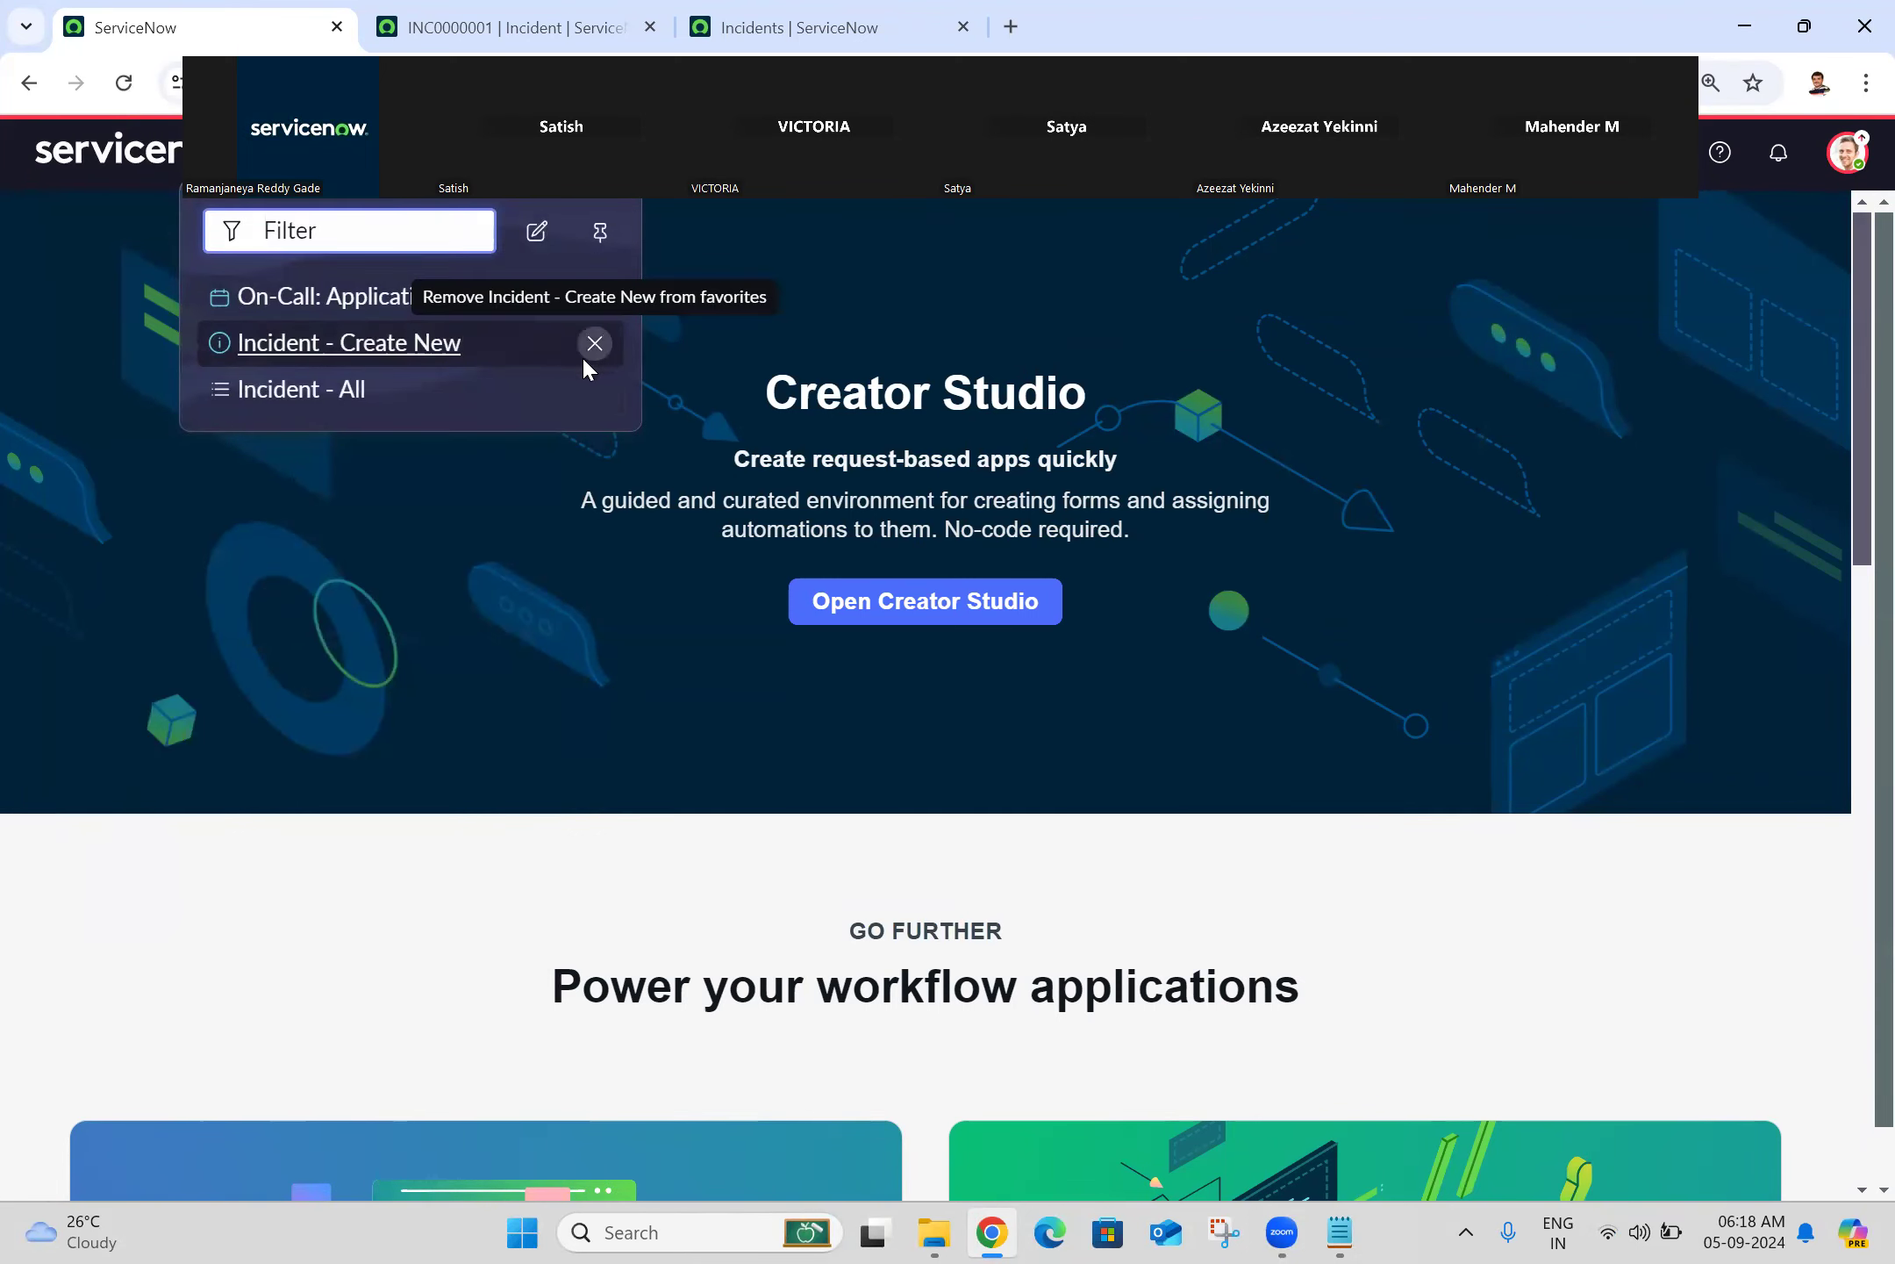
pyautogui.click(596, 390)
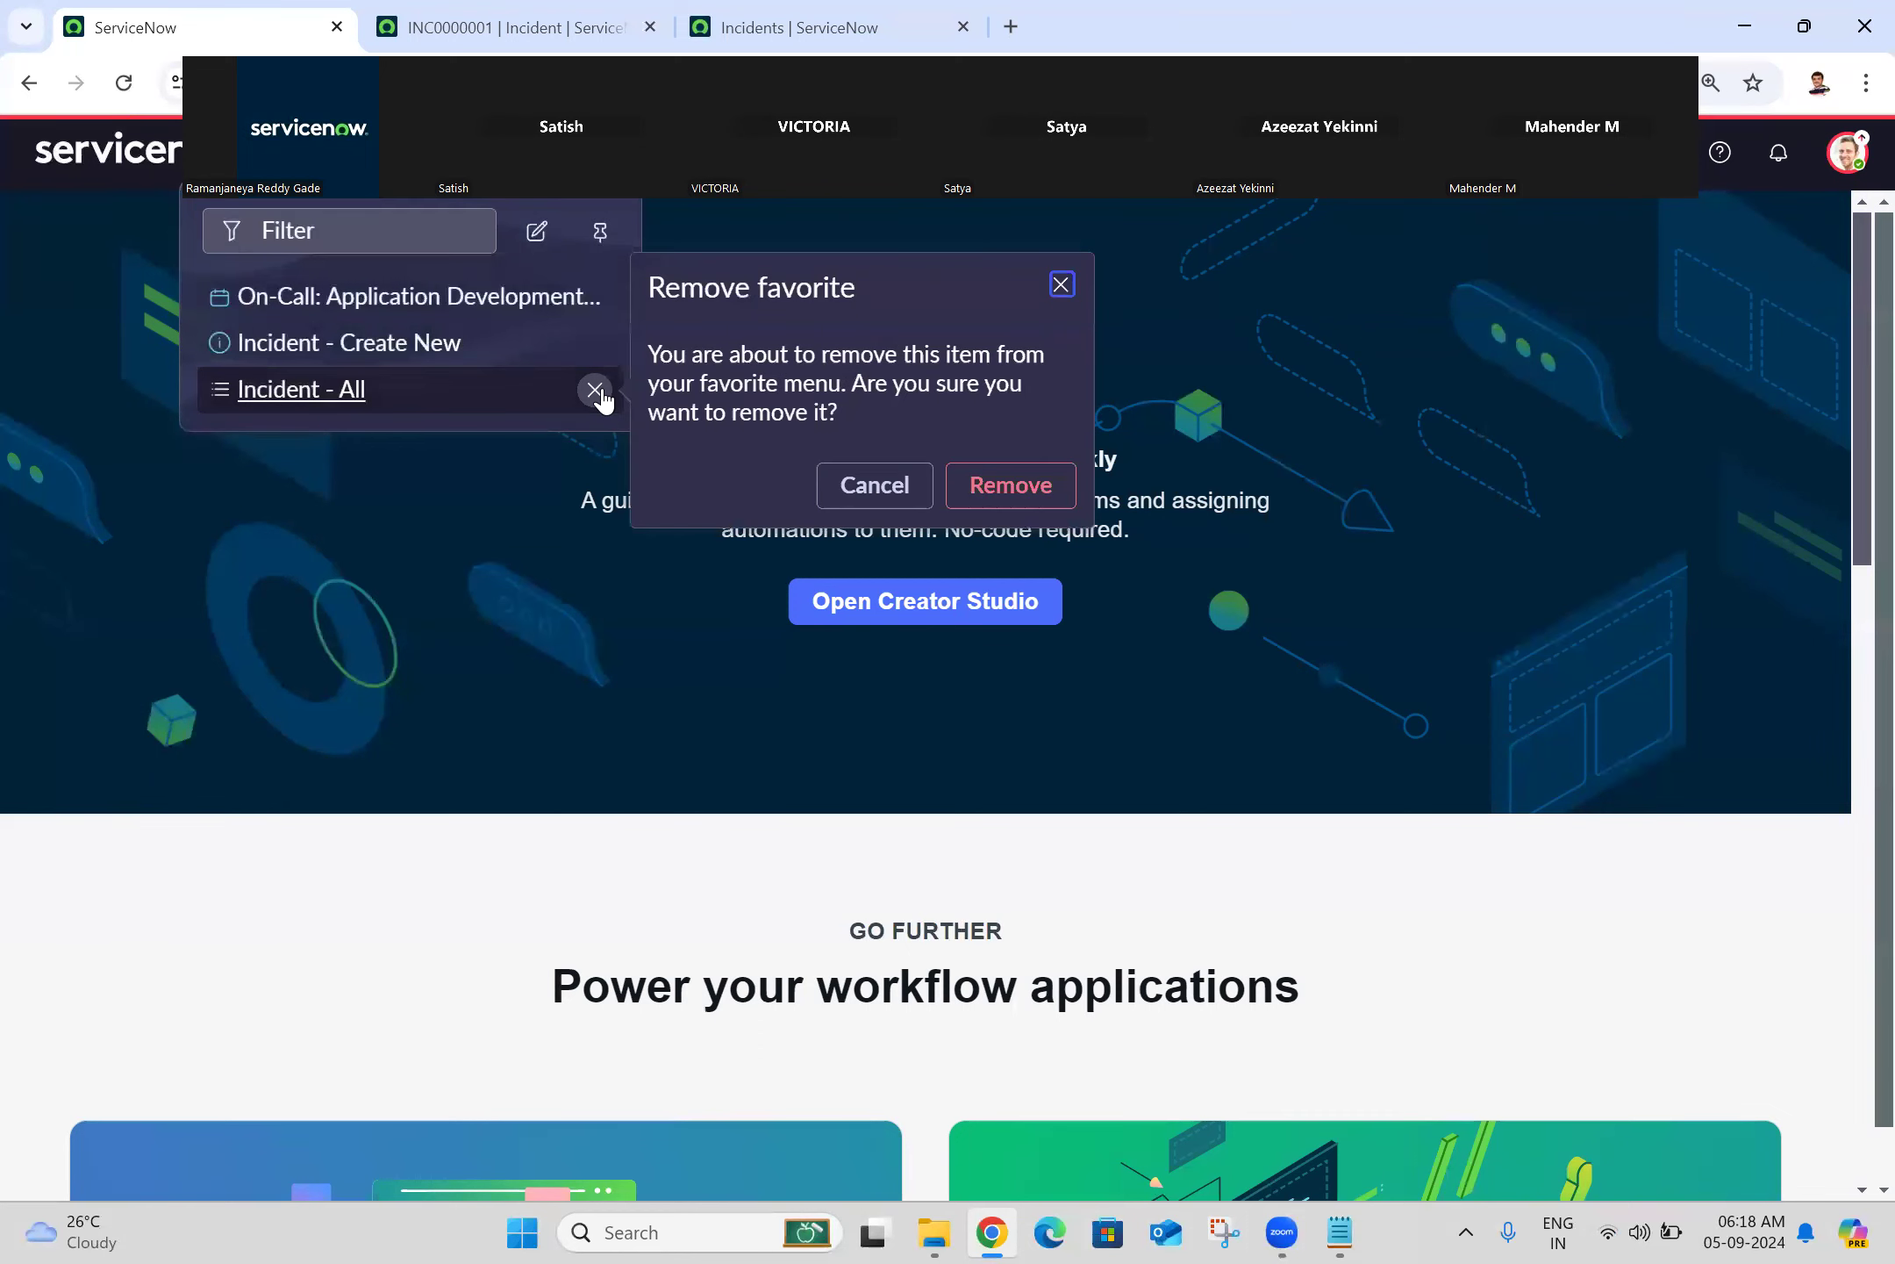
pyautogui.click(877, 485)
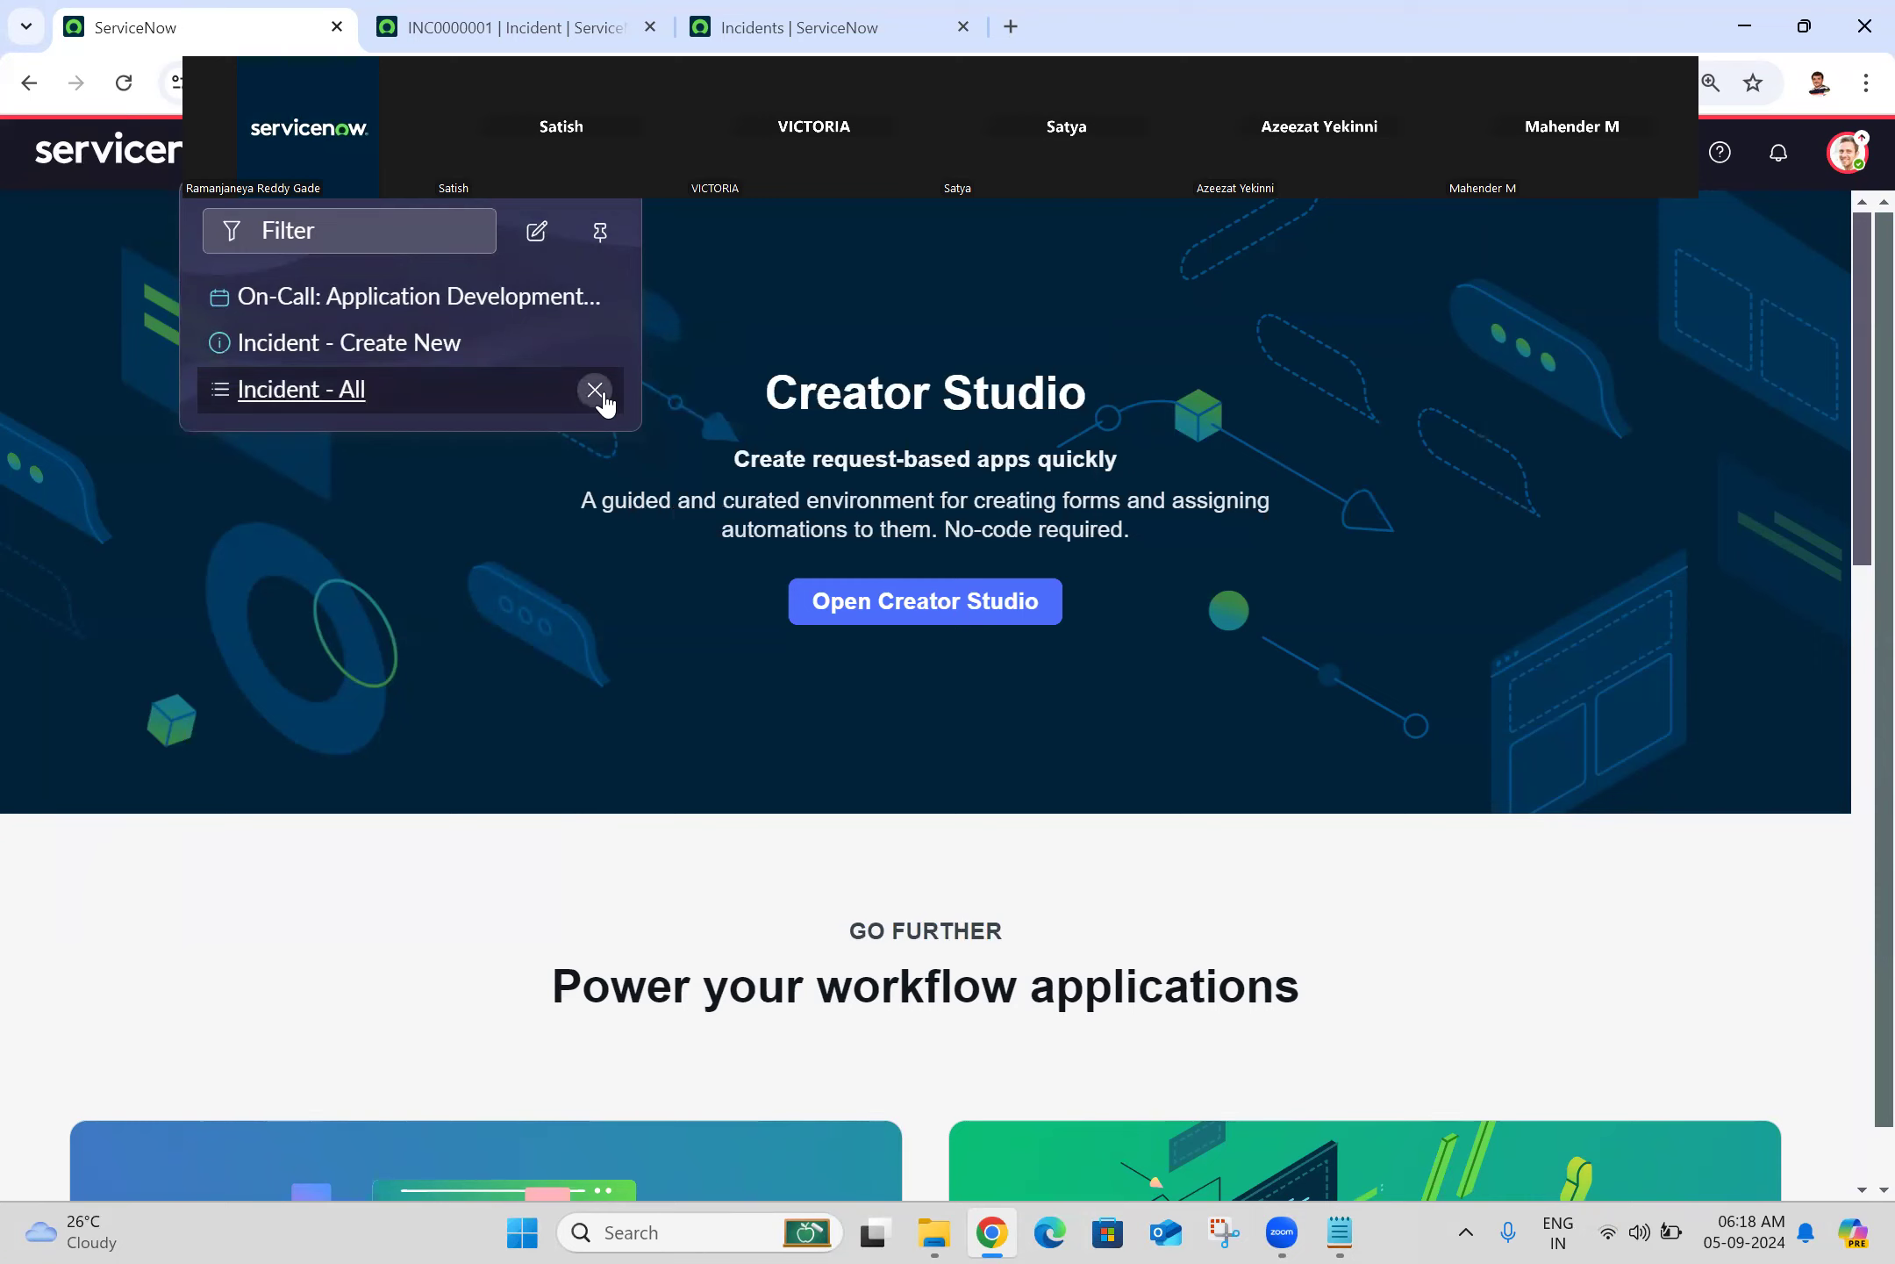
pyautogui.click(311, 152)
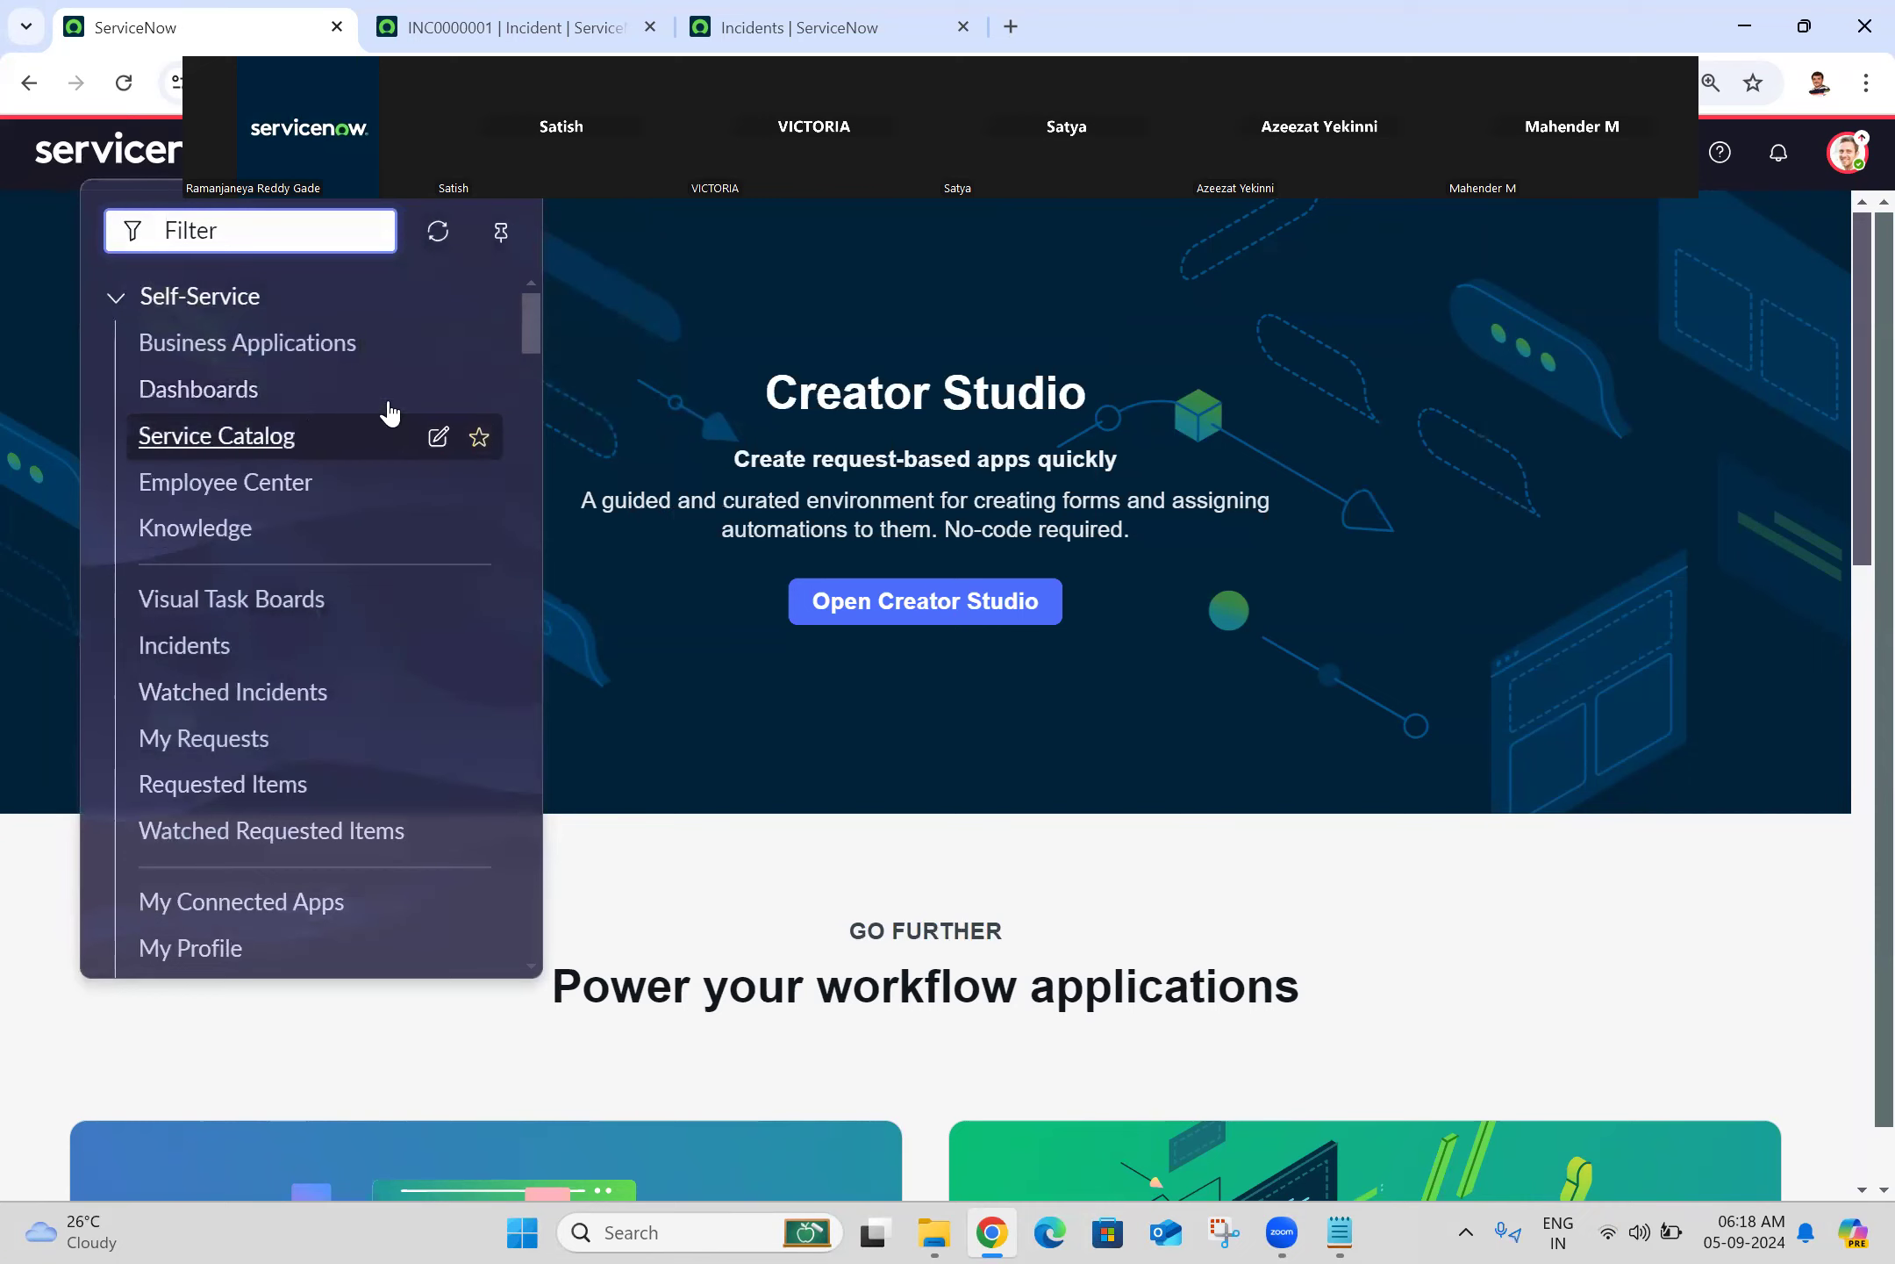
# Step: Switch on 'Show ability to quick edit favorites' in Display preferences
pyautogui.click(1848, 154)
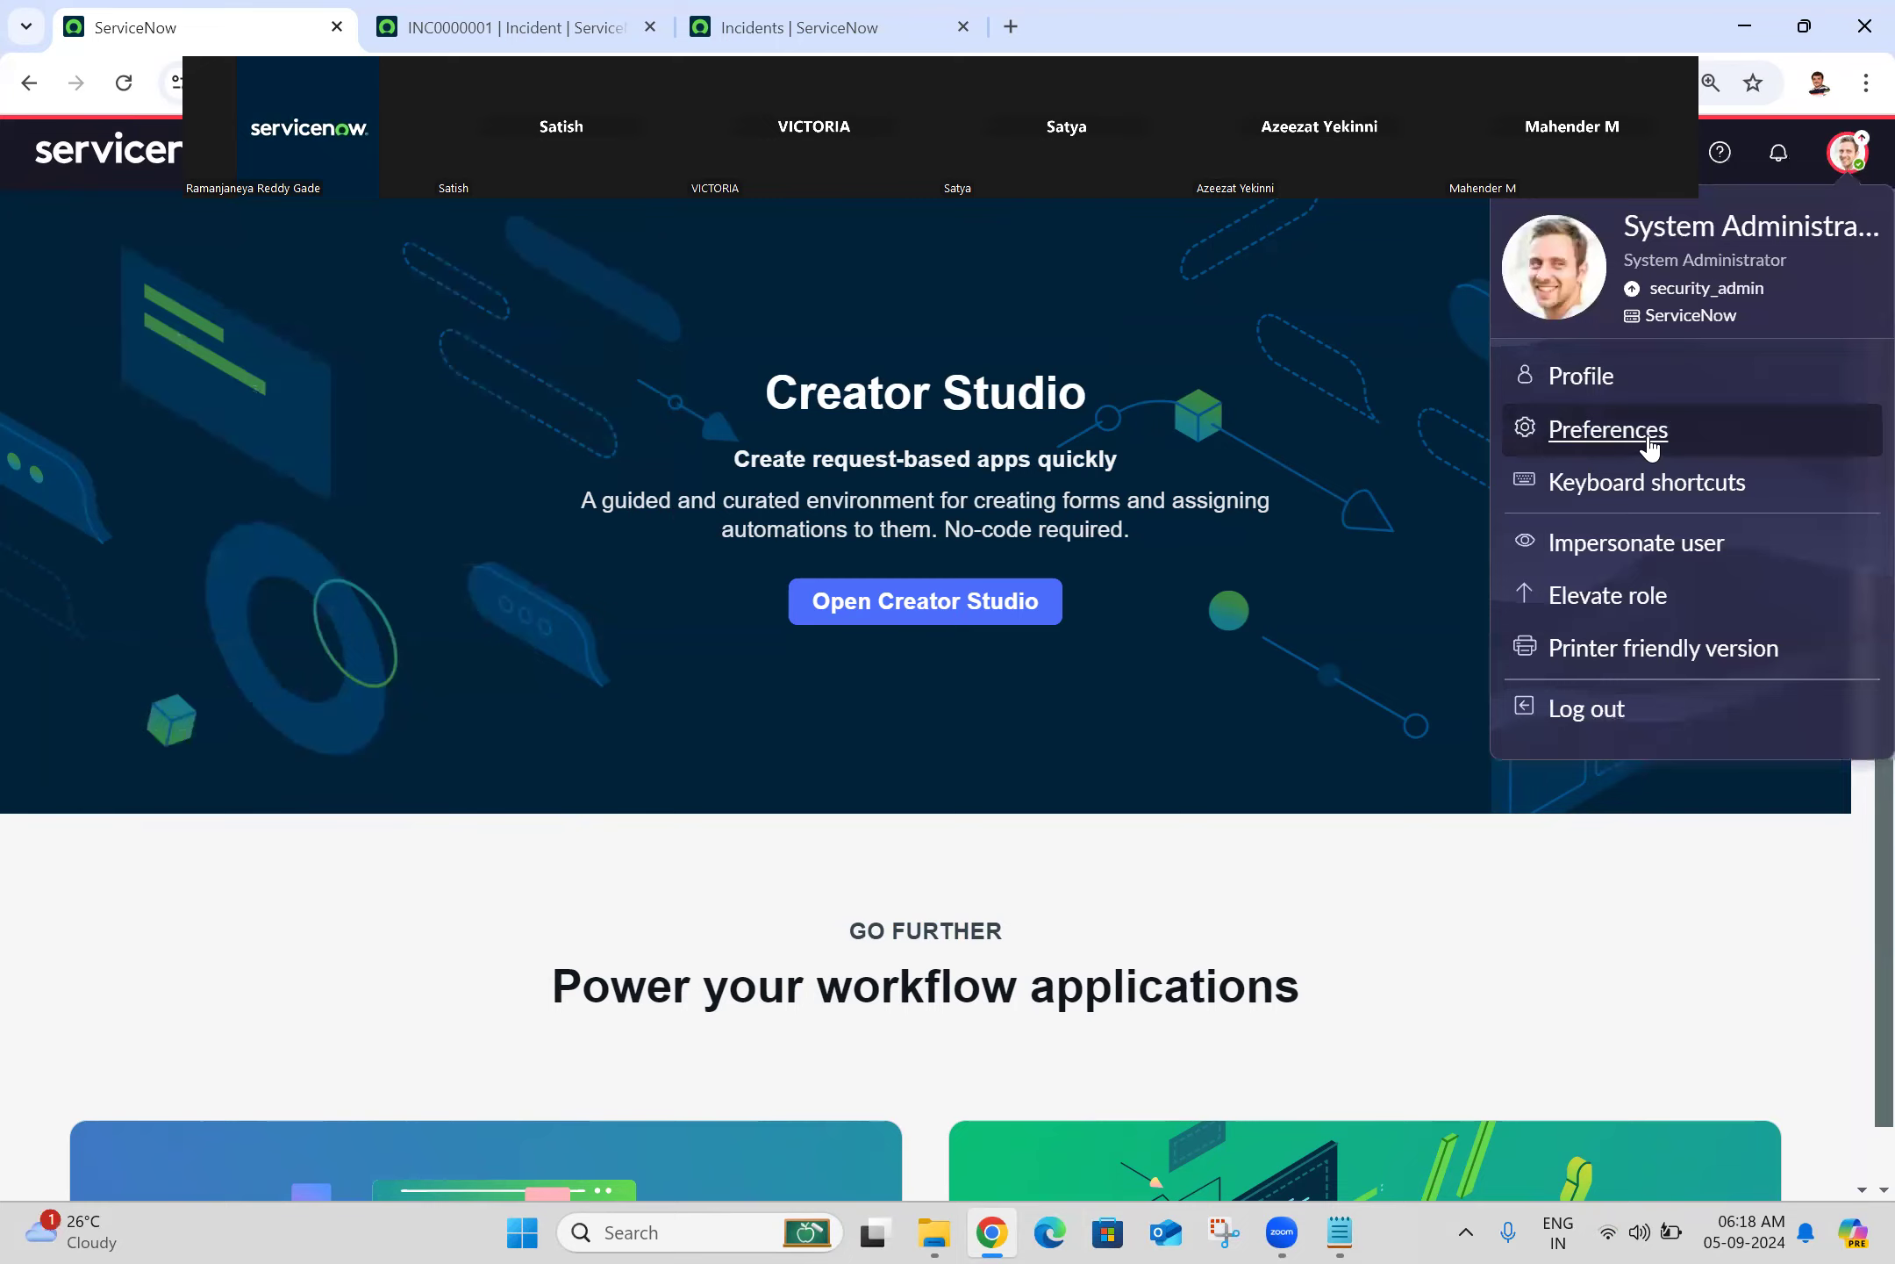
pyautogui.click(1650, 443)
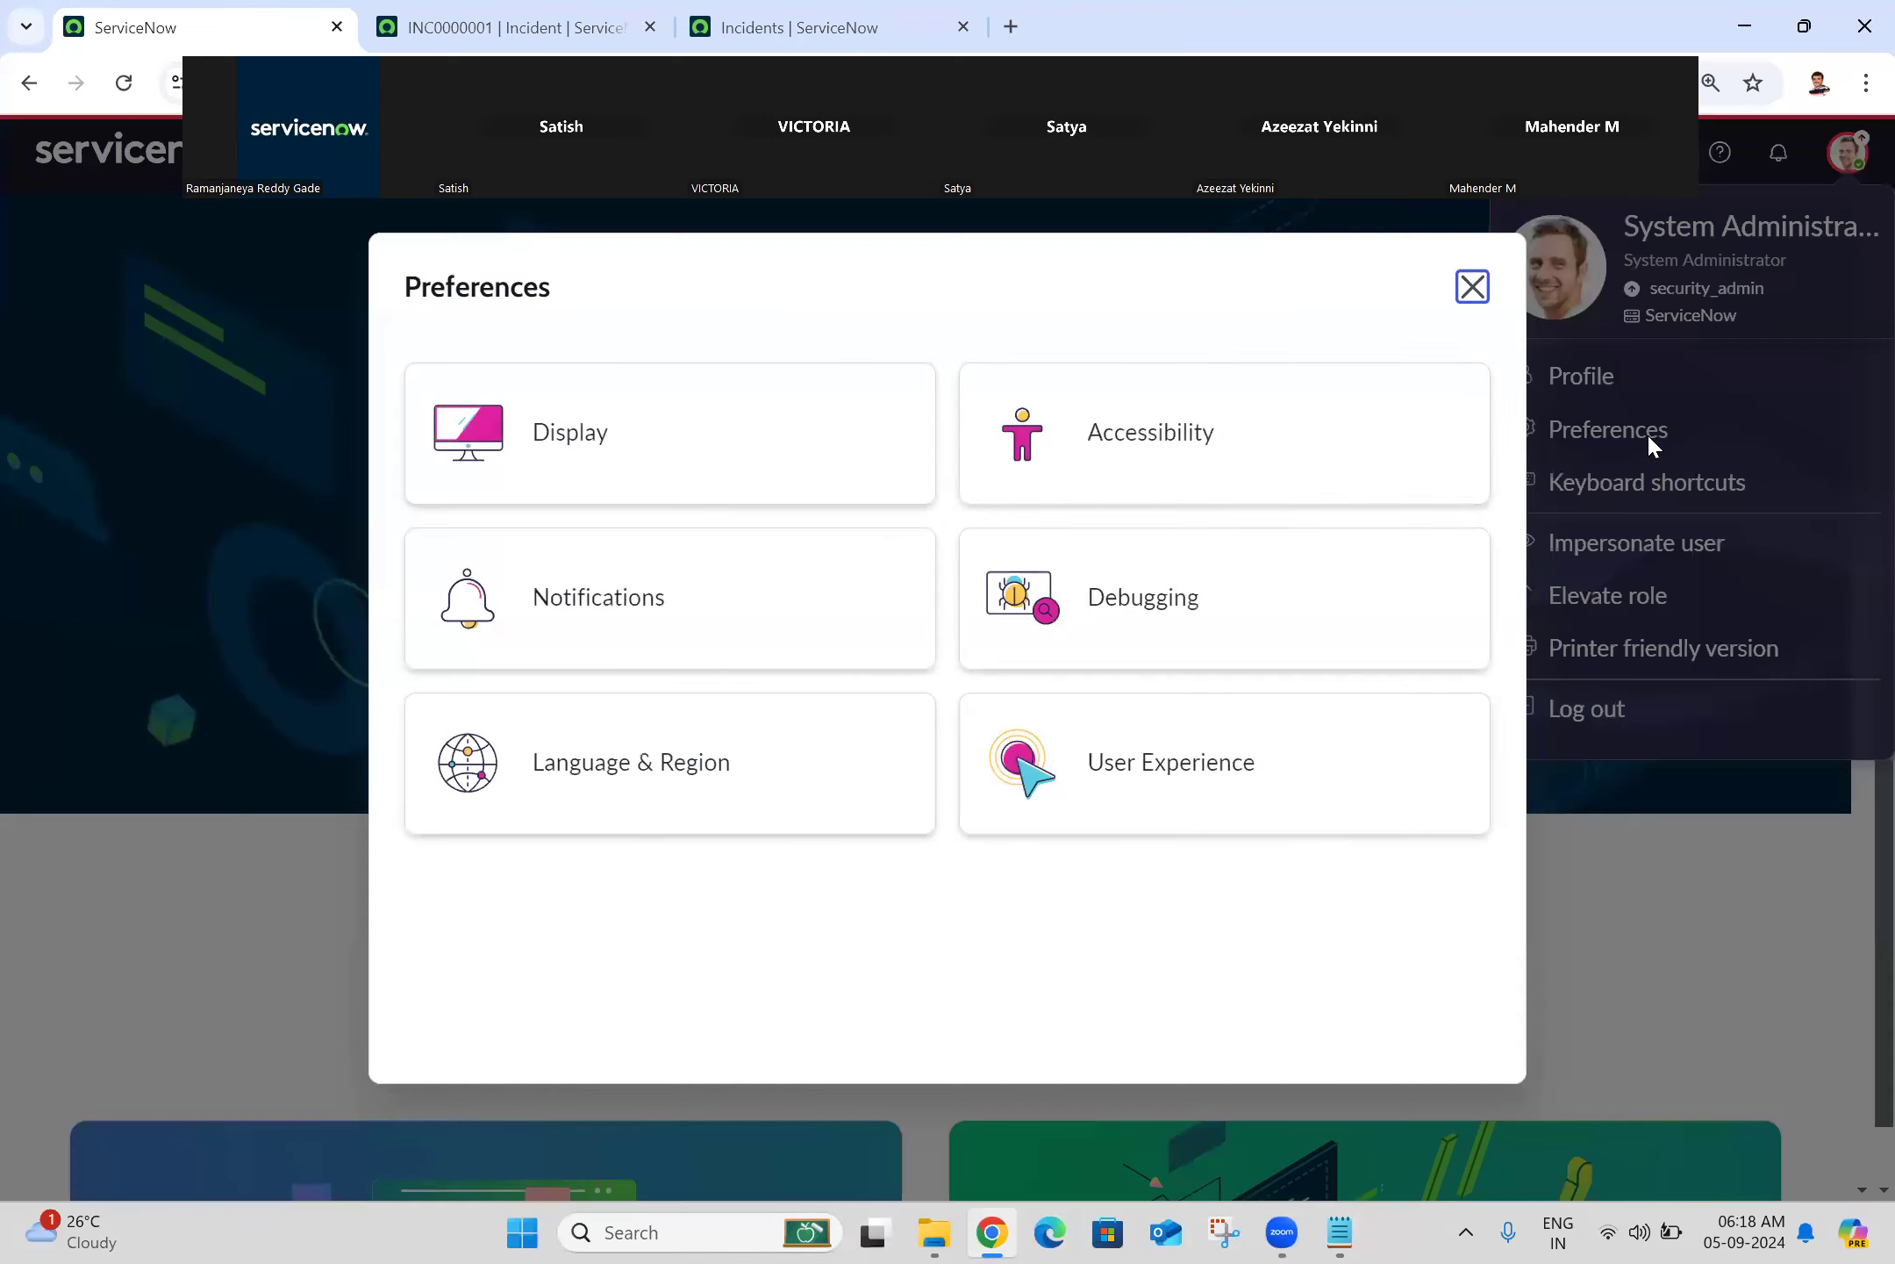
pyautogui.click(684, 486)
pyautogui.click(893, 890)
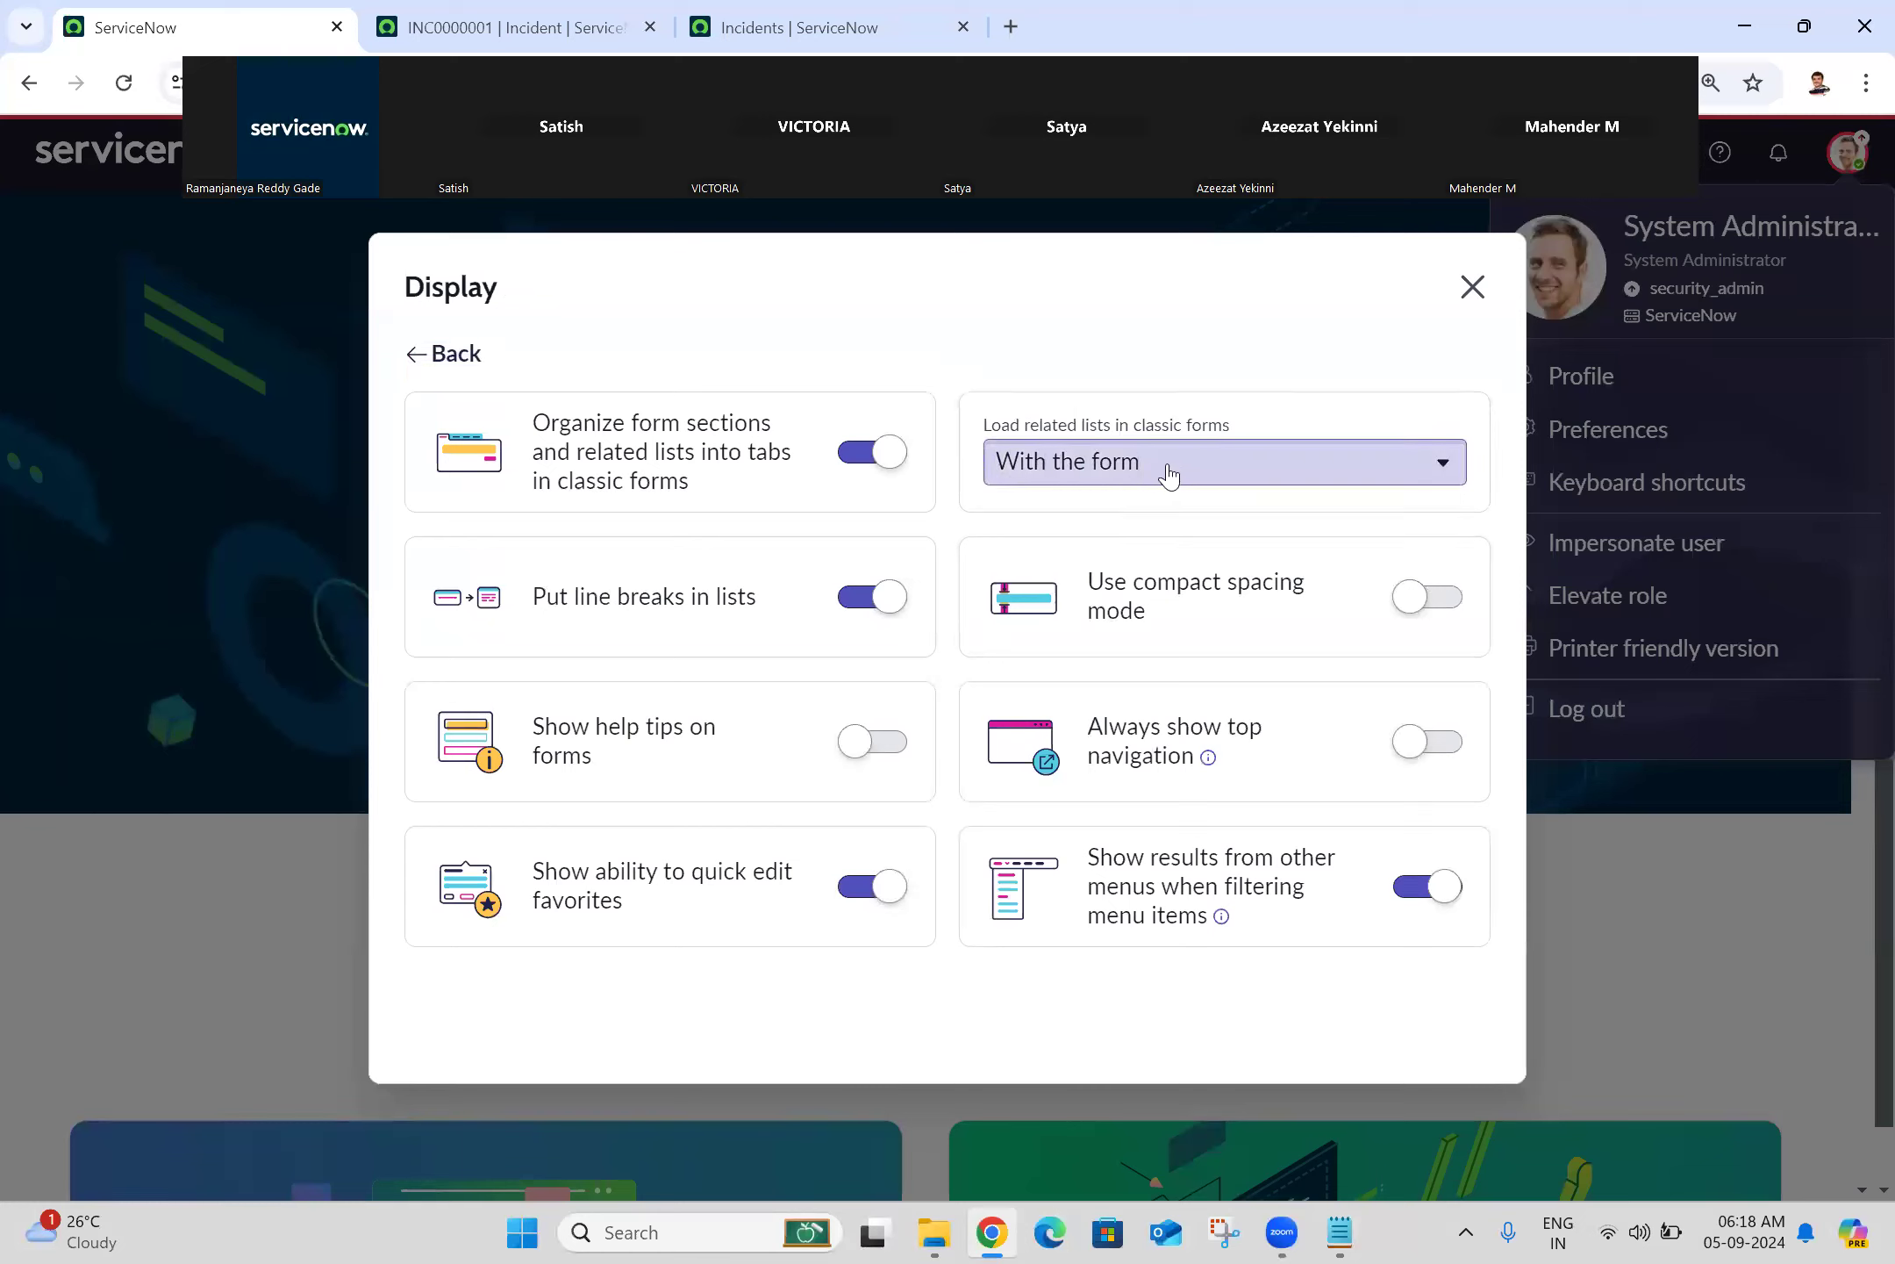
# Step: Keep related lists in classic forms loading With the form and go to the Incidents list
pyautogui.click(1124, 479)
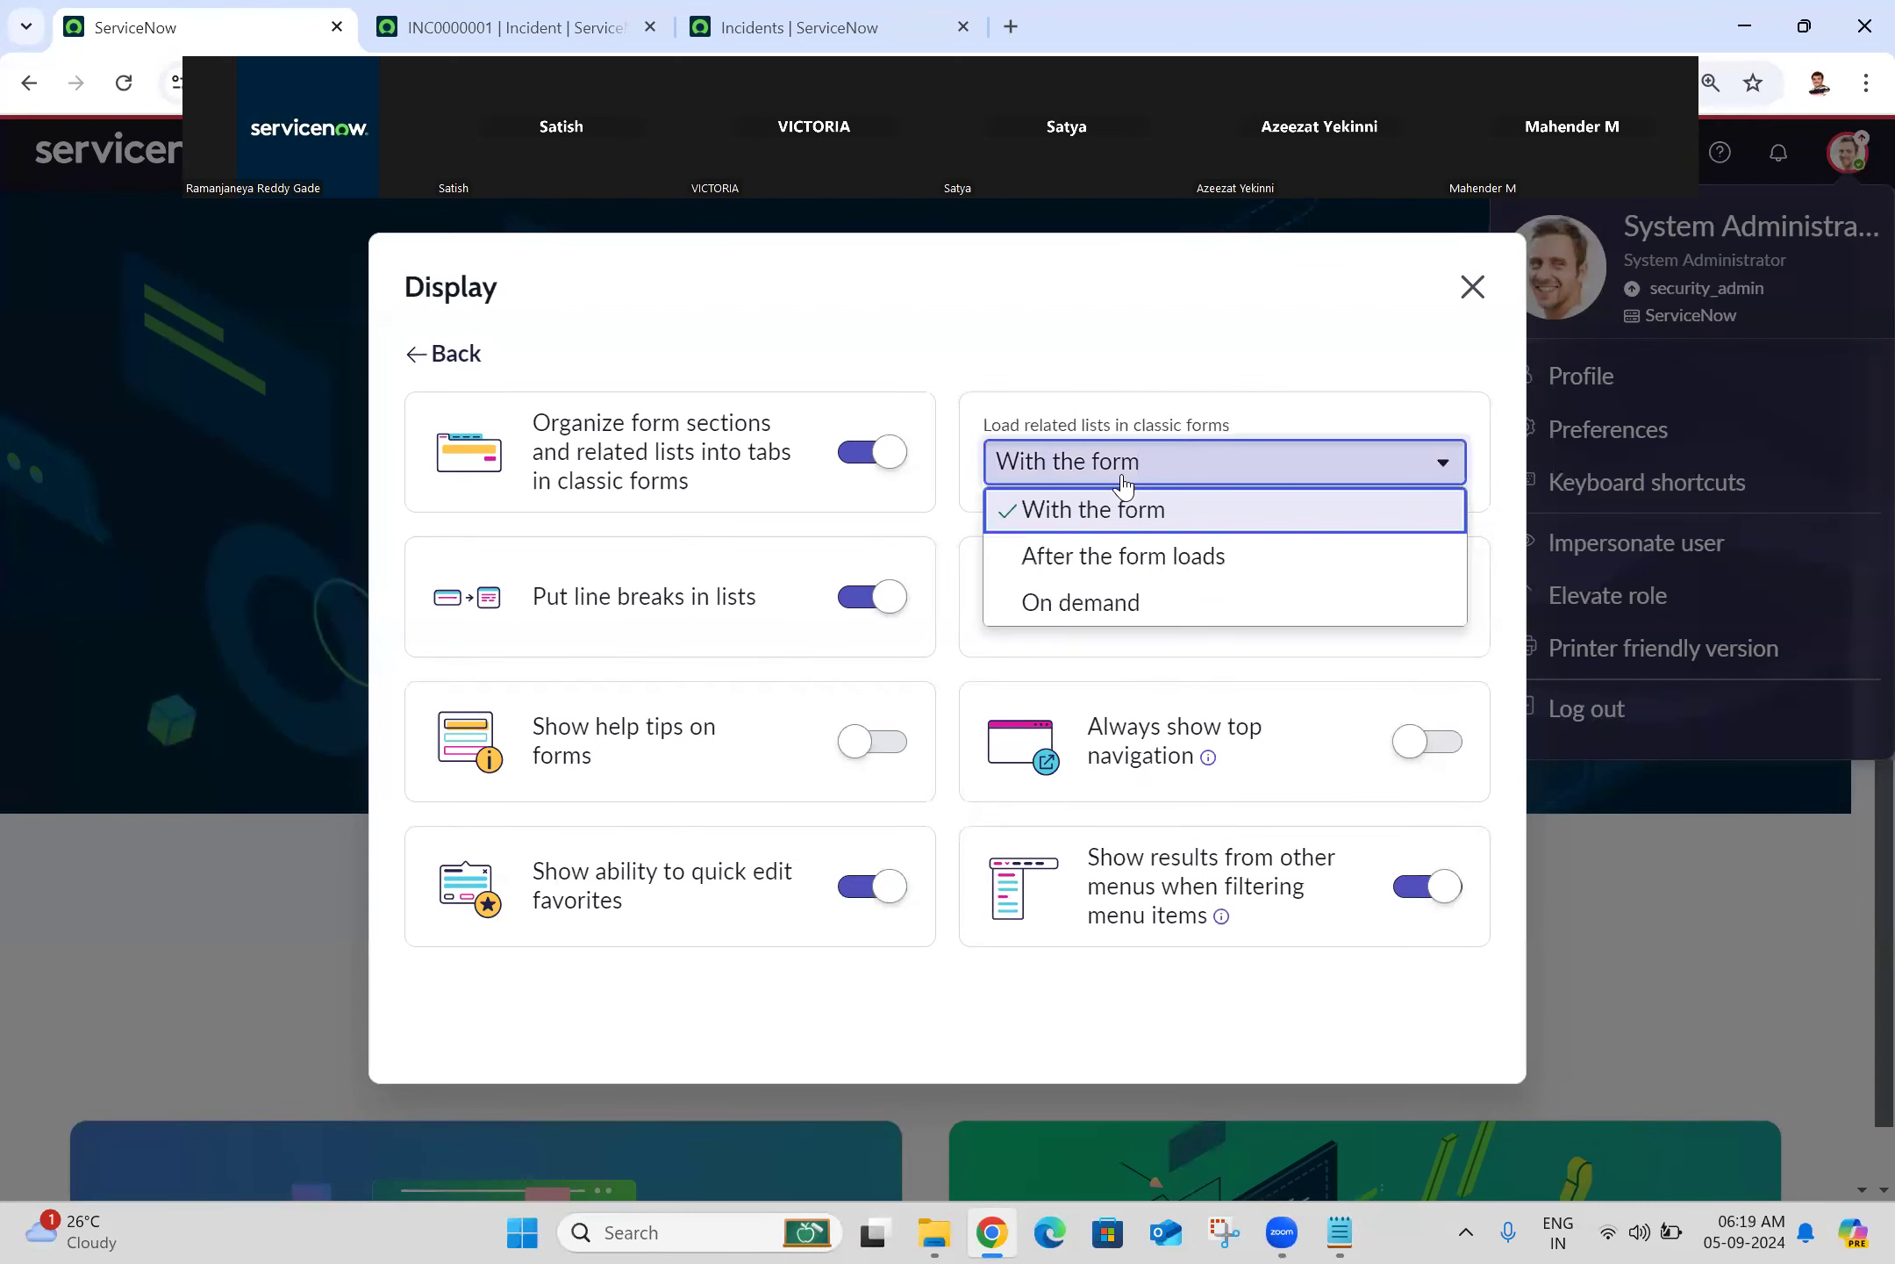
pyautogui.click(1124, 483)
pyautogui.click(799, 28)
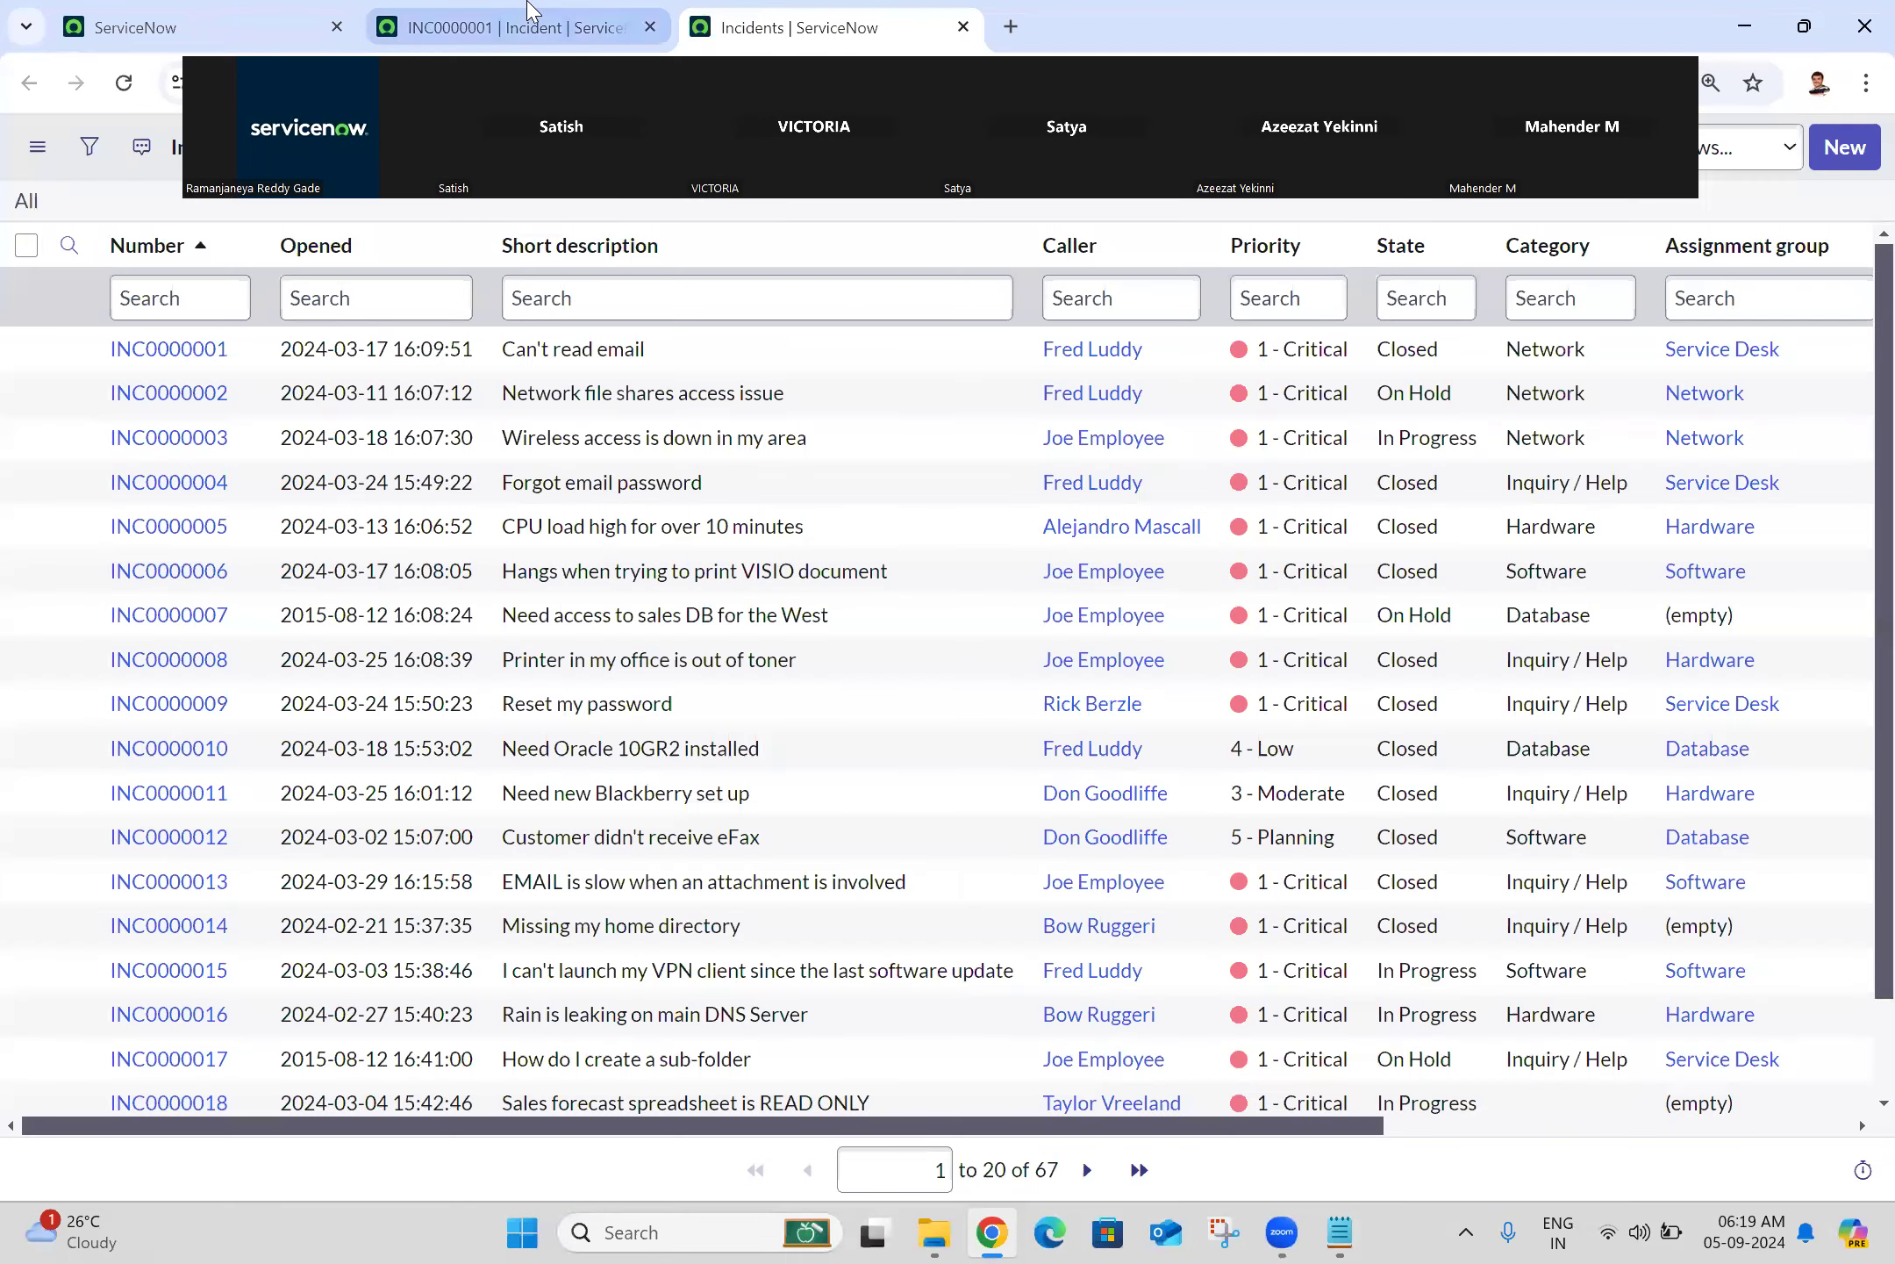
# Step: Reload incident INC0000001 and scroll to its Task SLAs list, then return to the home tab
pyautogui.click(509, 27)
pyautogui.click(124, 83)
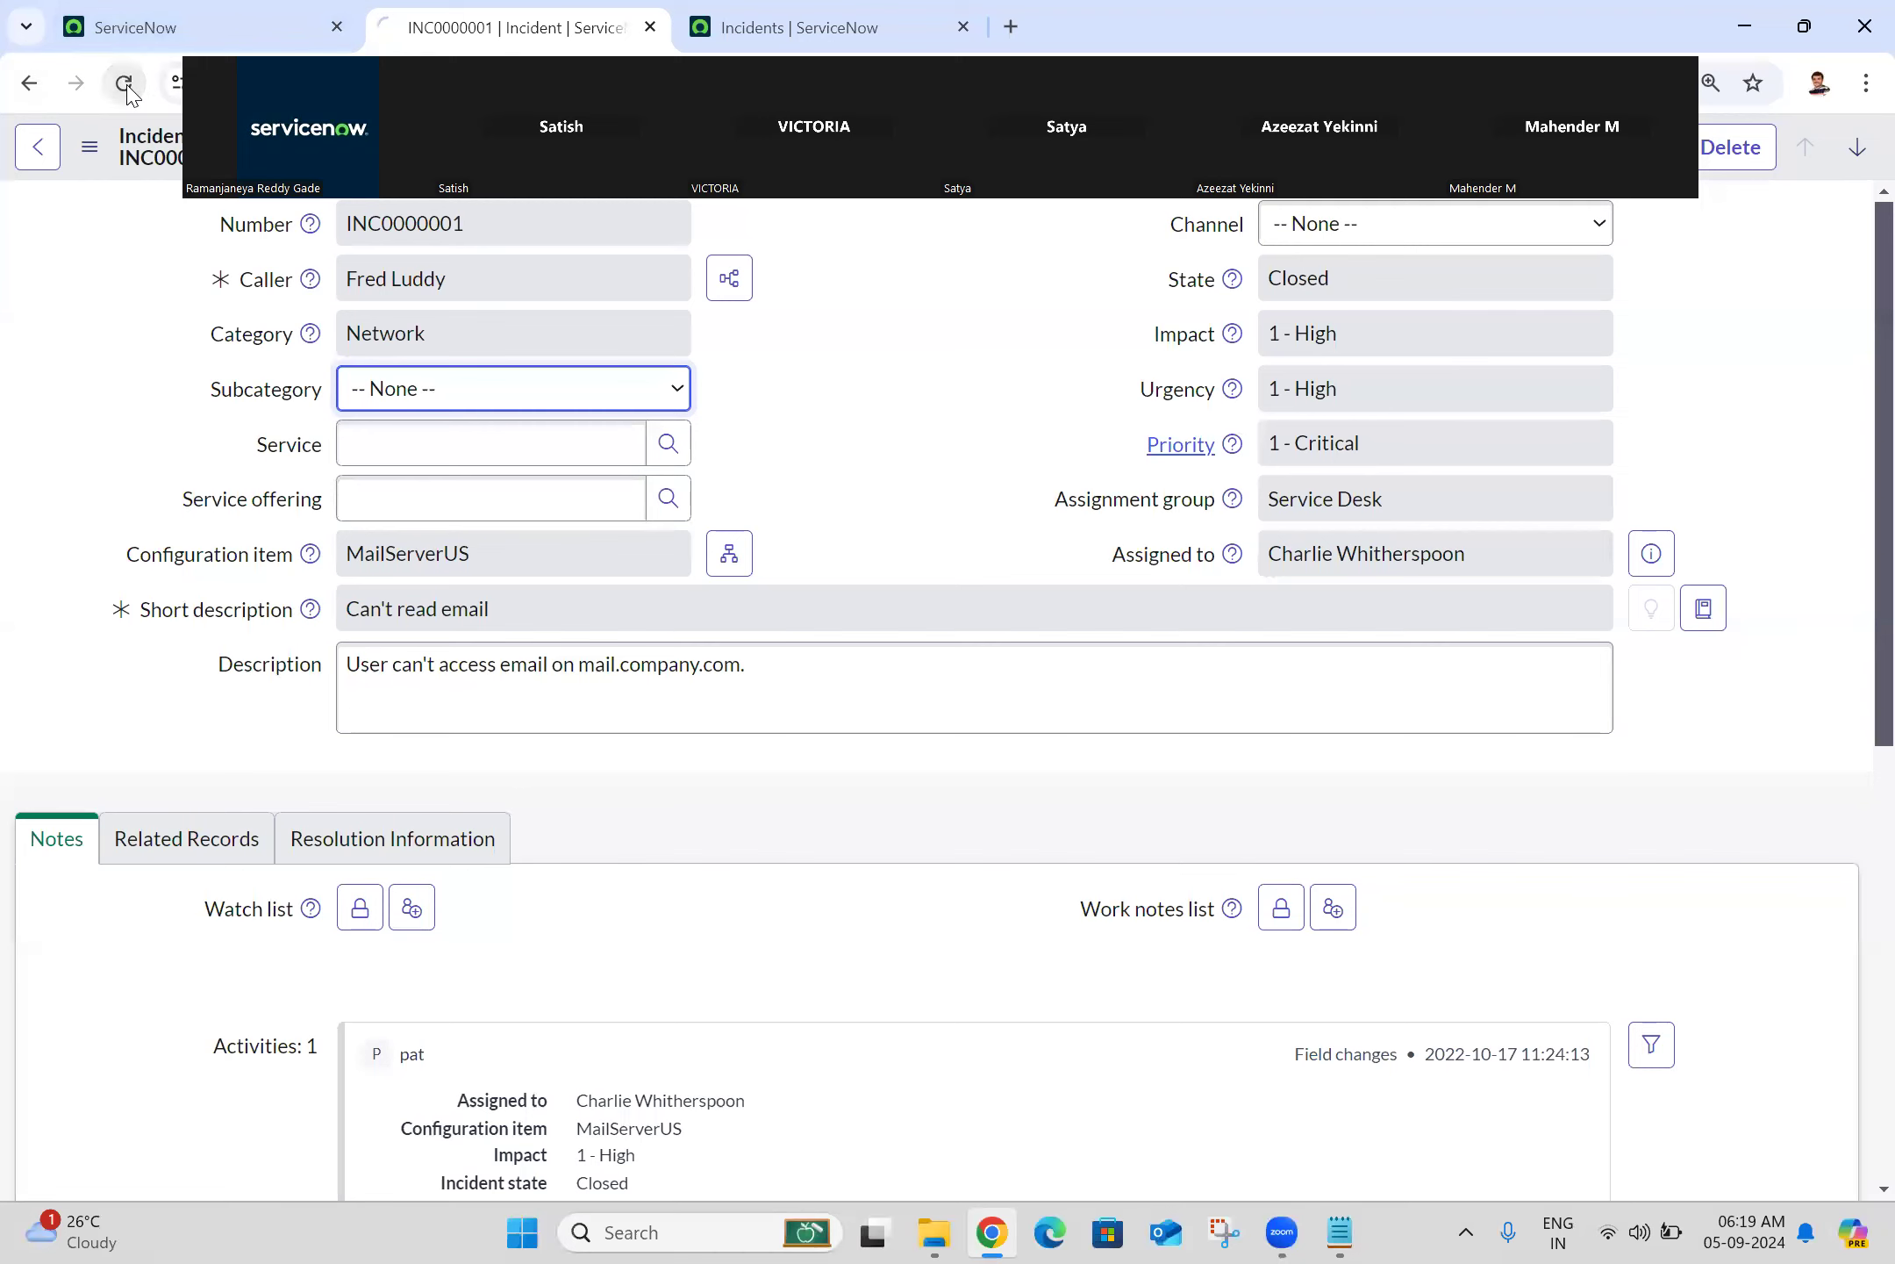
pyautogui.scroll(-8, 1861, 316)
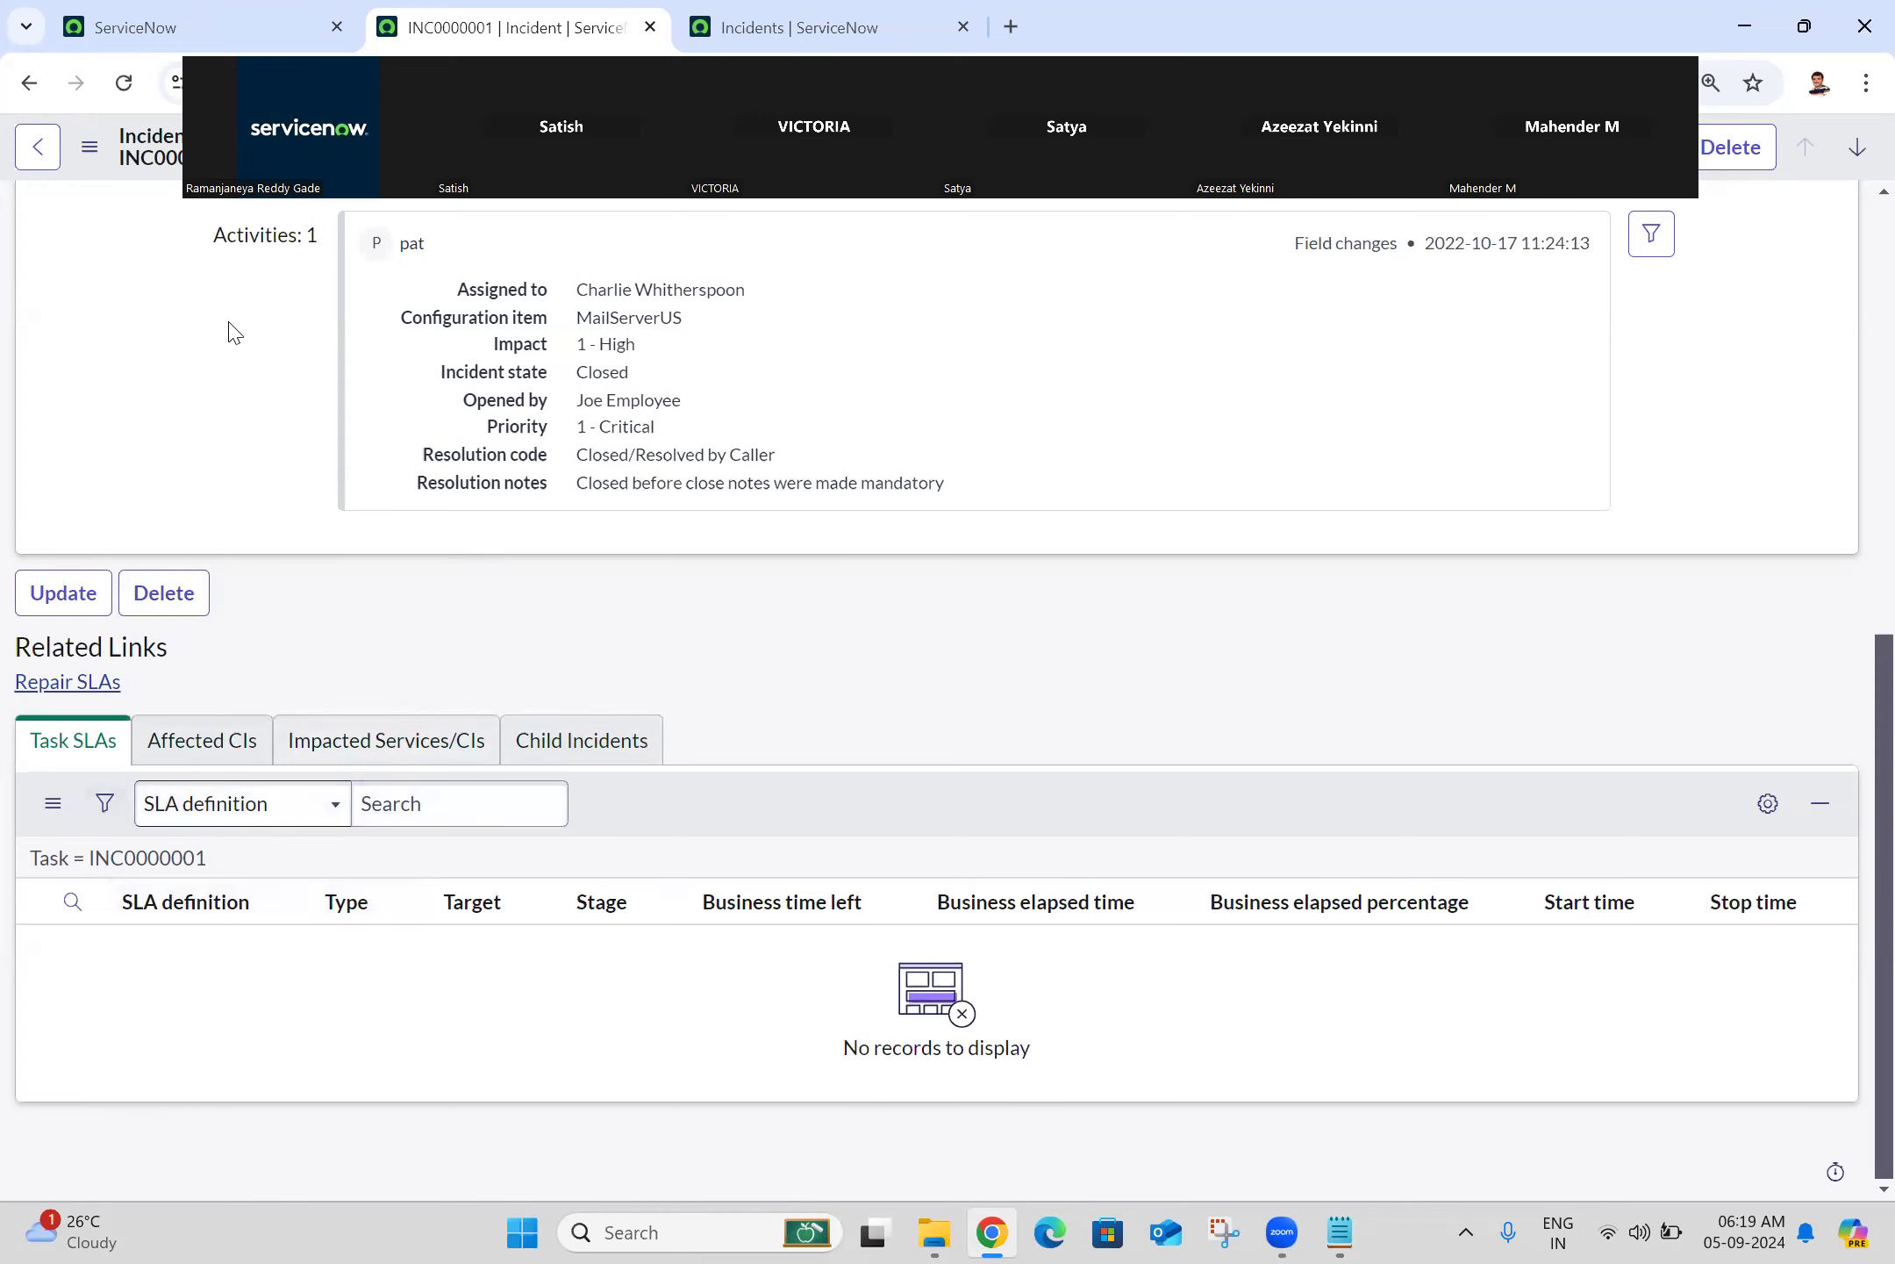
pyautogui.click(140, 19)
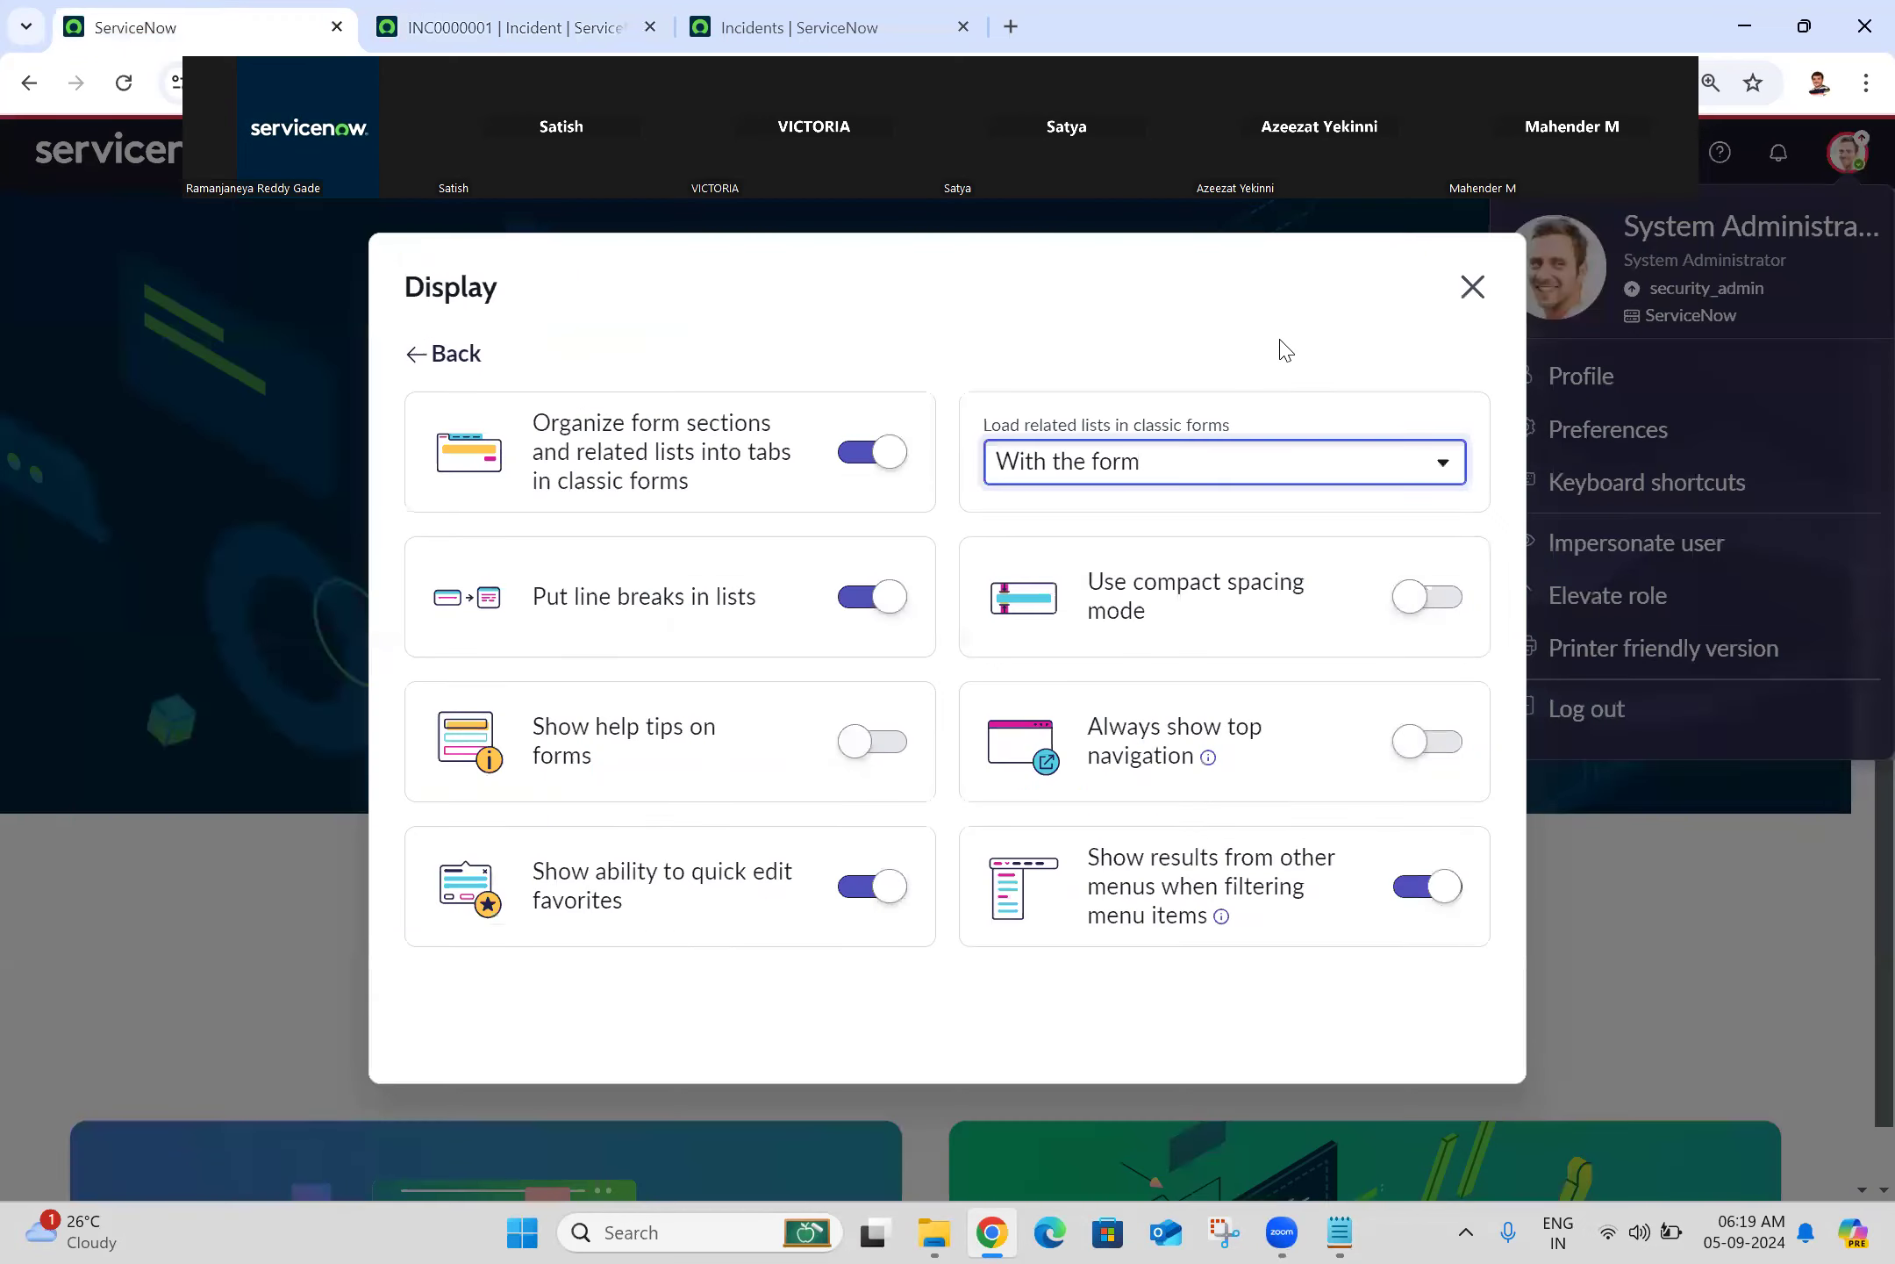
# Step: Set 'Load related lists in classic forms' to On demand and close the Display dialog
pyautogui.click(1165, 465)
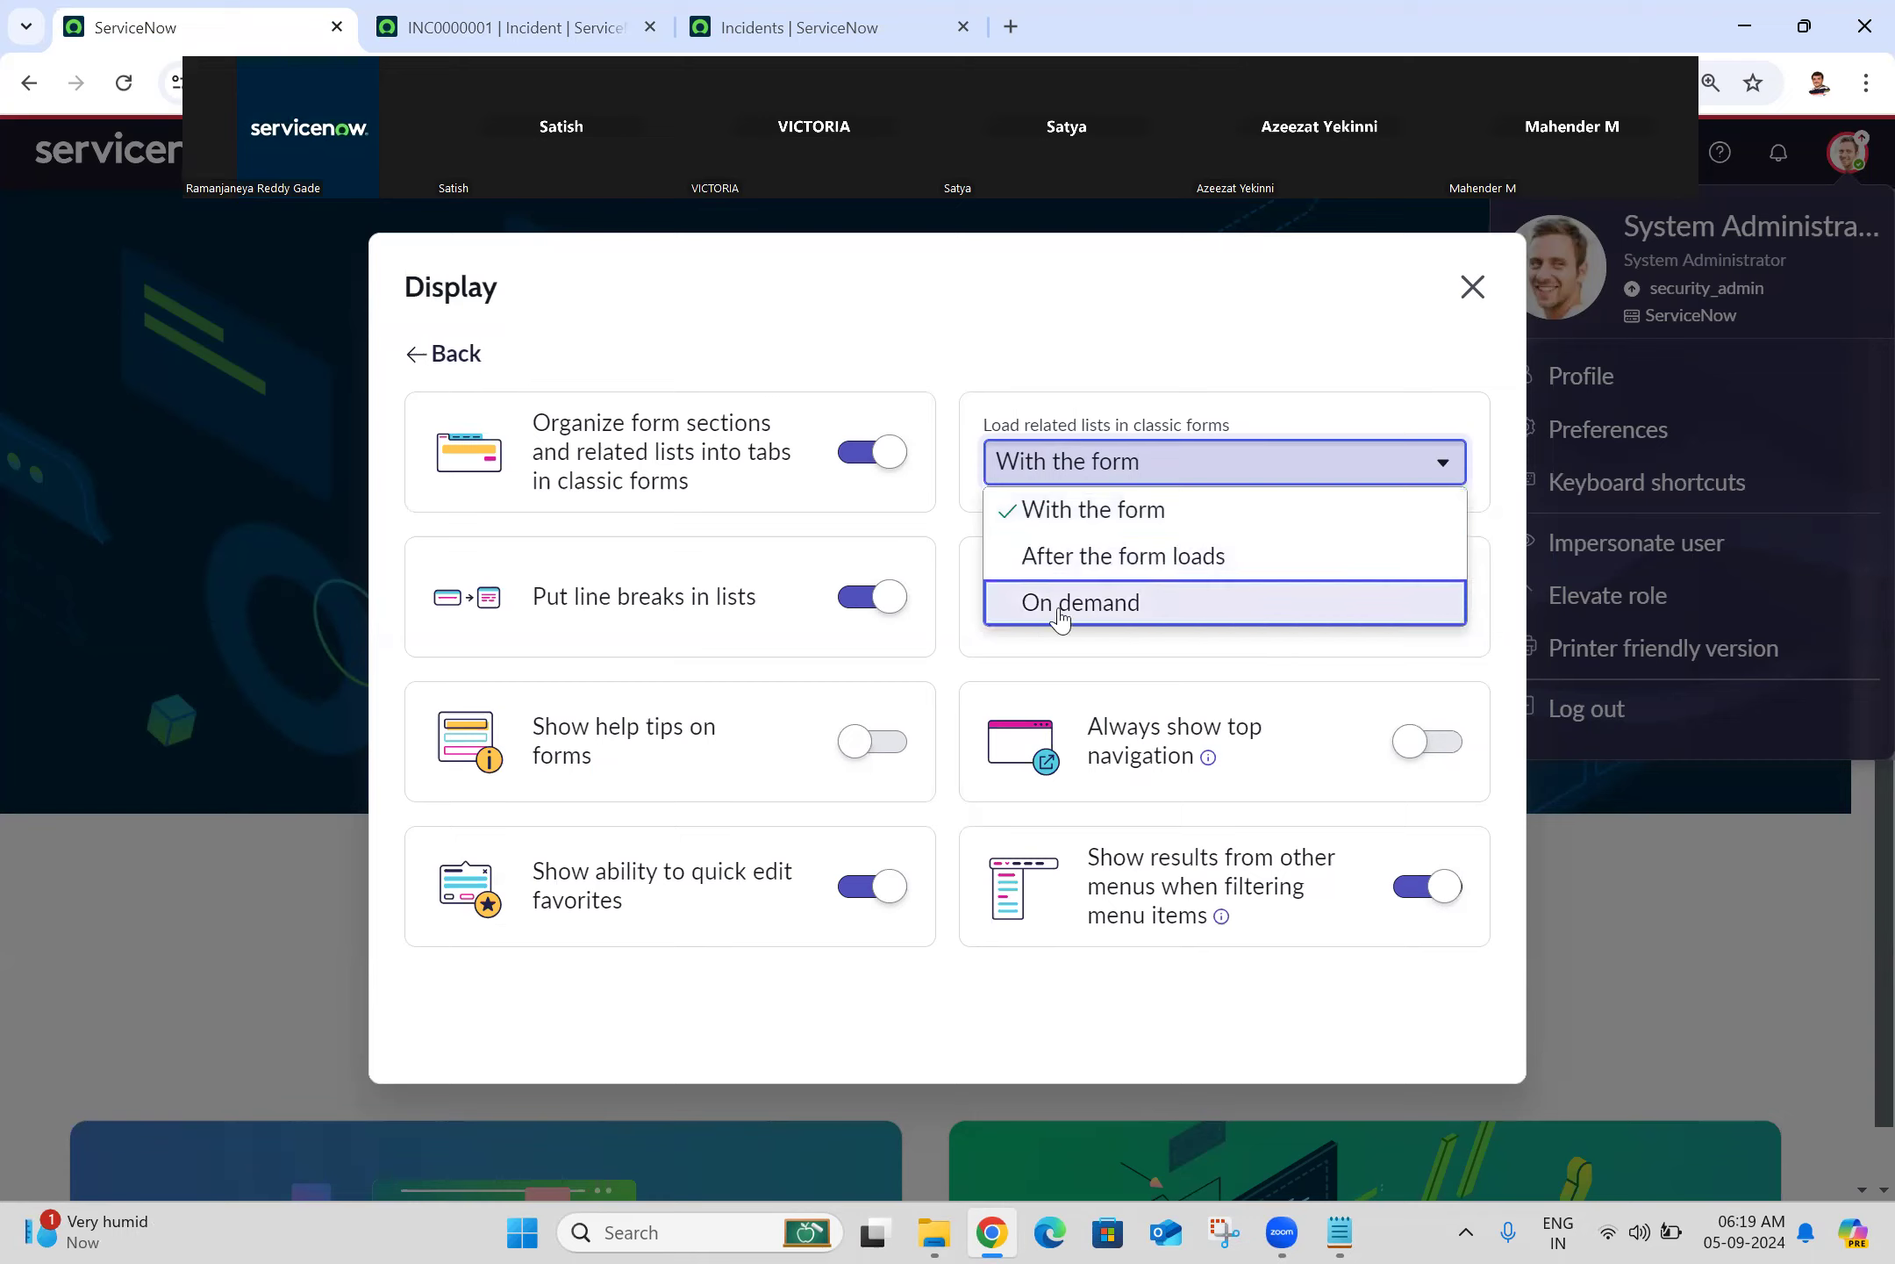
pyautogui.click(1211, 342)
pyautogui.click(1311, 465)
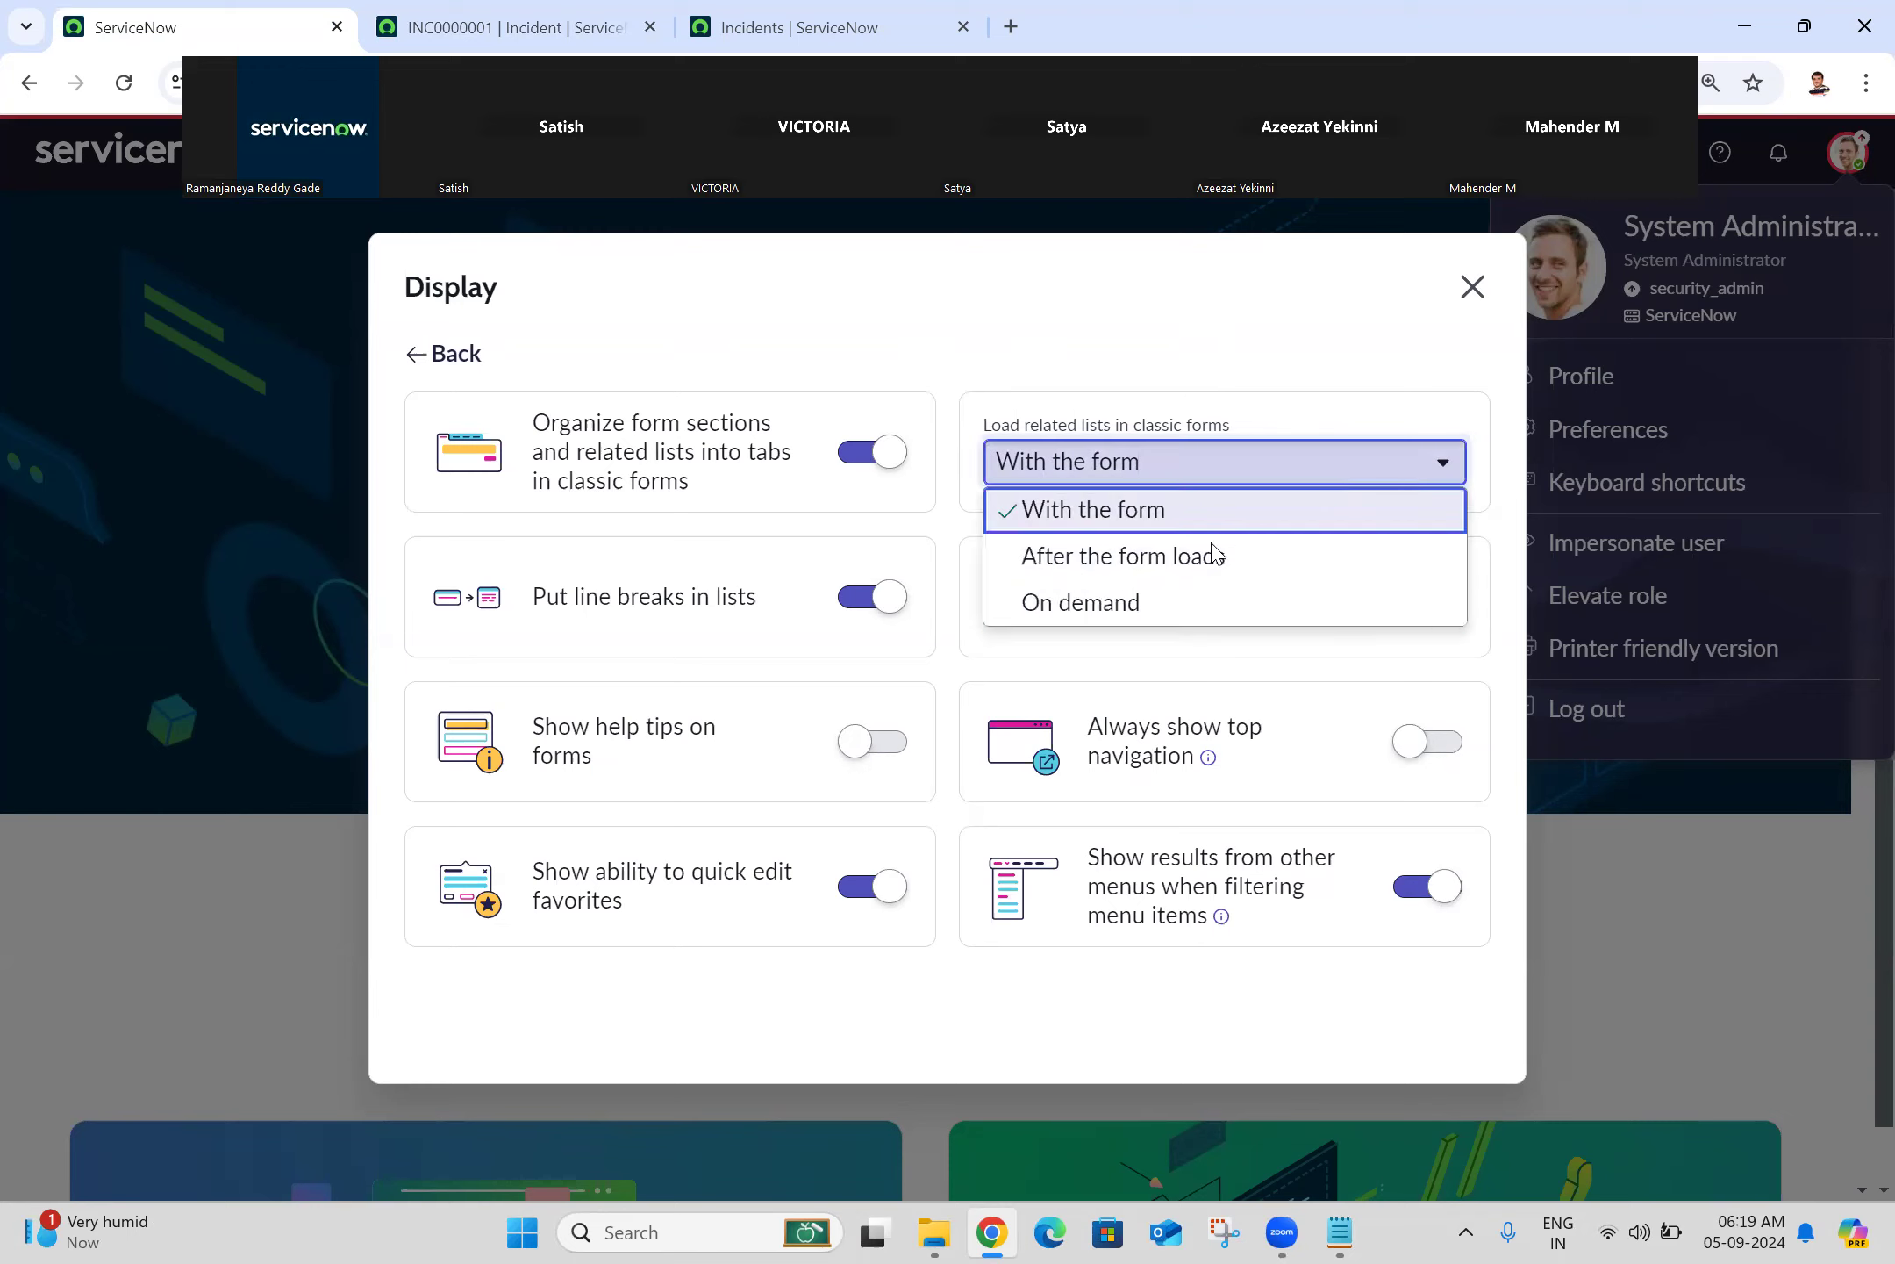
pyautogui.click(1139, 606)
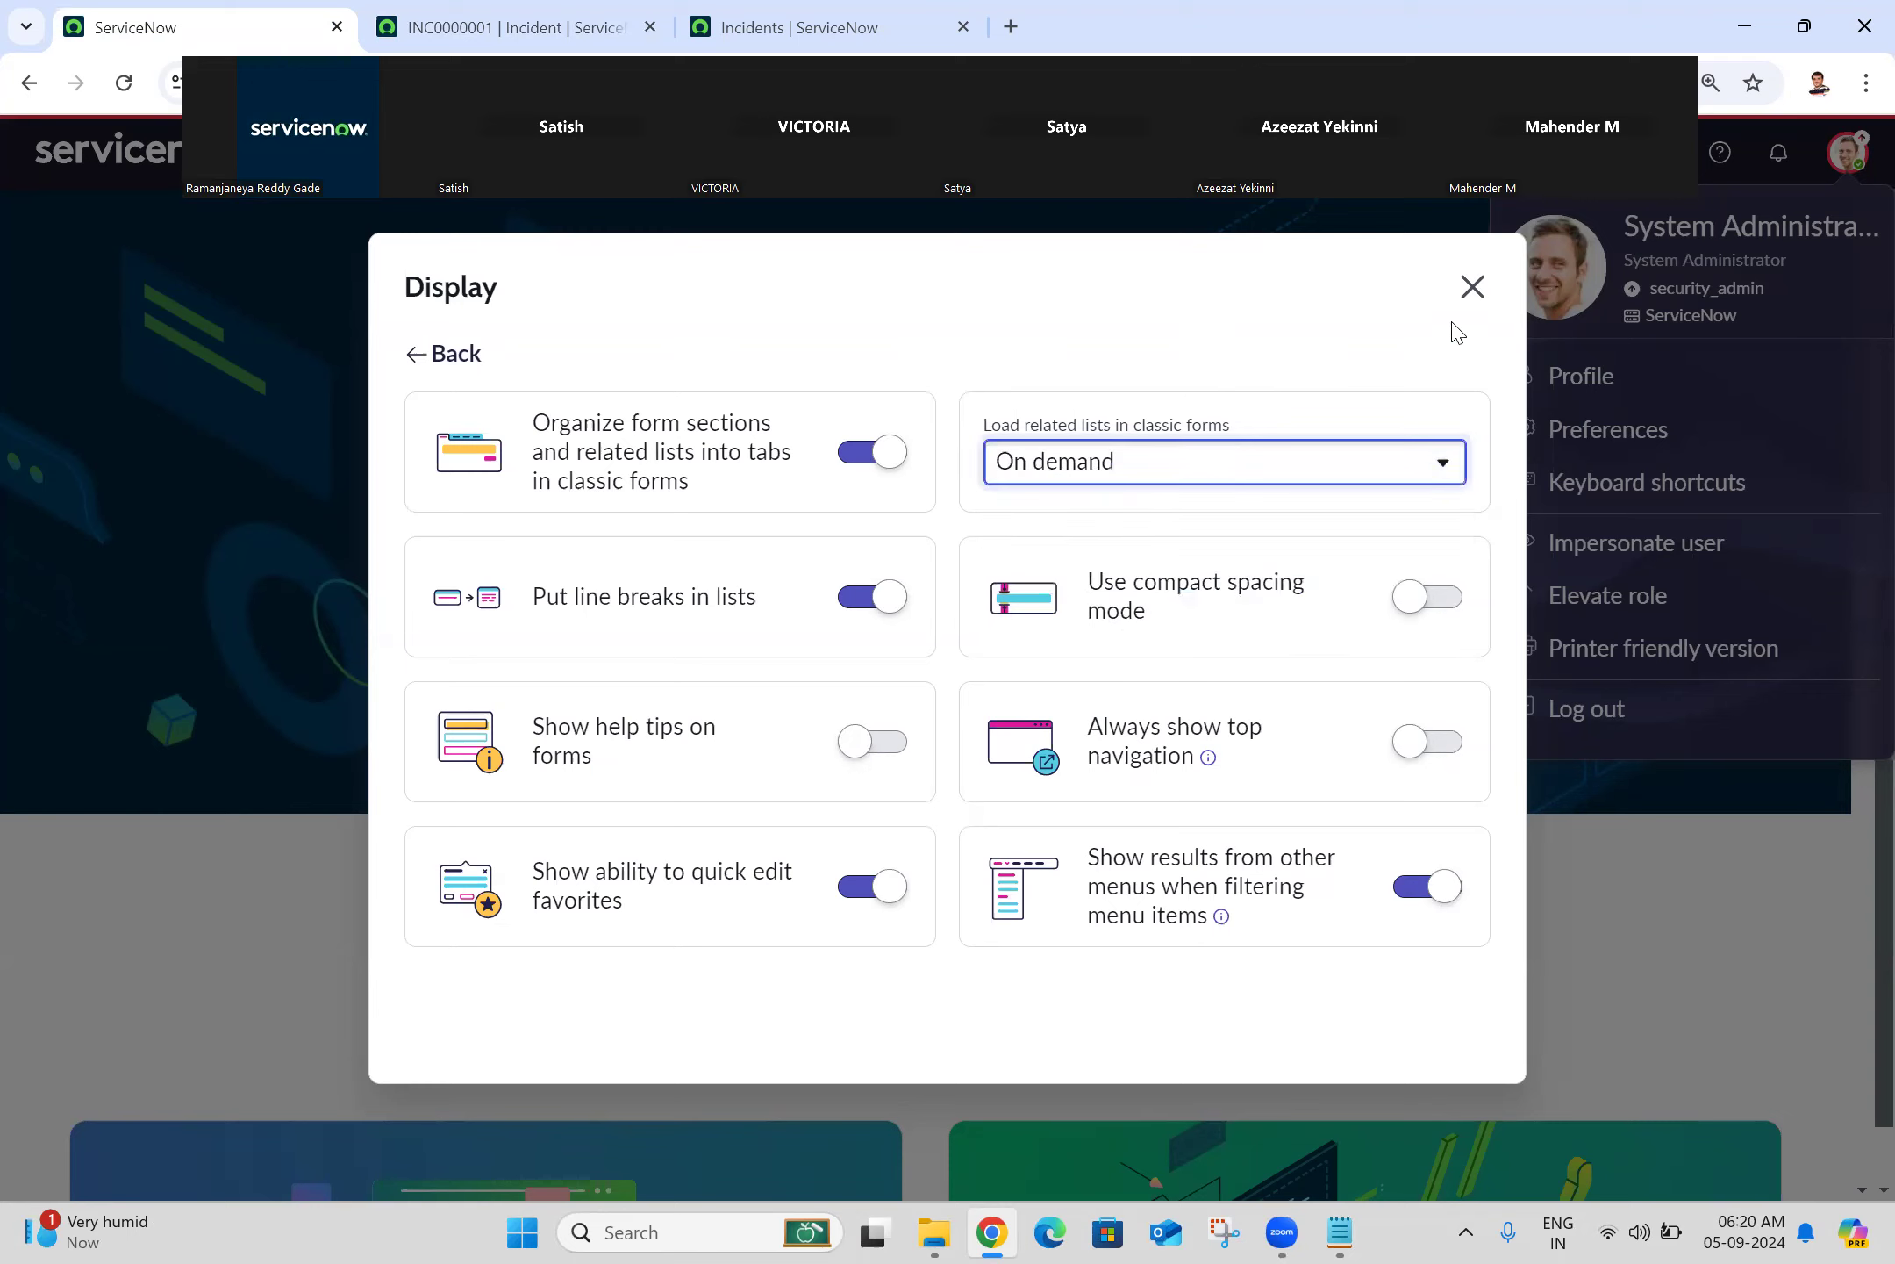
pyautogui.click(1481, 307)
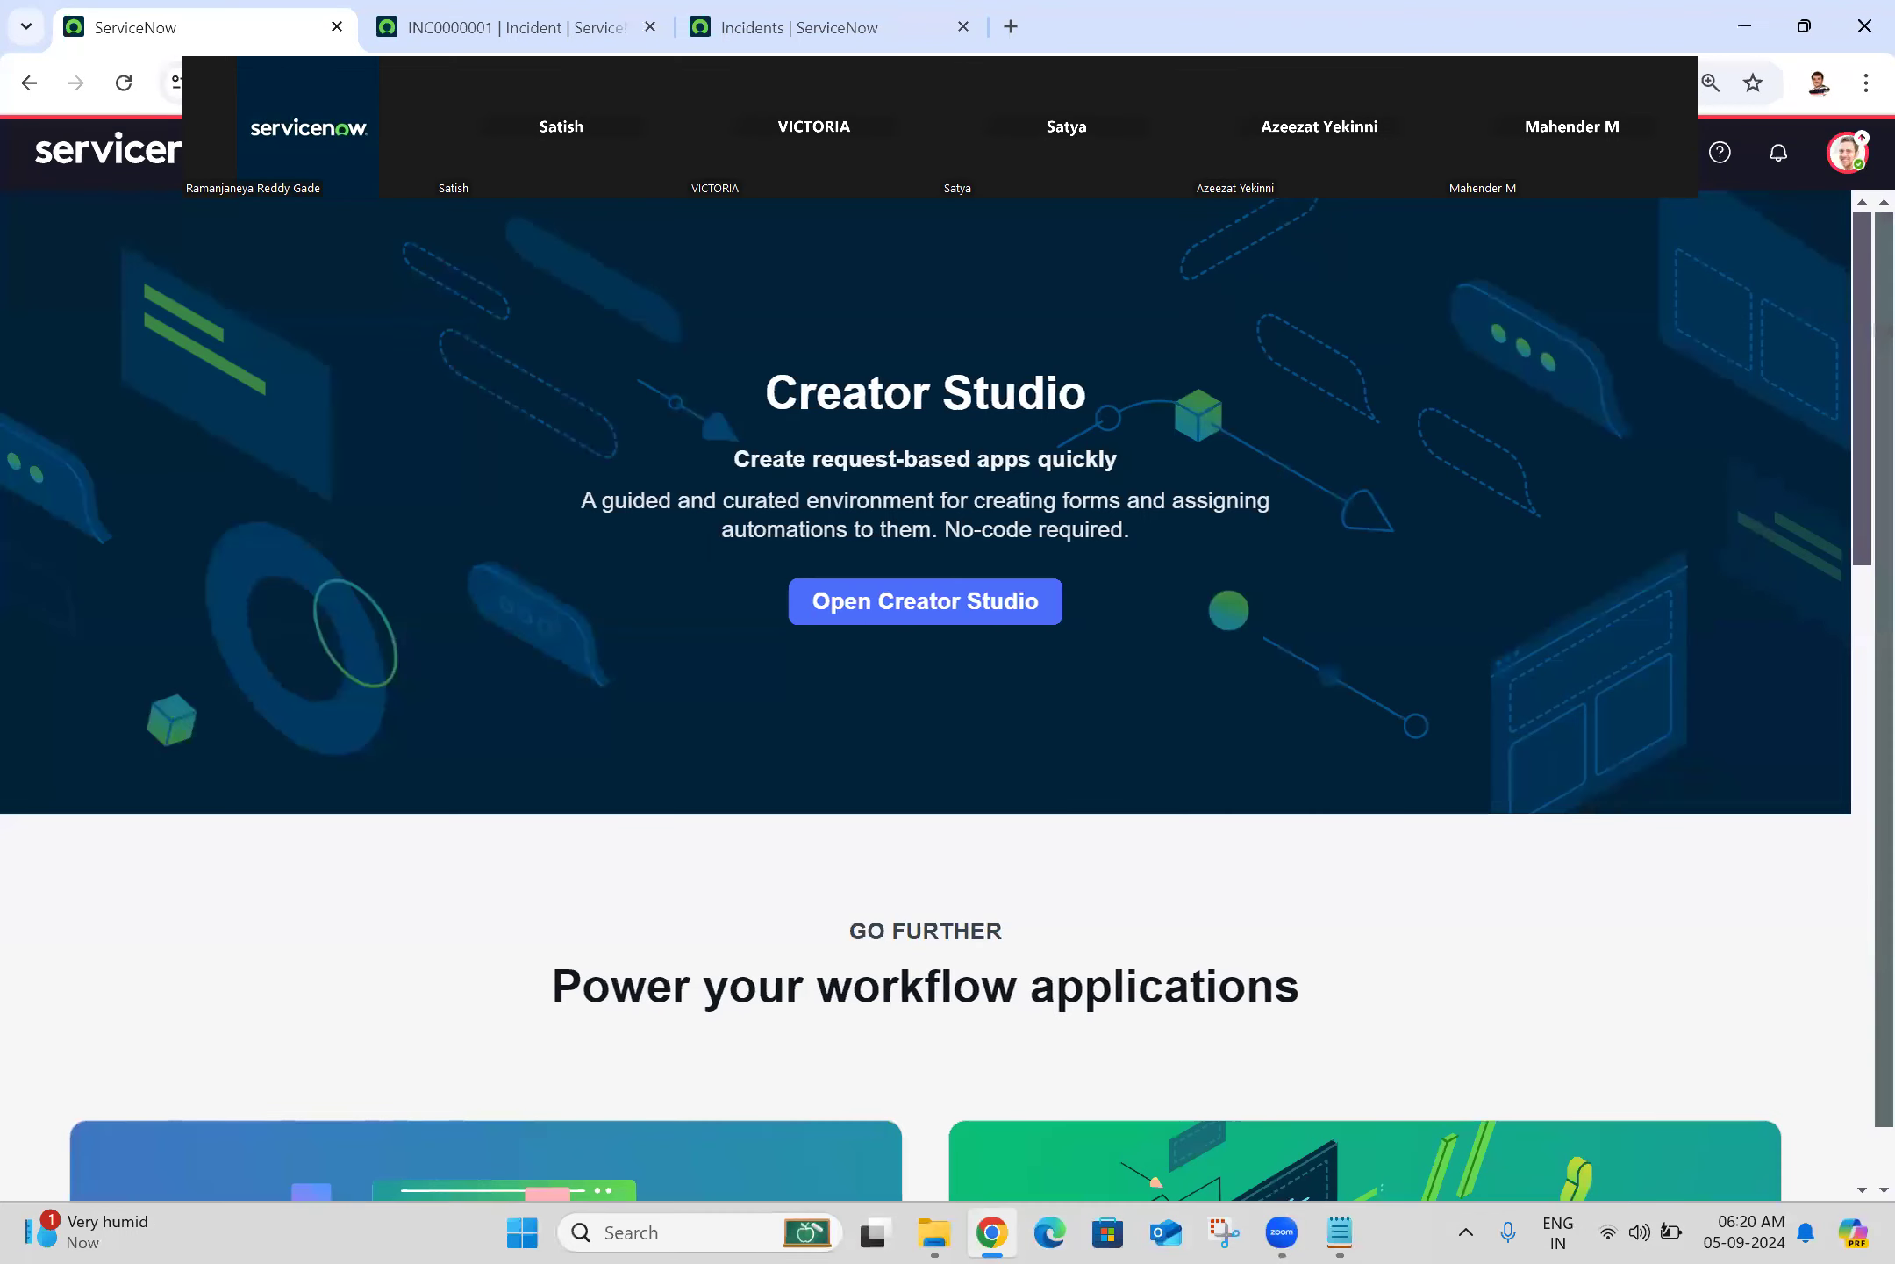
# Step: Filter the navigator for 'change' and open Change > All in a new tab
pyautogui.click(311, 154)
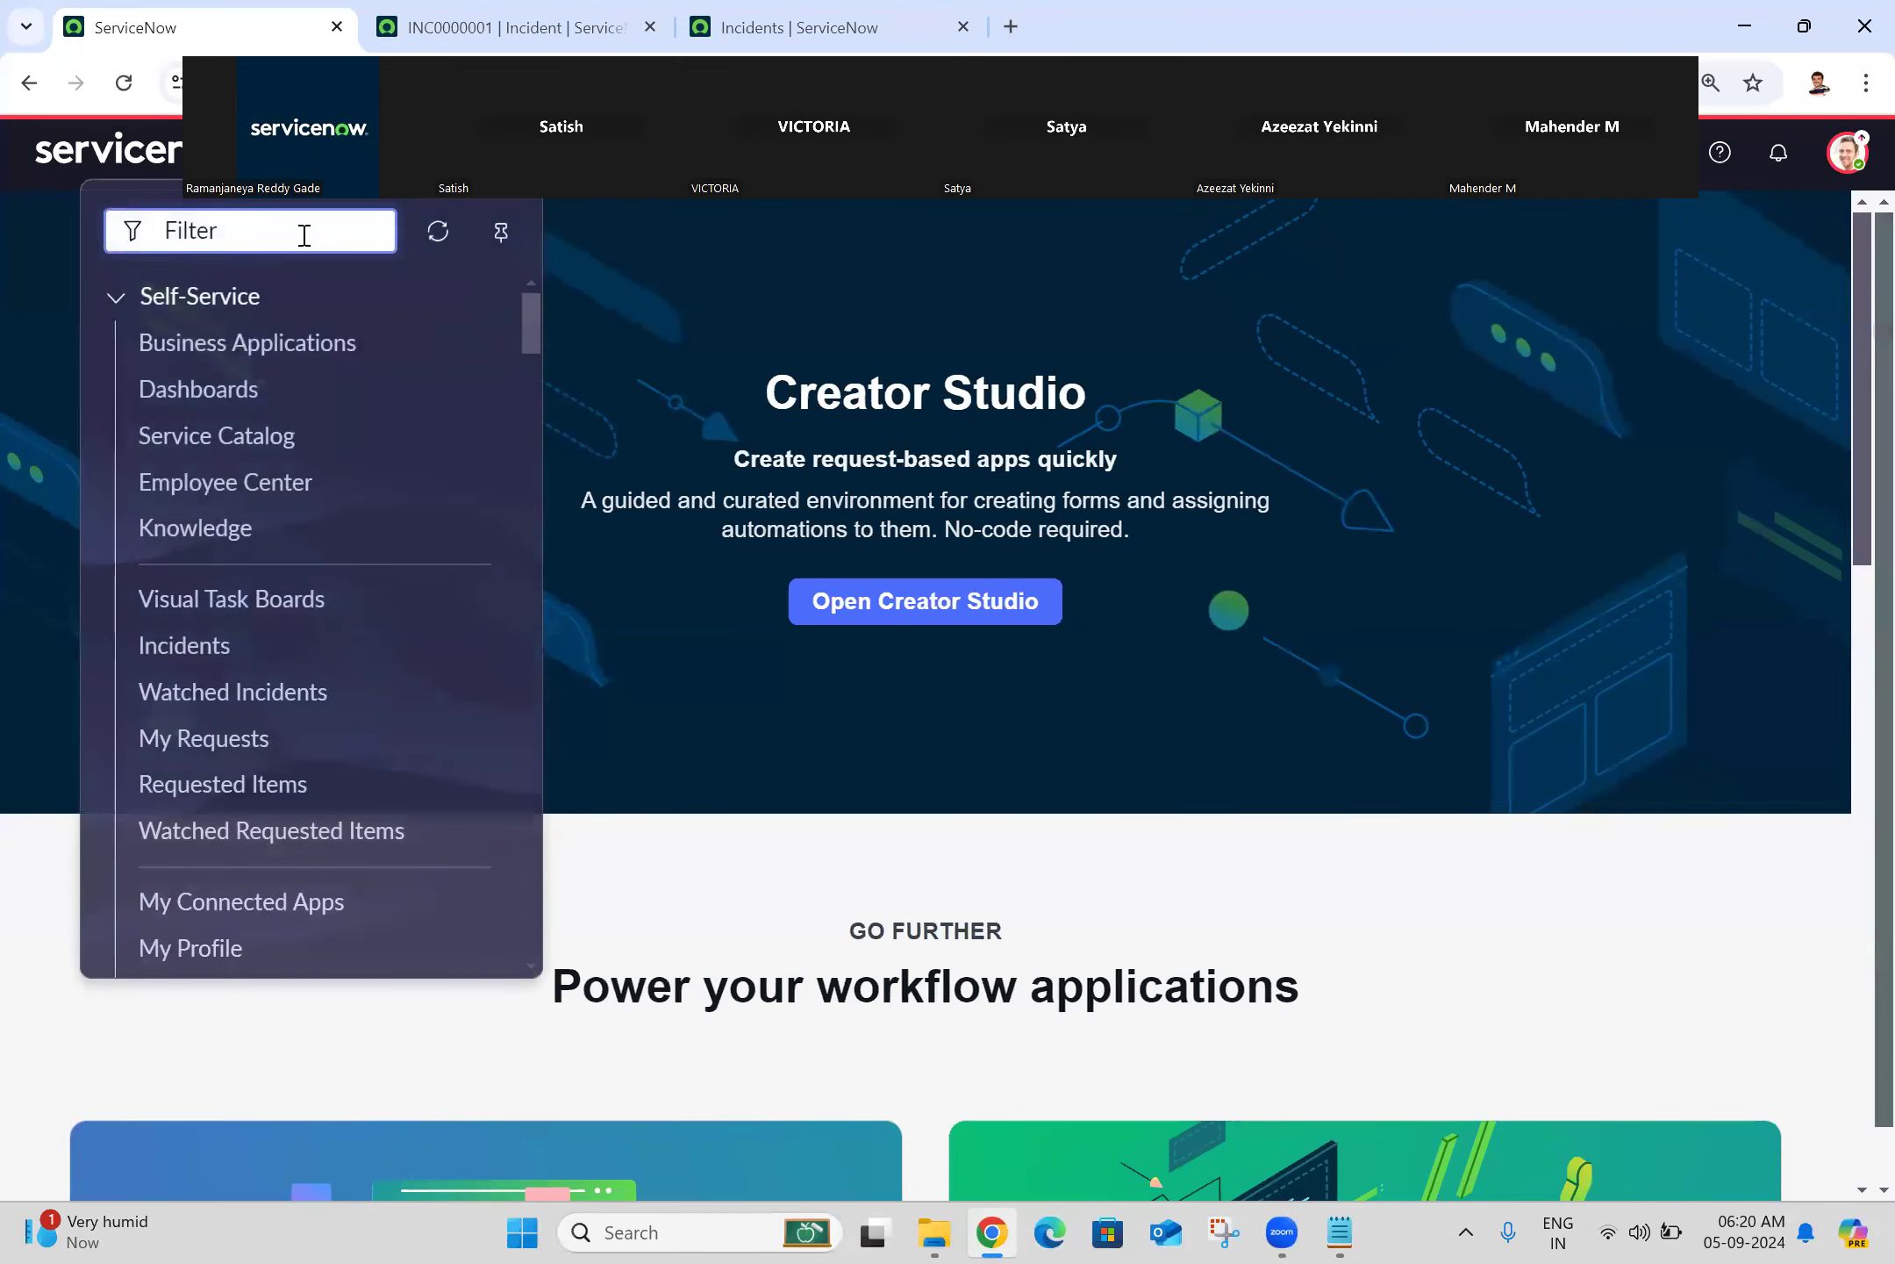
pyautogui.write('change')
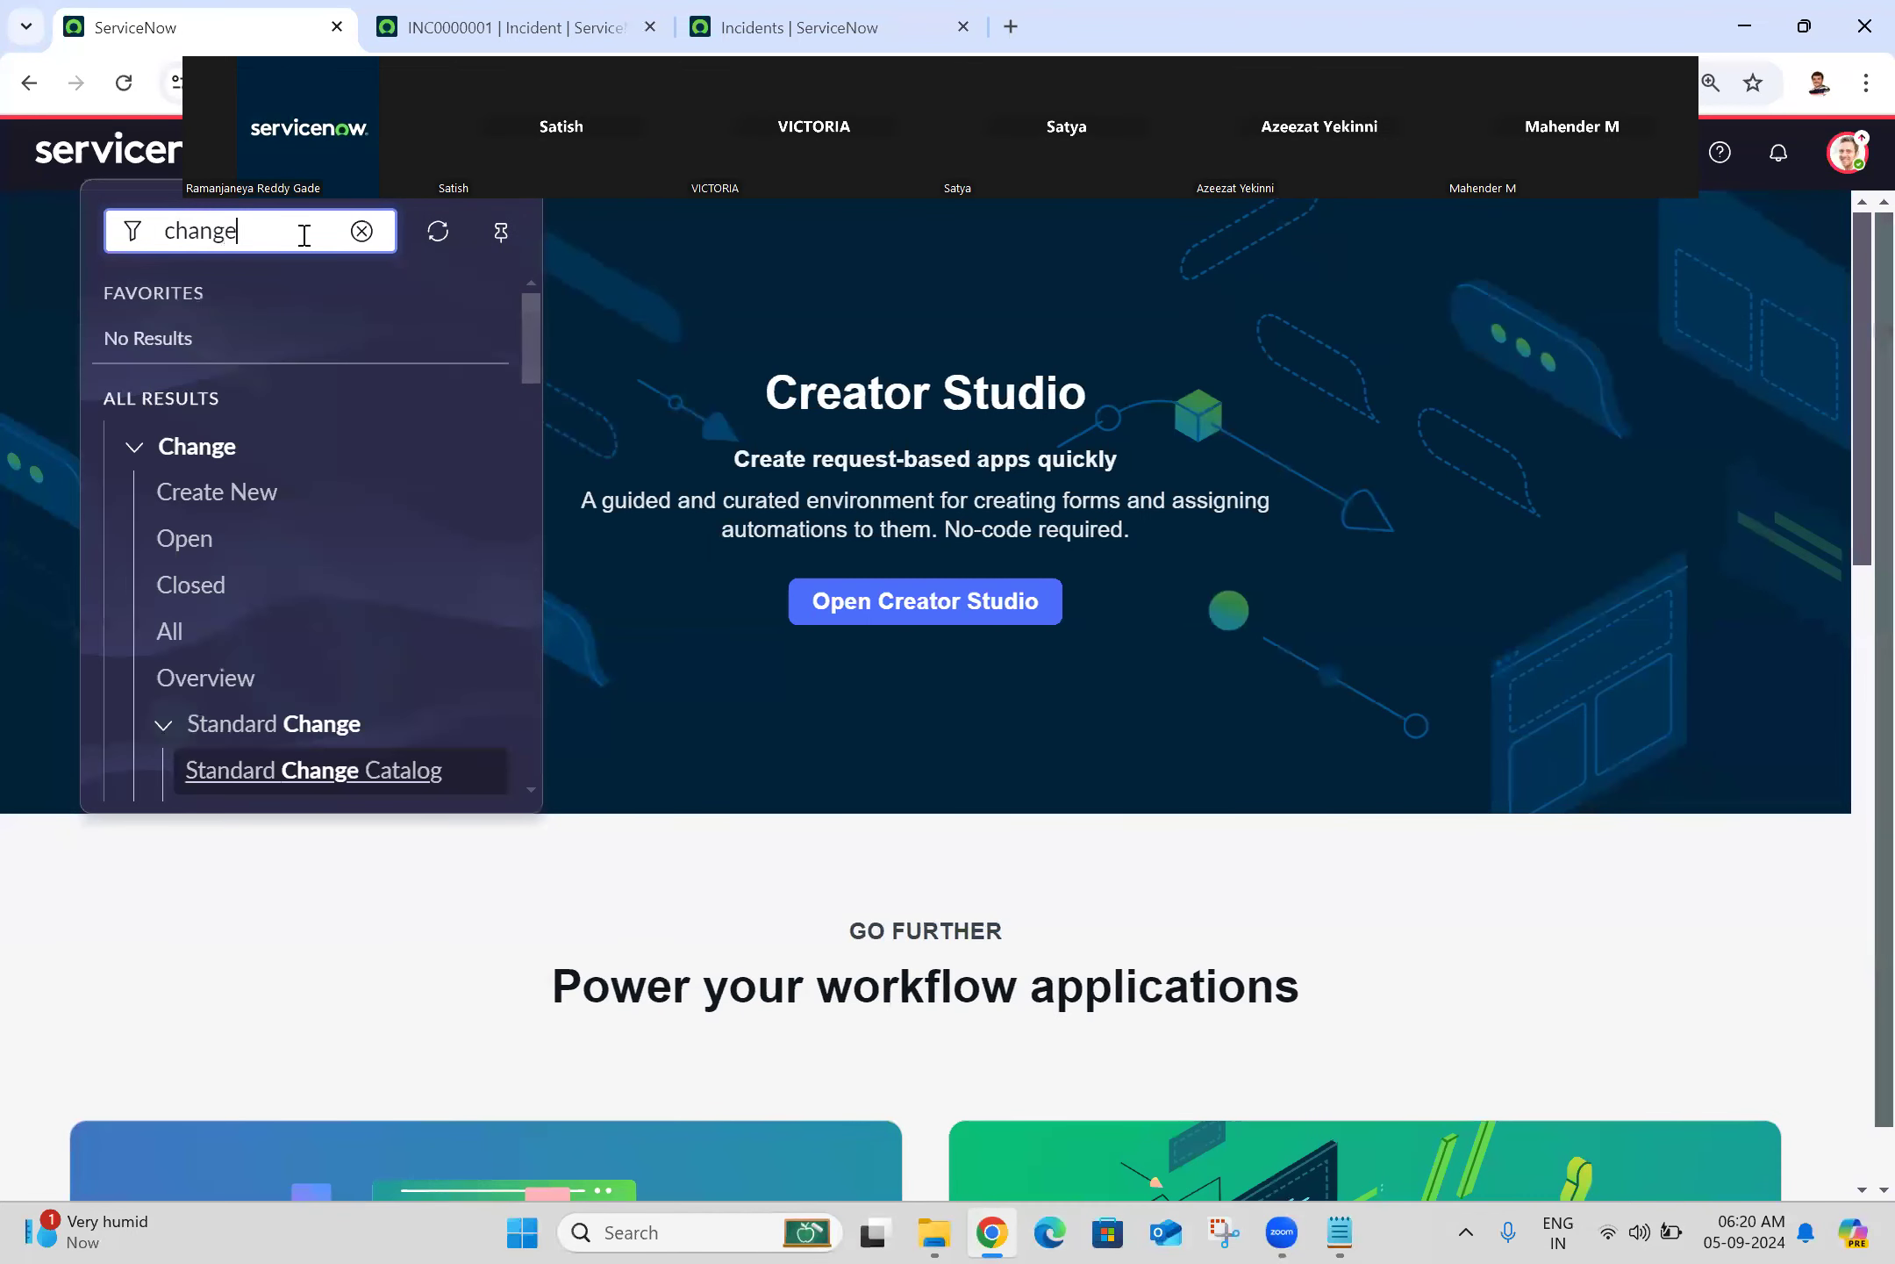
pyautogui.middleClick(198, 639)
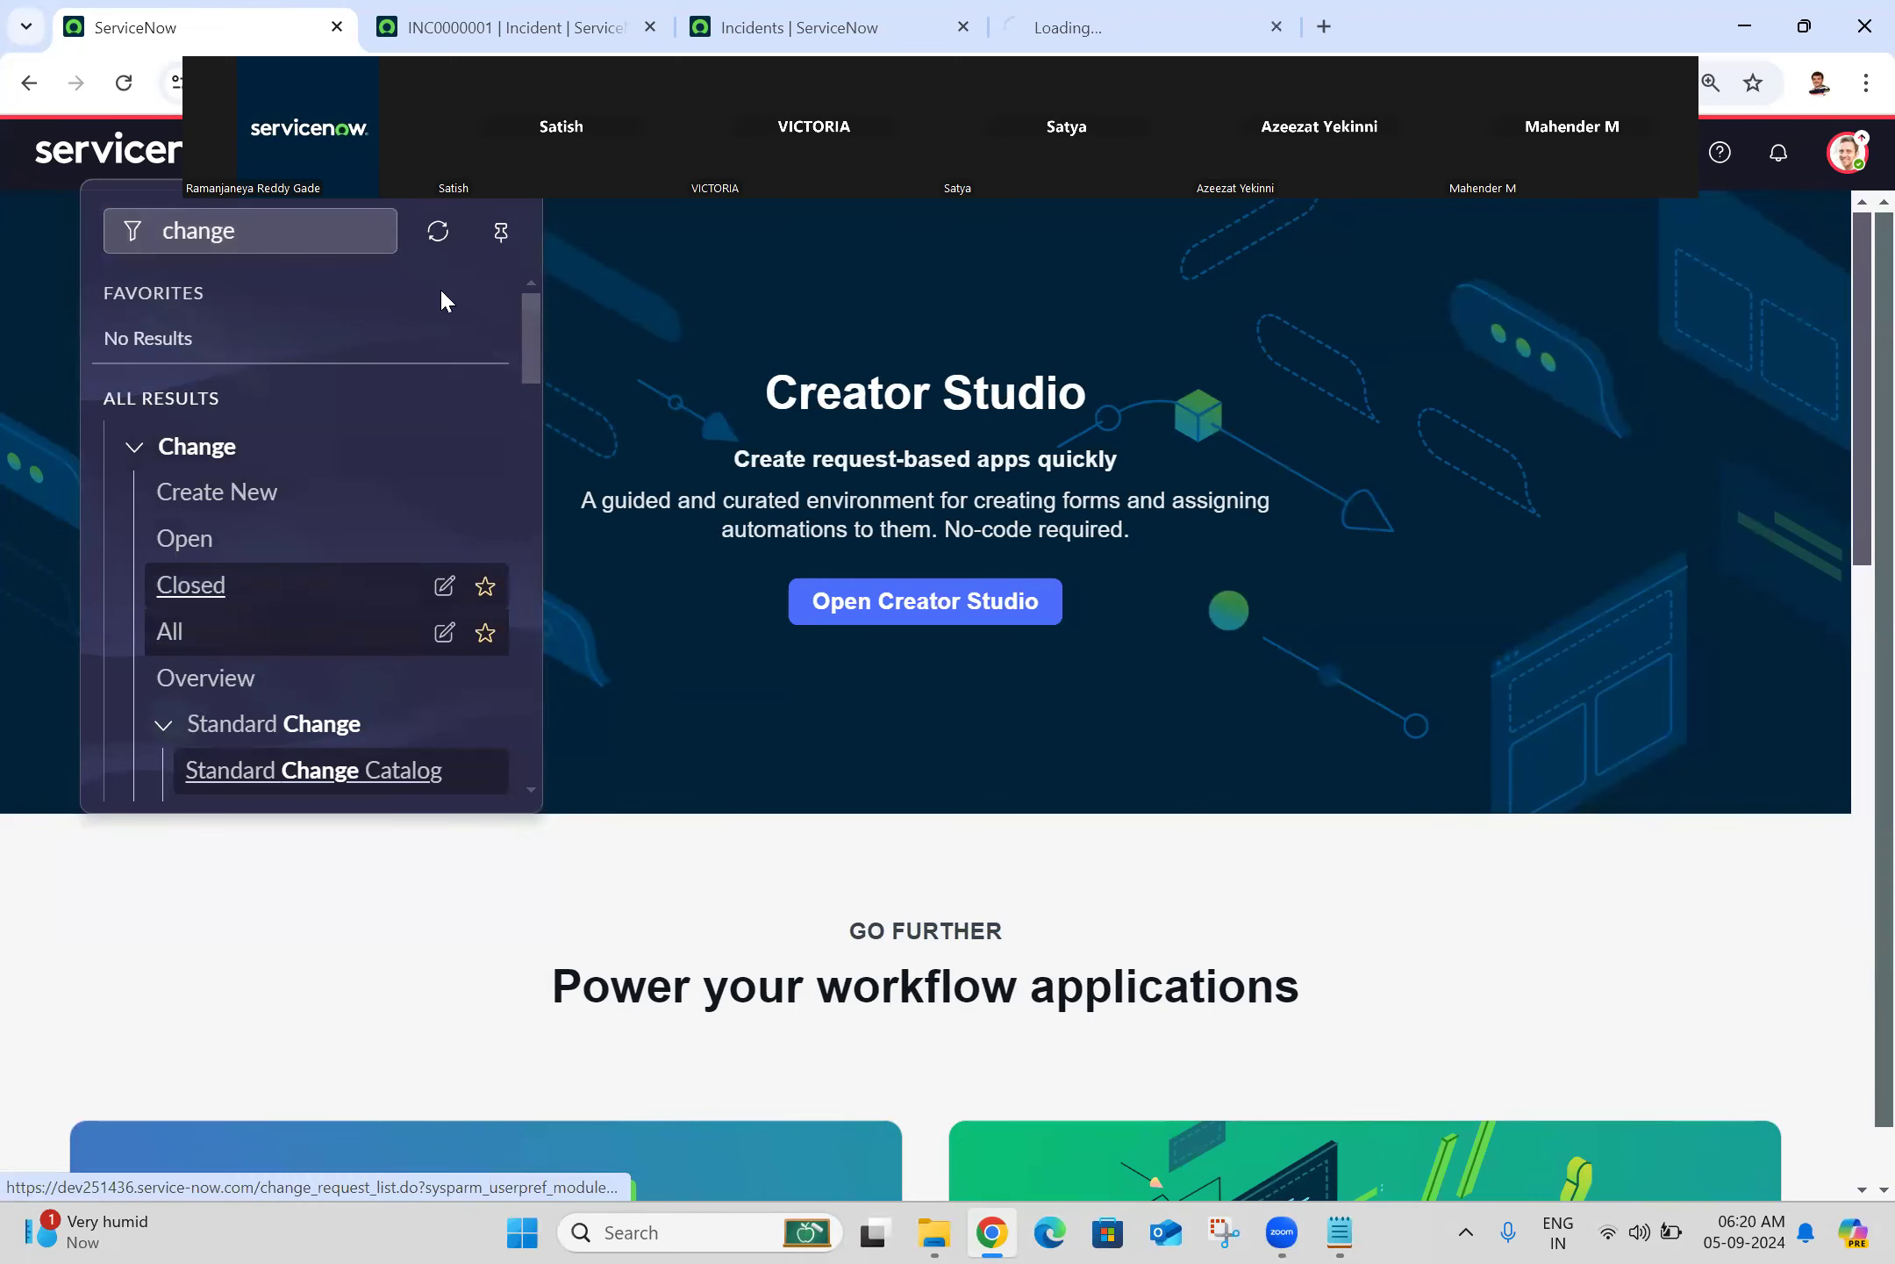
pyautogui.click(1048, 13)
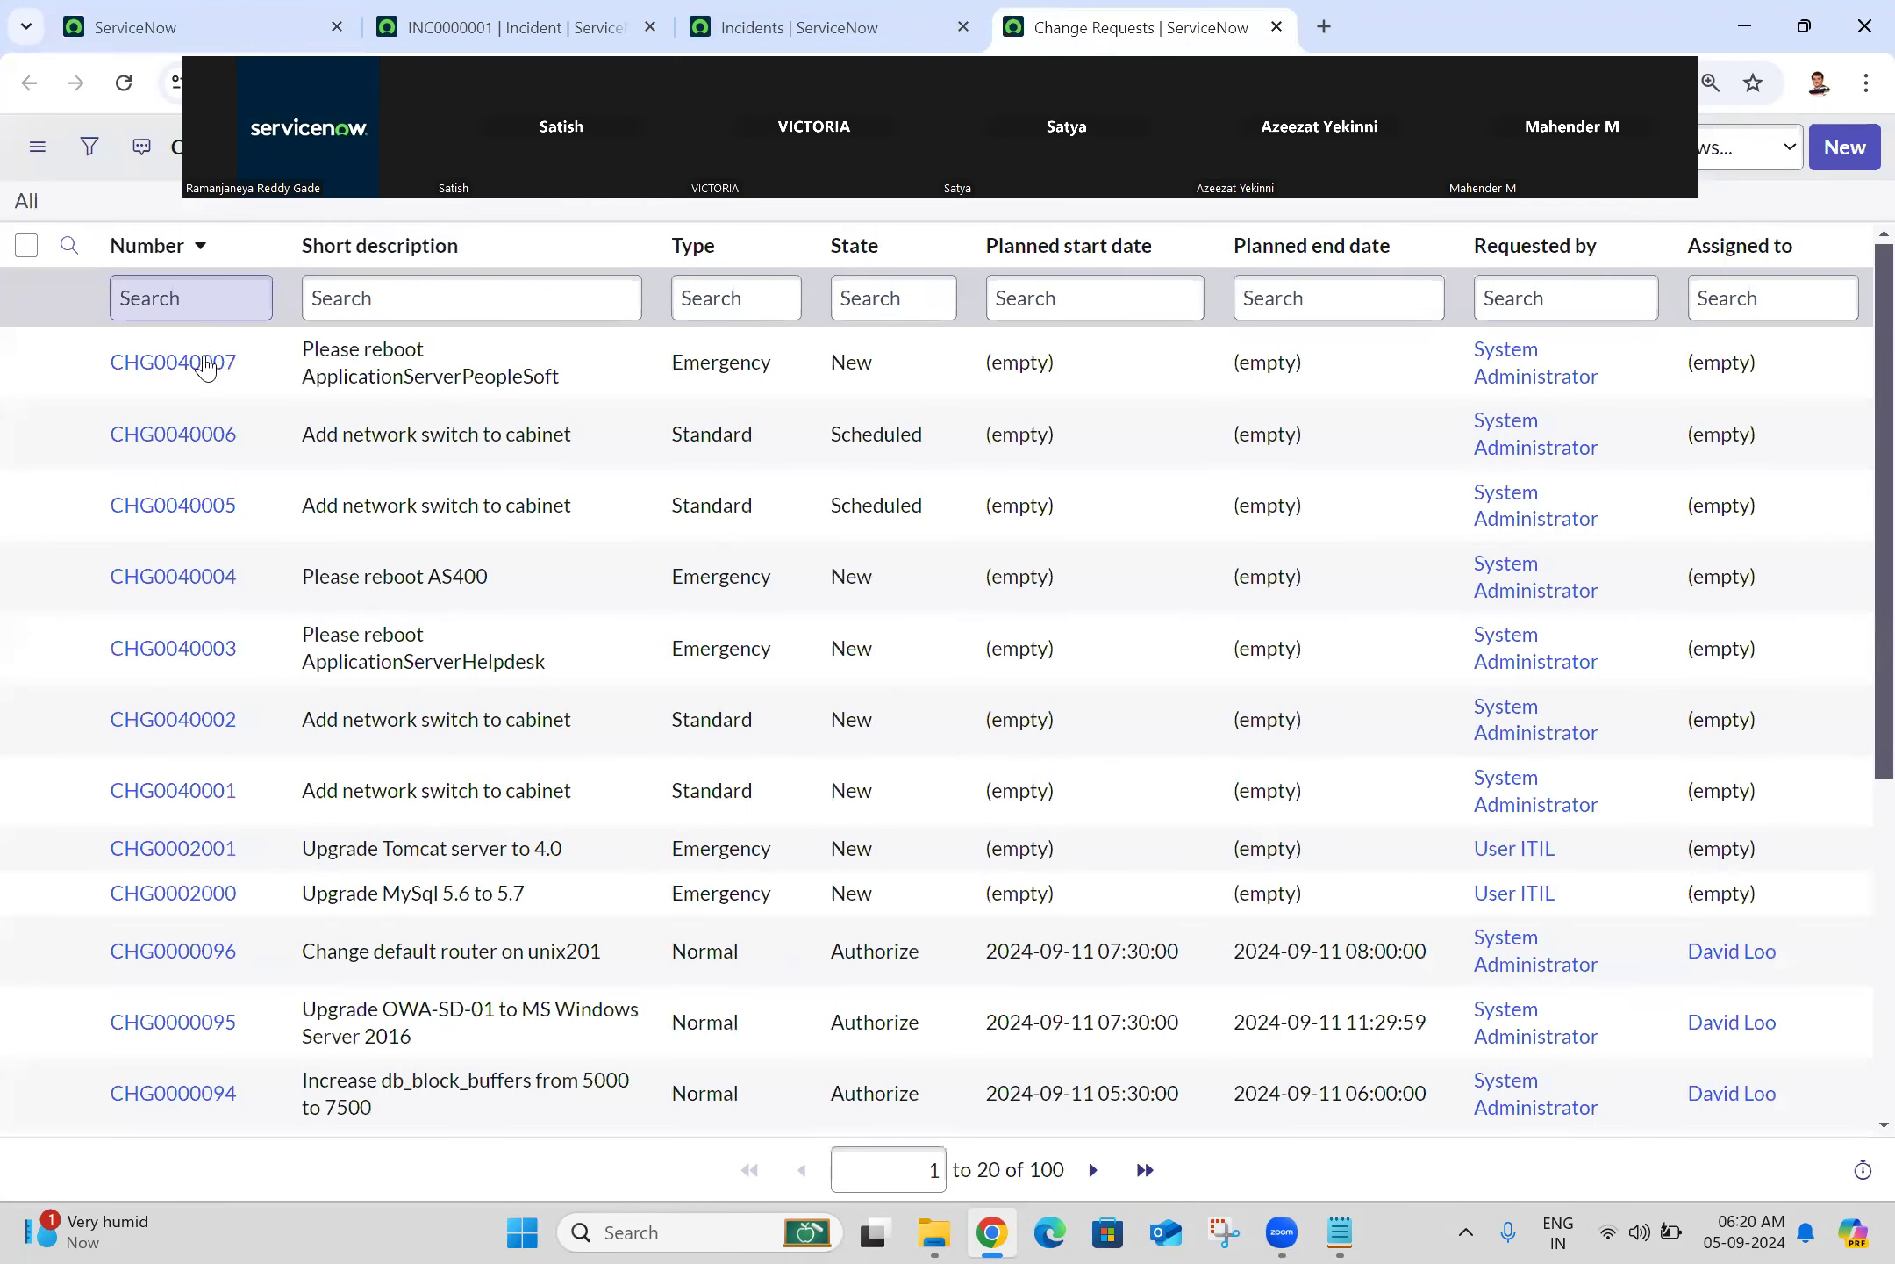
# Step: Open CHG0040007 and load its related lists on demand, checking Affected CIs is empty
pyautogui.click(208, 363)
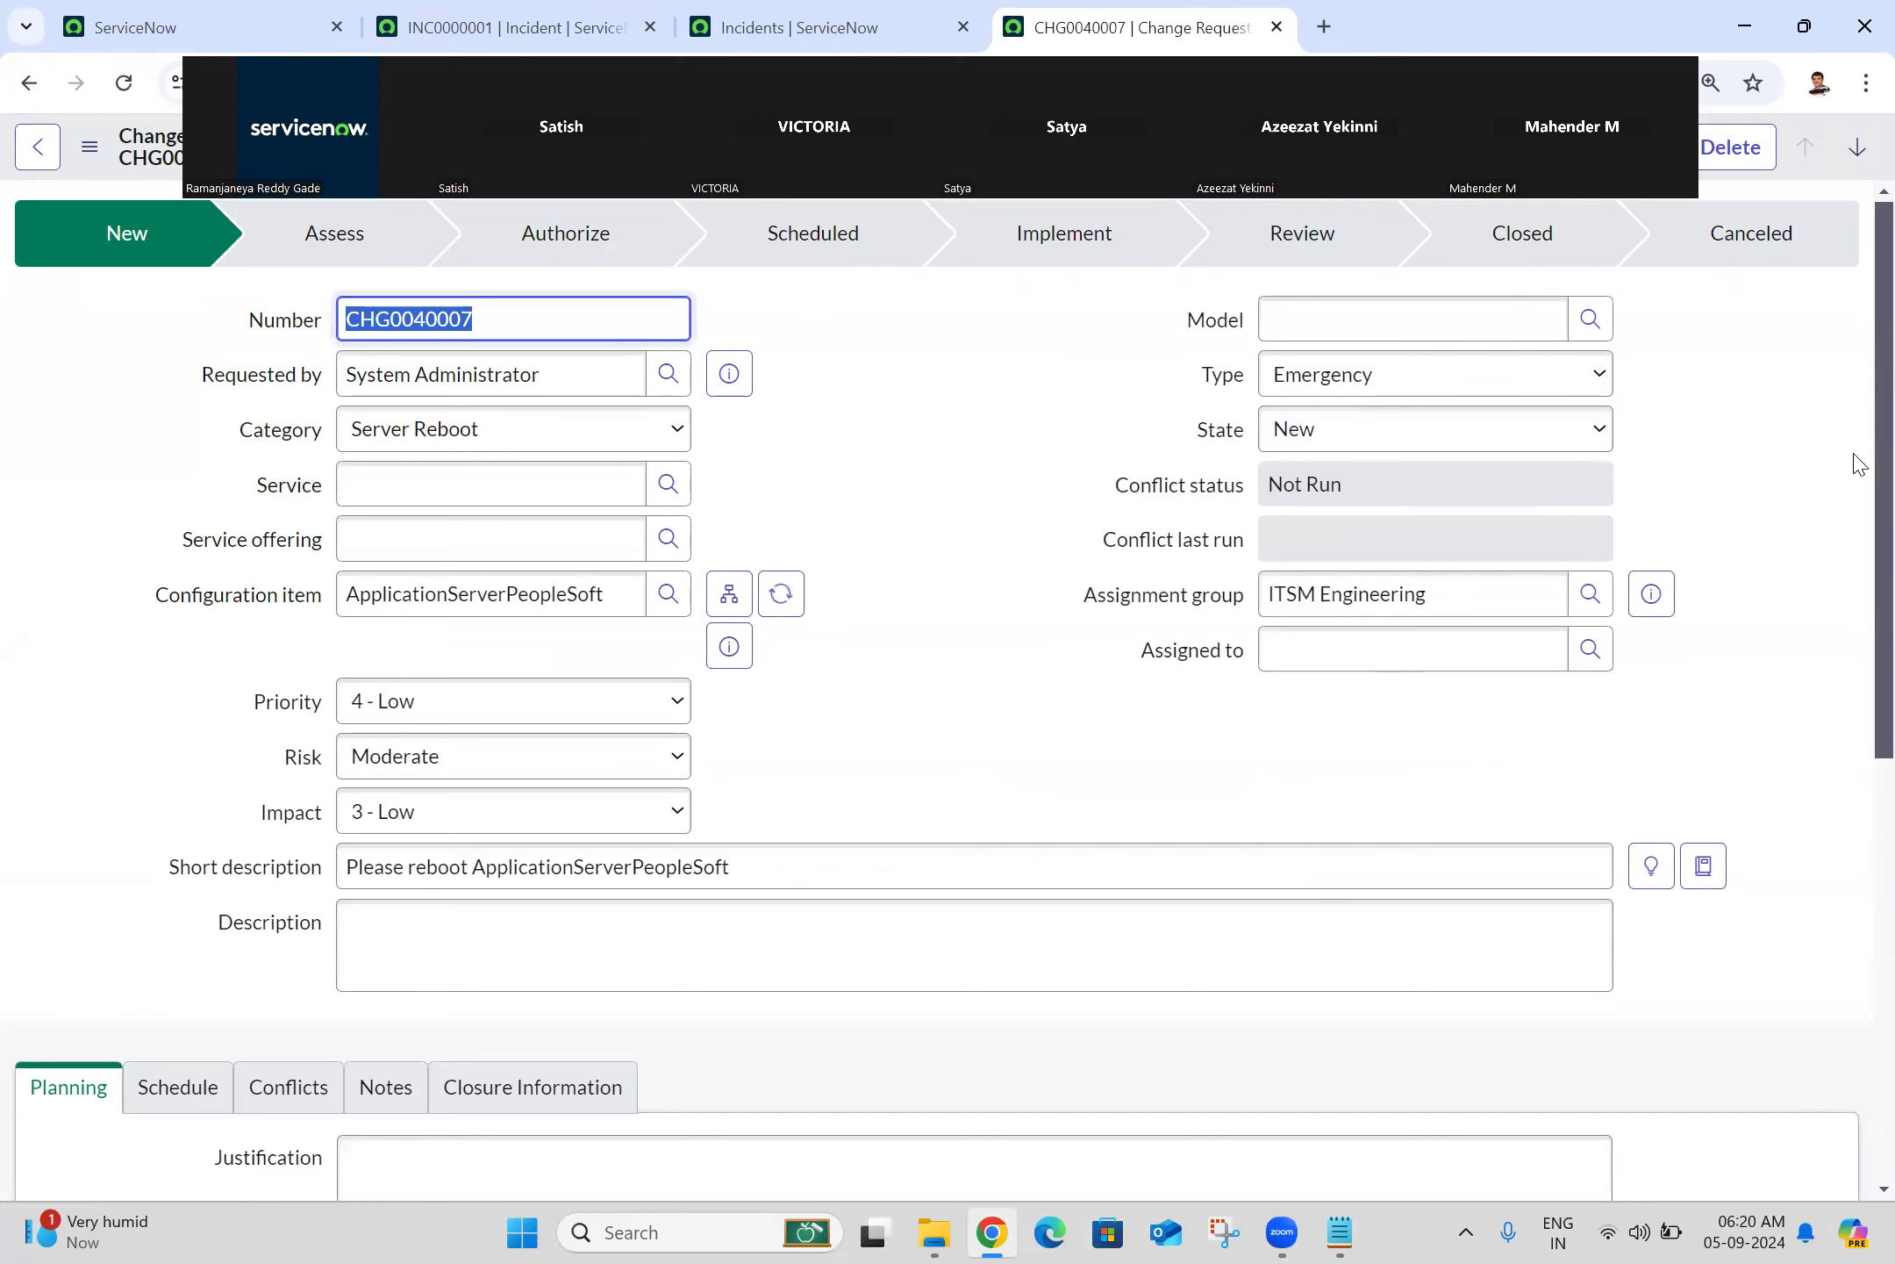
pyautogui.scroll(-6, 1859, 452)
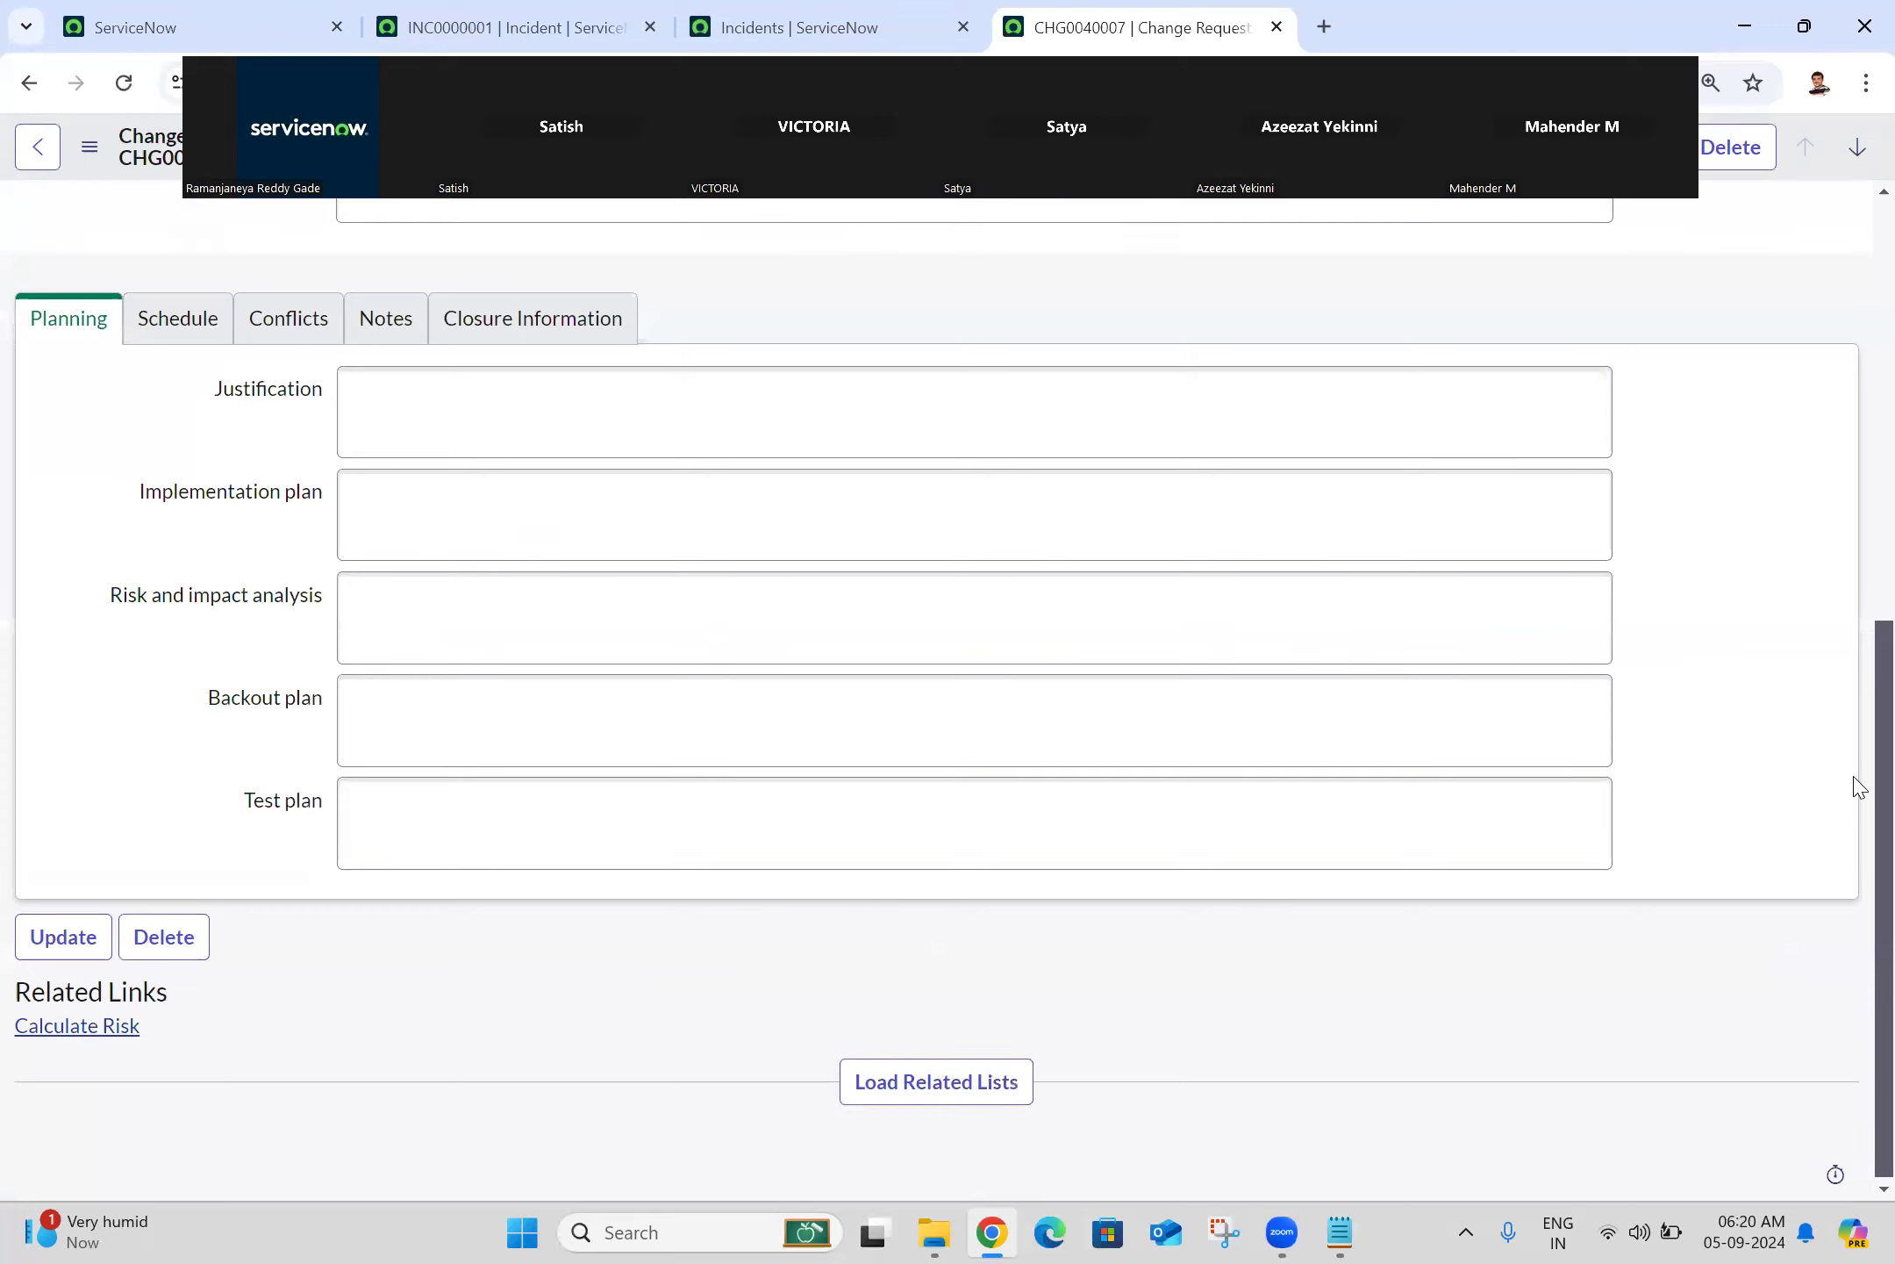
pyautogui.click(1010, 1088)
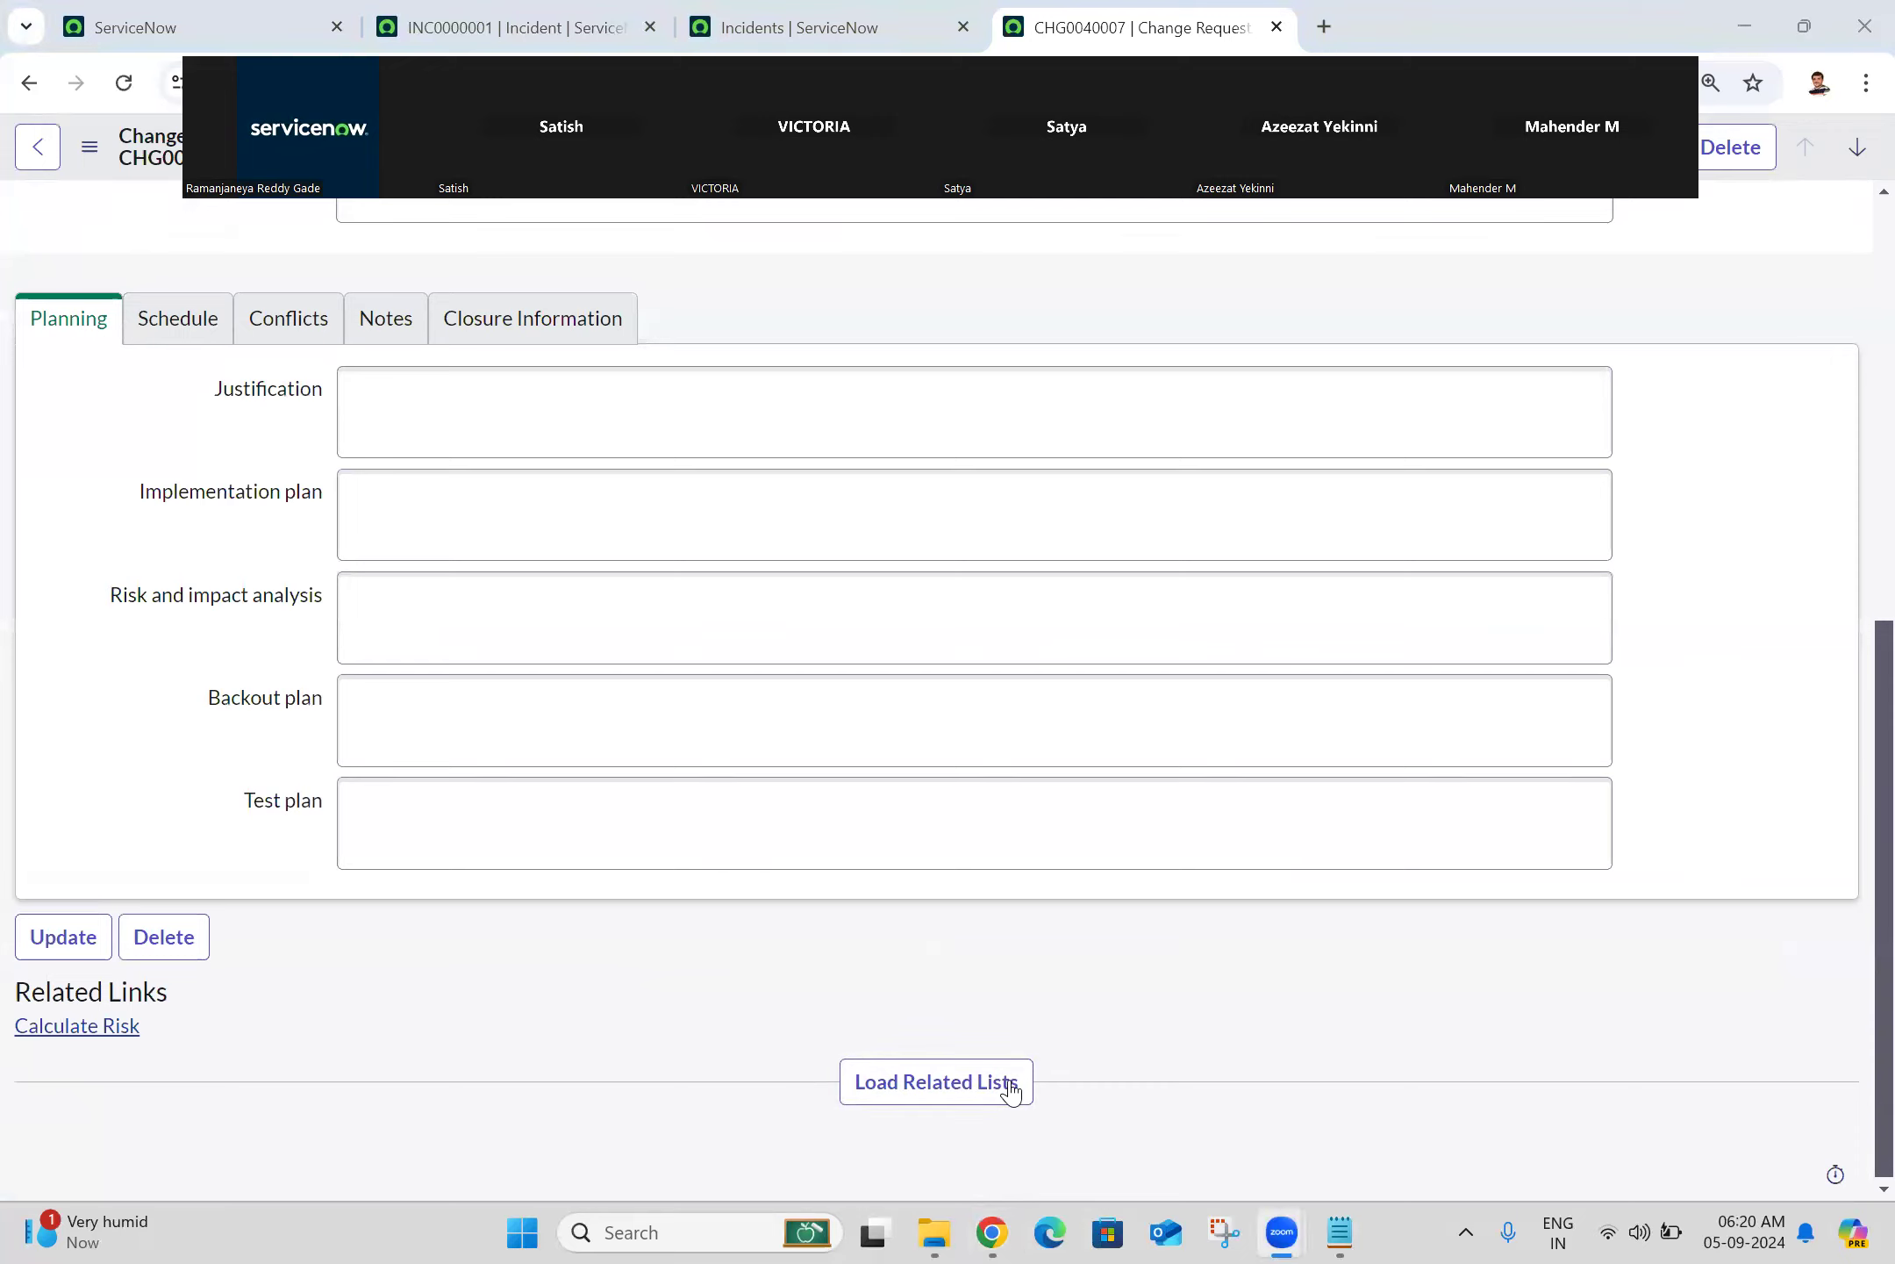
pyautogui.click(992, 1232)
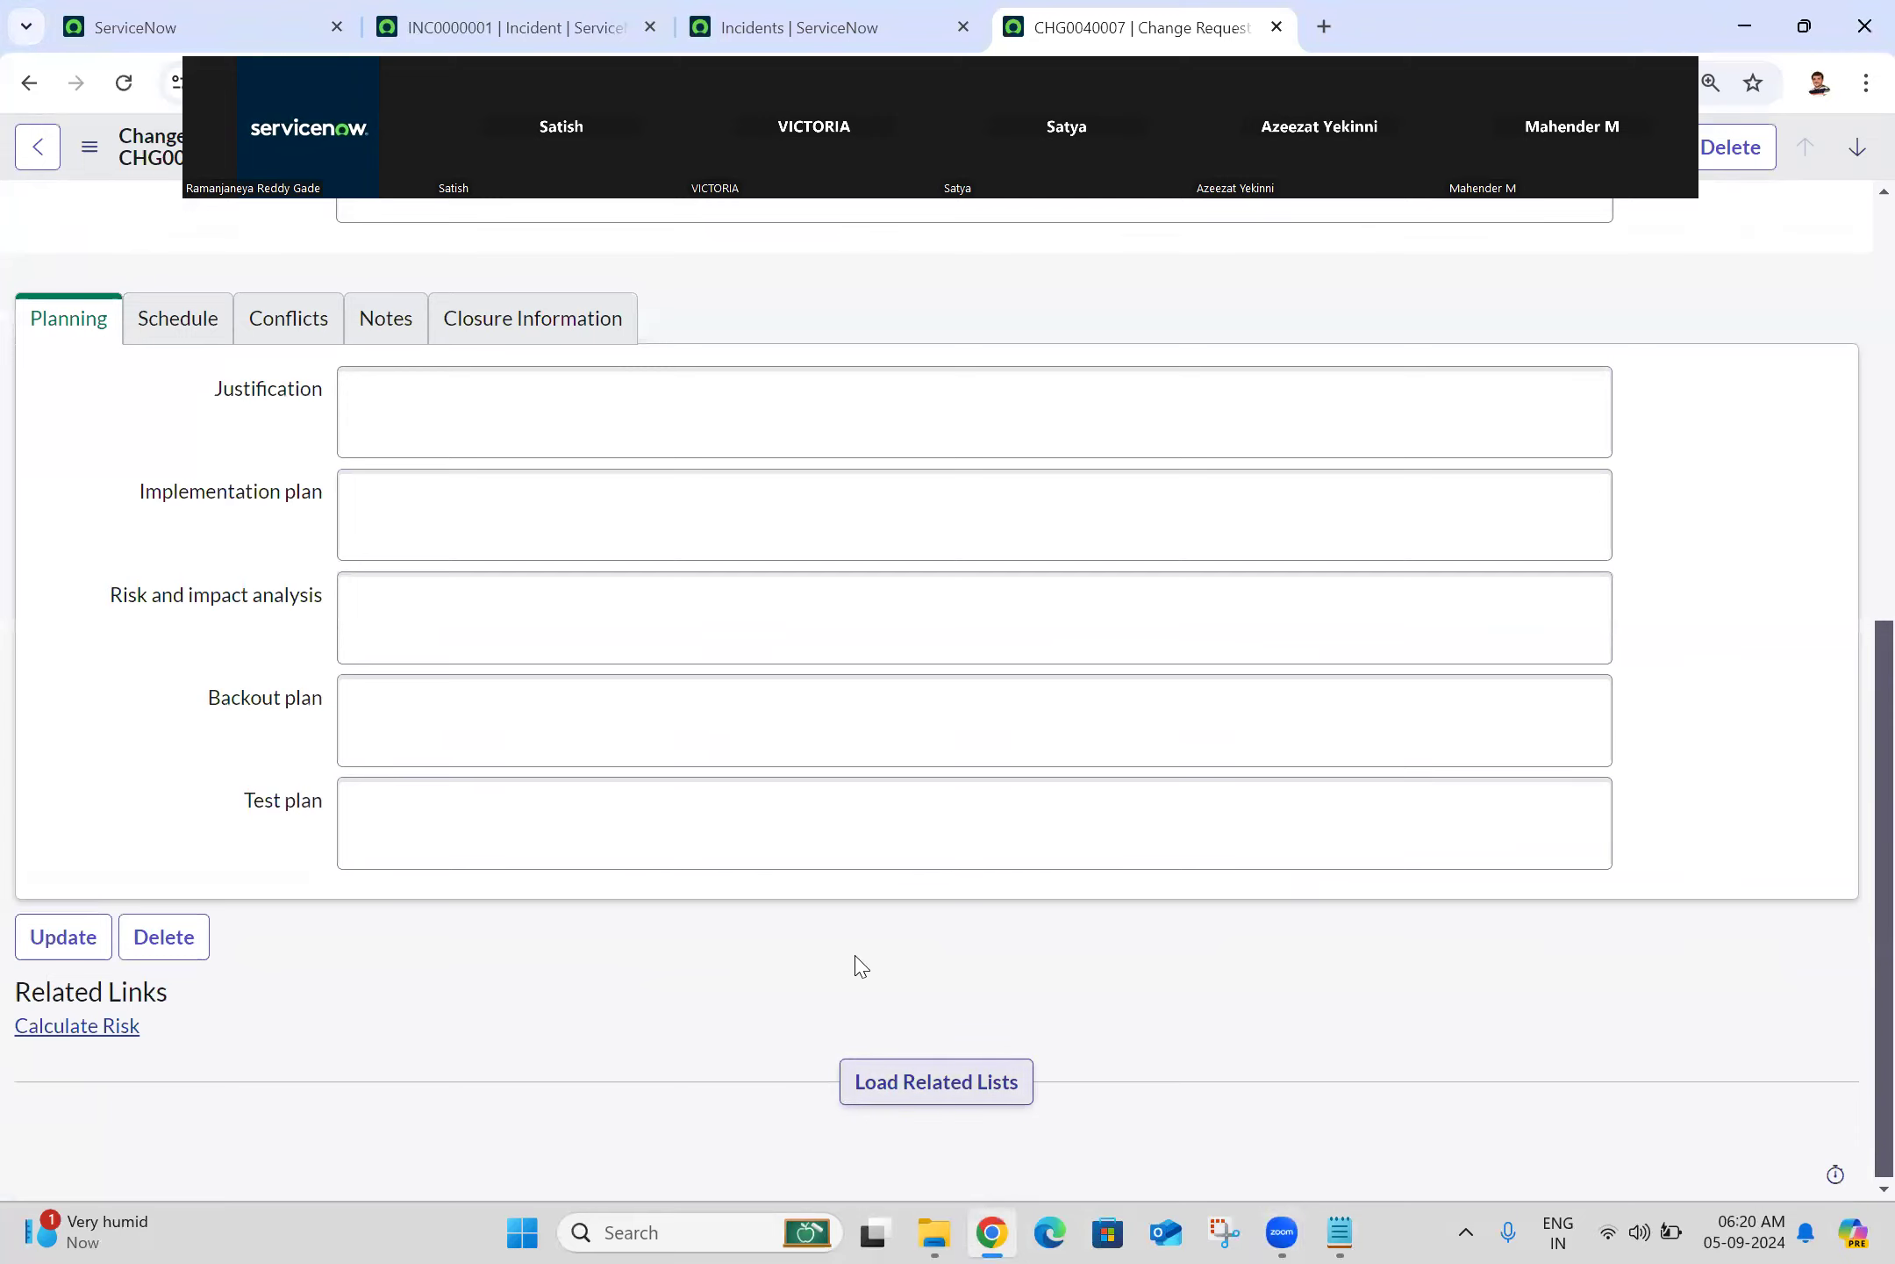
pyautogui.click(913, 1081)
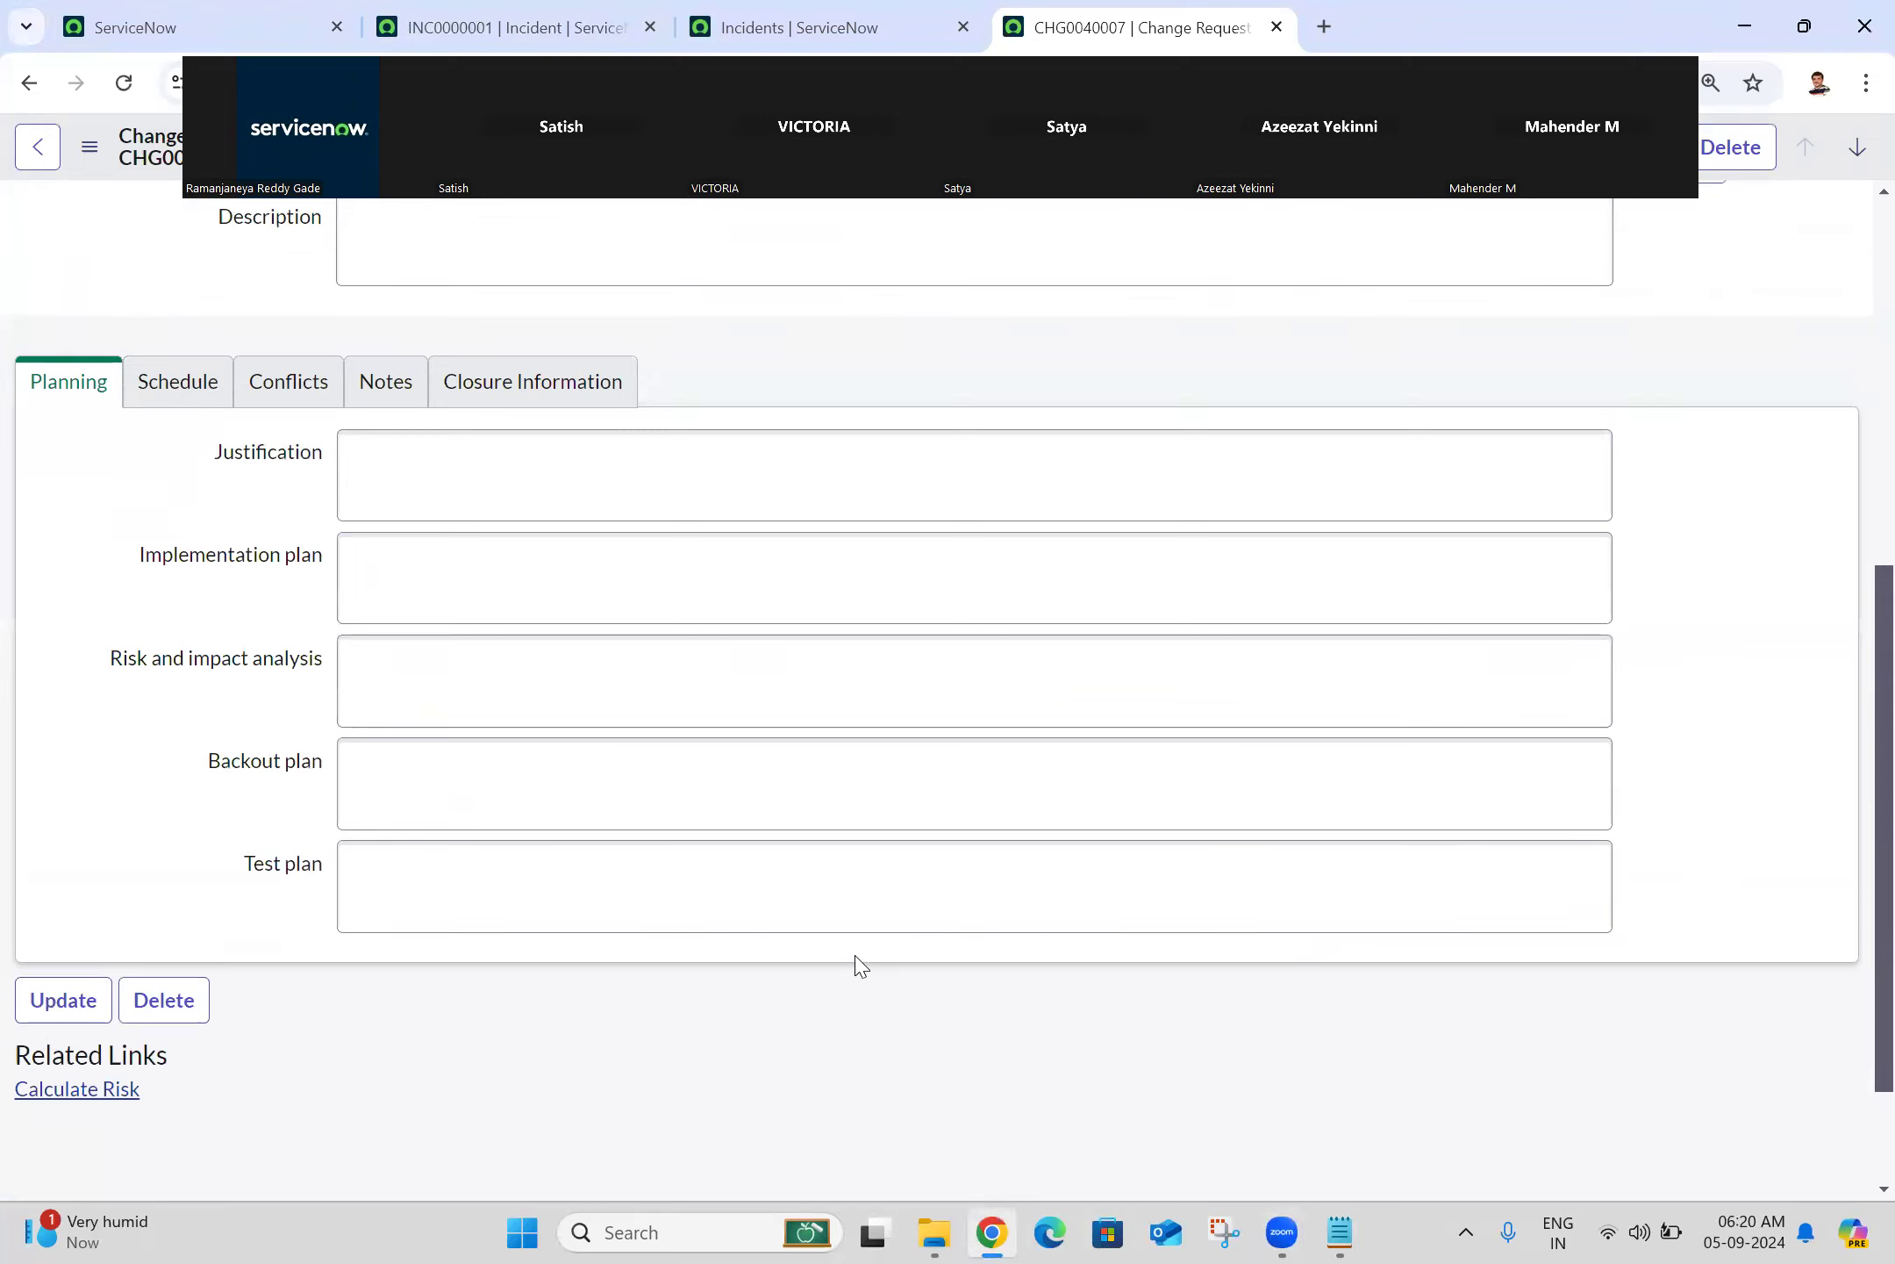
pyautogui.moveTo(1883, 830); pyautogui.dragTo(1883, 1096)
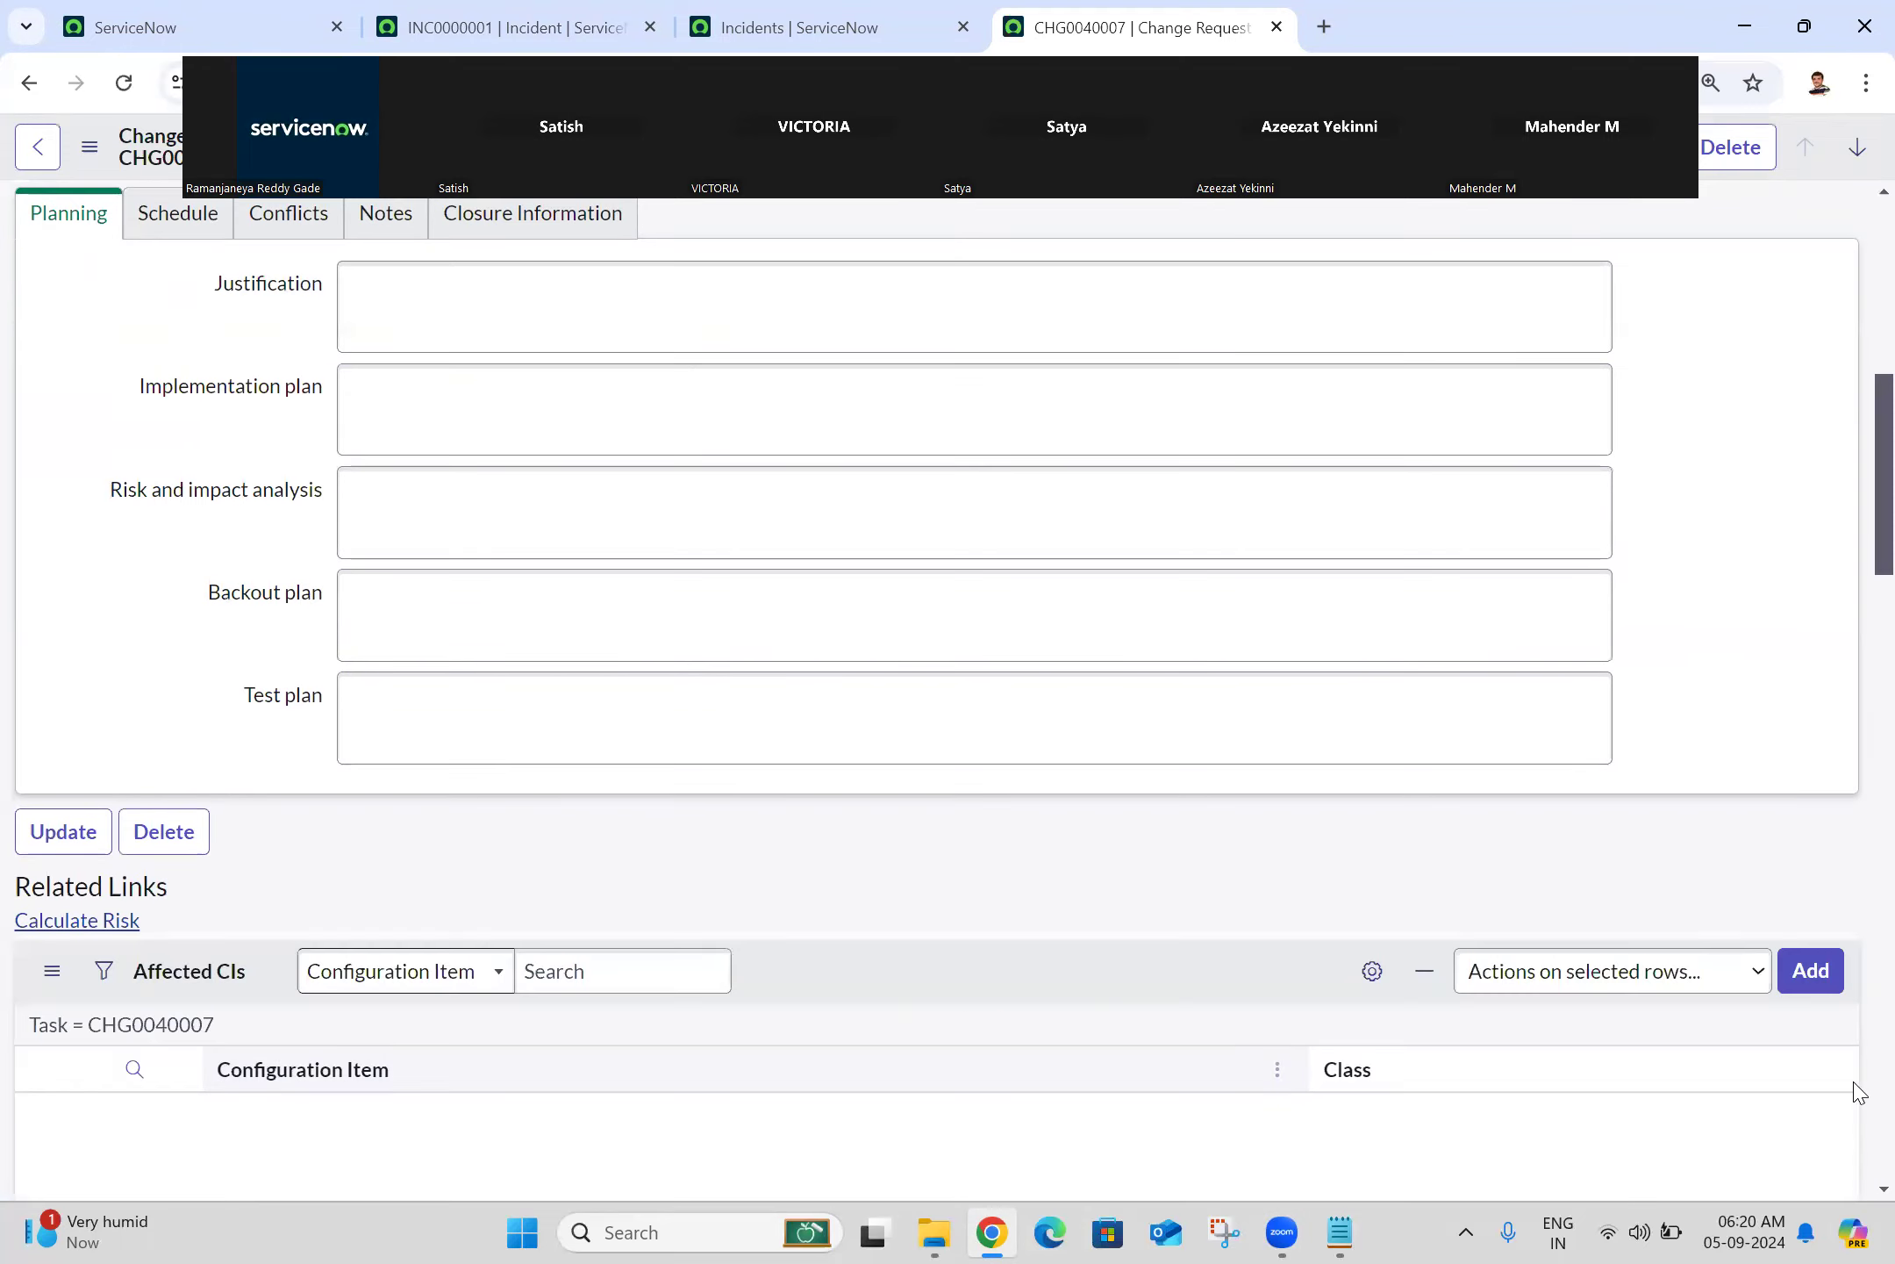
pyautogui.scroll(-3, 1858, 789)
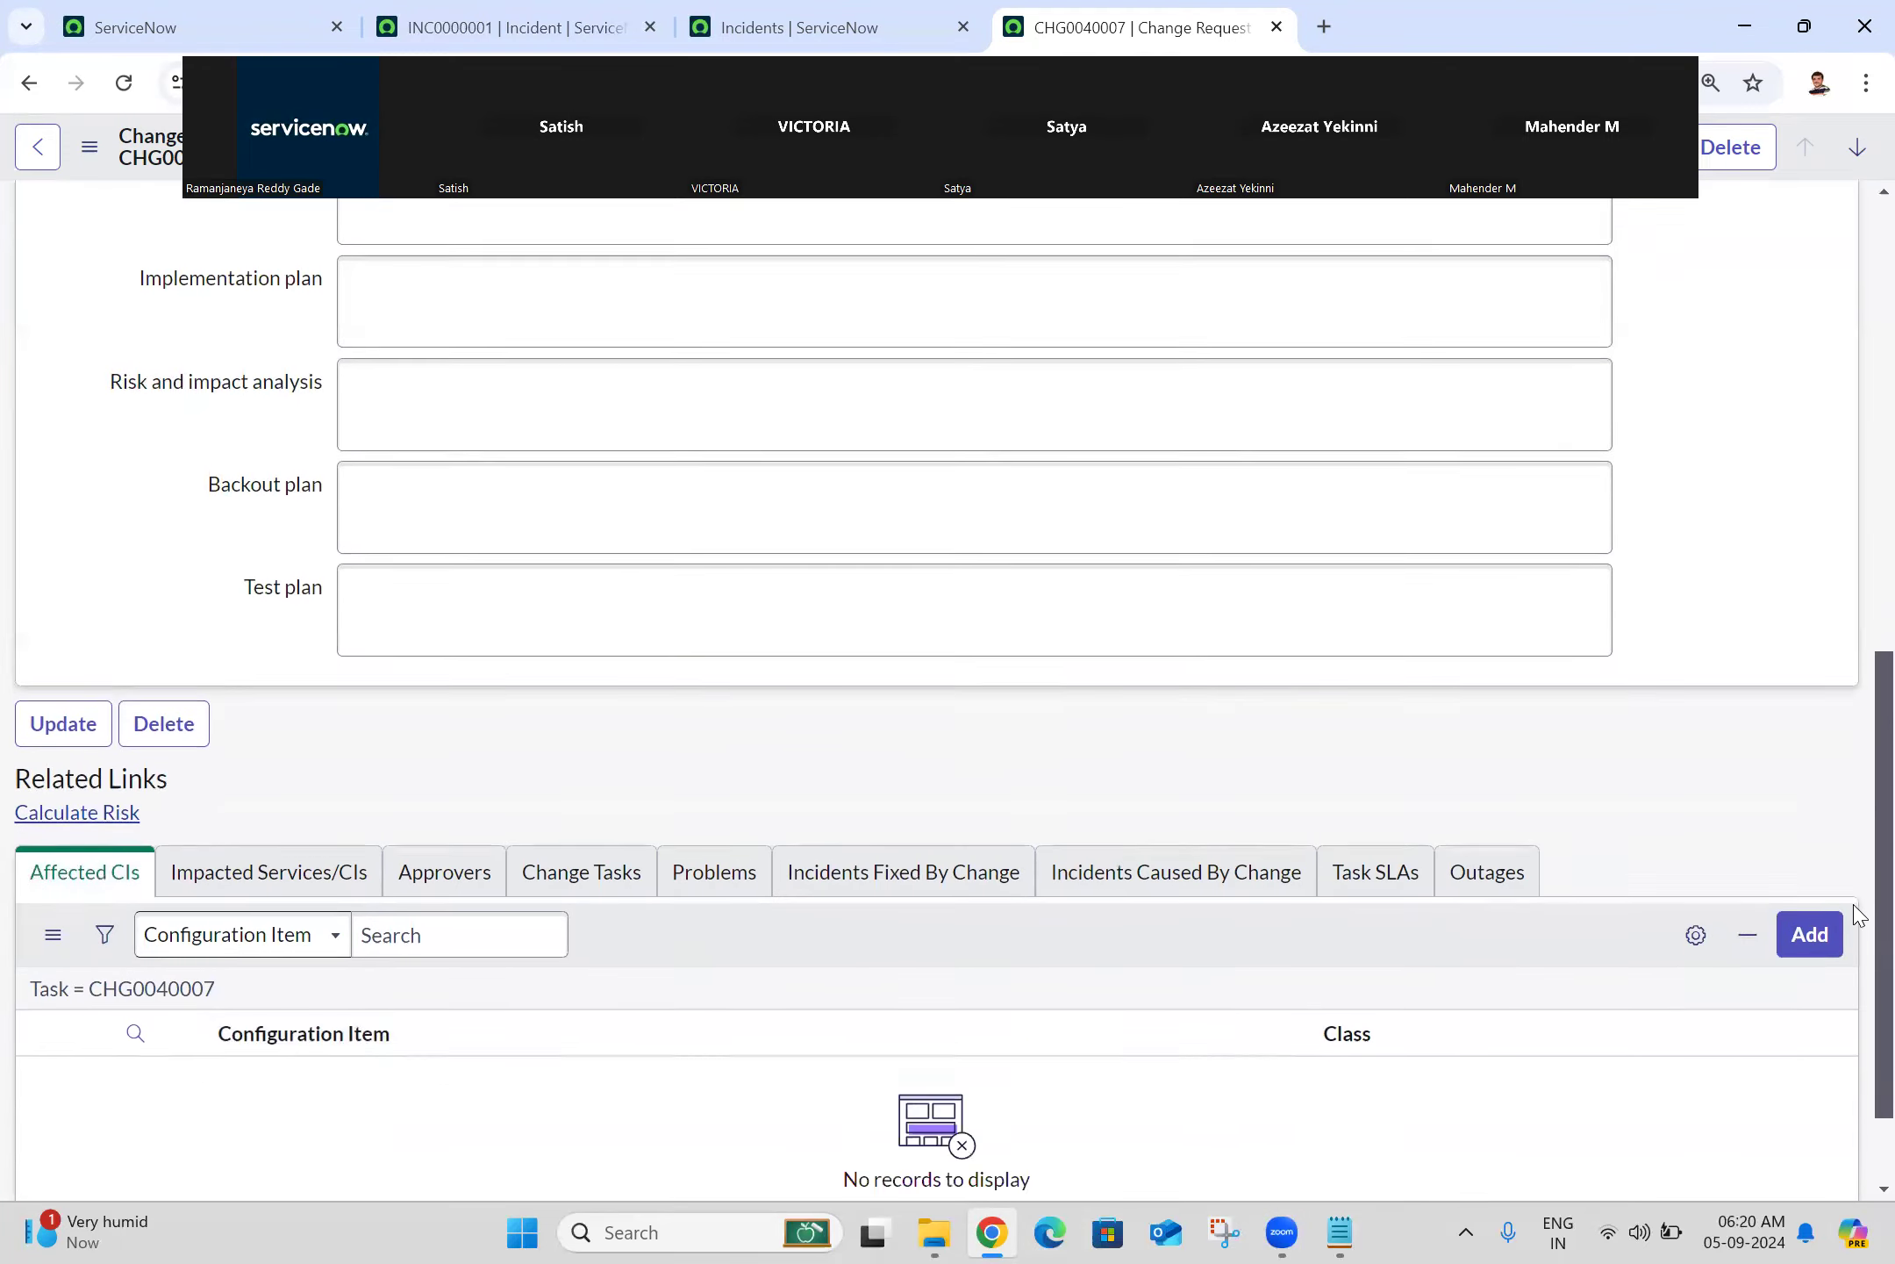
pyautogui.scroll(4, 1853, 981)
pyautogui.scroll(-3, 1859, 769)
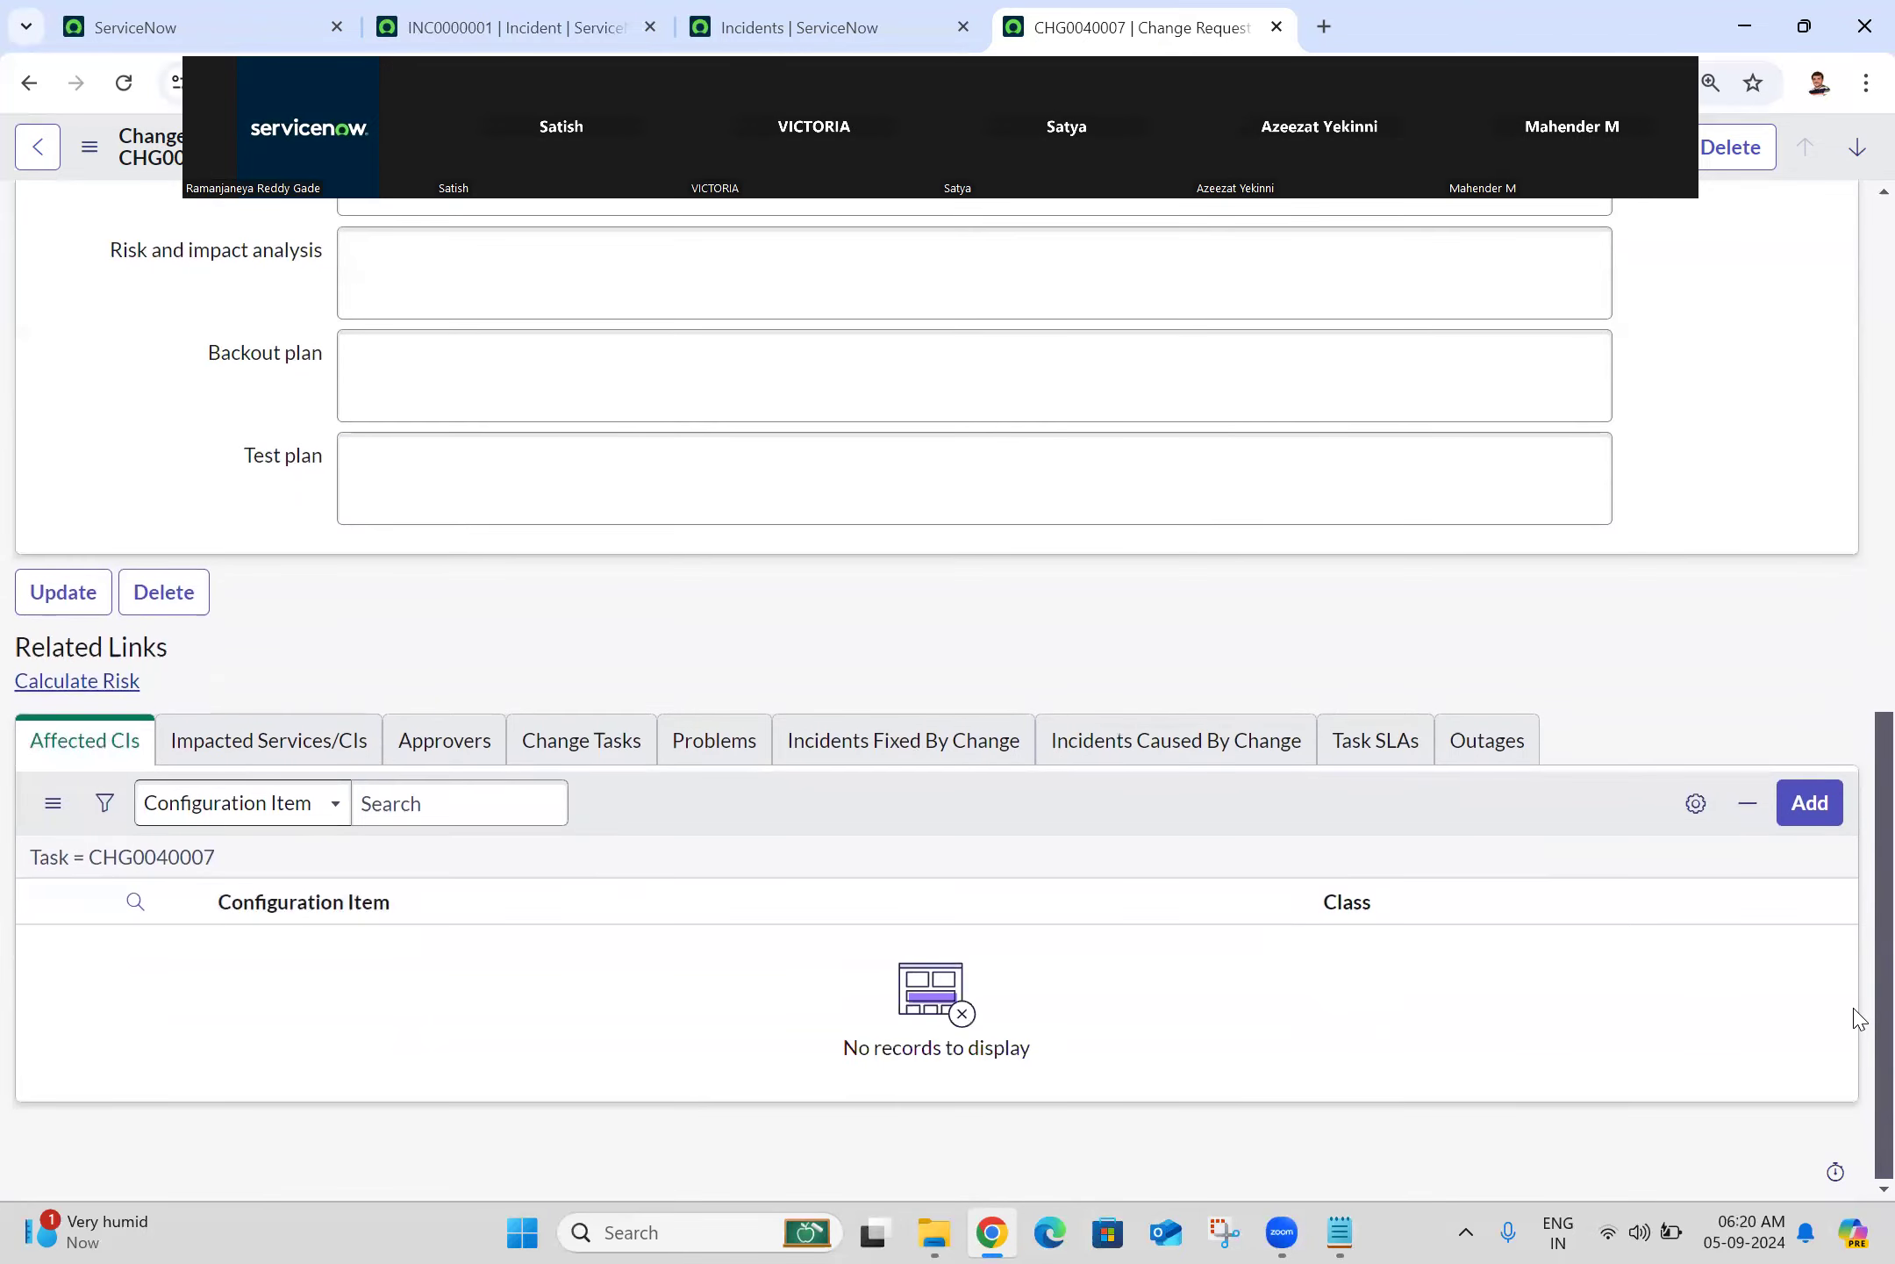
pyautogui.click(166, 24)
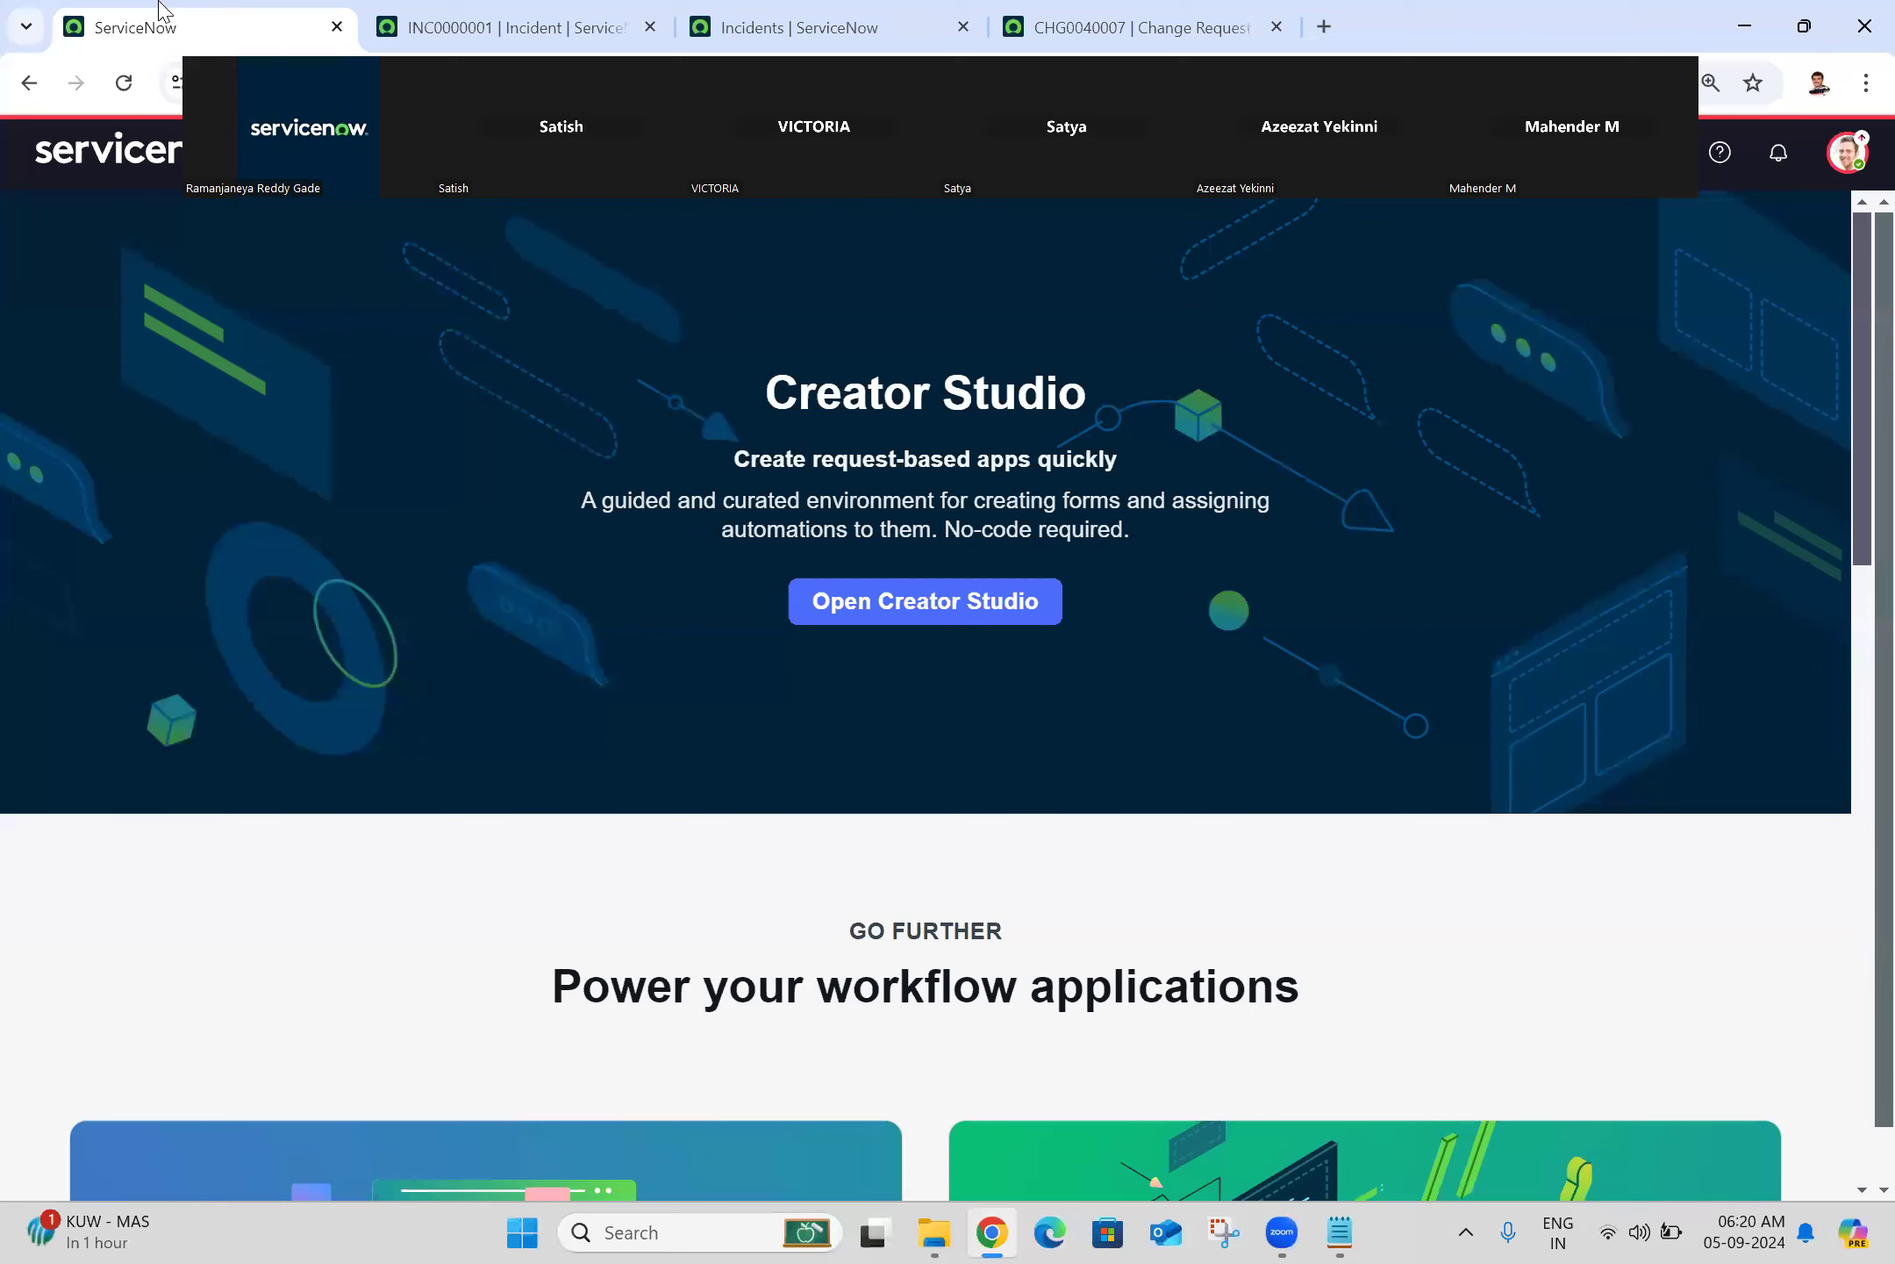
# Step: Set related lists in classic forms to After the form loads, then reload CHG0040007
pyautogui.click(1850, 163)
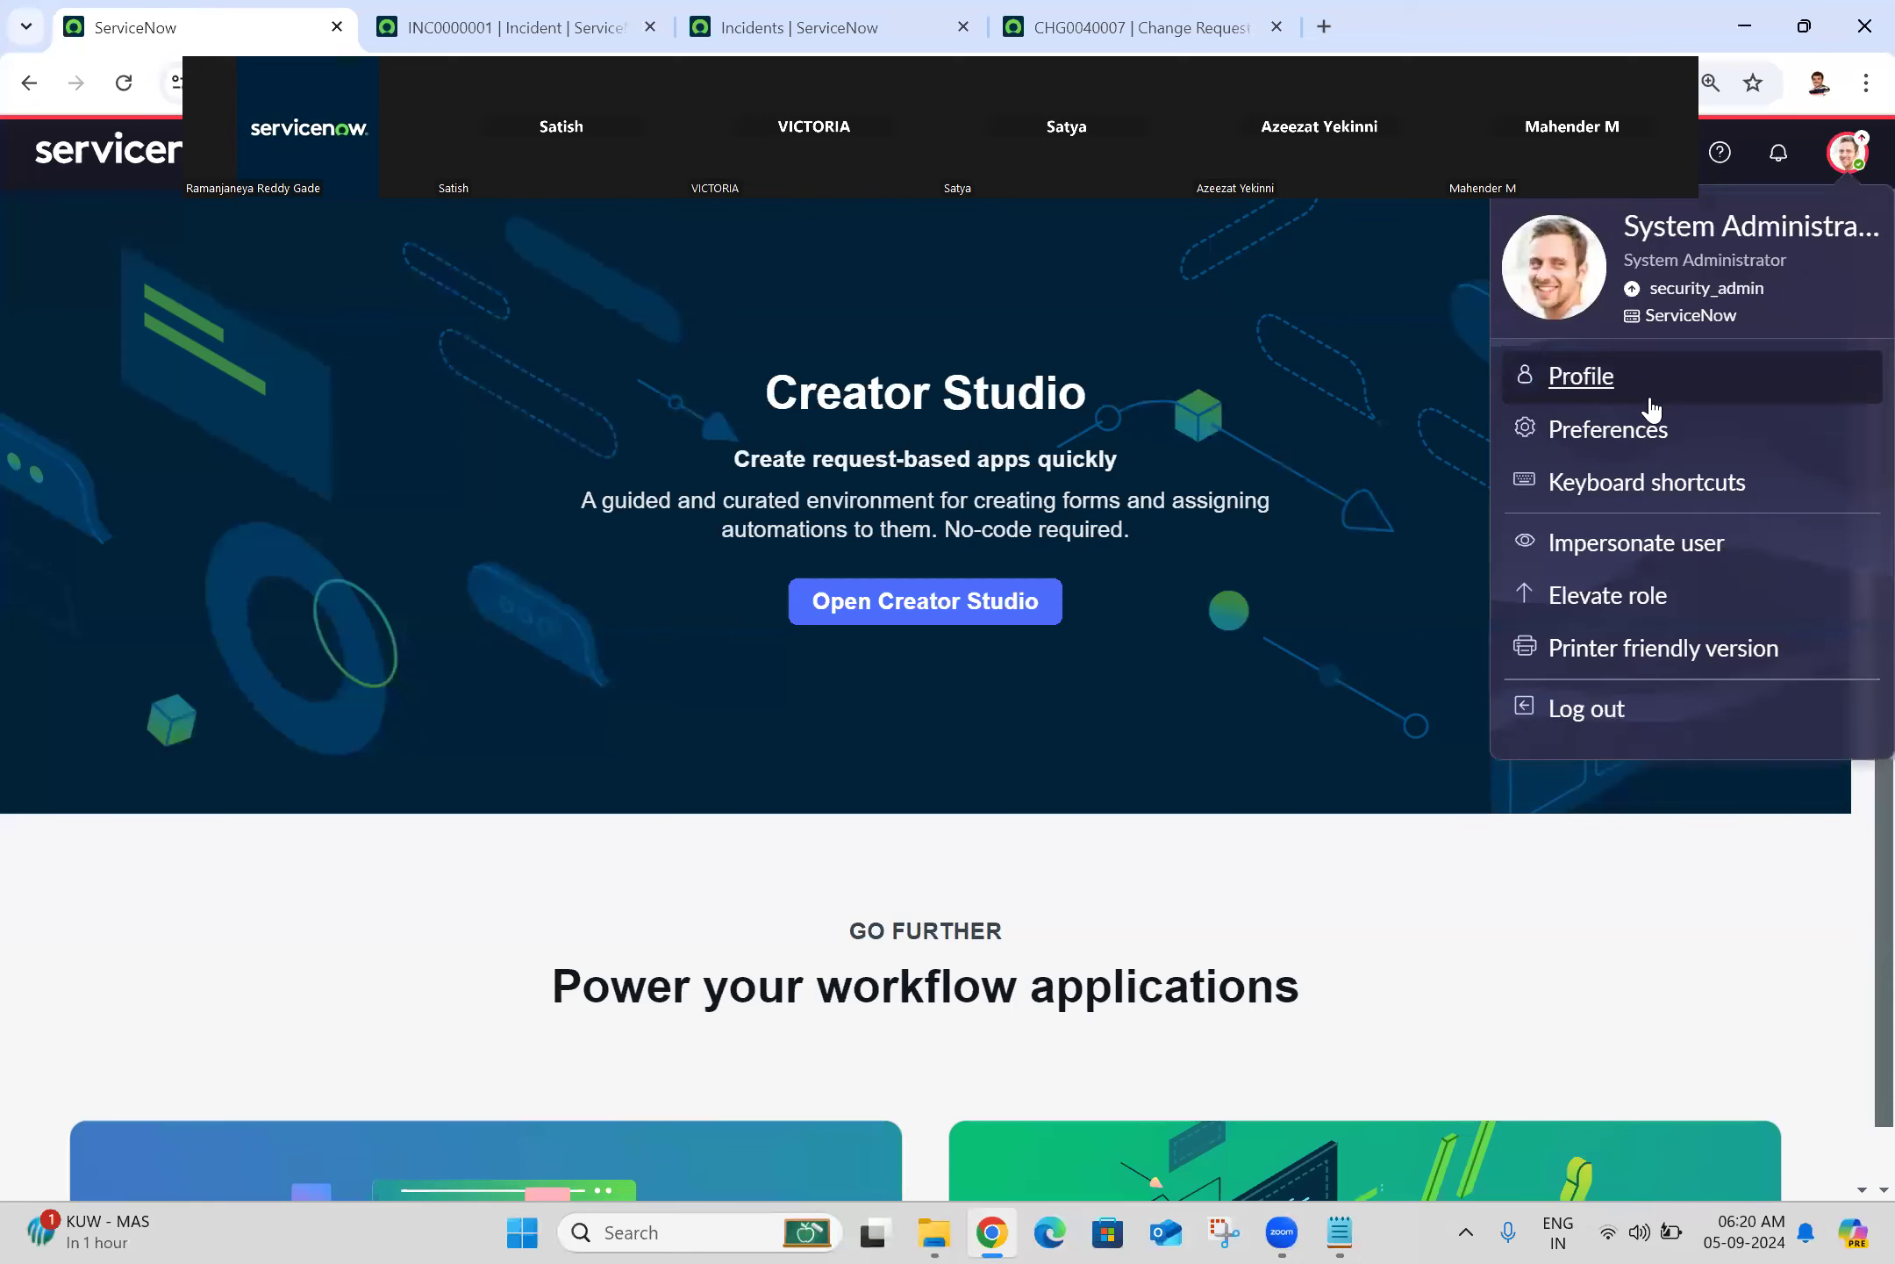
pyautogui.click(1658, 434)
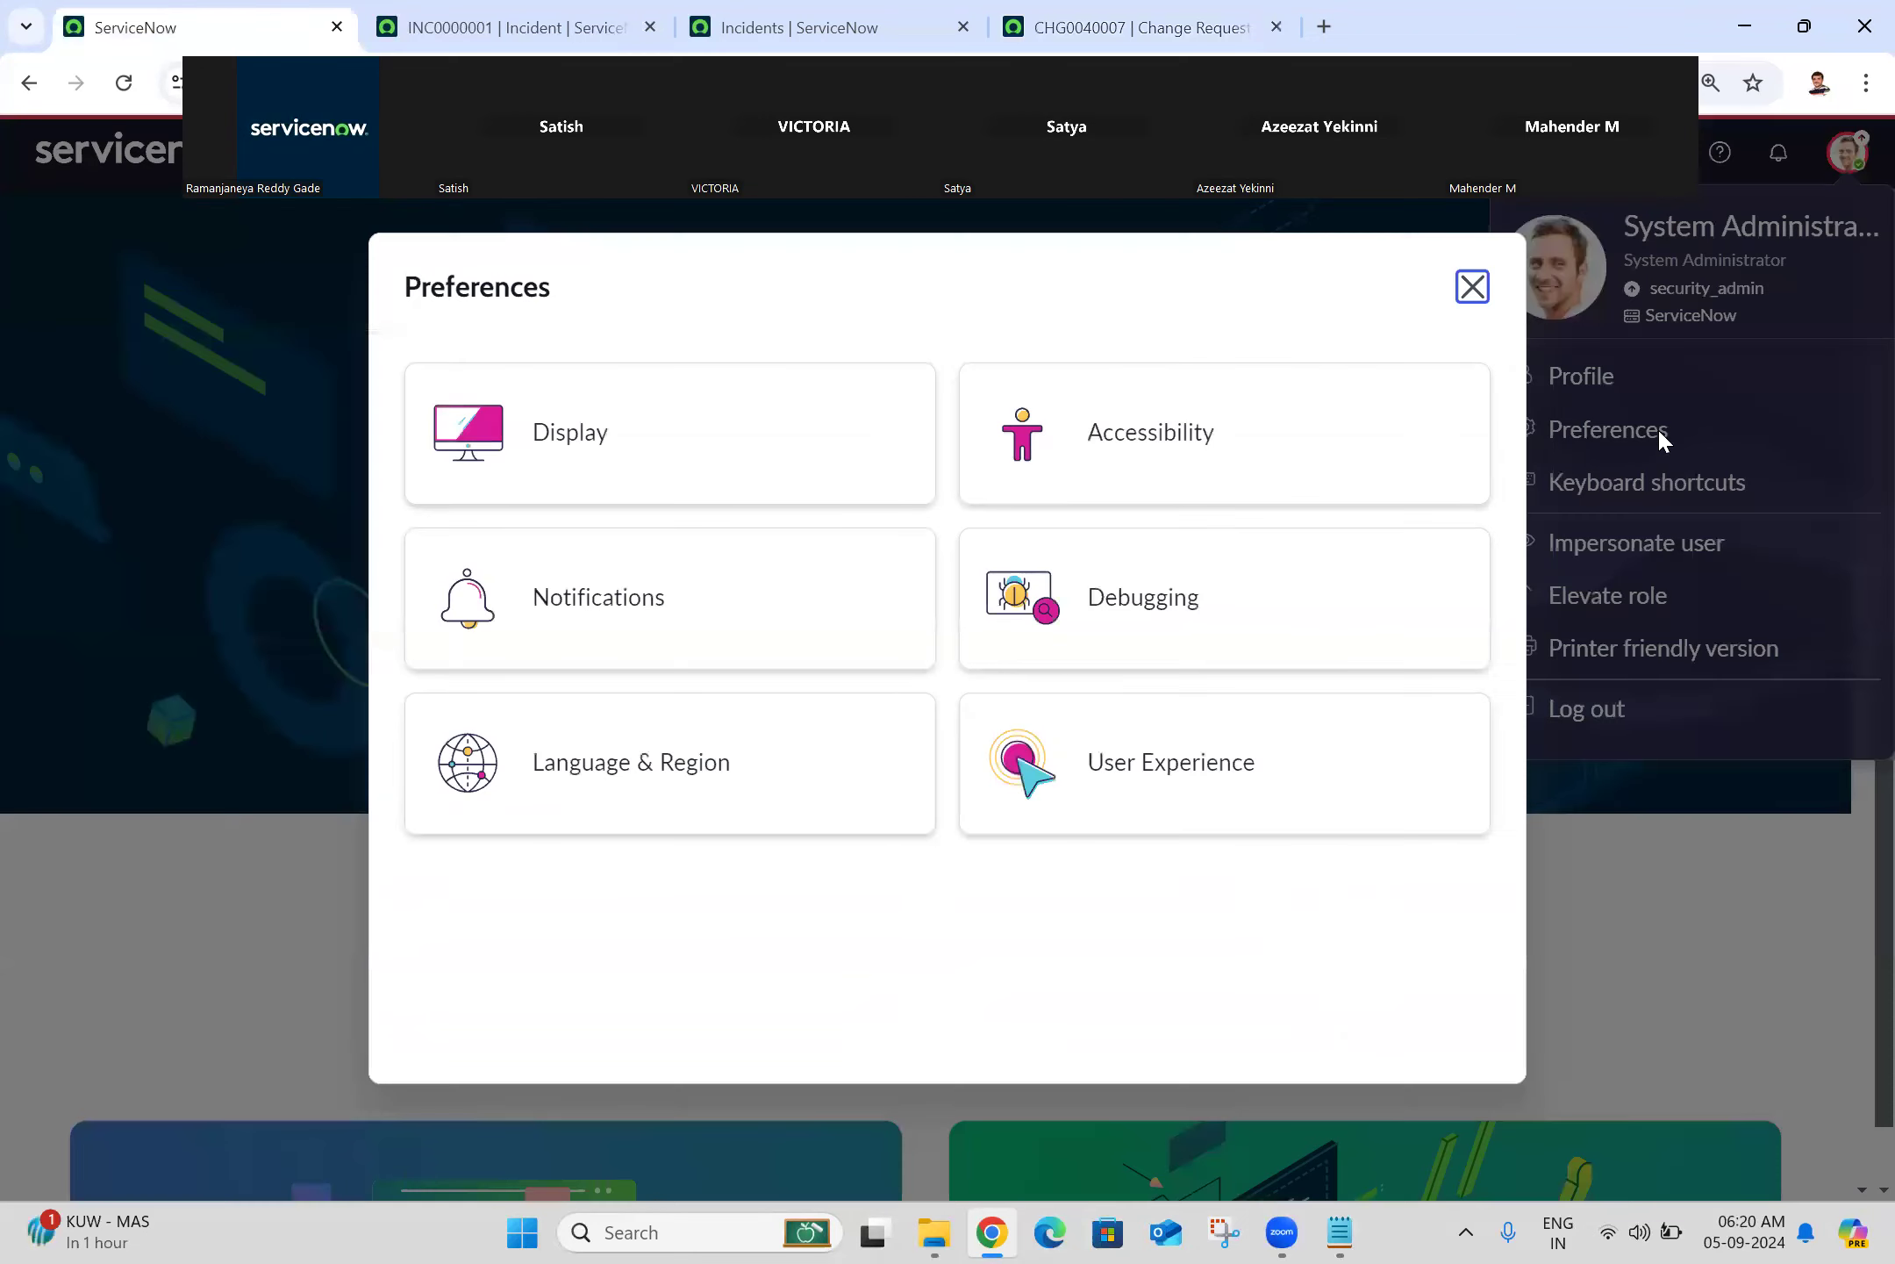
pyautogui.click(718, 449)
pyautogui.click(1113, 457)
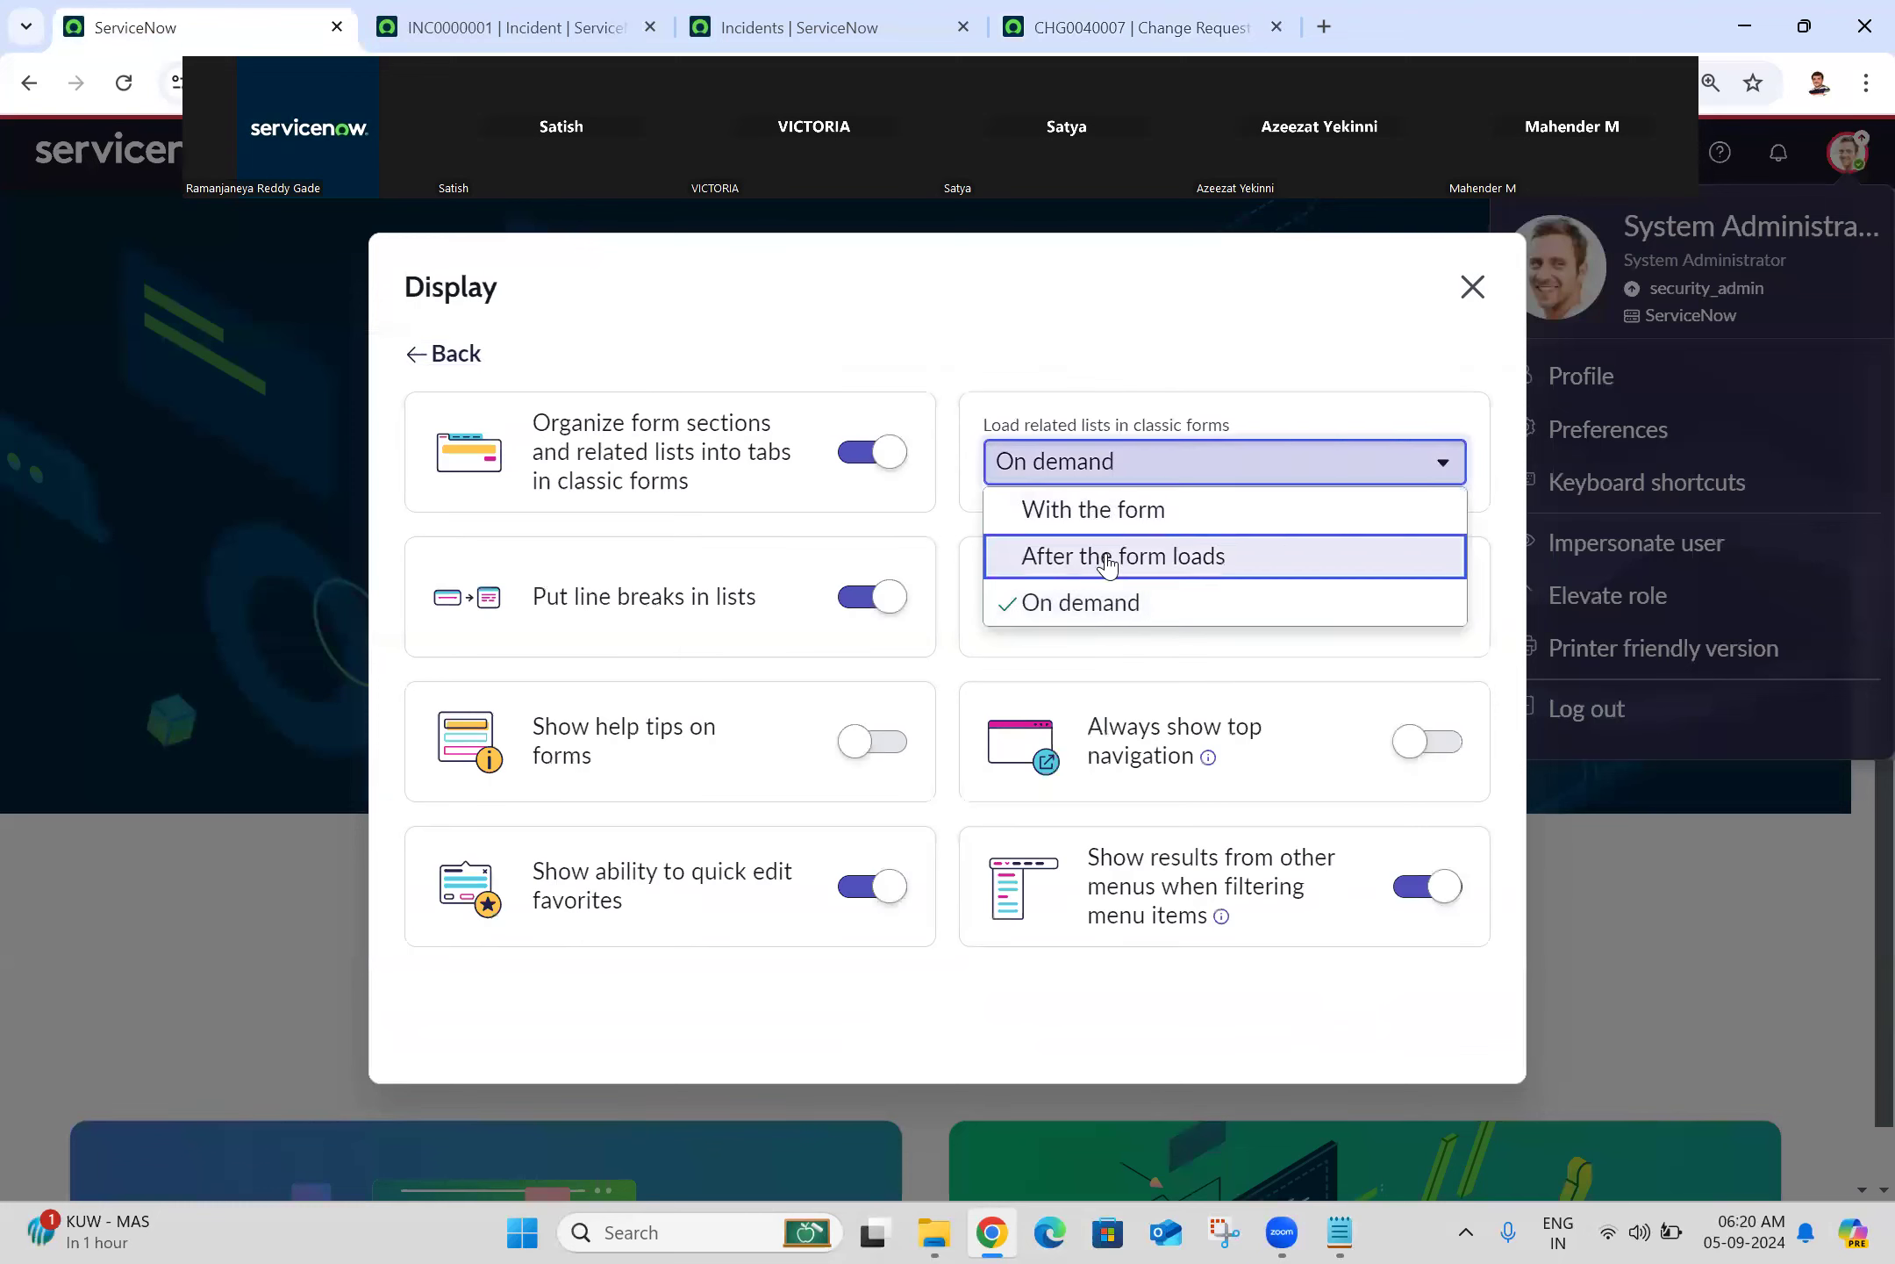
pyautogui.click(1107, 559)
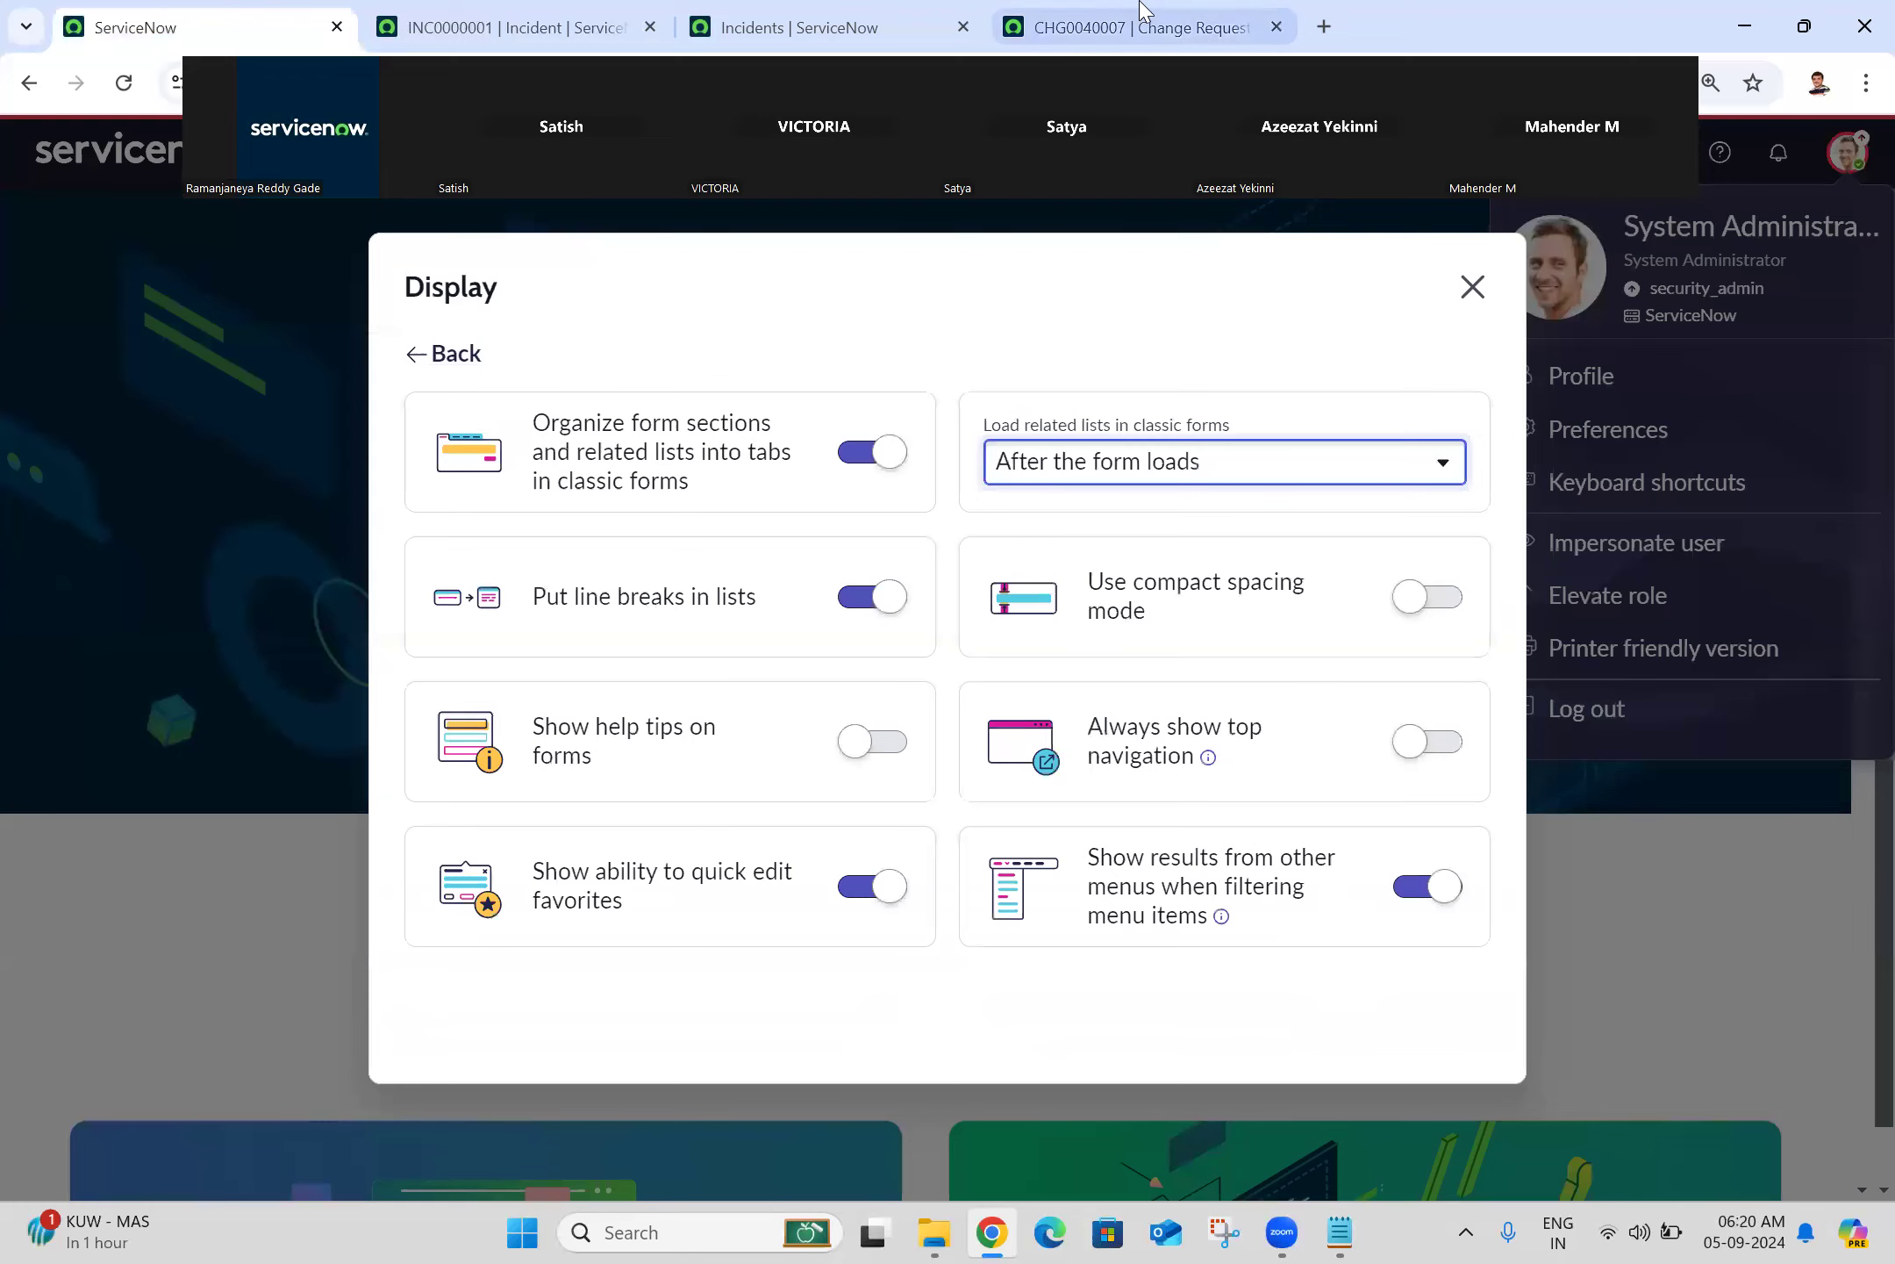
pyautogui.click(1202, 19)
pyautogui.click(123, 82)
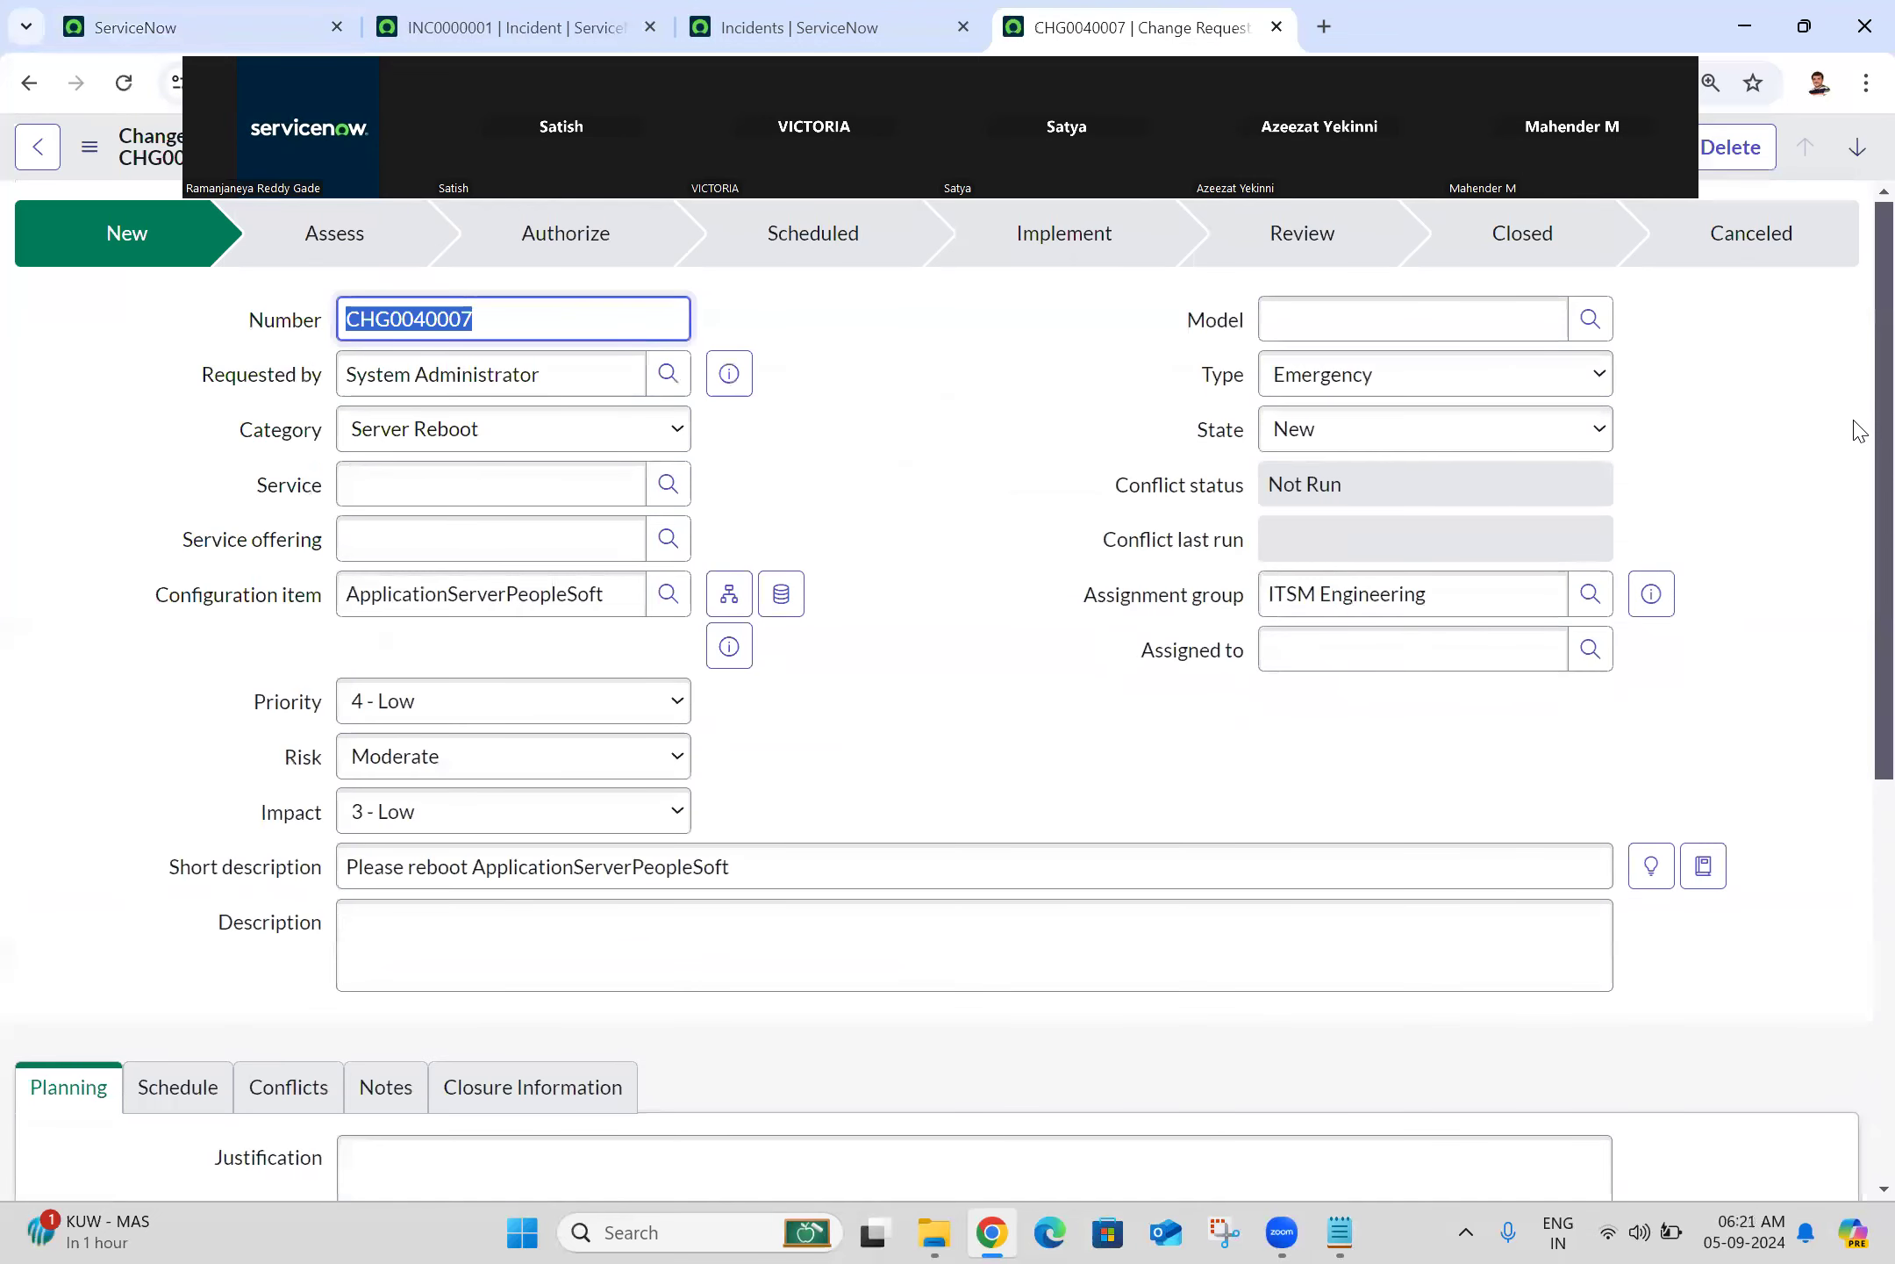
# Step: Check CHG0040007's related lists, including the empty Affected CIs, before and after another reload
pyautogui.scroll(-6, 1859, 430)
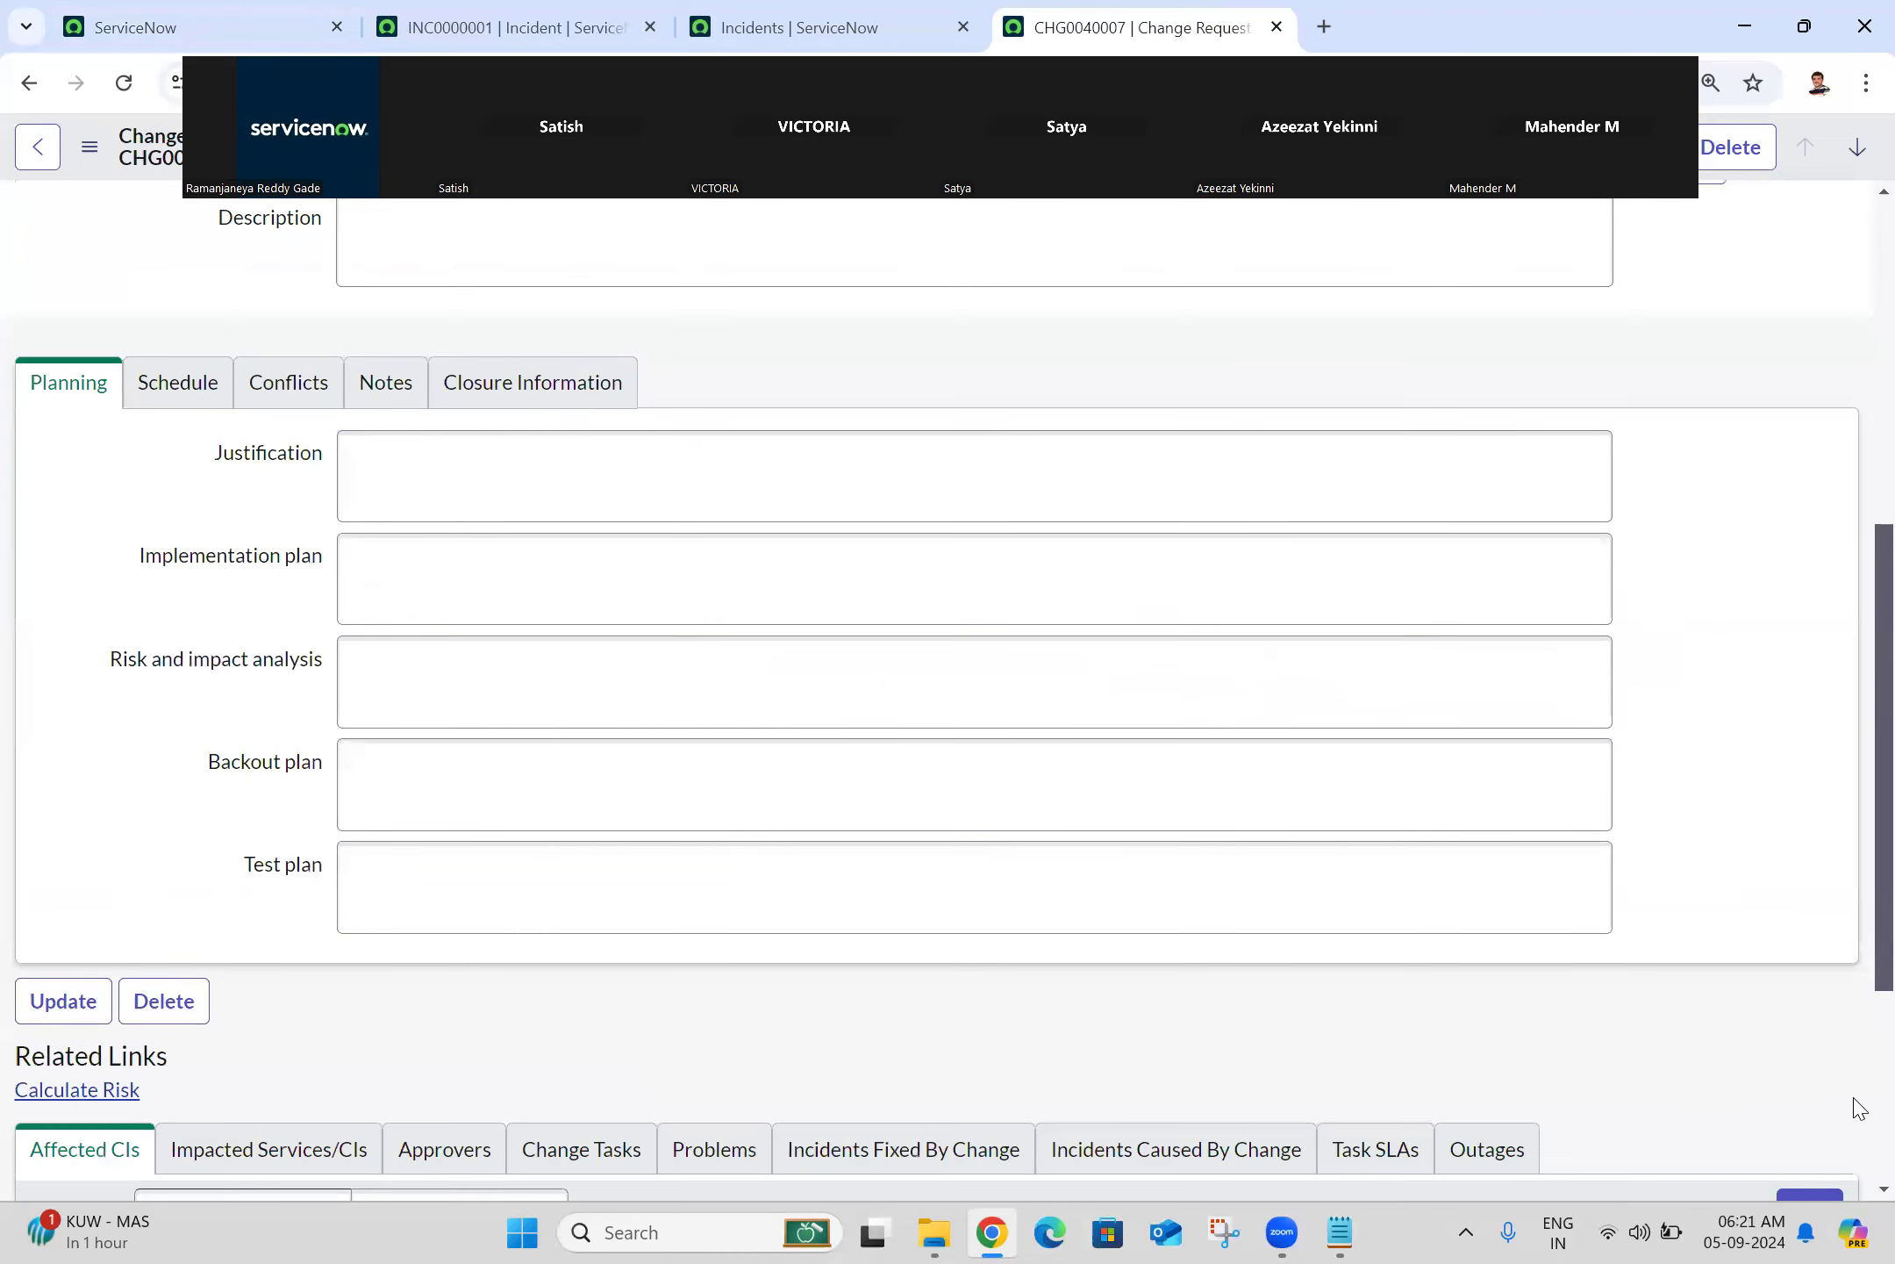
pyautogui.scroll(-5, 1859, 1109)
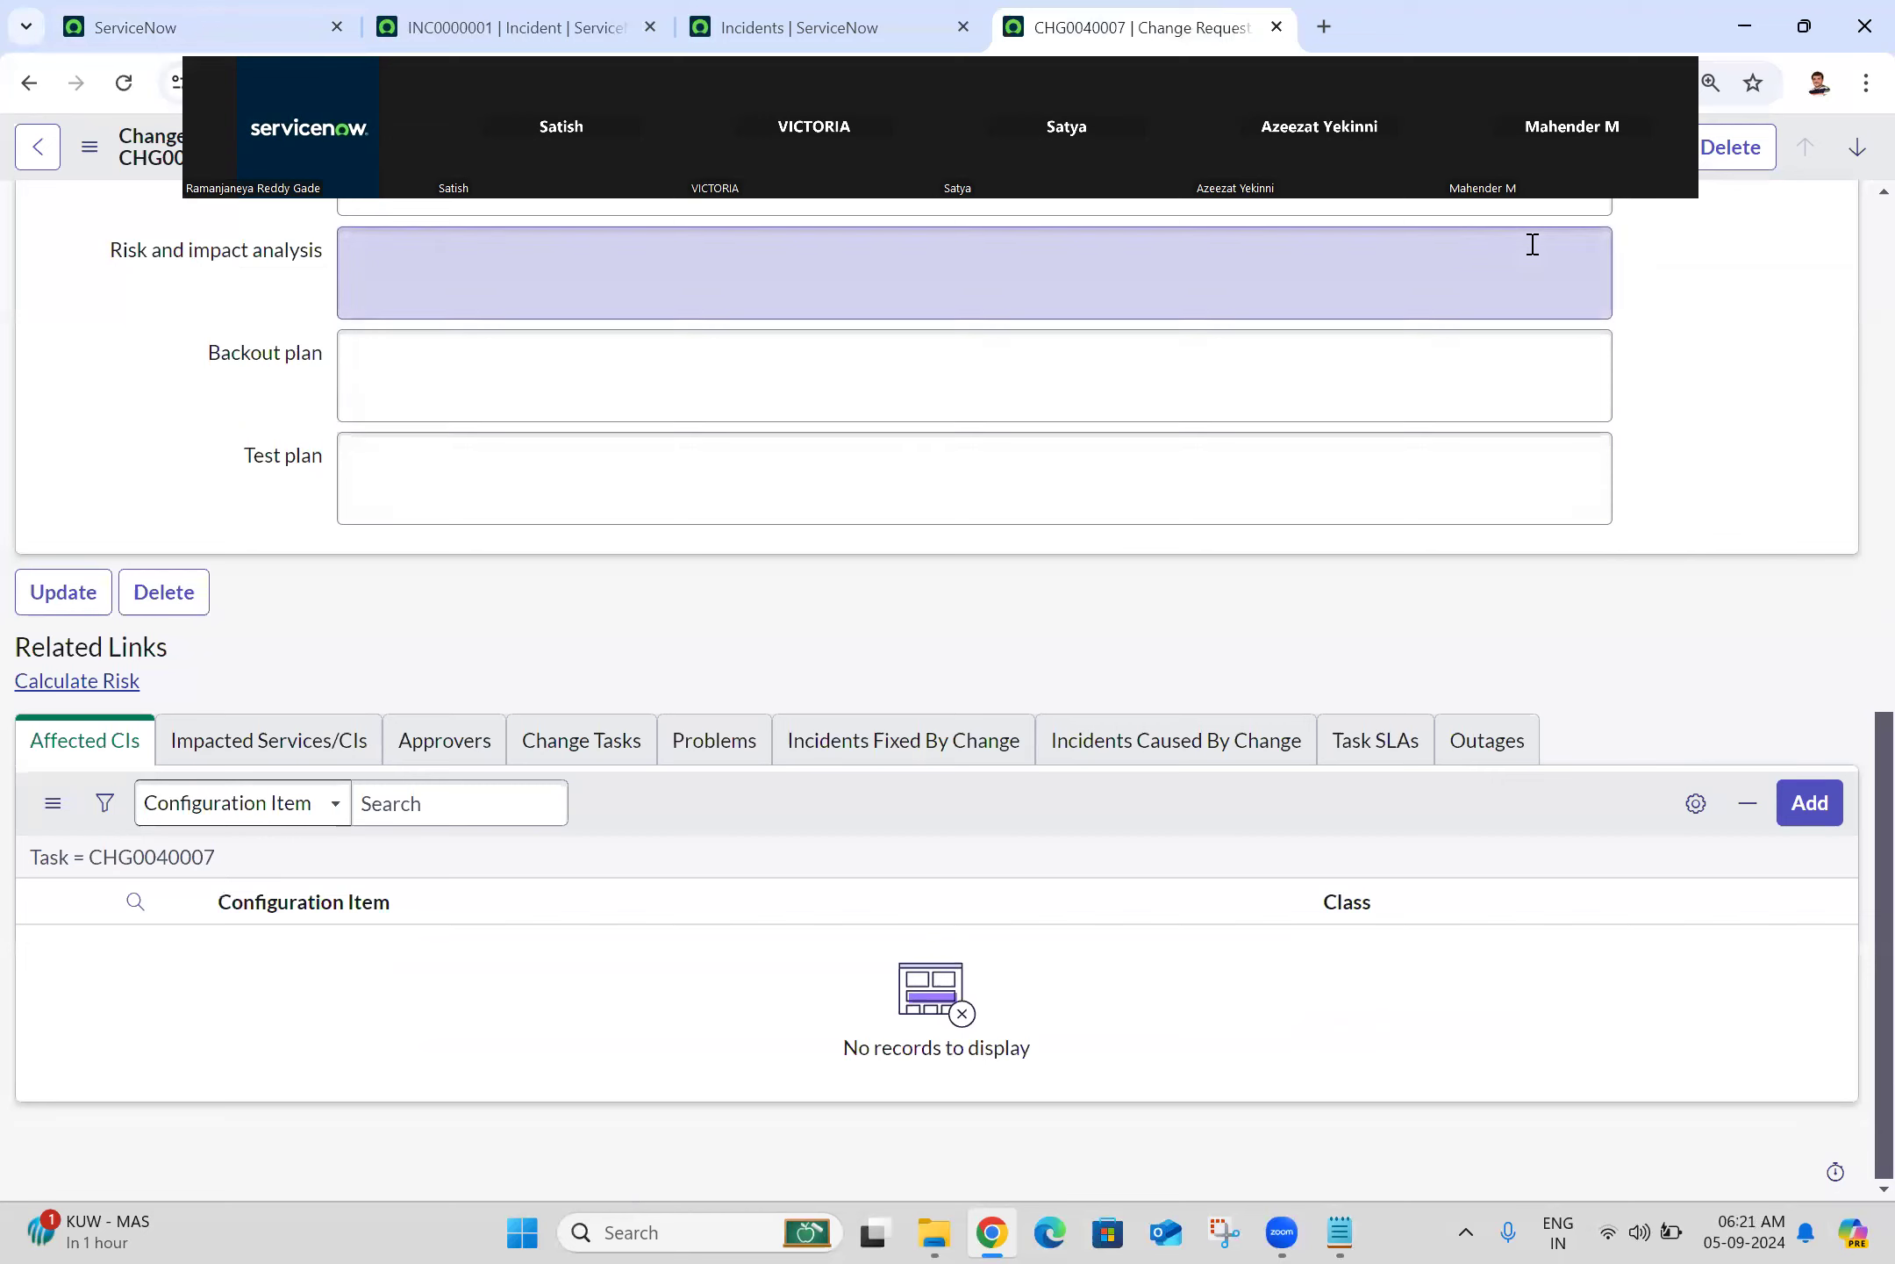
pyautogui.click(124, 82)
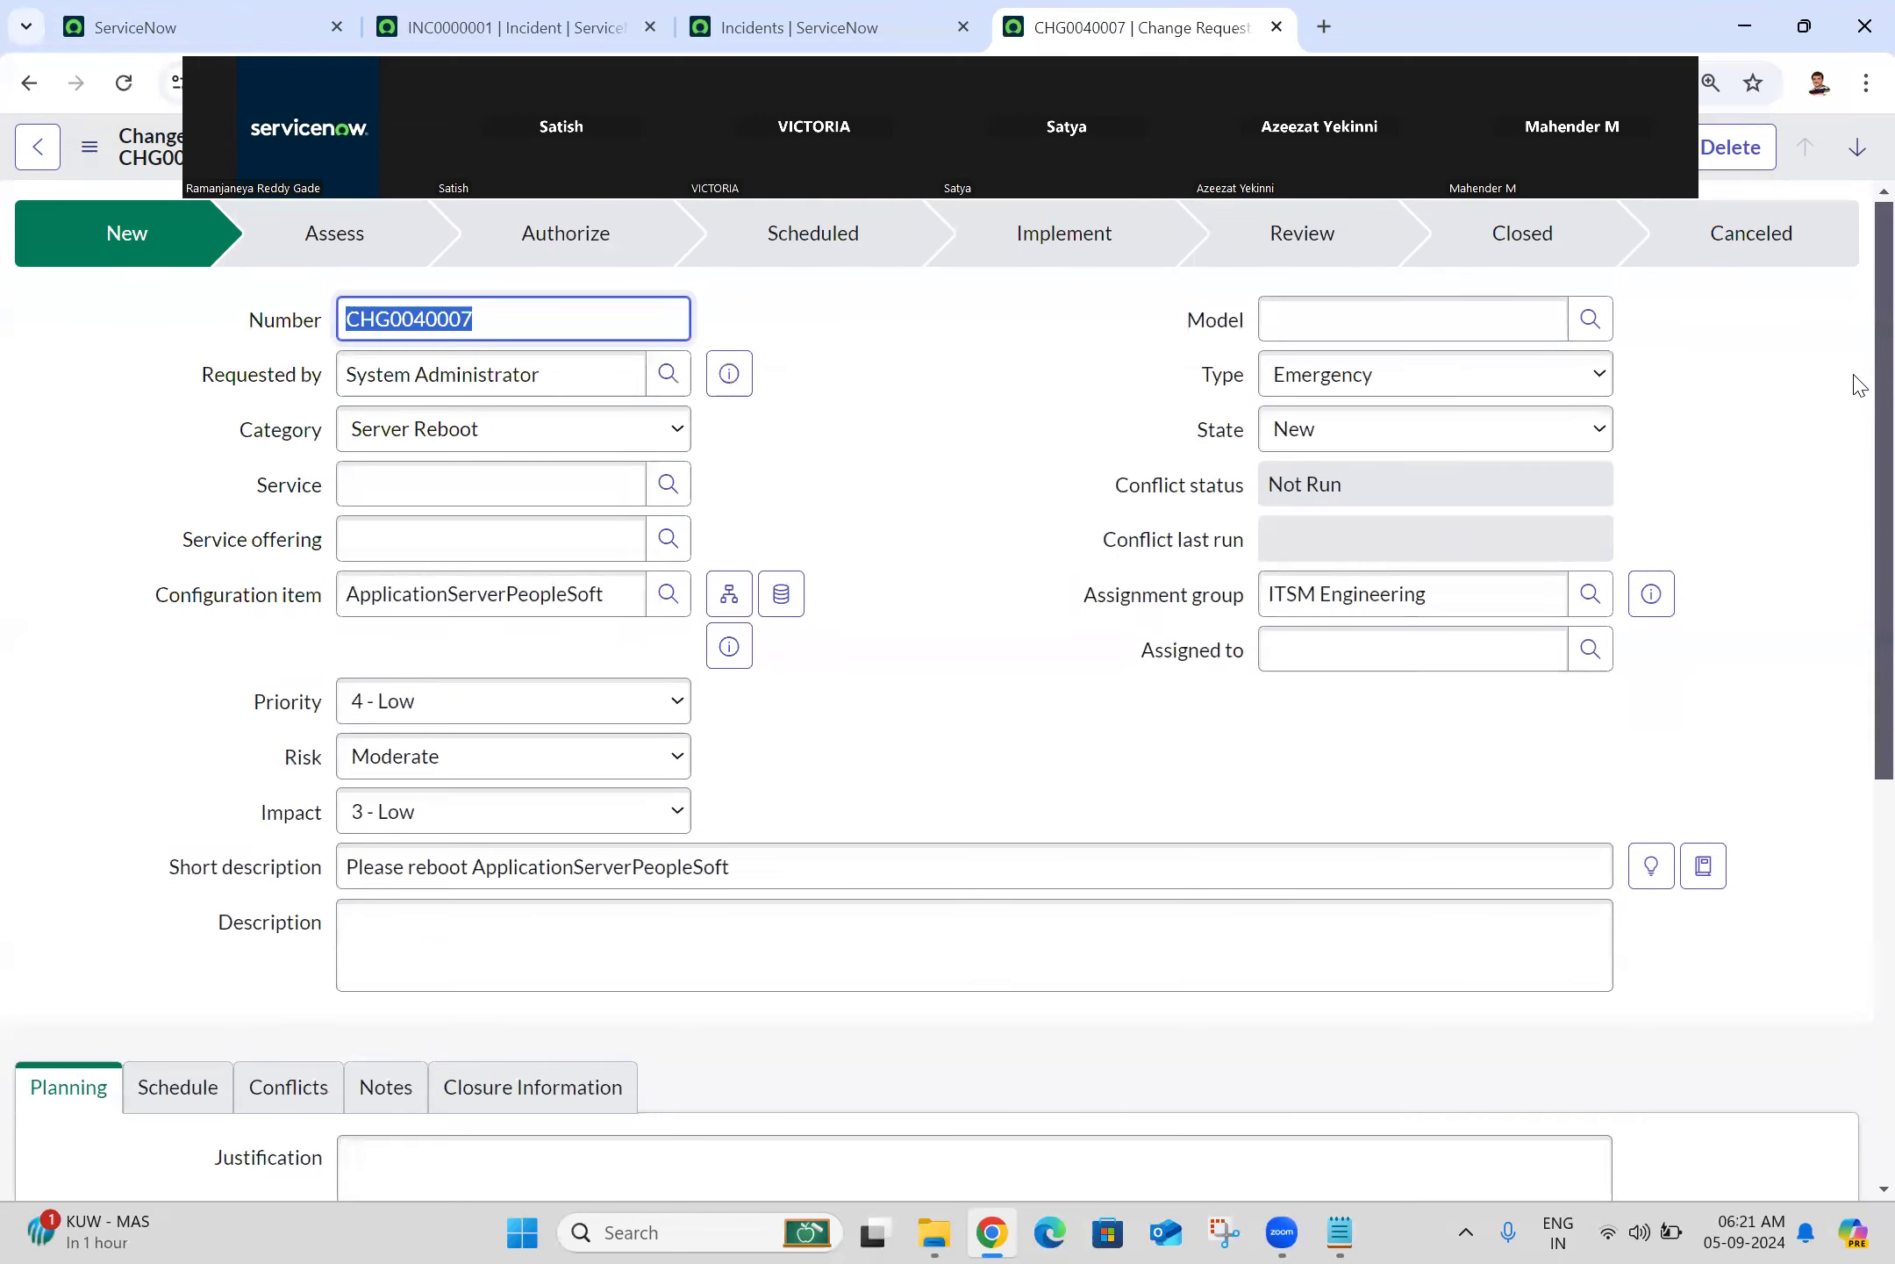
pyautogui.scroll(-9, 1859, 386)
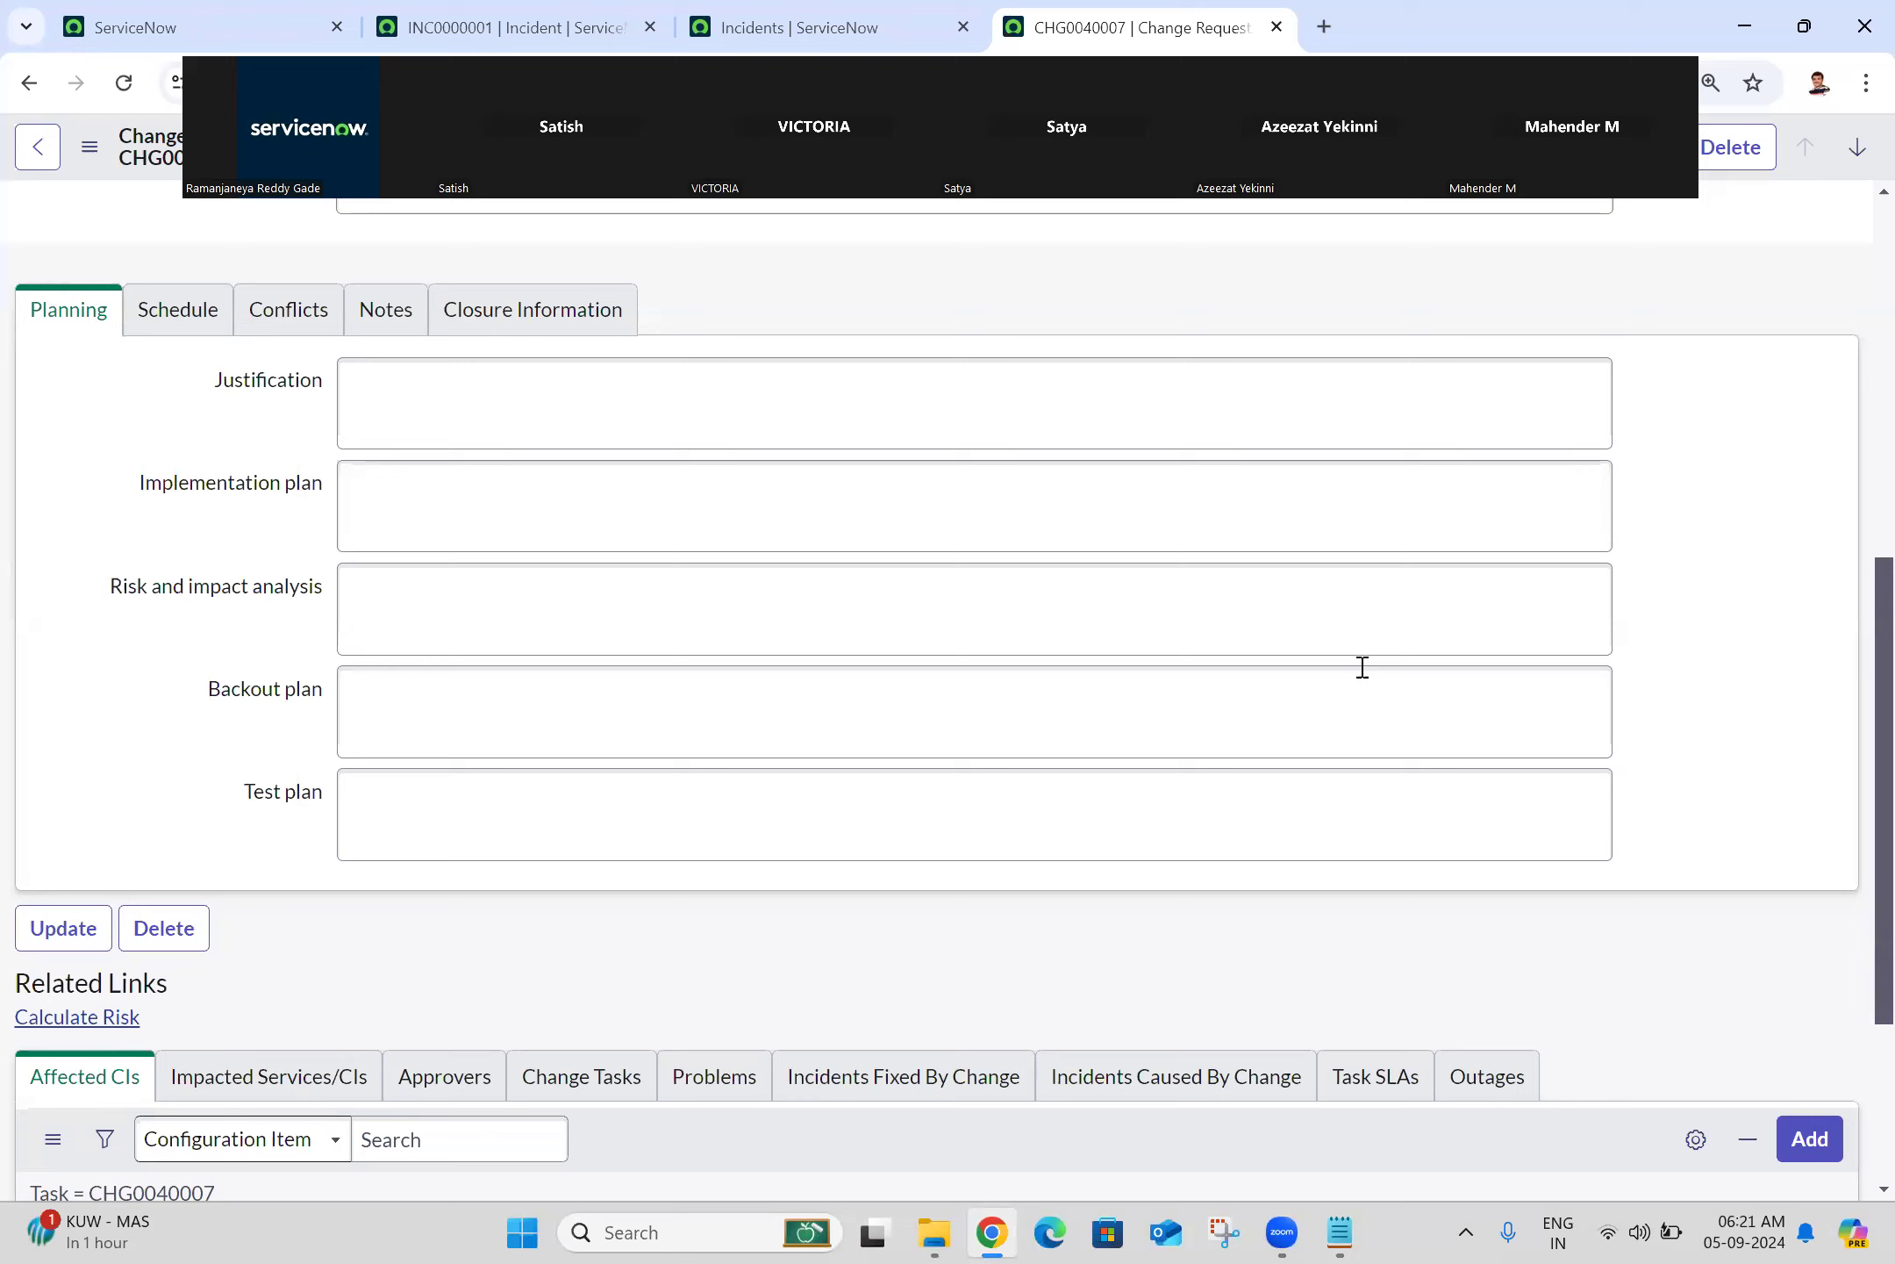
# Step: Set 'Load related lists in classic forms' back to With the form and close Display preferences
pyautogui.click(187, 10)
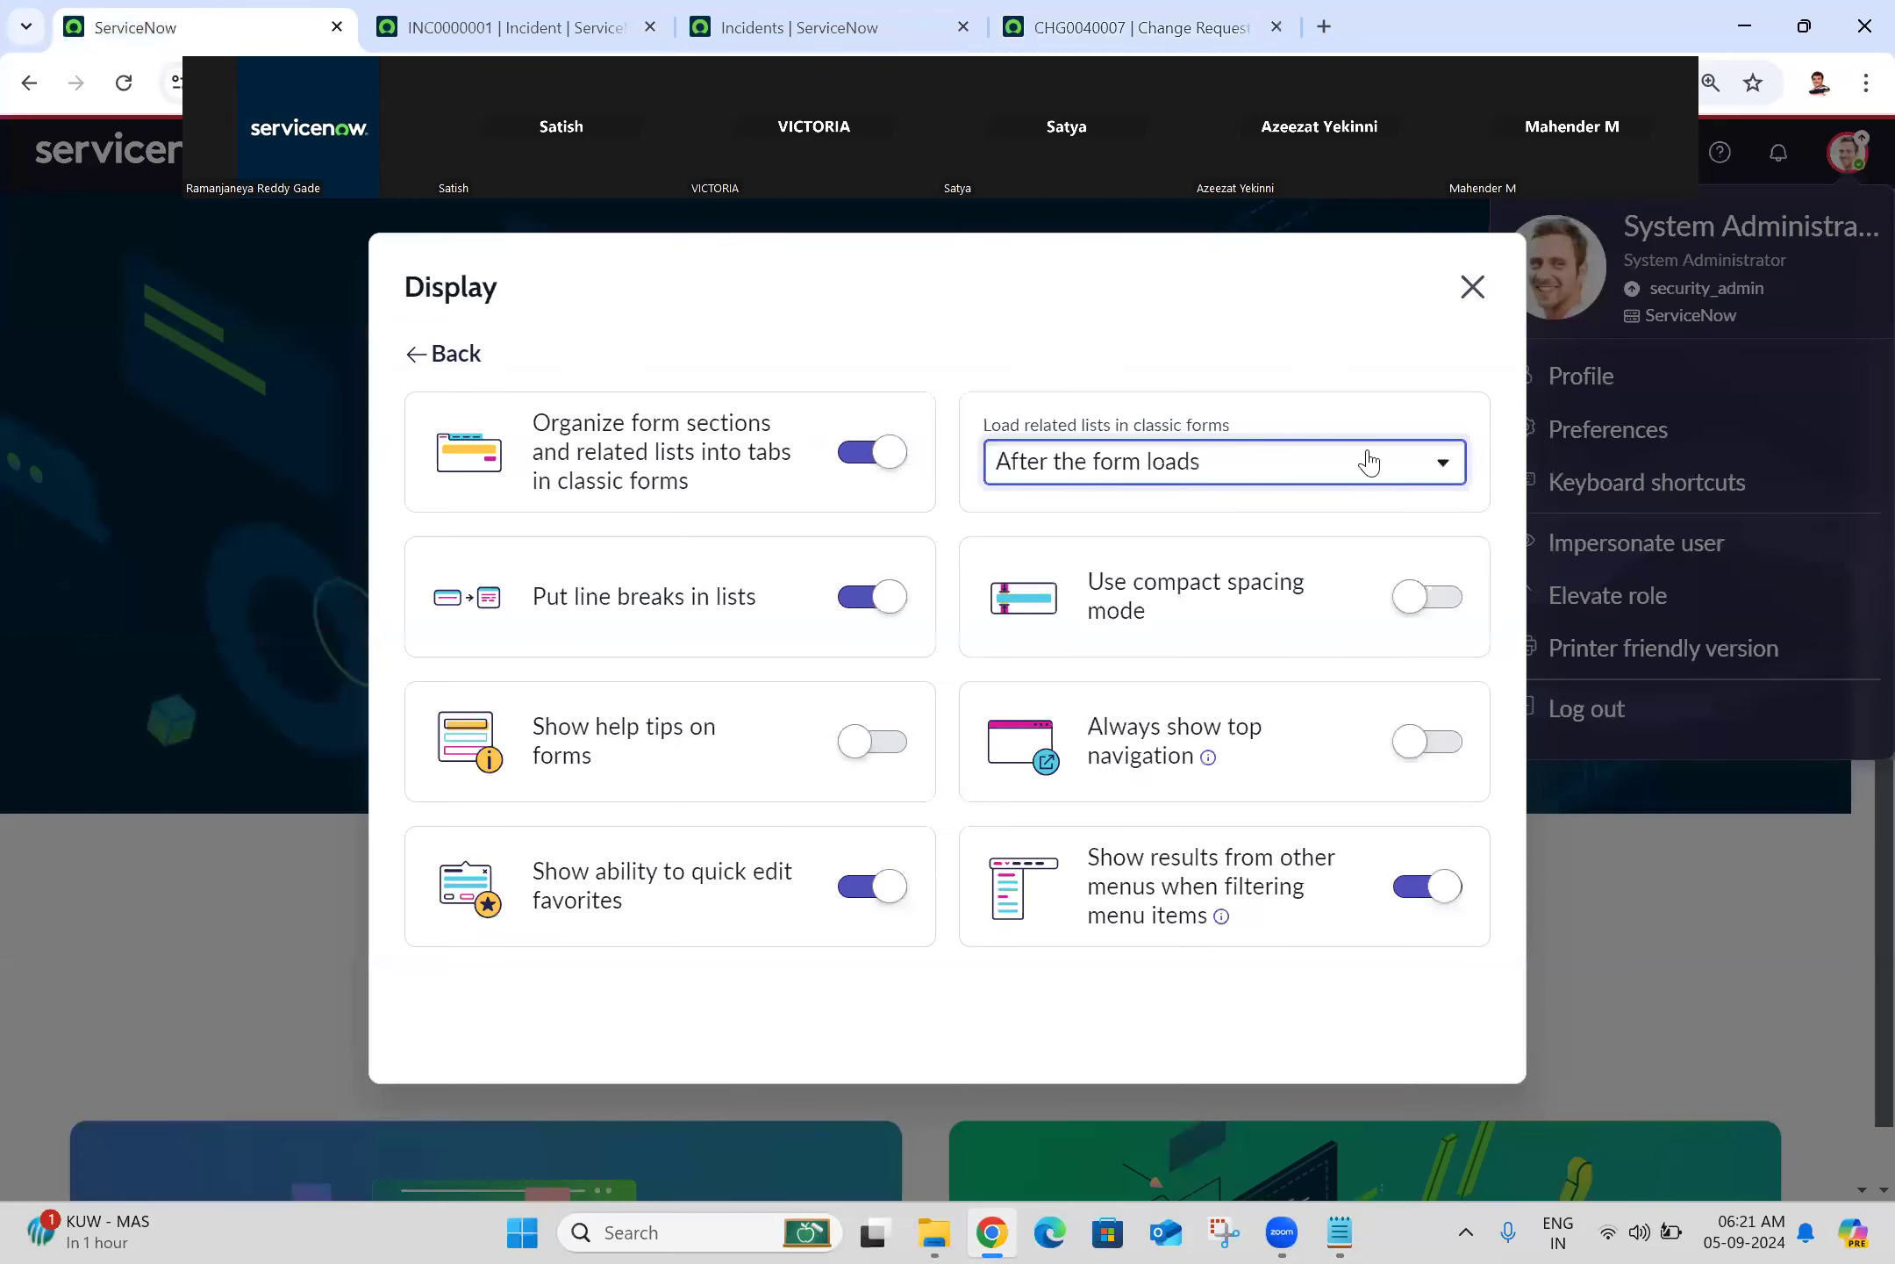
pyautogui.click(1267, 481)
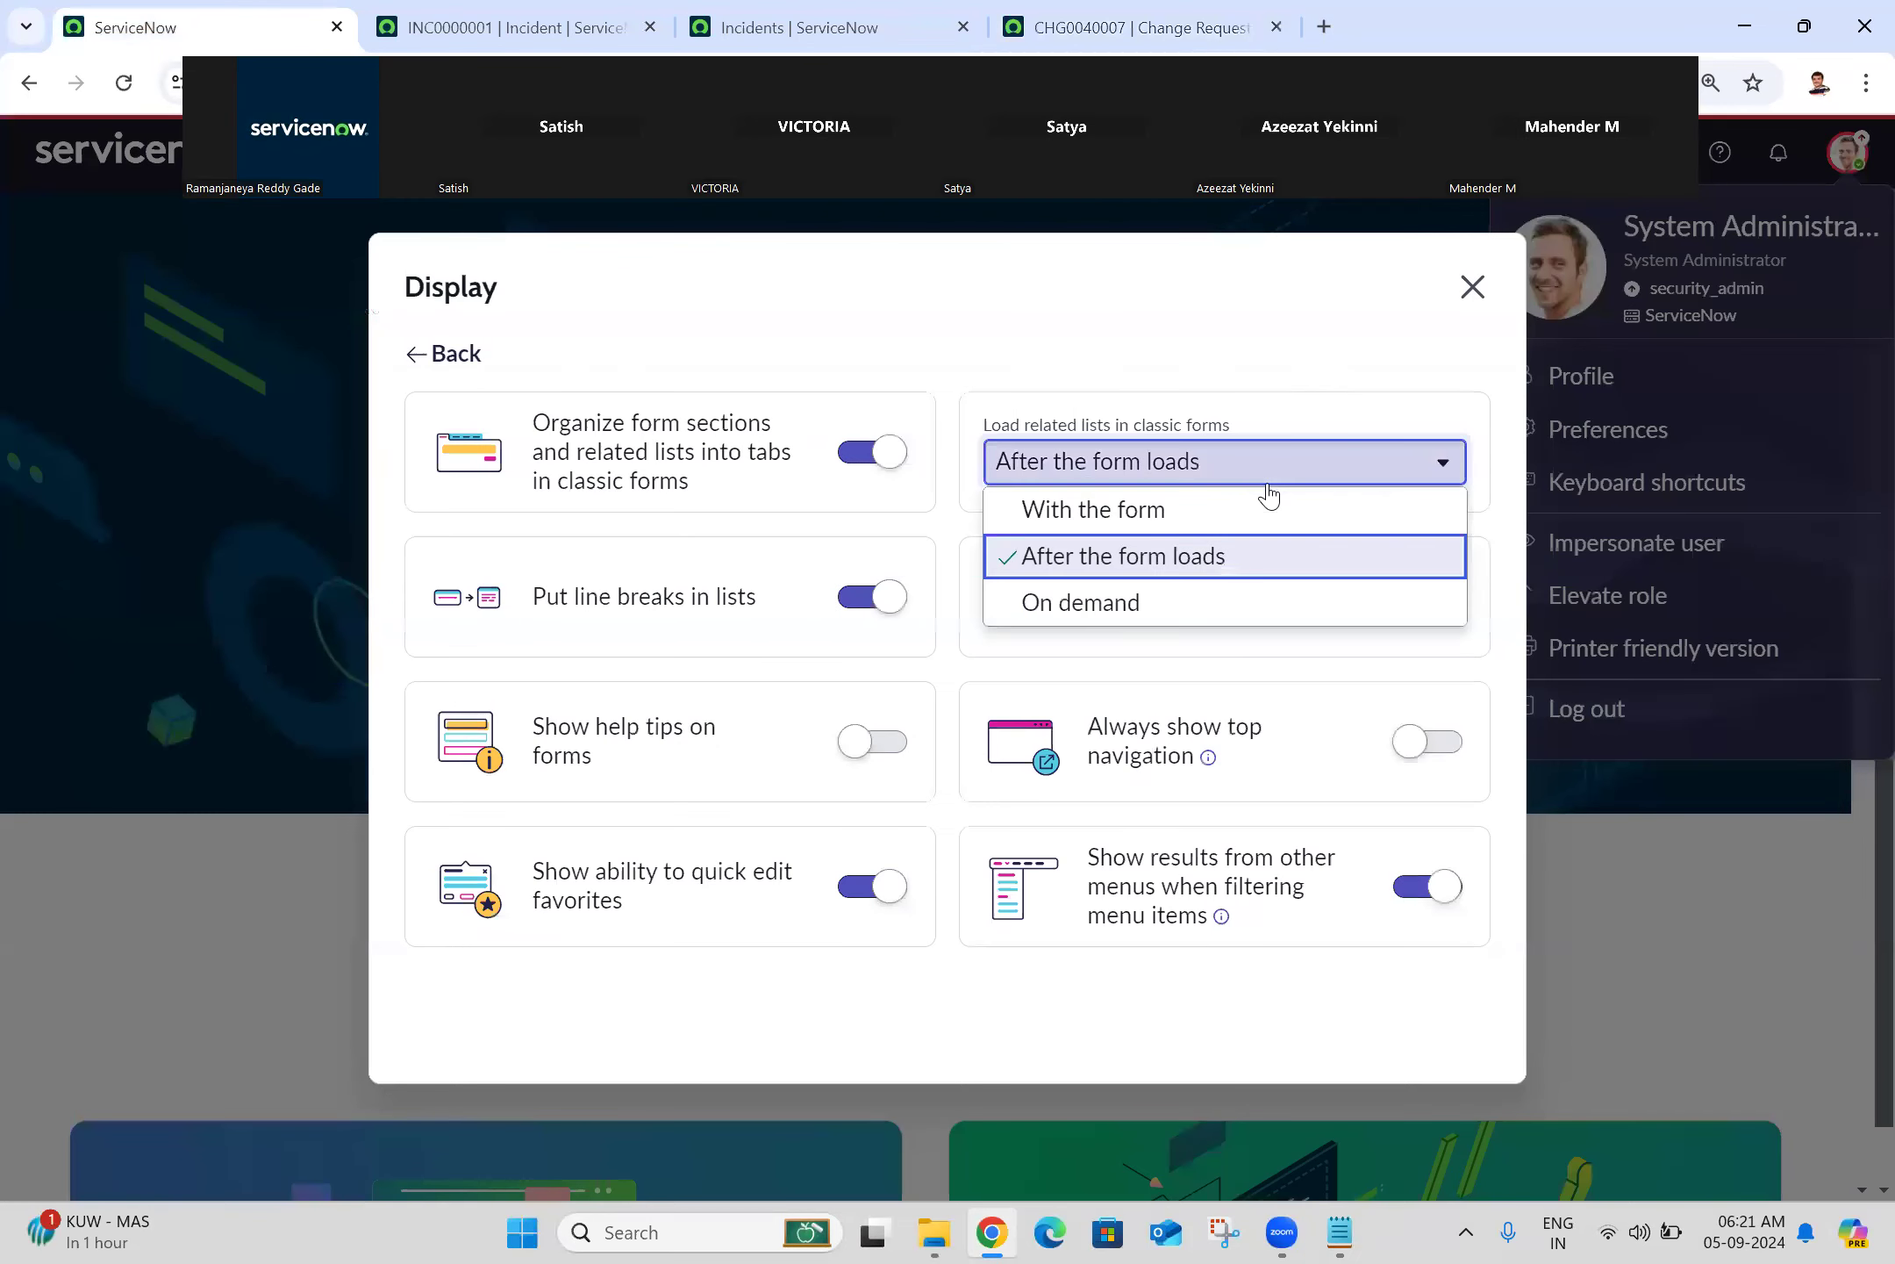
pyautogui.click(1155, 514)
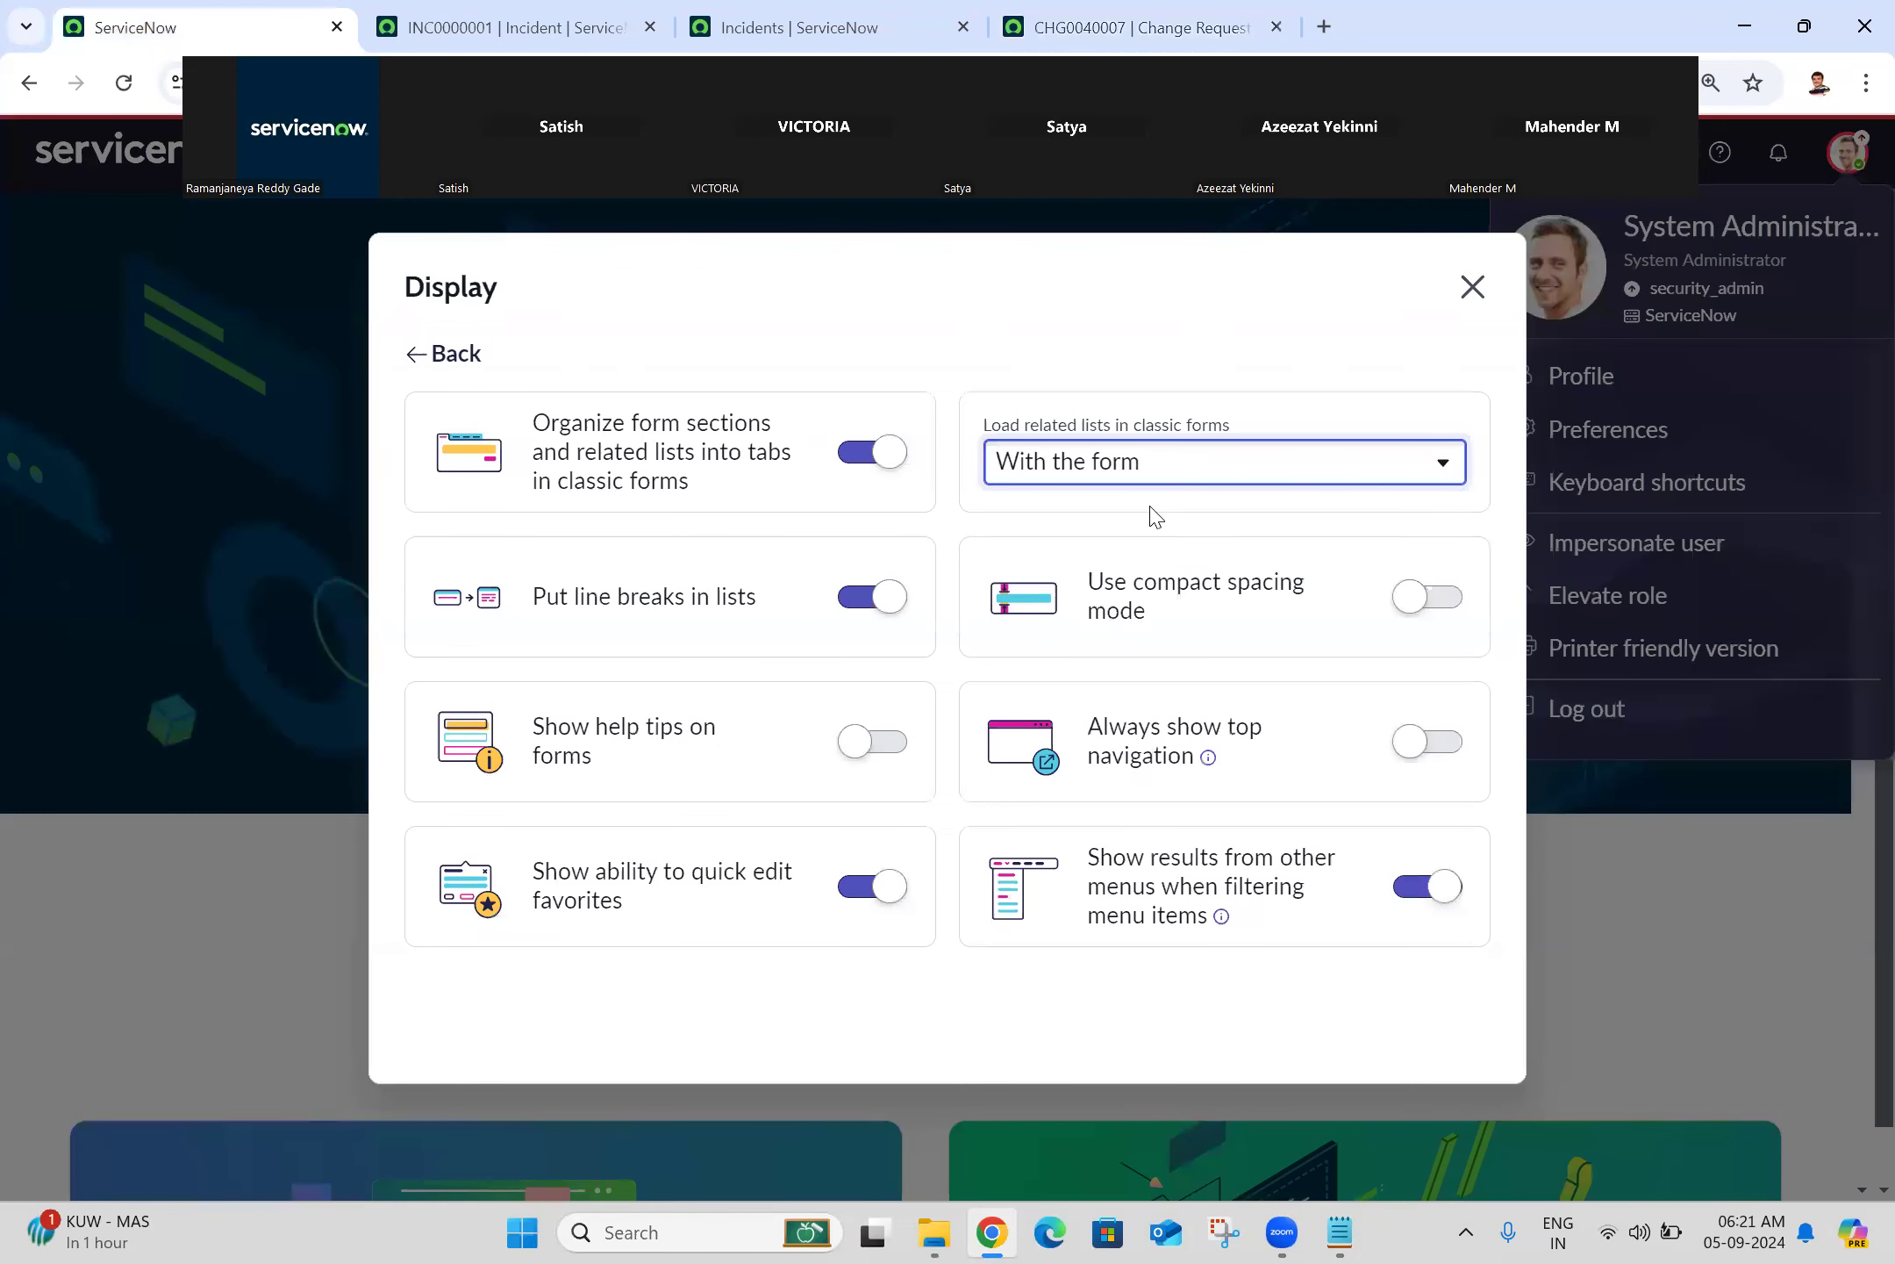
pyautogui.click(1171, 332)
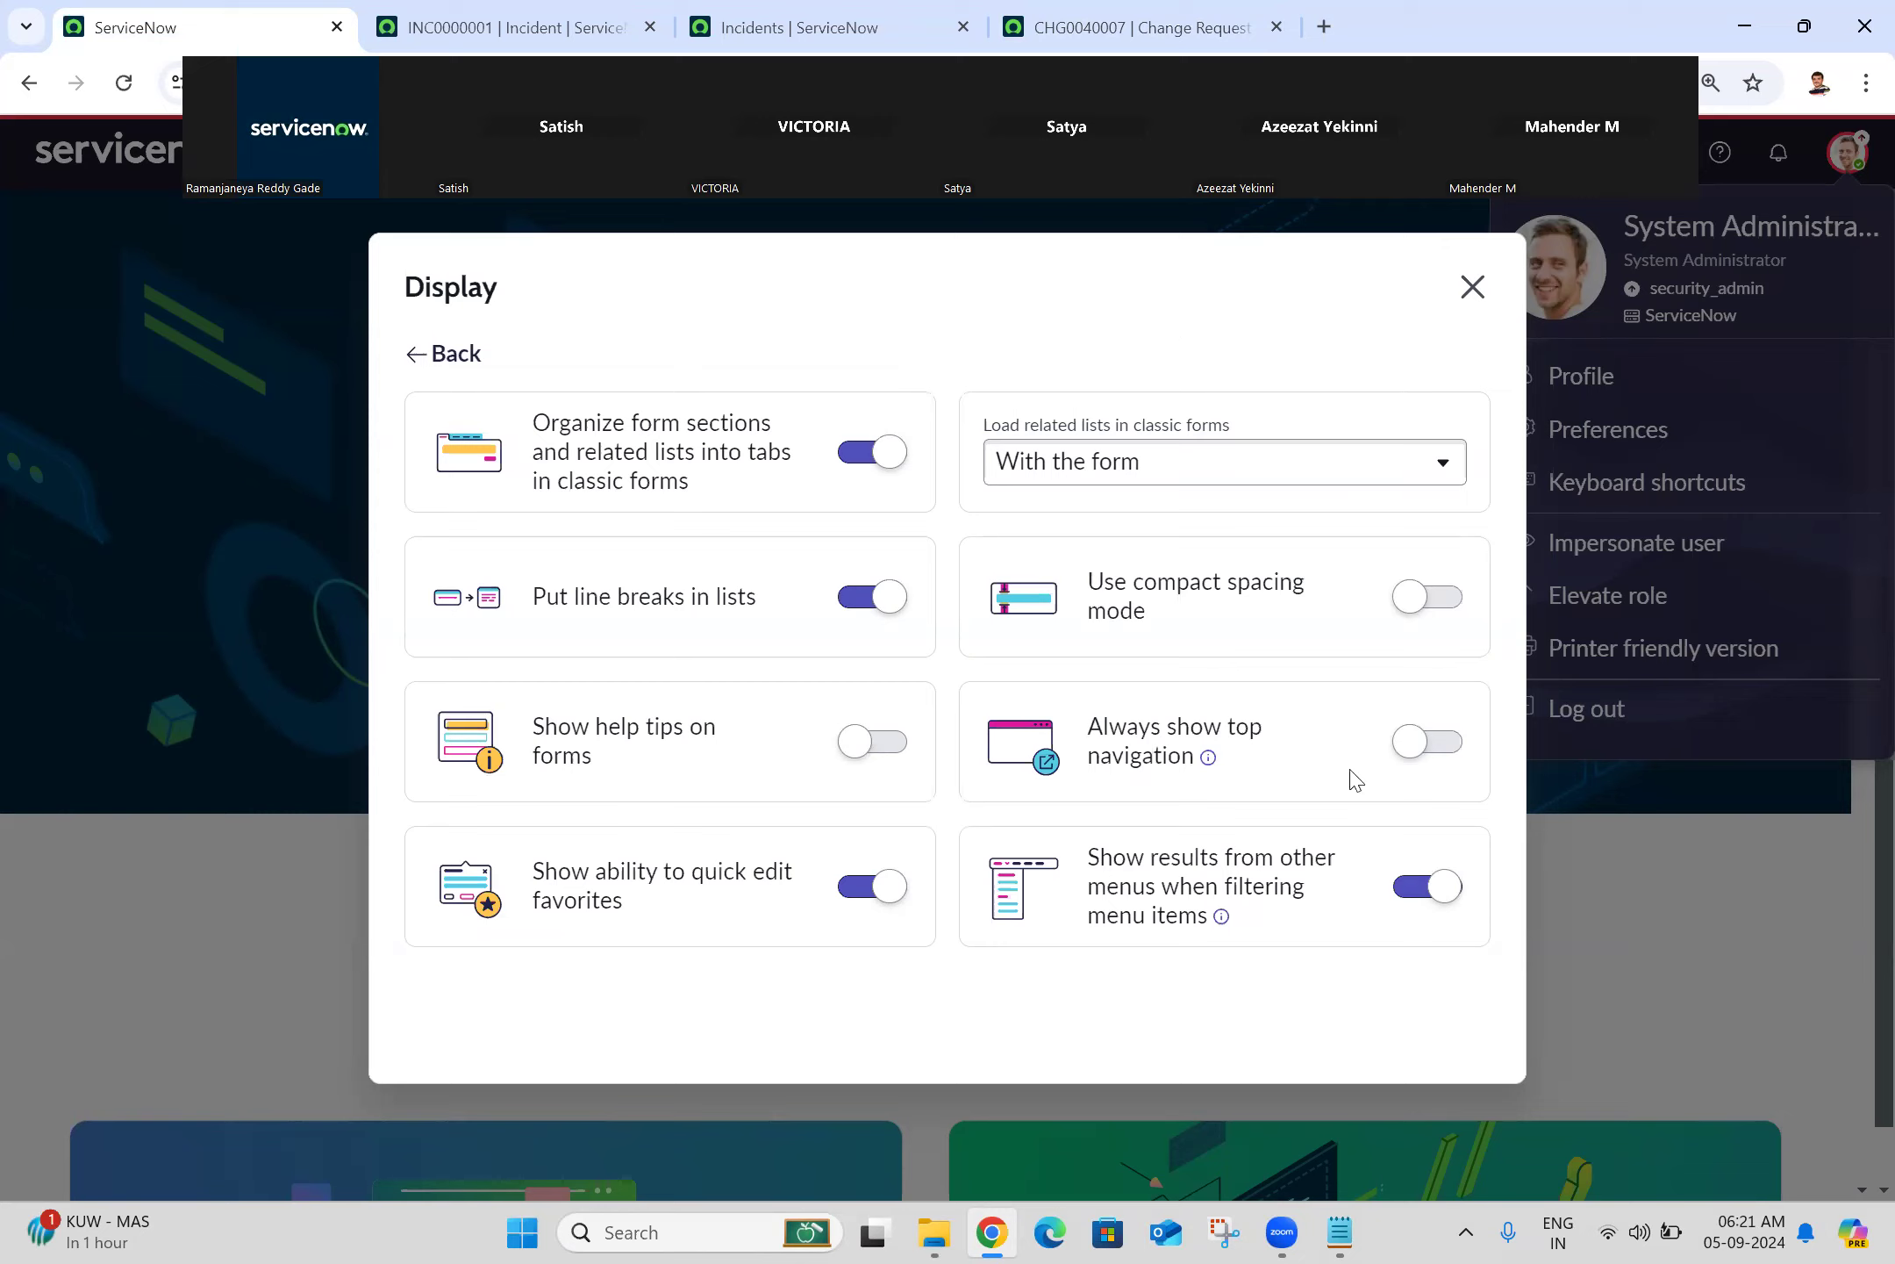
pyautogui.click(1474, 286)
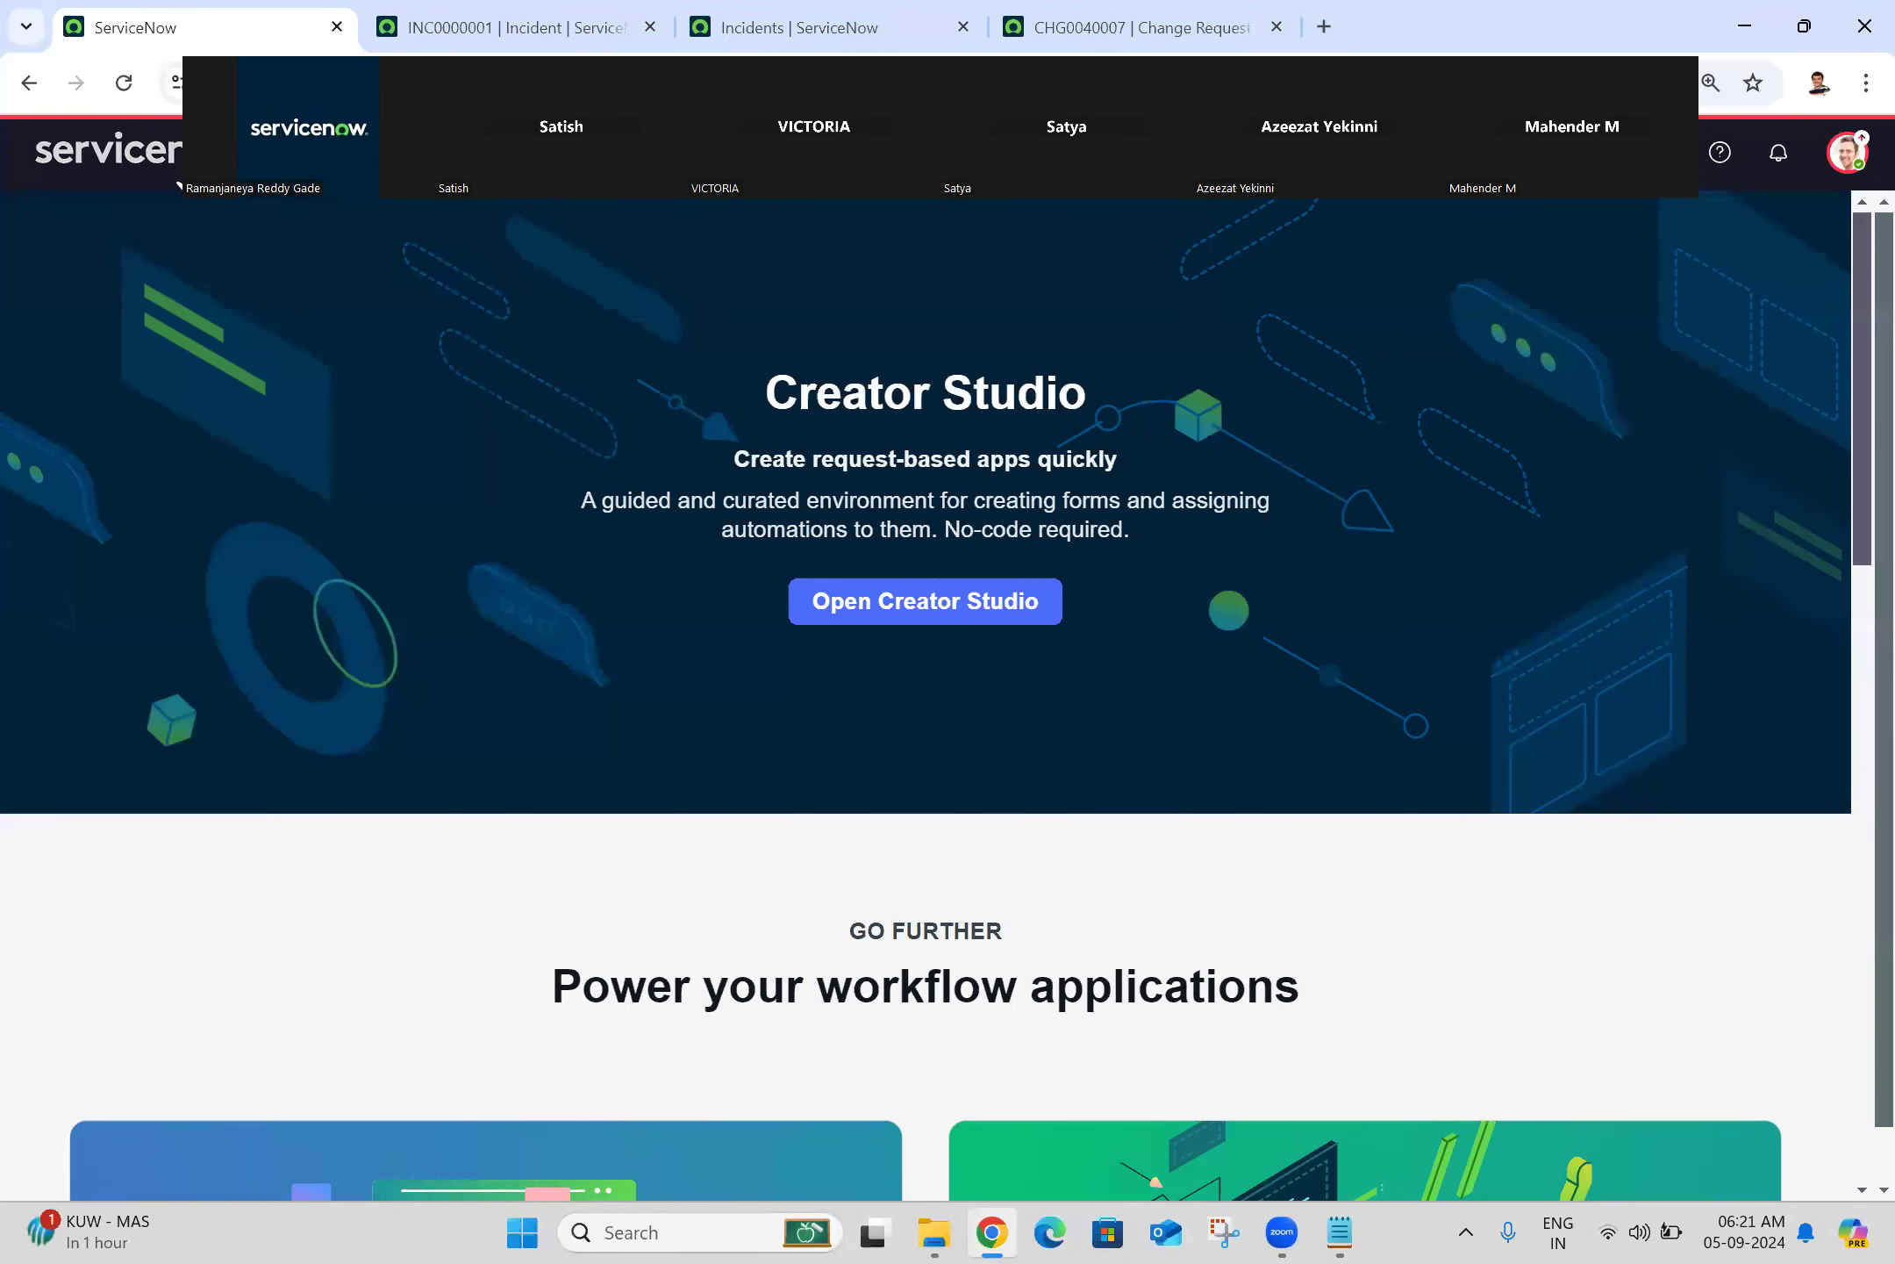
# Step: Review incident INC0000001's form and related lists, then go back to the ServiceNow home page
pyautogui.hotkey('ctrl', 'Tab')
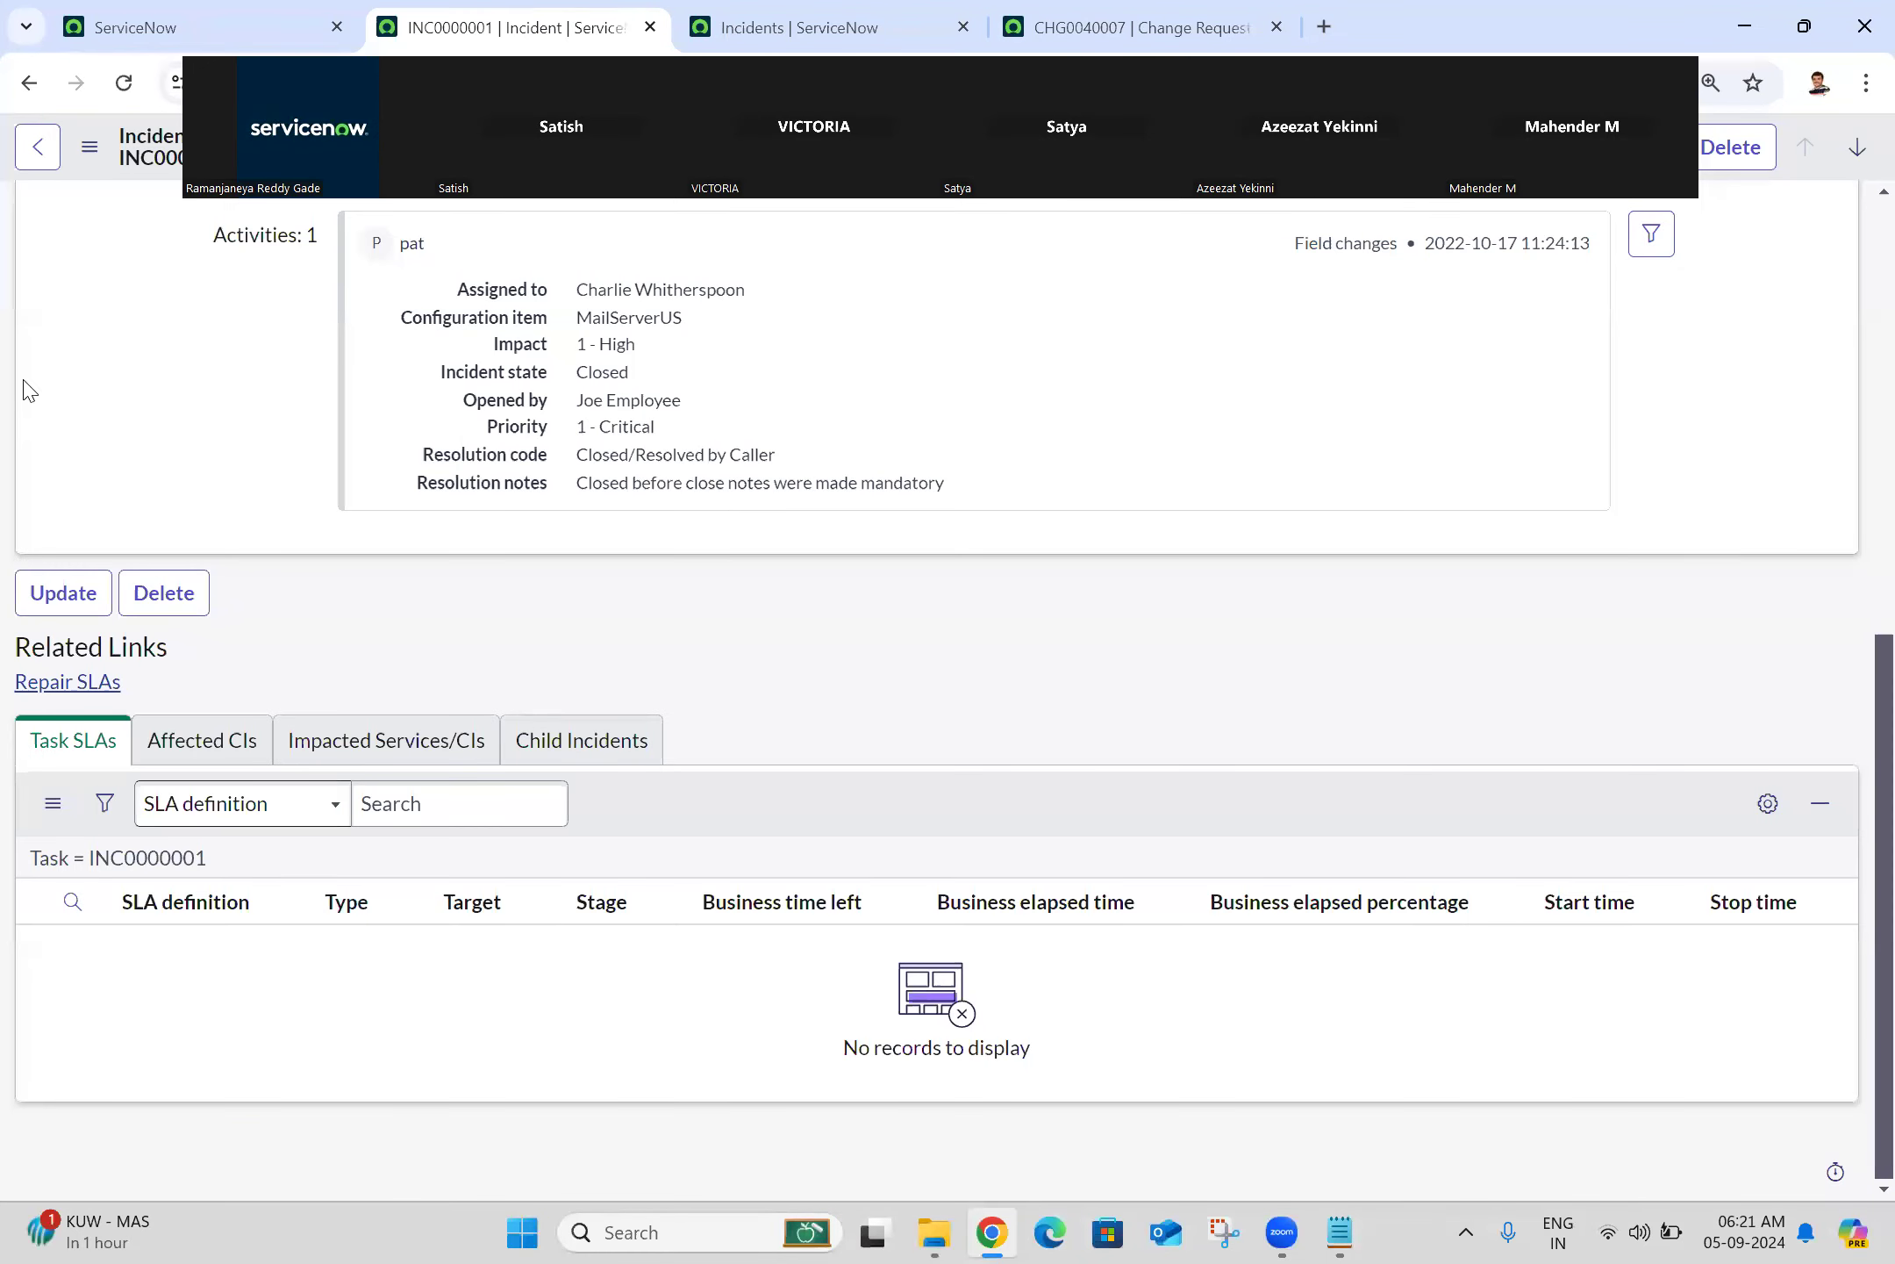
pyautogui.scroll(3, 1856, 424)
pyautogui.scroll(3, 1856, 424)
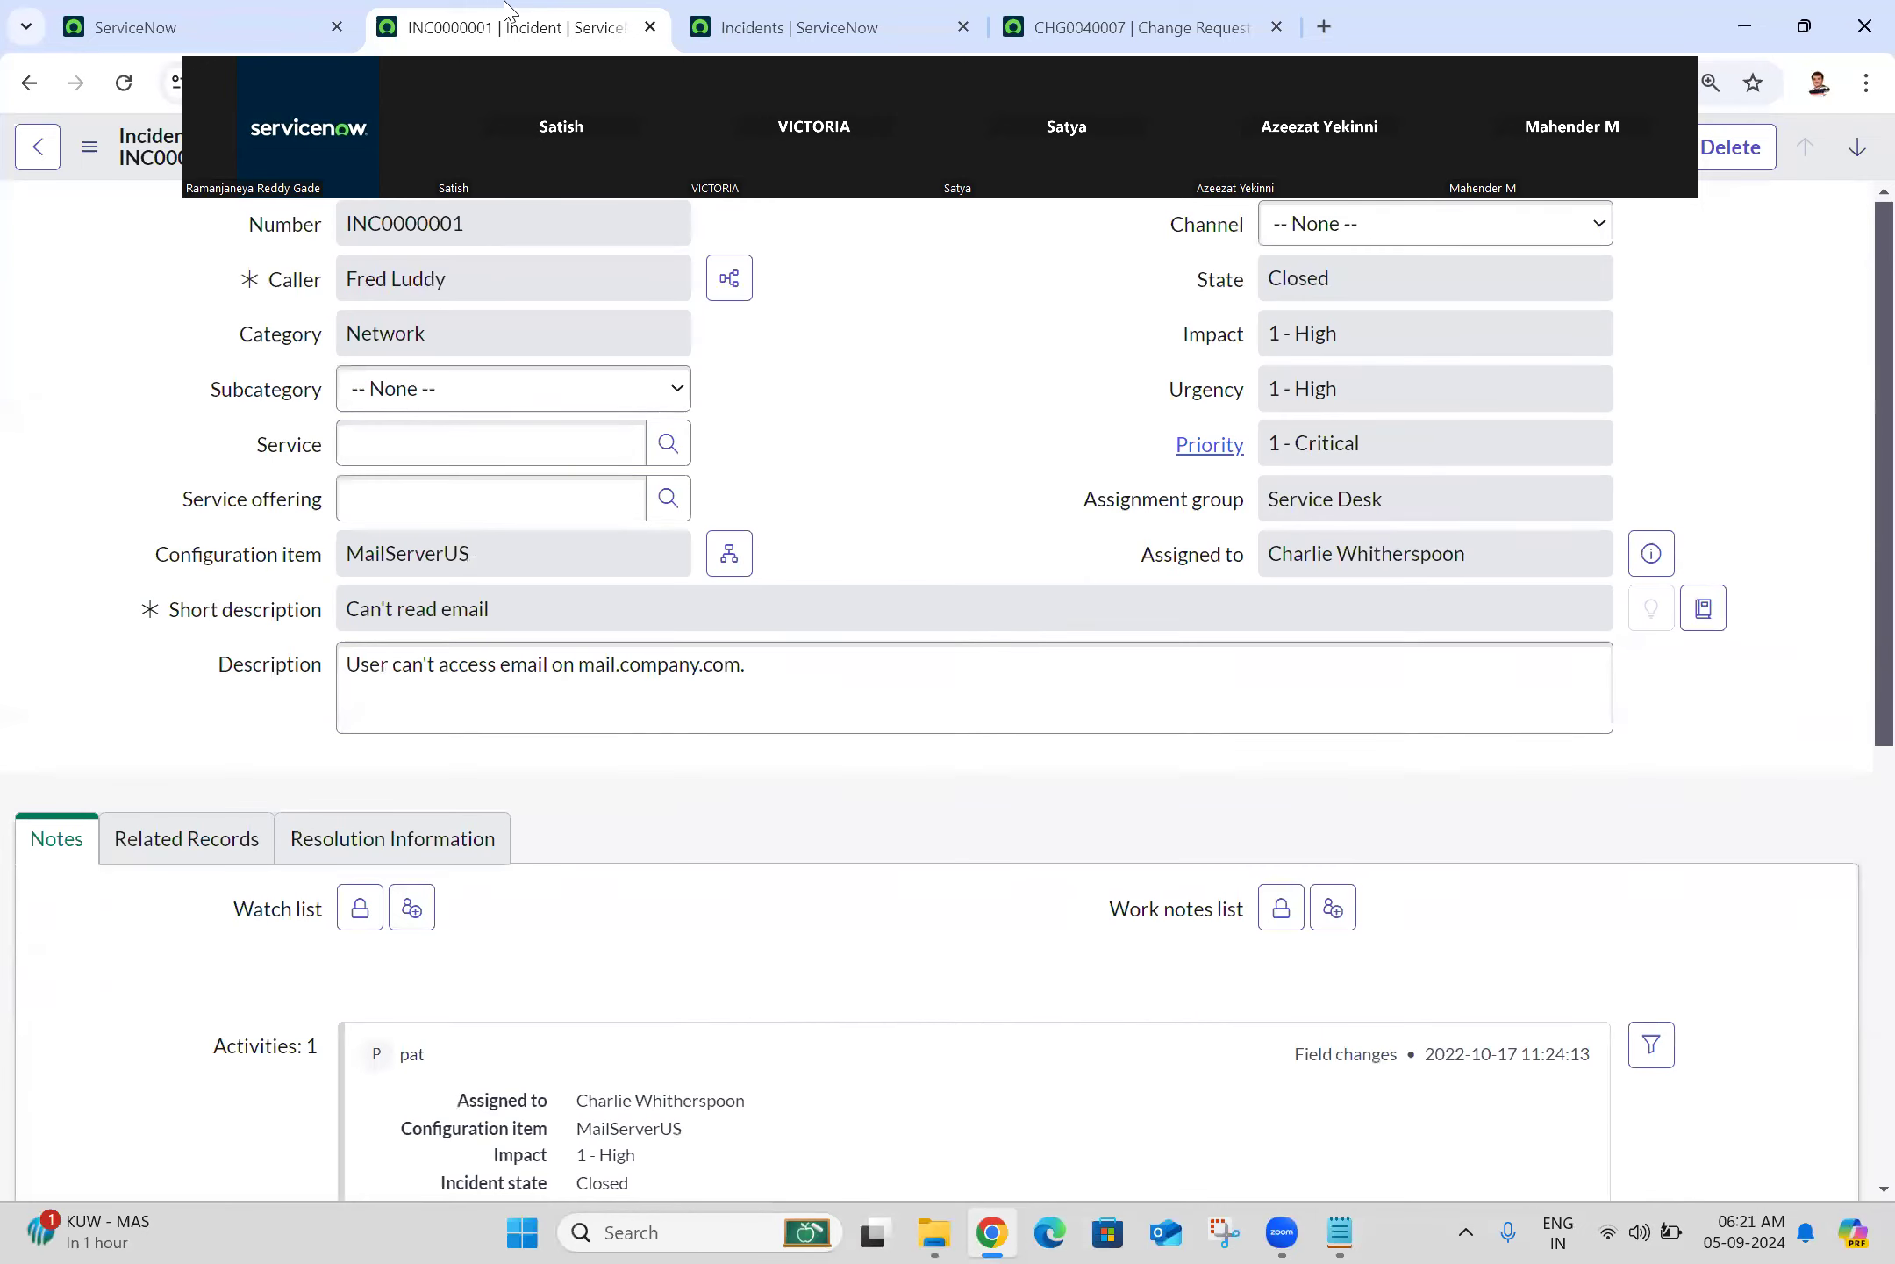
pyautogui.click(259, 12)
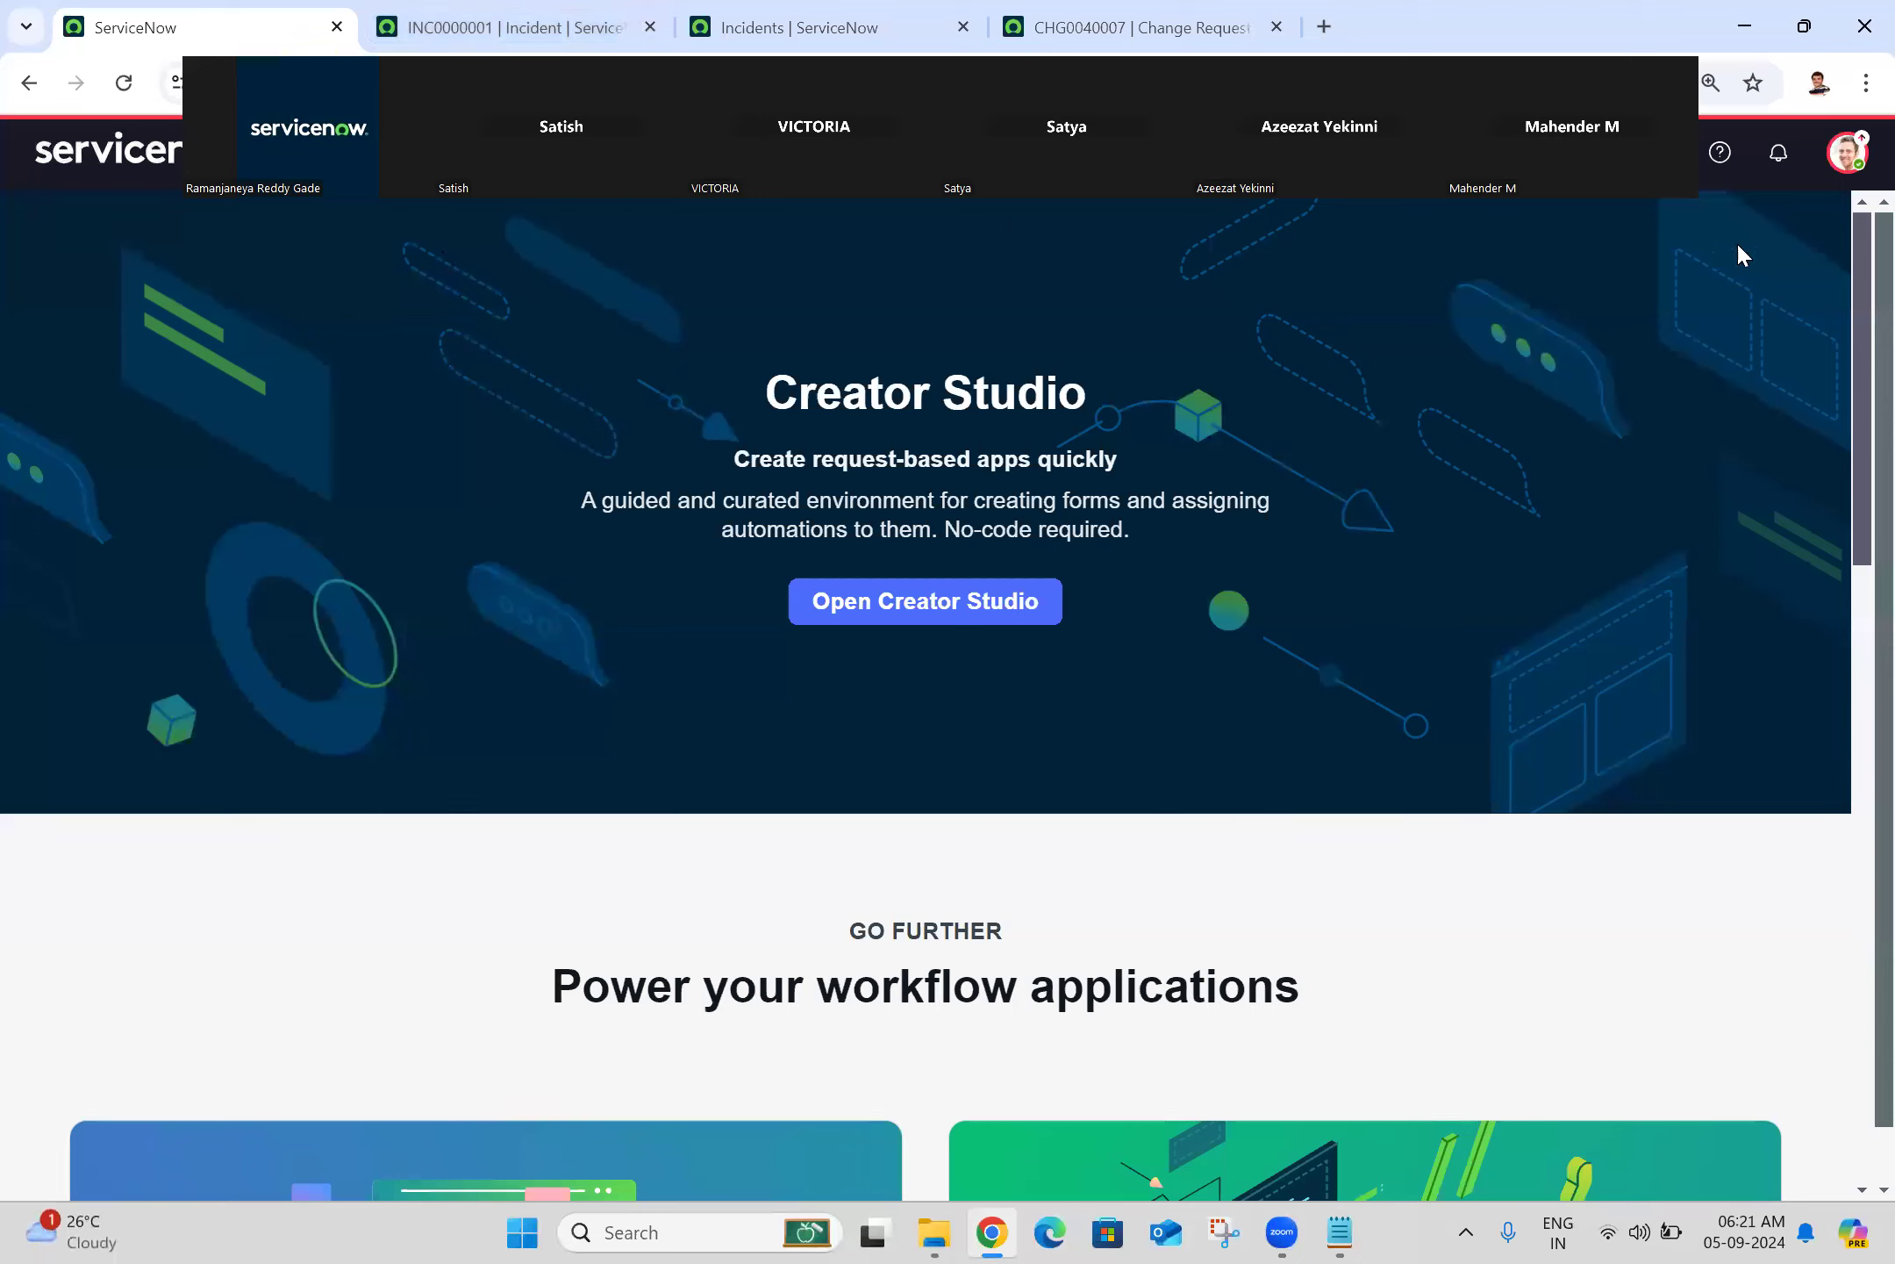
# Step: Turn on 'Always show top navigation' in the Display preferences
pyautogui.click(1843, 156)
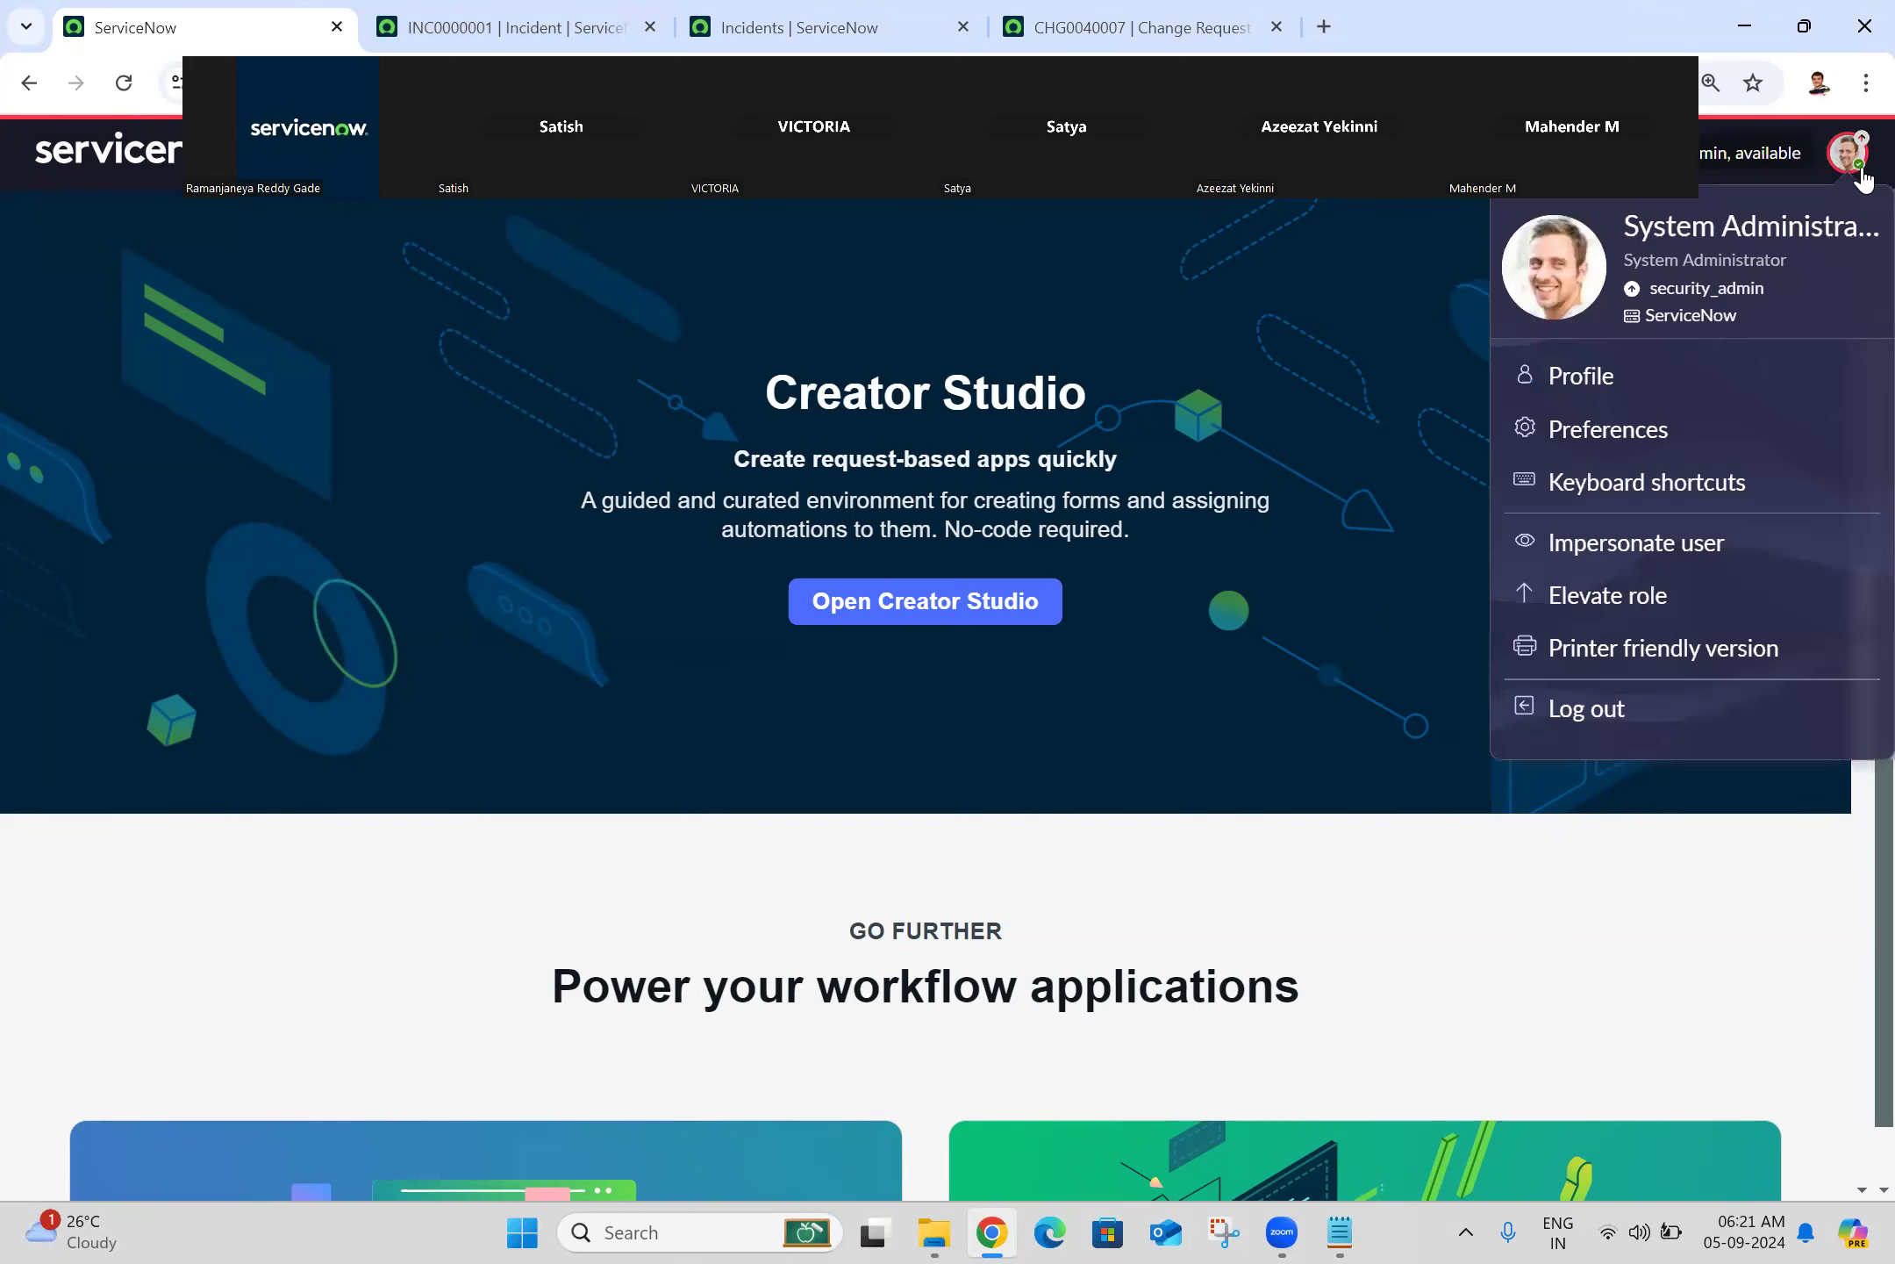
pyautogui.click(1597, 435)
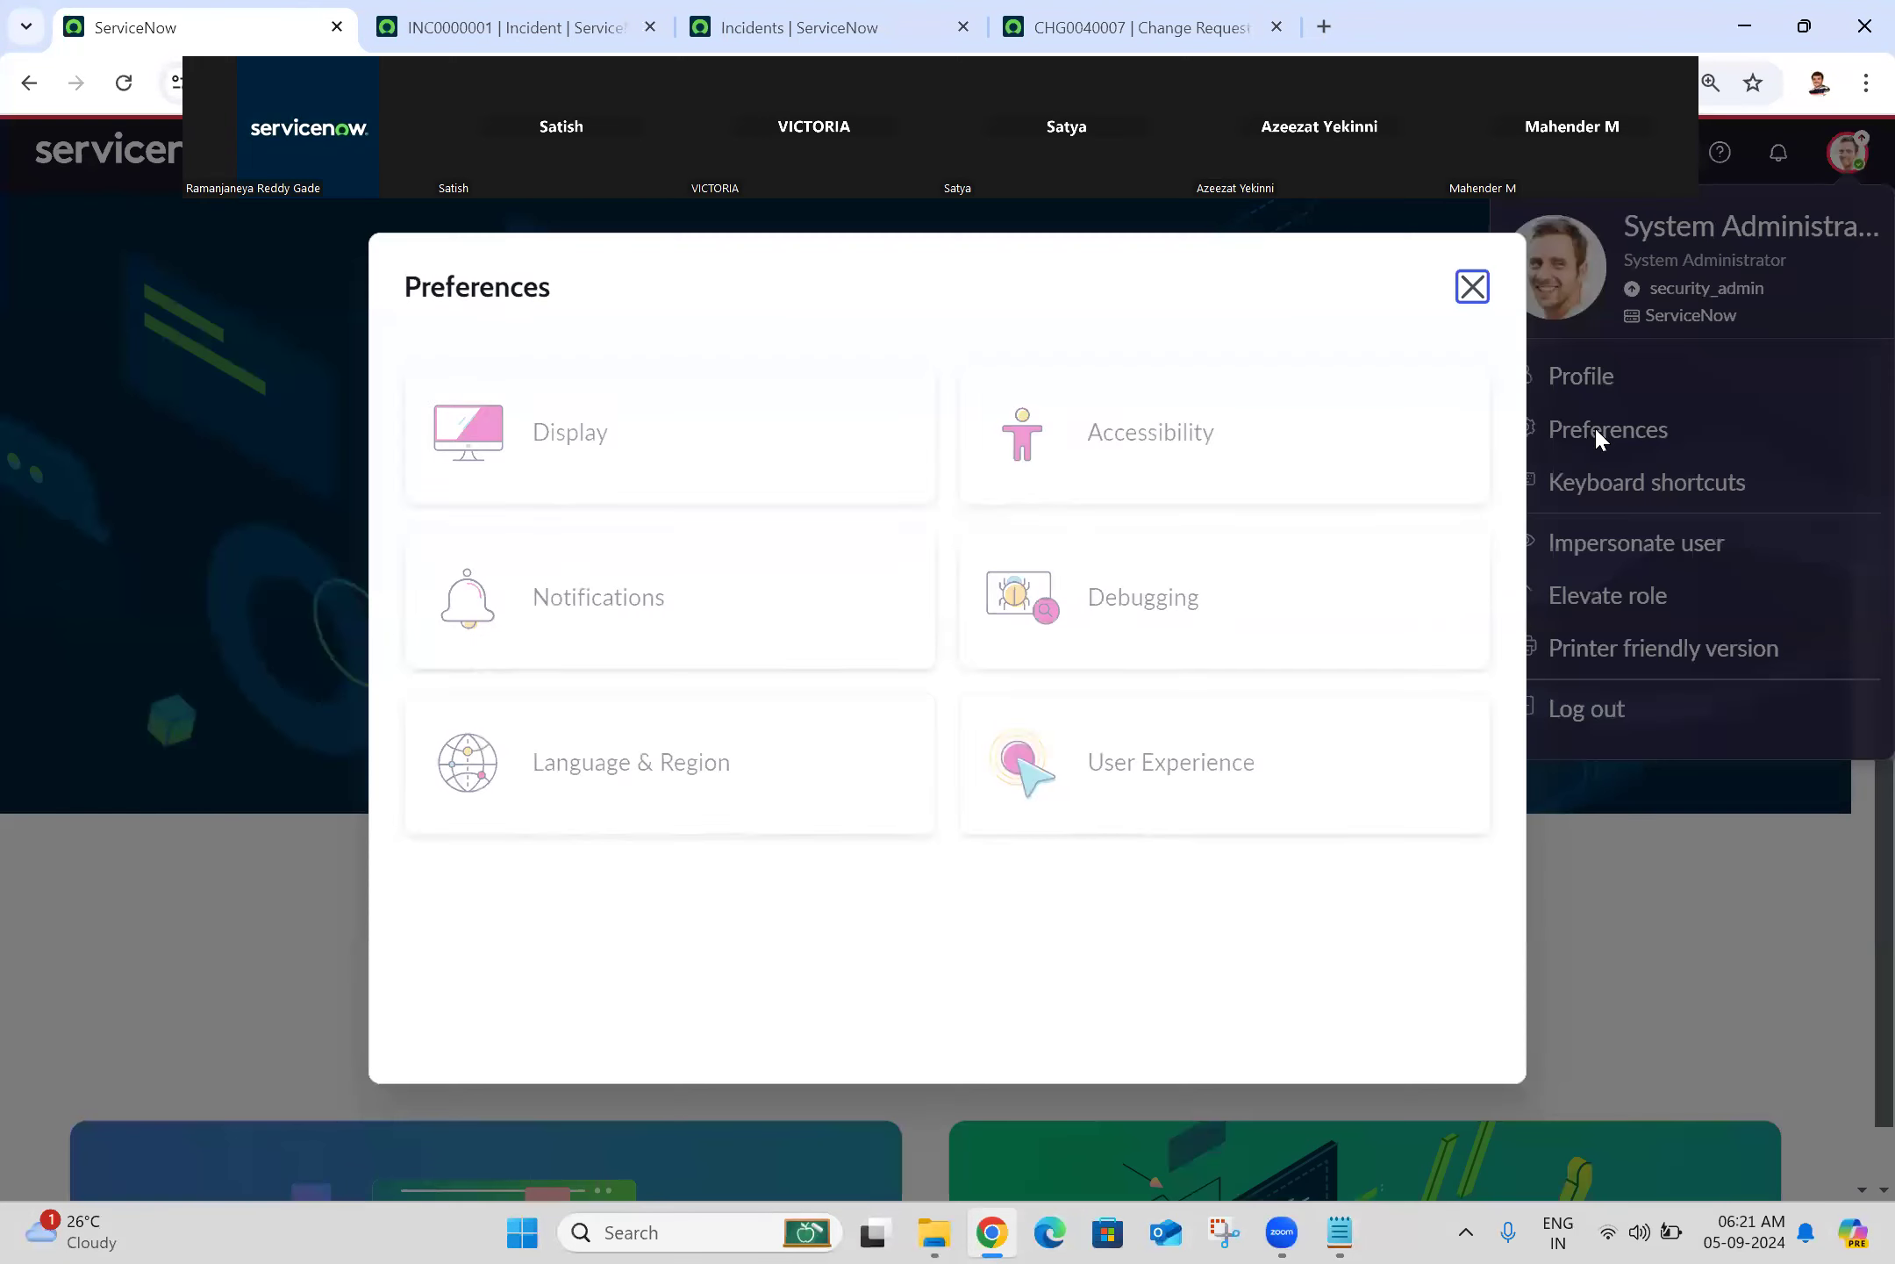
pyautogui.click(699, 492)
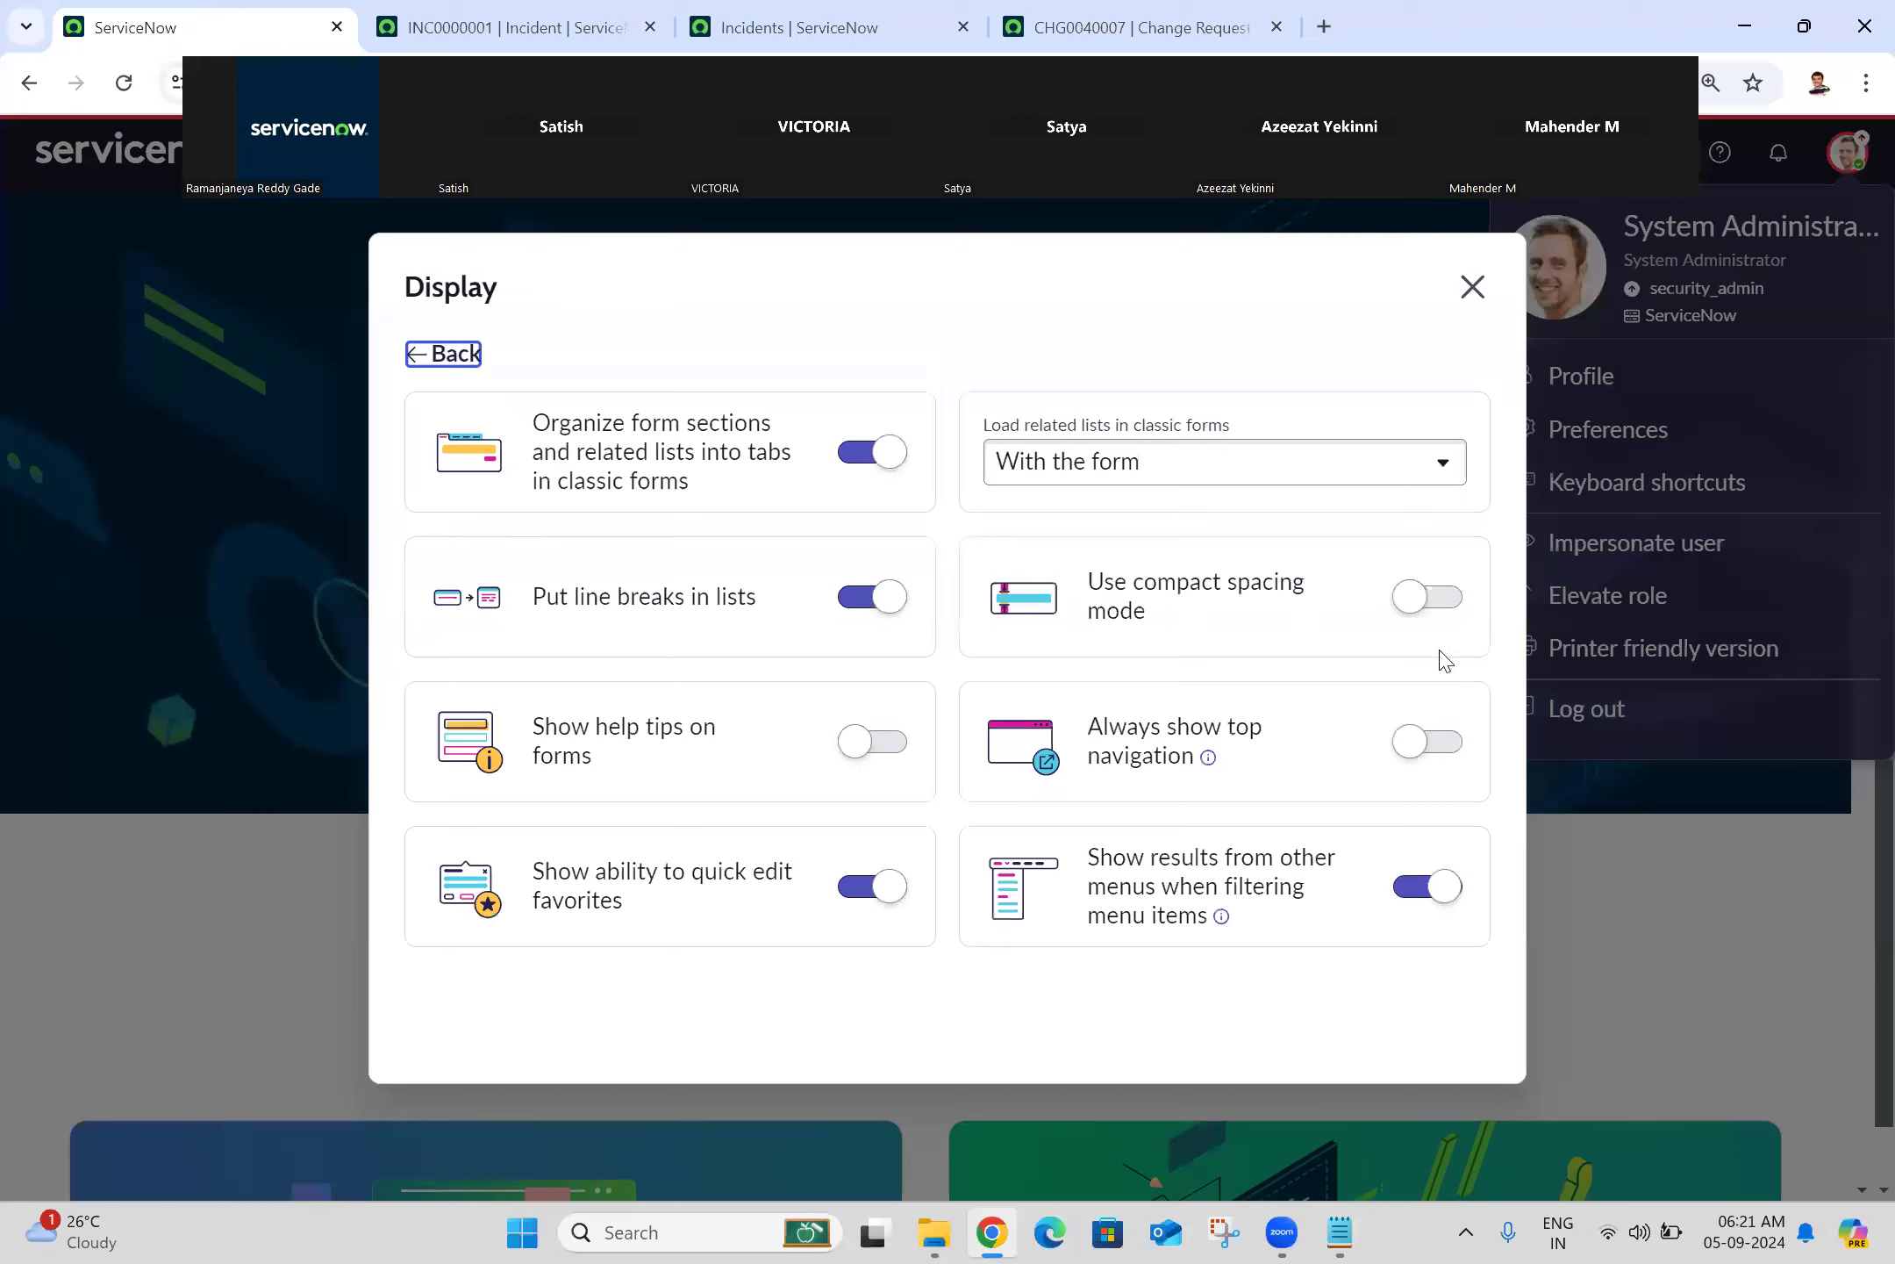
pyautogui.click(1443, 751)
pyautogui.click(1472, 288)
# Step: Reload INC0000001, the incident list and change request CHG0040007 to apply the settings
pyautogui.click(481, 13)
pyautogui.click(144, 87)
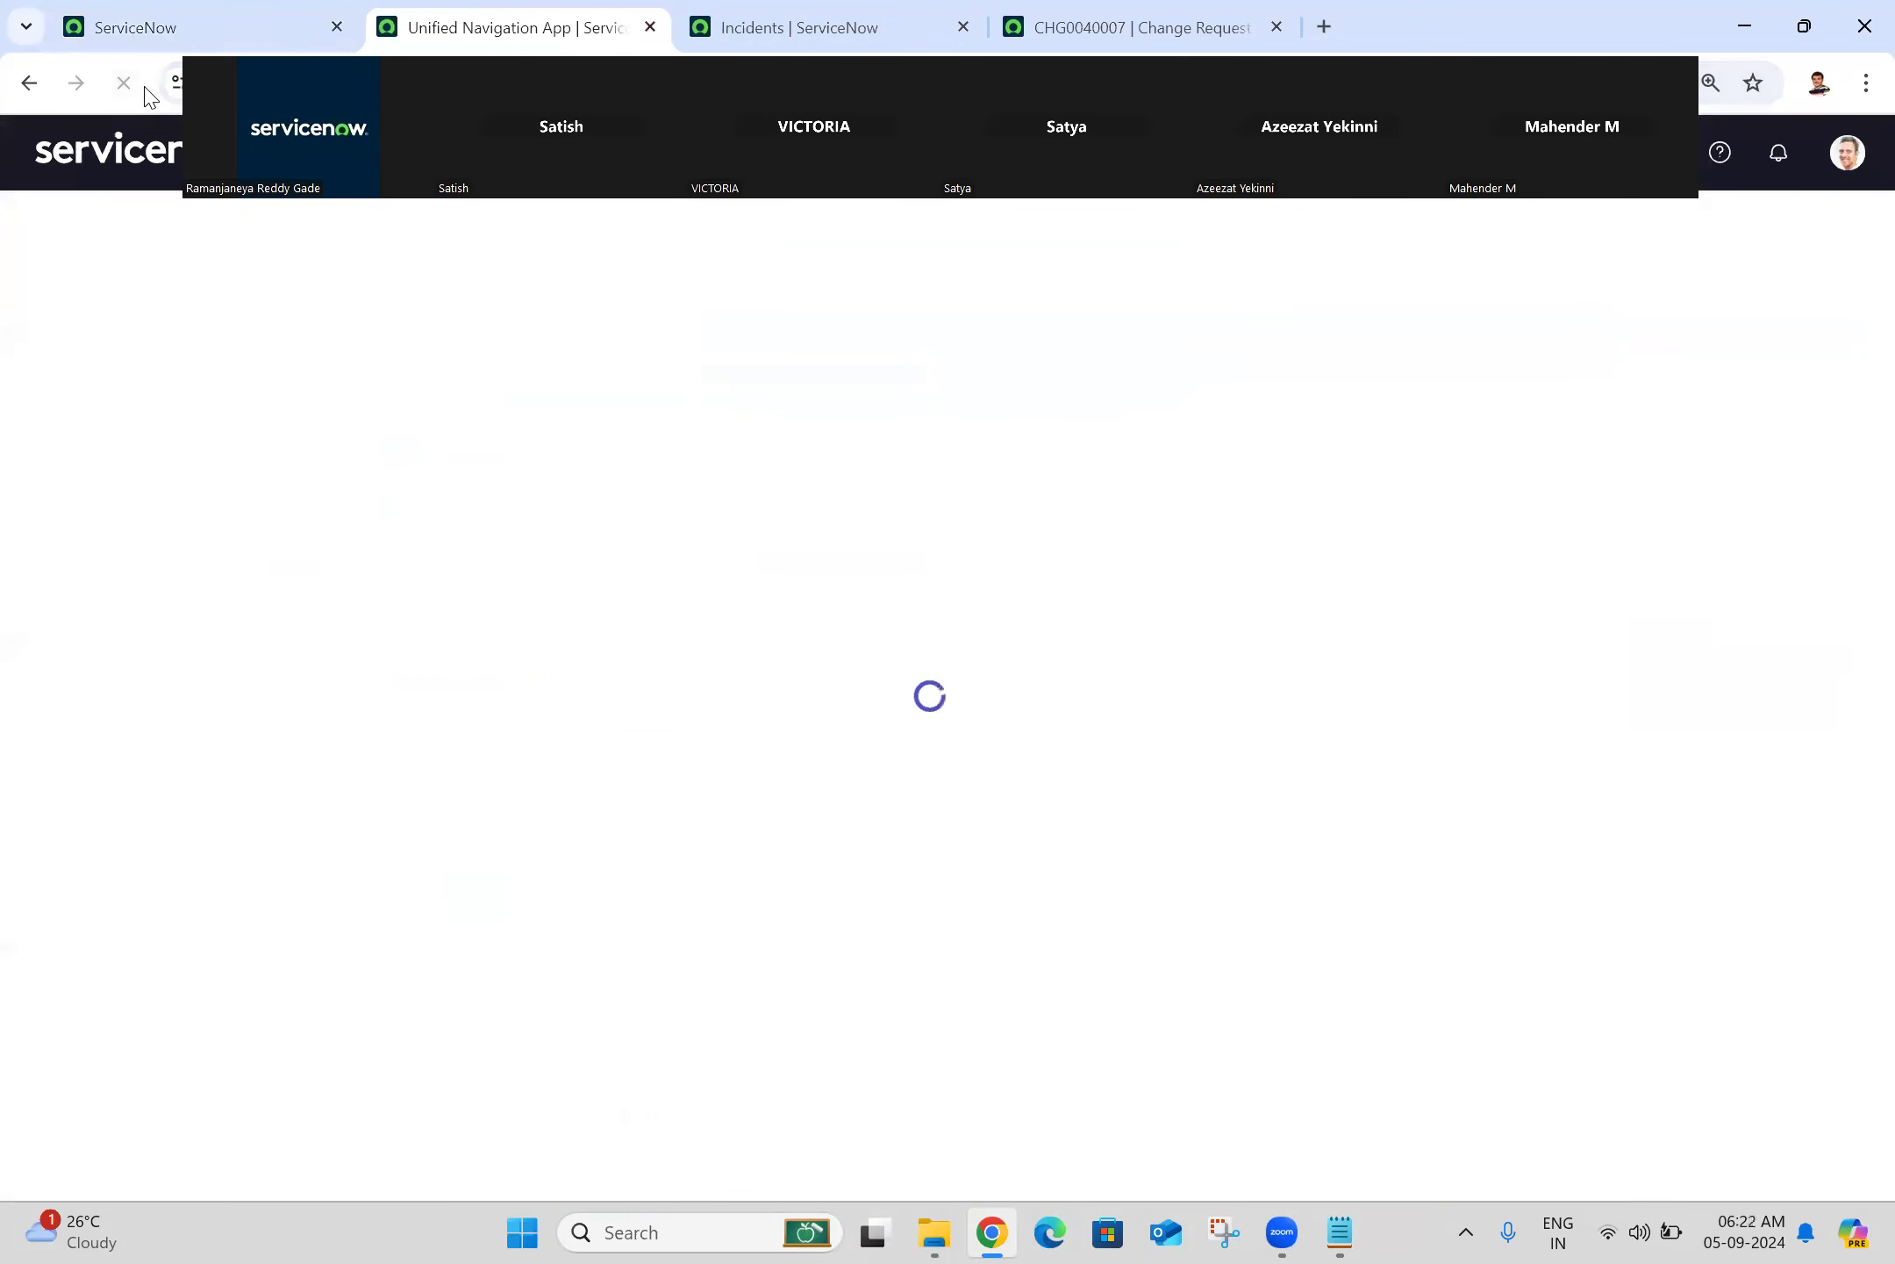
pyautogui.hotkey('ctrl', 'Tab')
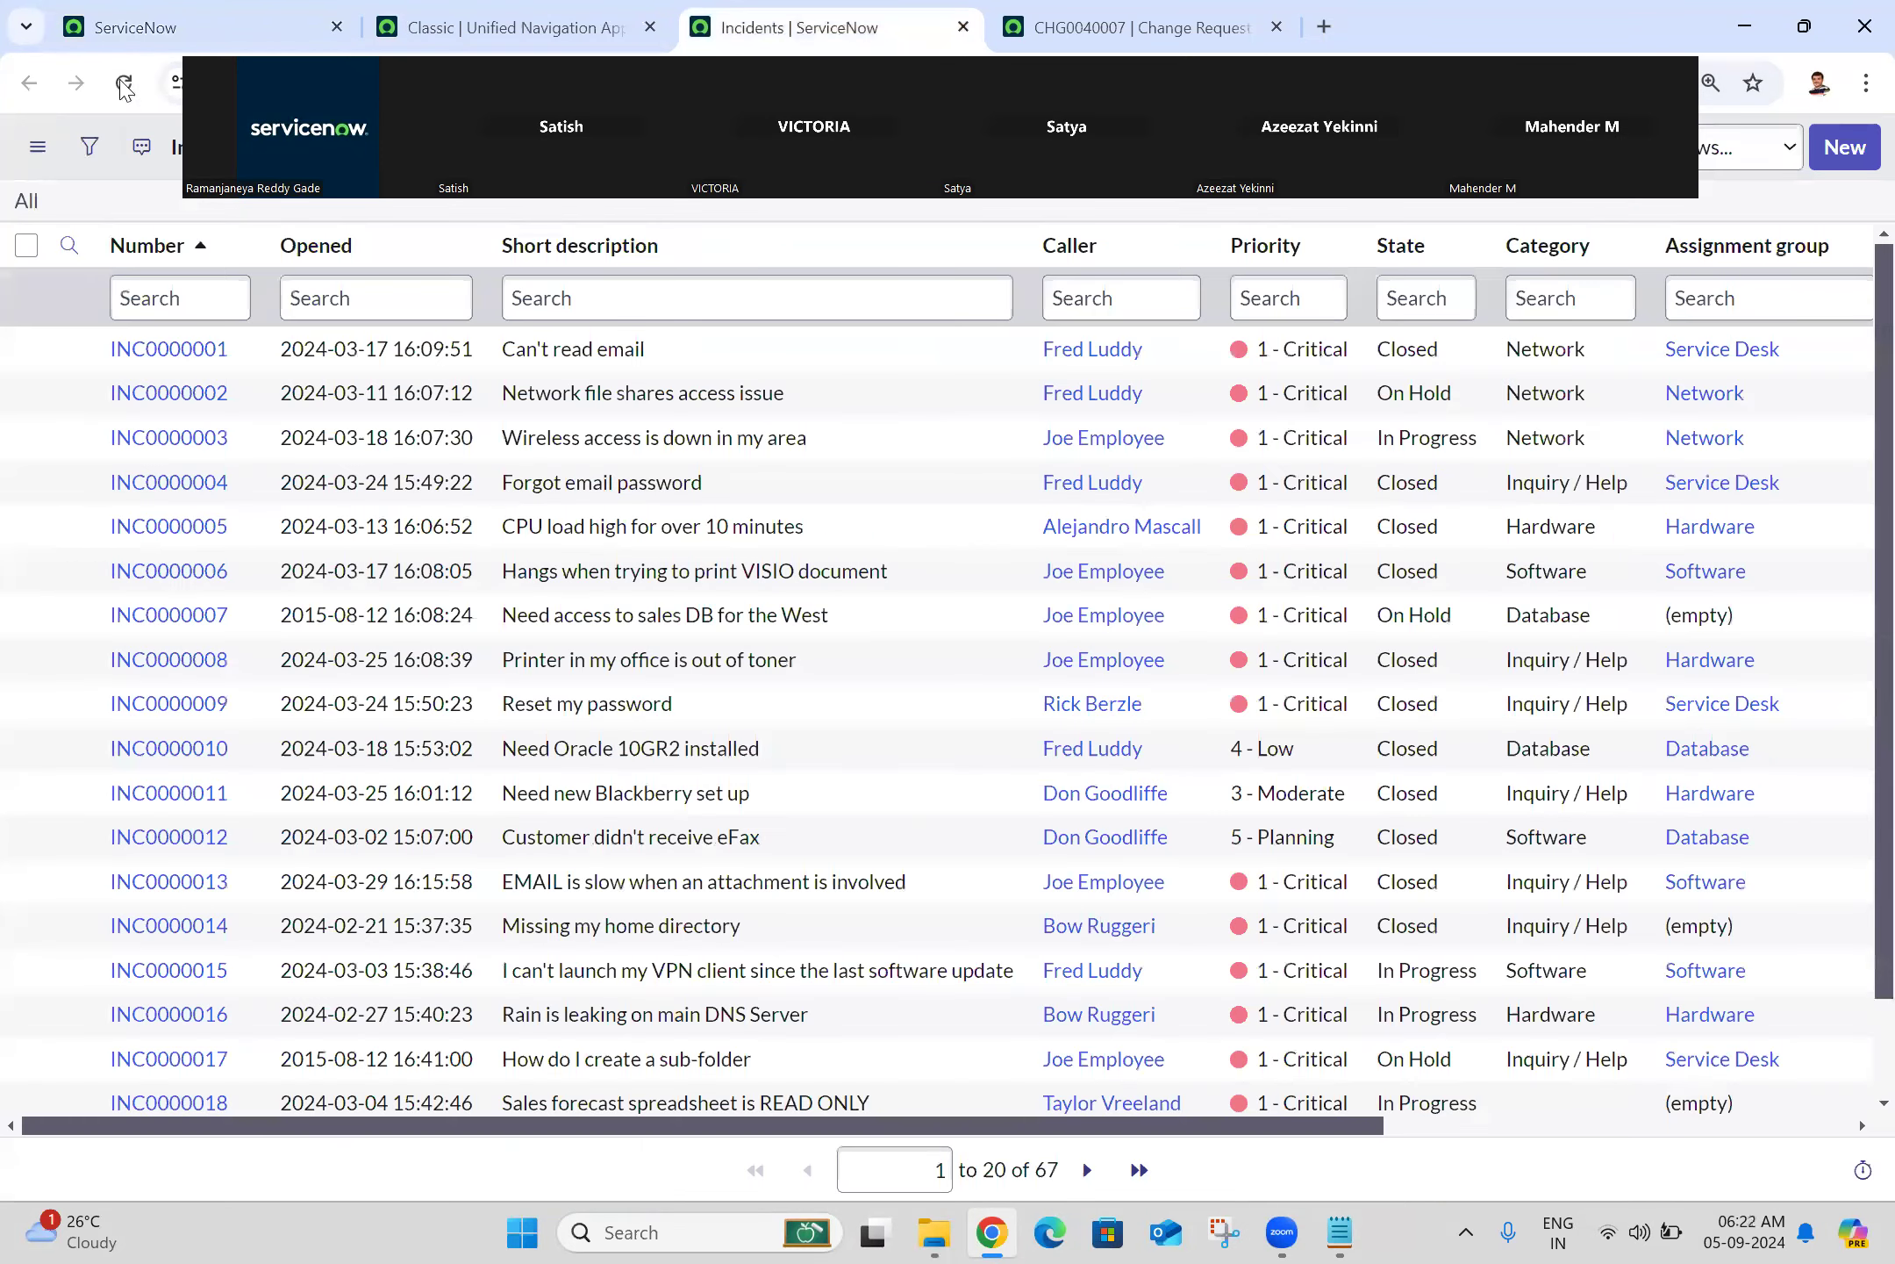
pyautogui.click(132, 93)
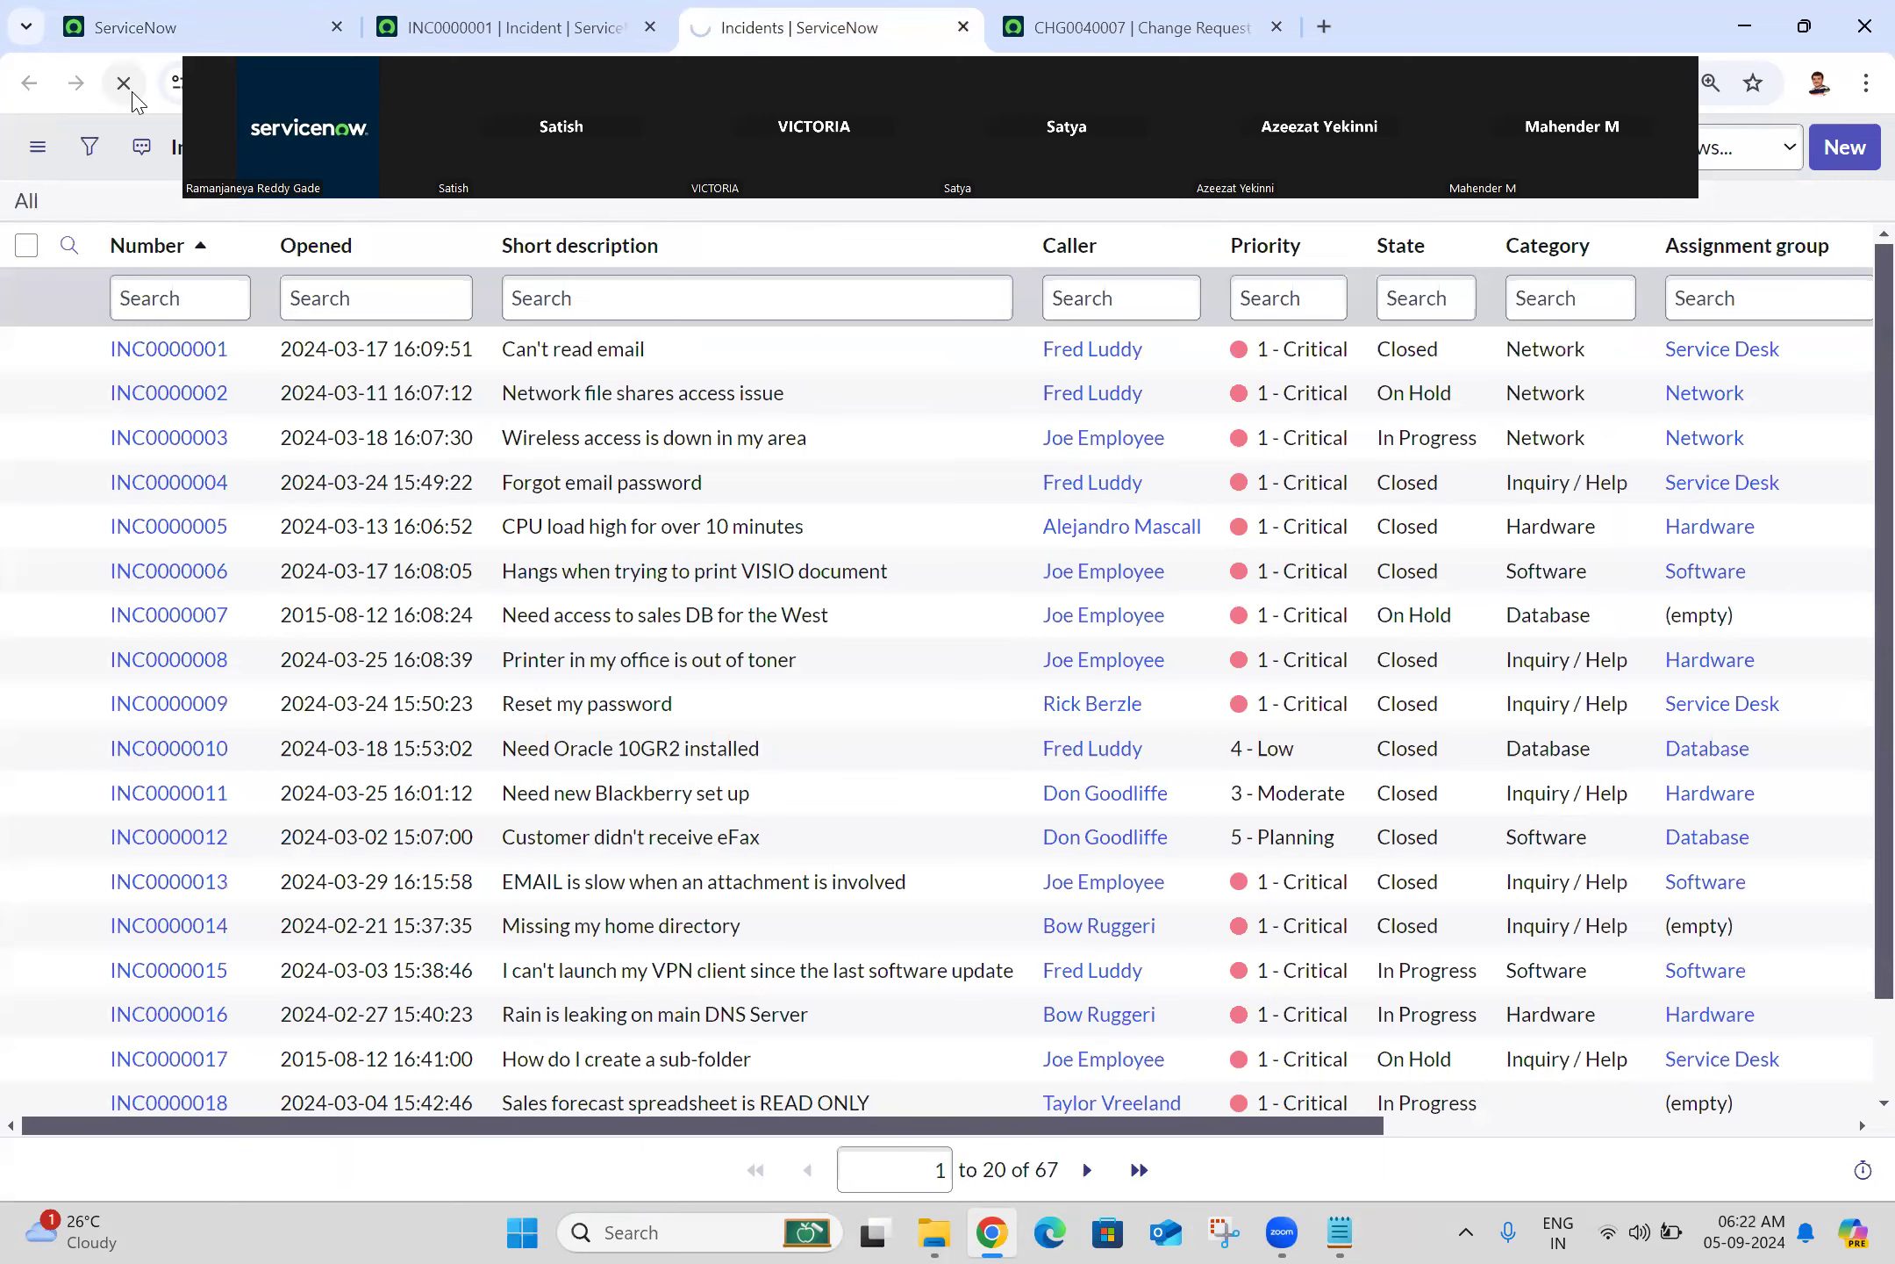
pyautogui.hotkey('ctrl', 'Tab')
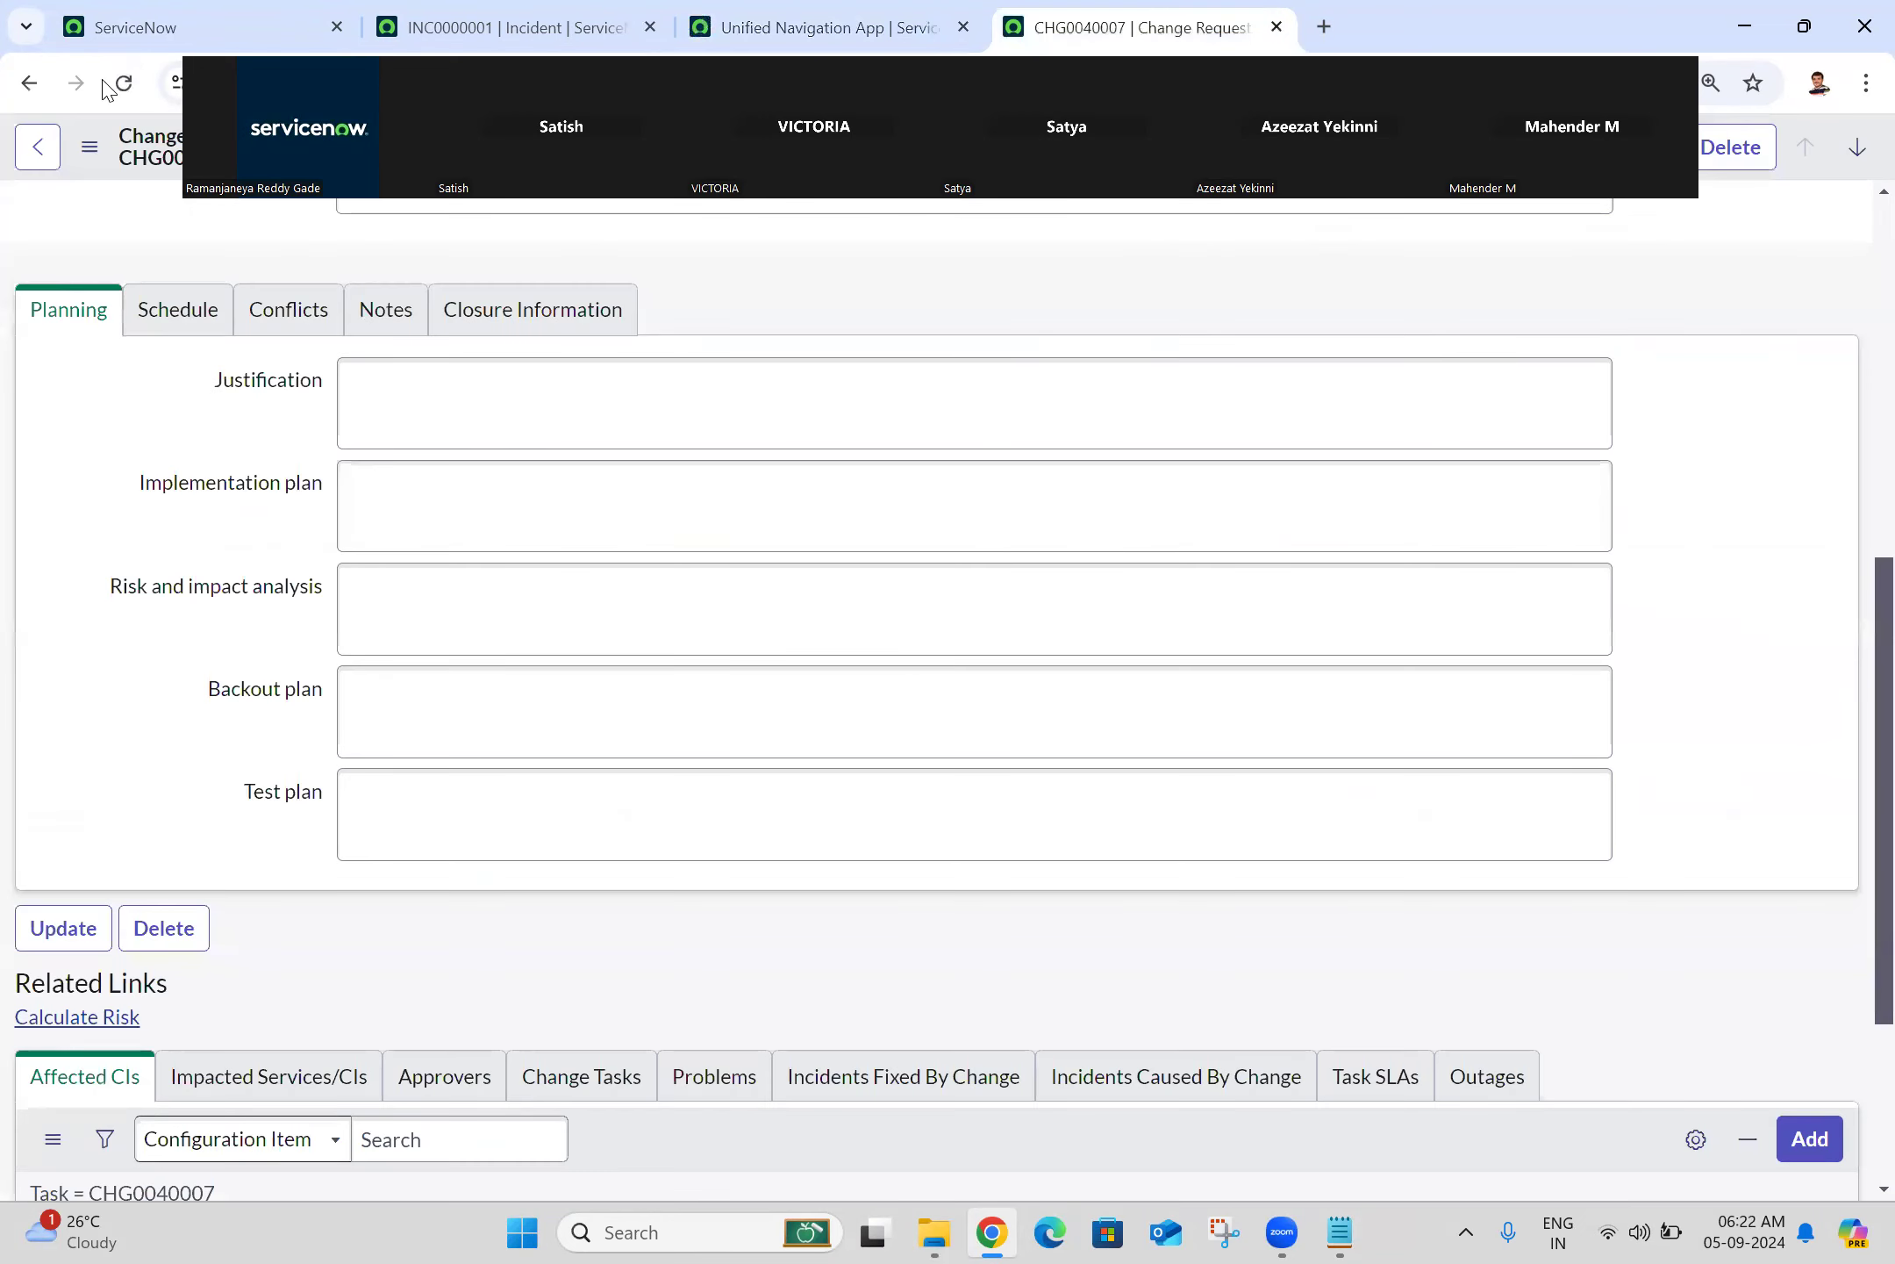
pyautogui.click(123, 85)
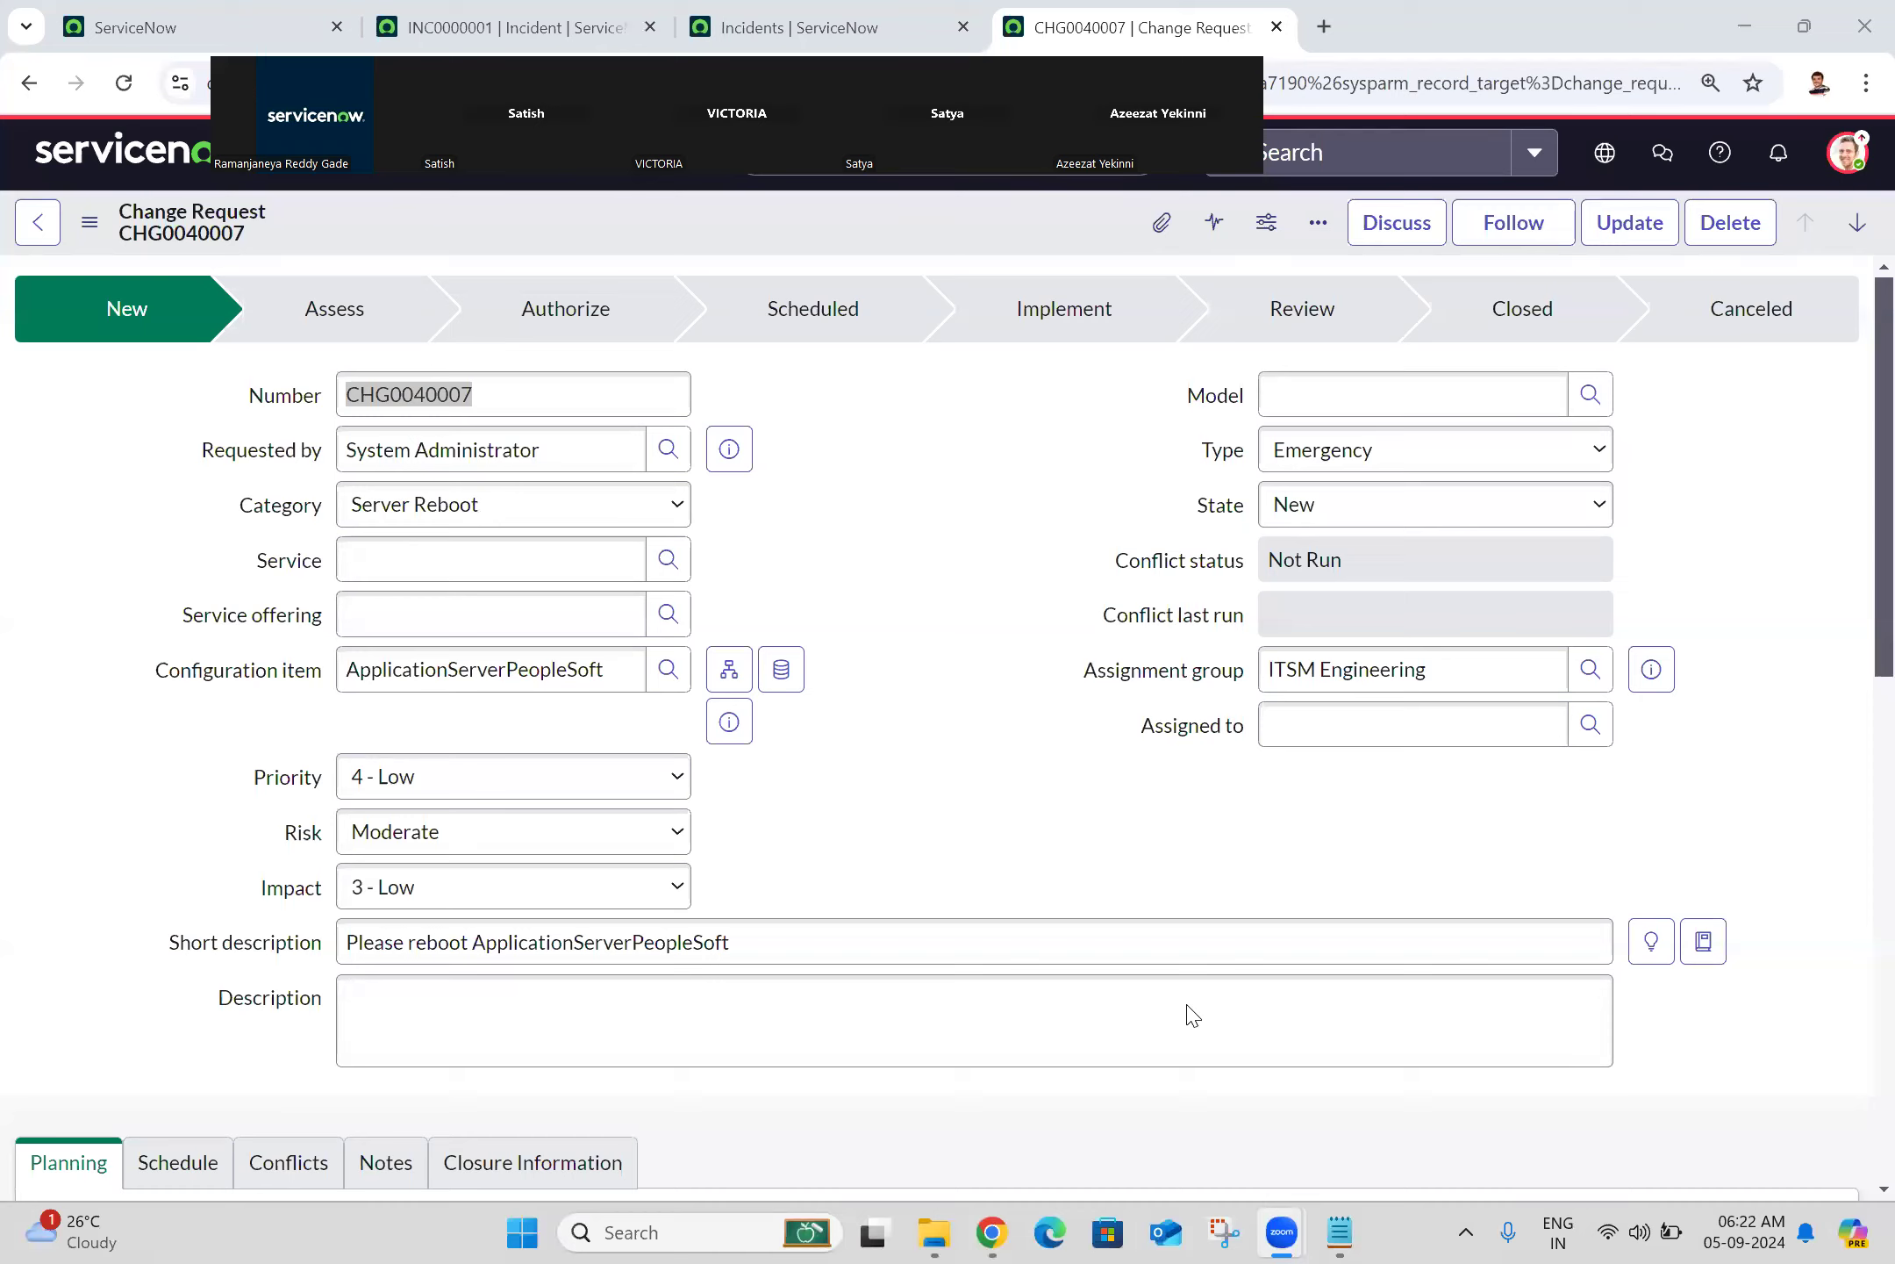
# Step: Switch 'Always show top navigation' off under Preferences > Display, then go back to the categories
pyautogui.click(990, 1233)
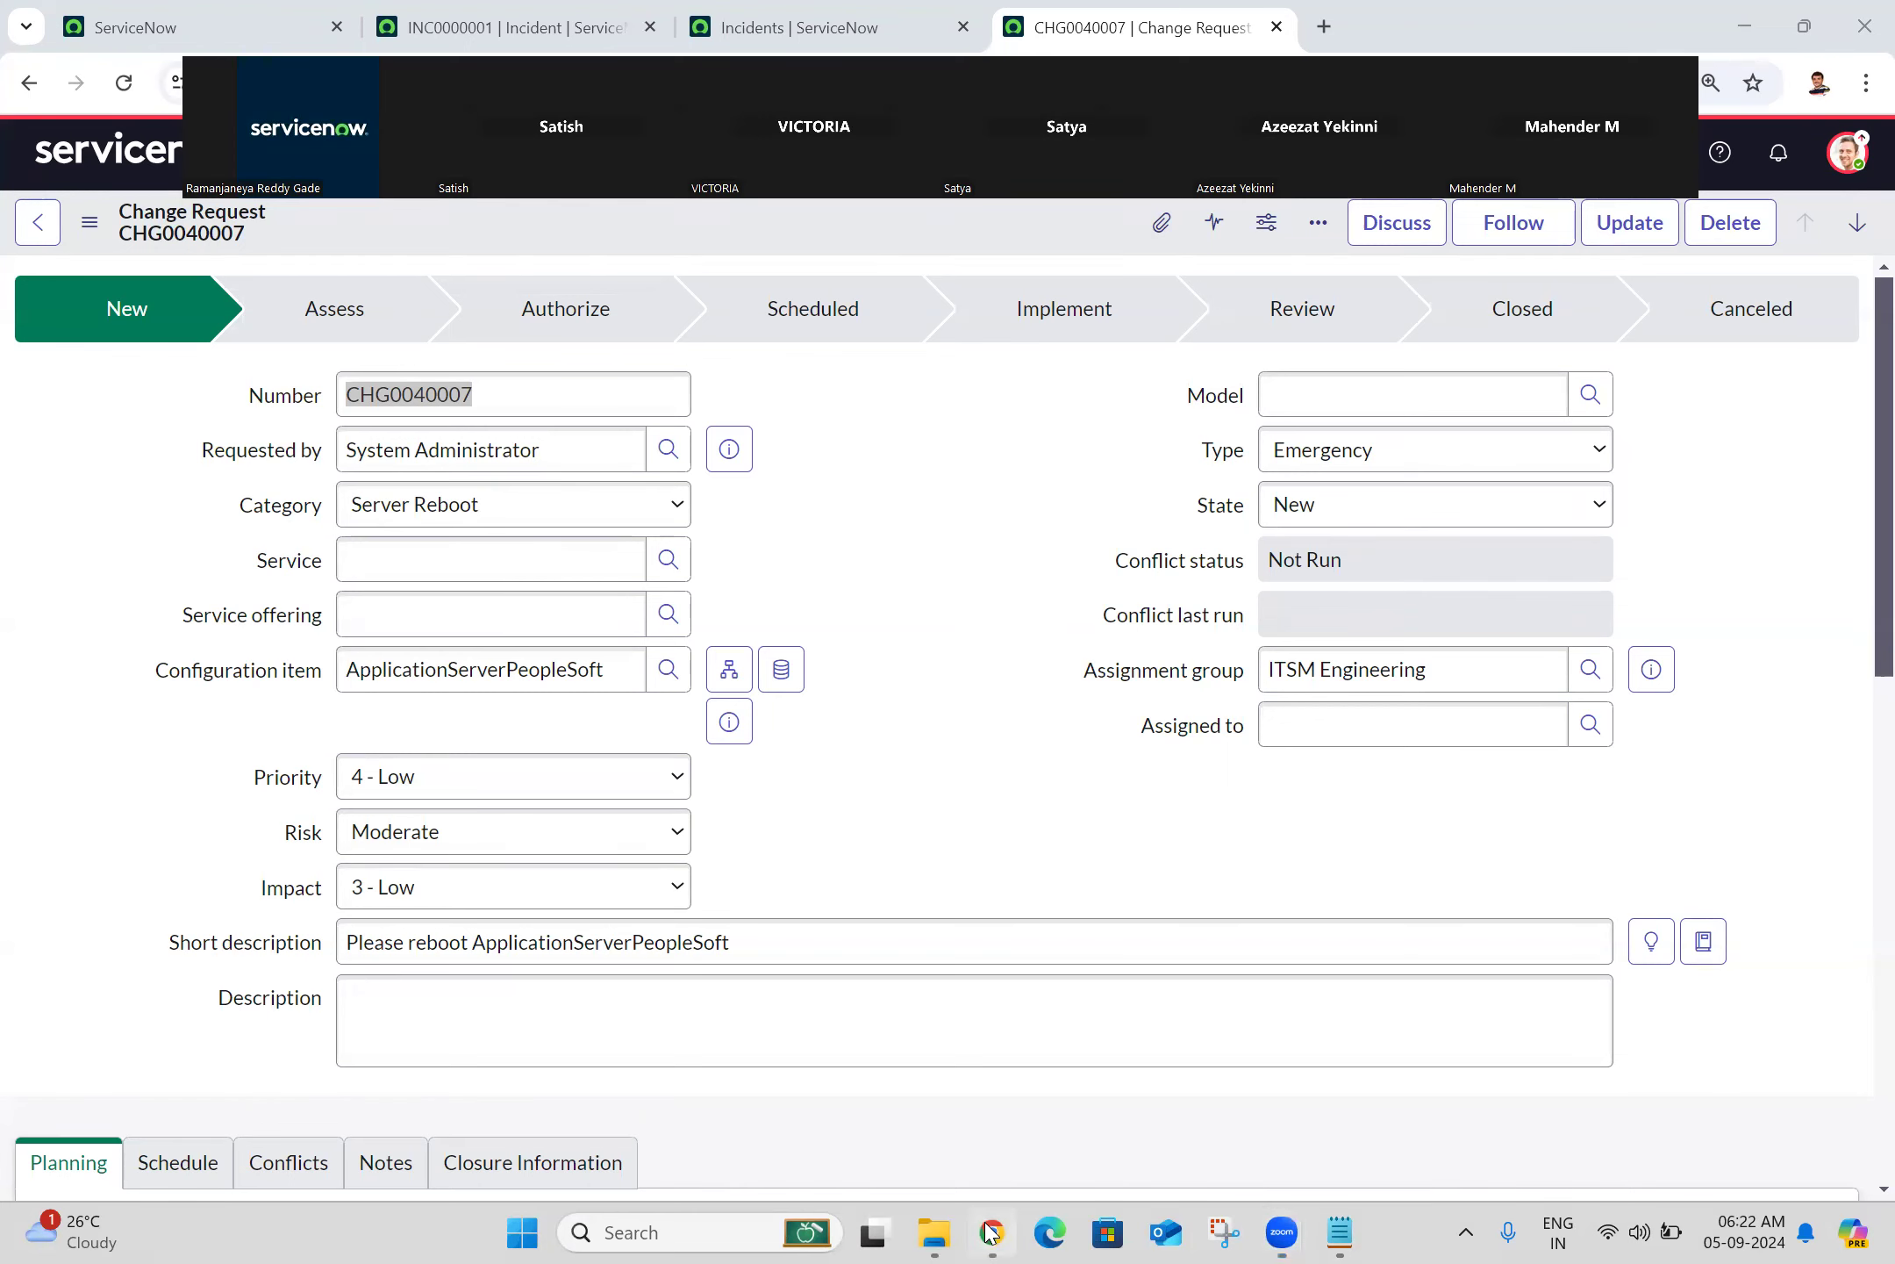
pyautogui.click(1848, 152)
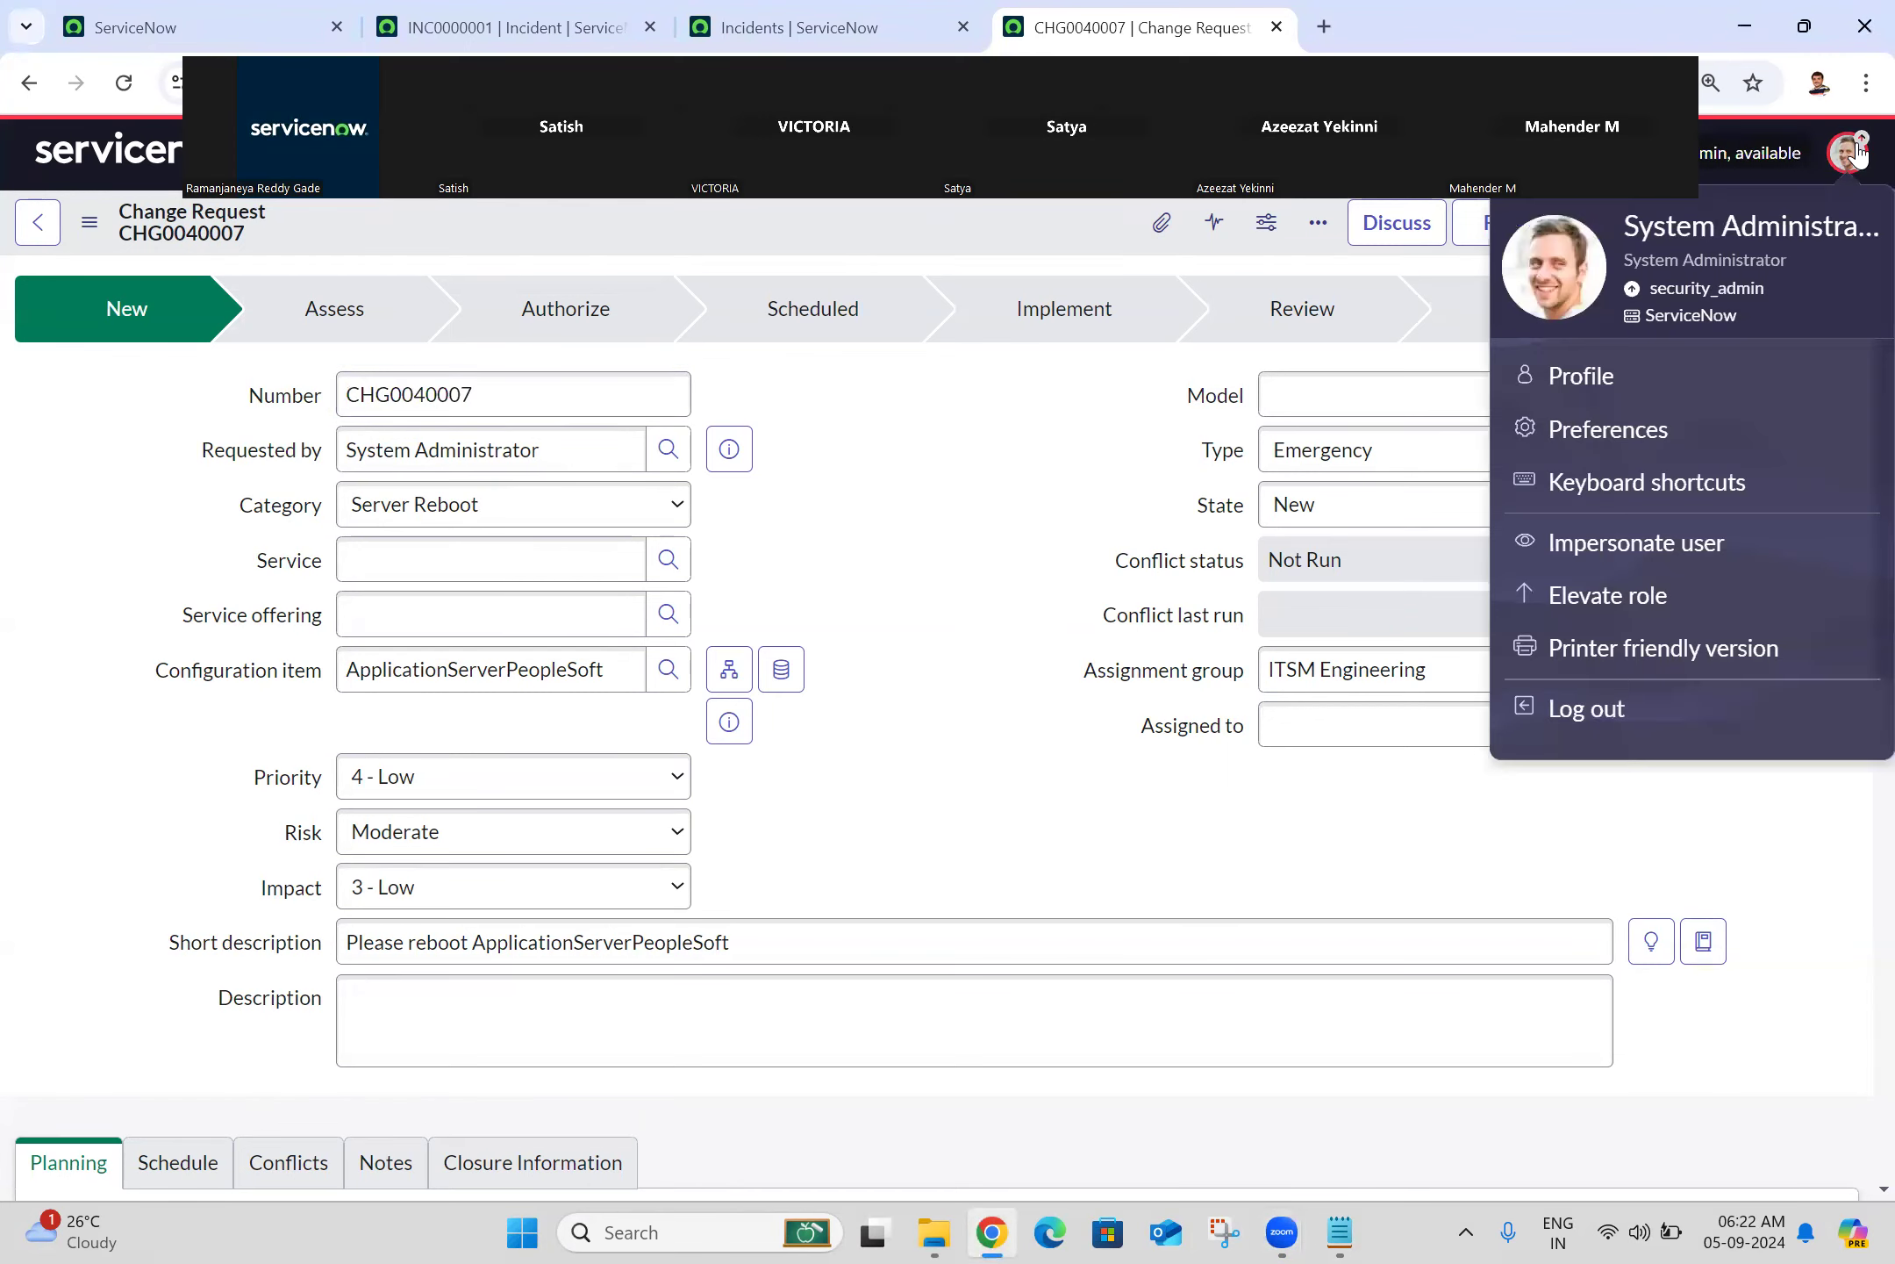
pyautogui.click(1611, 432)
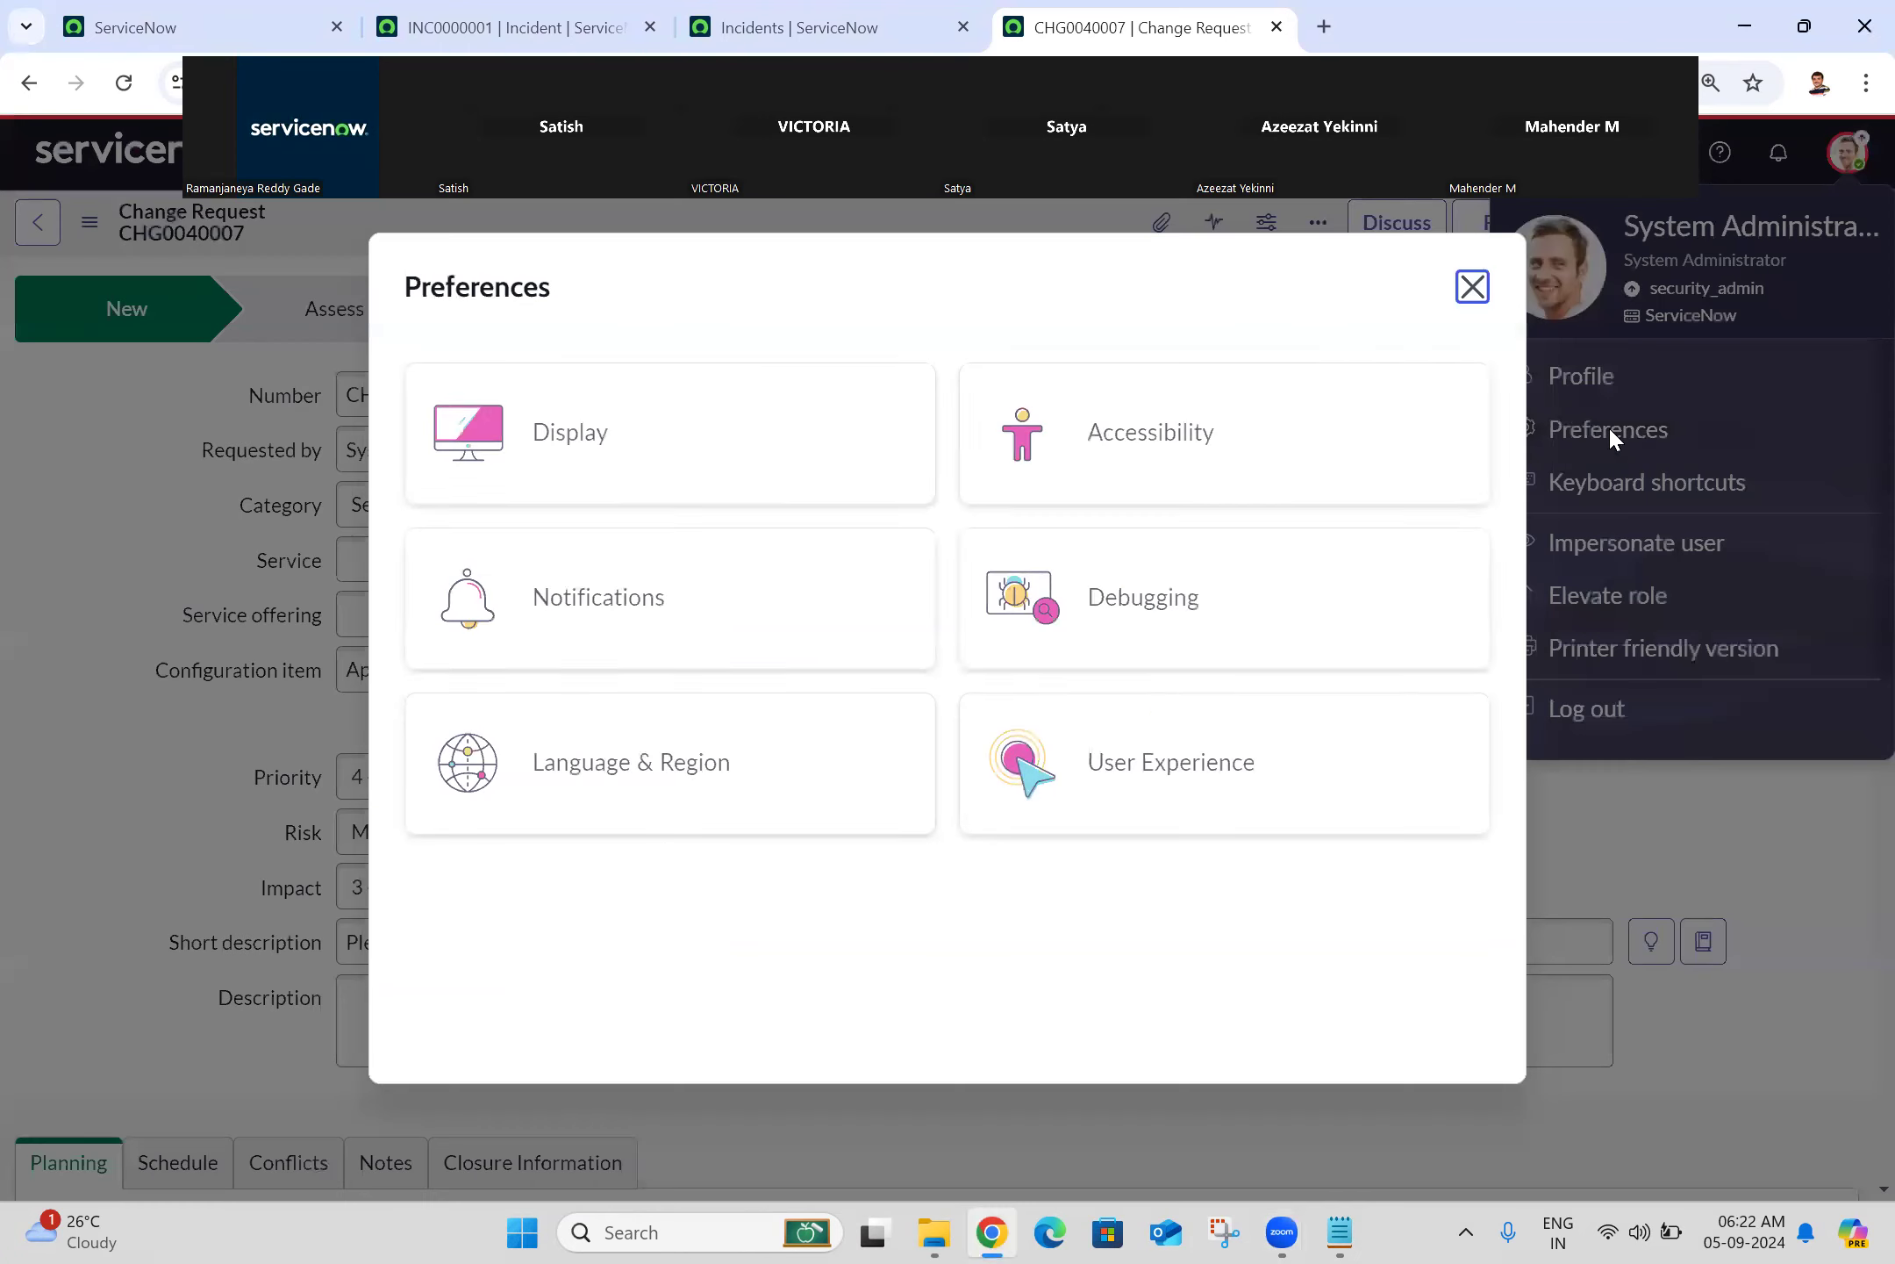
pyautogui.click(825, 419)
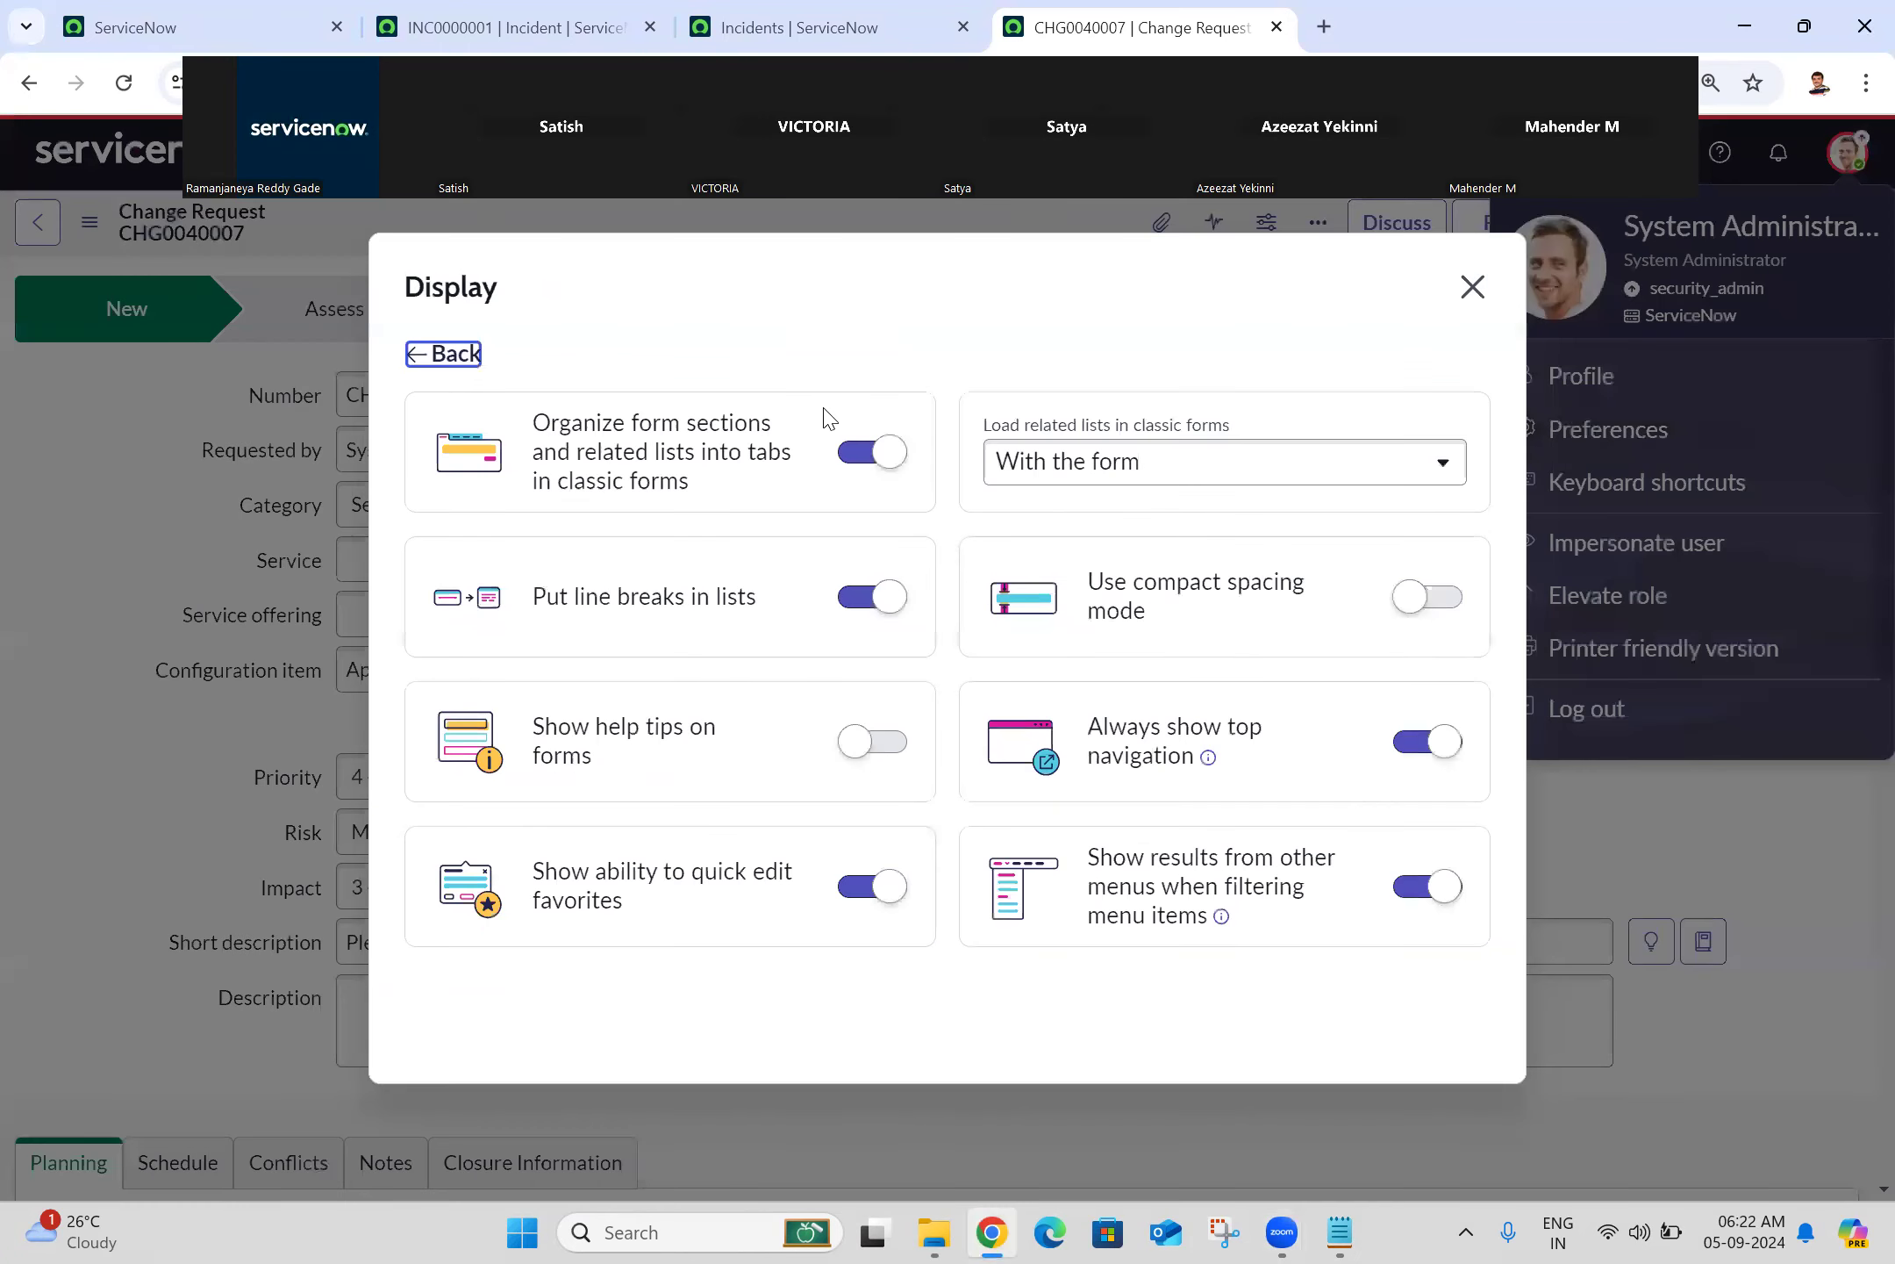
pyautogui.click(1419, 746)
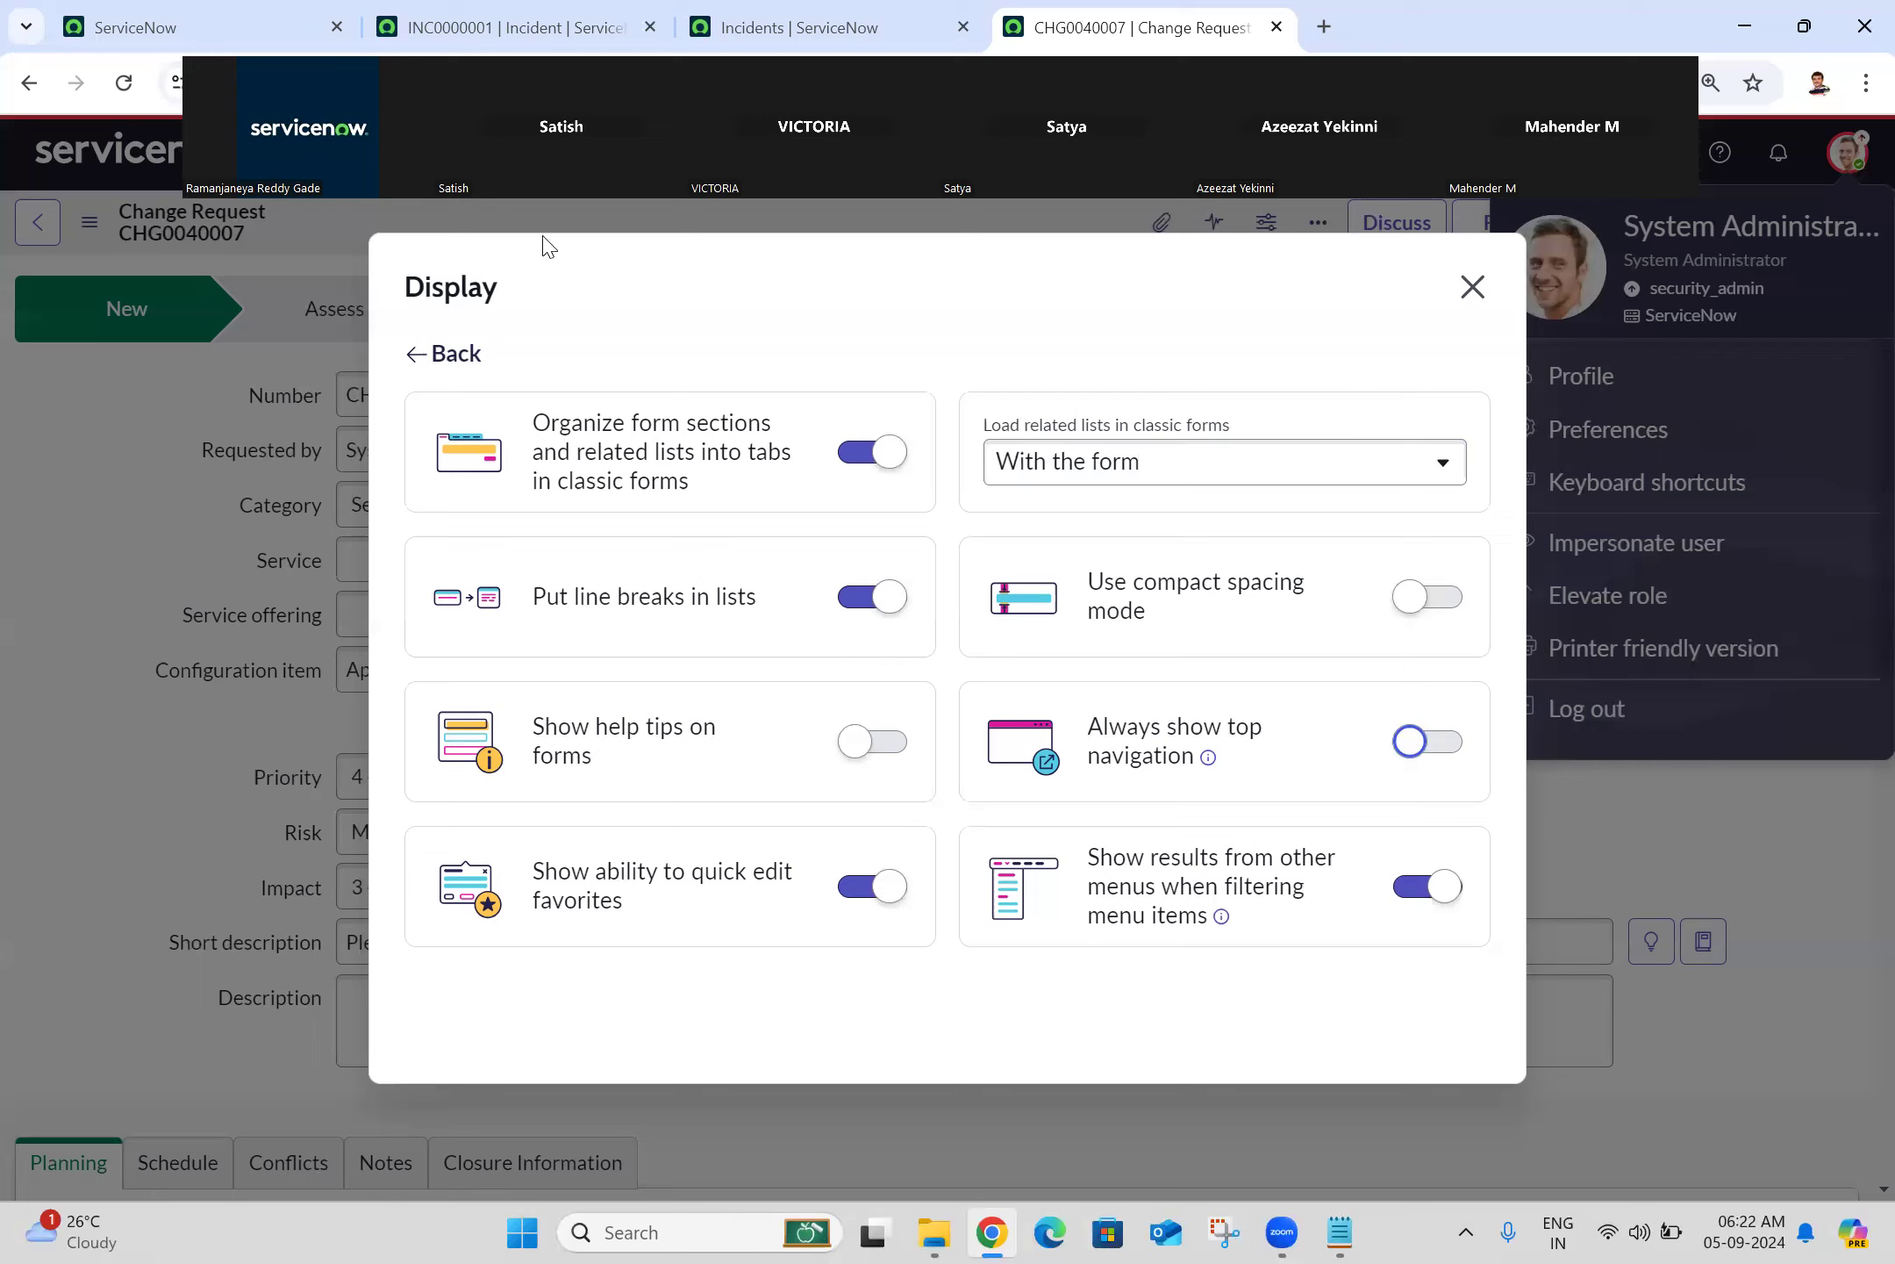
pyautogui.click(418, 353)
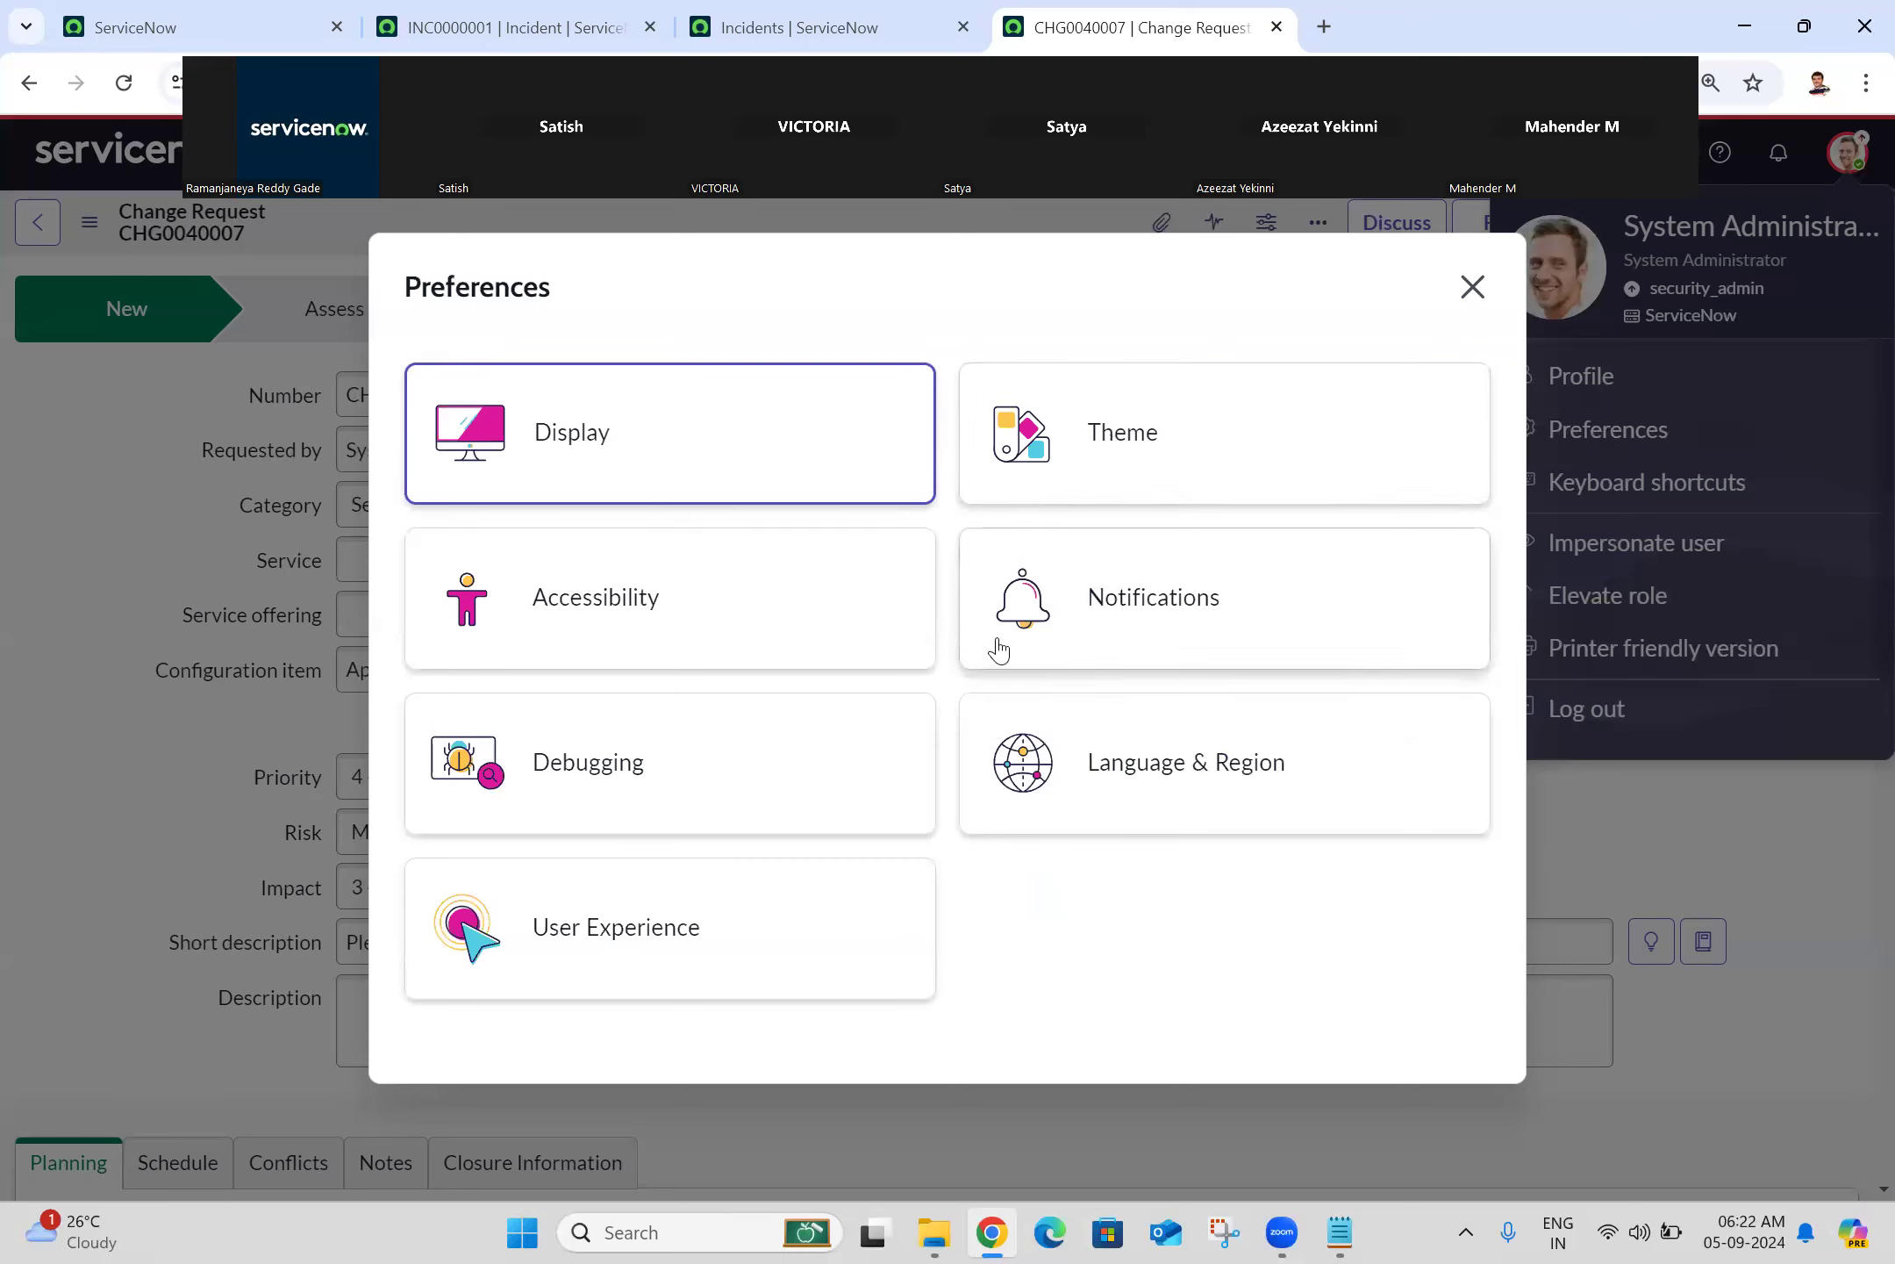
# Step: Review Notifications settings down to Workspace, with all channels enabled, then close Preferences
pyautogui.click(1208, 635)
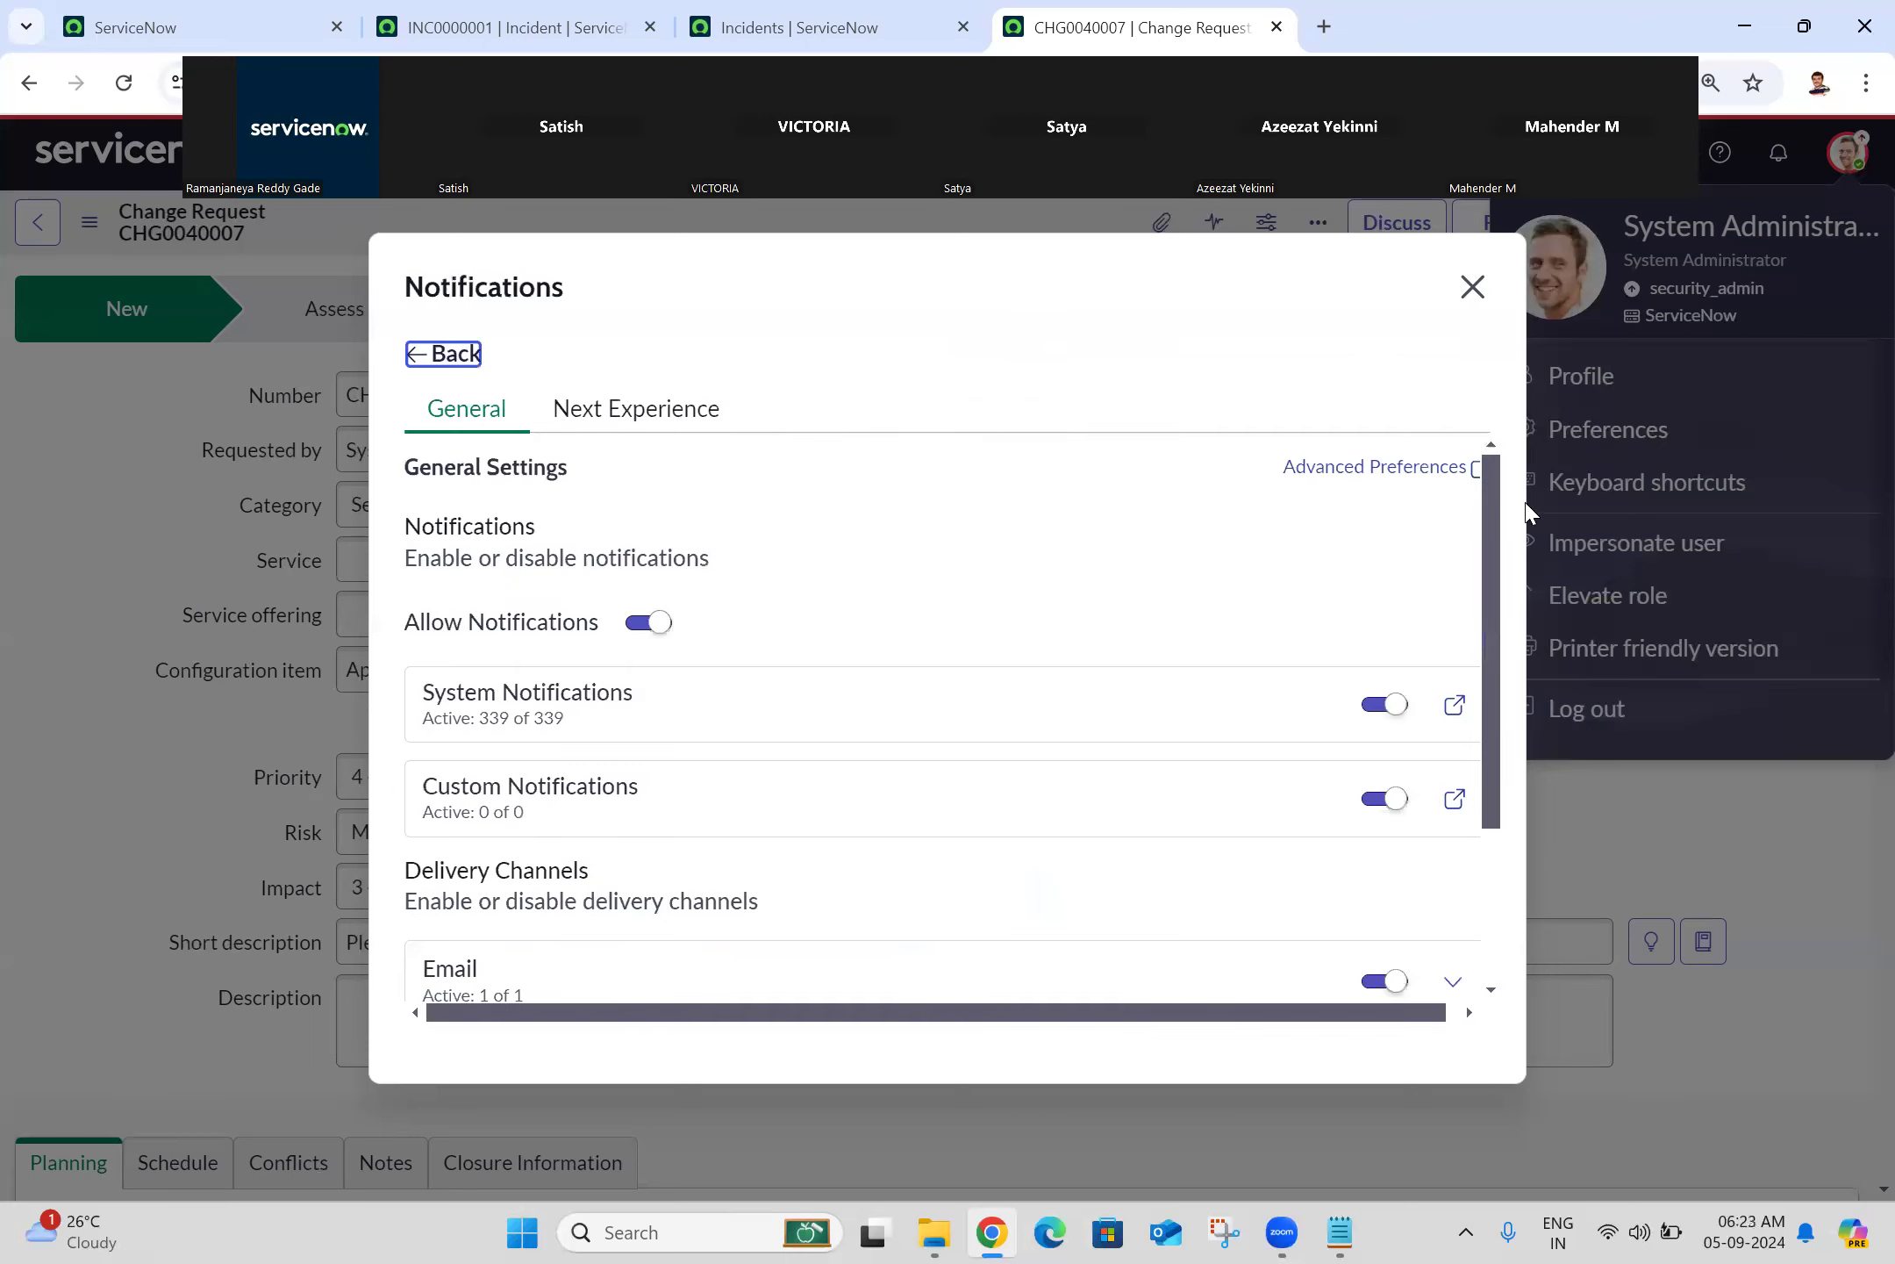
pyautogui.moveTo(1496, 516); pyautogui.dragTo(1494, 309)
pyautogui.moveTo(1494, 495); pyautogui.dragTo(1520, 338)
pyautogui.moveTo(1492, 571); pyautogui.dragTo(1491, 793)
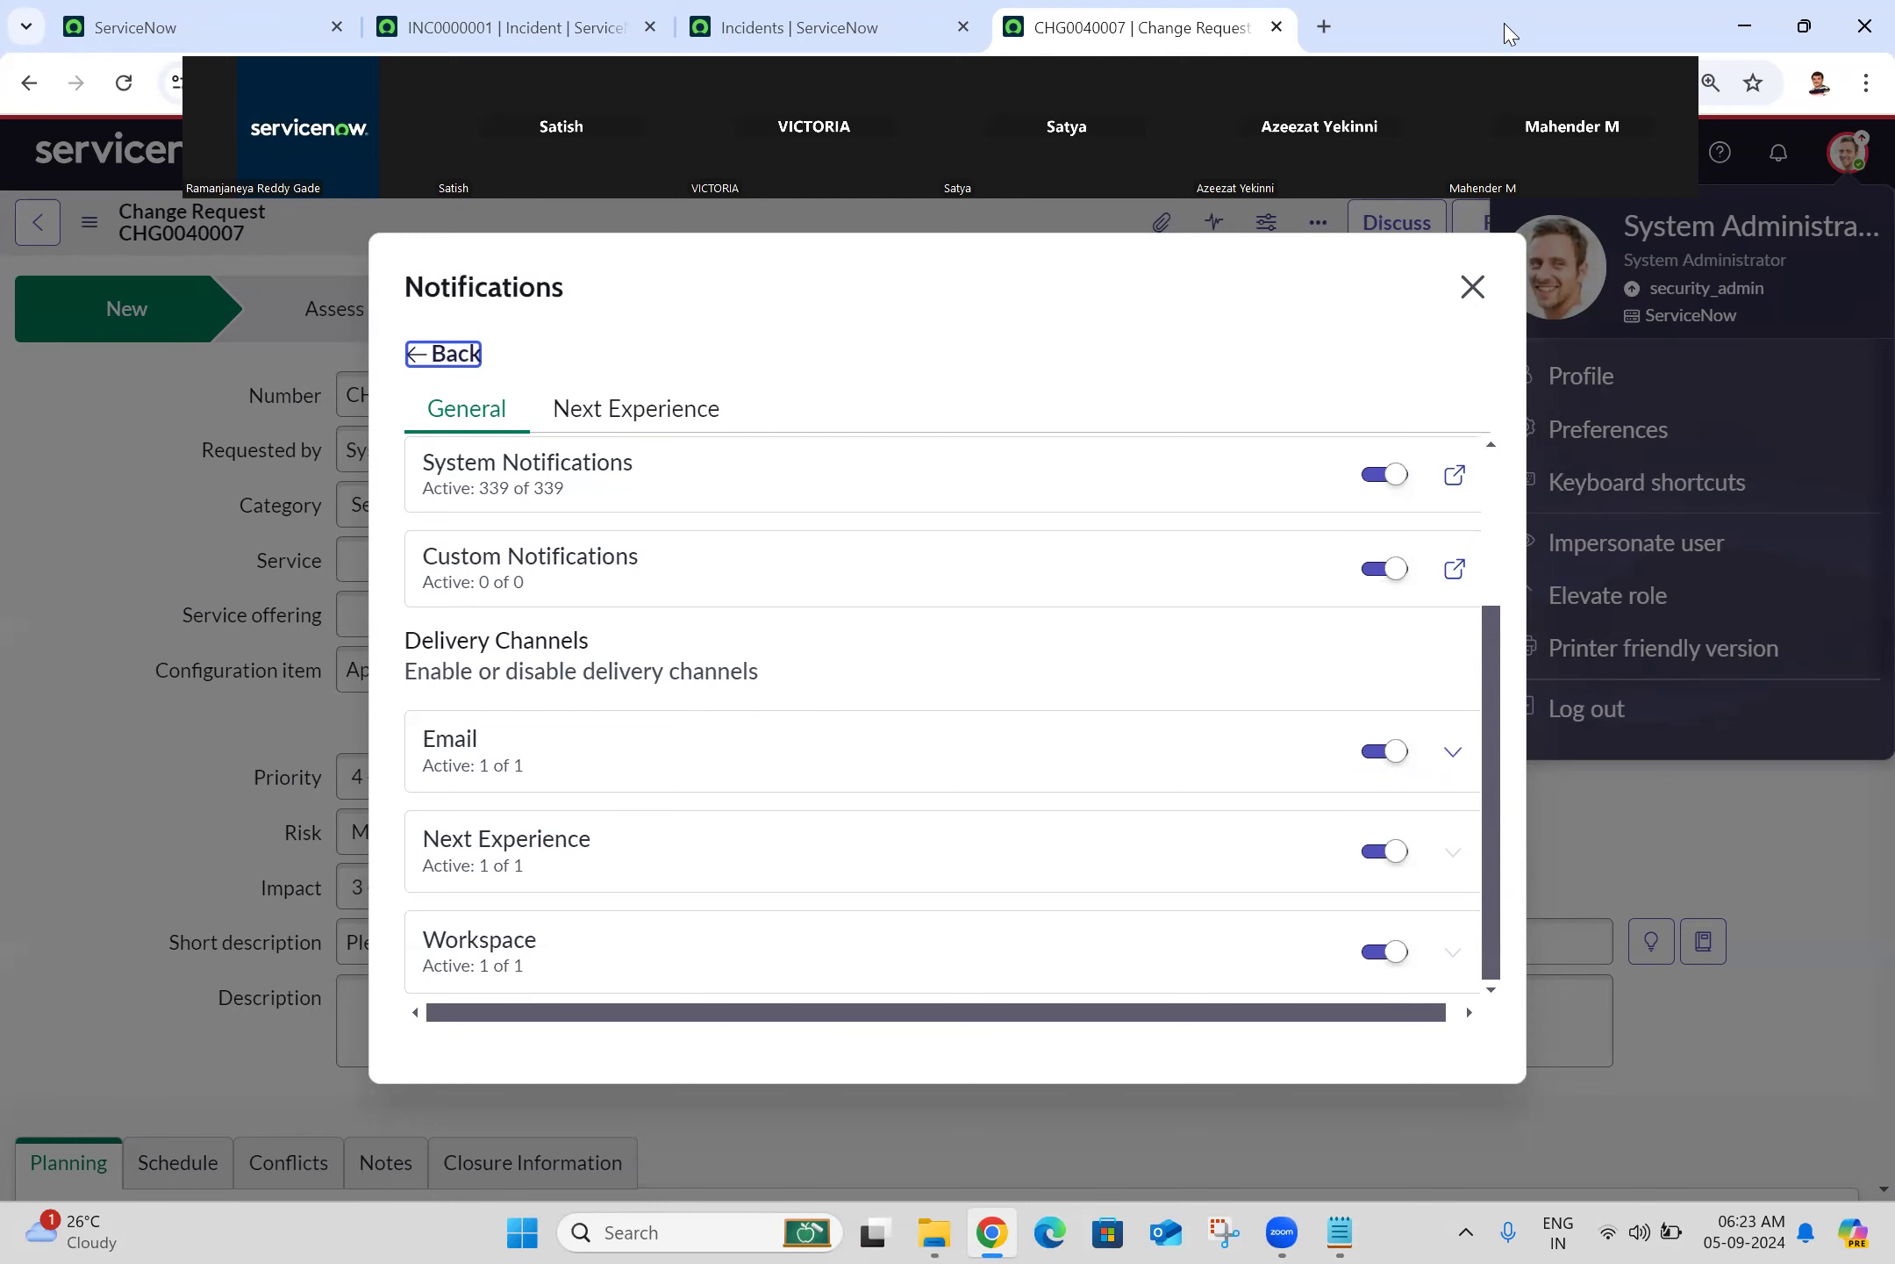
pyautogui.click(1473, 287)
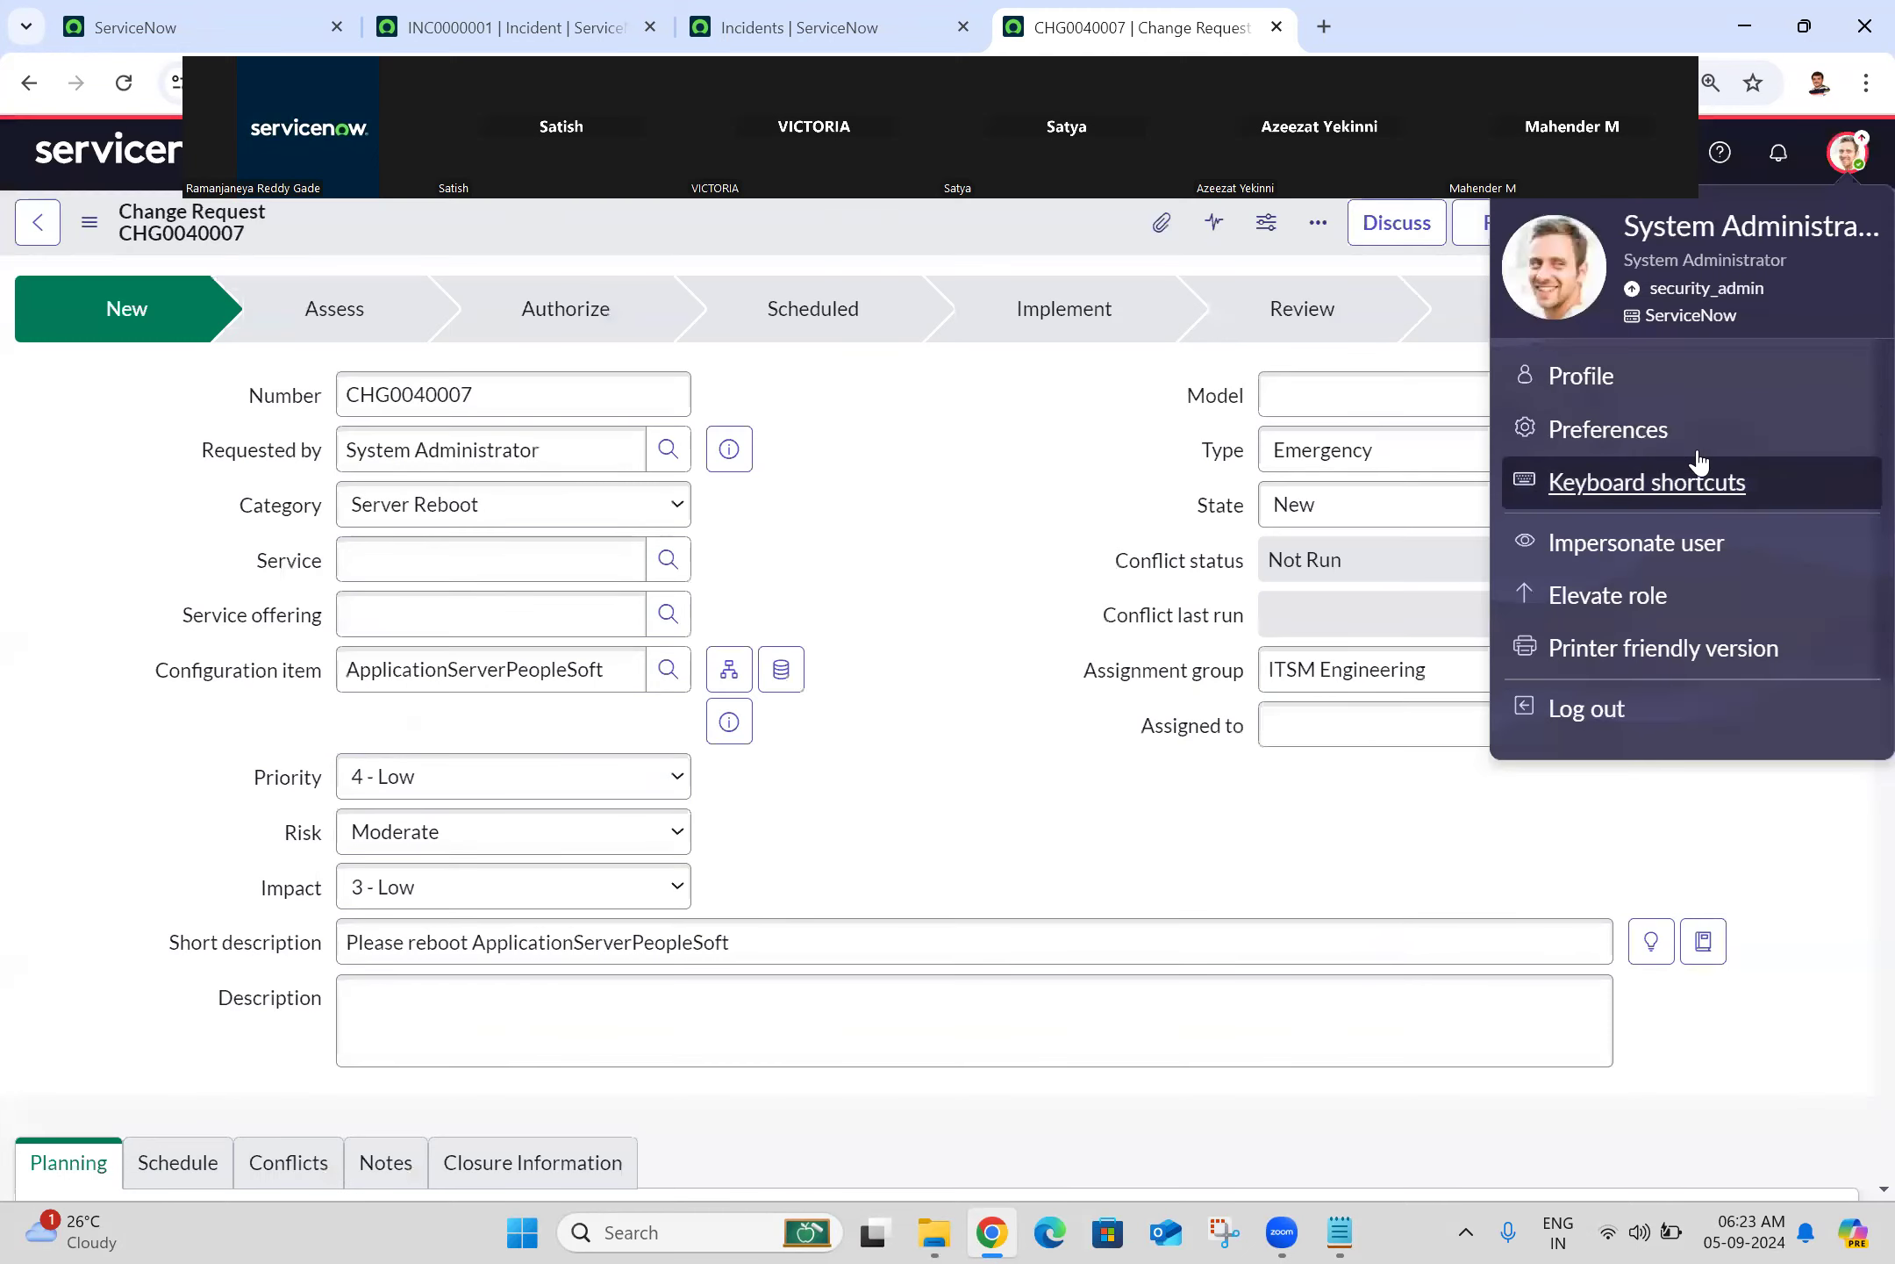
# Step: Check Language & Region shows YYYY-MM-DD 09:00:01 and America/Los_Angeles, then go to the incident list
pyautogui.click(1626, 433)
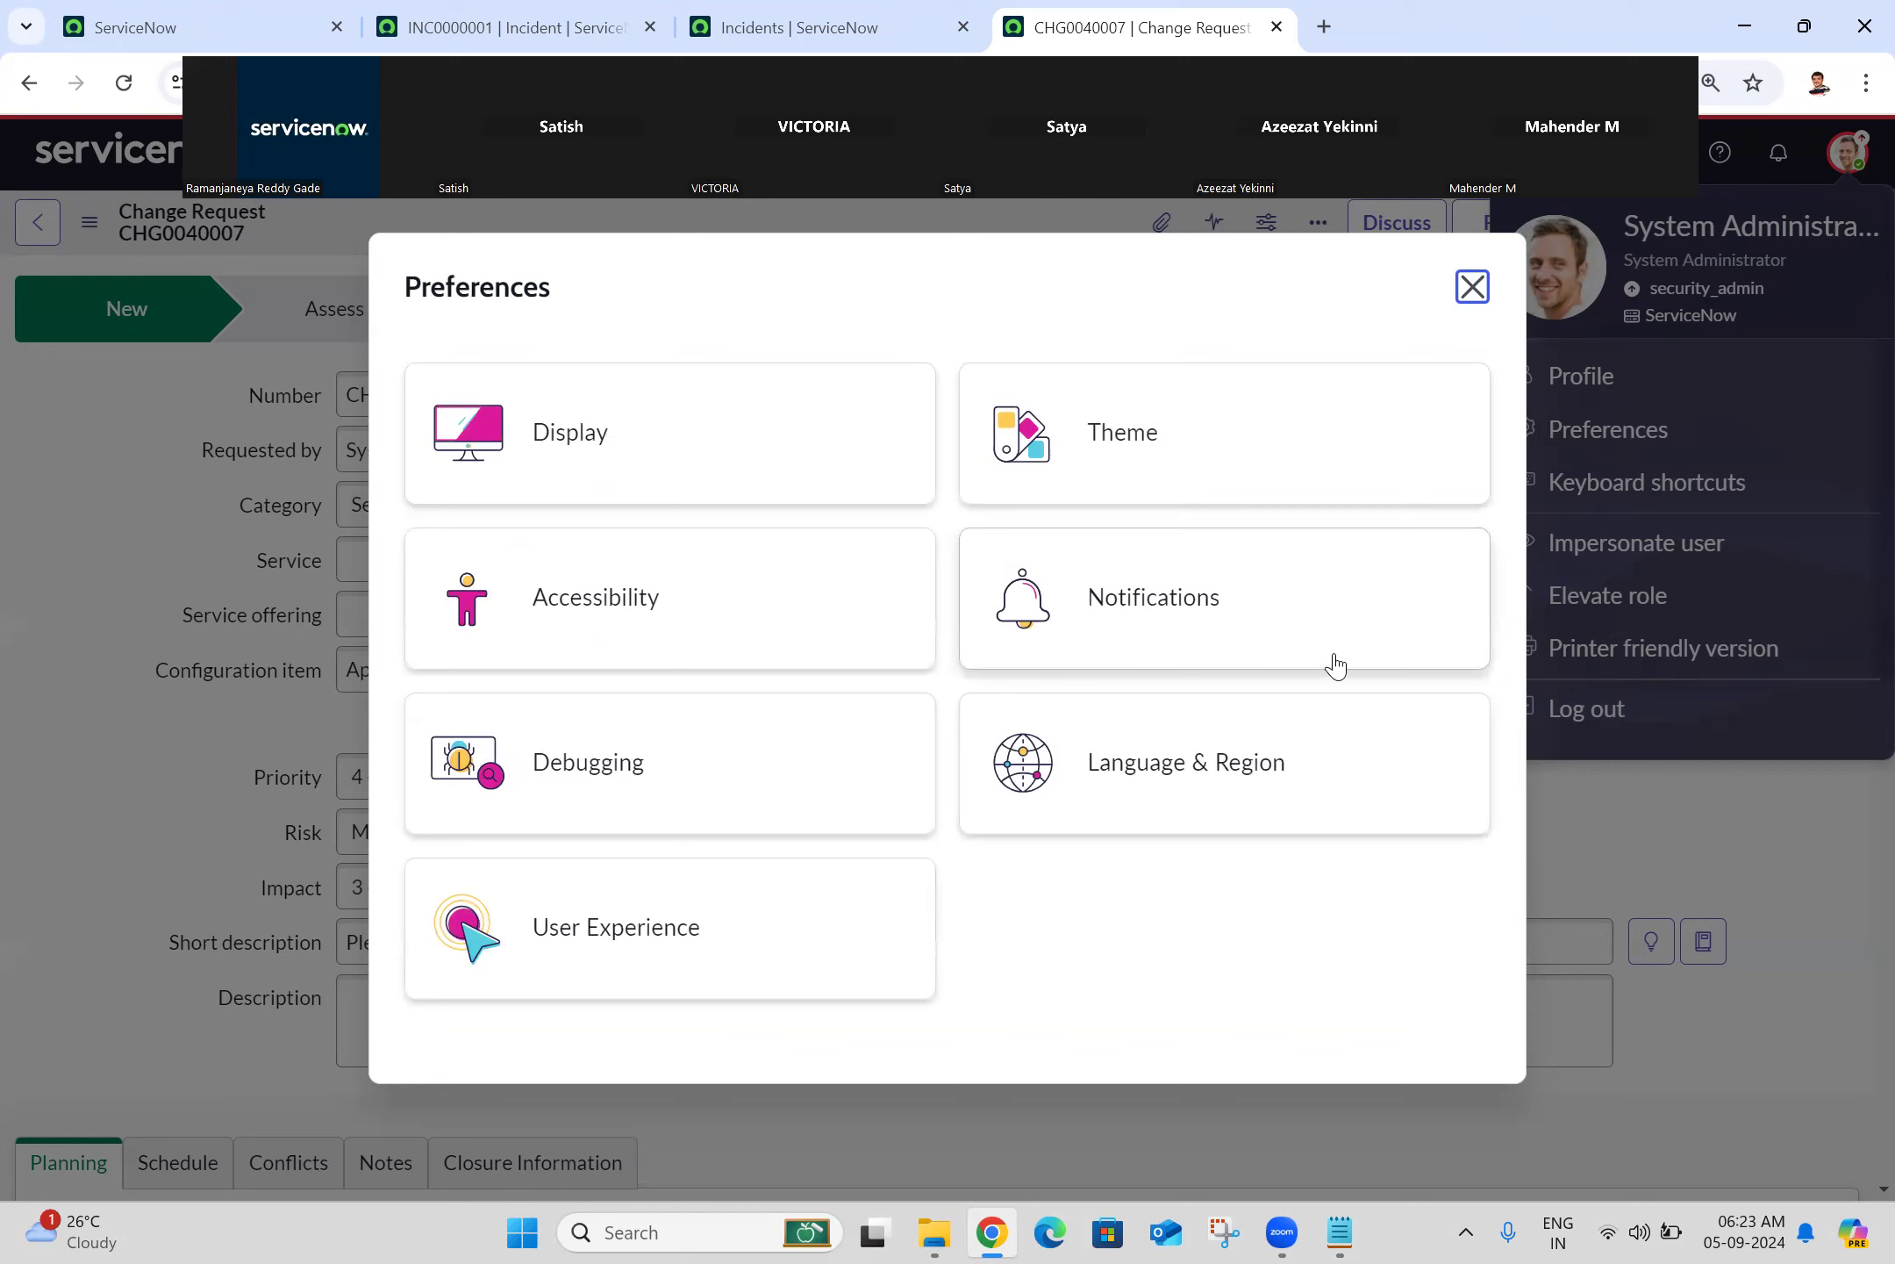
pyautogui.click(1229, 742)
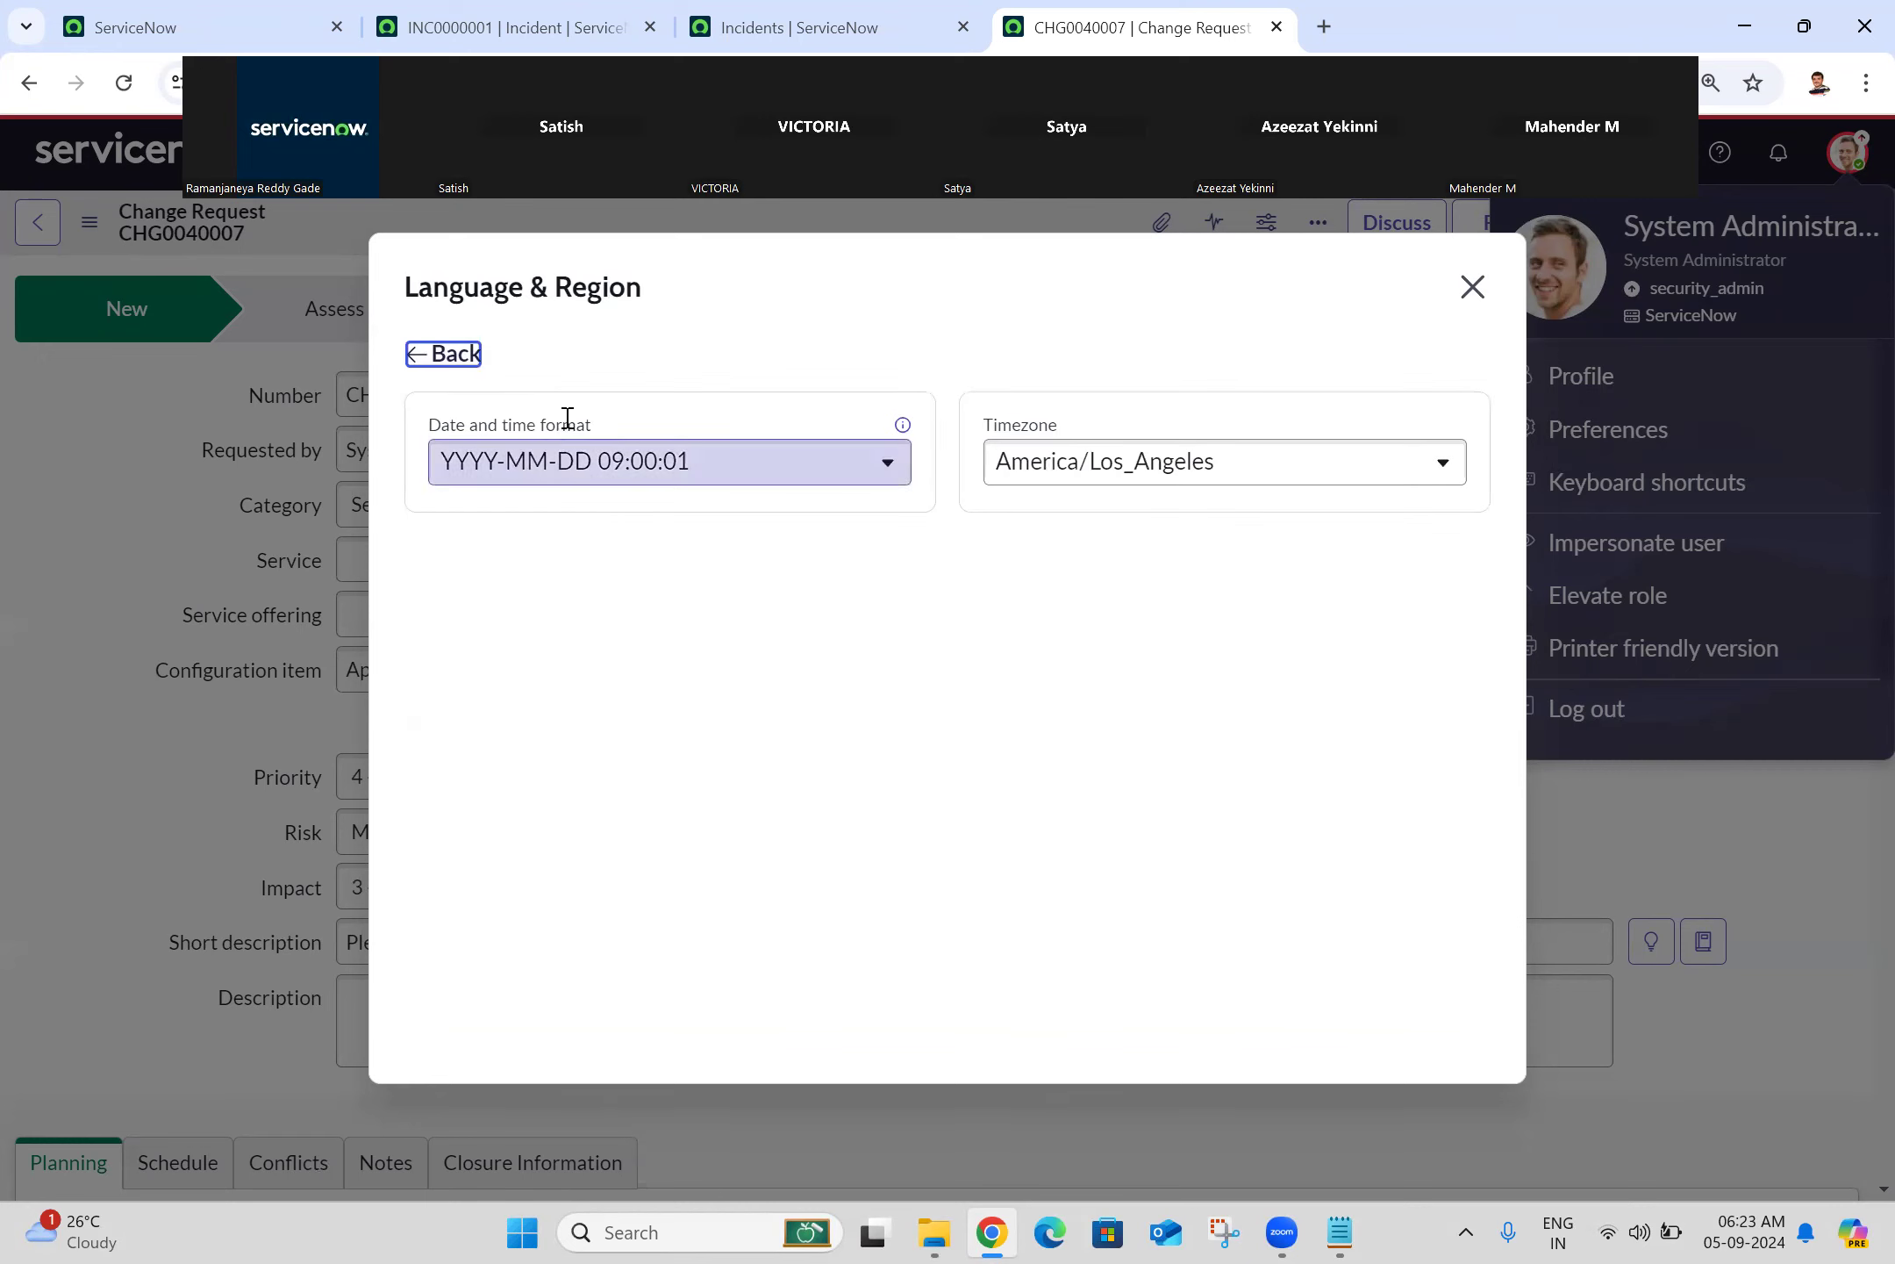
pyautogui.click(838, 13)
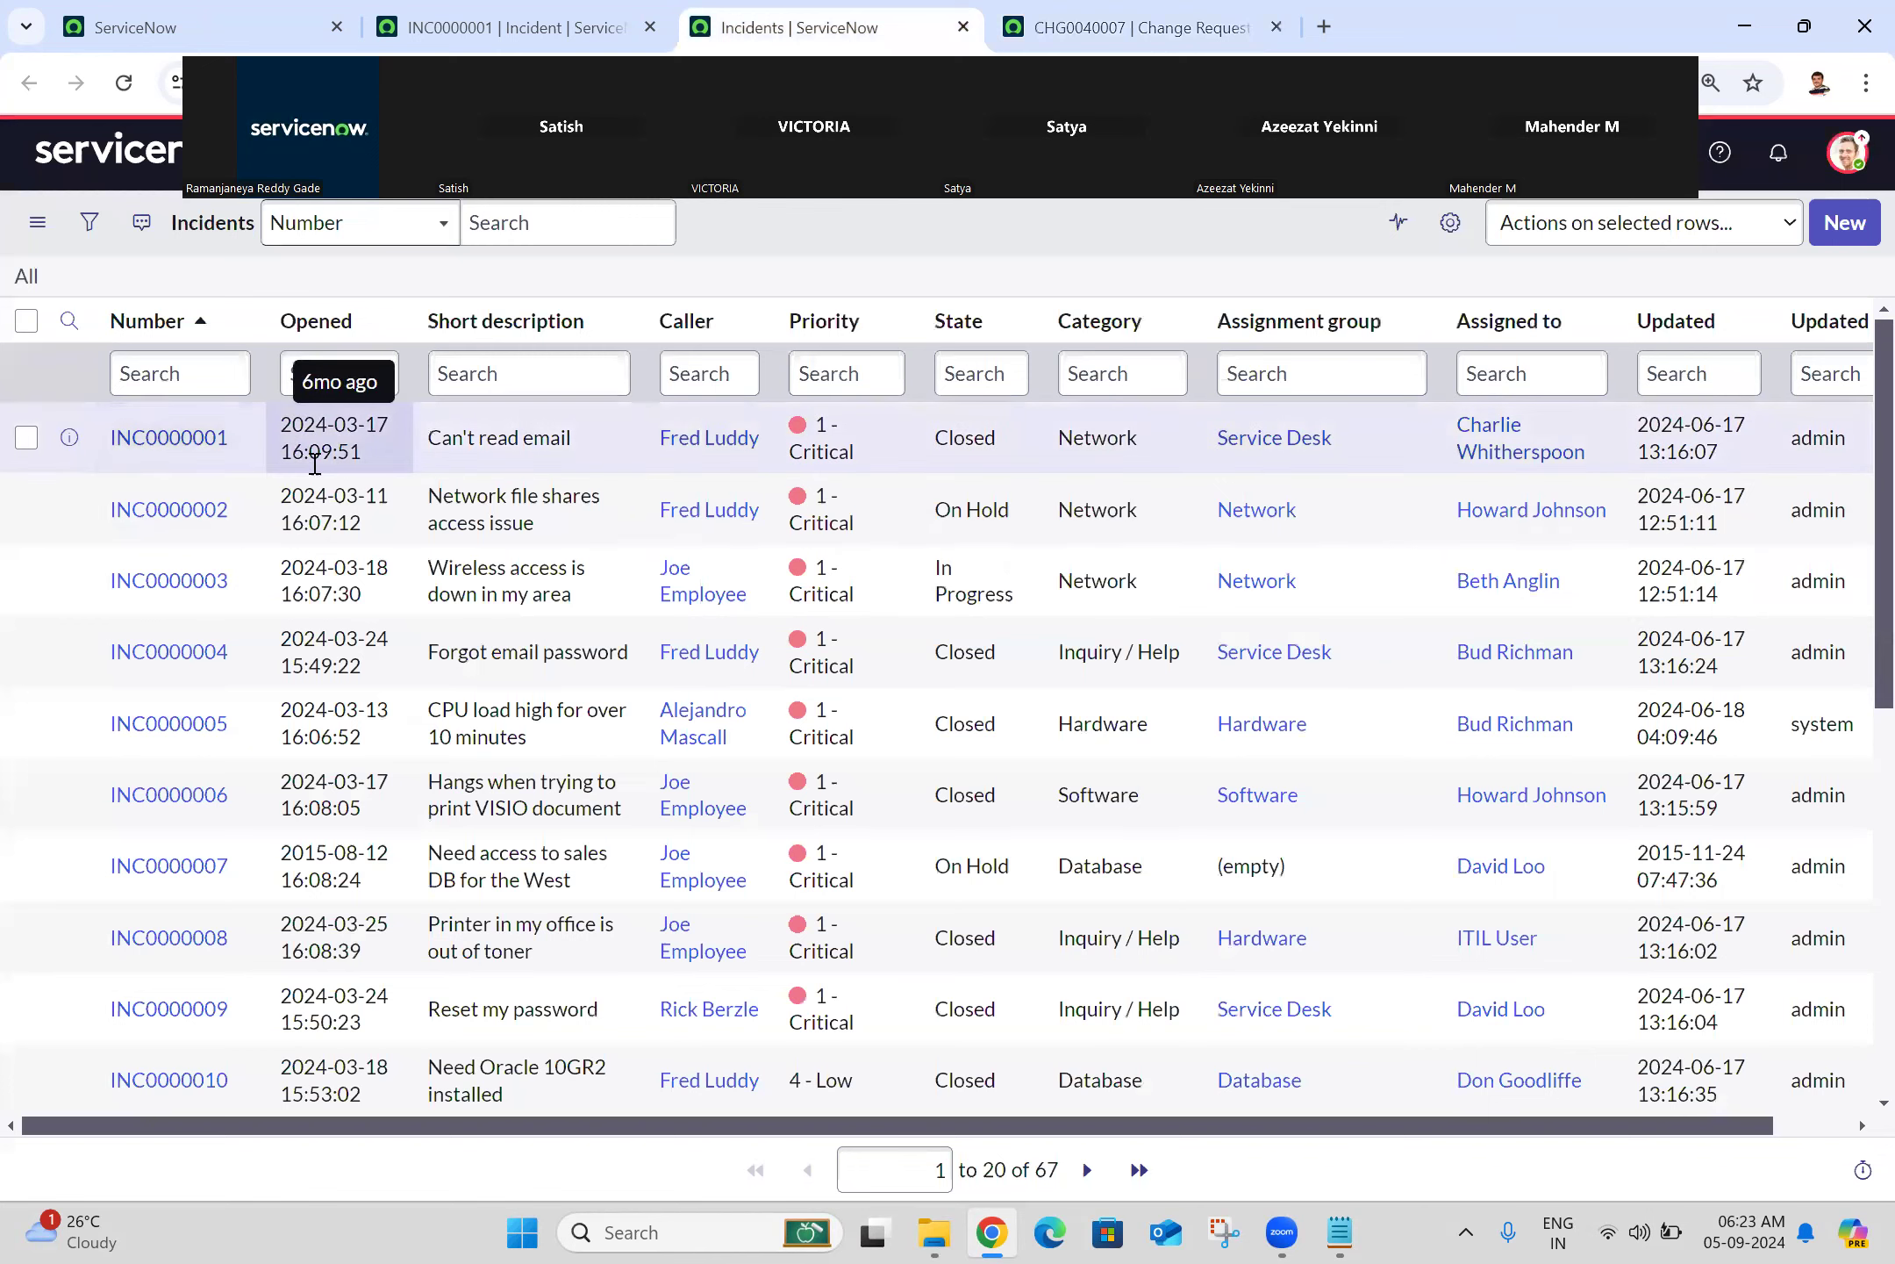
# Step: Set Language & Region date and time format to 'YYYY-MM-DD 09:00:01 5 min ago'
pyautogui.click(241, 16)
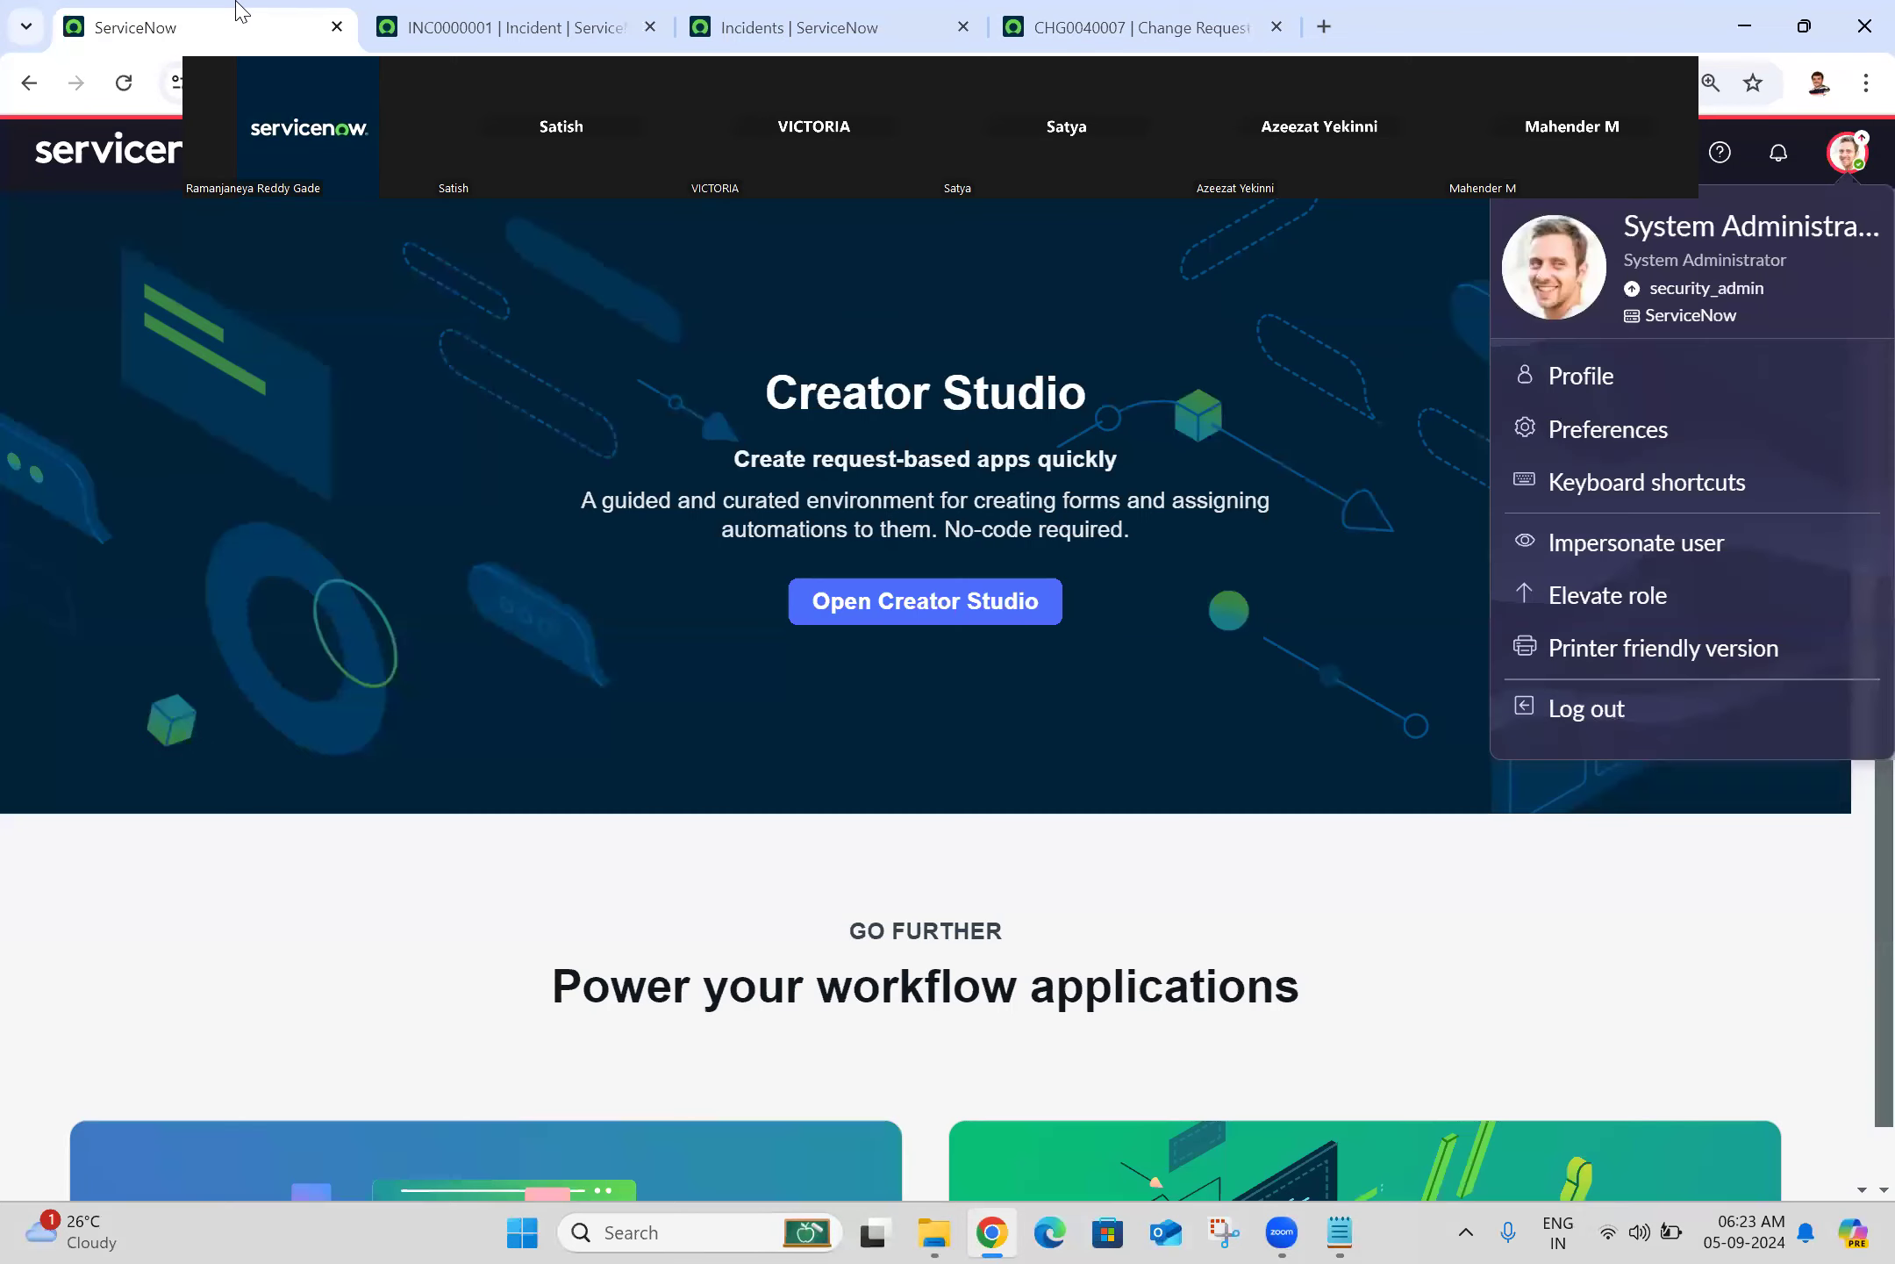
pyautogui.click(1617, 429)
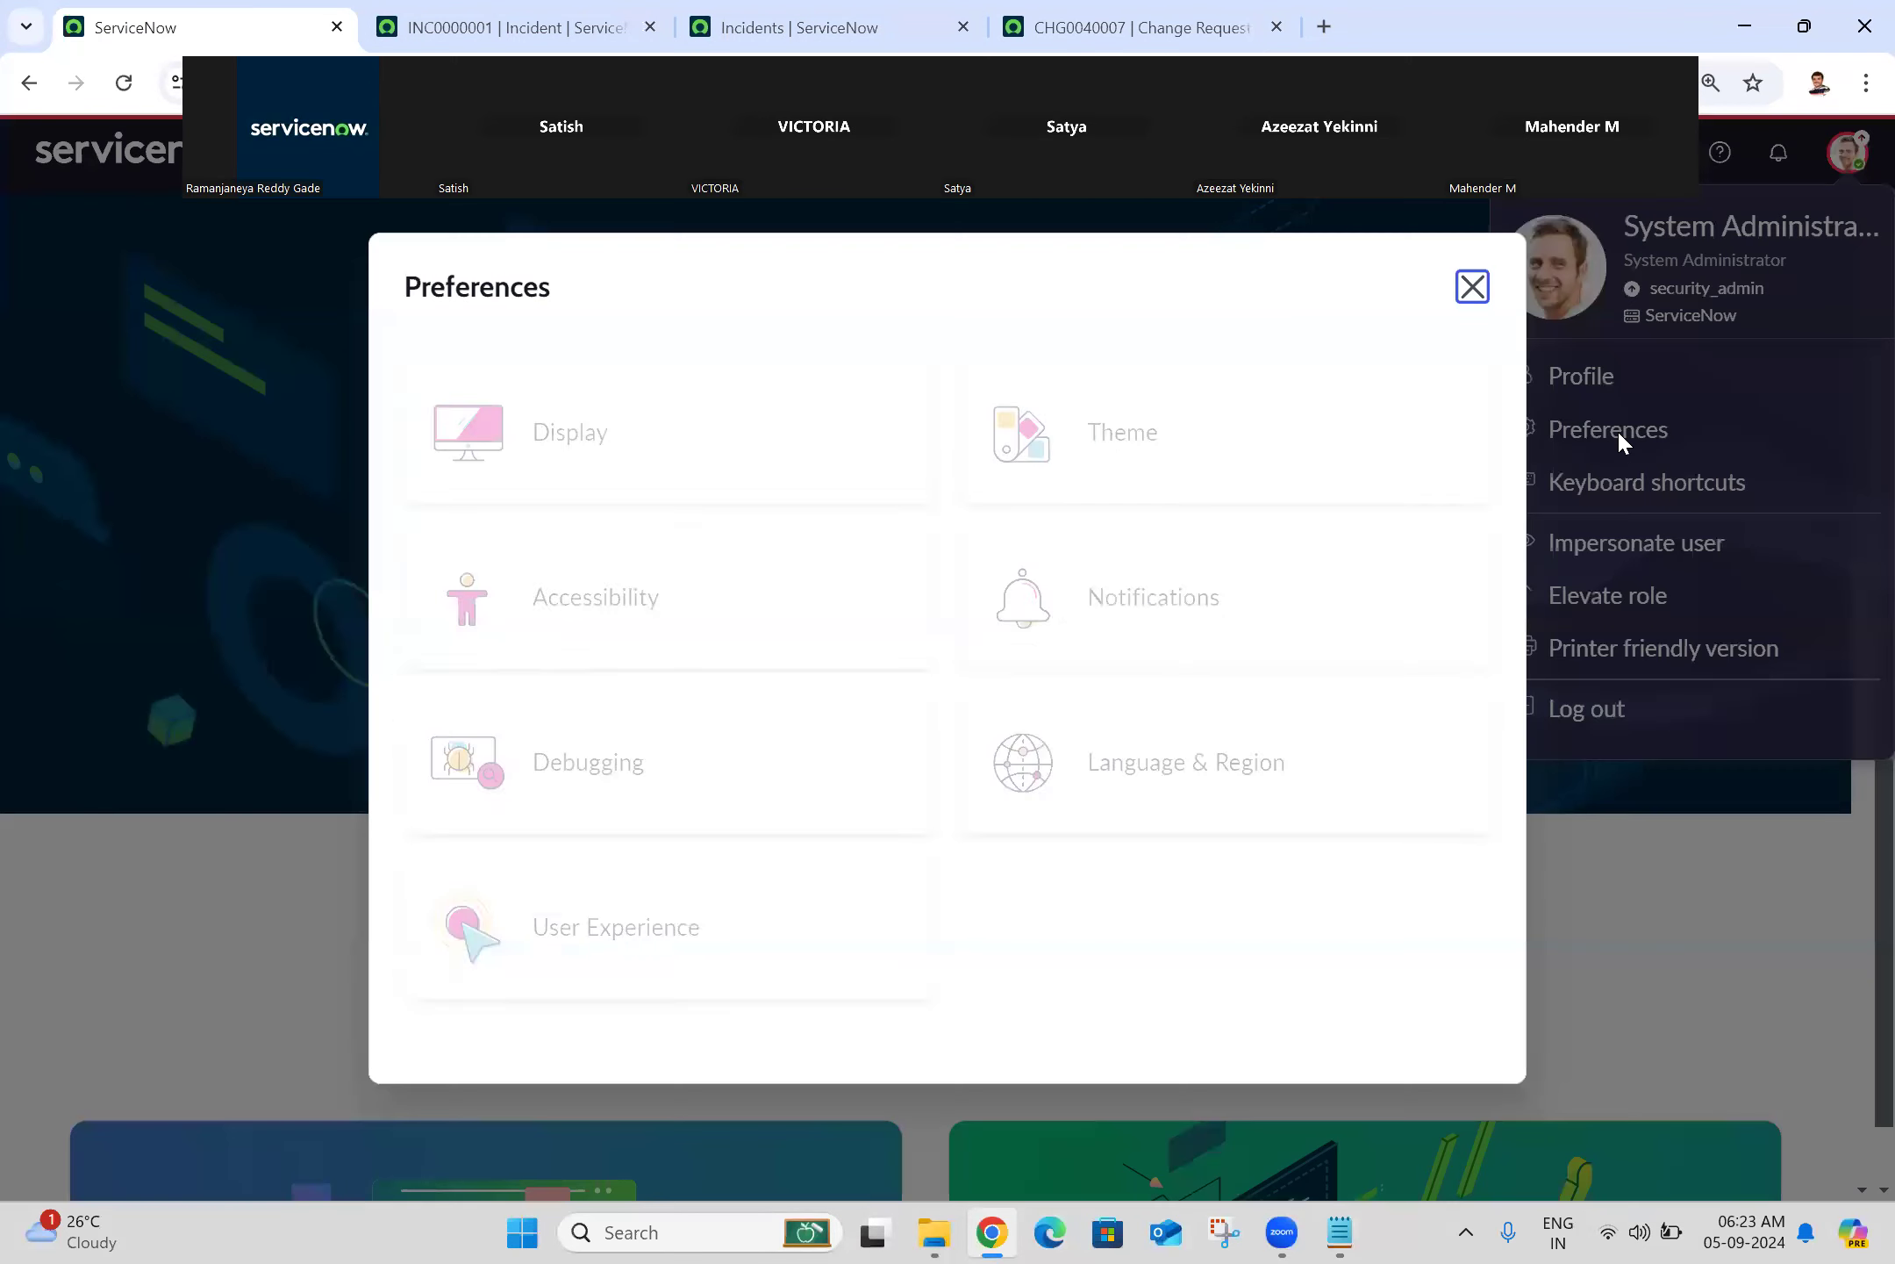
pyautogui.click(1182, 806)
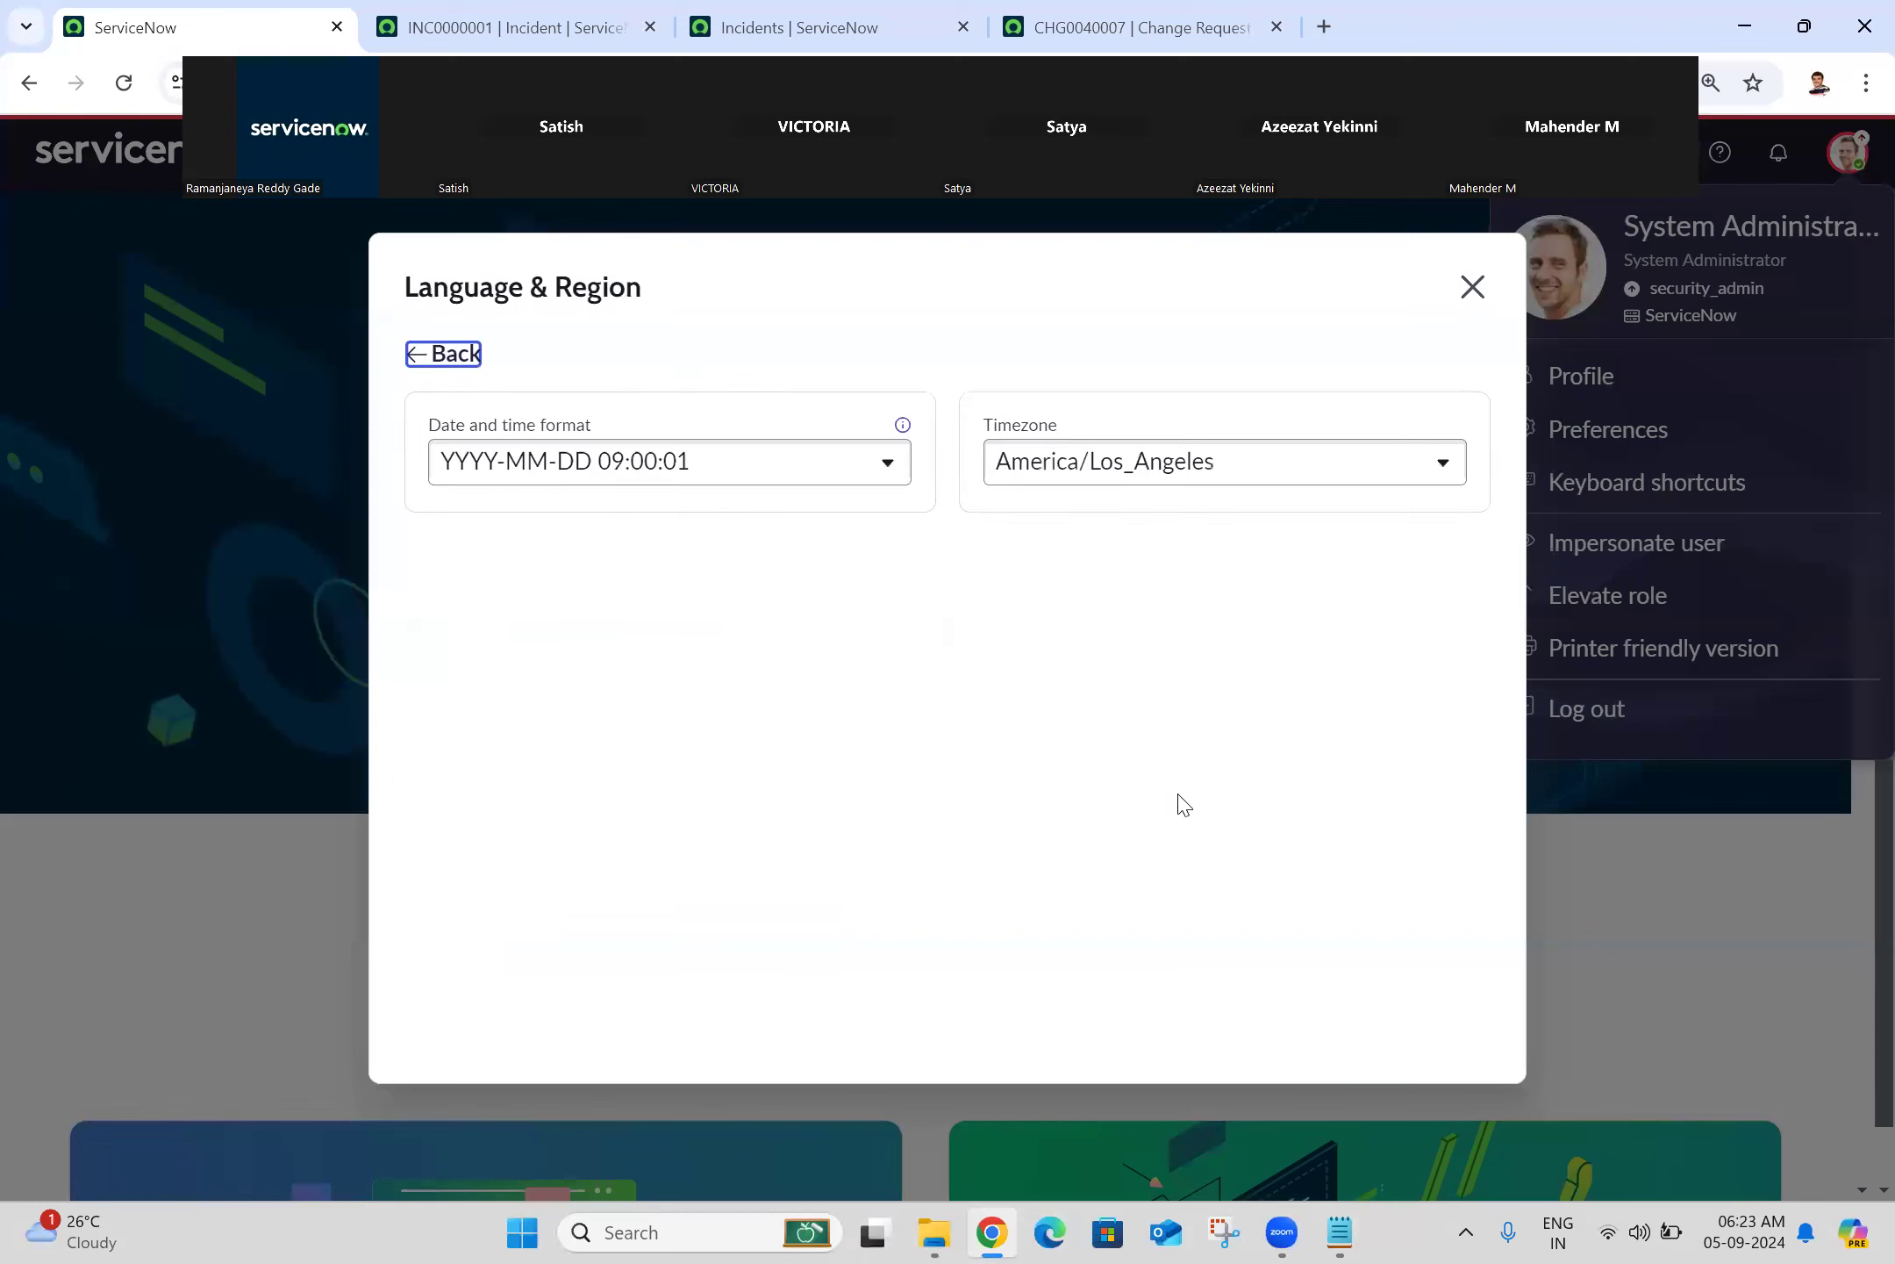
pyautogui.click(862, 471)
pyautogui.click(862, 471)
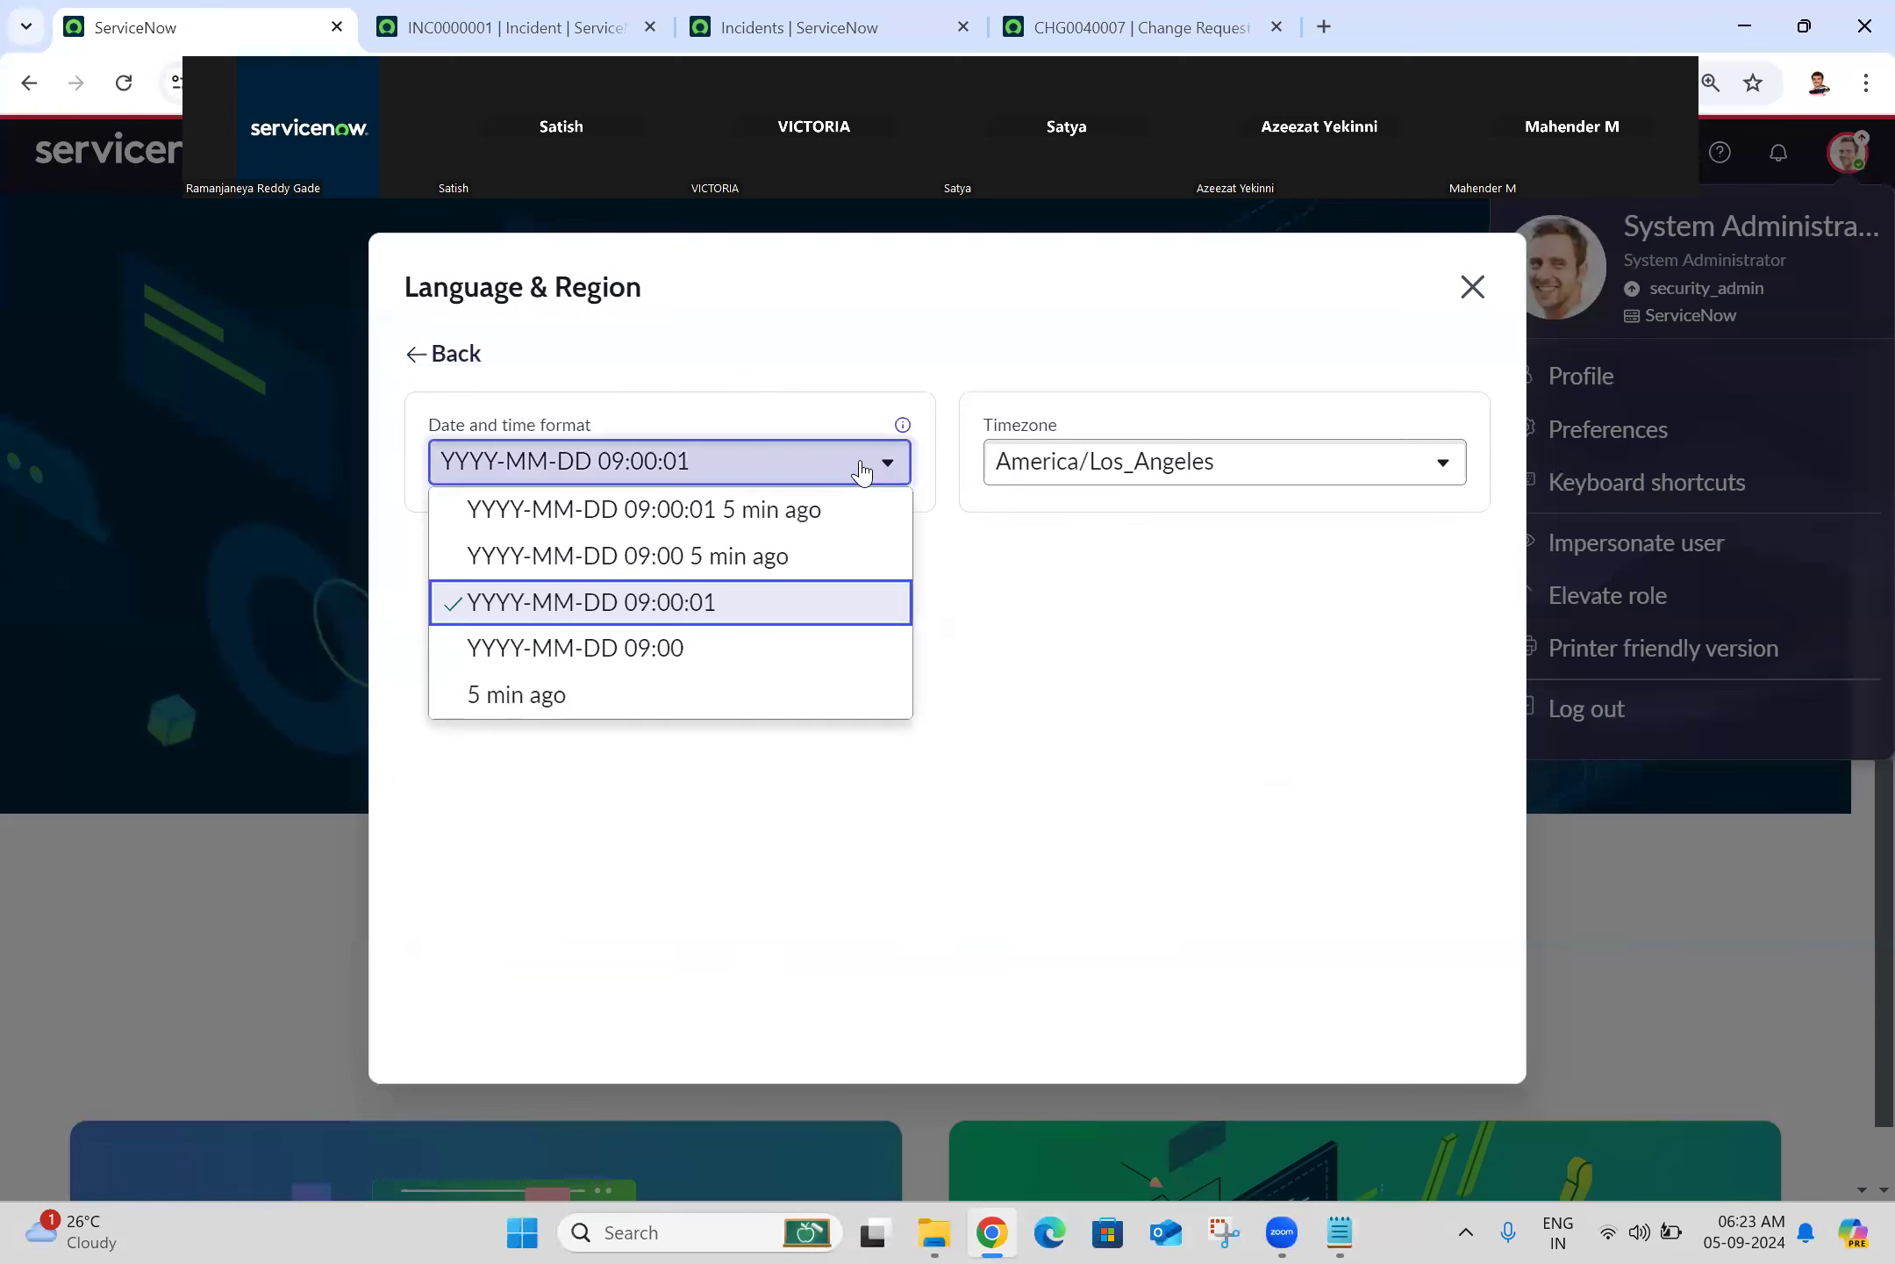
pyautogui.click(742, 527)
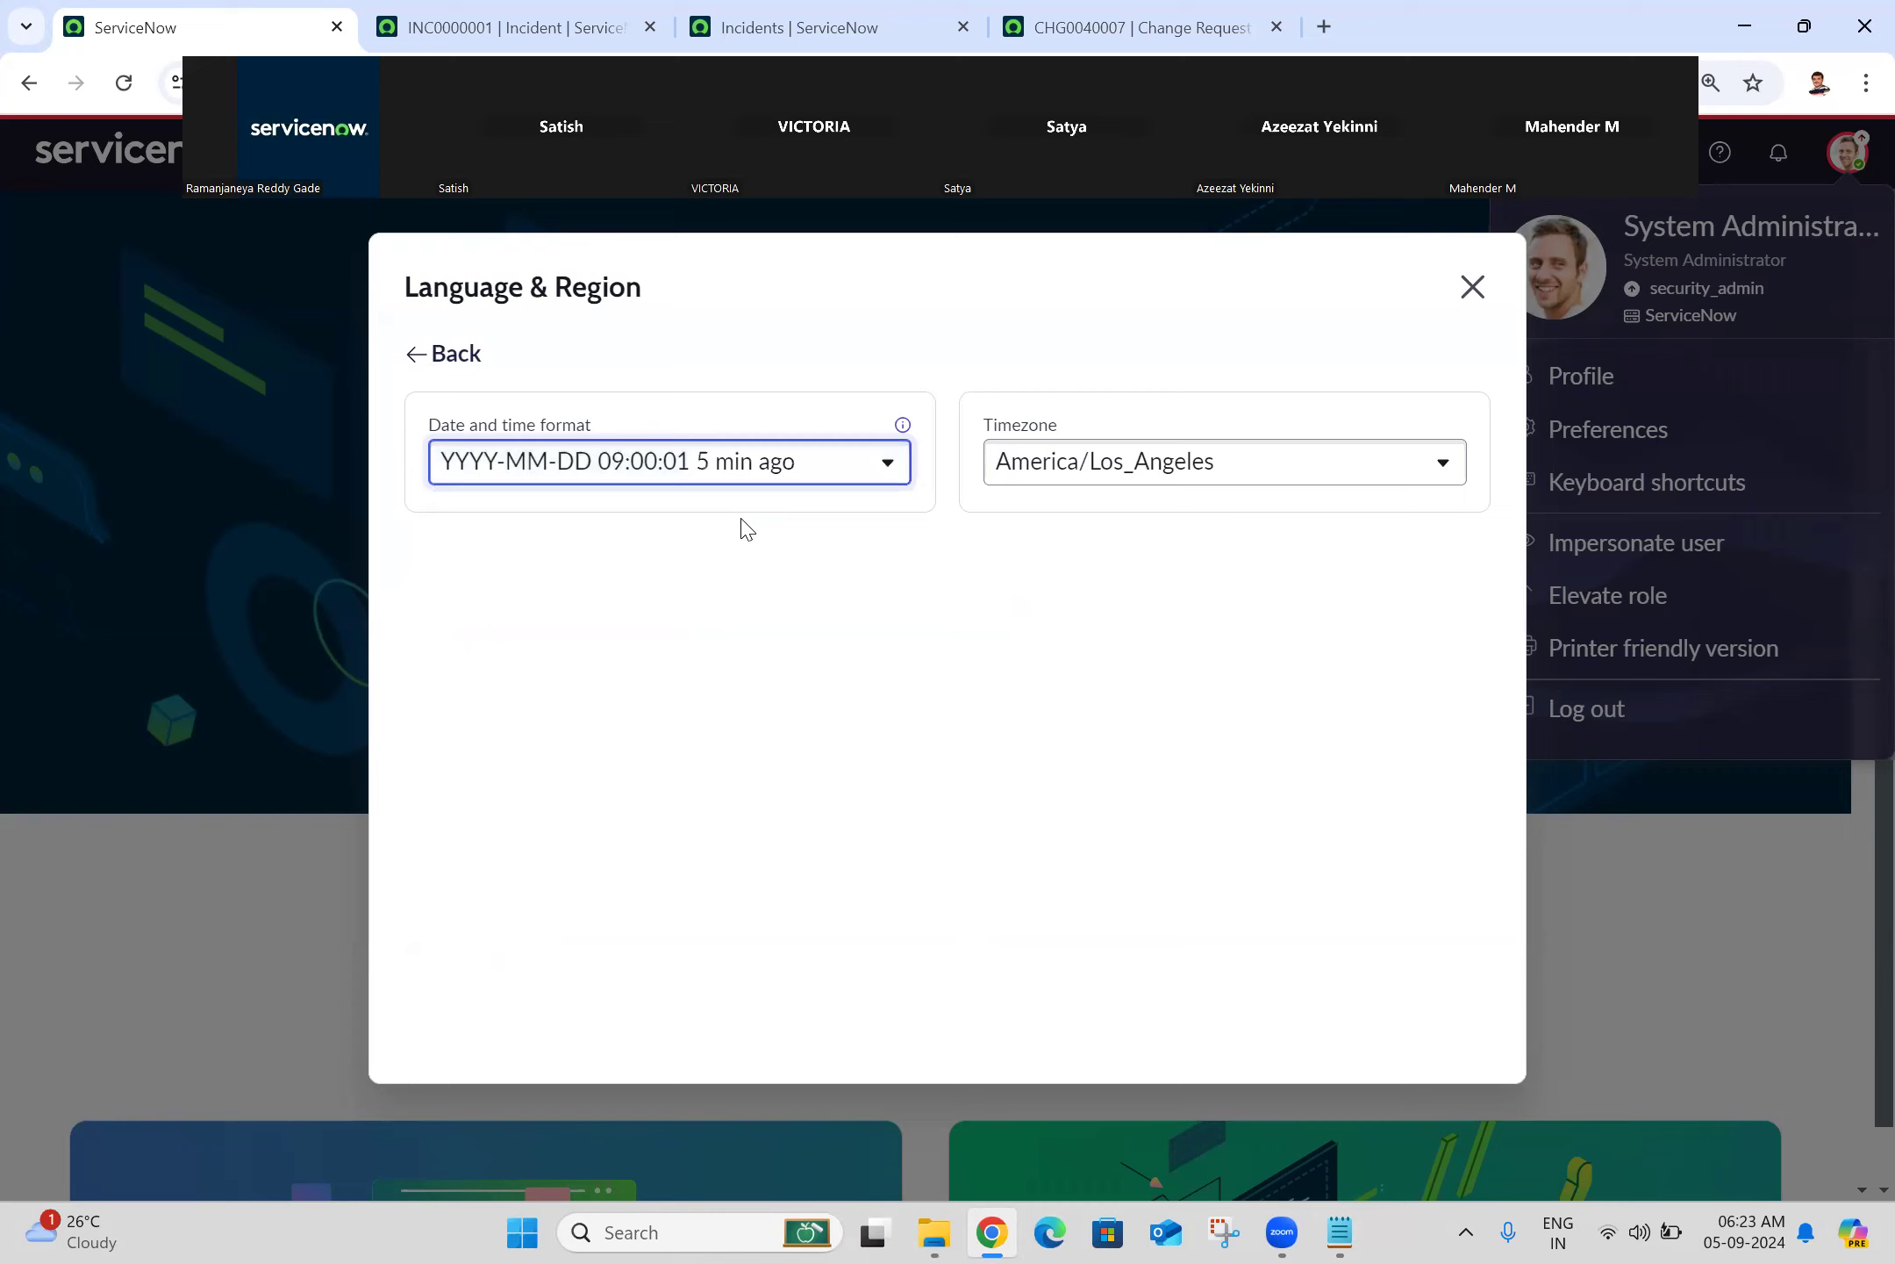
# Step: Reload the incident list to show the new format, then return to the settings tab
pyautogui.click(810, 35)
pyautogui.click(124, 83)
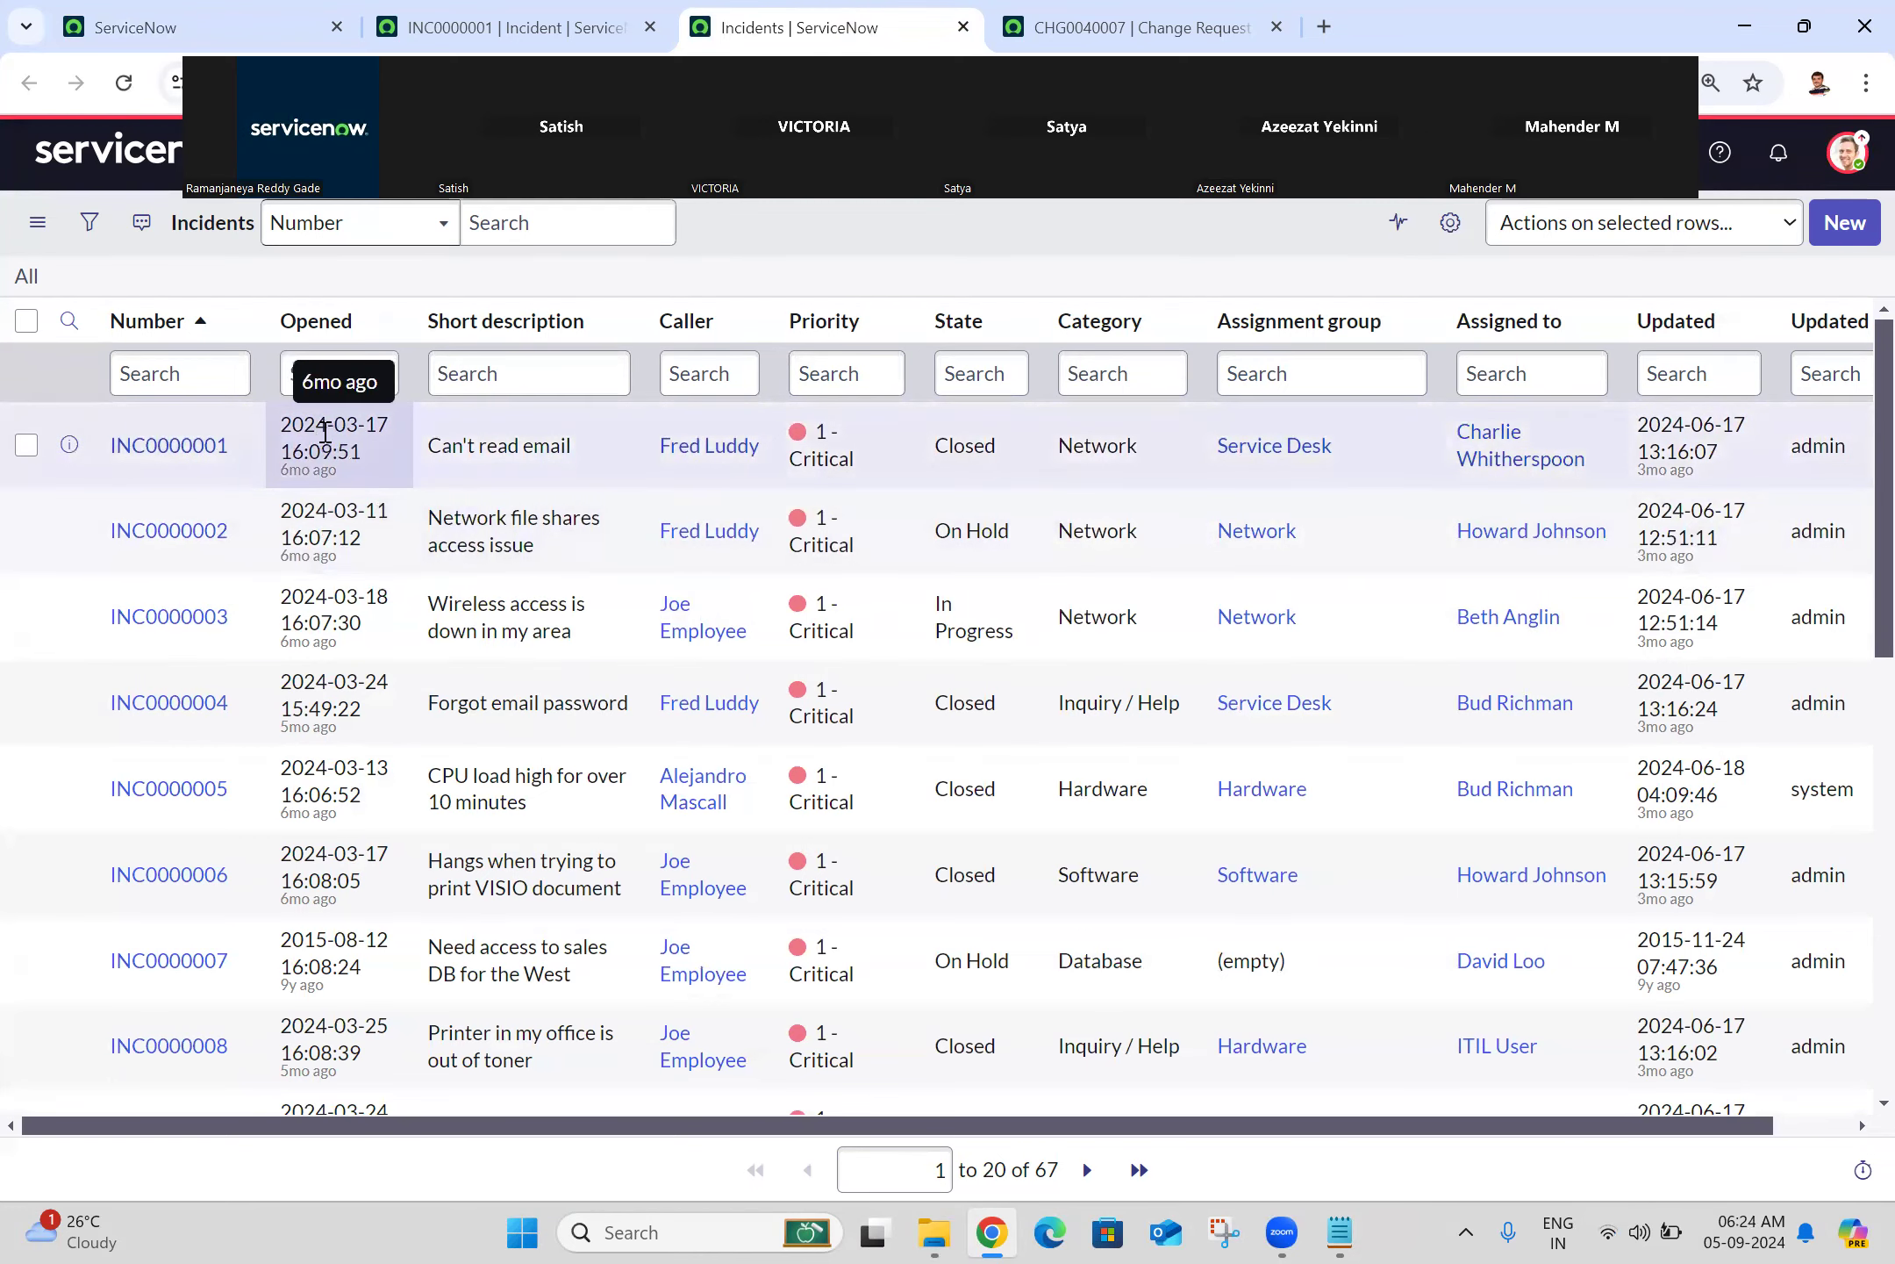
pyautogui.click(334, 13)
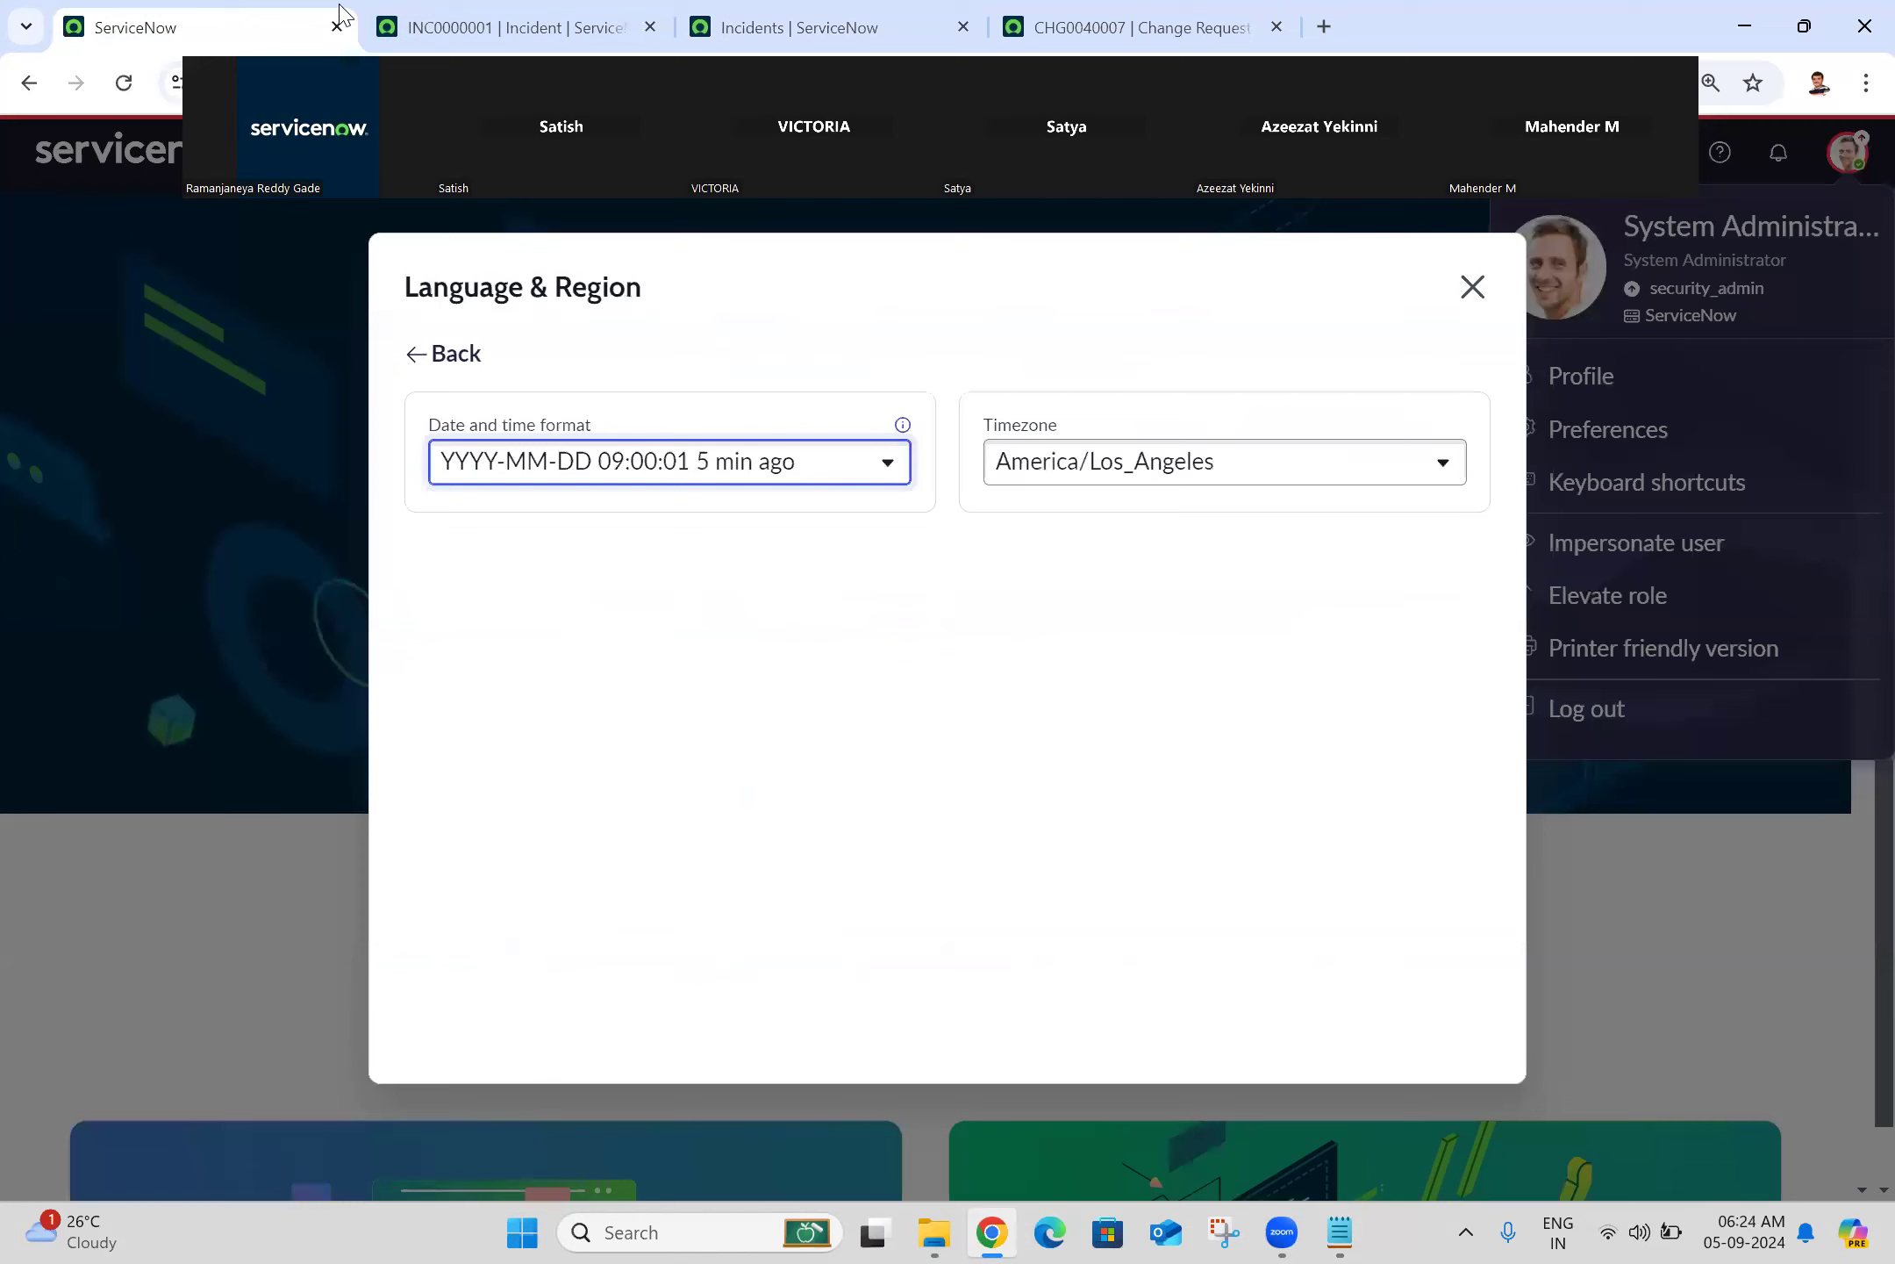
# Step: Choose the '5 min ago' date format and reload the Incidents list to see relative ages like '6mo ago'
pyautogui.click(798, 471)
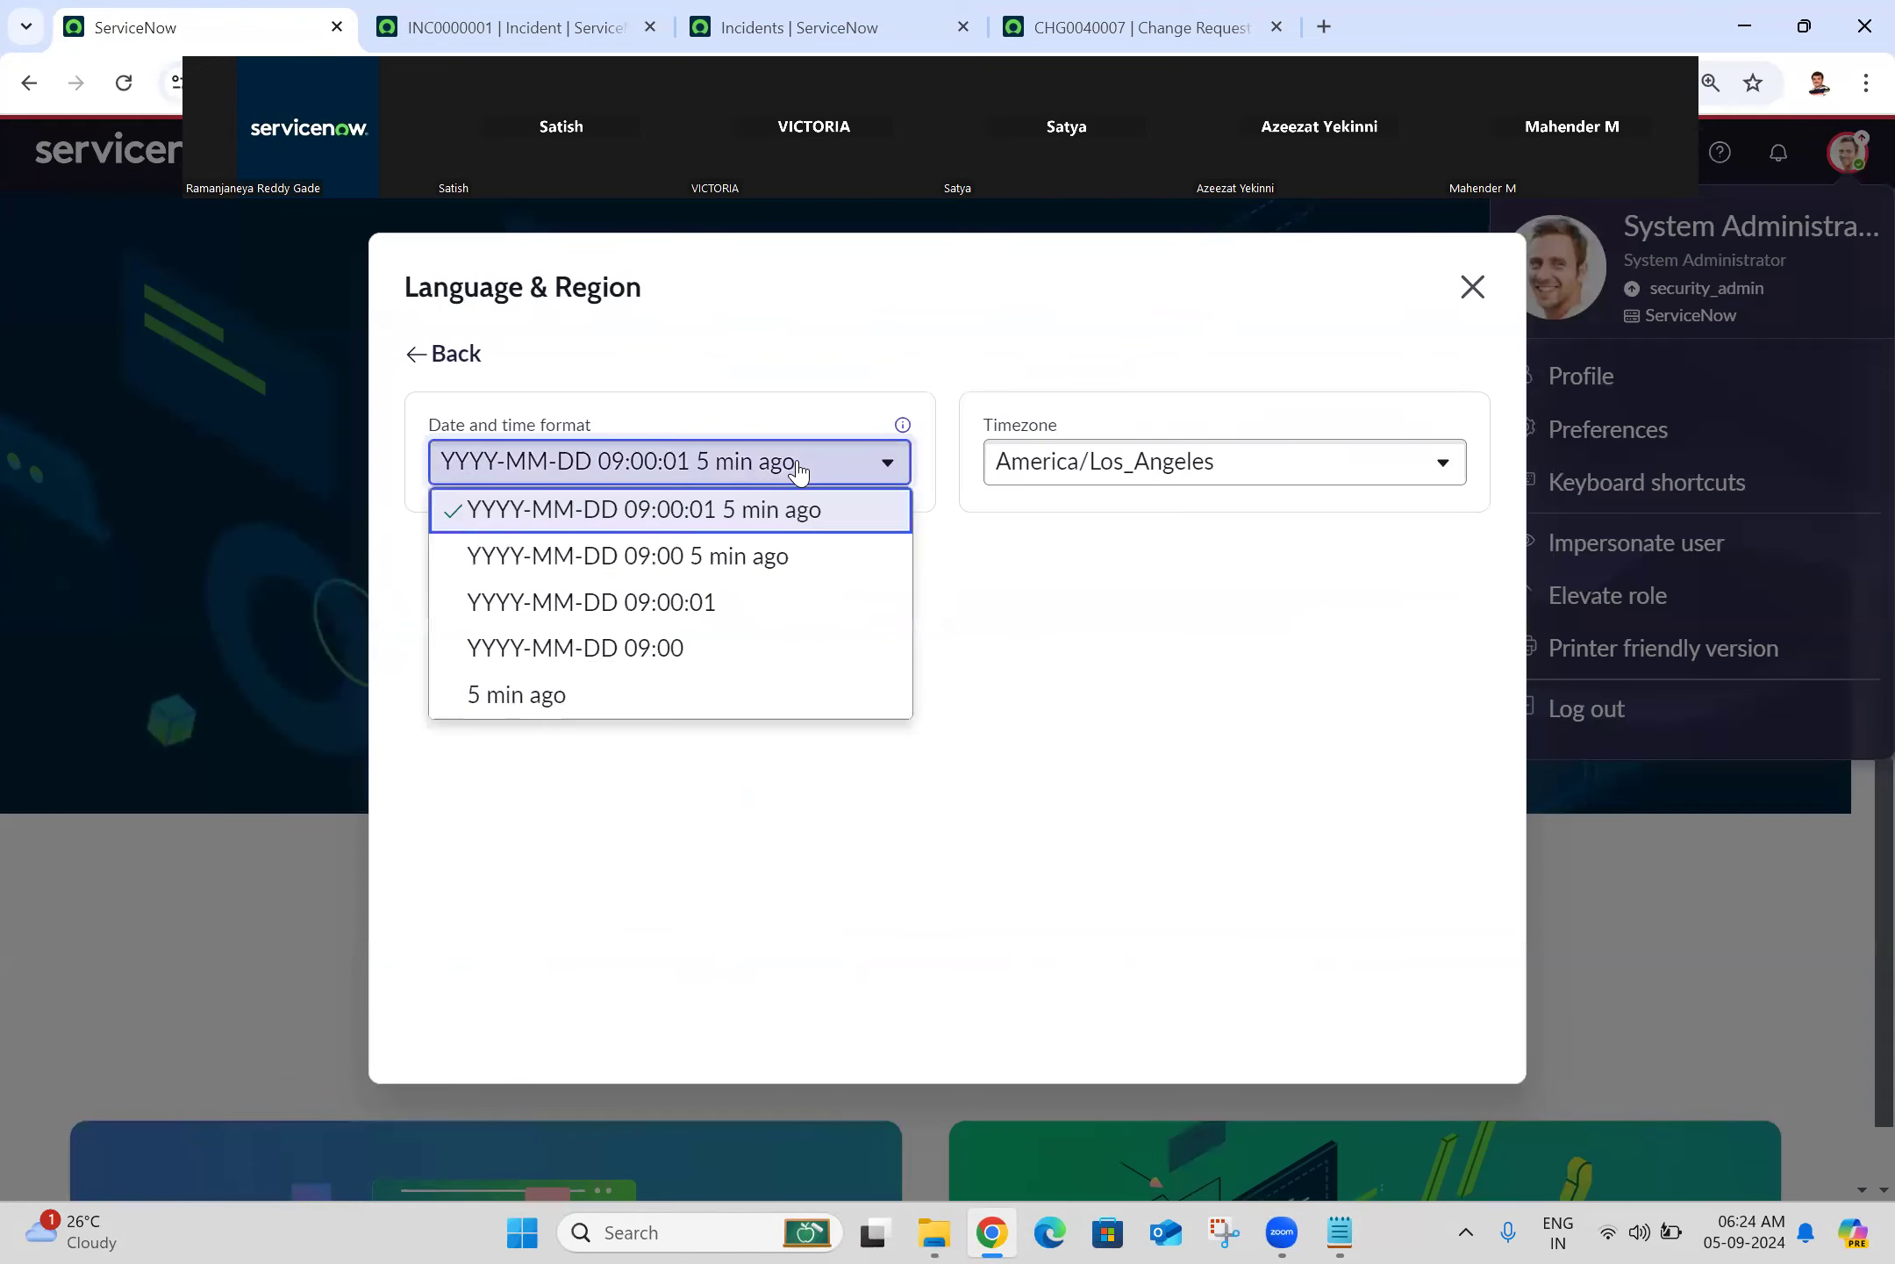
pyautogui.click(562, 696)
pyautogui.click(414, 12)
pyautogui.click(803, 12)
pyautogui.click(124, 82)
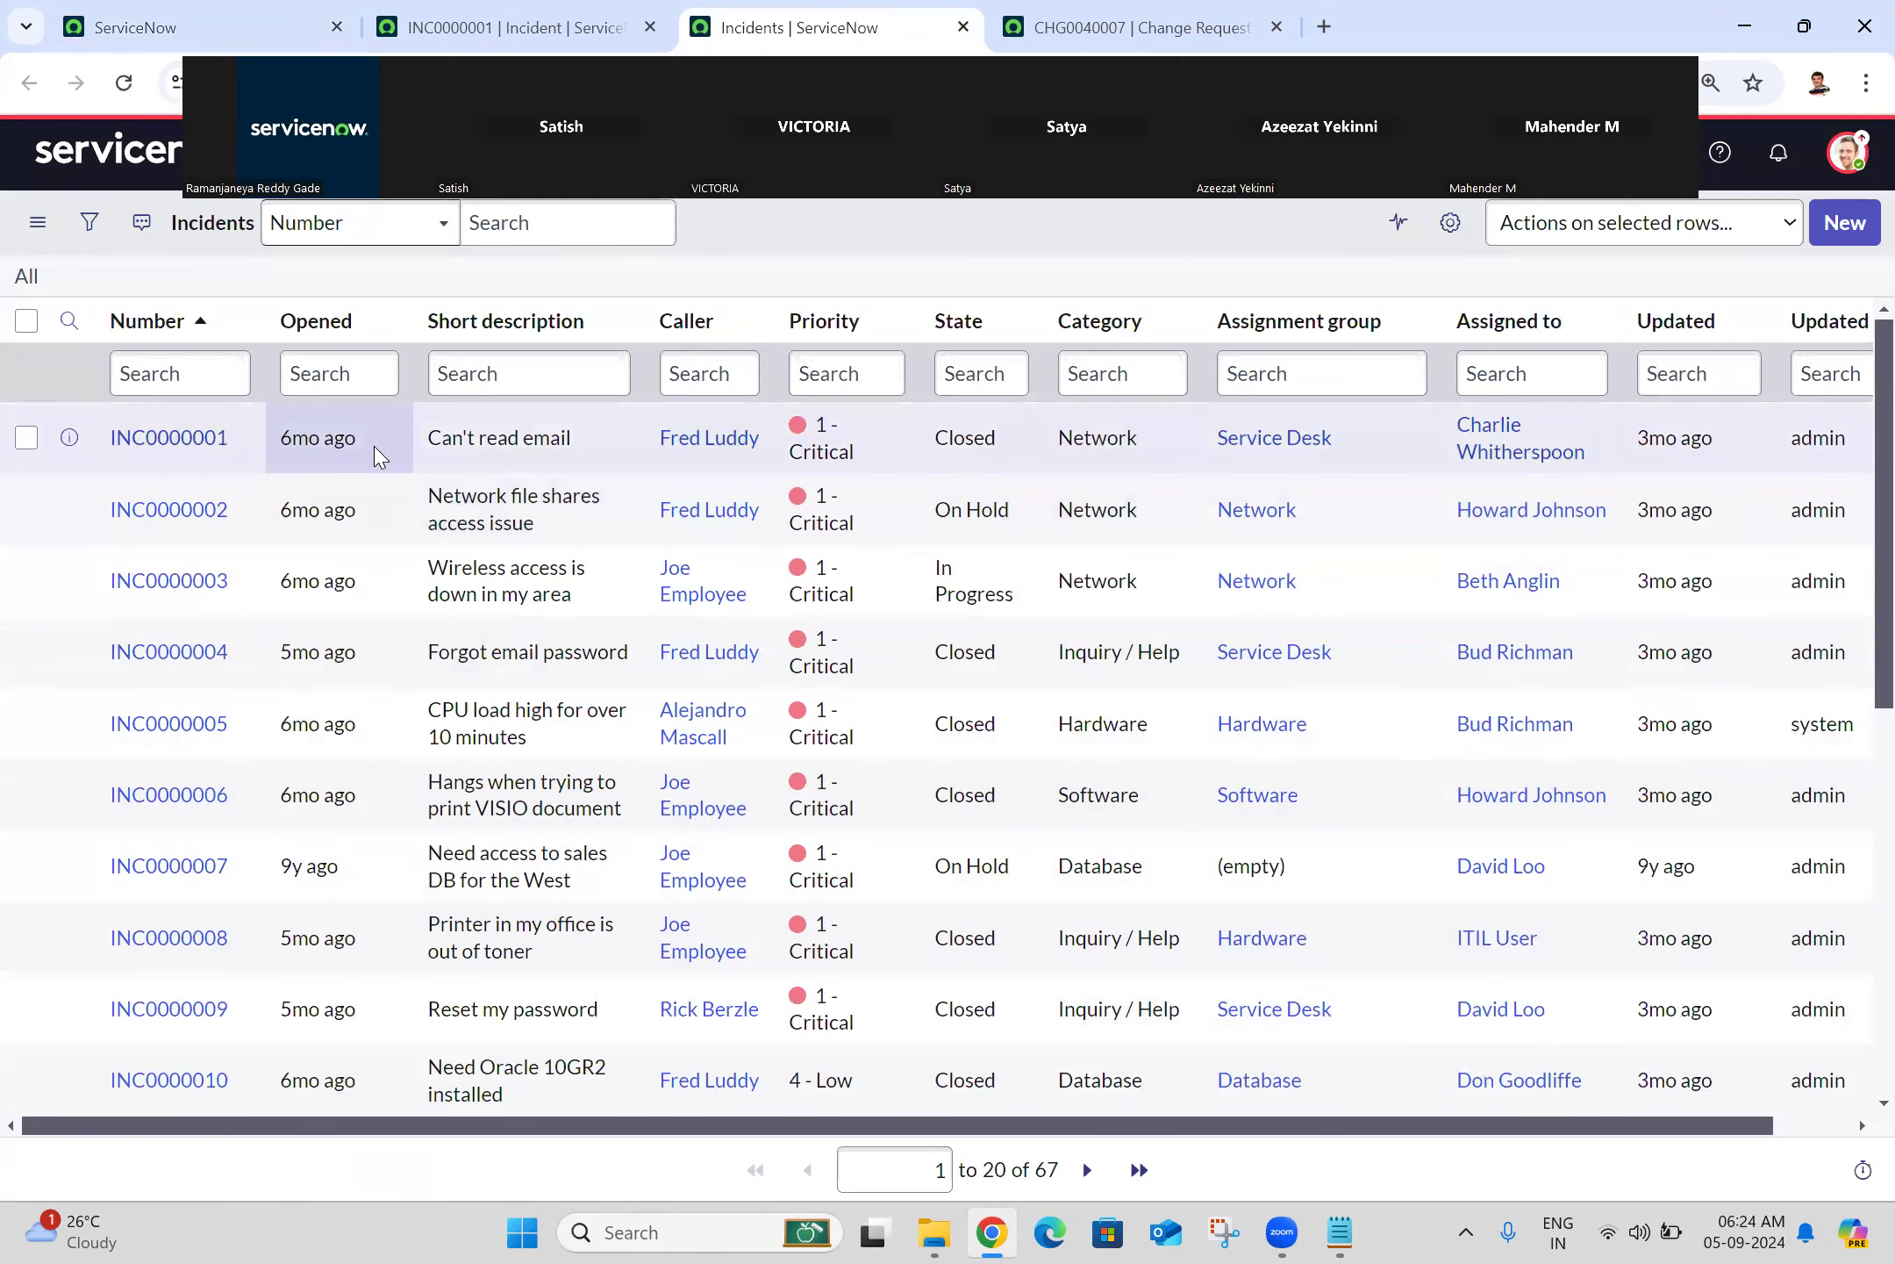
pyautogui.click(215, 19)
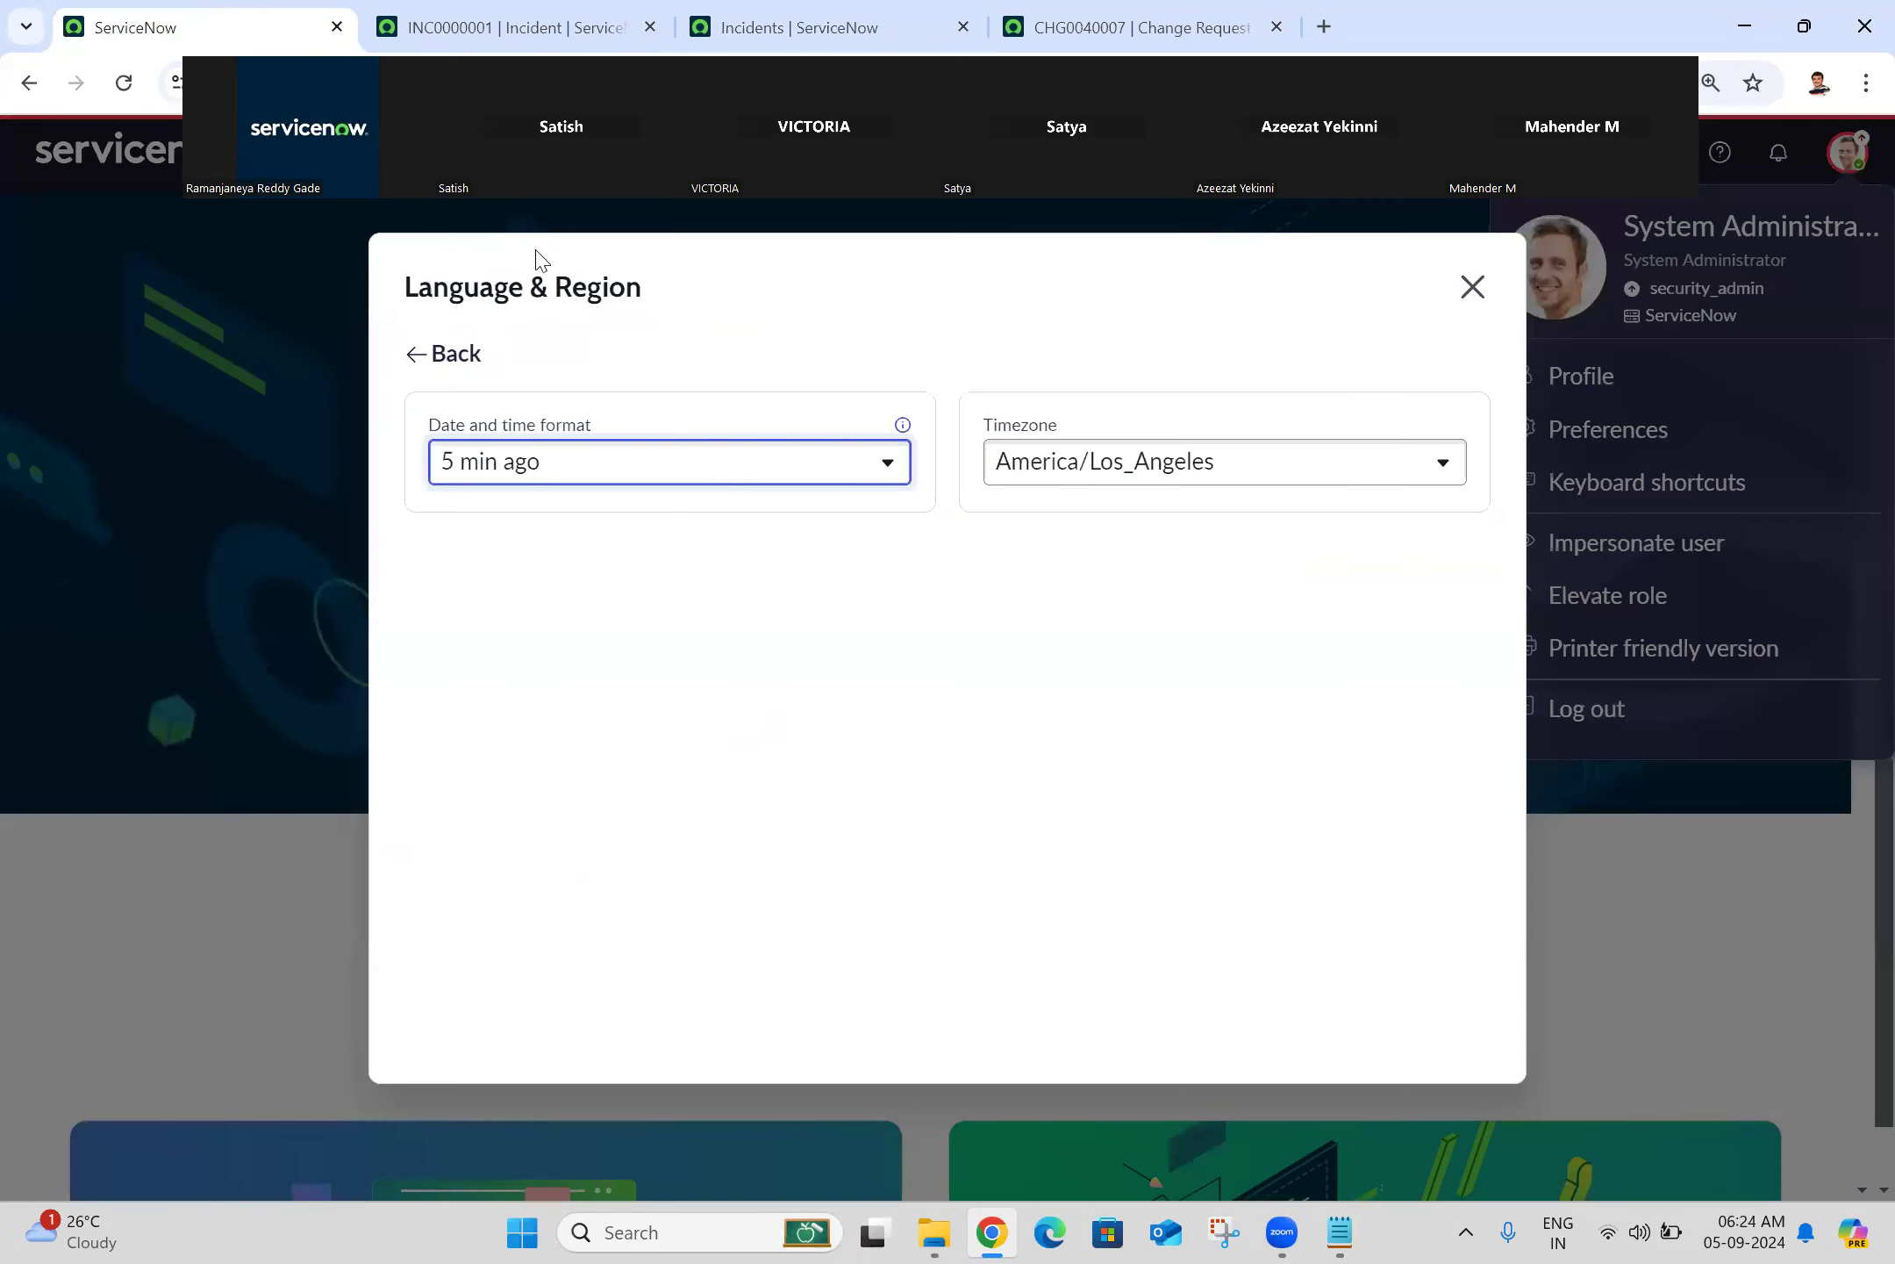
# Step: Restore 'YYYY-MM-DD 09:00:01' as the date format, leaving the timezone unchanged, and close Preferences
pyautogui.click(718, 470)
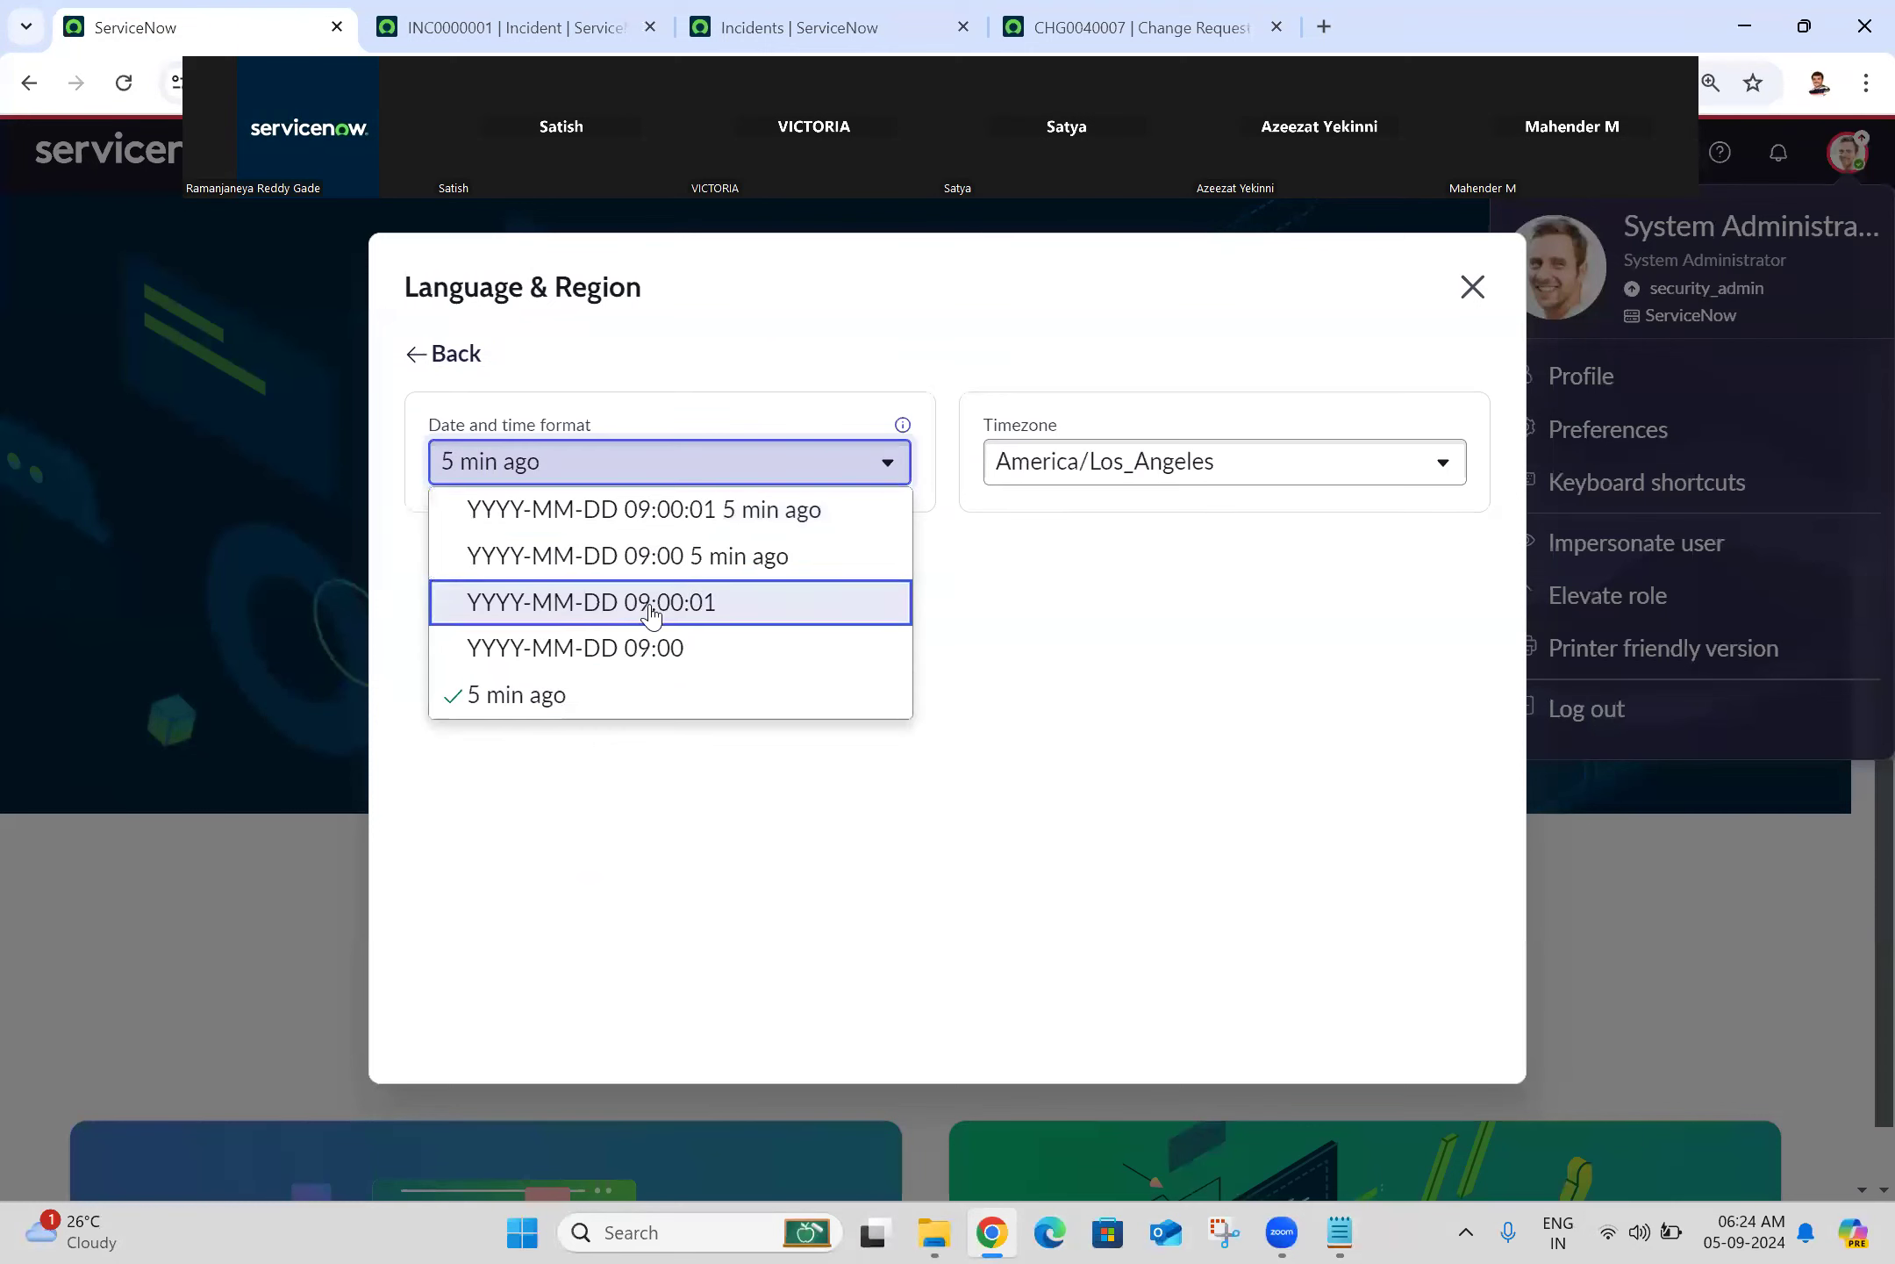
pyautogui.click(642, 611)
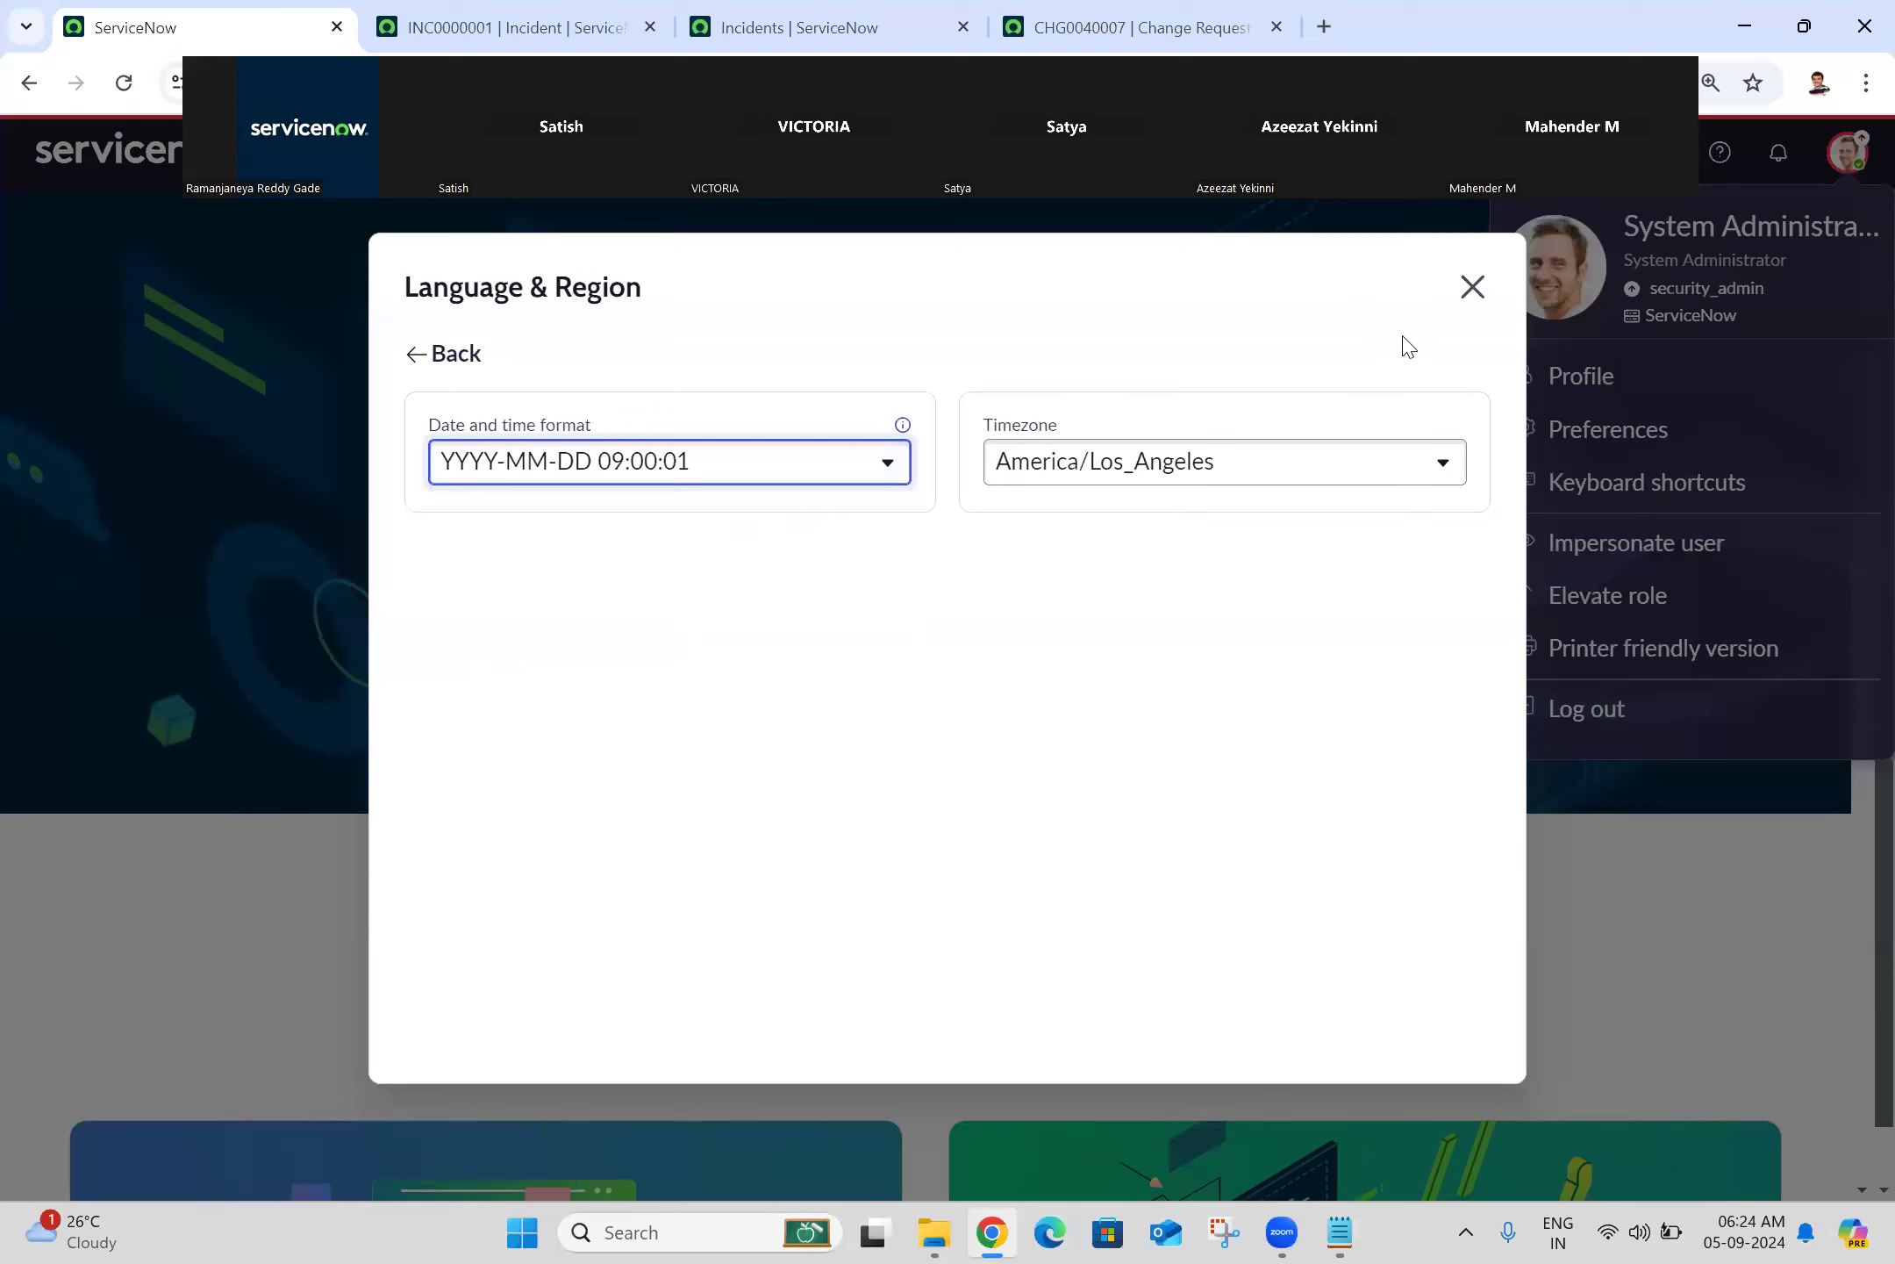
pyautogui.click(1136, 480)
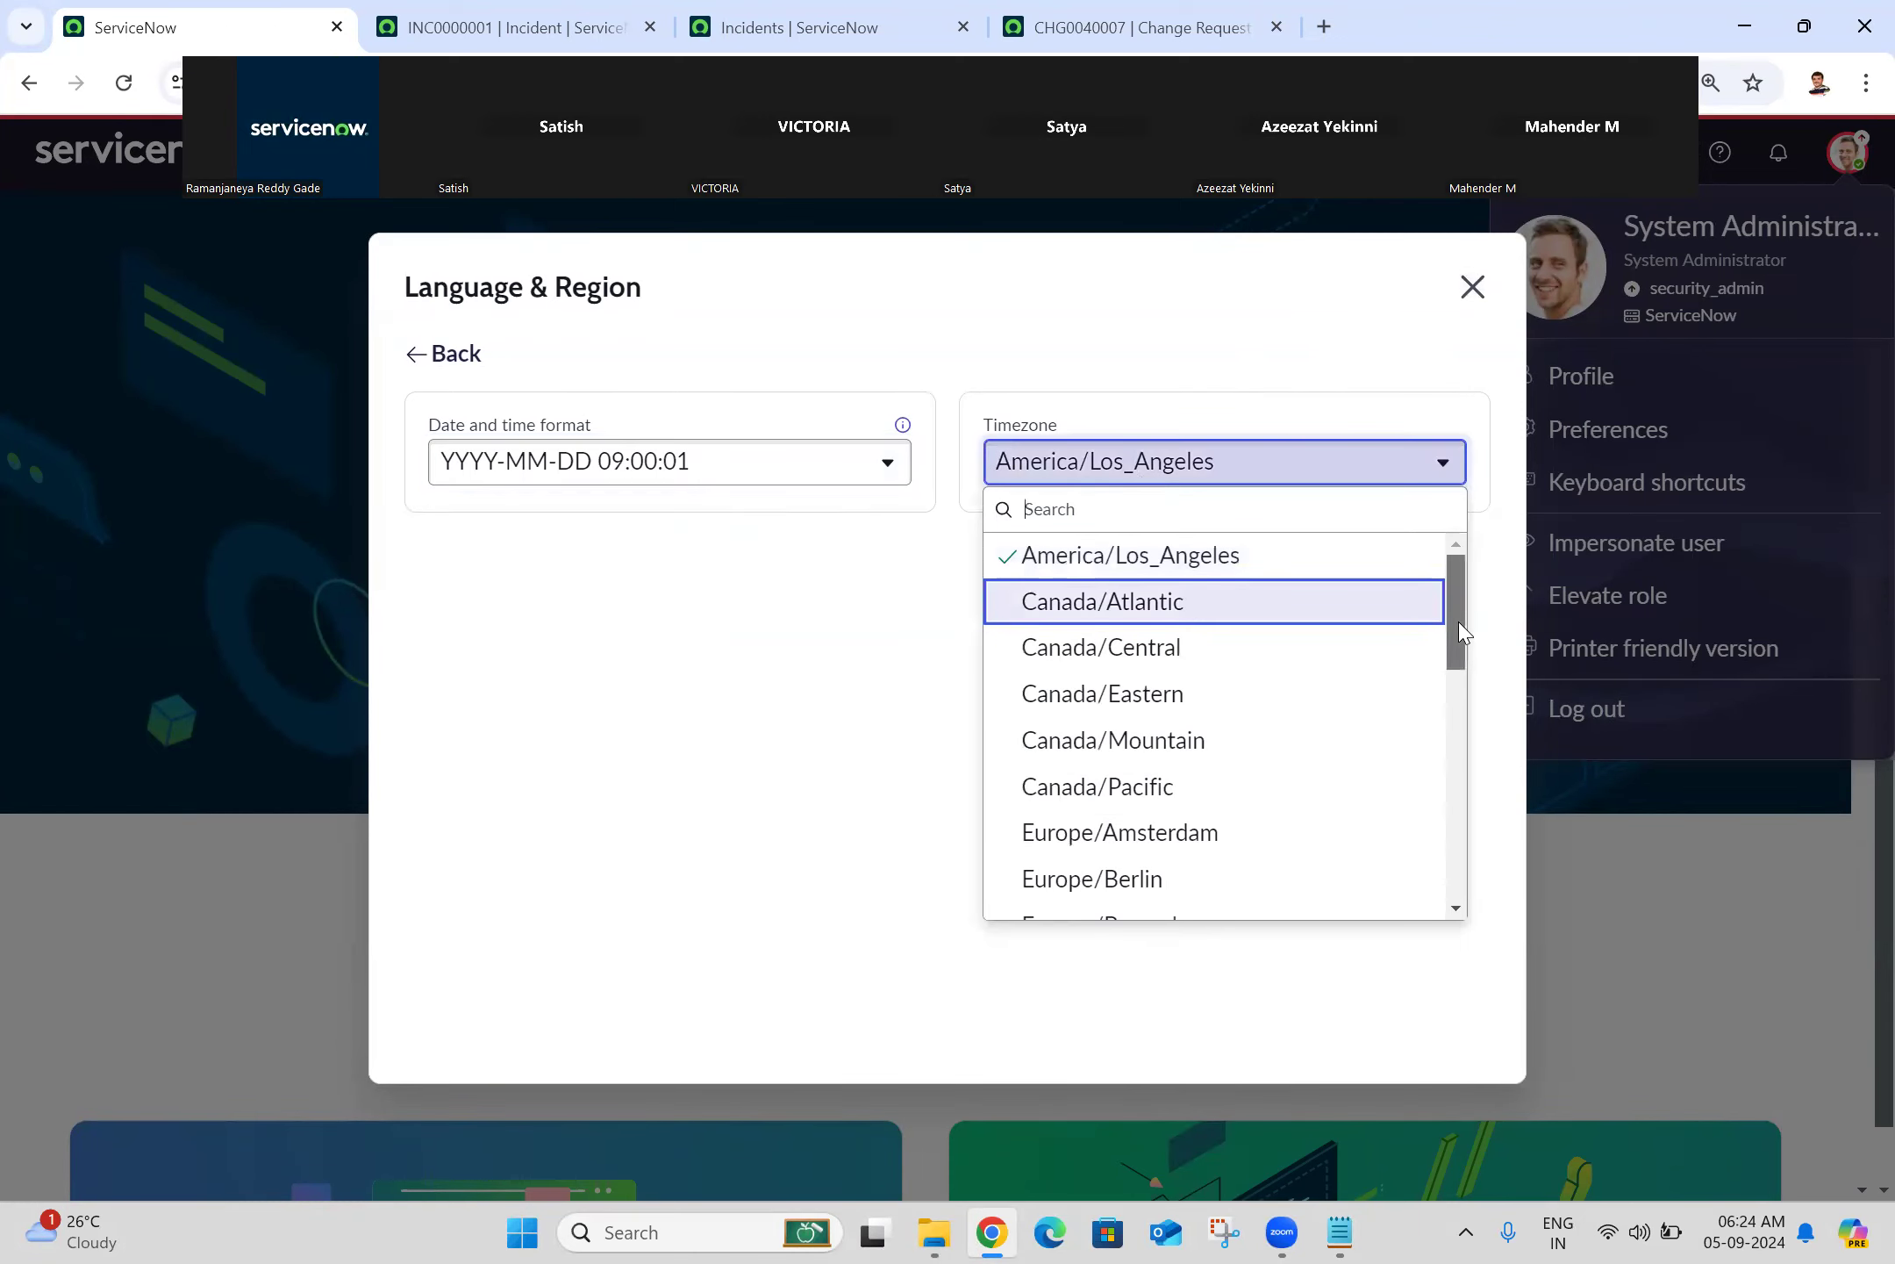
pyautogui.moveTo(1459, 623); pyautogui.dragTo(1439, 985)
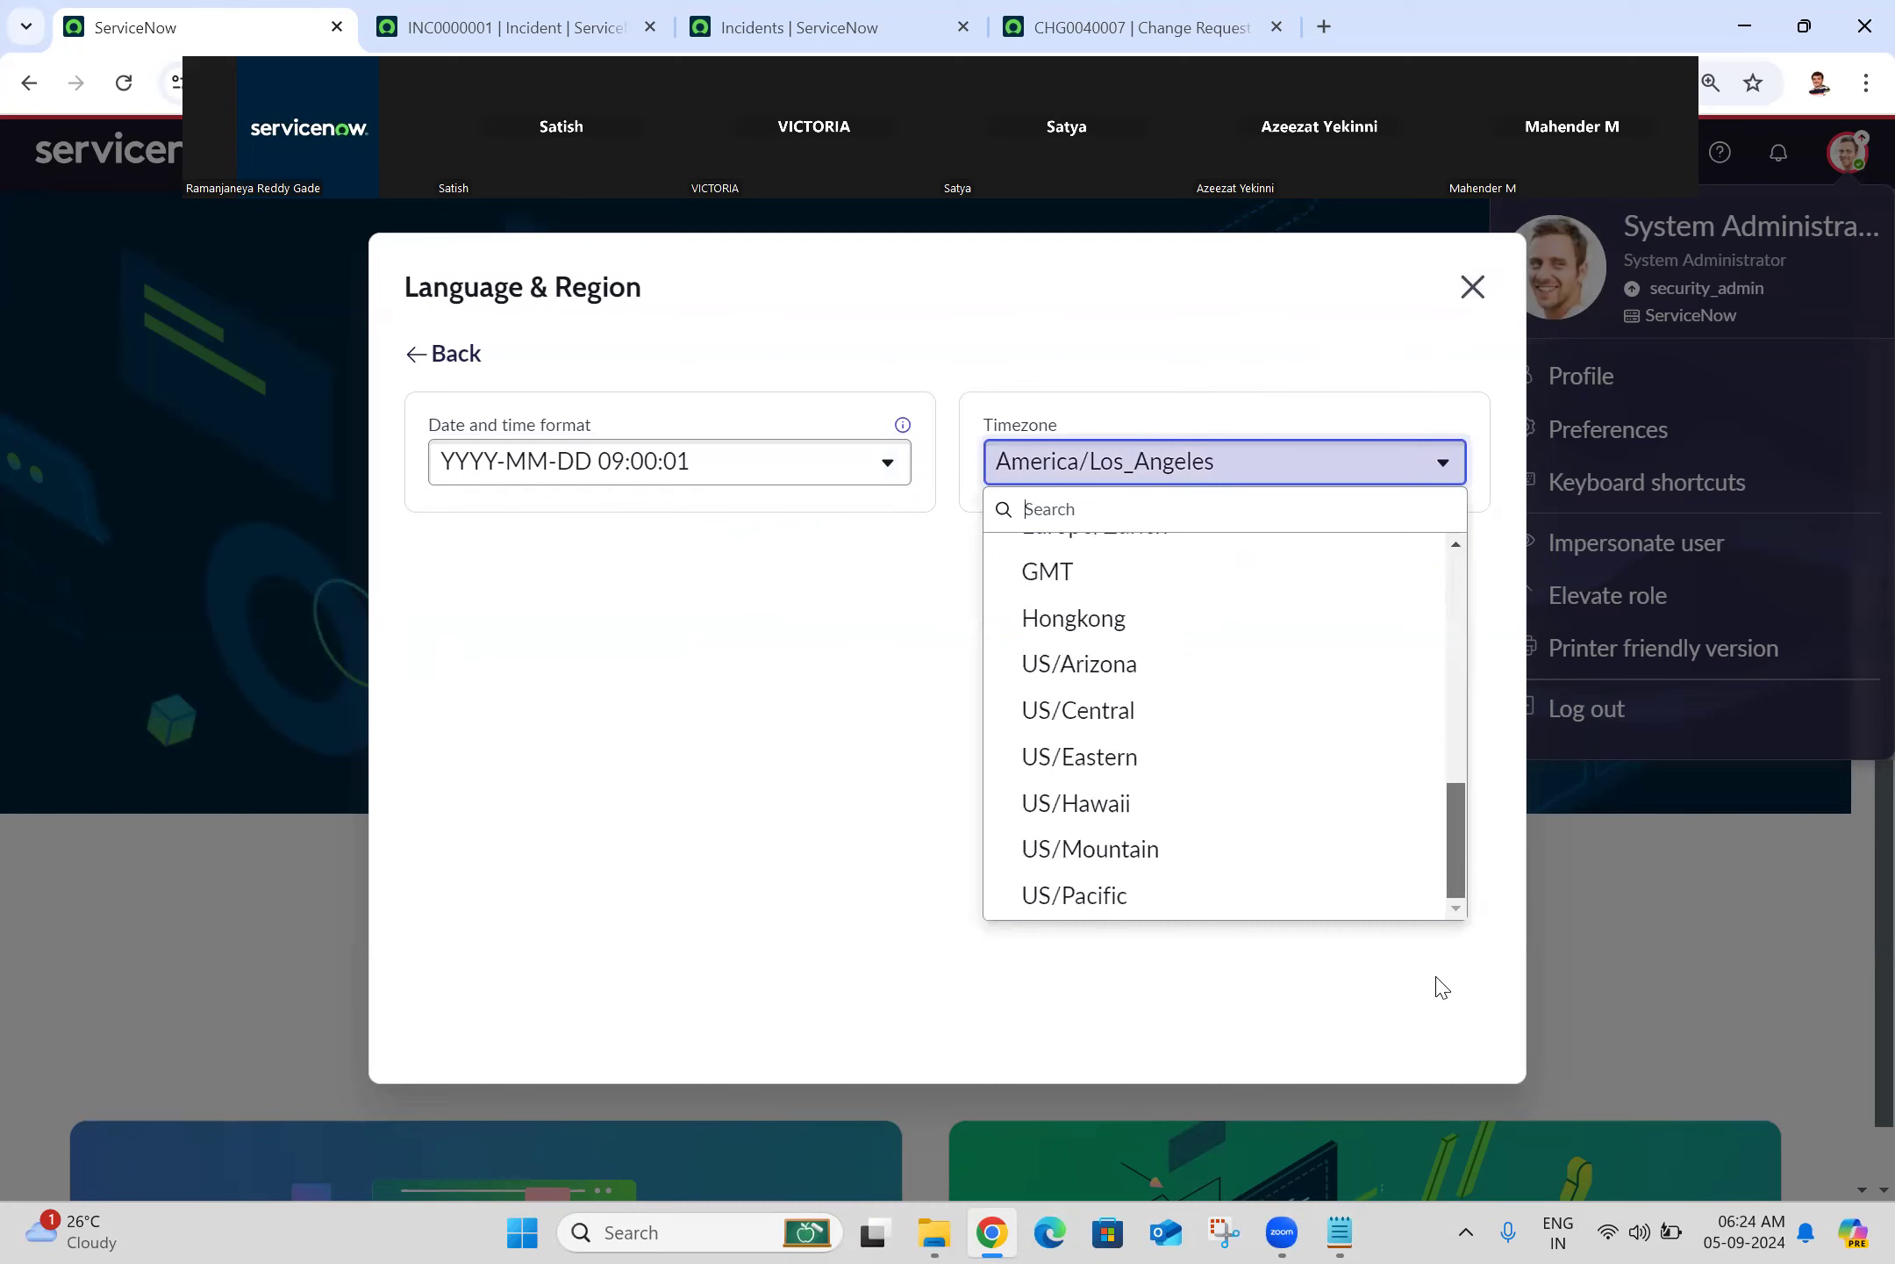
pyautogui.click(1442, 987)
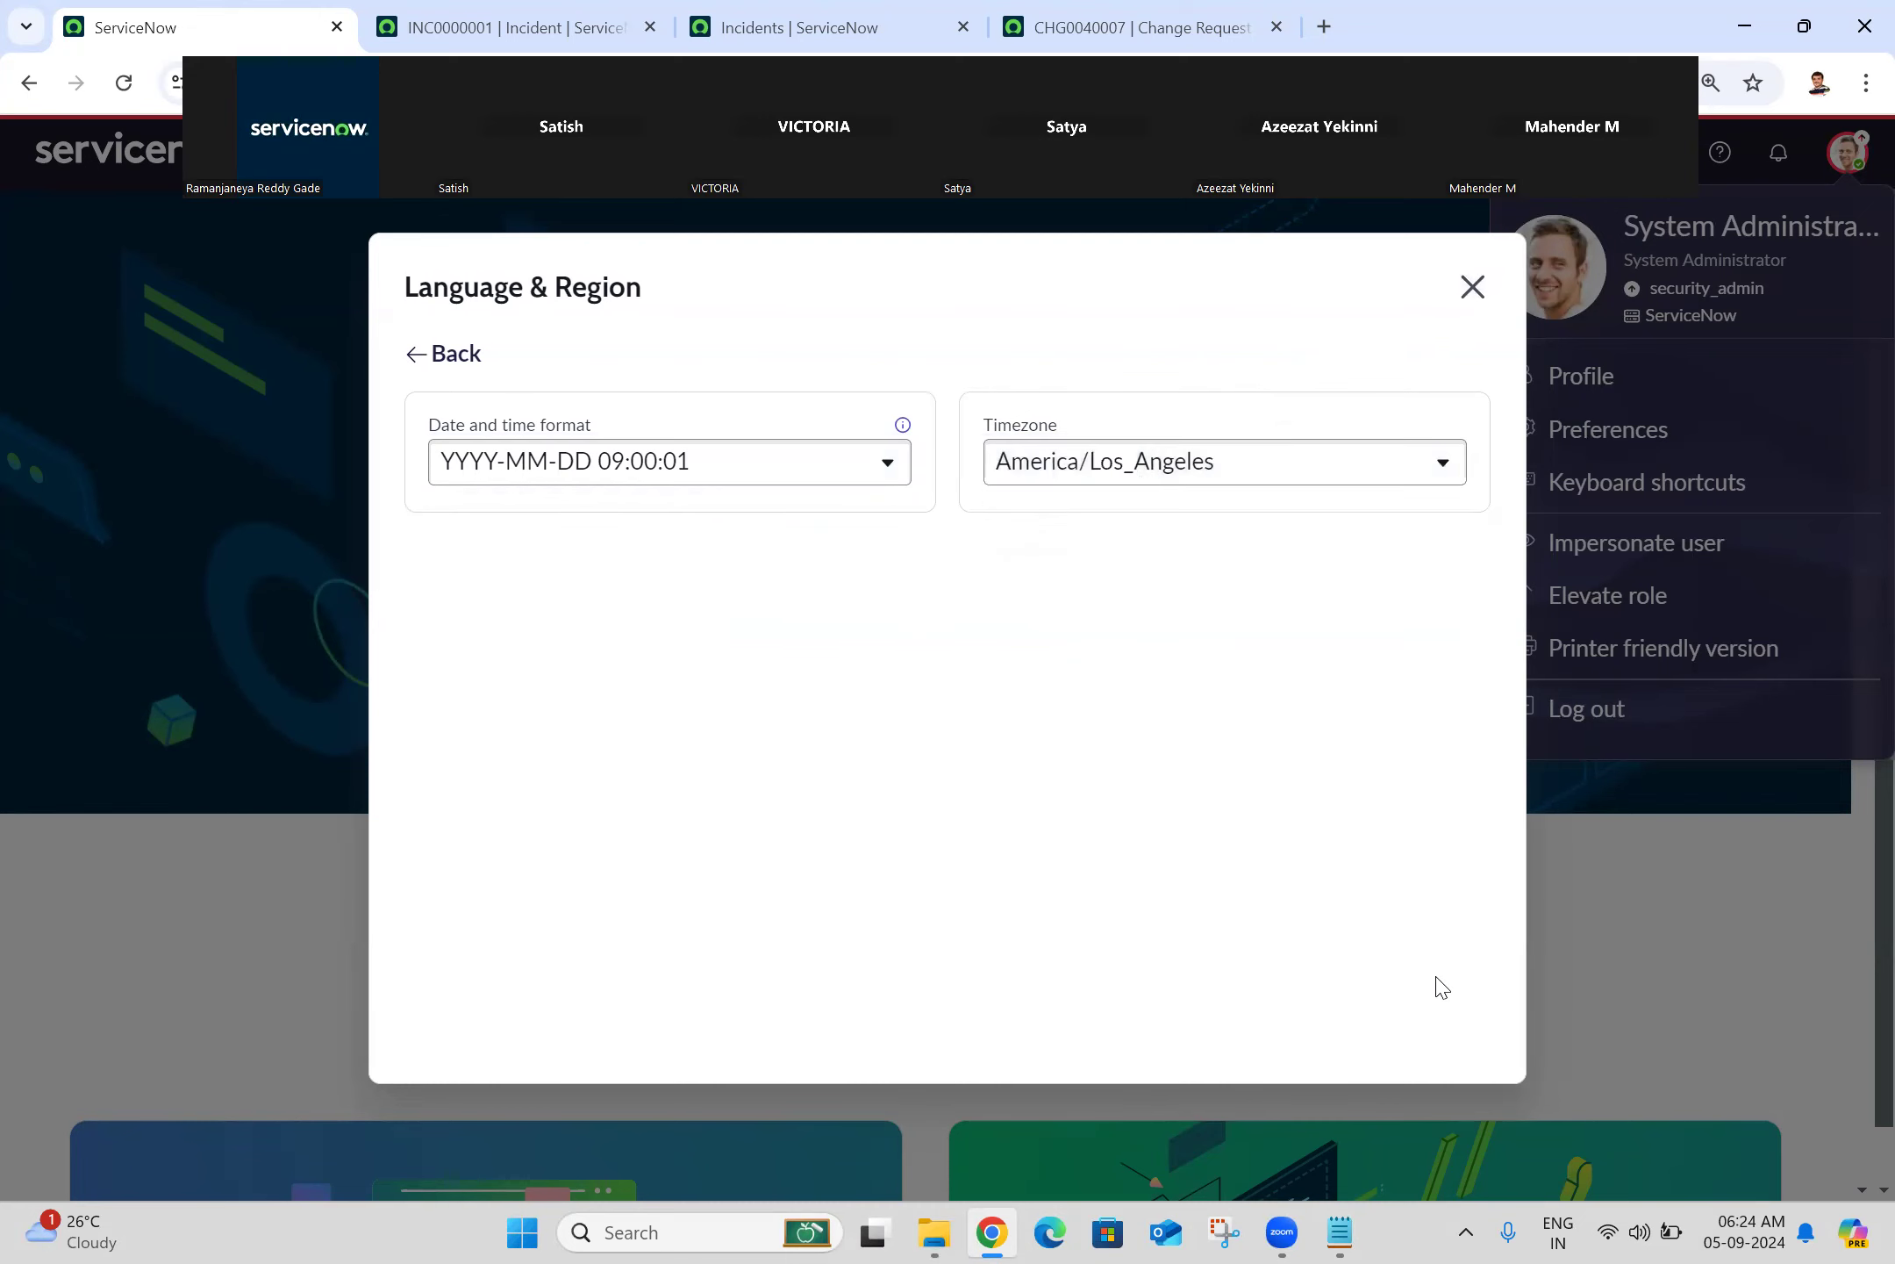
pyautogui.click(1472, 287)
# Step: Reload the Incidents list so it shows full timestamps again
pyautogui.click(423, 18)
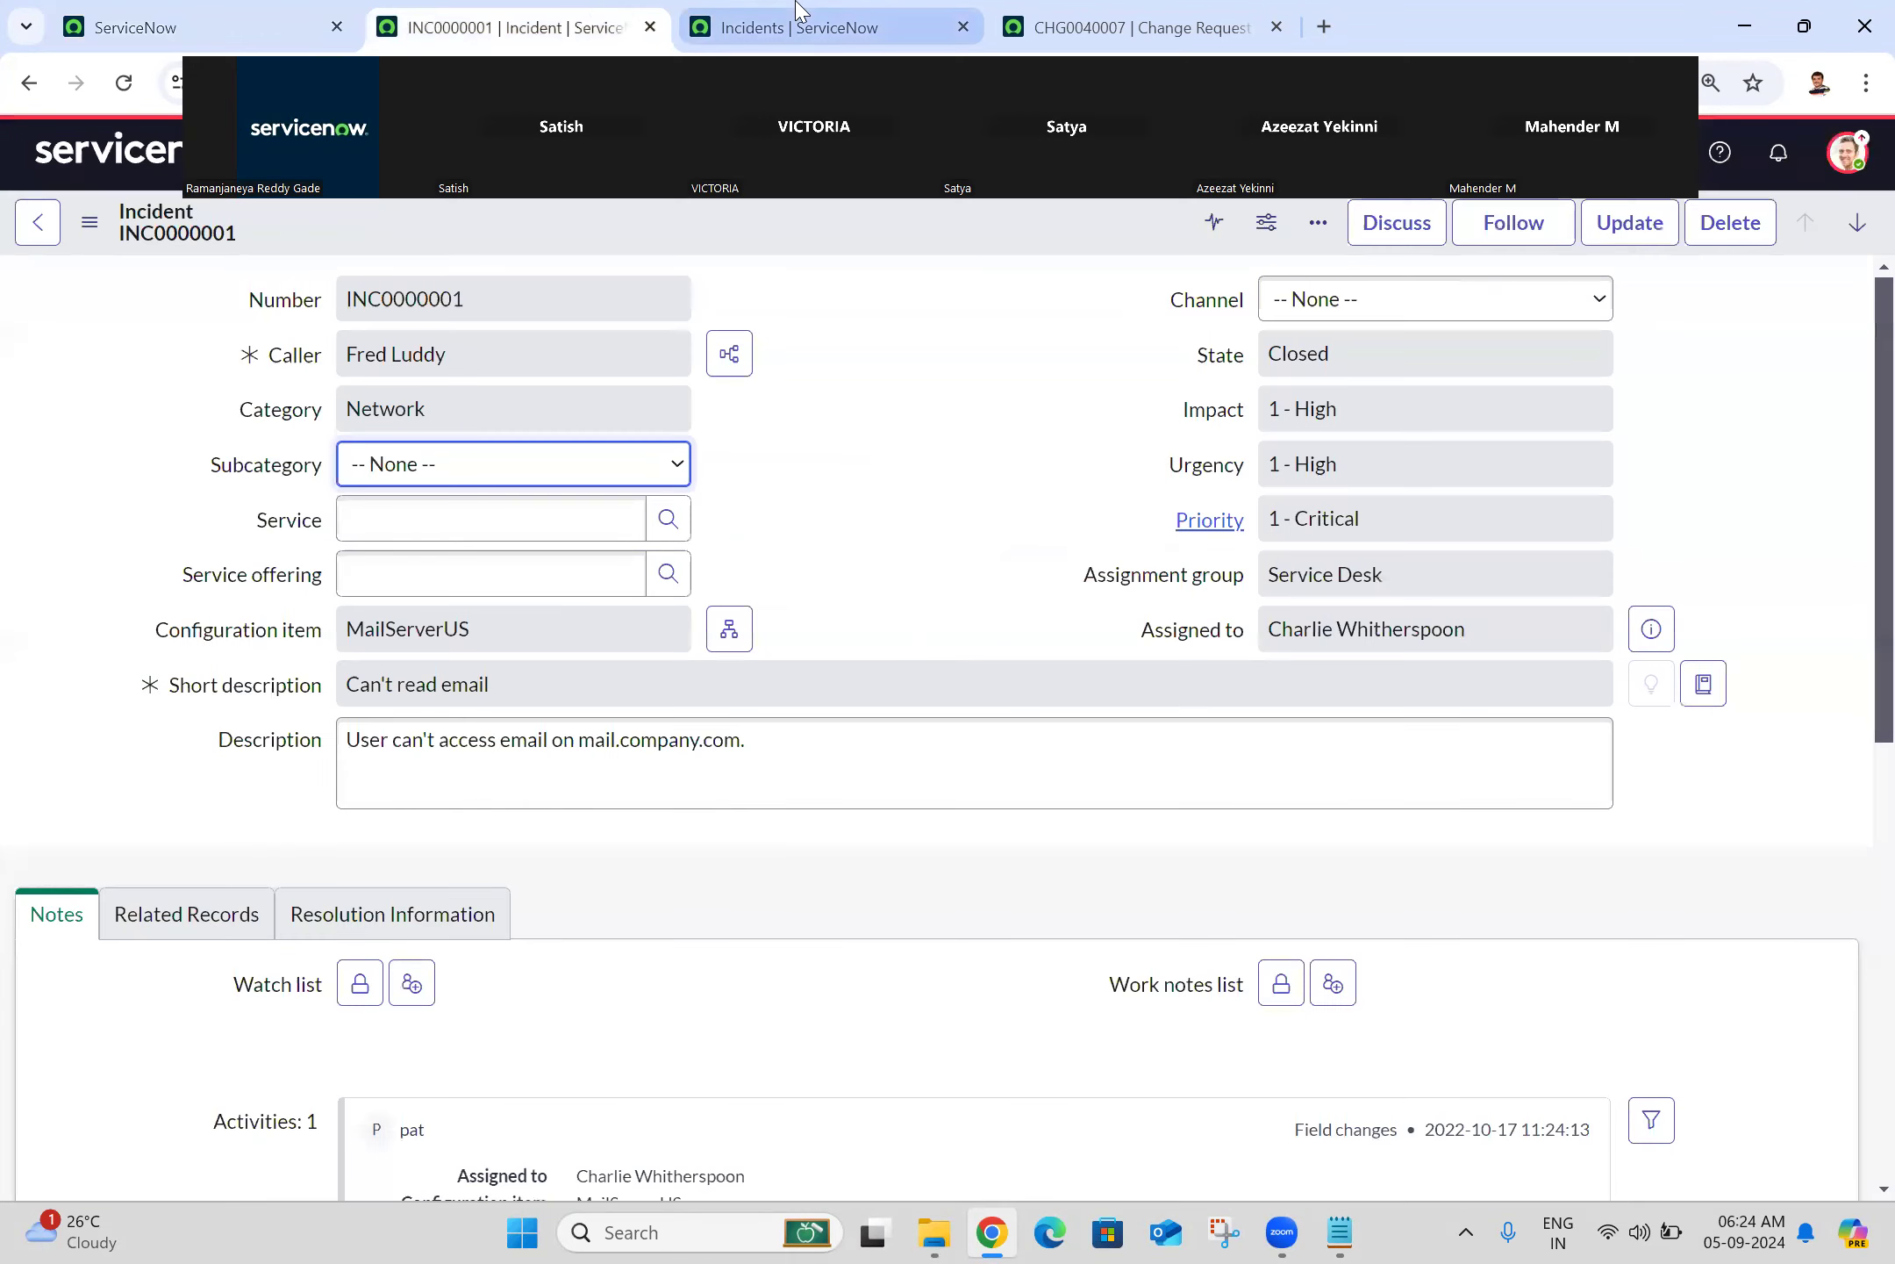
pyautogui.click(798, 27)
pyautogui.click(127, 84)
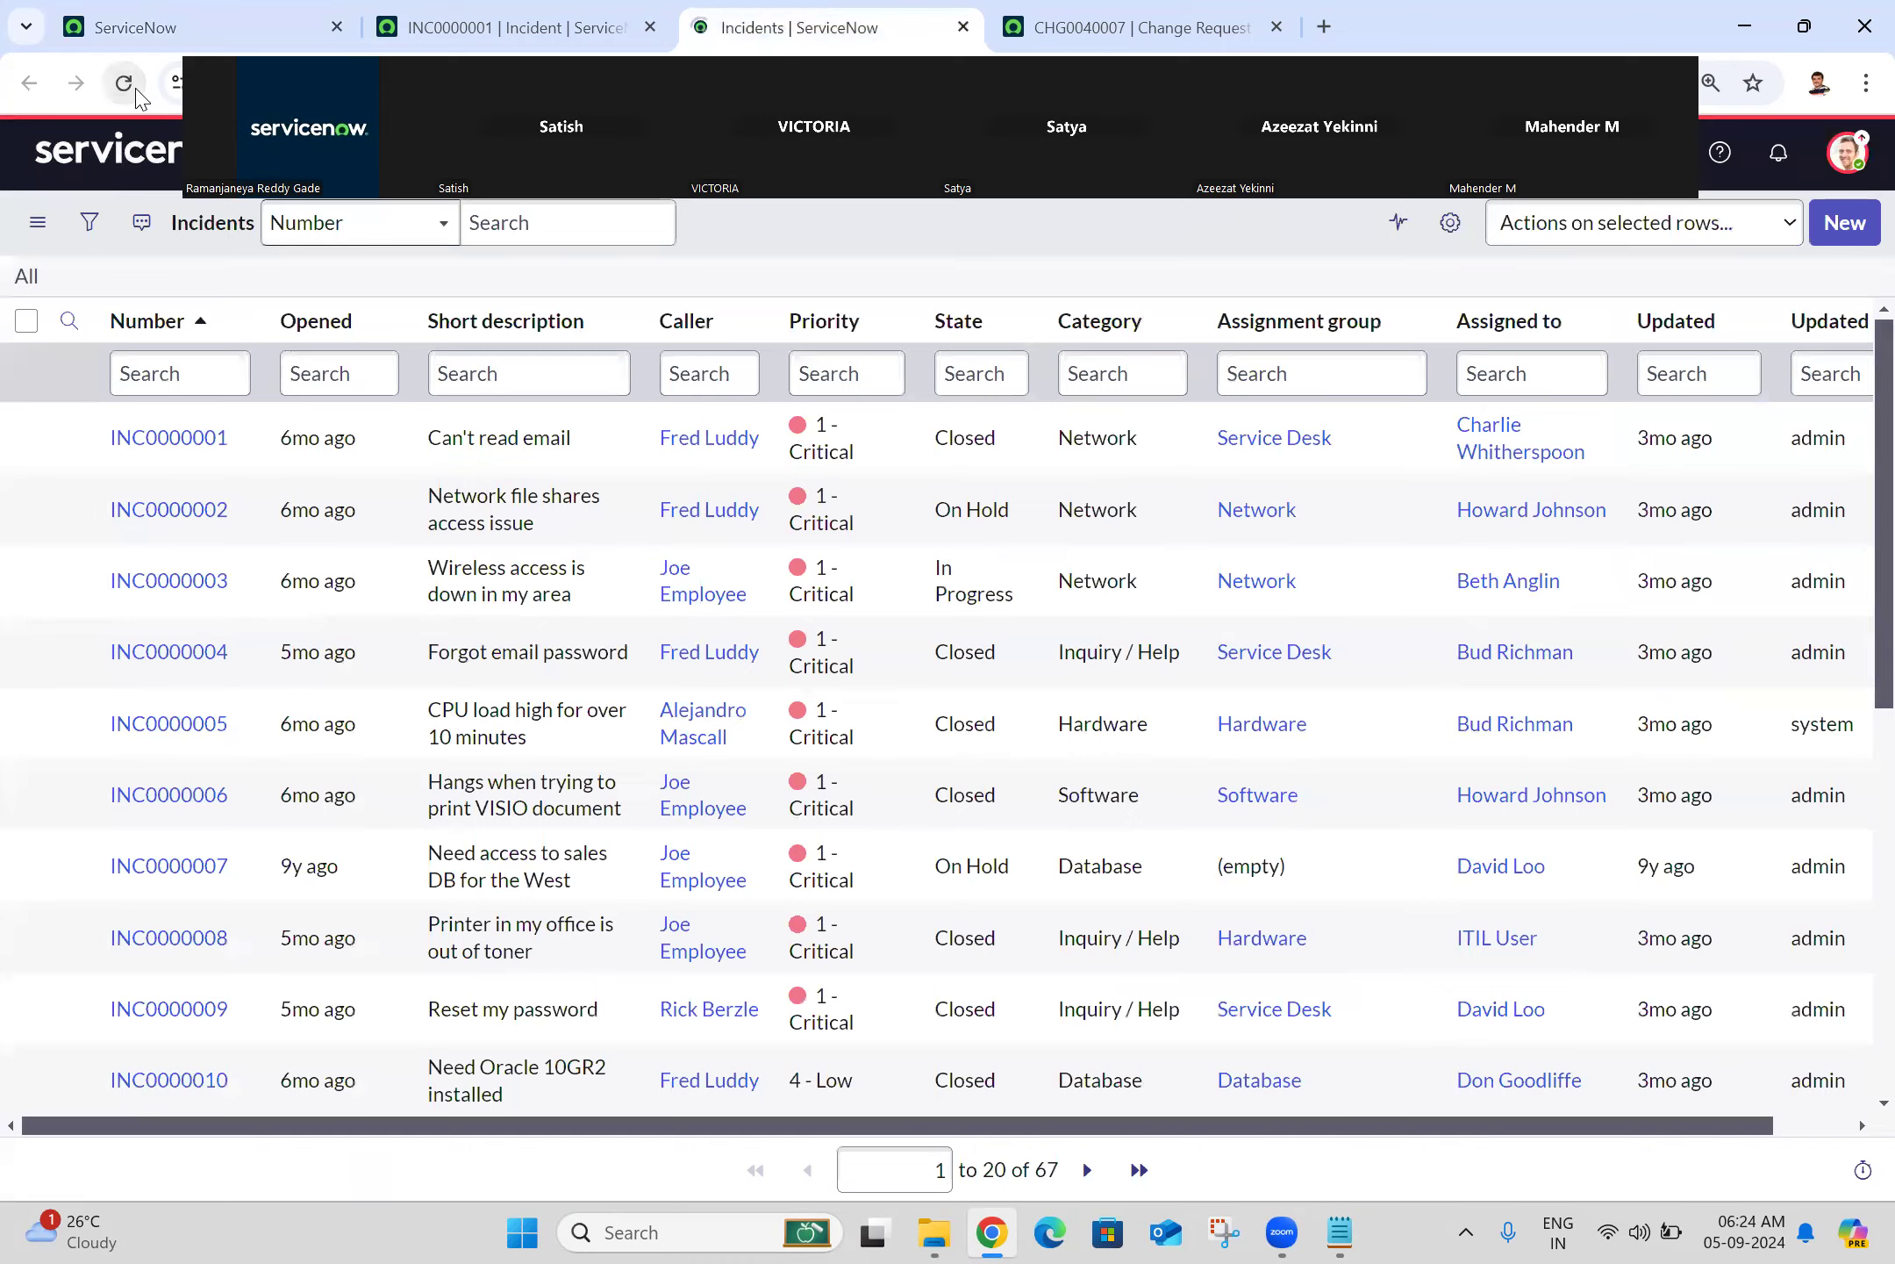
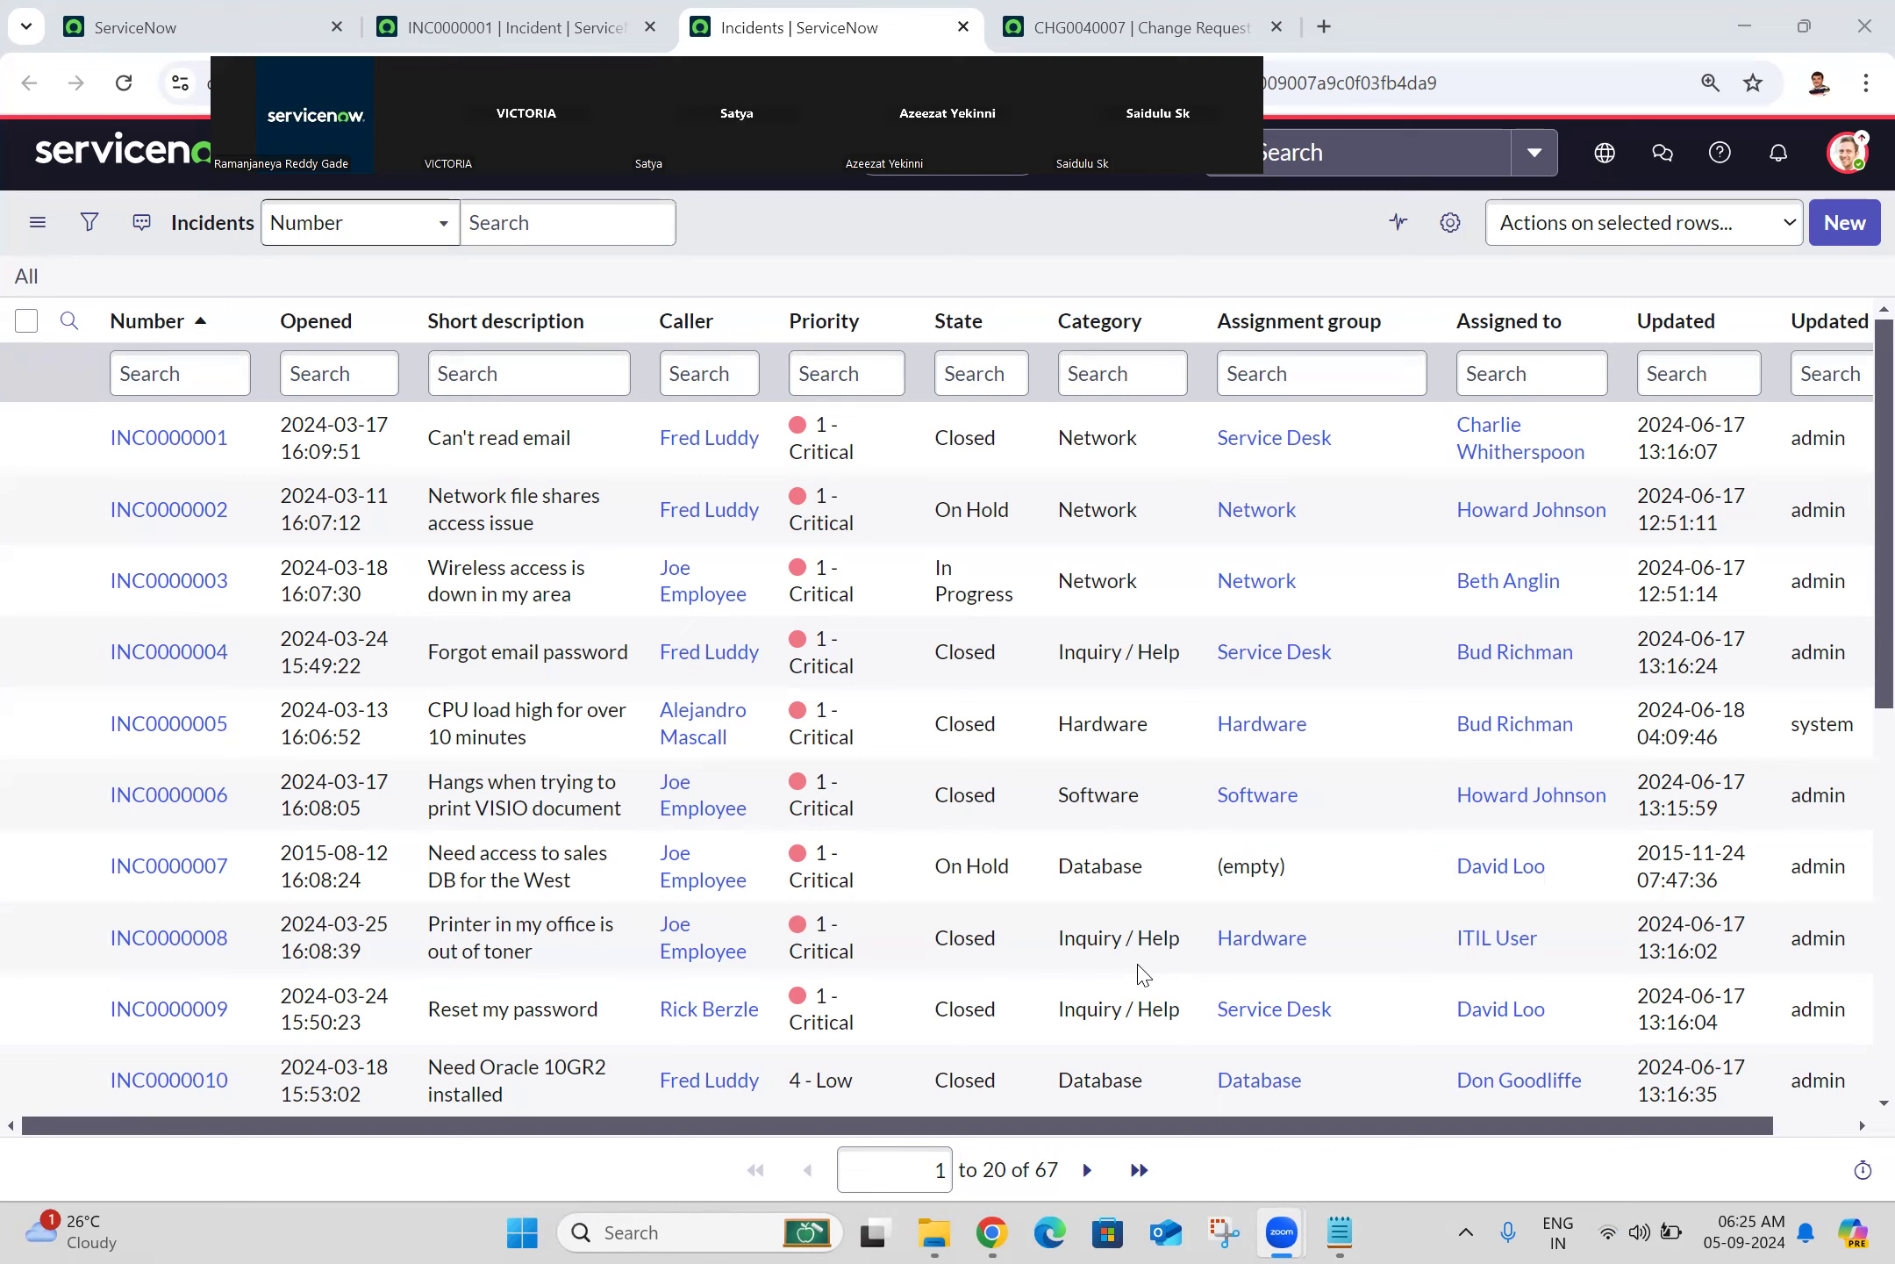
# Step: Minimize Chrome so the Batch 25.txt class notes in Notepad are visible
pyautogui.click(994, 1233)
pyautogui.click(992, 1229)
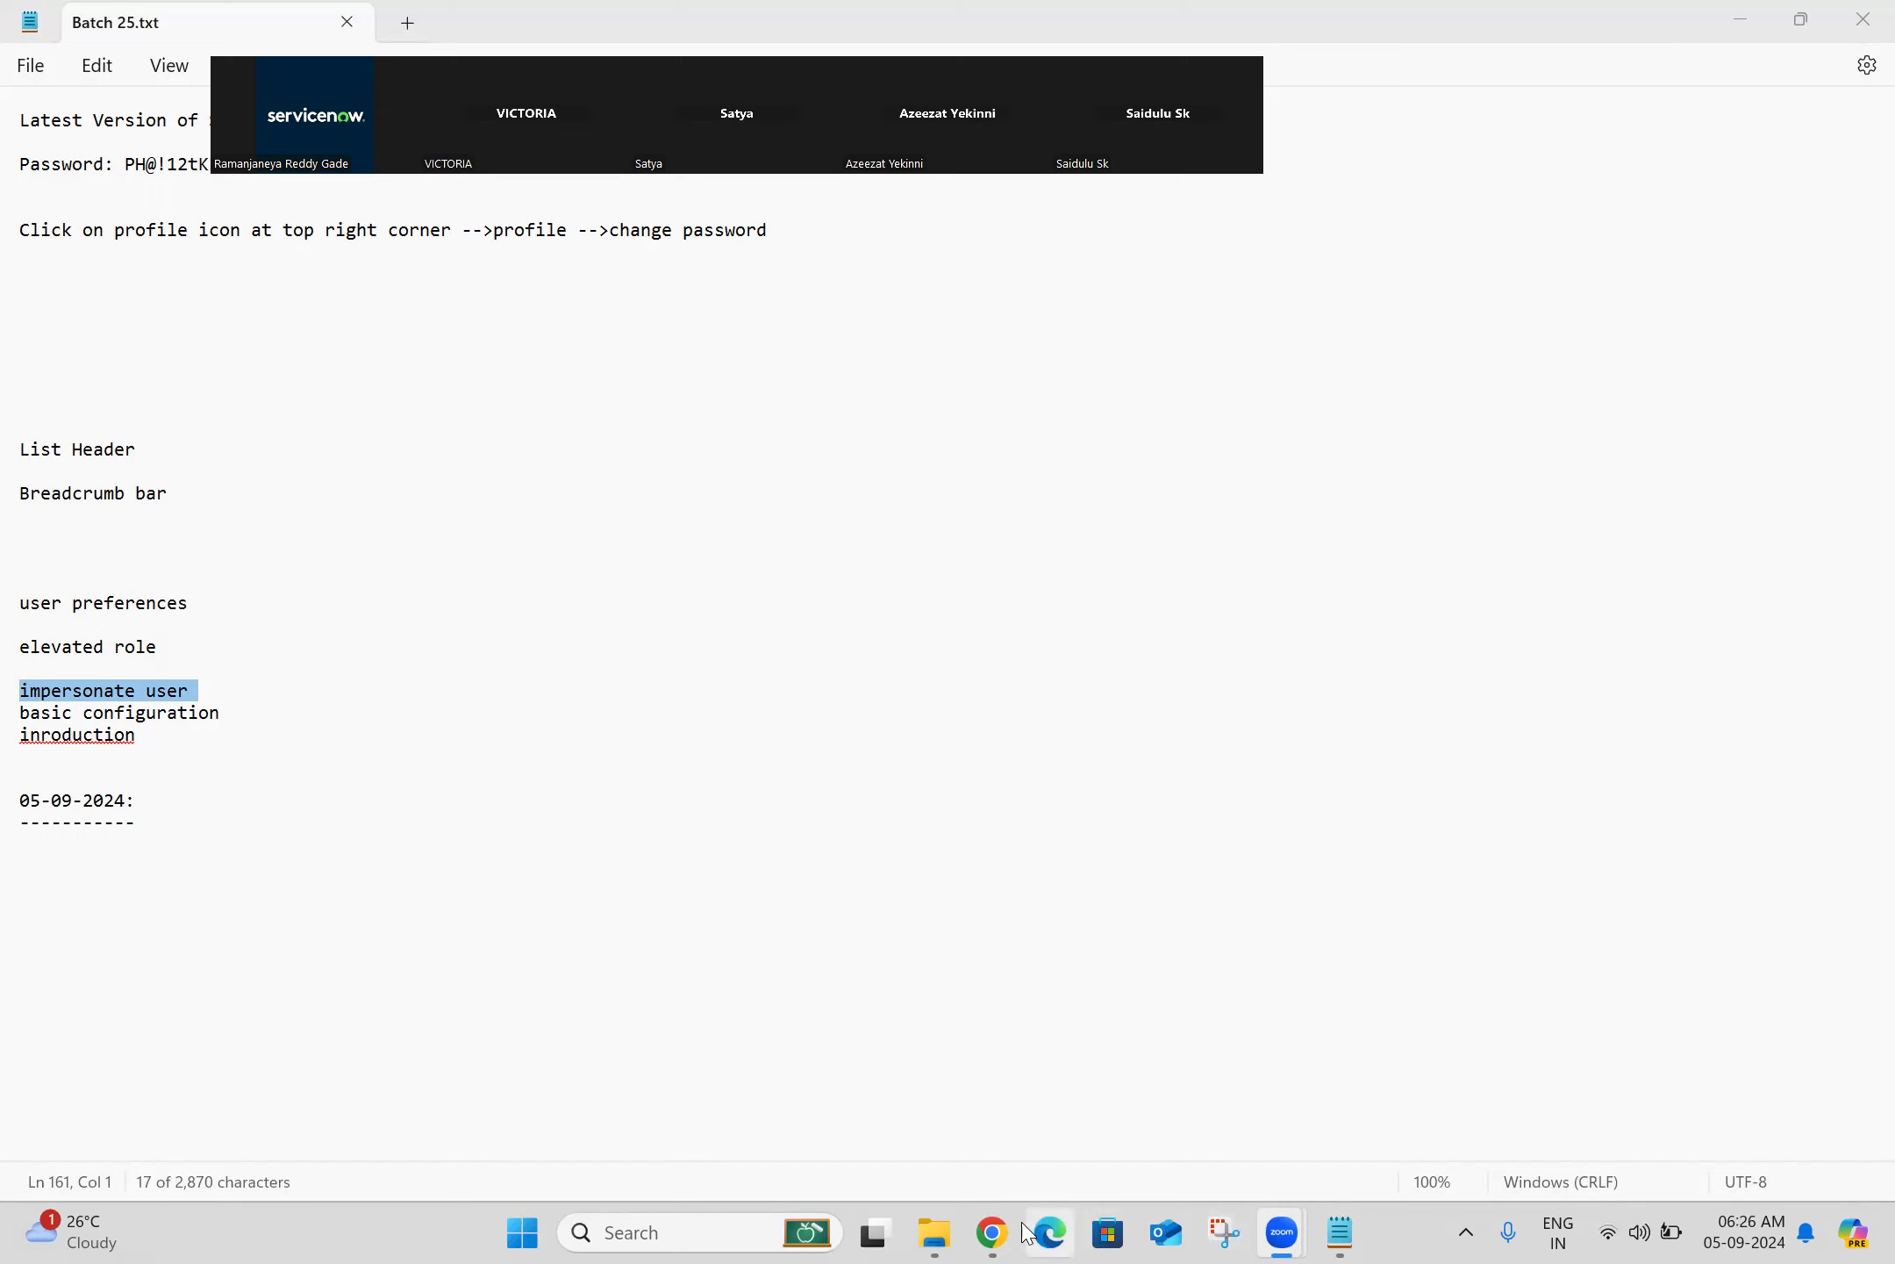
# Step: Restore Chrome and close all tabs to the right of the first ServiceNow tab
pyautogui.click(993, 1233)
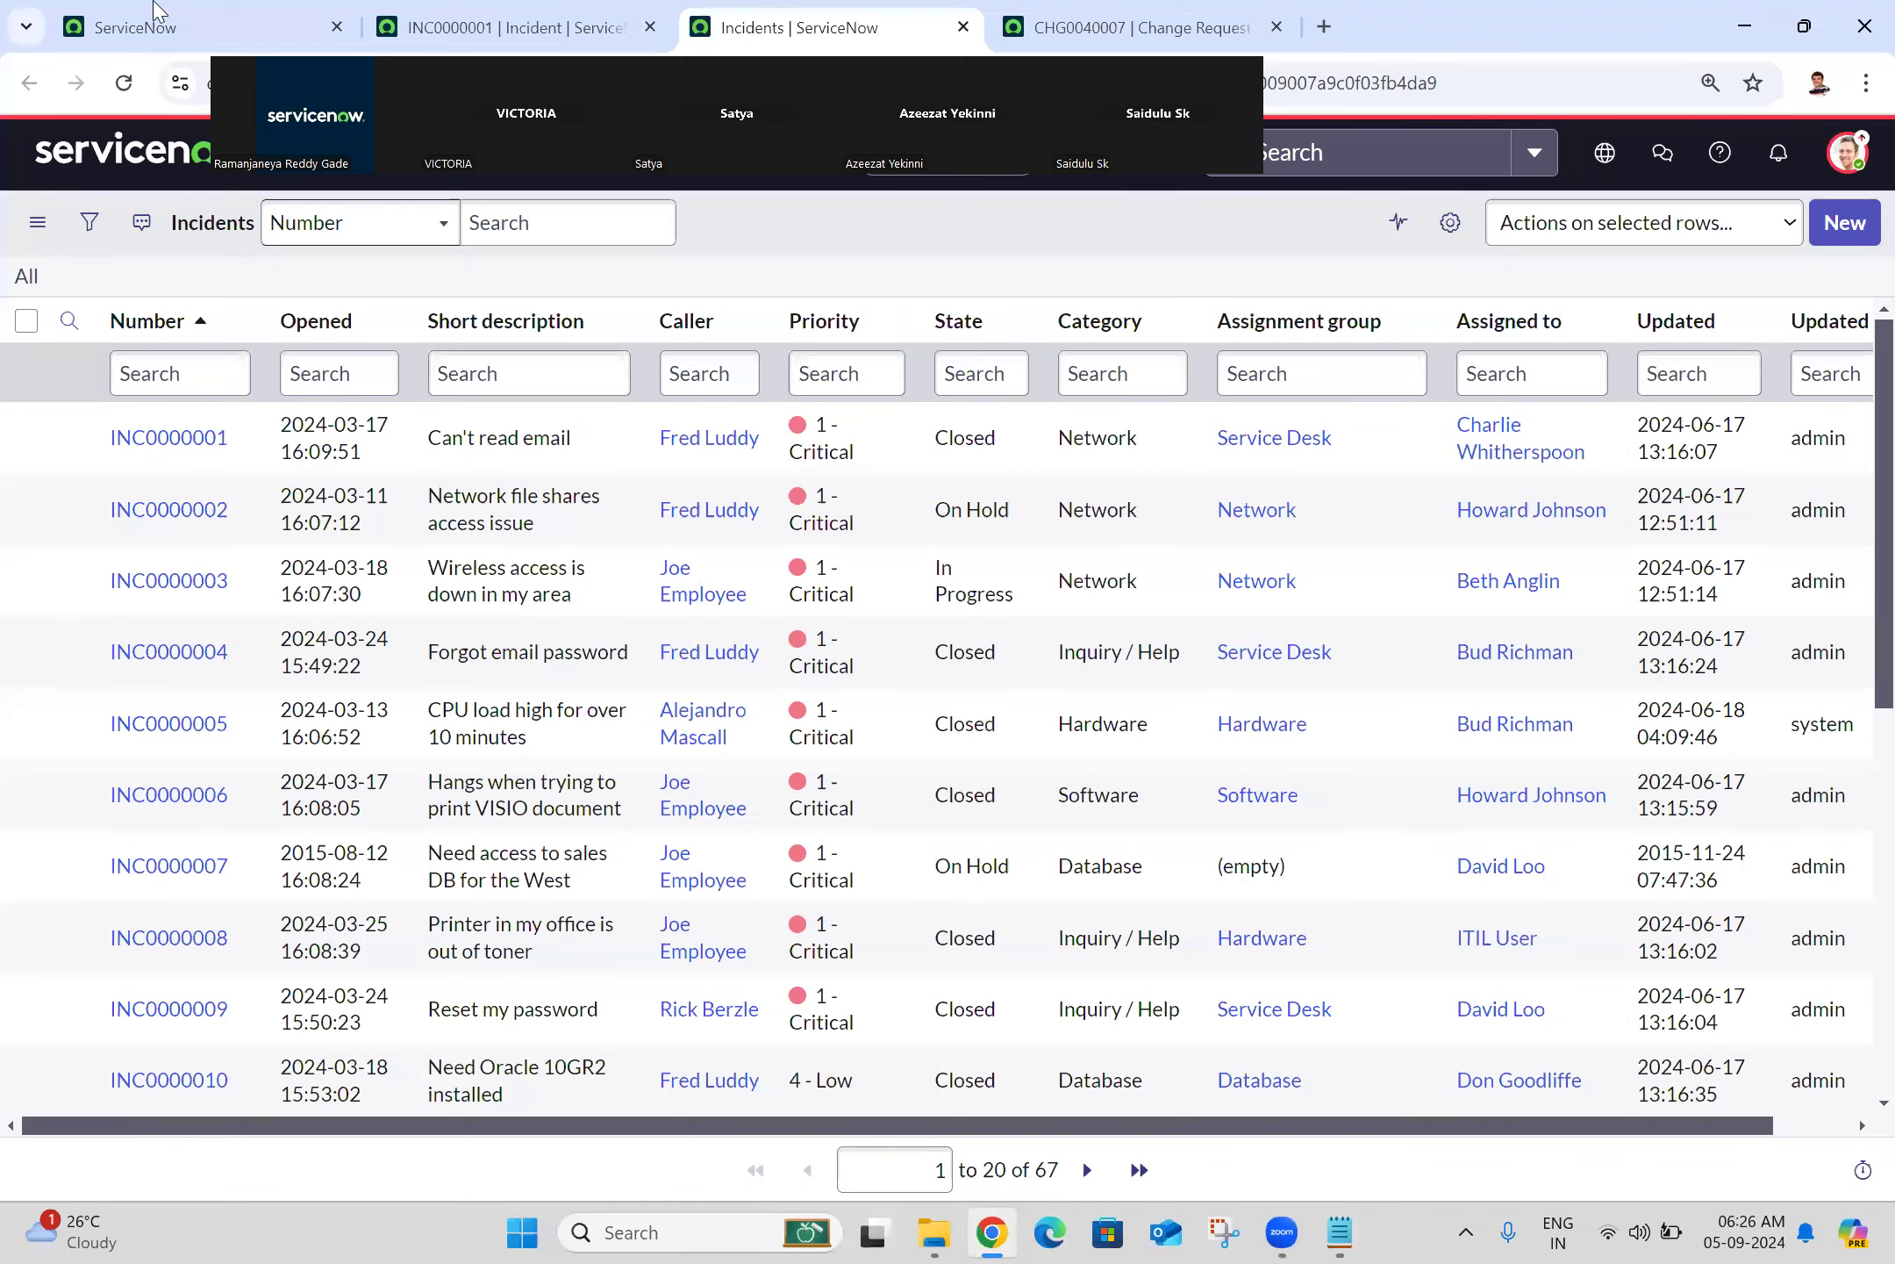
pyautogui.click(153, 19)
pyautogui.rightClick(154, 20)
pyautogui.click(291, 505)
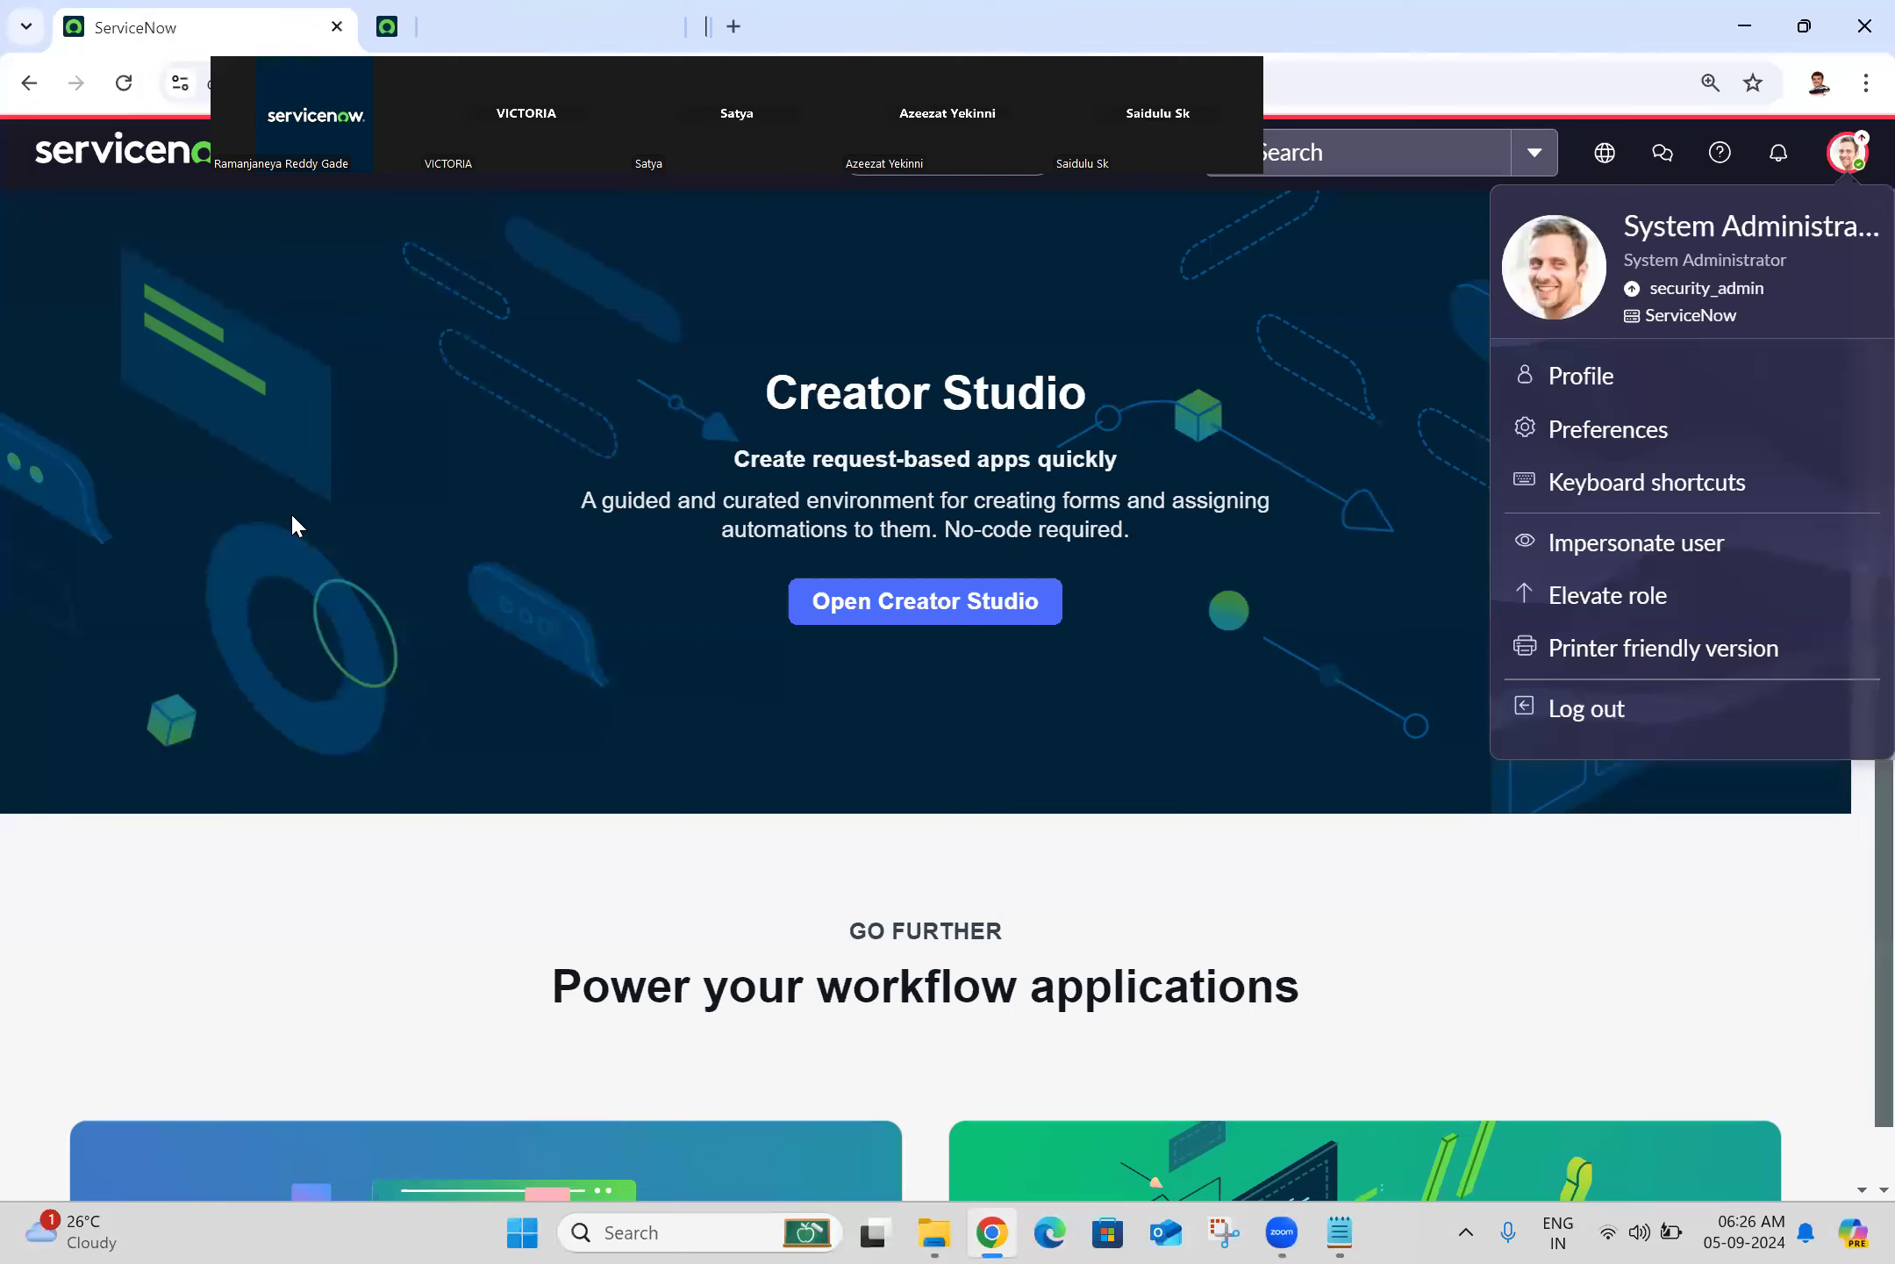
# Step: Filter the All navigation menu for 'basic confi'
pyautogui.click(1848, 151)
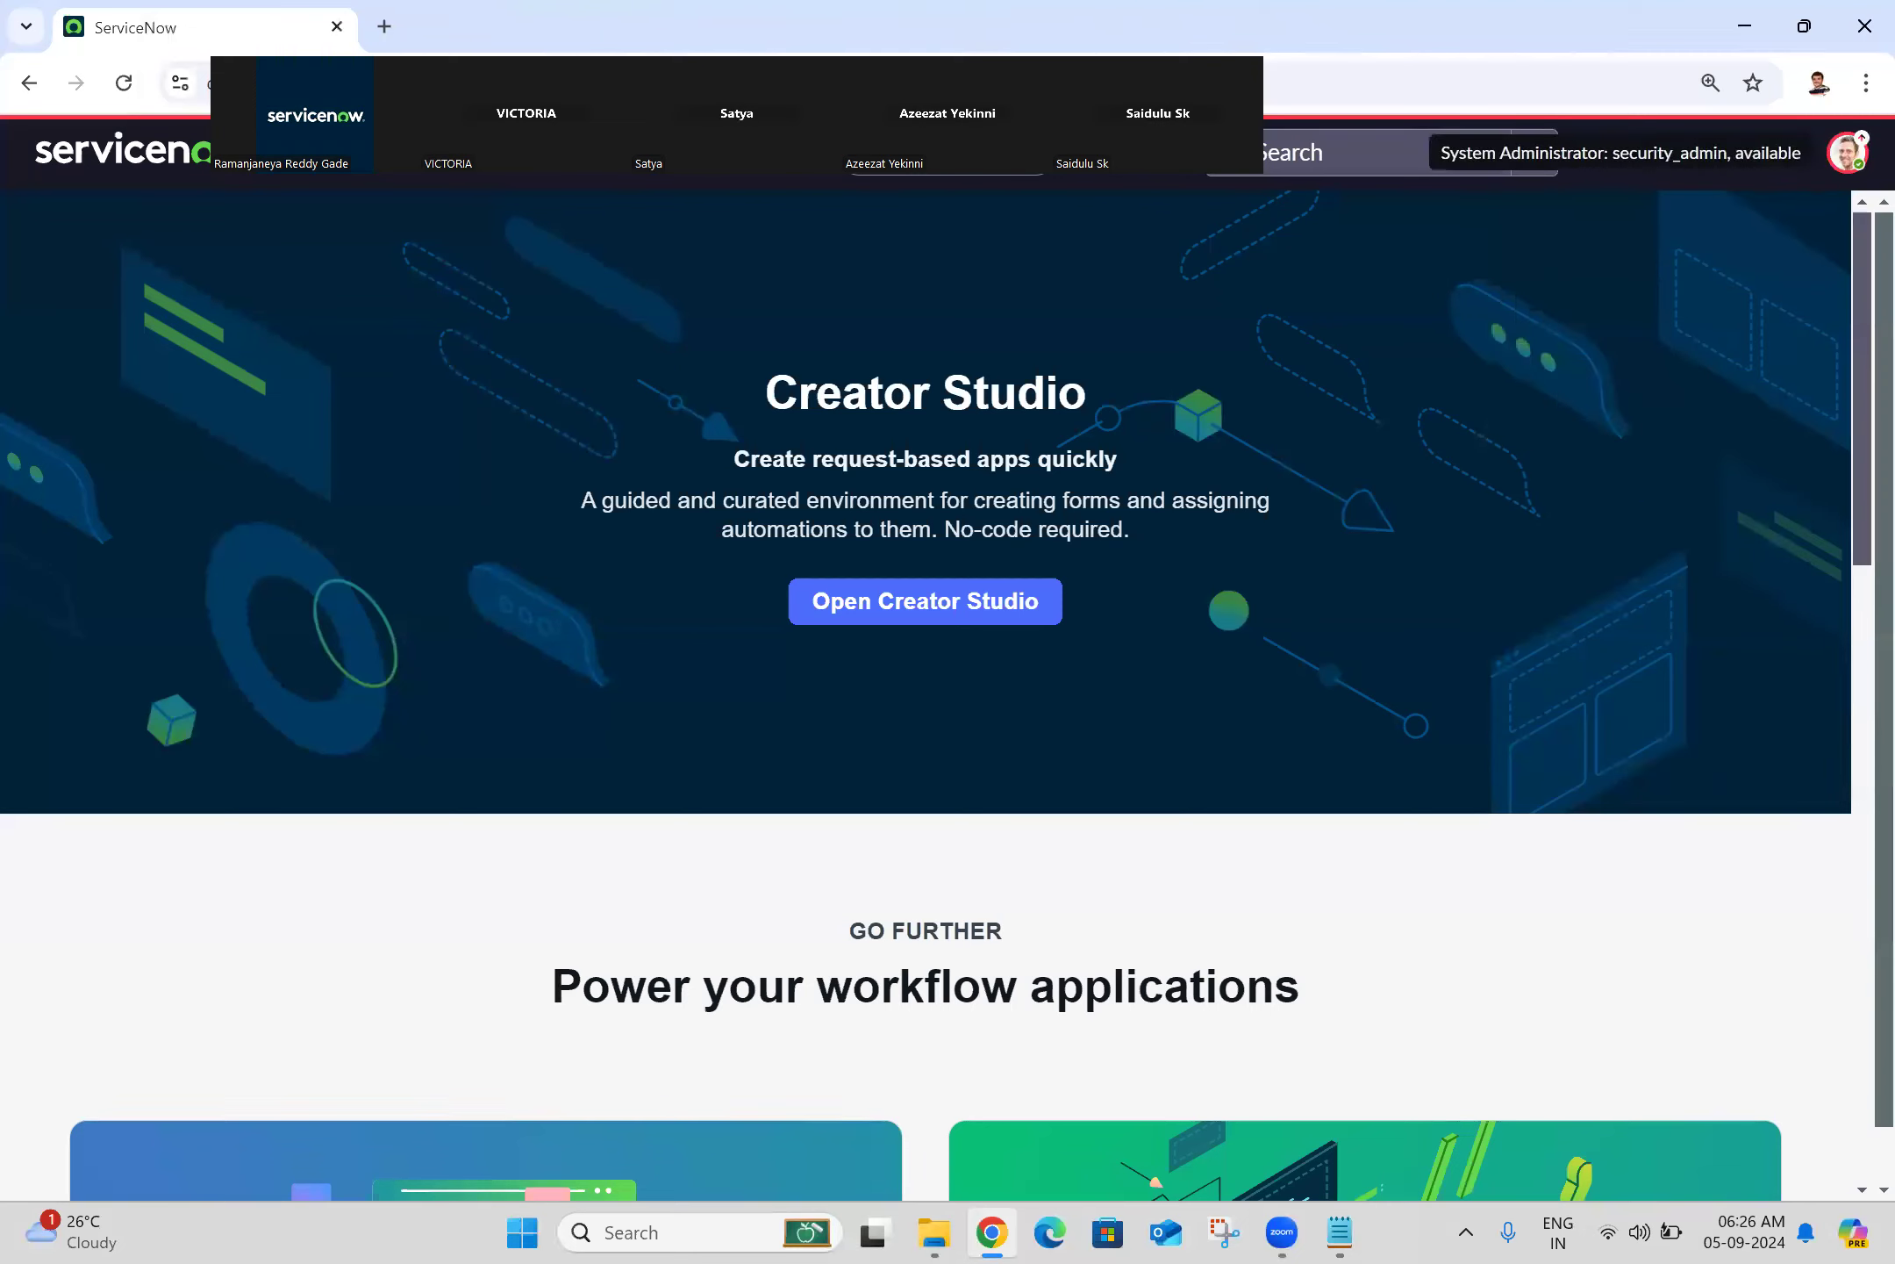
pyautogui.click(307, 154)
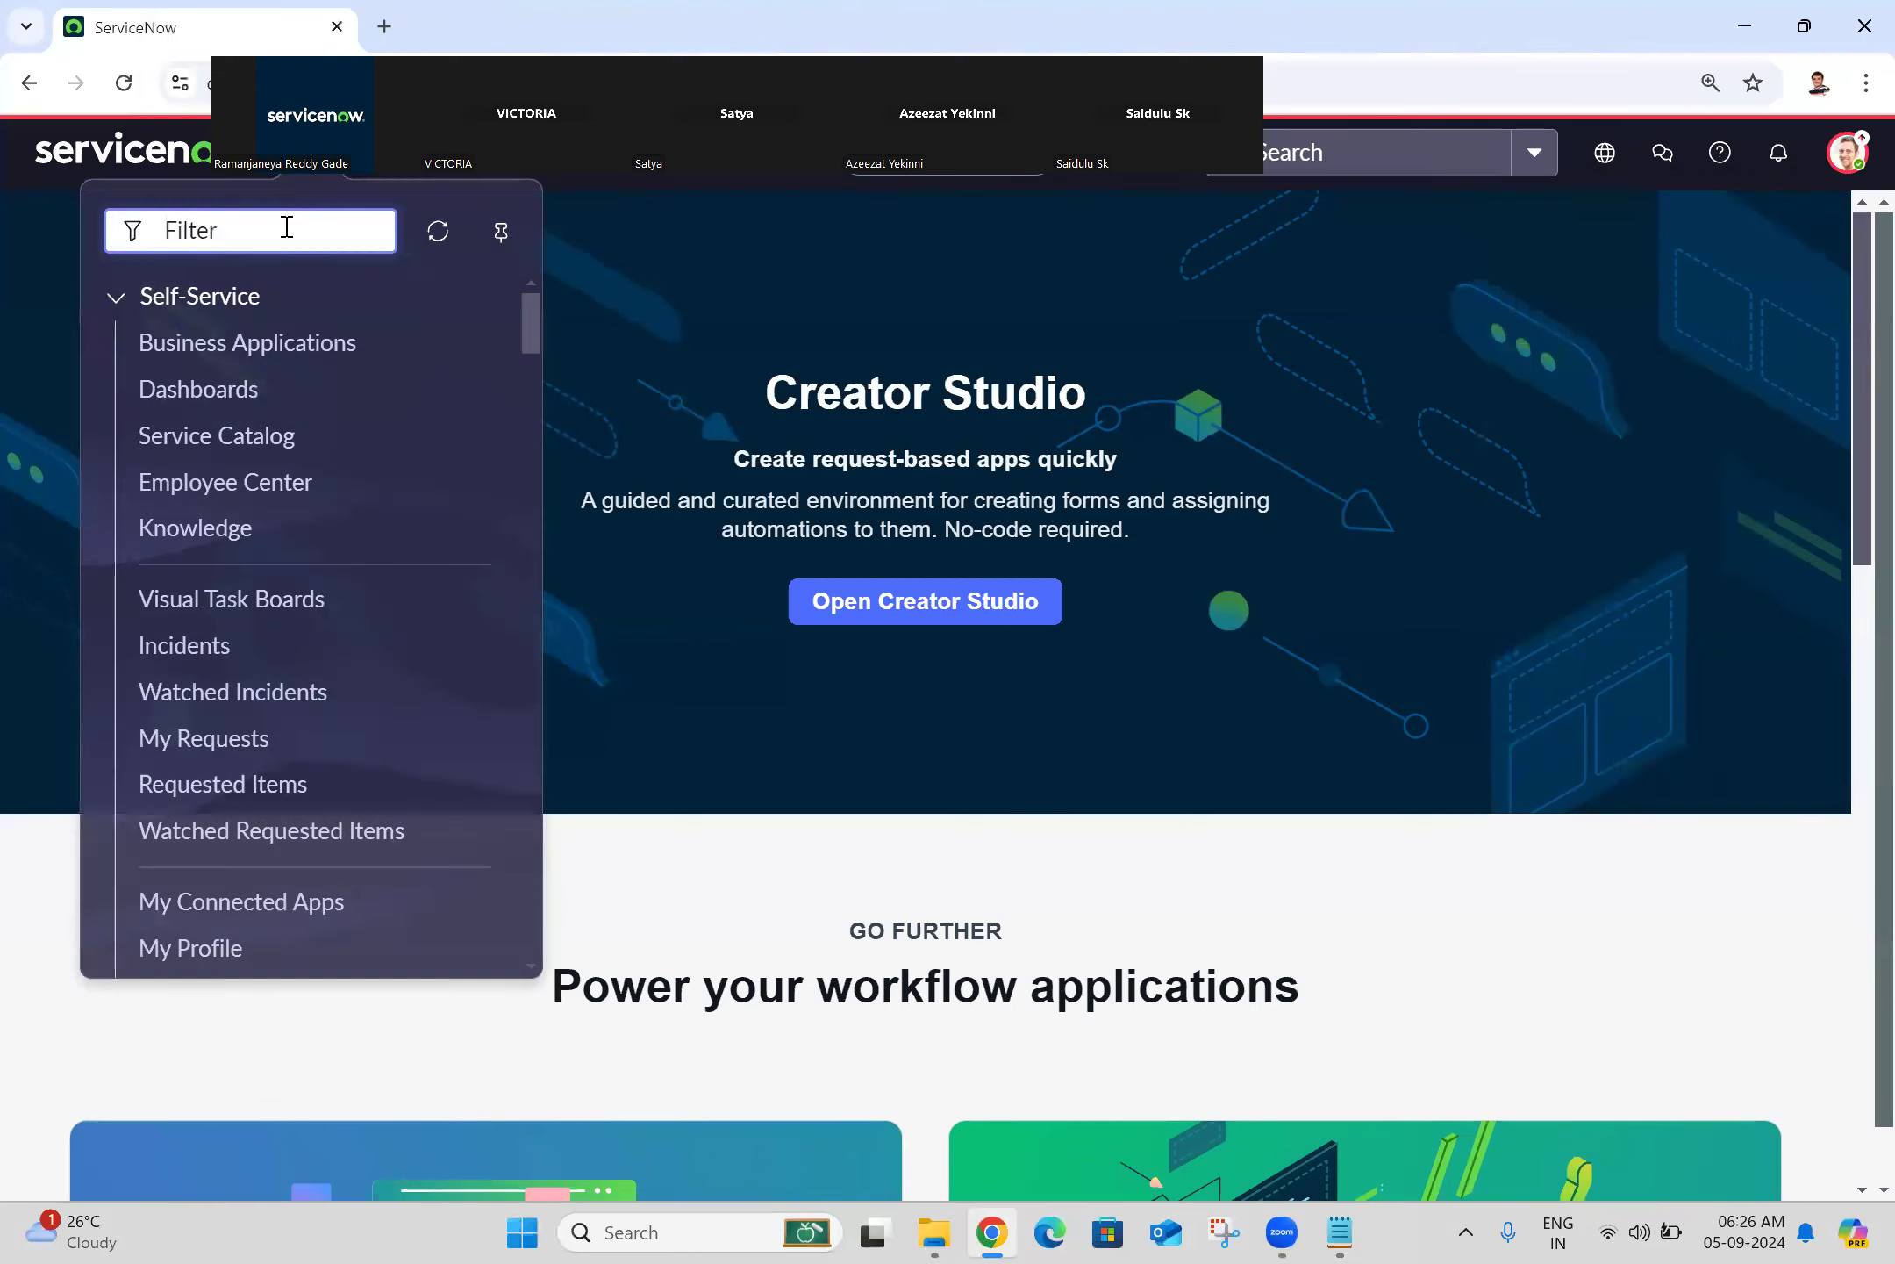
pyautogui.write('bas')
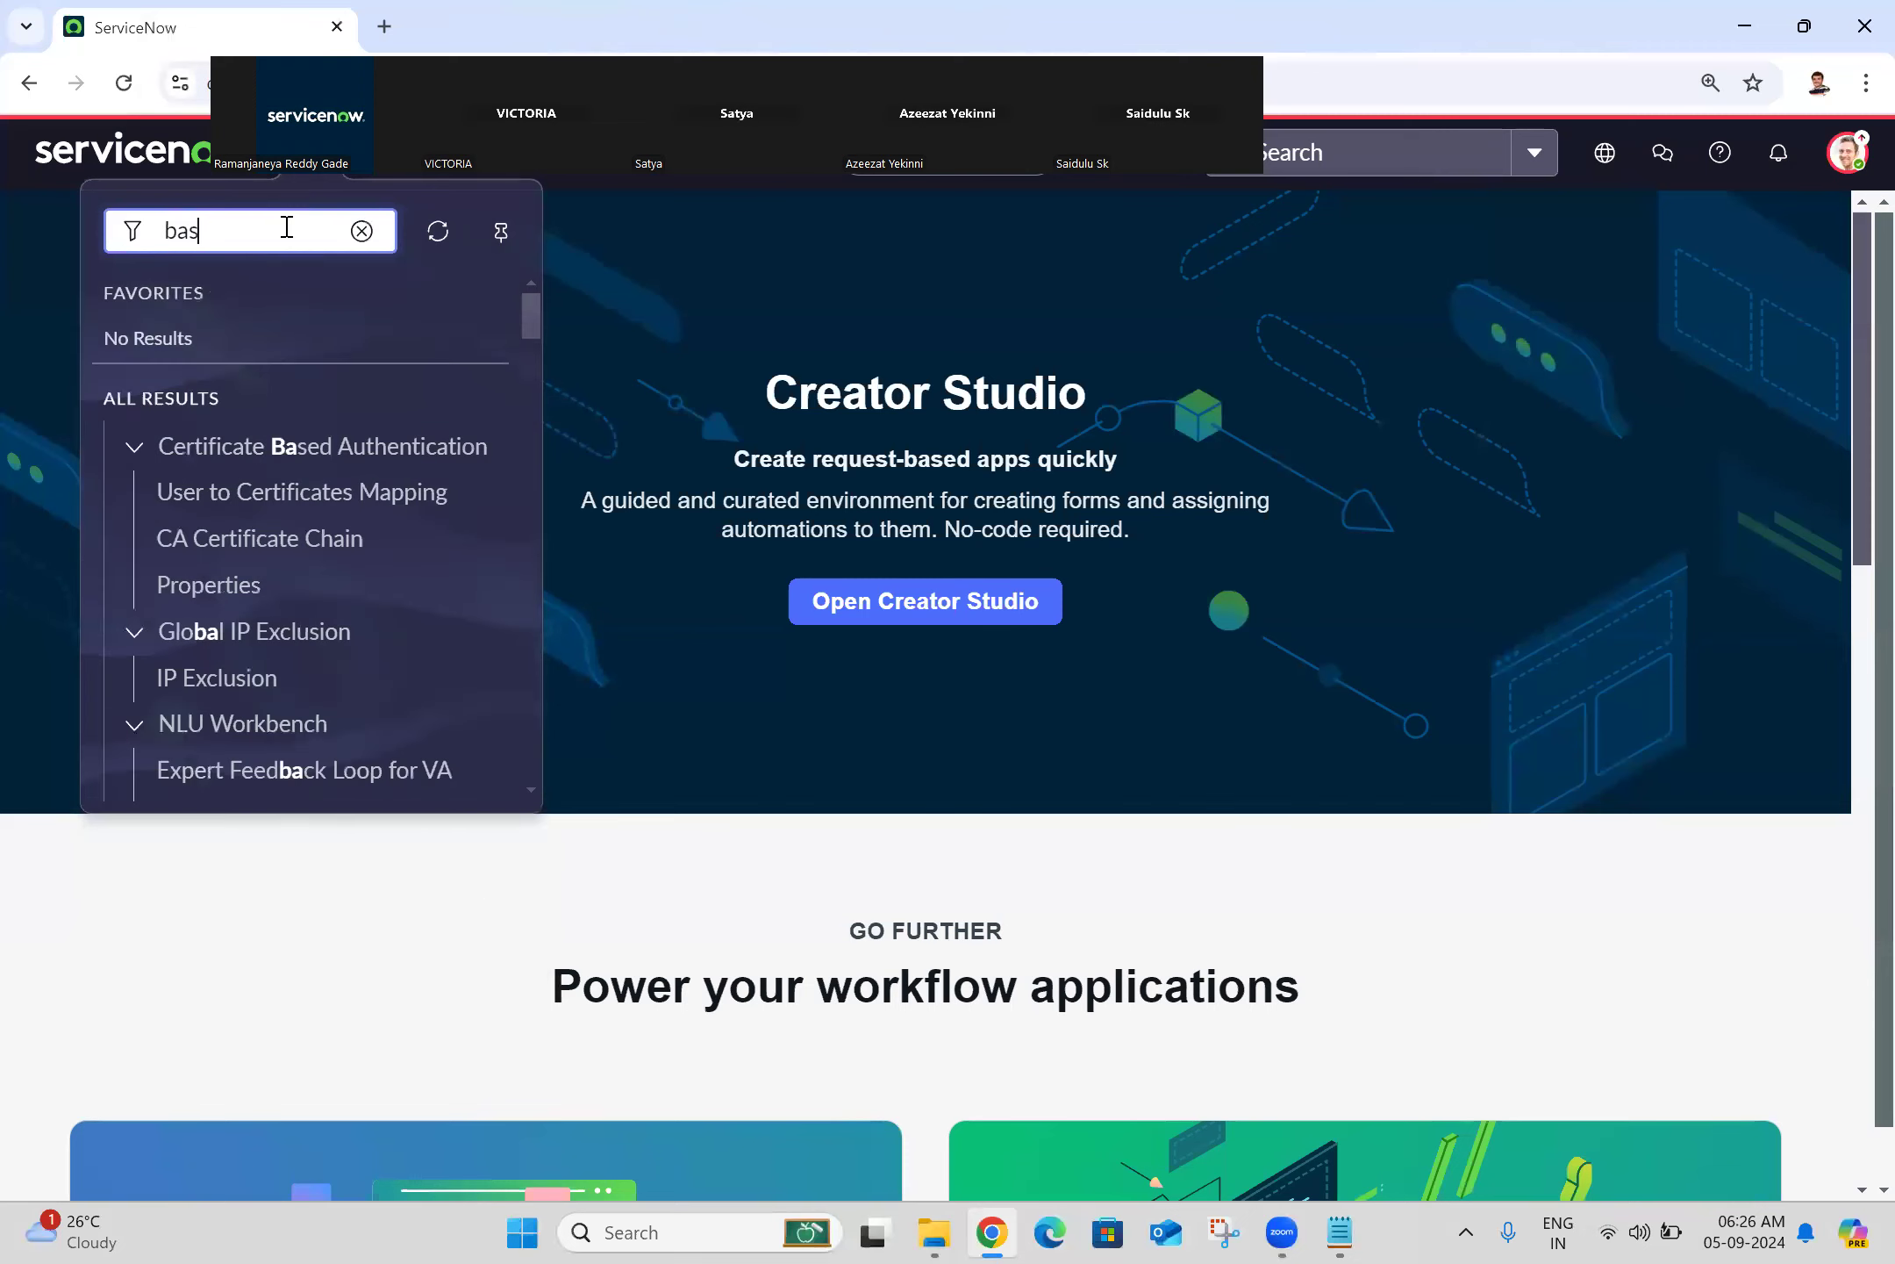
pyautogui.write('ic confi')
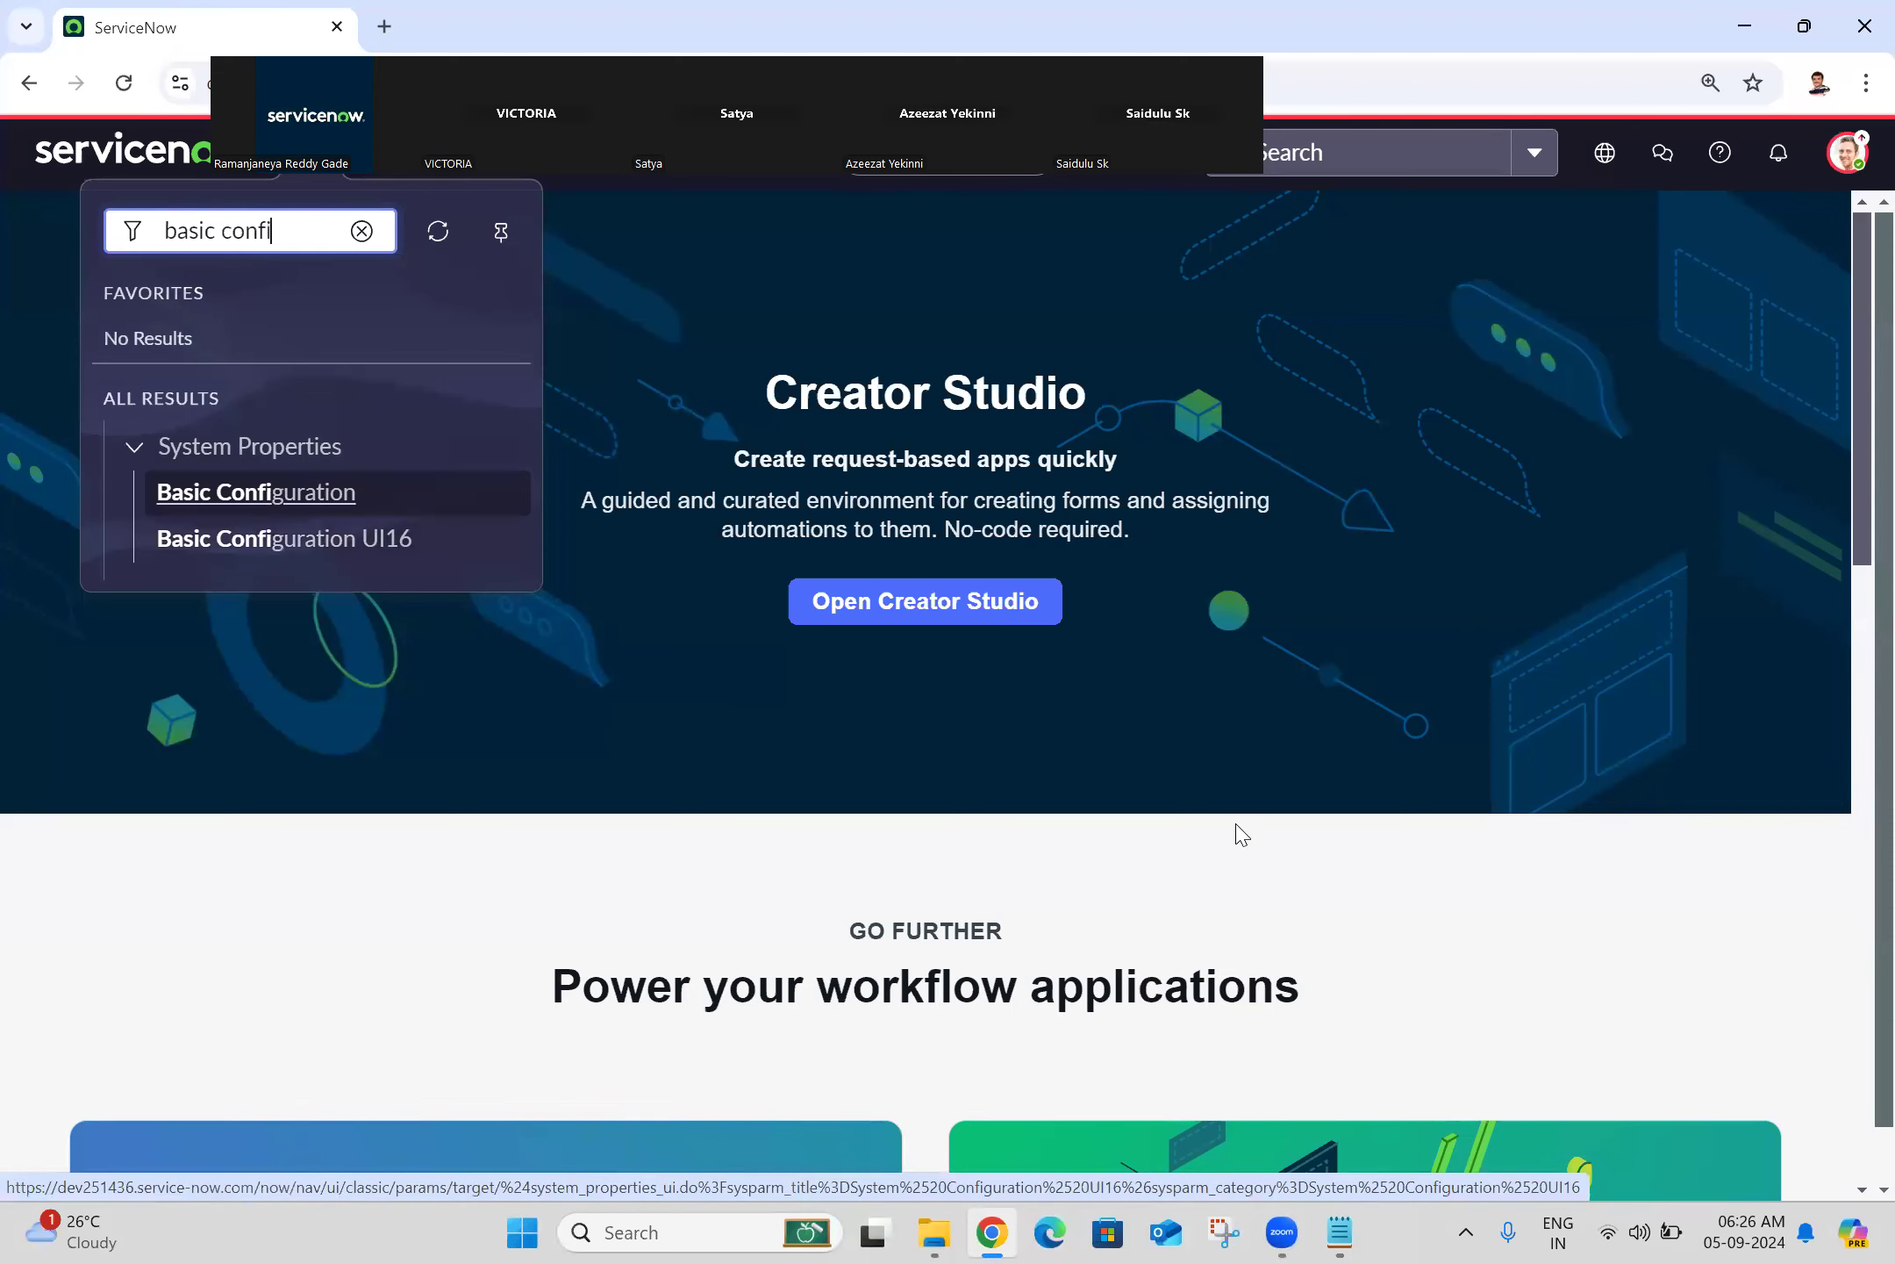
# Step: Add the note 'System Properties -->Basic configuration UI 16' under the 05-09-2024 heading in Batch 25.txt
pyautogui.click(1340, 1232)
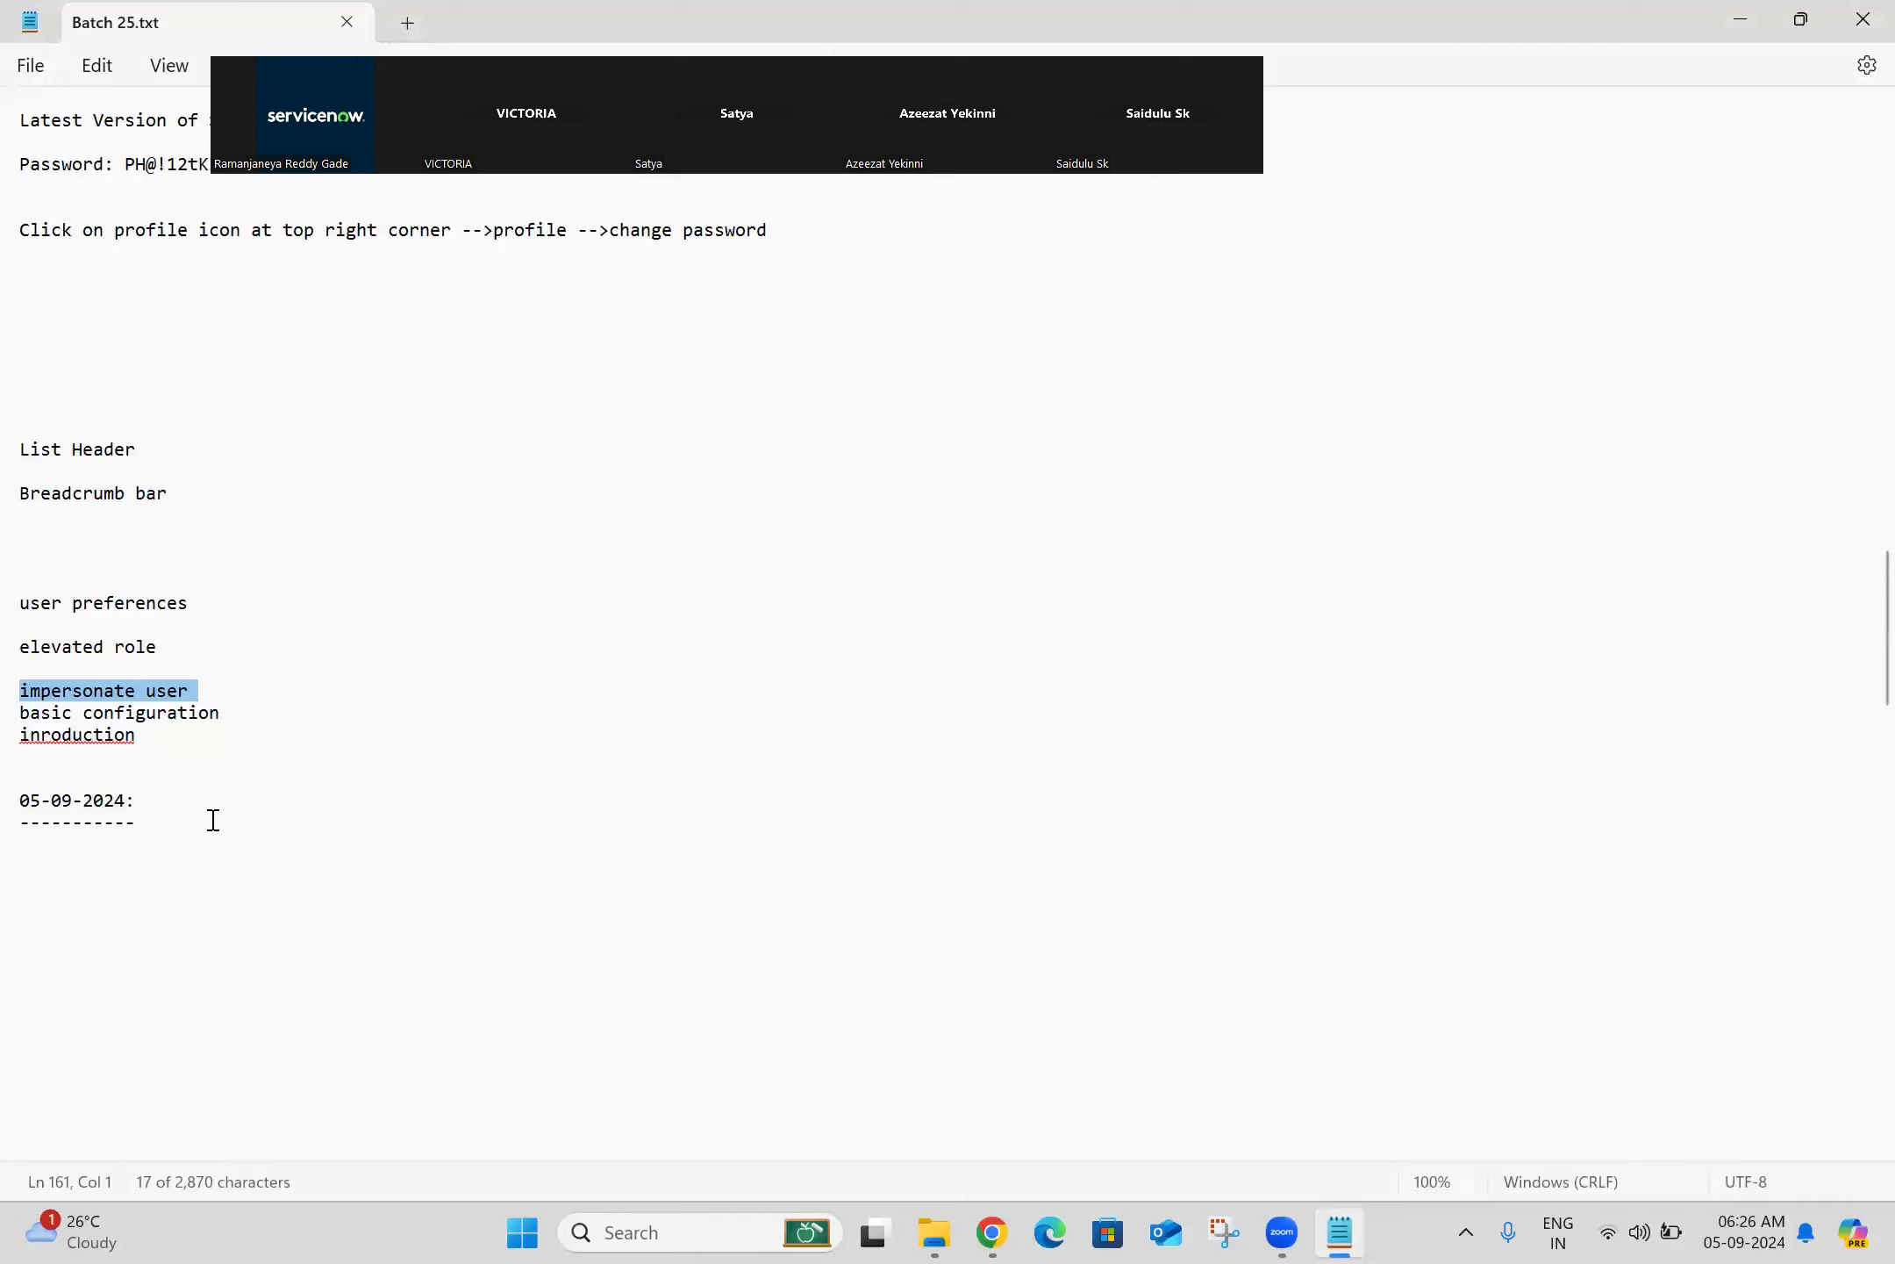
pyautogui.click(97, 855)
pyautogui.write('Sys')
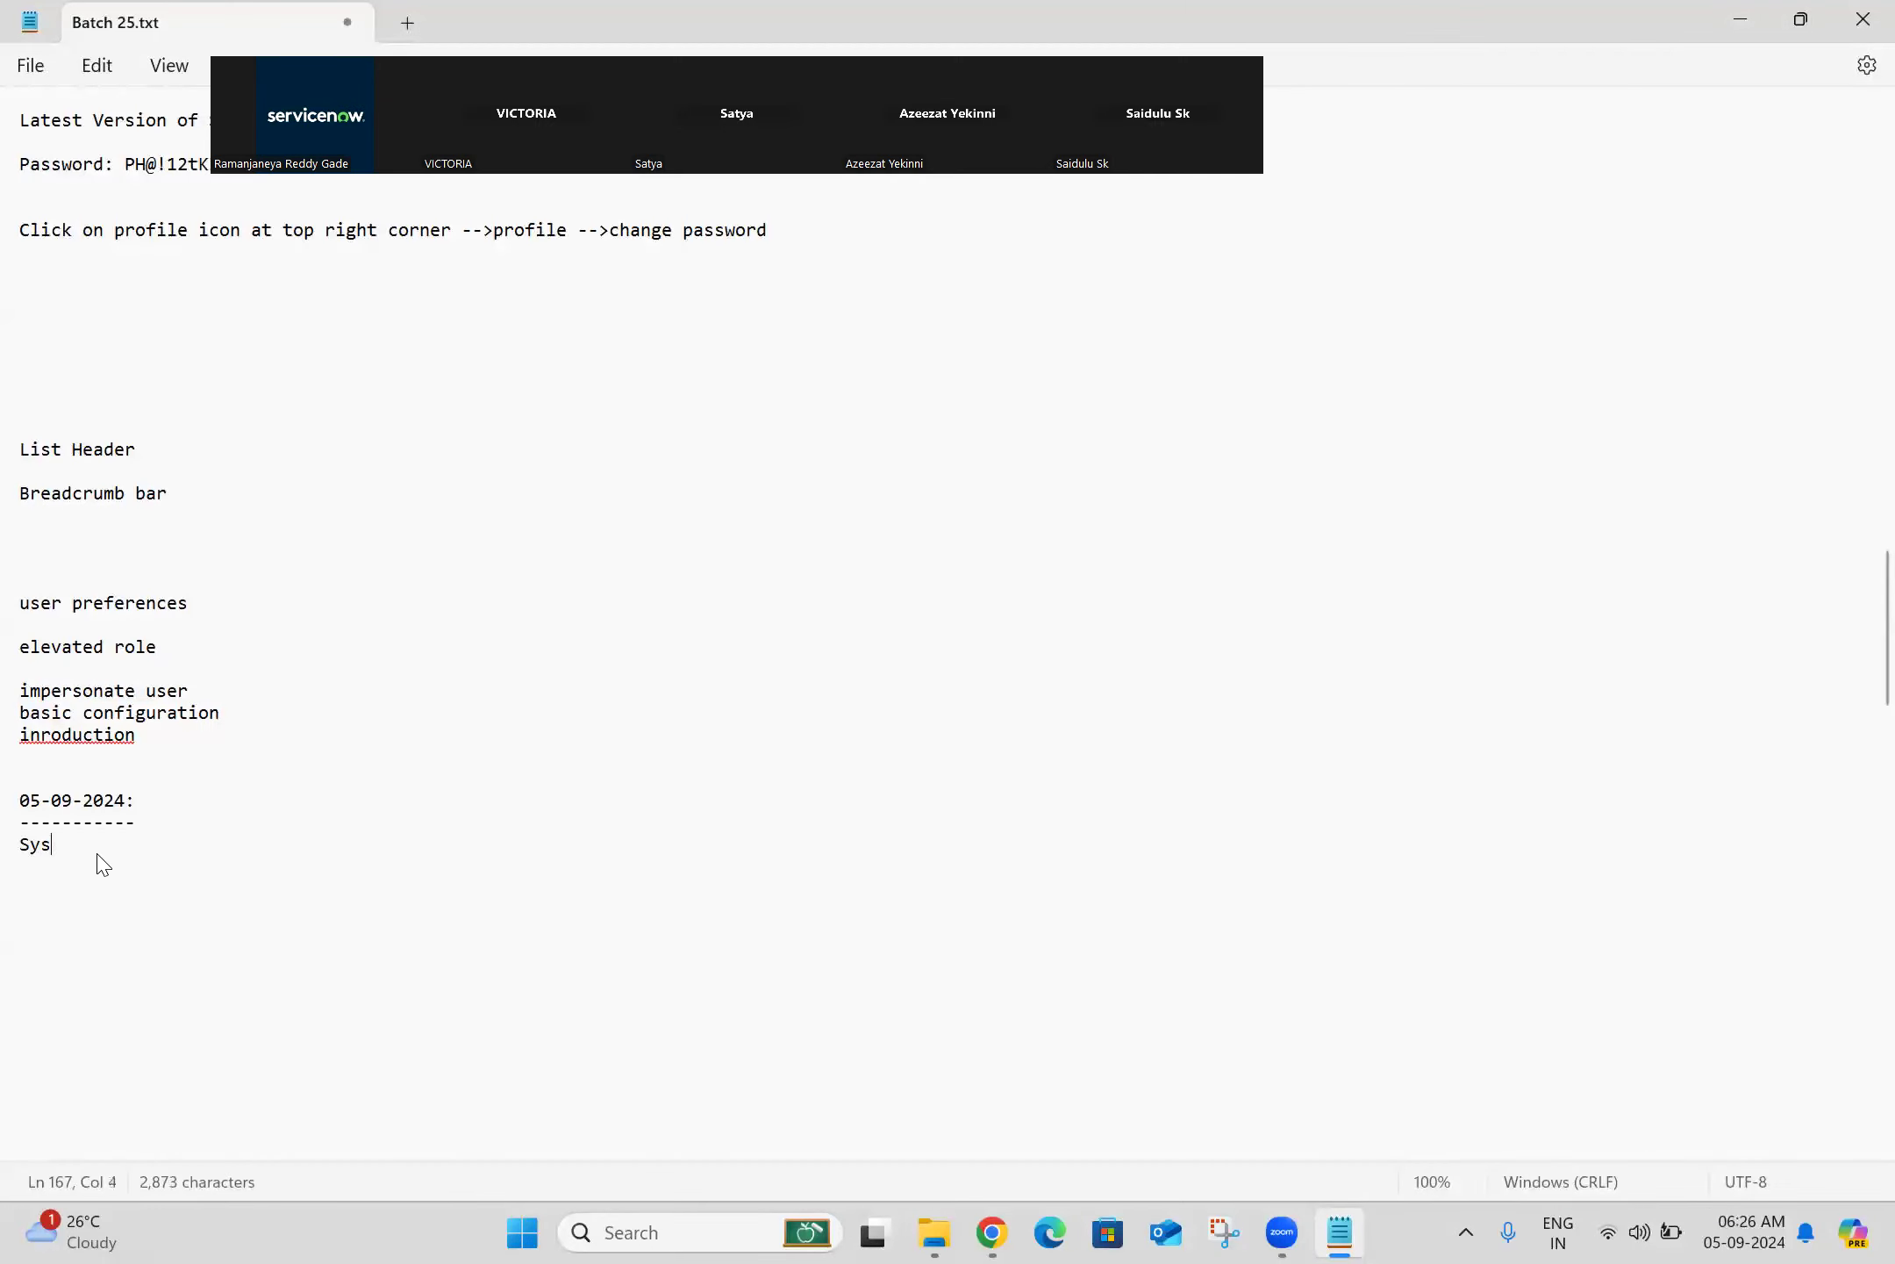
pyautogui.write('tem Pro')
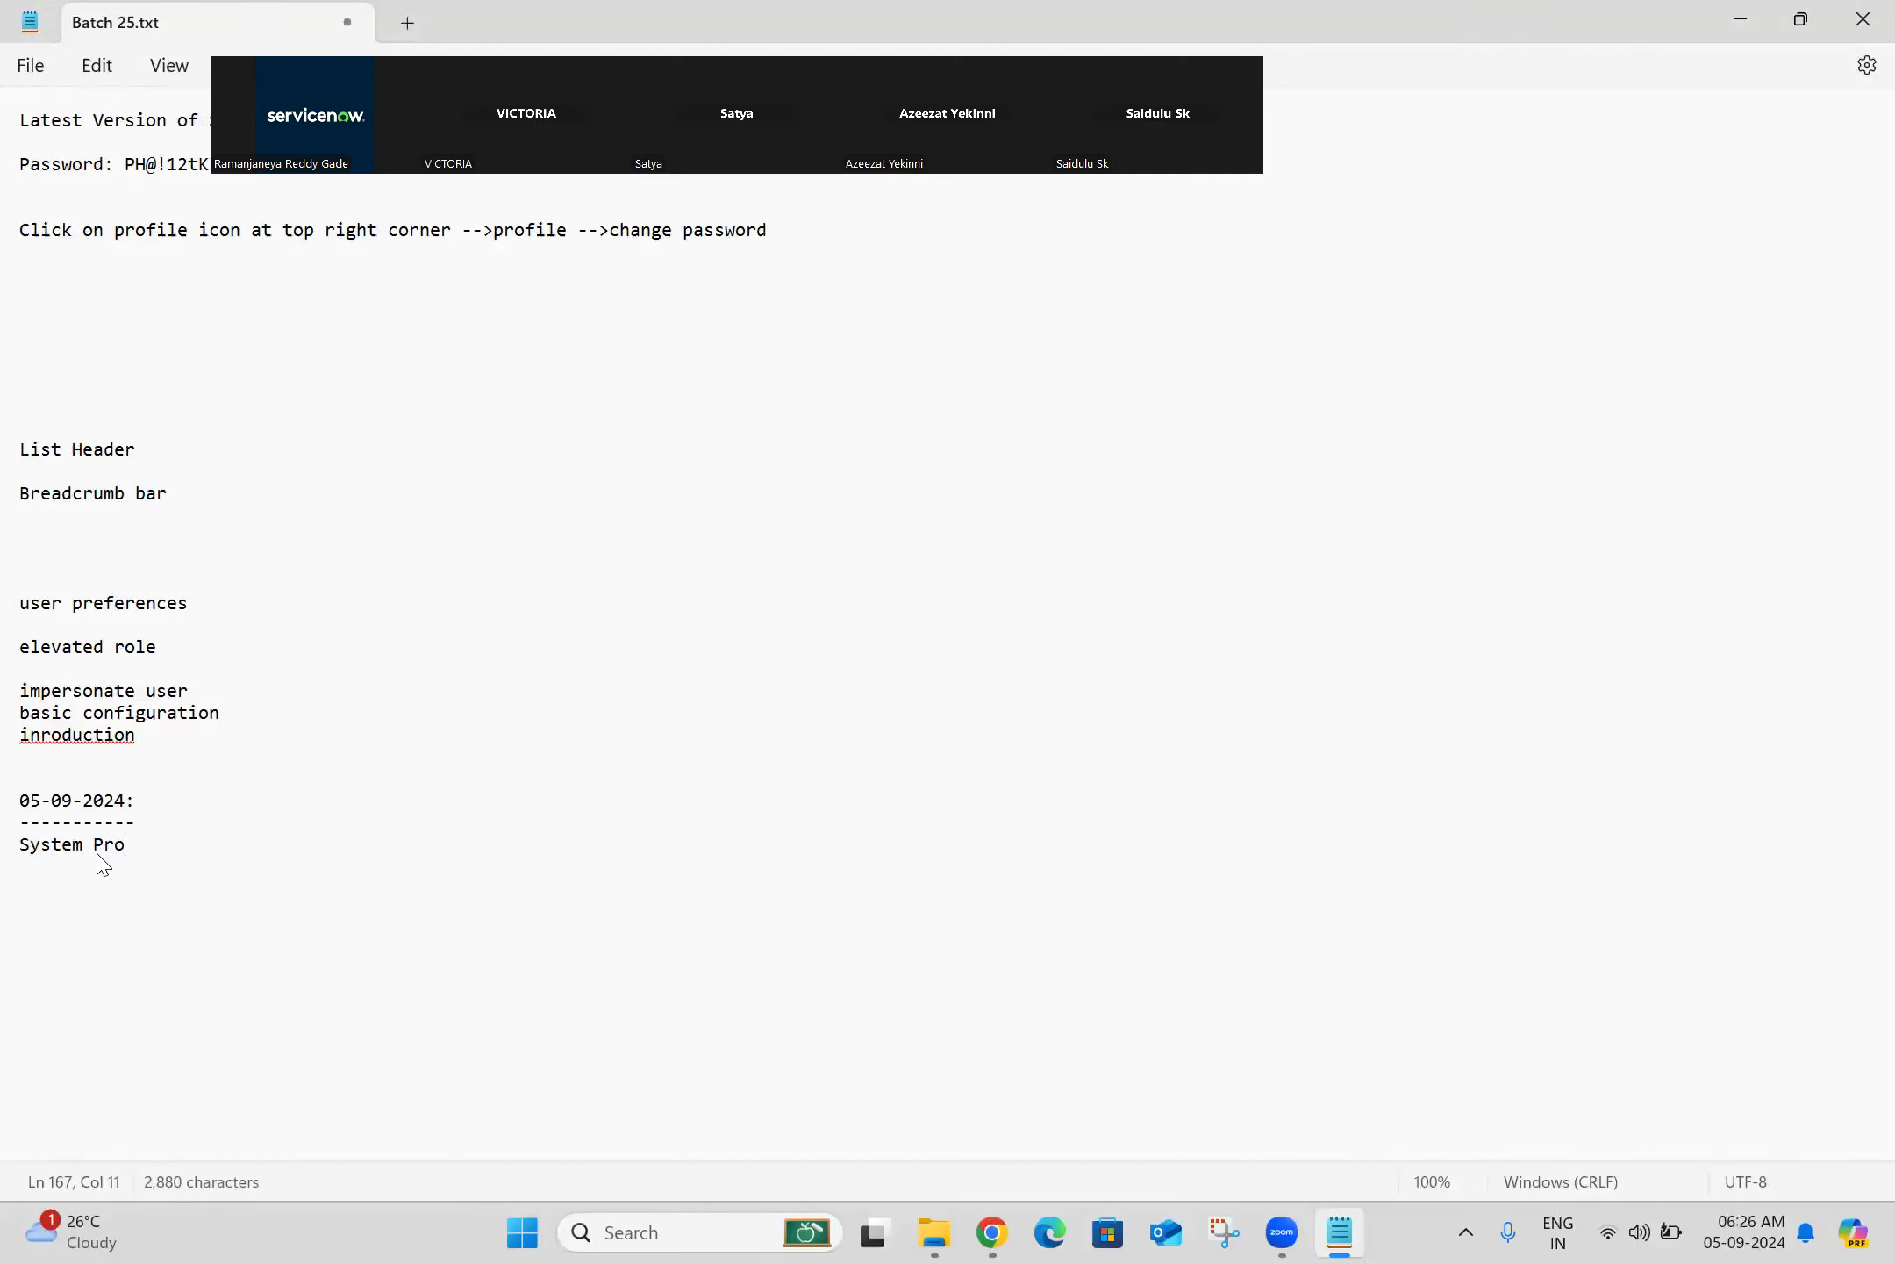
pyautogui.write('perties -->Basic configuration UI 16')
pyautogui.press('Return')
pyautogui.press('Return')
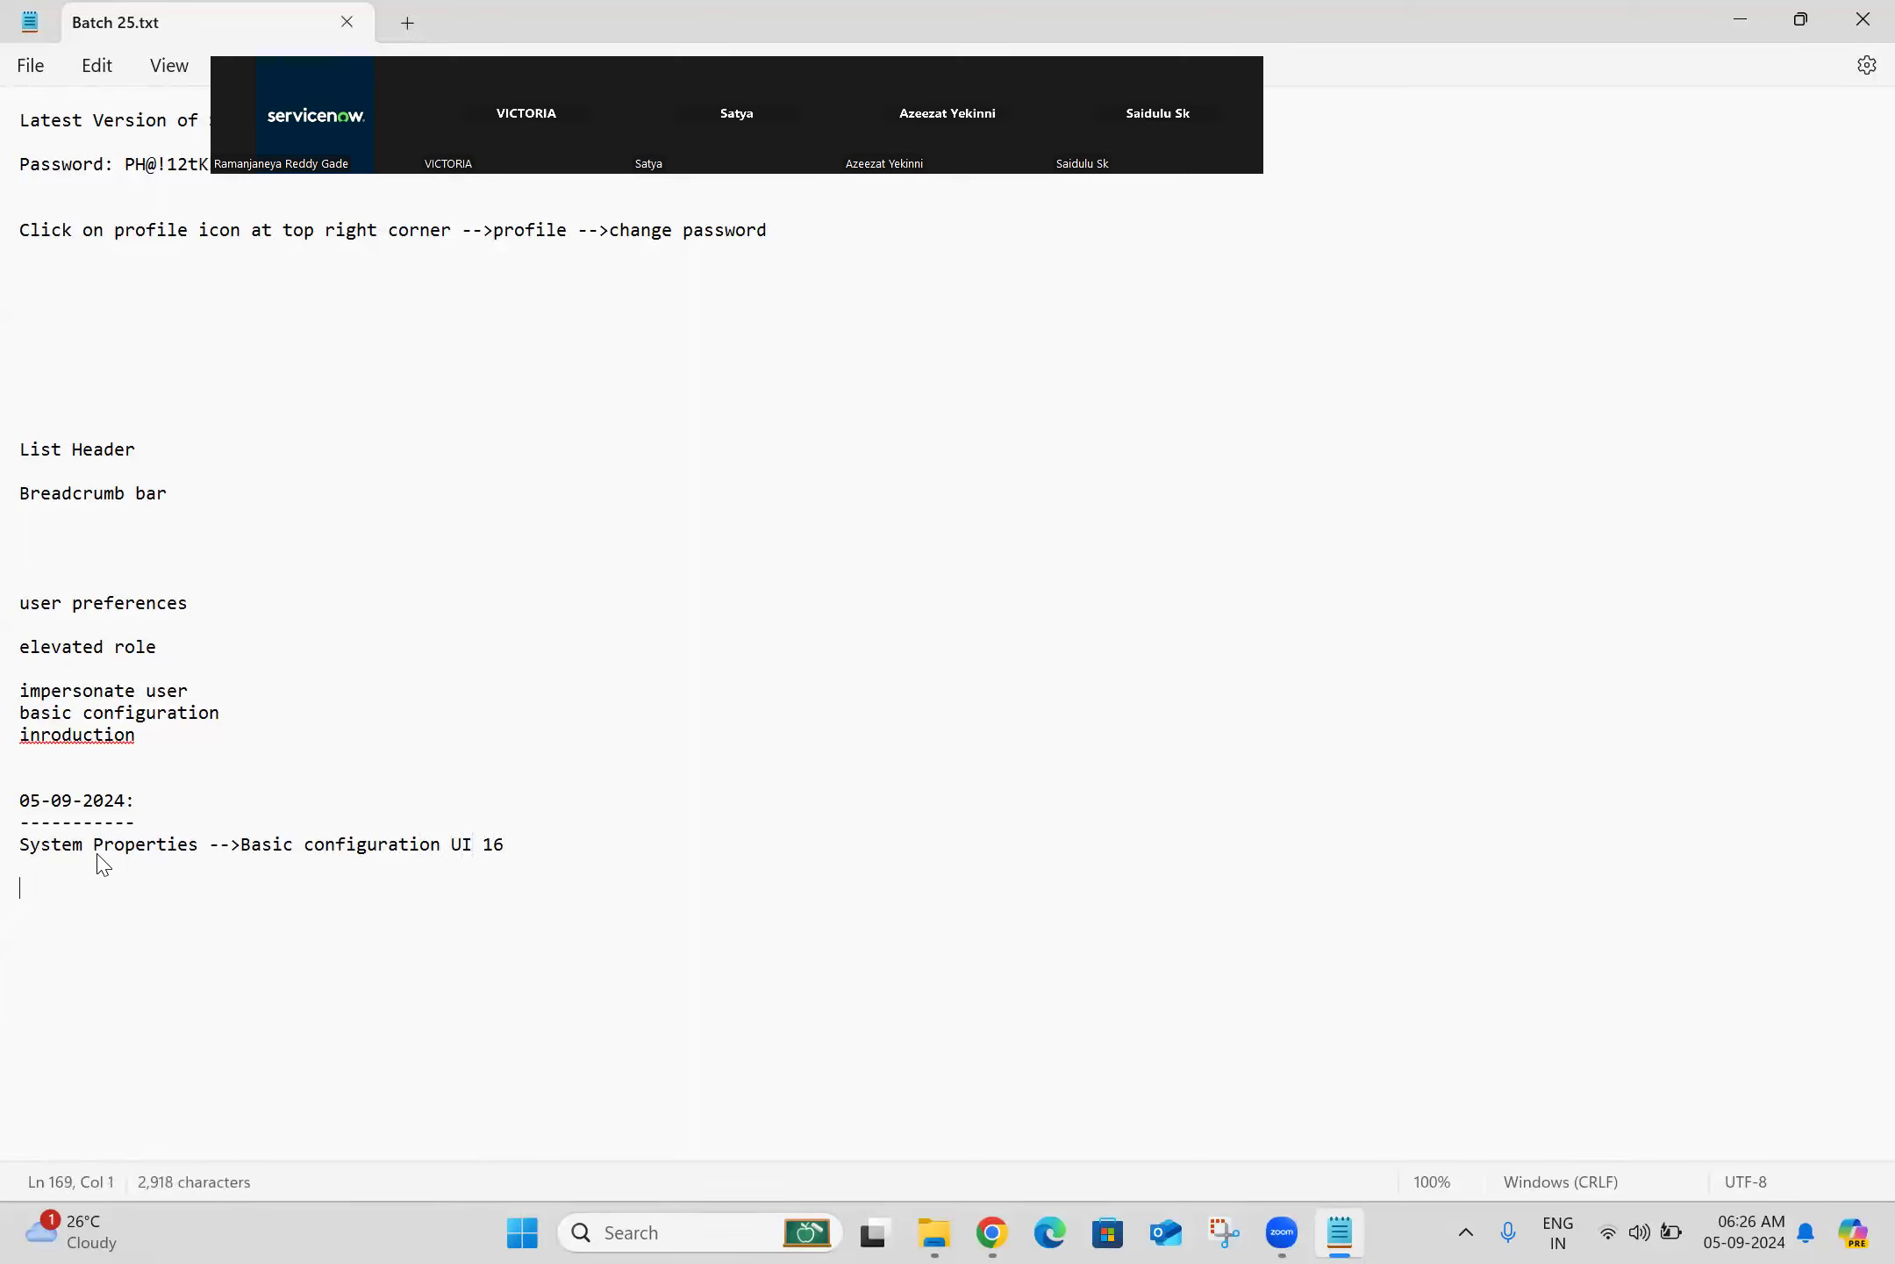
pyautogui.click(988, 1232)
# Step: Open Basic Configuration UI16 from the All menu in a new tab and switch to it
pyautogui.click(312, 152)
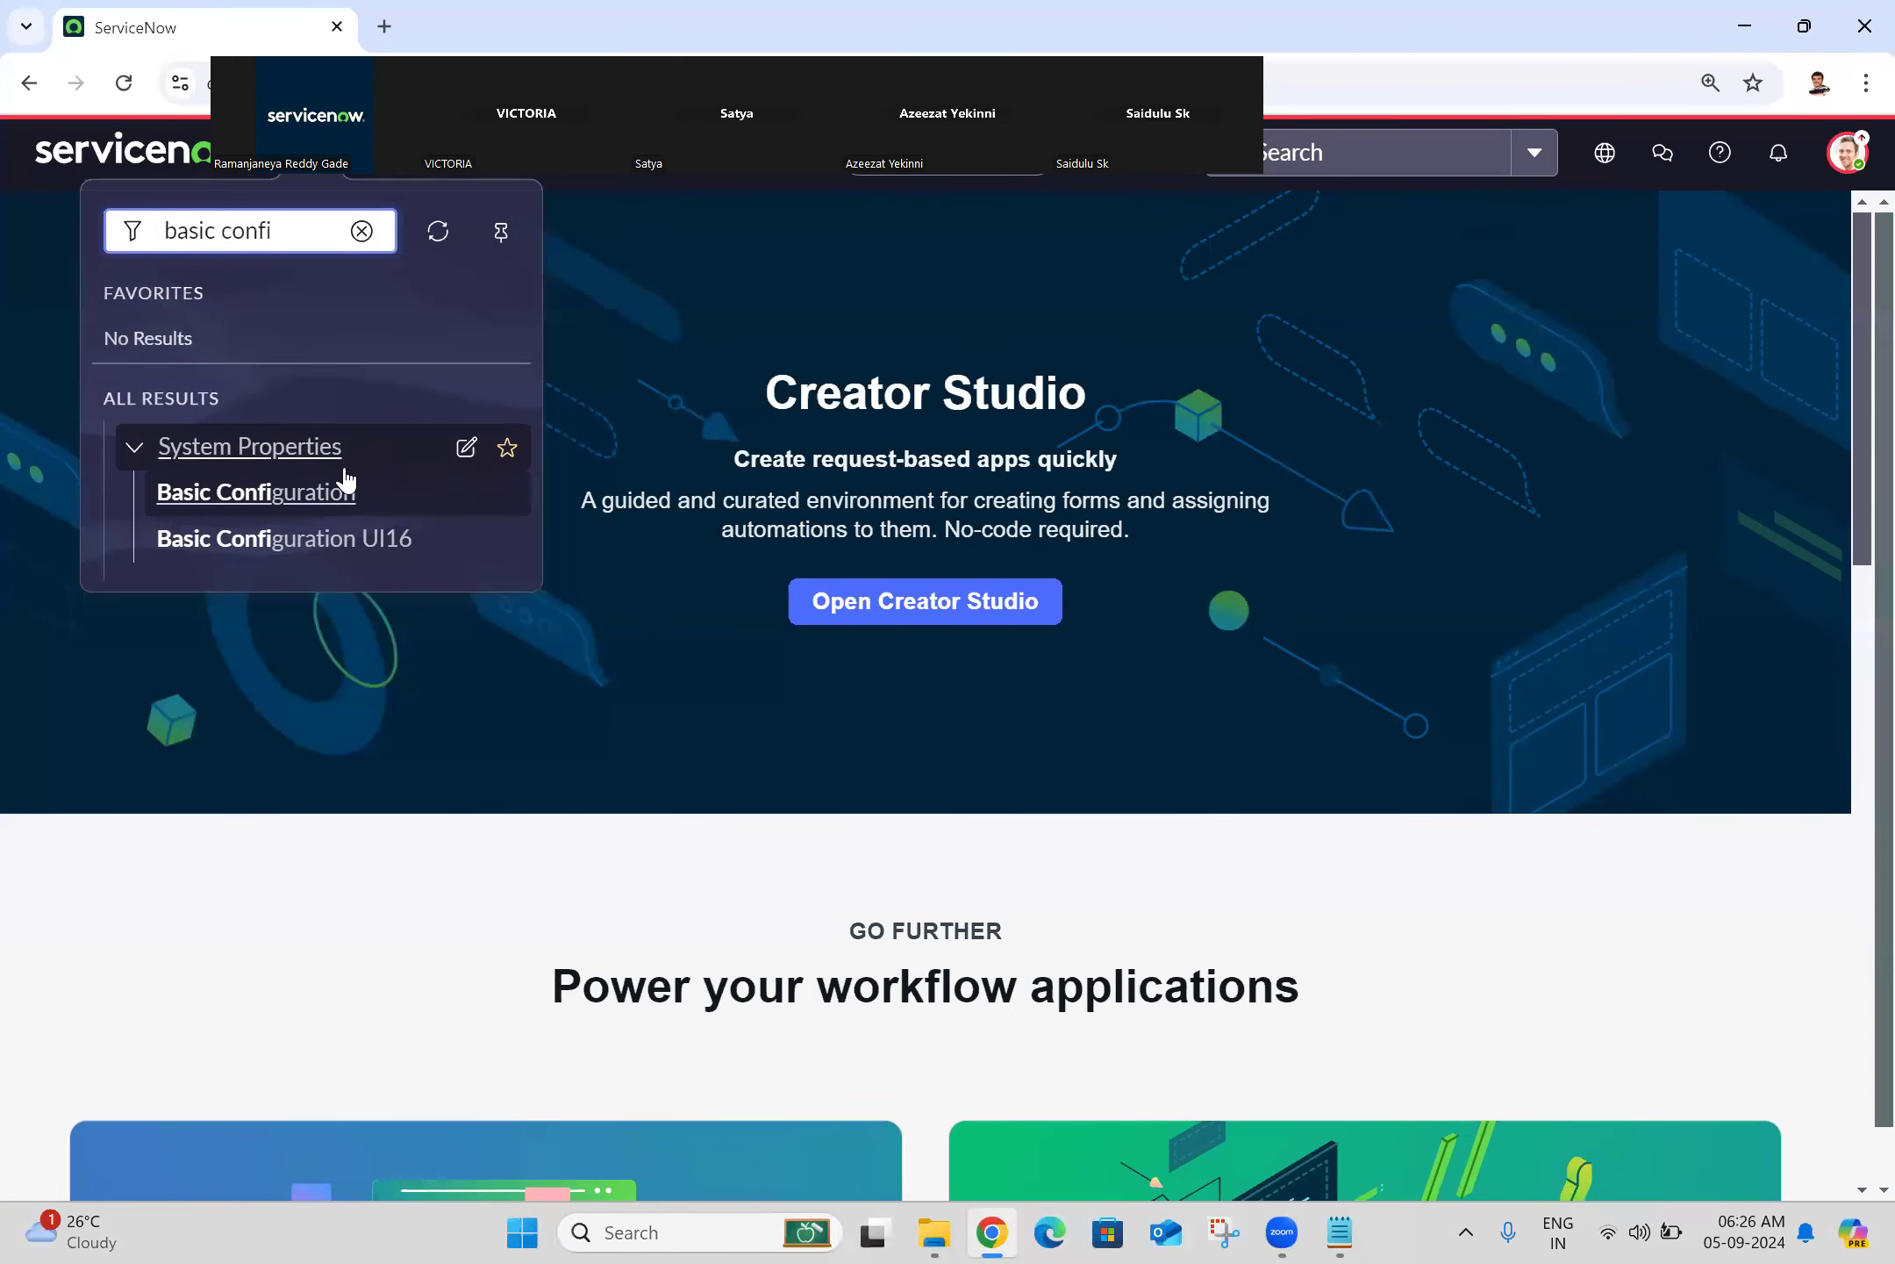
pyautogui.middleClick(315, 540)
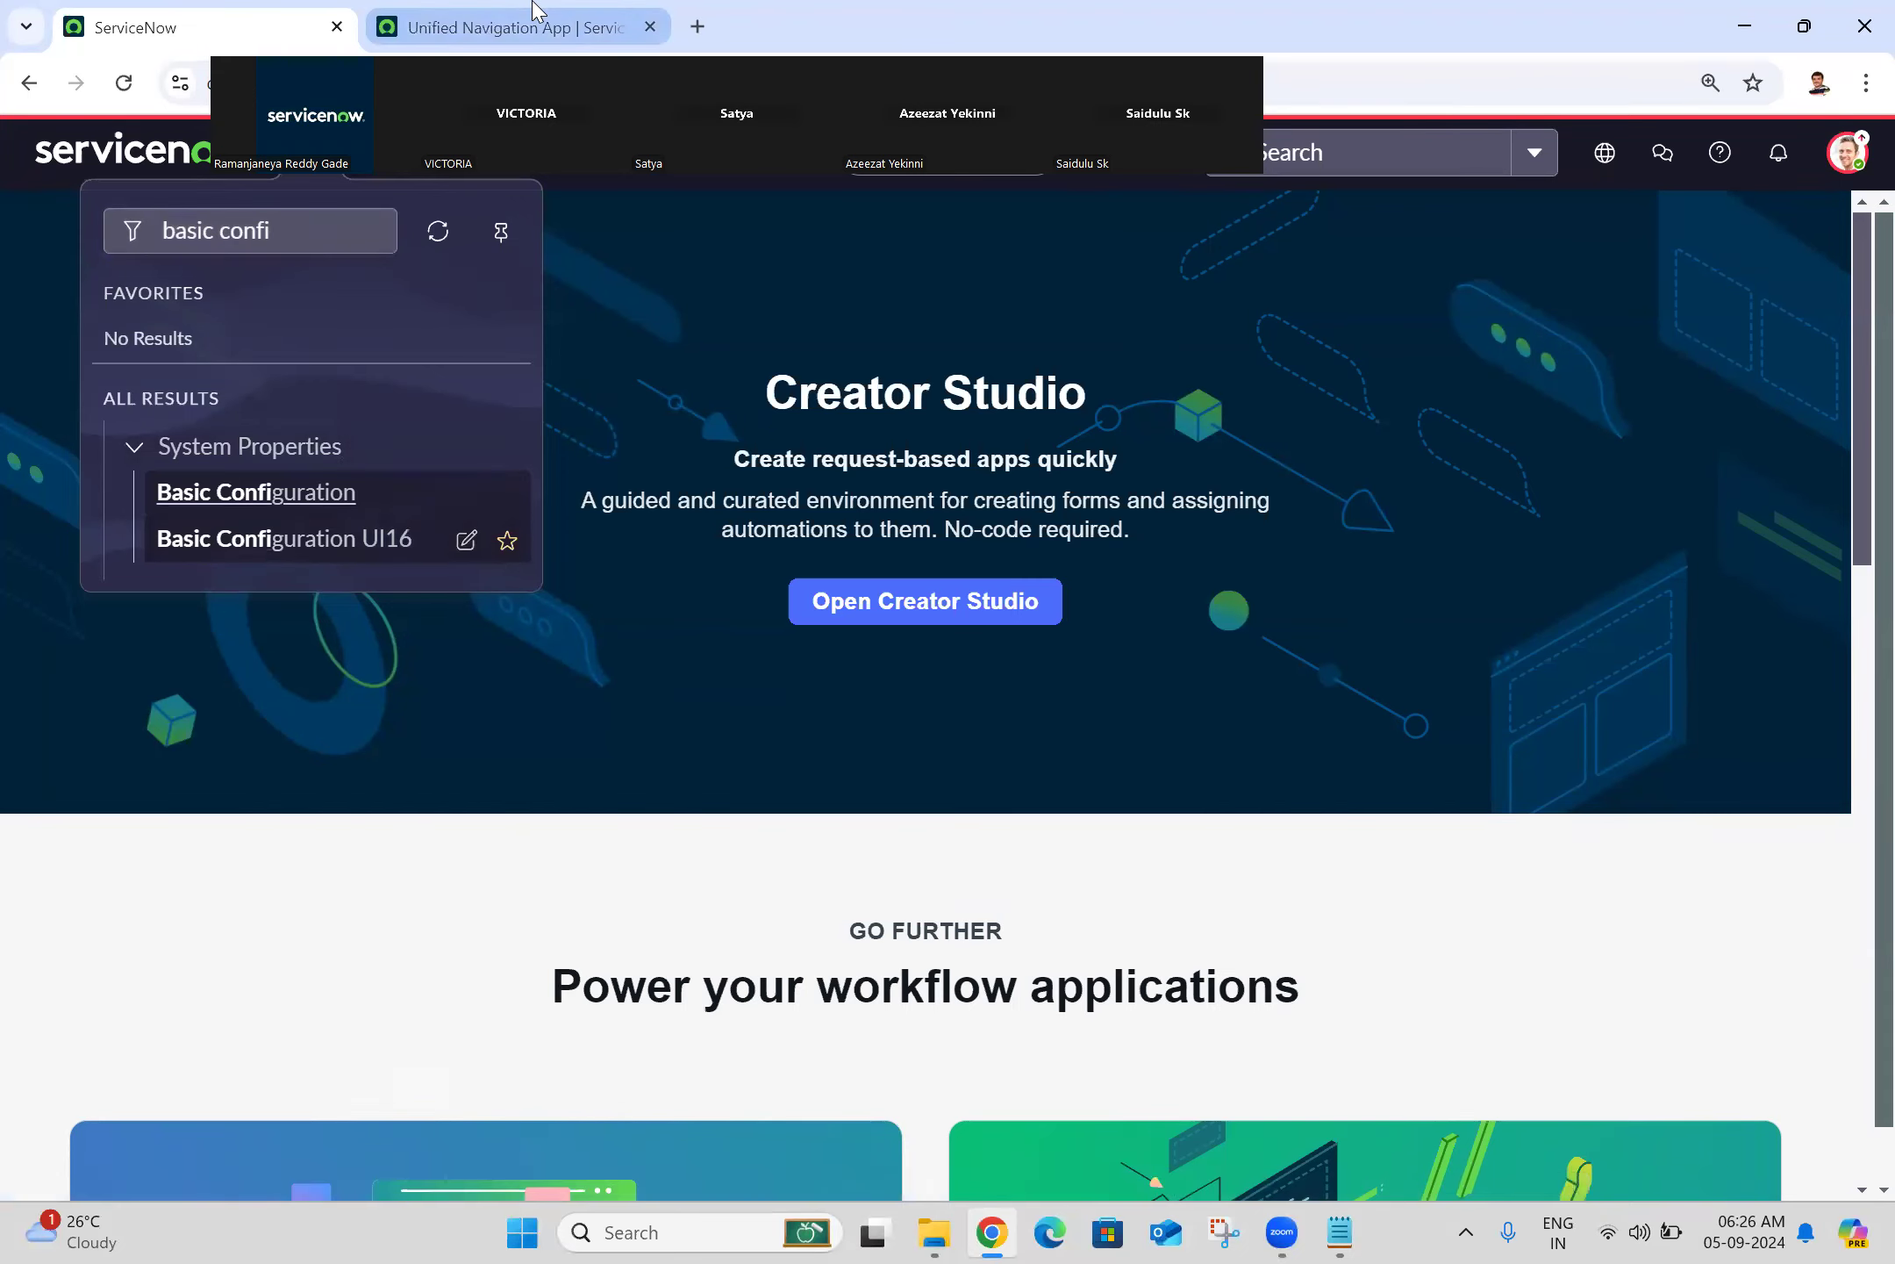
pyautogui.click(536, 11)
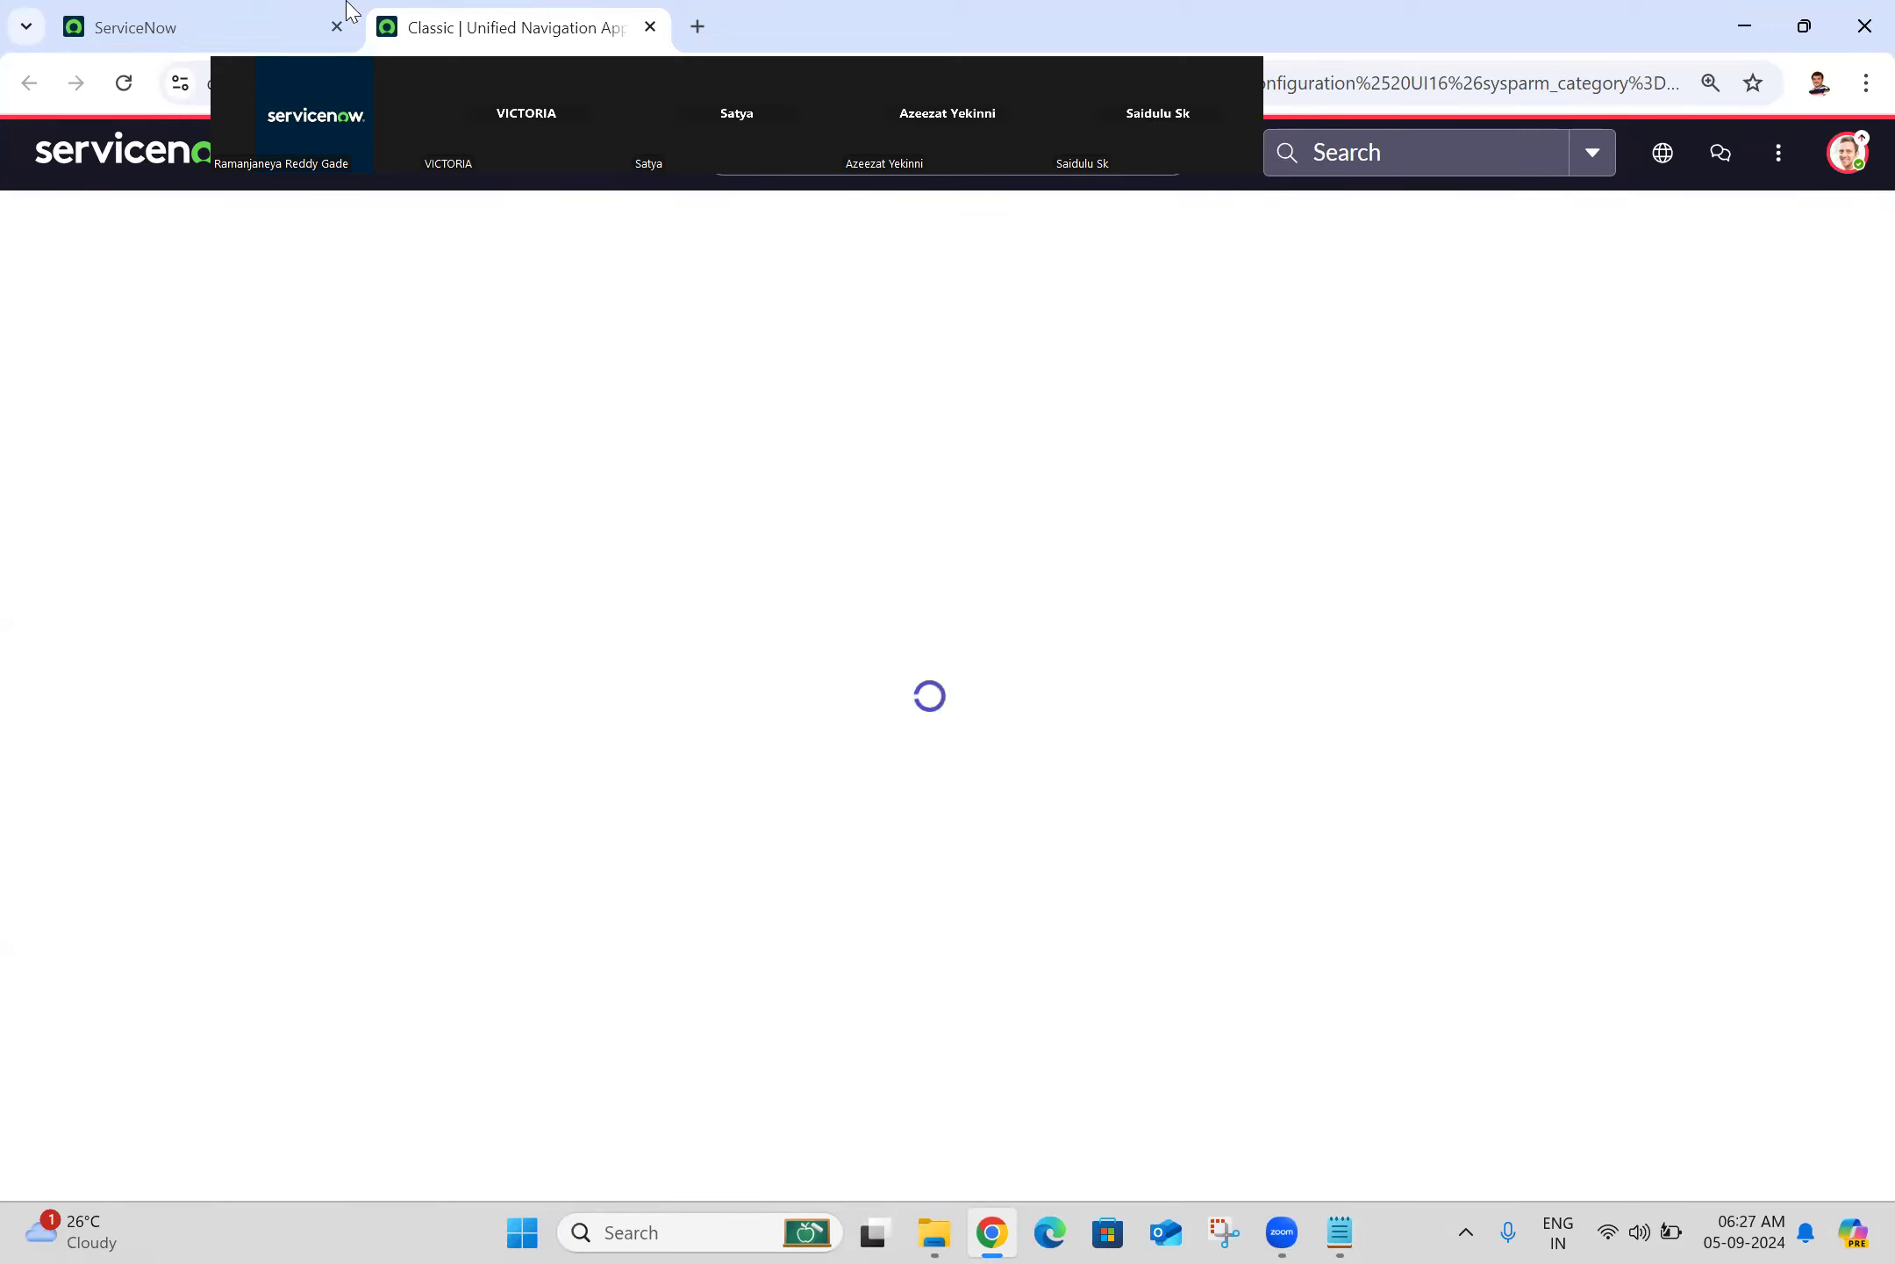
# Step: Review the Display settings in user Preferences, then close them
pyautogui.click(1847, 153)
pyautogui.click(1643, 430)
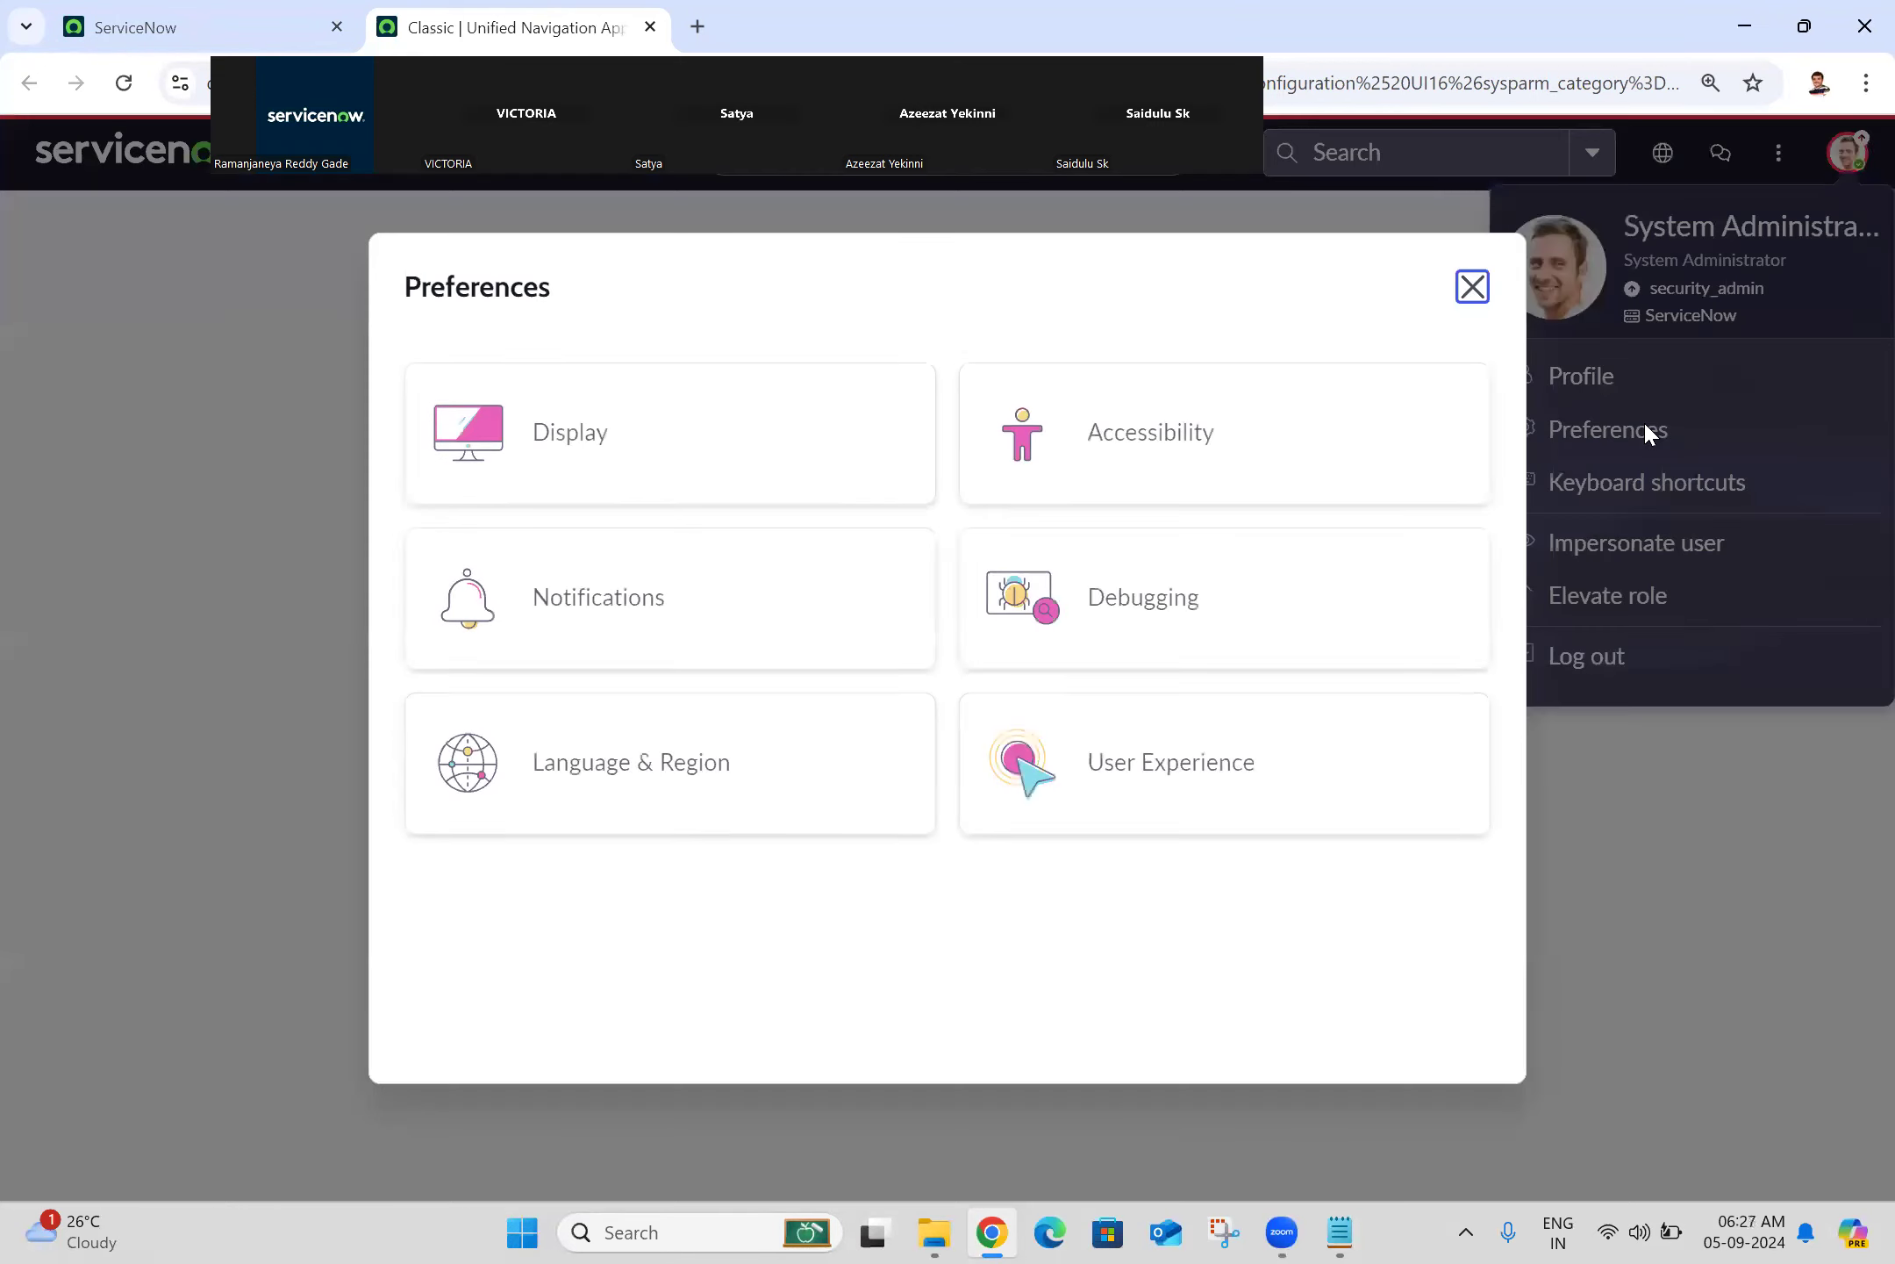
pyautogui.click(702, 472)
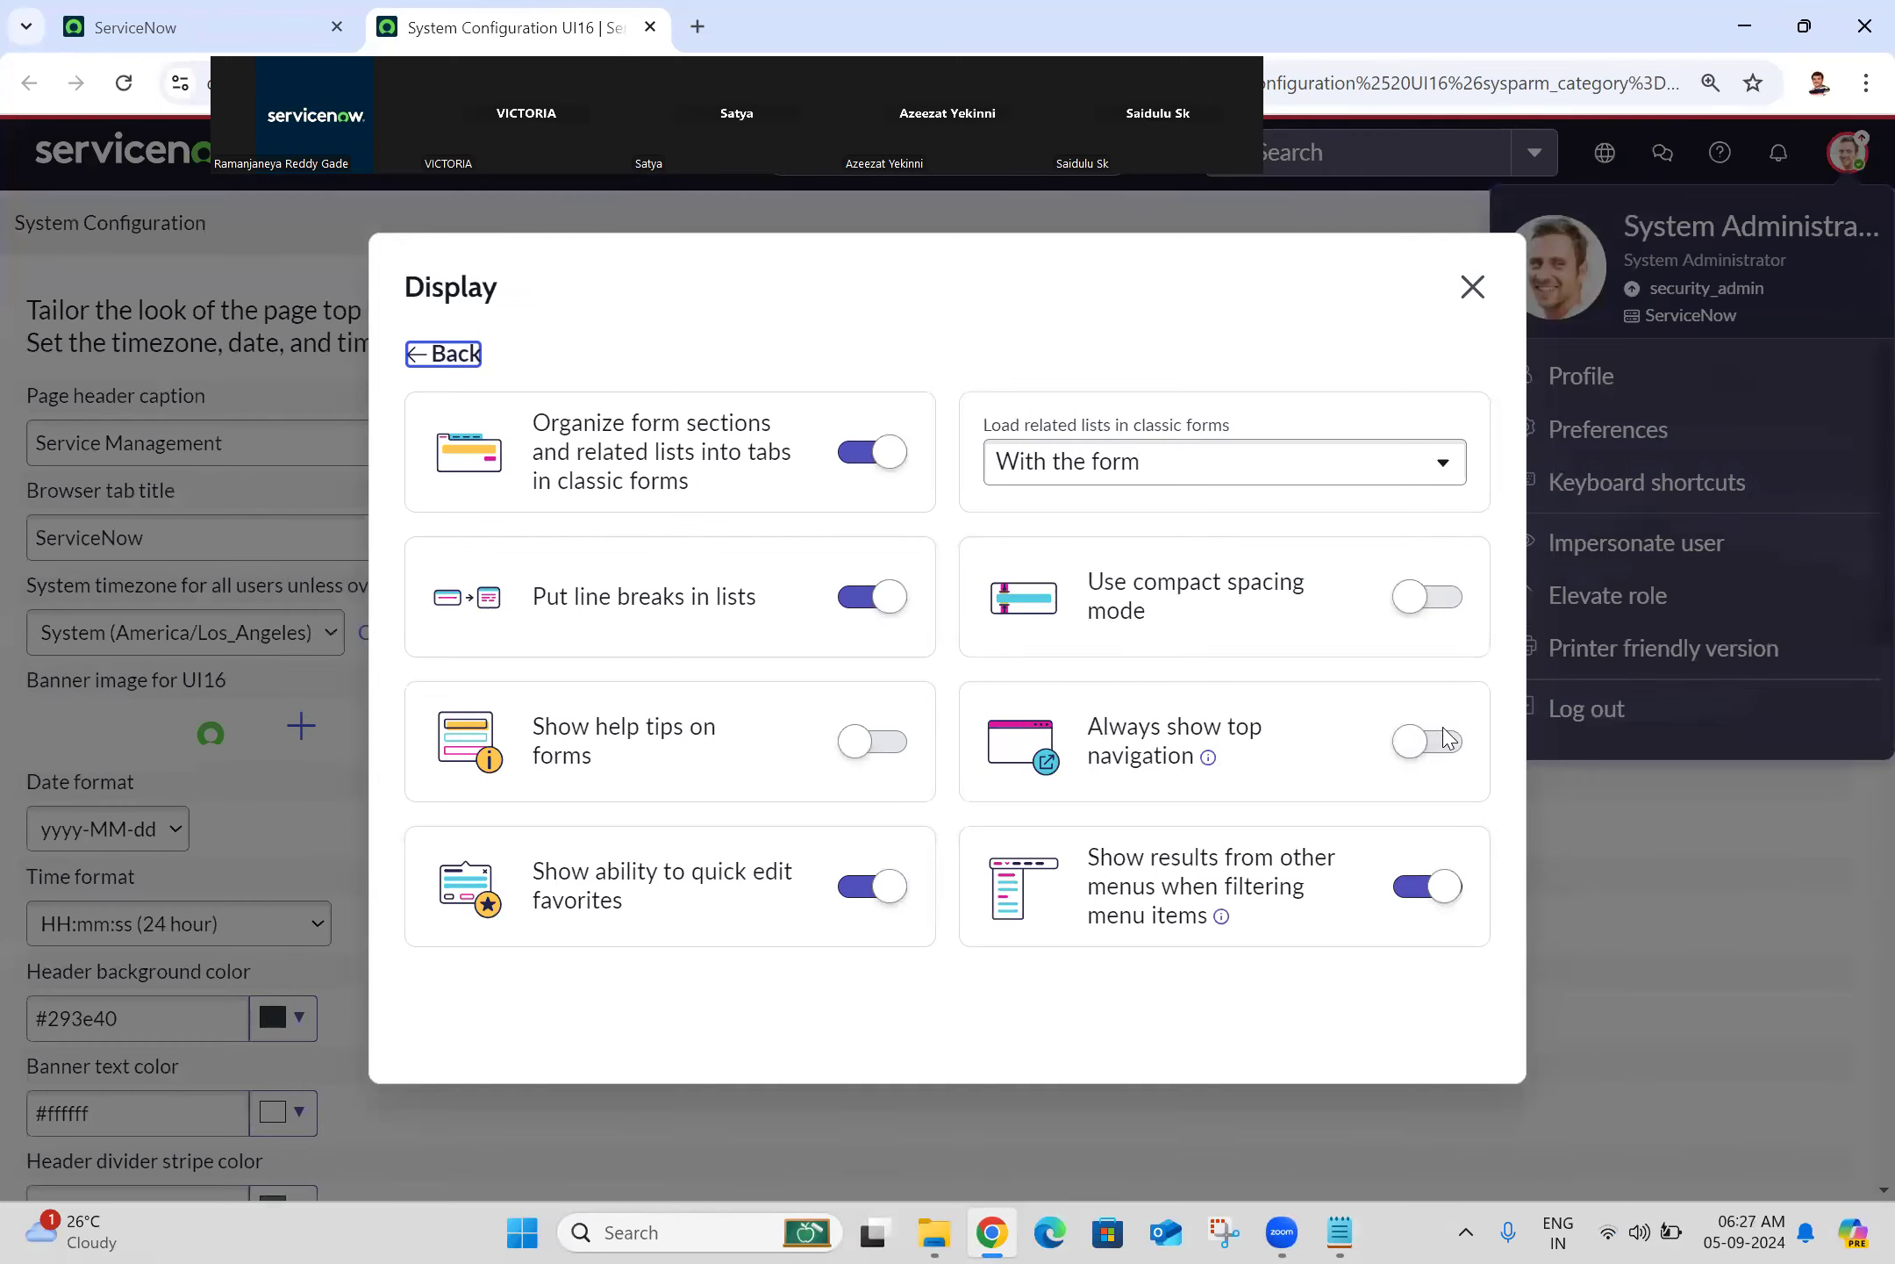
pyautogui.click(1478, 291)
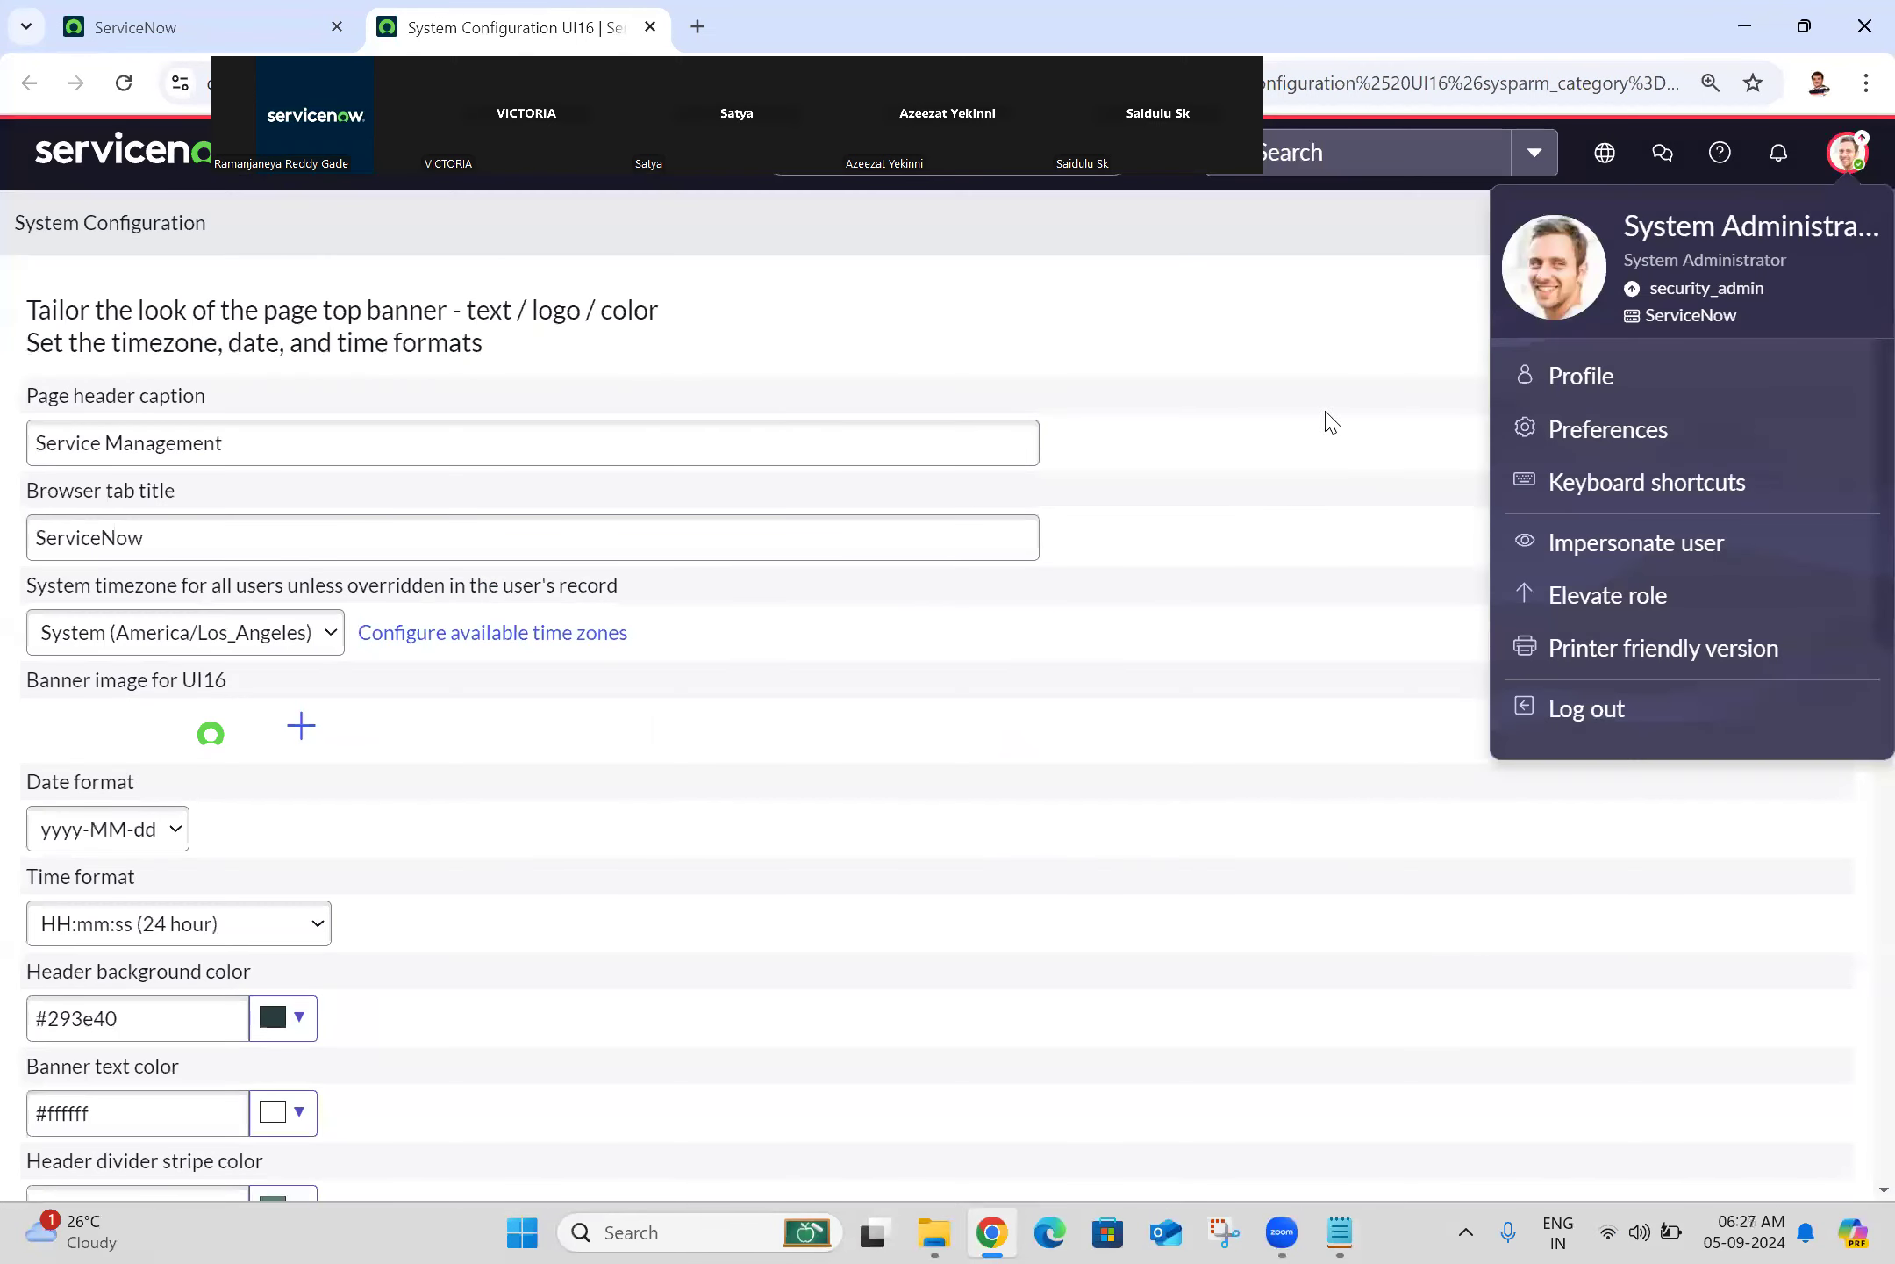
# Step: Change the Page header caption to 'Servicenow Training'
pyautogui.click(1250, 272)
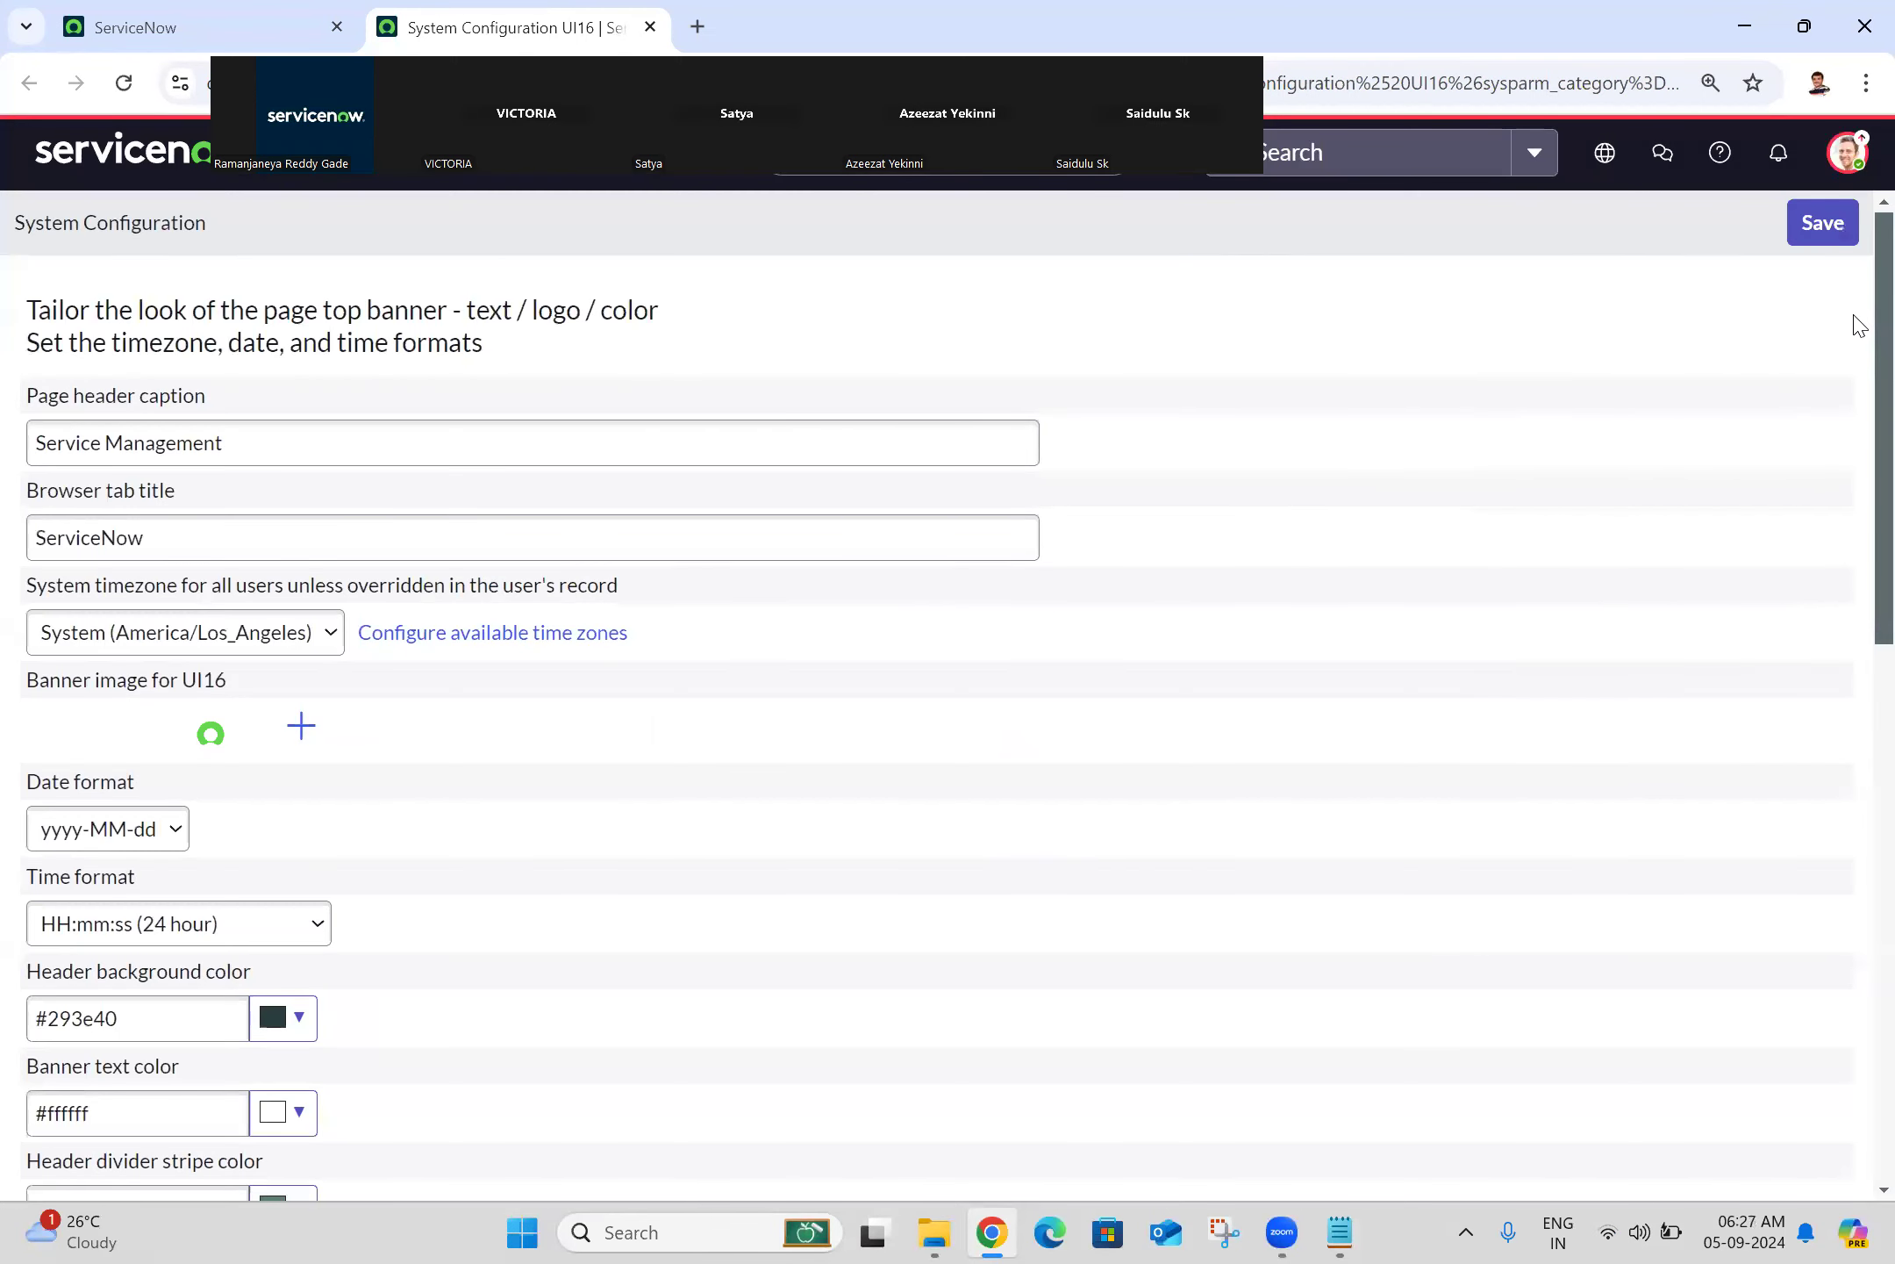
pyautogui.moveTo(1859, 325); pyautogui.dragTo(1859, 261)
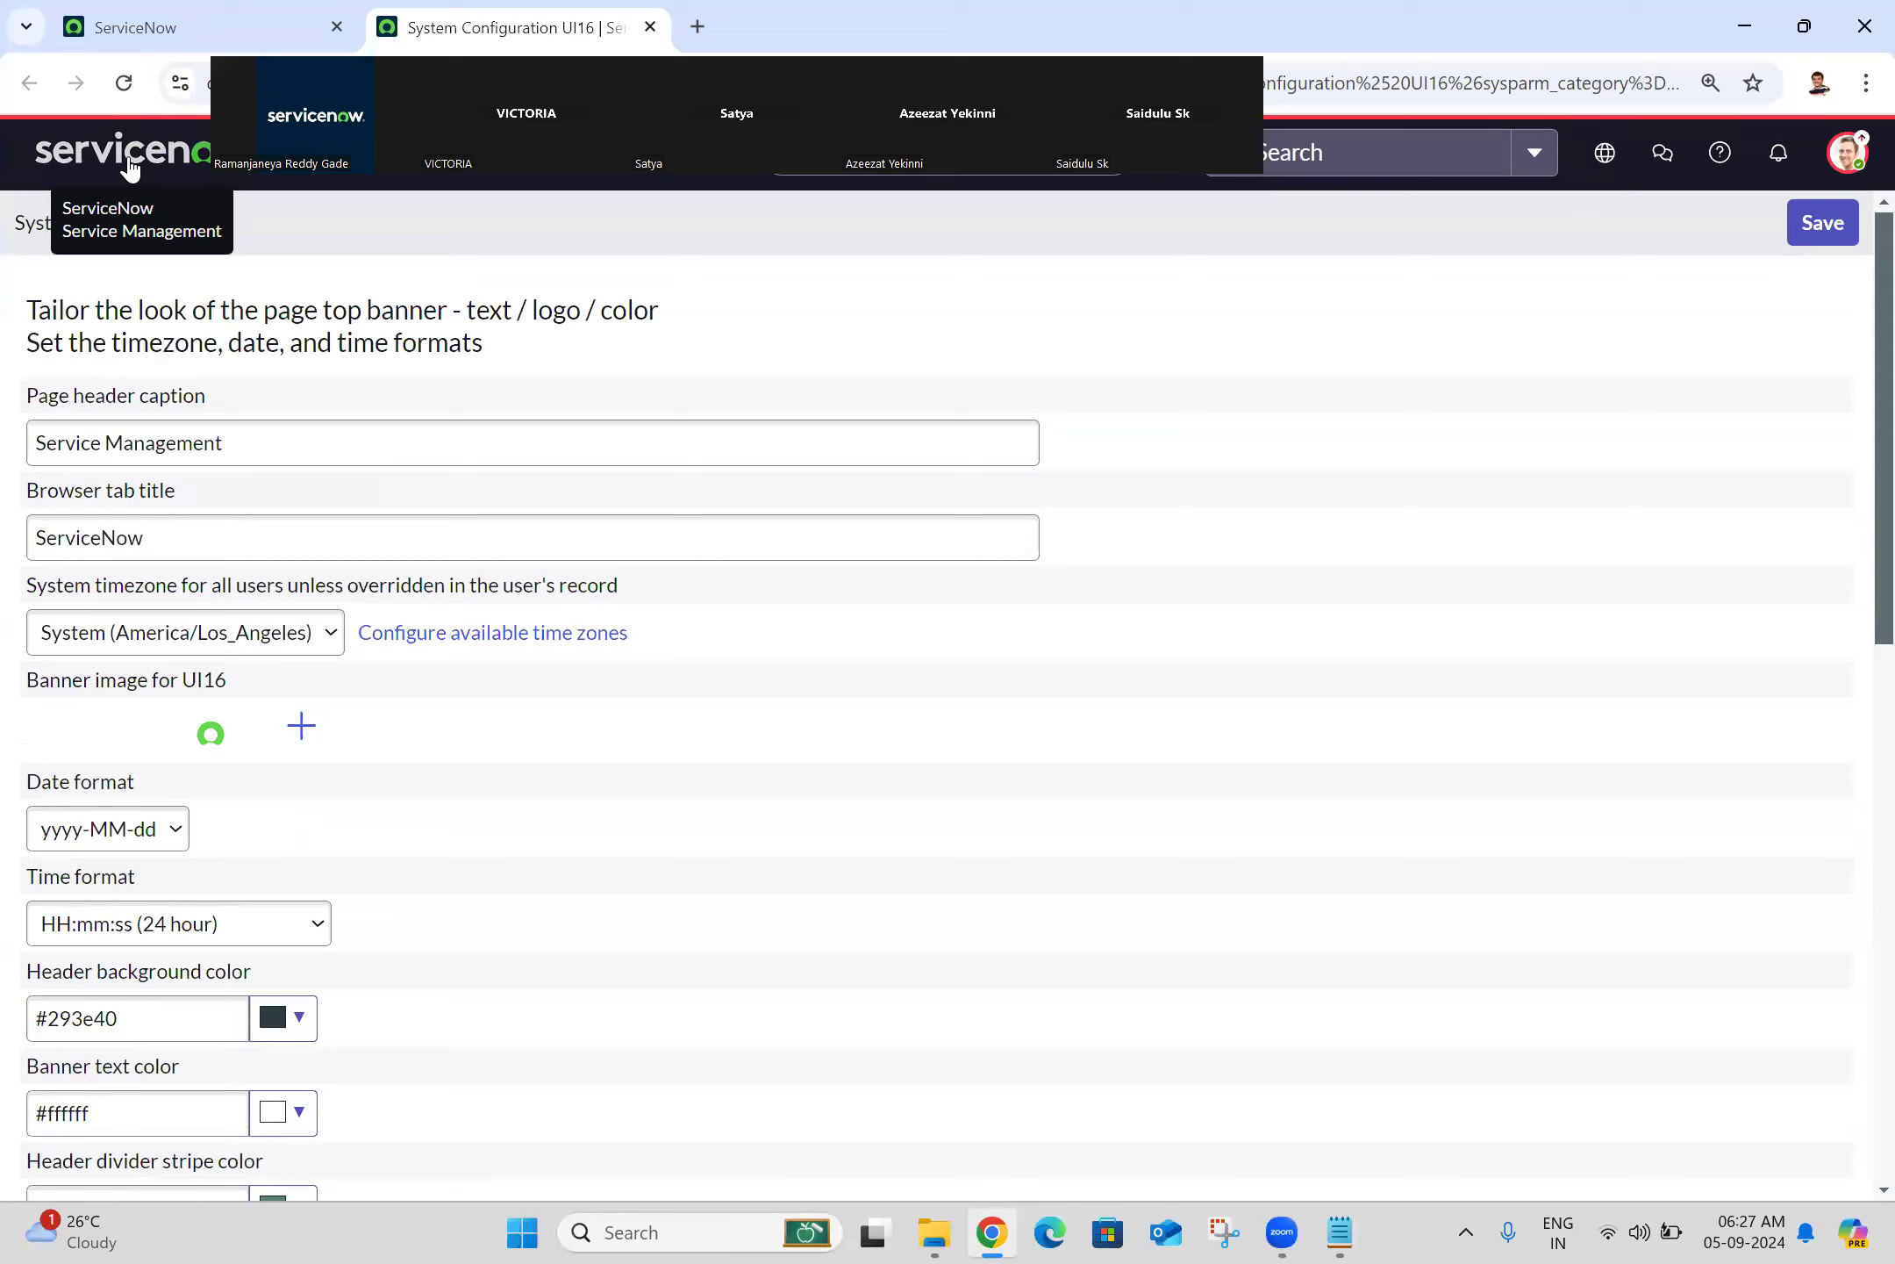
pyautogui.tripleClick(263, 450)
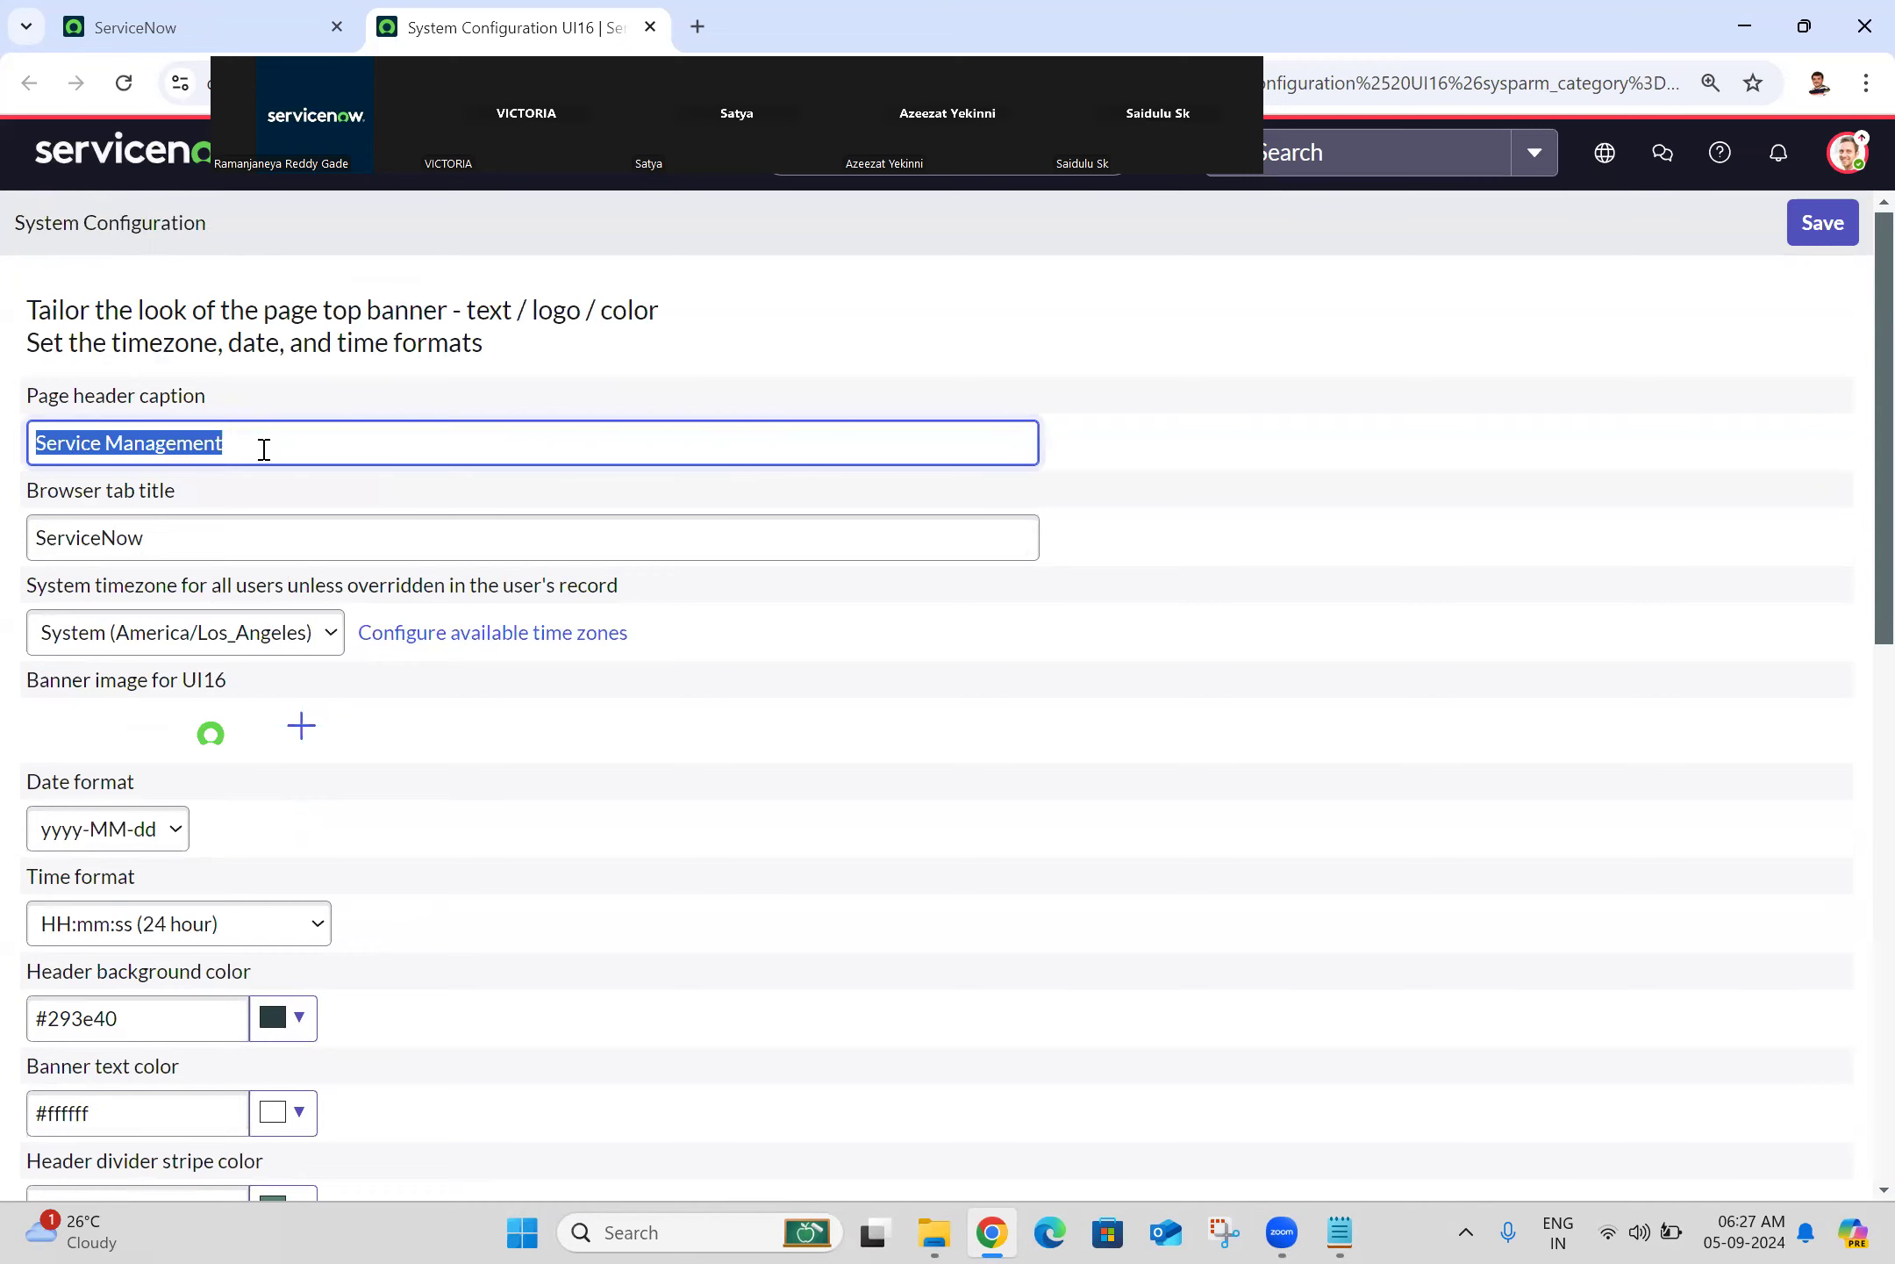
pyautogui.click(264, 449)
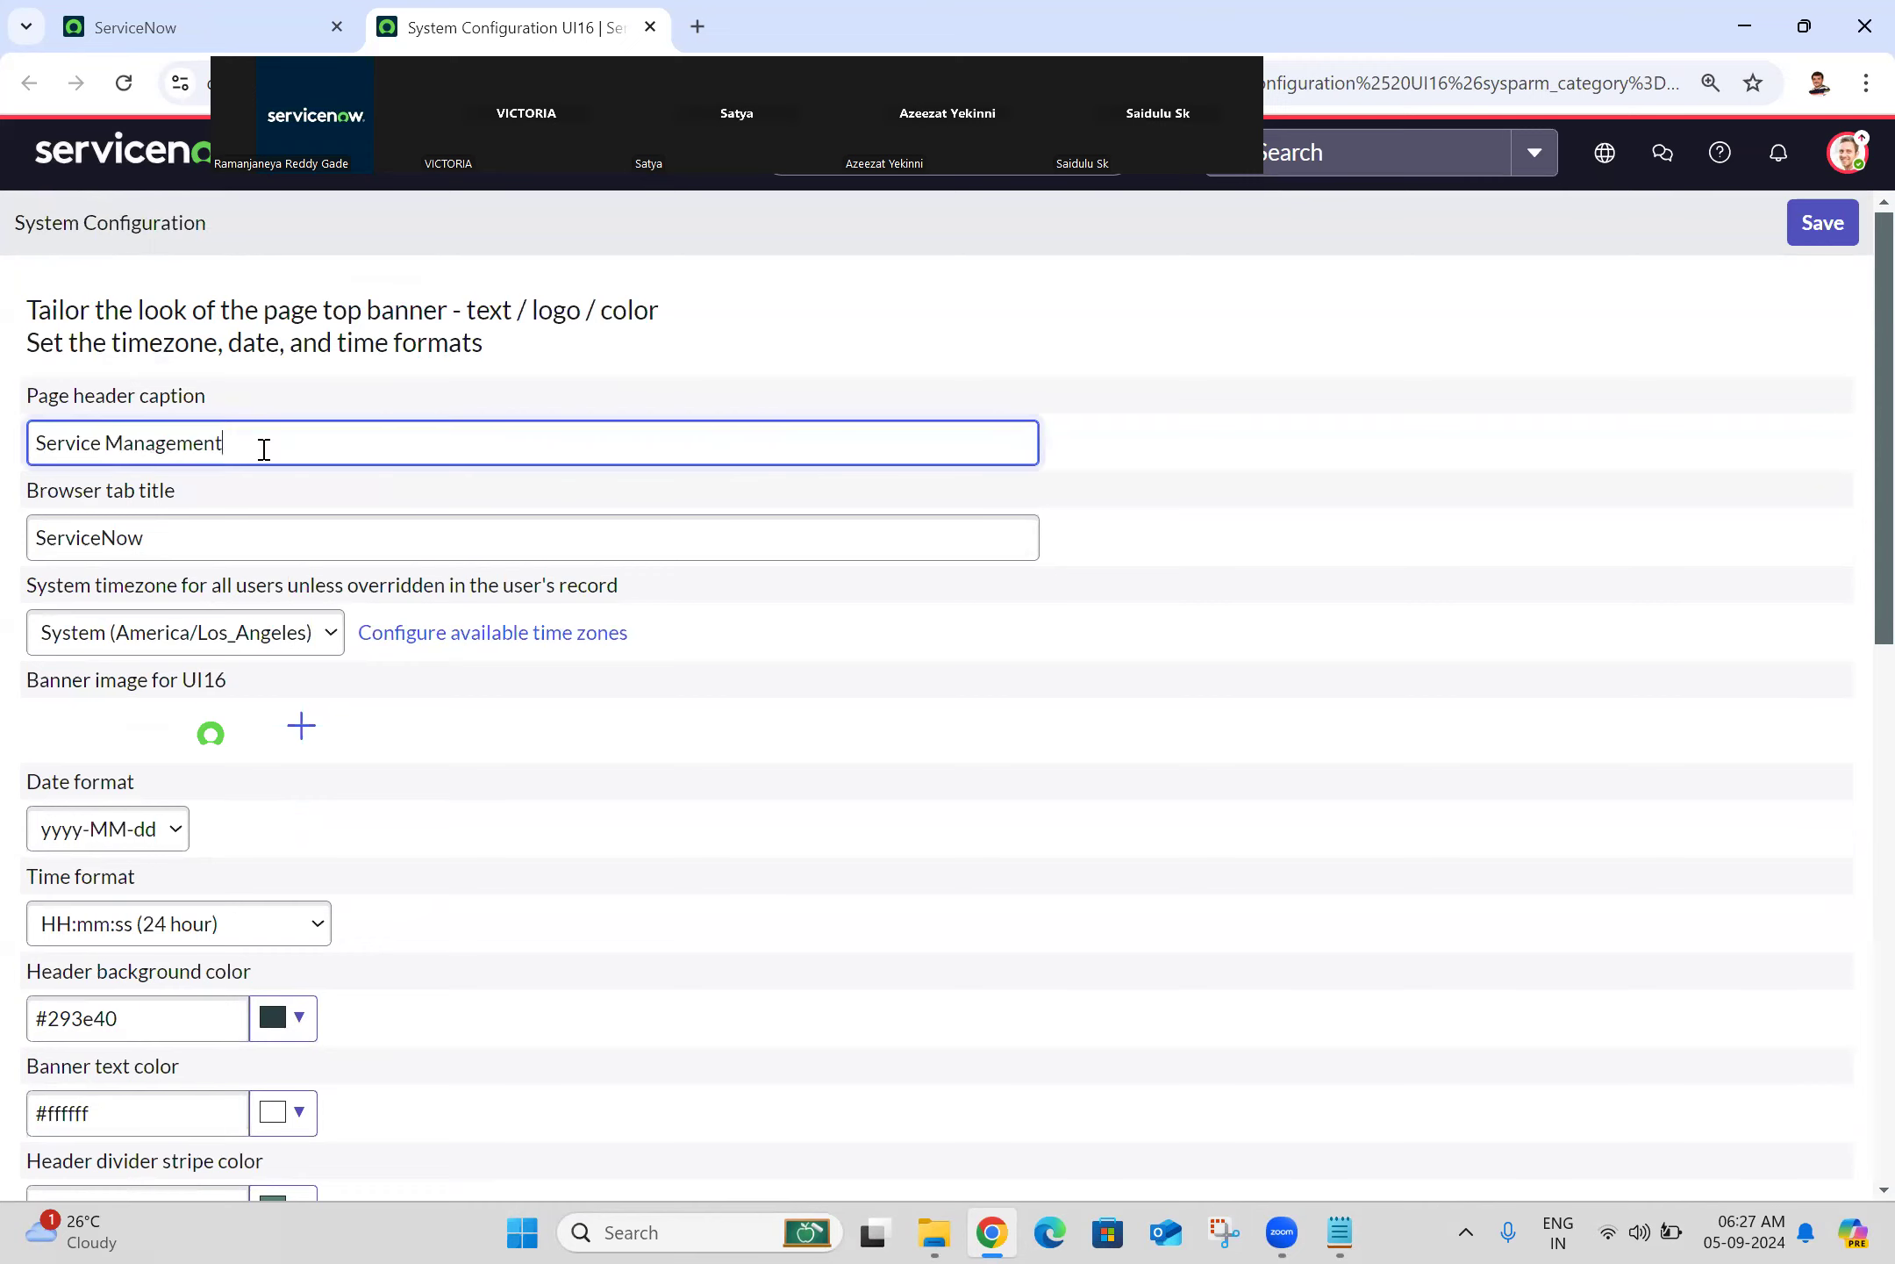
pyautogui.tripleClick(263, 449)
pyautogui.write('Servicenow Training')
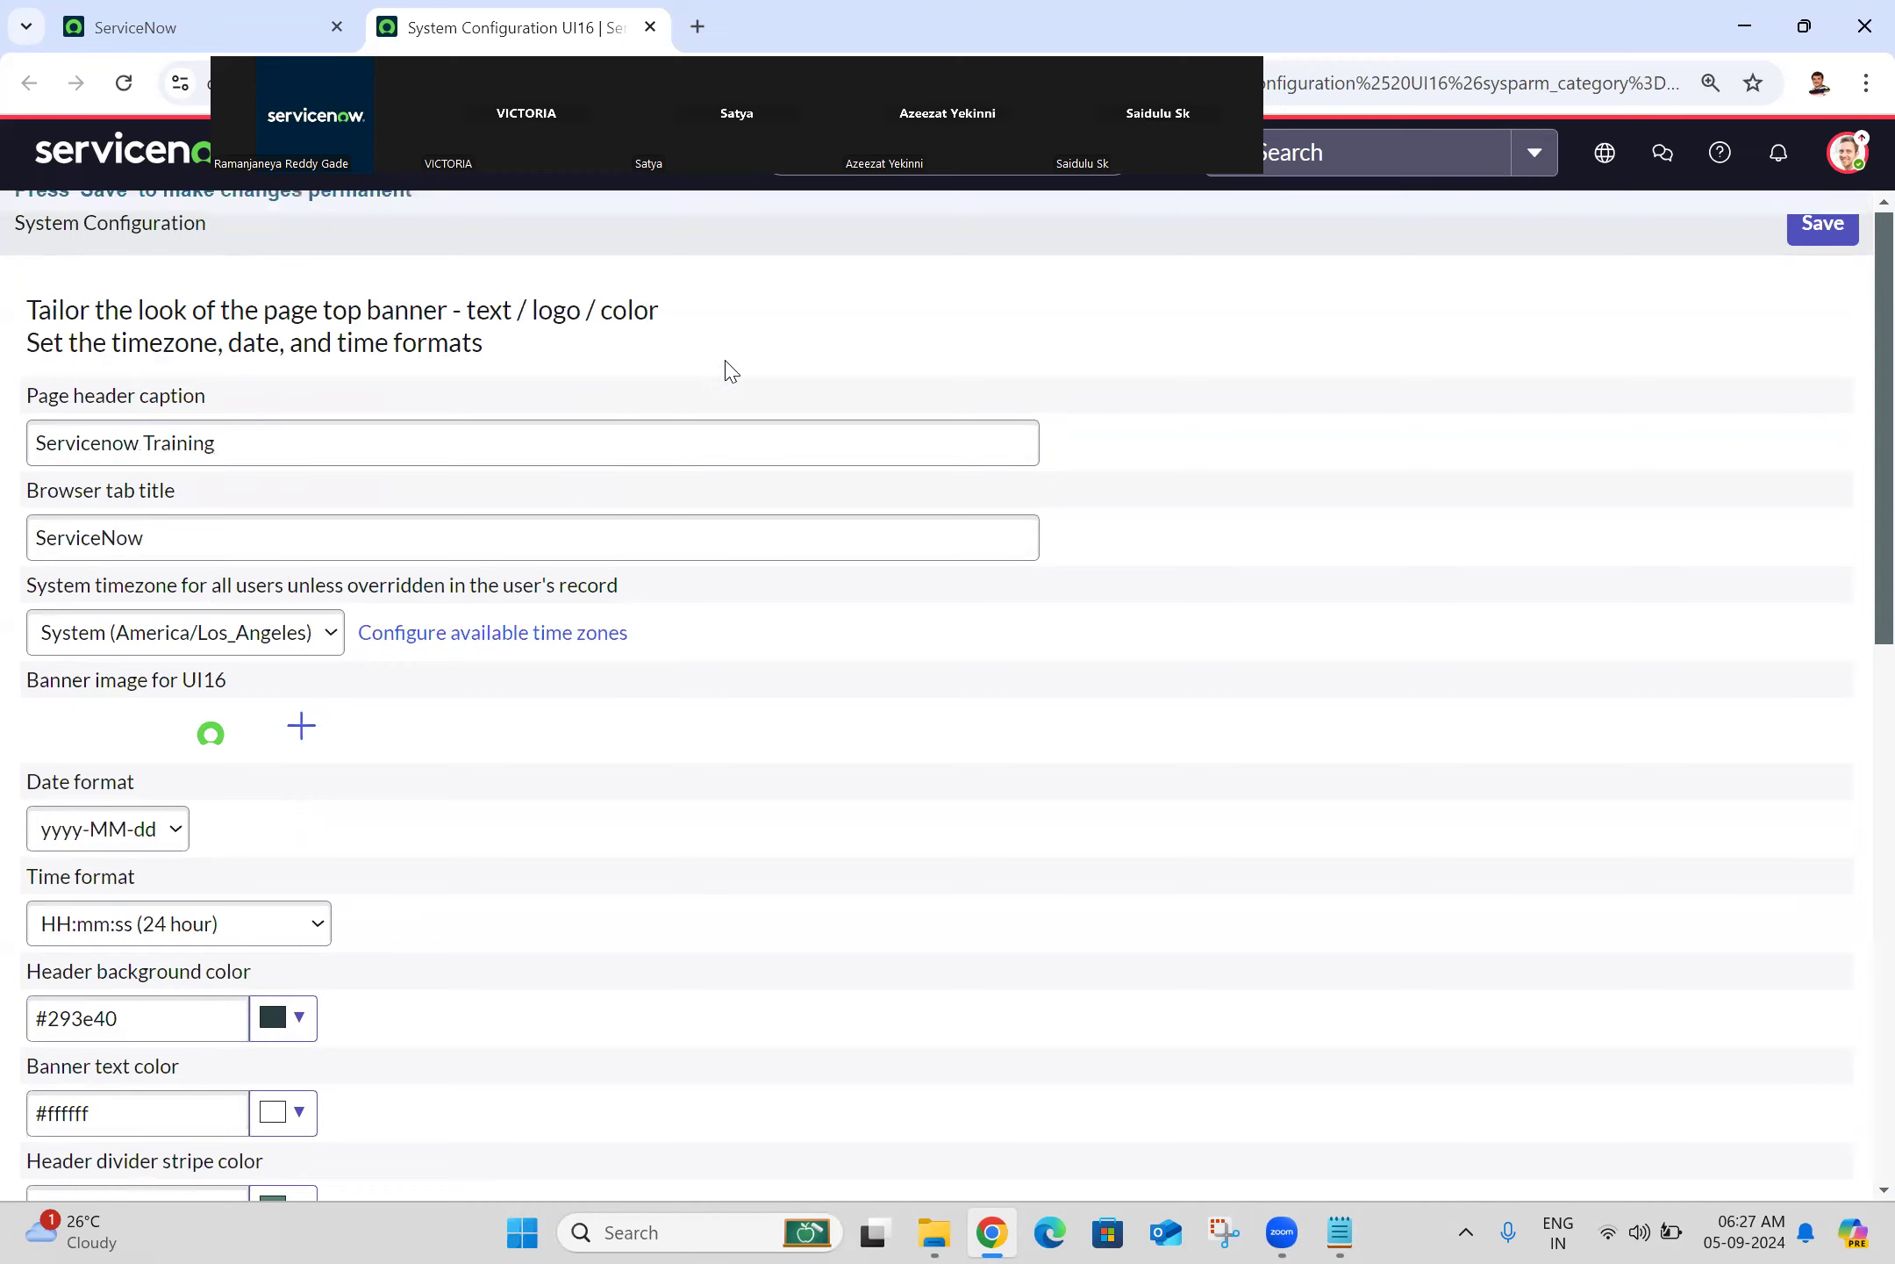
pyautogui.click(728, 369)
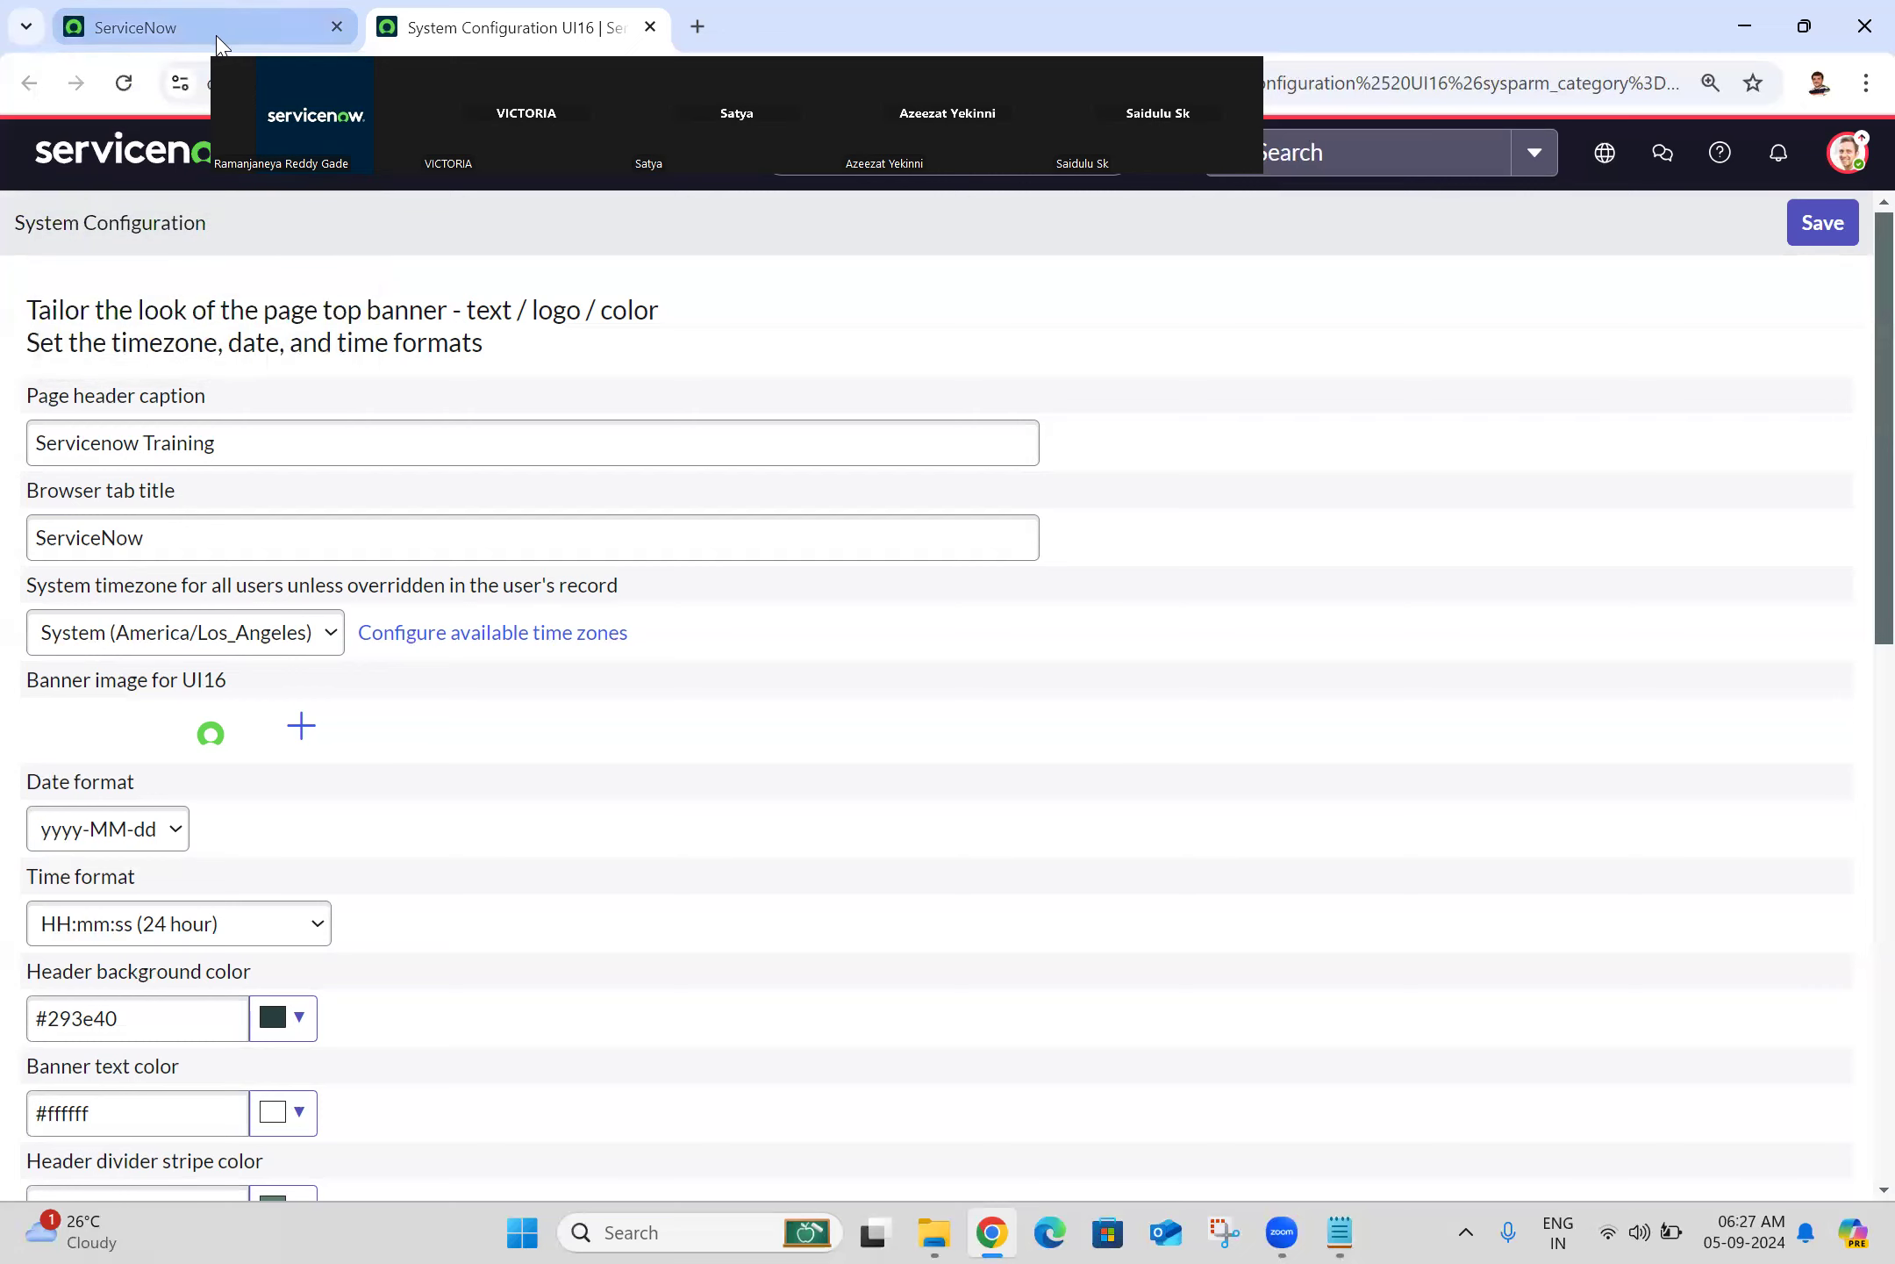
# Step: Change the Browser tab title from 'ServiceNow' to 'Training' and save the configuration
pyautogui.doubleClick(202, 523)
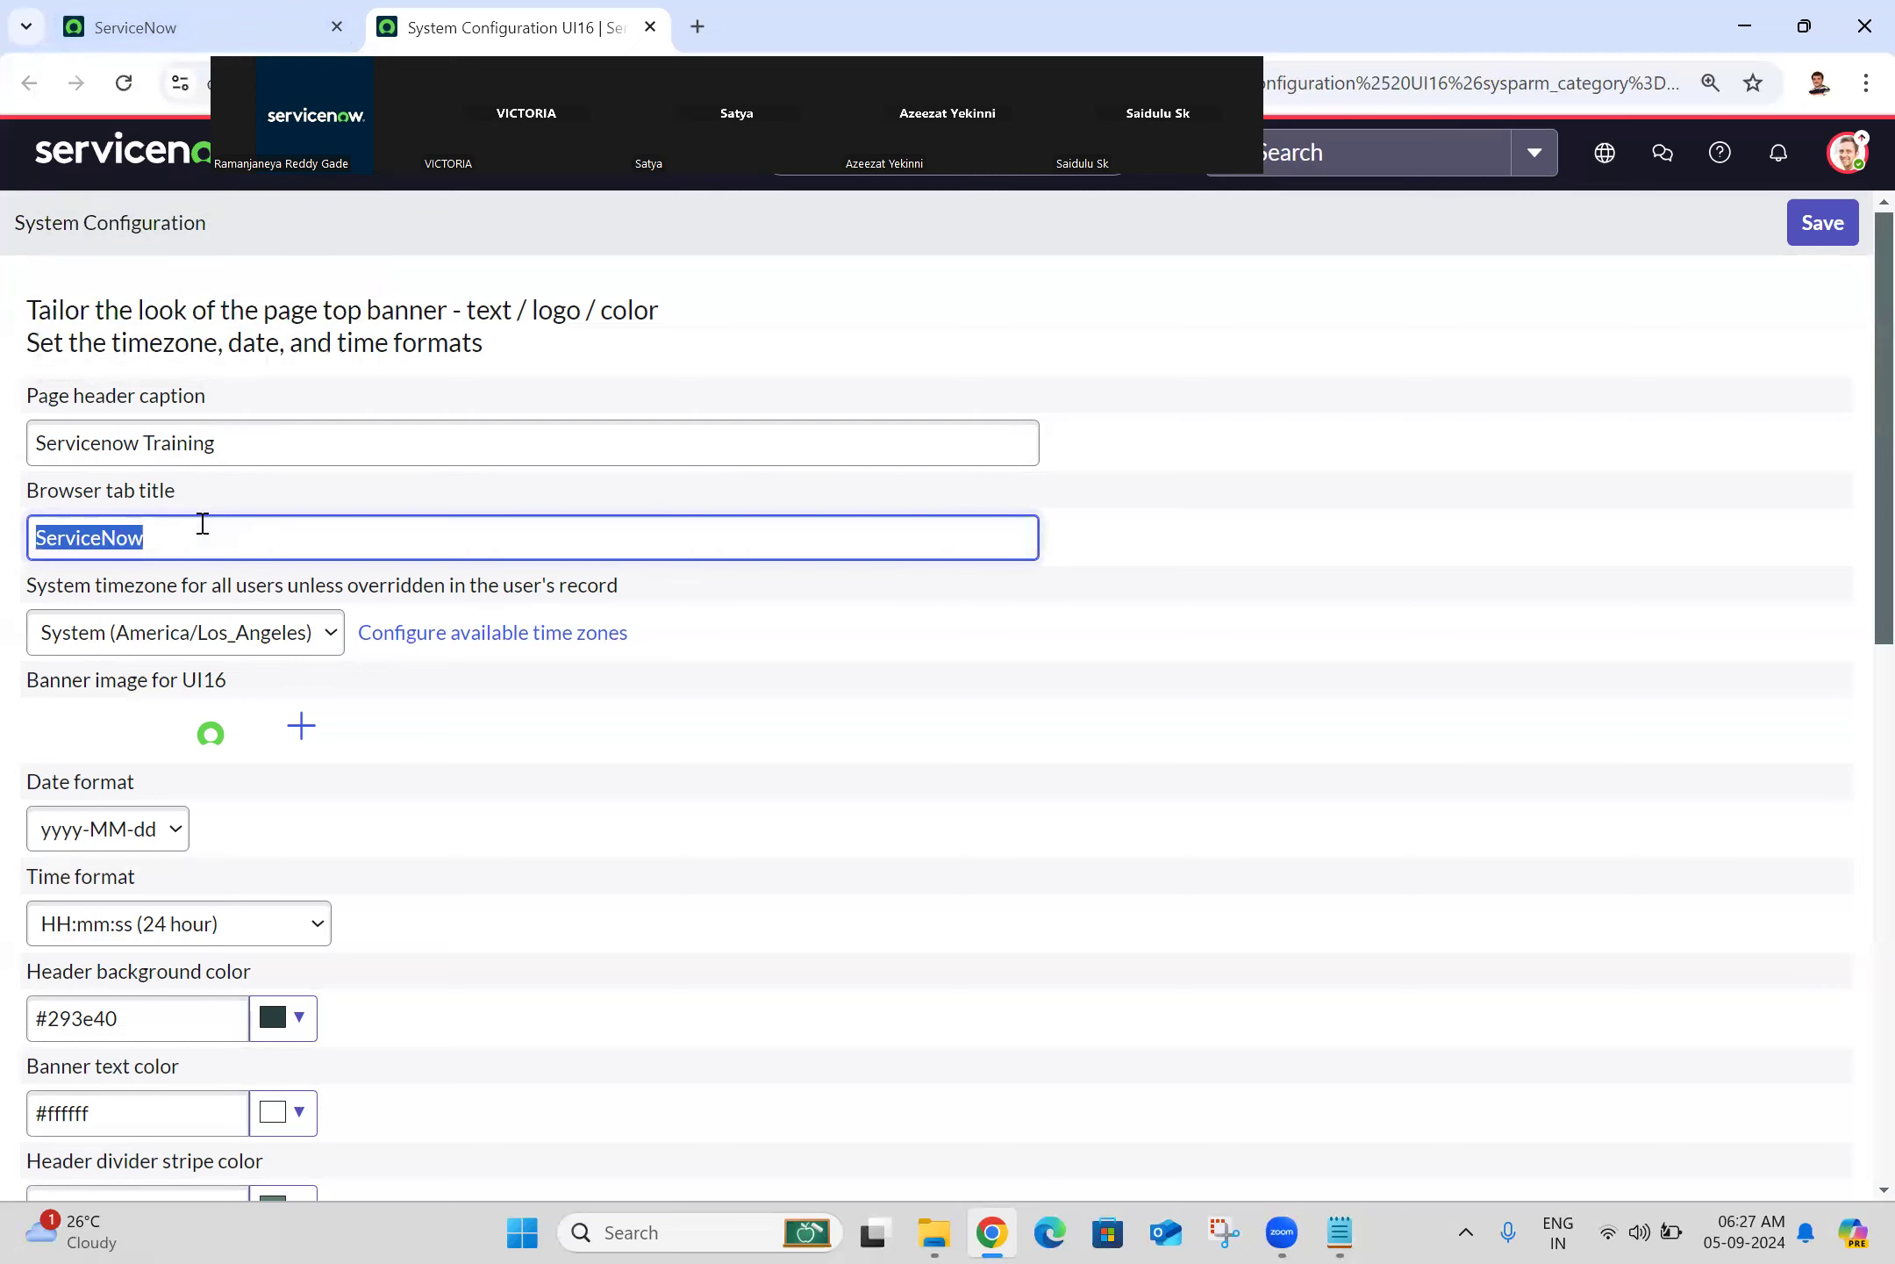
pyautogui.write('Tra')
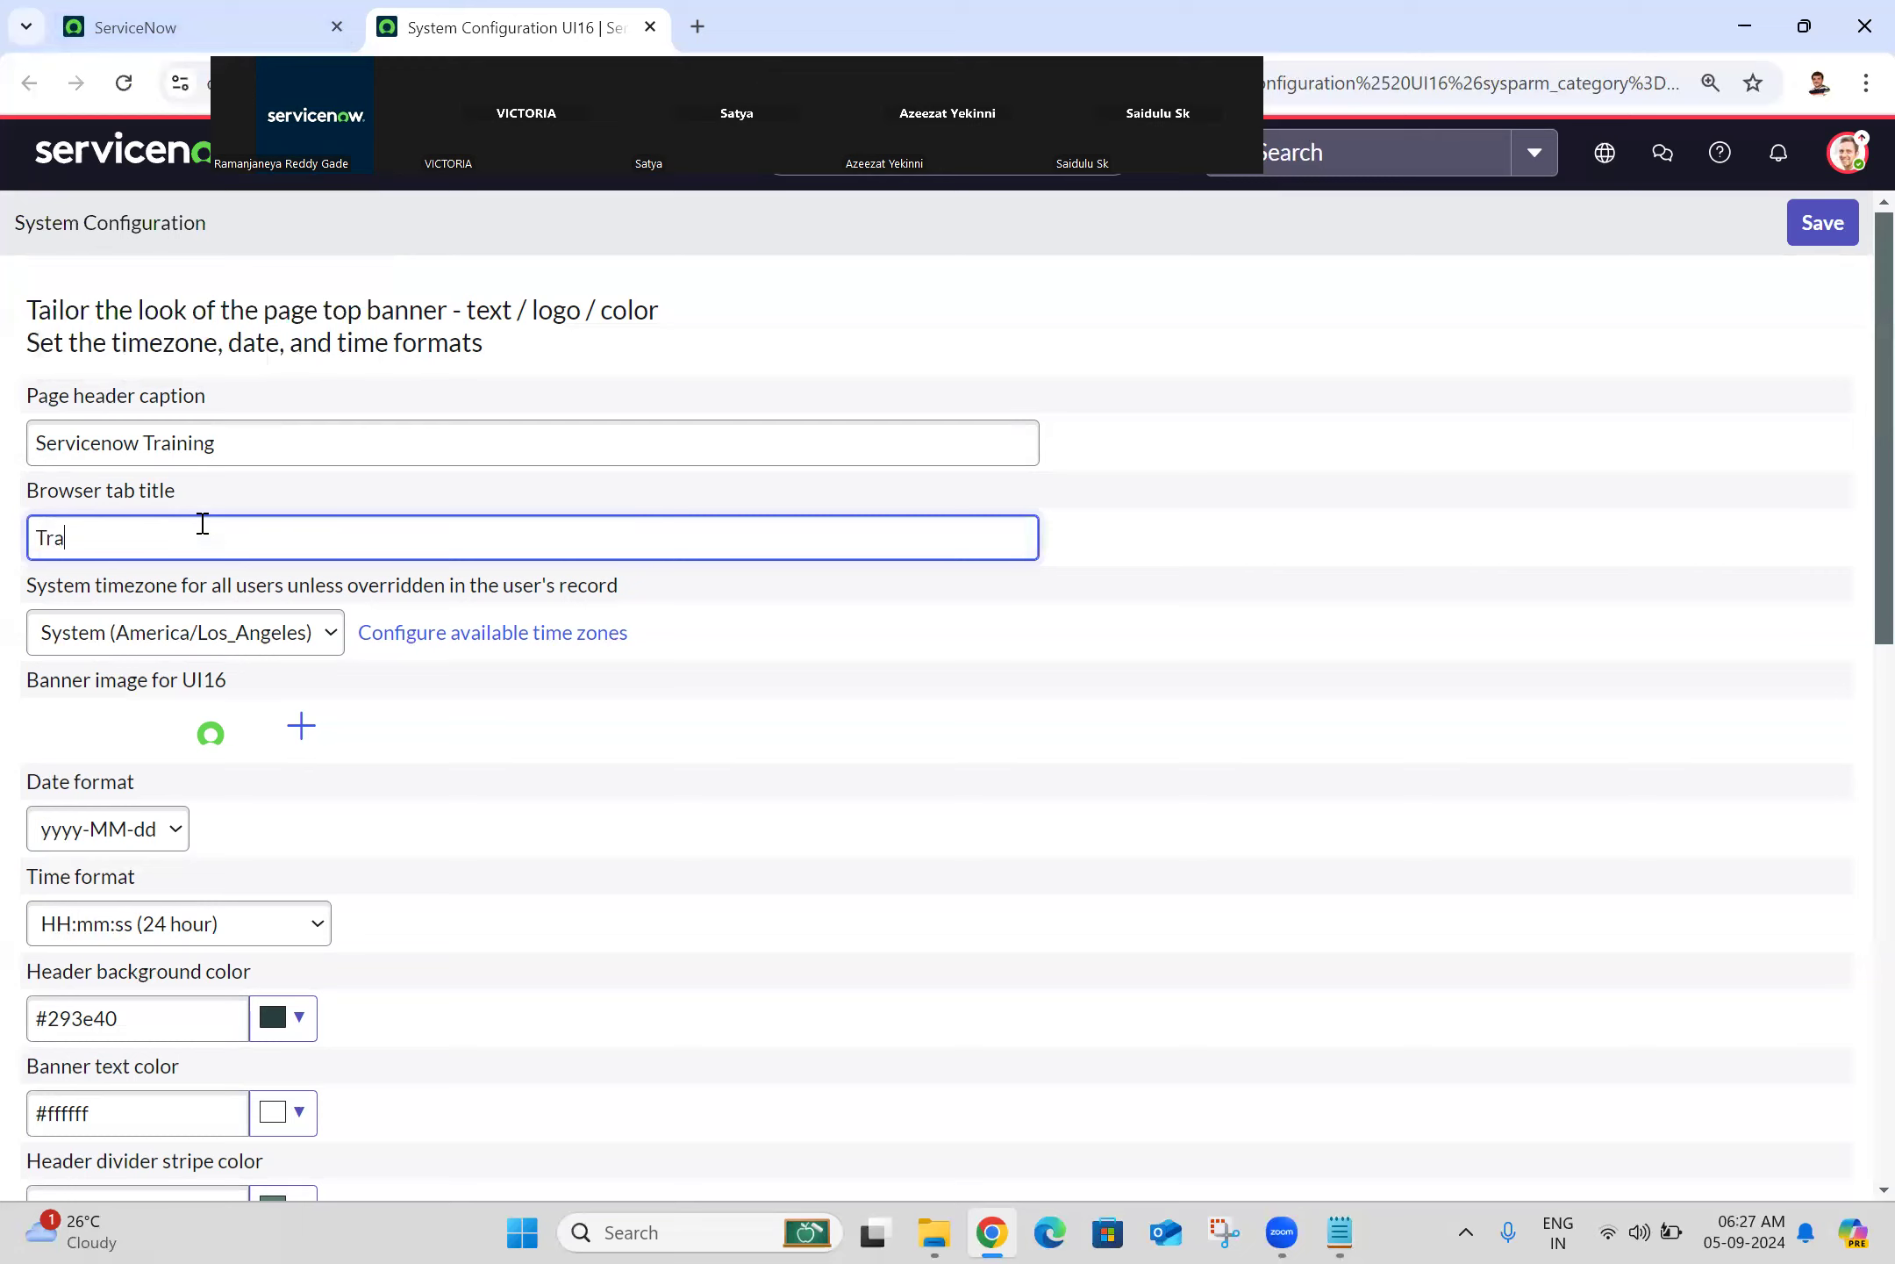
pyautogui.write('ining')
pyautogui.click(1308, 450)
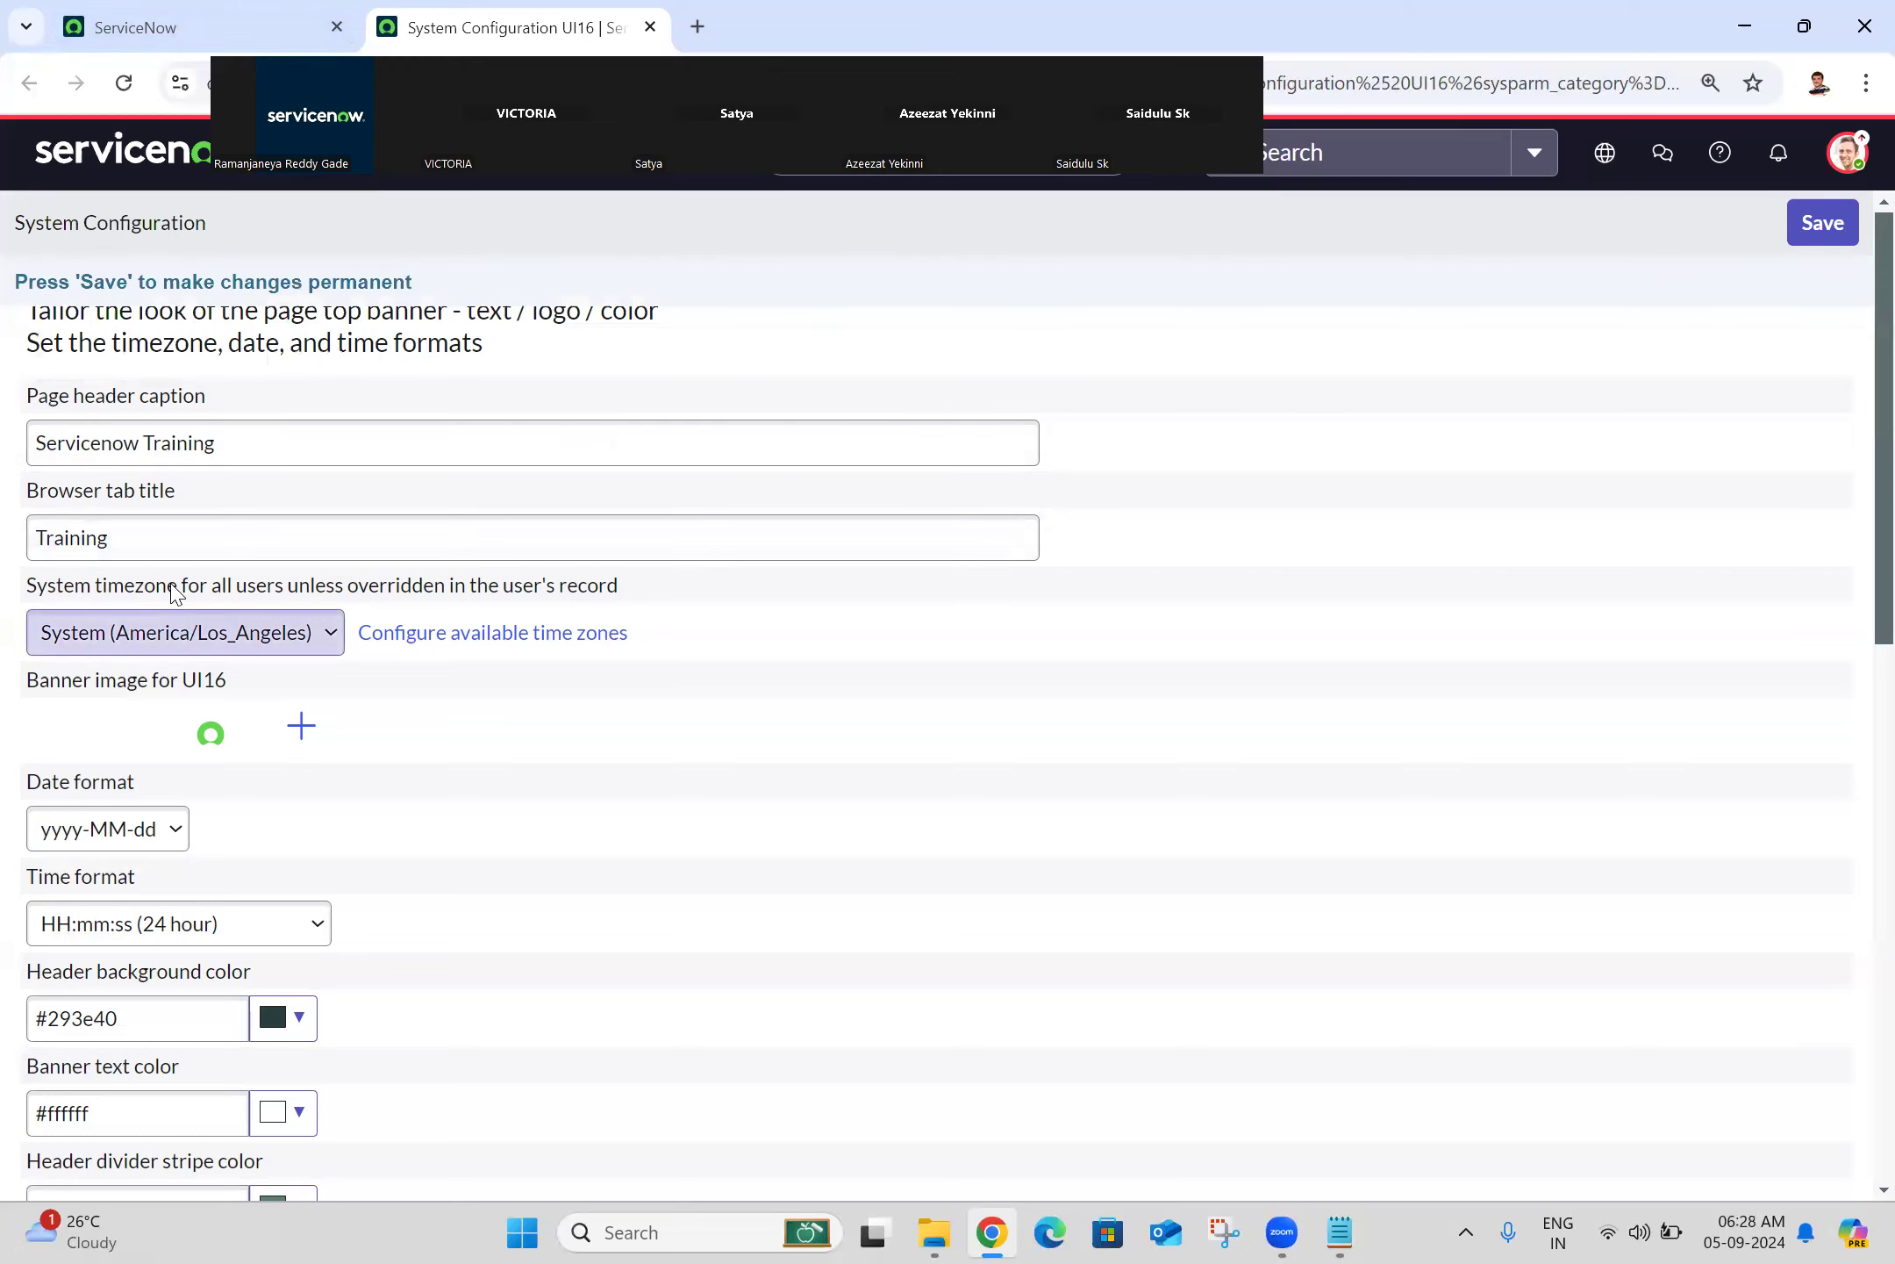
pyautogui.click(1816, 235)
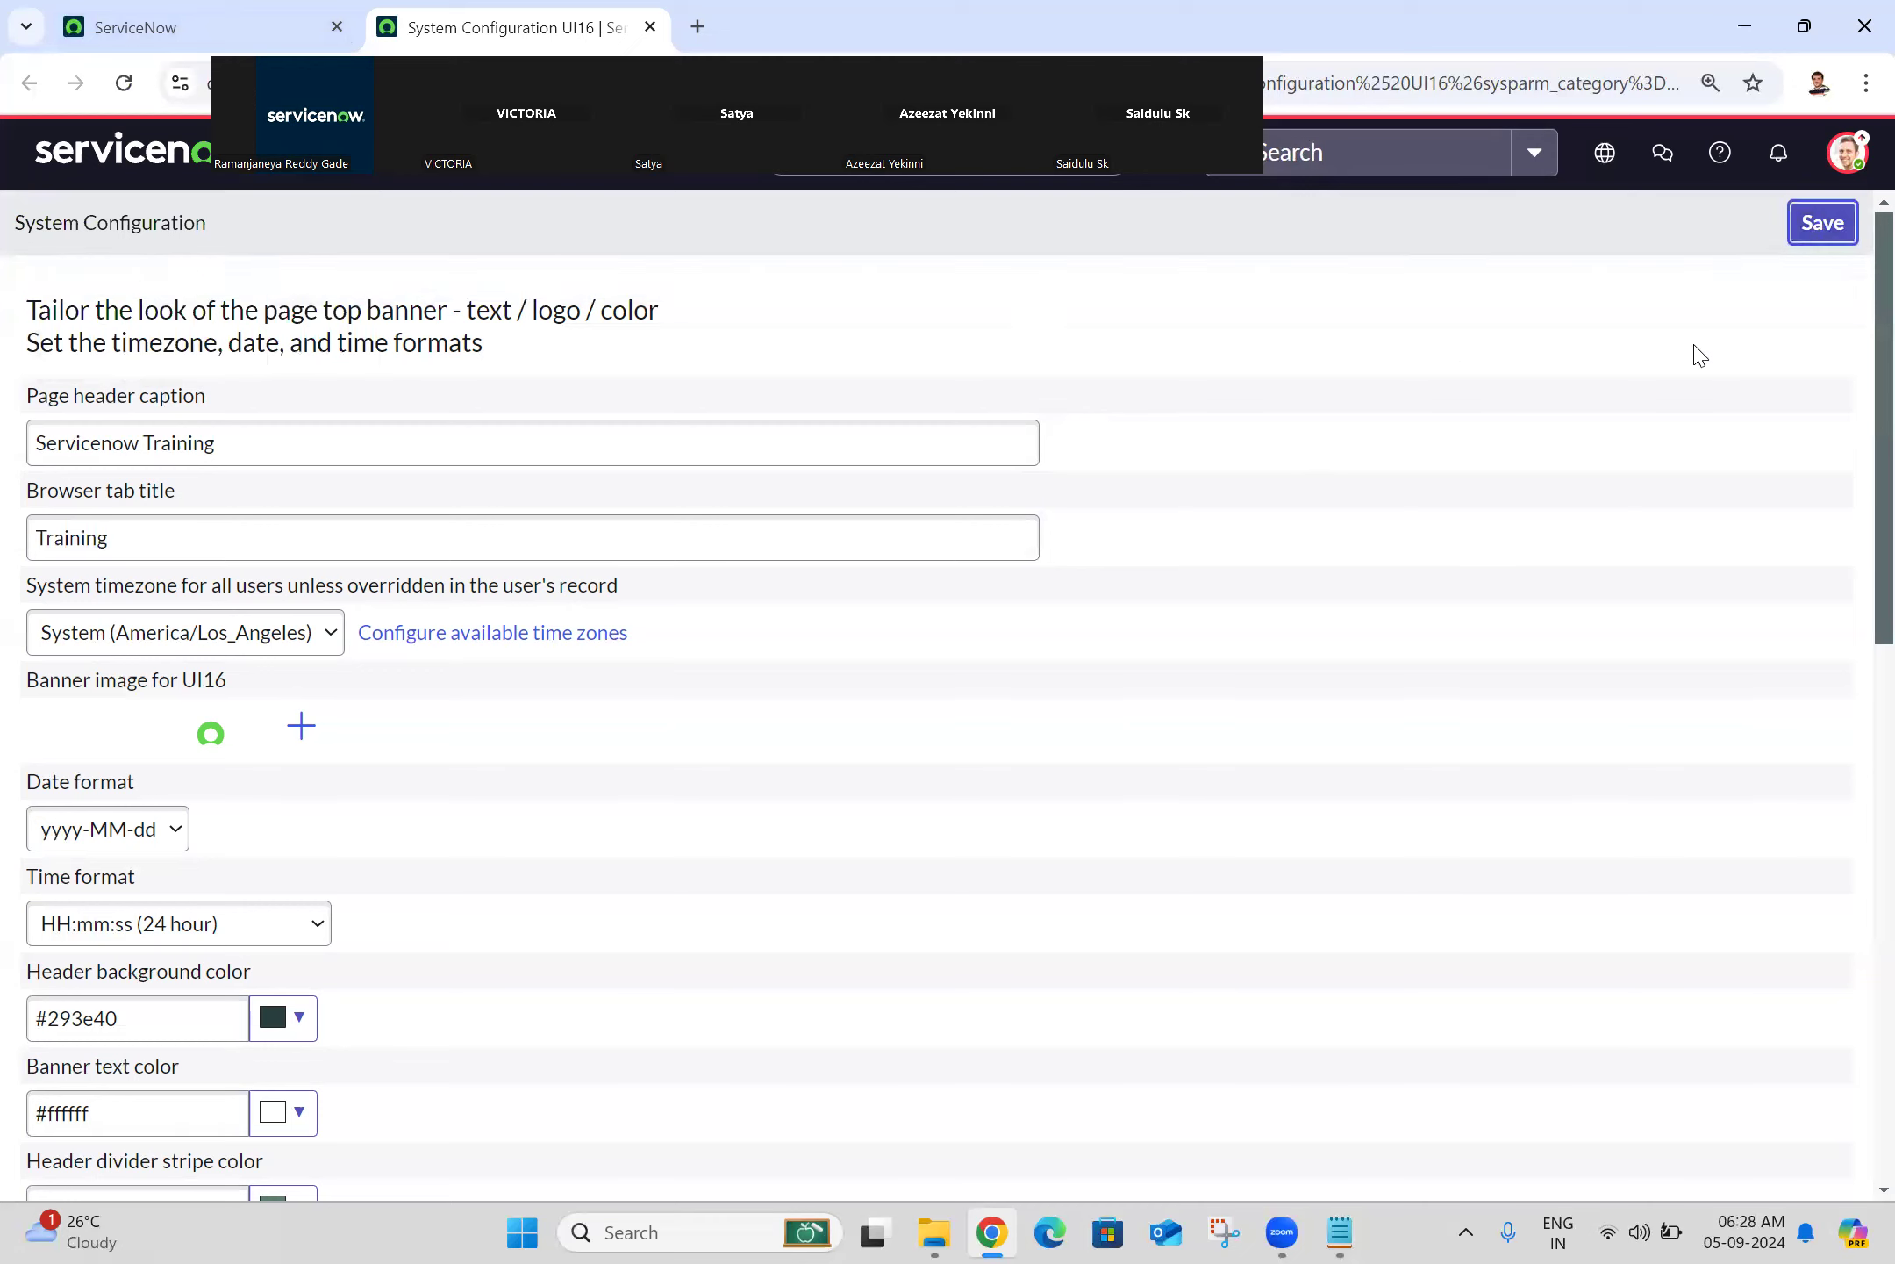
# Step: Save the properties and return to the home page, now titled Training
pyautogui.click(1802, 242)
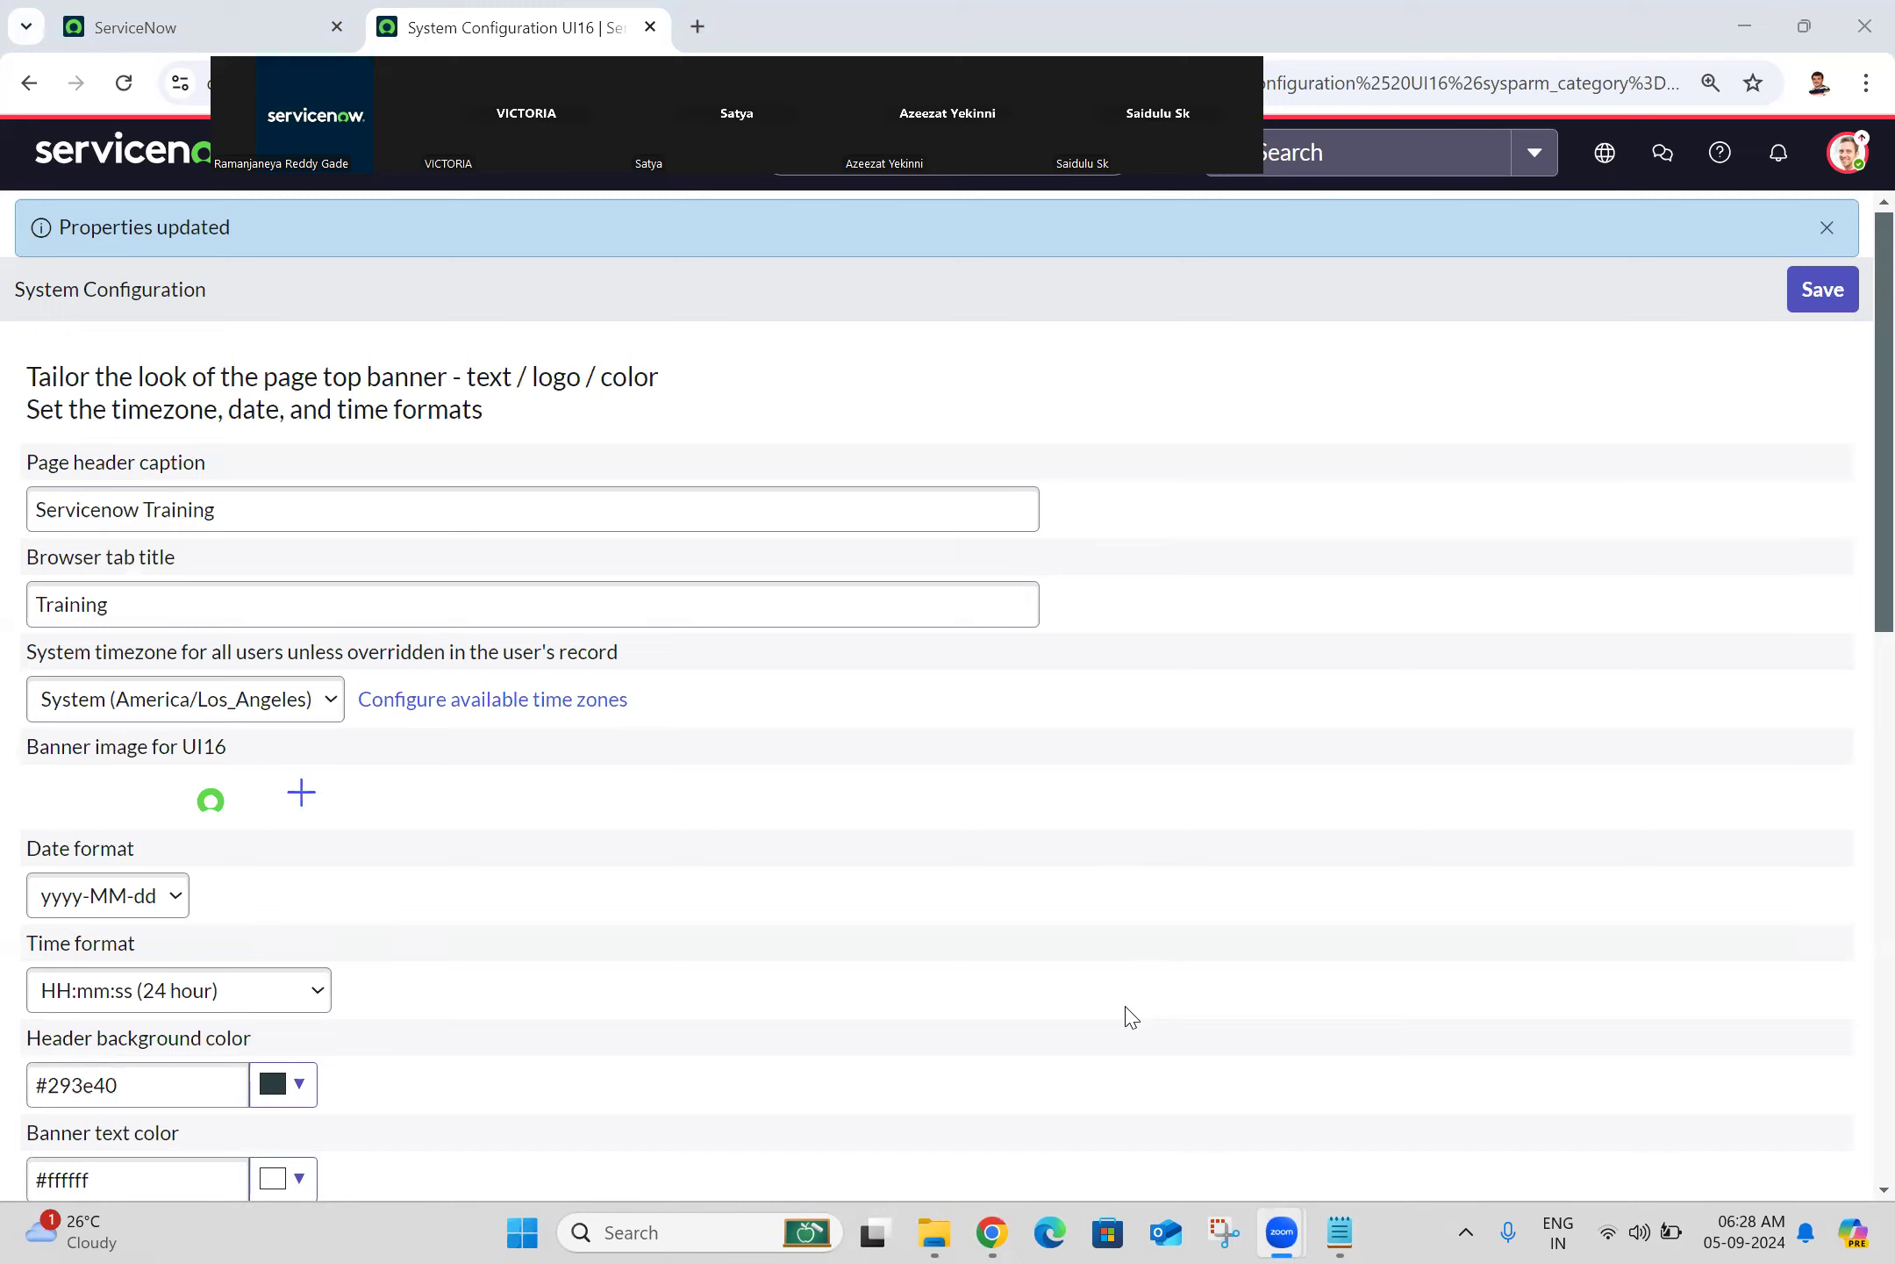
pyautogui.click(992, 1232)
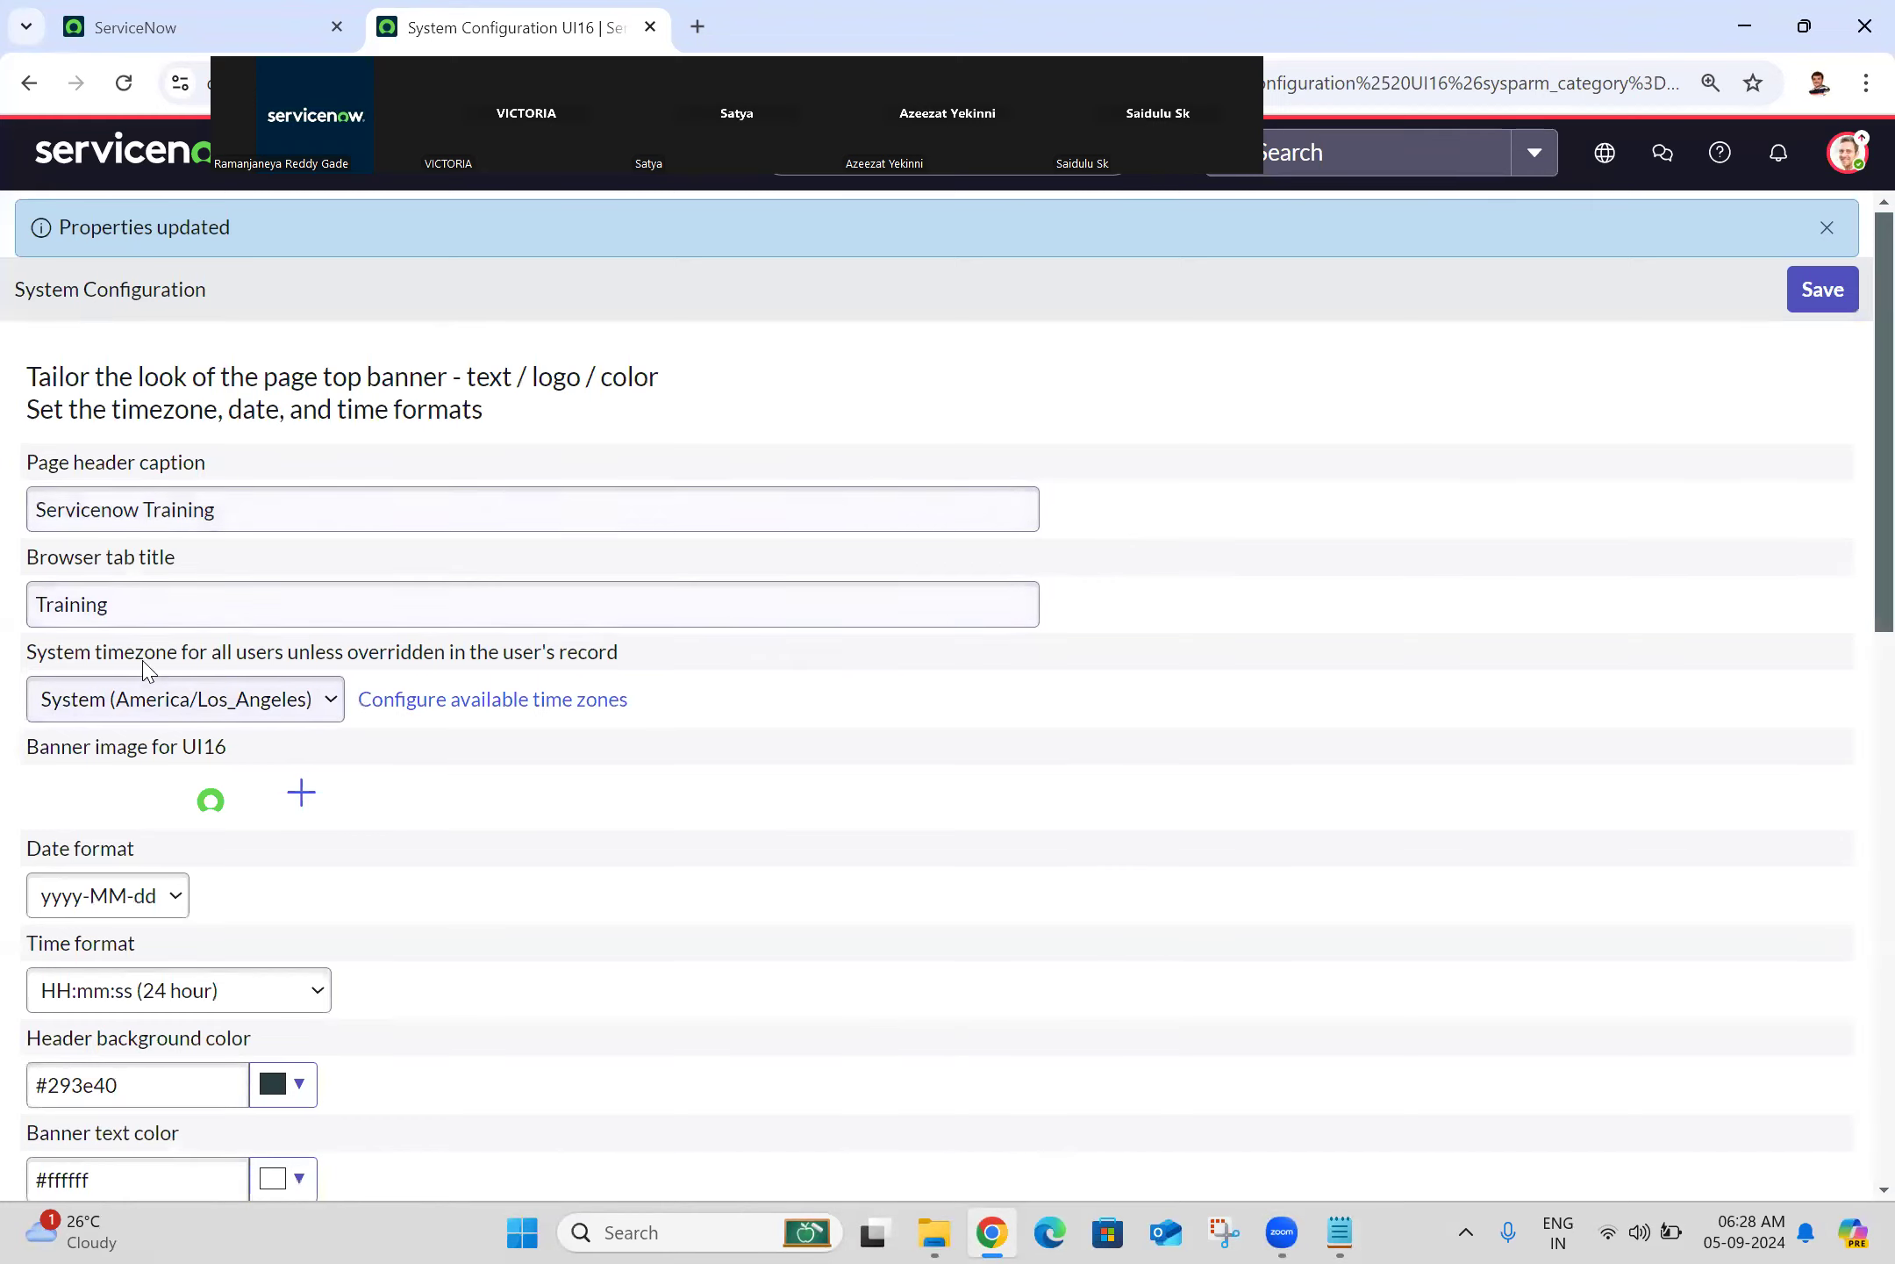
pyautogui.click(145, 151)
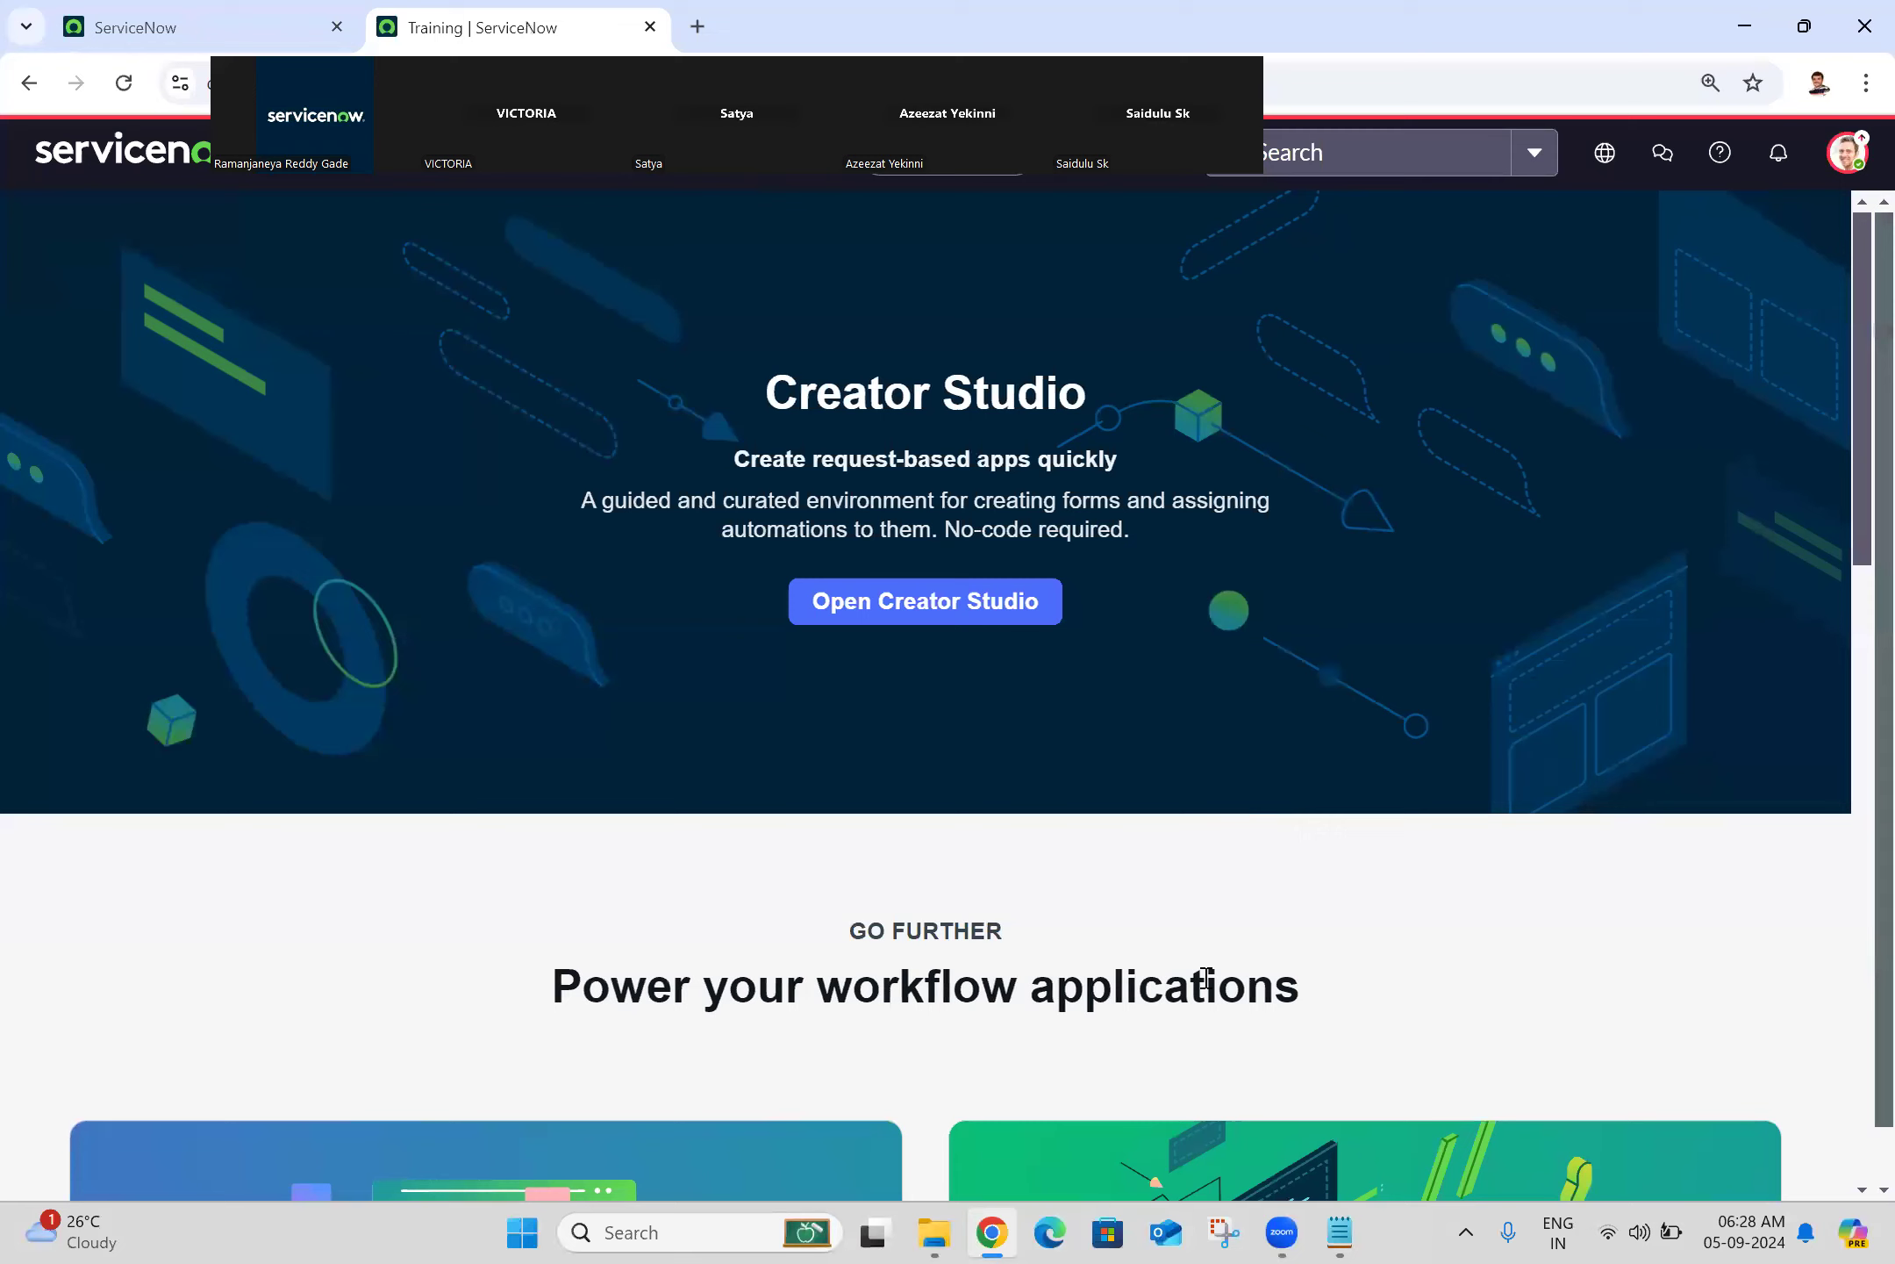
# Step: Filter the navigator for 'basic configur' to list both Basic Configuration entries
pyautogui.click(992, 1232)
pyautogui.click(312, 175)
pyautogui.write('basic configur')
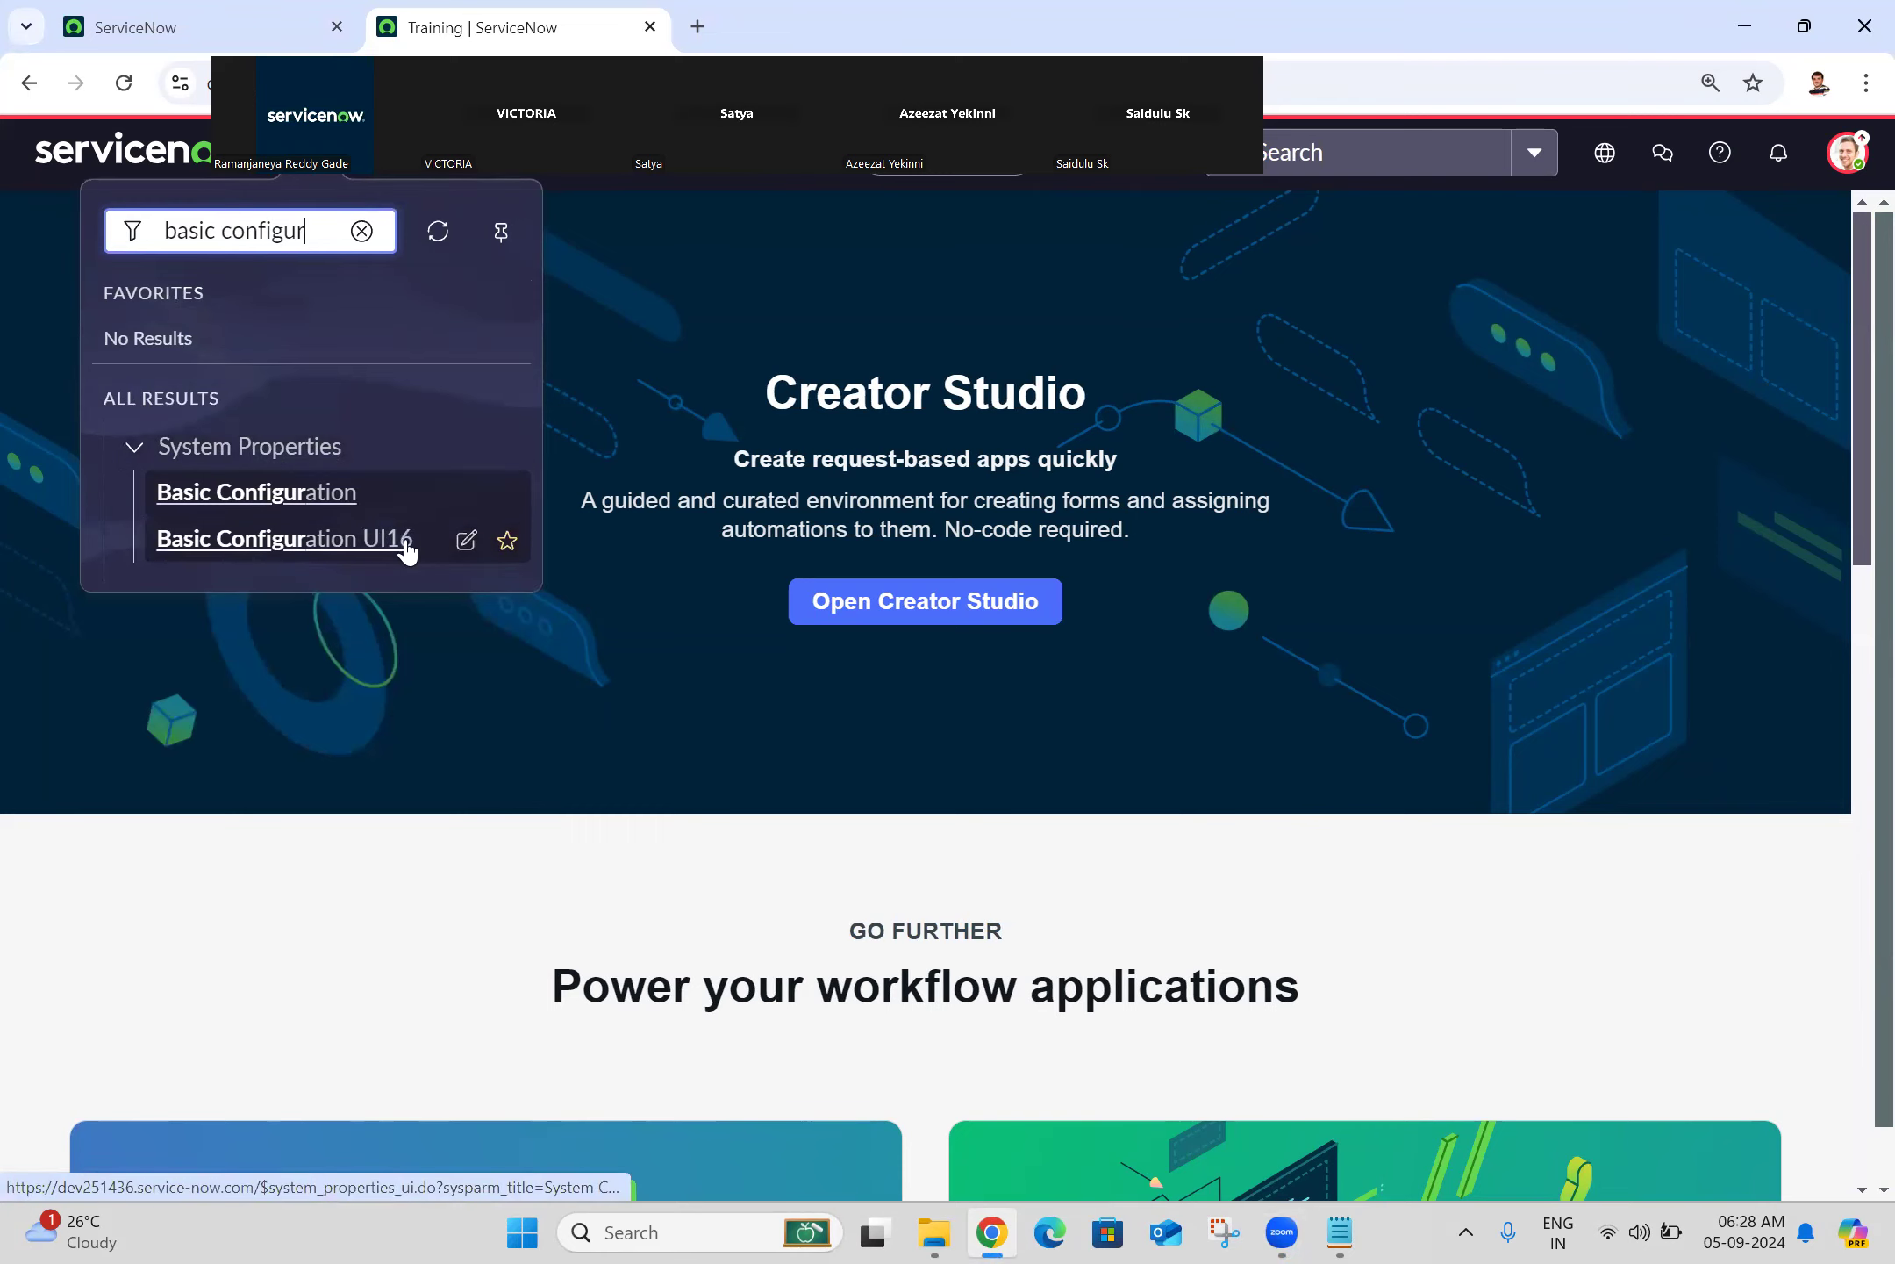
# Step: Fix the Notepad note to read 'Basic configuration UI16' and add a new line at the end
pyautogui.click(1338, 1232)
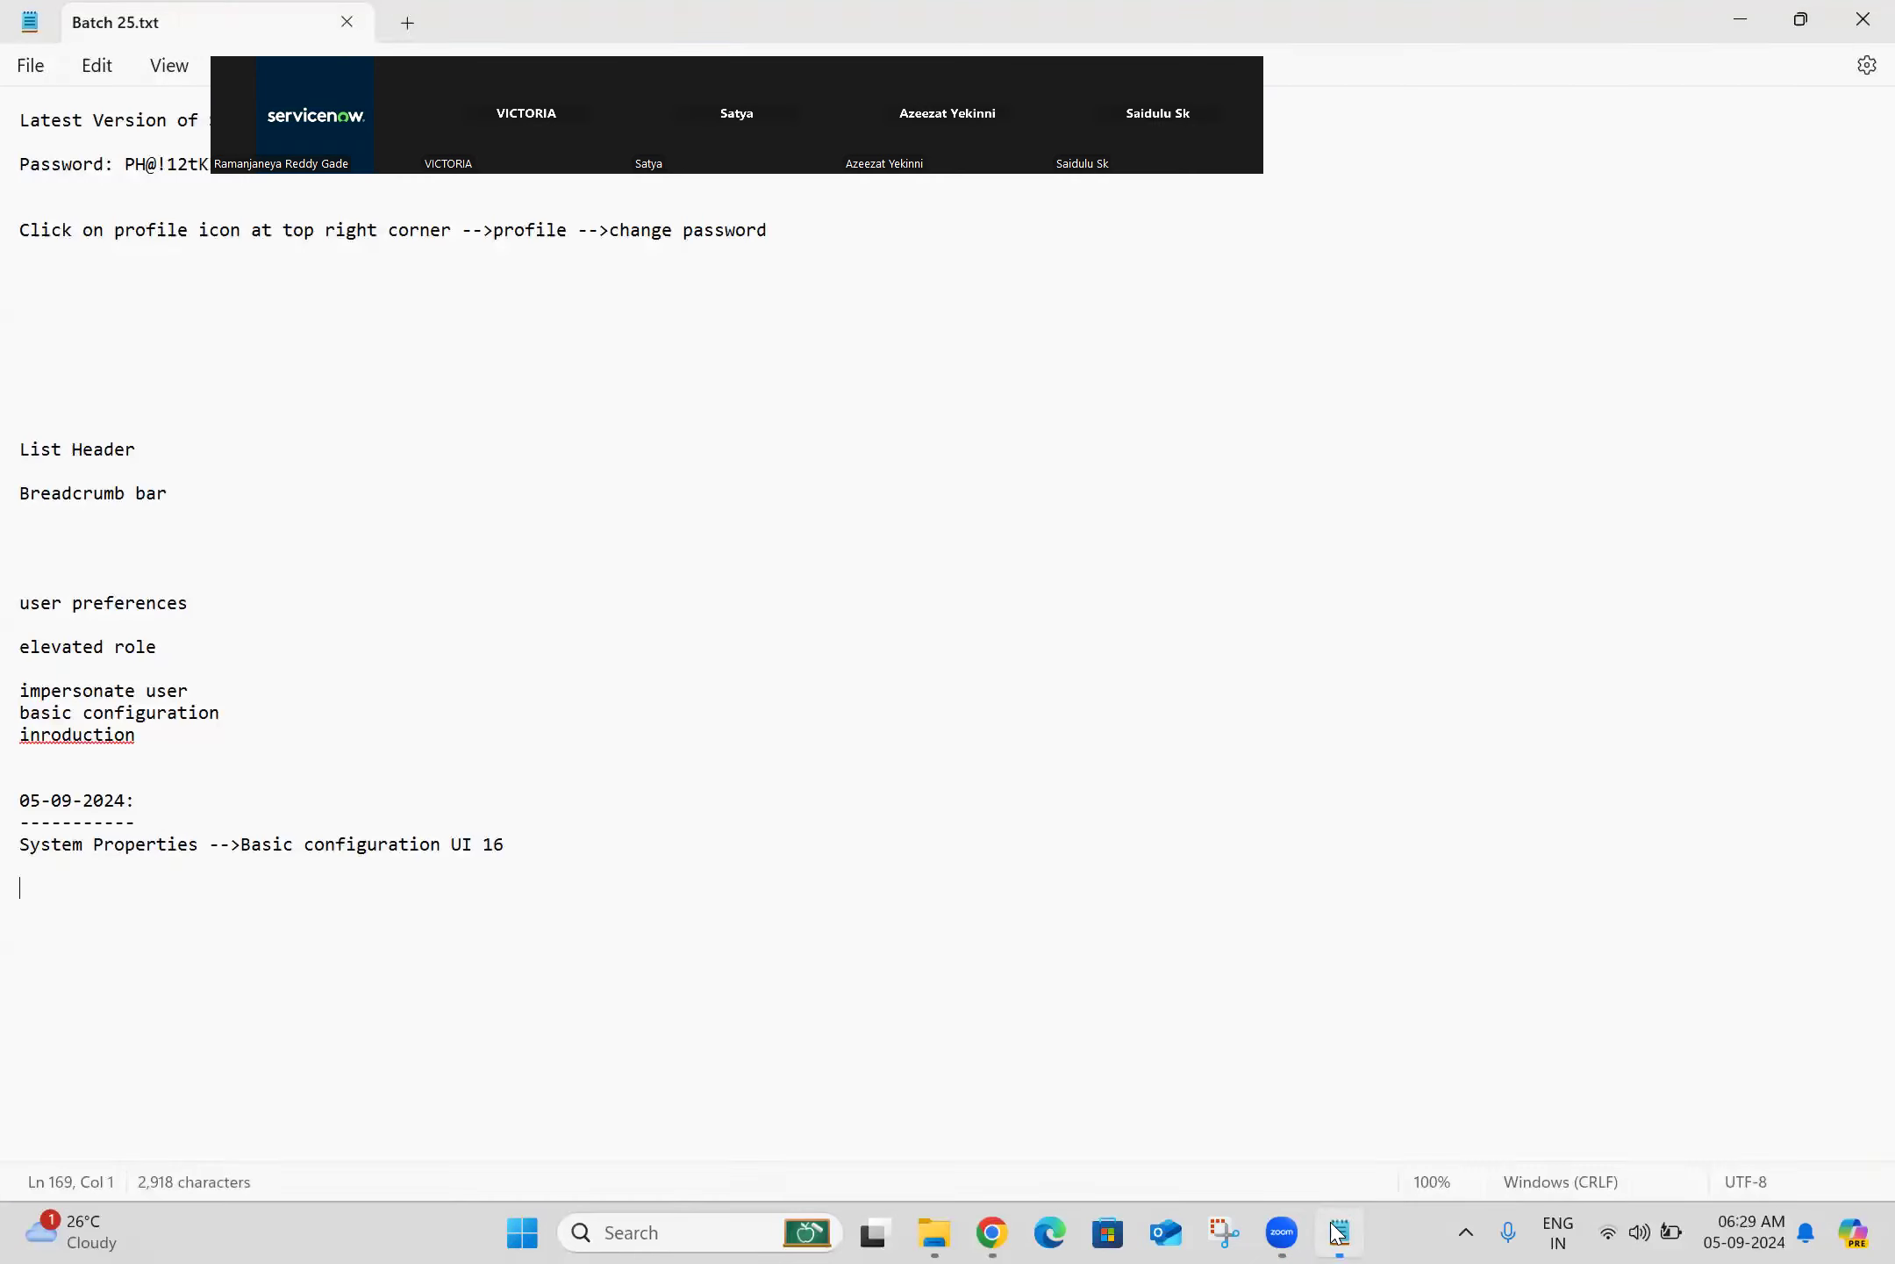
pyautogui.click(483, 845)
pyautogui.press('BackSpace')
pyautogui.click(588, 845)
pyautogui.press('Return')
pyautogui.press('Return')
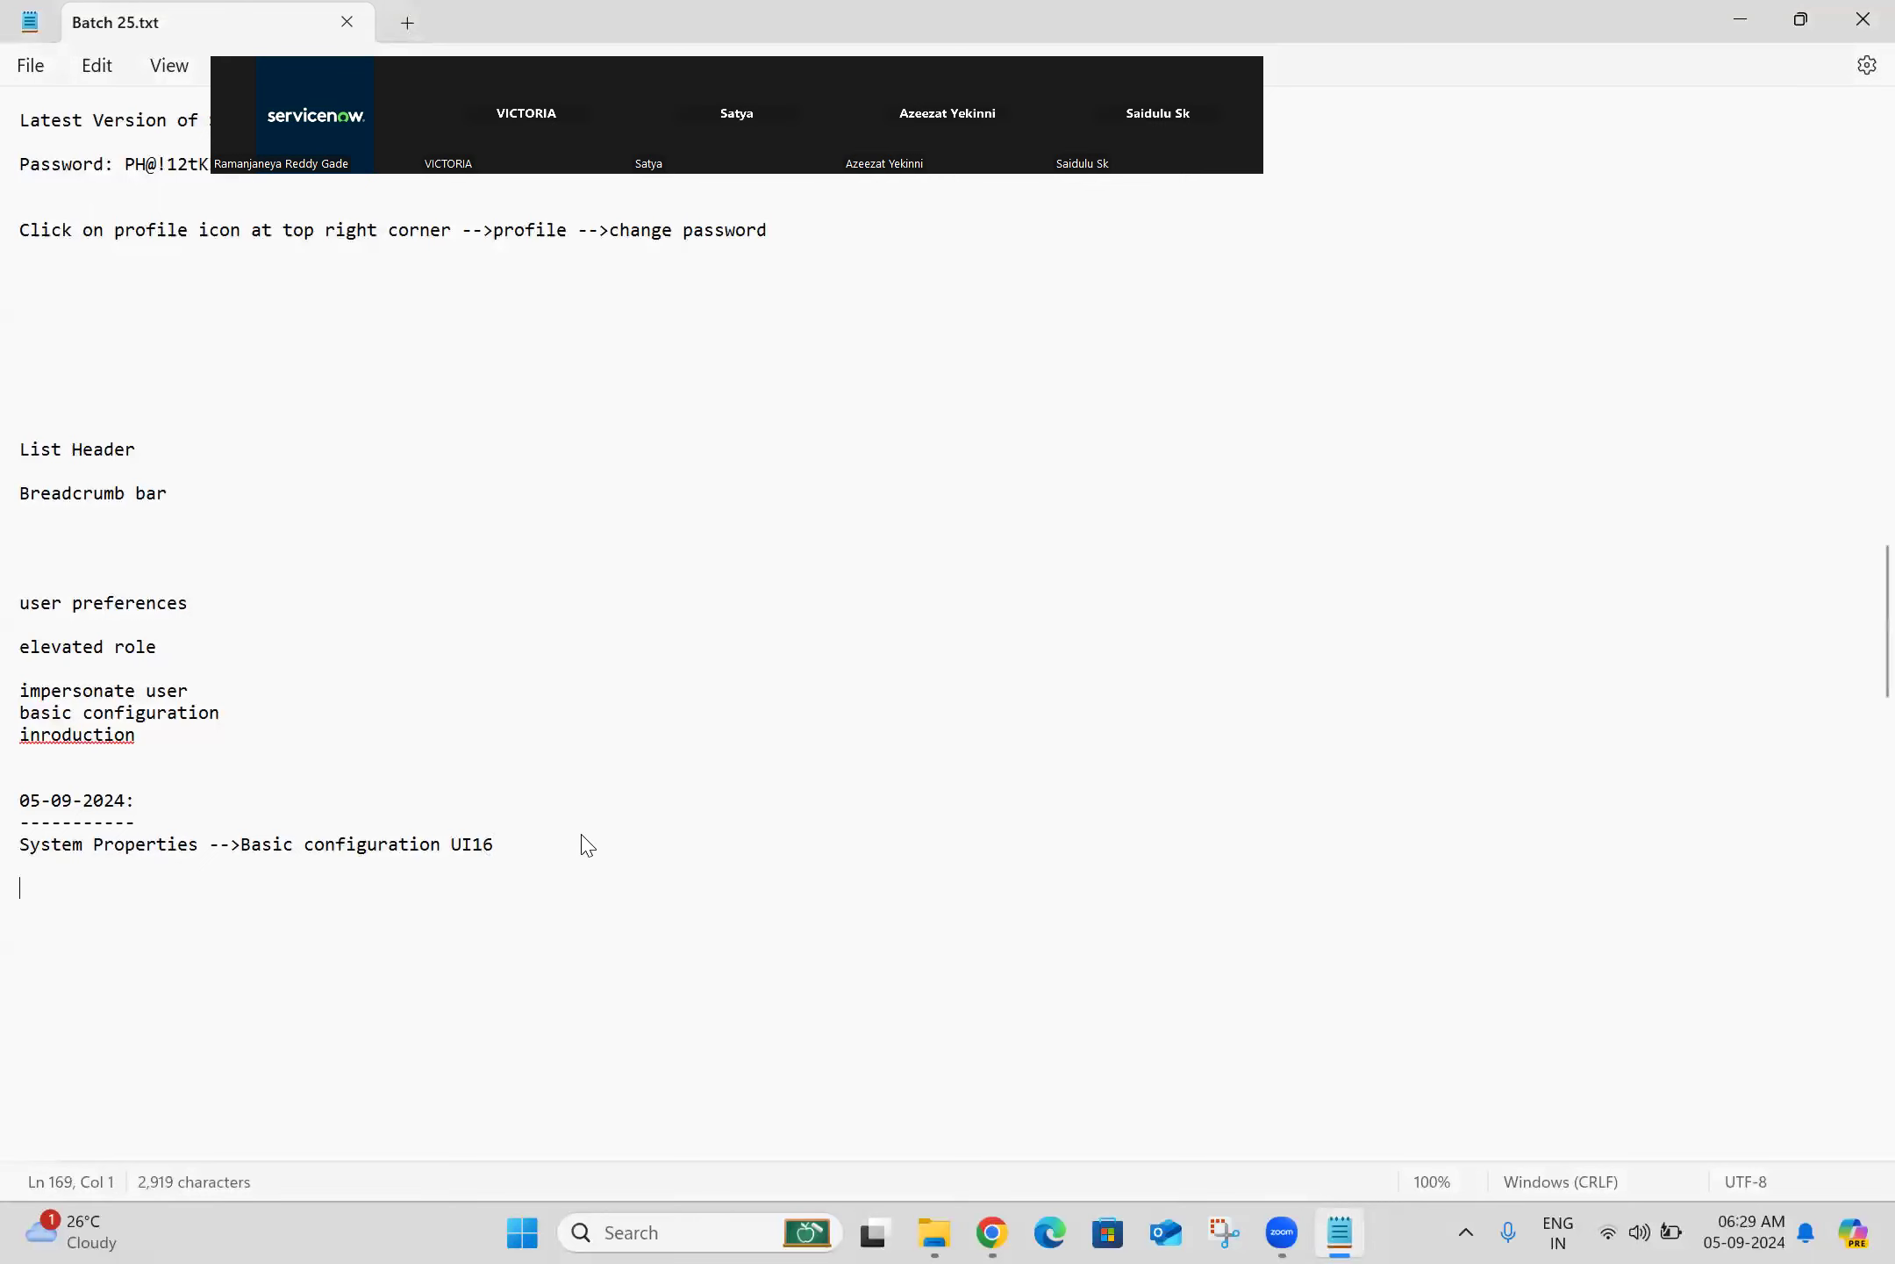
pyautogui.hotkey('alt', 'Tab')
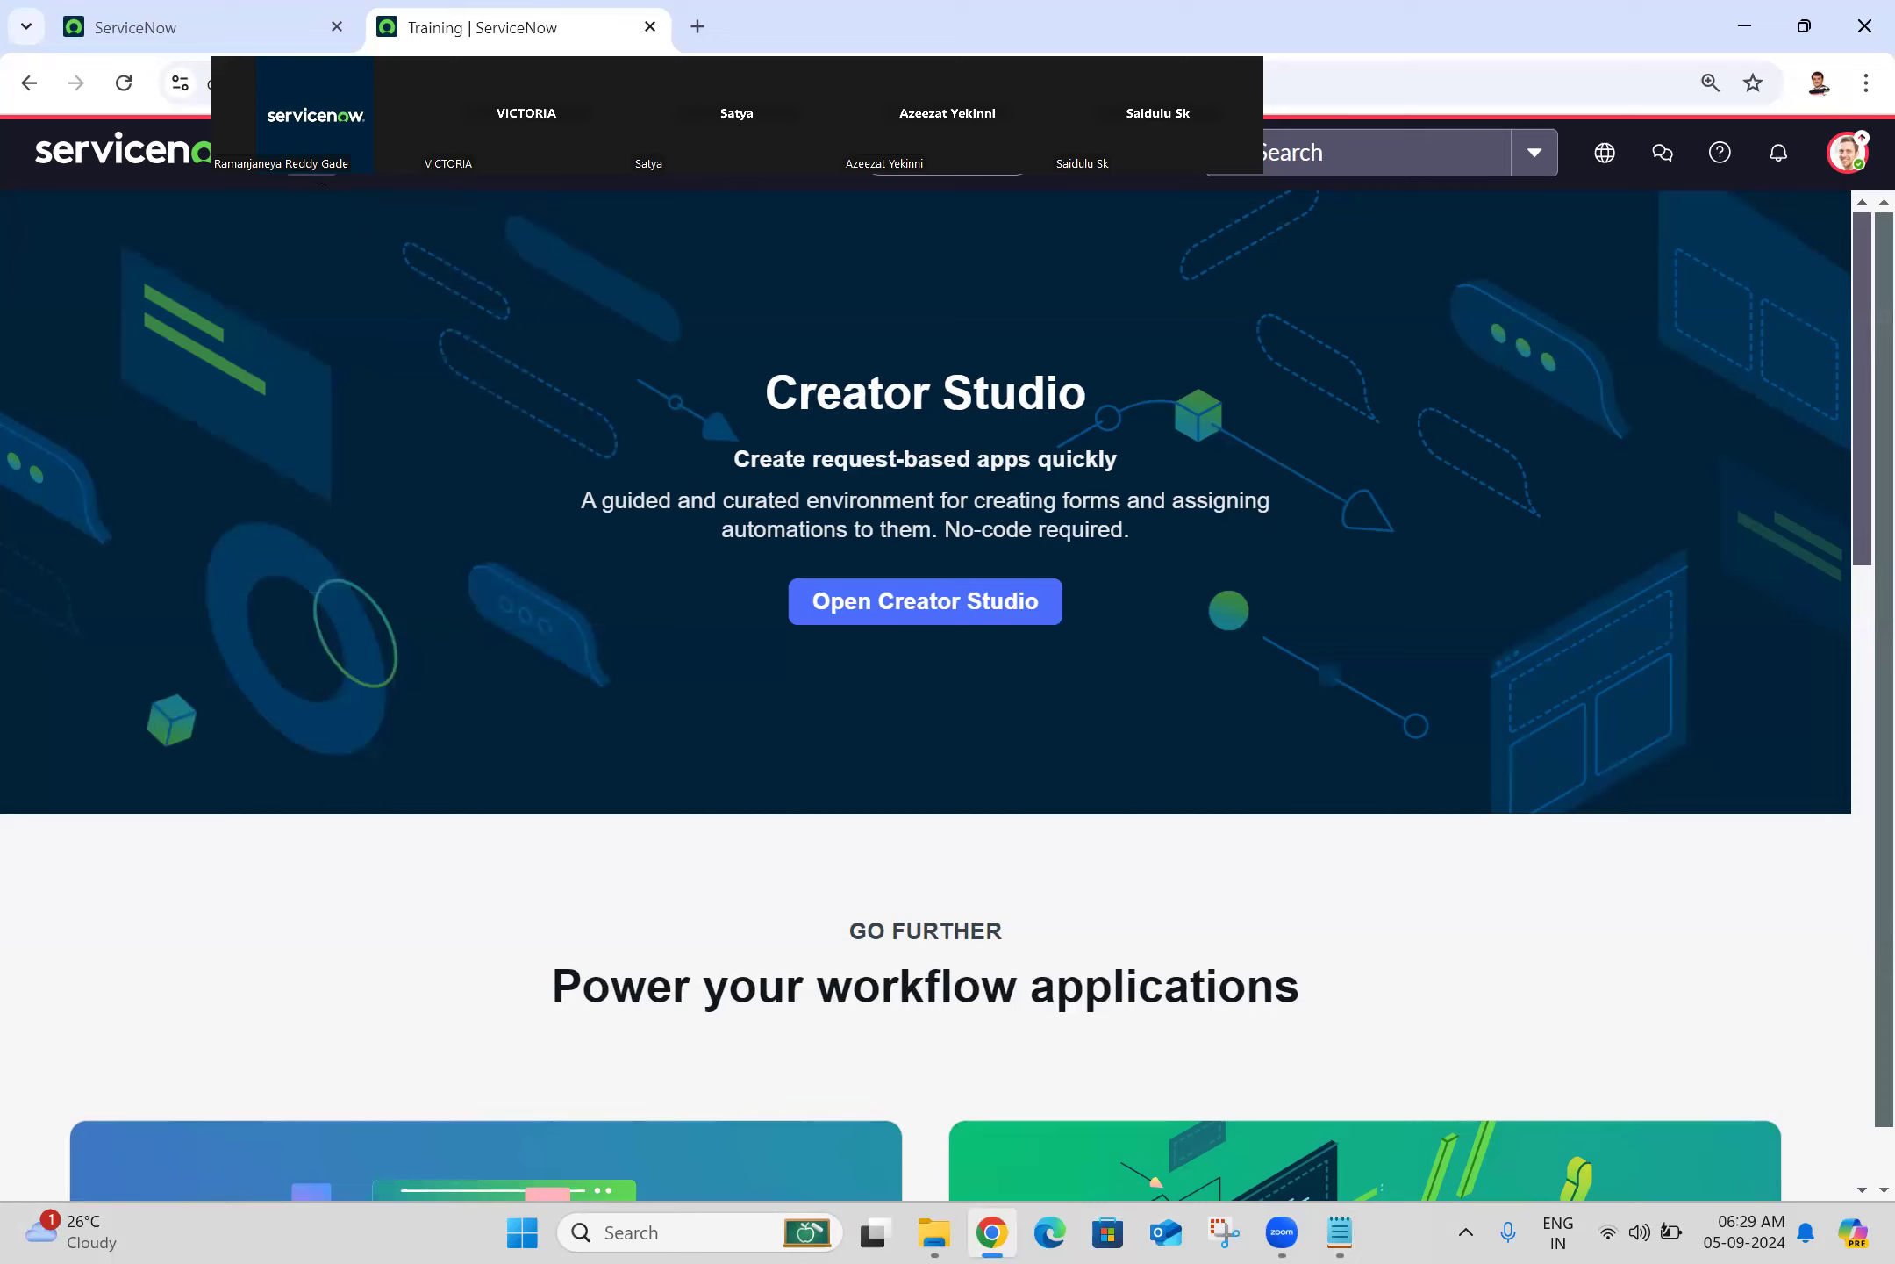
# Step: Reload the home page and close the older 'ServiceNow' tab
pyautogui.click(316, 156)
pyautogui.click(724, 350)
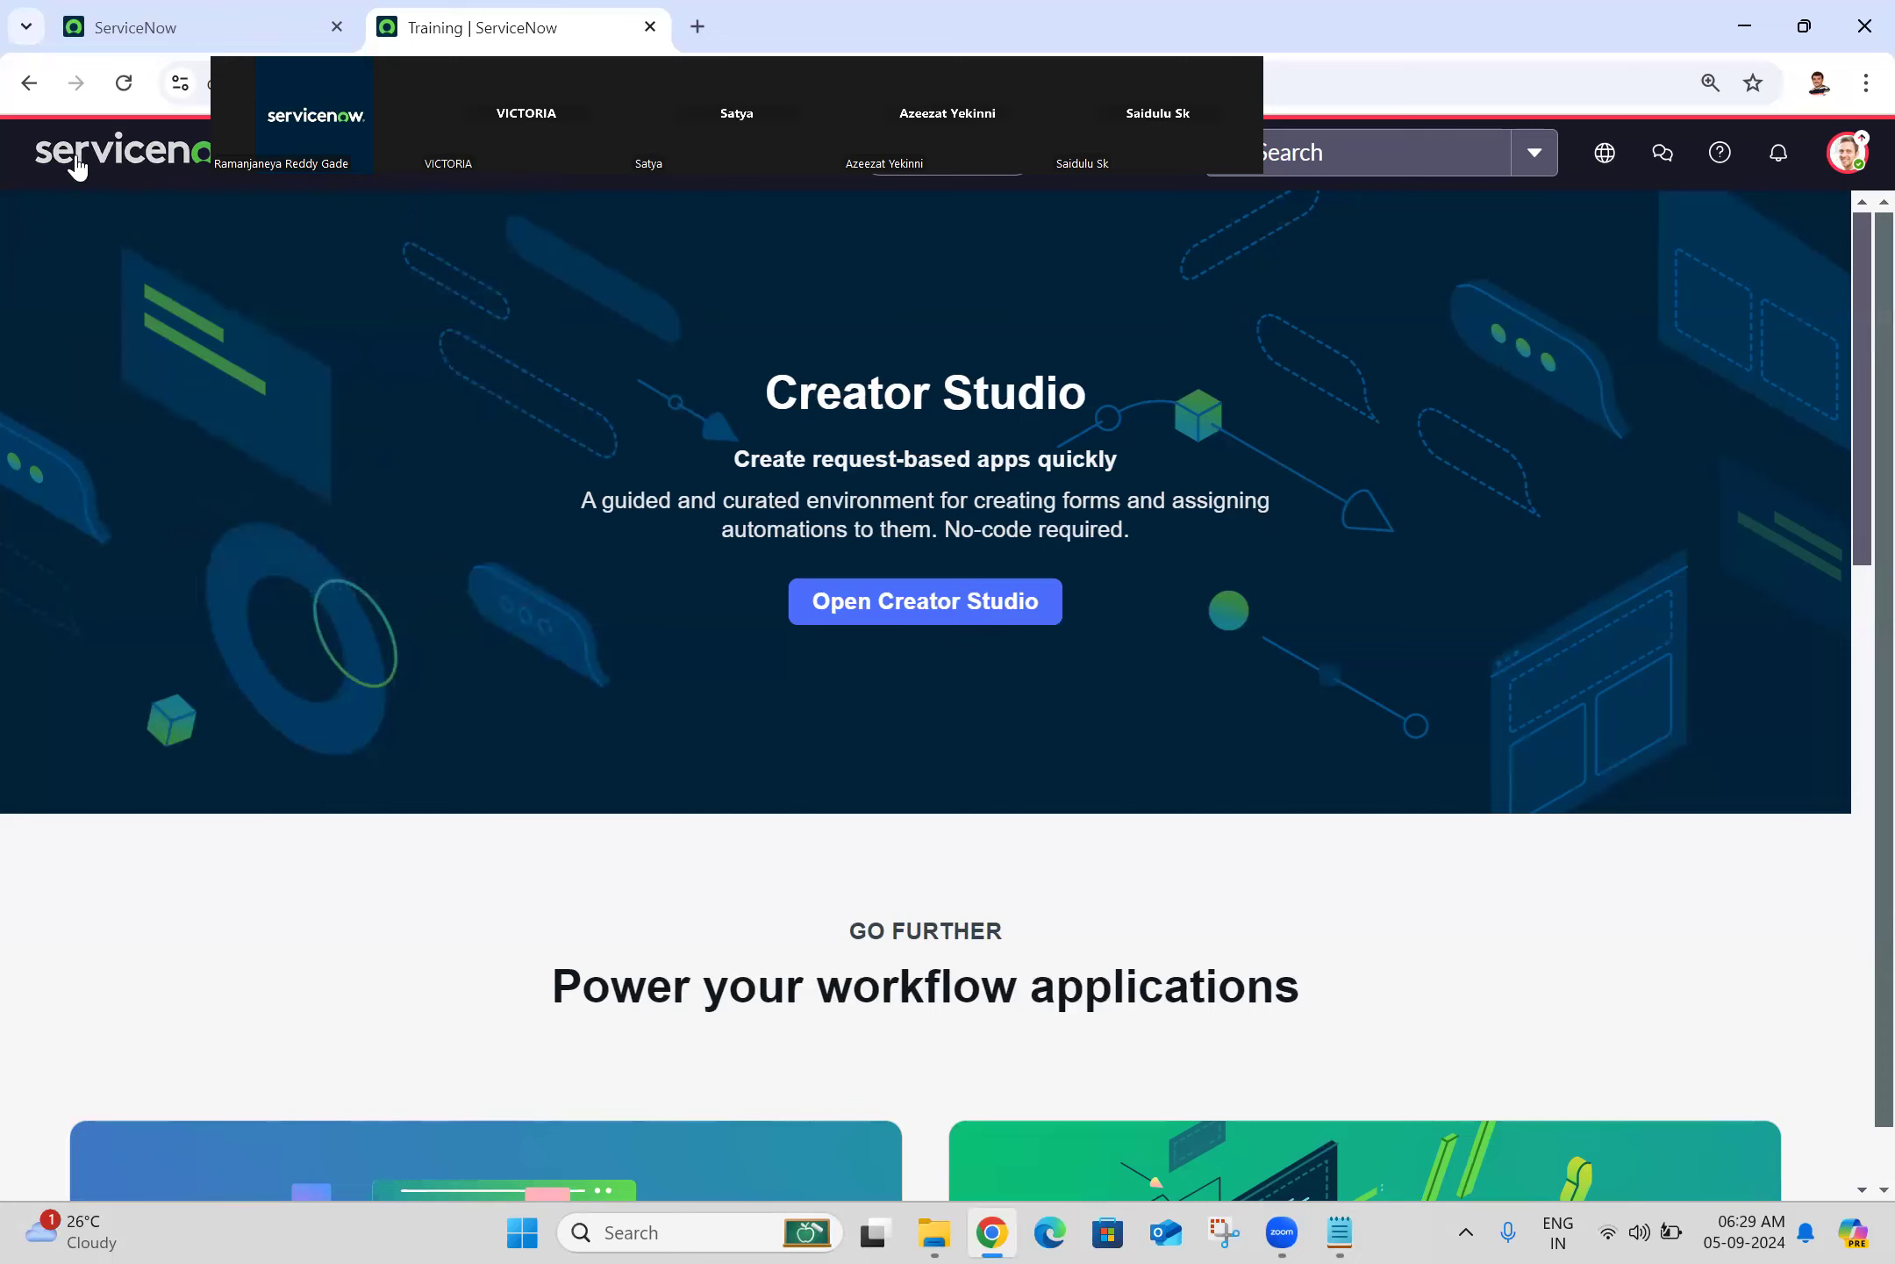
pyautogui.click(124, 83)
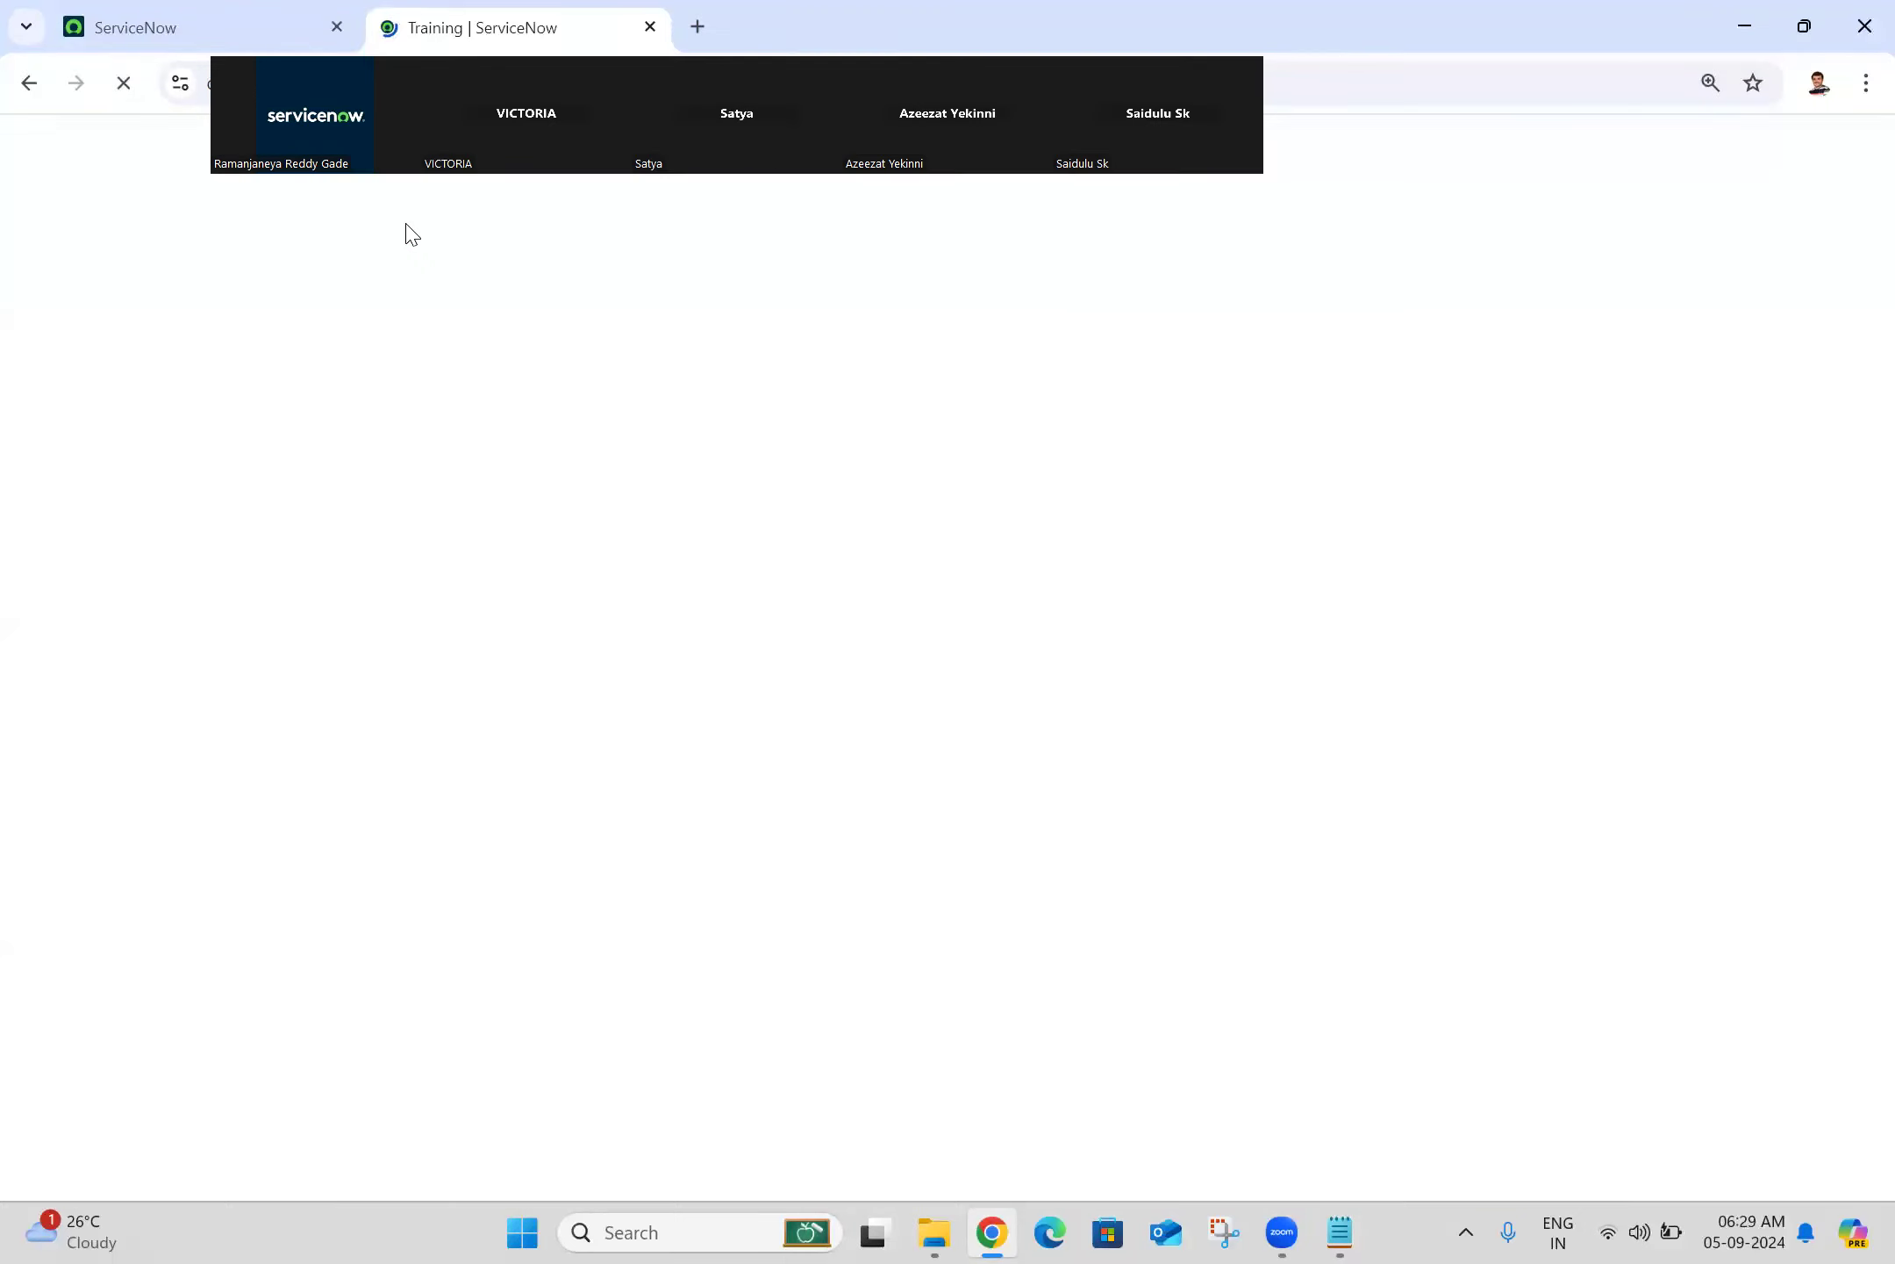
pyautogui.click(254, 13)
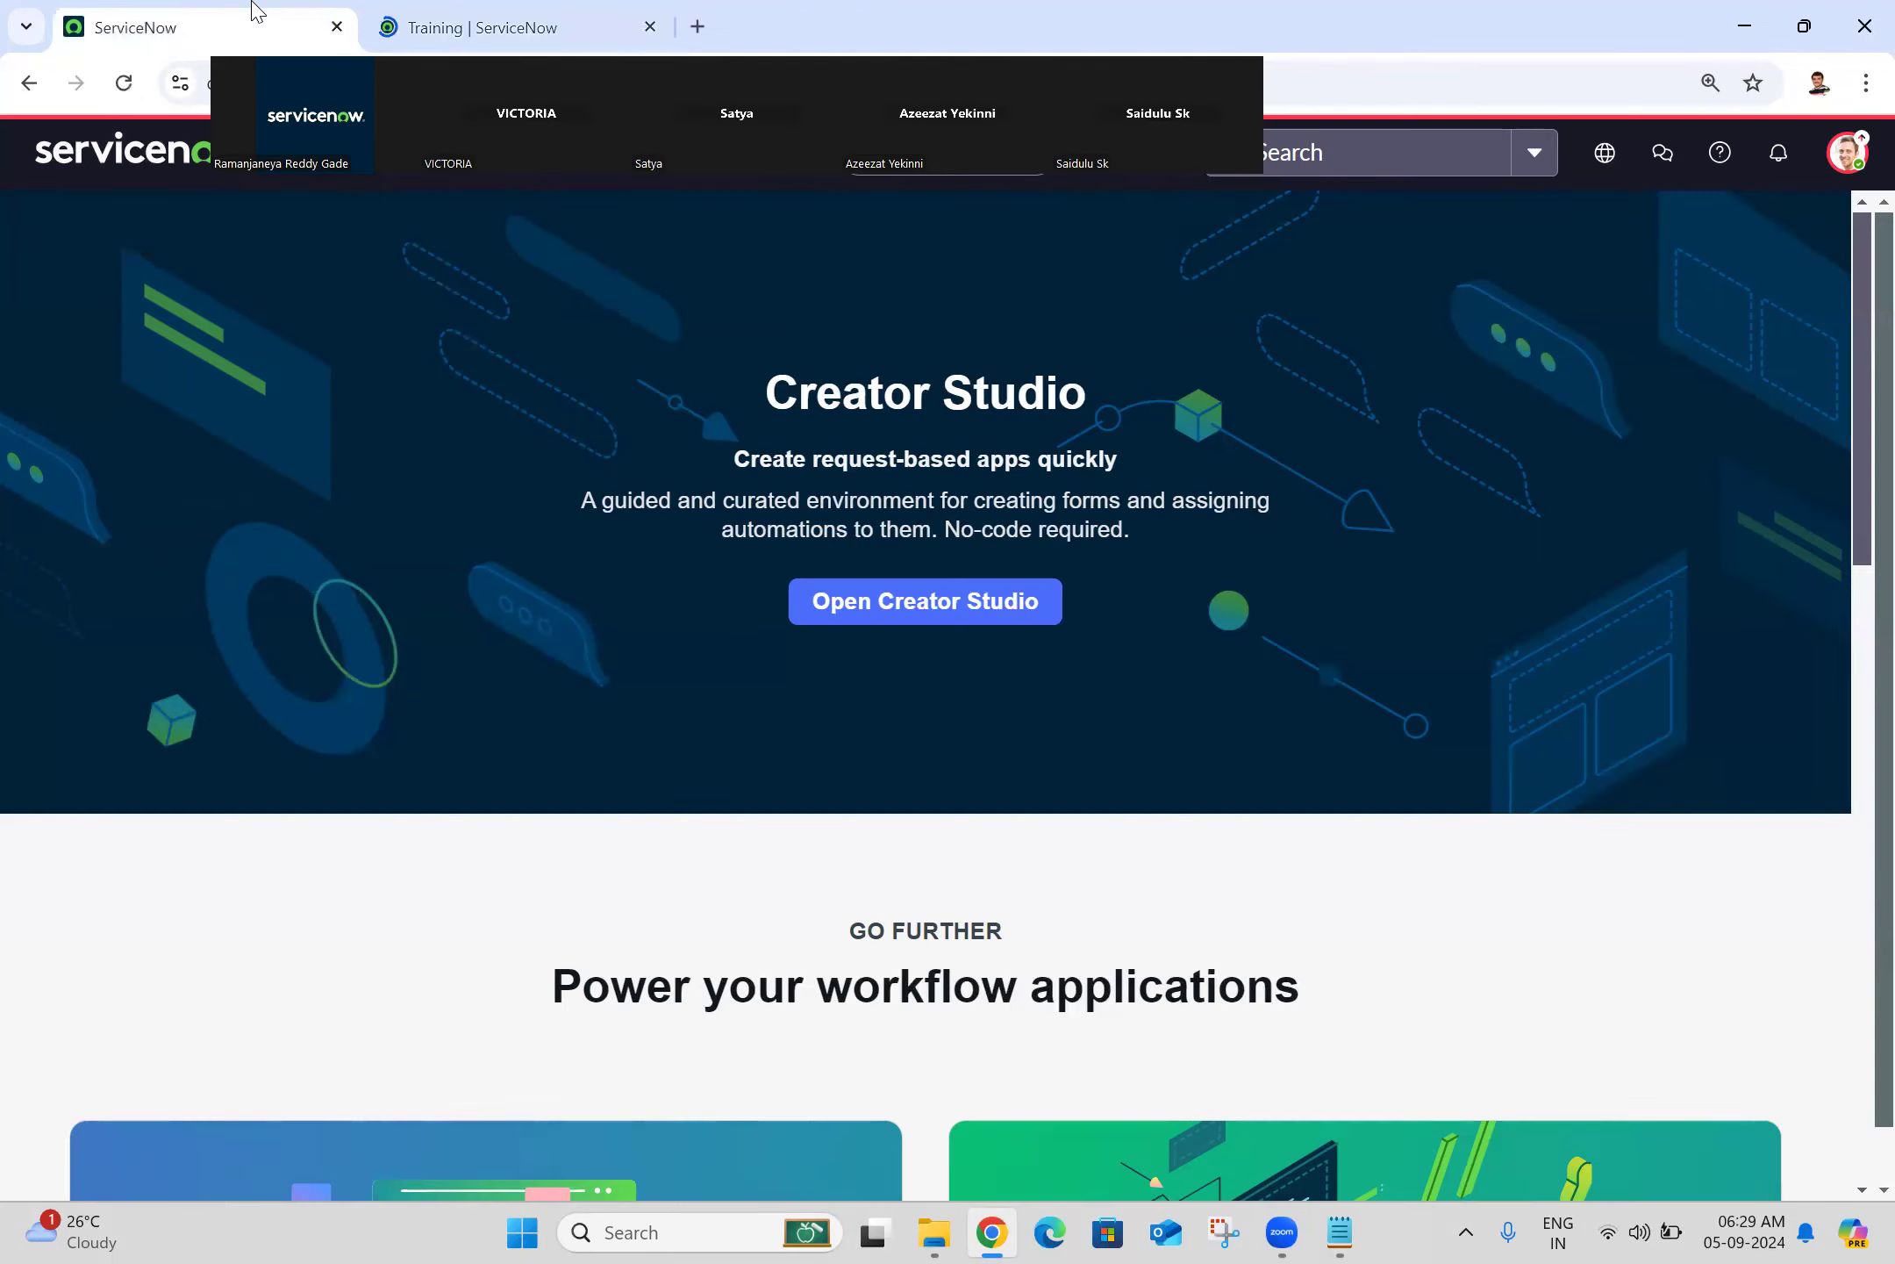
pyautogui.click(337, 26)
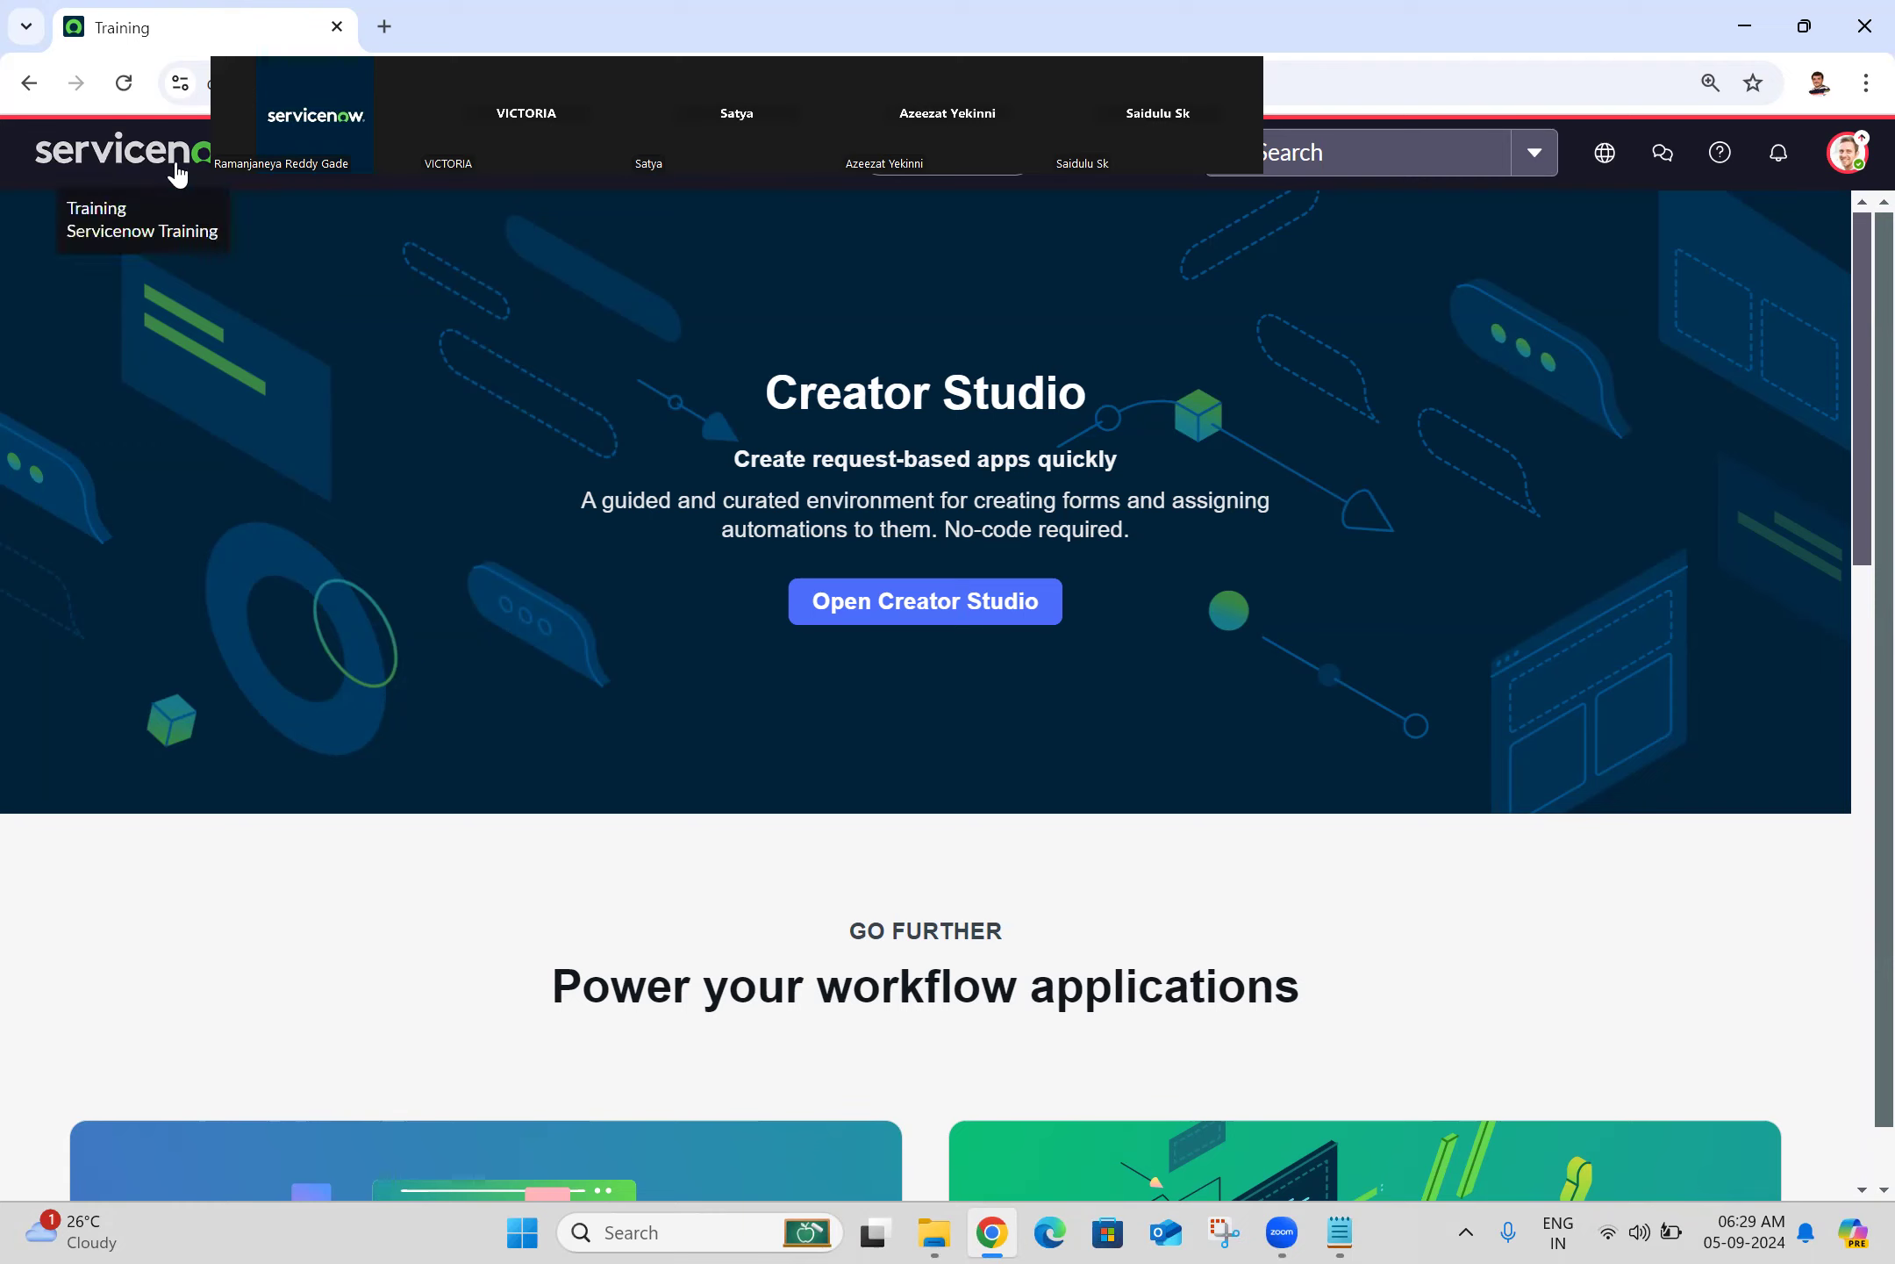
# Step: Check the Training tab's context menu, then dismiss it and open the navigator filter
pyautogui.rightClick(108, 28)
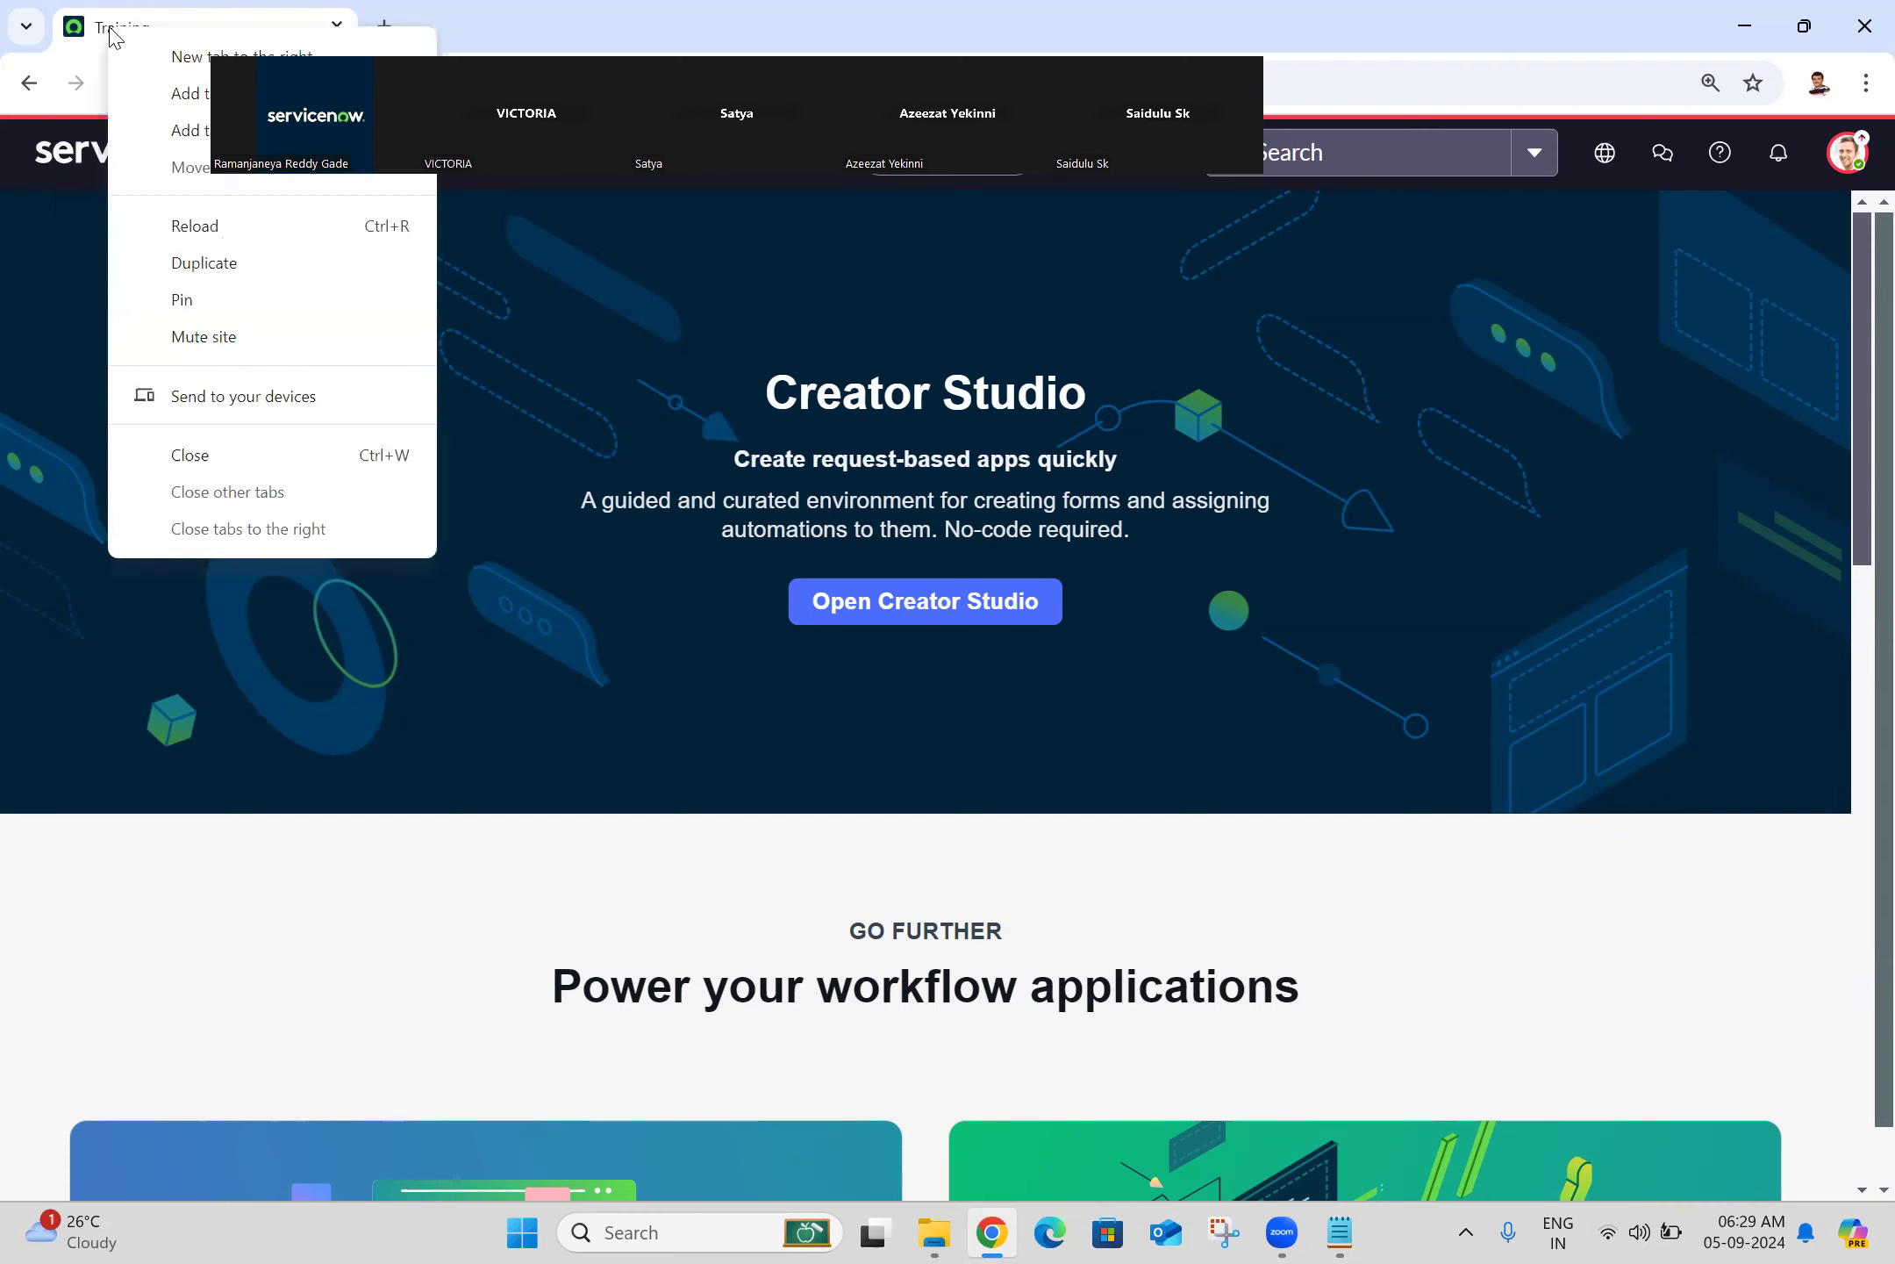
pyautogui.click(25, 233)
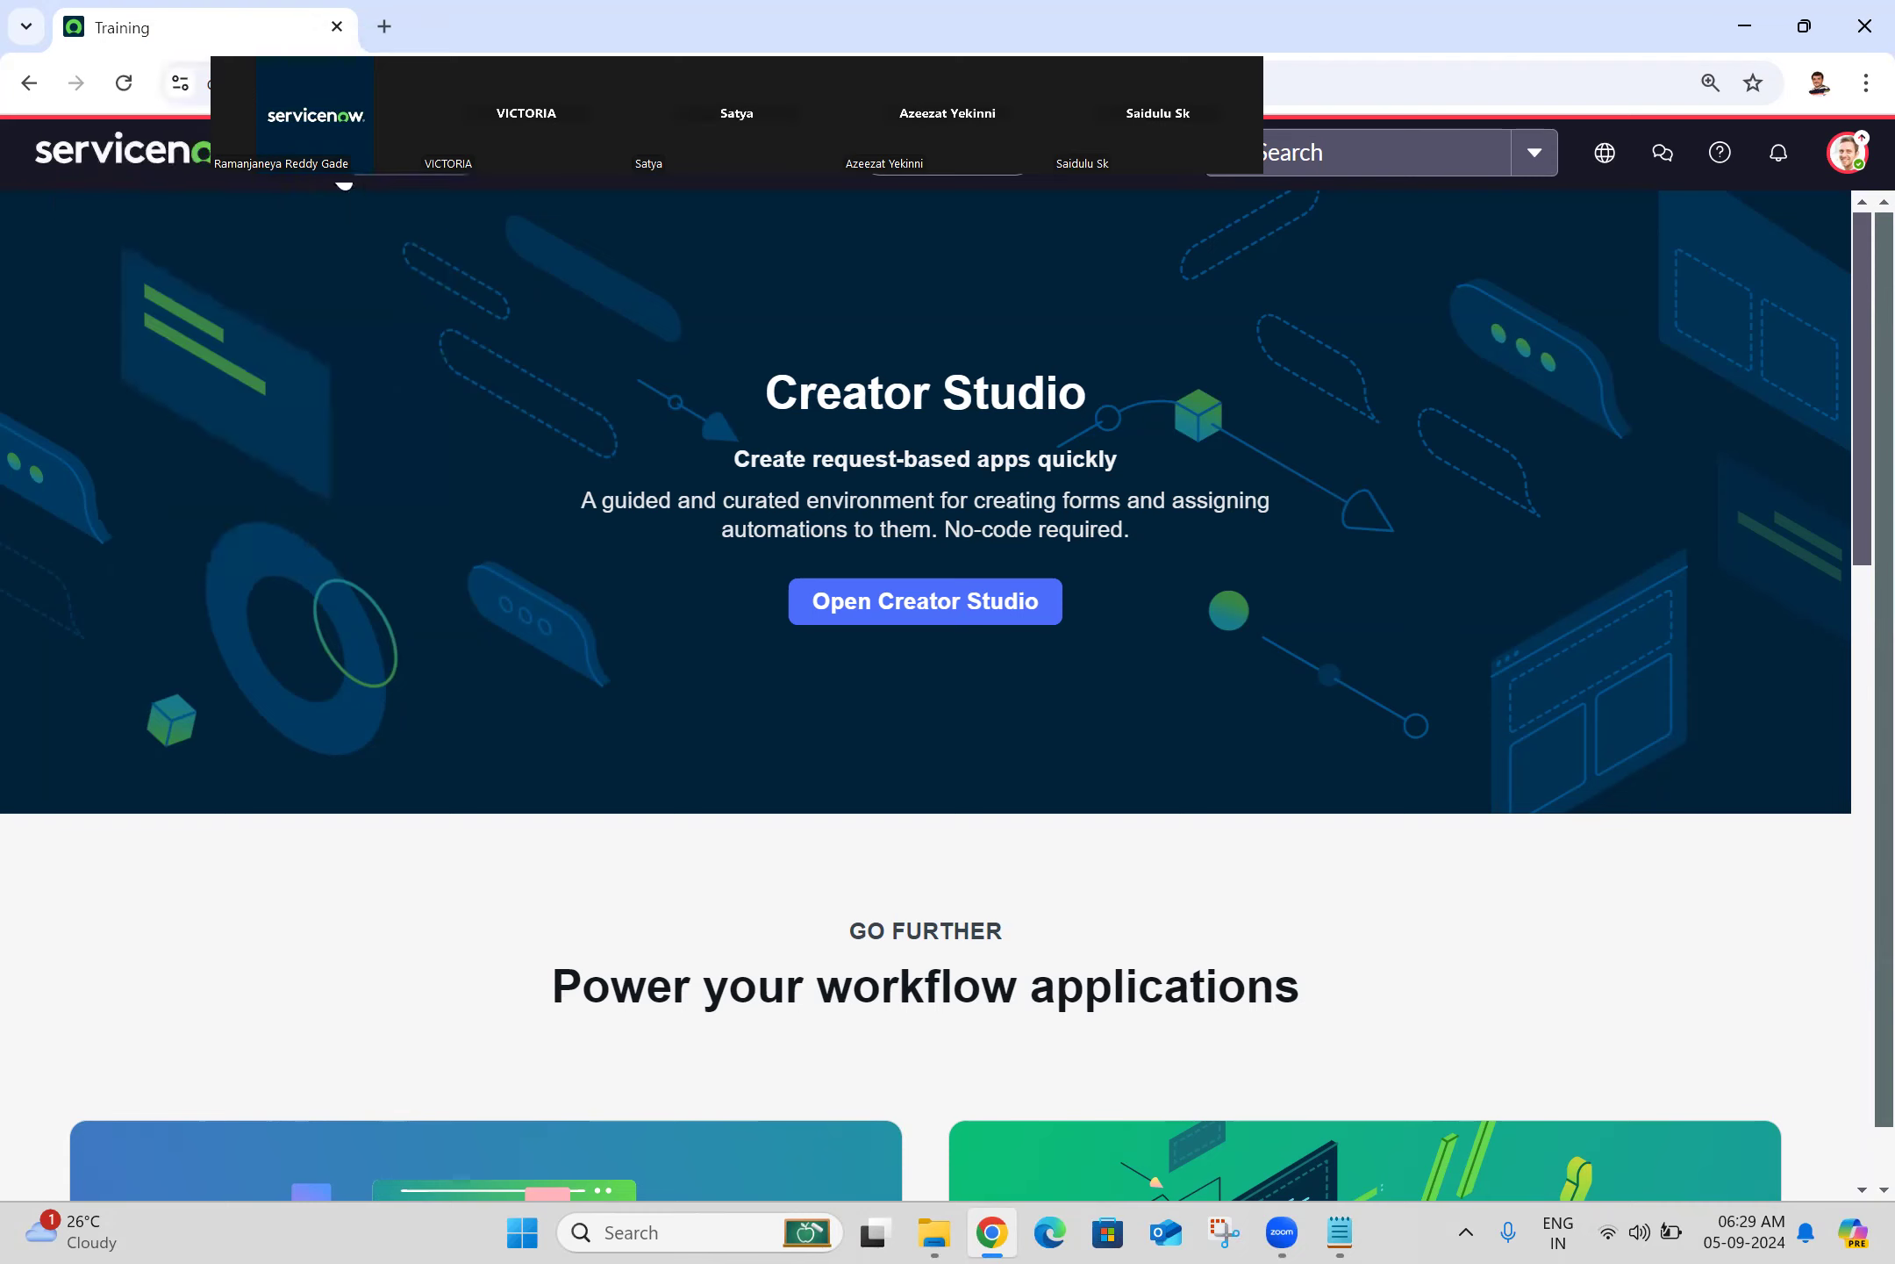
pyautogui.click(326, 168)
# Step: Filter the menu for 'basic c' and open Basic Configuration UI16 in a new tab
pyautogui.write('basic ci')
pyautogui.press('BackSpace')
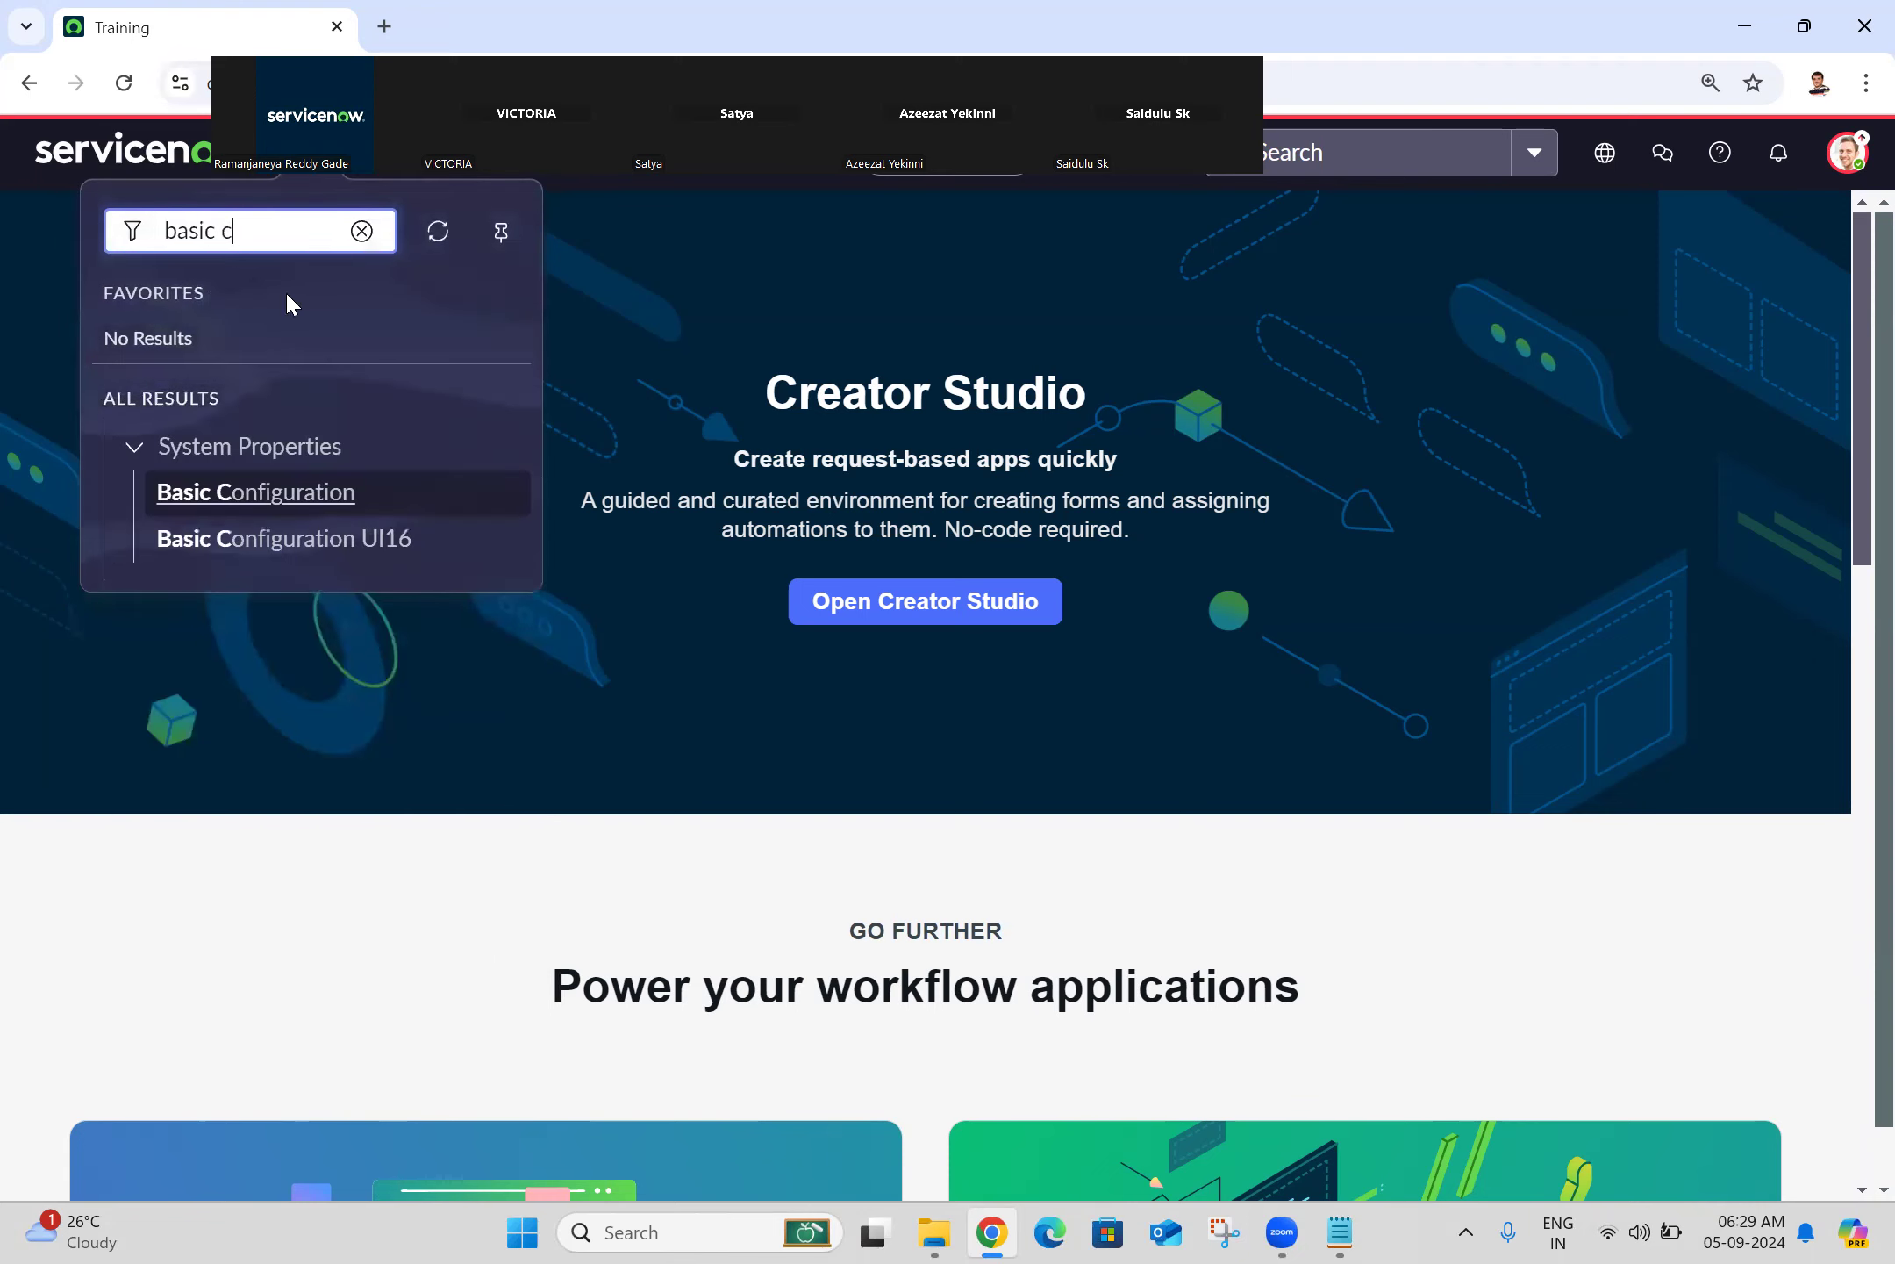
pyautogui.middleClick(244, 544)
pyautogui.click(544, 12)
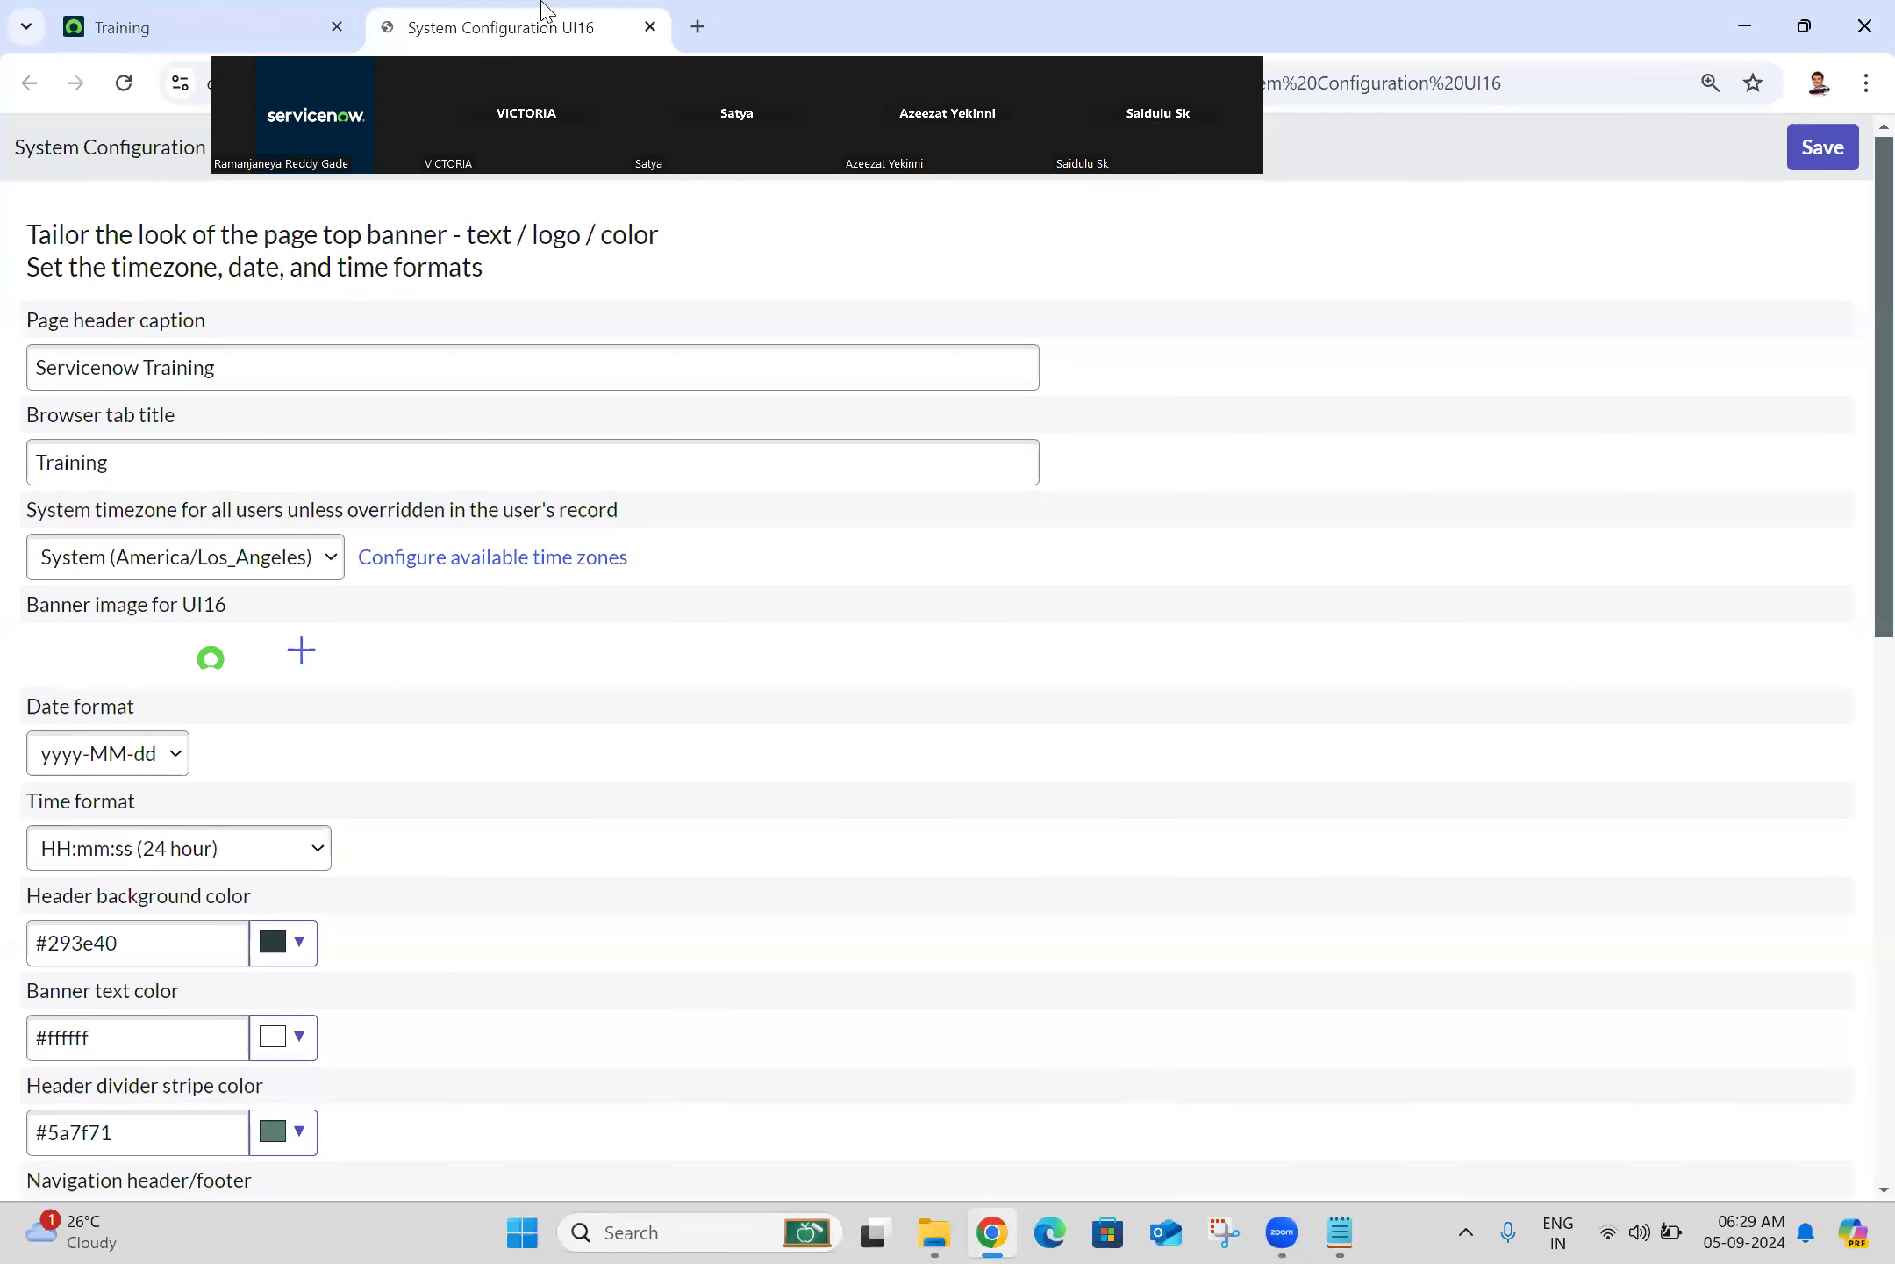
# Step: Browse the System timezone dropdown, still set to System (America/Los_Angeles)
pyautogui.scroll(-1, 1858, 614)
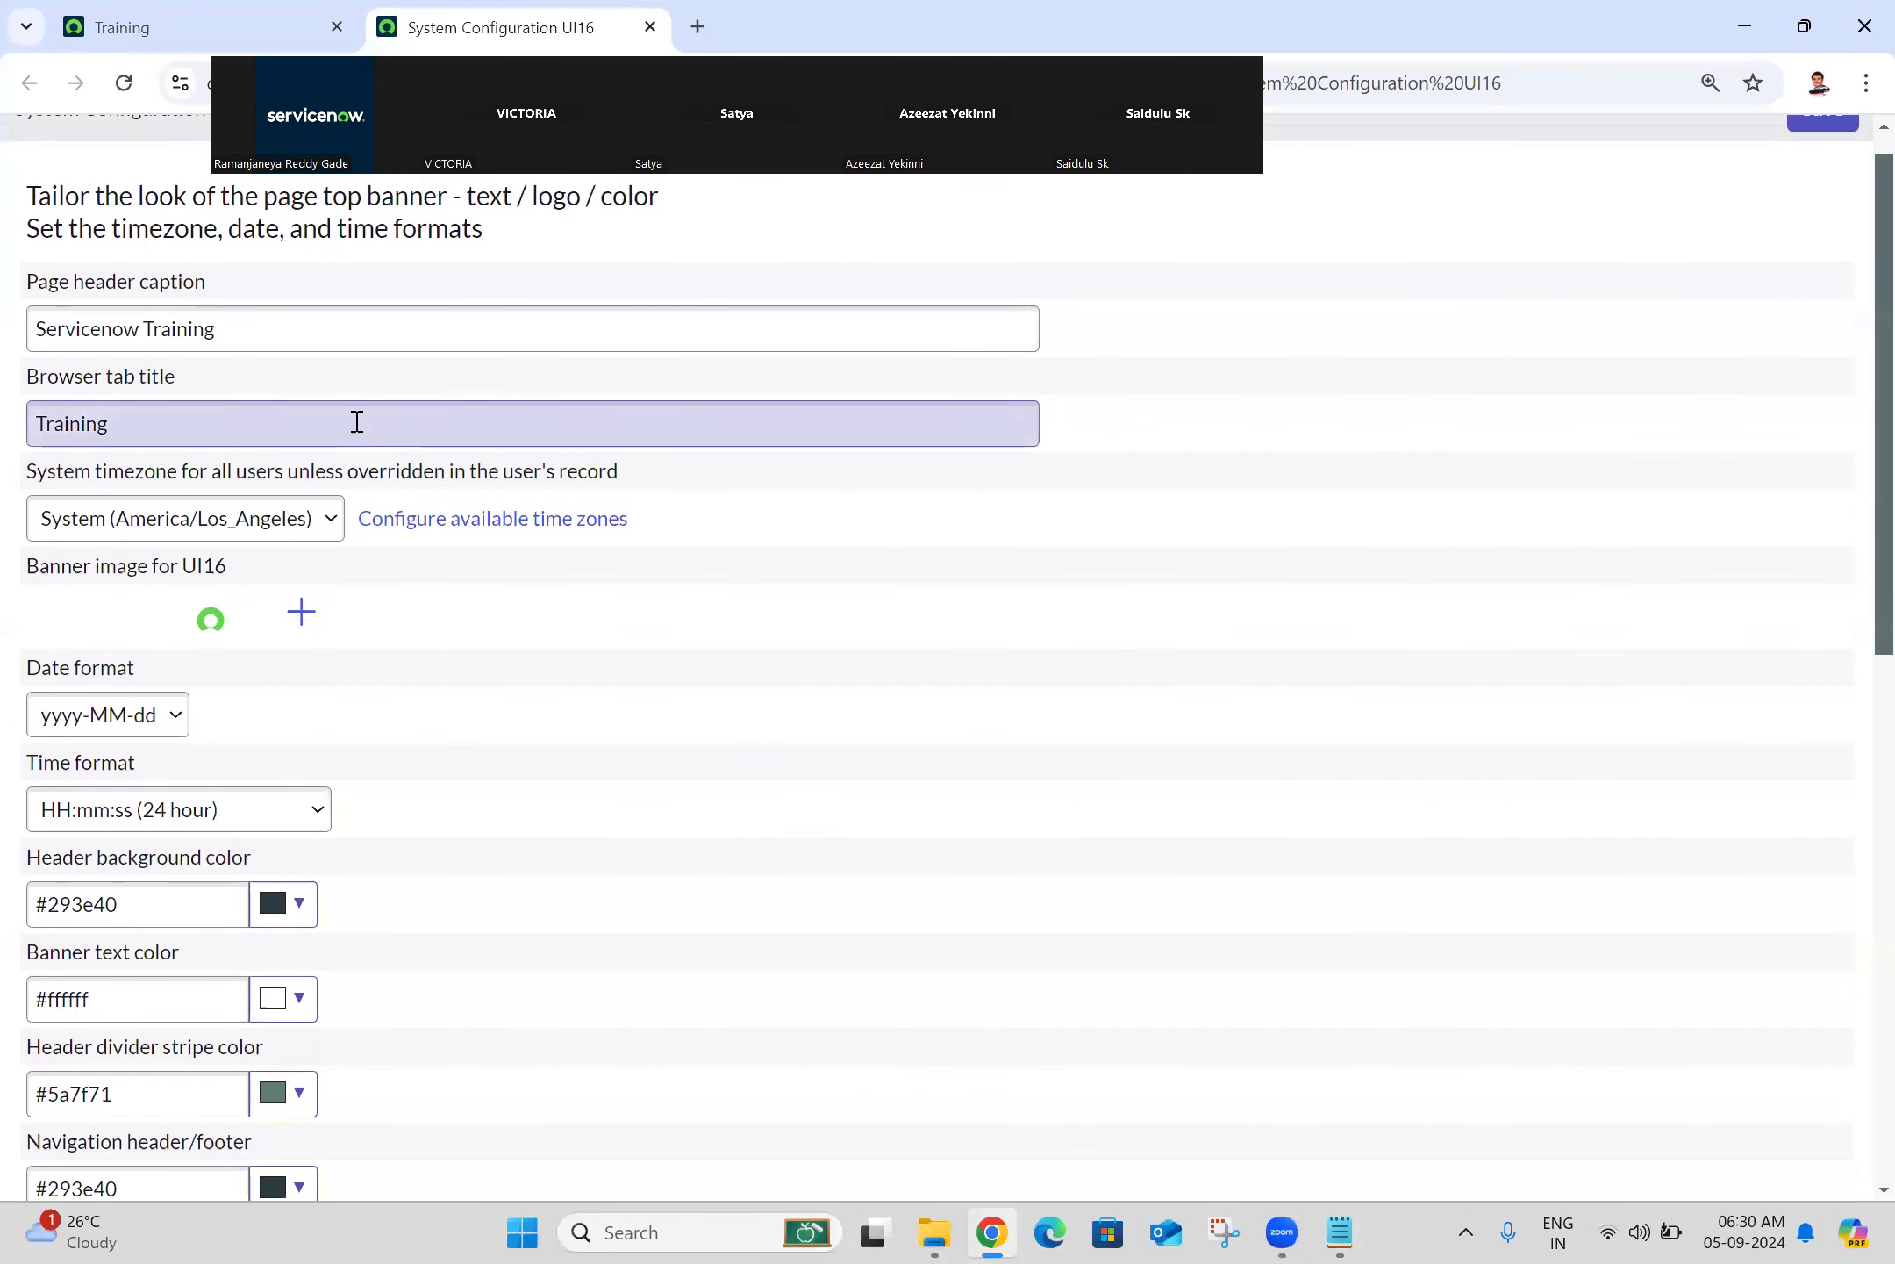
pyautogui.click(253, 531)
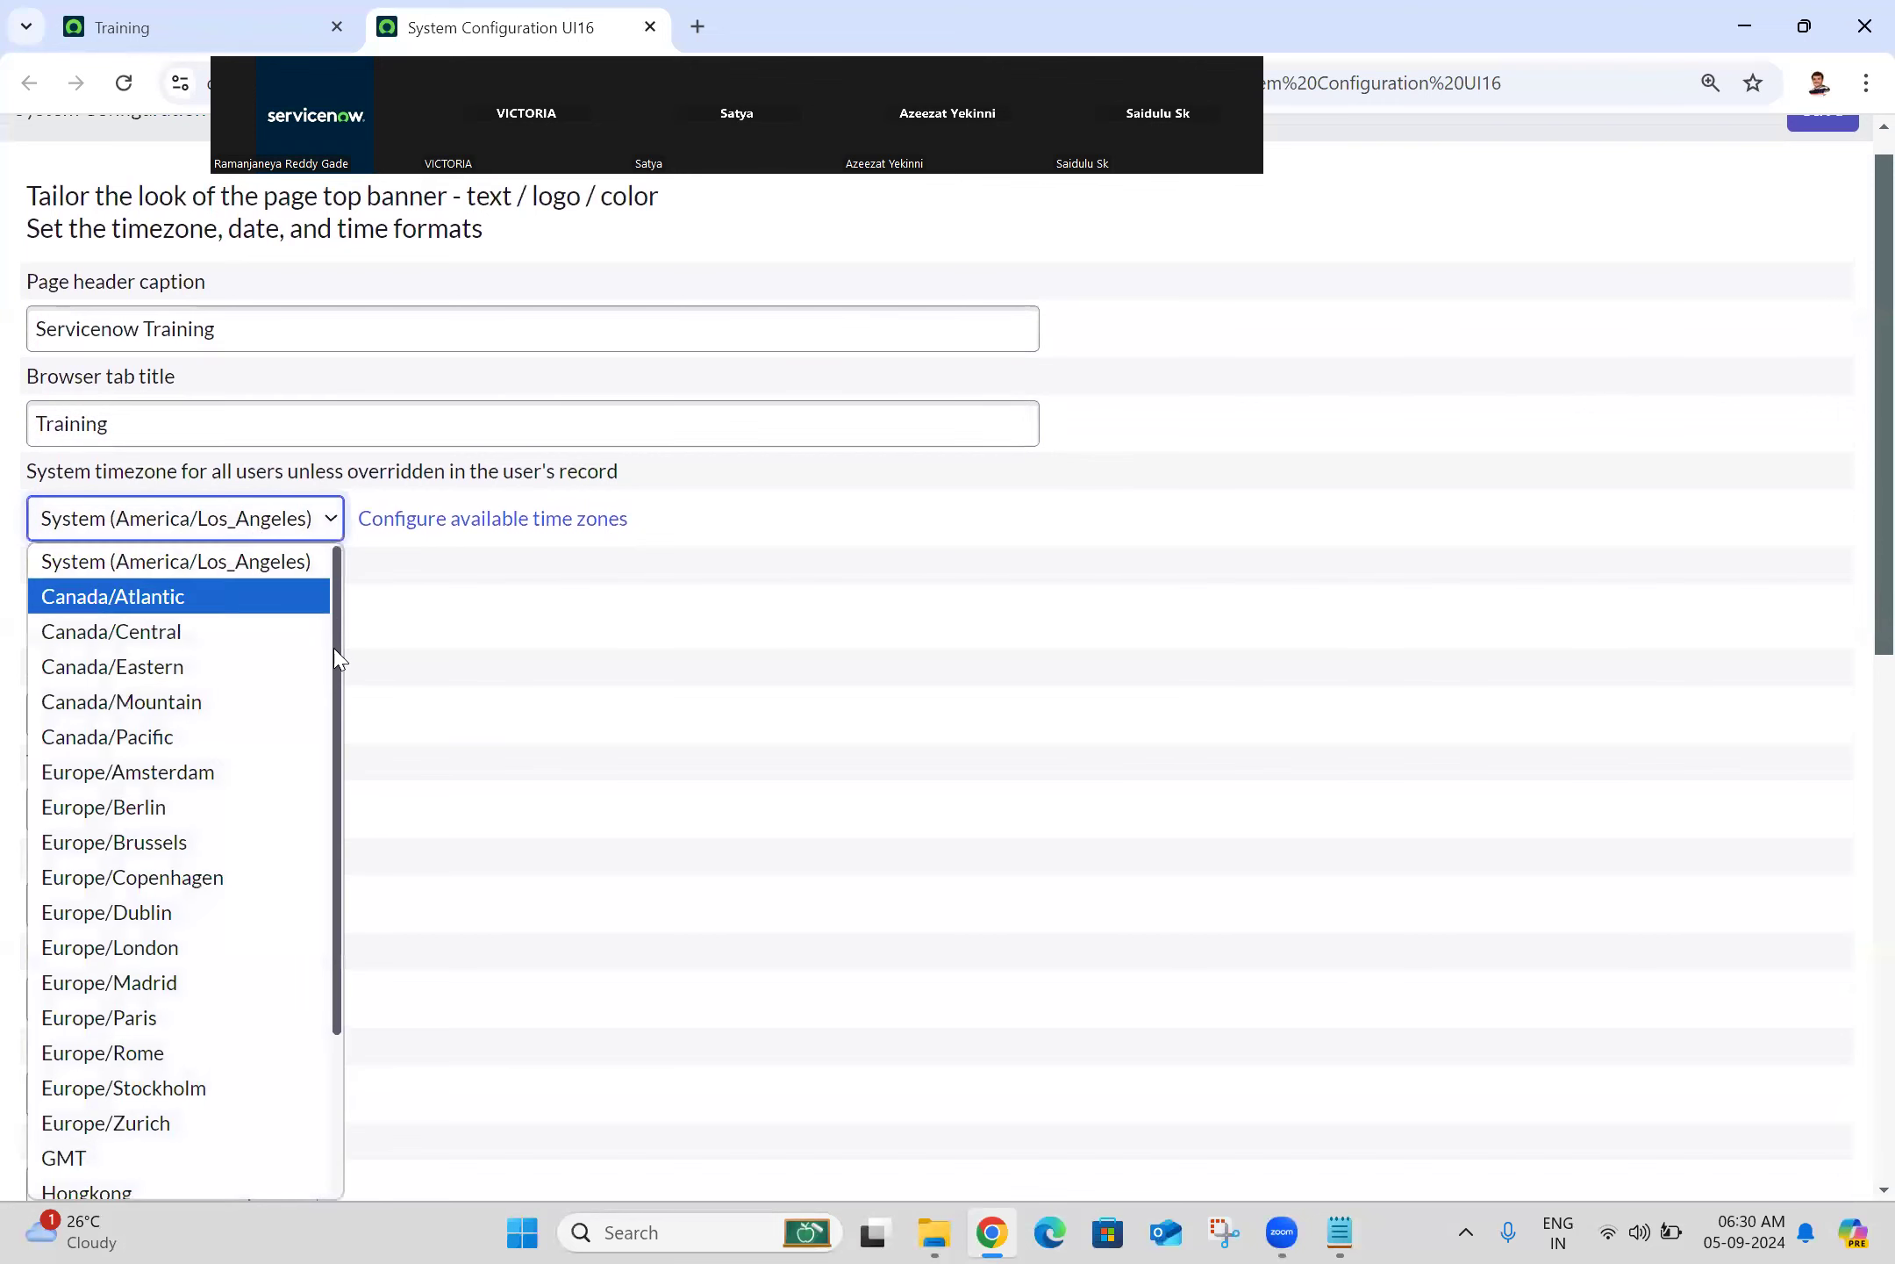
pyautogui.scroll(-3, 311, 877)
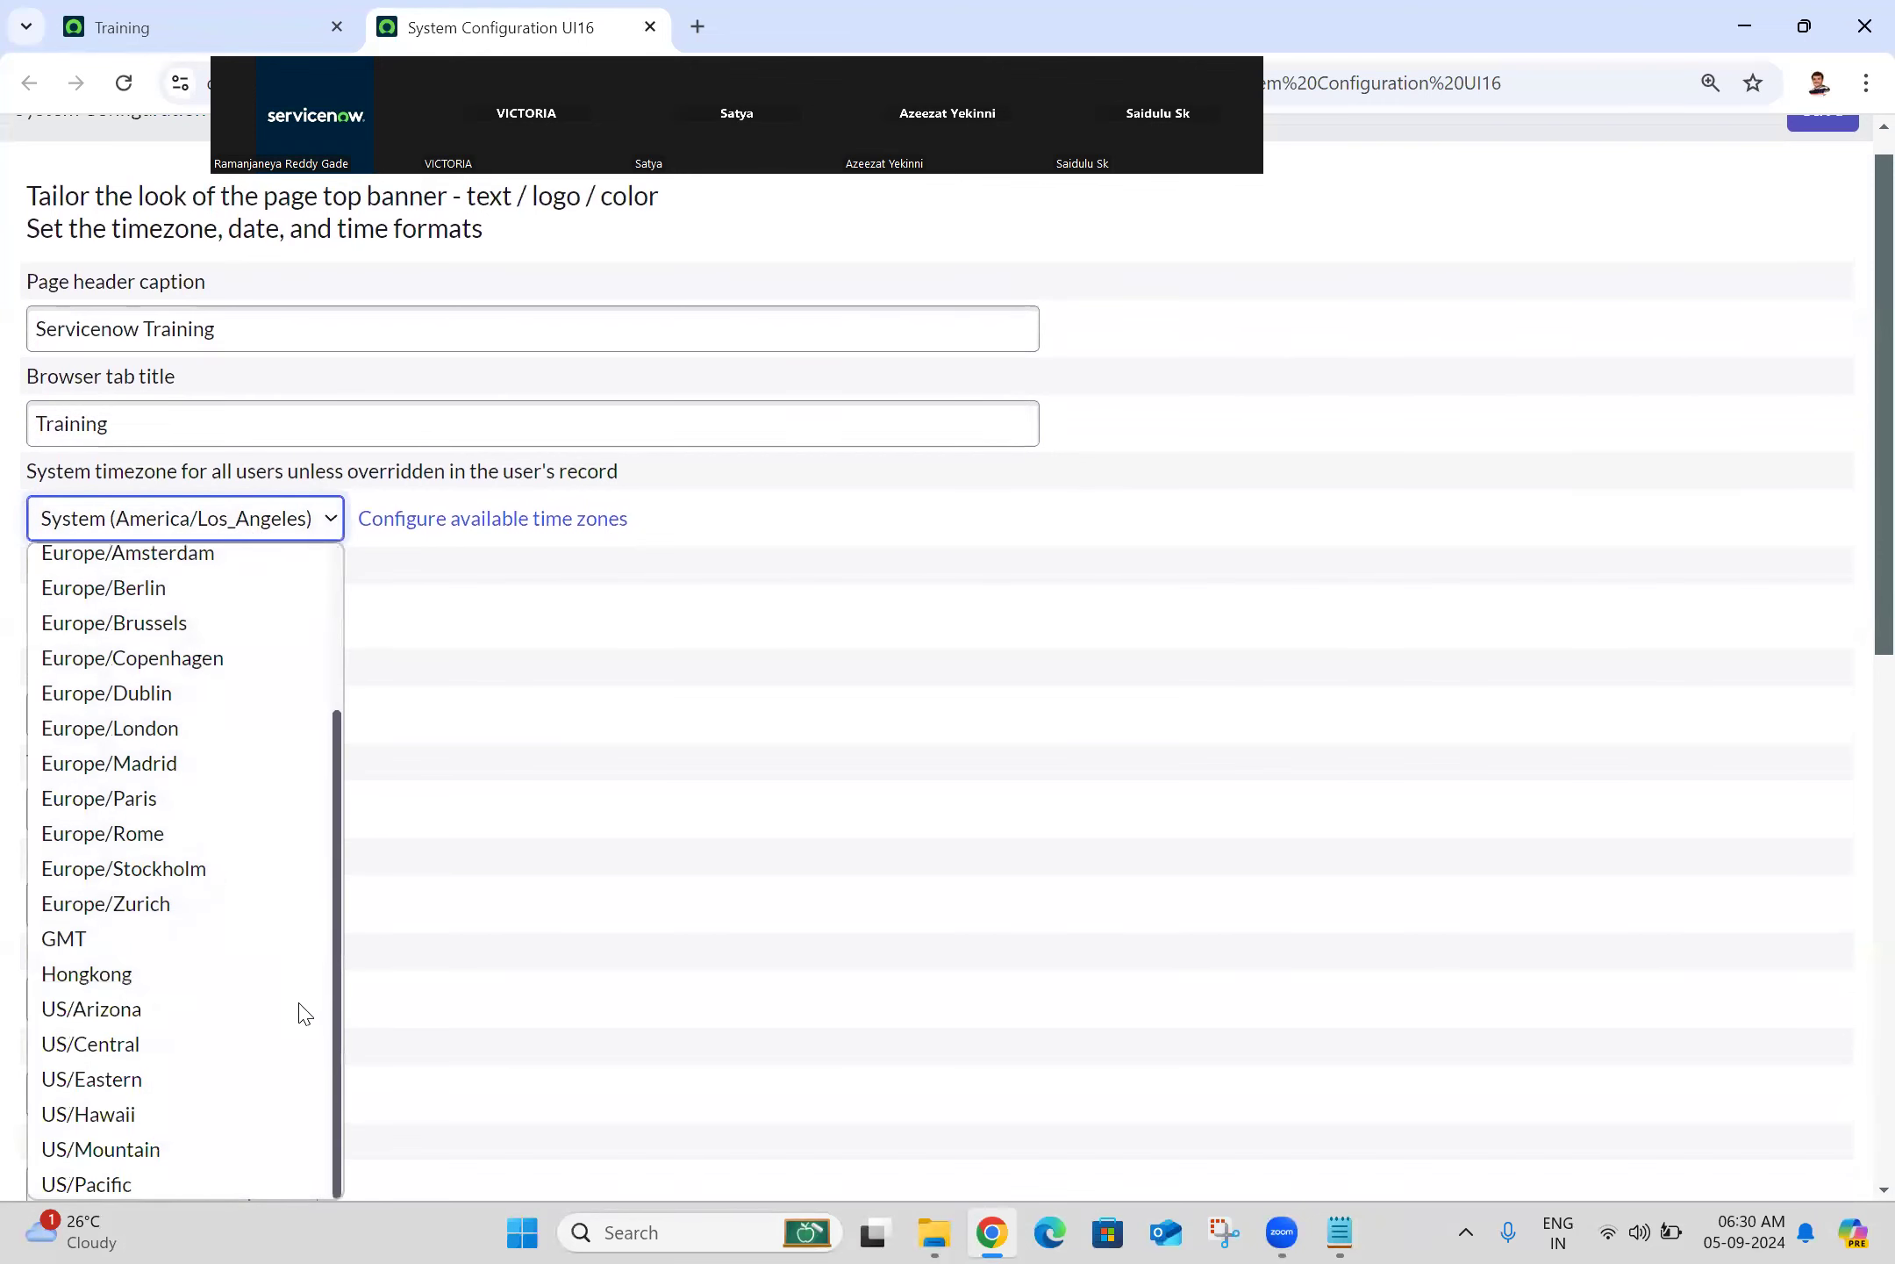
pyautogui.scroll(3, 307, 772)
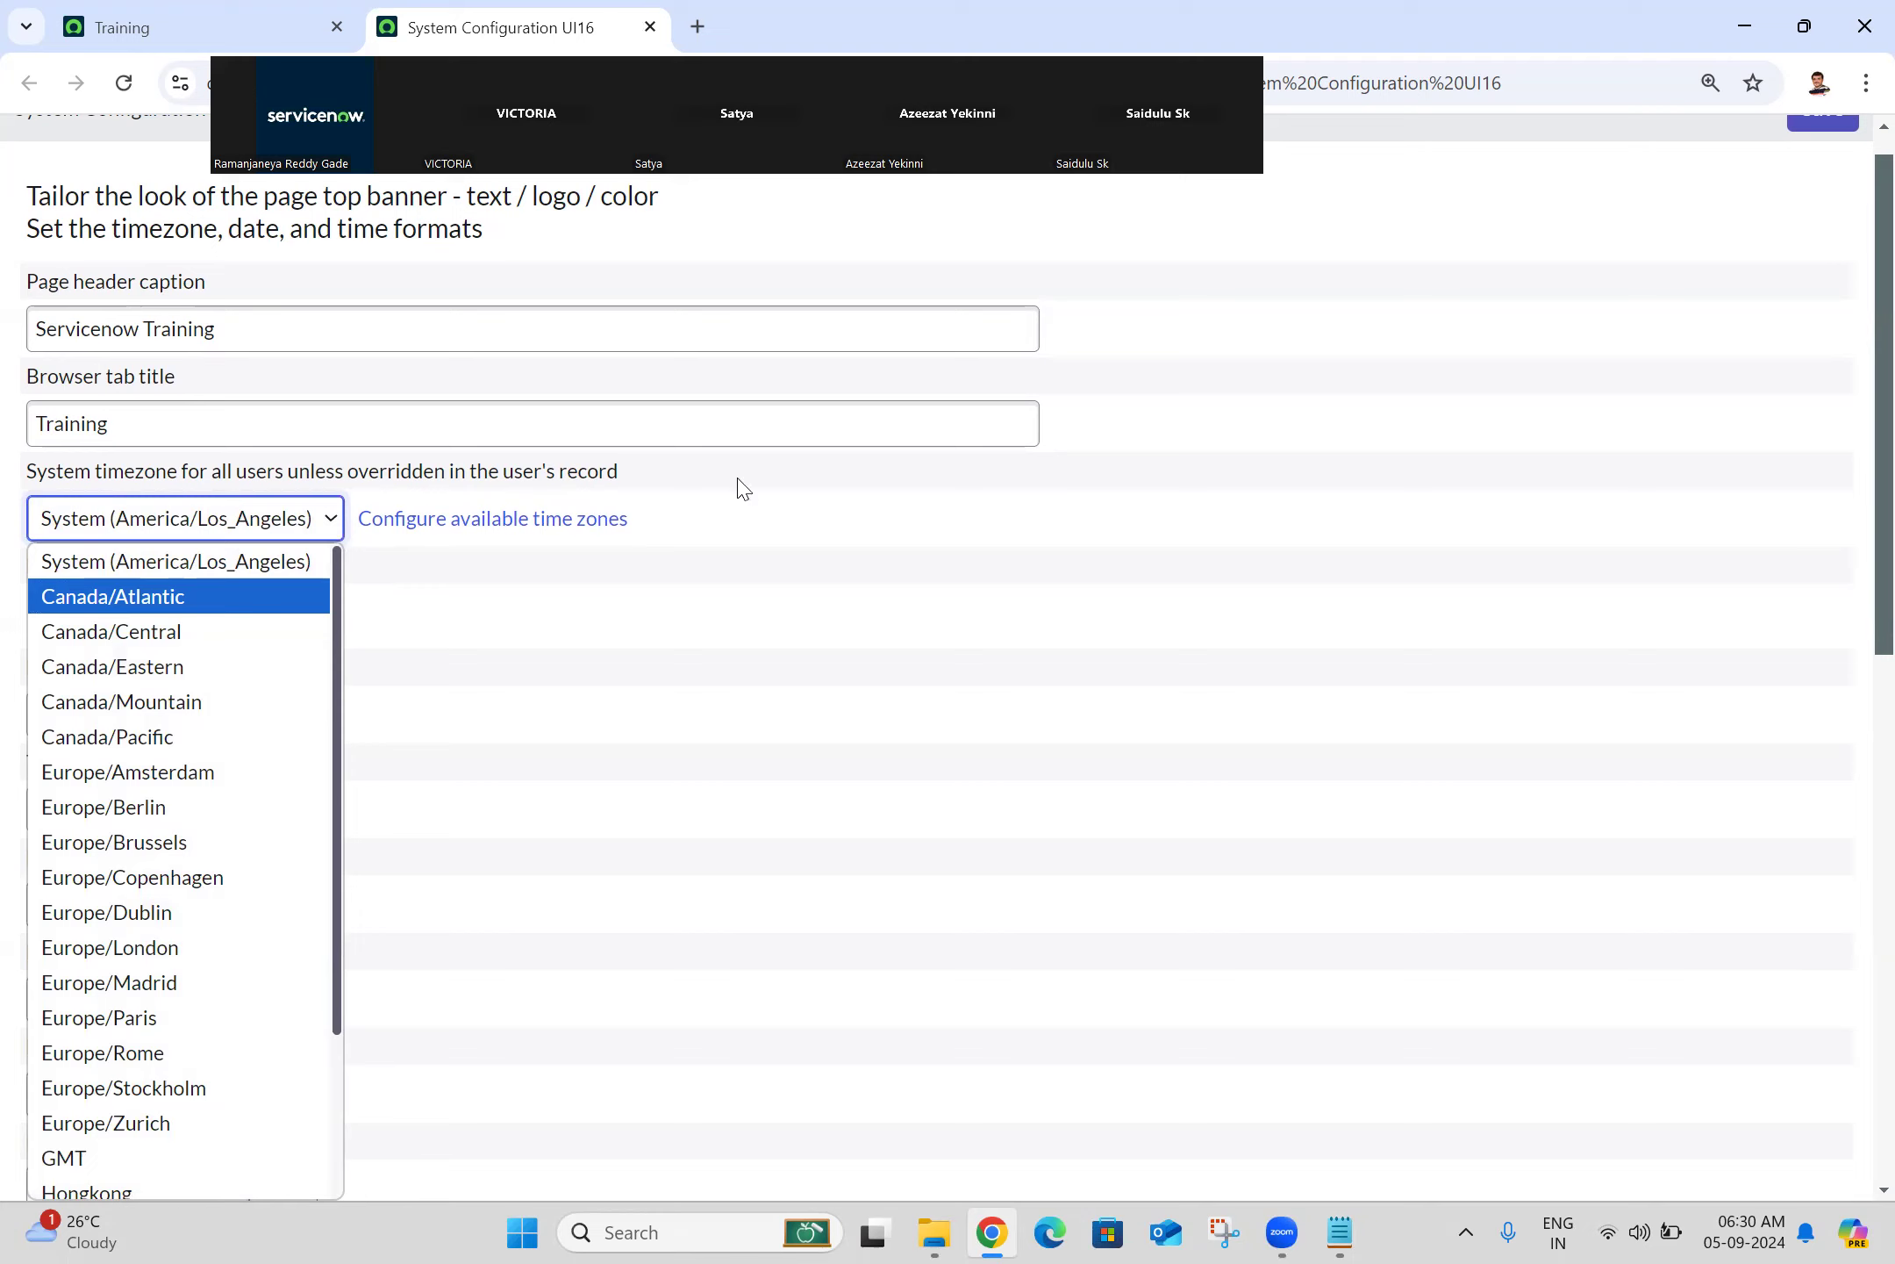
# Step: Open the time zone configuration and search the Available list for Asia/Kolkata
pyautogui.click(514, 529)
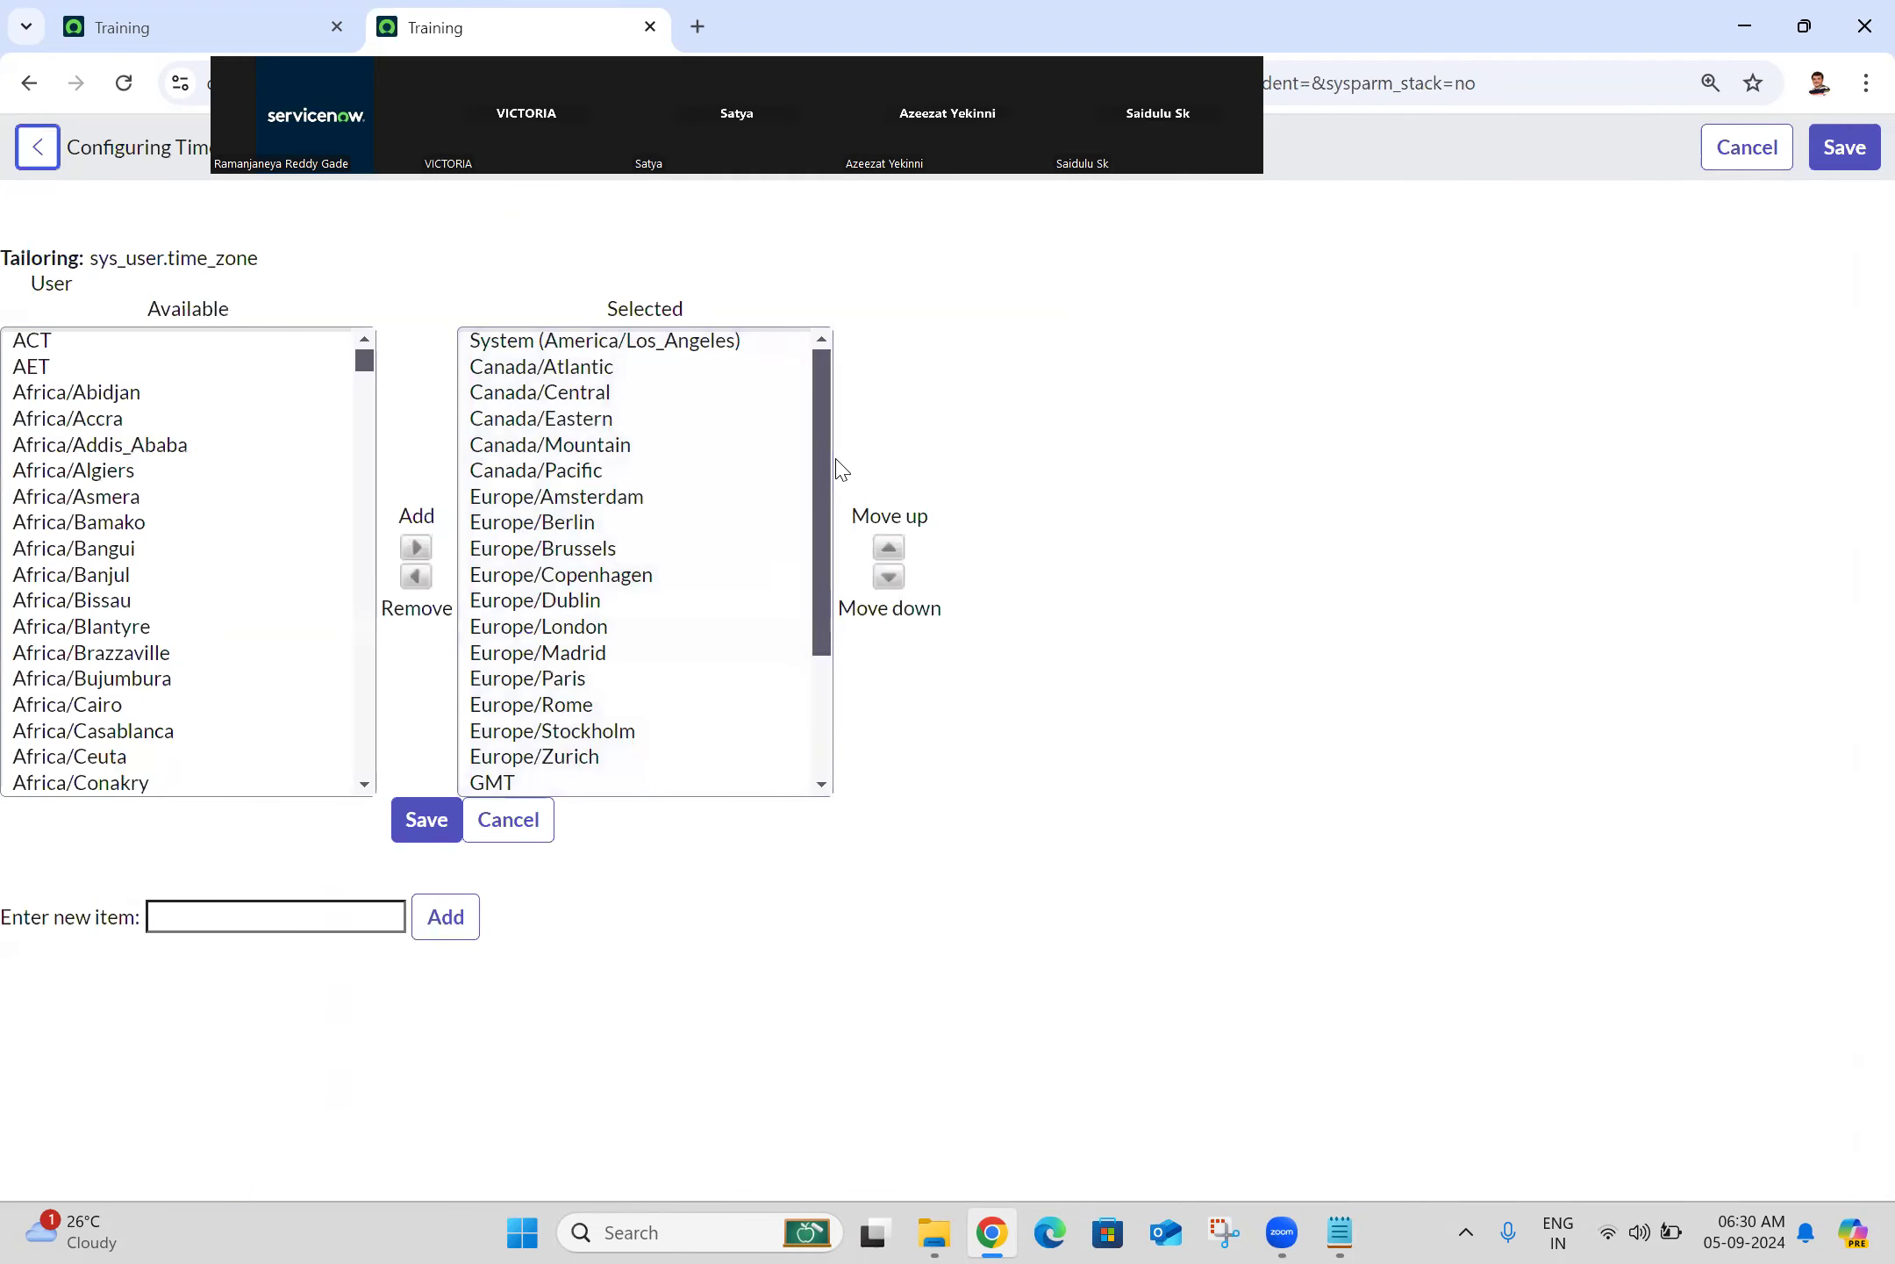
pyautogui.moveTo(824, 461); pyautogui.dragTo(812, 283)
pyautogui.click(77, 351)
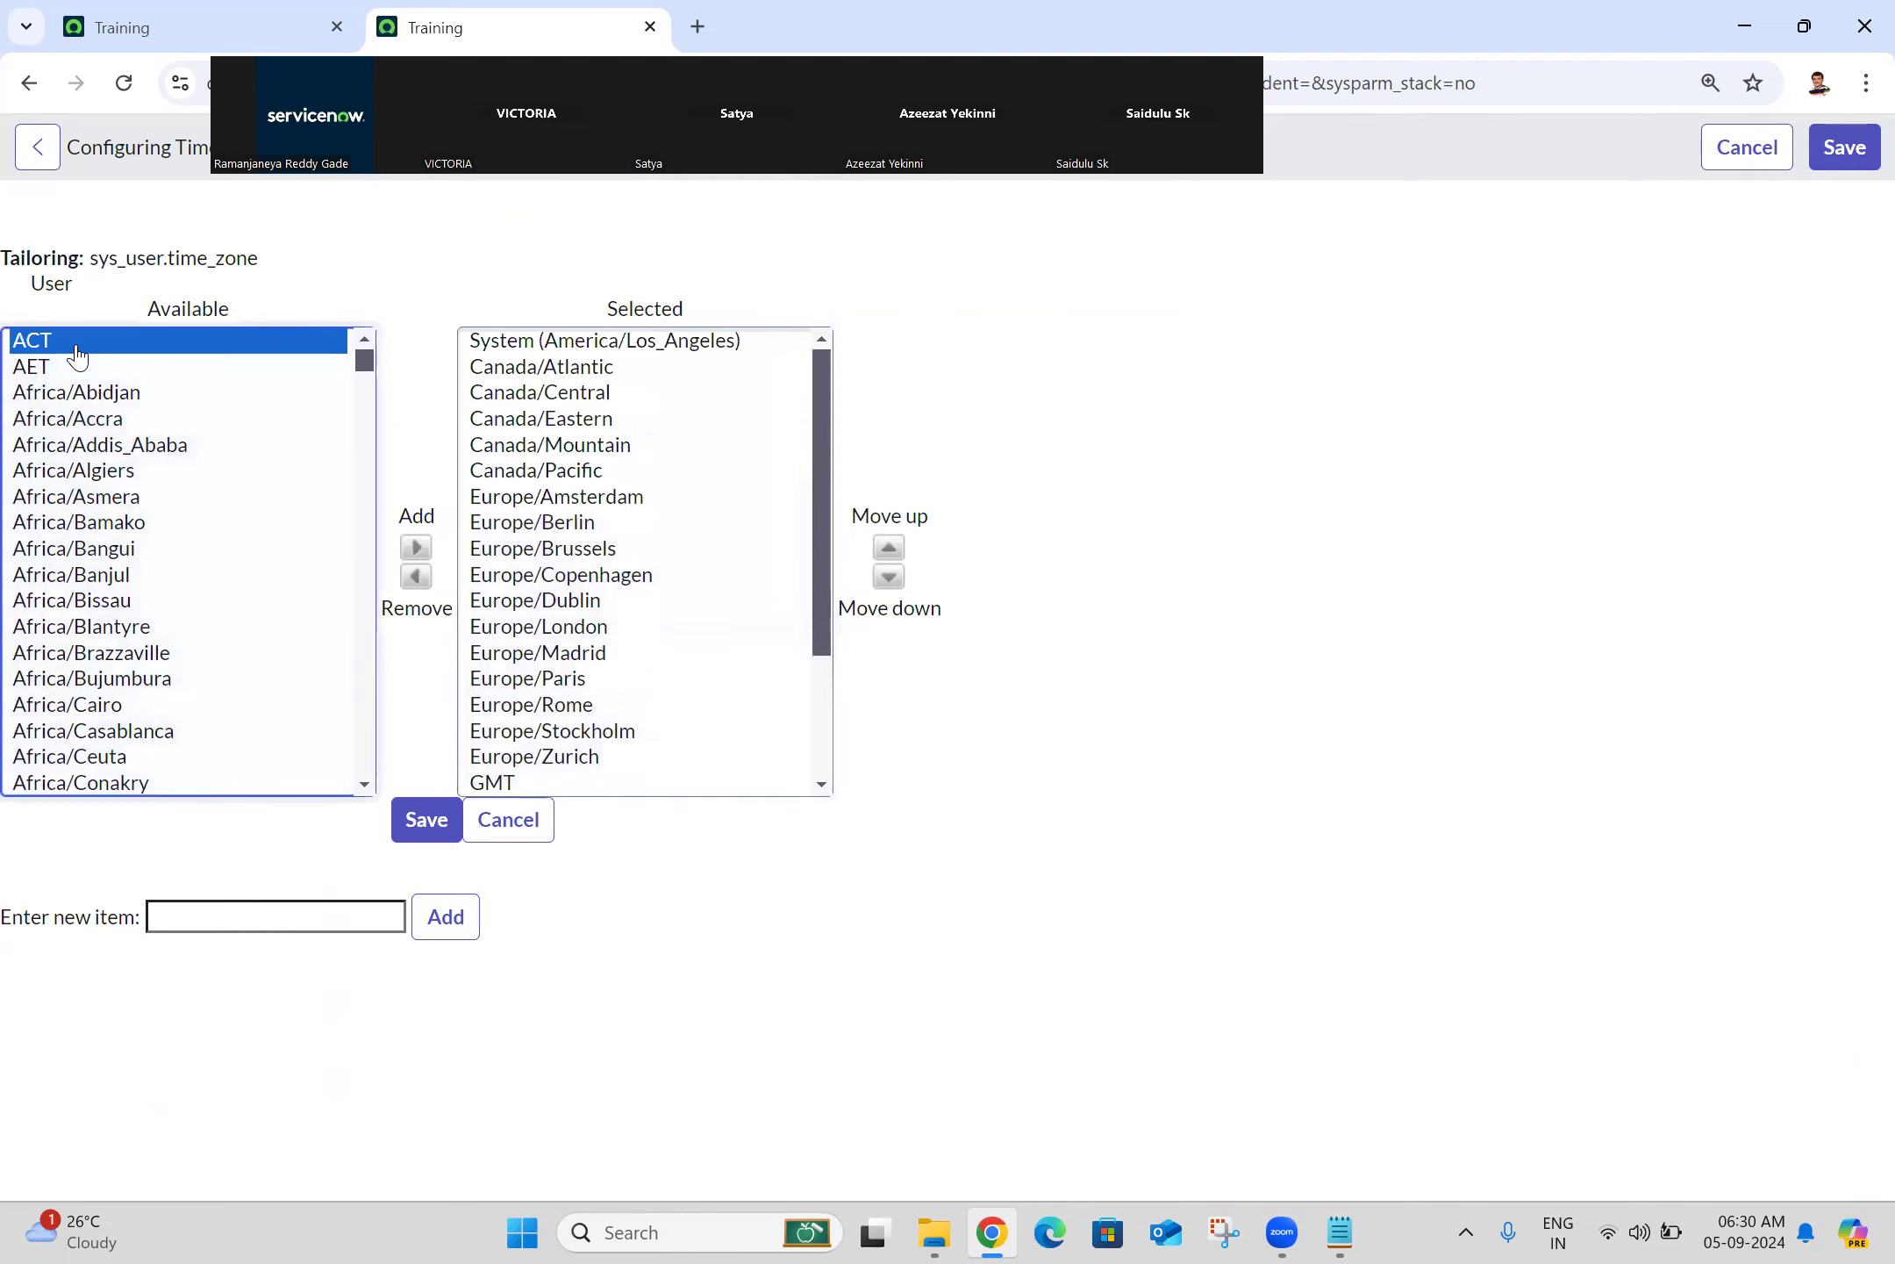
pyautogui.press('i')
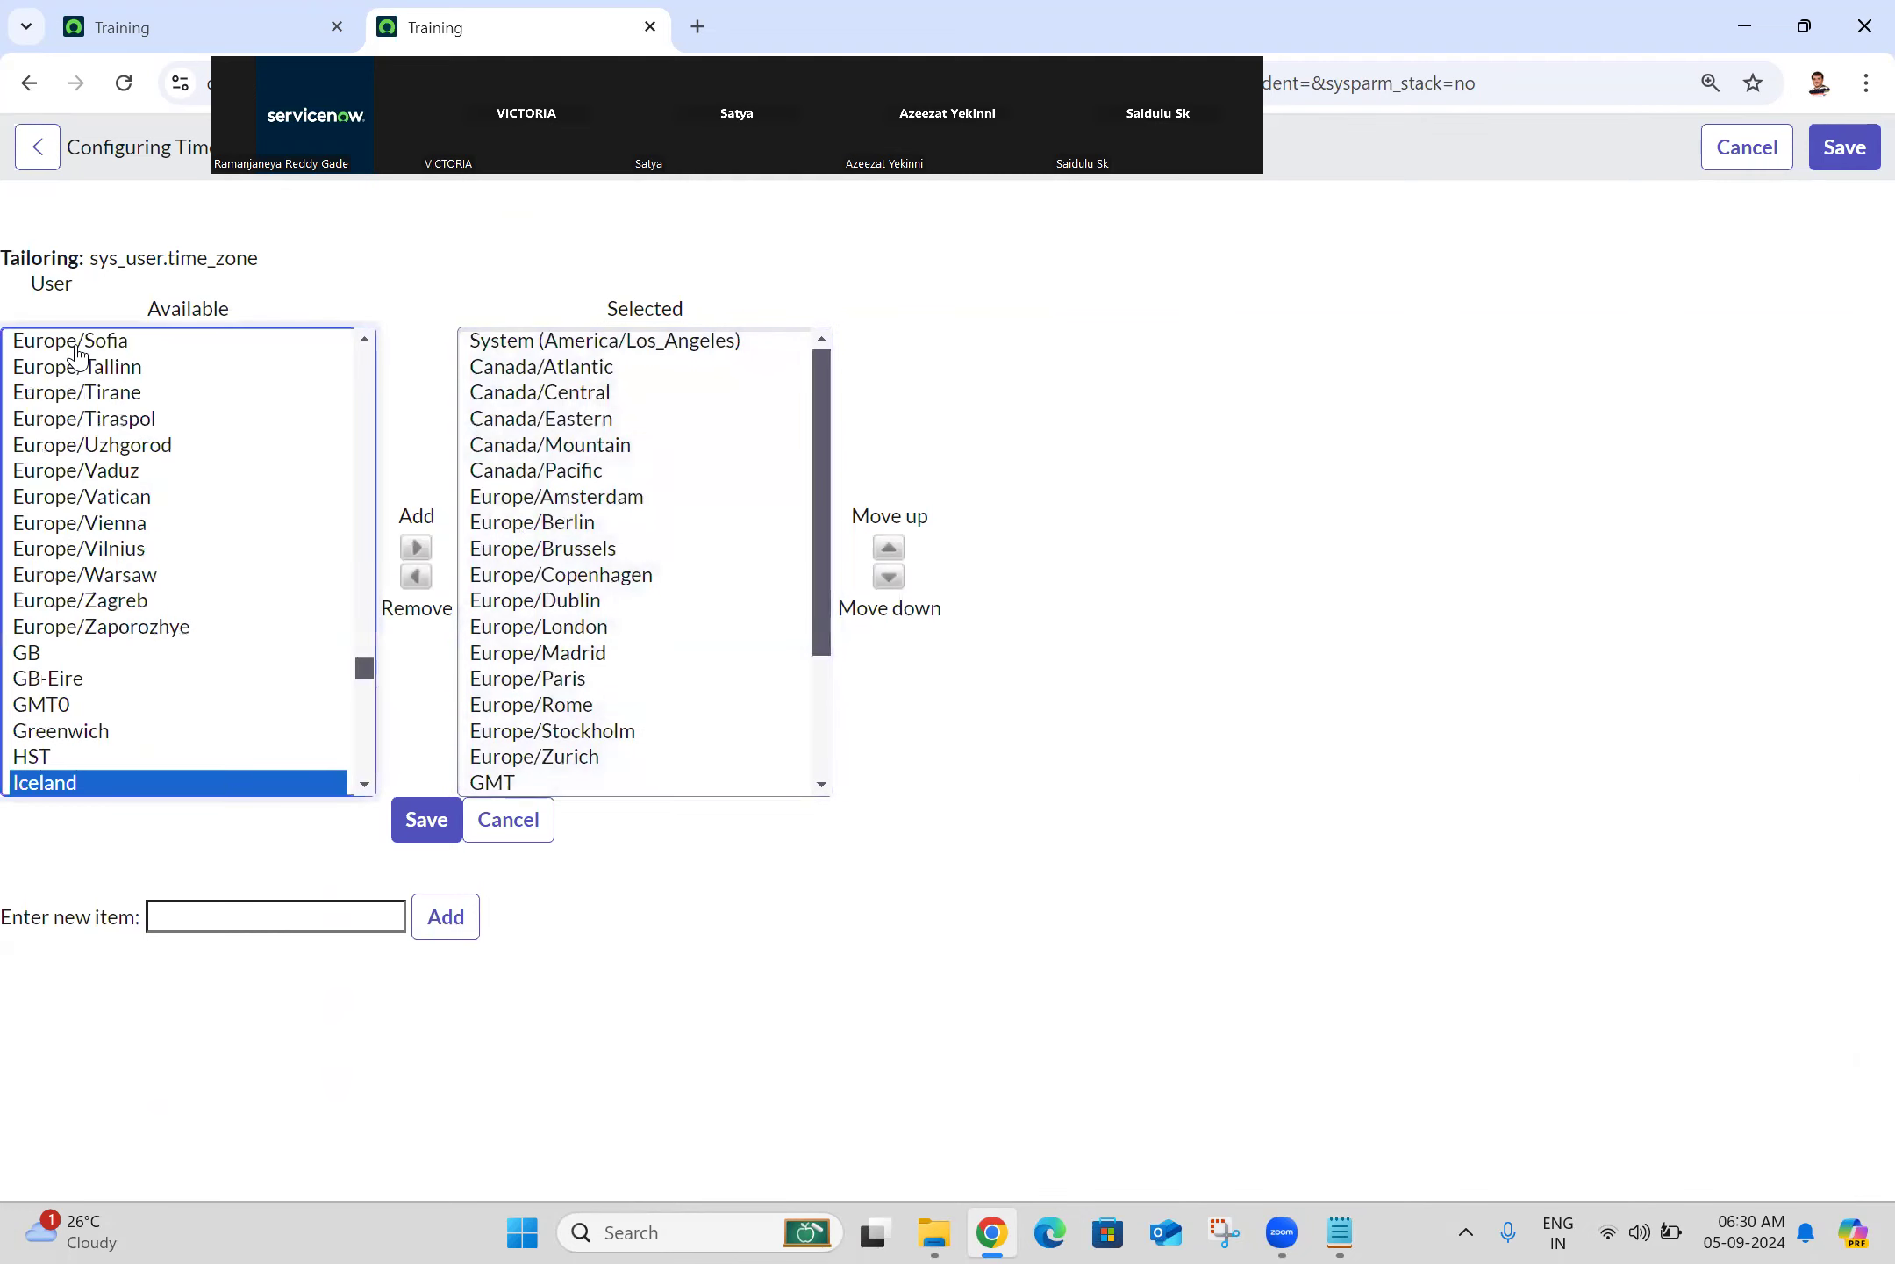
pyautogui.press('i')
pyautogui.press('i')
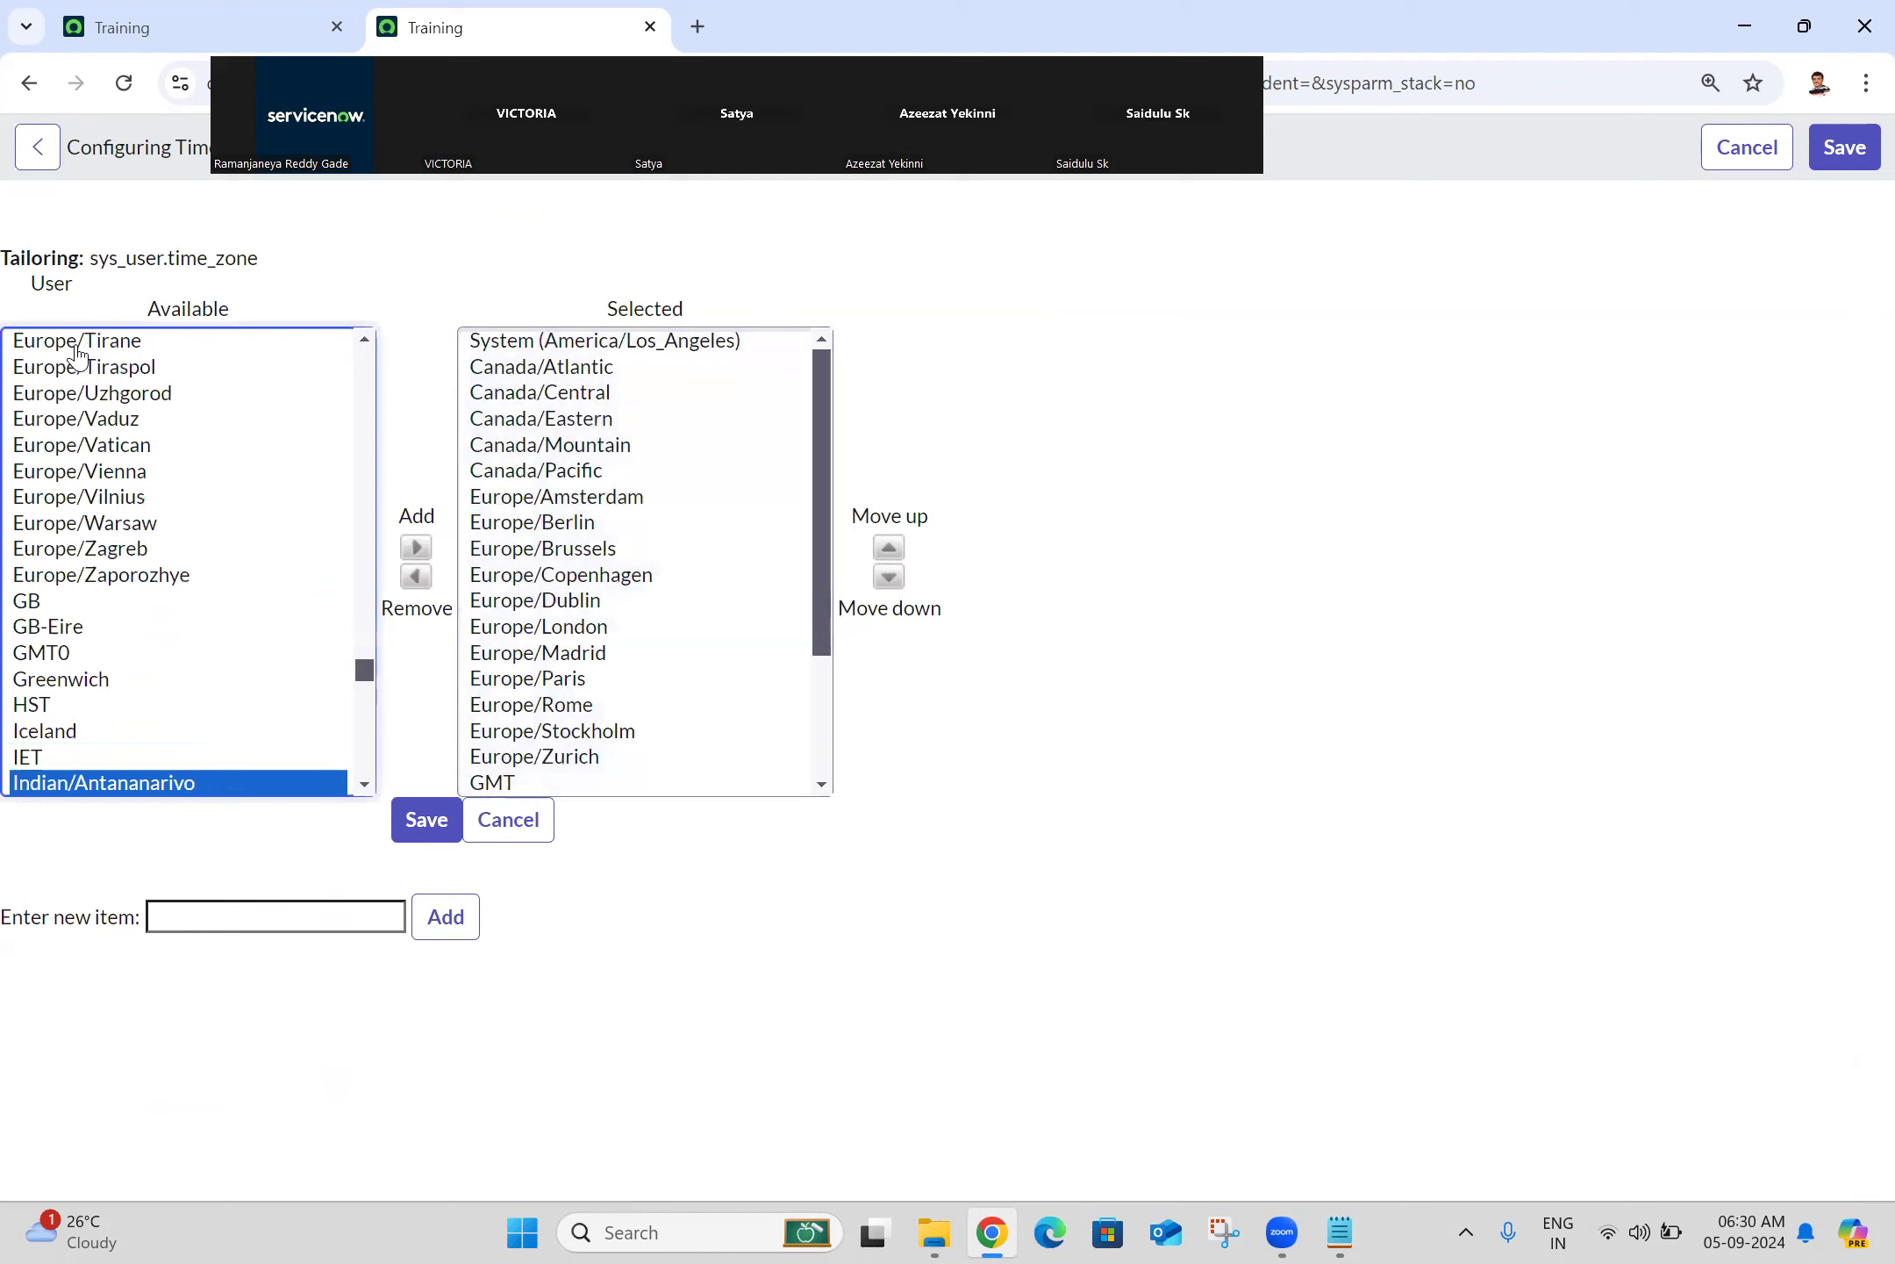
pyautogui.press('i')
pyautogui.press('i')
pyautogui.press('i')
pyautogui.press('i')
pyautogui.press('i')
pyautogui.press('i')
pyautogui.press('i')
pyautogui.press('i')
pyautogui.press('i')
pyautogui.press('i')
pyautogui.press('i')
pyautogui.press('i')
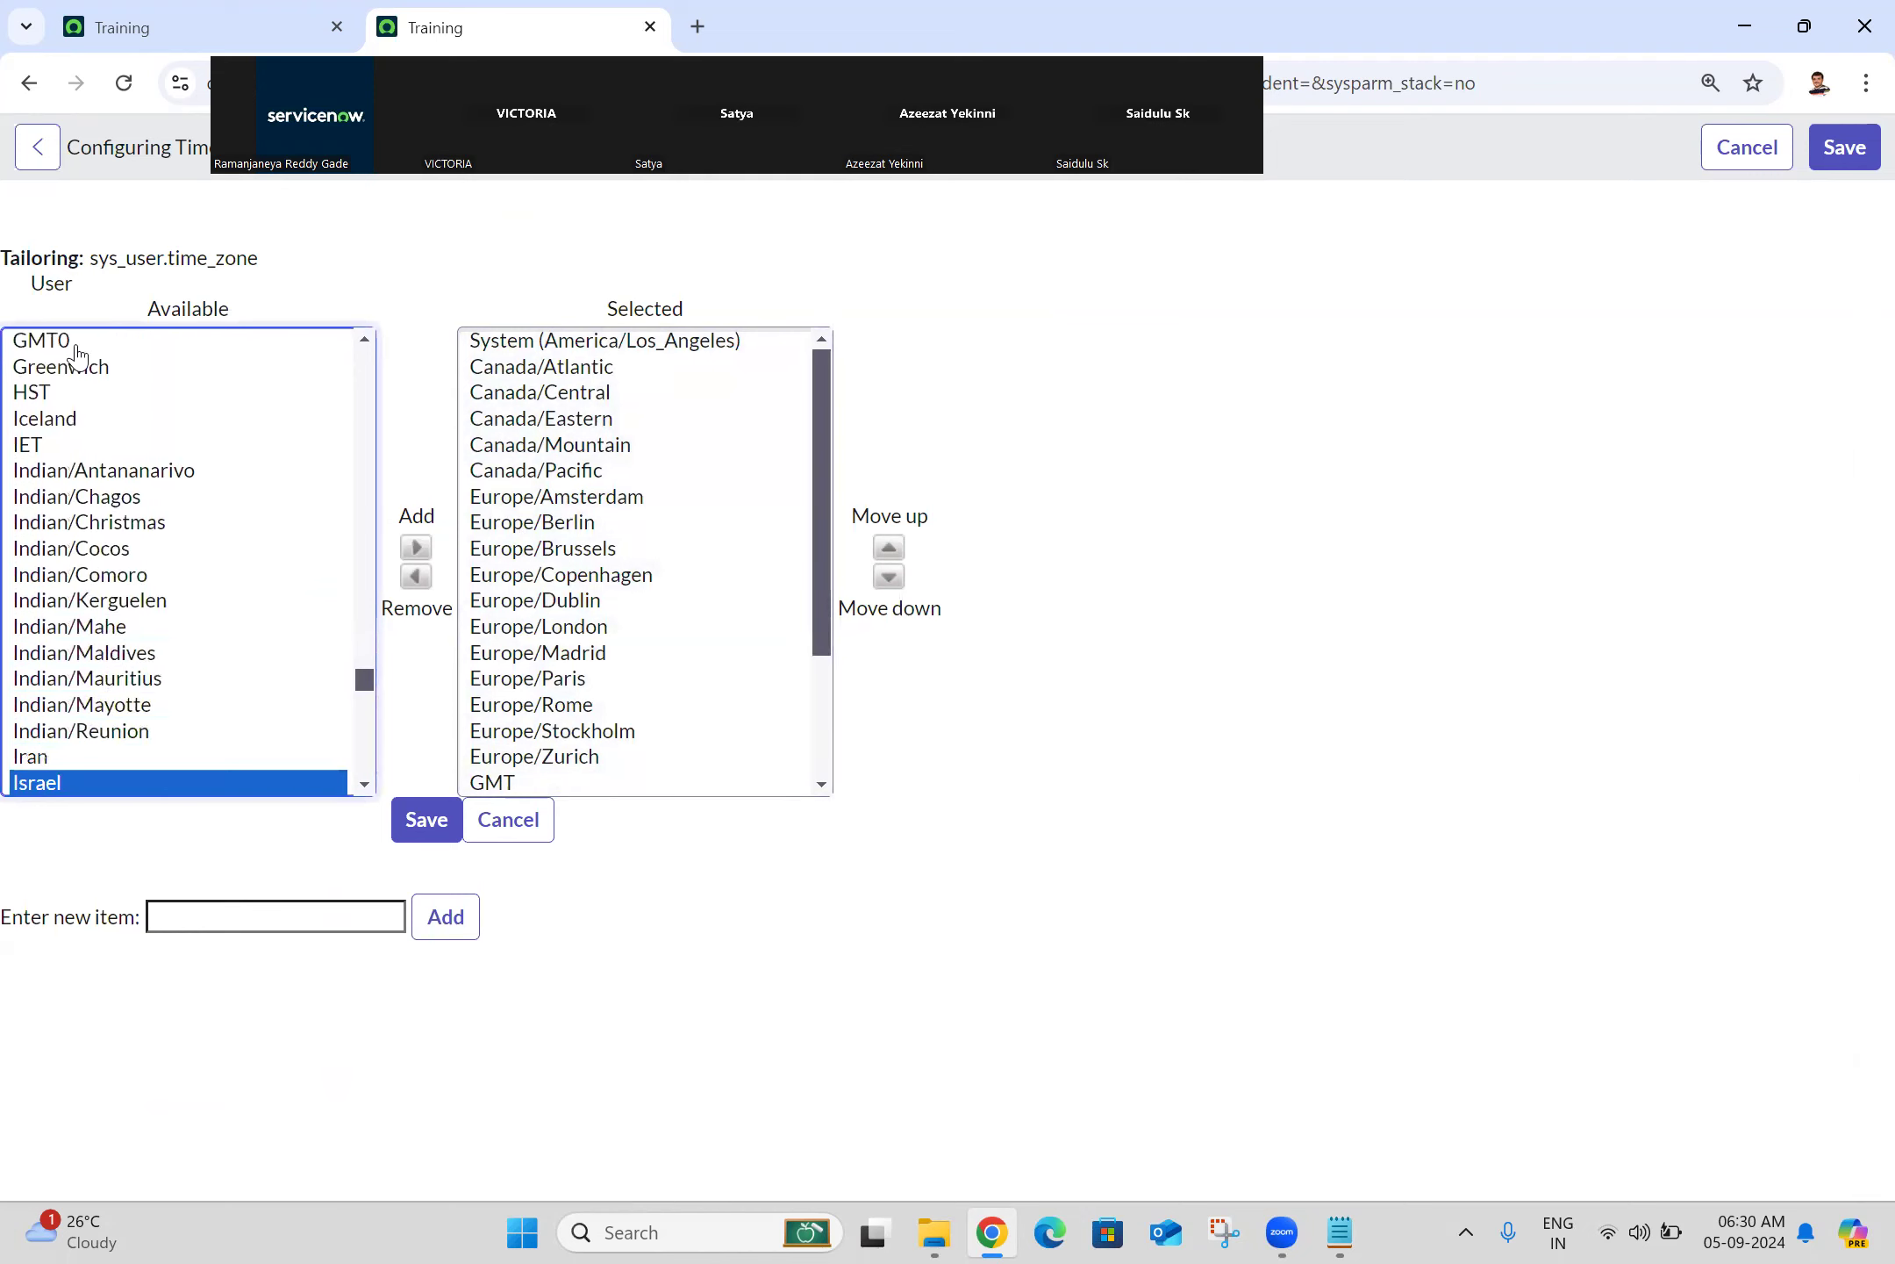
pyautogui.press('i')
pyautogui.press('i')
pyautogui.press('i')
pyautogui.press('i')
pyautogui.press('i')
pyautogui.press('i')
pyautogui.press('i')
pyautogui.press('i')
pyautogui.press('i')
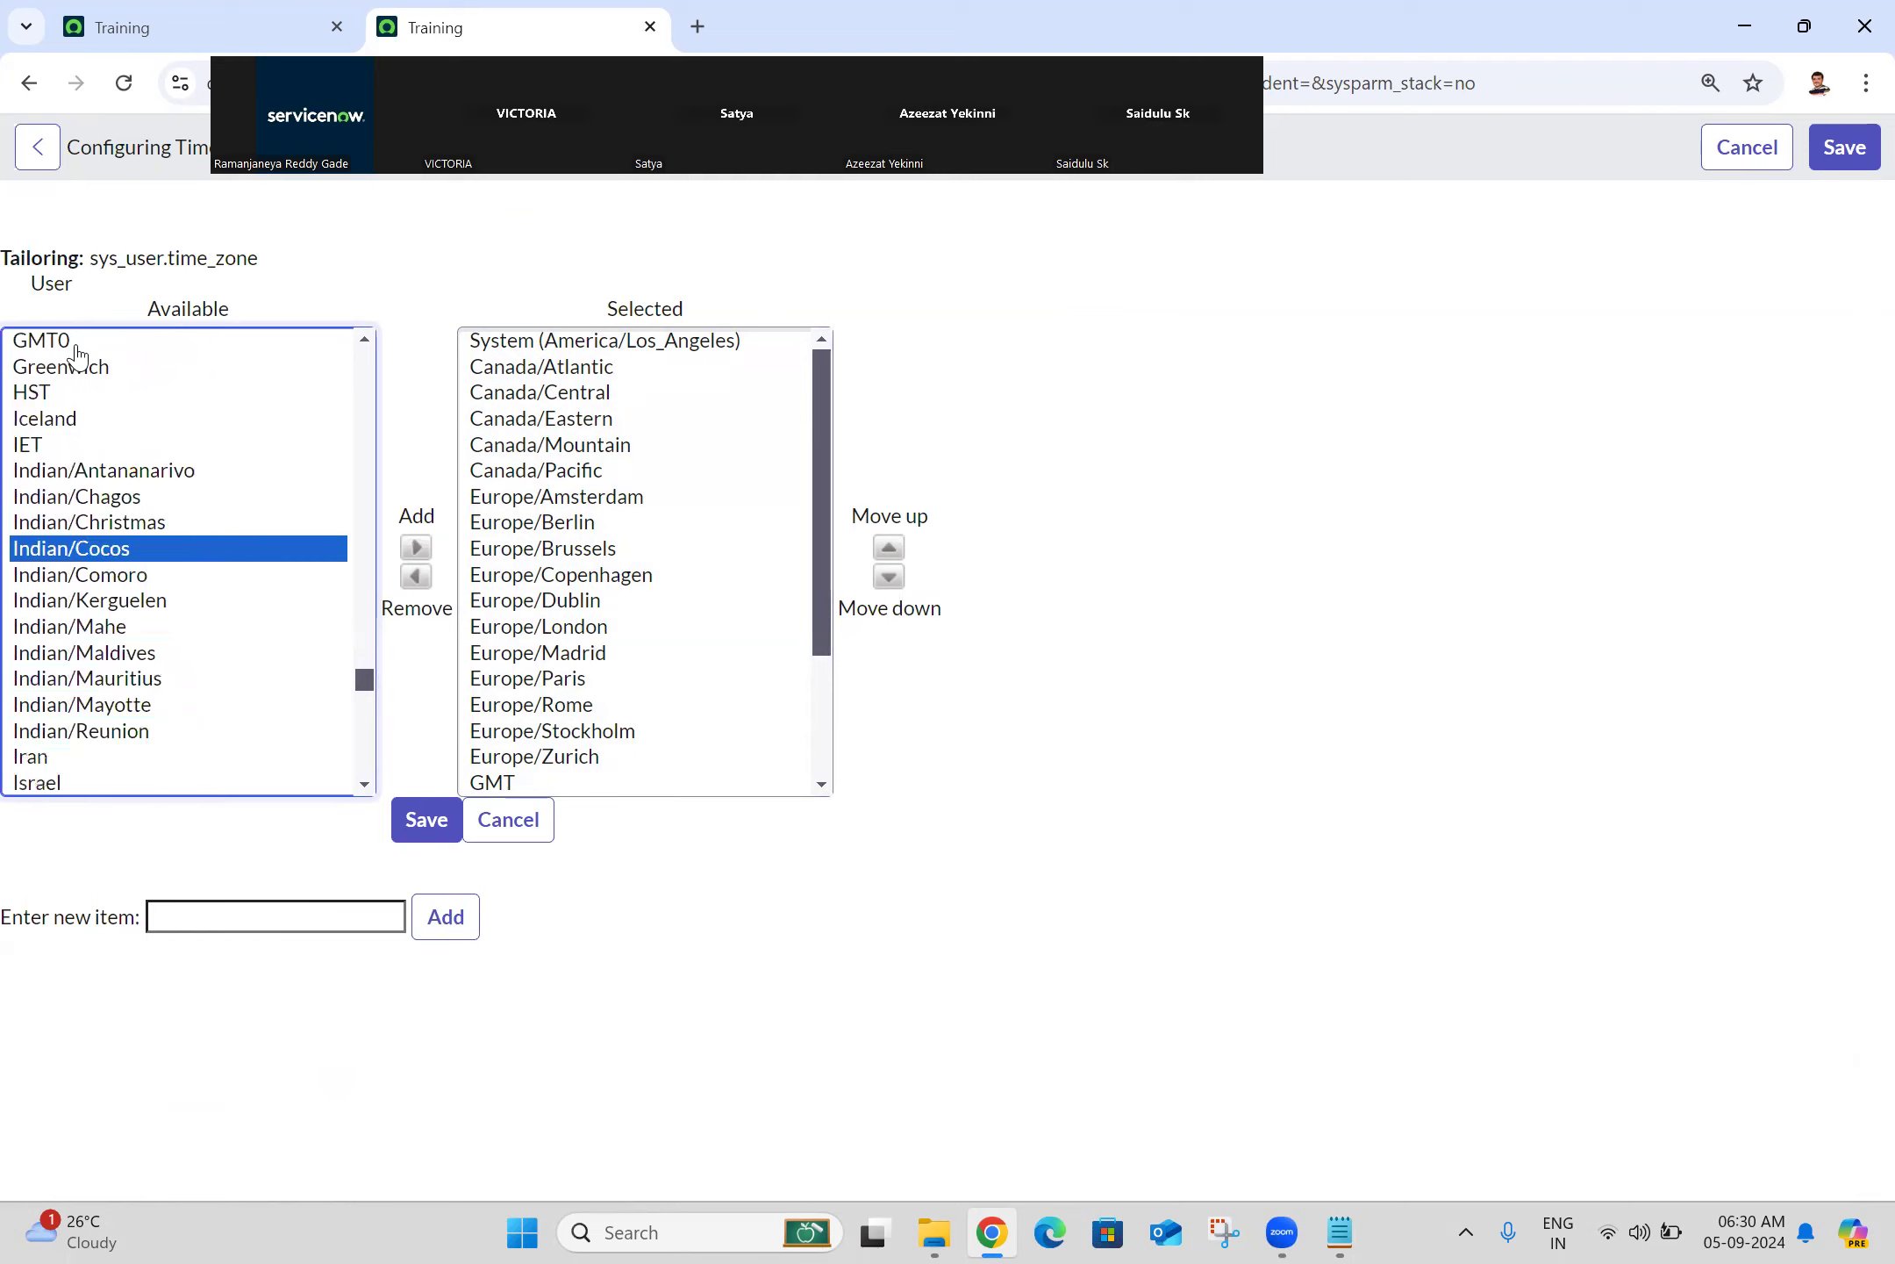
pyautogui.press('i')
pyautogui.press('i')
pyautogui.press('i')
pyautogui.press('i')
pyautogui.press('i')
pyautogui.press('i')
pyautogui.press('i')
pyautogui.press('i')
pyautogui.press('i')
pyautogui.press('i')
pyautogui.press('i')
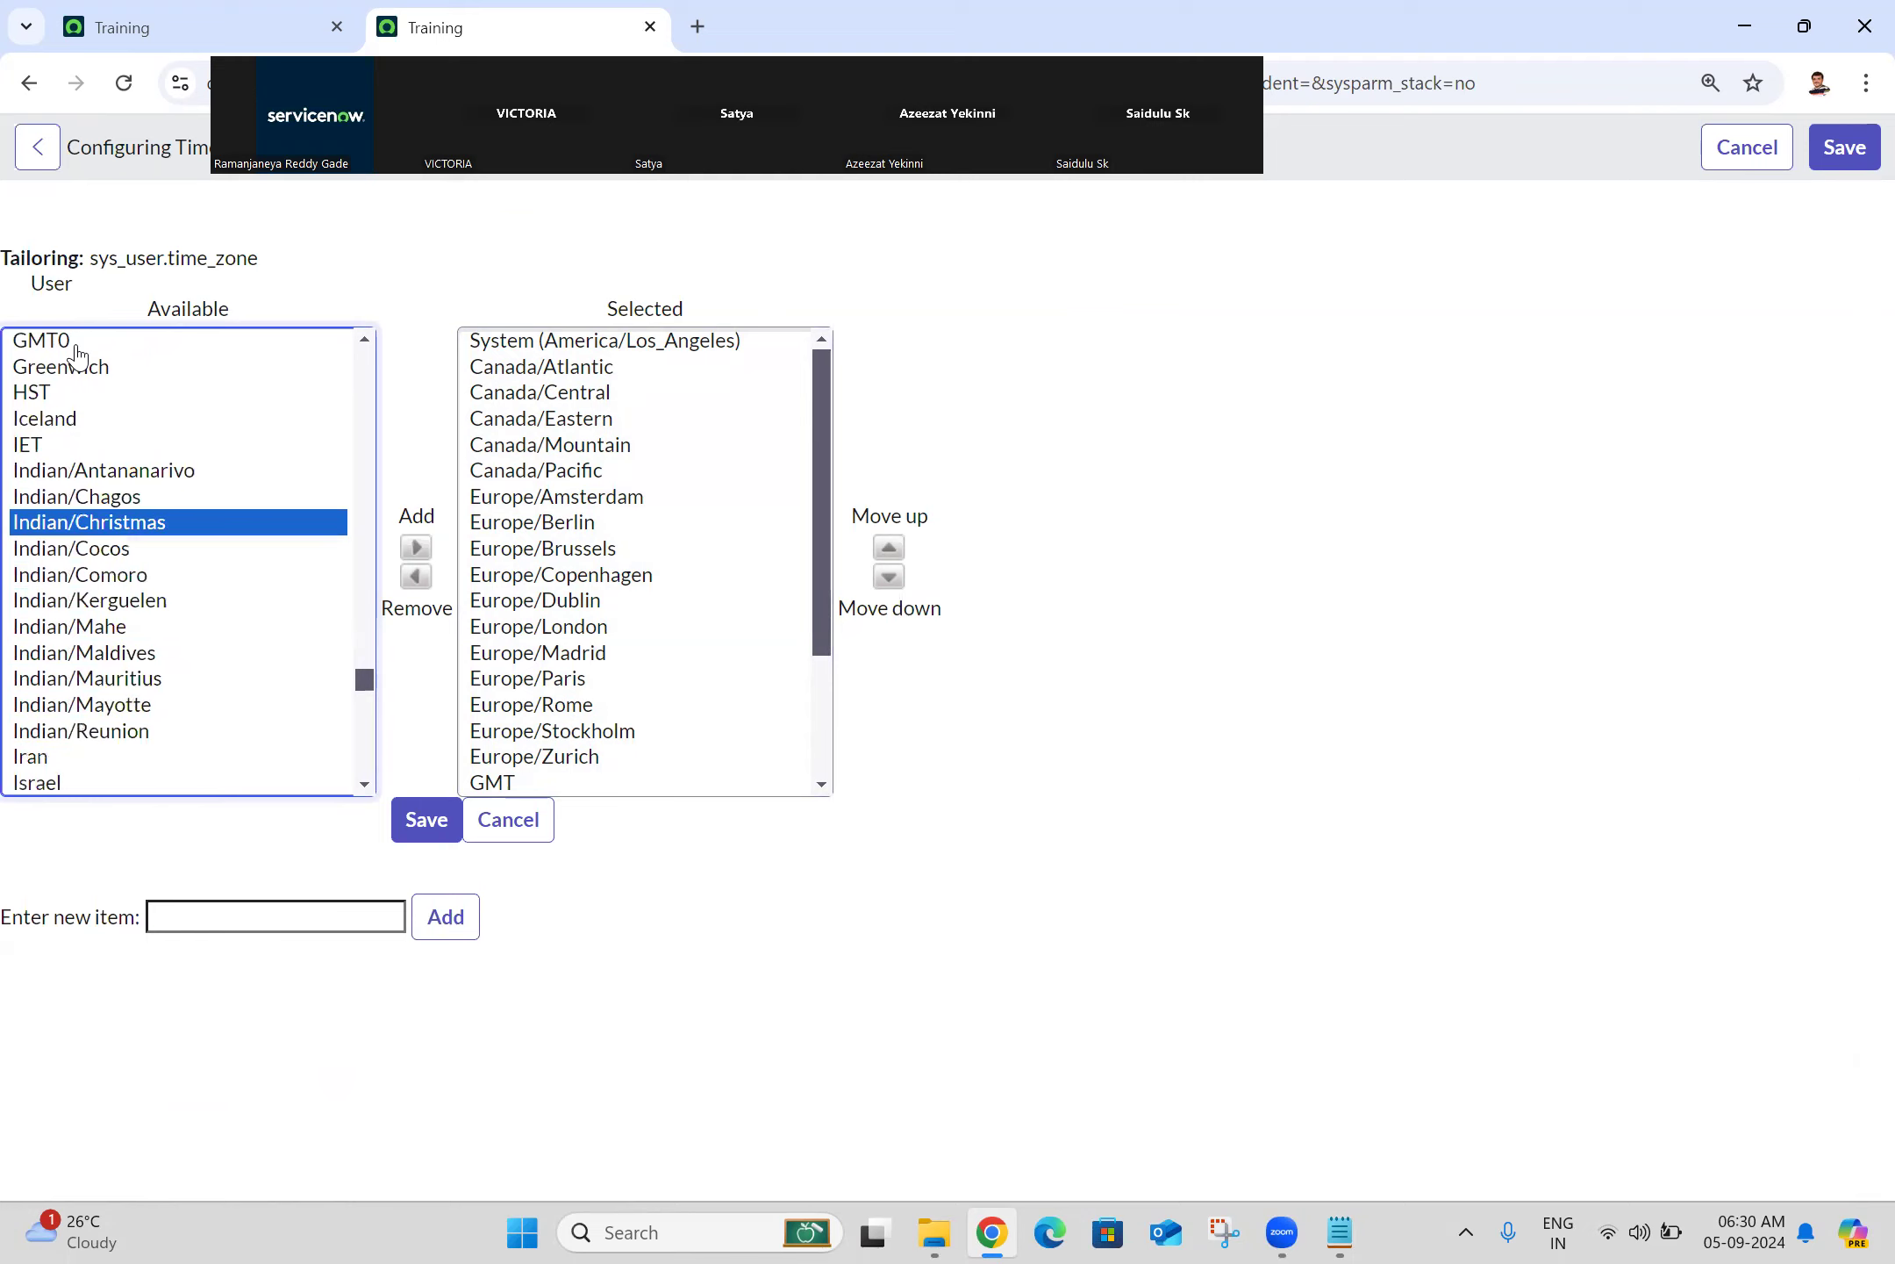
pyautogui.press('a')
pyautogui.press('a')
pyautogui.press('a')
pyautogui.press('a')
pyautogui.press('a')
pyautogui.press('a')
pyautogui.press('a')
pyautogui.press('a')
pyautogui.press('a')
pyautogui.press('a')
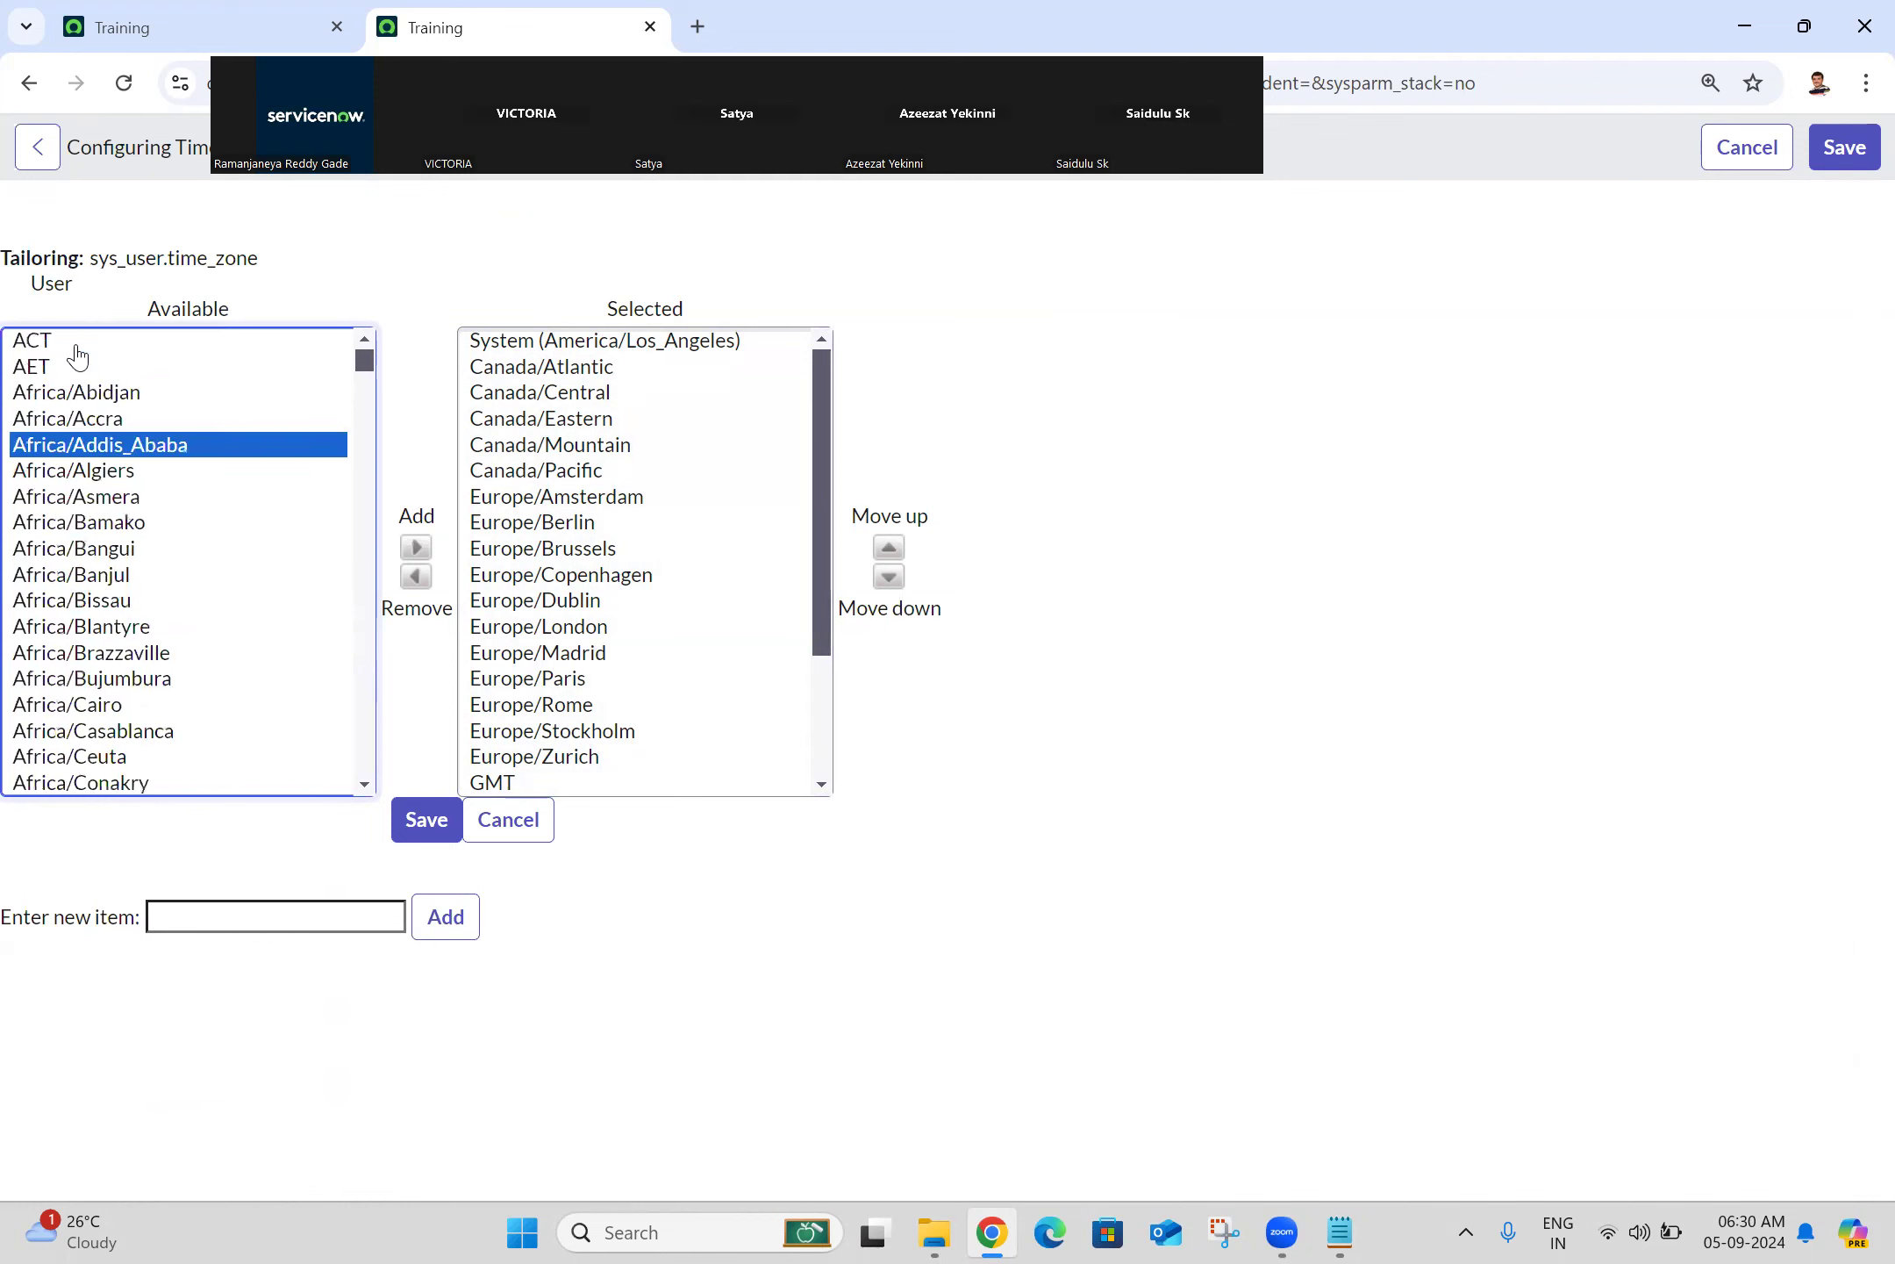
pyautogui.press('a')
pyautogui.press('a')
pyautogui.press('a')
pyautogui.press('a')
pyautogui.press('a')
pyautogui.press('a')
pyautogui.press('a')
pyautogui.press('a')
pyautogui.press('a')
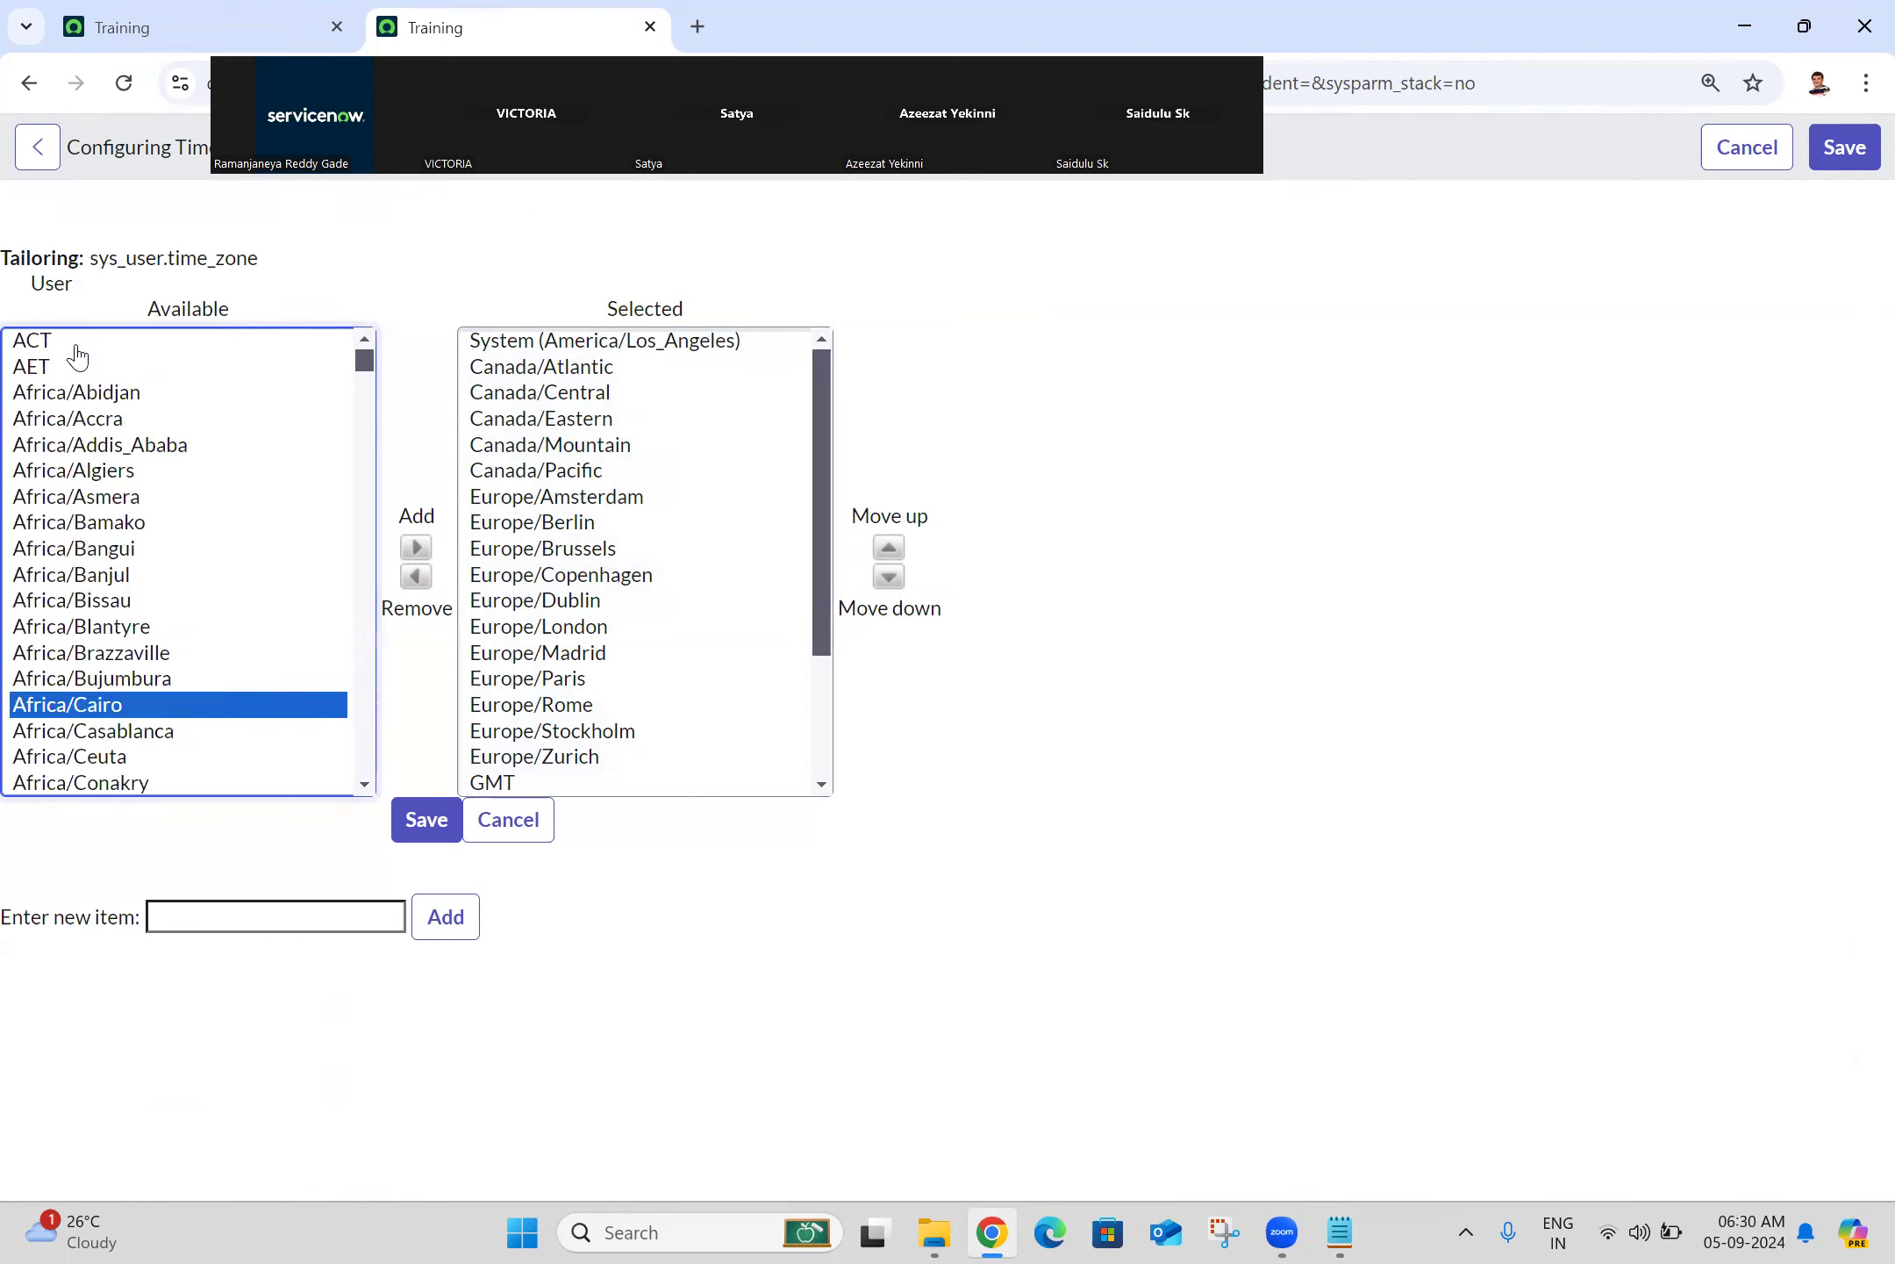
pyautogui.press('a')
pyautogui.press('a')
pyautogui.press('a')
pyautogui.press('a')
pyautogui.press('a')
pyautogui.press('a')
pyautogui.press('a')
pyautogui.press('a')
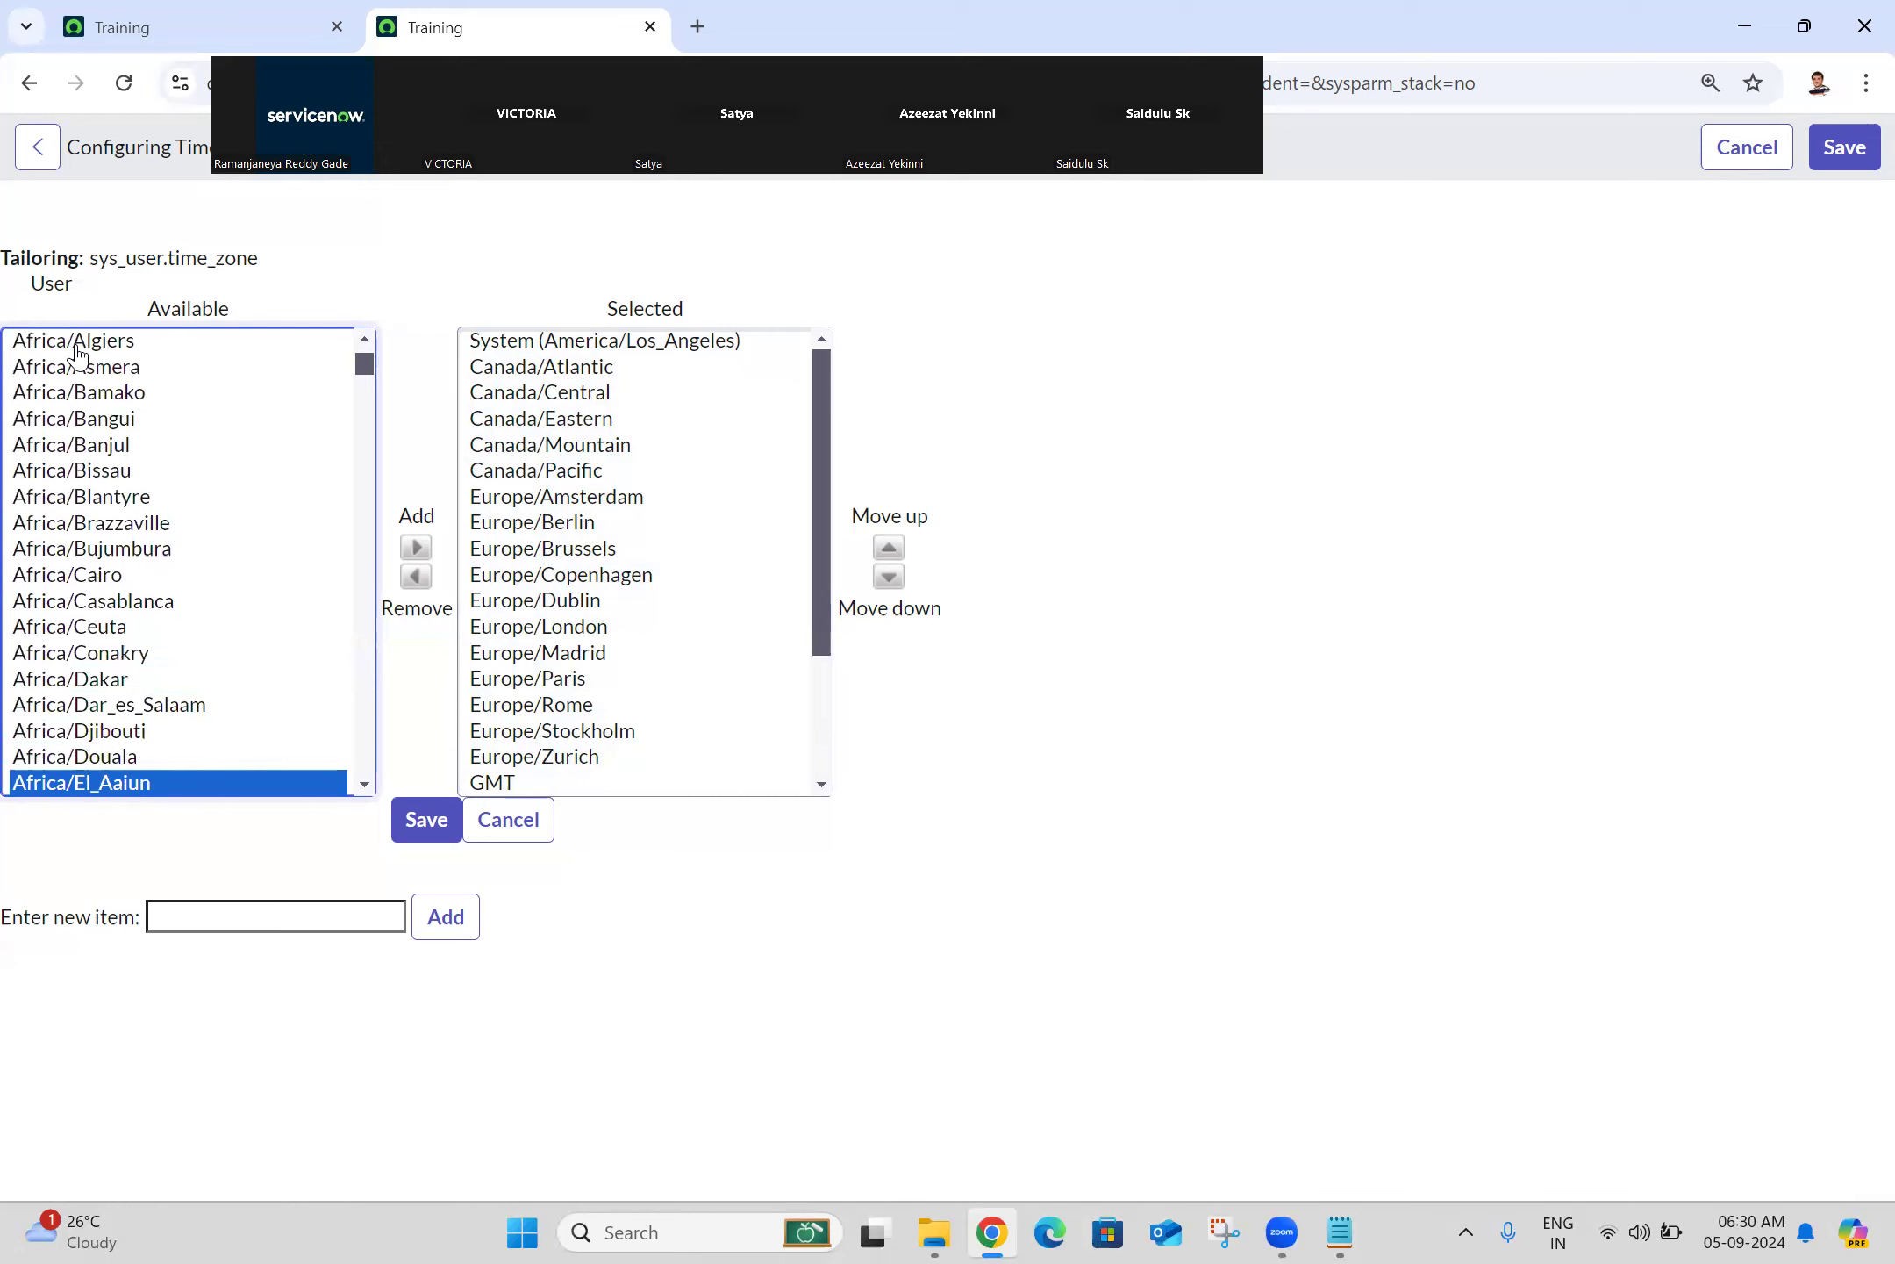
pyautogui.press('a')
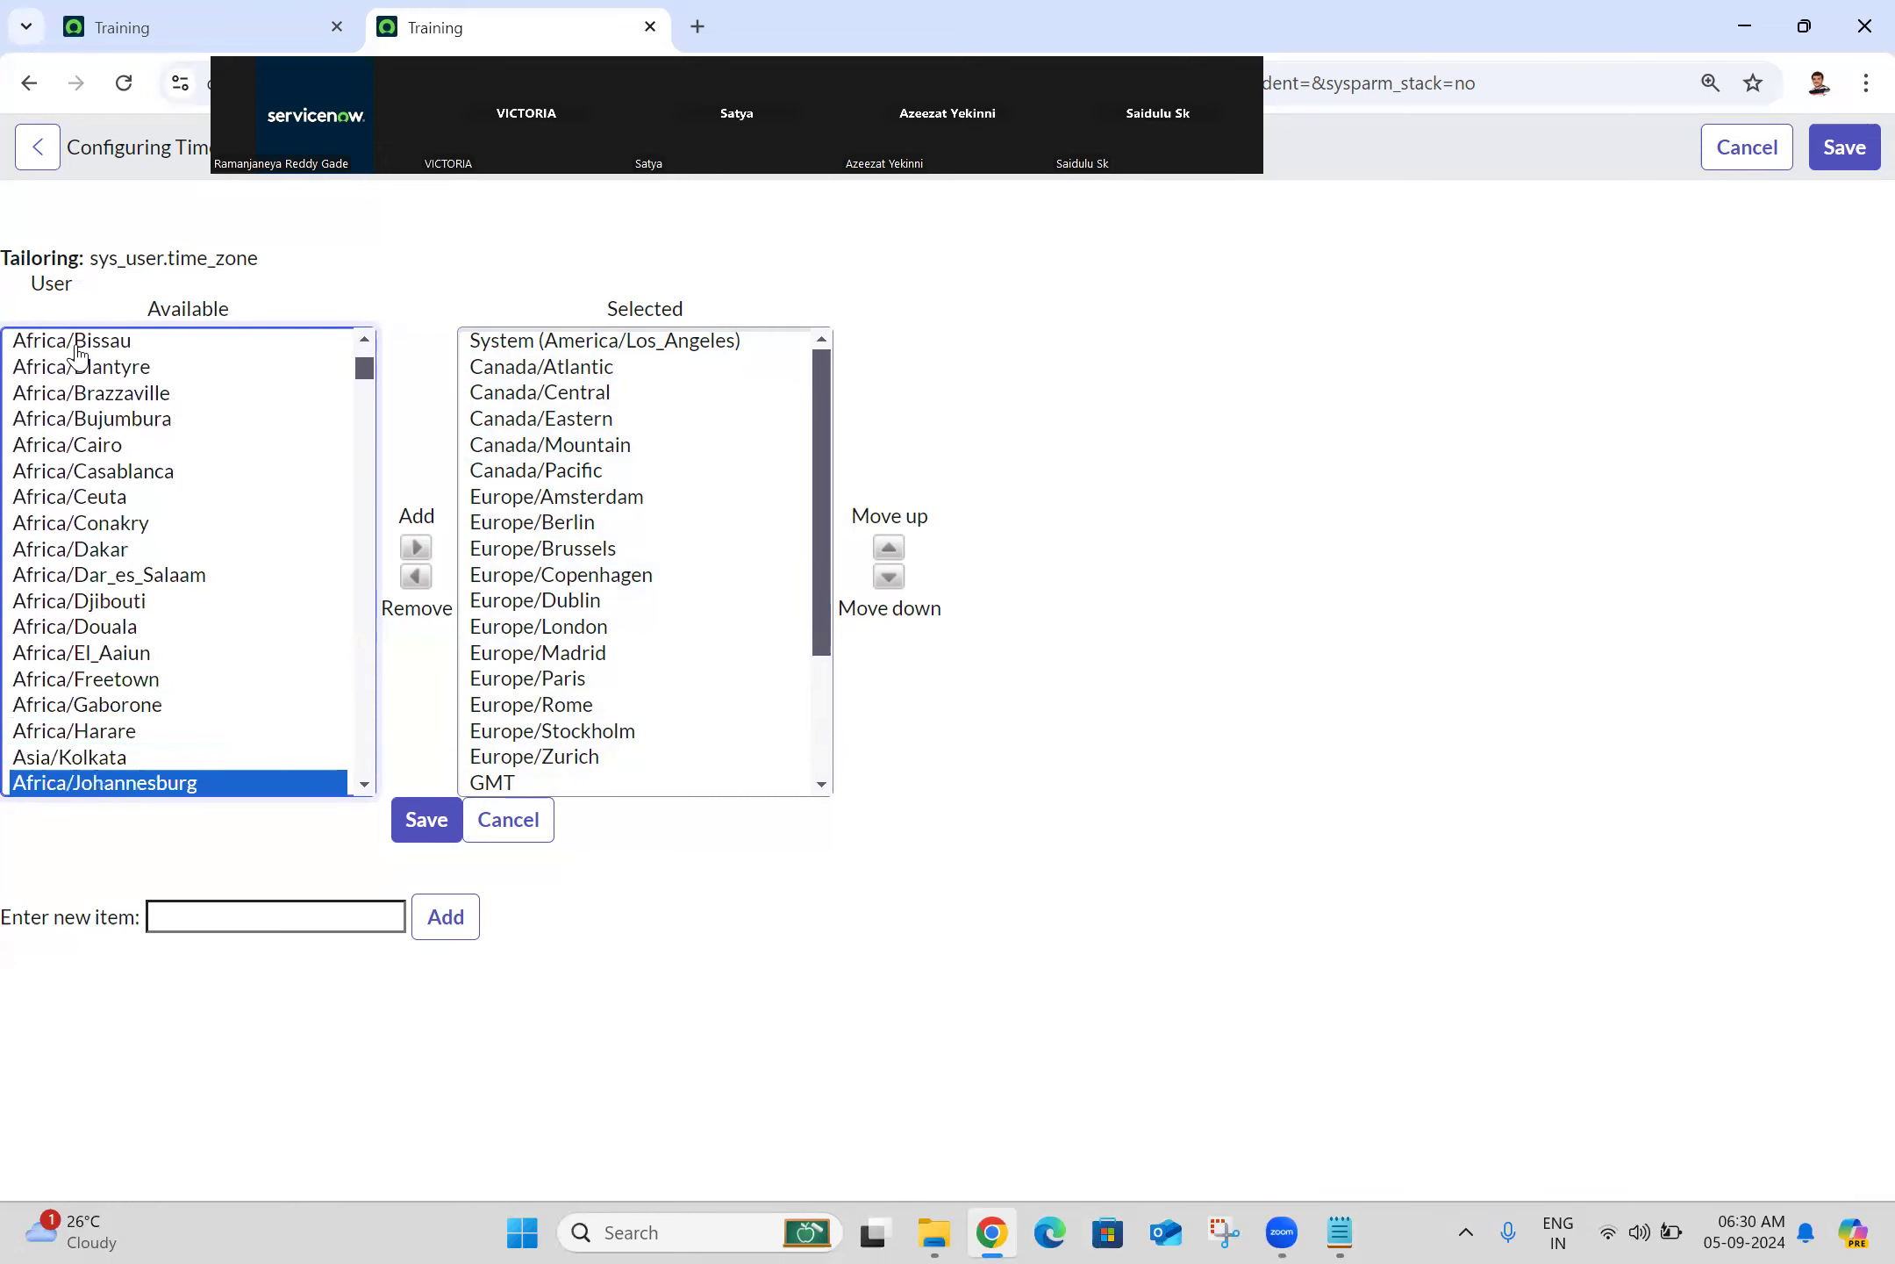
# Step: Move Asia/Kolkata into the Selected time zones and save
pyautogui.click(84, 759)
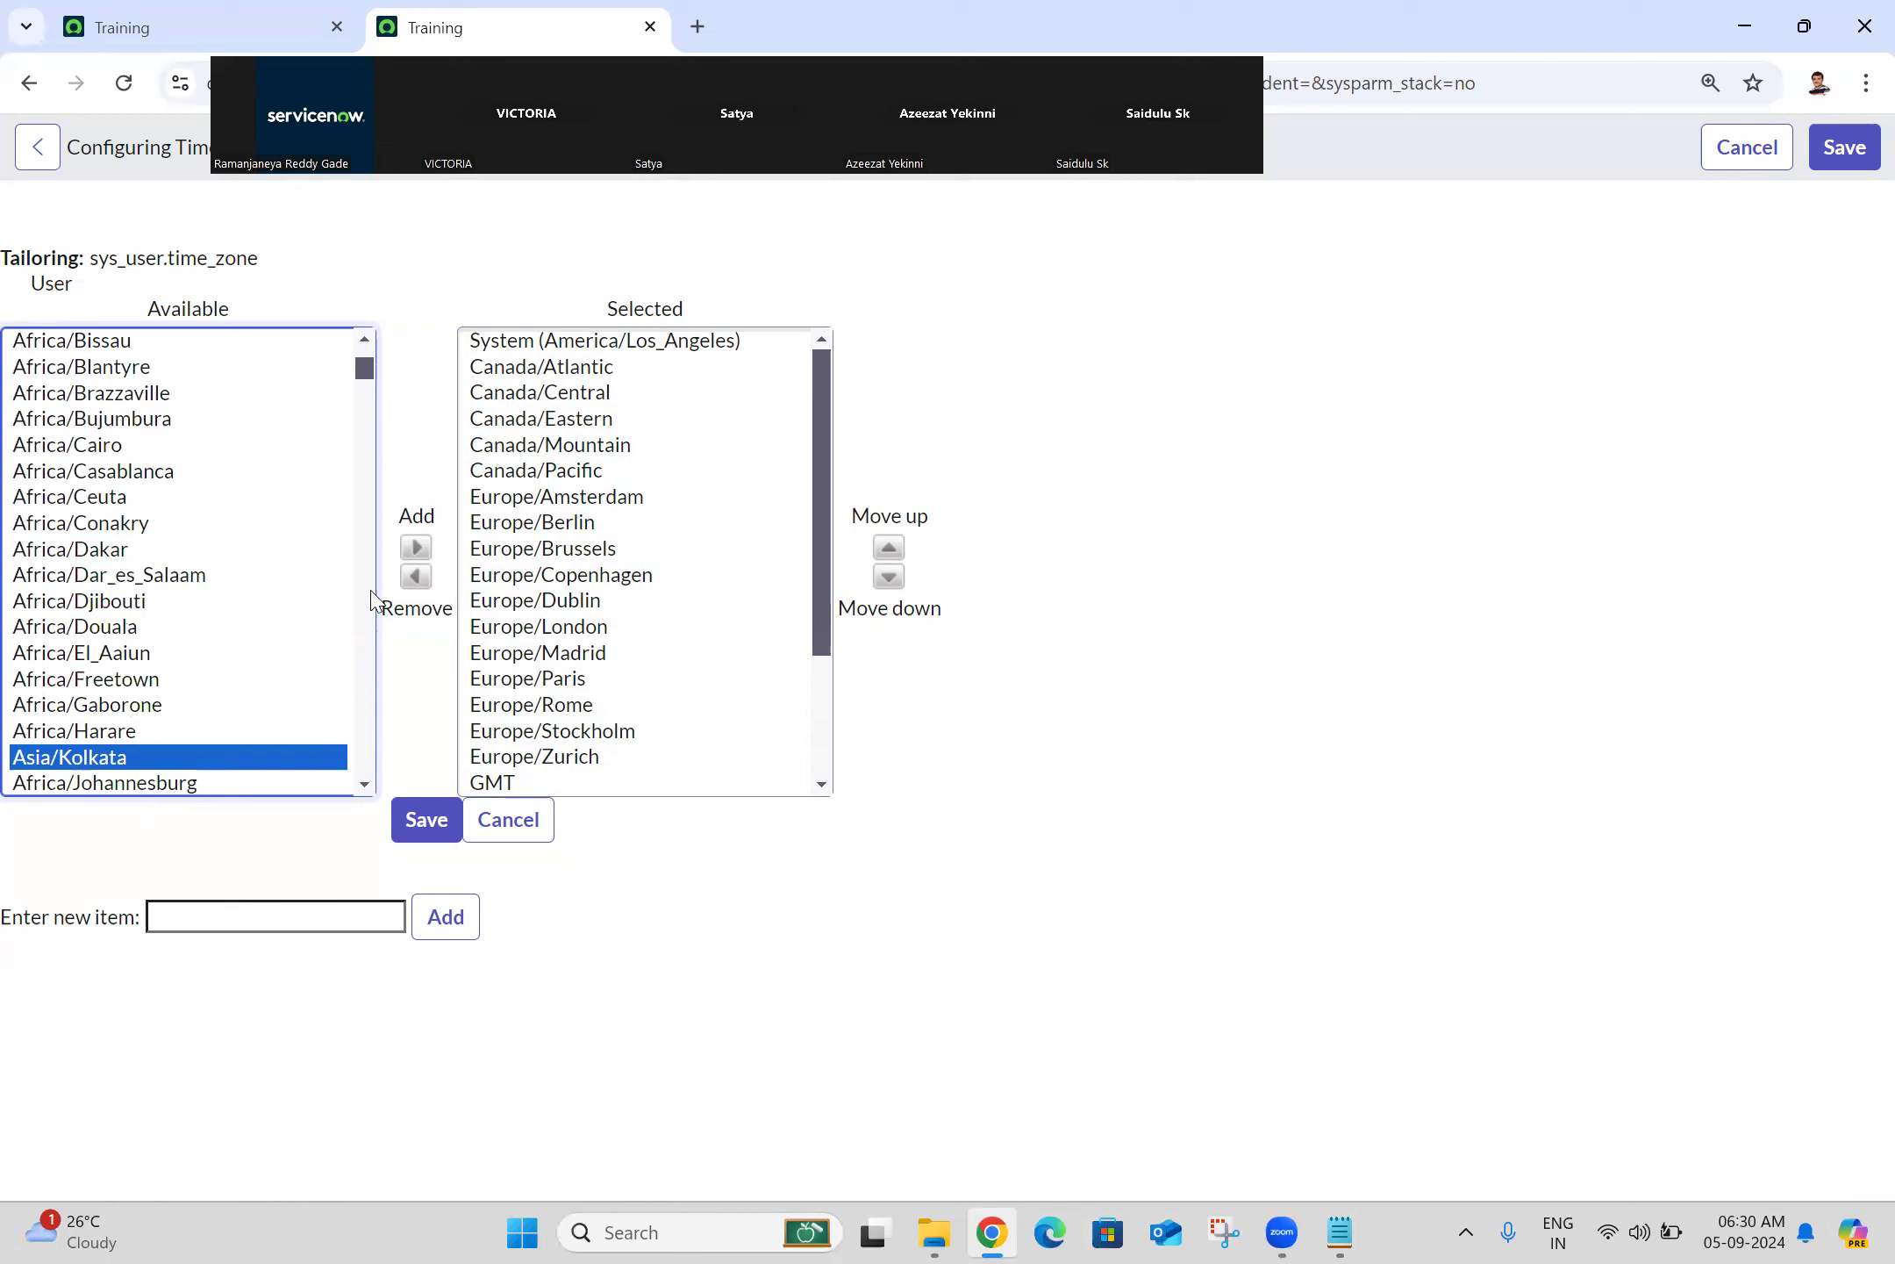
pyautogui.click(414, 551)
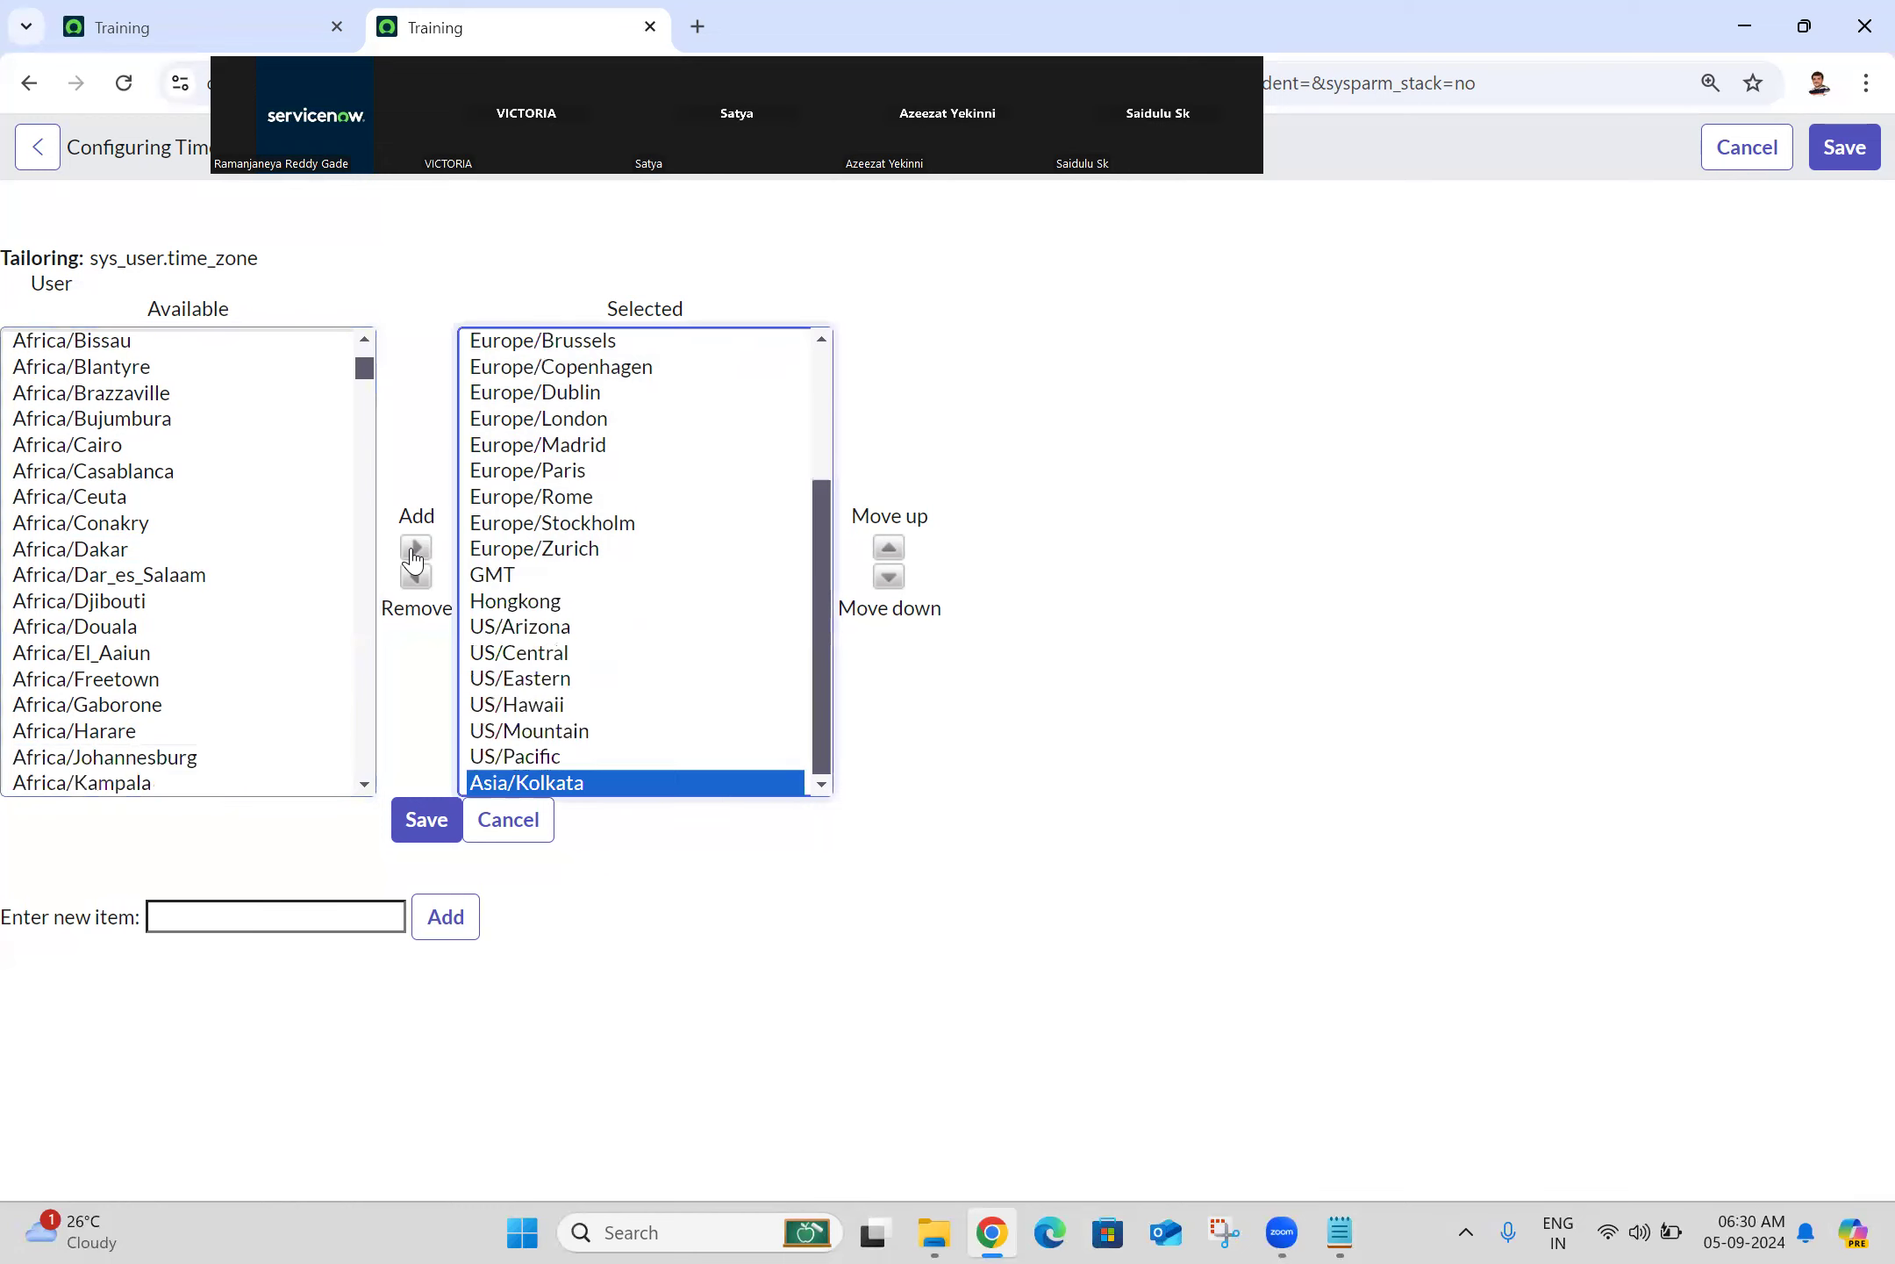
pyautogui.click(430, 834)
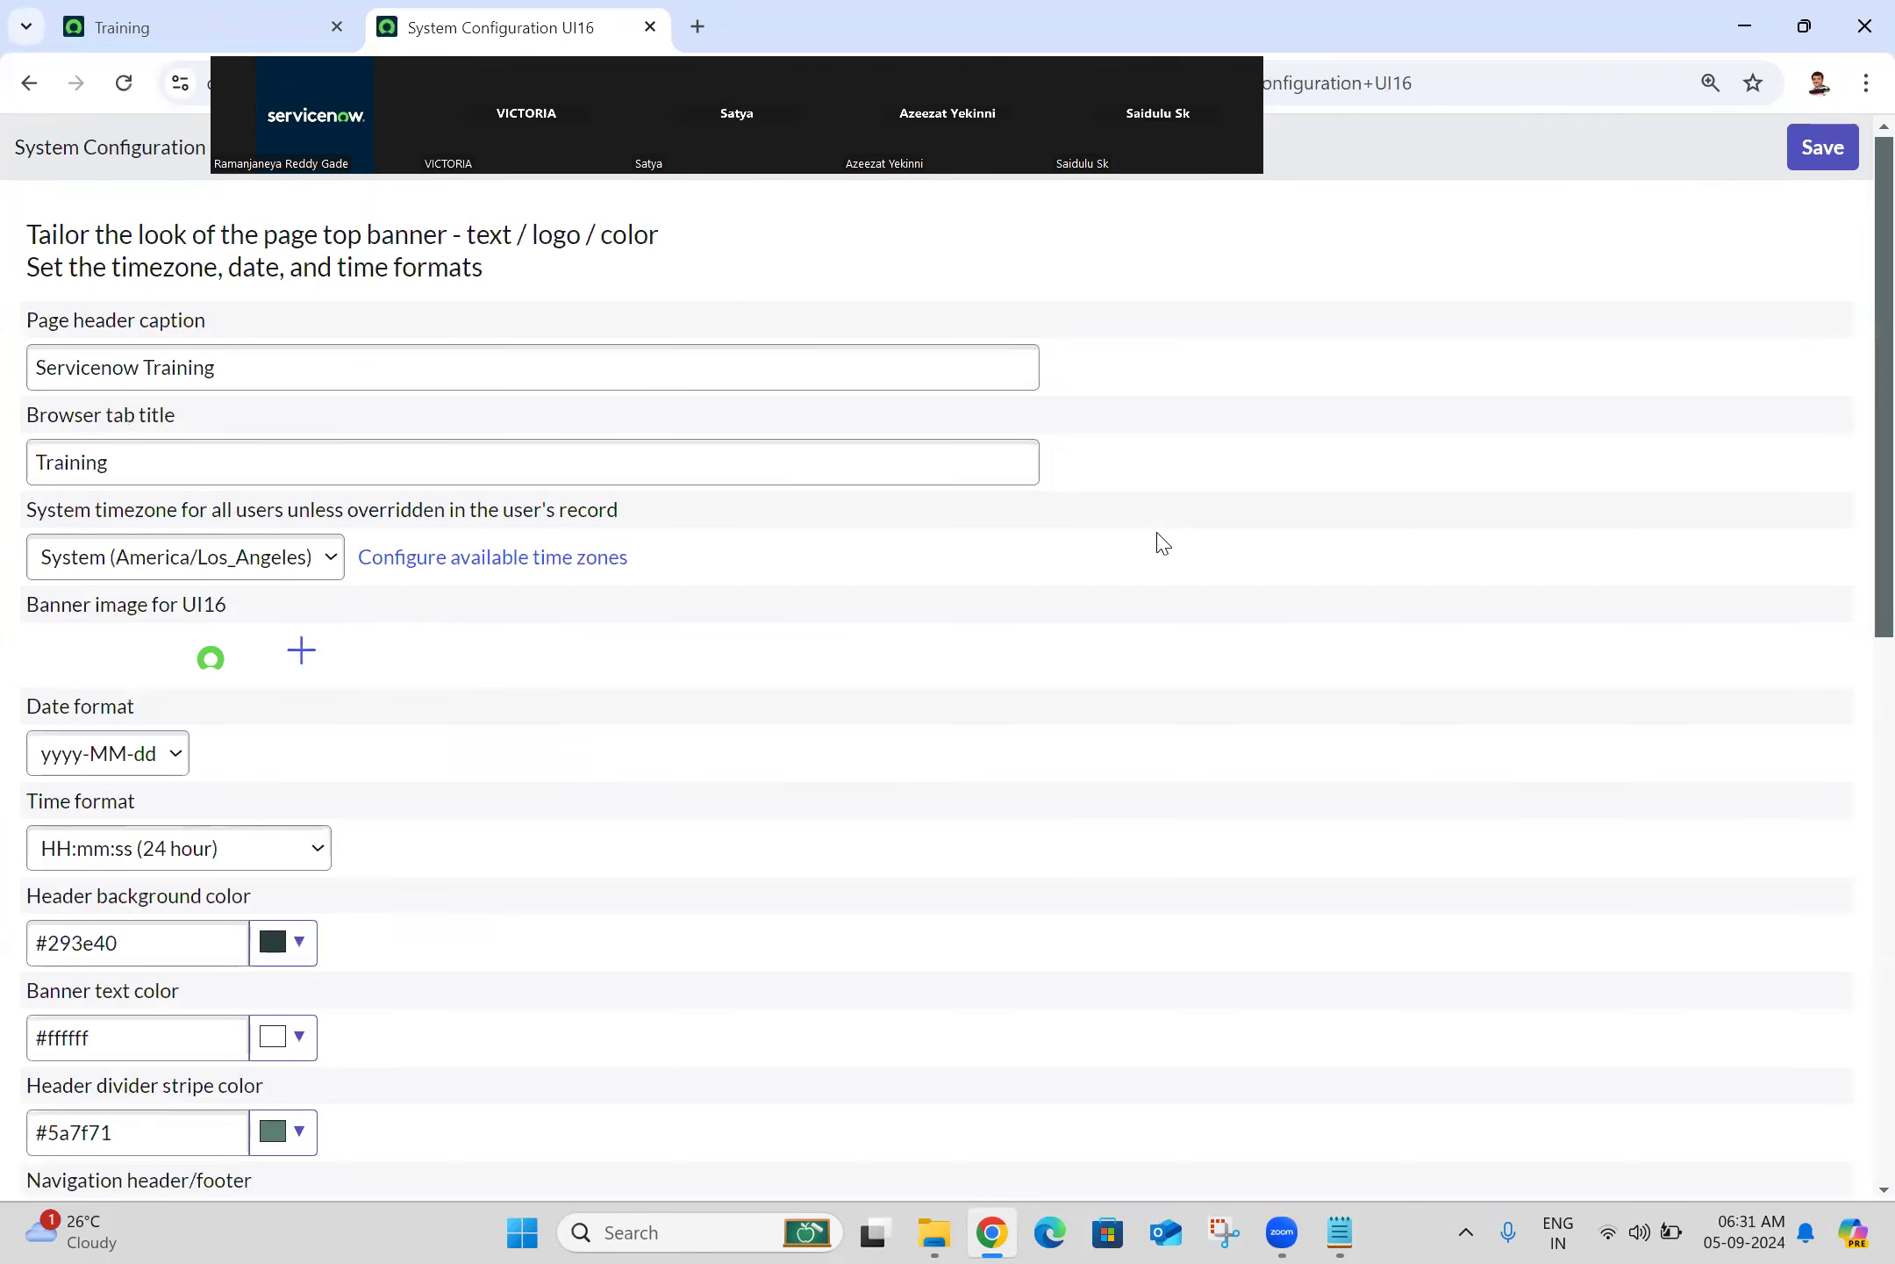
# Step: Save the System Configuration UI16 settings, then bring Chrome forward on the Training tab's Creator Studio home page
pyautogui.click(1848, 152)
pyautogui.click(1122, 1145)
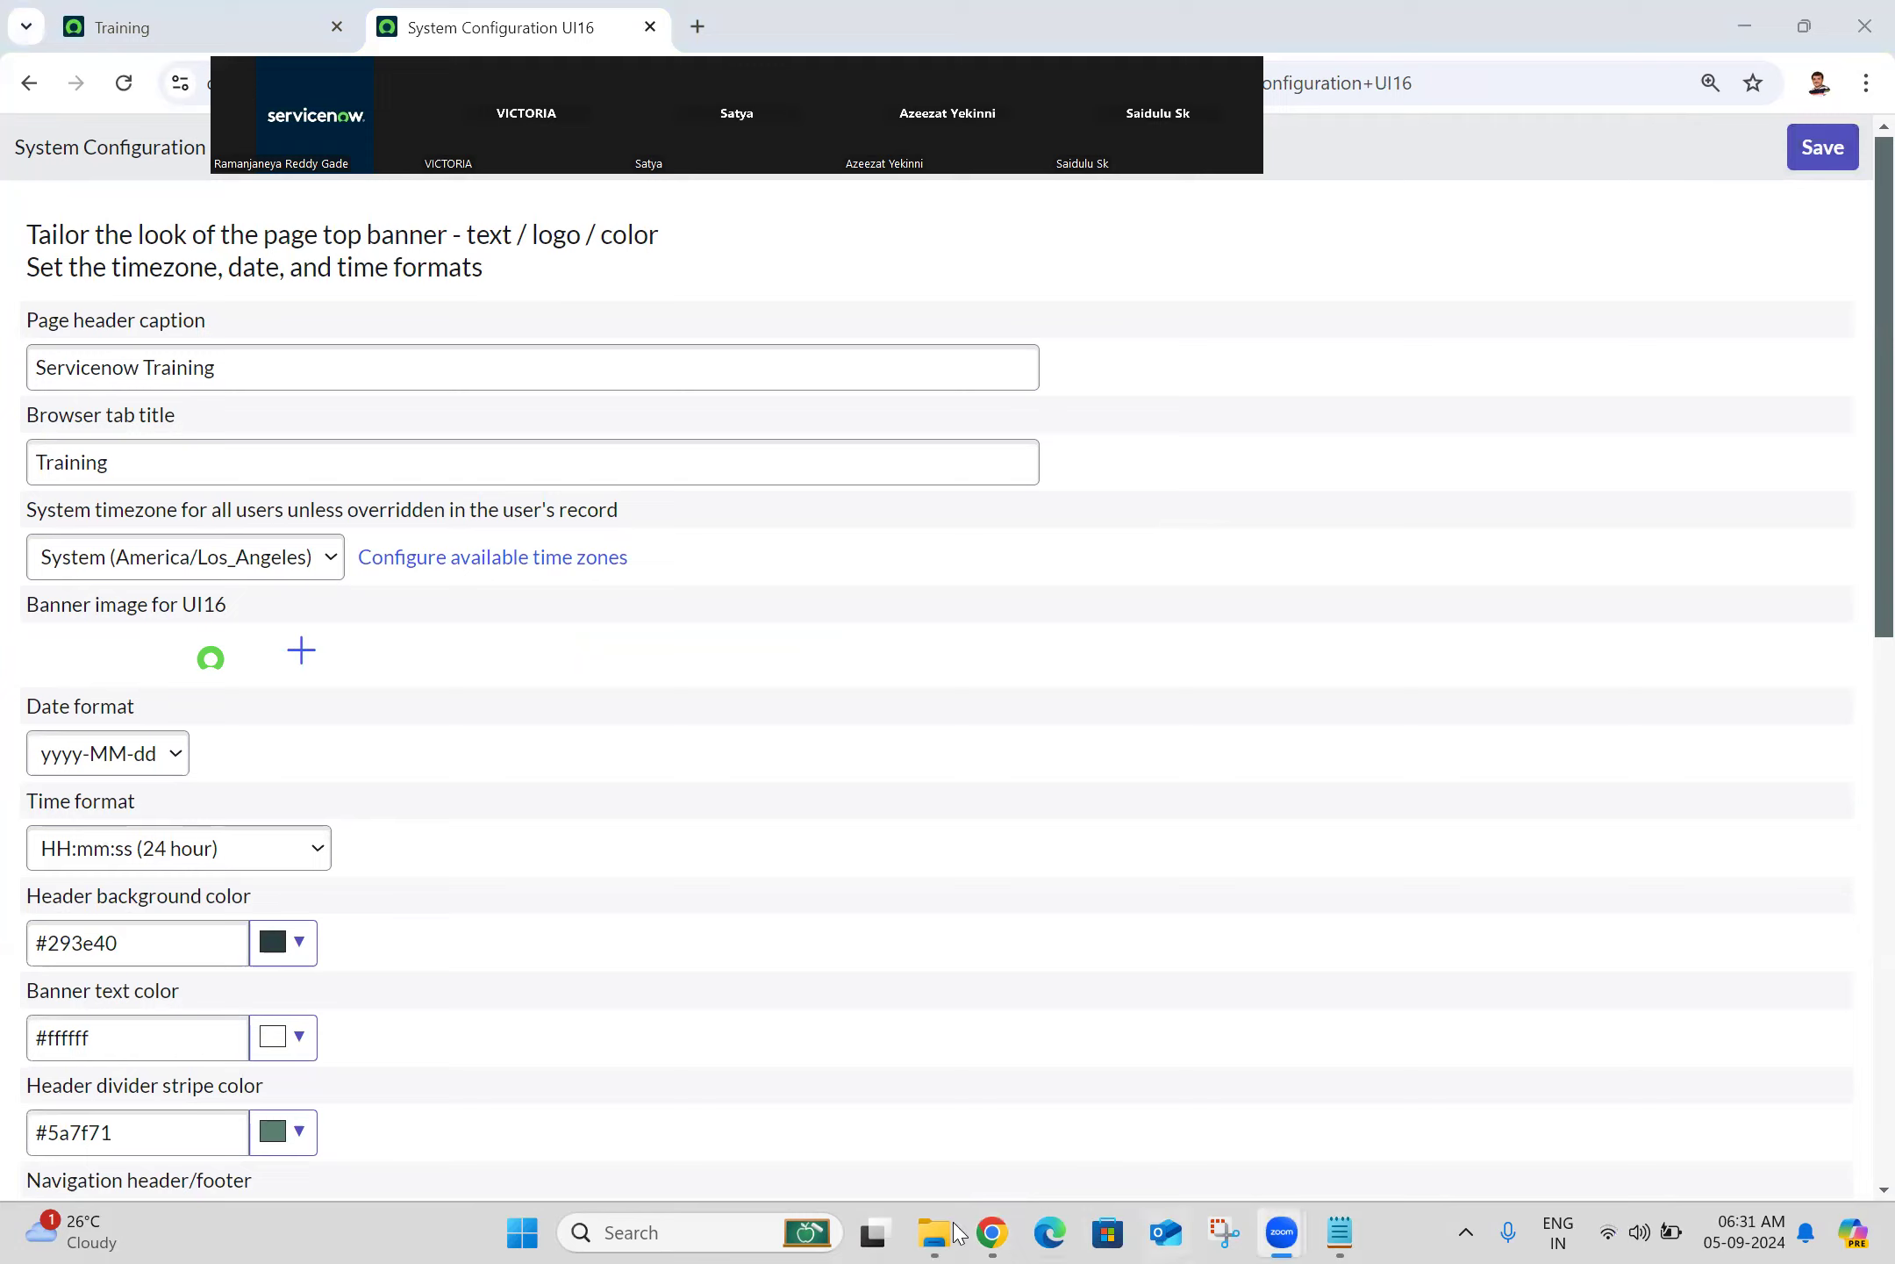
pyautogui.click(994, 1233)
pyautogui.click(992, 1232)
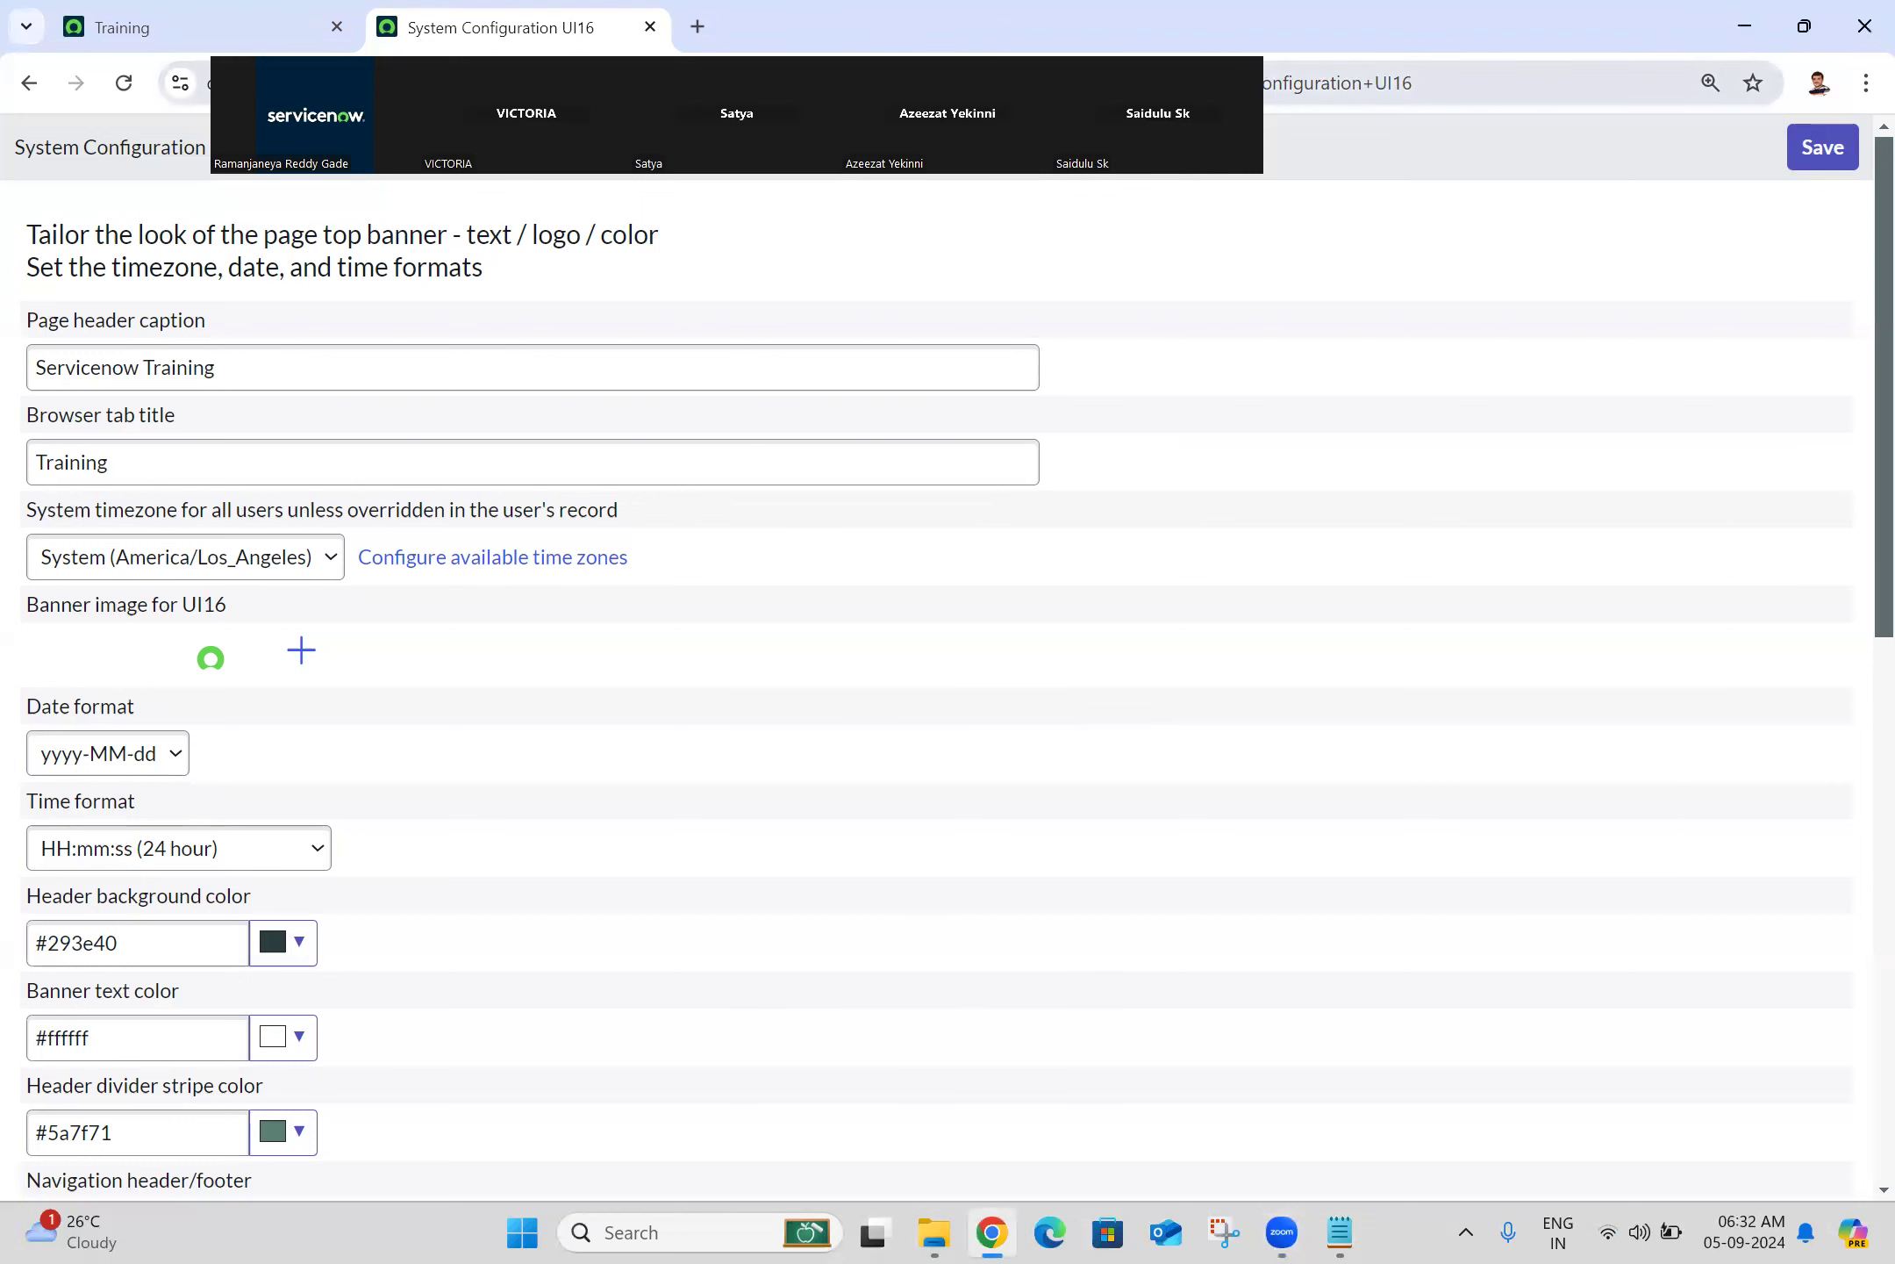
pyautogui.click(296, 7)
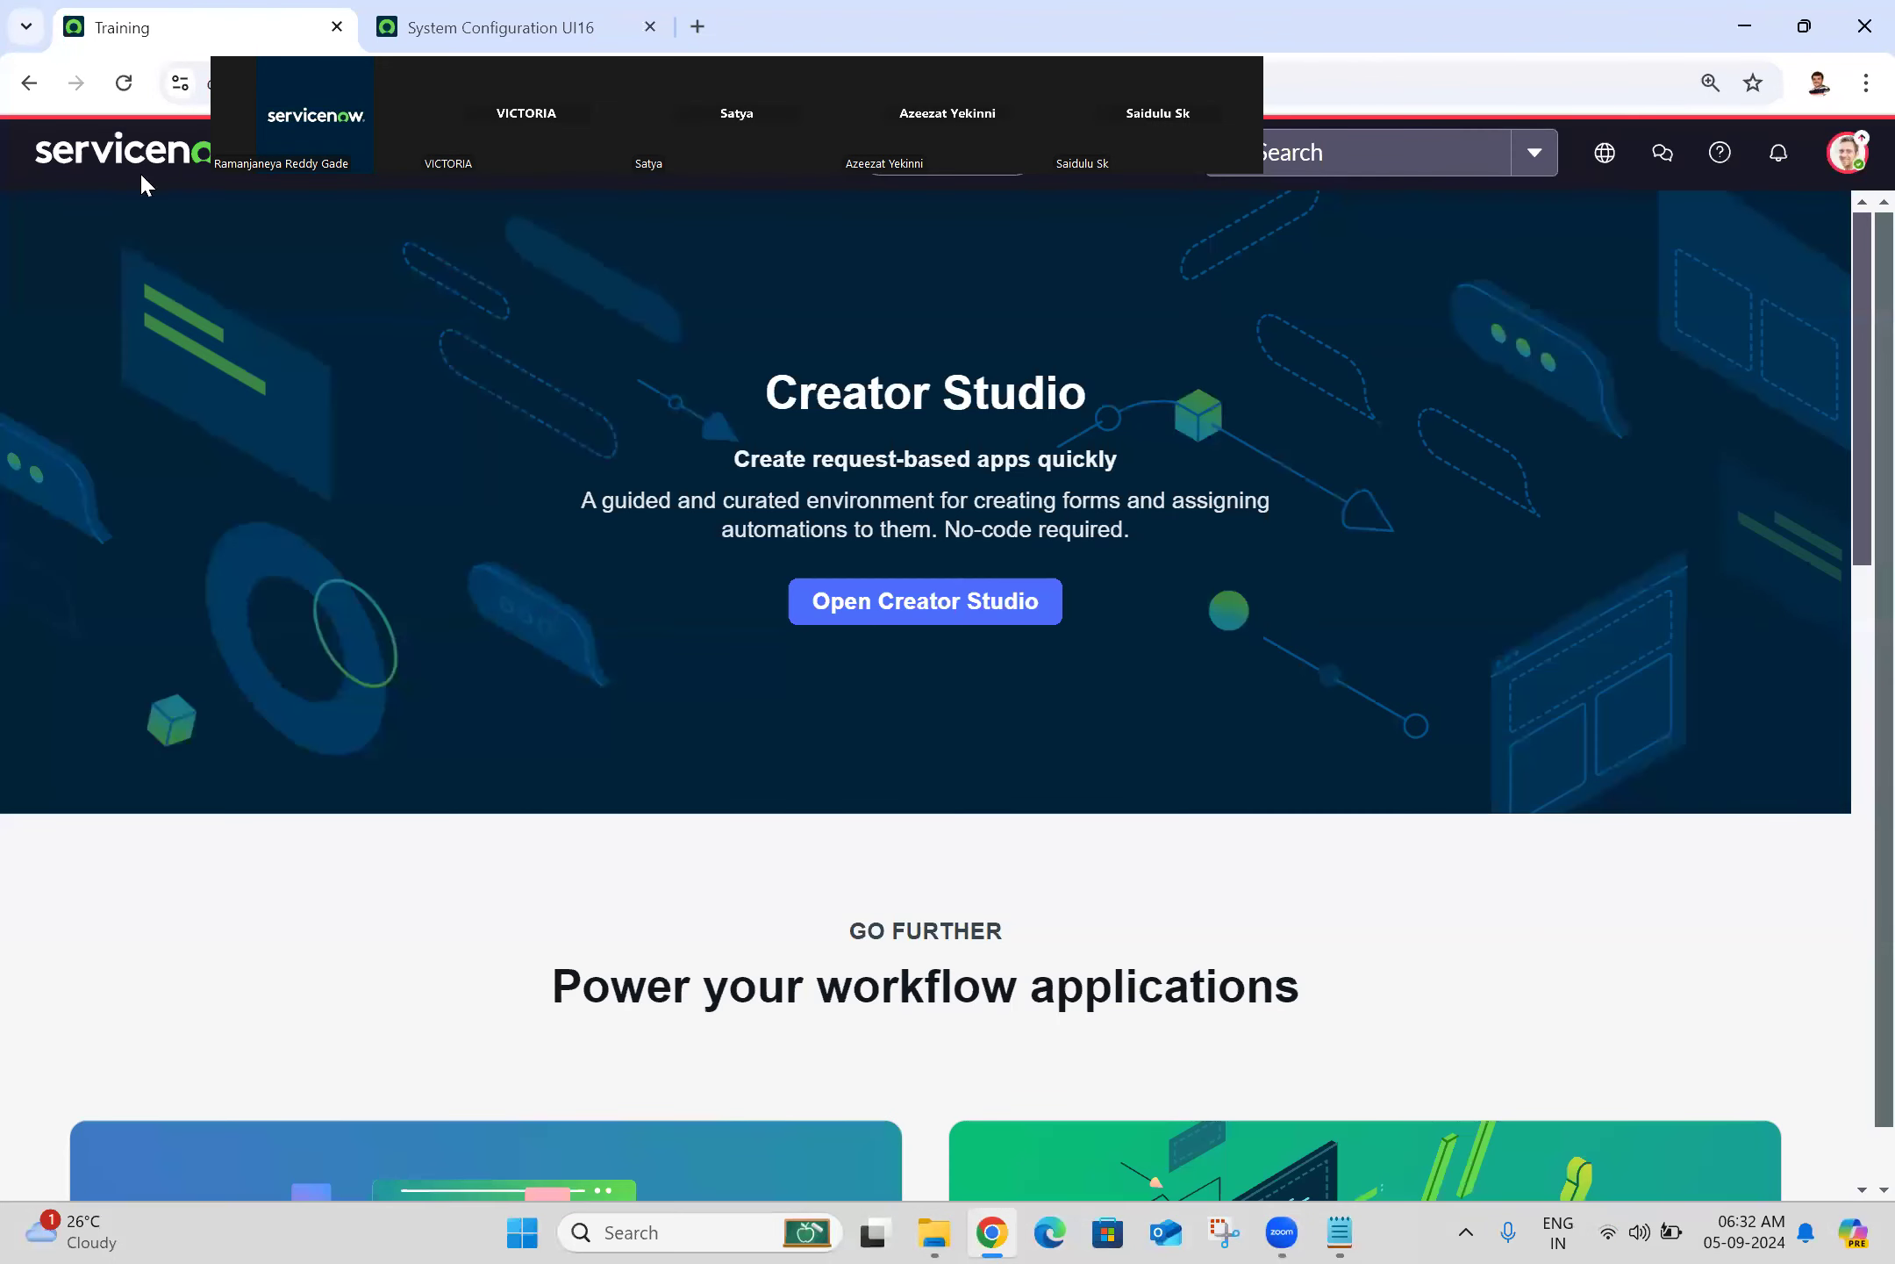
# Step: Reload the Training page and change your Language & Region timezone preference to Asia/Kolkata
pyautogui.click(124, 82)
pyautogui.click(1854, 158)
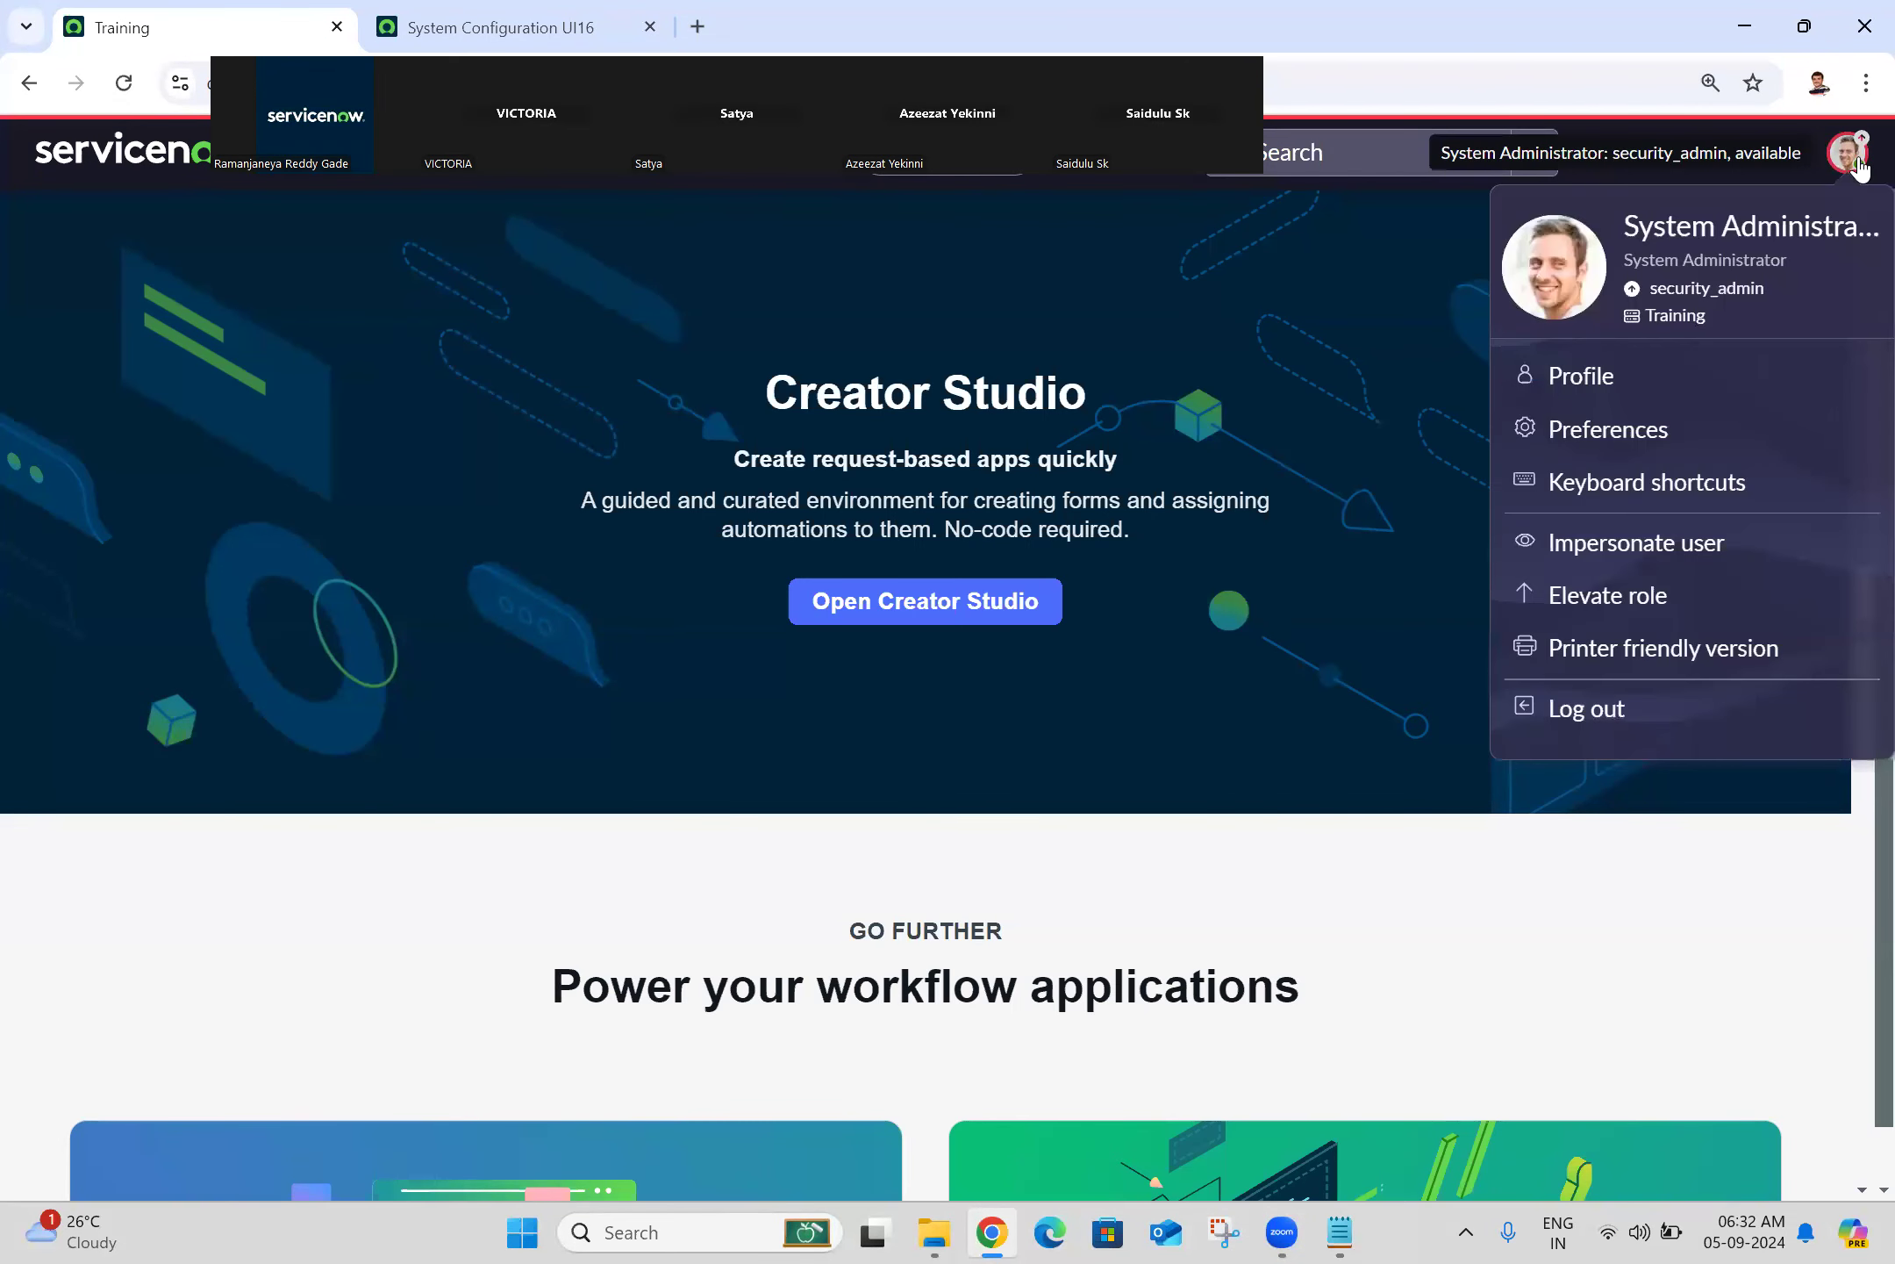
pyautogui.click(1639, 446)
pyautogui.click(1104, 803)
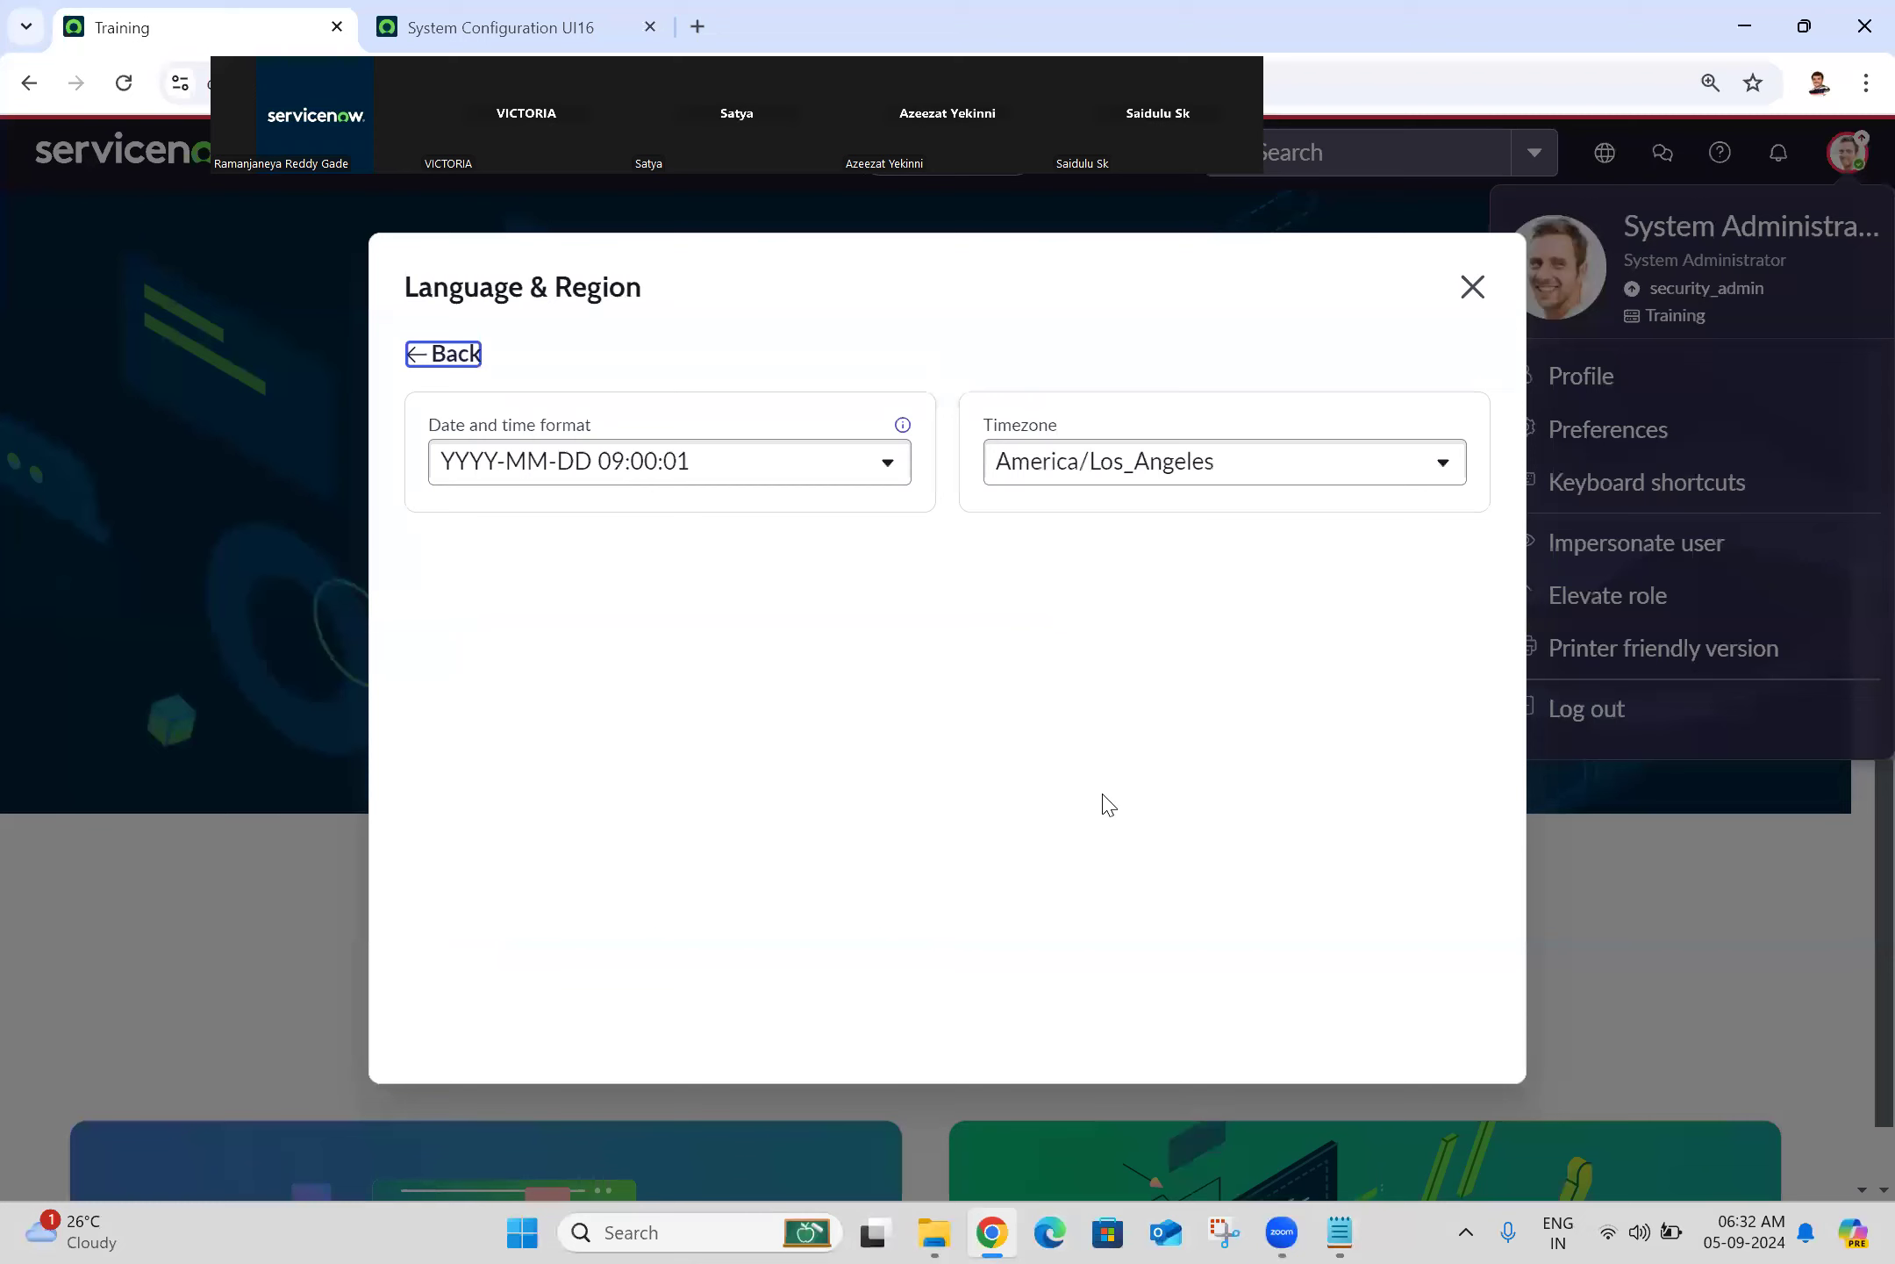
pyautogui.click(1044, 474)
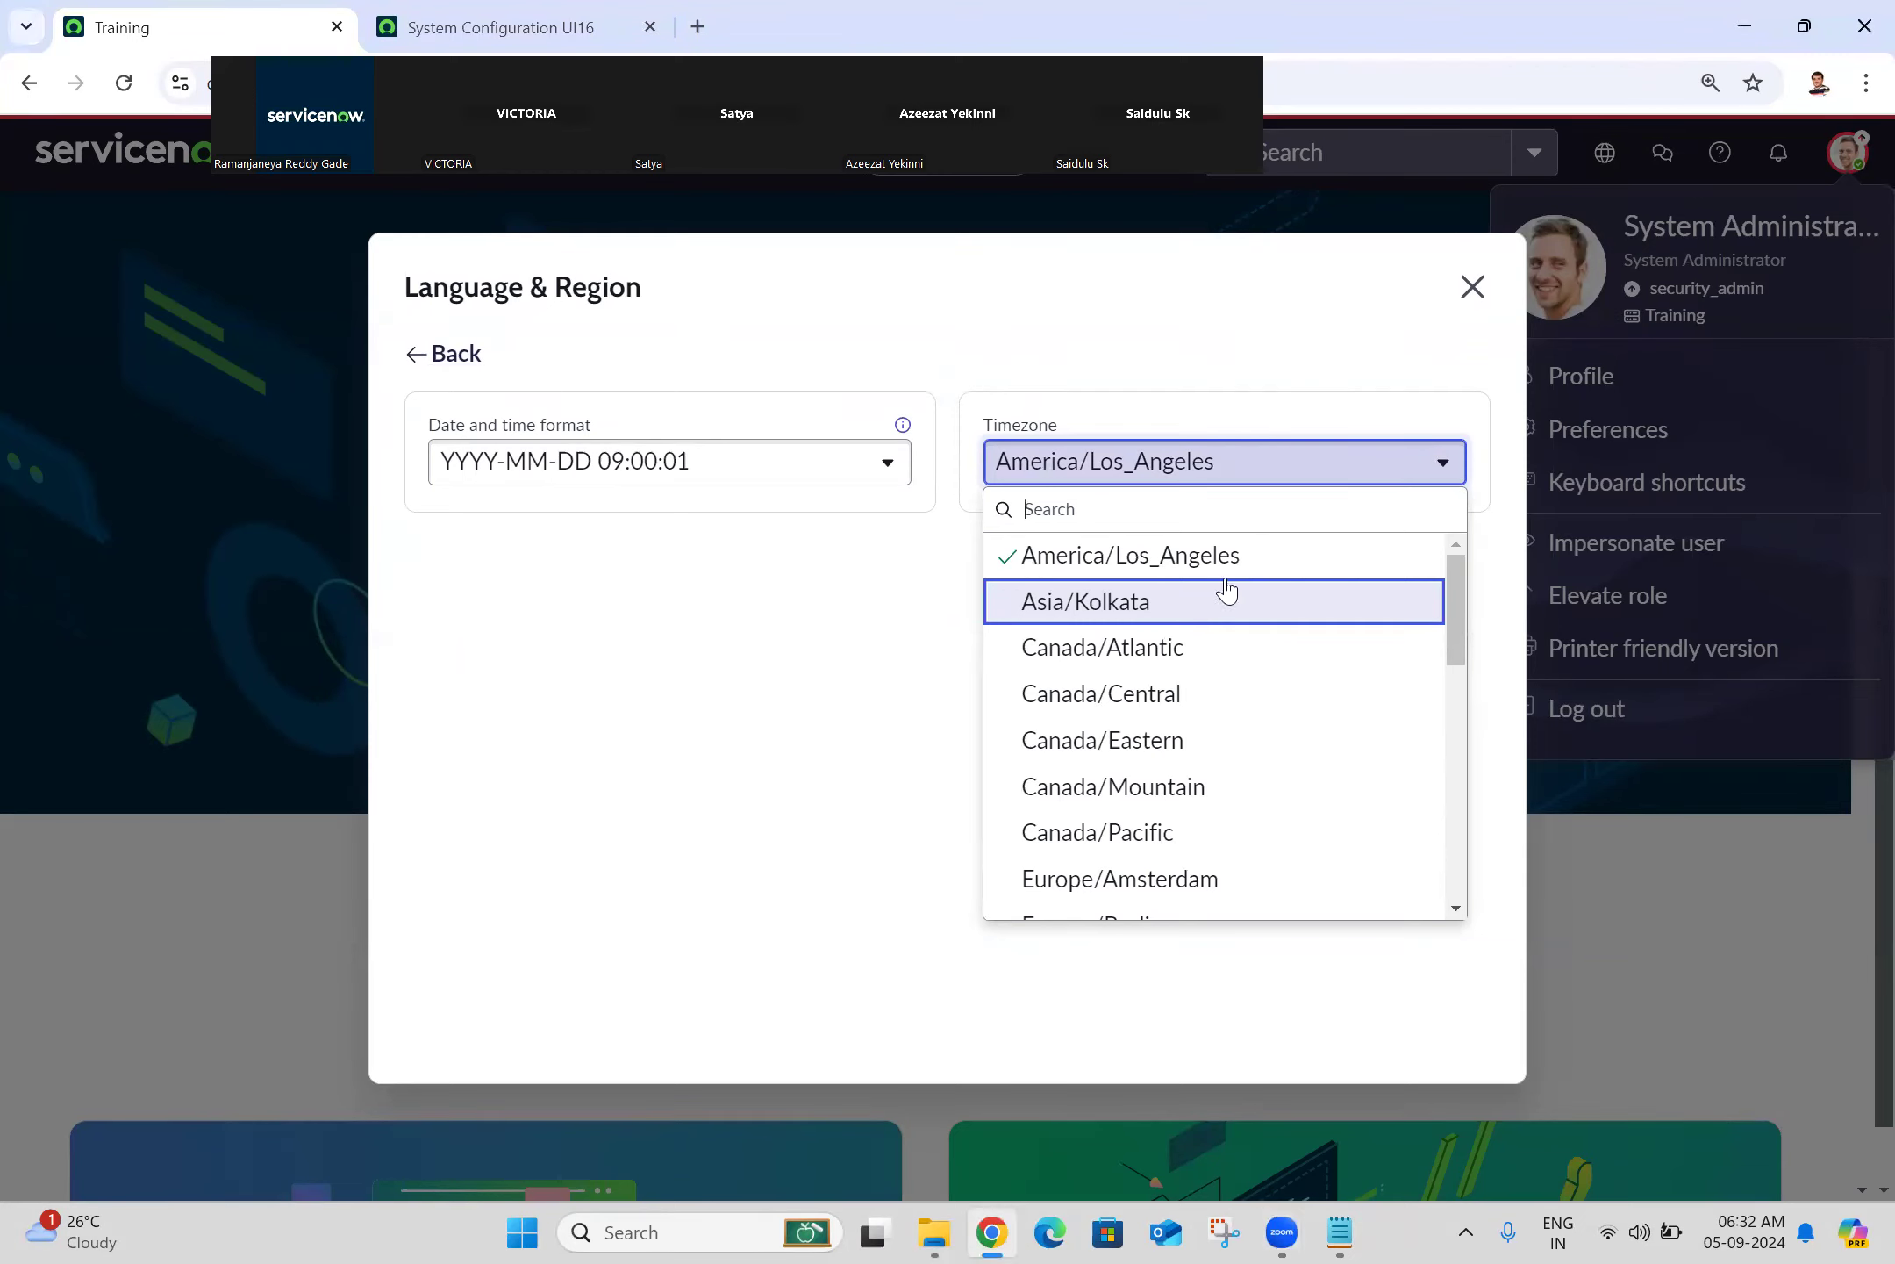
pyautogui.click(1201, 604)
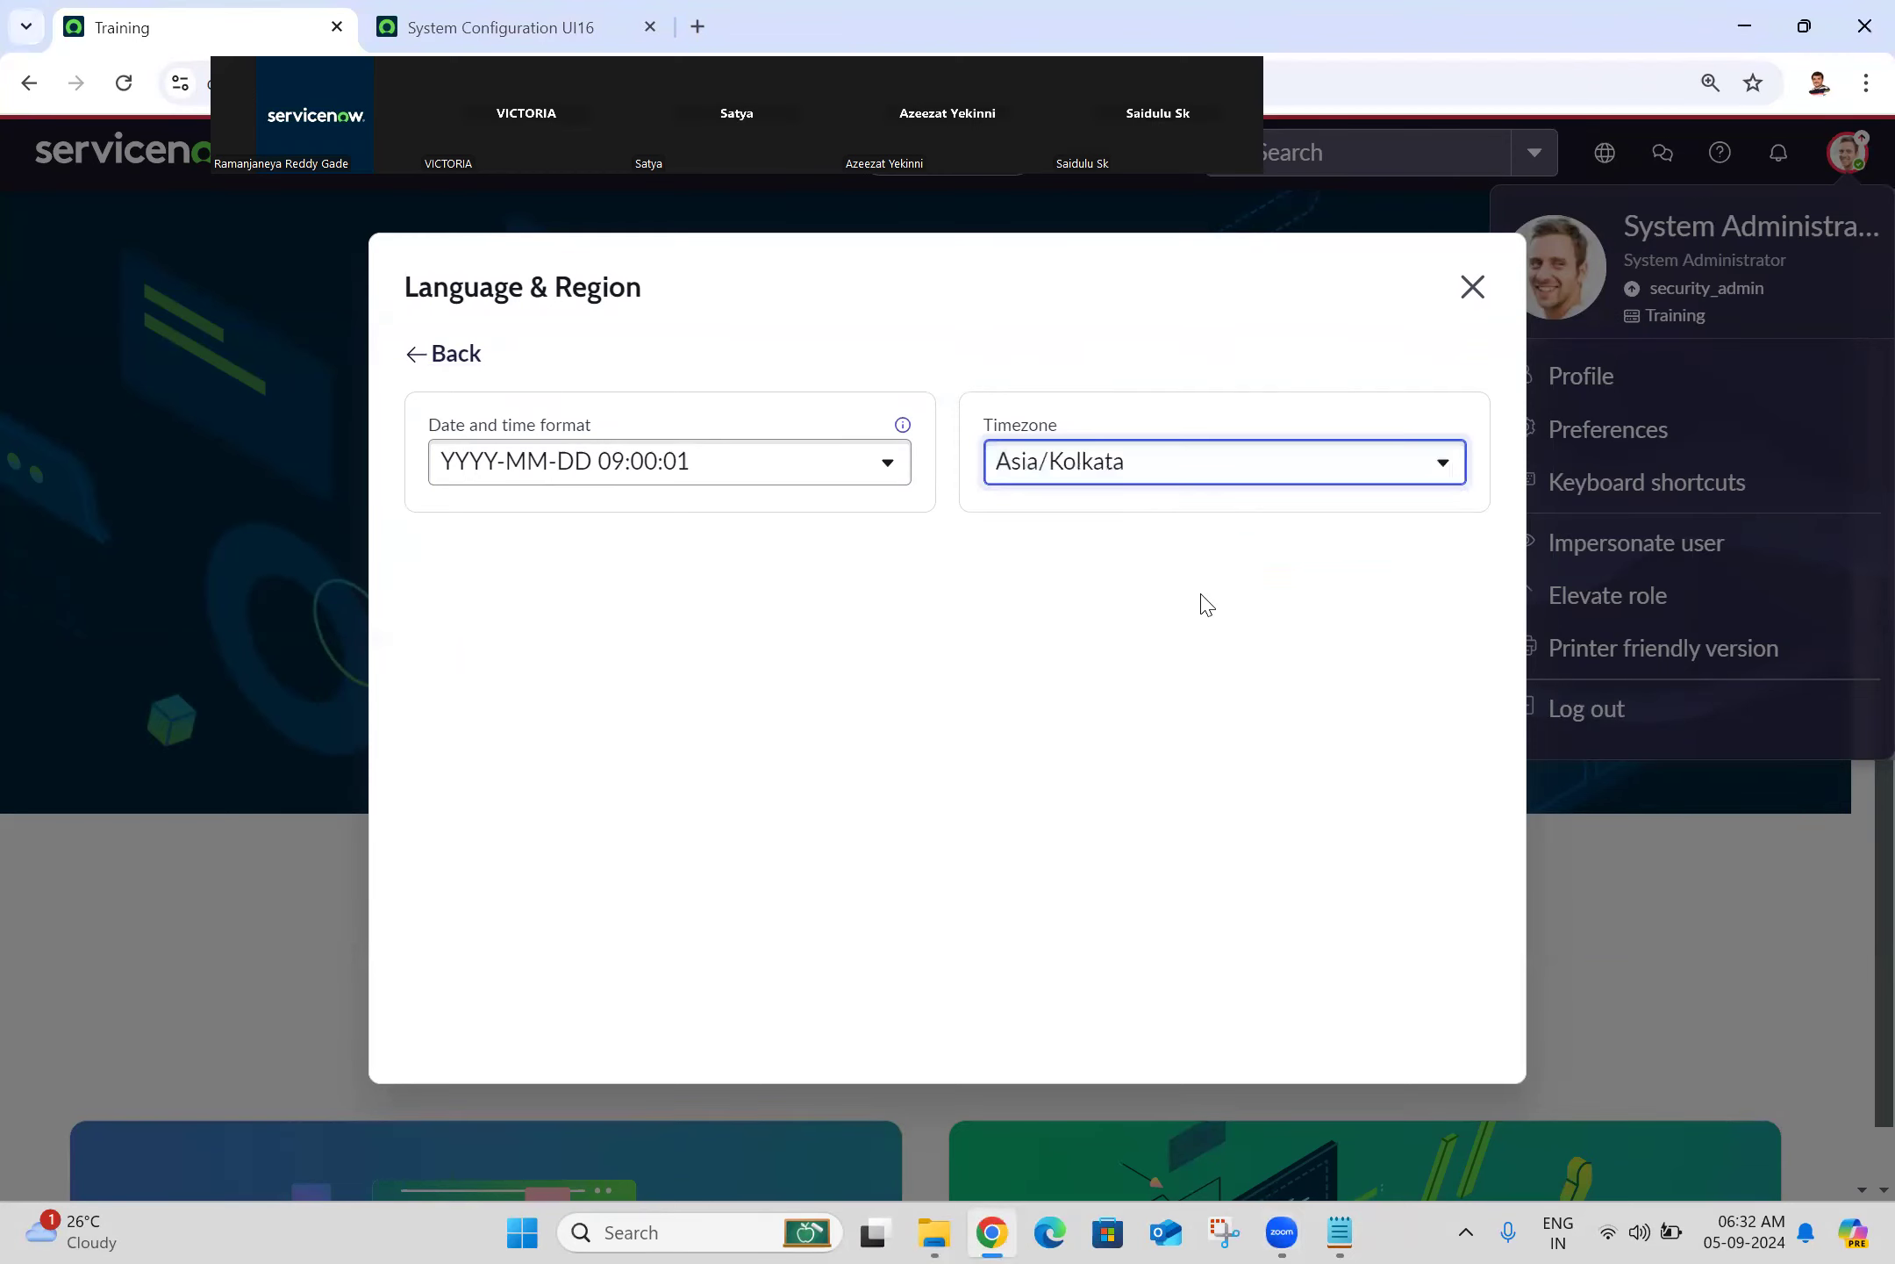
pyautogui.click(1474, 290)
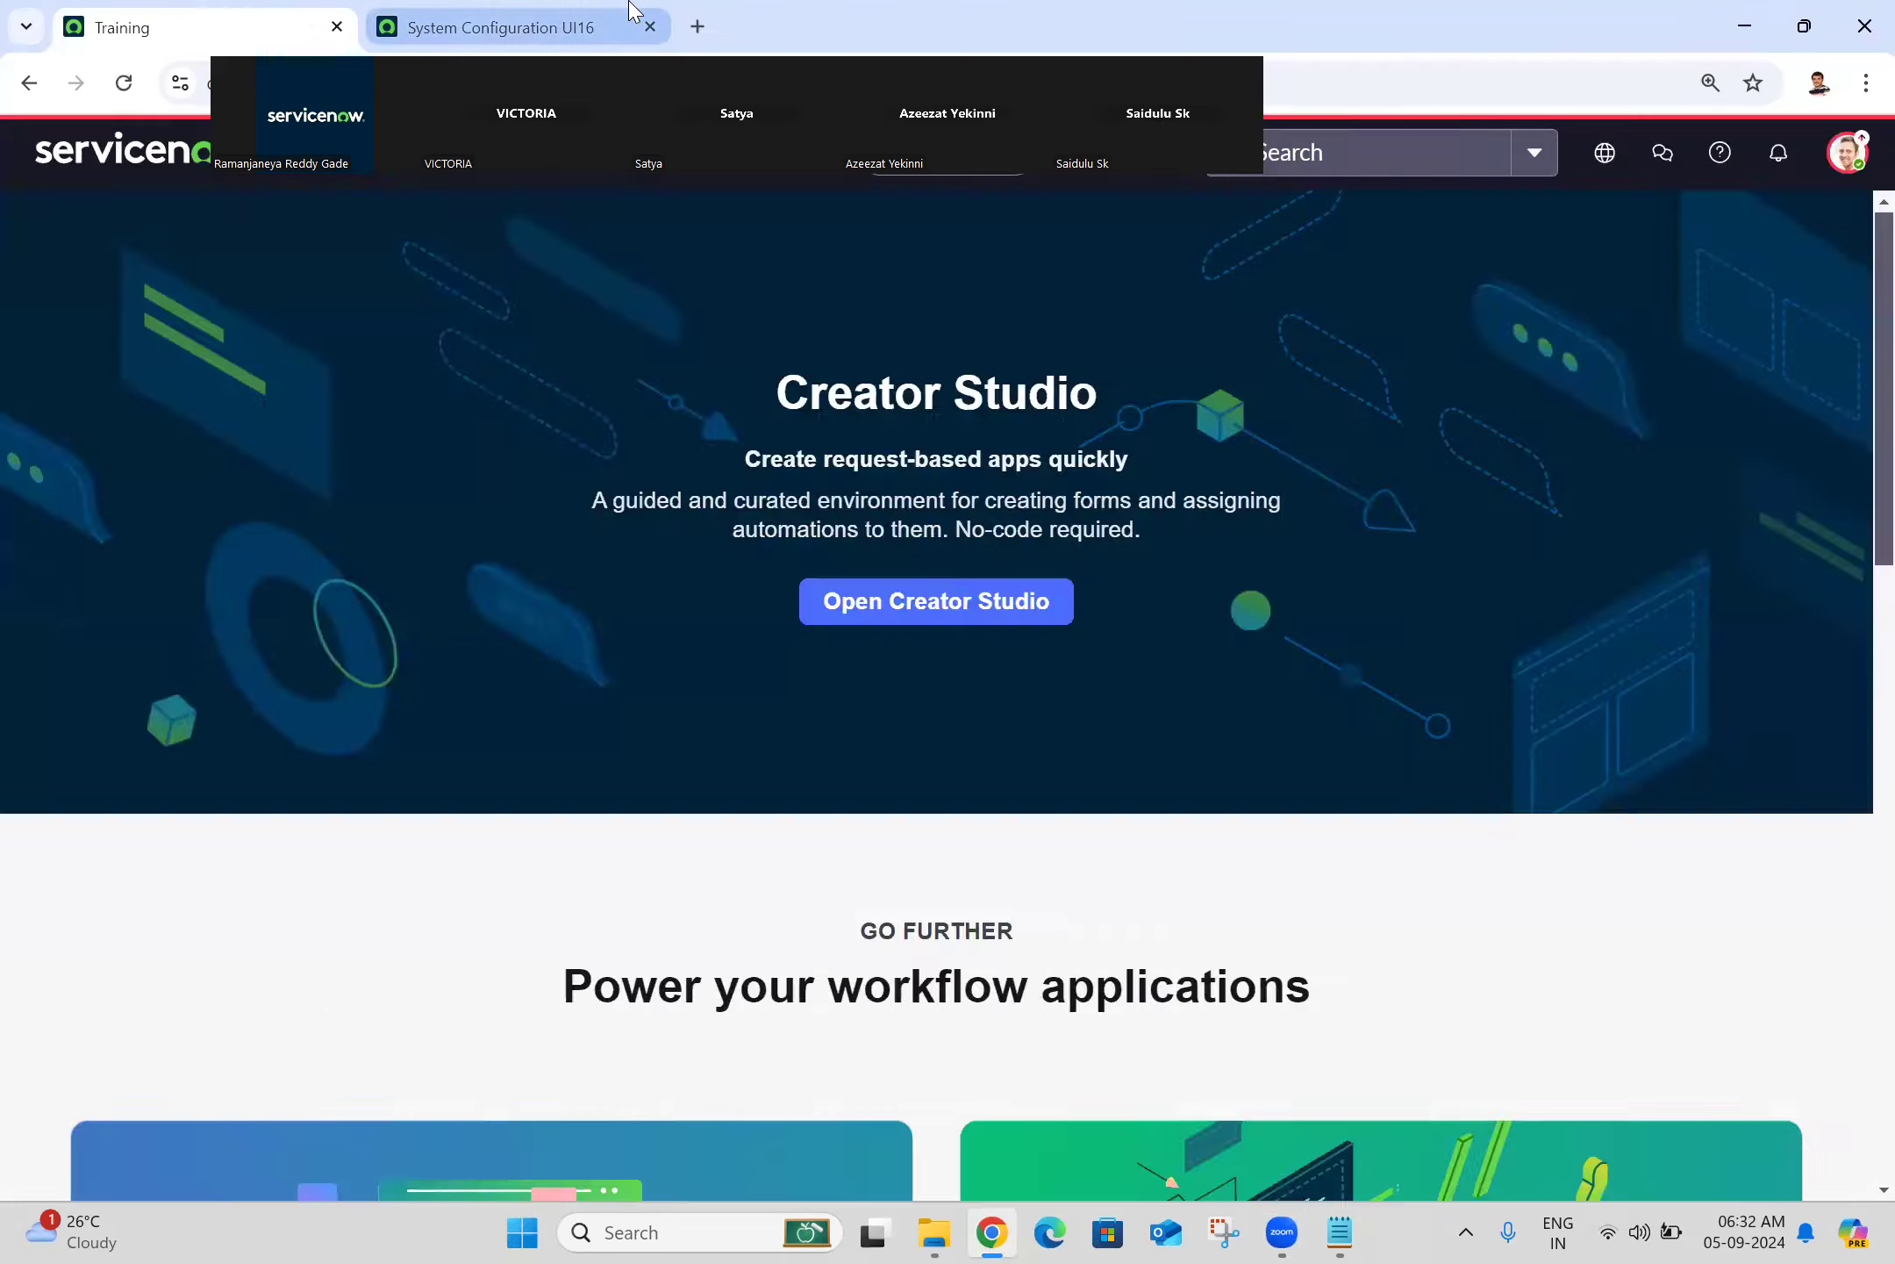
pyautogui.click(632, 12)
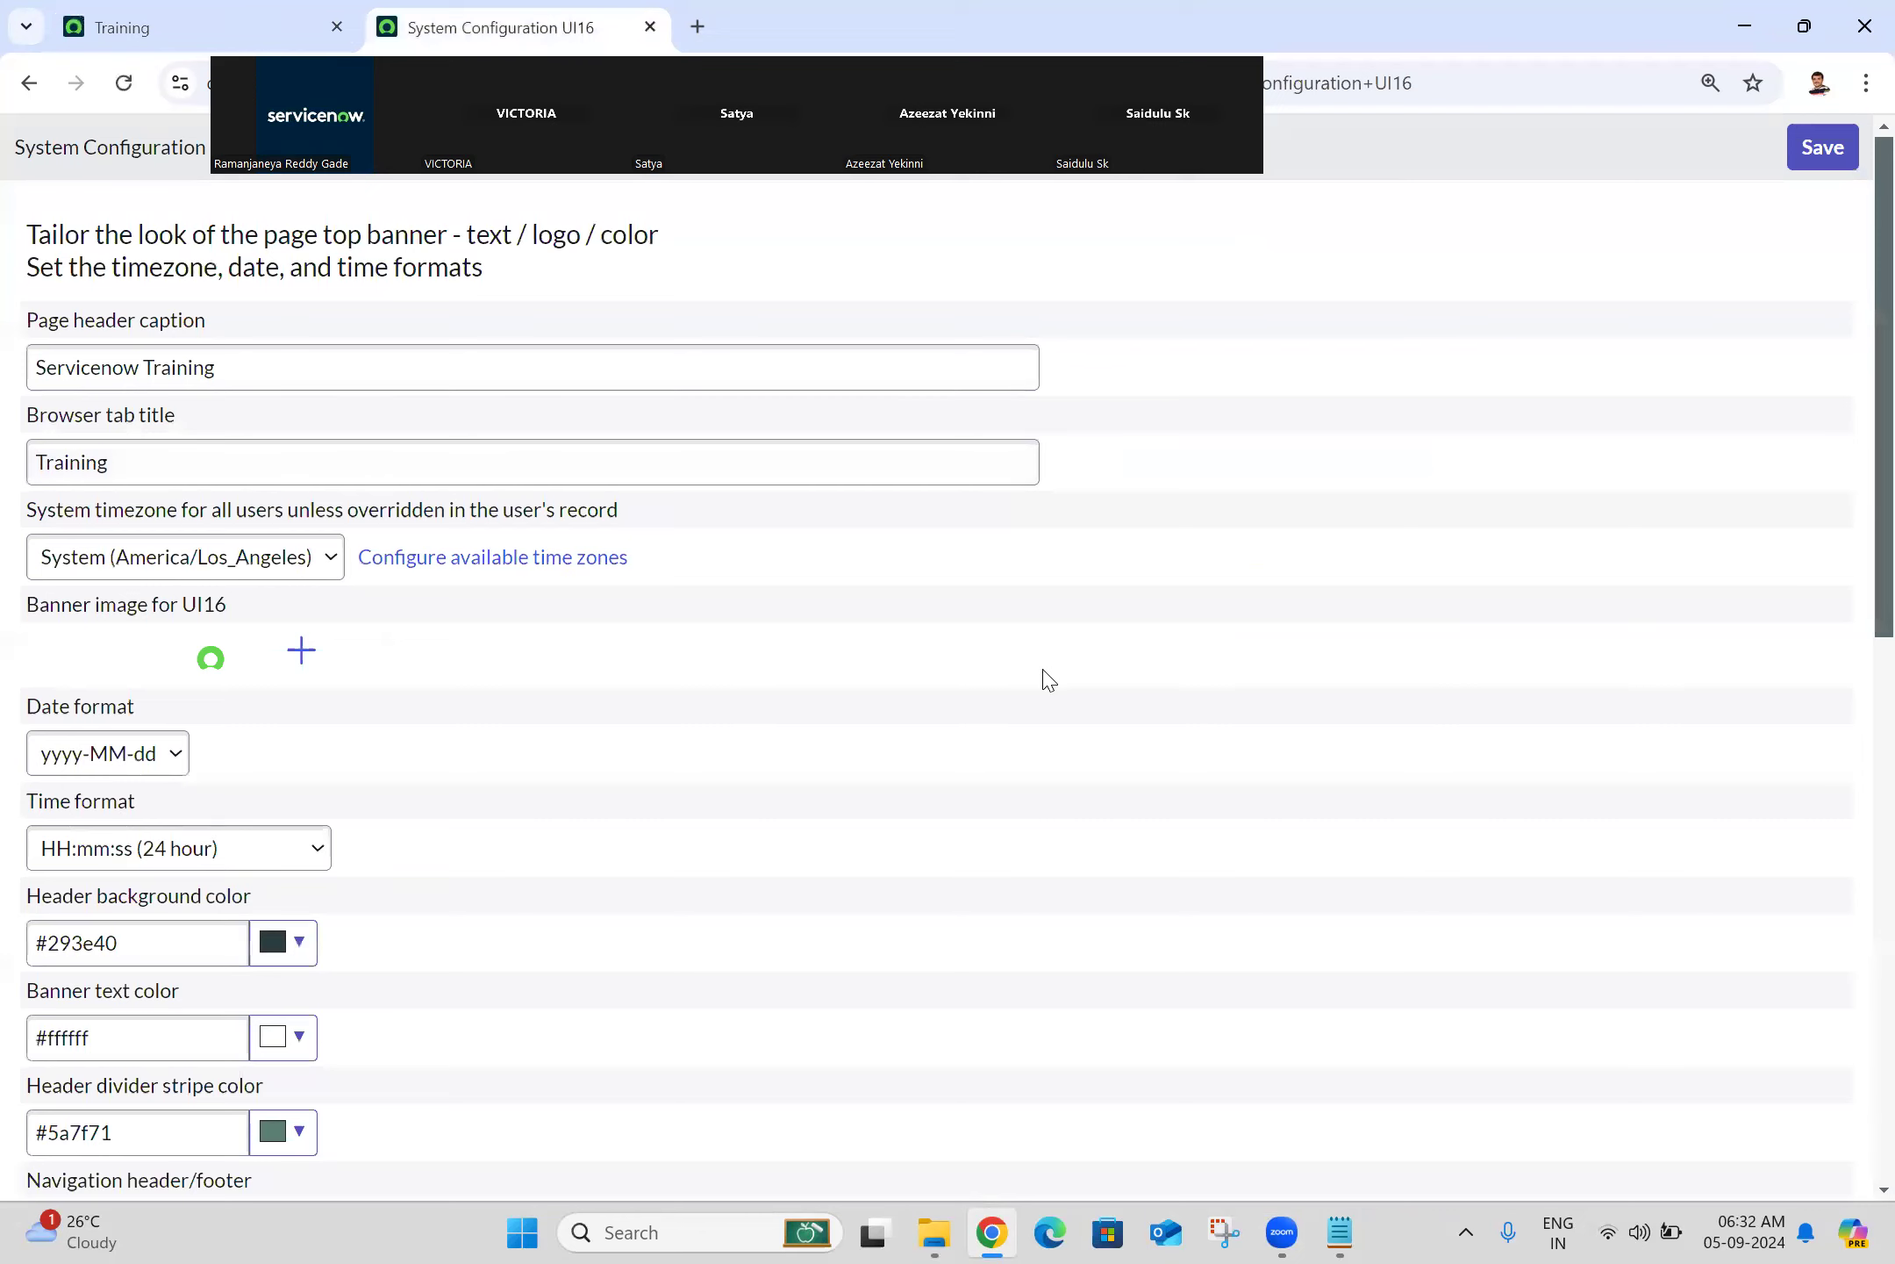
pyautogui.scroll(-3, 1858, 533)
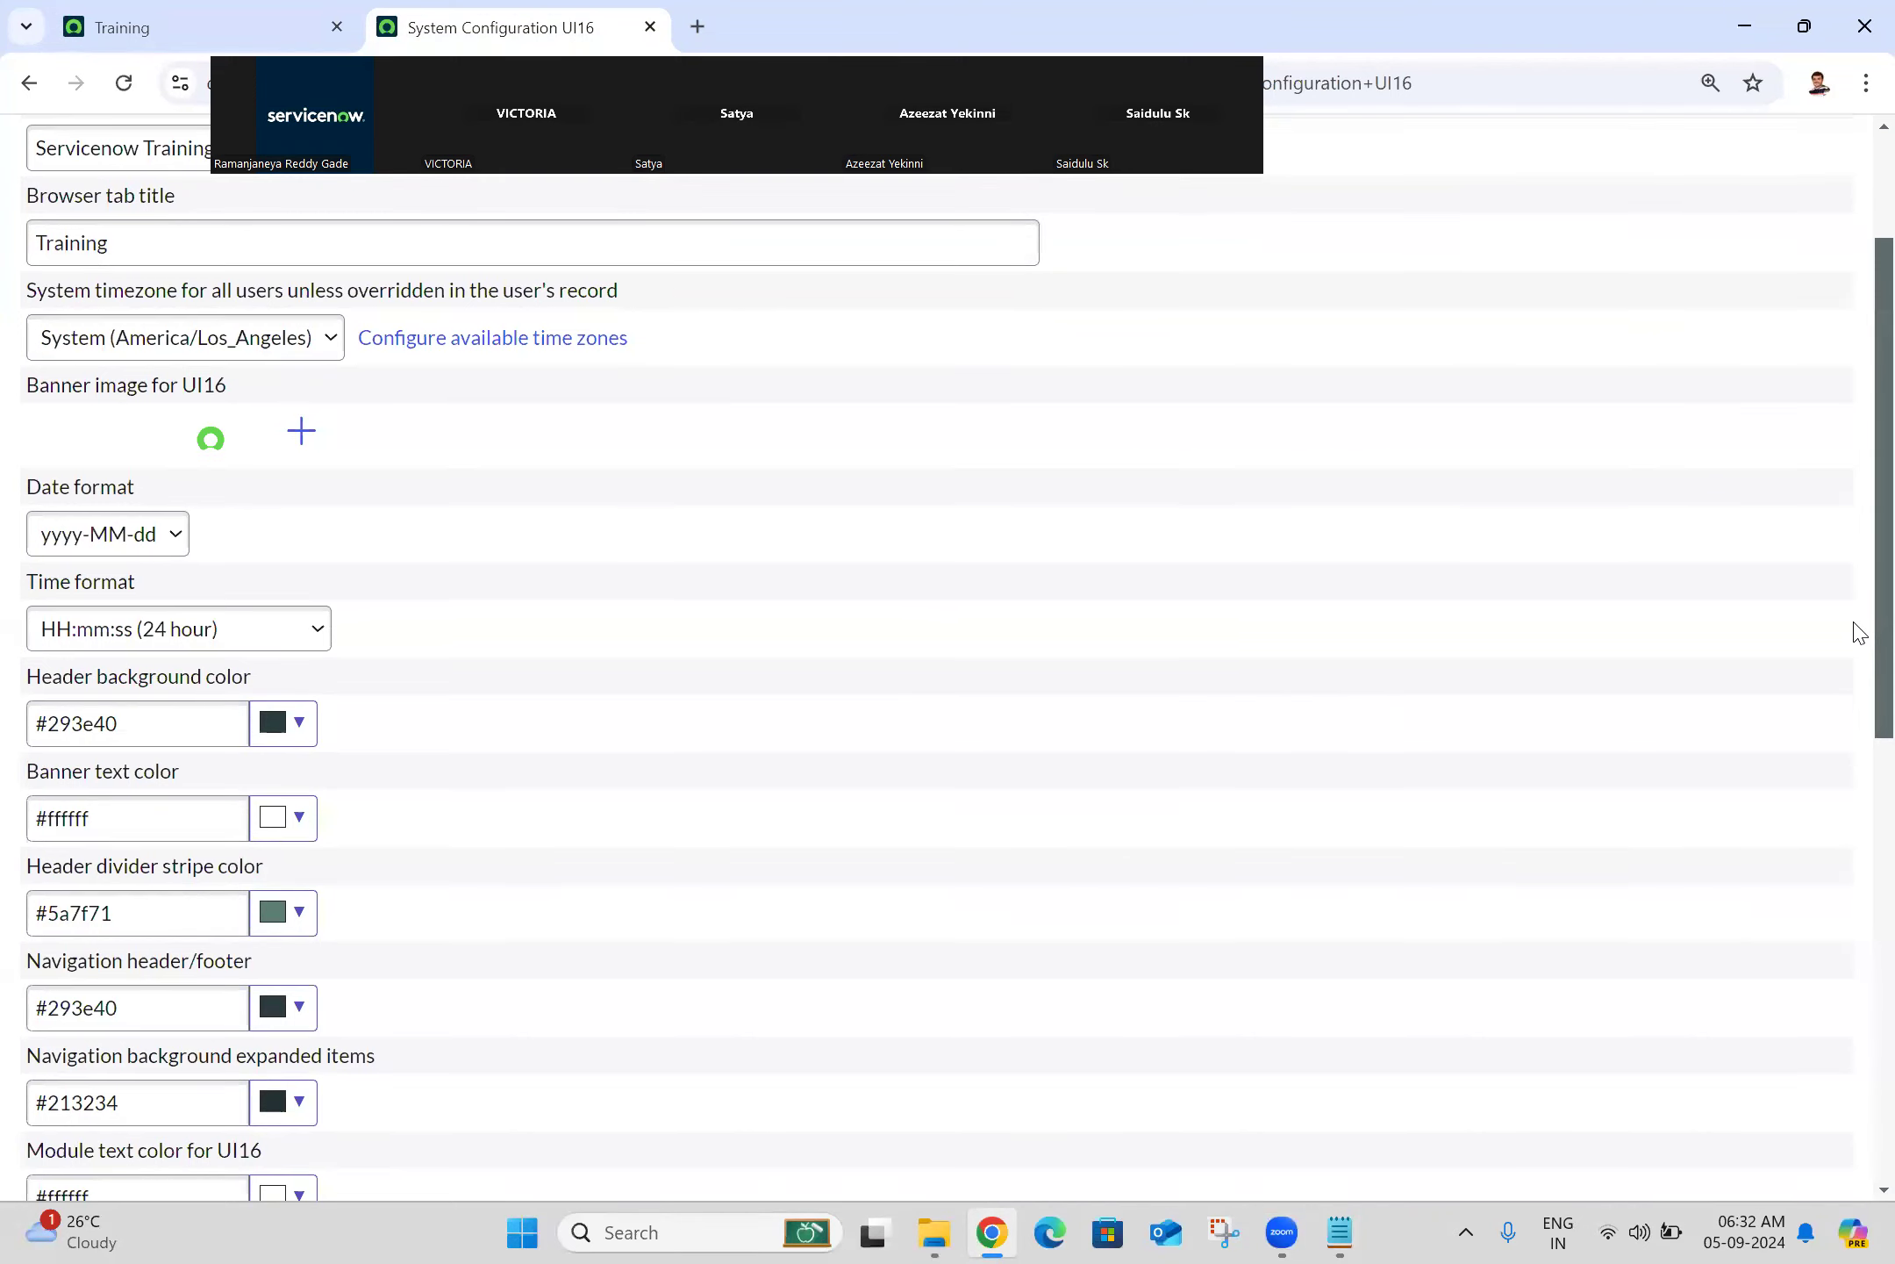
pyautogui.click(316, 347)
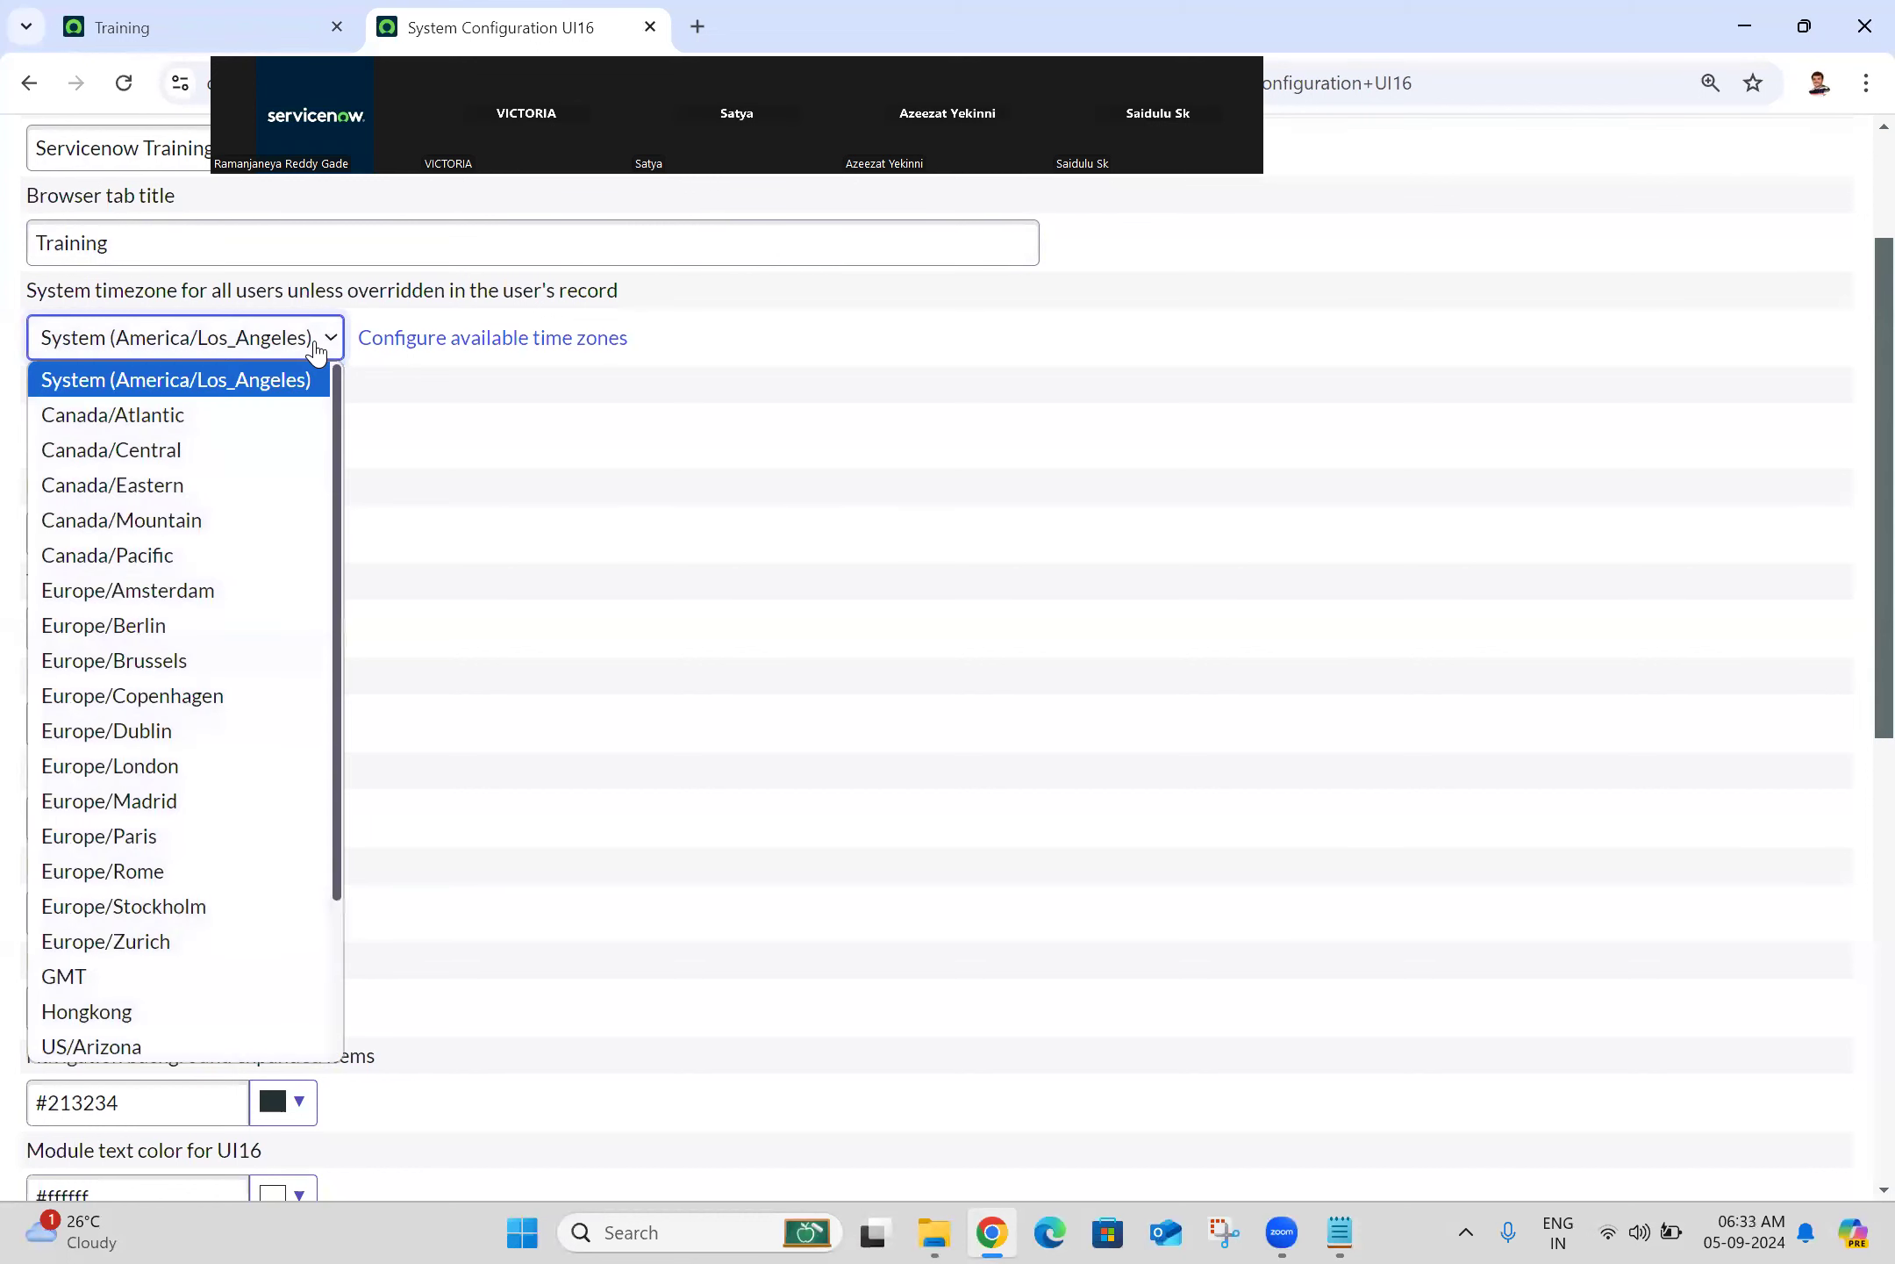
pyautogui.click(316, 347)
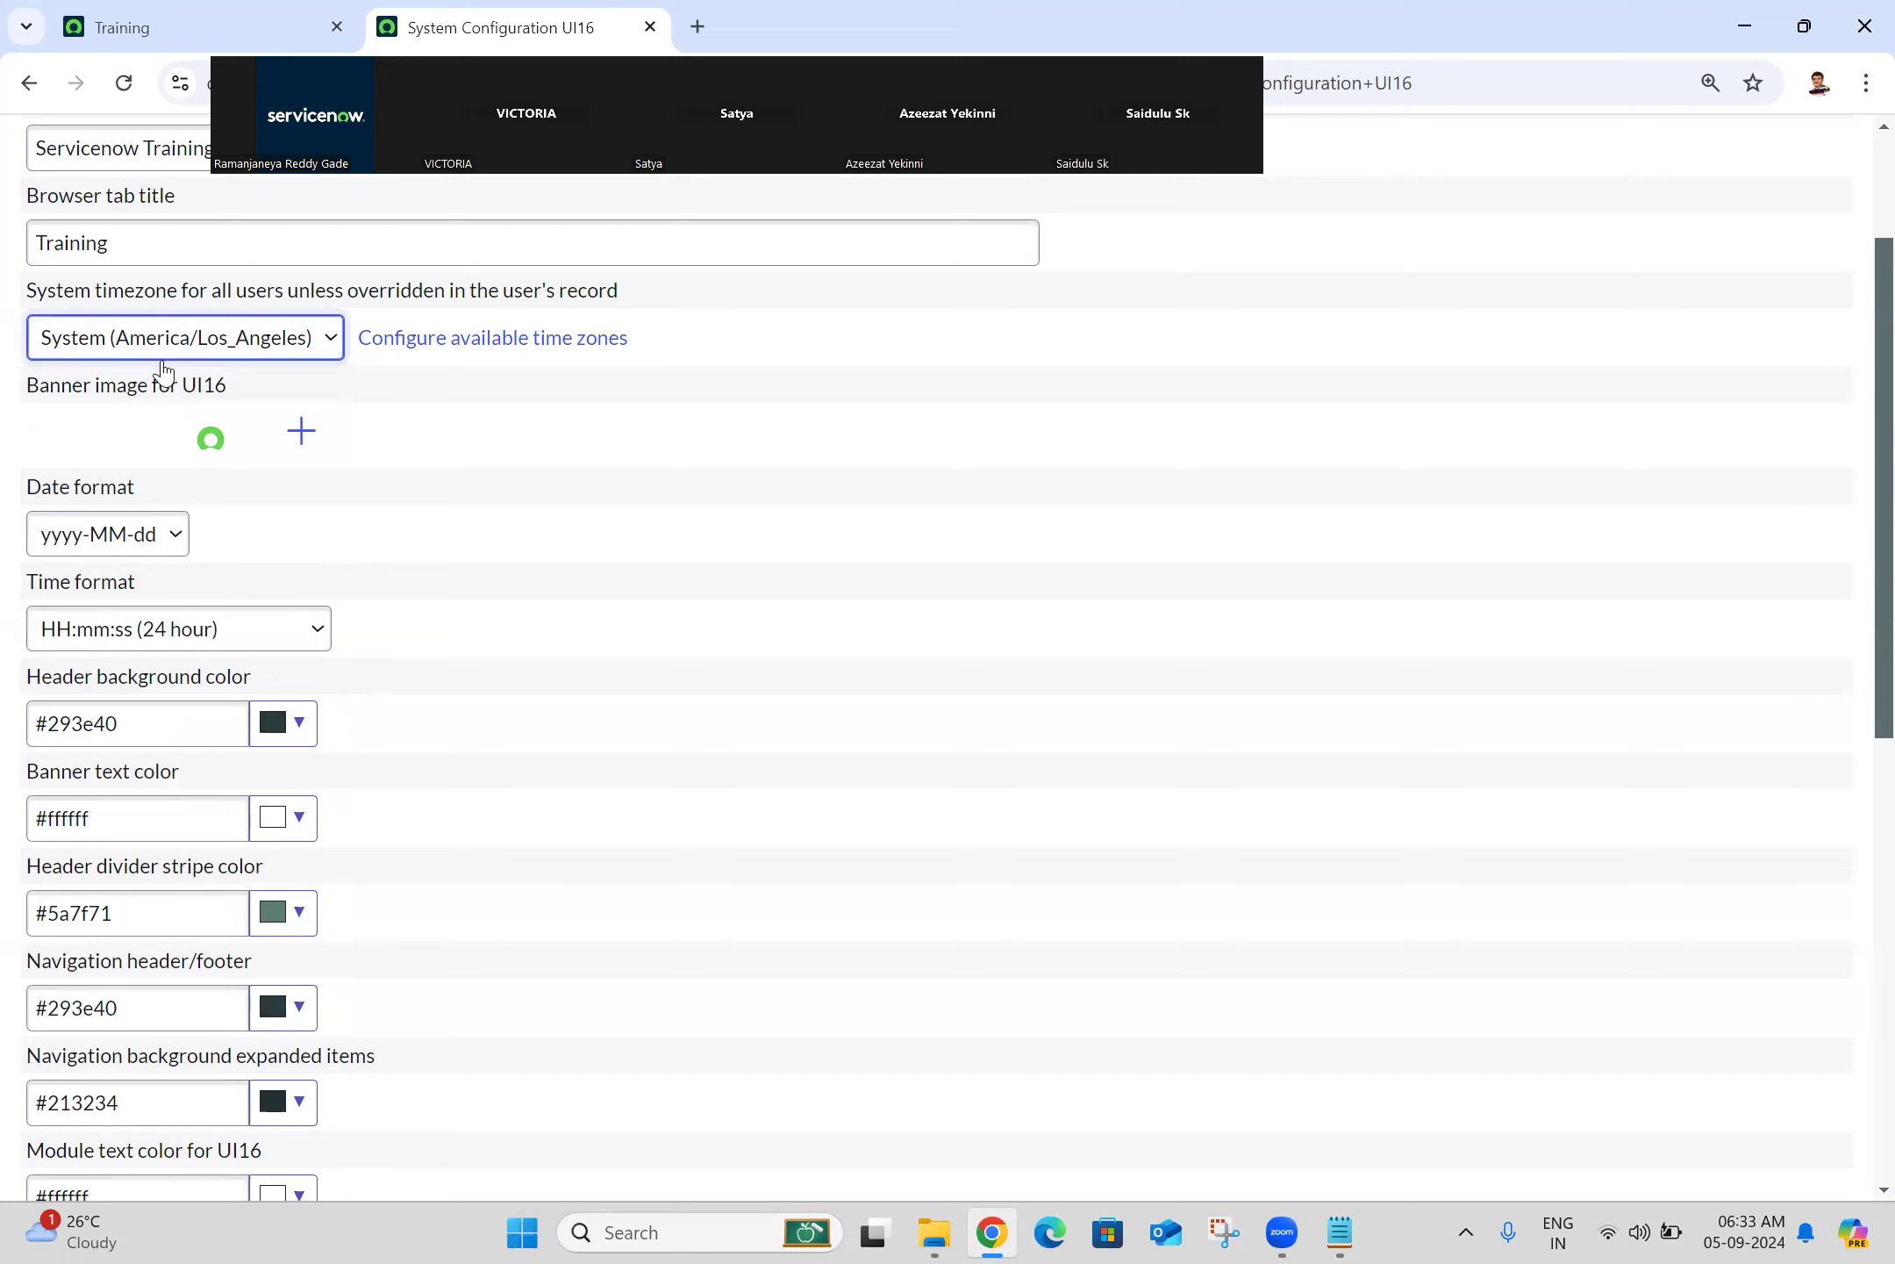
pyautogui.click(226, 354)
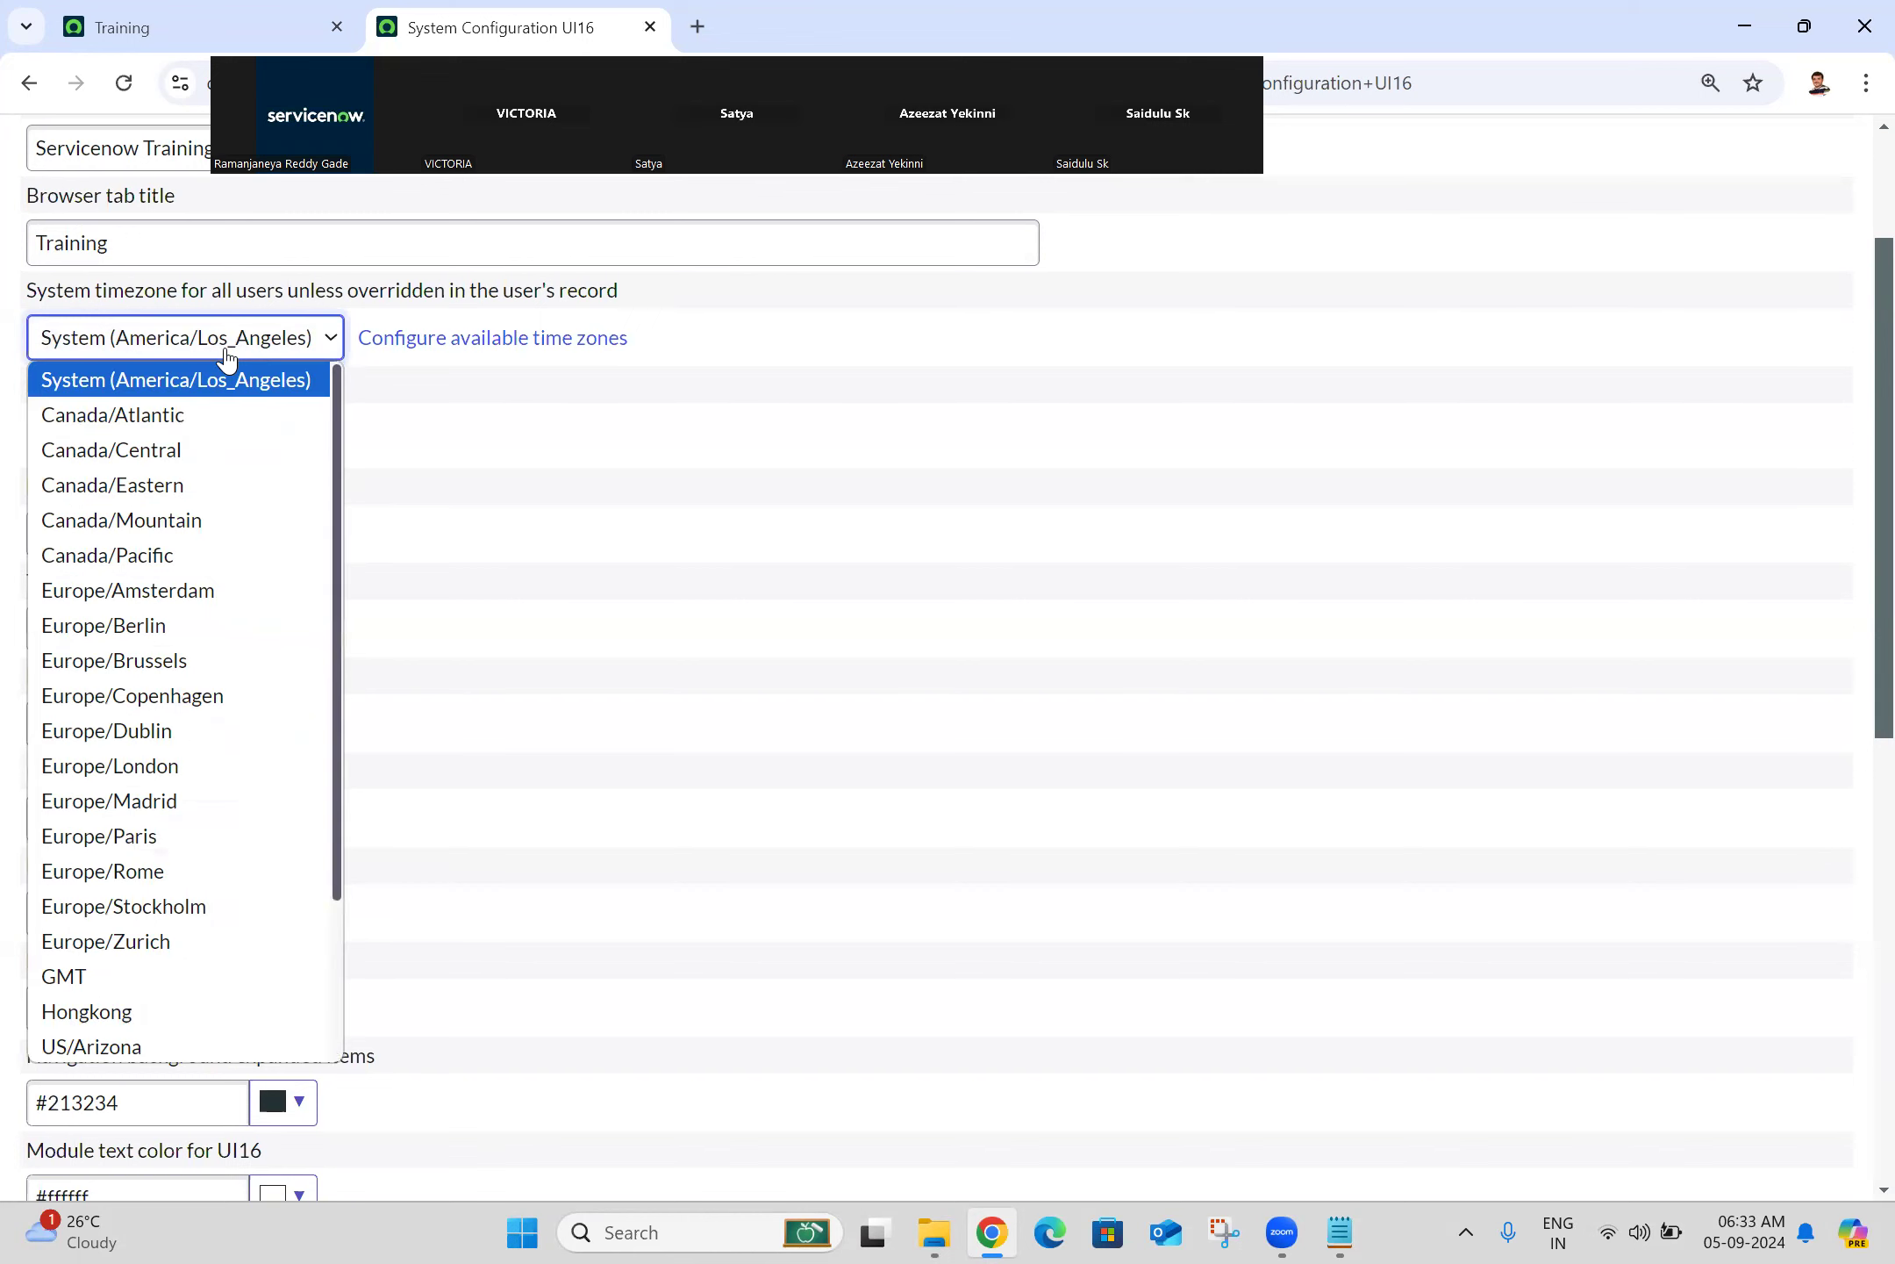
pyautogui.click(226, 354)
pyautogui.click(326, 14)
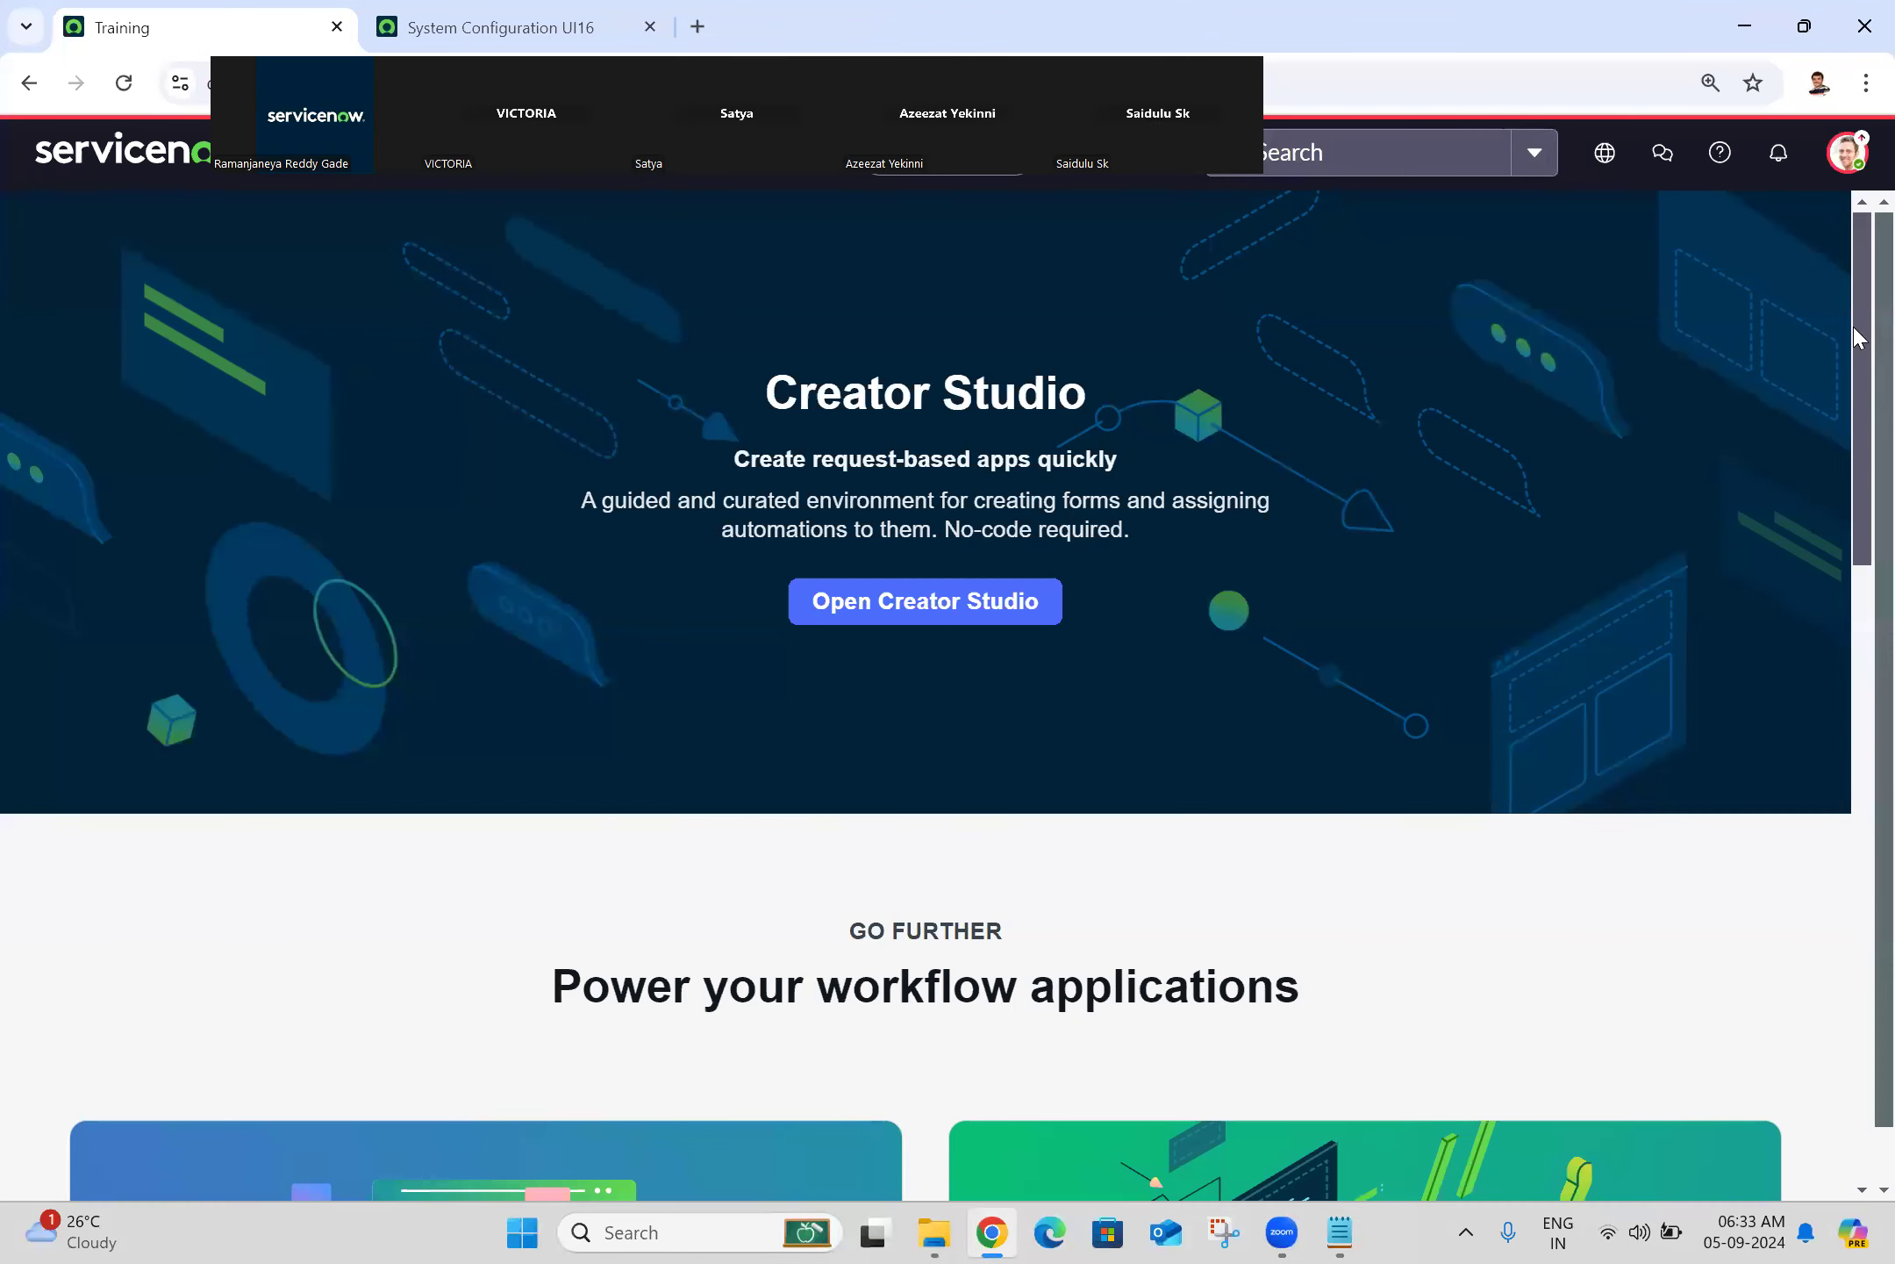
# Step: Review the formats and timezone in personal Language & Region preferences, then go back to System Configuration UI16
pyautogui.click(1847, 154)
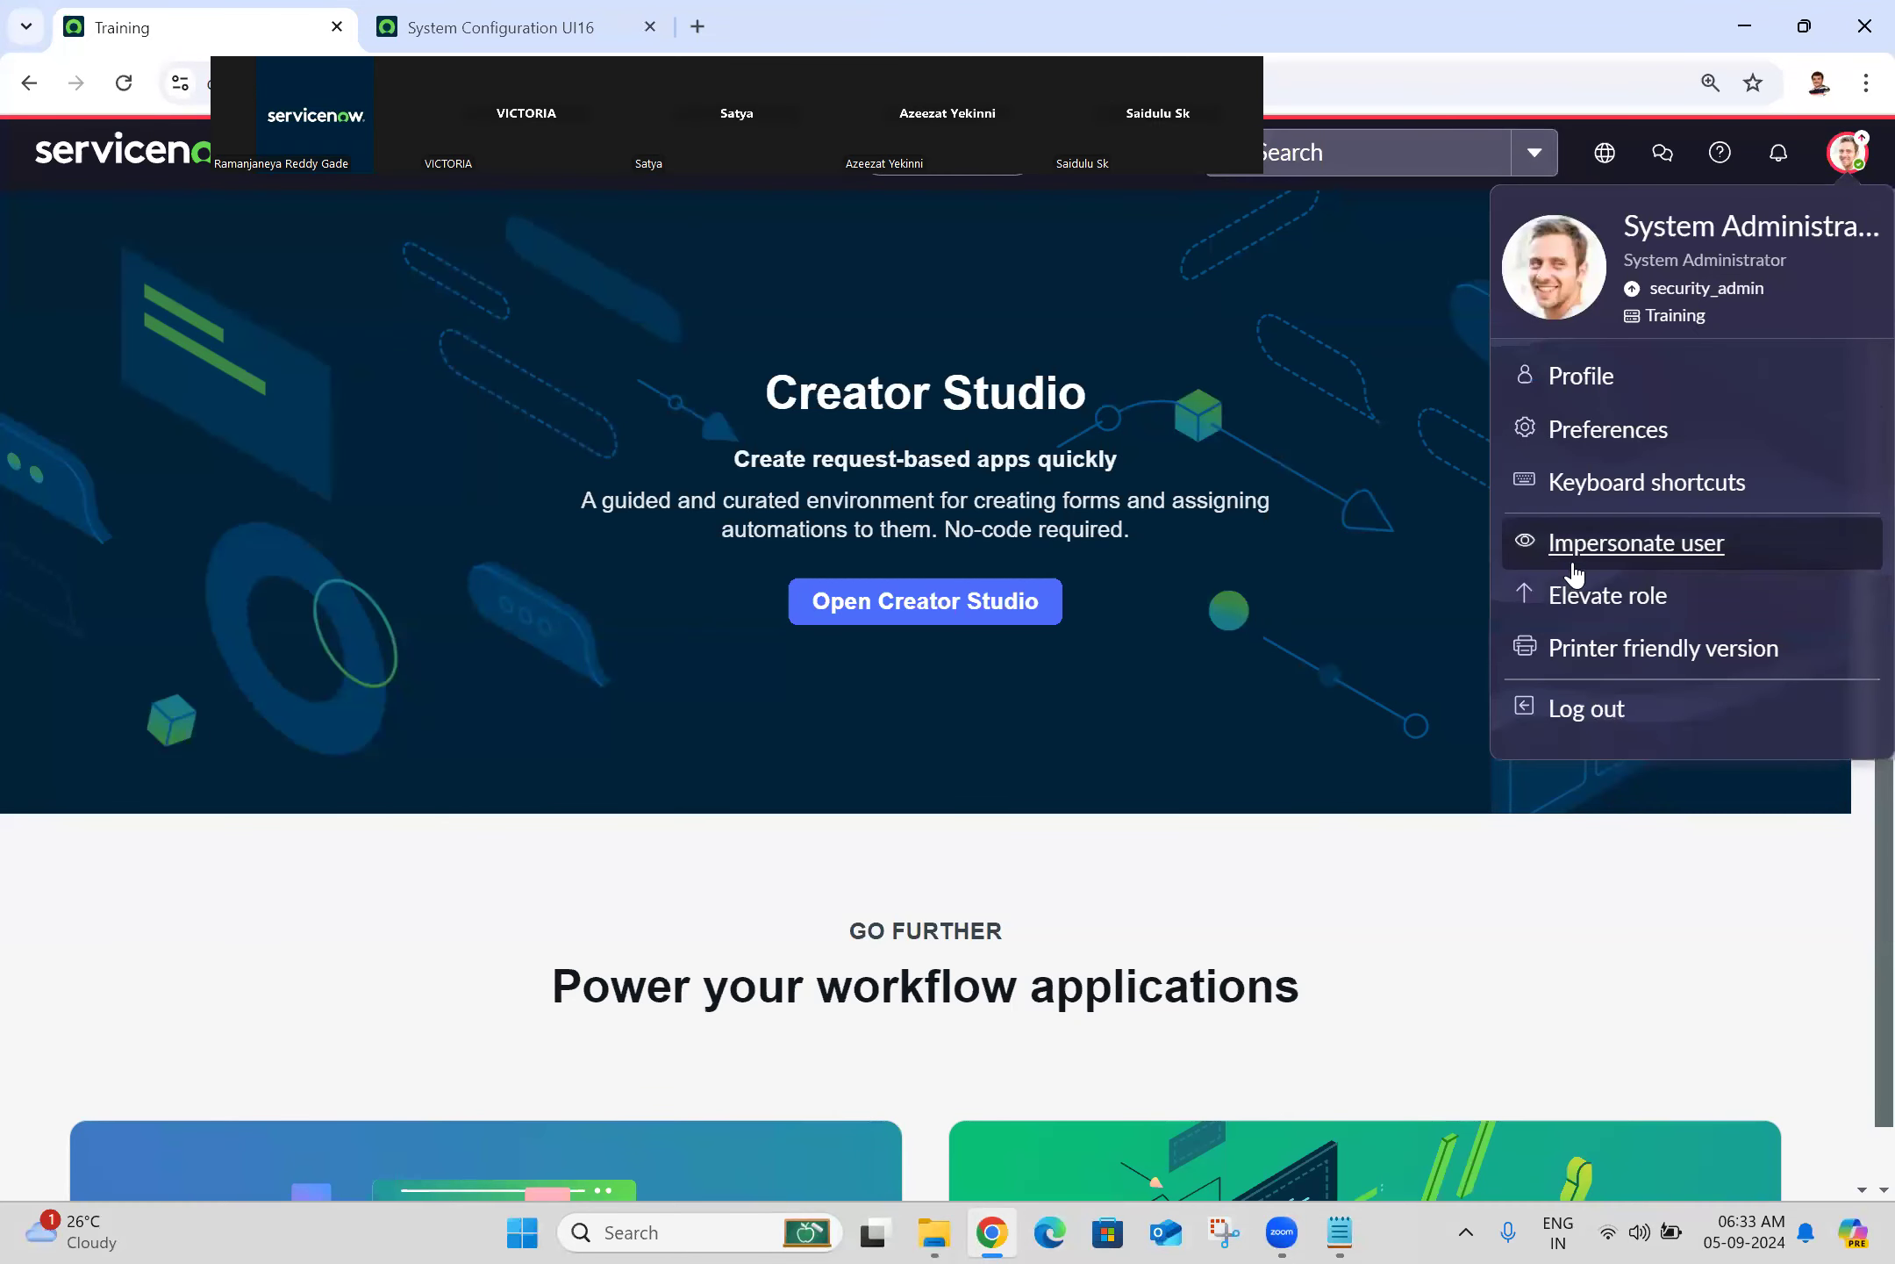
pyautogui.click(1620, 429)
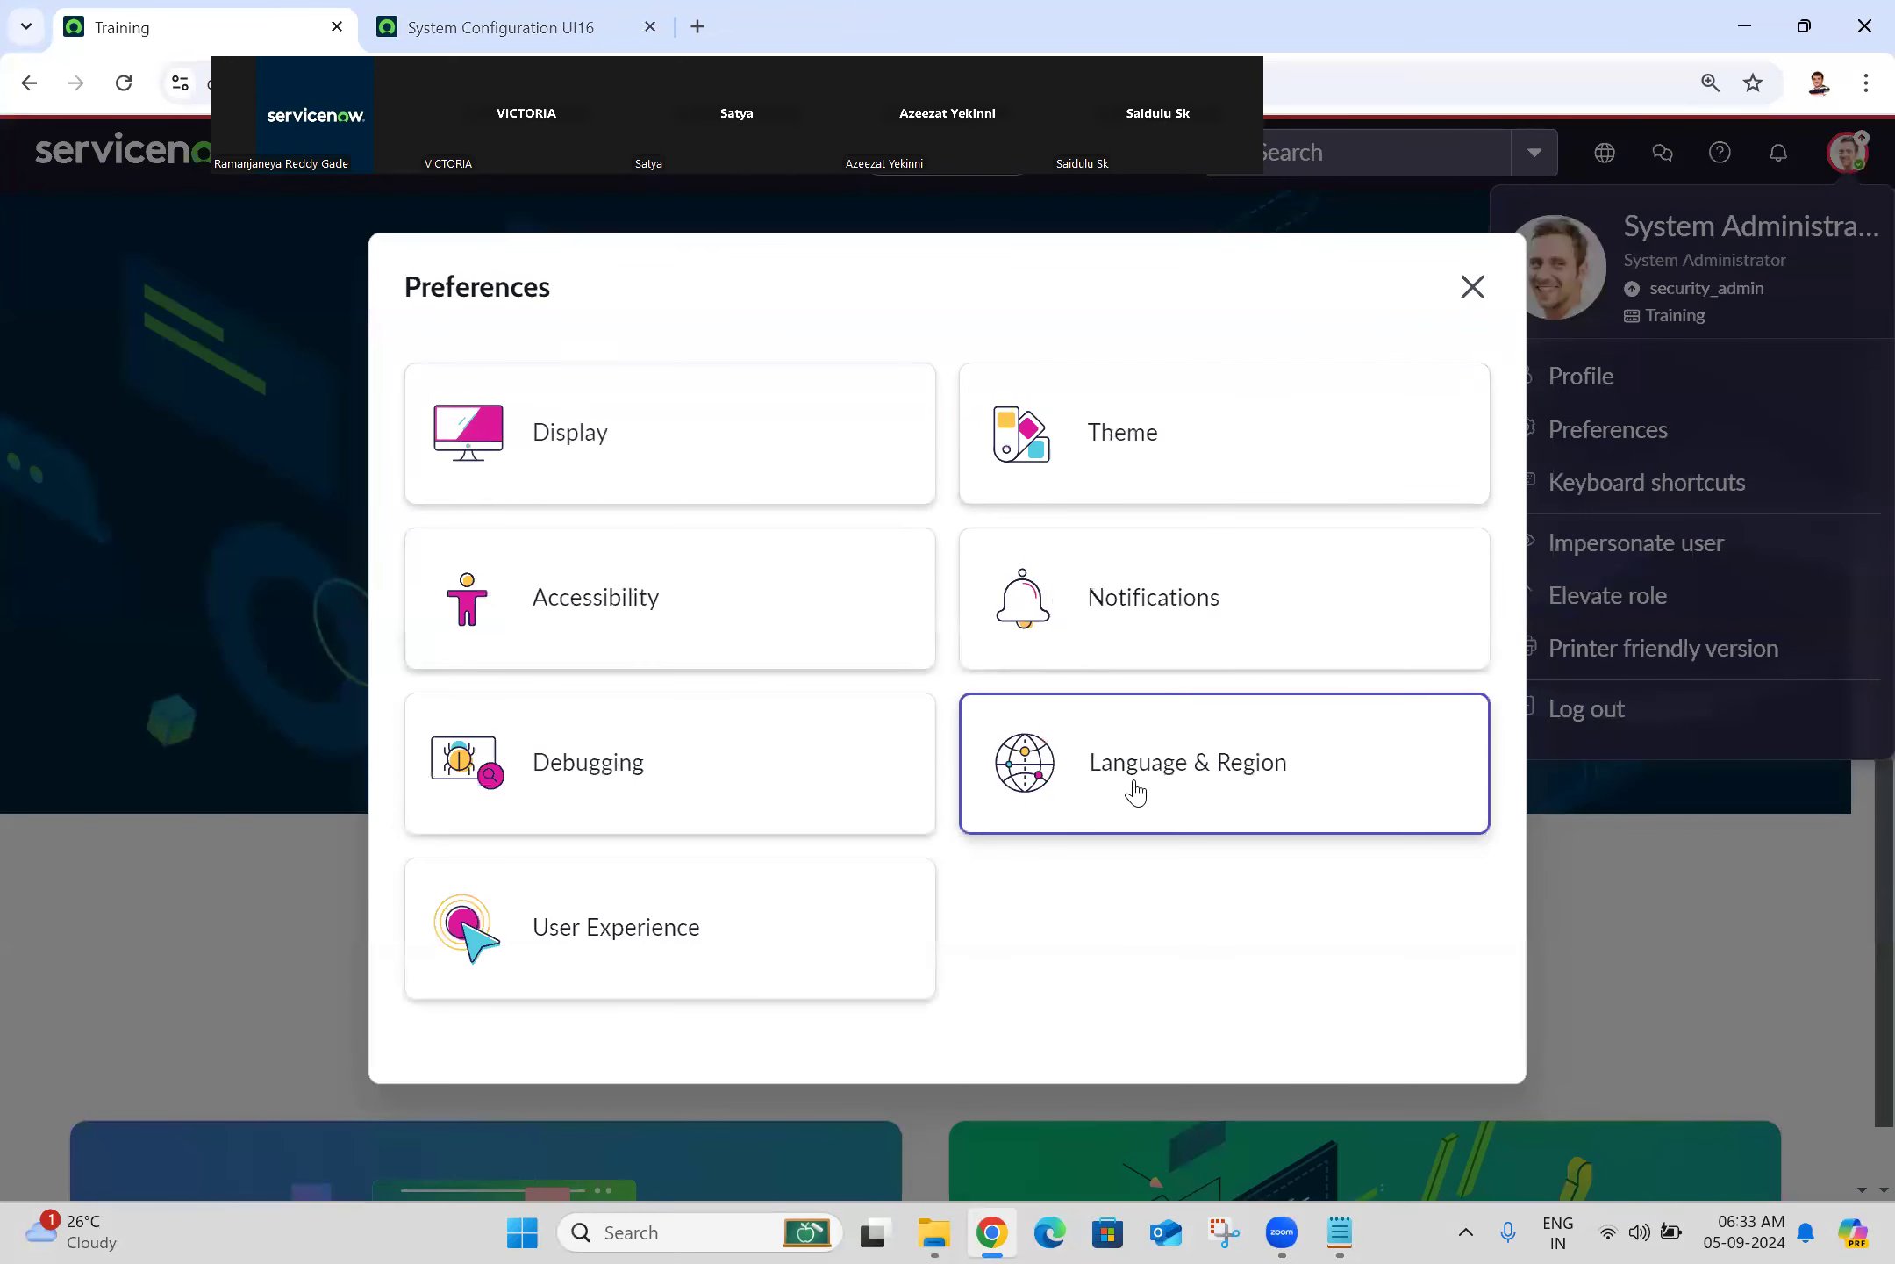
pyautogui.click(1136, 790)
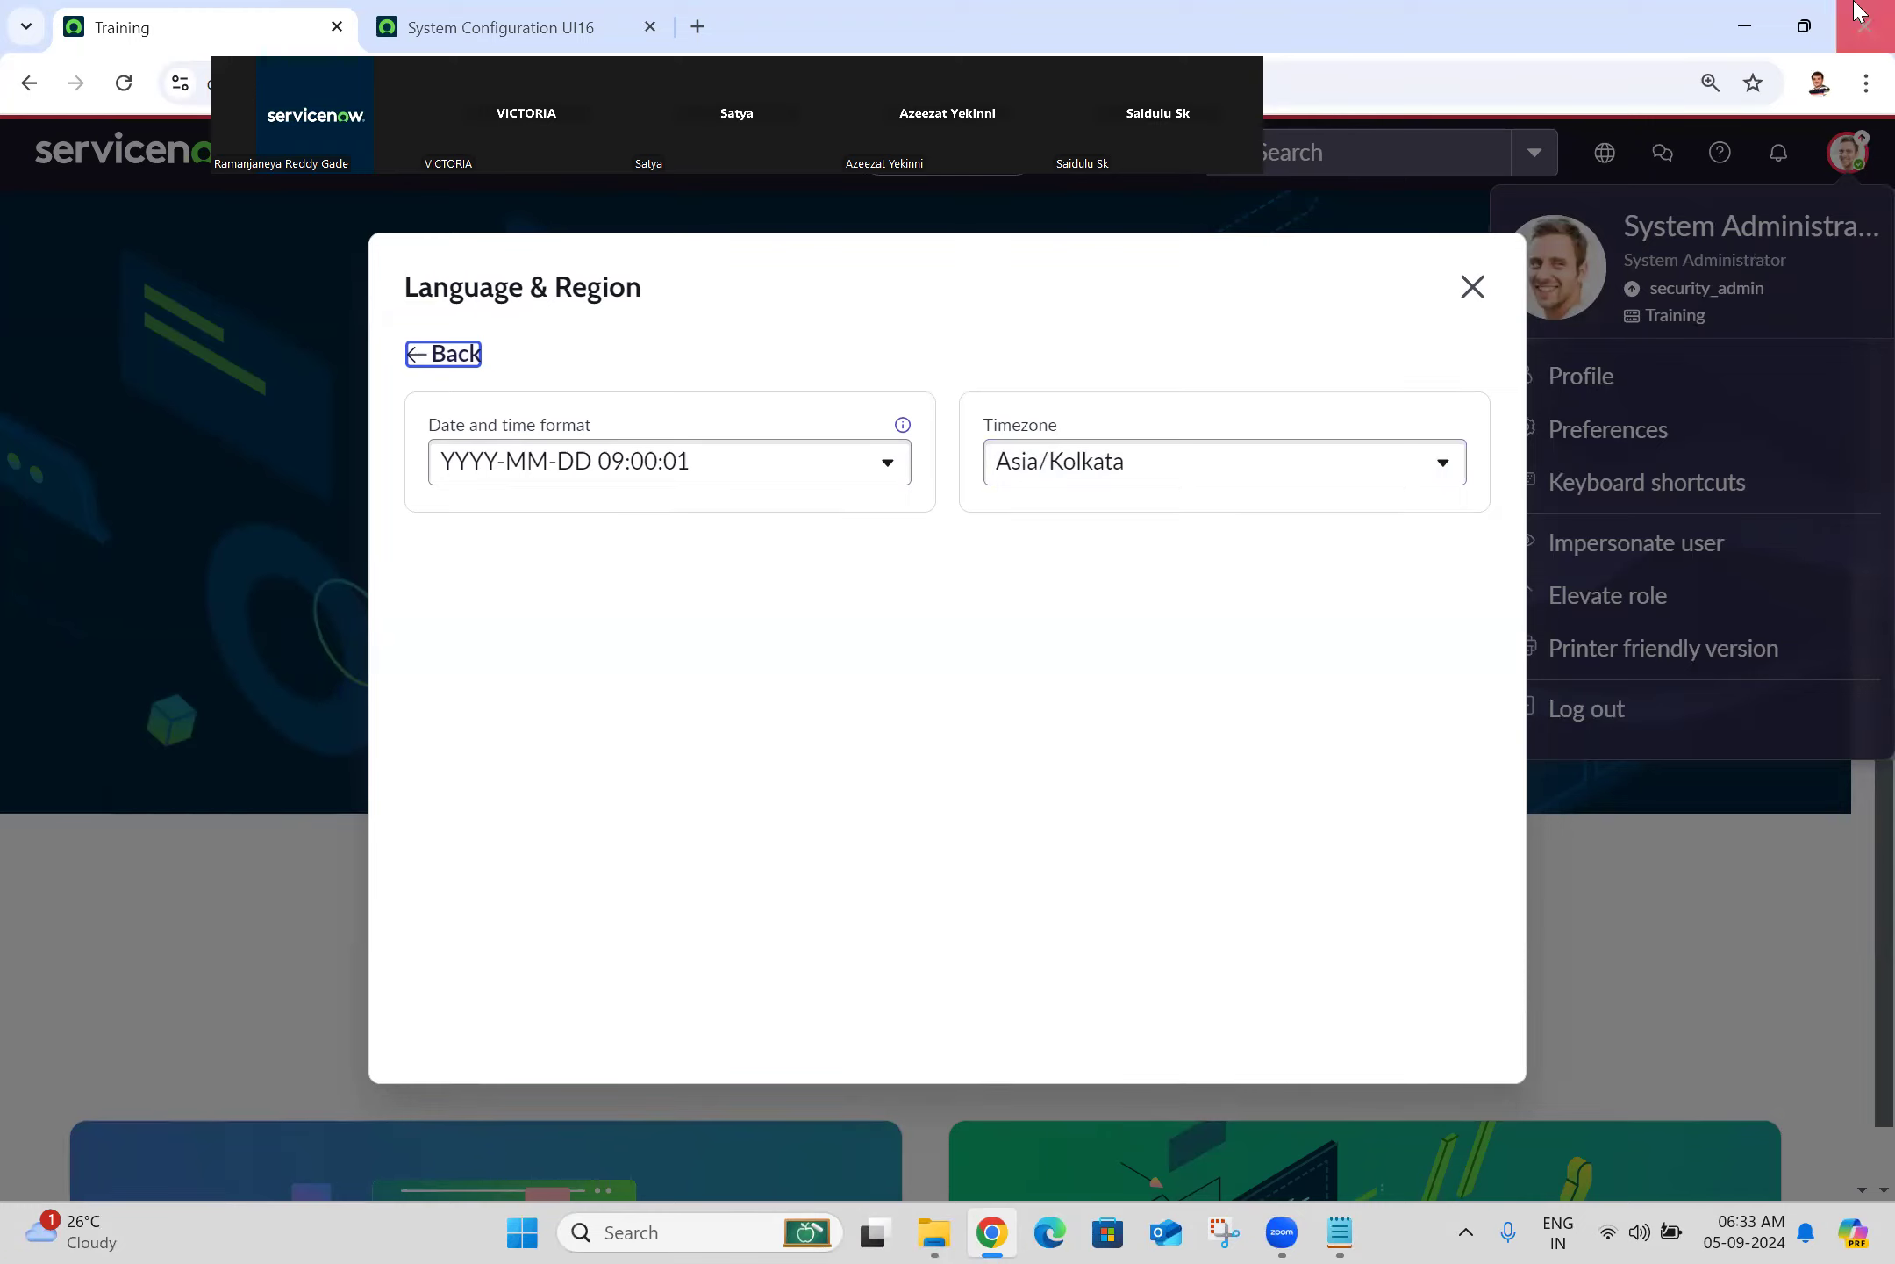
pyautogui.click(1471, 287)
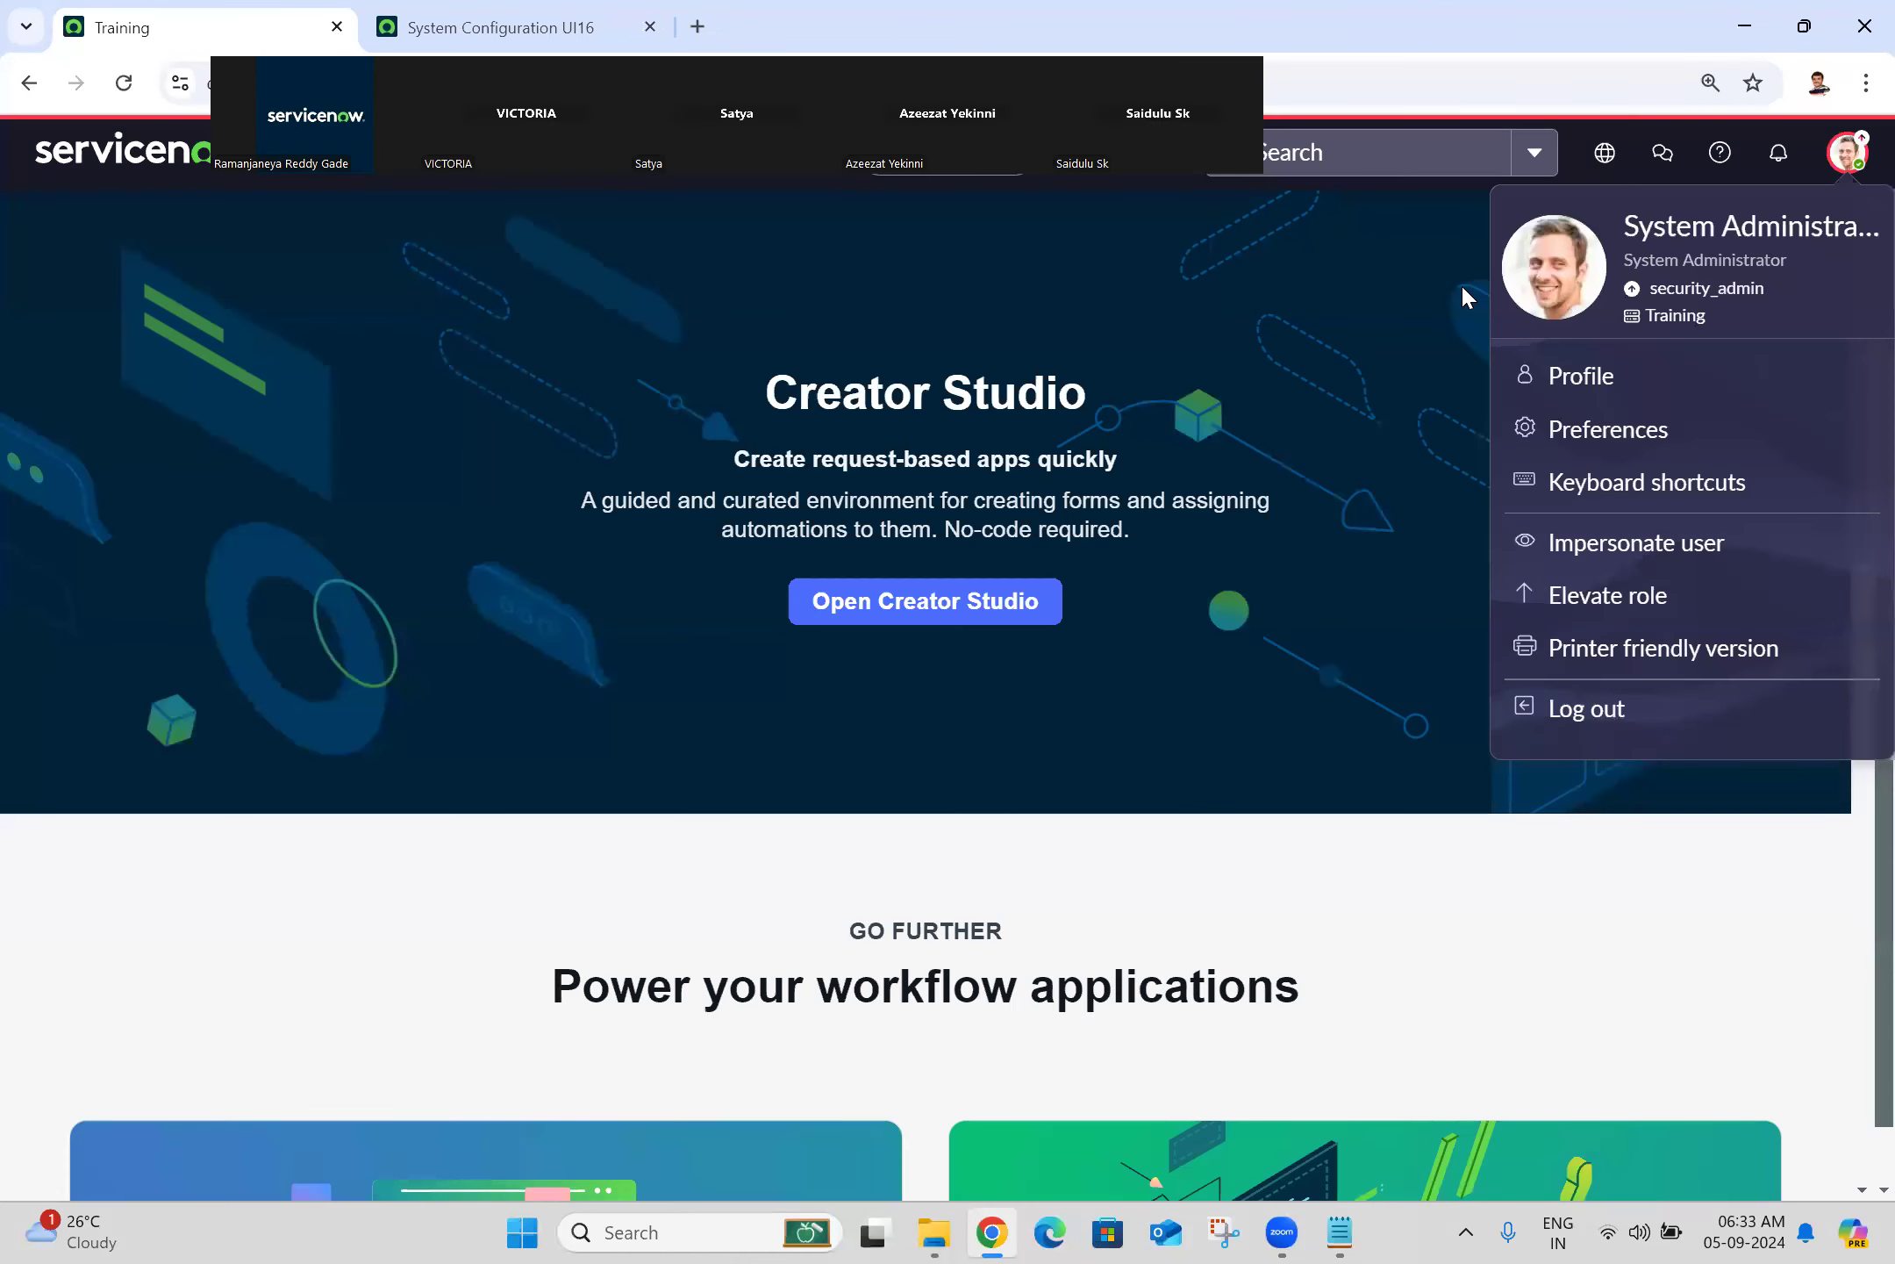
pyautogui.click(500, 22)
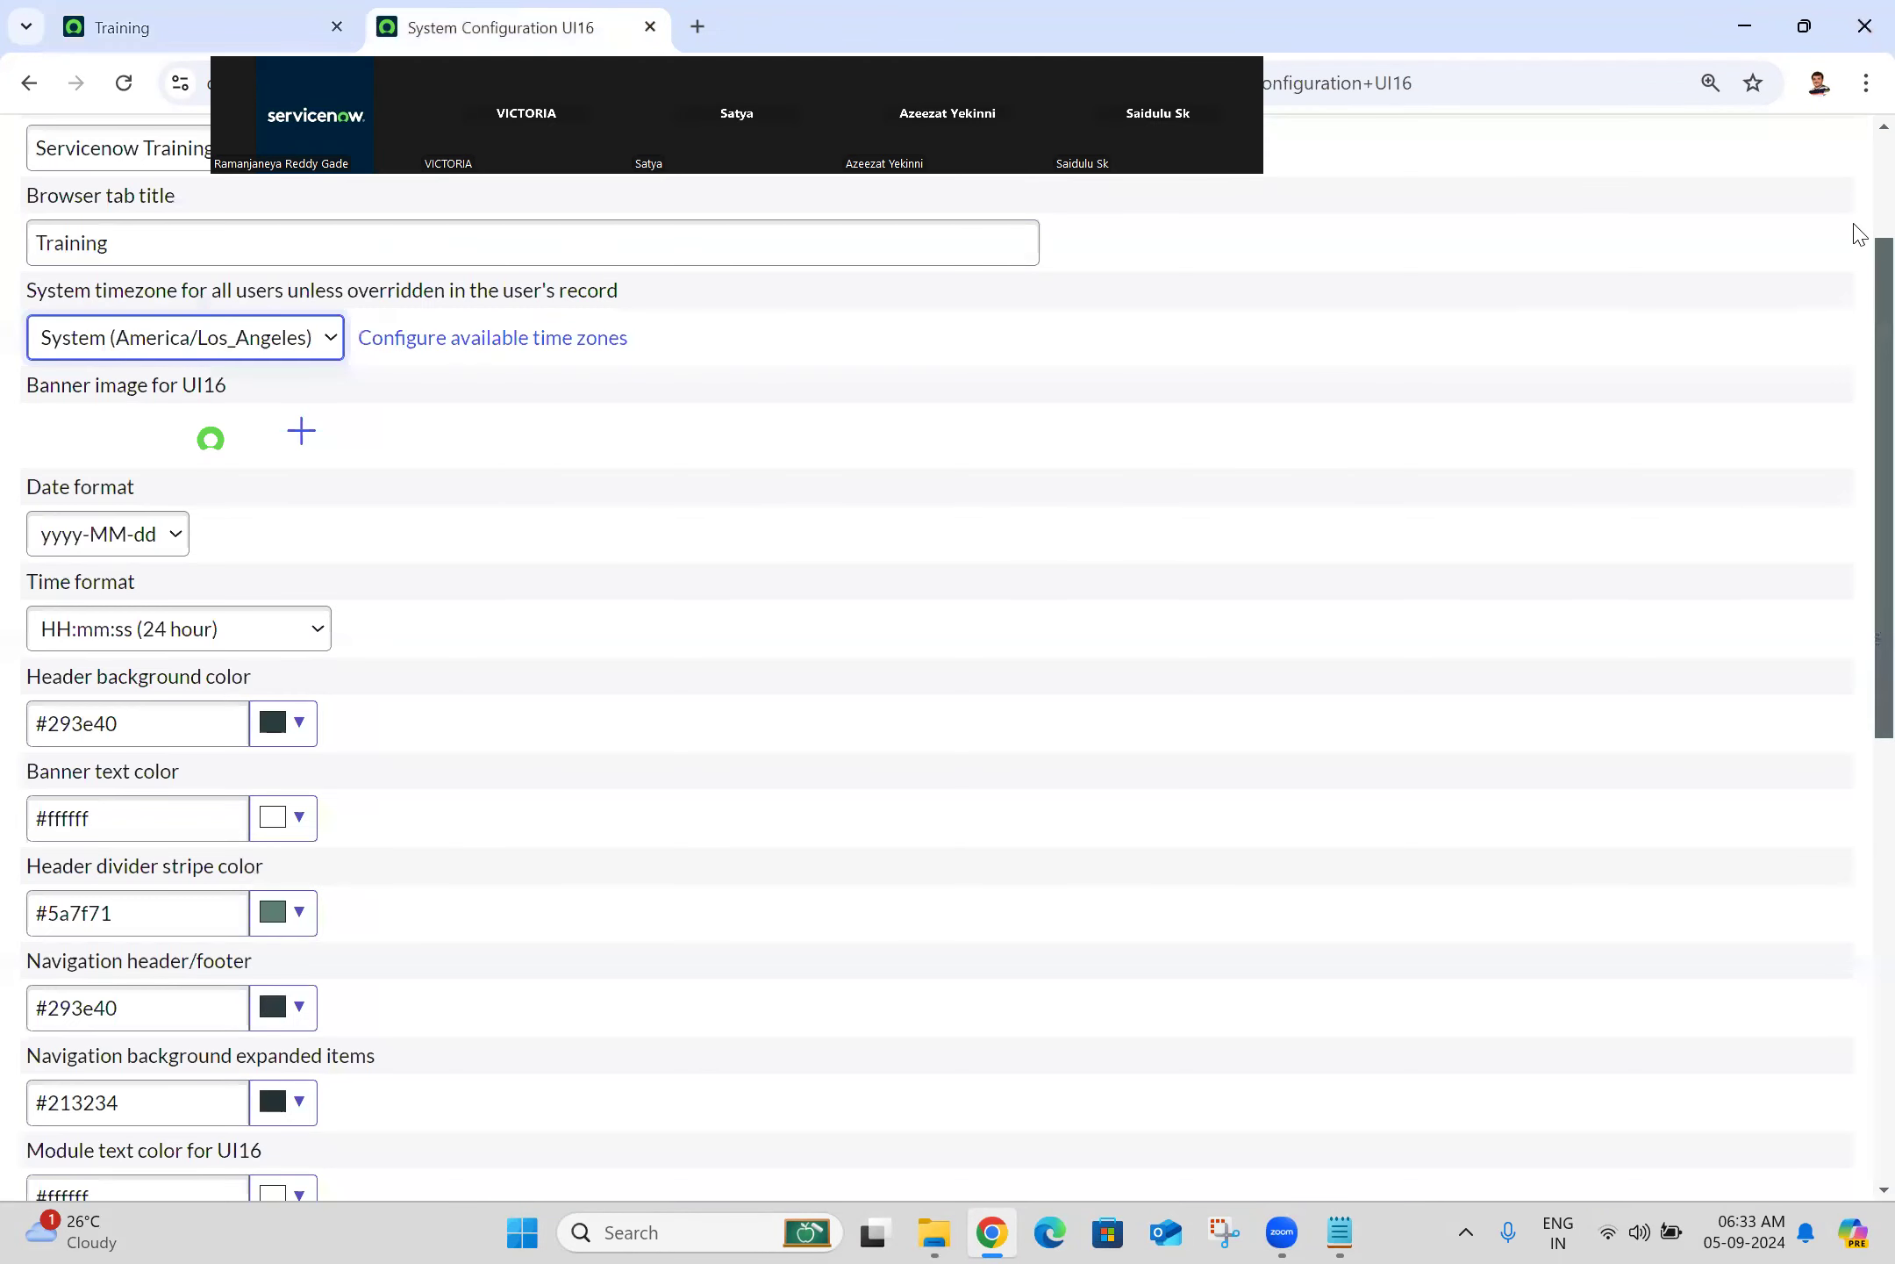
# Step: Save the System Configuration UI16 form from the top of the page and return to the Training tab
pyautogui.scroll(3, 1860, 232)
pyautogui.click(1826, 151)
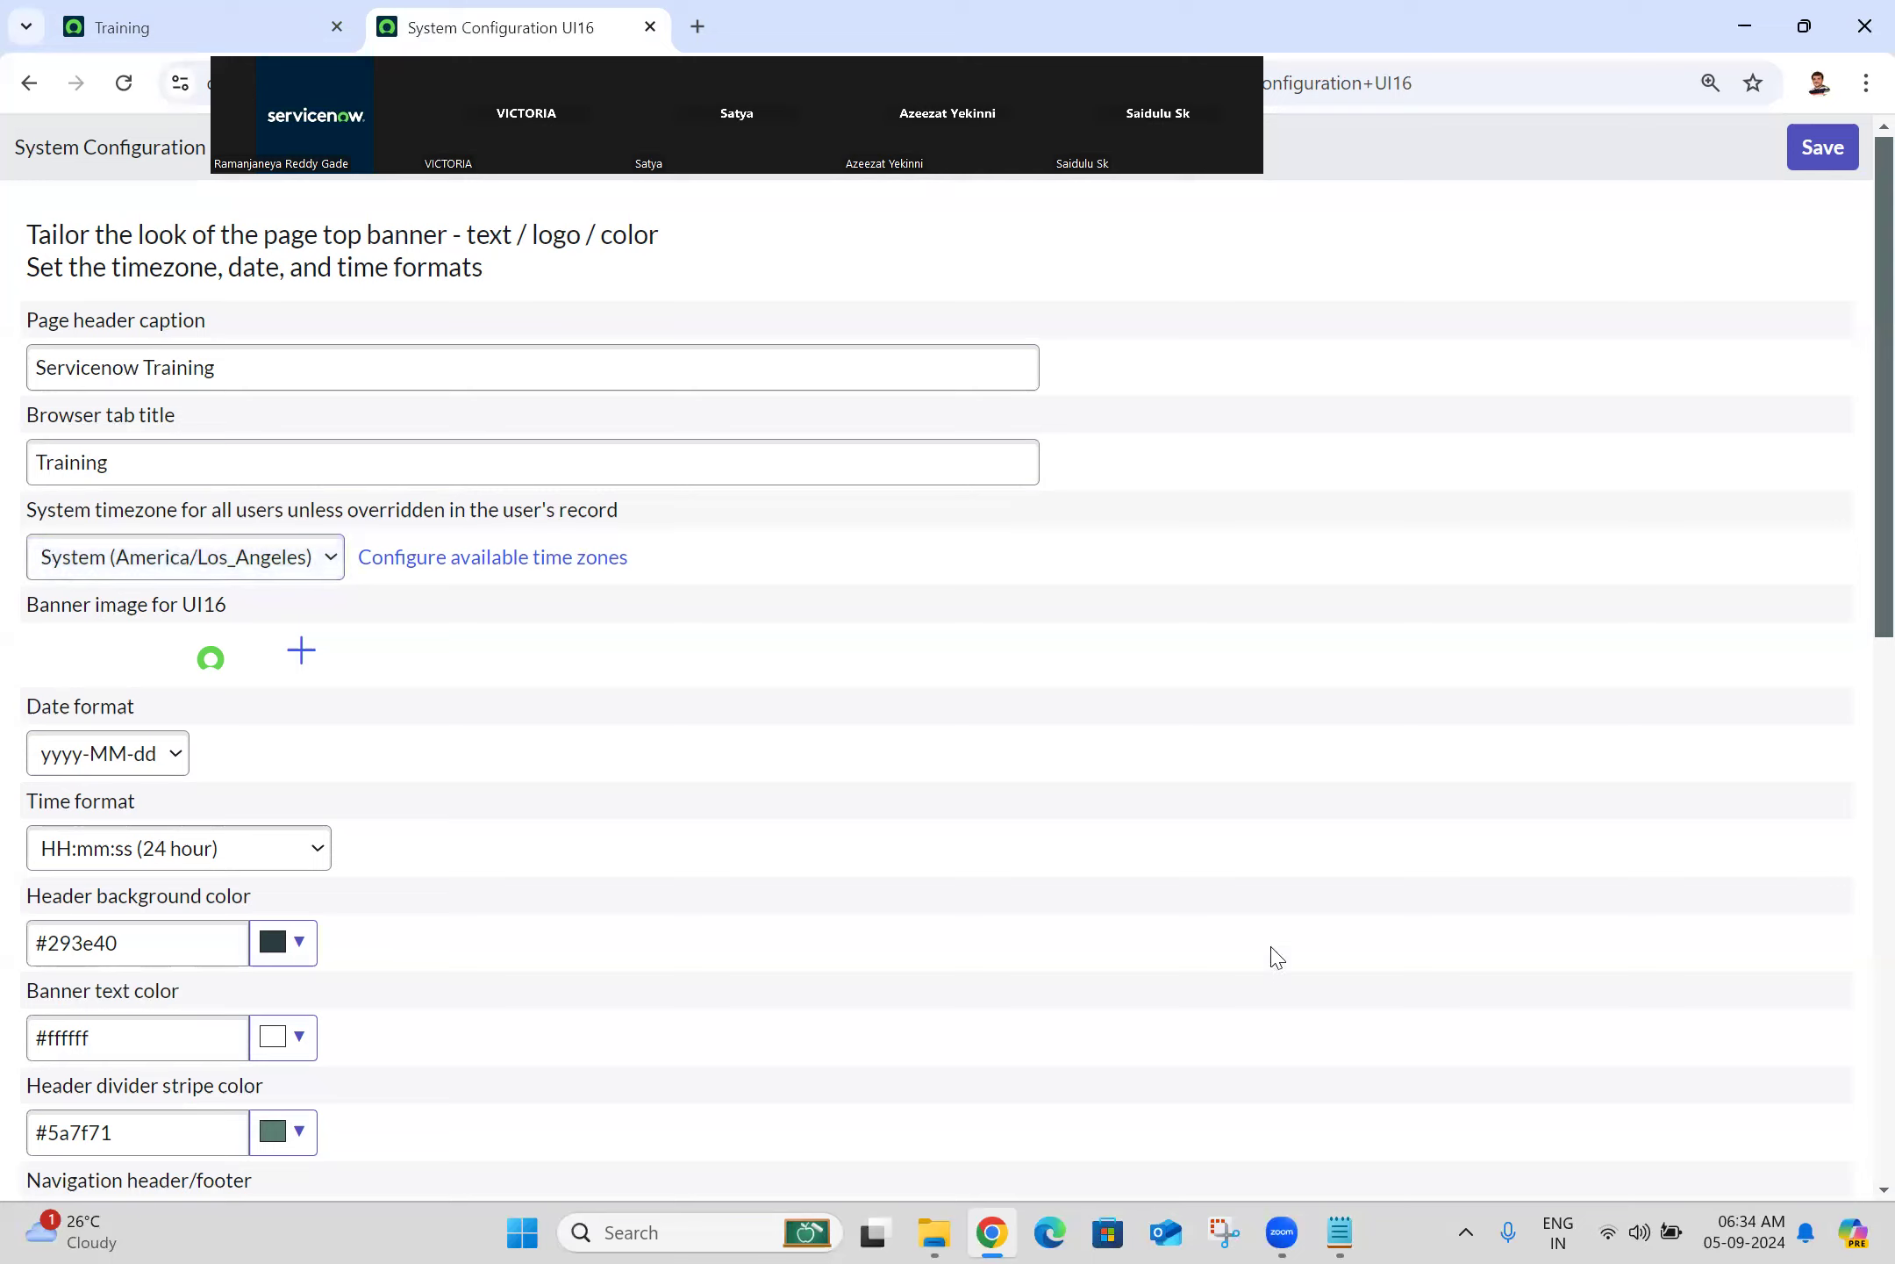
pyautogui.click(1221, 1166)
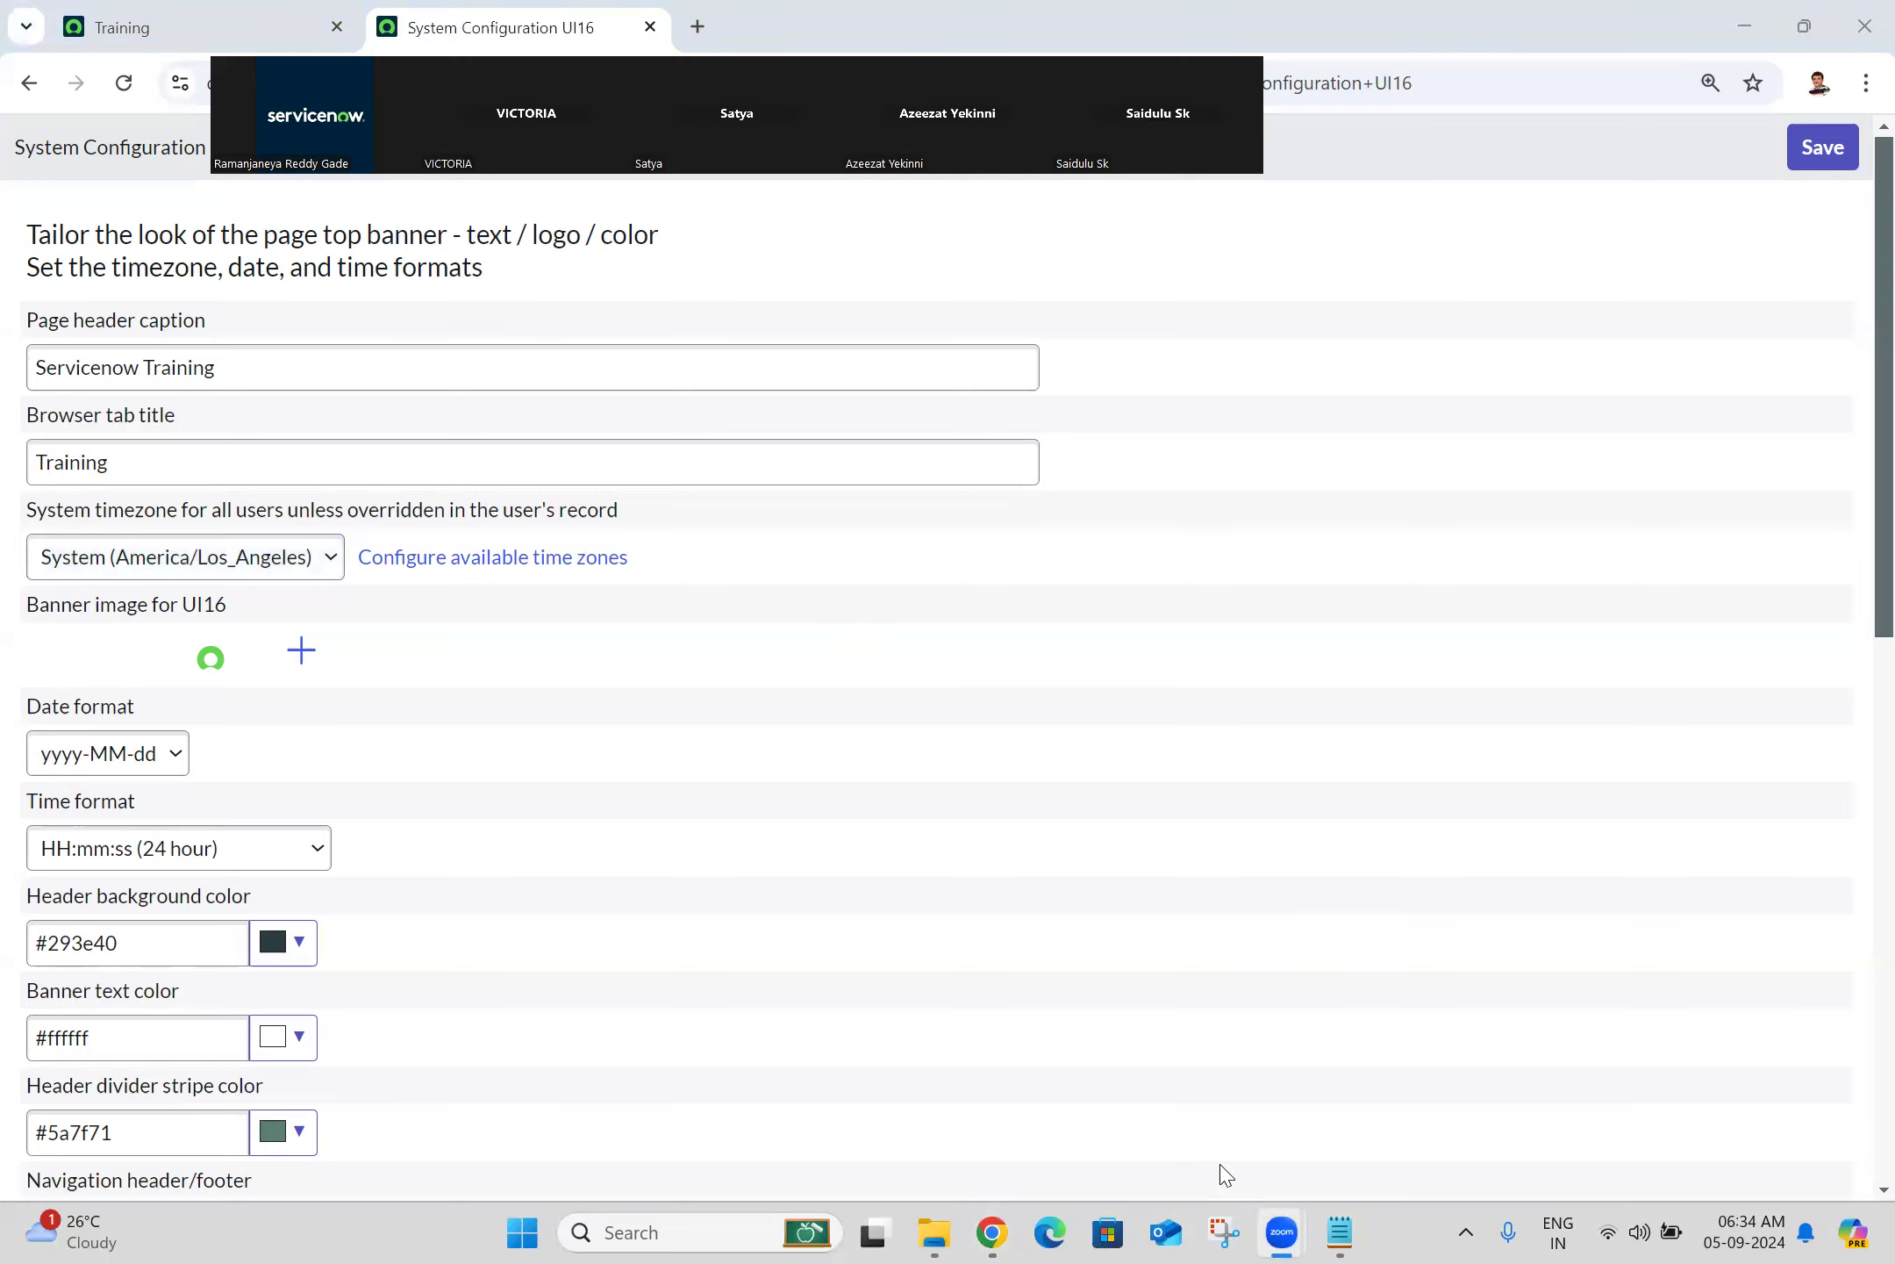
pyautogui.click(991, 1229)
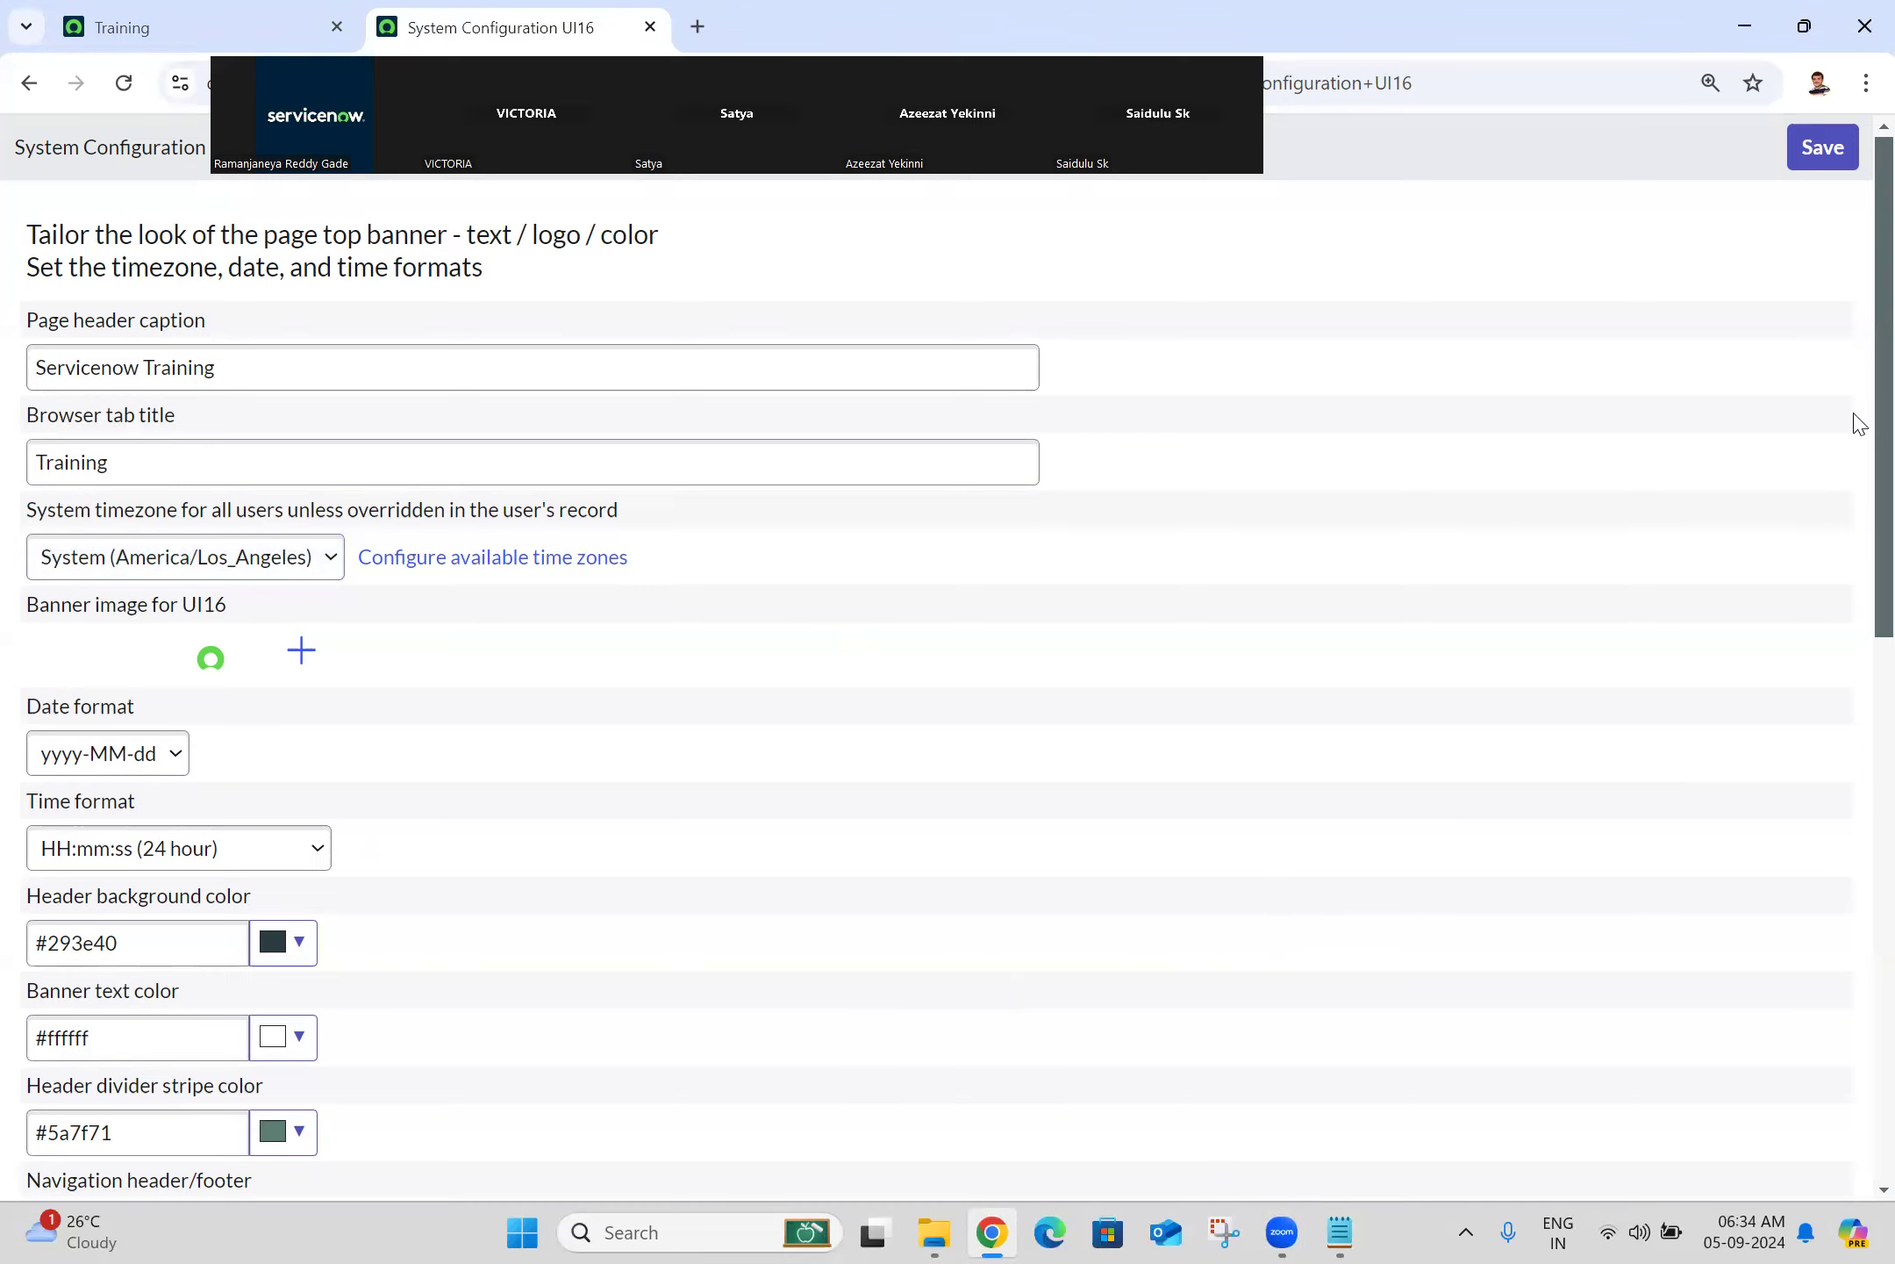
pyautogui.scroll(-2, 1860, 423)
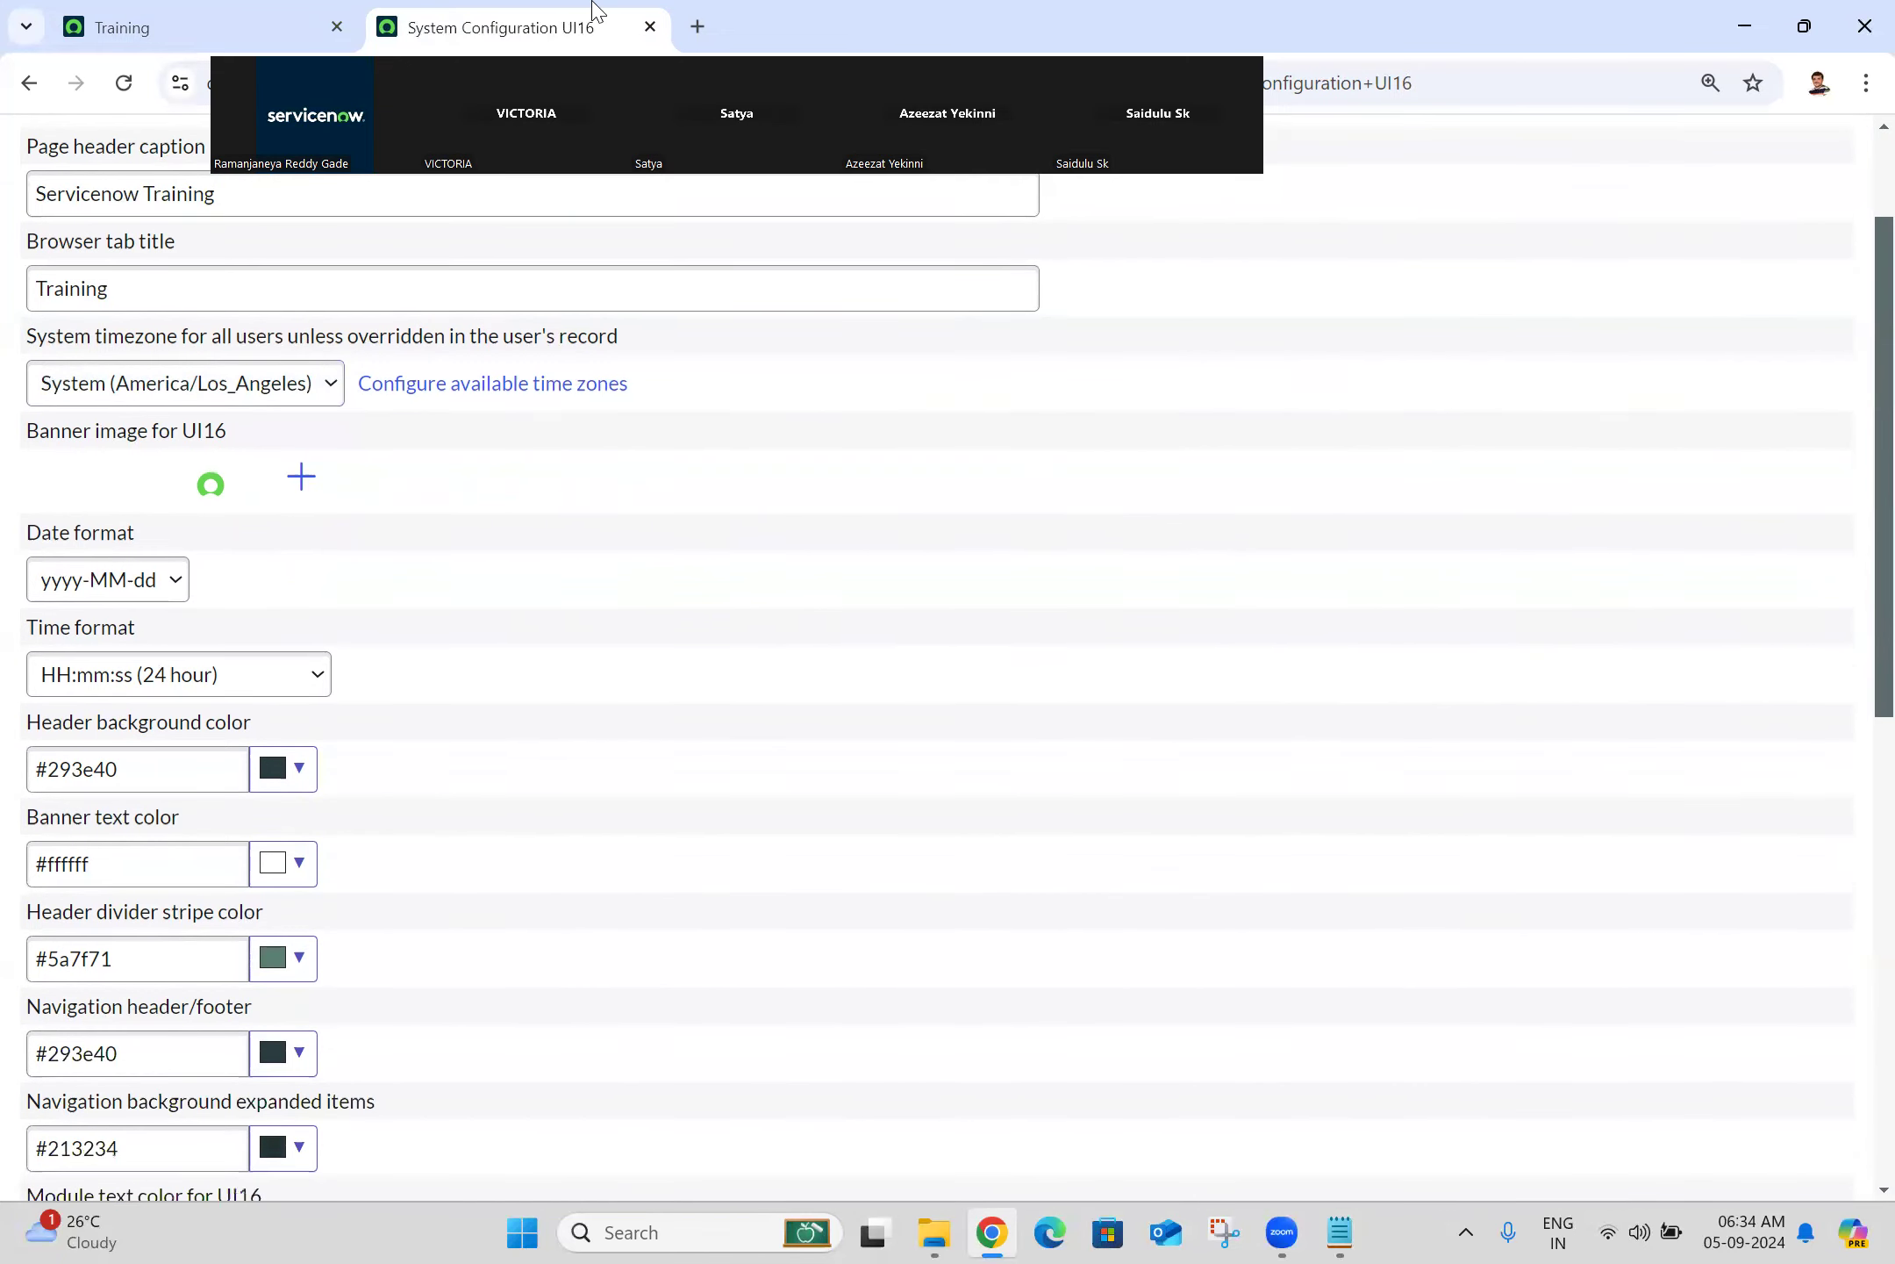
pyautogui.click(158, 10)
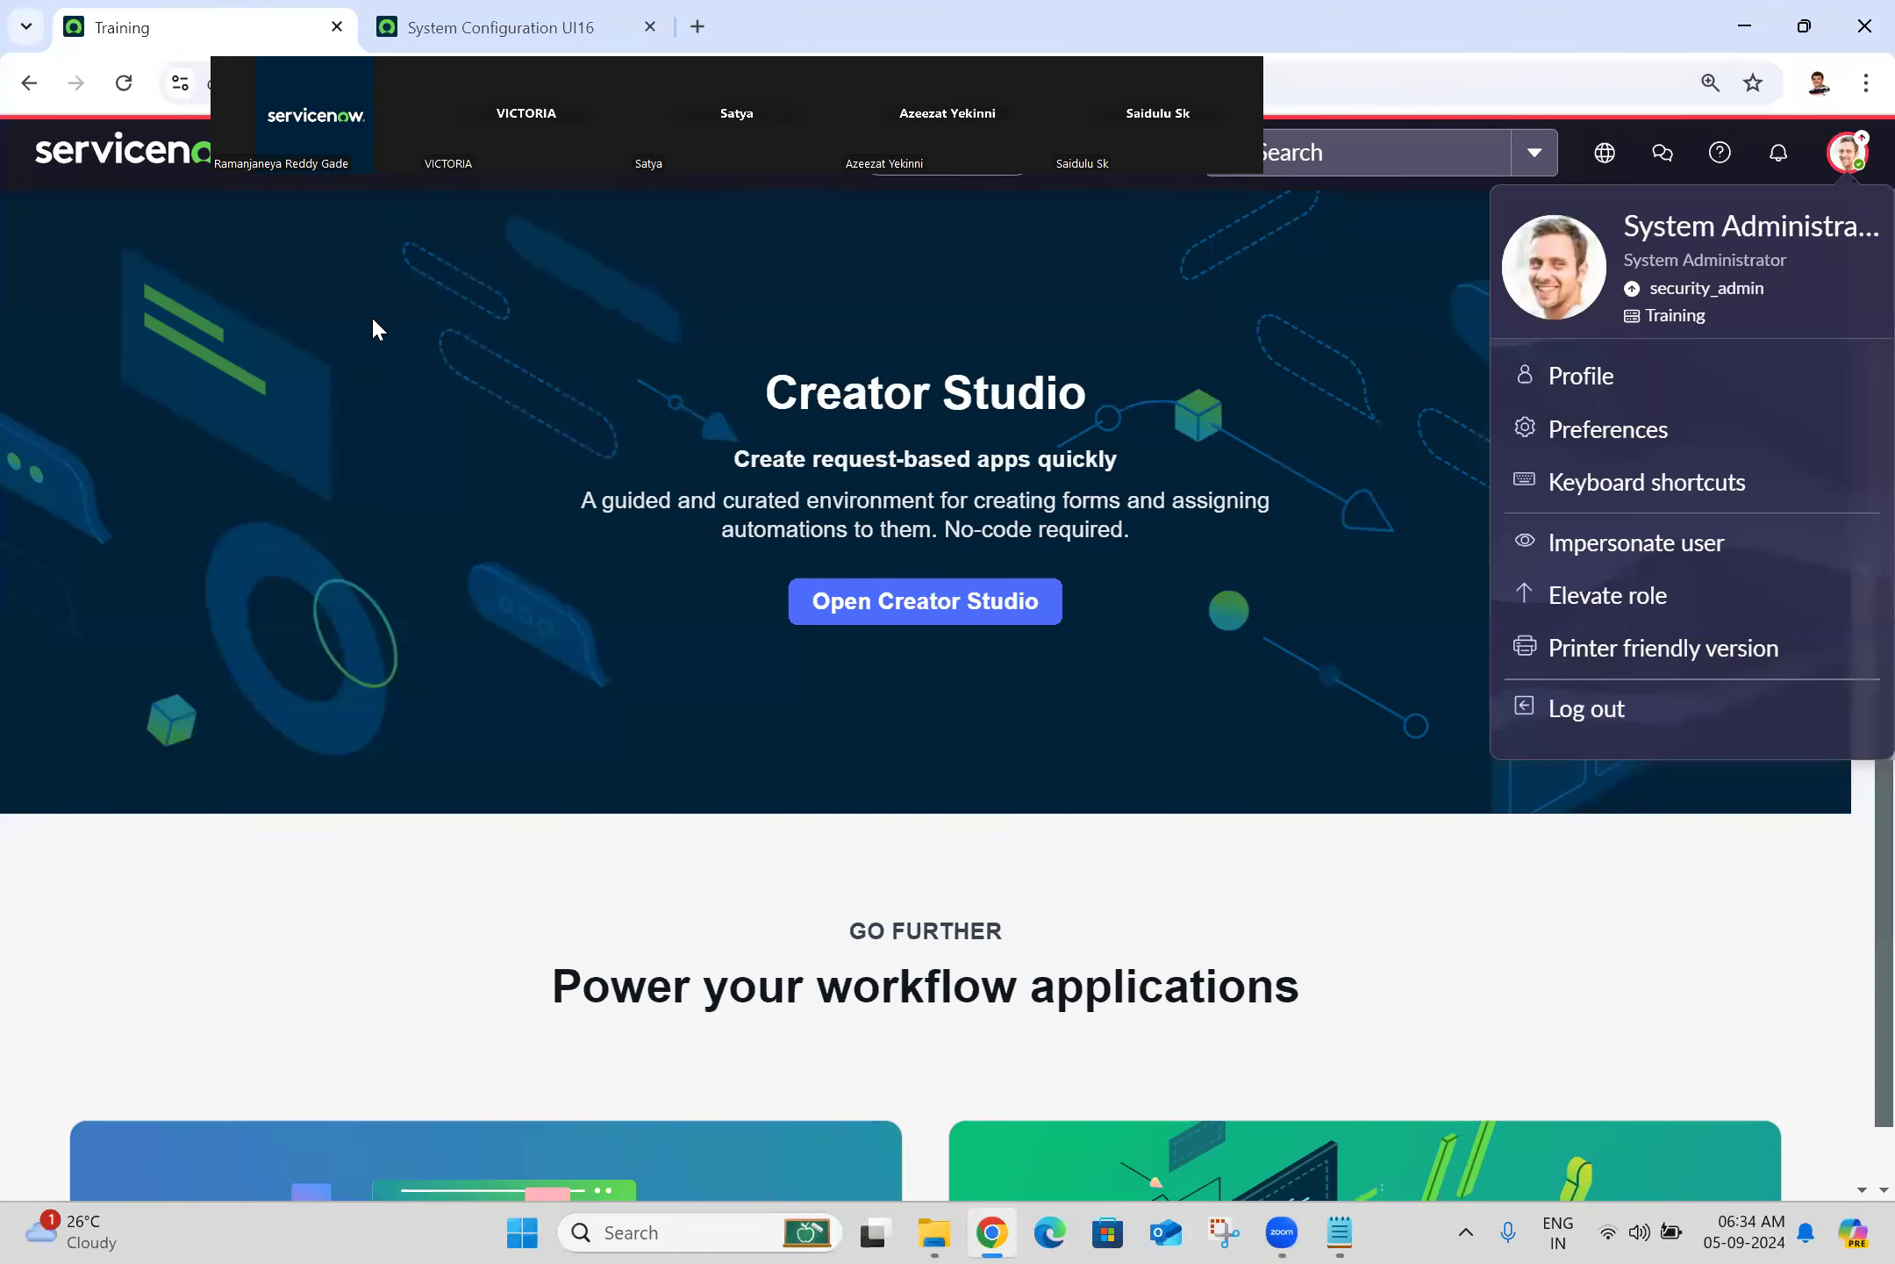
# Step: Close the profile menu and switch to the System Configuration UI16 tab with Ctrl+Tab
pyautogui.click(373, 320)
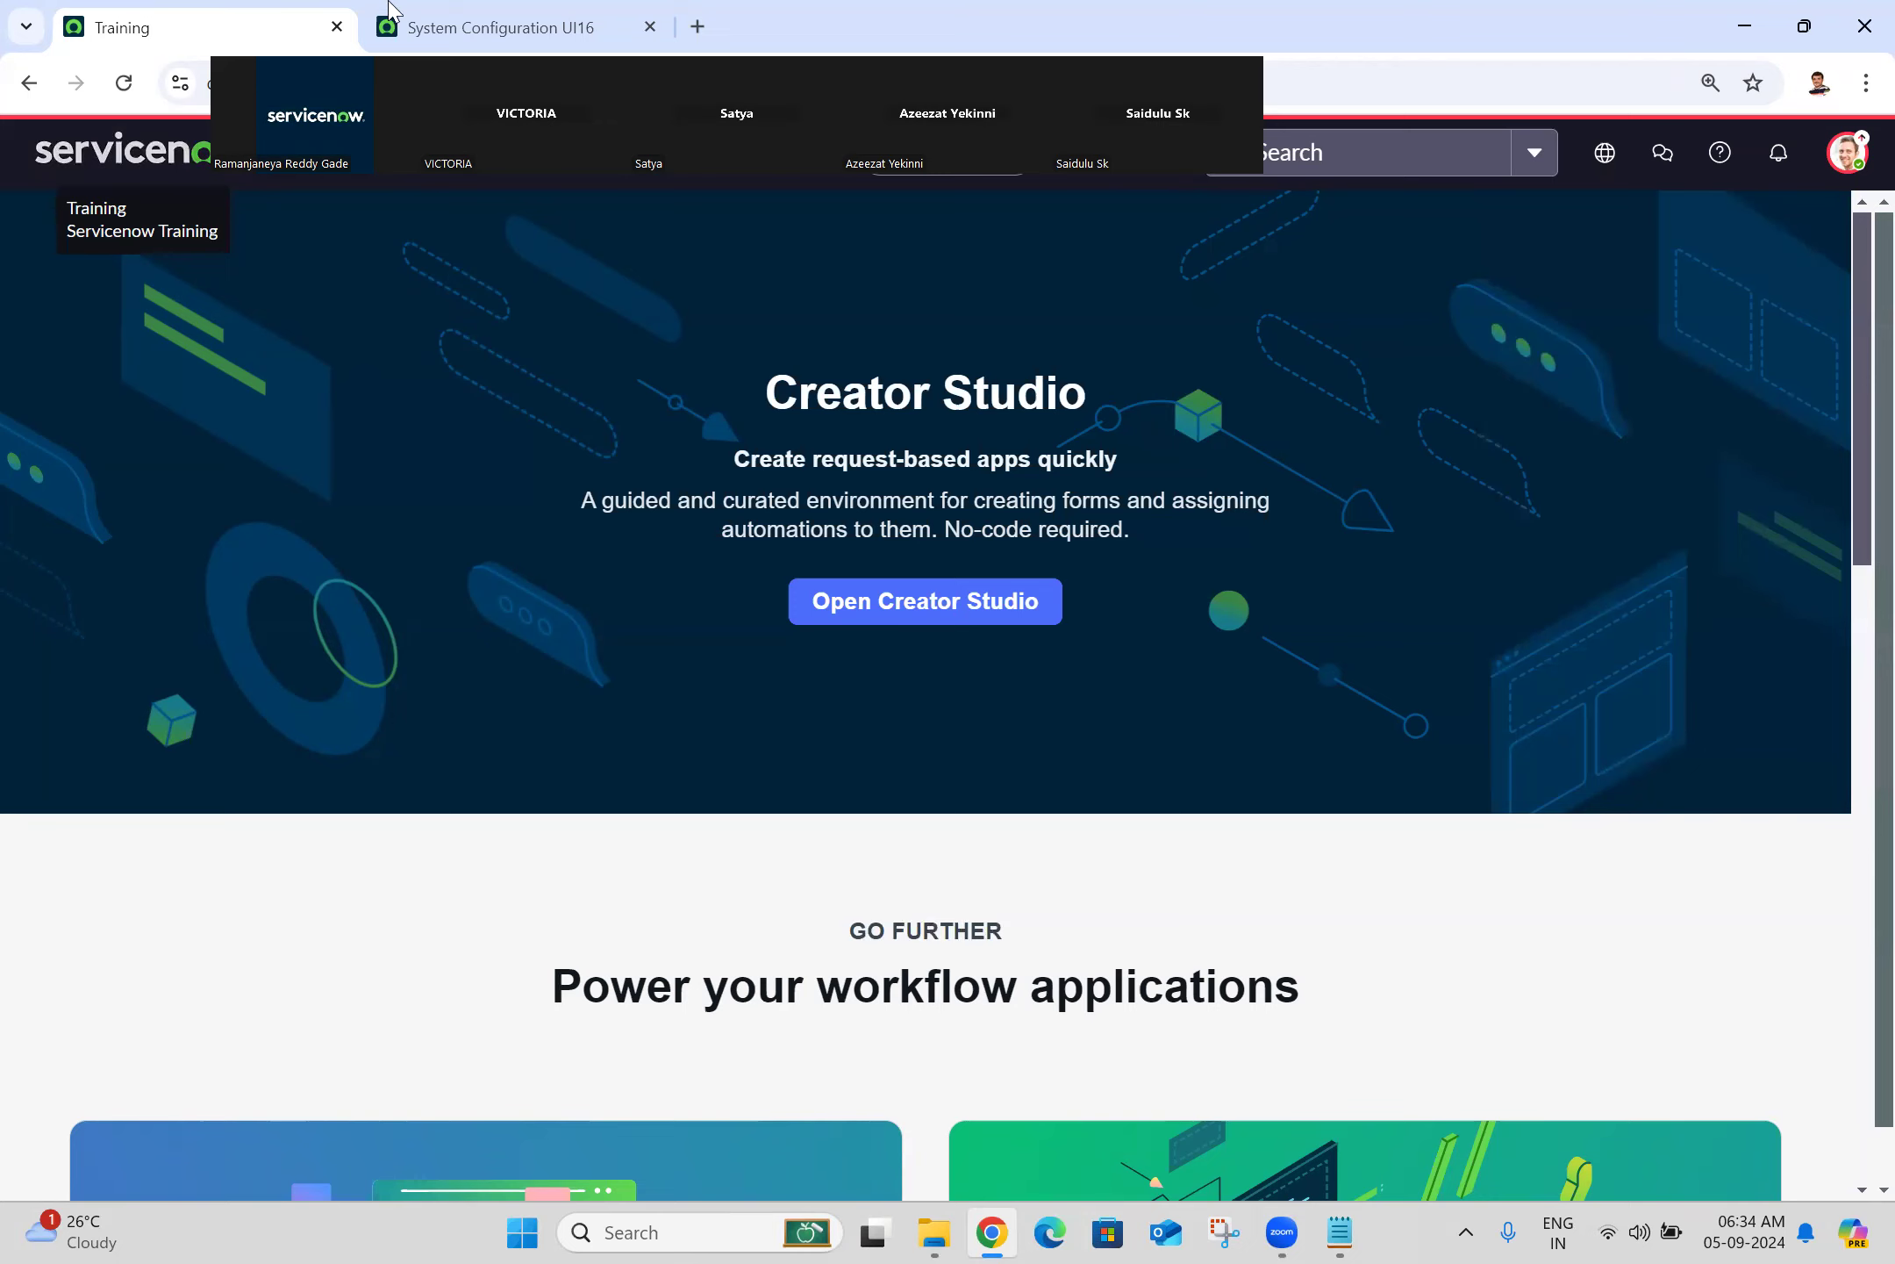
pyautogui.hotkey('ctrl', 'Tab')
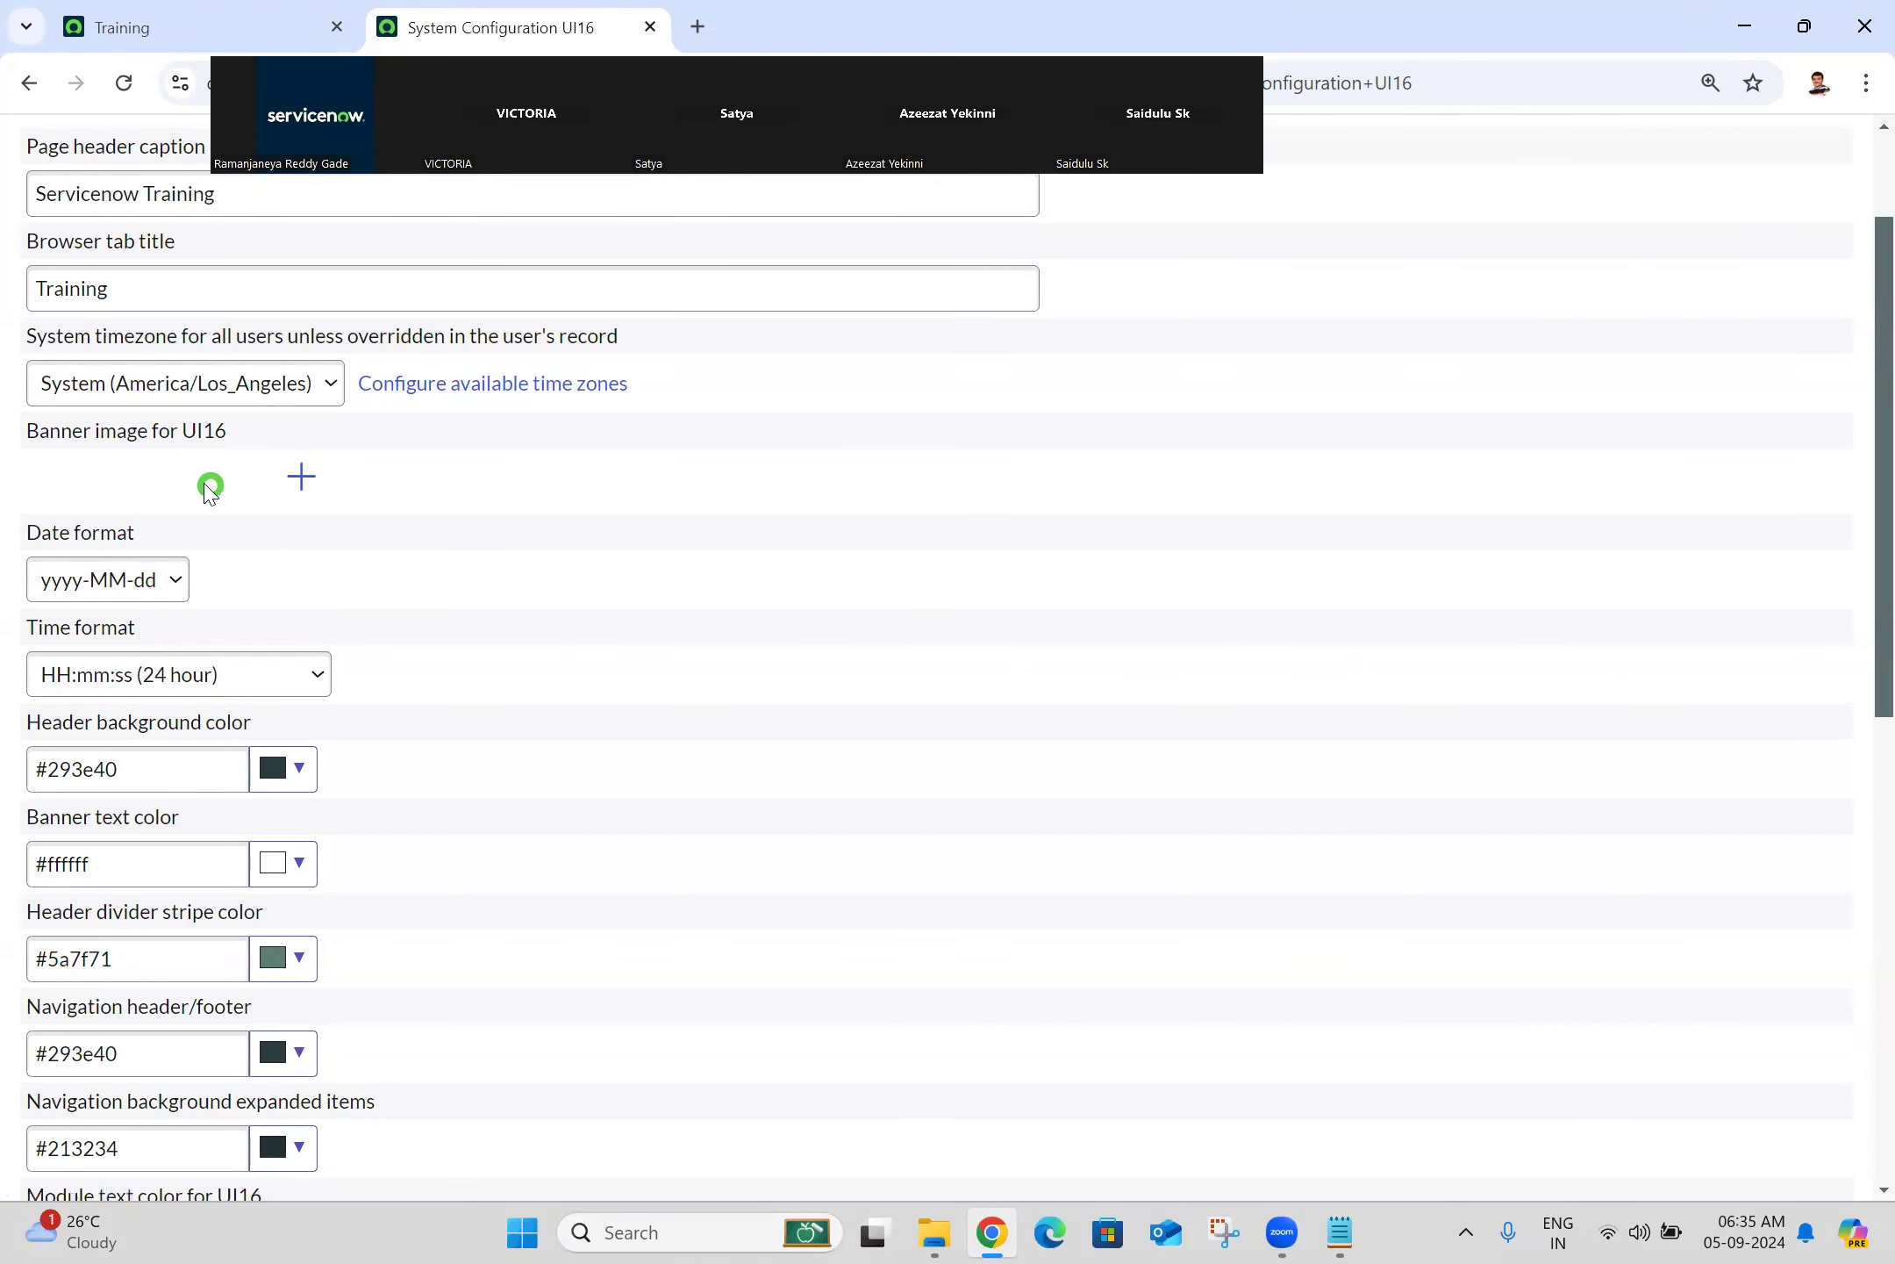
pyautogui.click(298, 485)
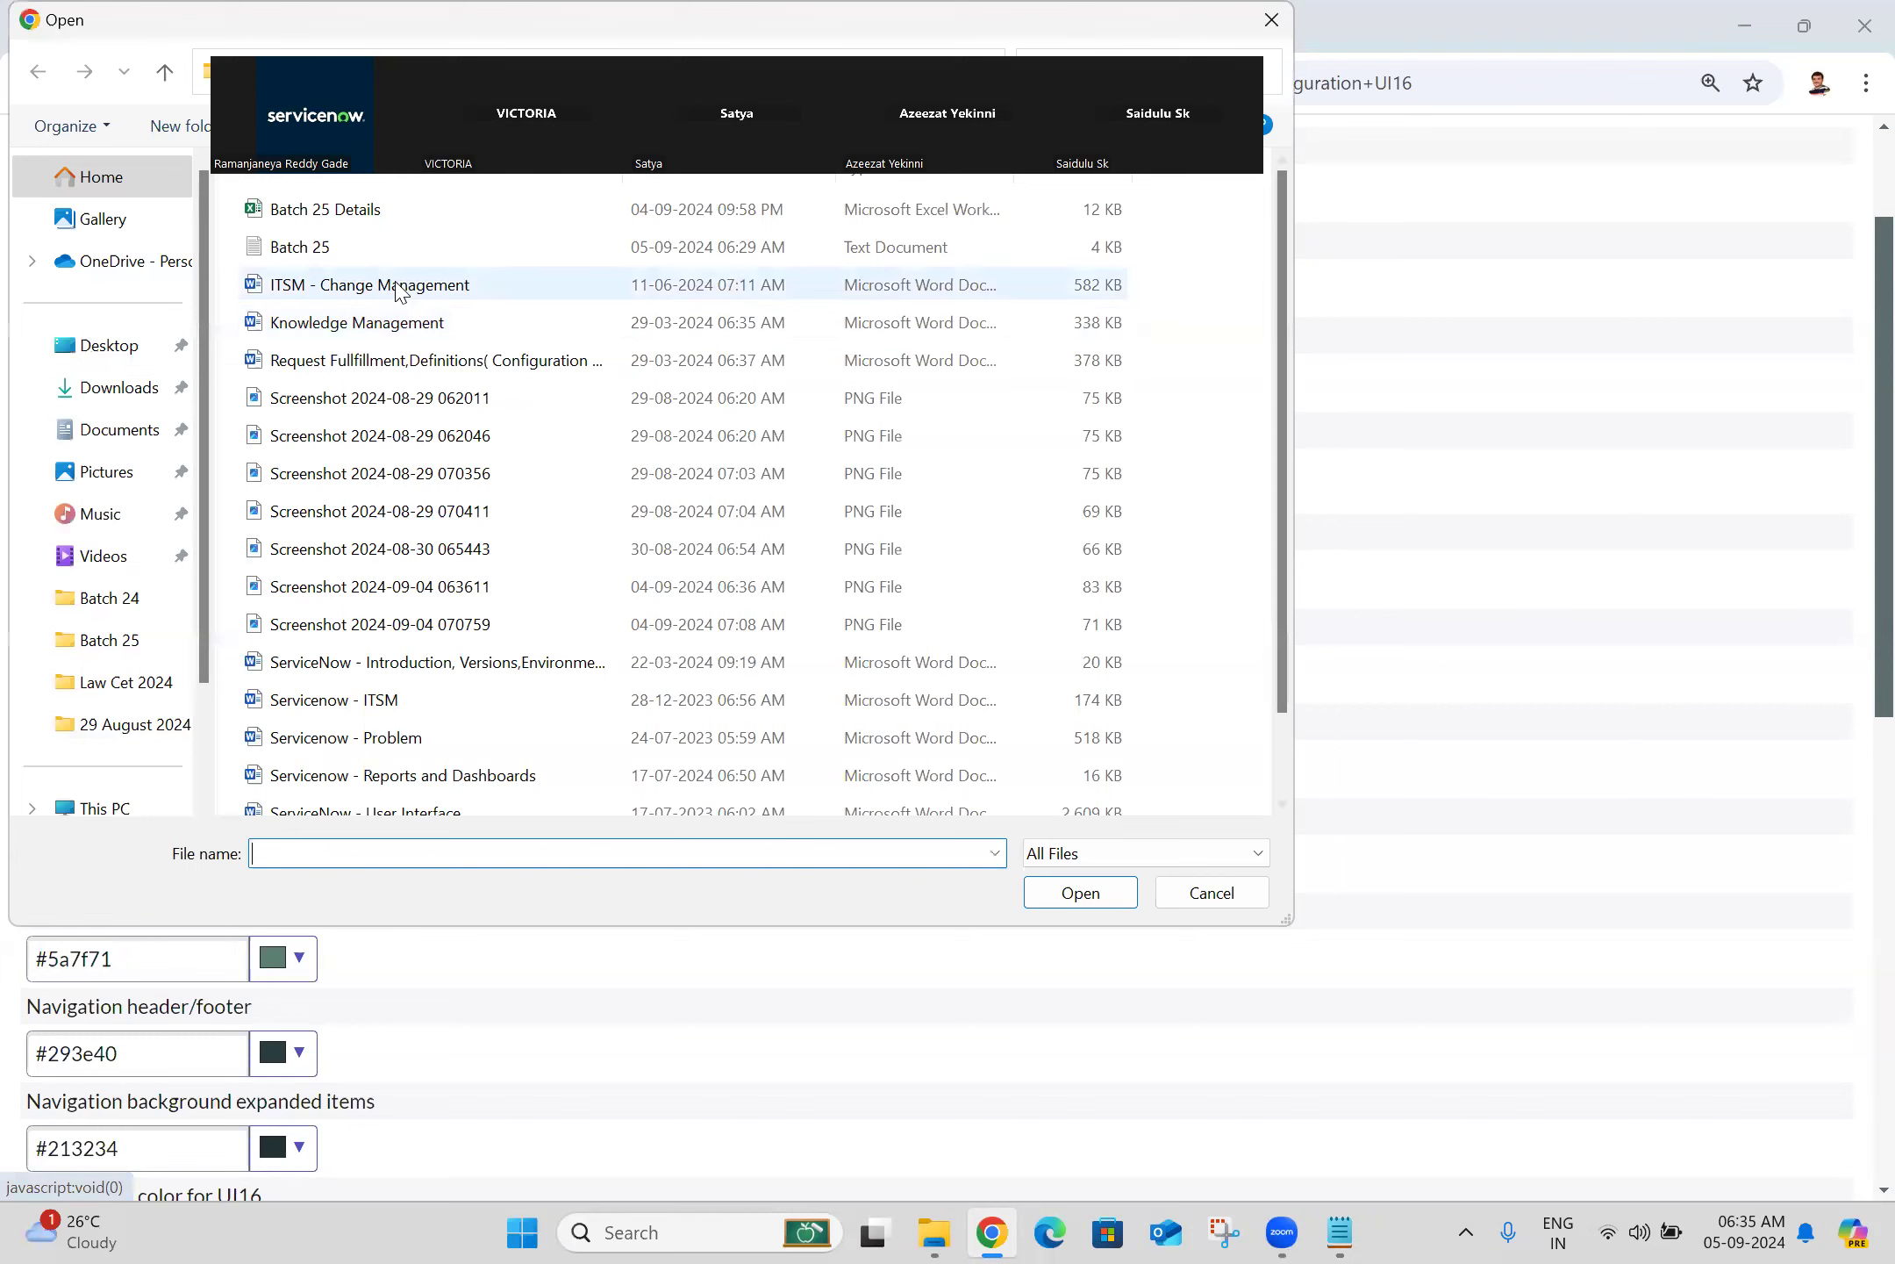
pyautogui.click(1271, 19)
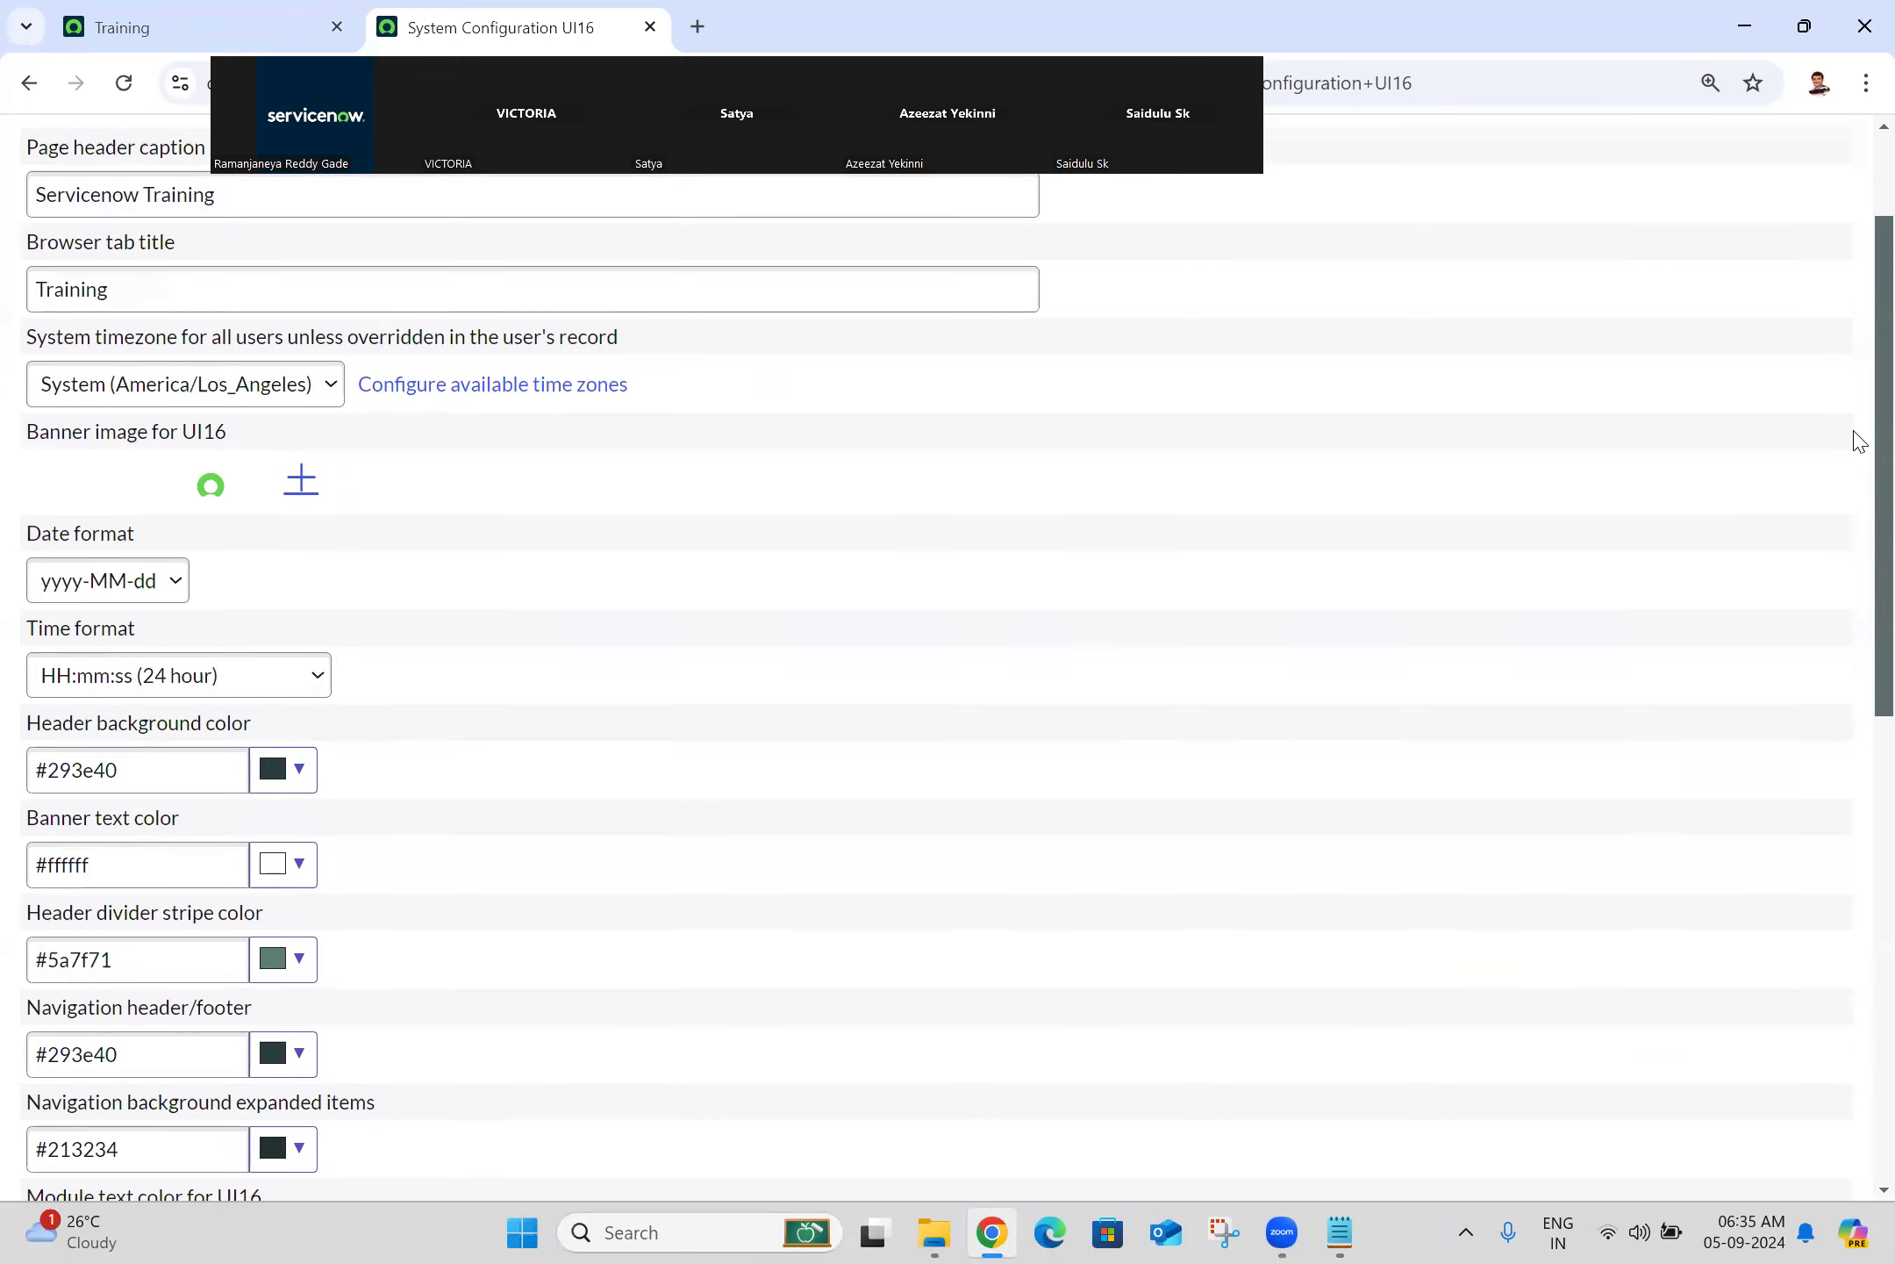
pyautogui.scroll(-2, 1859, 436)
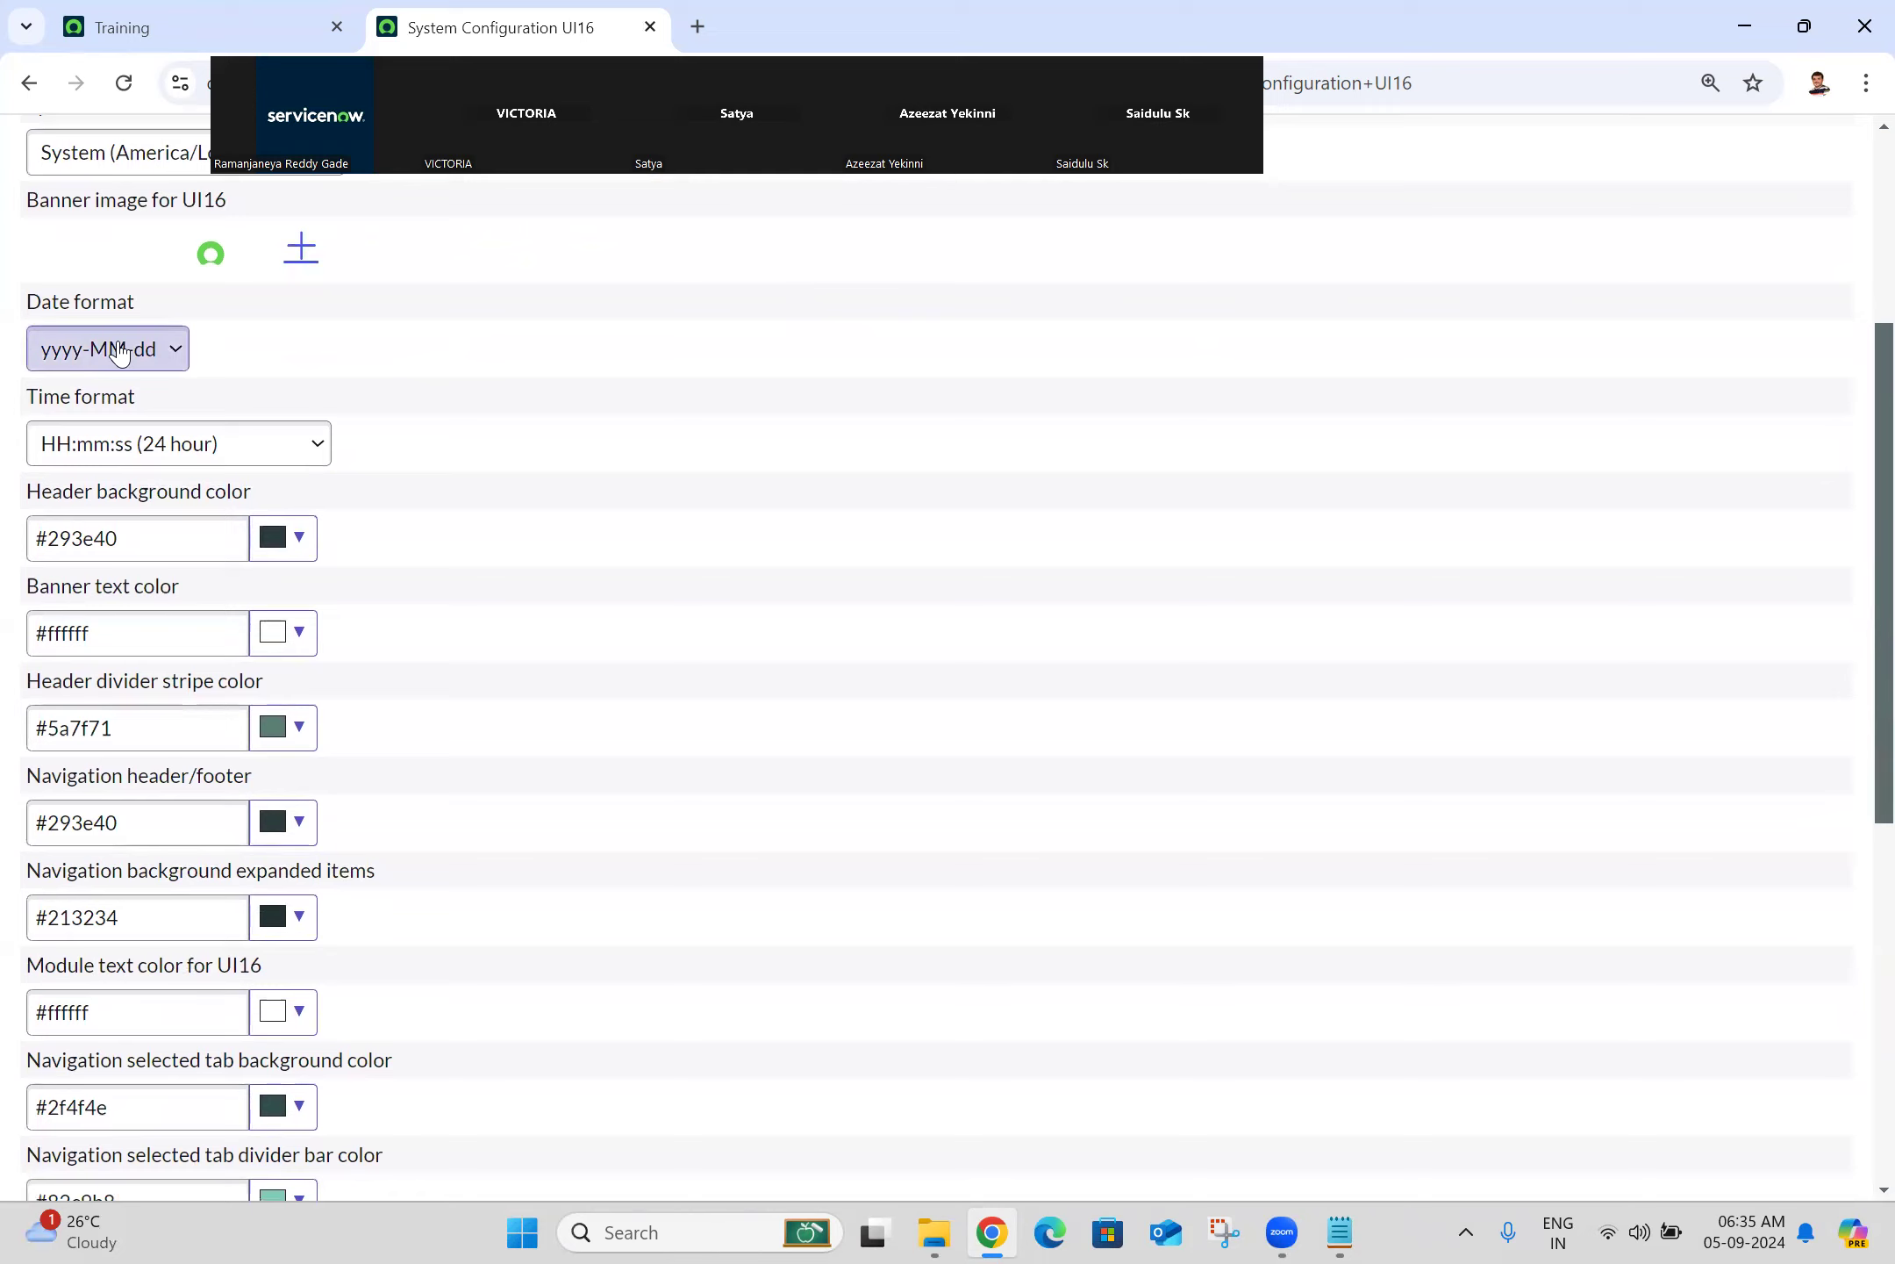
pyautogui.click(144, 367)
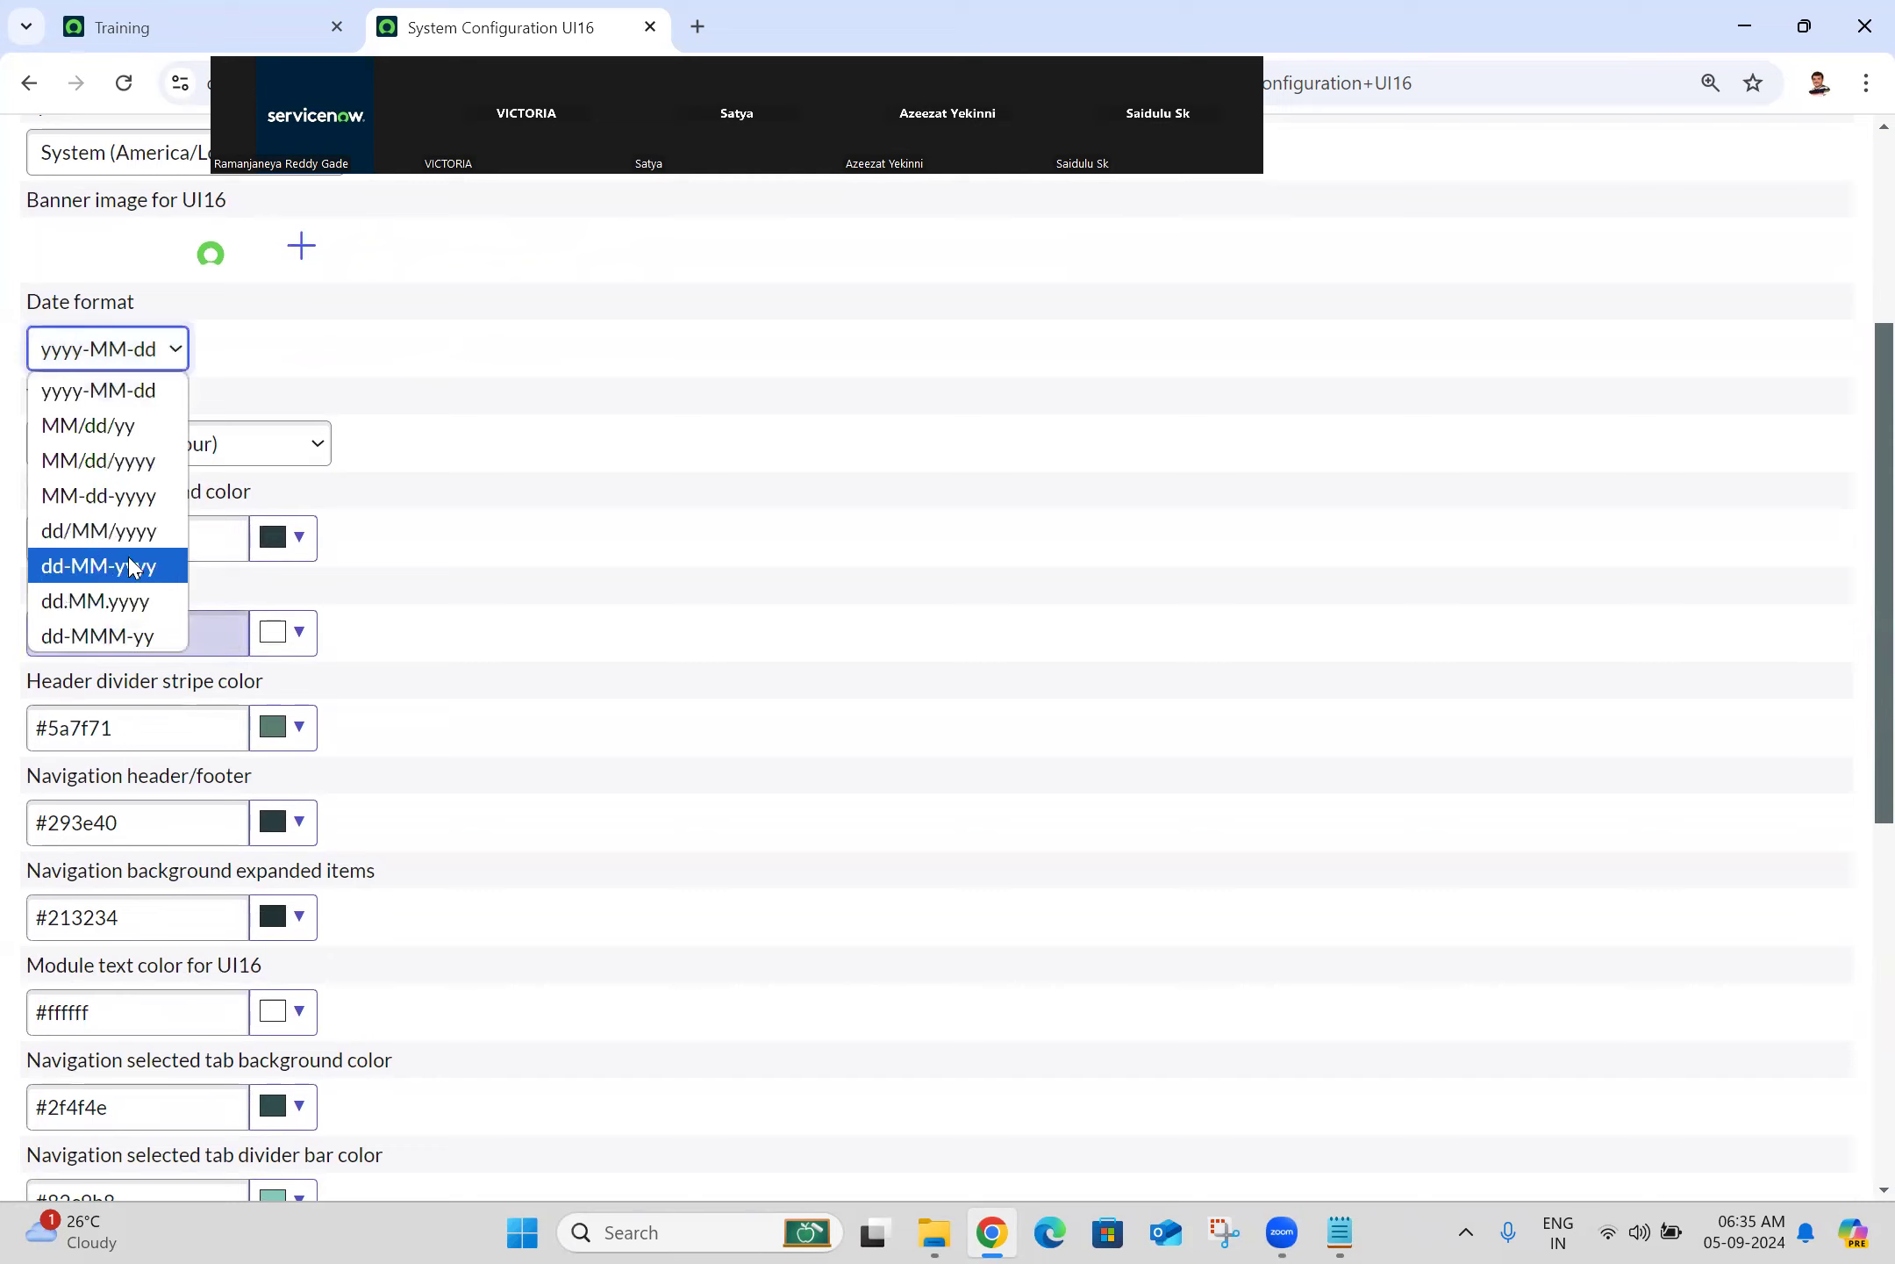
pyautogui.click(408, 351)
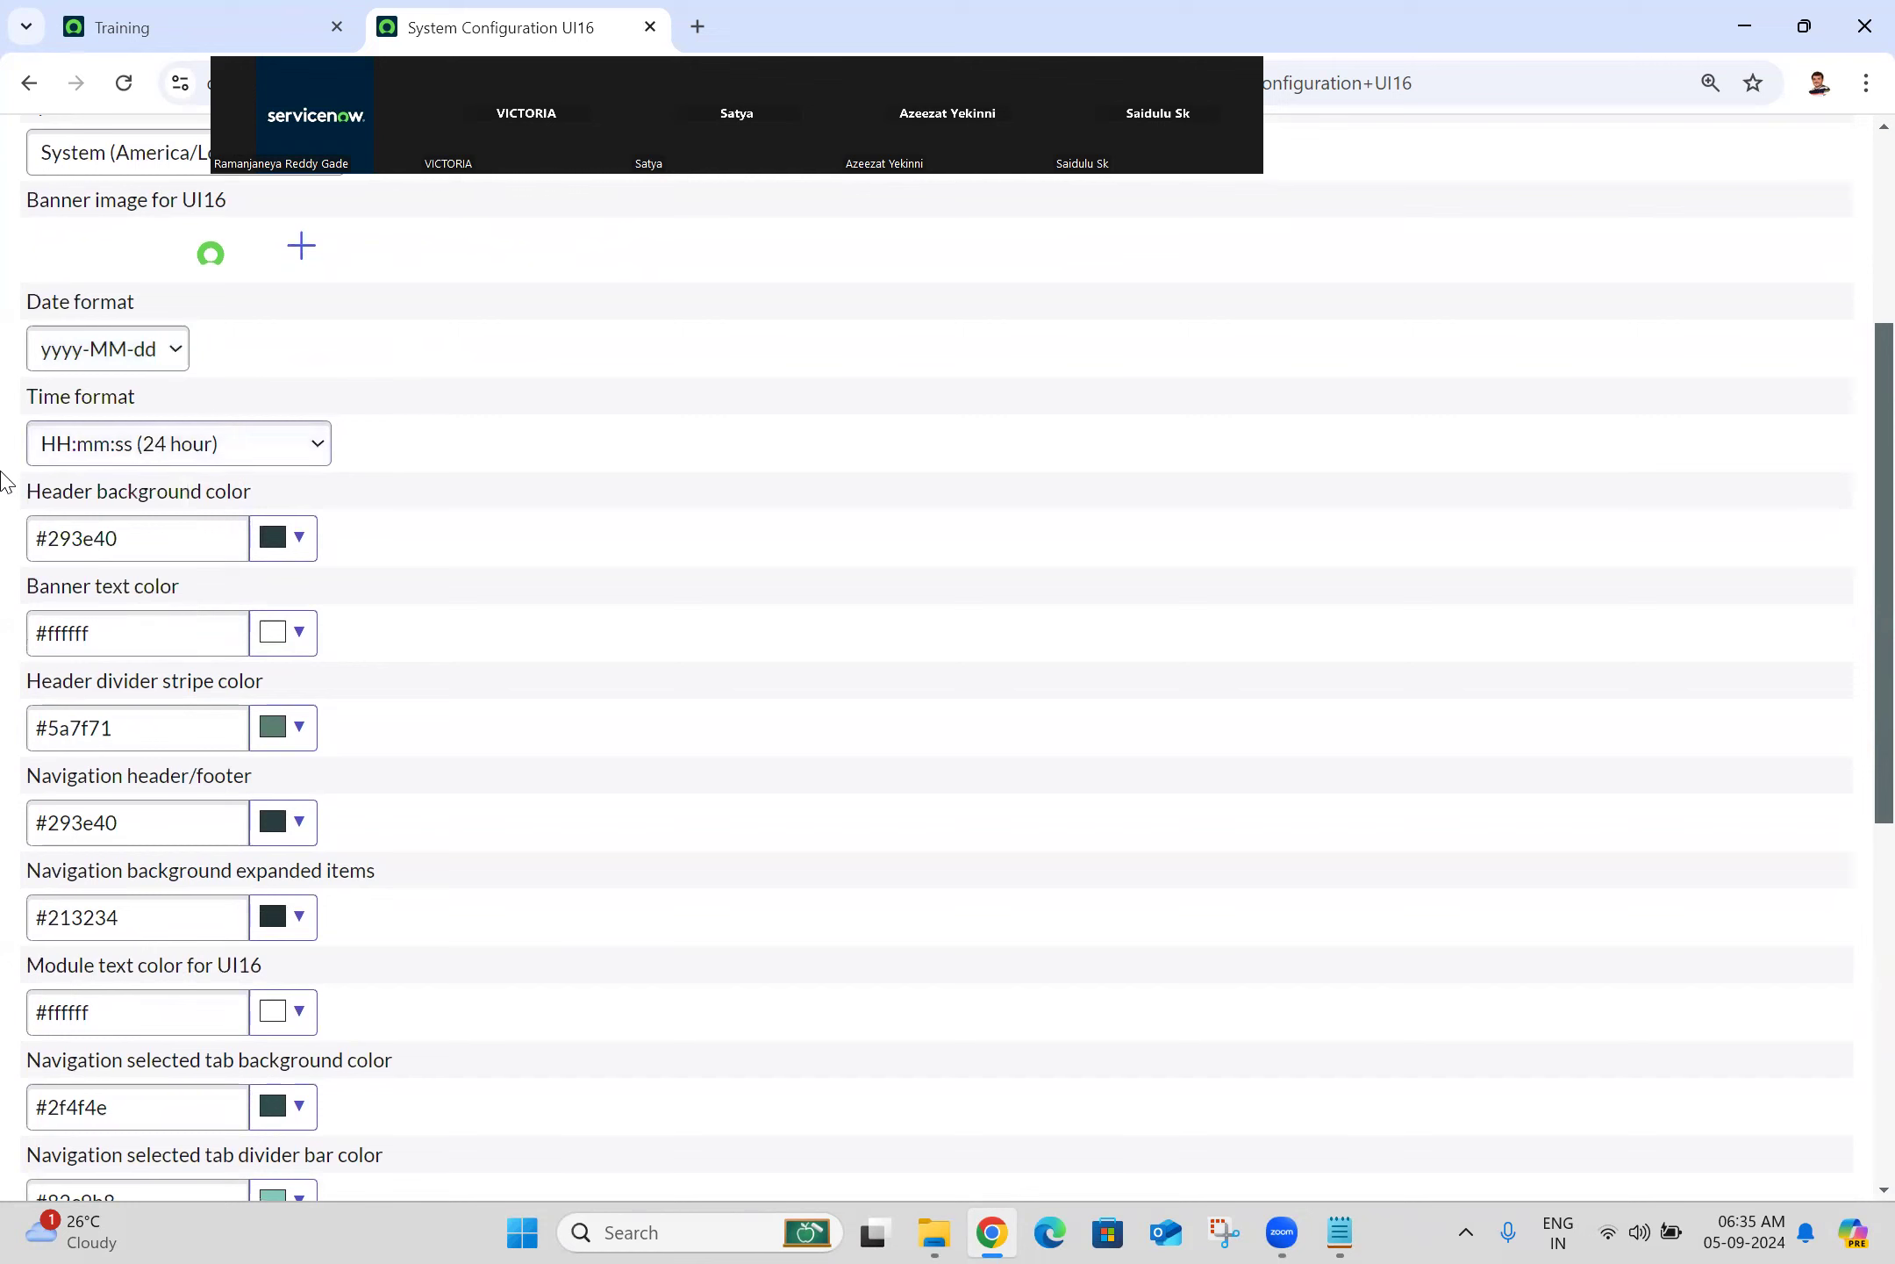
pyautogui.click(186, 444)
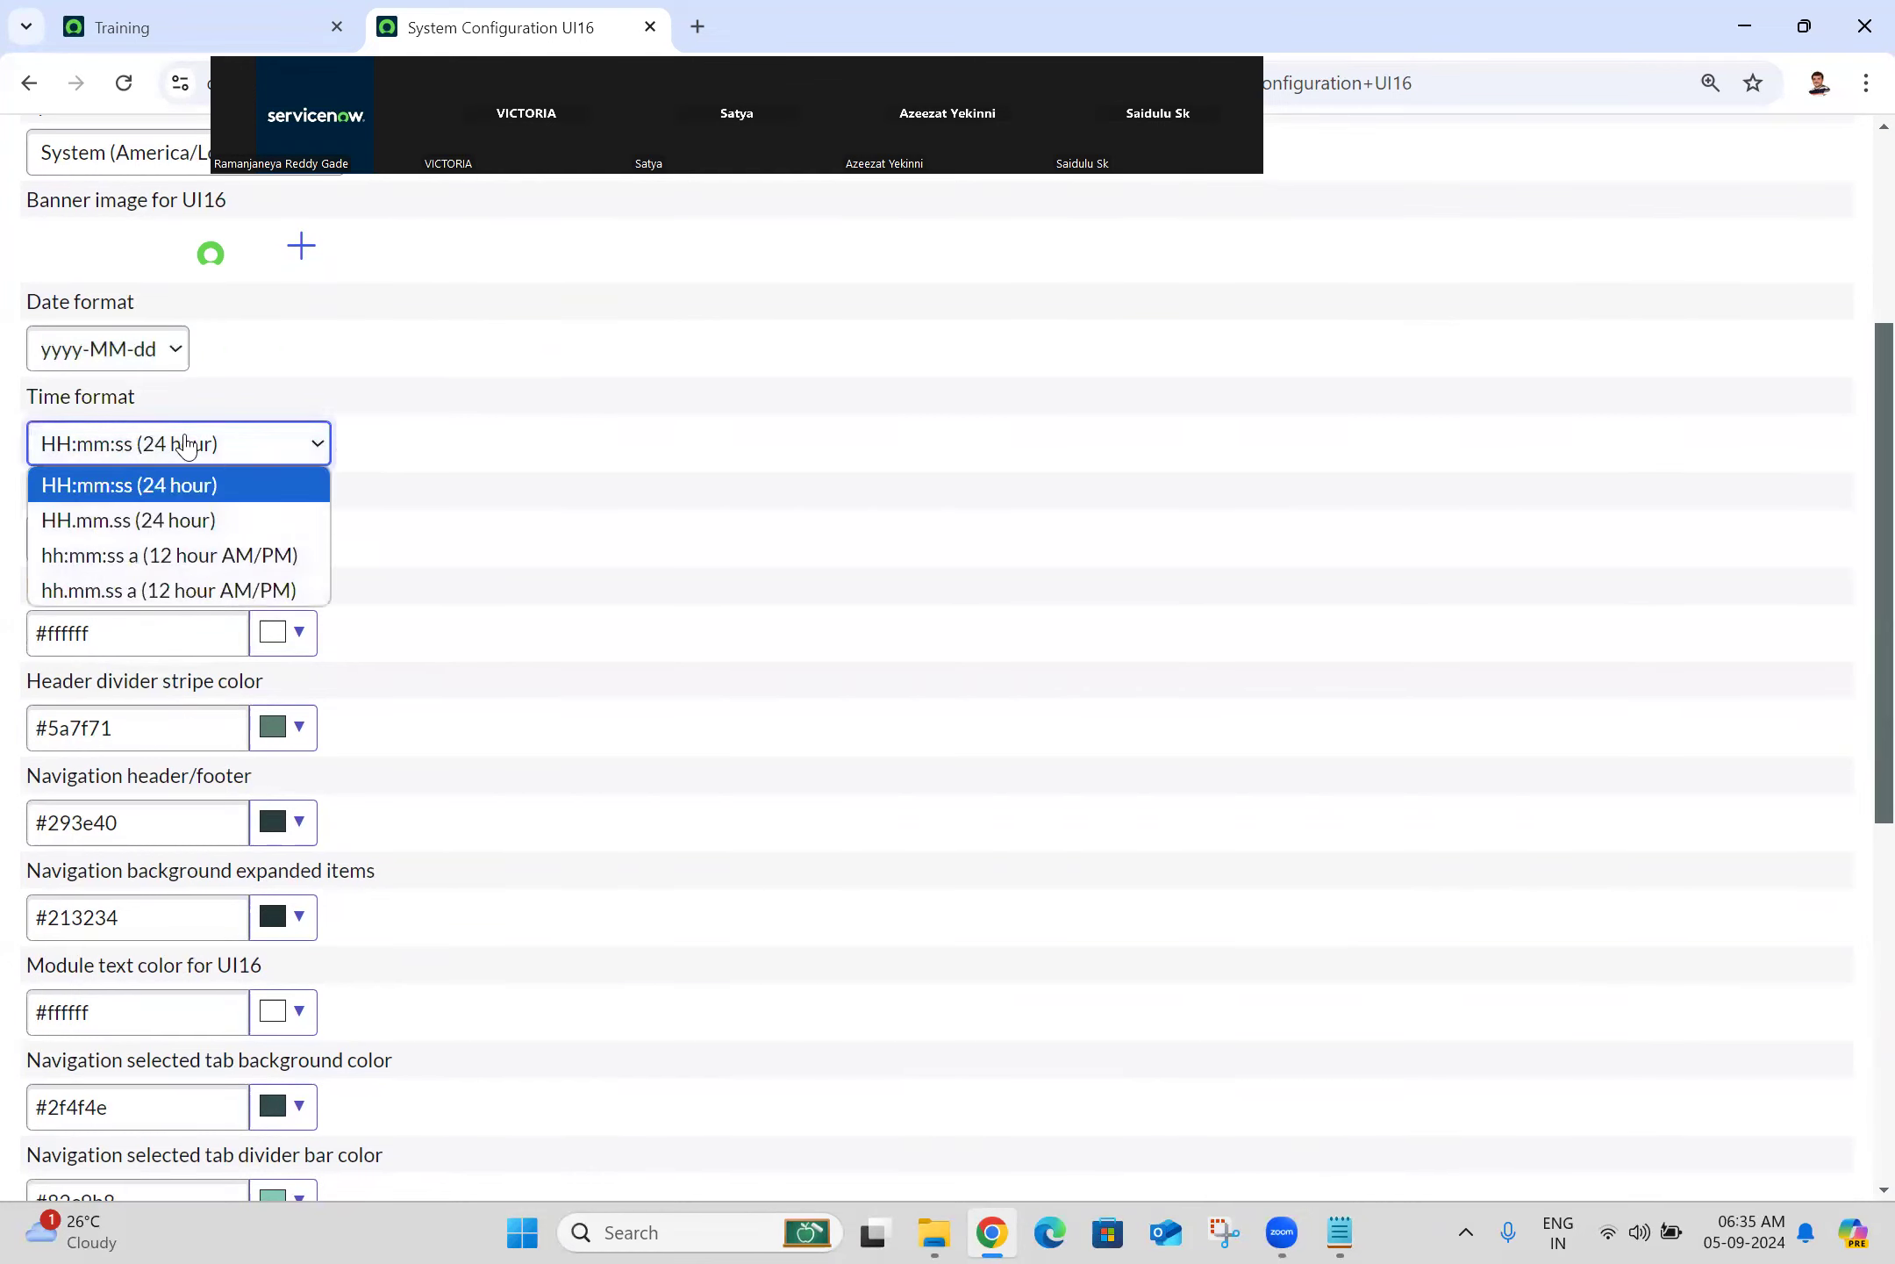
pyautogui.click(186, 444)
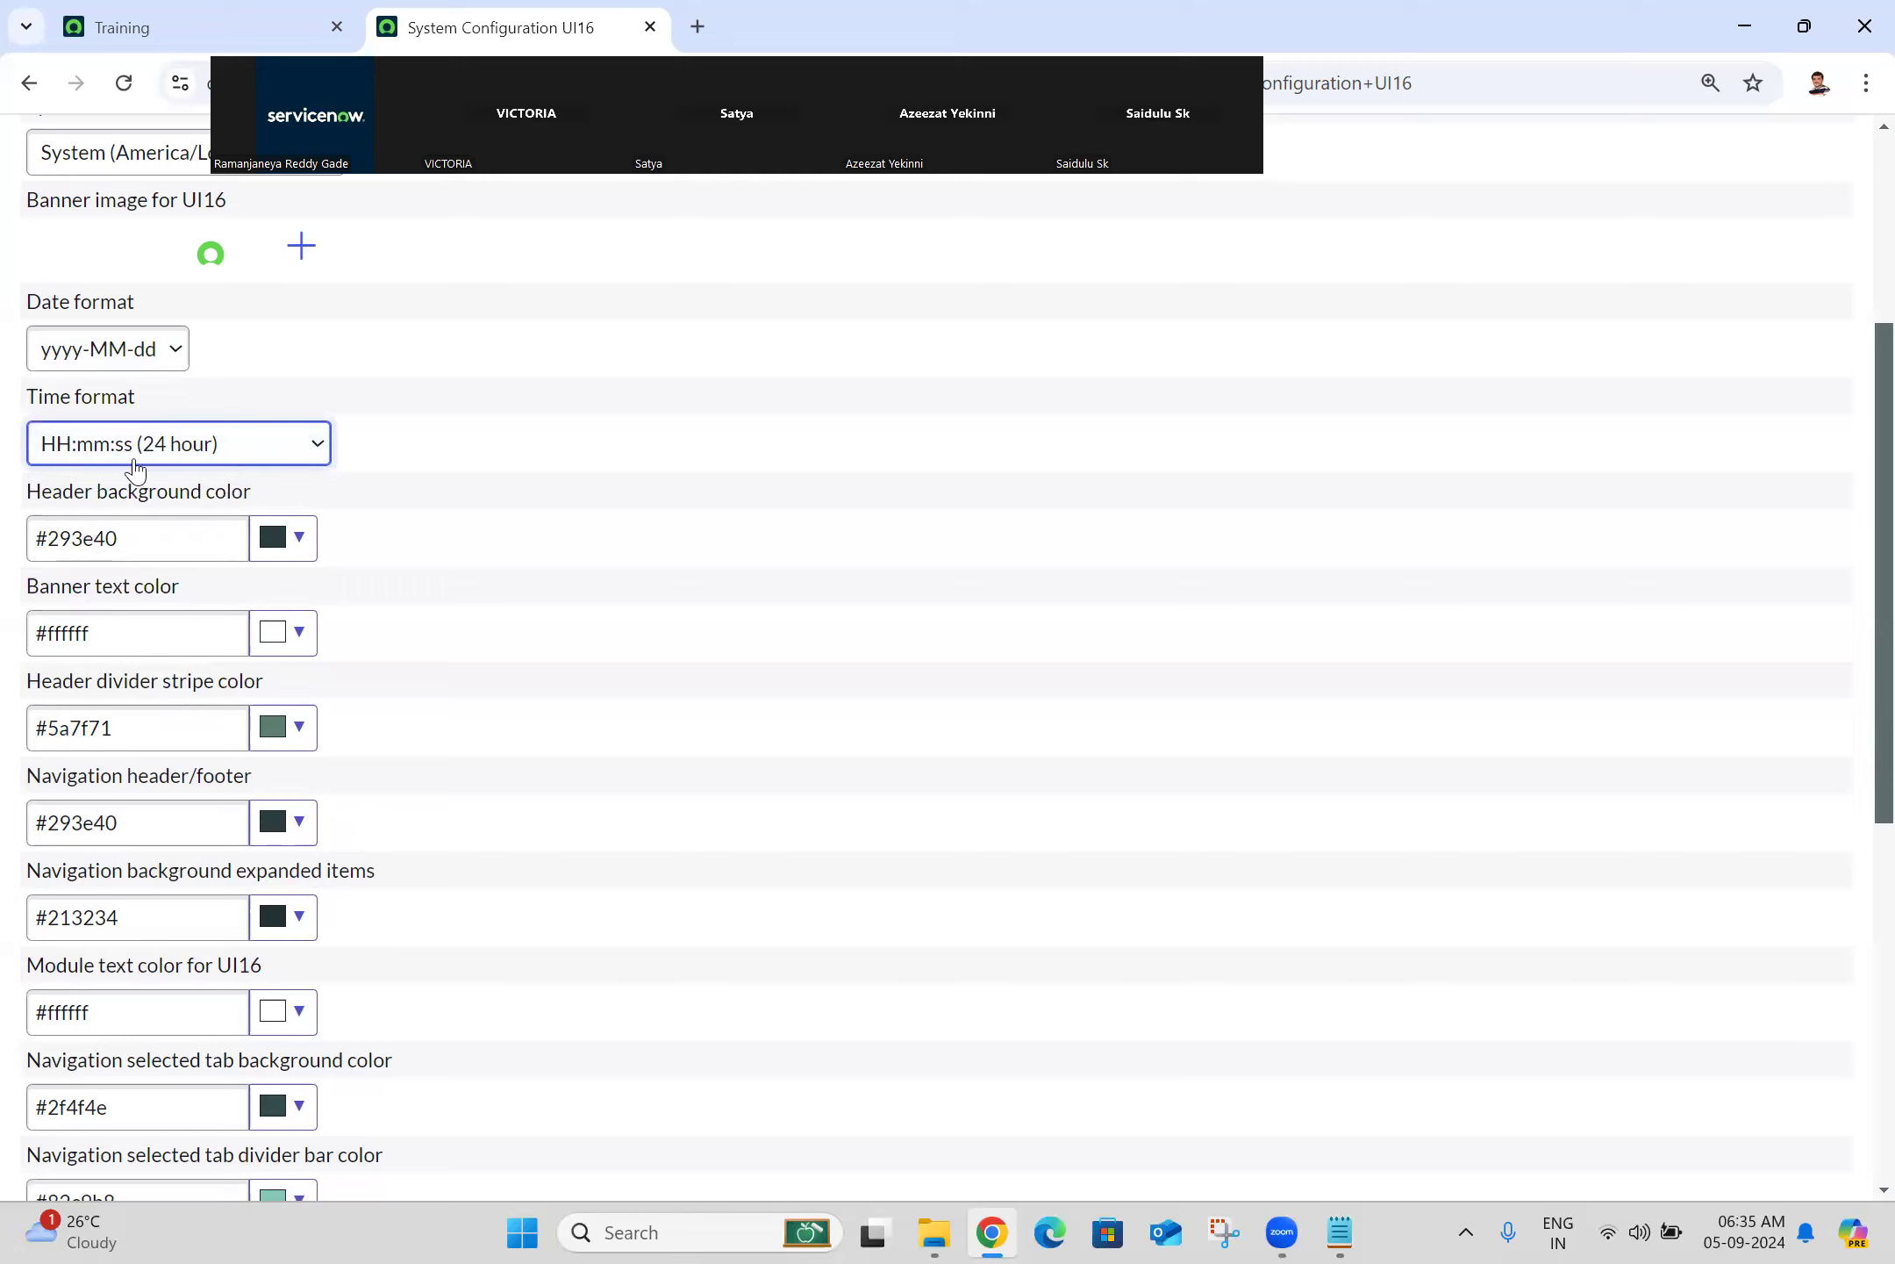
pyautogui.click(198, 449)
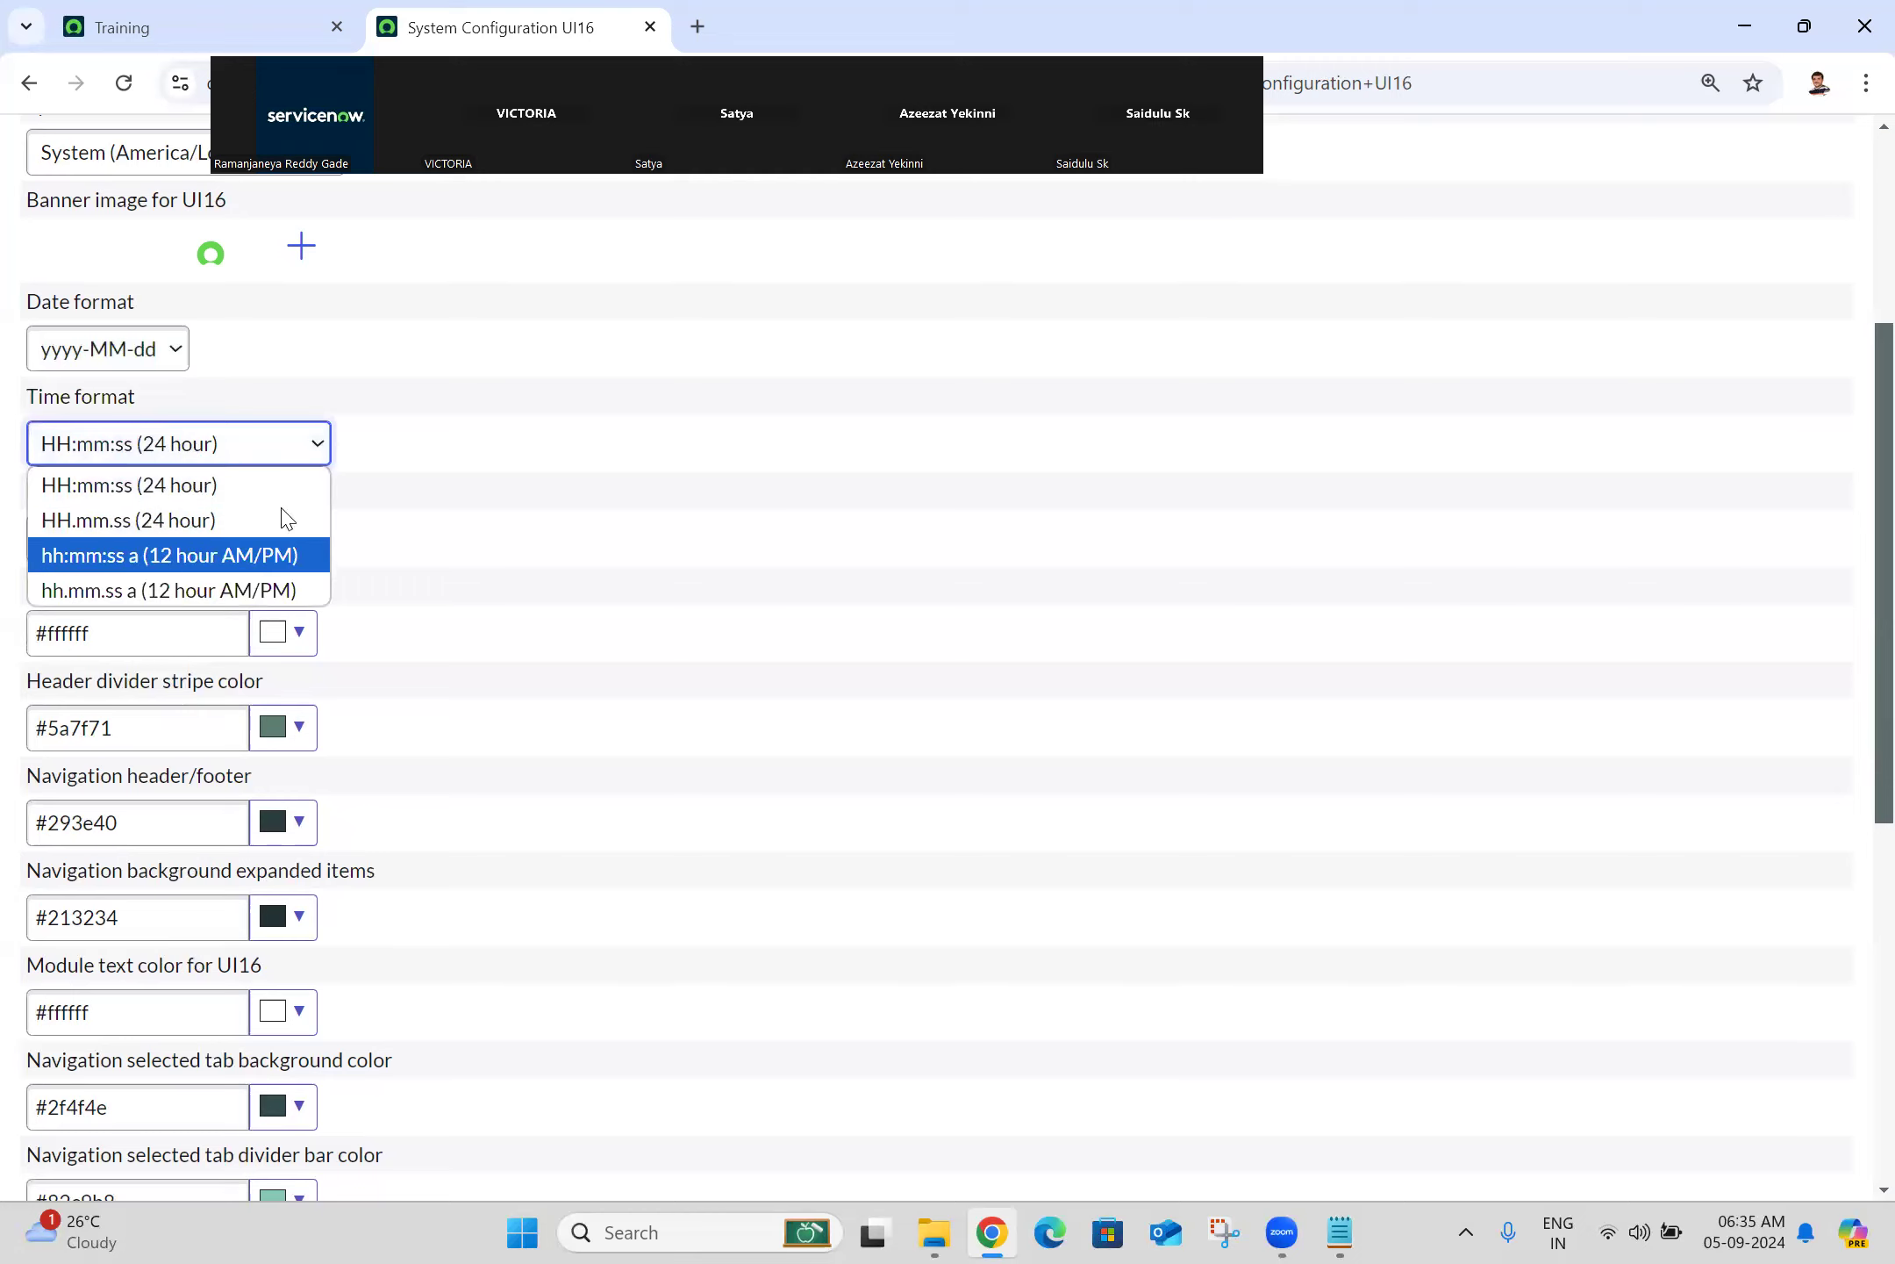
pyautogui.click(438, 418)
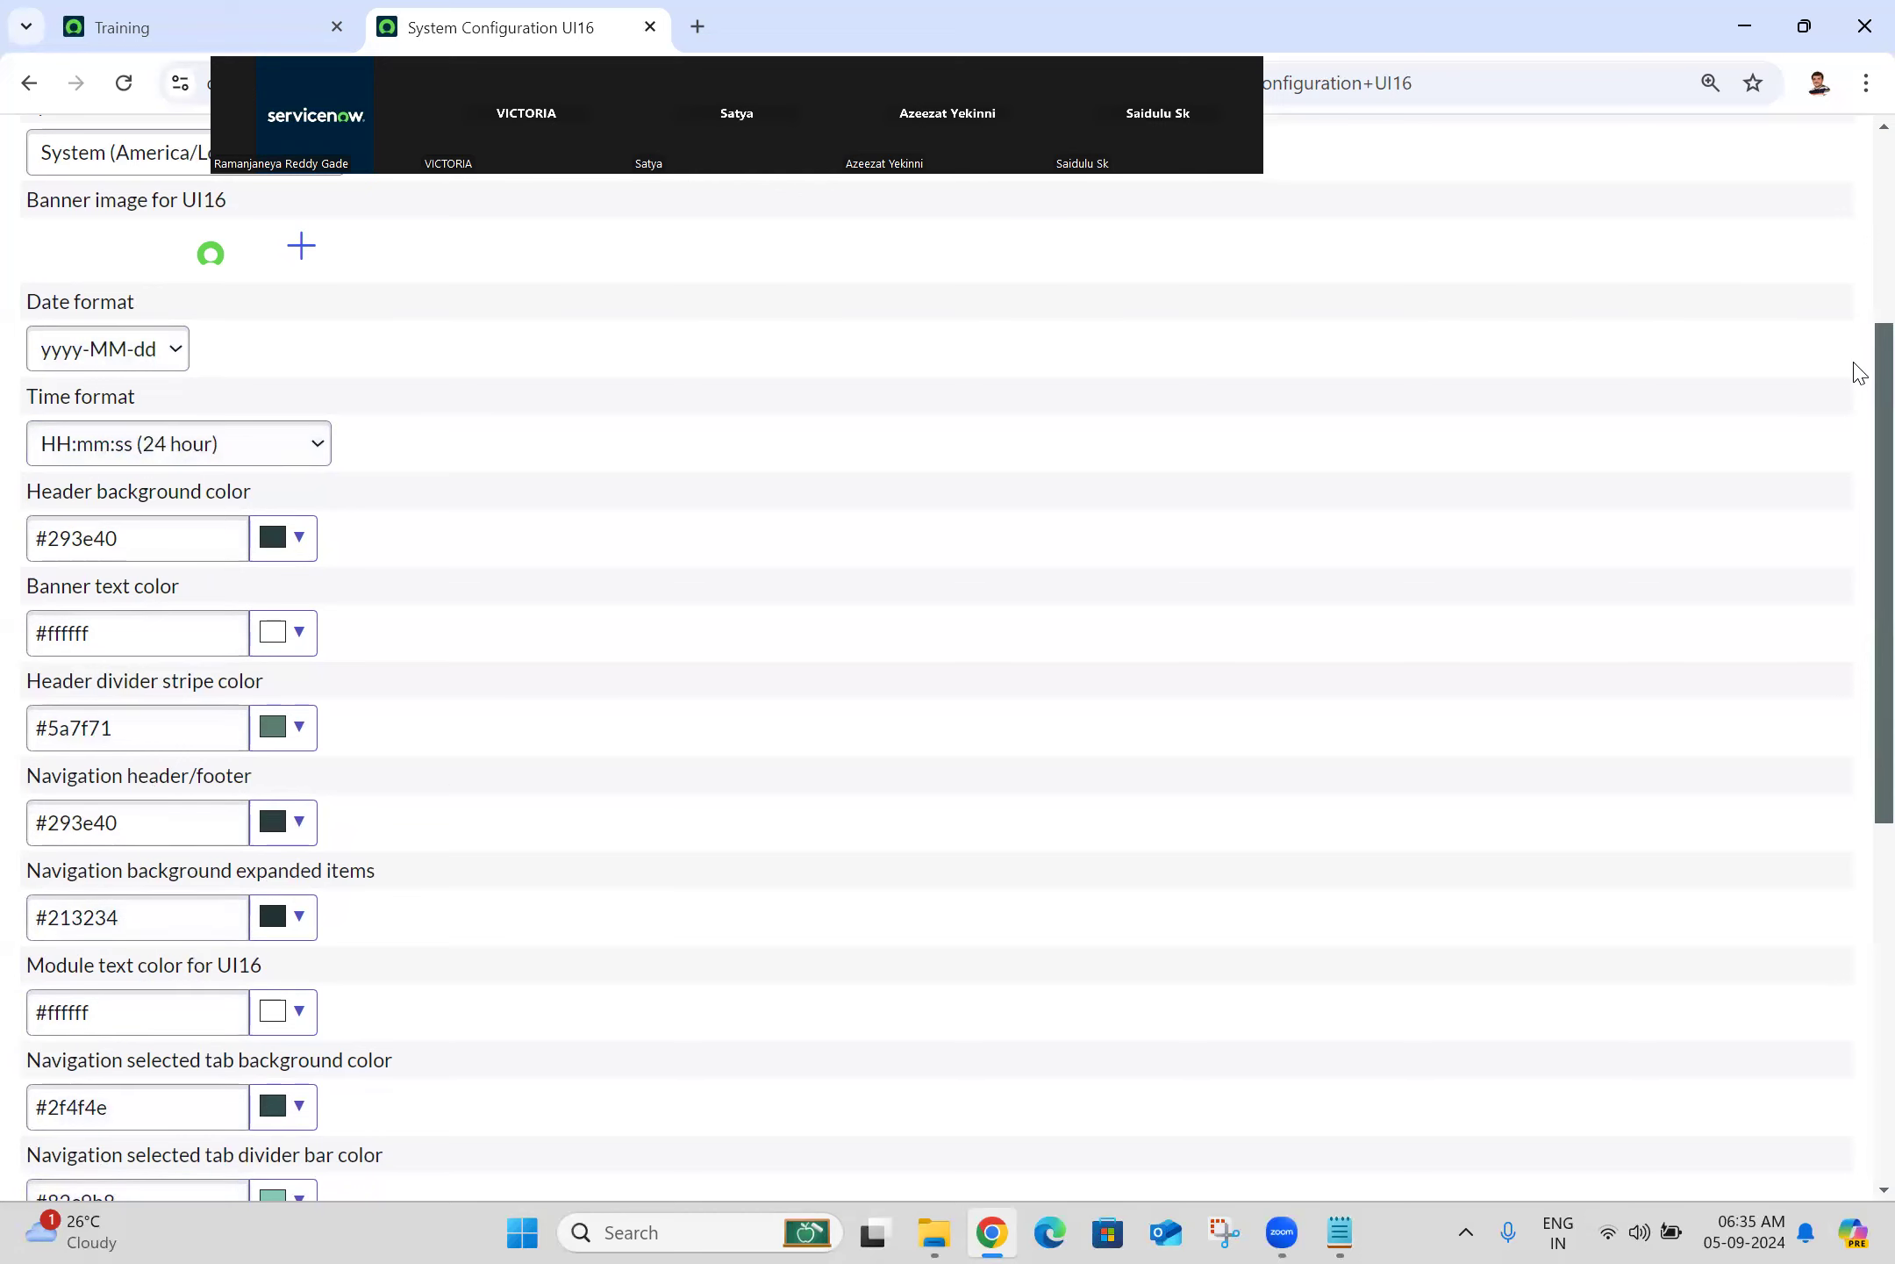
# Step: Bring Chrome forward and scroll back to the top of the System Configuration UI16 form
pyautogui.scroll(-8, 1855, 369)
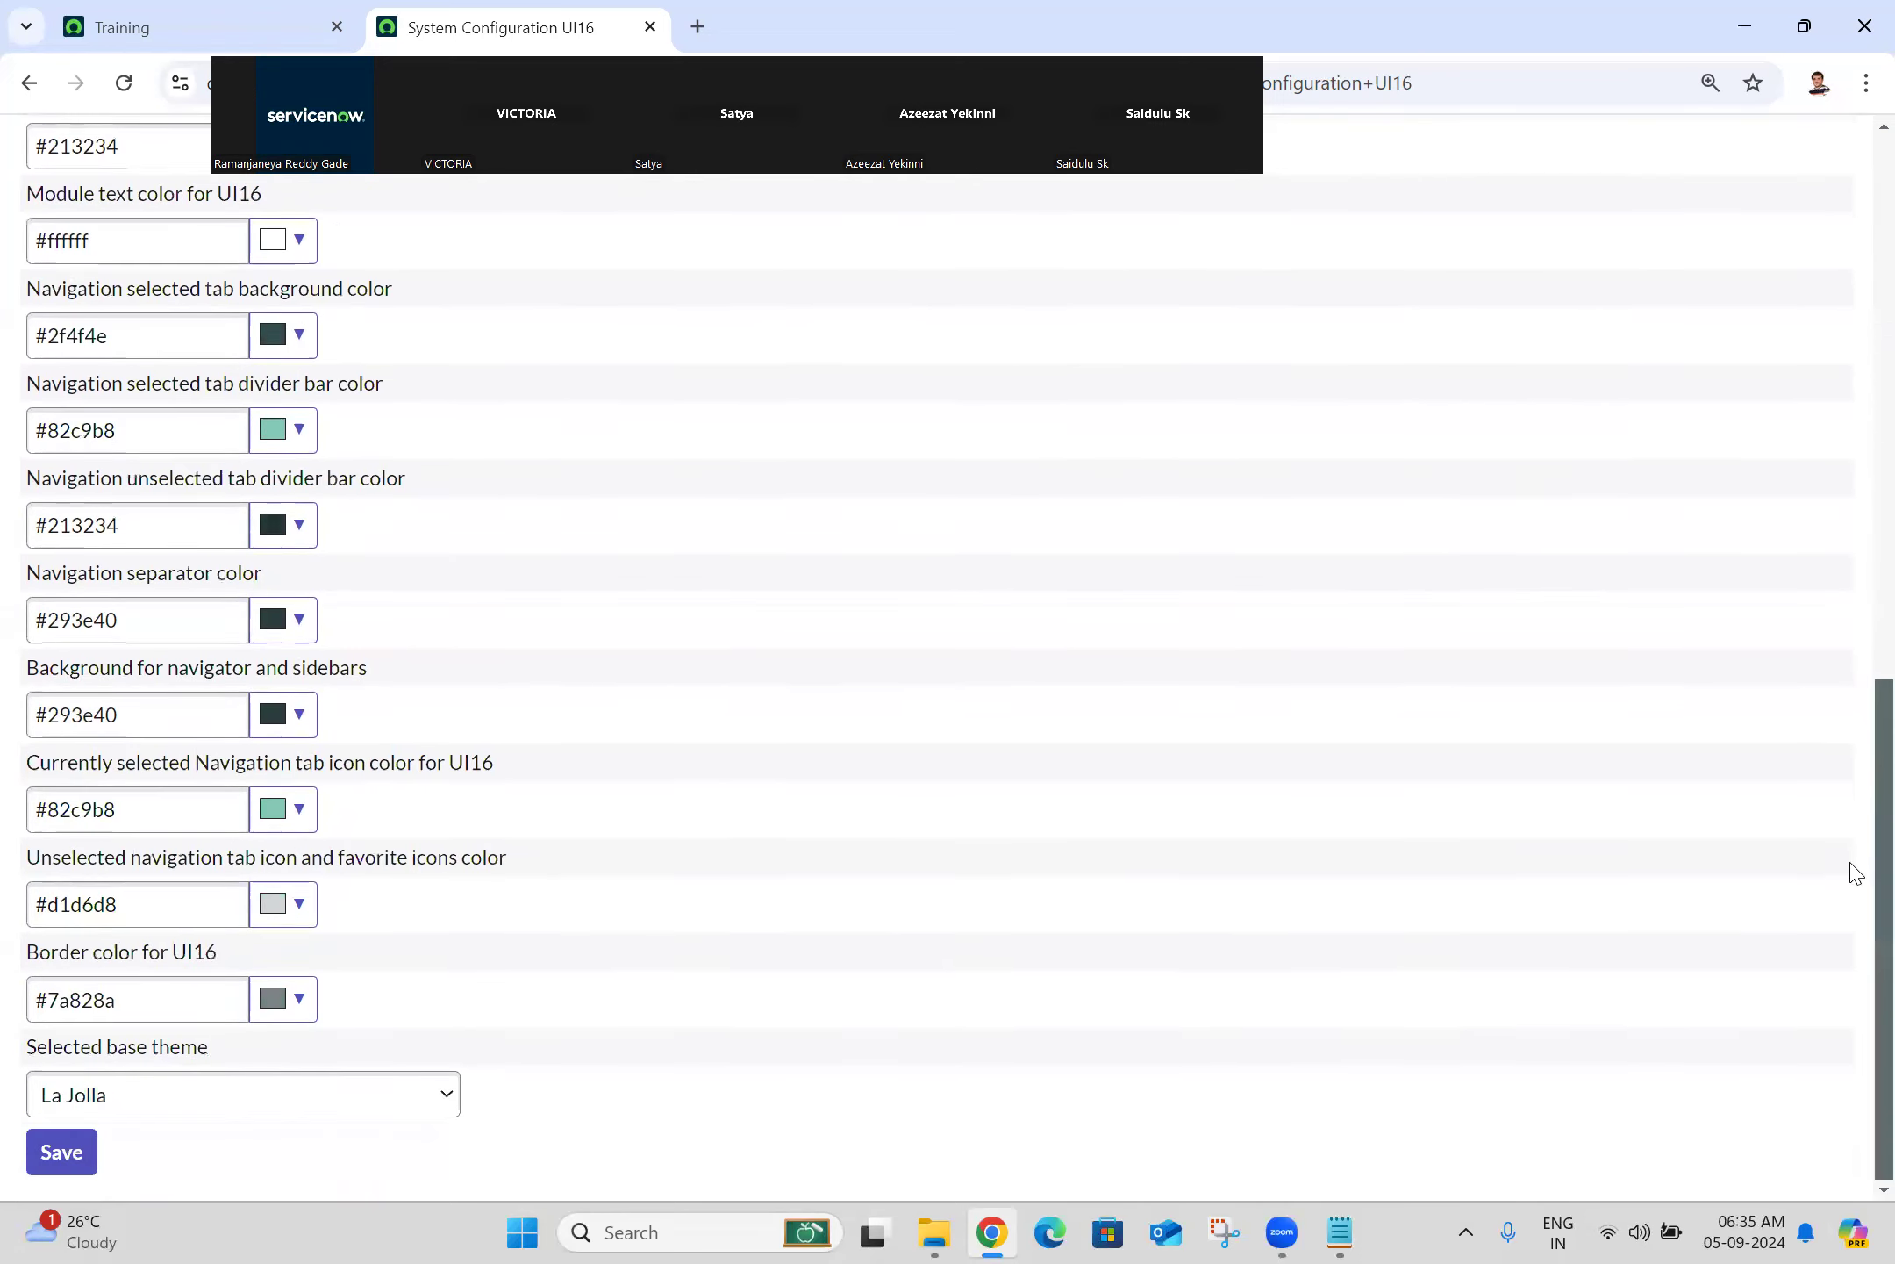
pyautogui.scroll(6, 1855, 874)
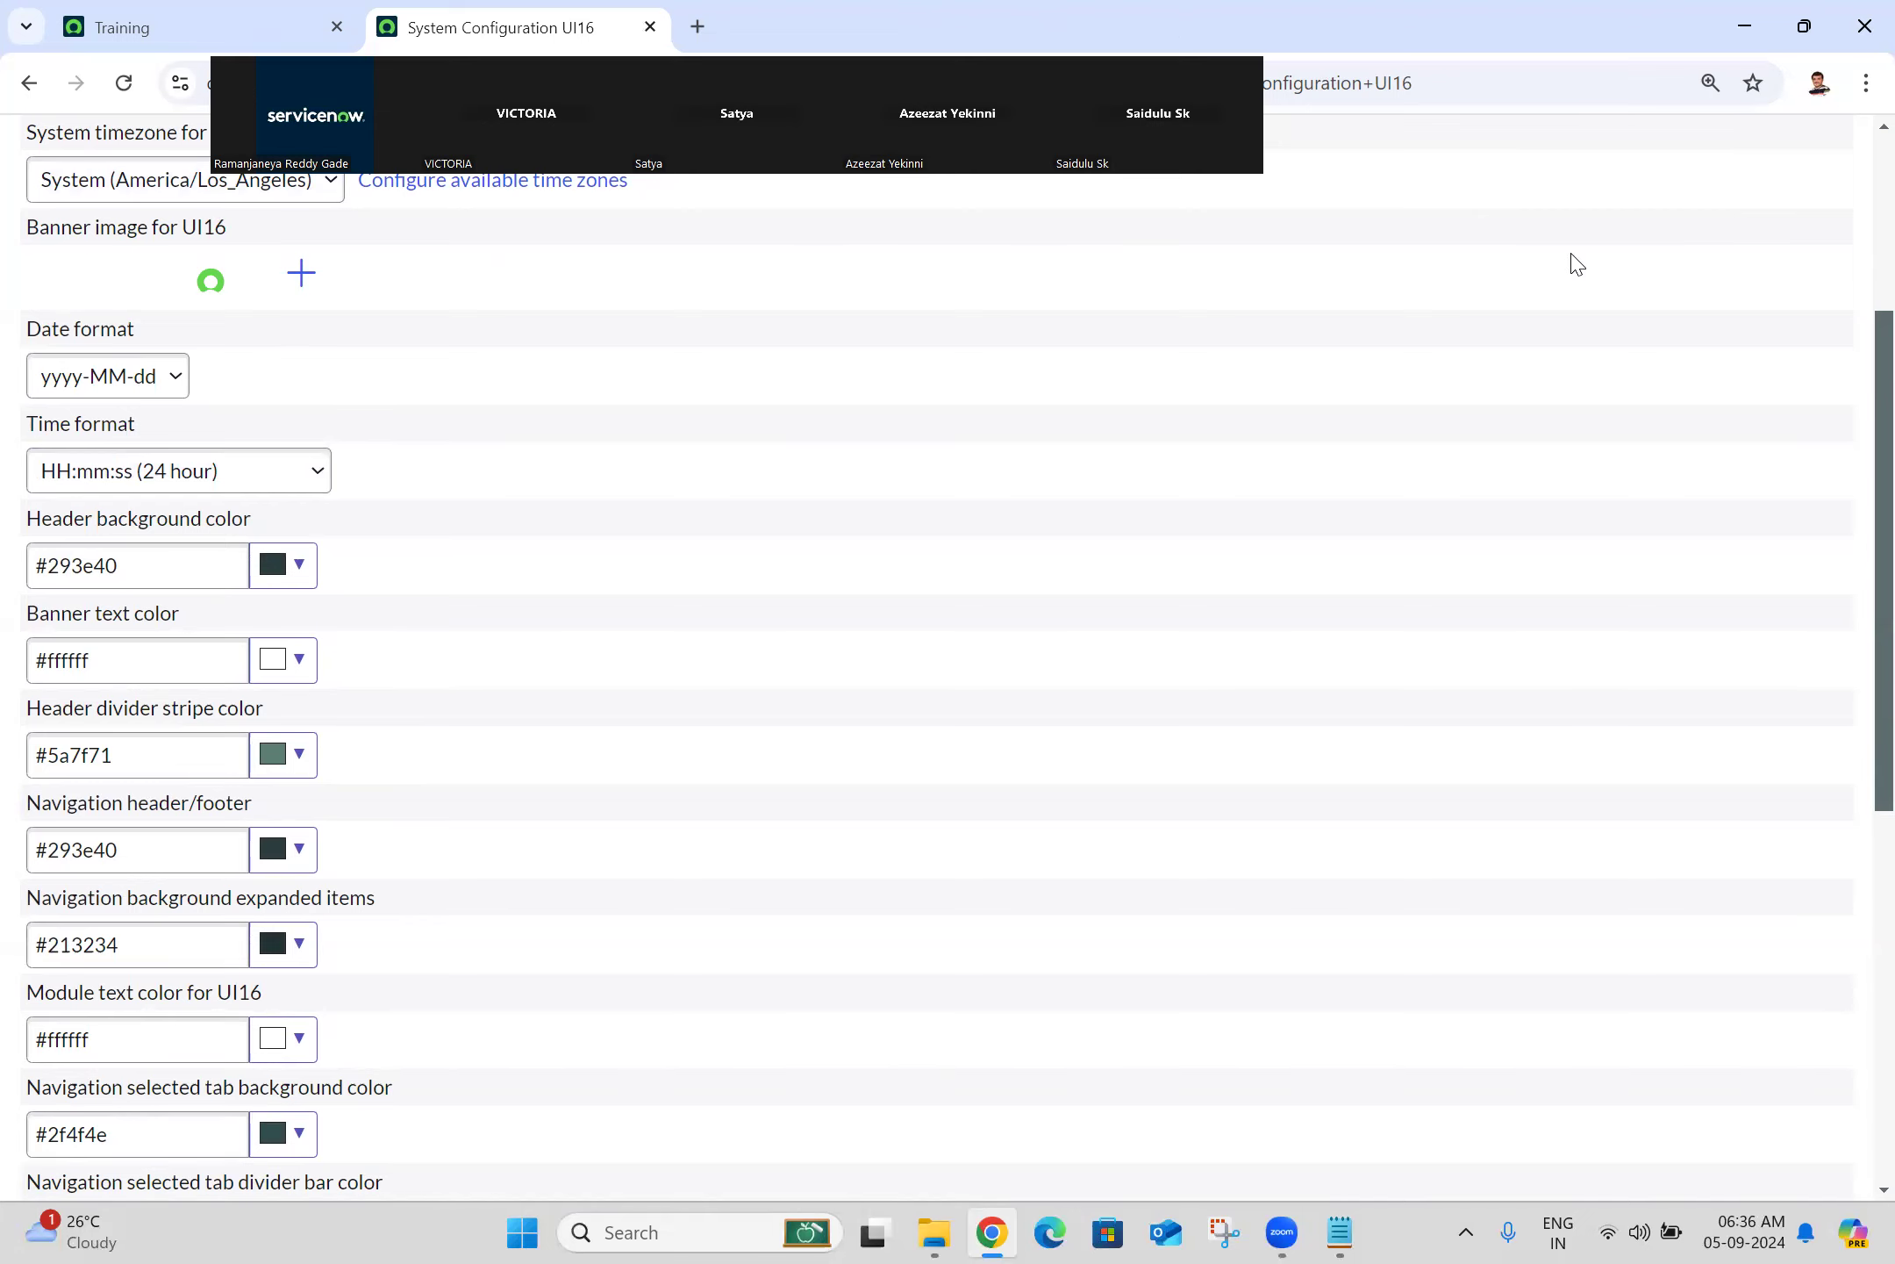
pyautogui.scroll(4, 1856, 263)
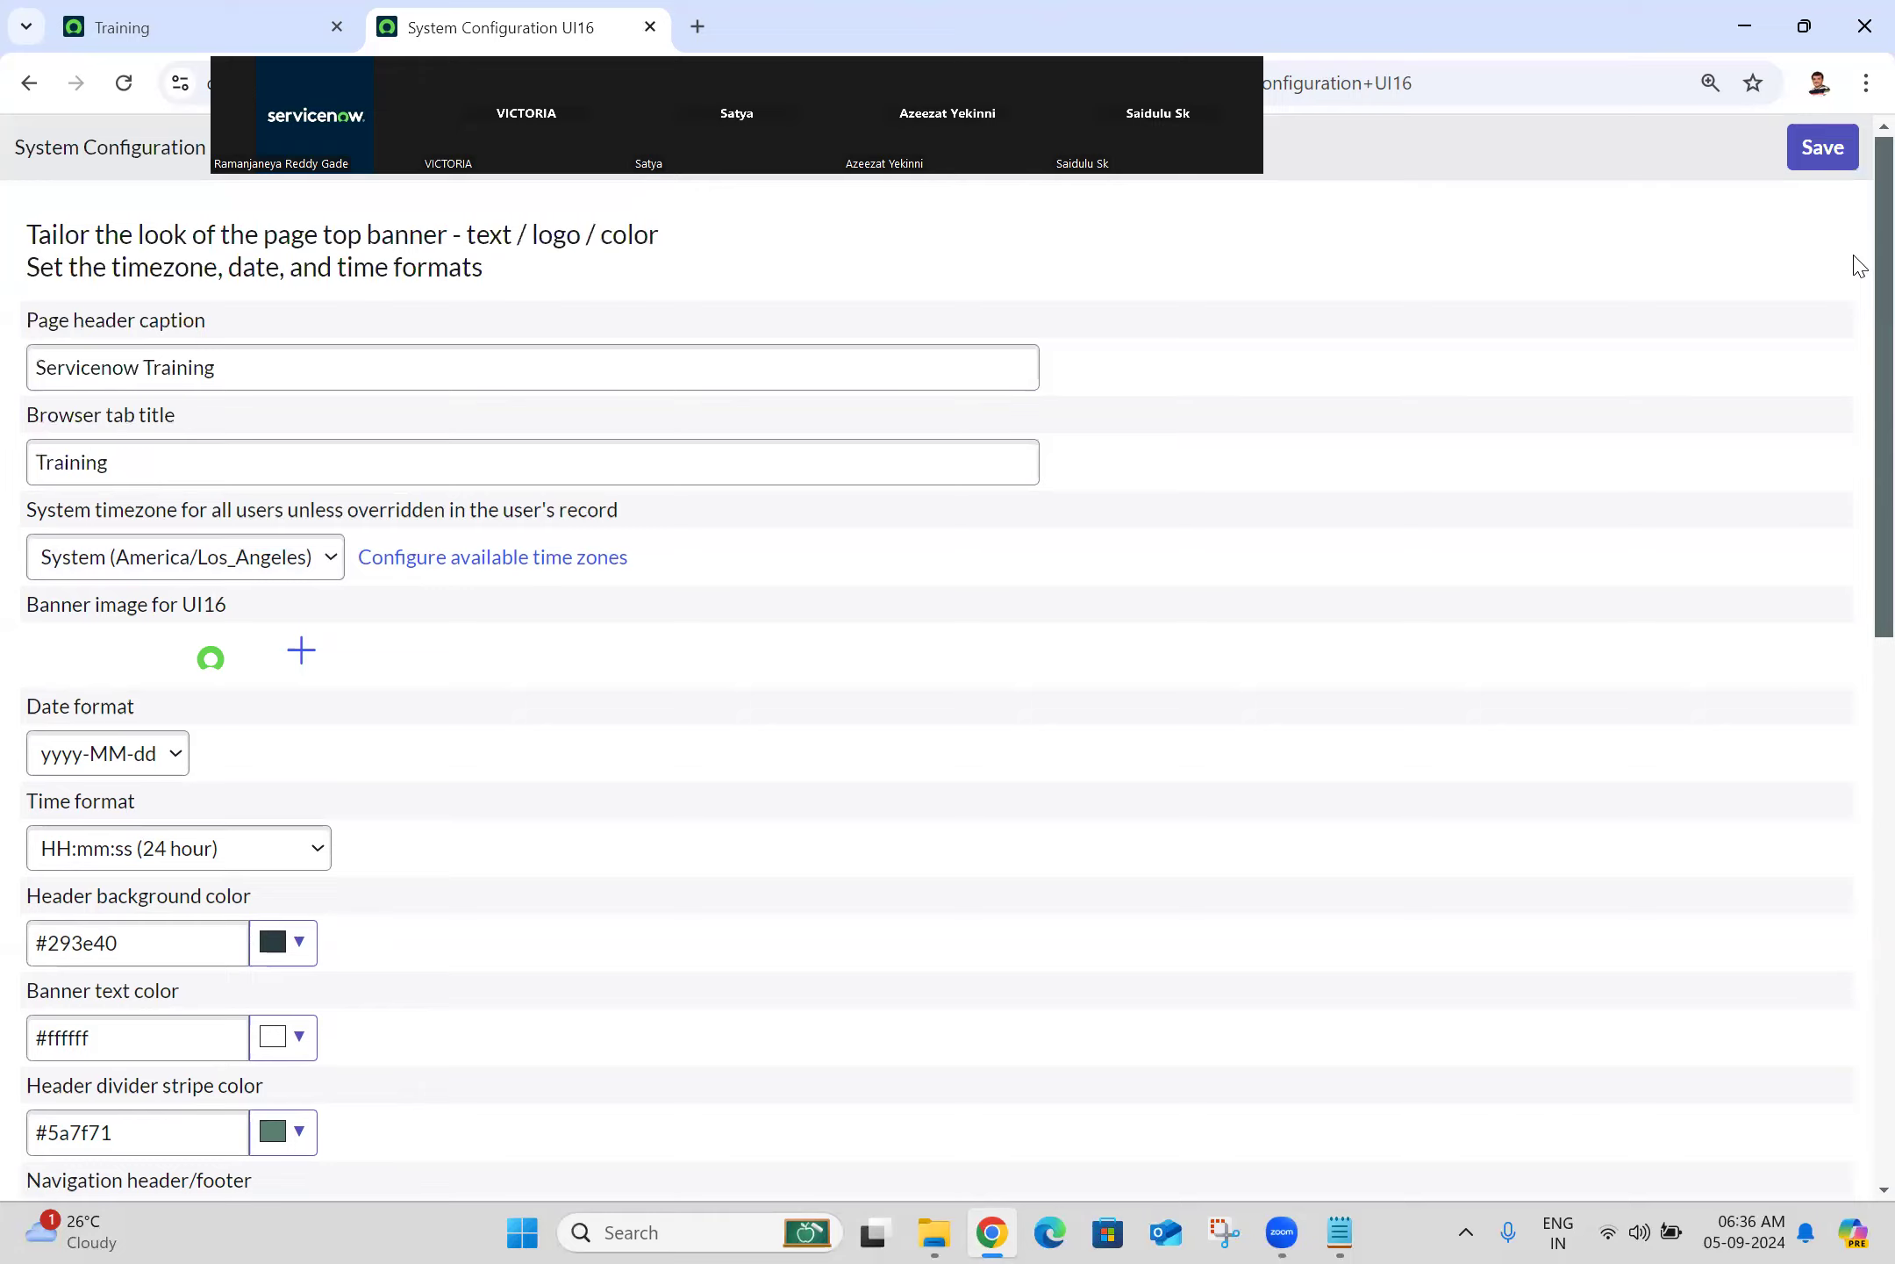
pyautogui.scroll(-12, 1856, 263)
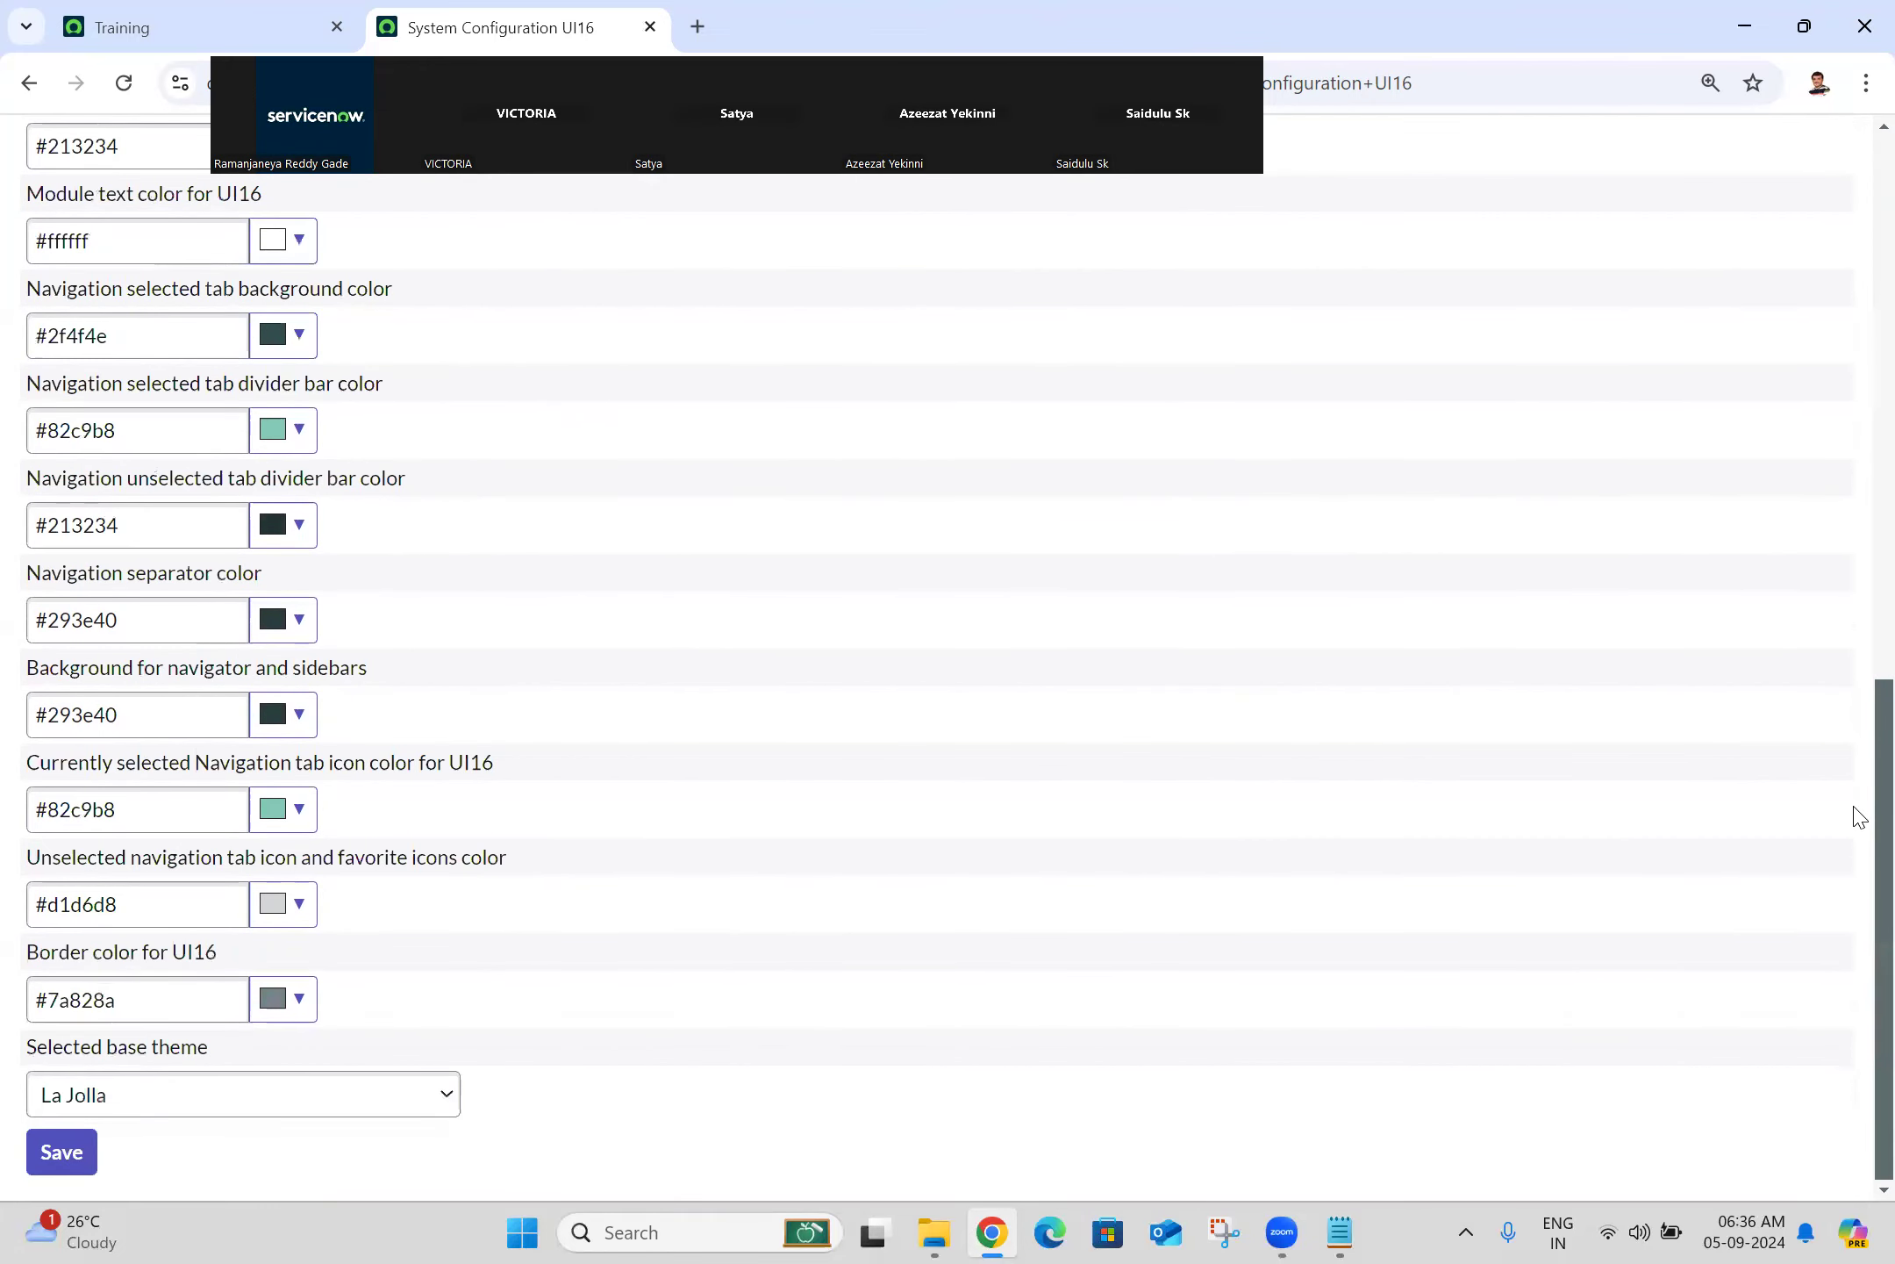
pyautogui.click(994, 1233)
pyautogui.scroll(10, 1856, 428)
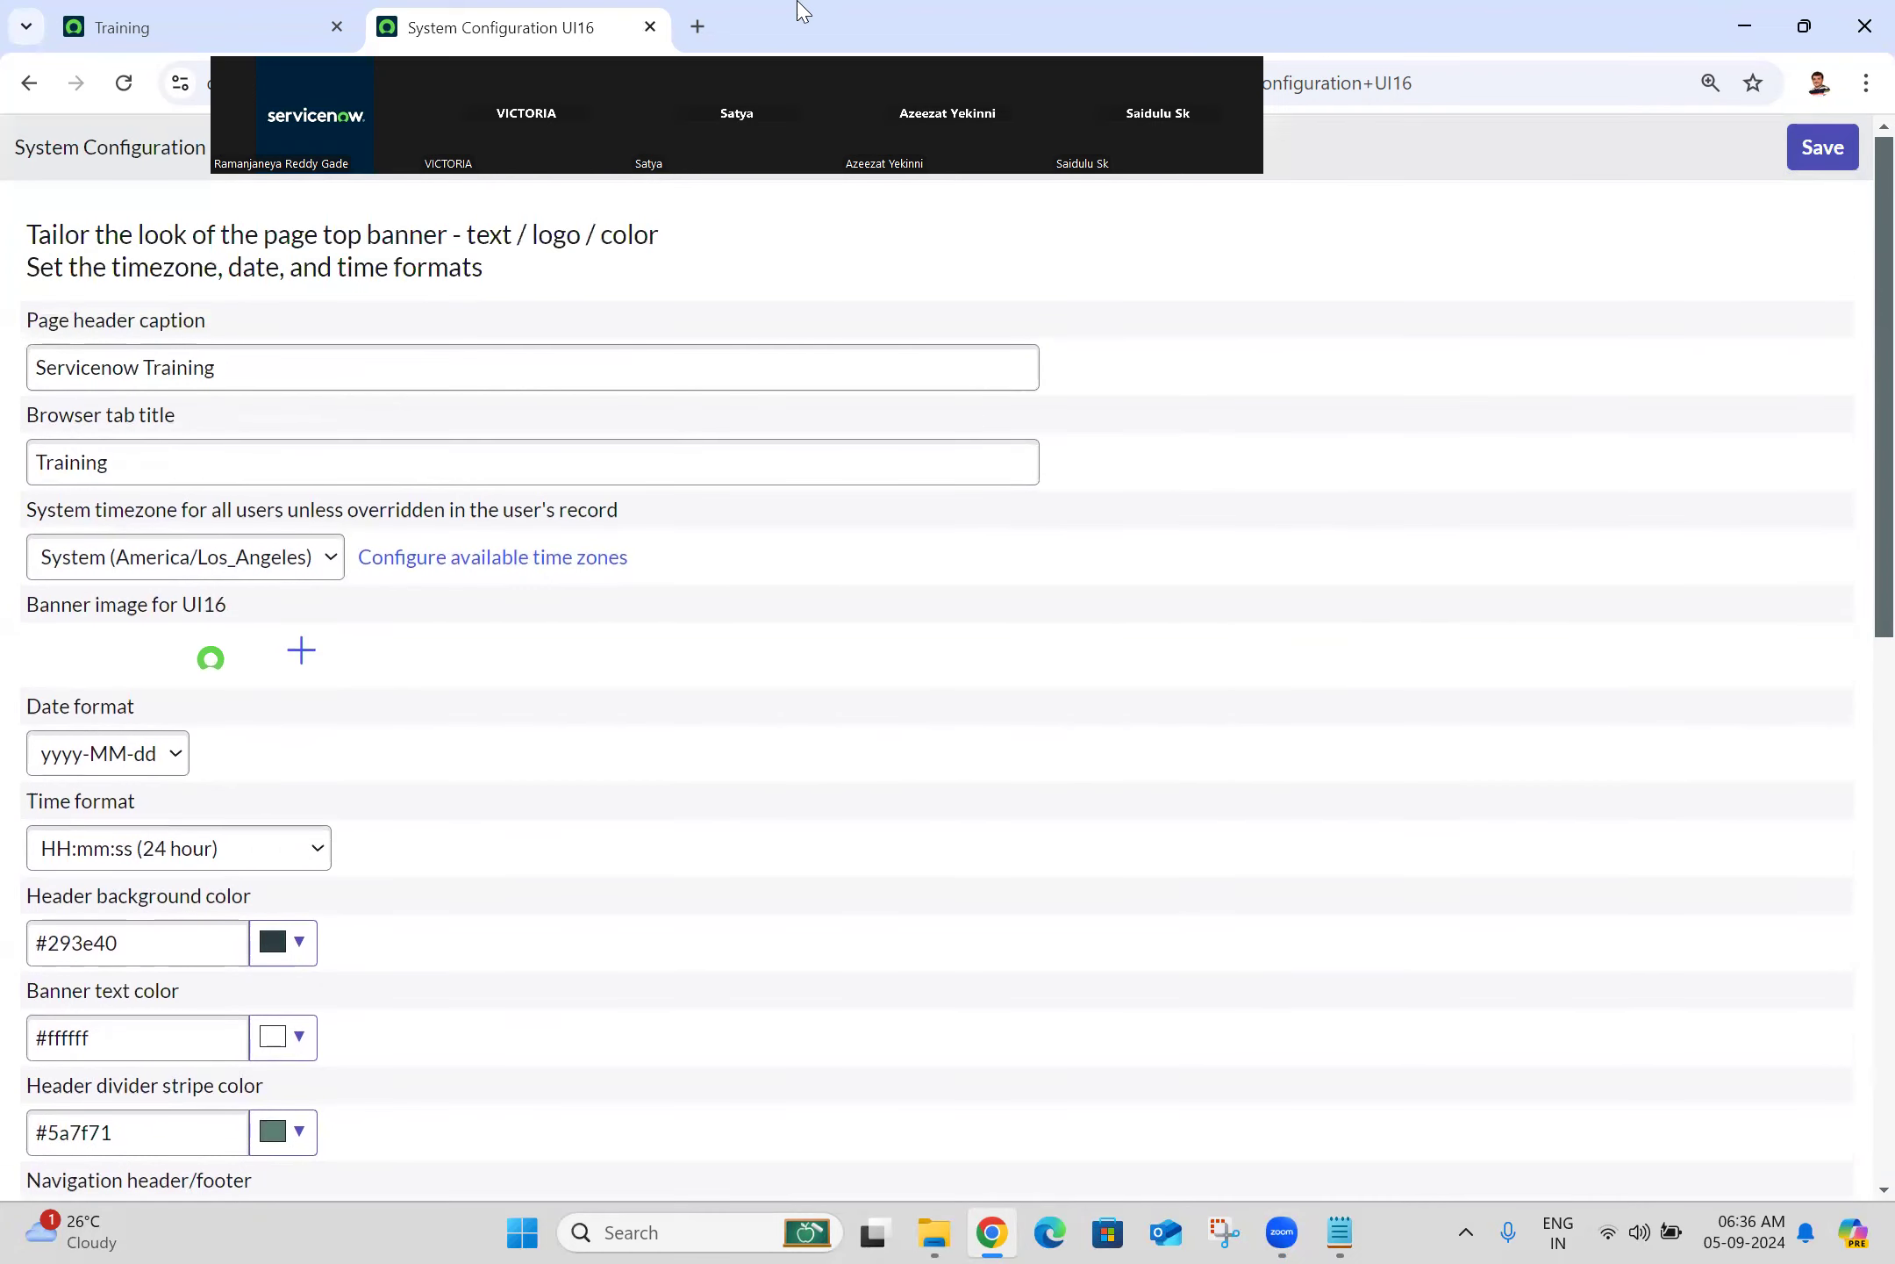
# Step: Search the navigator for 'basic config', then close the System Configuration UI16 tab
pyautogui.click(188, 12)
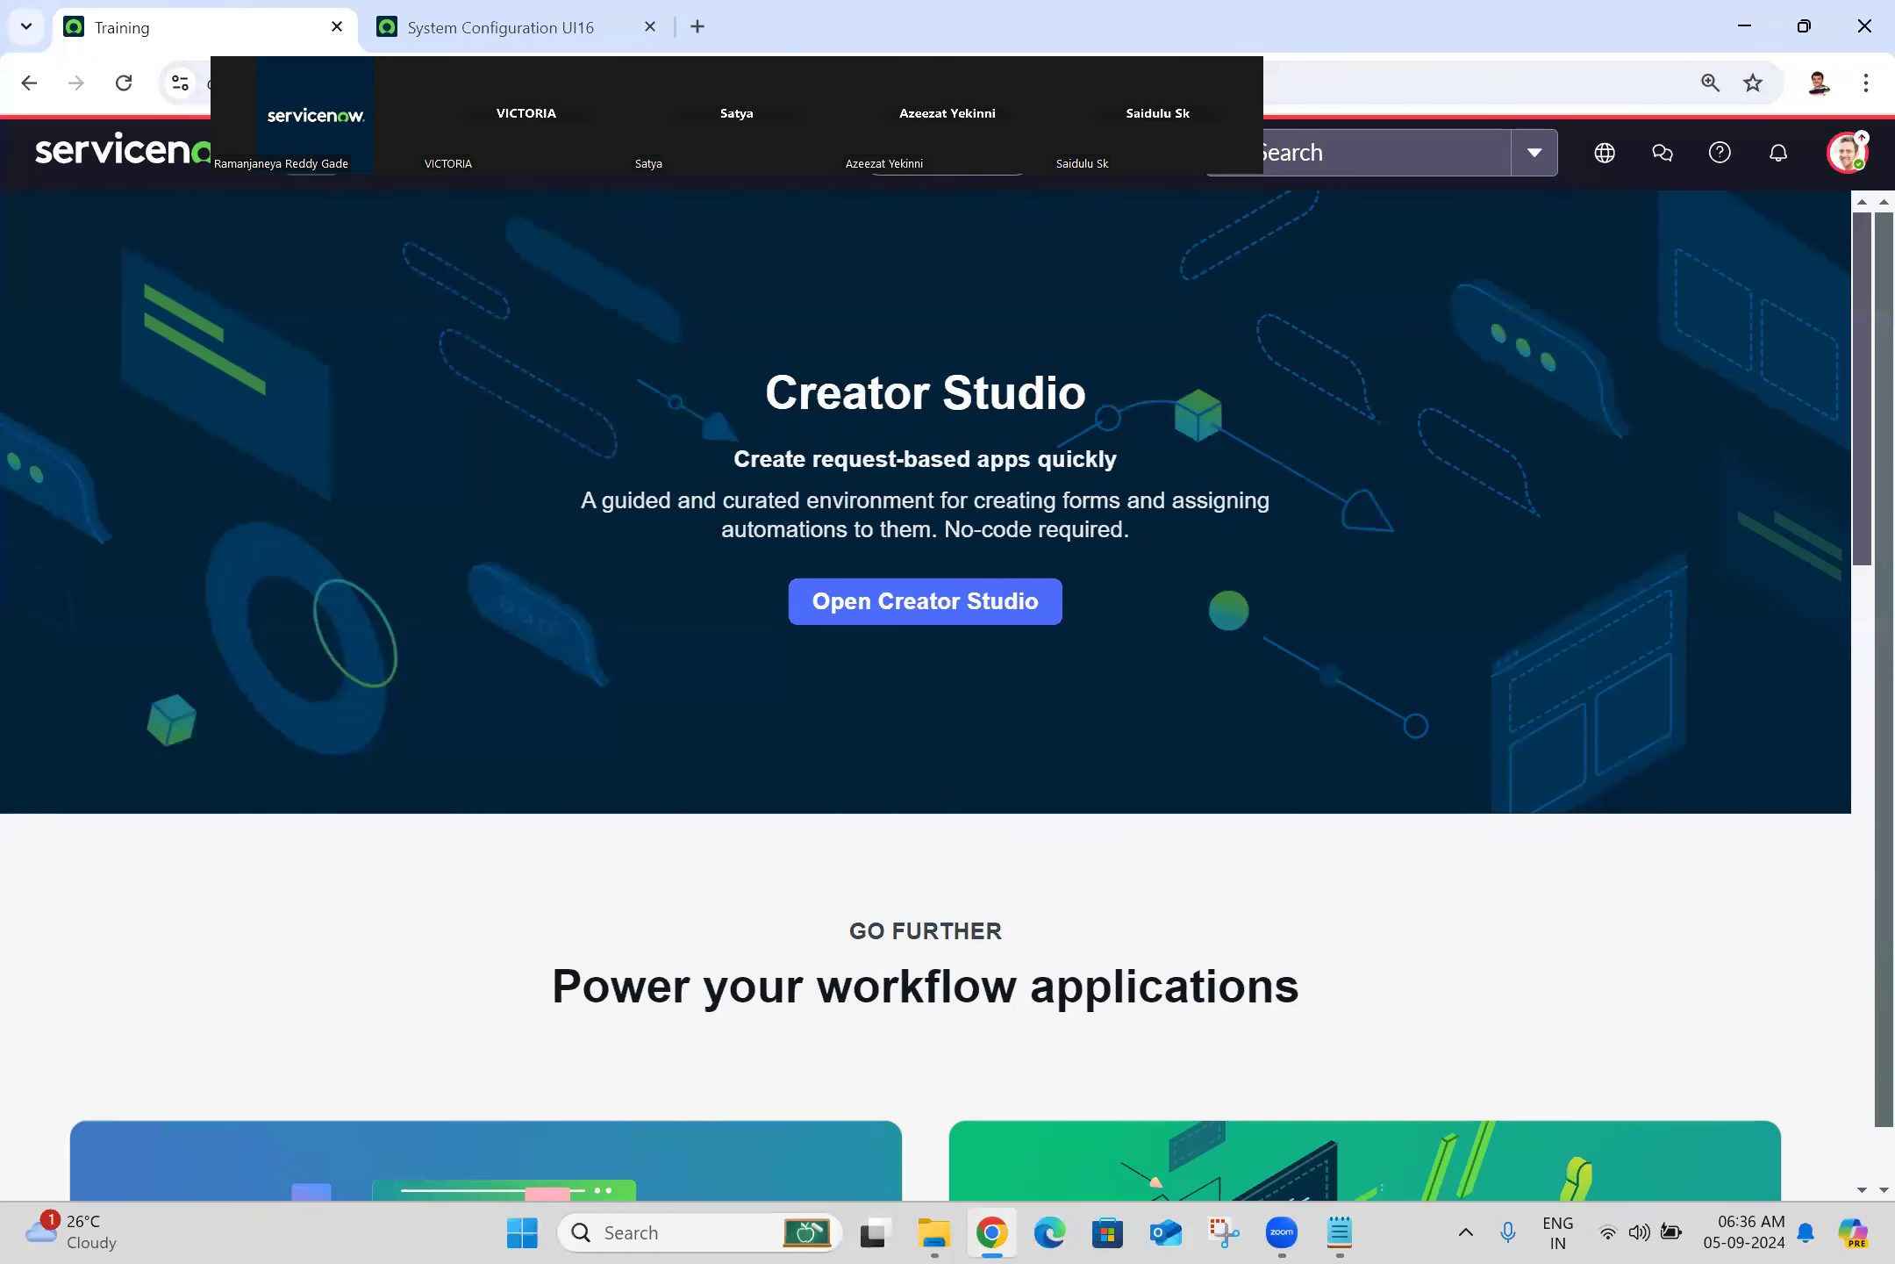
pyautogui.click(319, 175)
pyautogui.write('basic config')
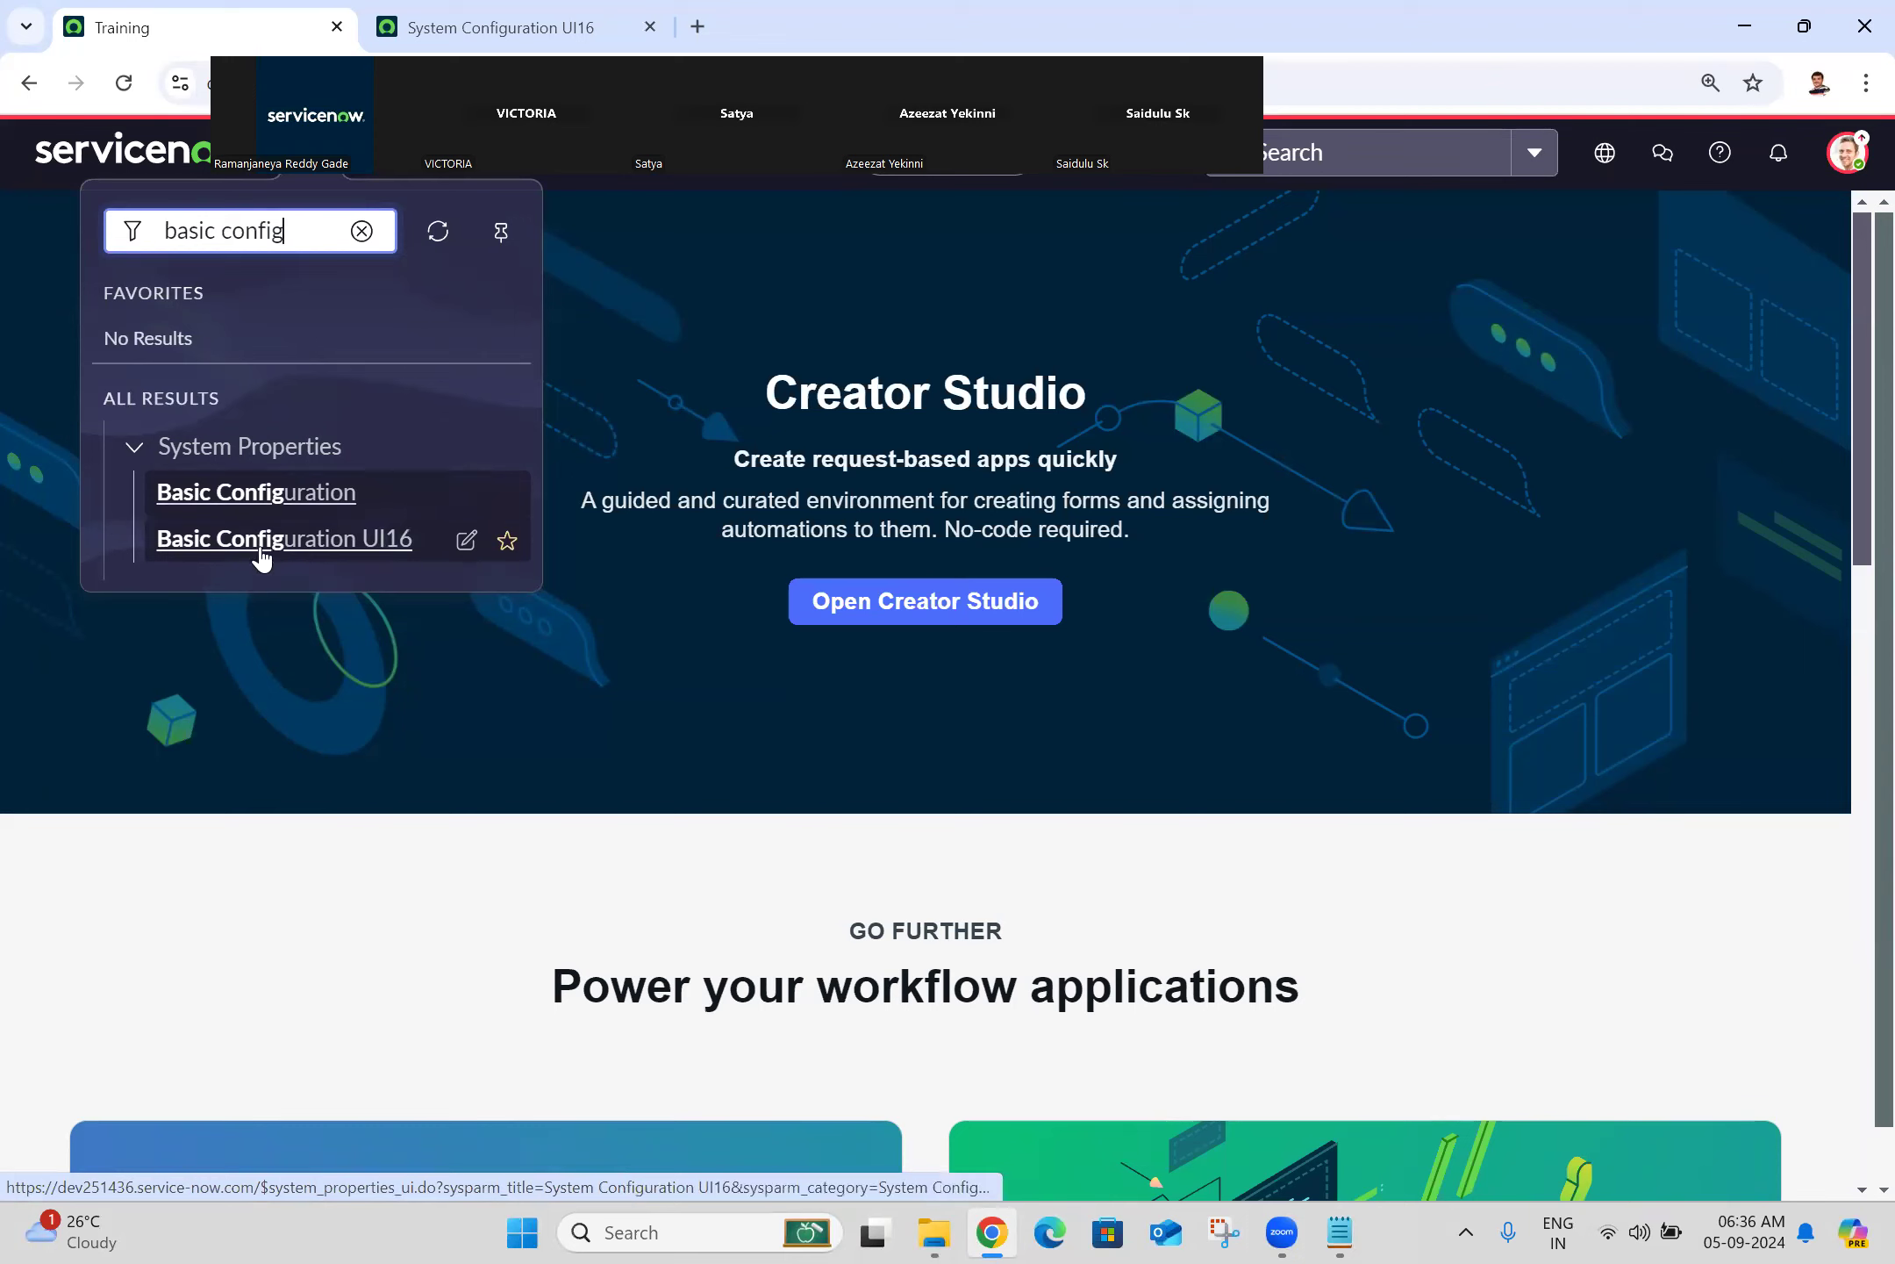
pyautogui.click(903, 320)
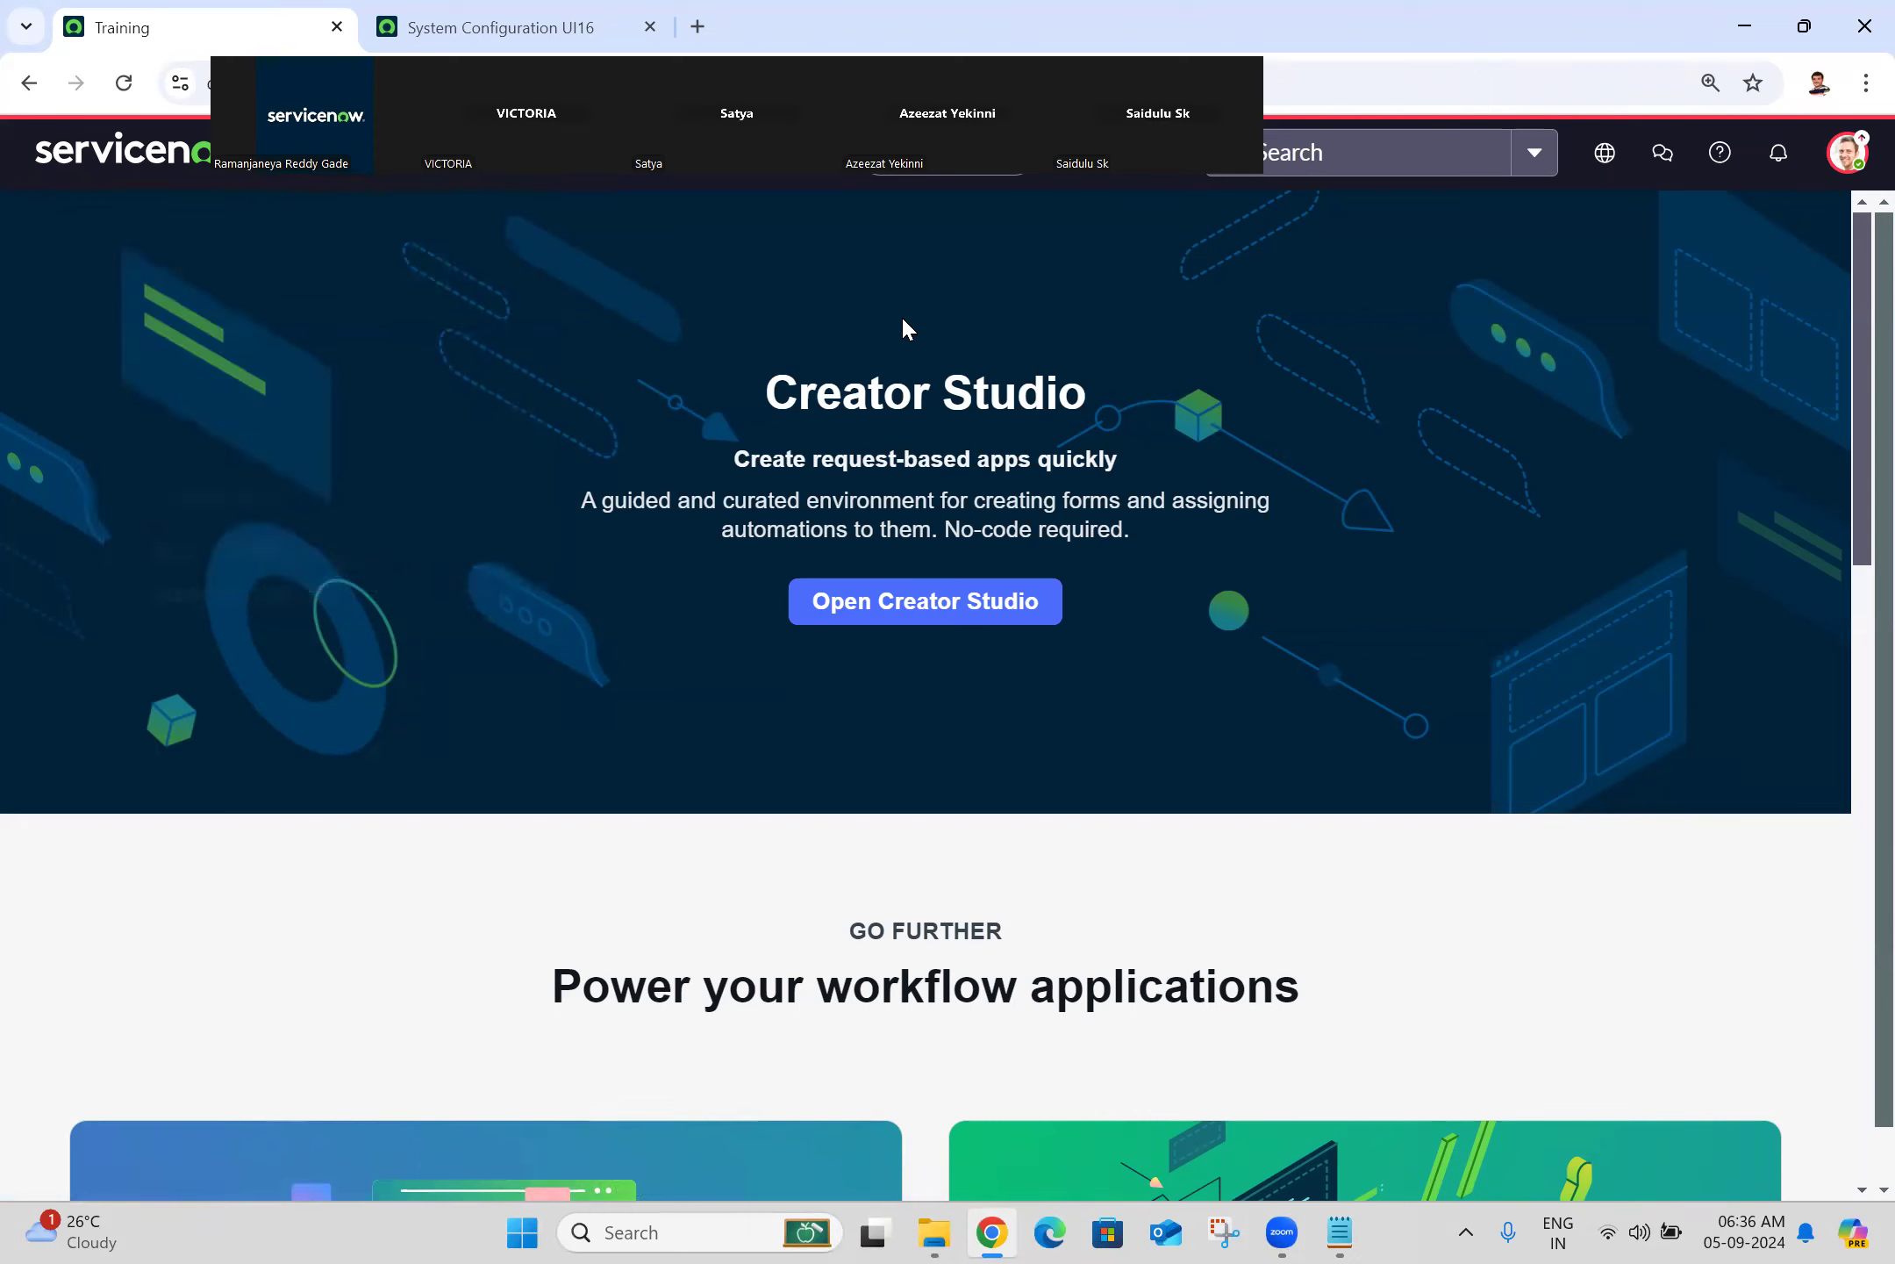
pyautogui.click(655, 23)
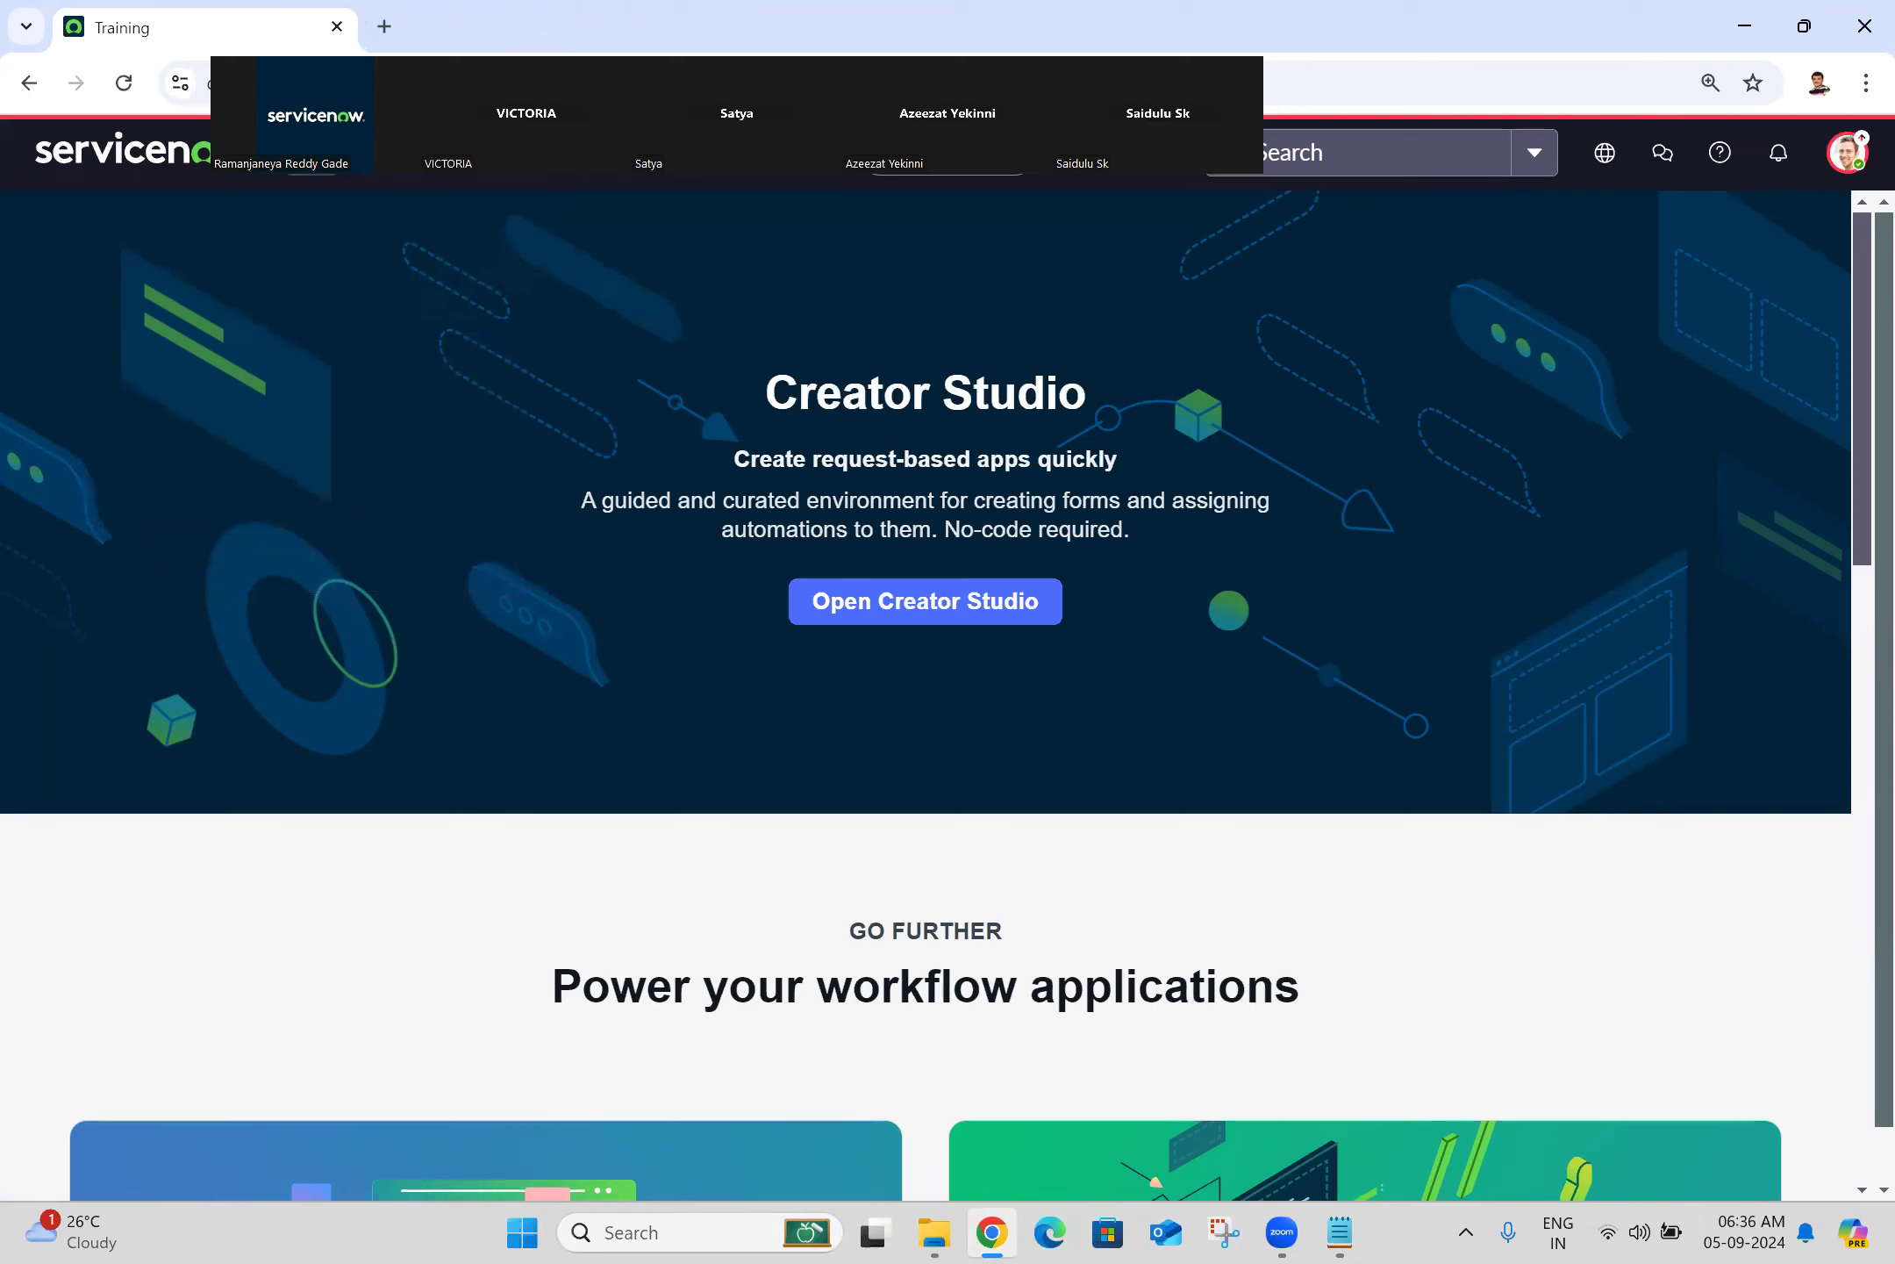
# Step: Change the navigator filter to 'email proper' and switch over to the Batch 25 notes in Notepad
pyautogui.click(307, 162)
pyautogui.tripleClick(314, 240)
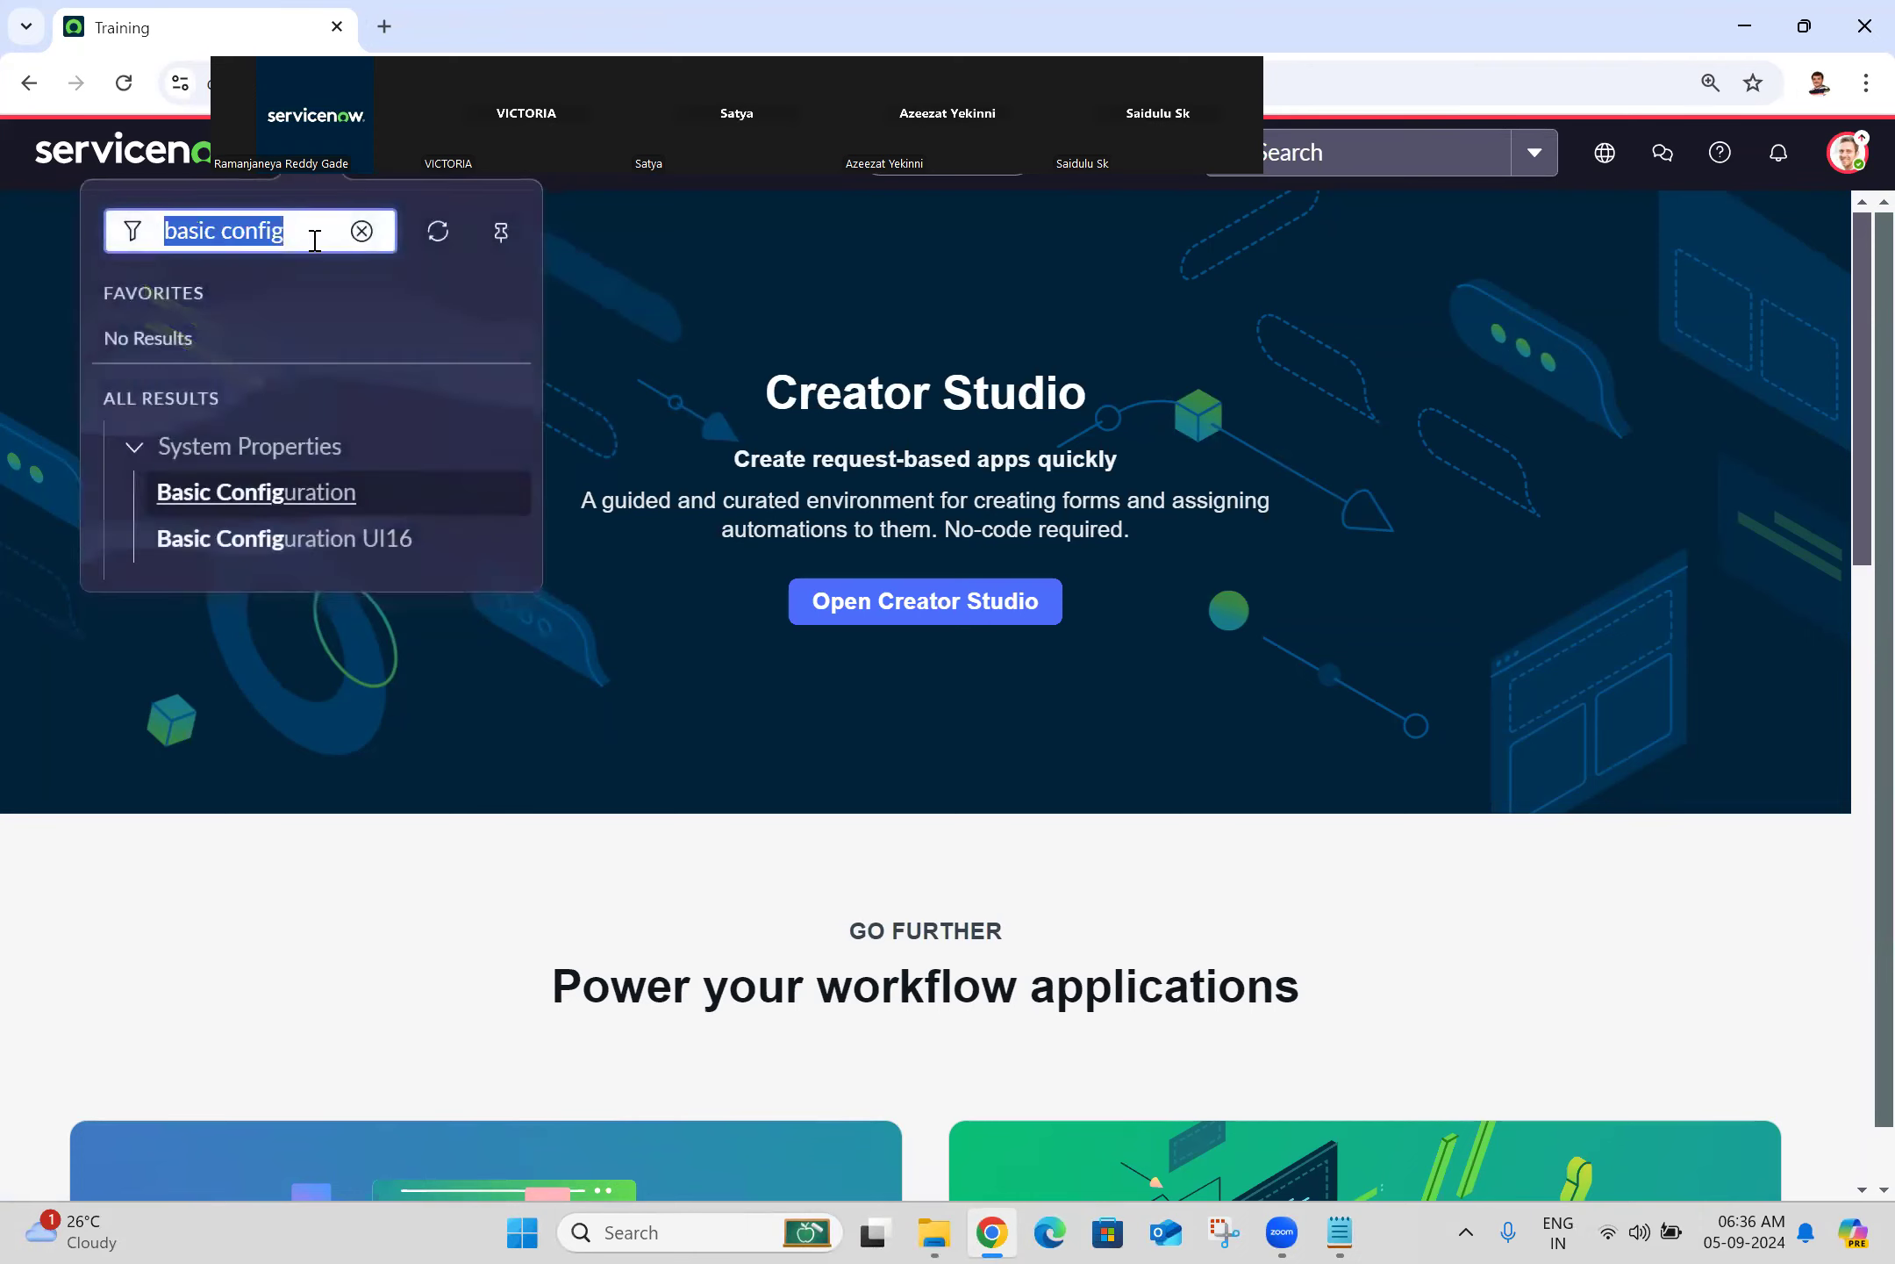
pyautogui.write('ema')
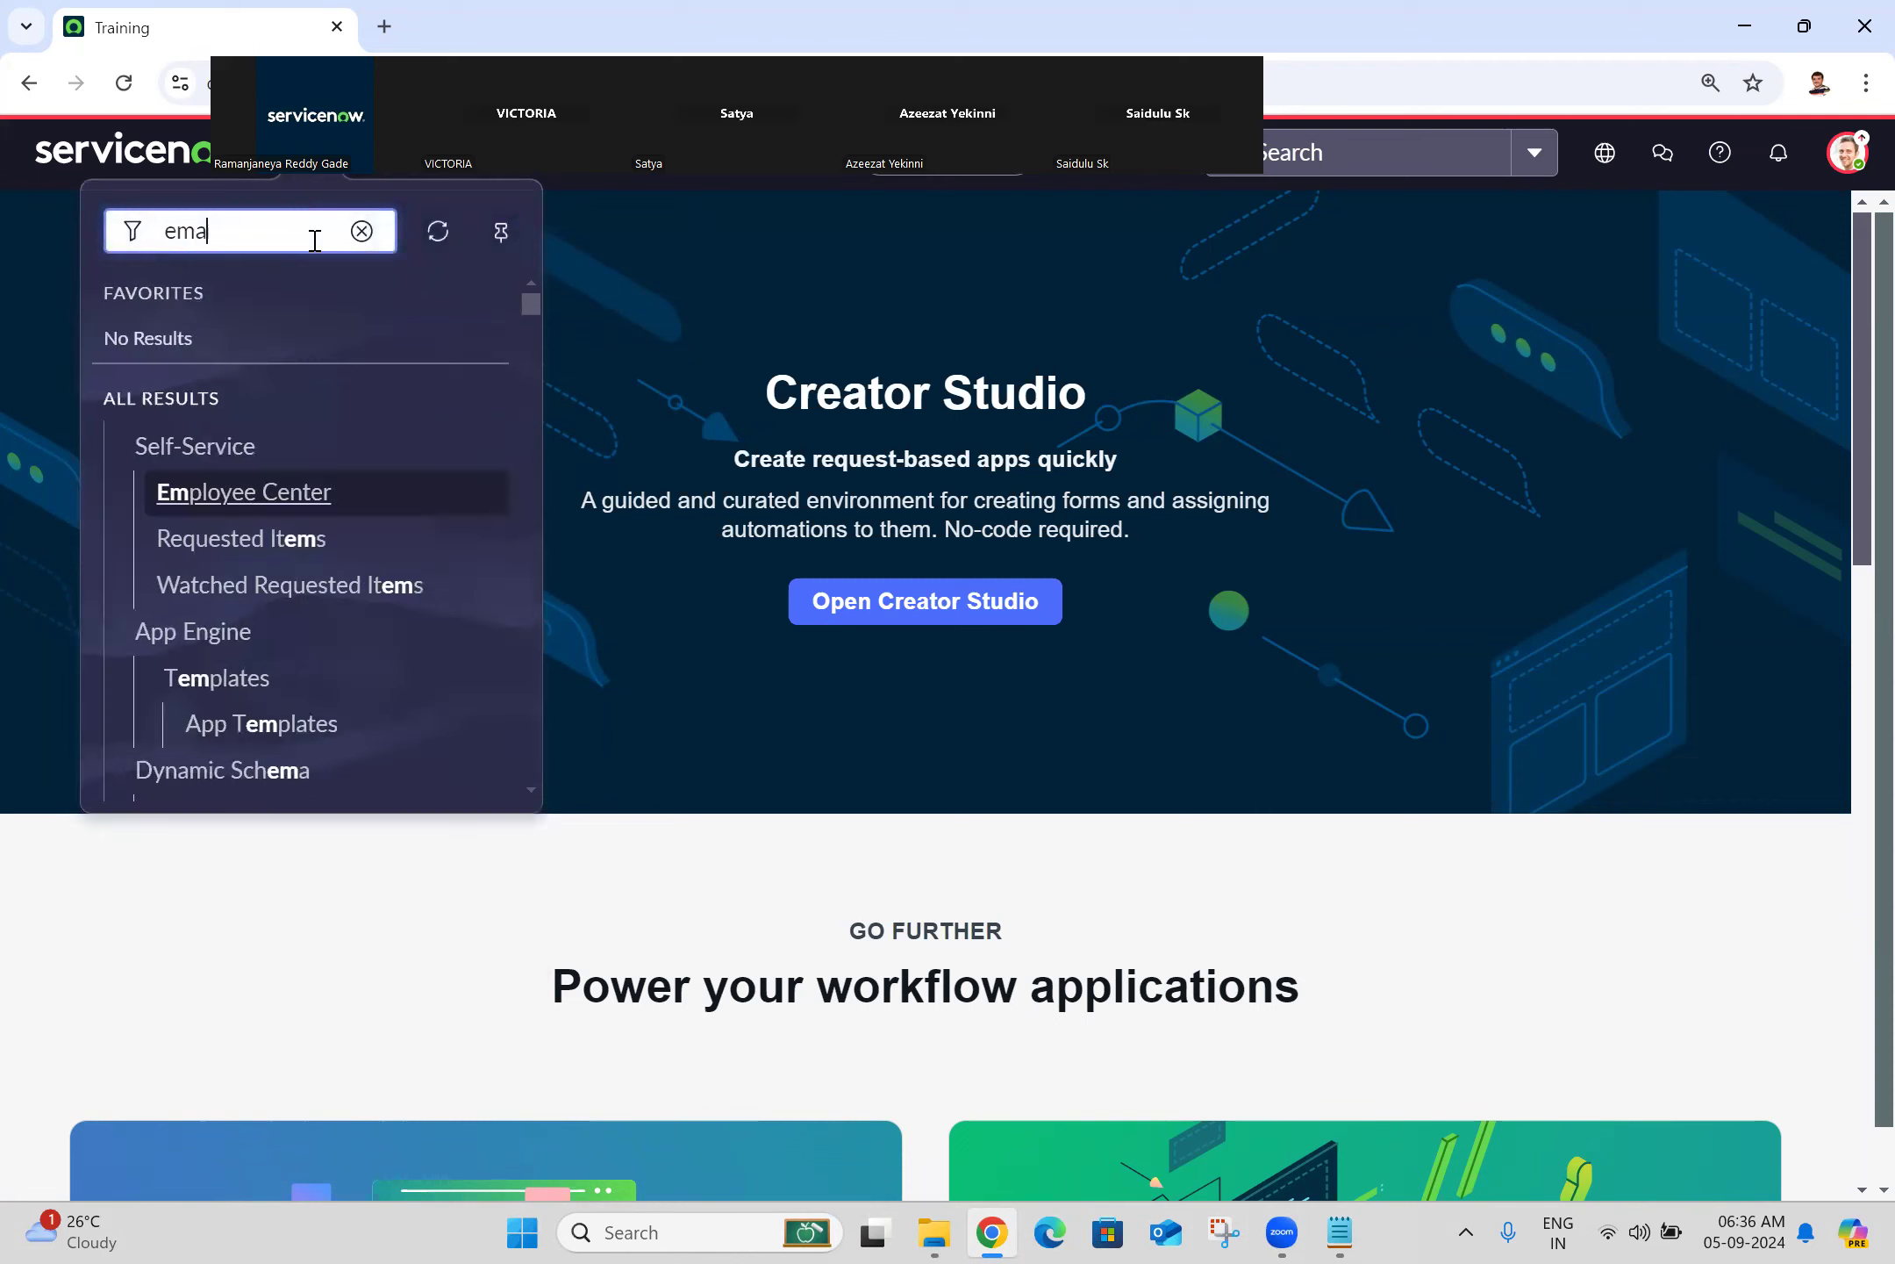
pyautogui.write('il proper')
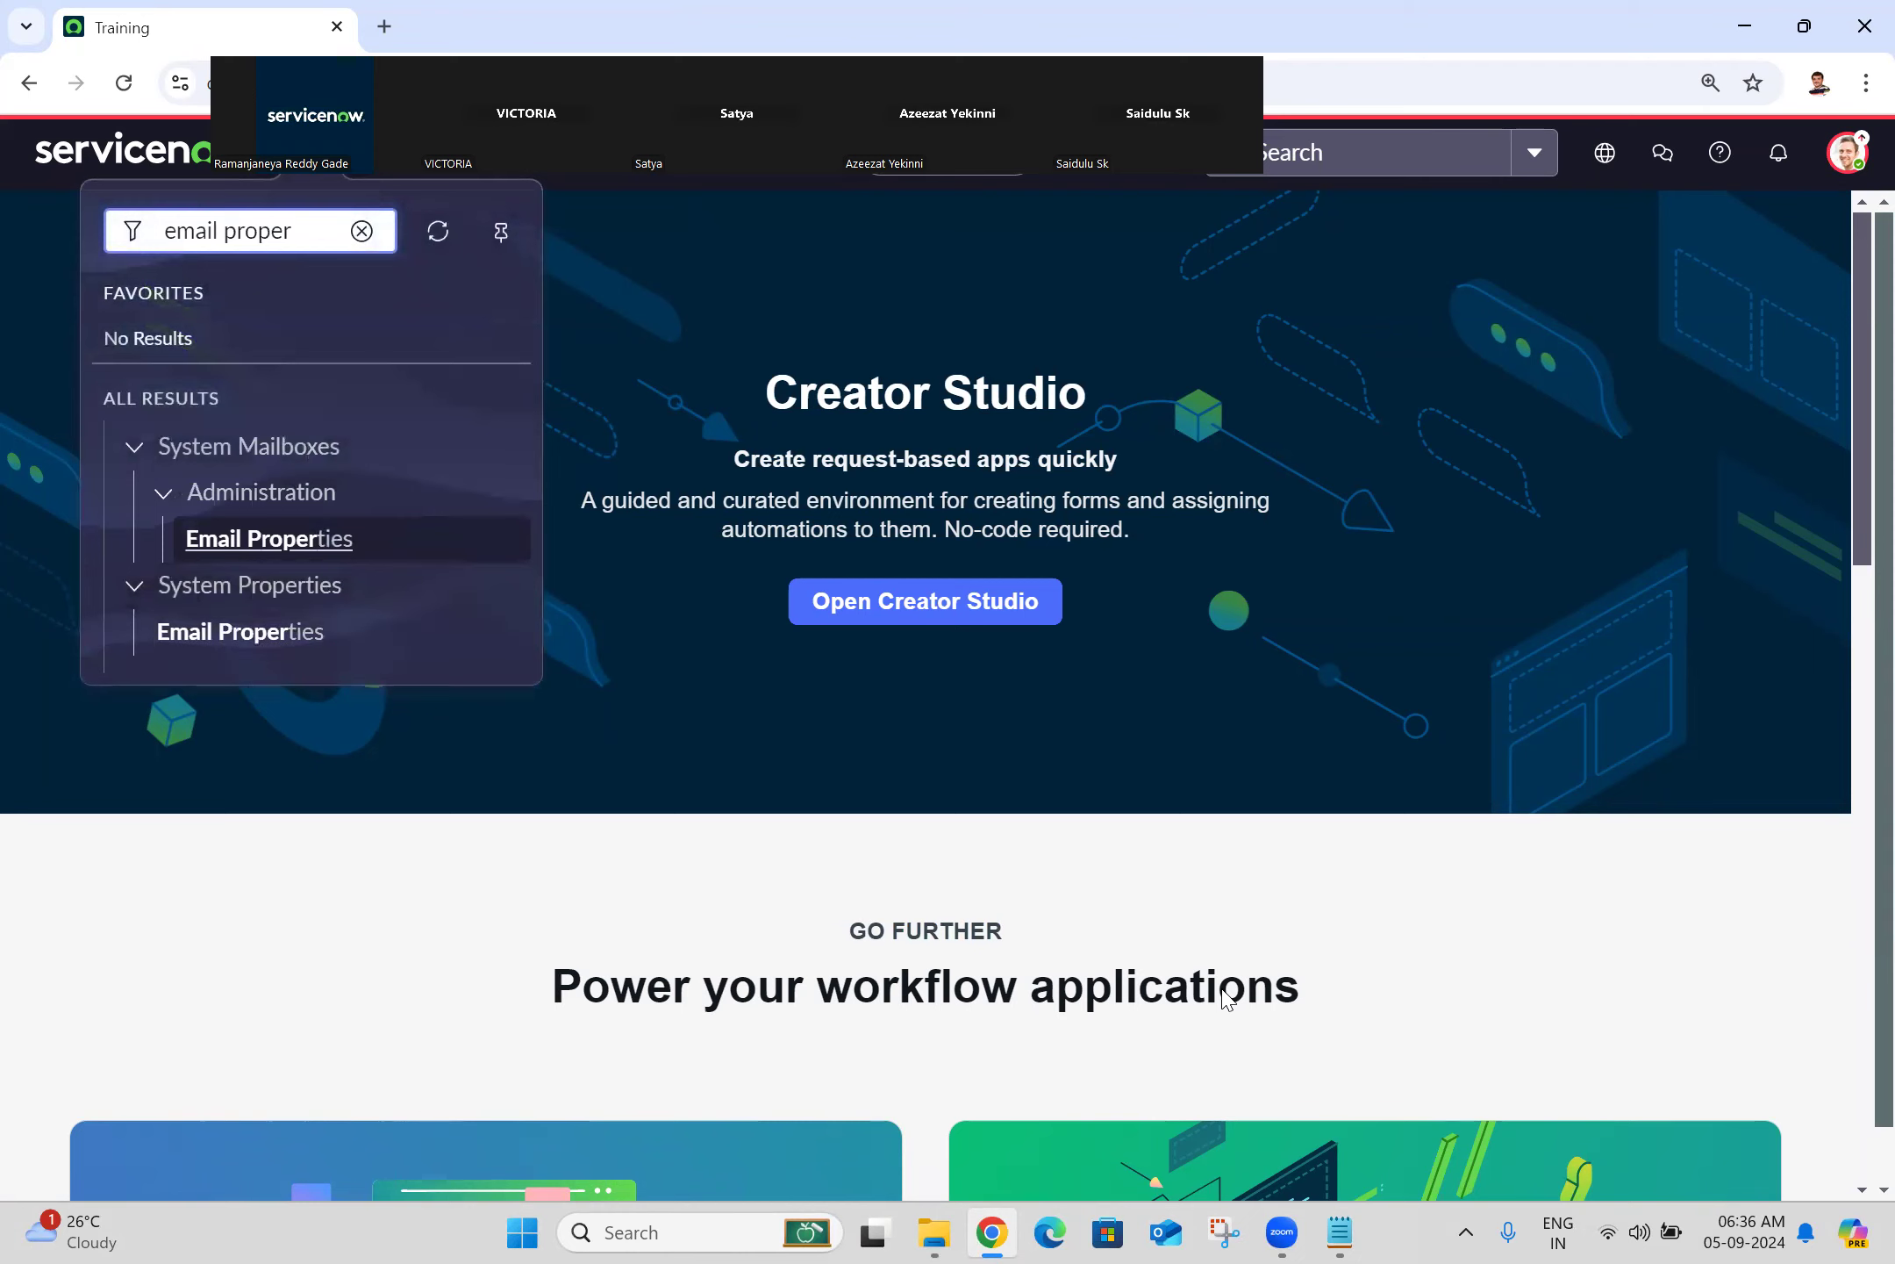
pyautogui.click(1340, 1232)
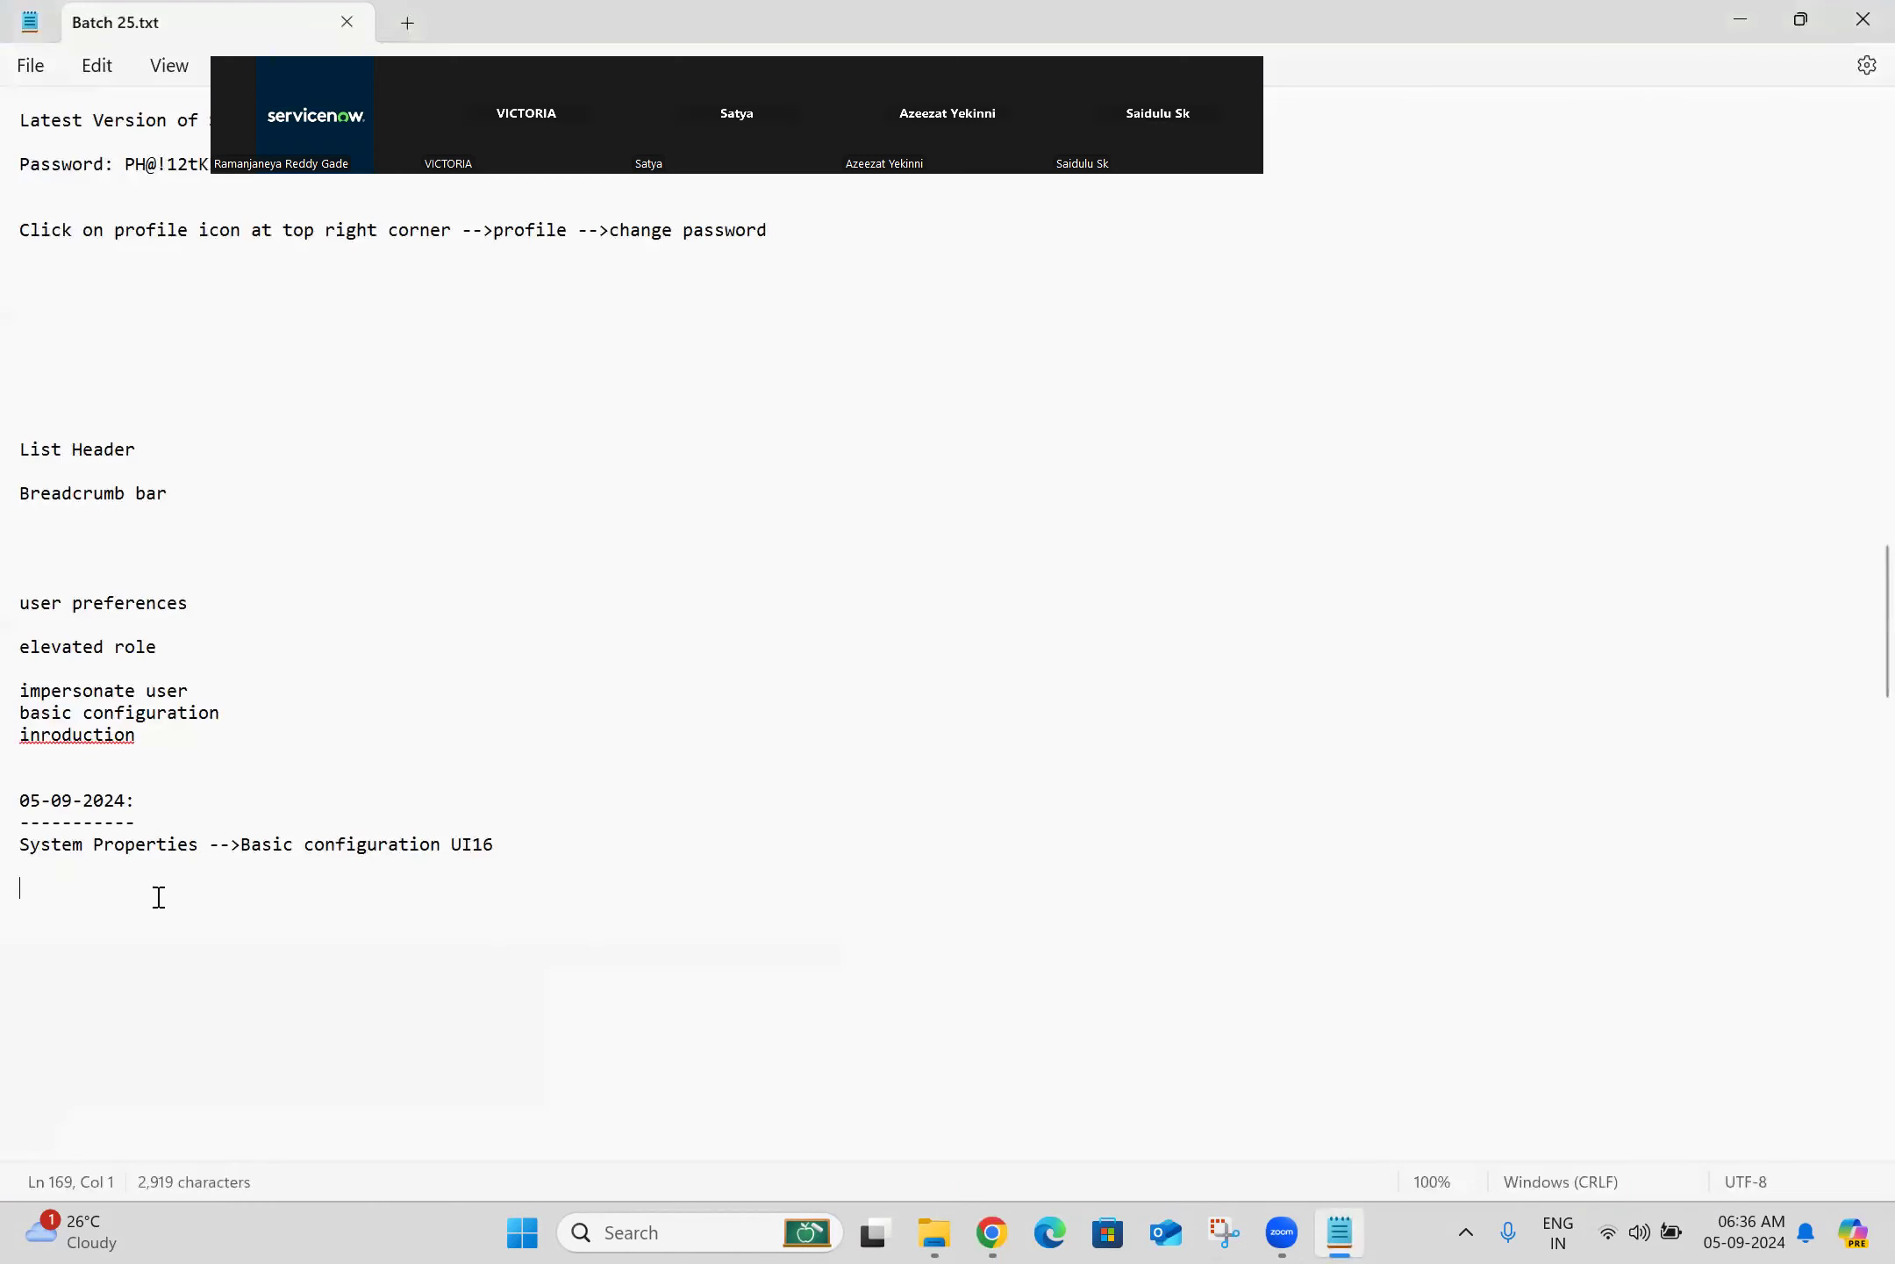
# Step: Add the line 'System Properties -->Email Properties' to Batch 25.txt and save it
pyautogui.write('System ')
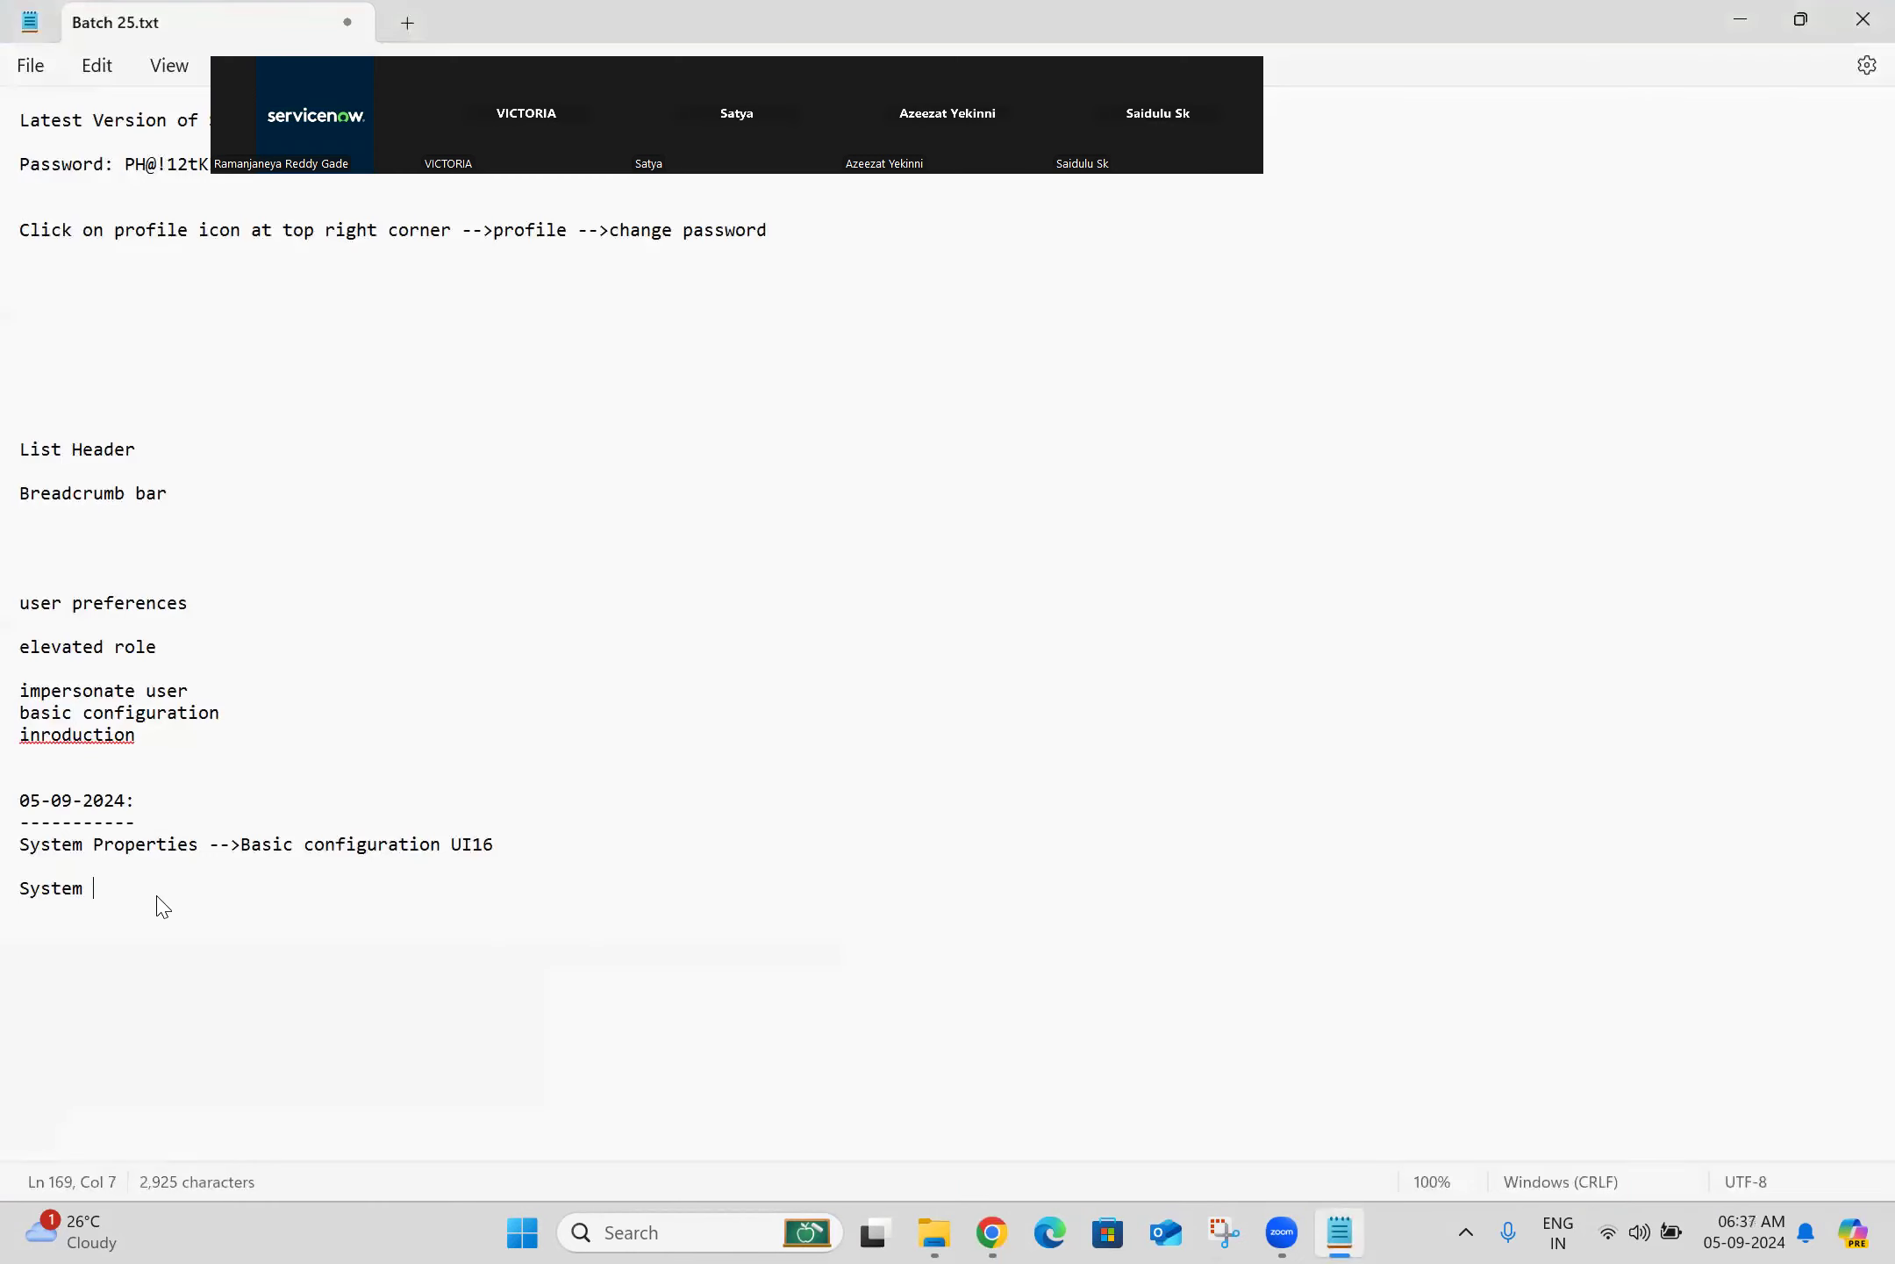
pyautogui.write('Properties -->Email ')
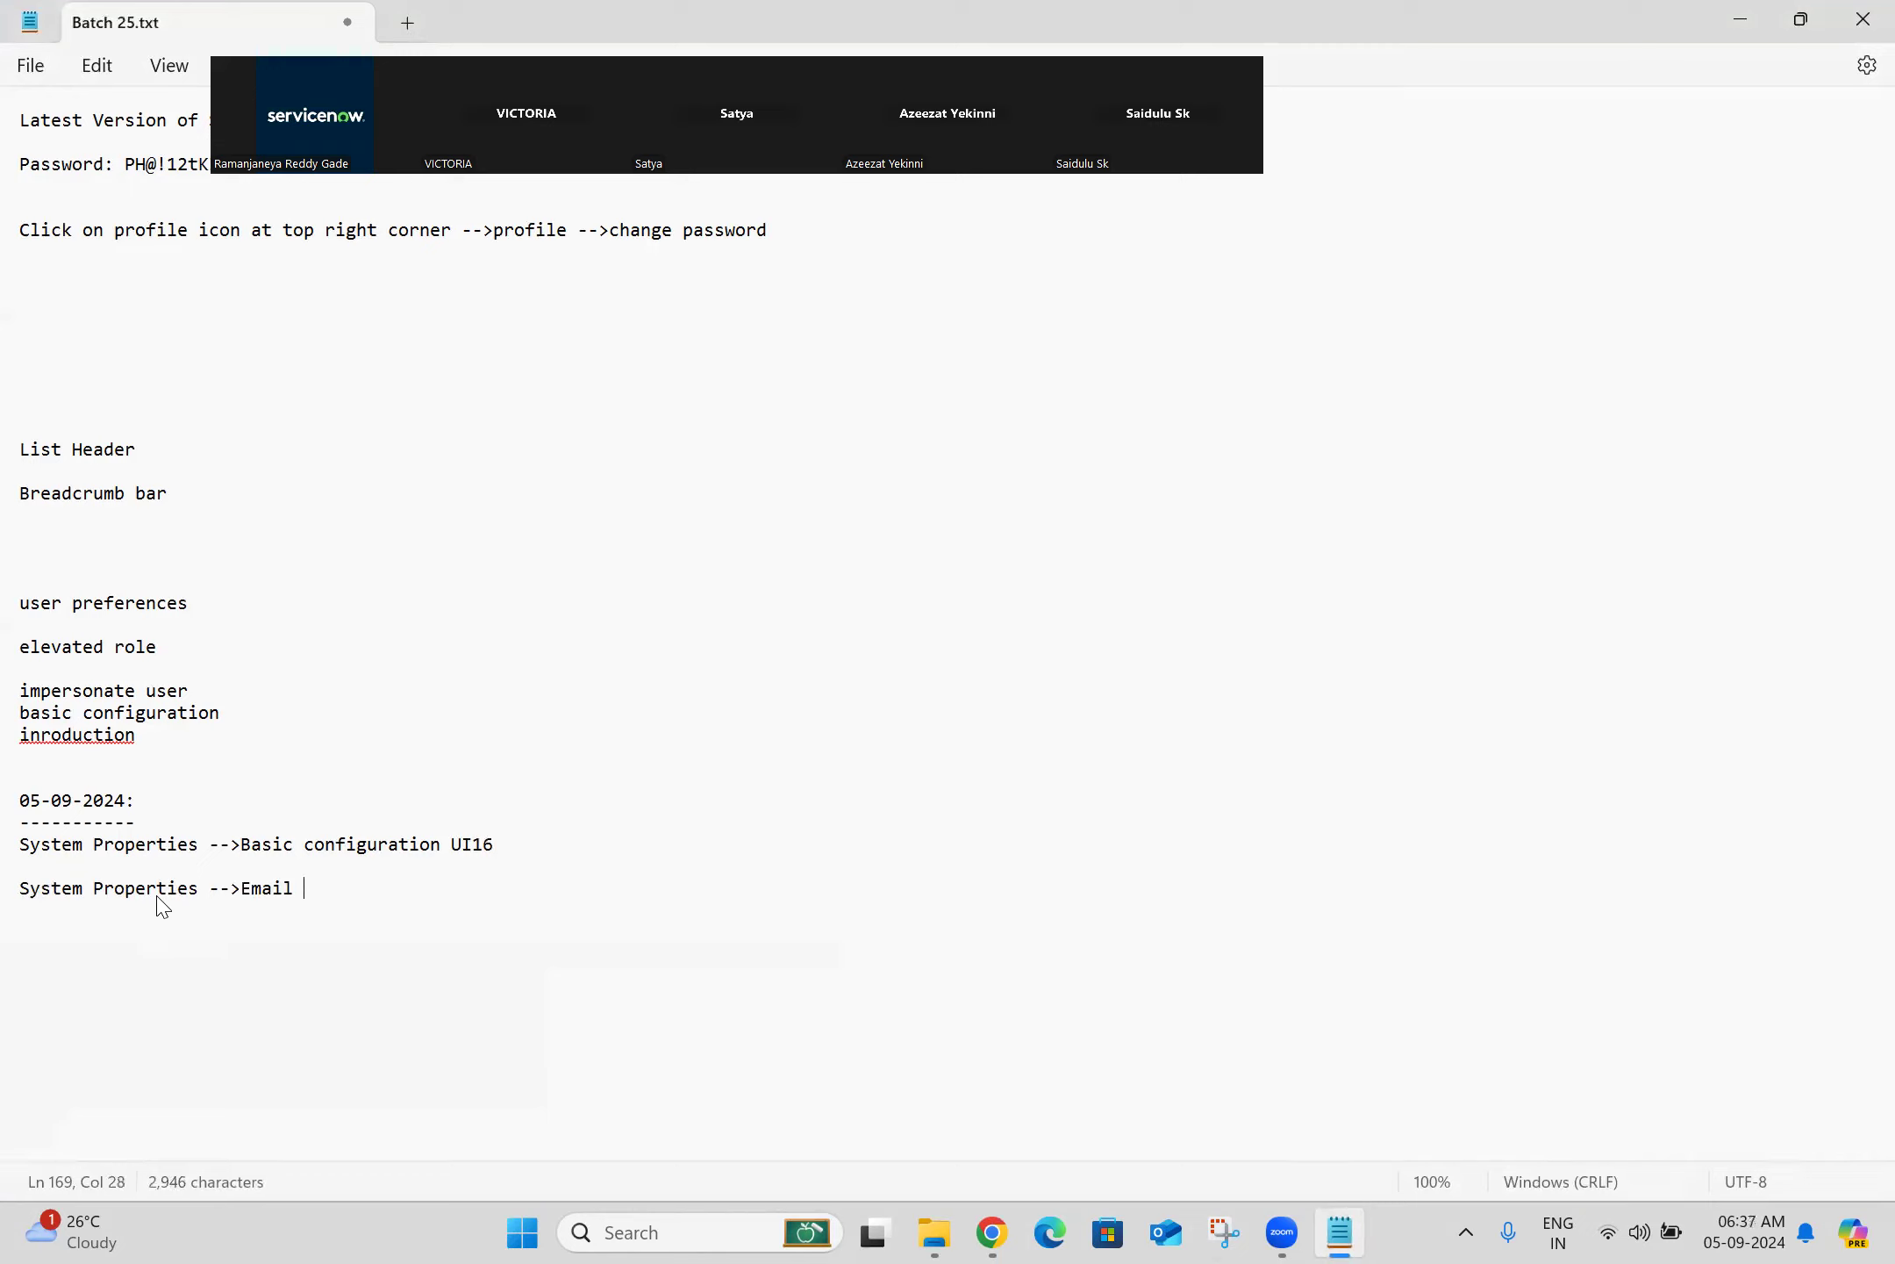
pyautogui.write('Properties')
pyautogui.press('Return')
pyautogui.press('Return')
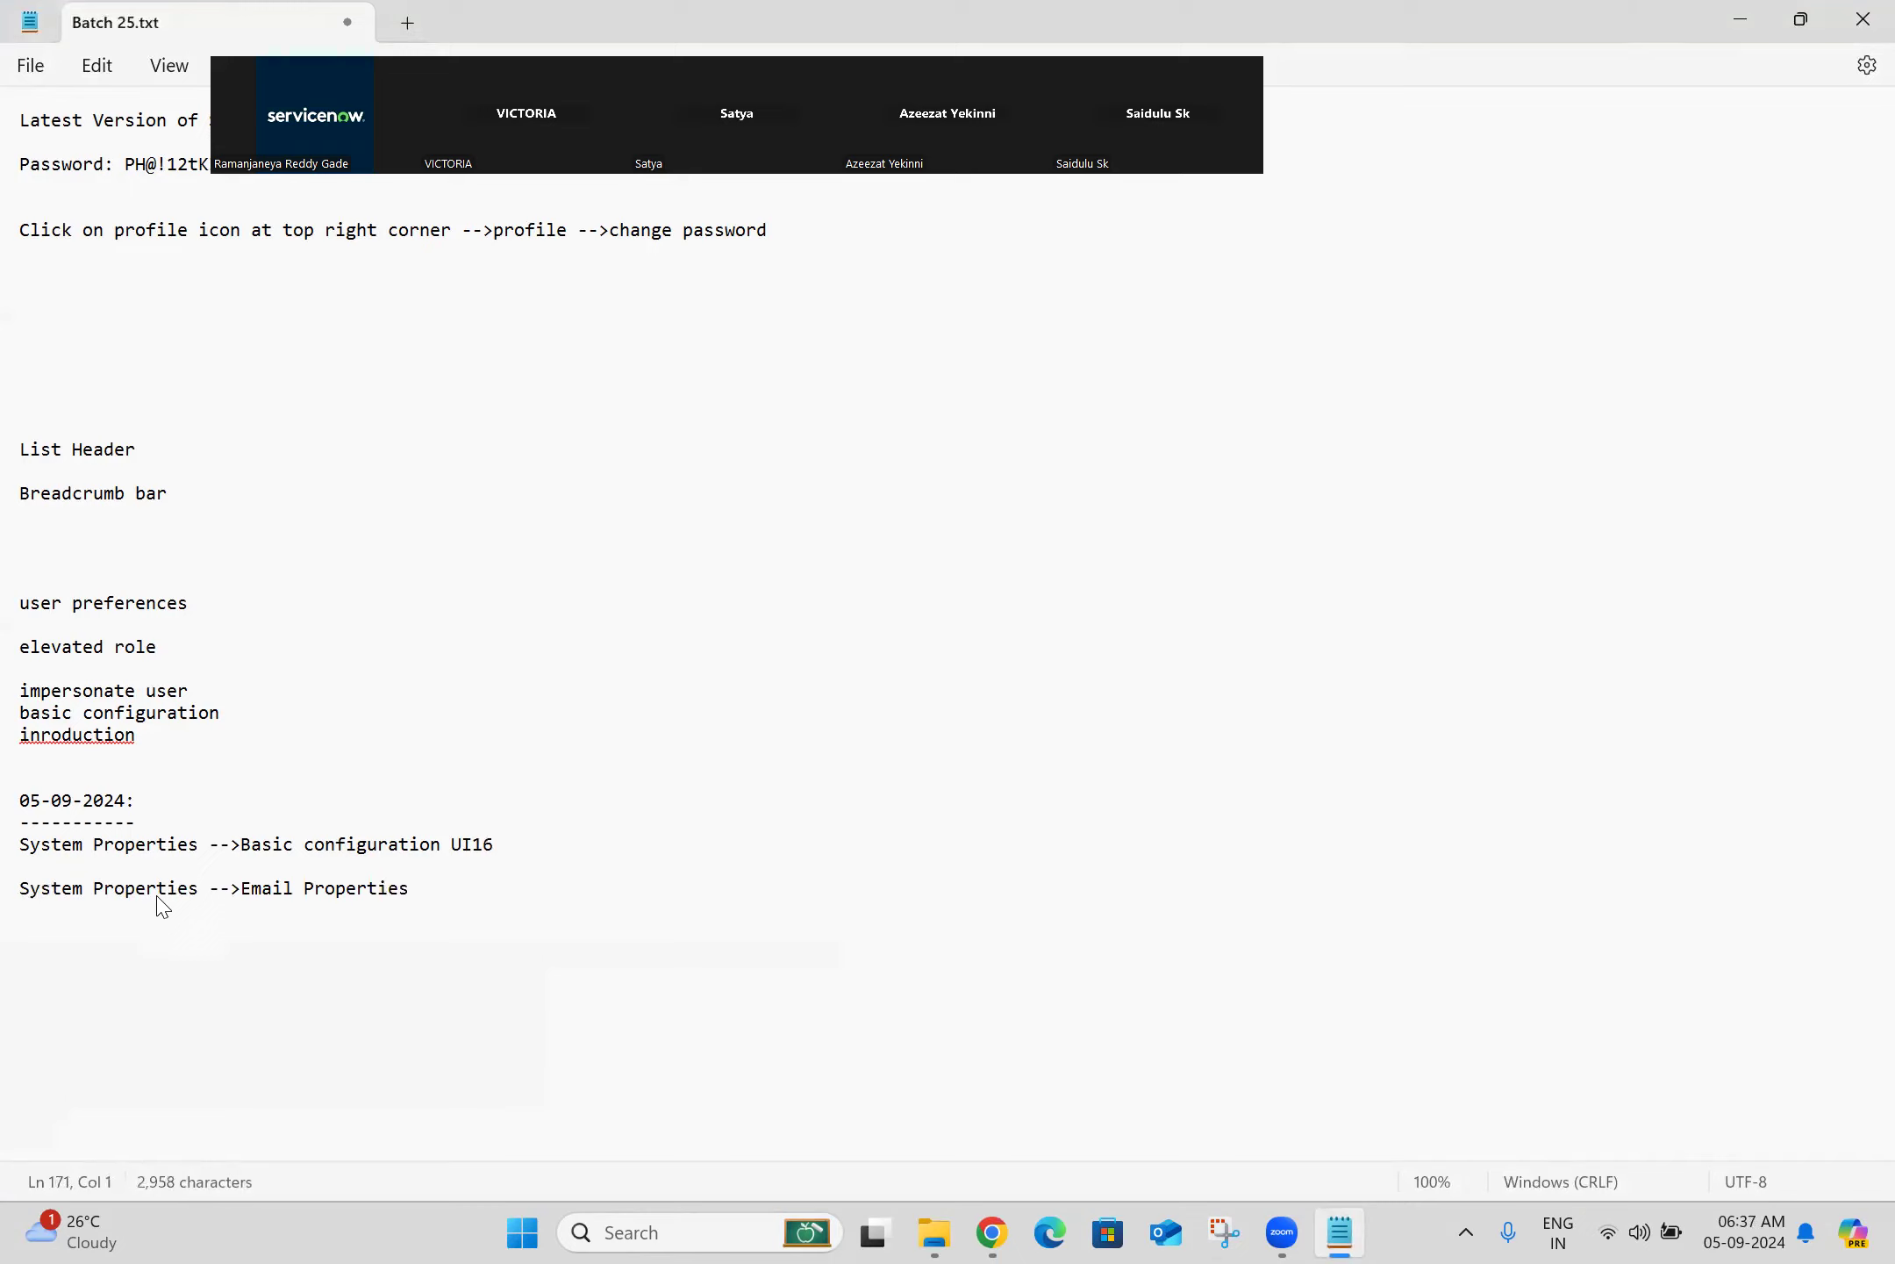
pyautogui.hotkey('ctrl', 's')
# Step: Open Email Properties from the navigator in a new browser tab
pyautogui.click(974, 1230)
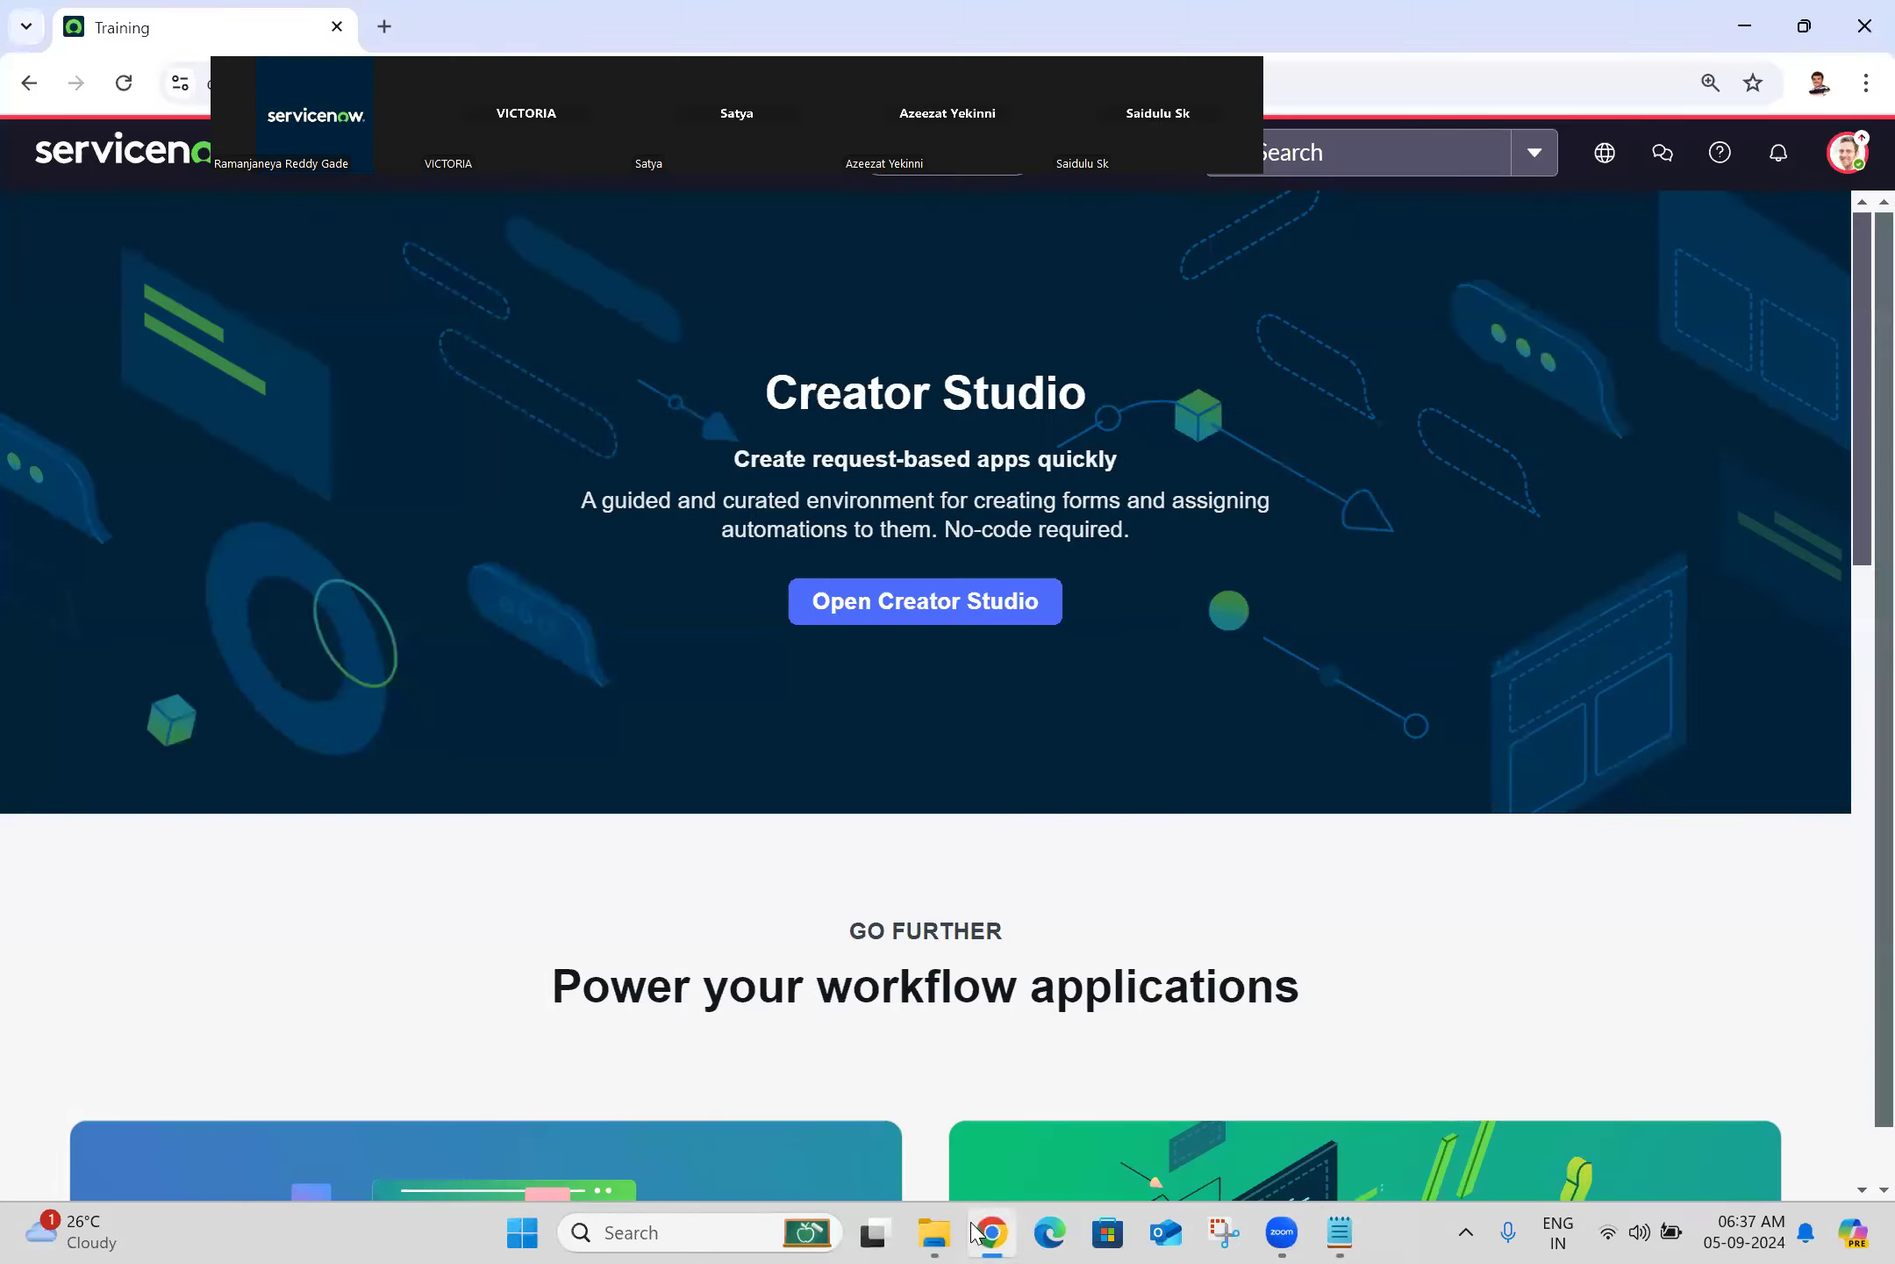
pyautogui.click(306, 182)
pyautogui.middleClick(258, 643)
pyautogui.click(509, 27)
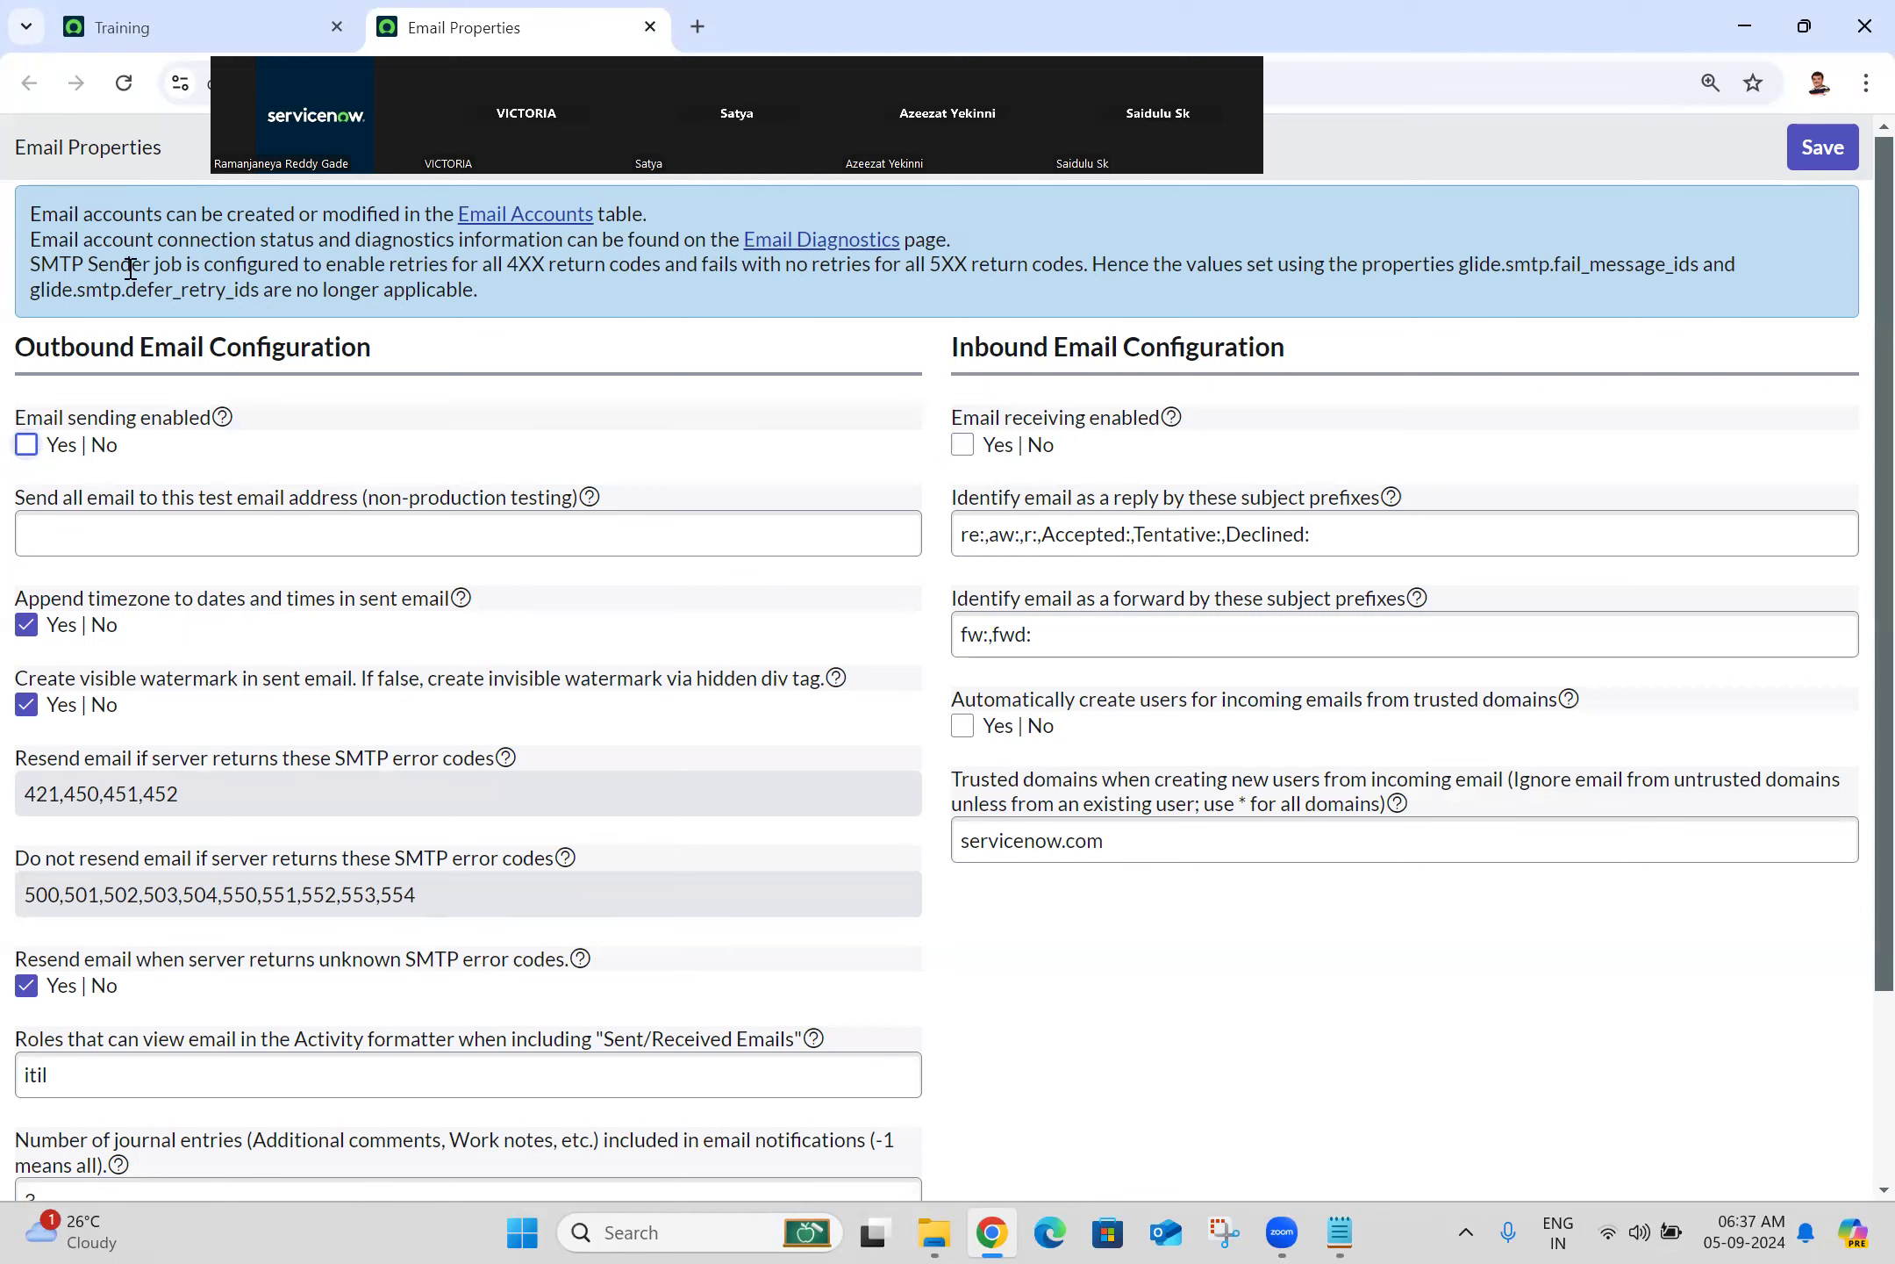
# Step: Enable email sending and email receiving, save the properties, and click into the test email address field
pyautogui.click(25, 446)
pyautogui.click(962, 445)
pyautogui.click(1810, 167)
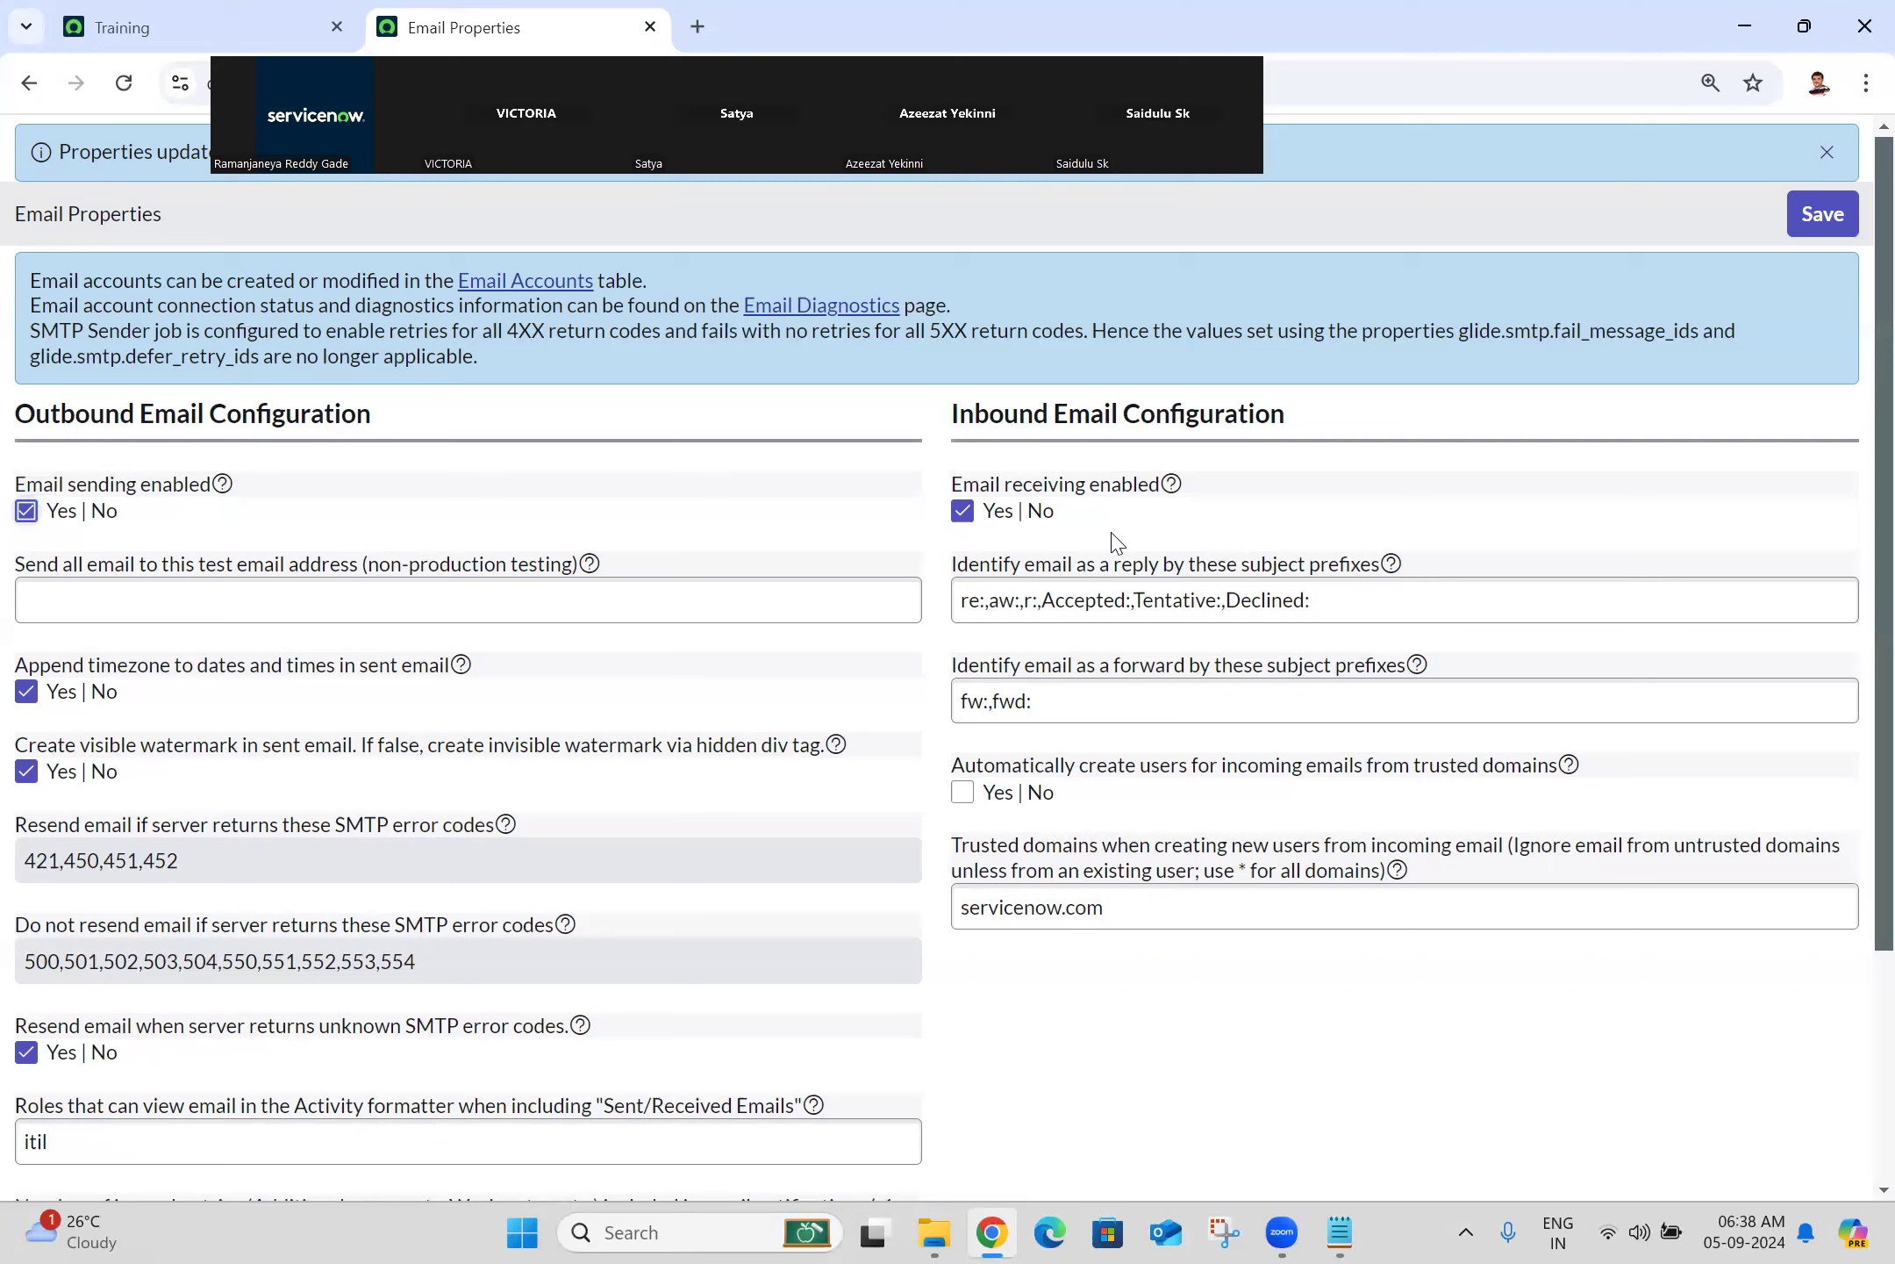
pyautogui.click(692, 596)
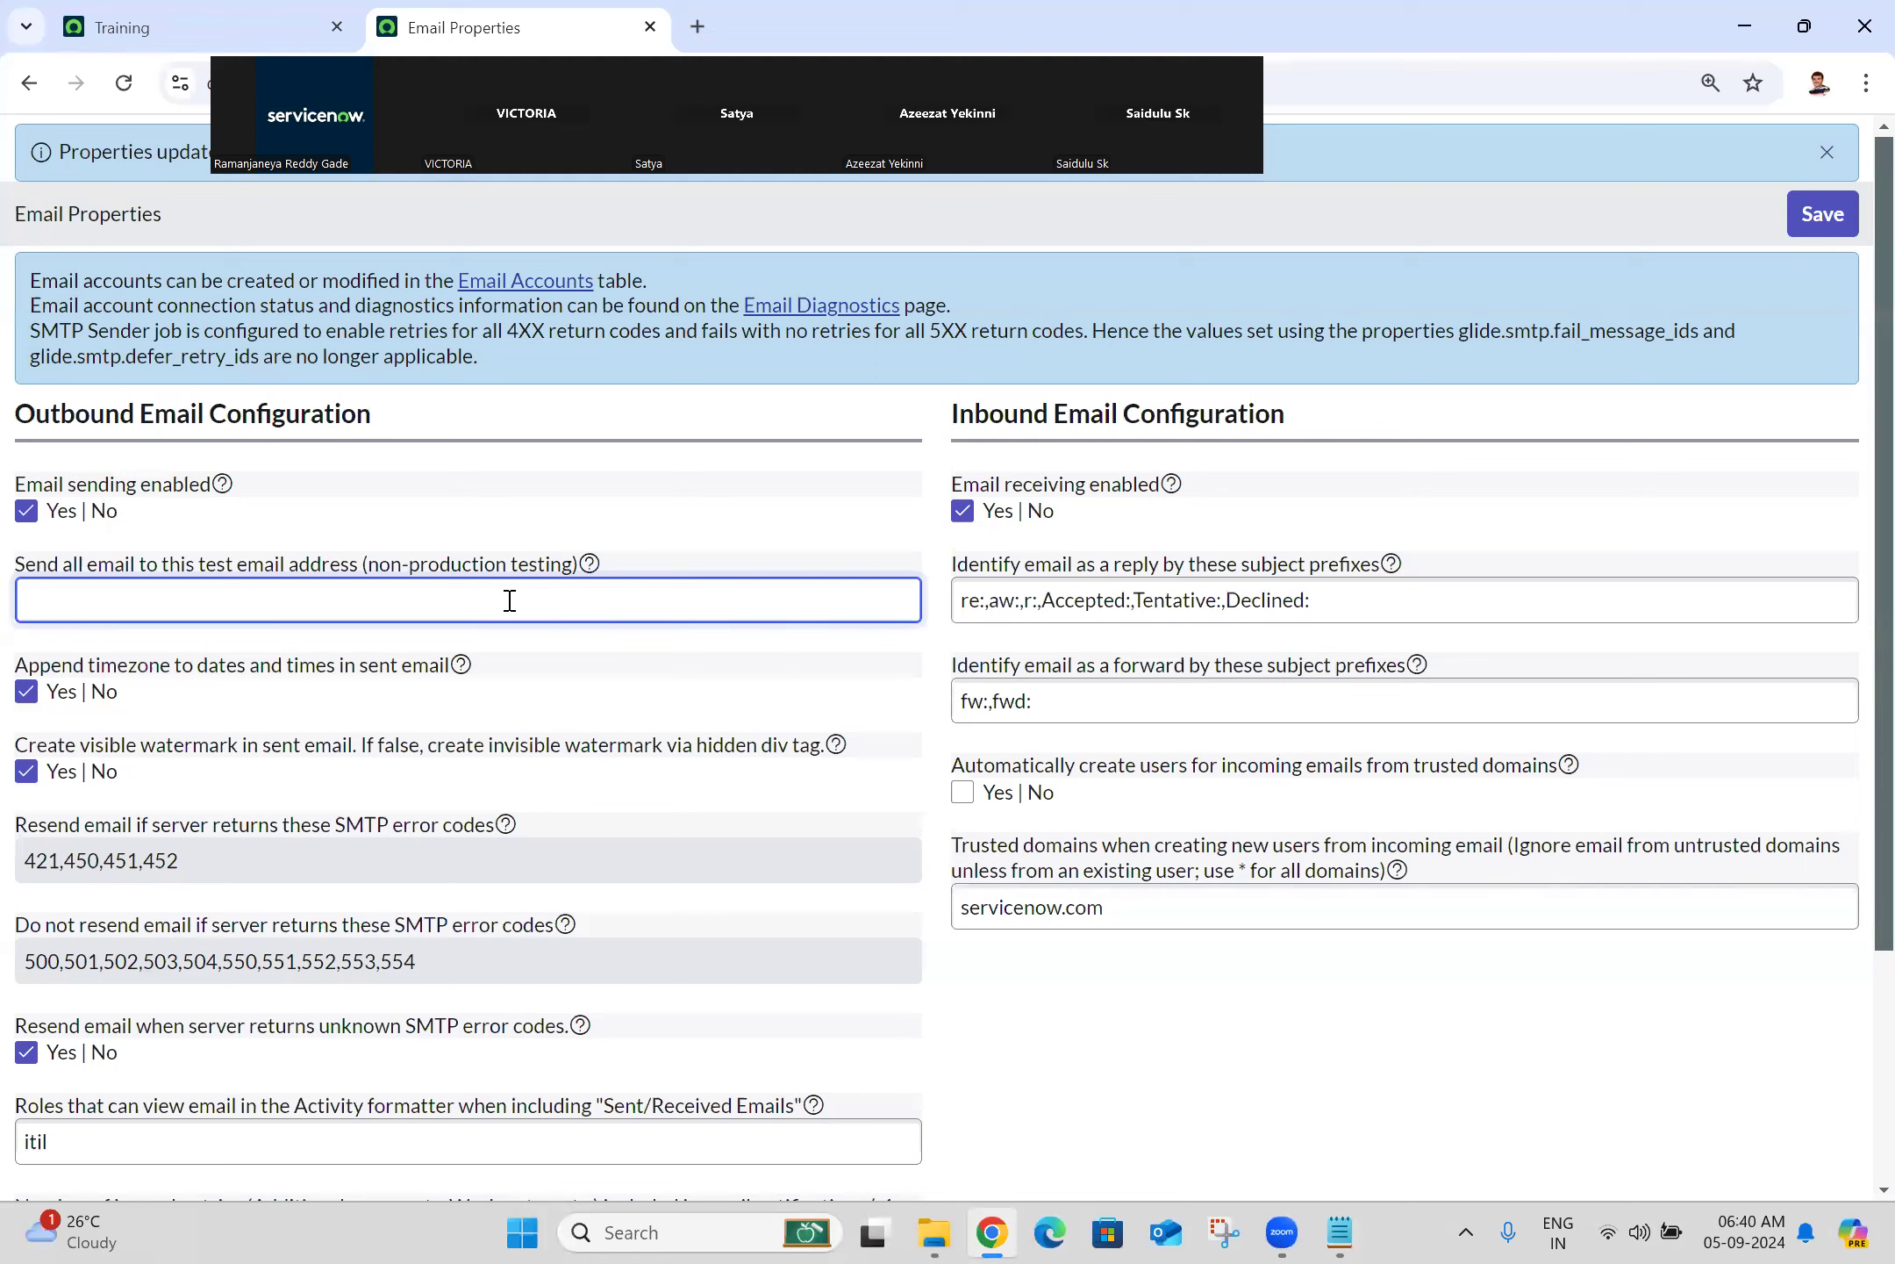
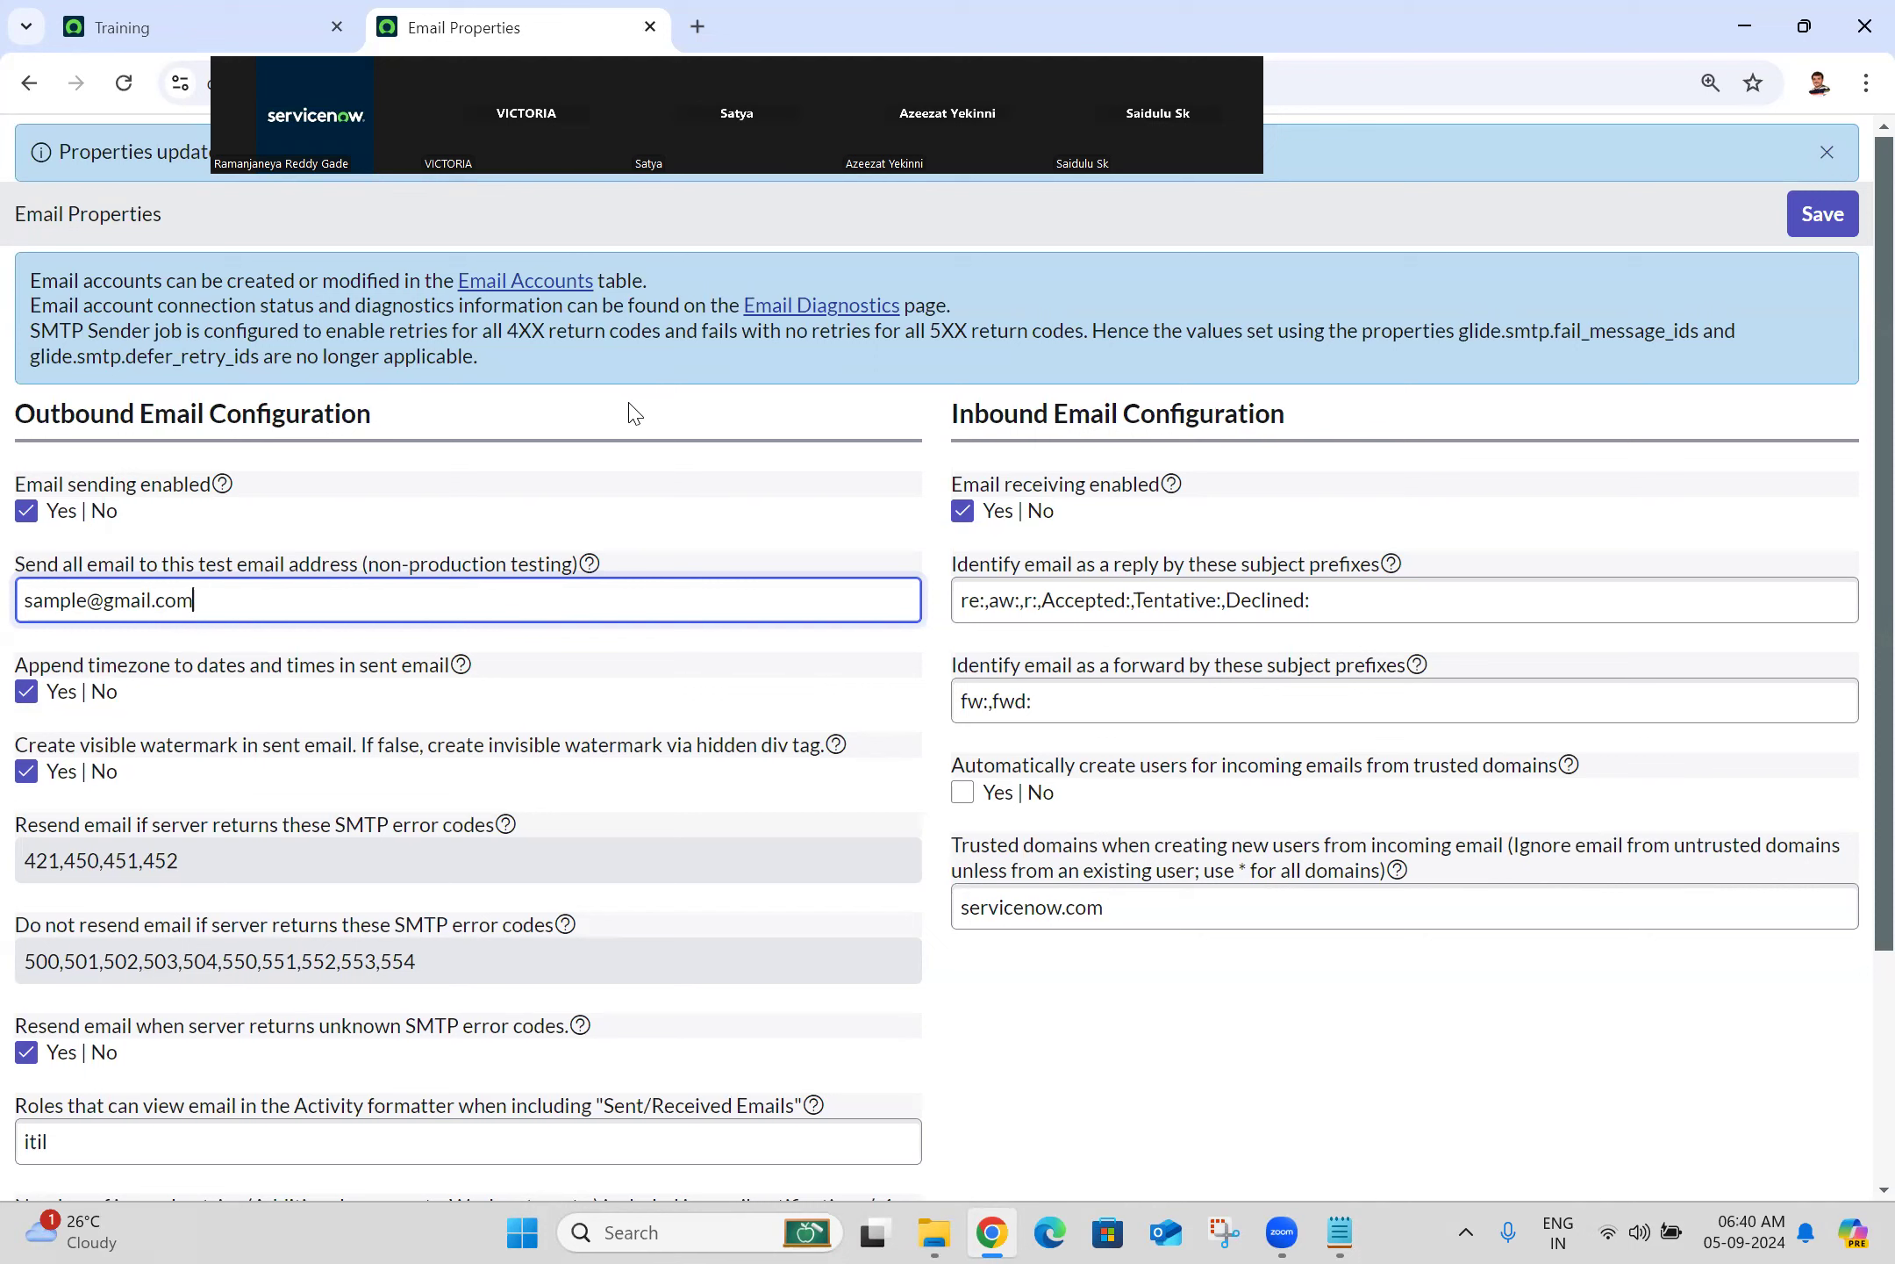
pyautogui.tripleClick(290, 606)
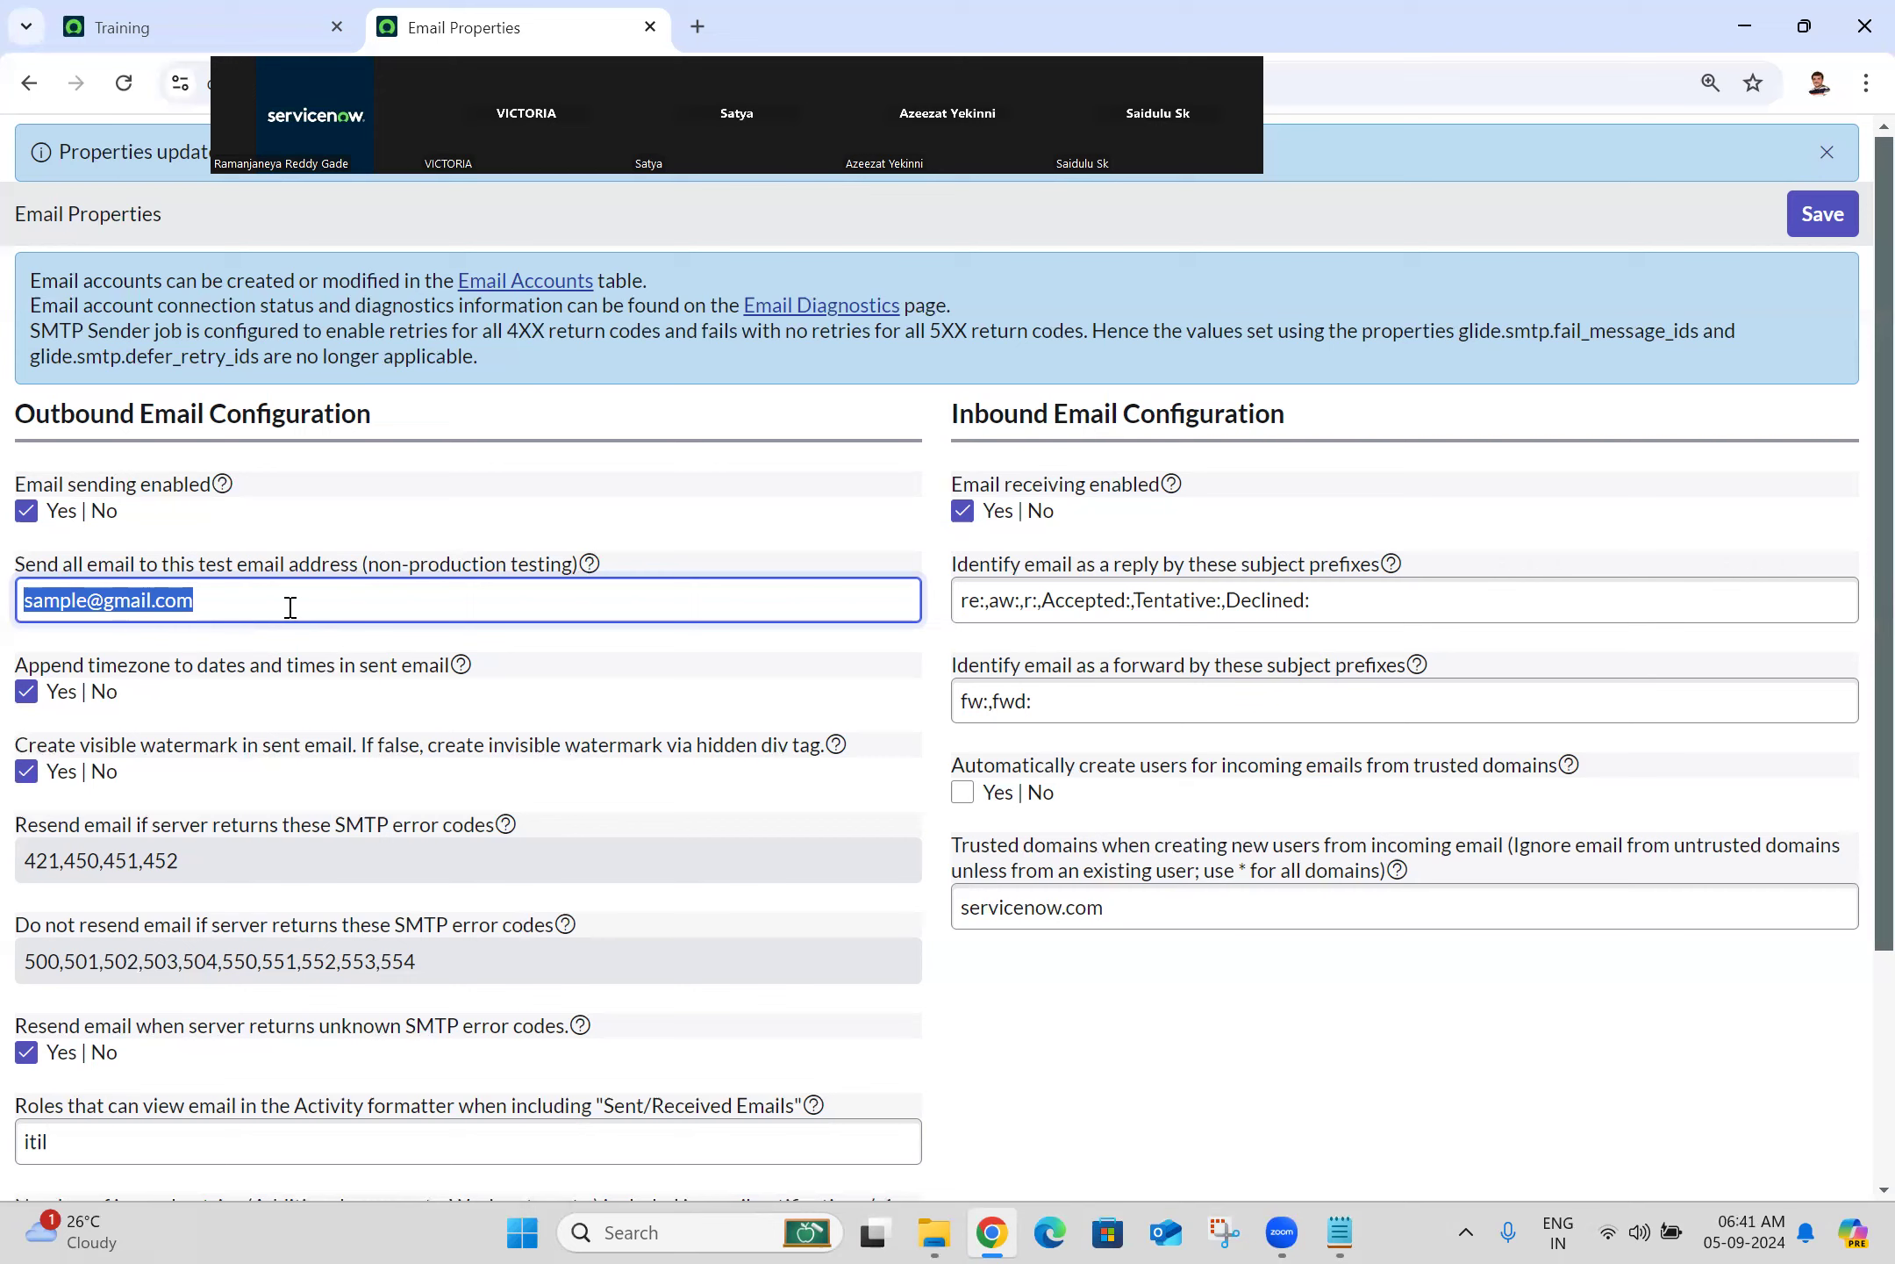
pyautogui.press('BackSpace')
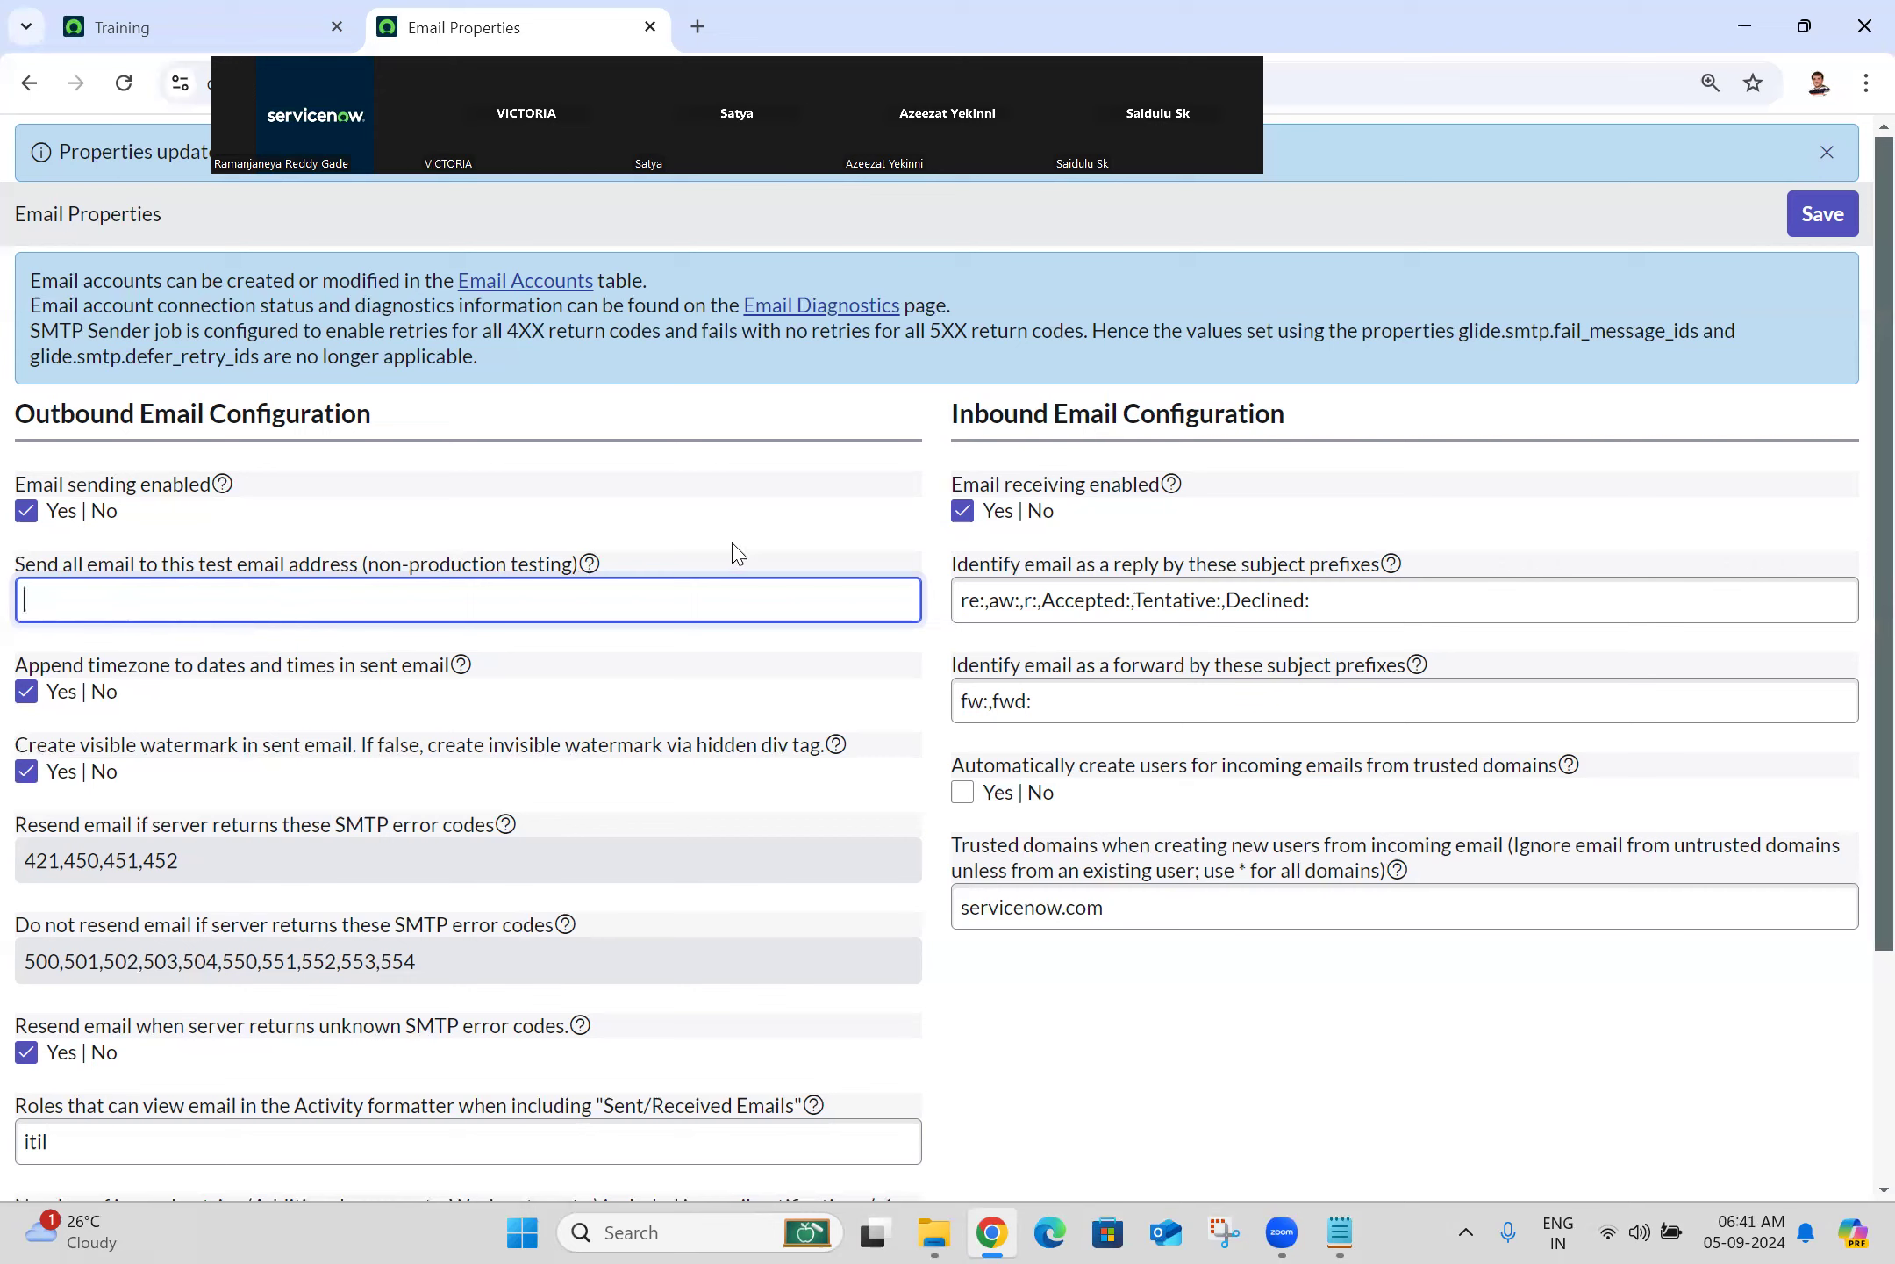
pyautogui.moveTo(460, 293); pyautogui.dragTo(983, 220)
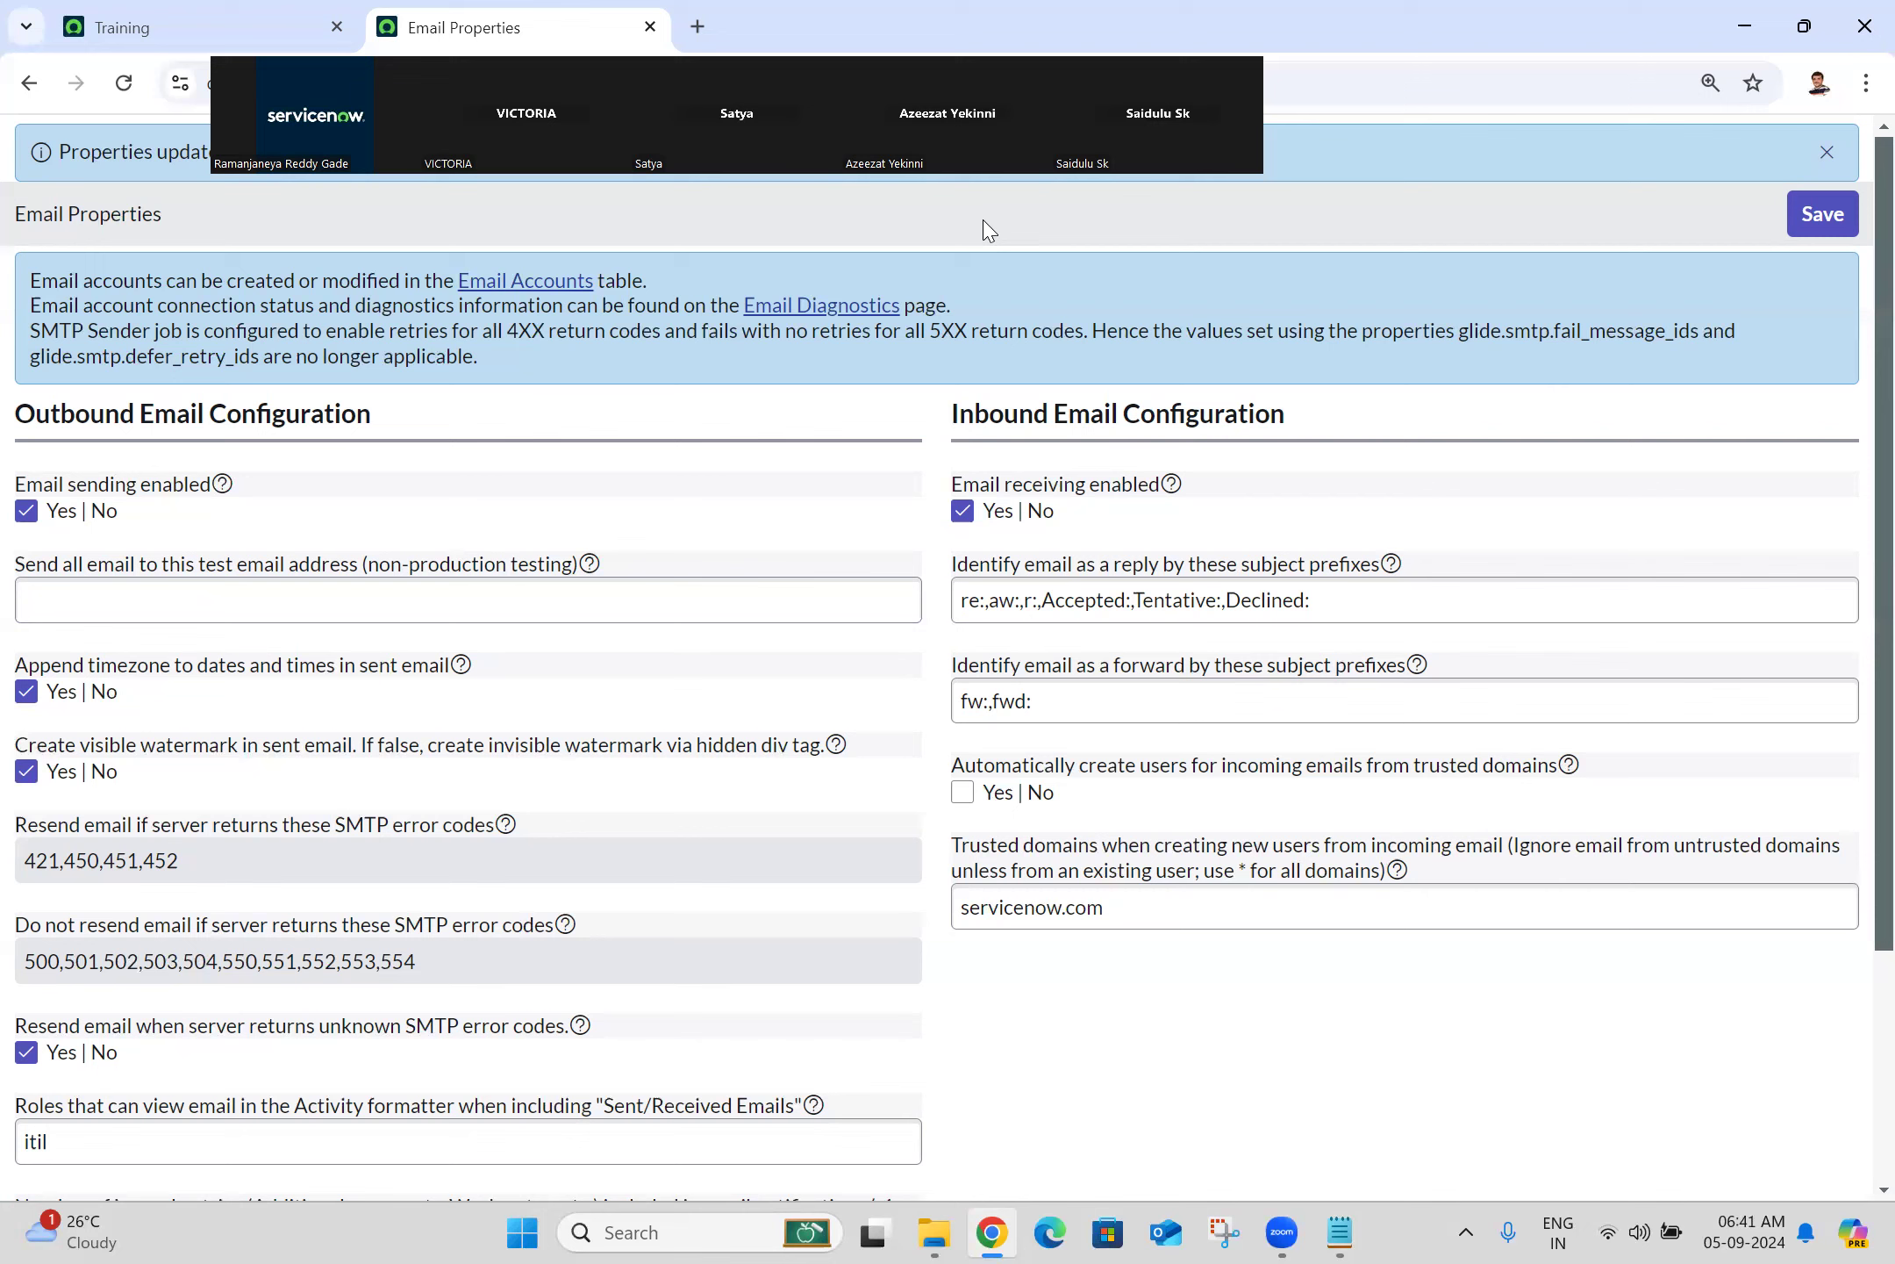
pyautogui.click(1025, 592)
pyautogui.hotkey('ctrl', 'a')
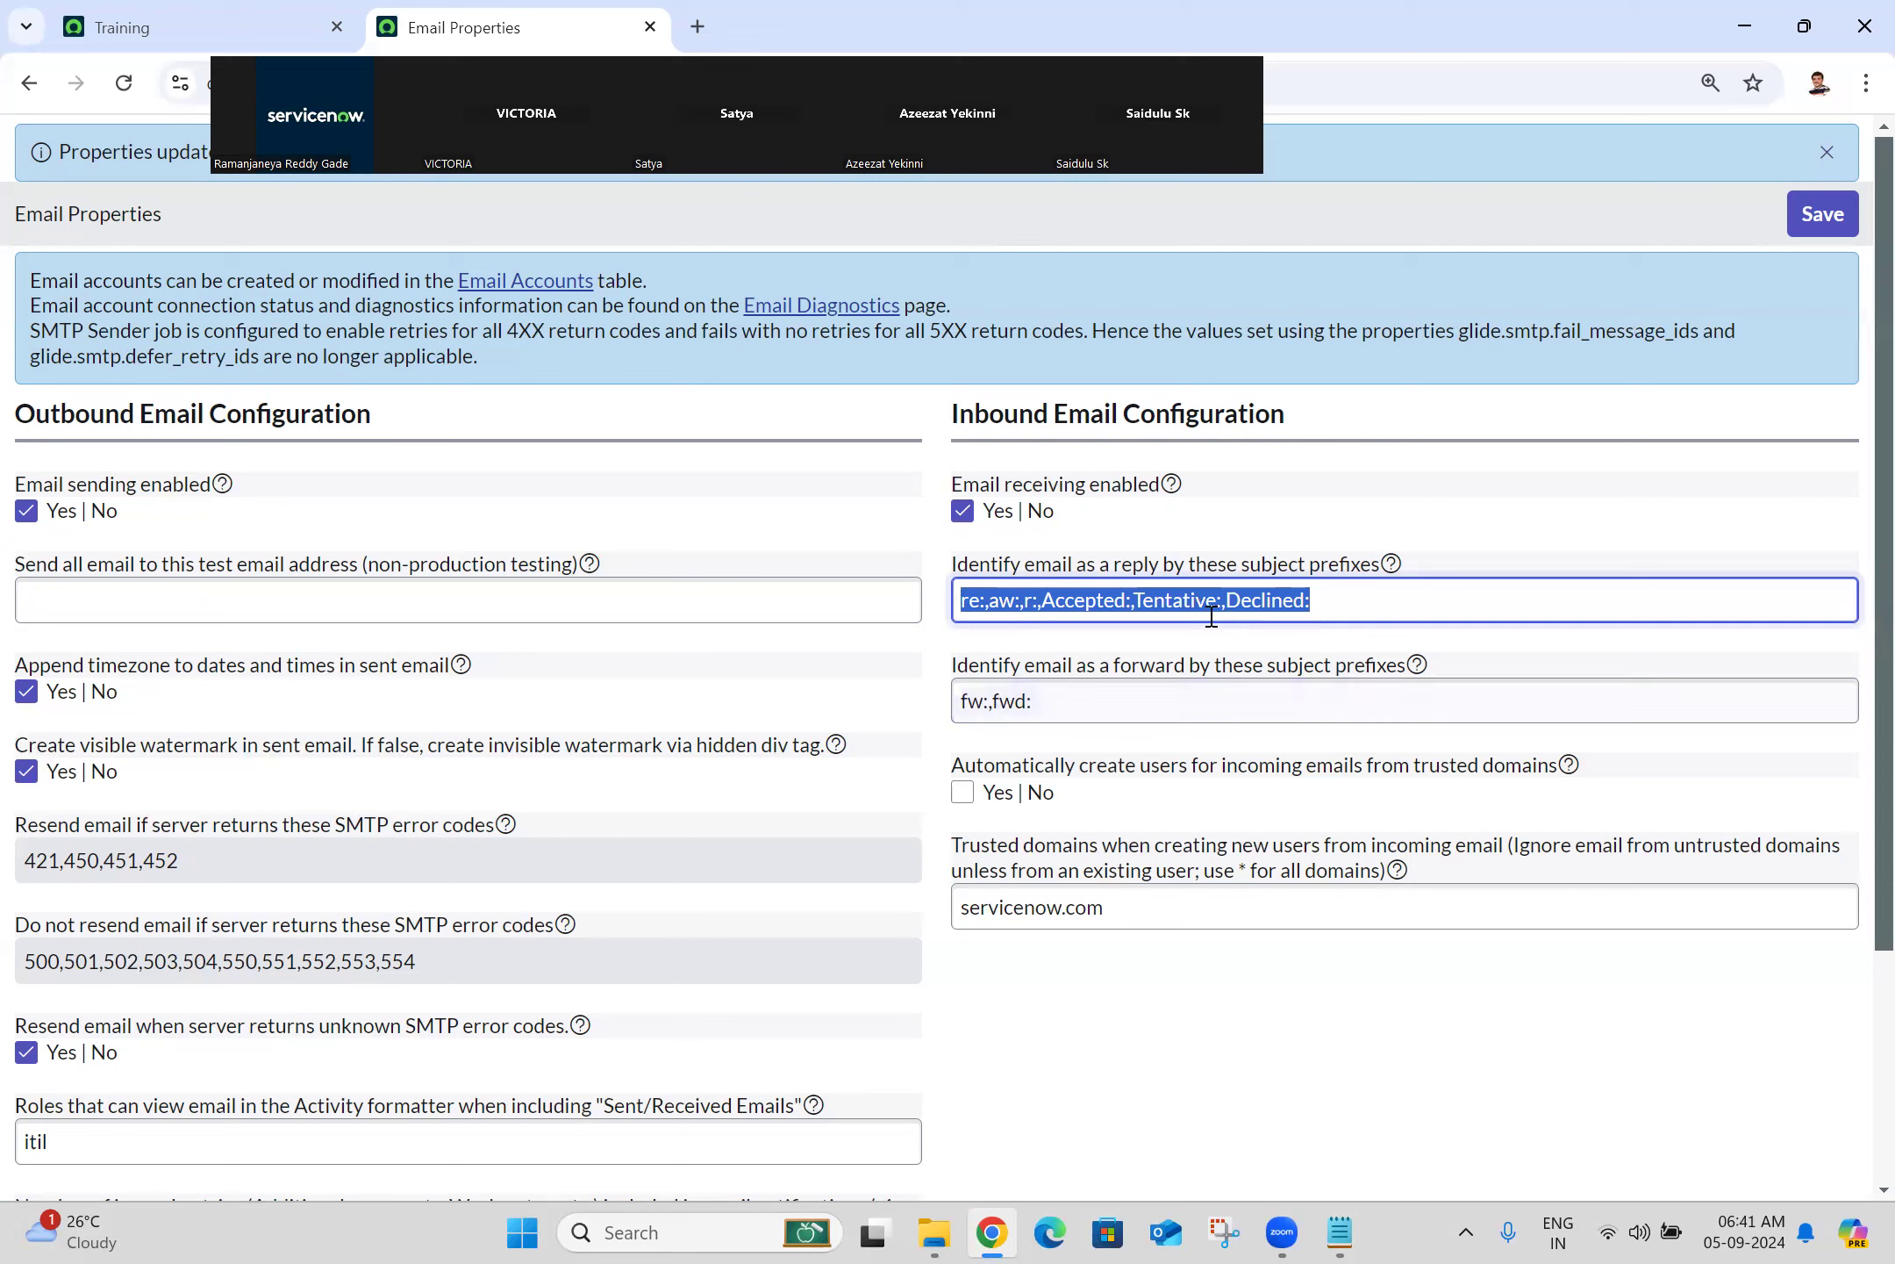
pyautogui.click(1066, 699)
pyautogui.hotkey('ctrl', 'a')
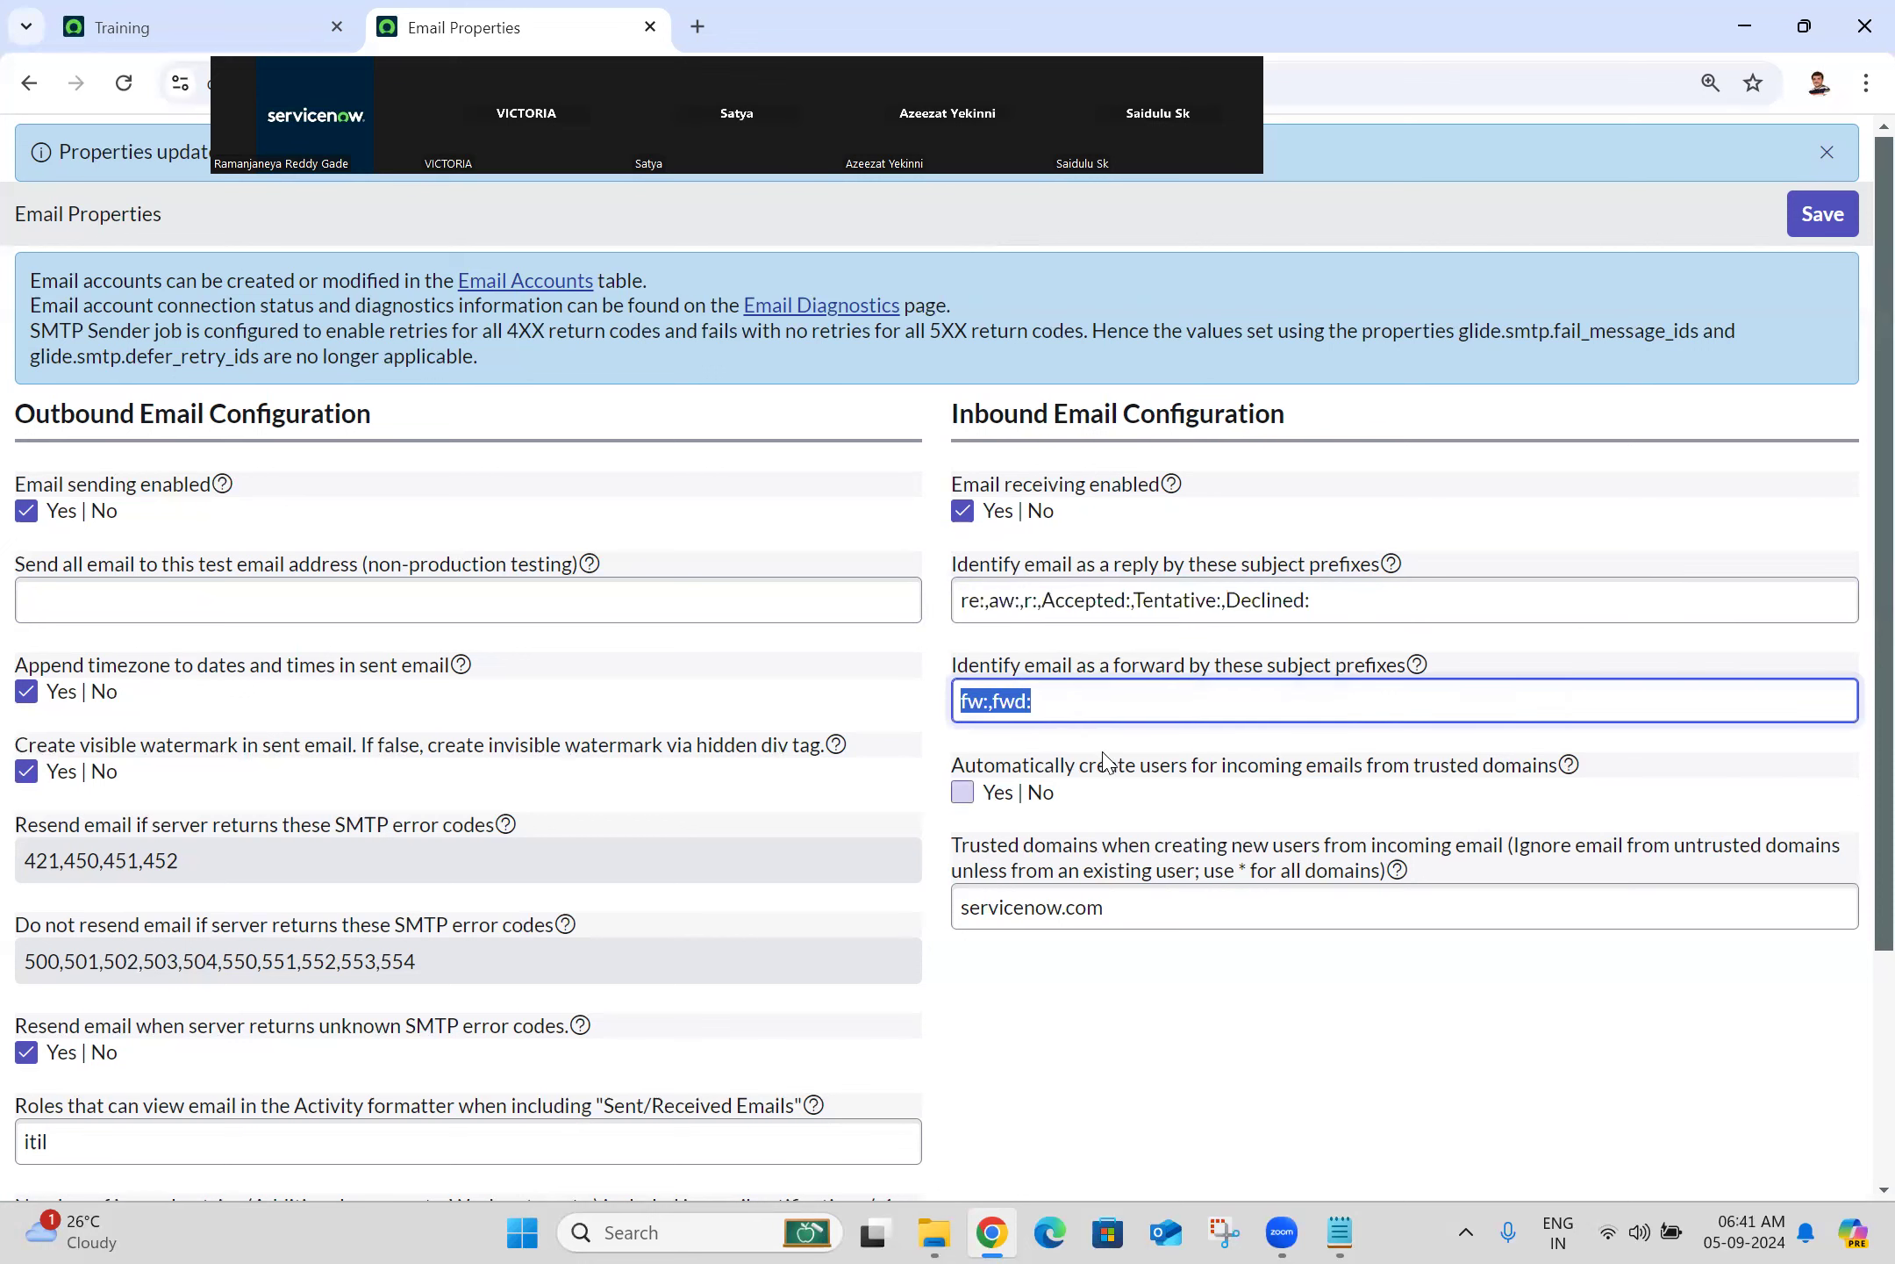
pyautogui.click(880, 474)
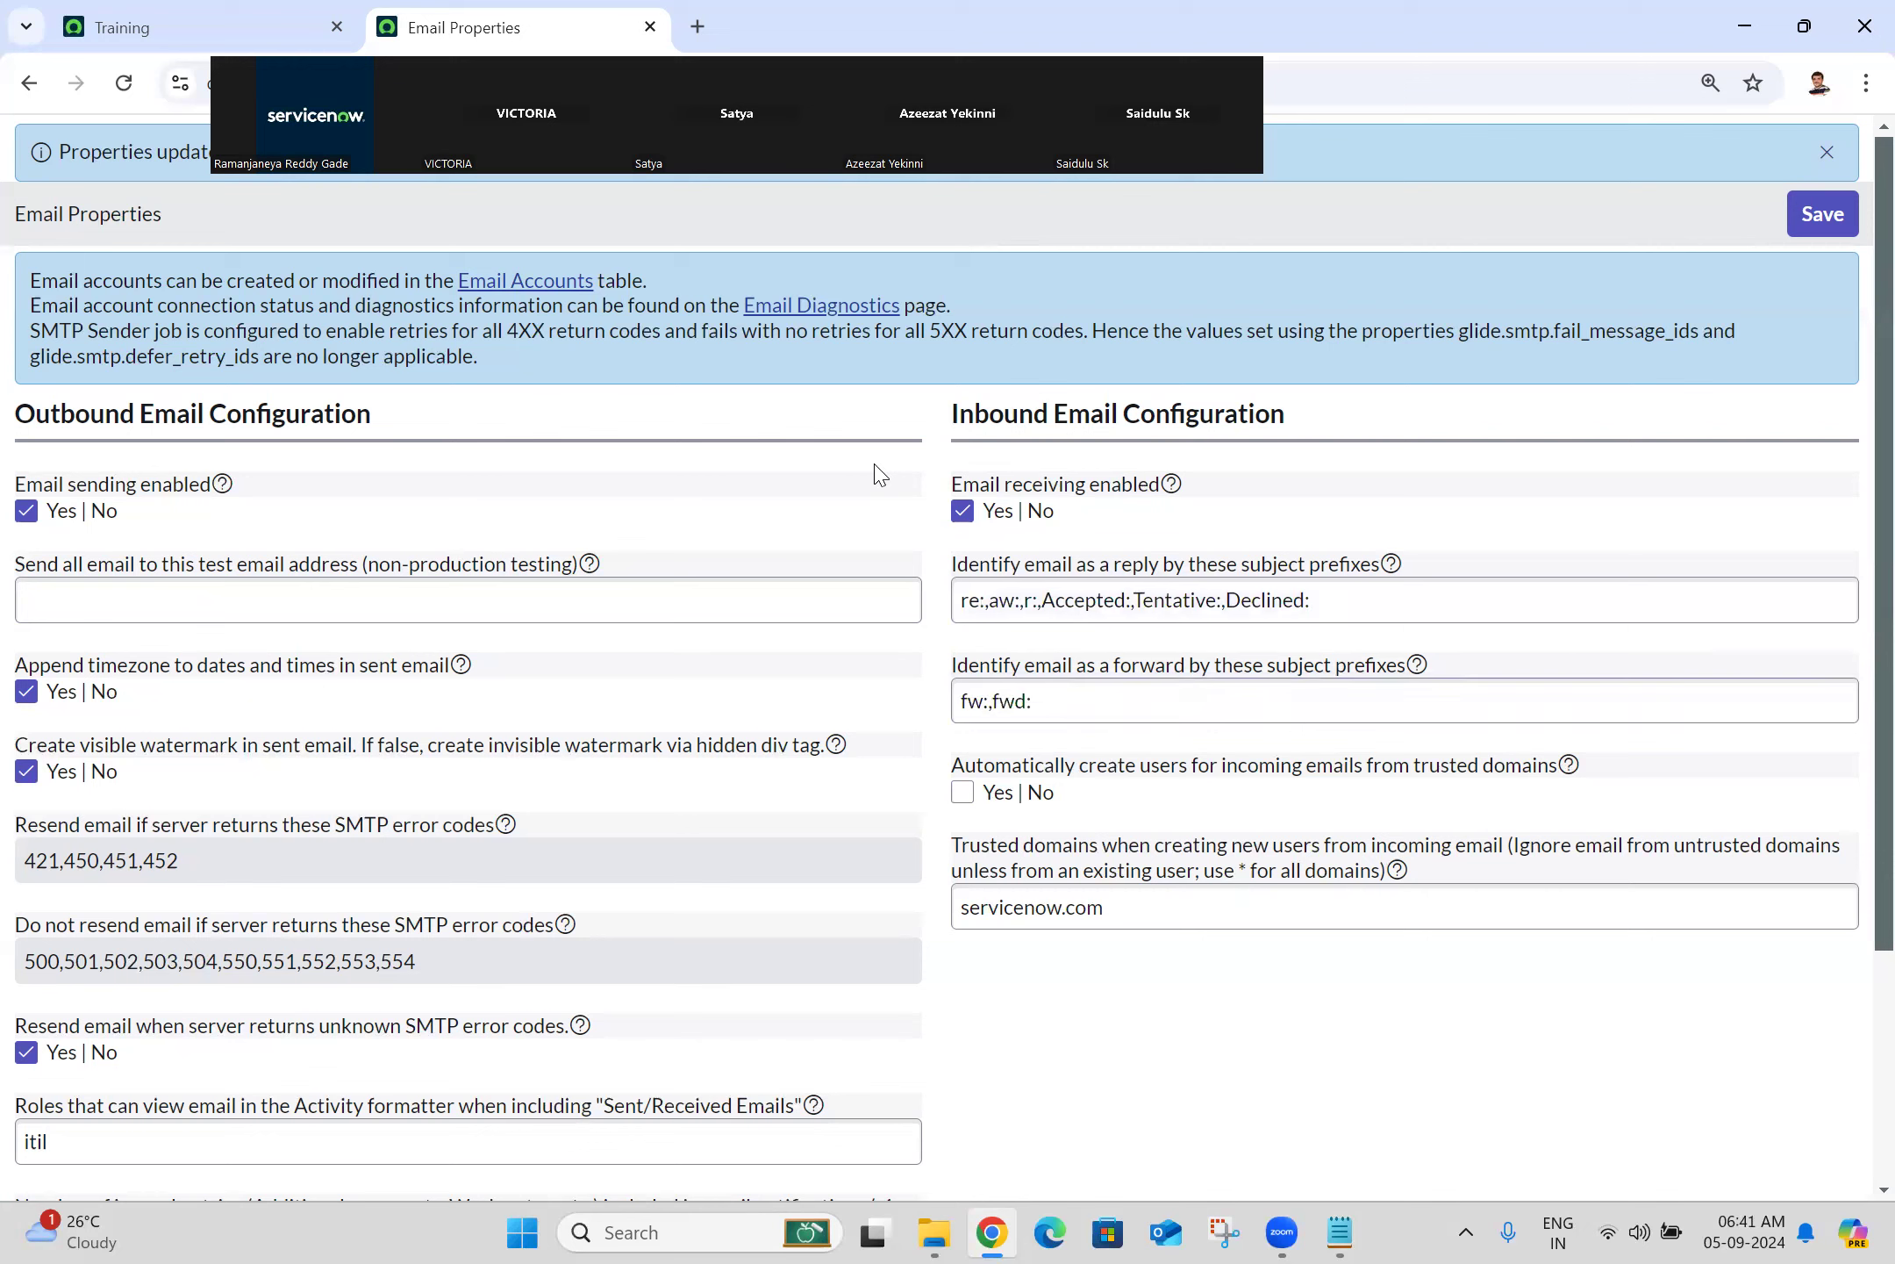